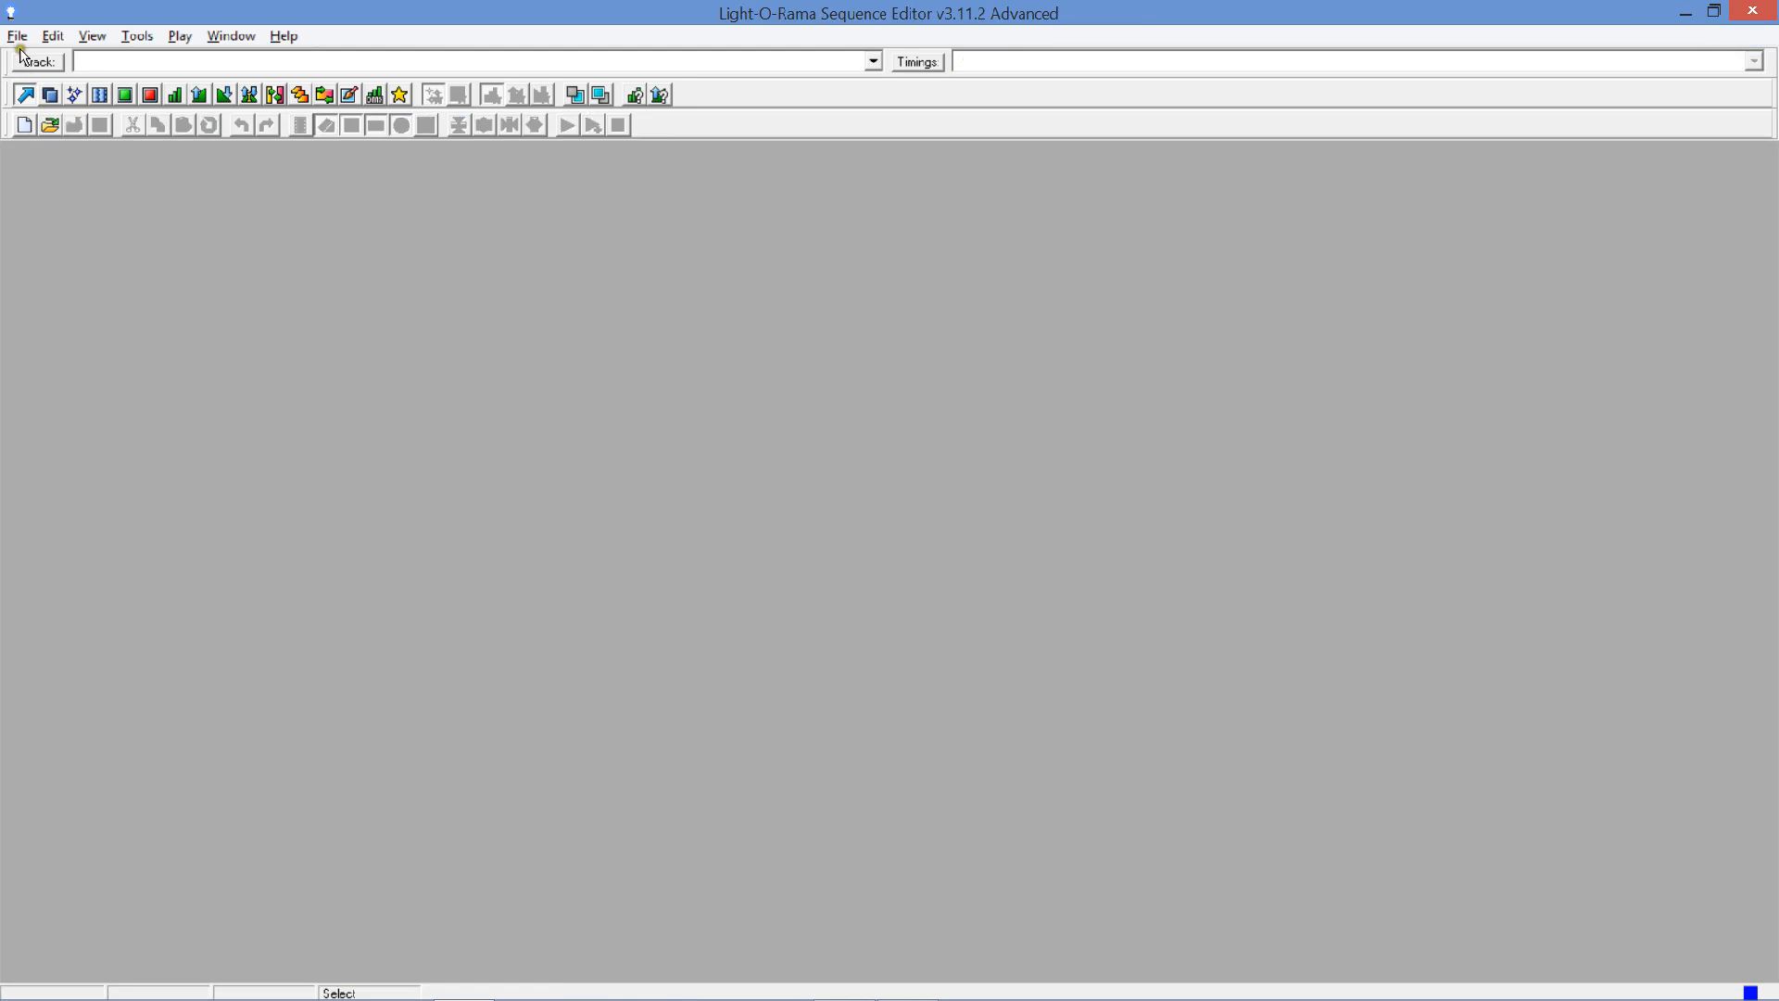
Create a new musical sequence from the "01 - Batman Smells" MP3 without adding any timings.
{"action": "left_click", "coordinate": [25, 125]}
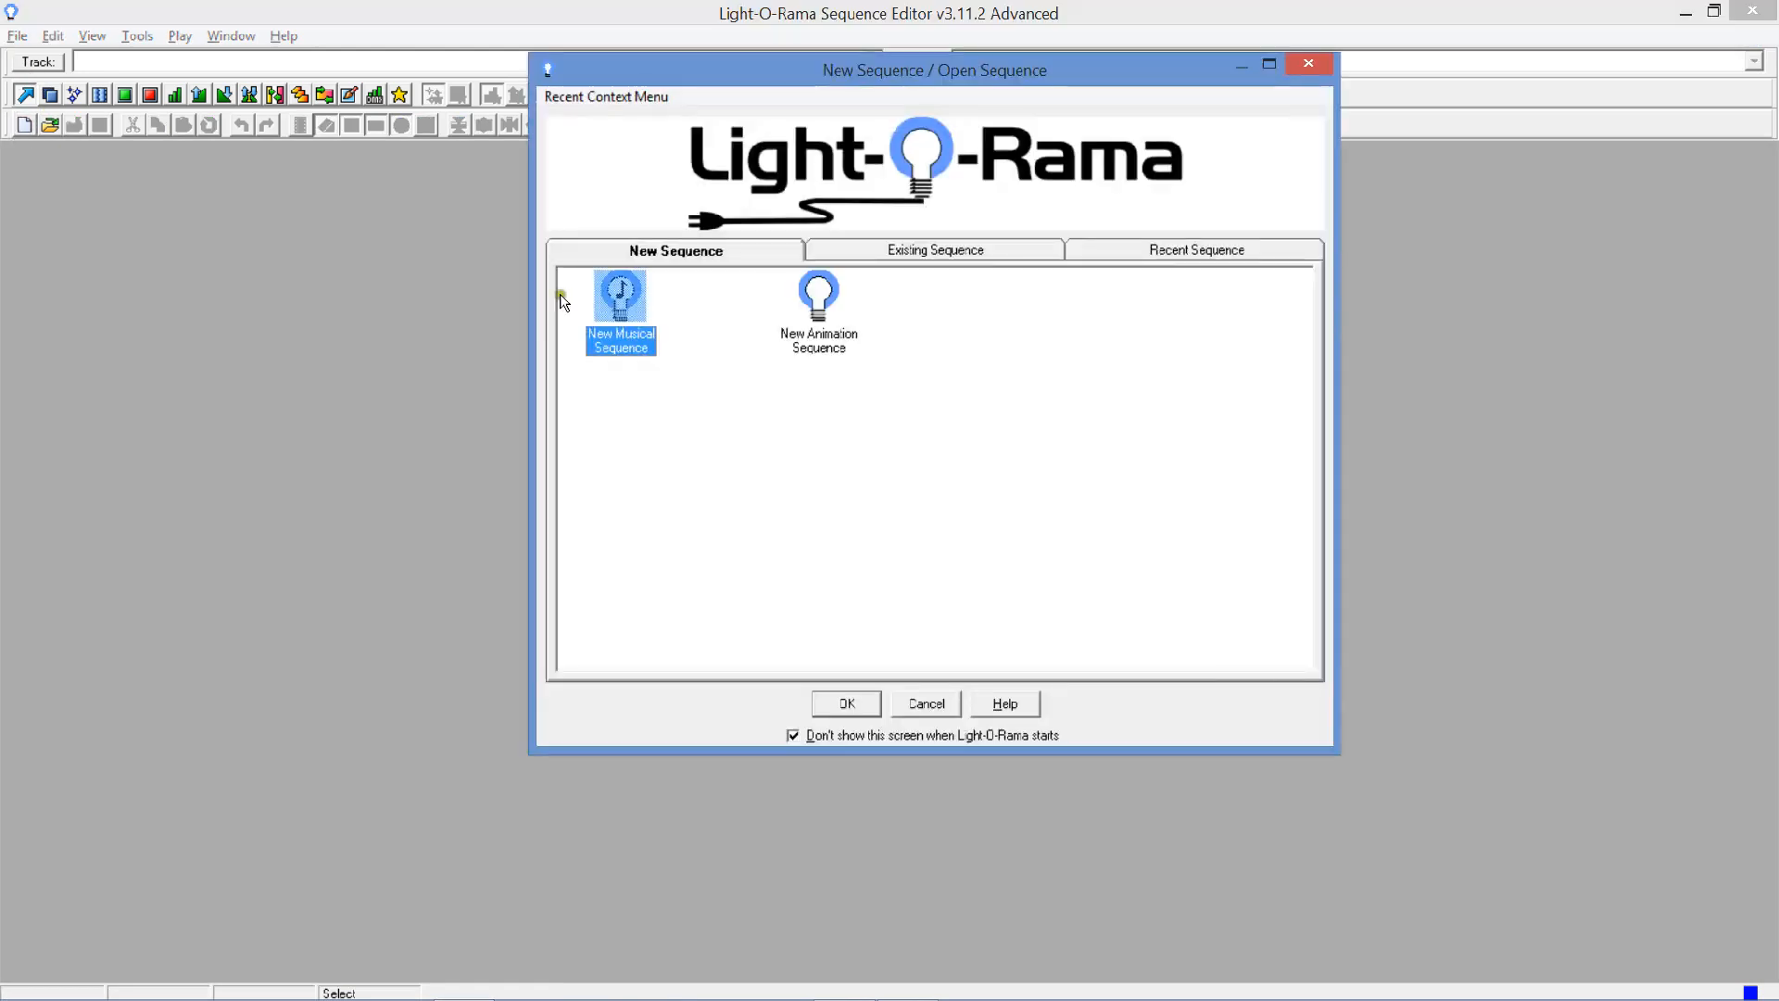
{"action": "left_click", "coordinate": [841, 707]}
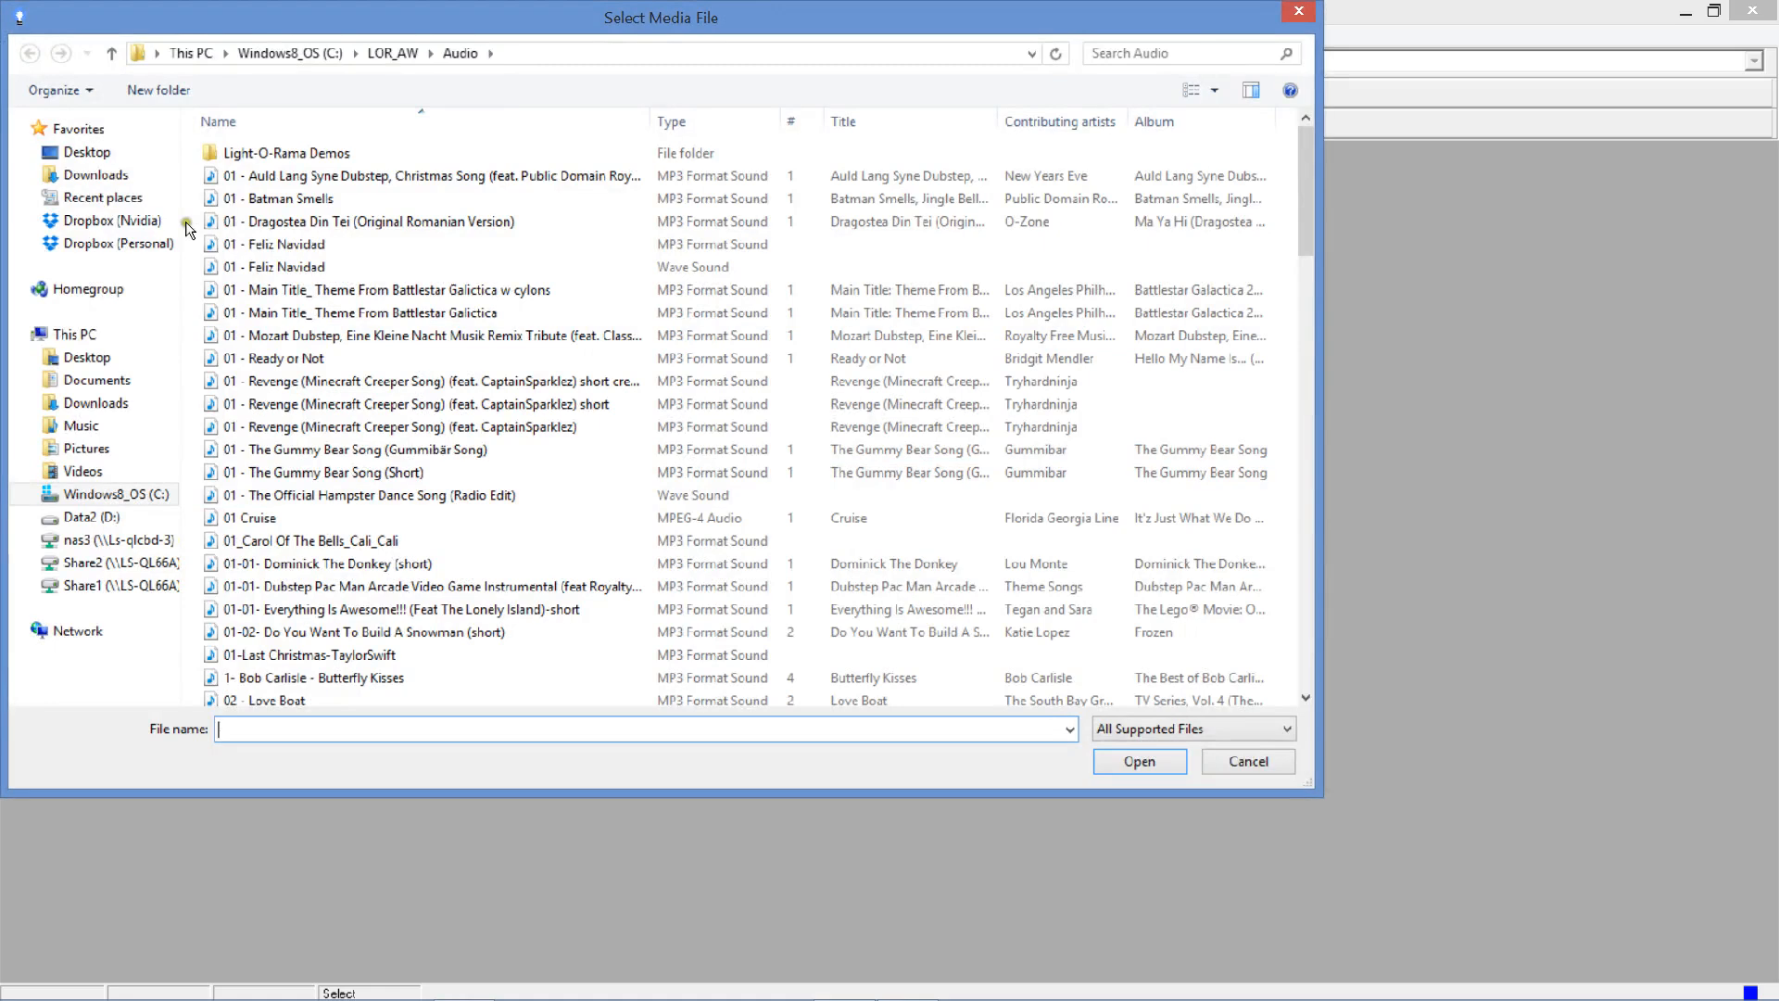
{"action": "left_click", "coordinate": [278, 198]}
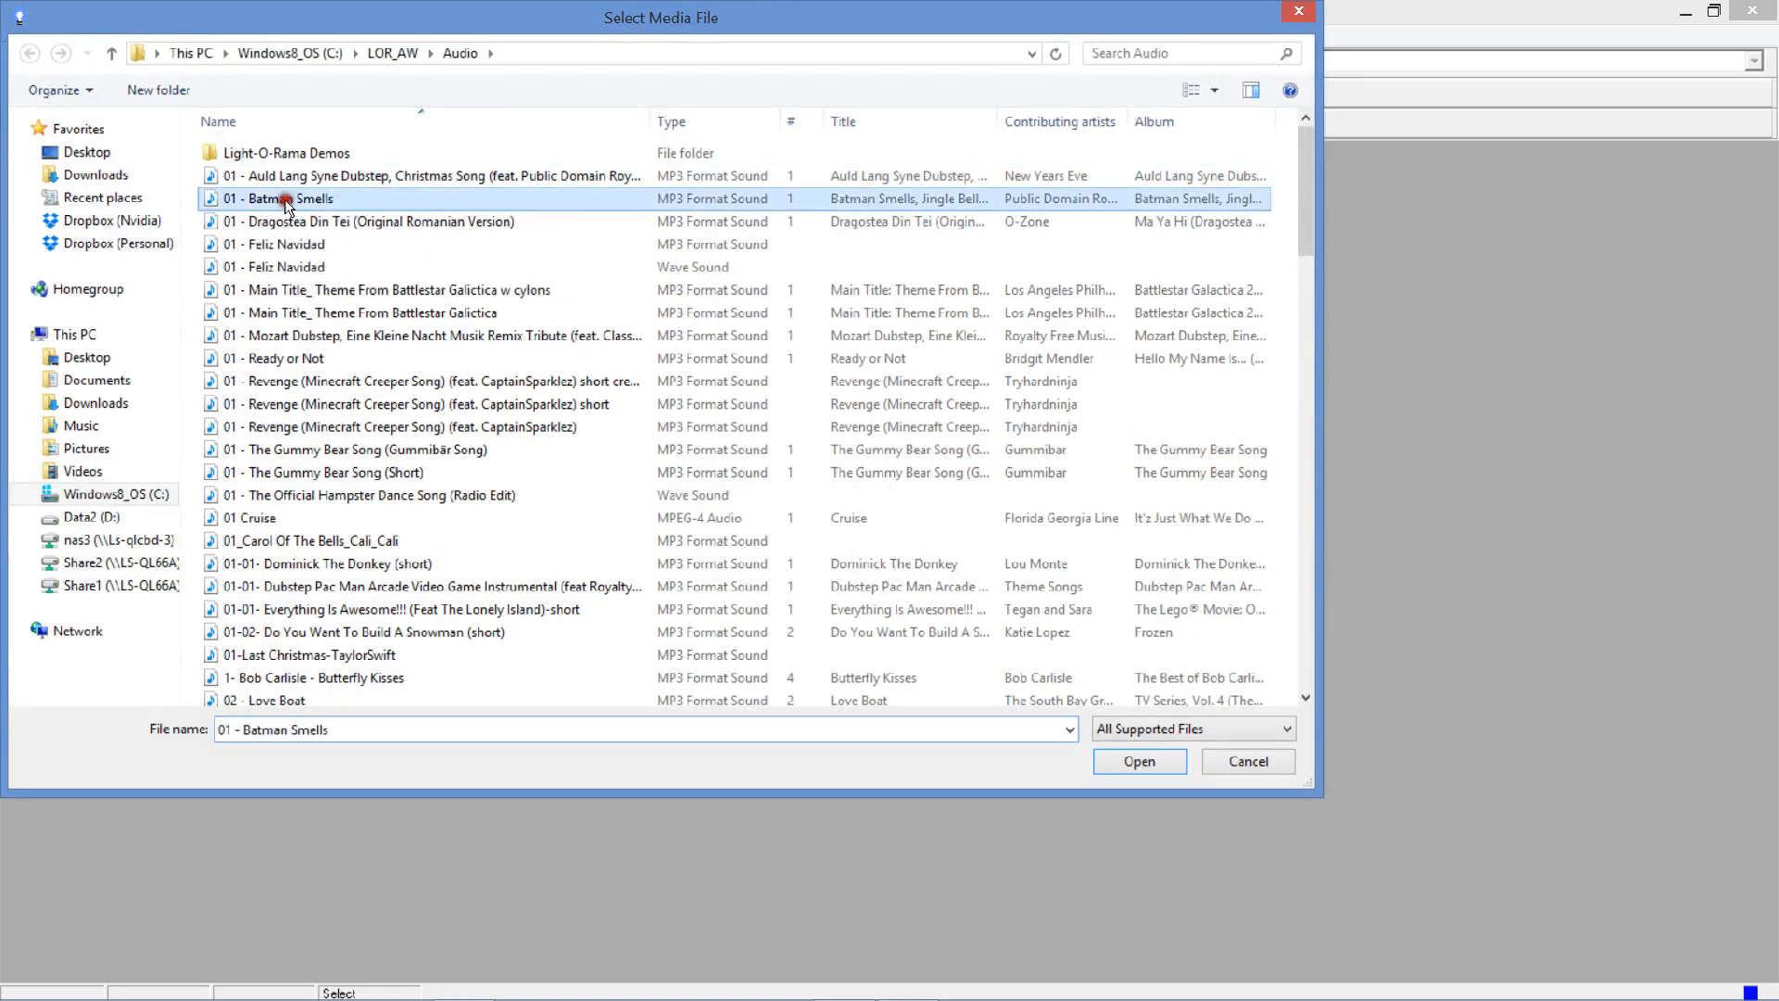
{"action": "left_click", "coordinate": [1159, 772]}
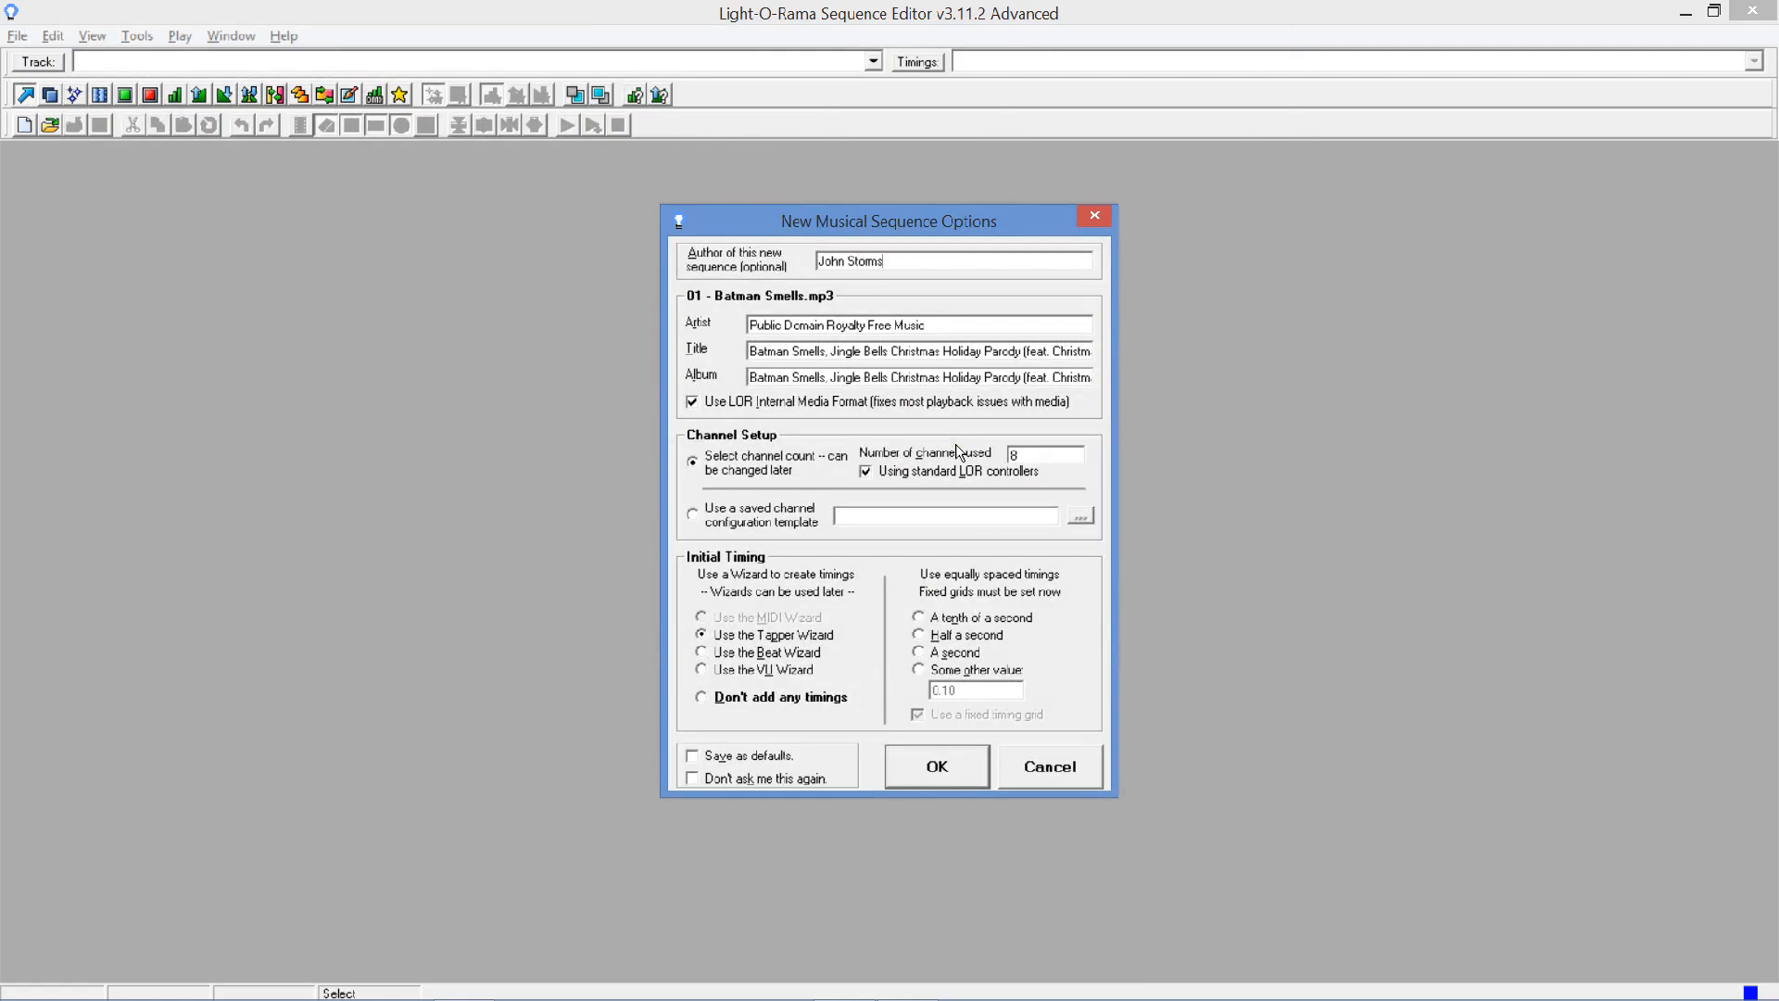
{"action": "left_click", "coordinate": [703, 697]}
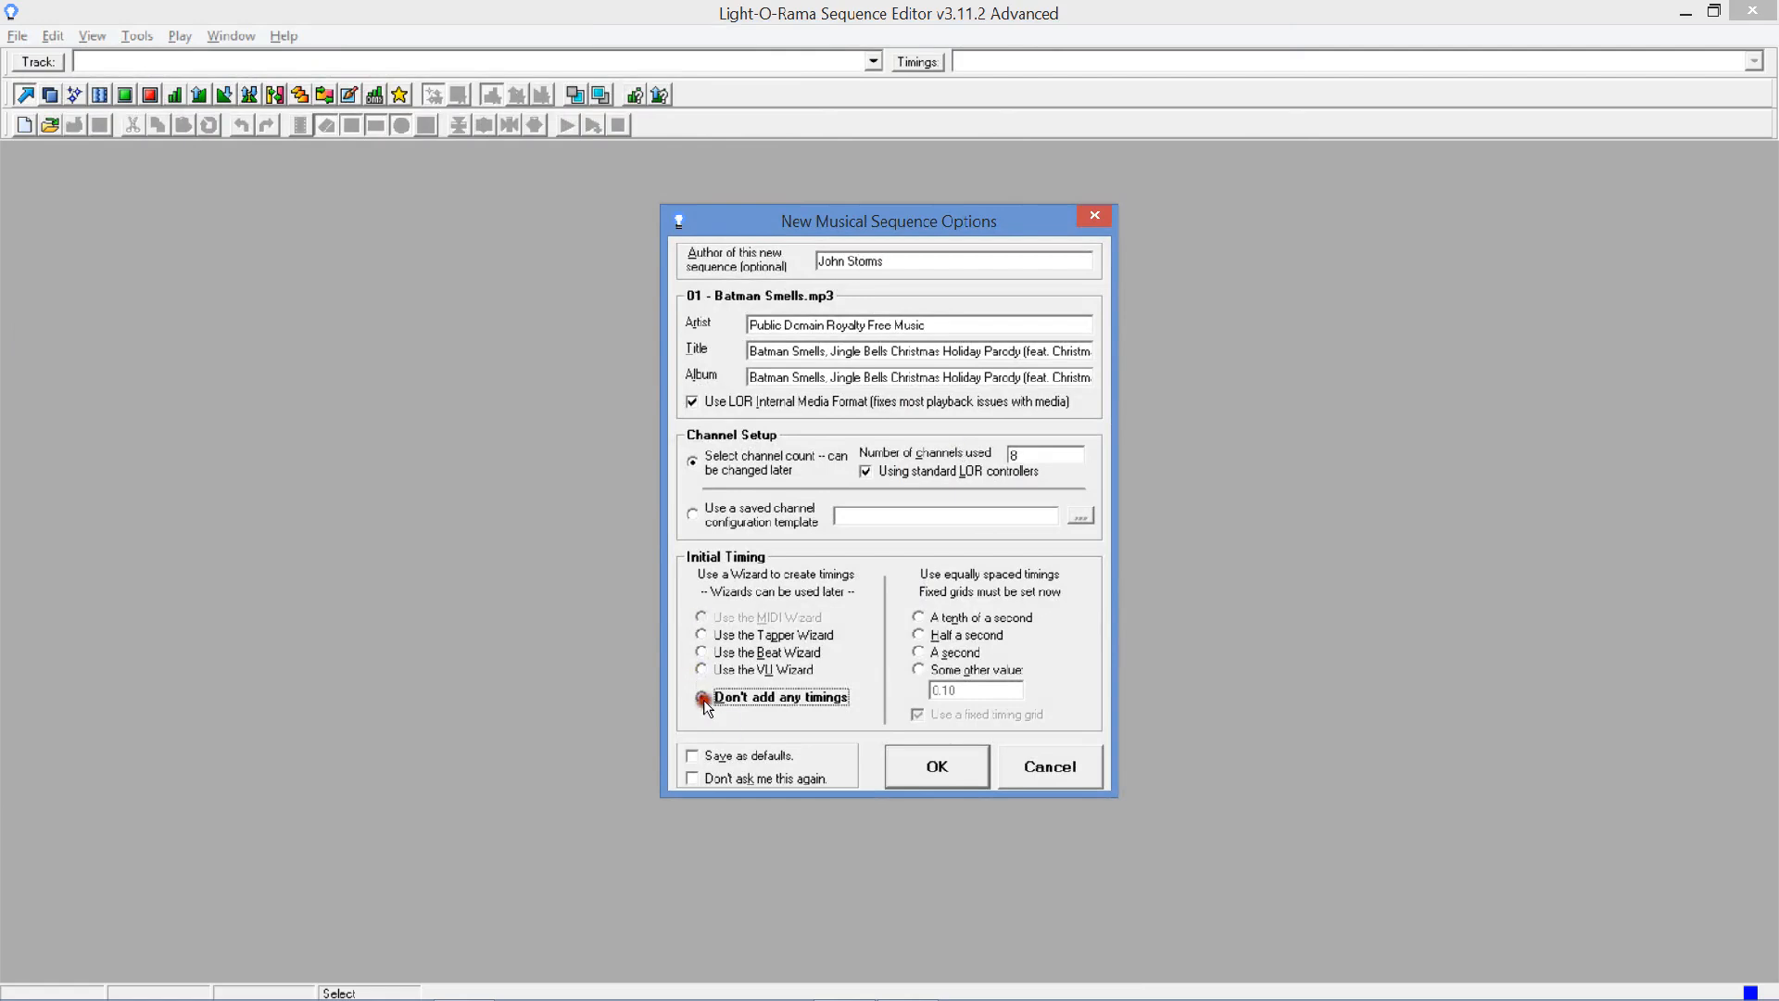
{"action": "left_click", "coordinate": [954, 769]}
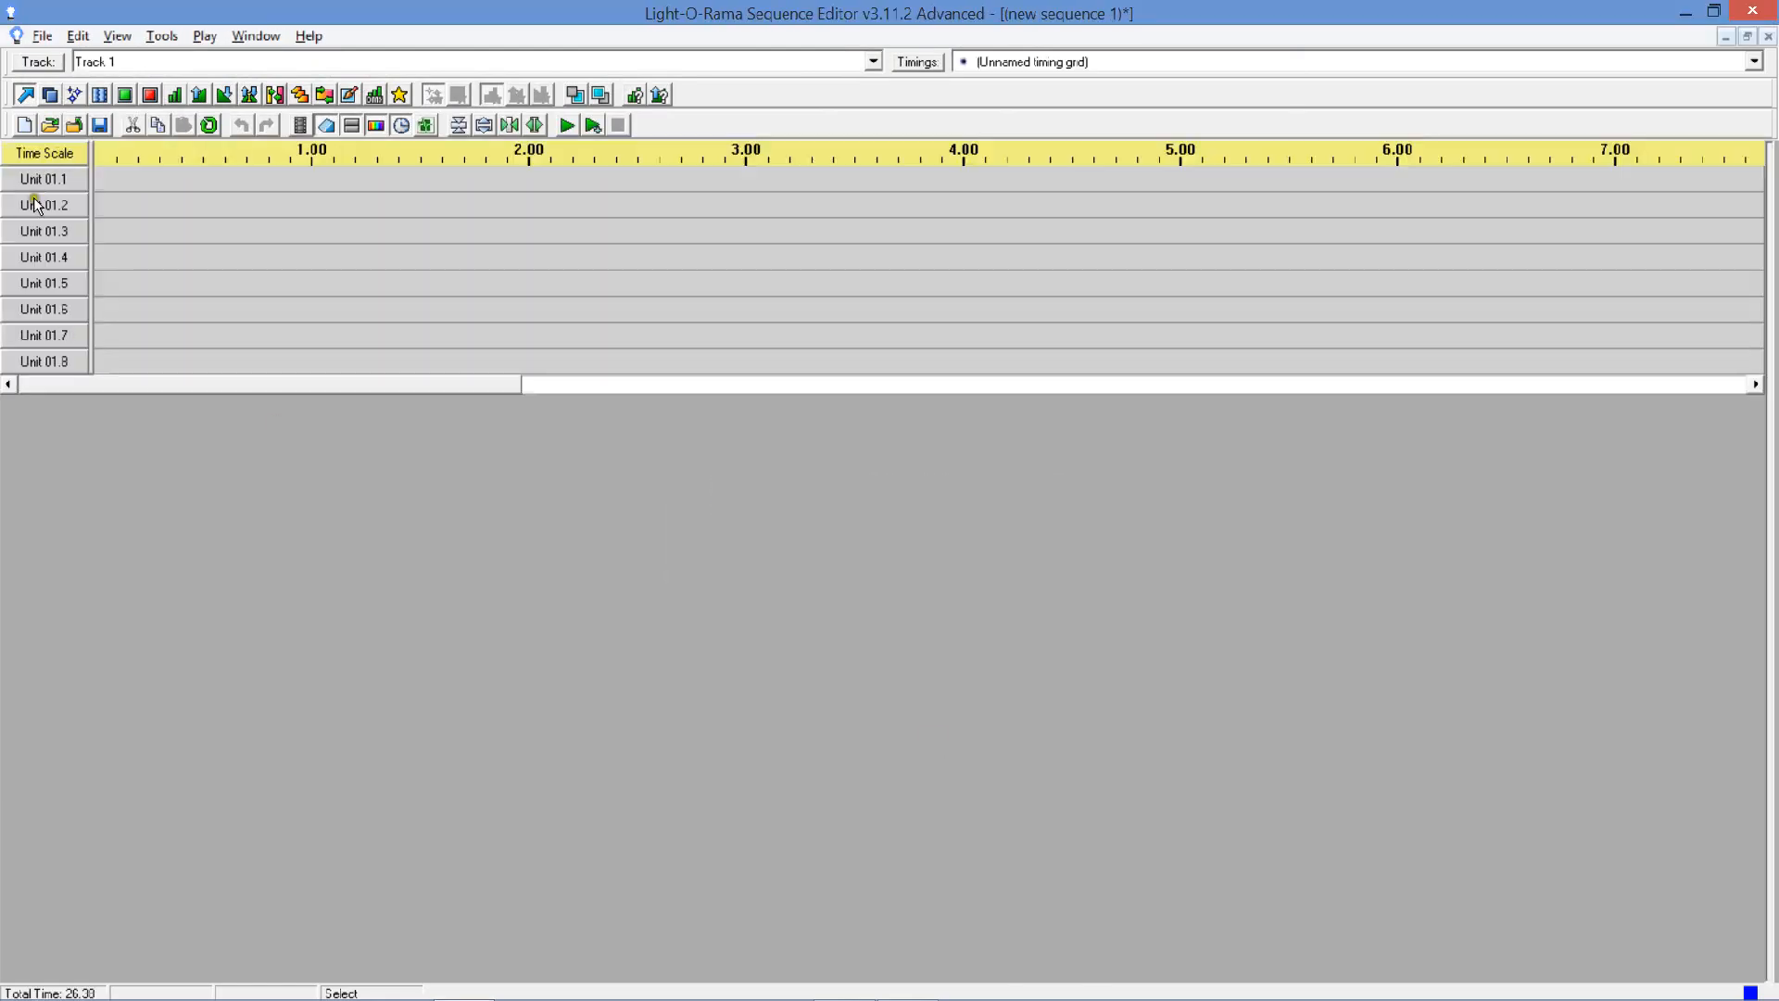
Convert channels Unit 01.2 through Unit 01.8 into one group named Group.
{"action": "double_click", "coordinate": [48, 204]}
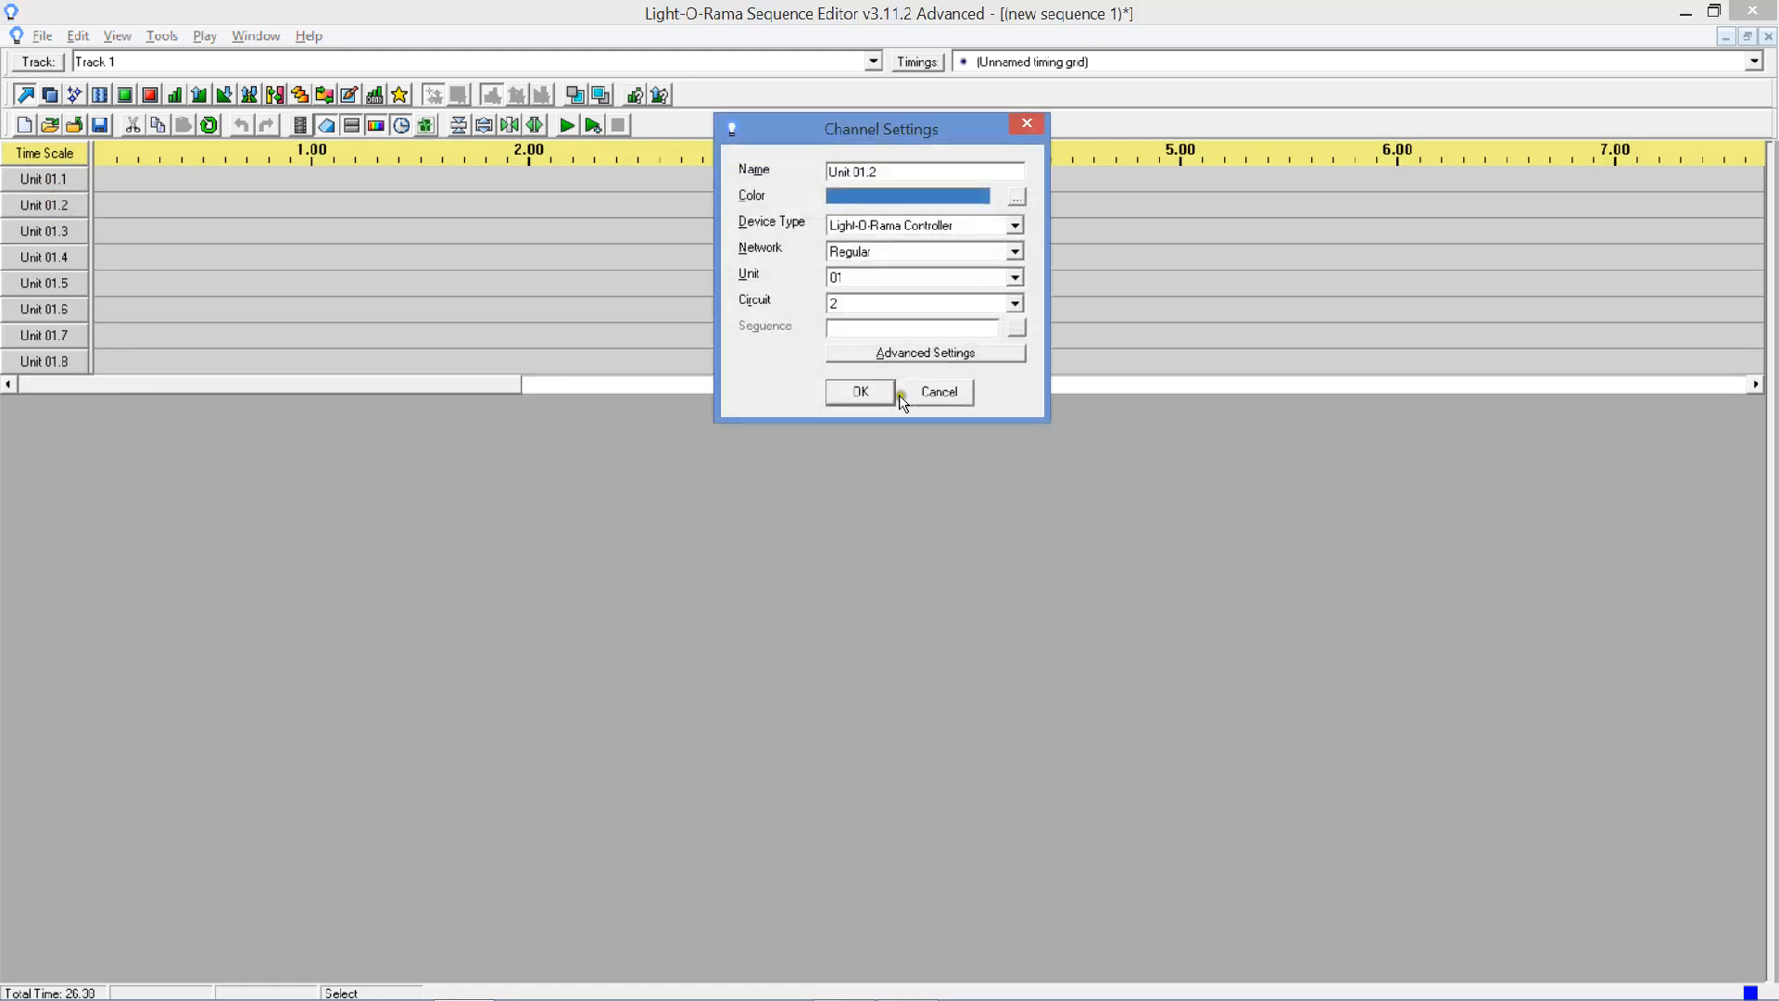
{"action": "left_click", "coordinate": [940, 393]}
{"action": "right_click", "coordinate": [45, 206]}
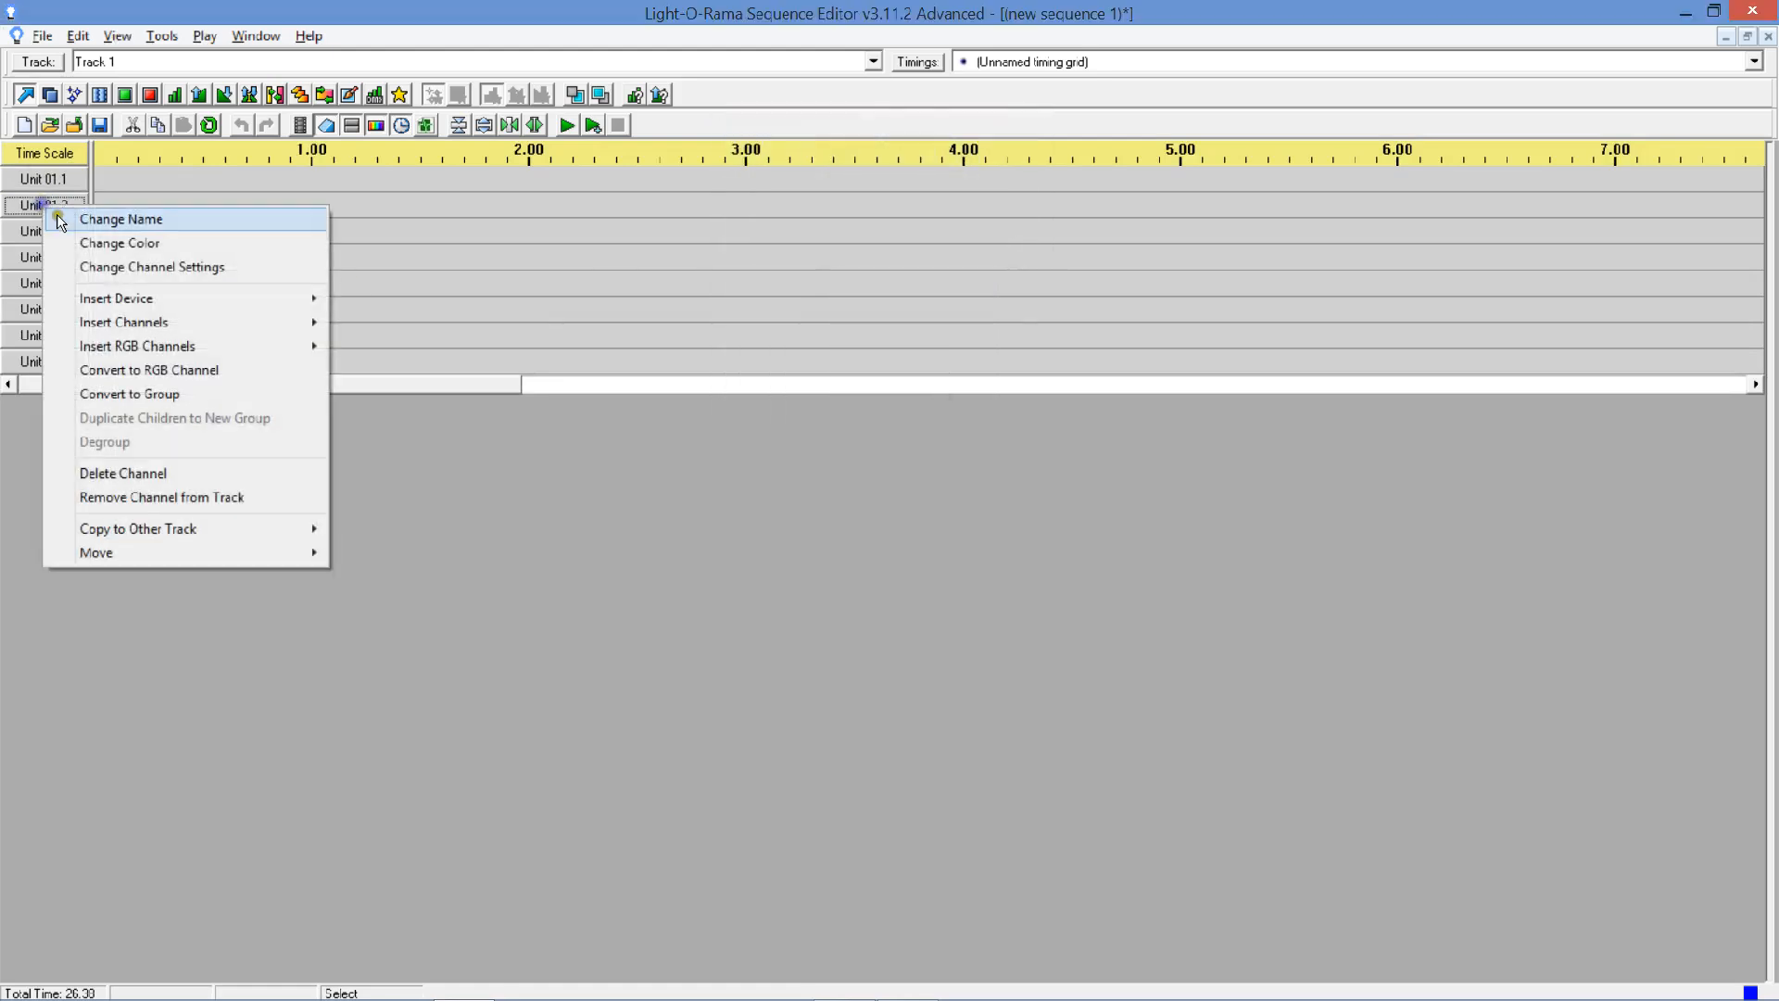
{"action": "left_click", "coordinate": [139, 394]}
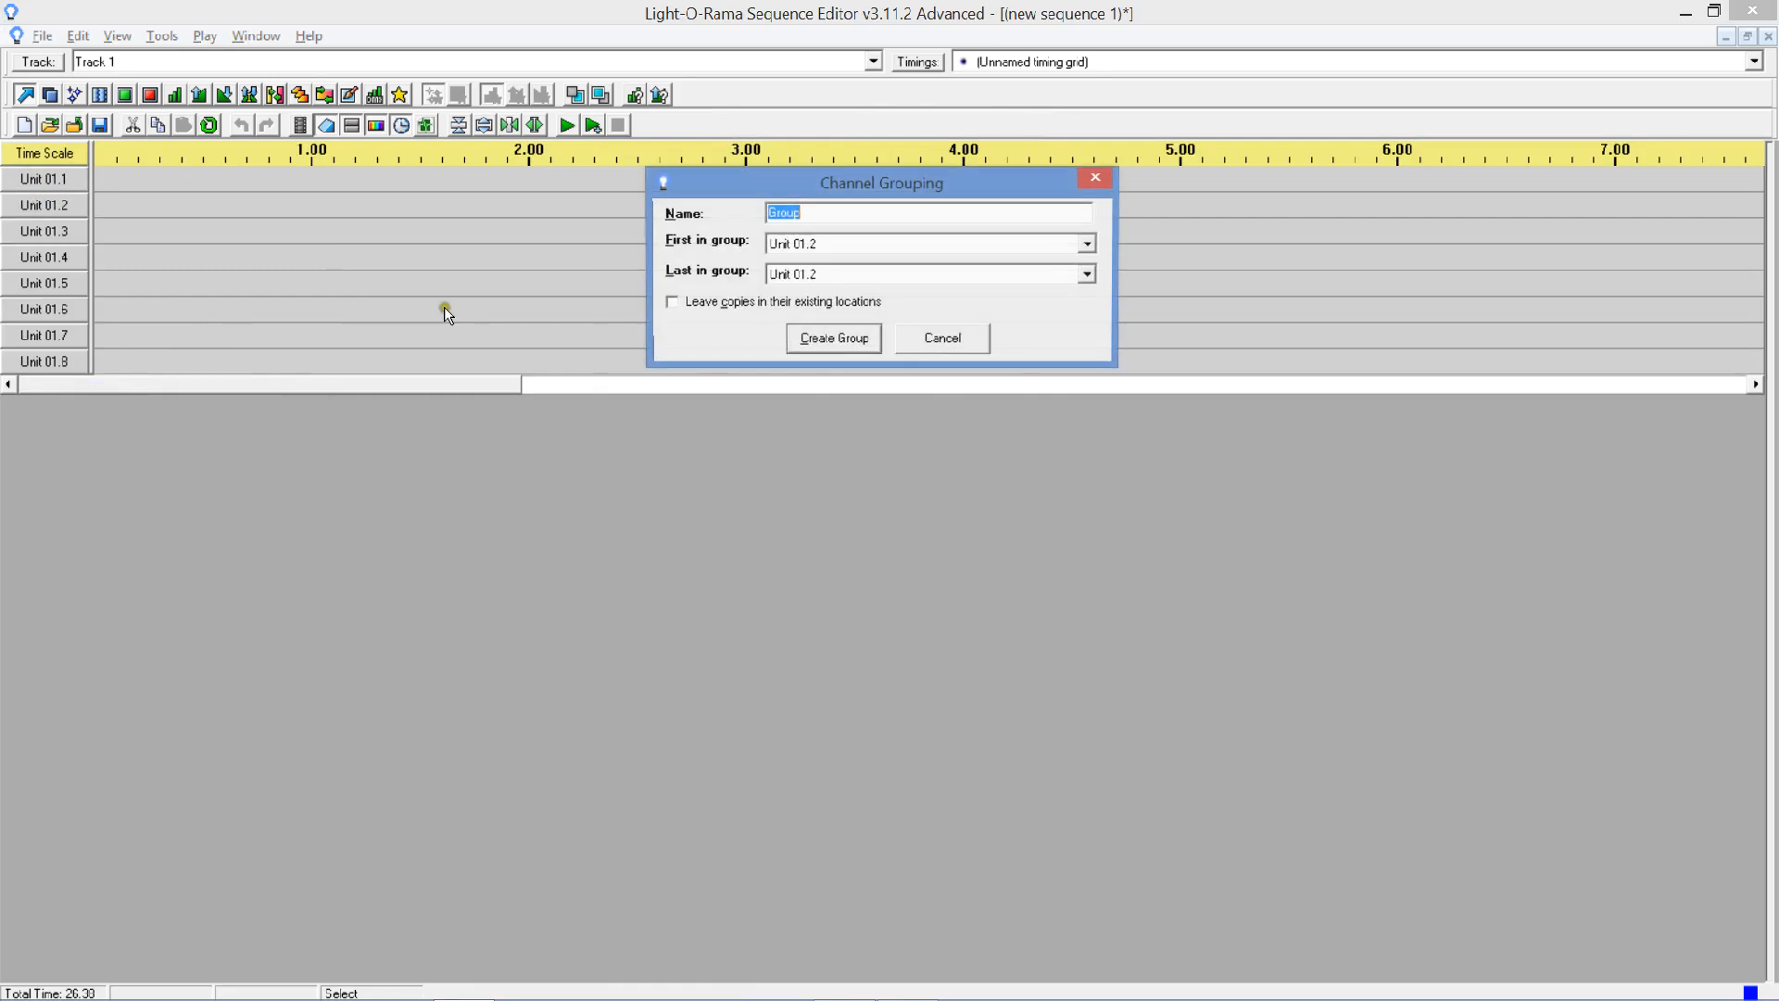
{"action": "left_click", "coordinate": [1089, 275]}
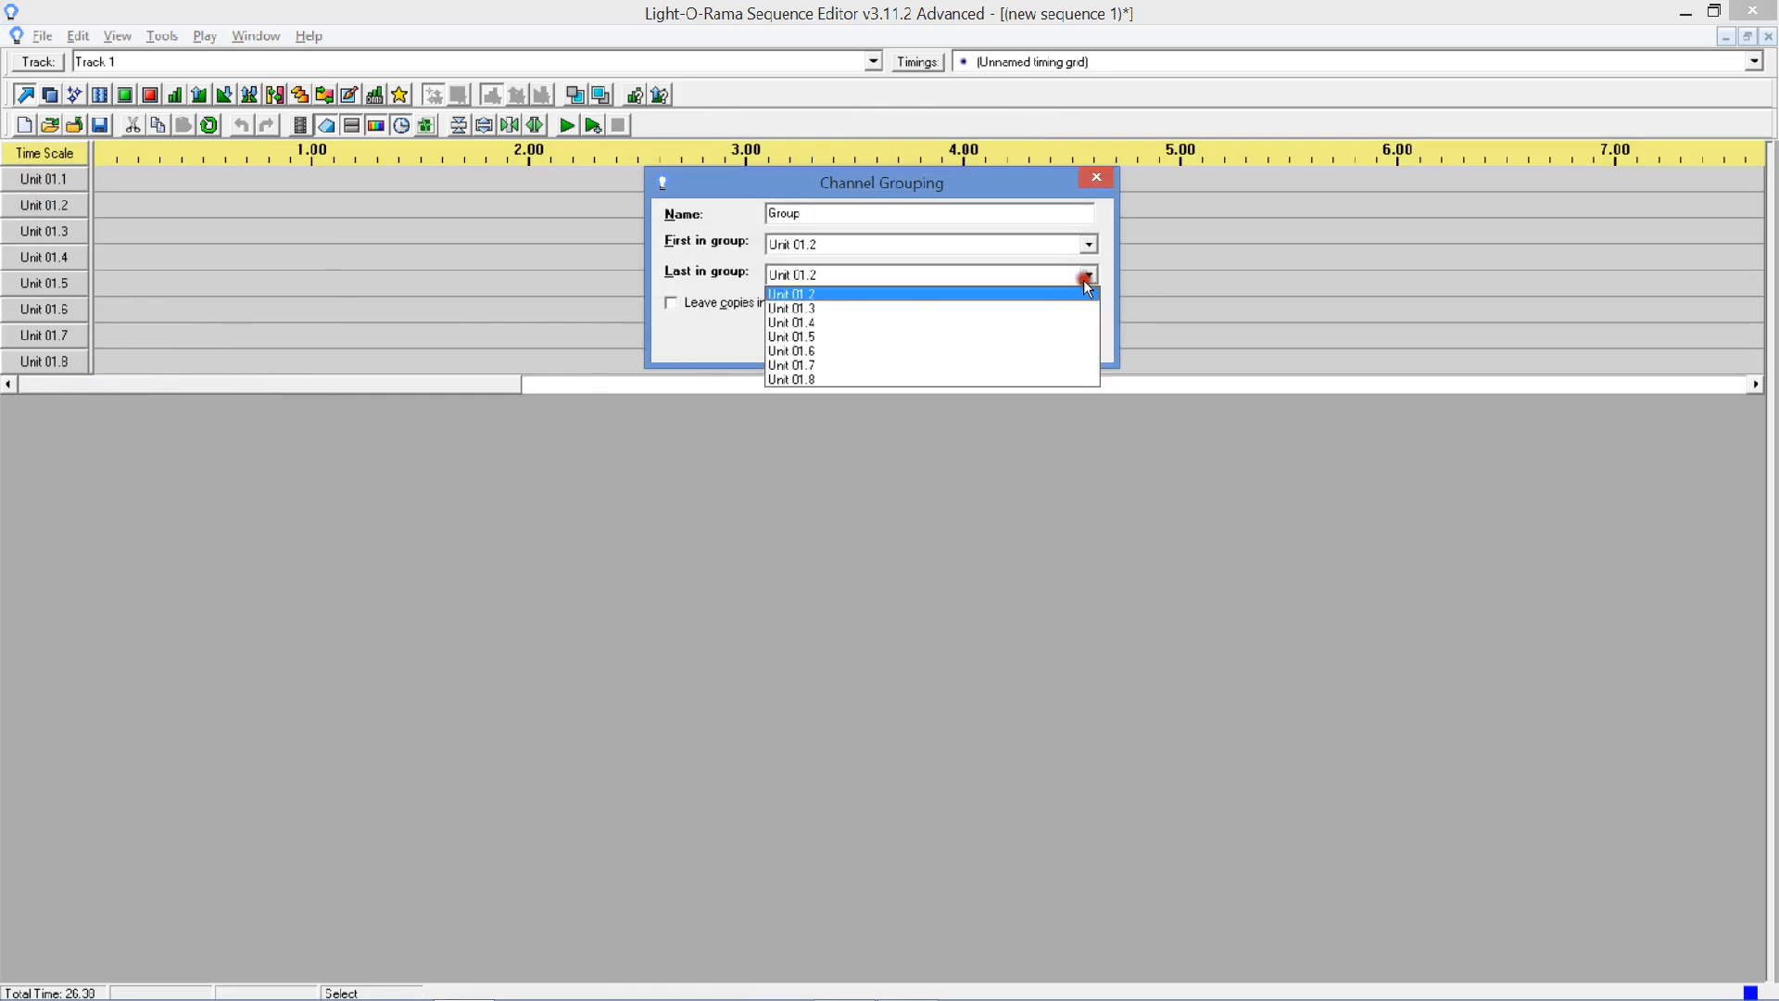
{"action": "left_click", "coordinate": [938, 379]}
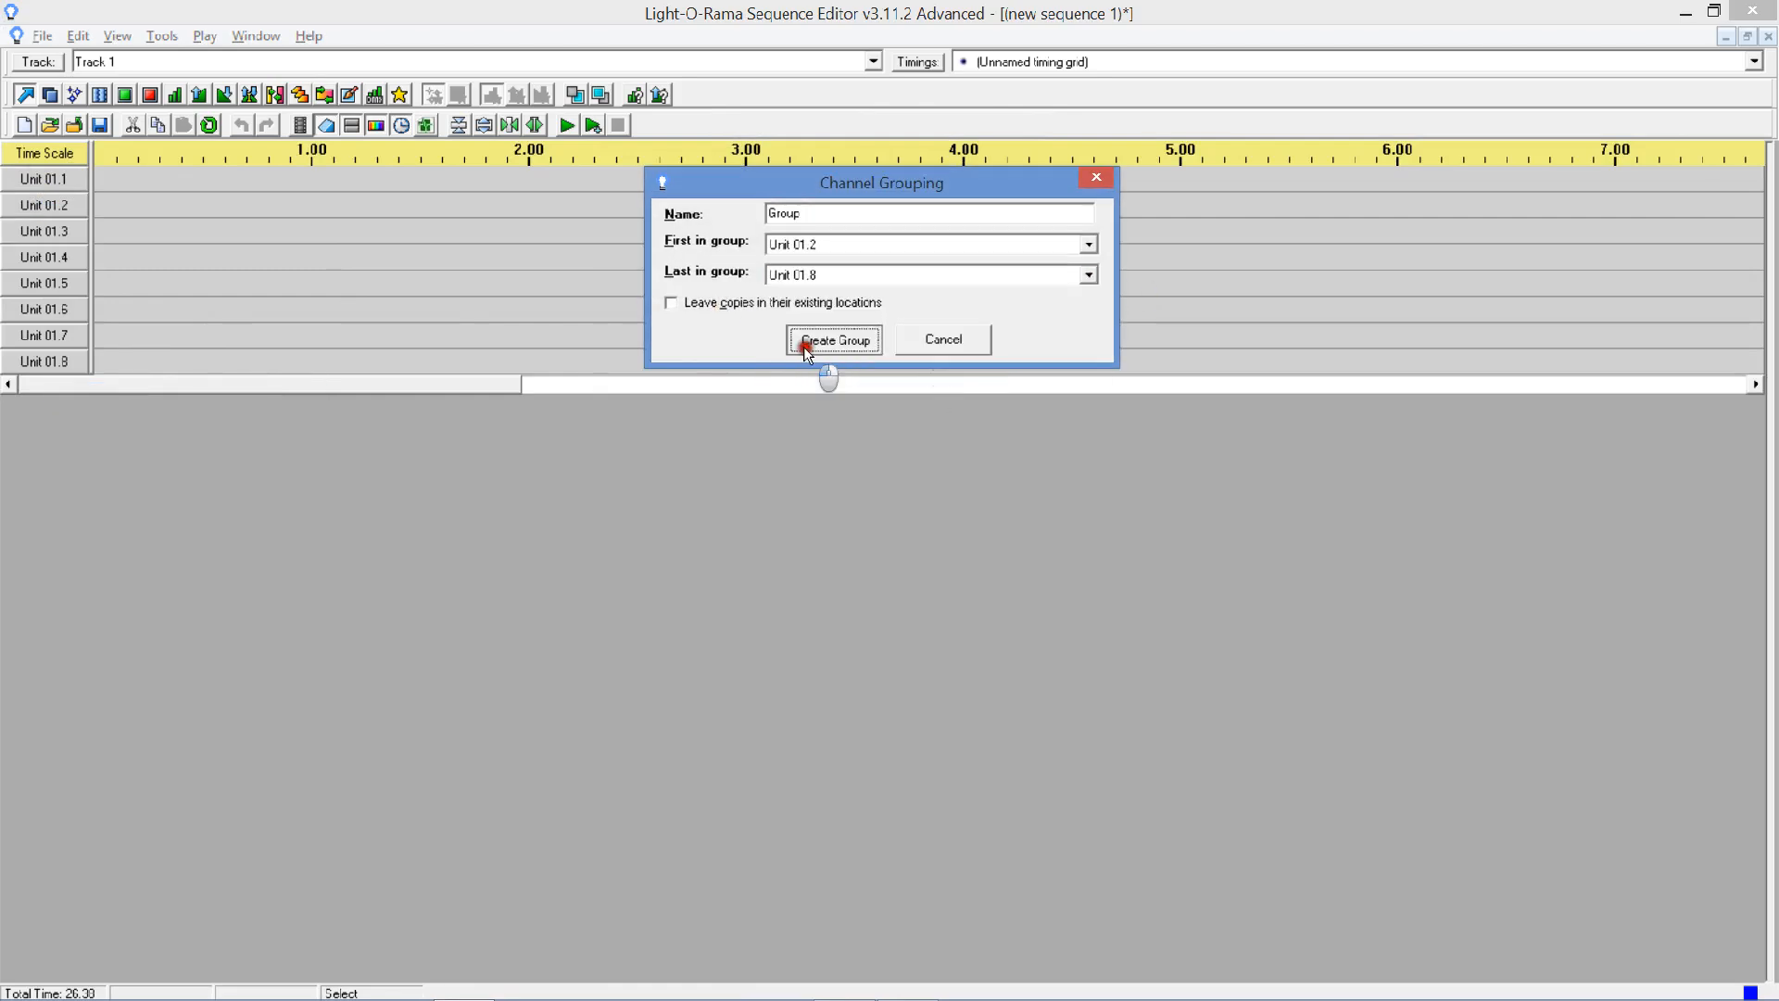
{"action": "left_click", "coordinate": [803, 347]}
Delete the channel group list below Unit 01.1, including its channels.
{"action": "right_click", "coordinate": [37, 204]}
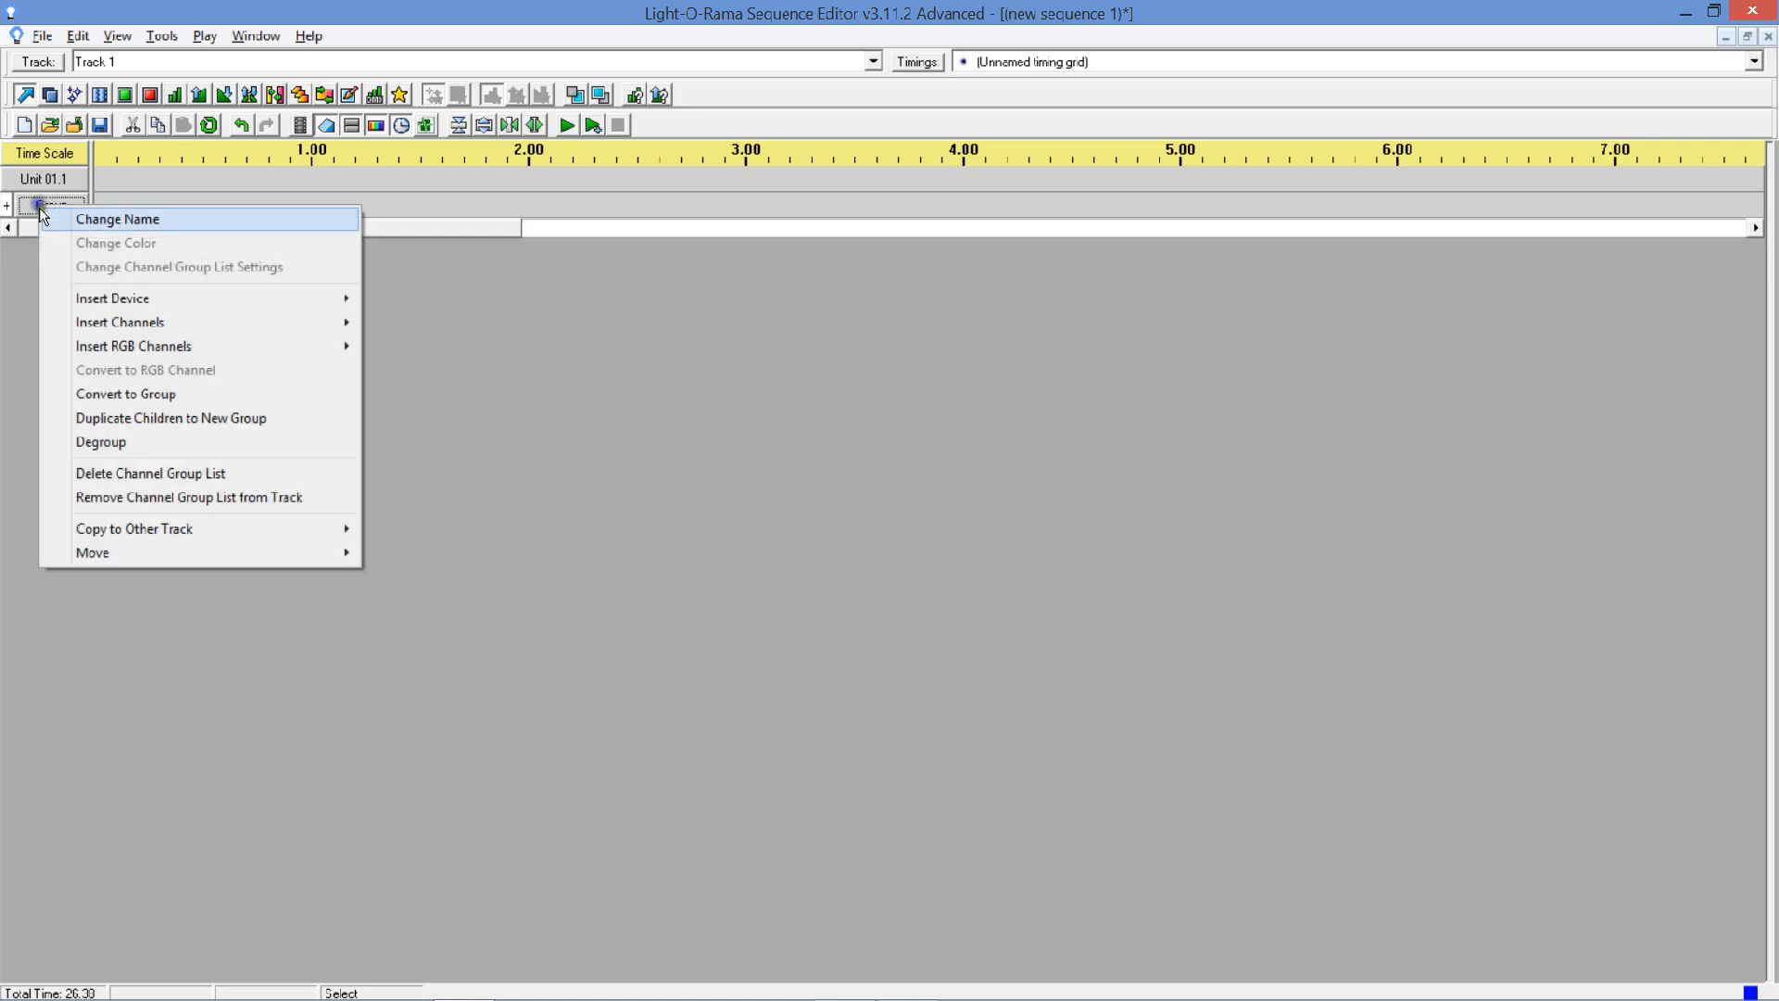
{"action": "left_click", "coordinate": [130, 471]}
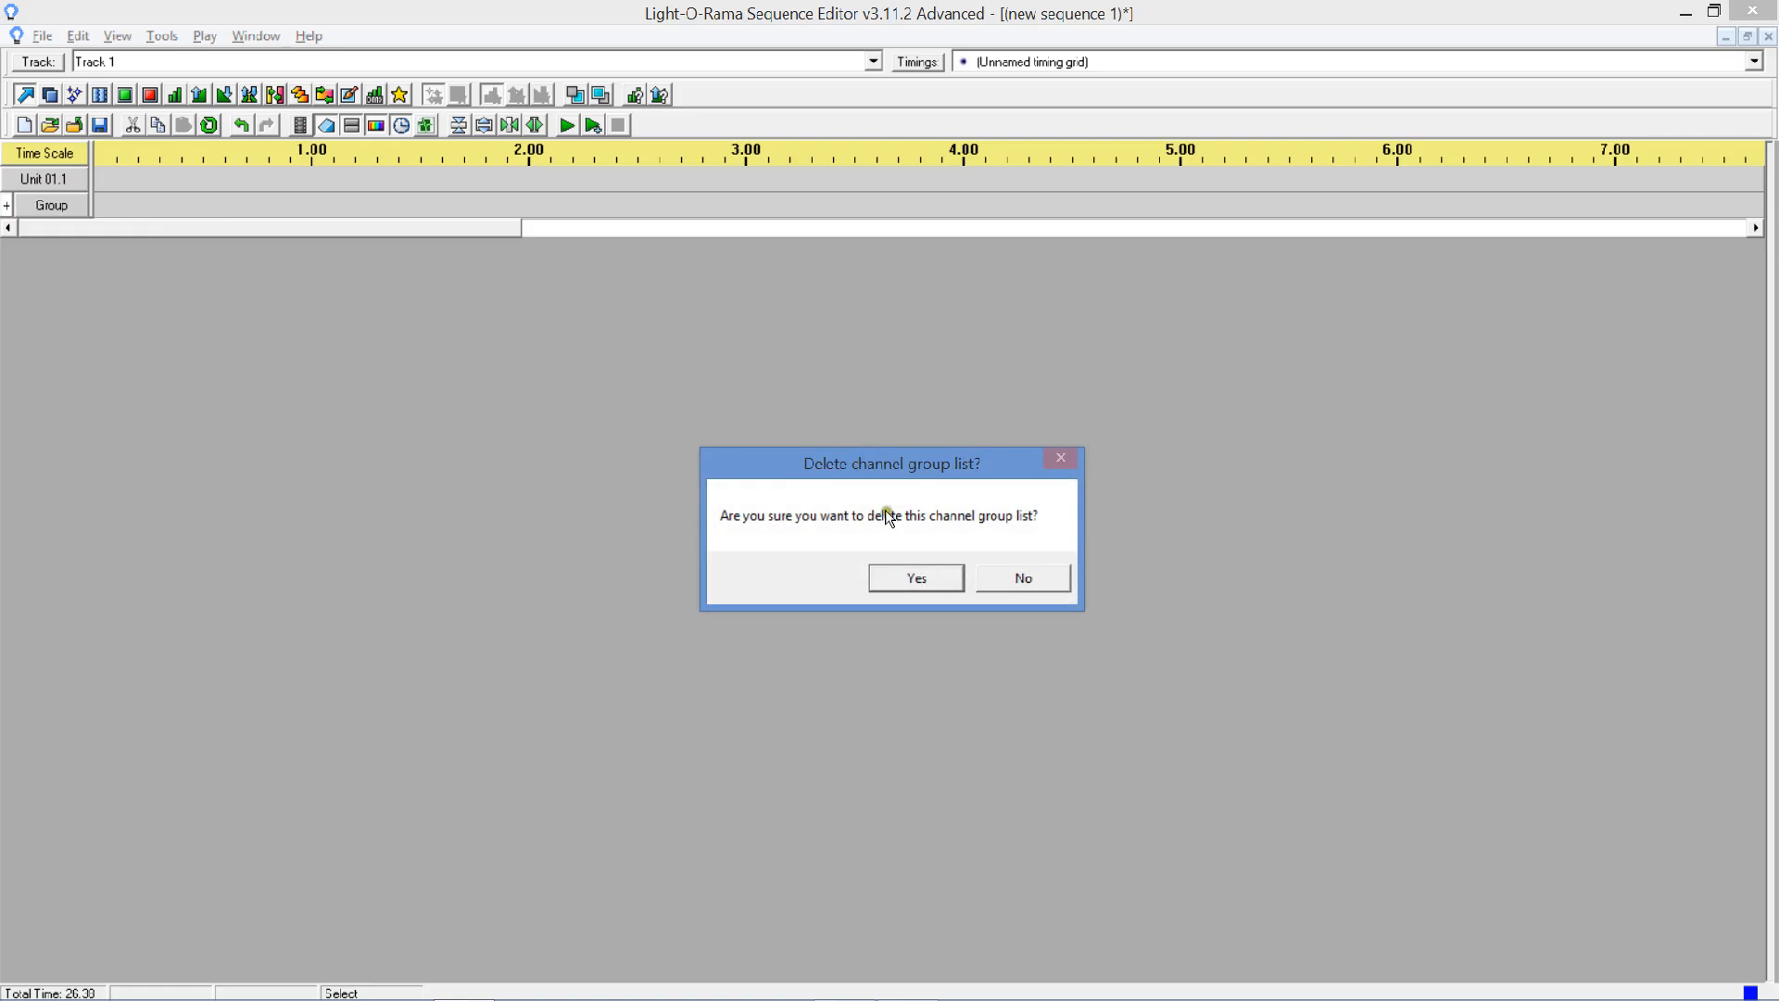
{"action": "left_click", "coordinate": [936, 574]}
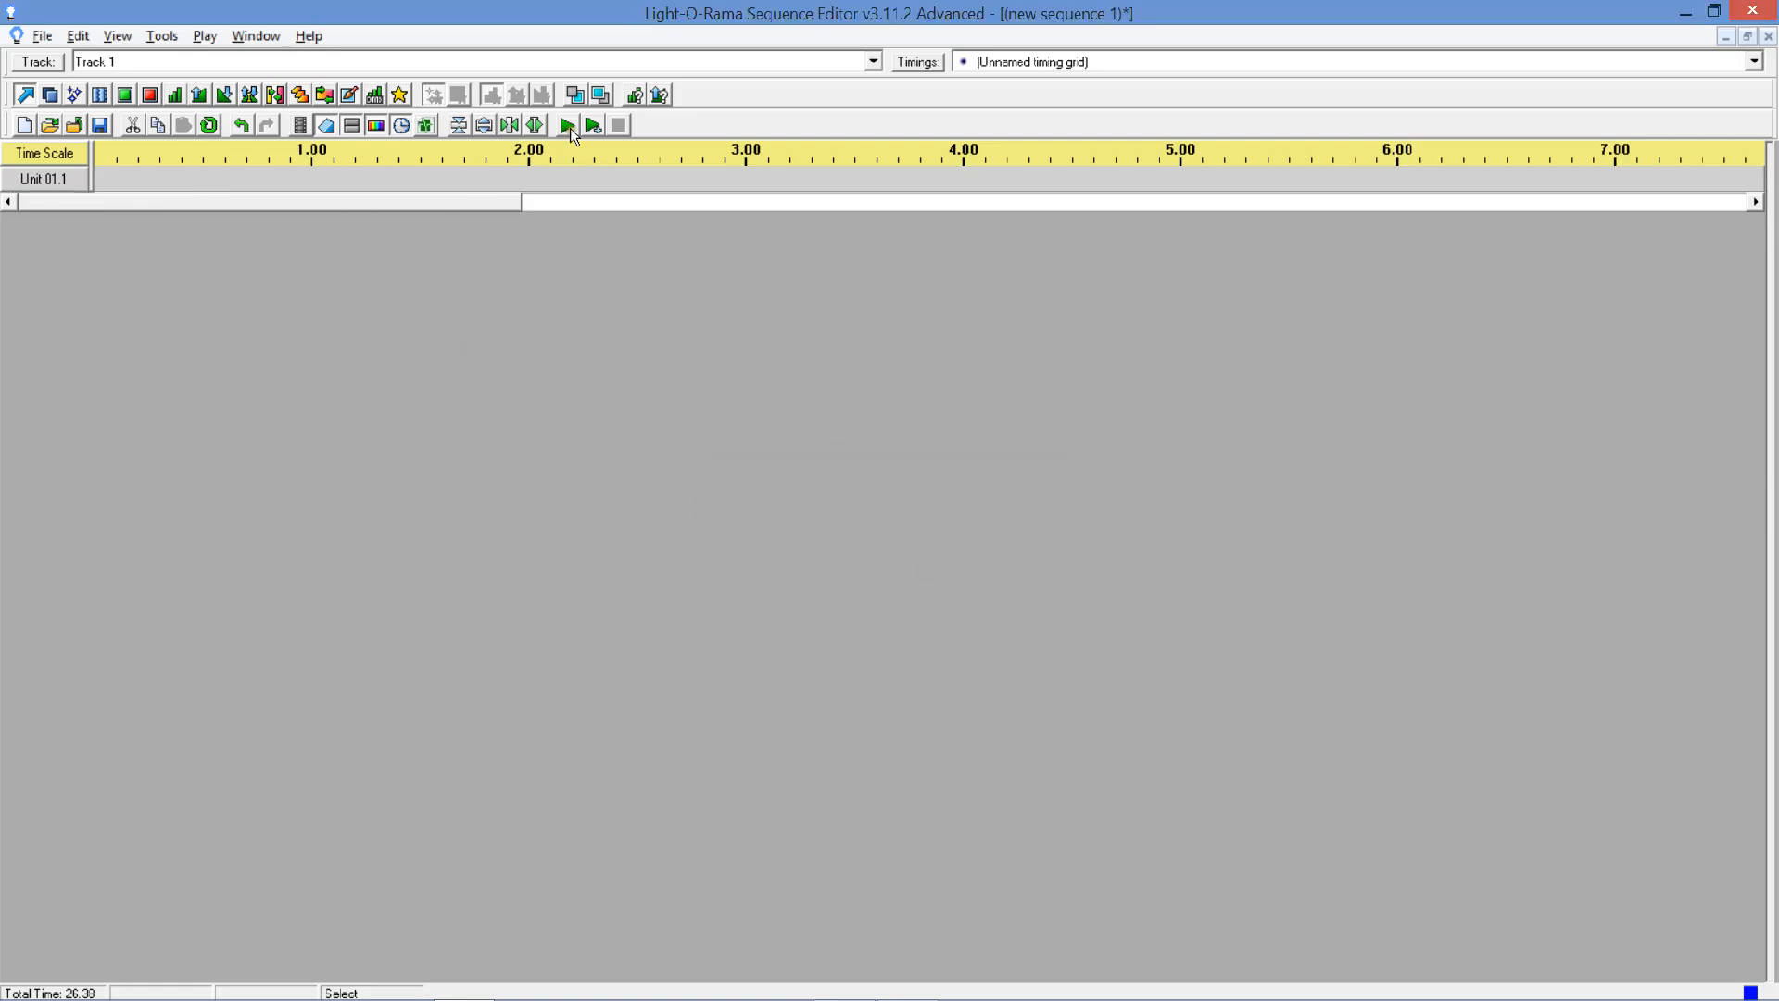
Save the sequence as TIMINGS_BatmanSmells in the Sequences folder.
{"action": "left_click", "coordinate": [100, 126]}
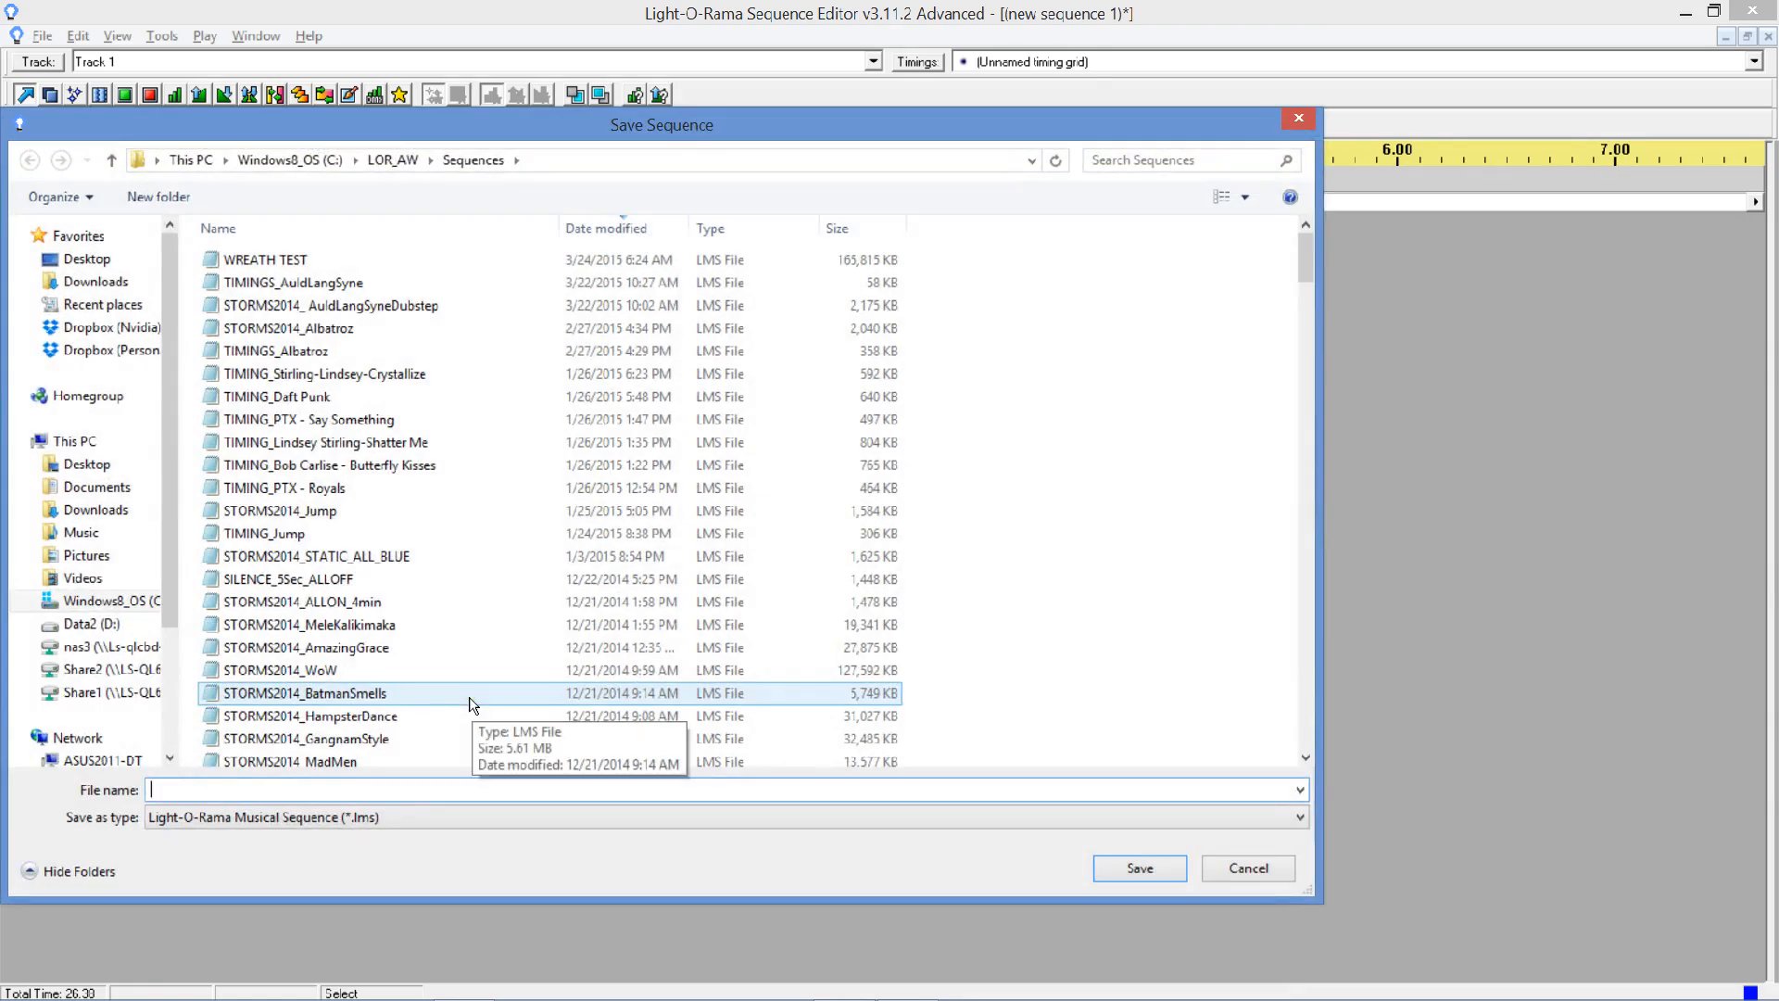
{"action": "type", "text": "TIMINGH"}
{"action": "key", "text": "BackSpace"}
{"action": "key", "text": "BackSpace"}
{"action": "key", "text": "BackSpace"}
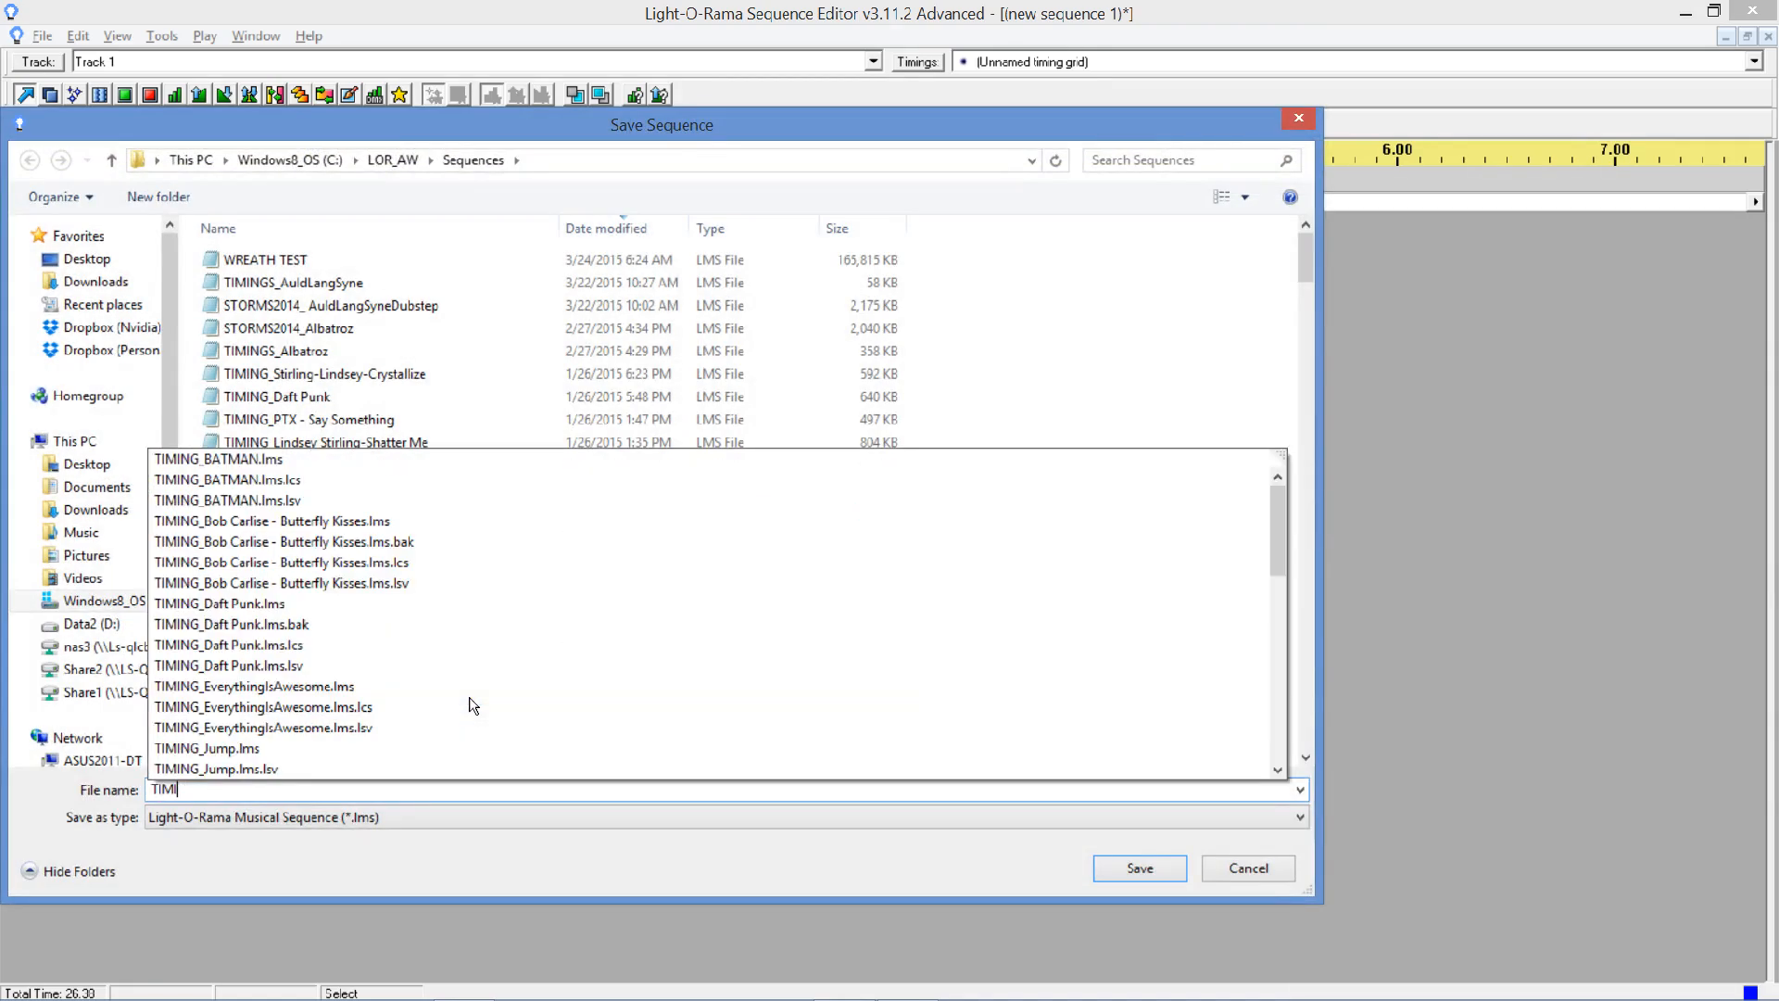
{"action": "type", "text": "NGS_"}
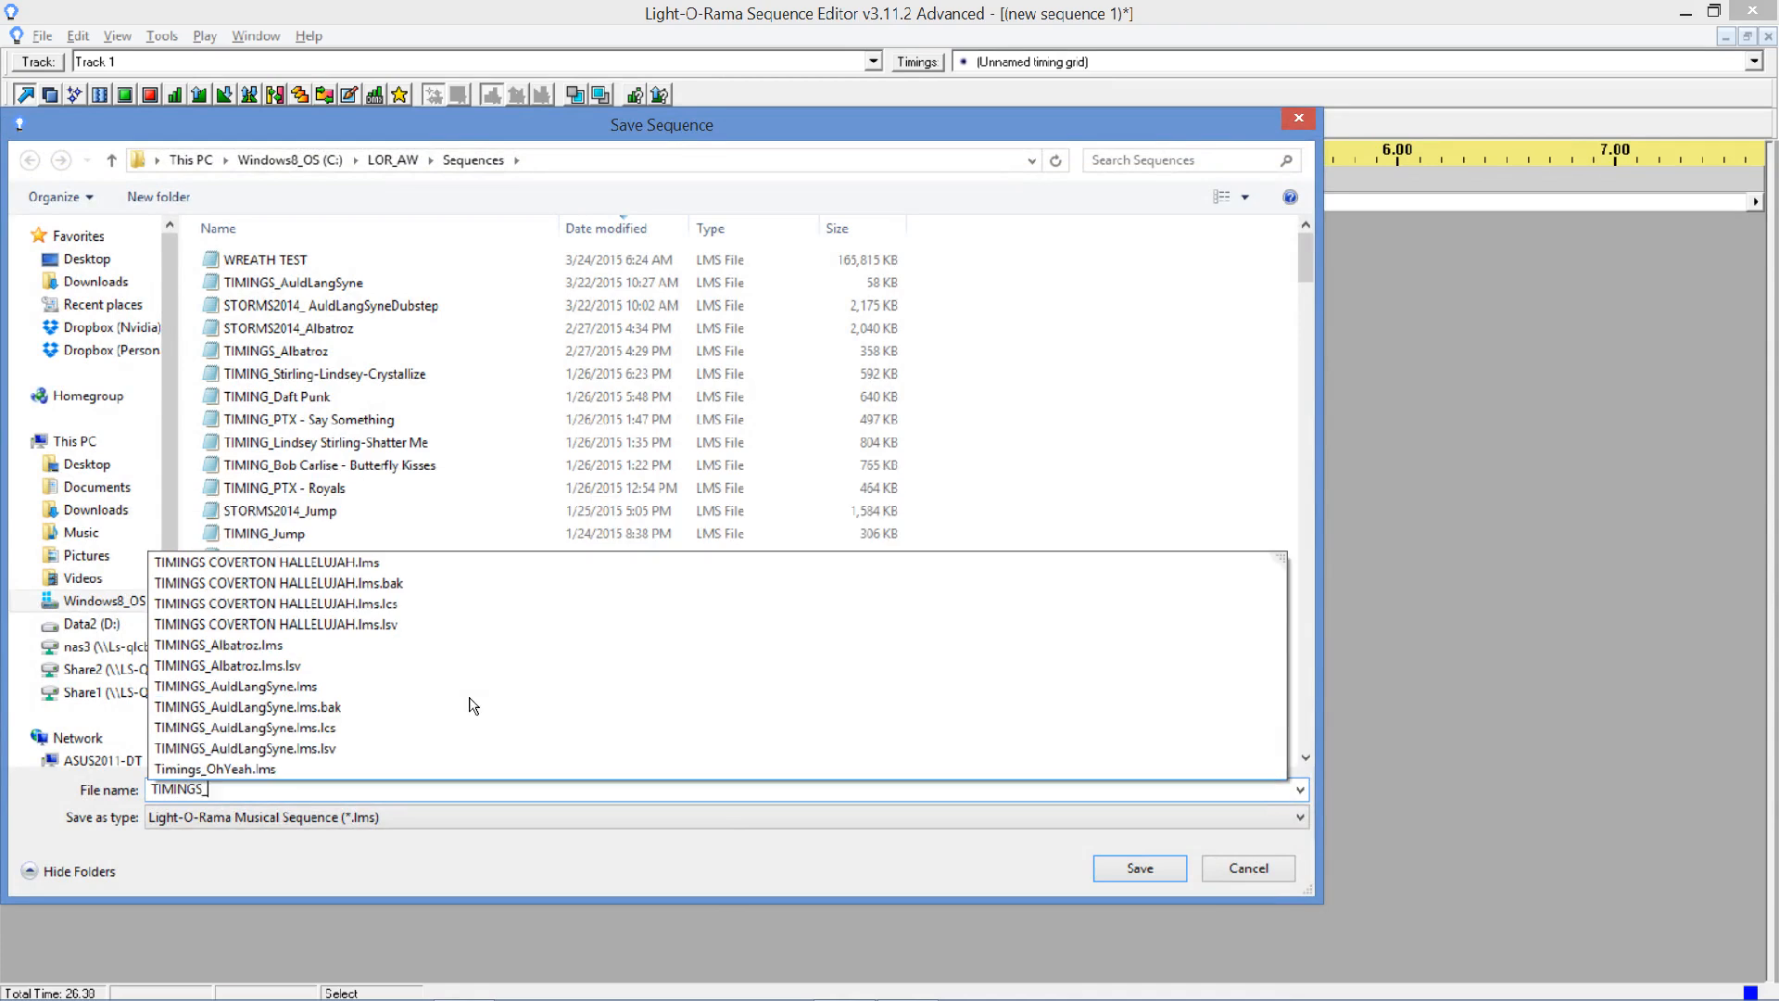
{"action": "type", "text": "BatmanSmells"}
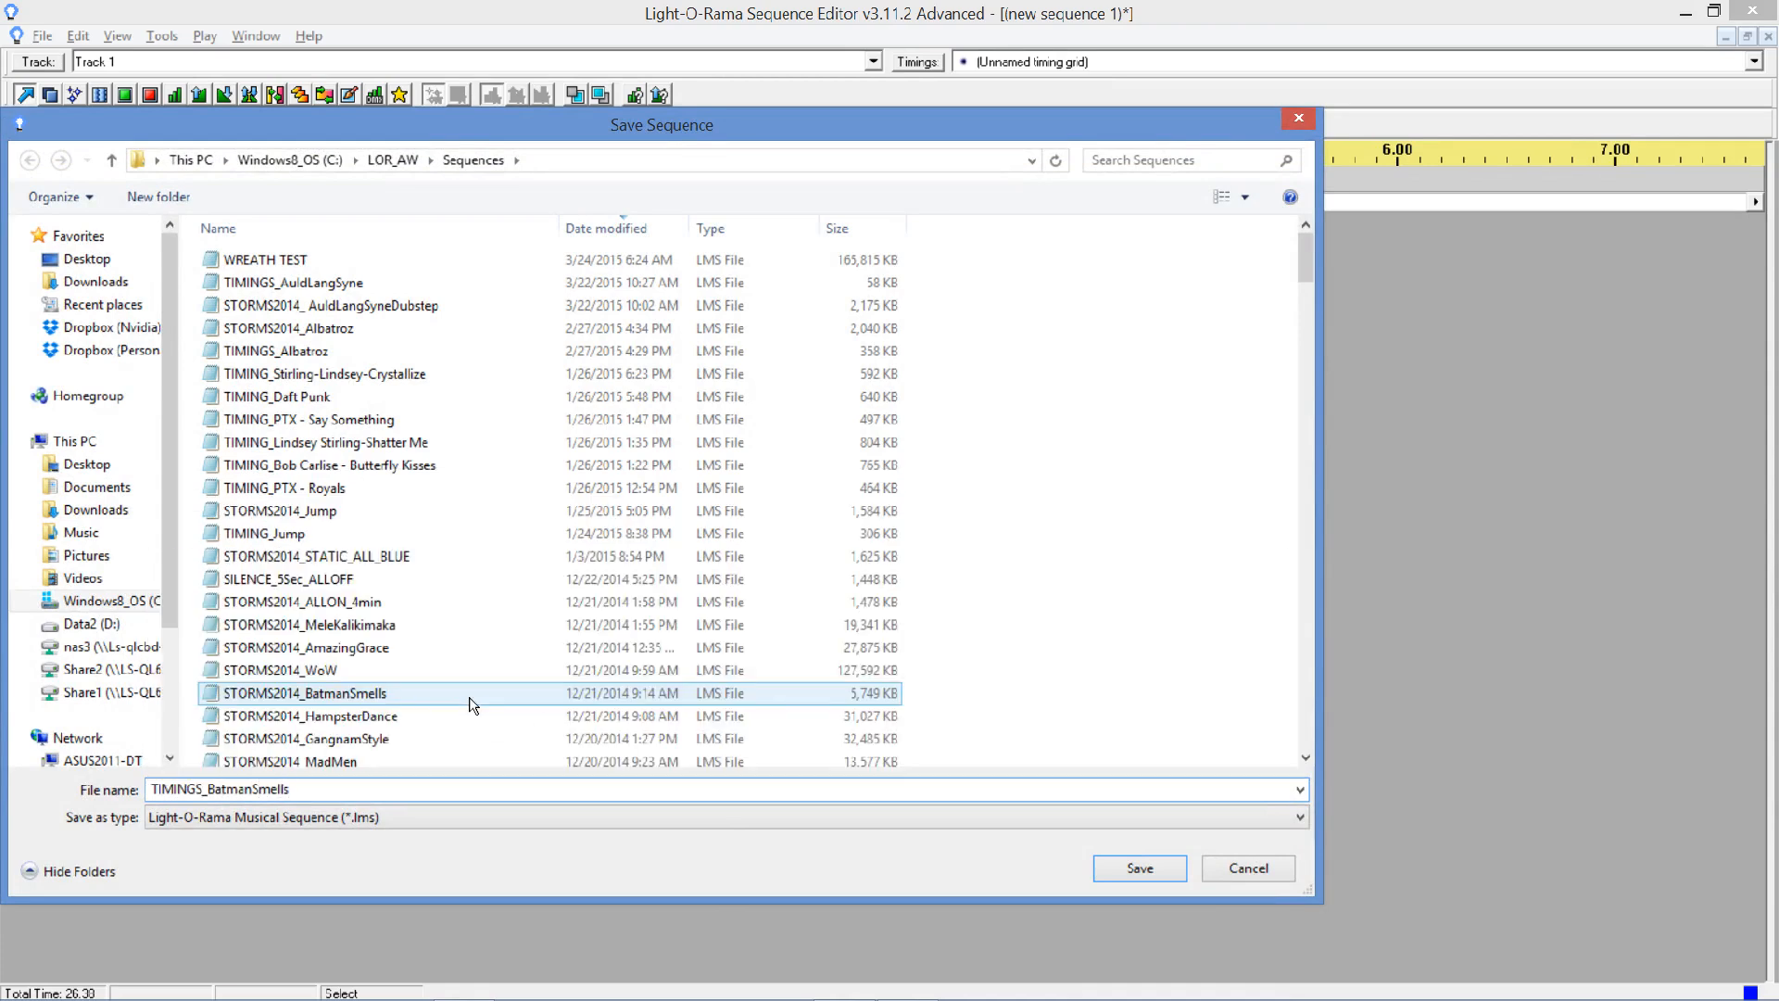
{"action": "left_click", "coordinate": [1138, 871]}
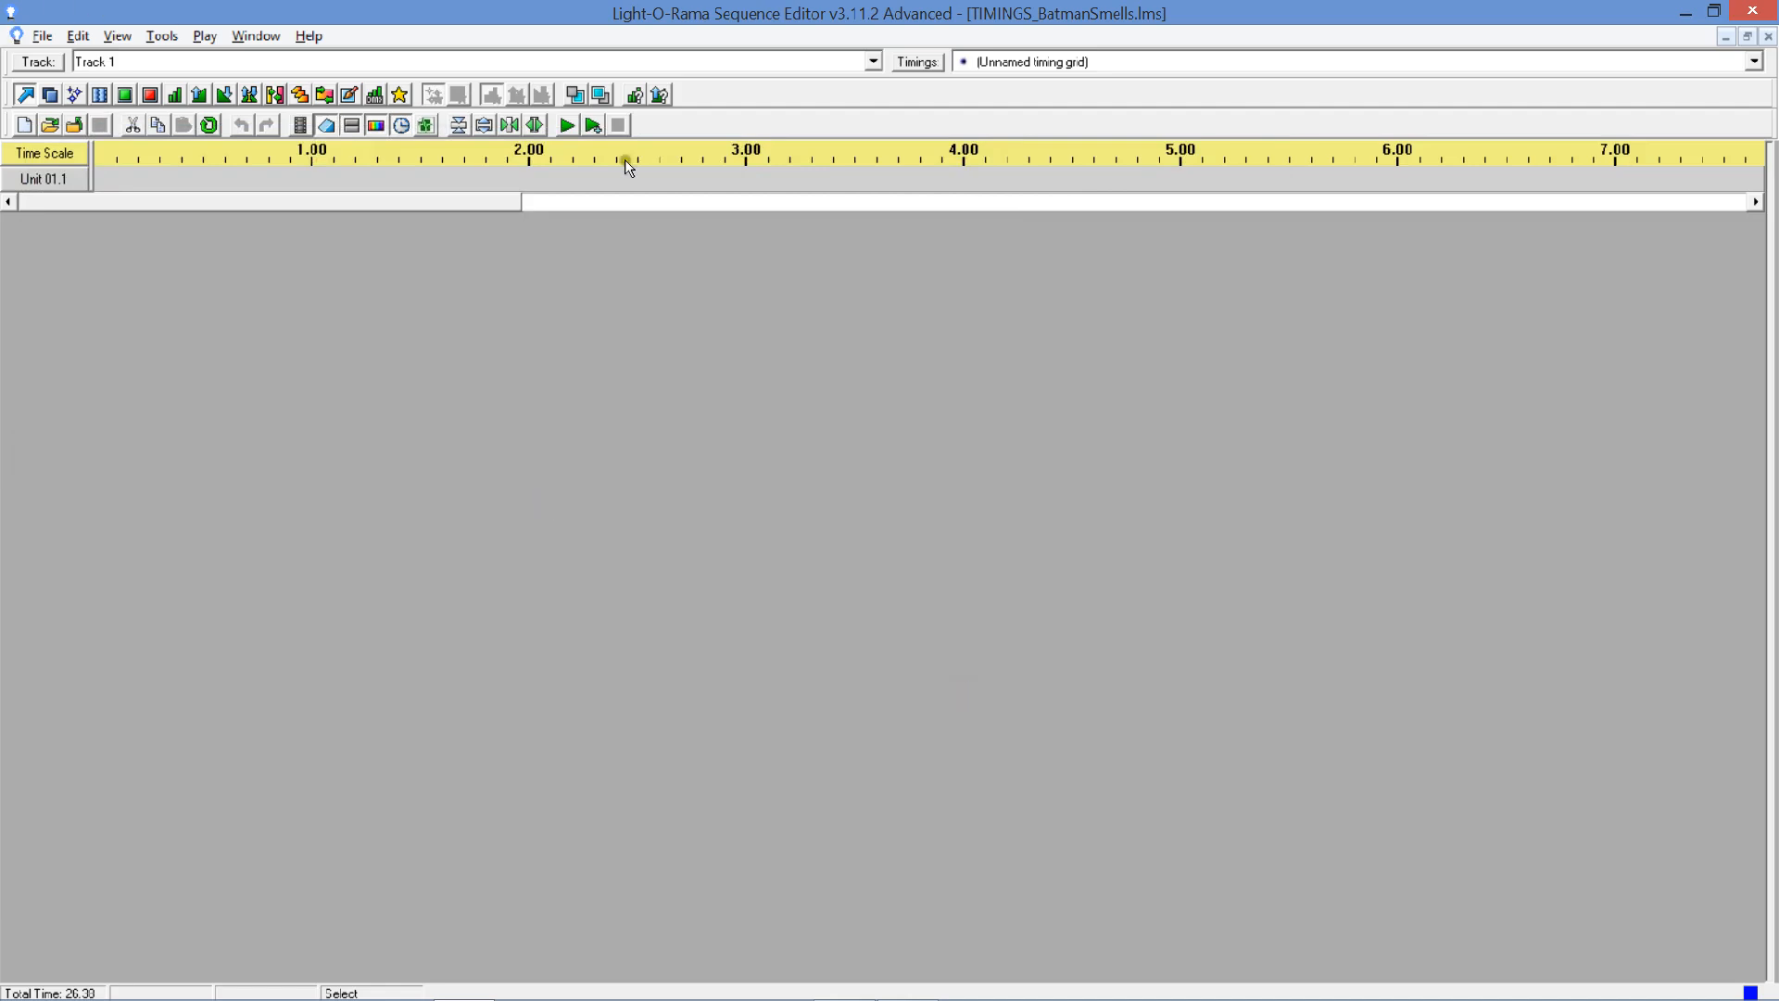
Play the sequence briefly, stop it, and check which timing grids are available.
{"action": "left_click", "coordinate": [567, 125]}
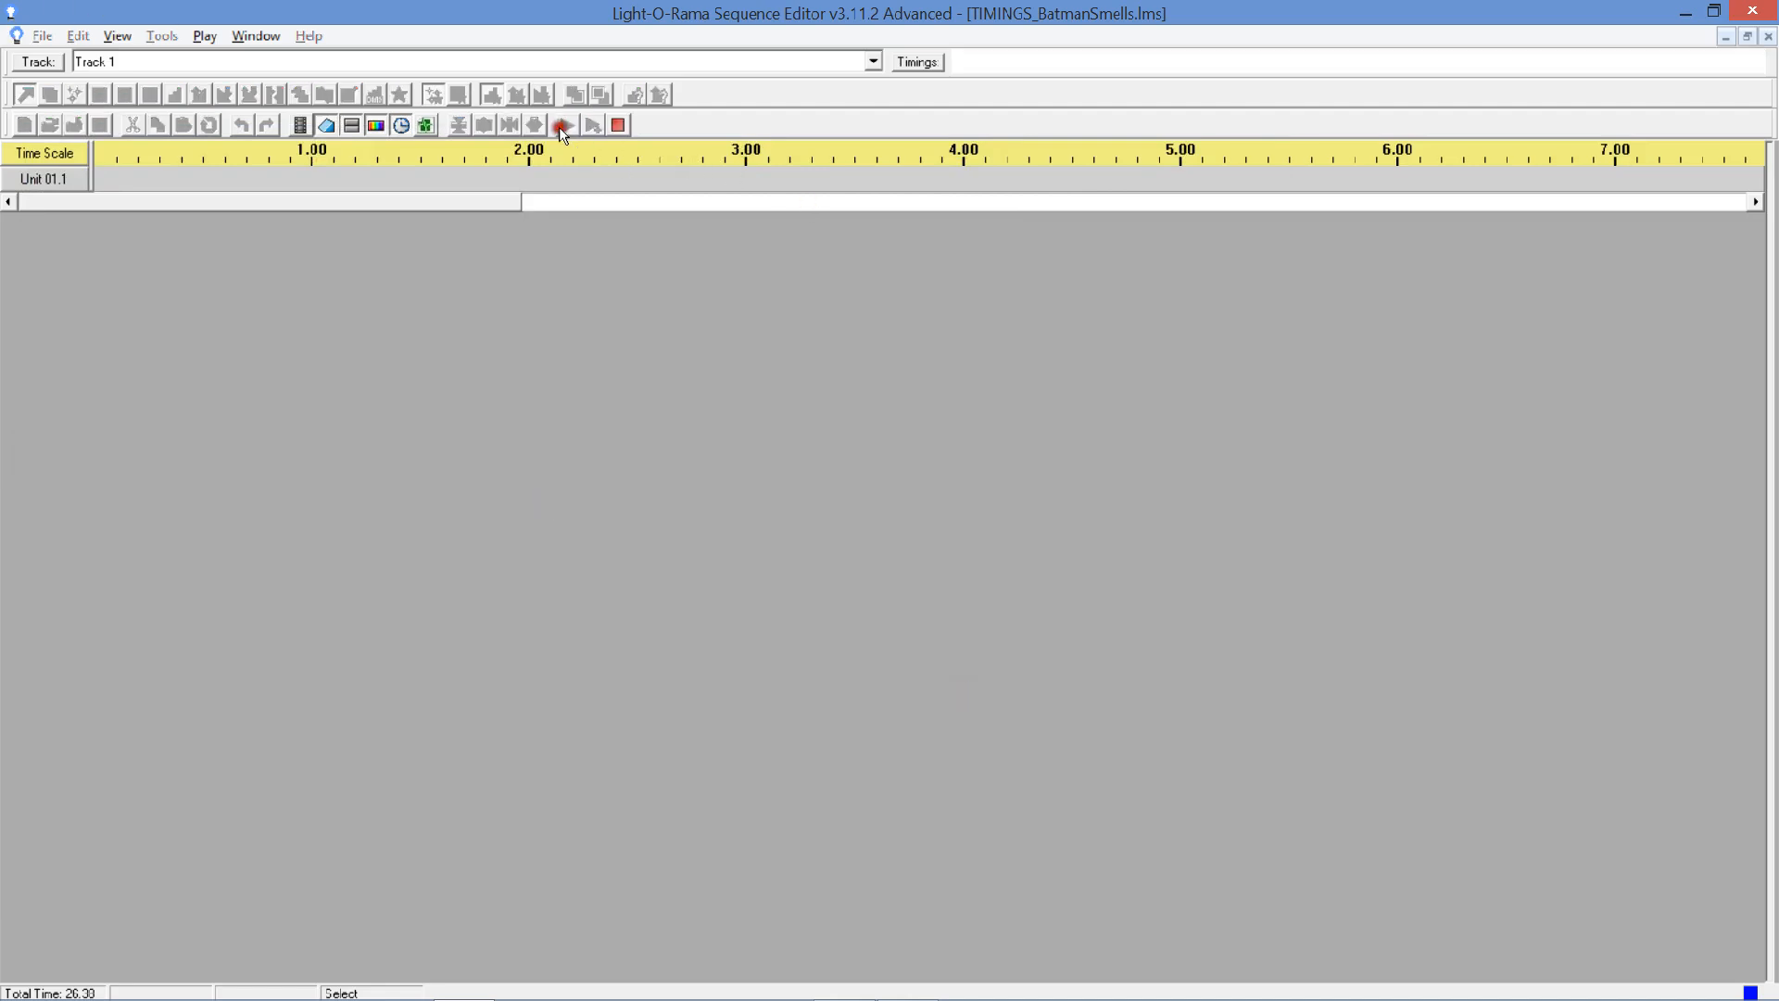
{"action": "left_click", "coordinate": [616, 125]}
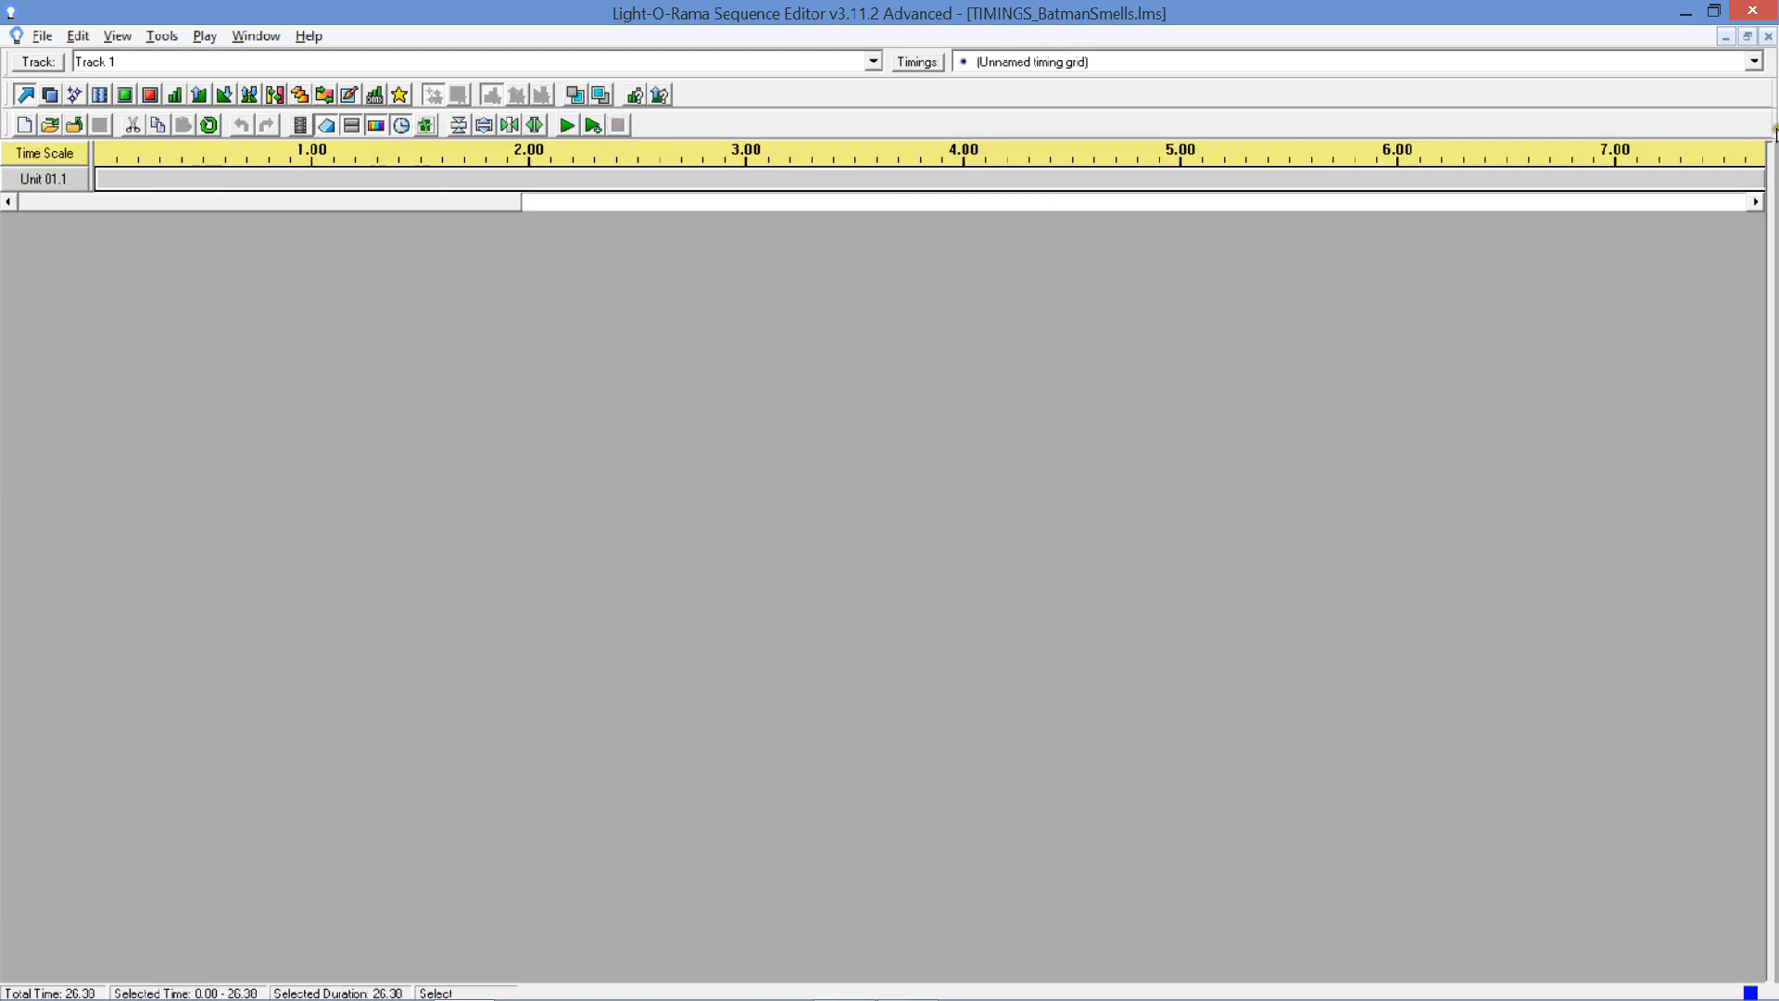
{"action": "left_click", "coordinate": [1755, 62]}
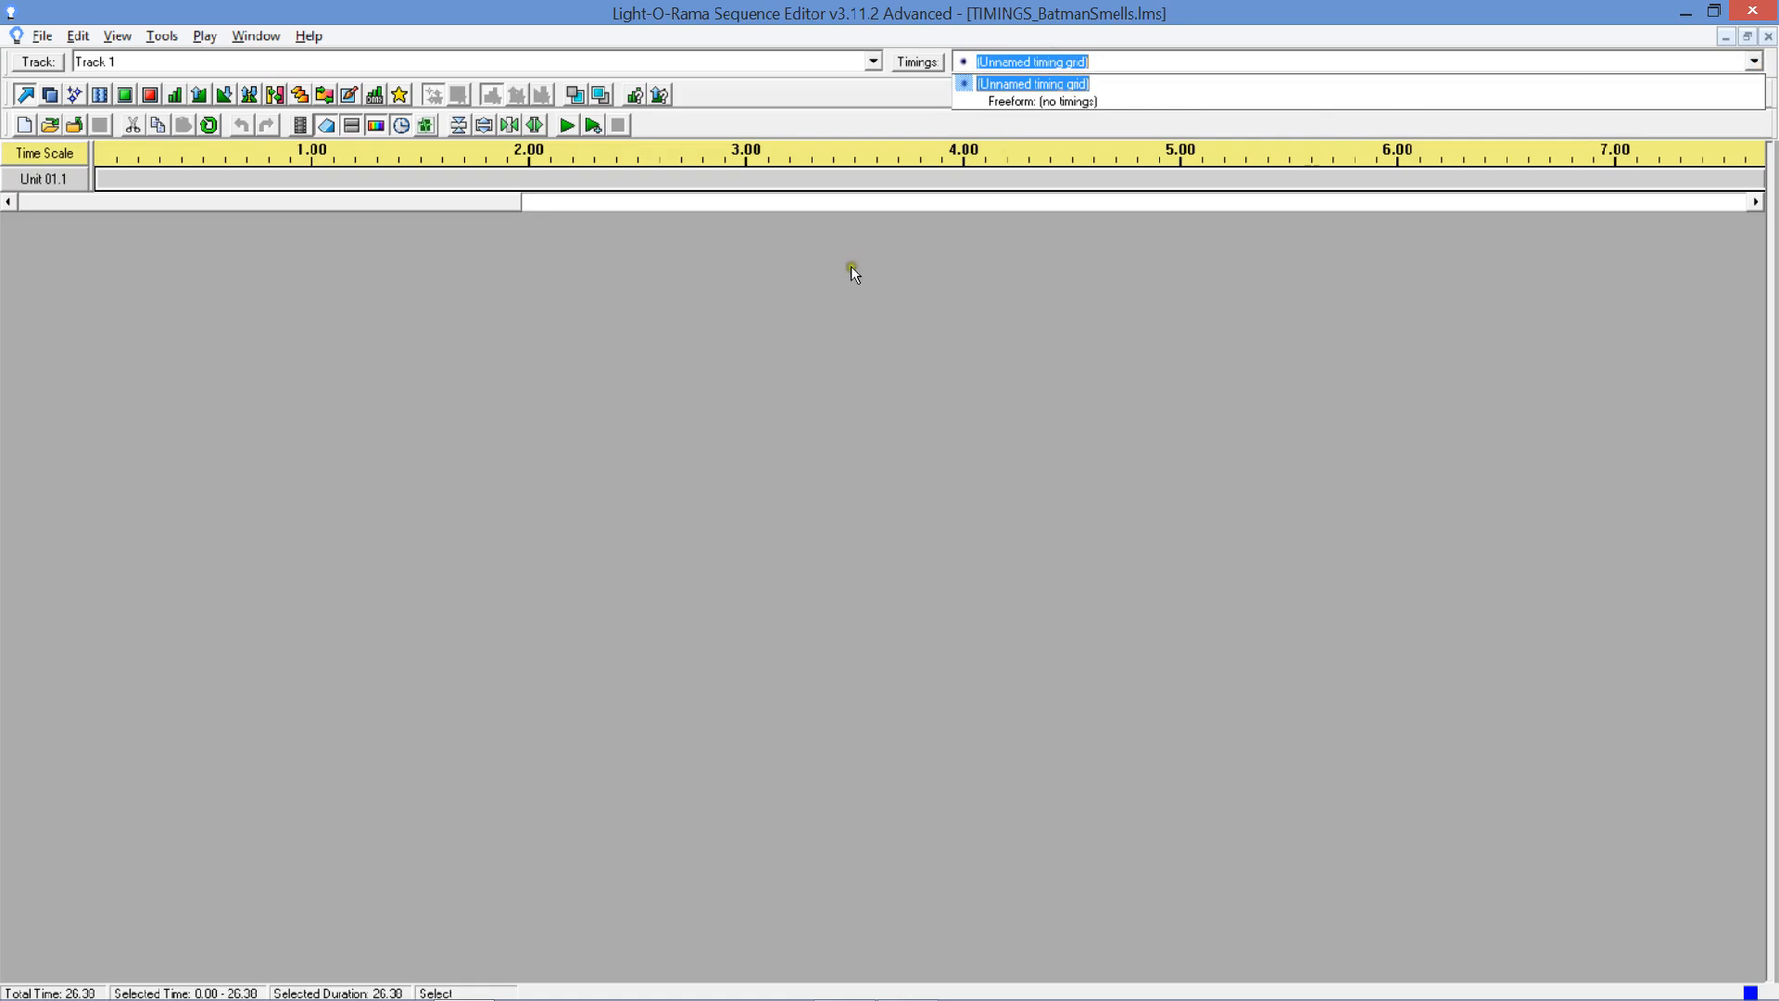
{"action": "left_click", "coordinate": [806, 316]}
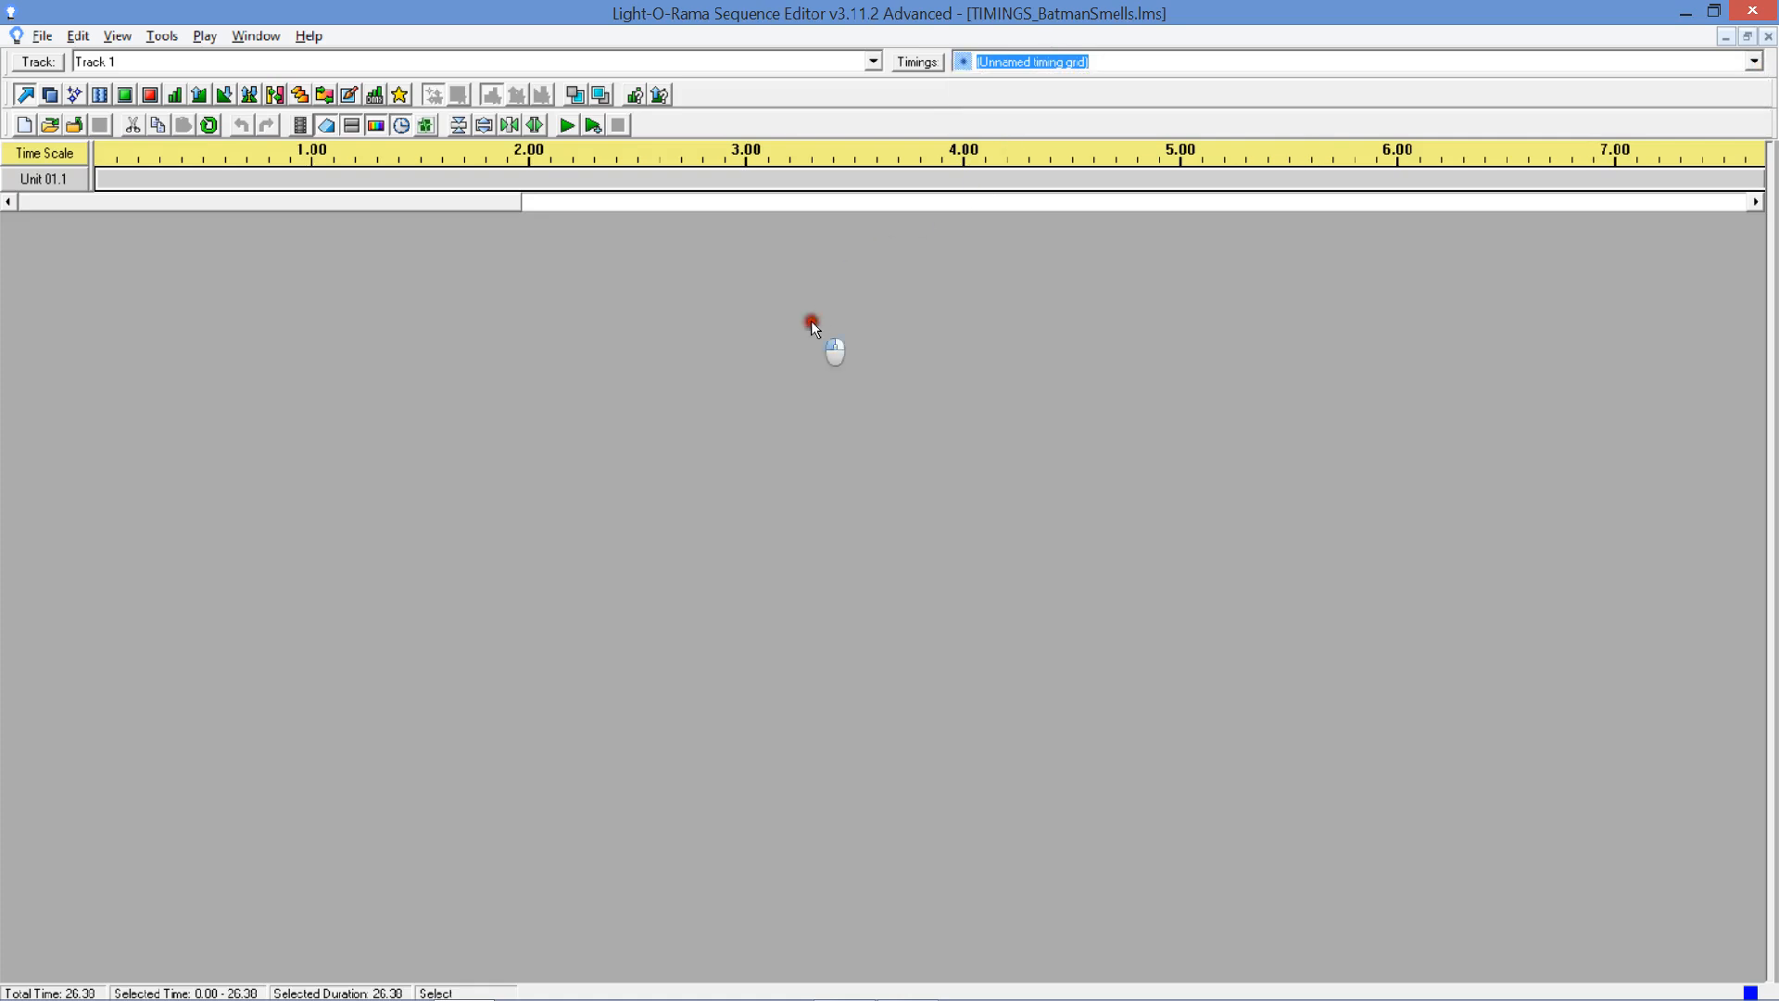
Close the sequence, switch to File Explorer, and open the folder C:\LOR_AW\Sequences.
{"action": "left_click", "coordinate": [1769, 36]}
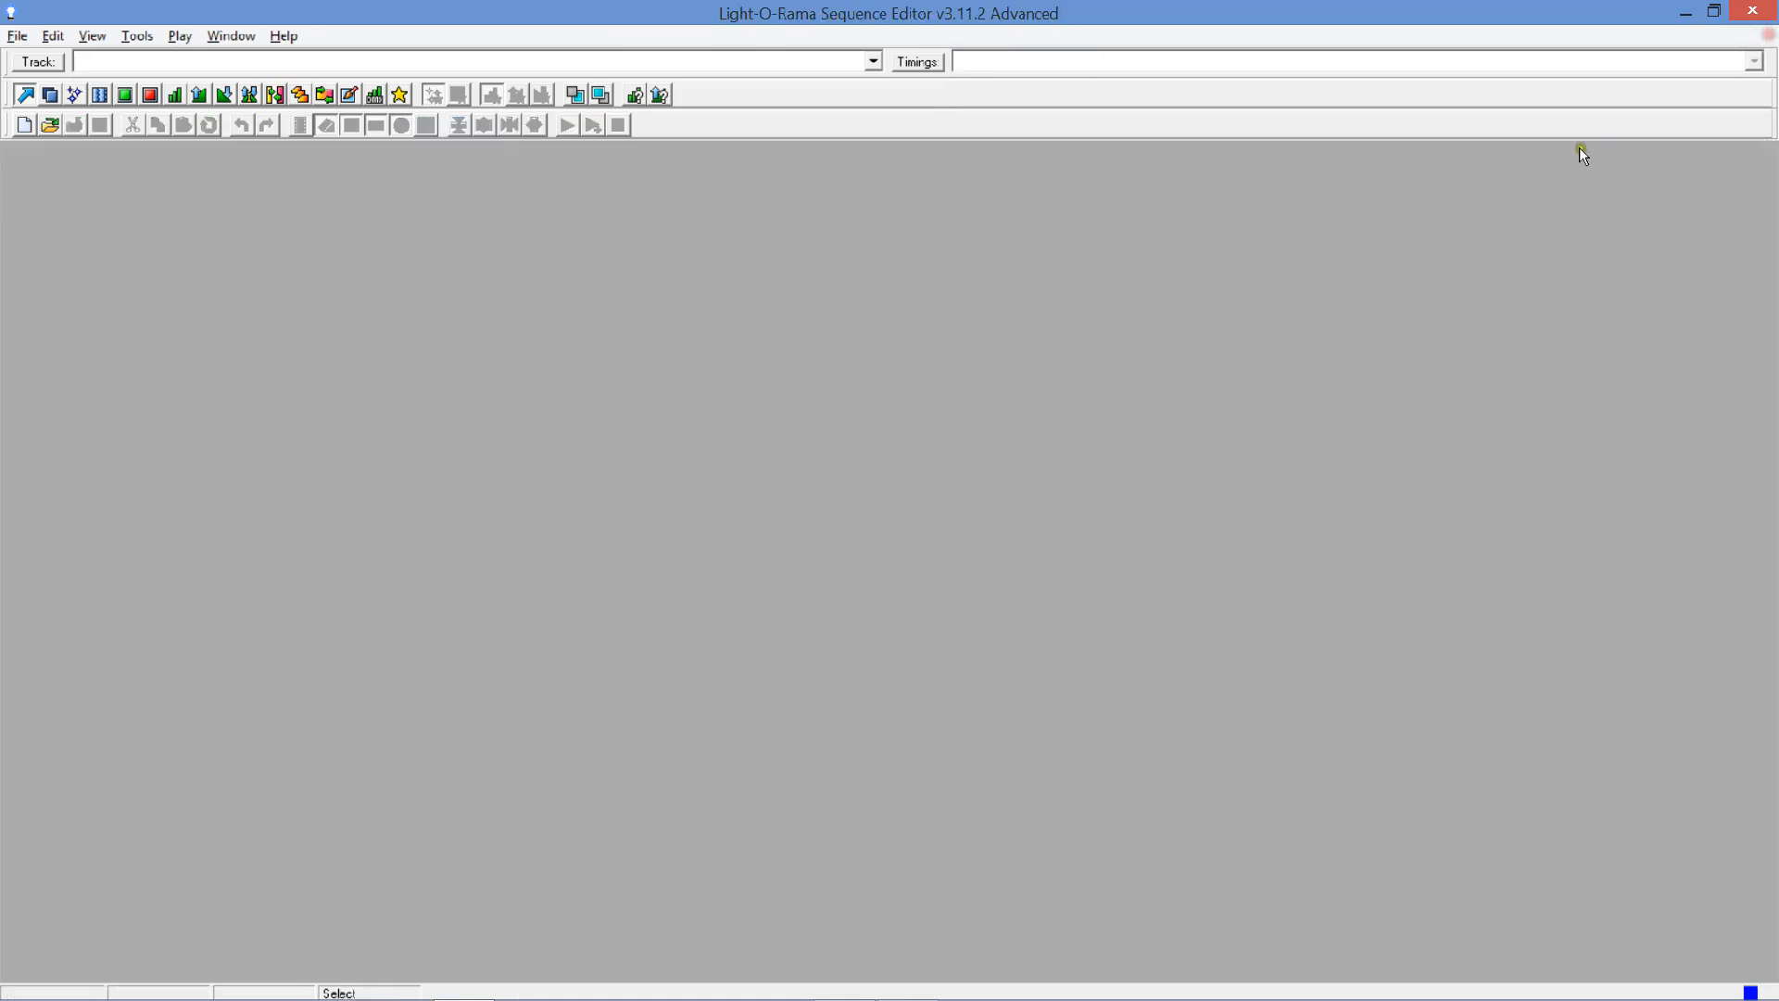
{"action": "left_click", "coordinate": [1686, 13]}
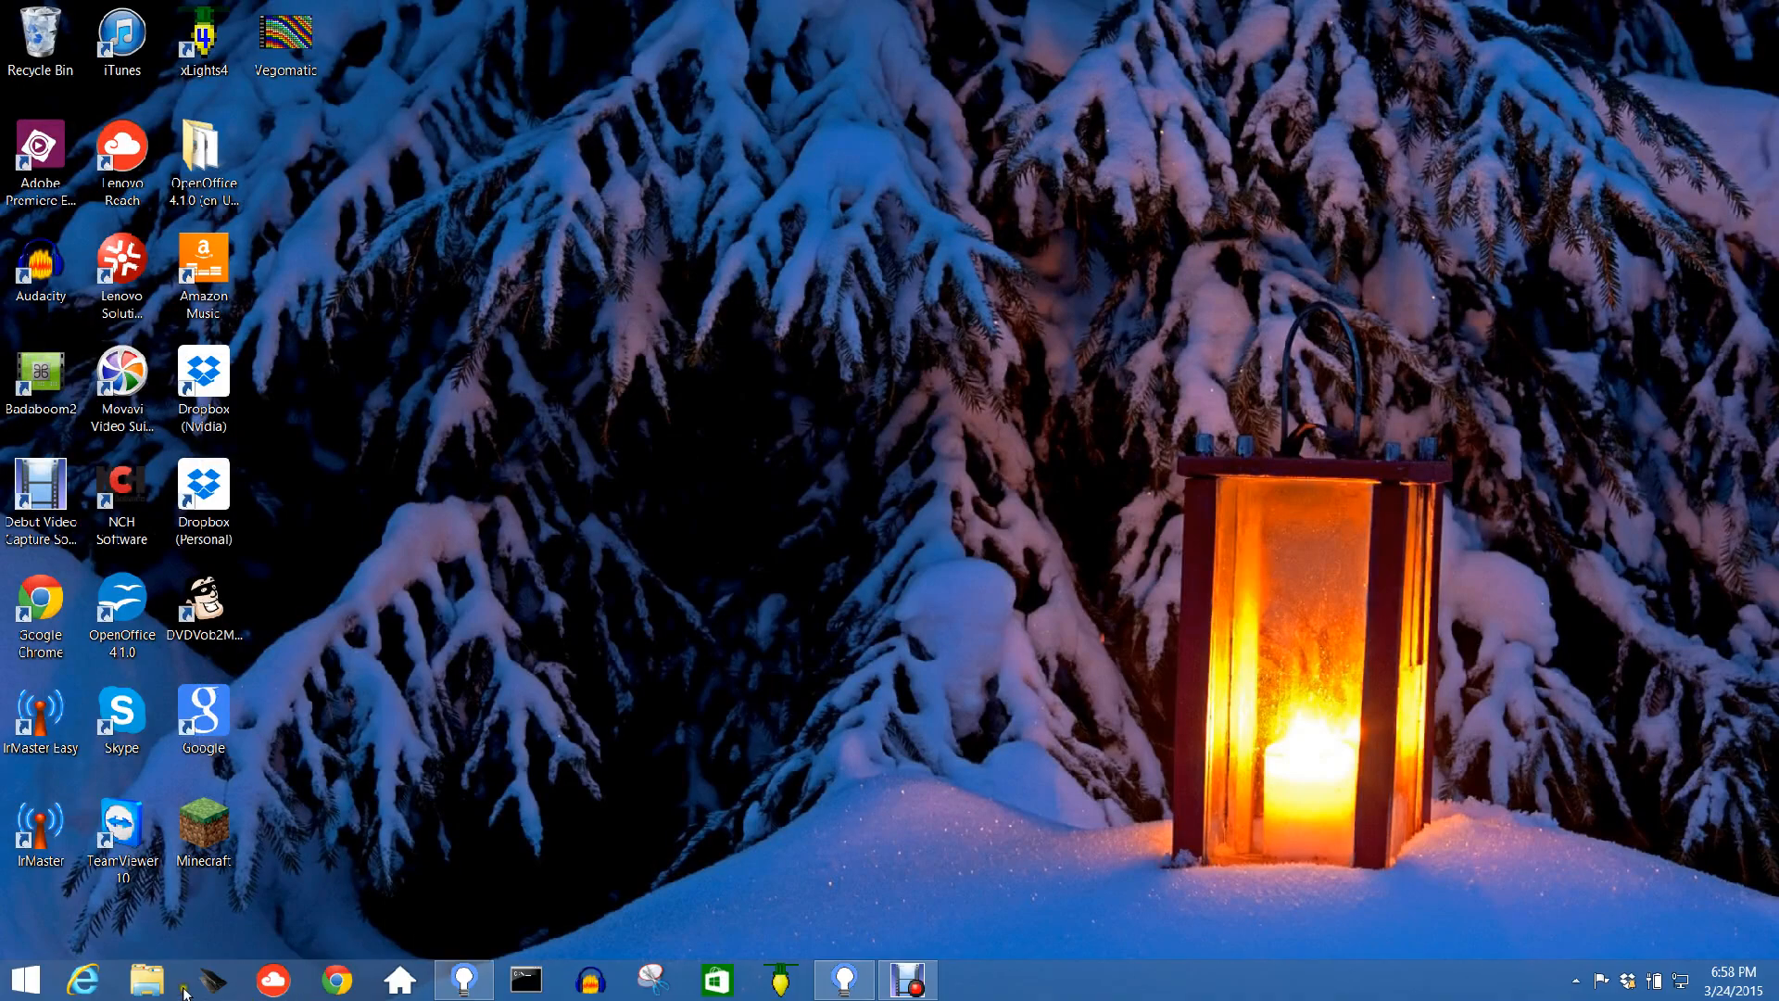
{"action": "left_click", "coordinate": [146, 979]}
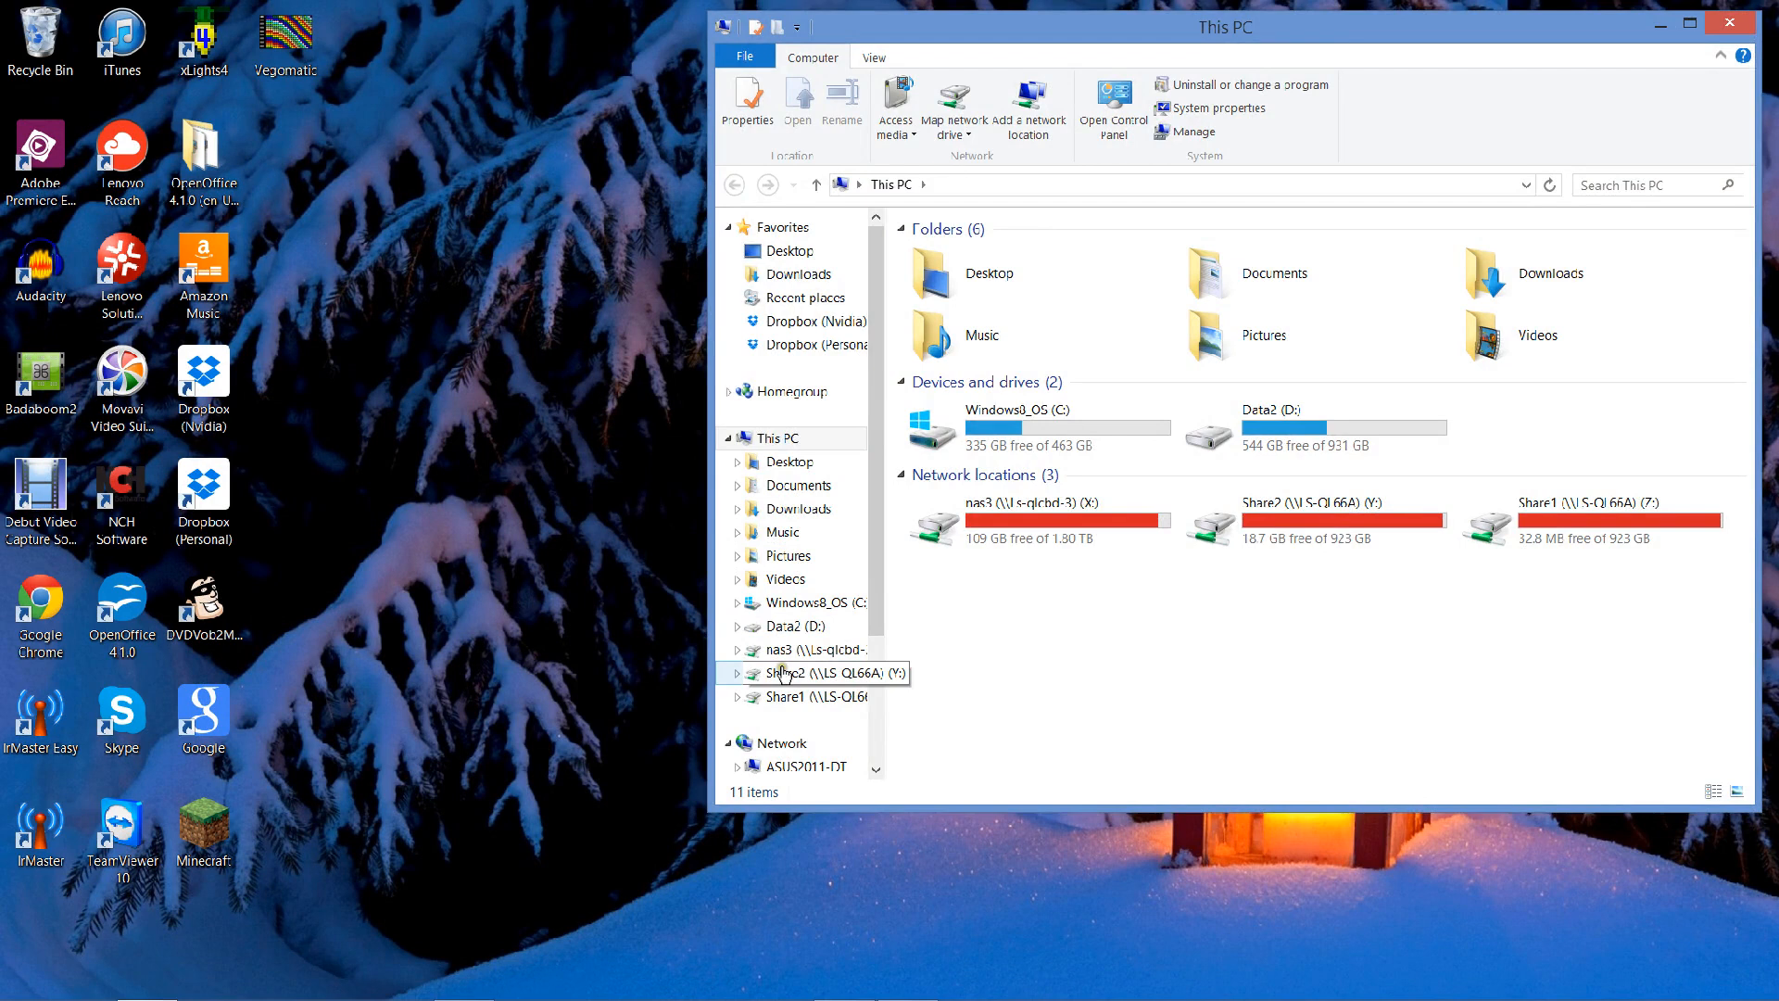
{"action": "left_click", "coordinate": [795, 628]}
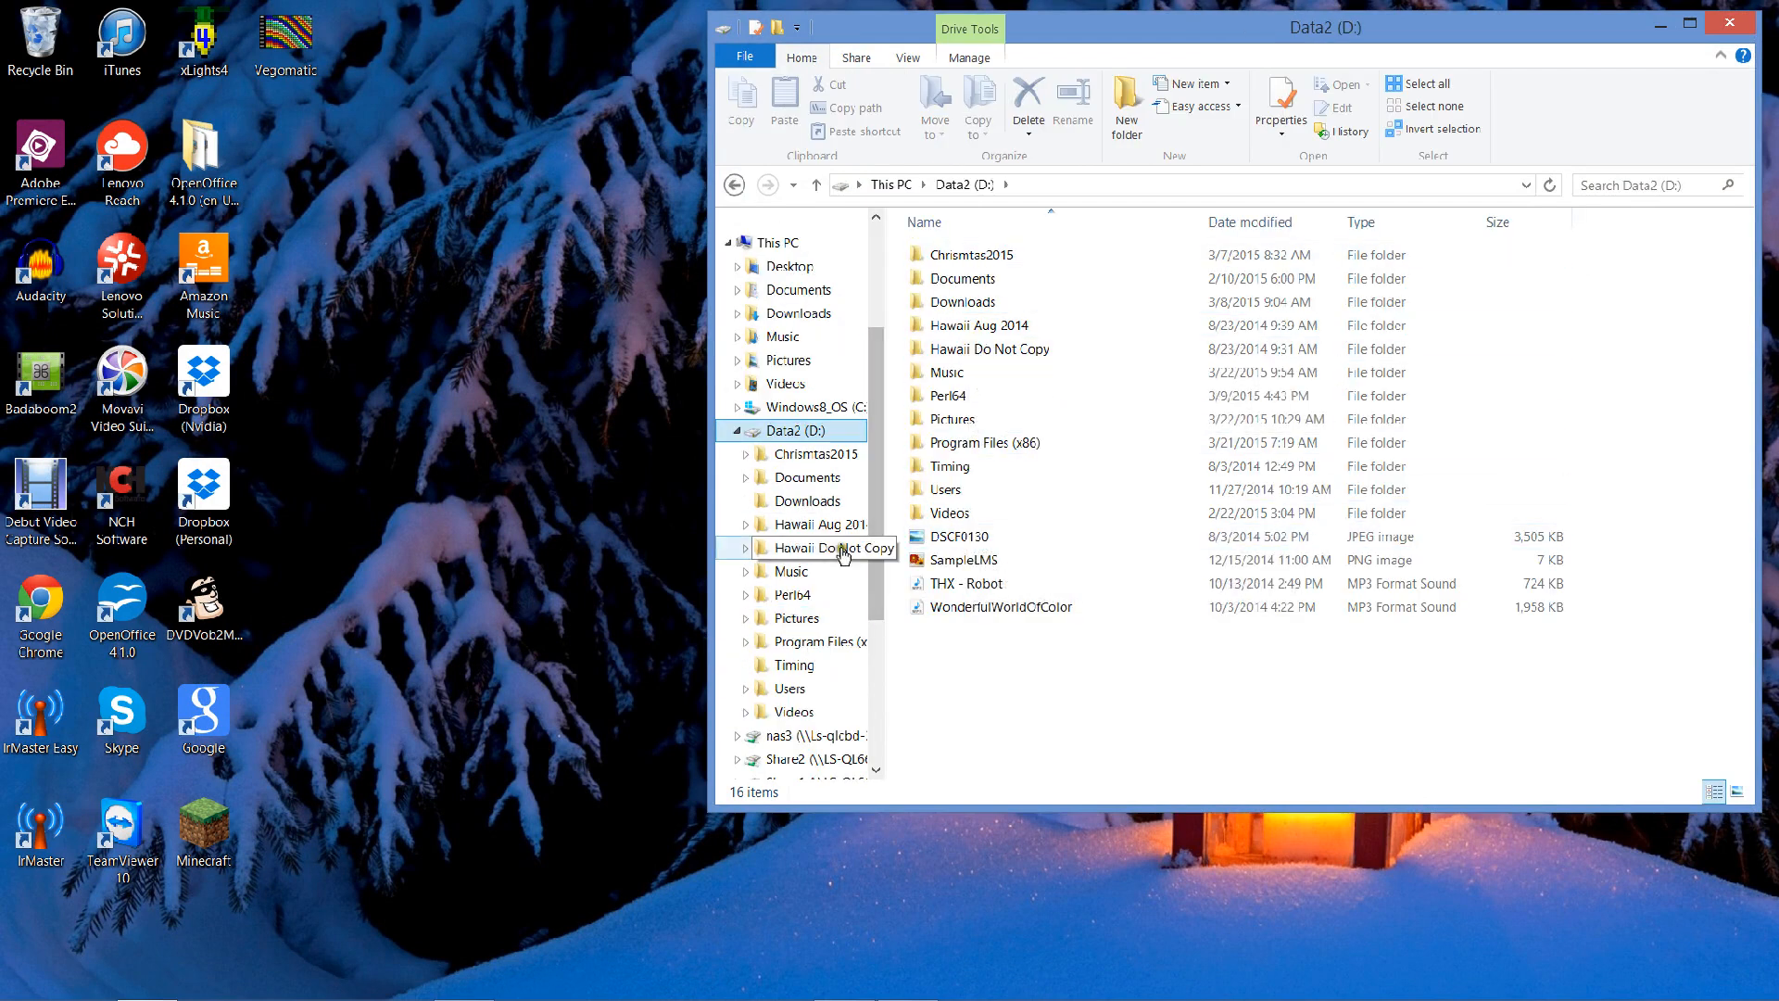
{"action": "left_click", "coordinate": [824, 412]}
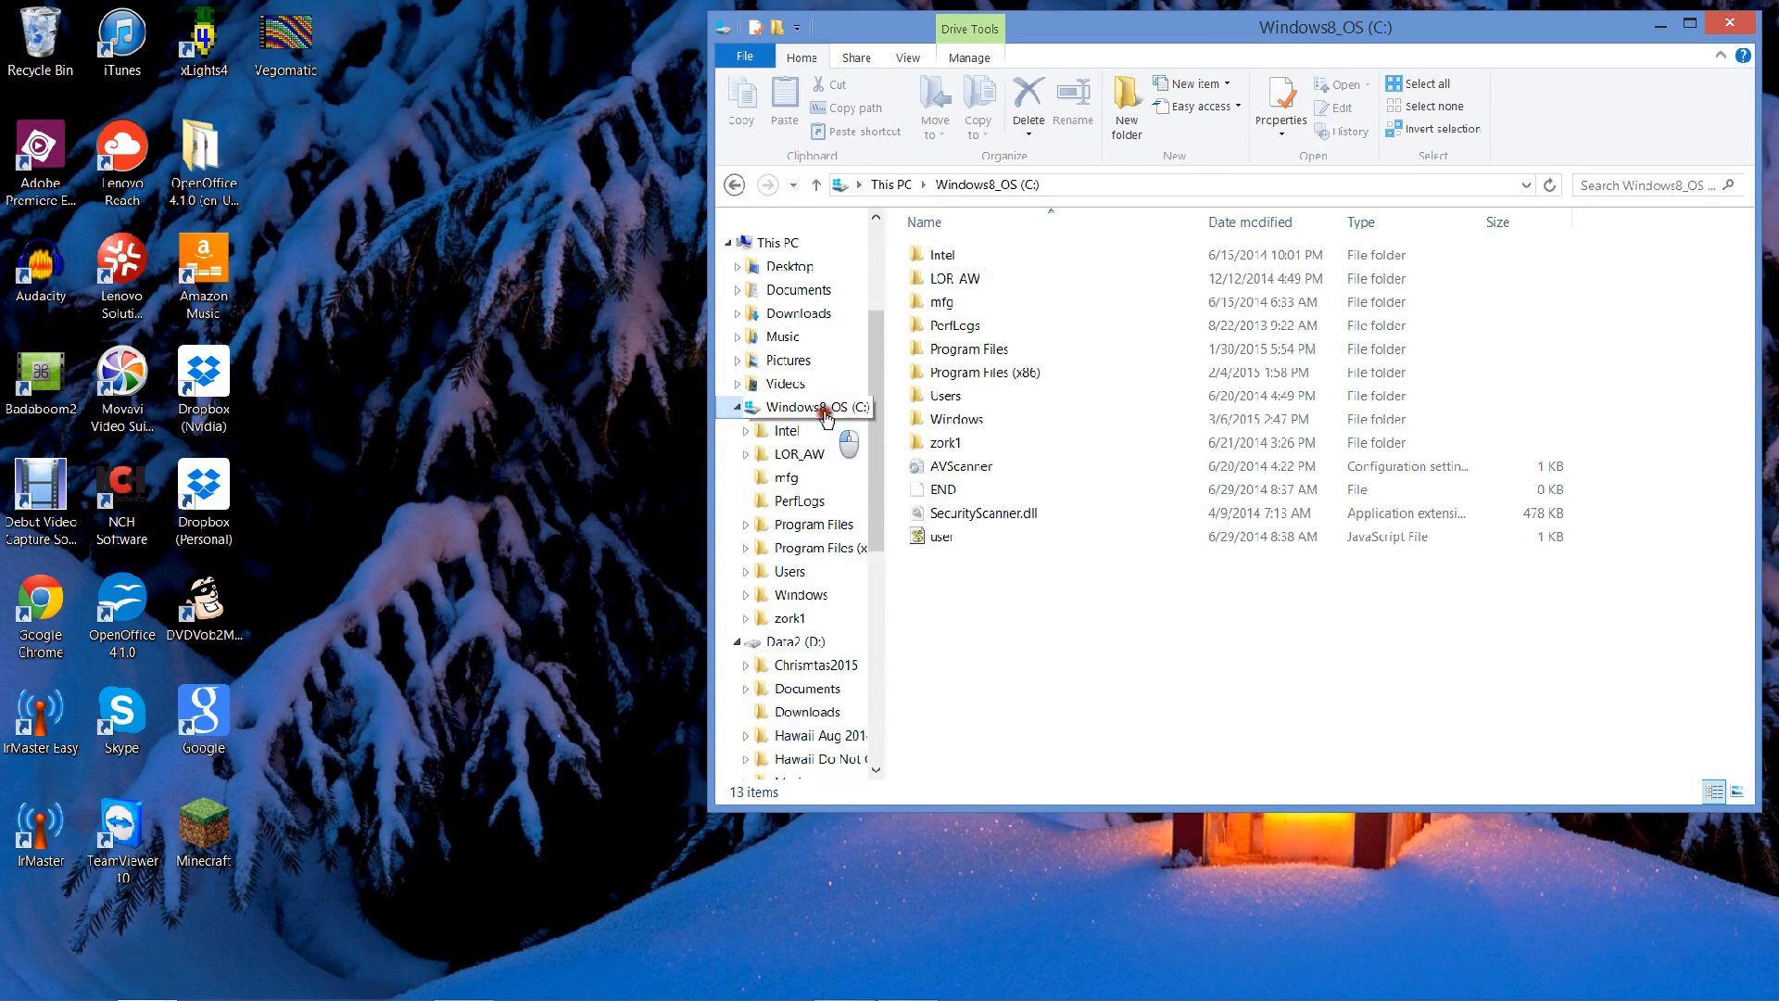
{"action": "double_click", "coordinate": [964, 278]}
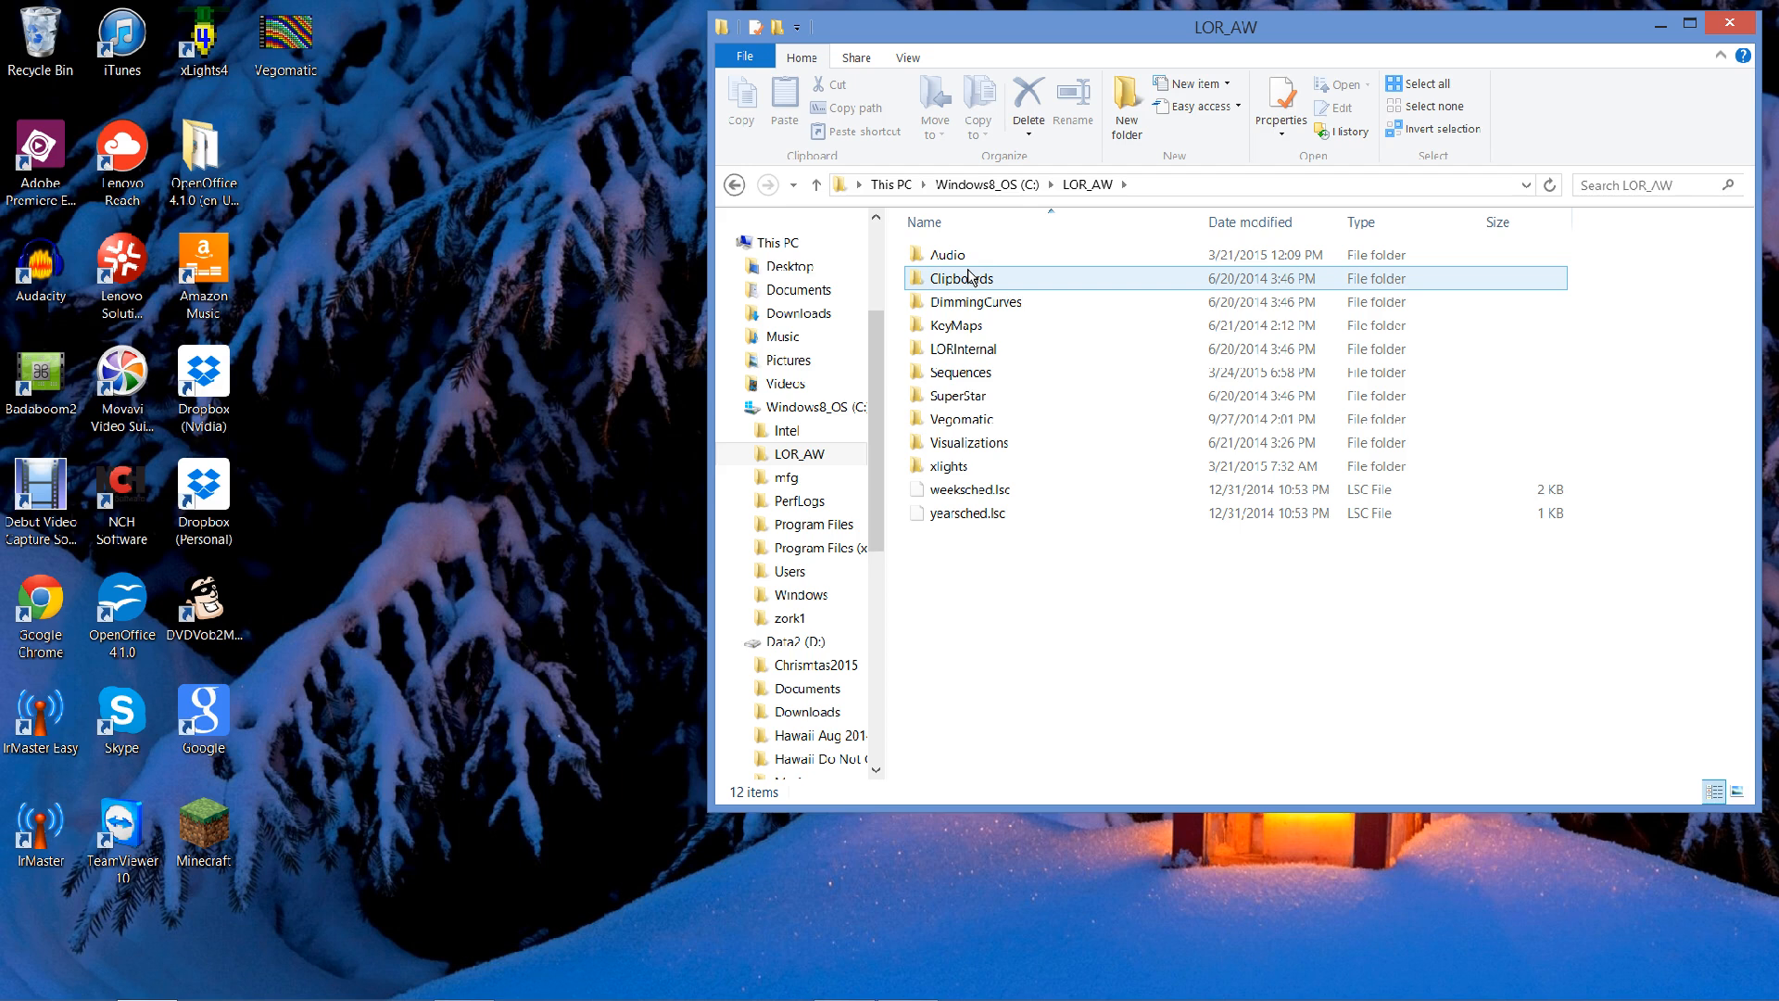
{"action": "double_click", "coordinate": [946, 372]}
Open the TIMINGS_BatmanSmells LMS file with Notepad.
{"action": "left_click", "coordinate": [987, 280]}
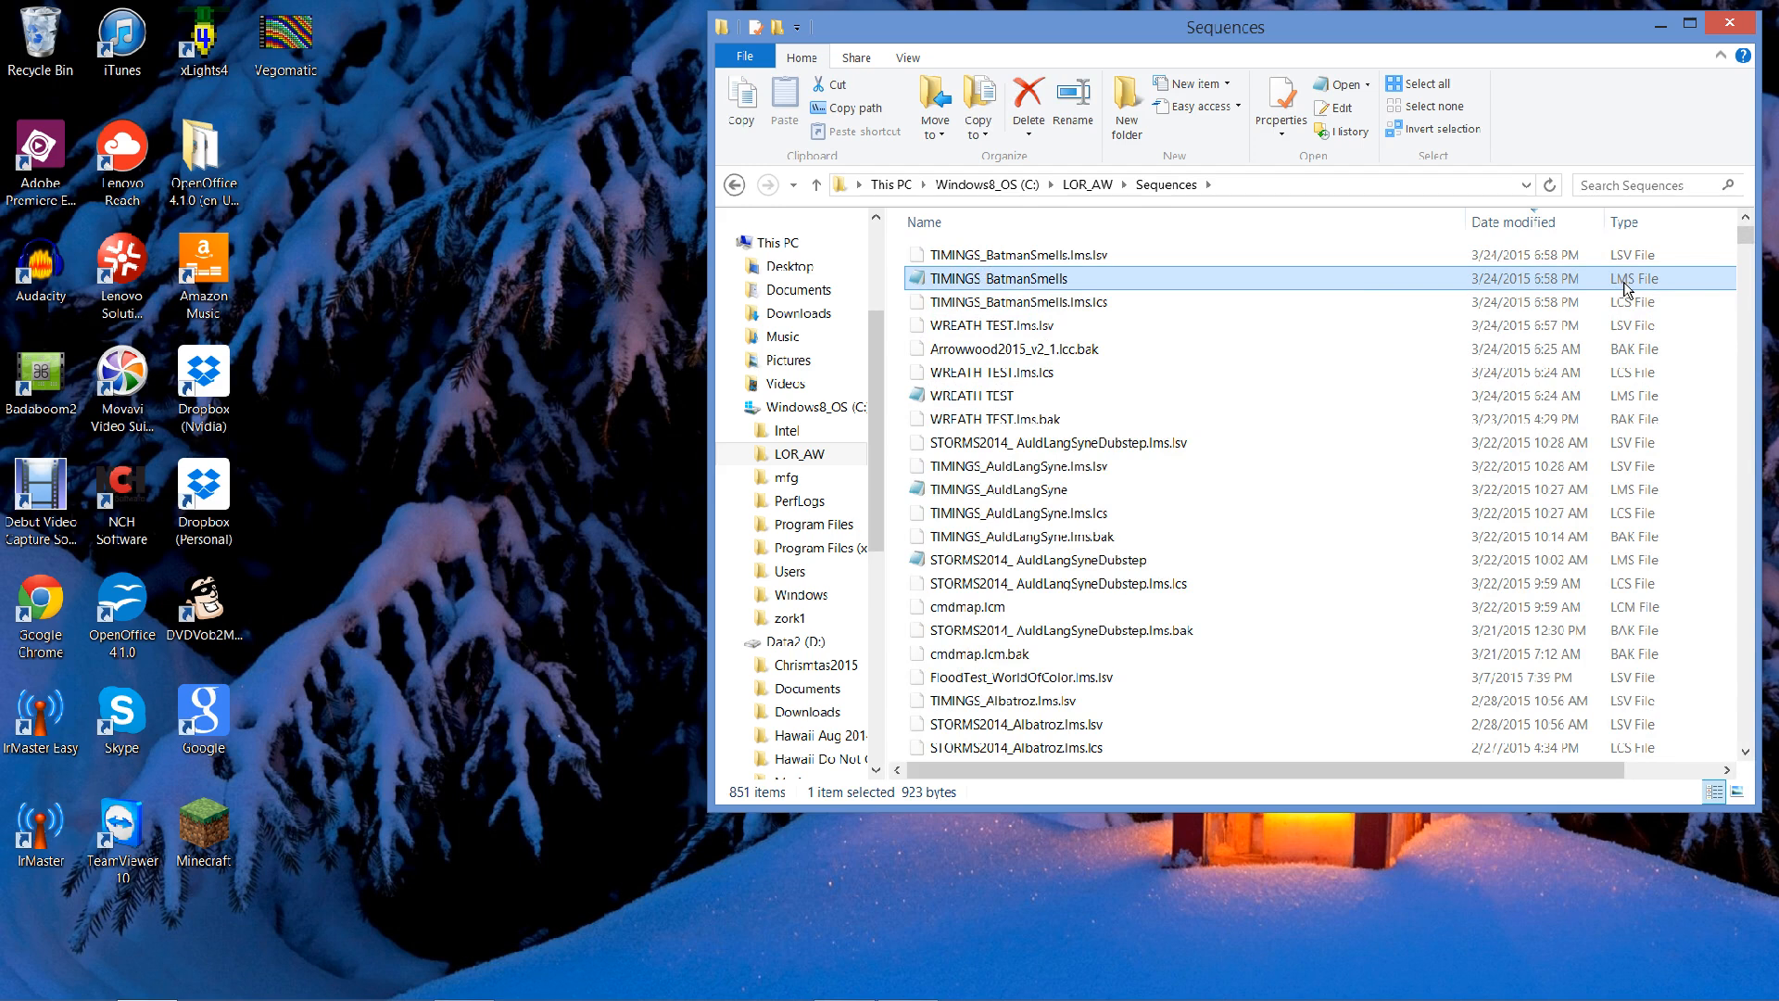
{"action": "left_click_drag", "start_coordinate": [1061, 284], "coordinate": [1047, 283]}
{"action": "right_click", "coordinate": [1047, 282]}
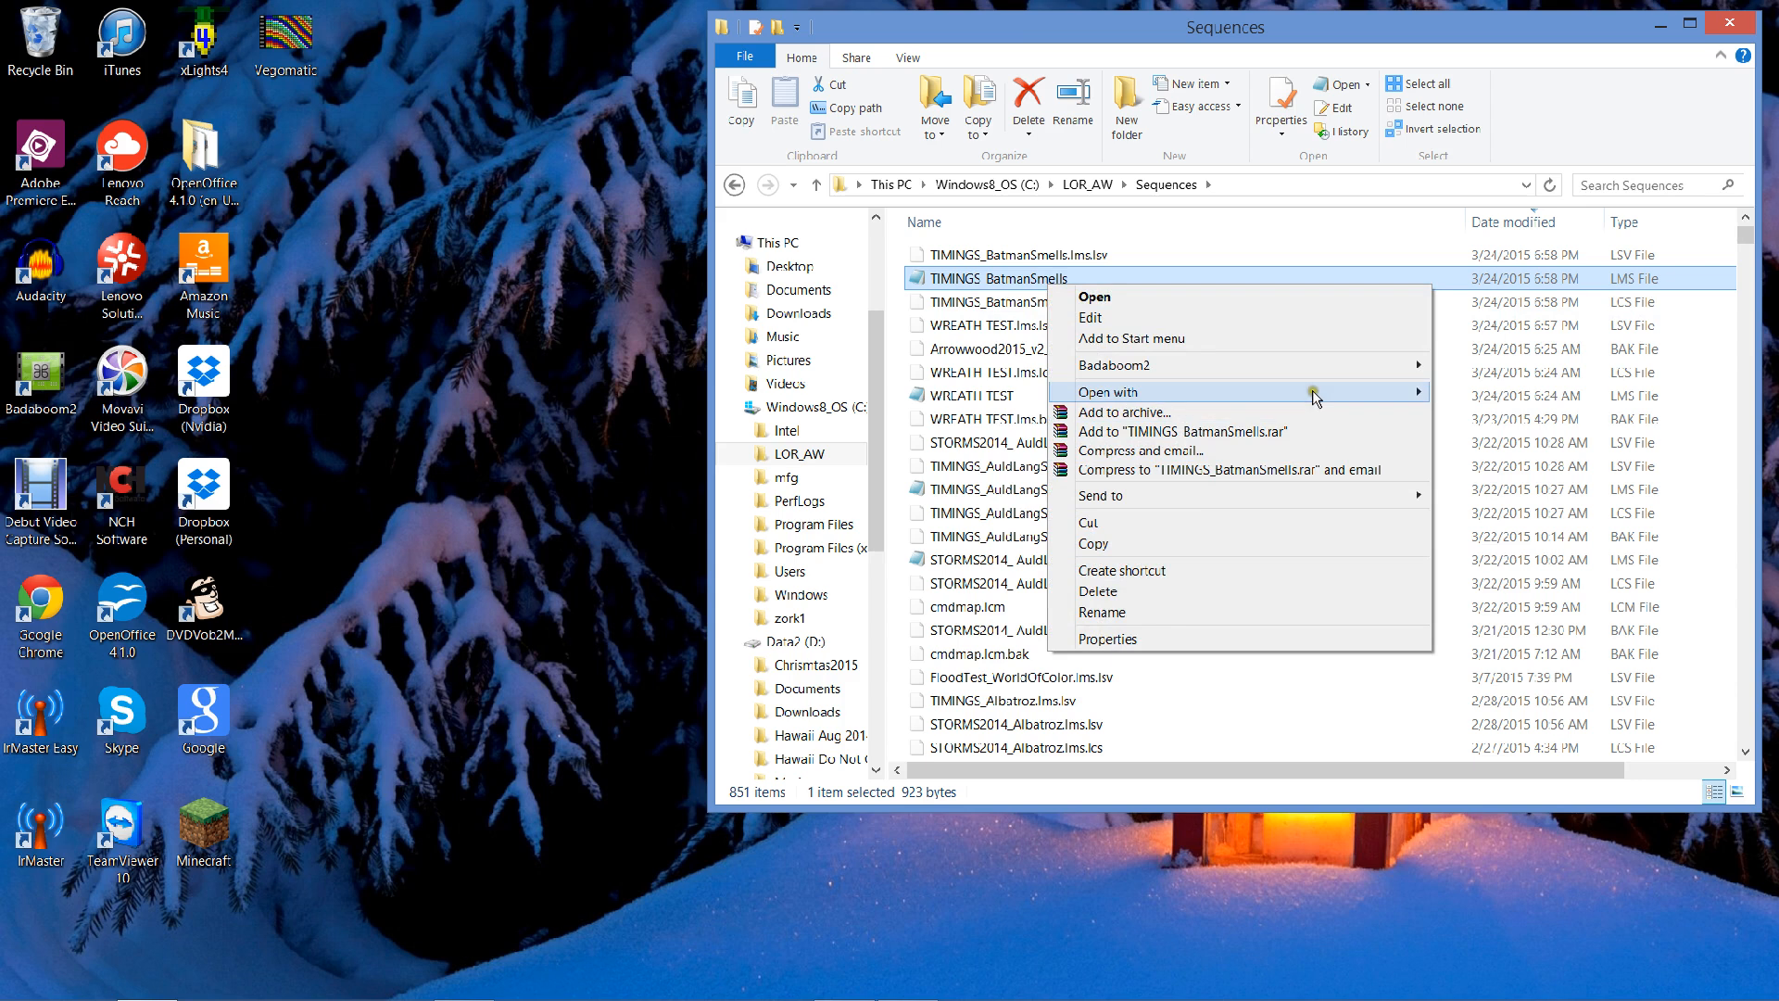
{"action": "mouse_move", "coordinate": [1316, 393]}
{"action": "left_click", "coordinate": [1494, 410]}
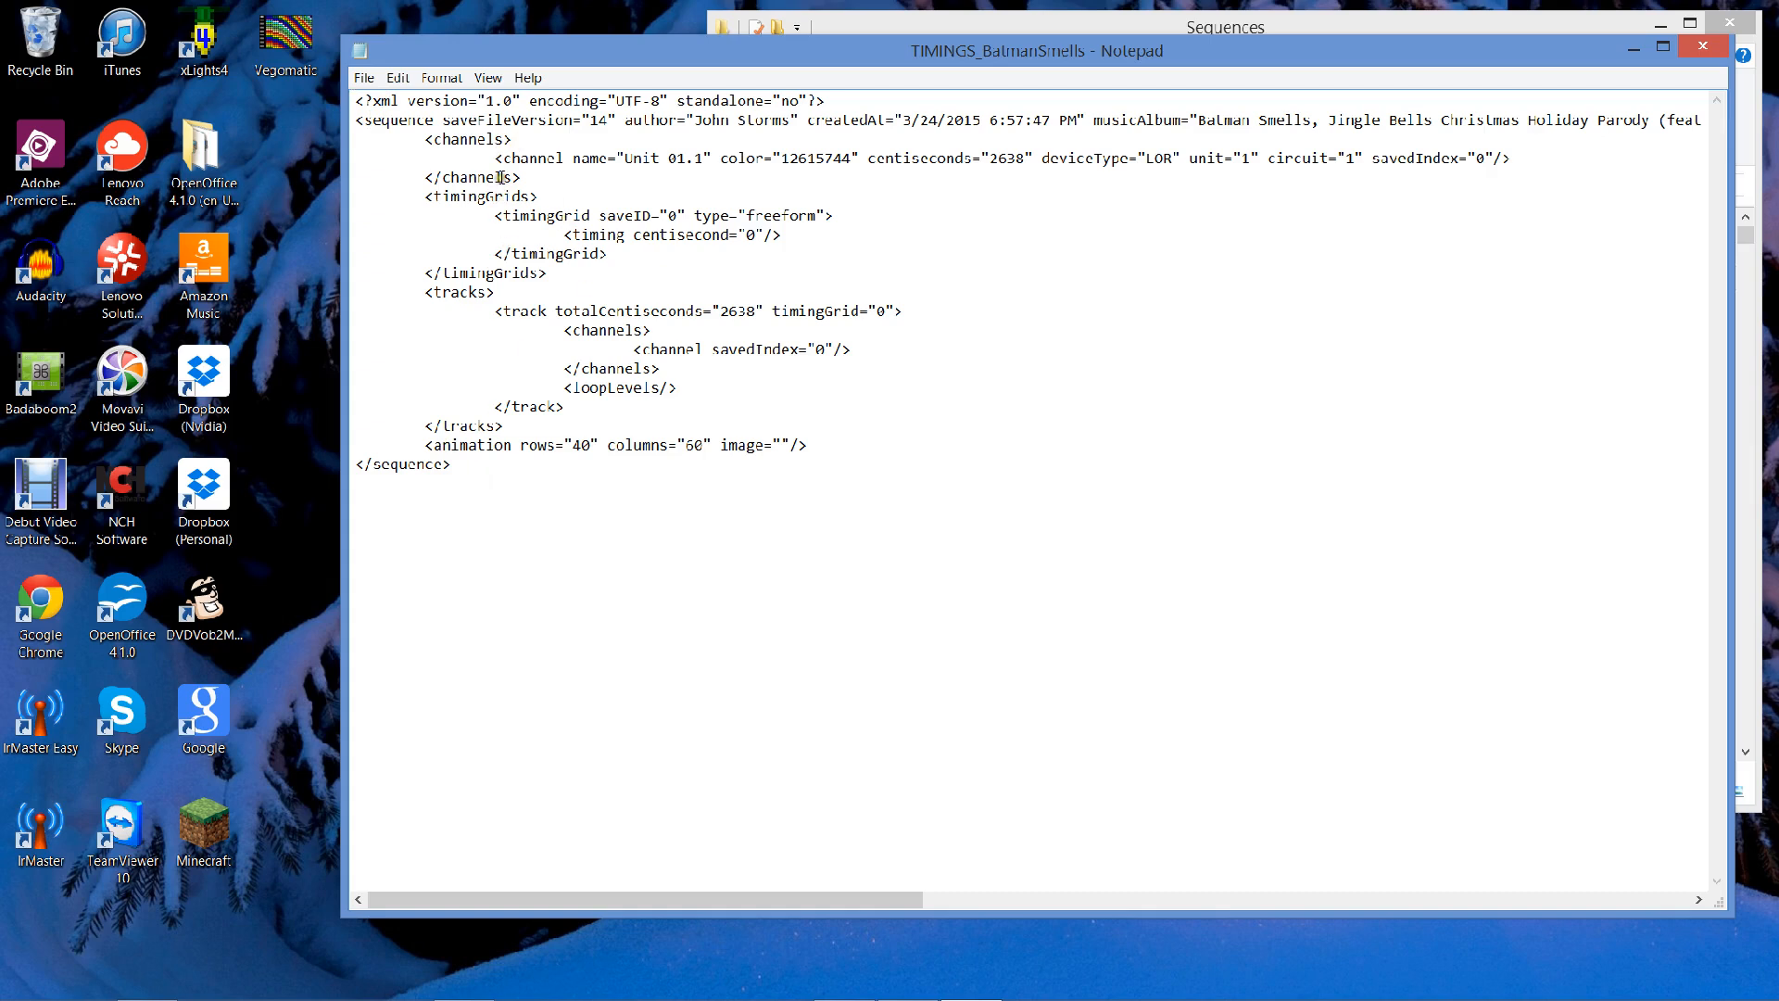
Examine the file's XML by highlighting the XML declaration, the opening channels tag, and the whole timingGrids block.
{"action": "triple_click", "coordinate": [416, 103]}
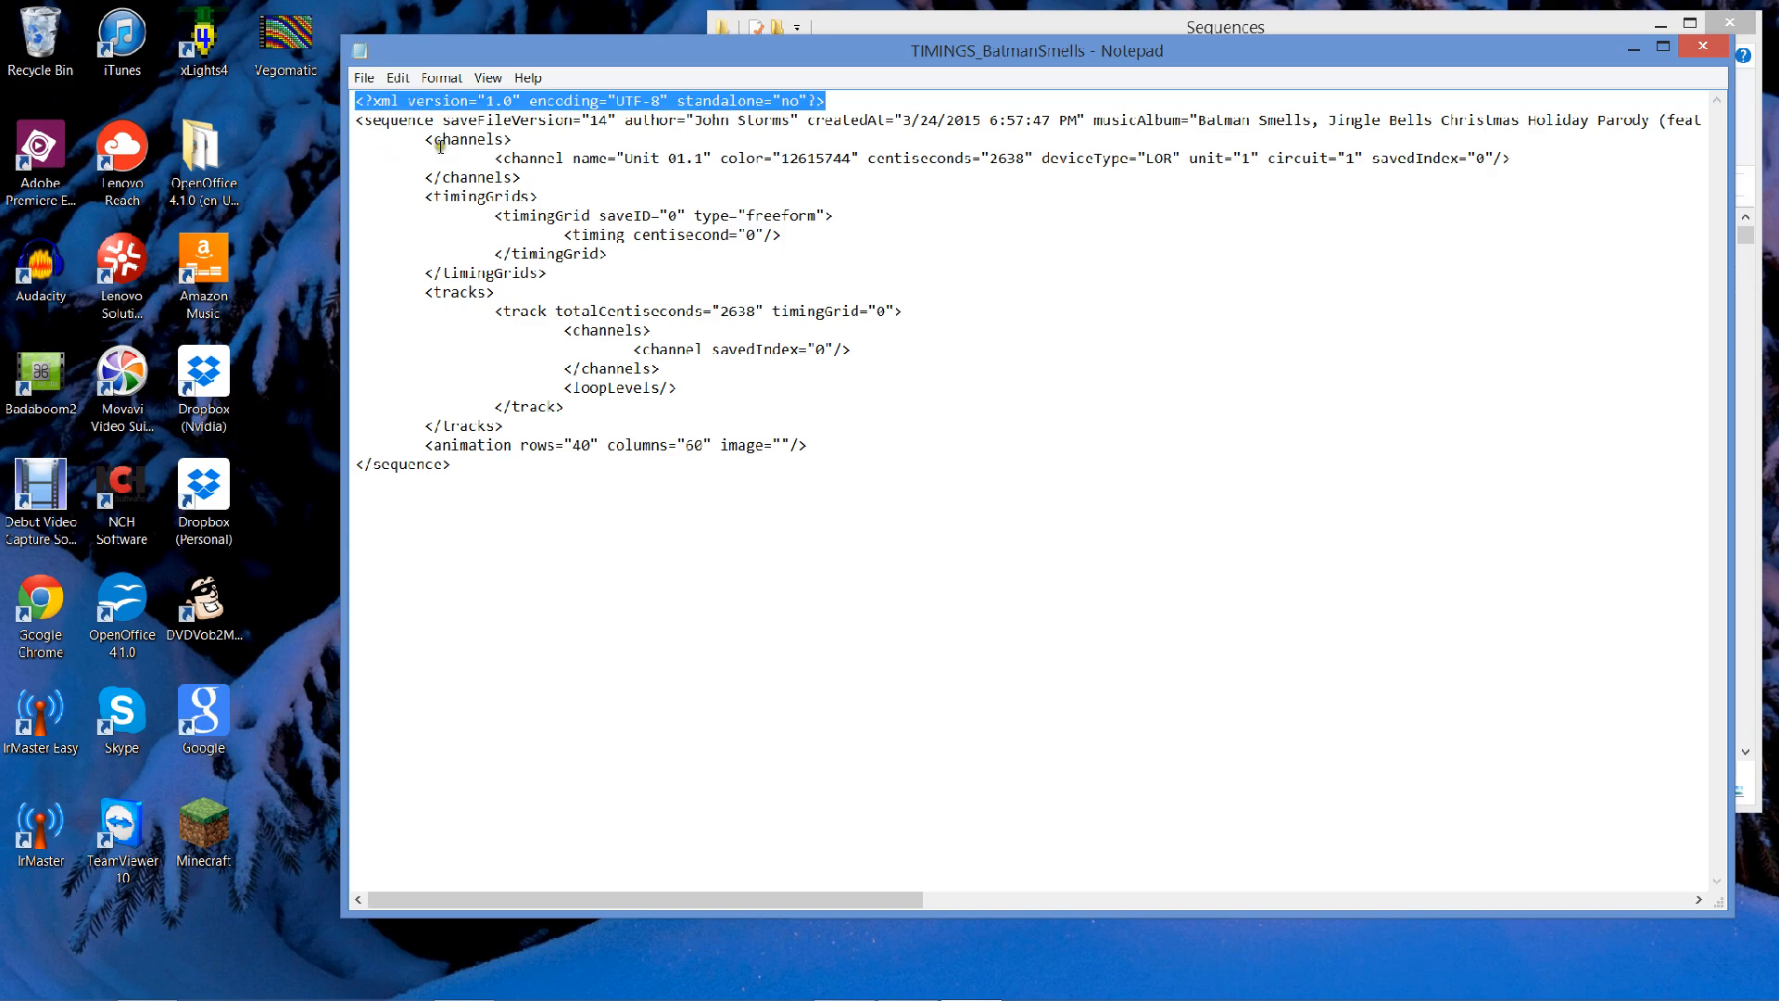
{"action": "left_click", "coordinate": [364, 121]}
{"action": "left_click_drag", "start_coordinate": [365, 121], "coordinate": [537, 145]}
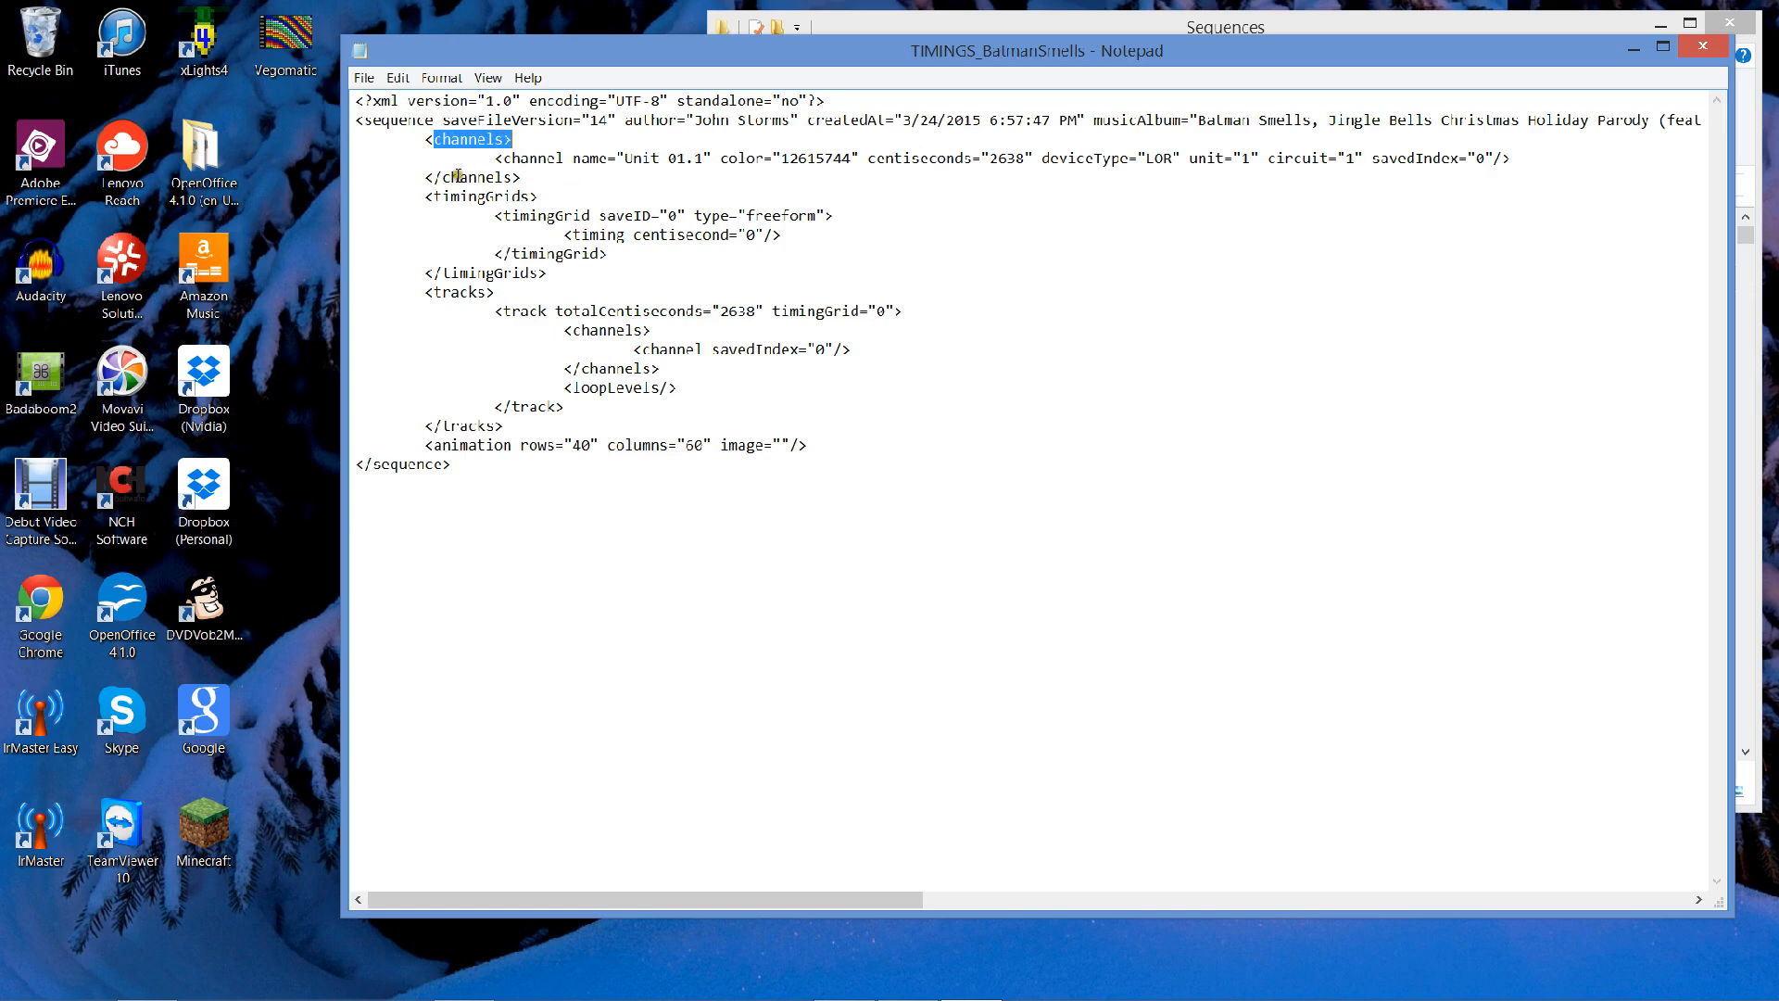
{"action": "left_click_drag", "start_coordinate": [428, 195], "coordinate": [587, 271]}
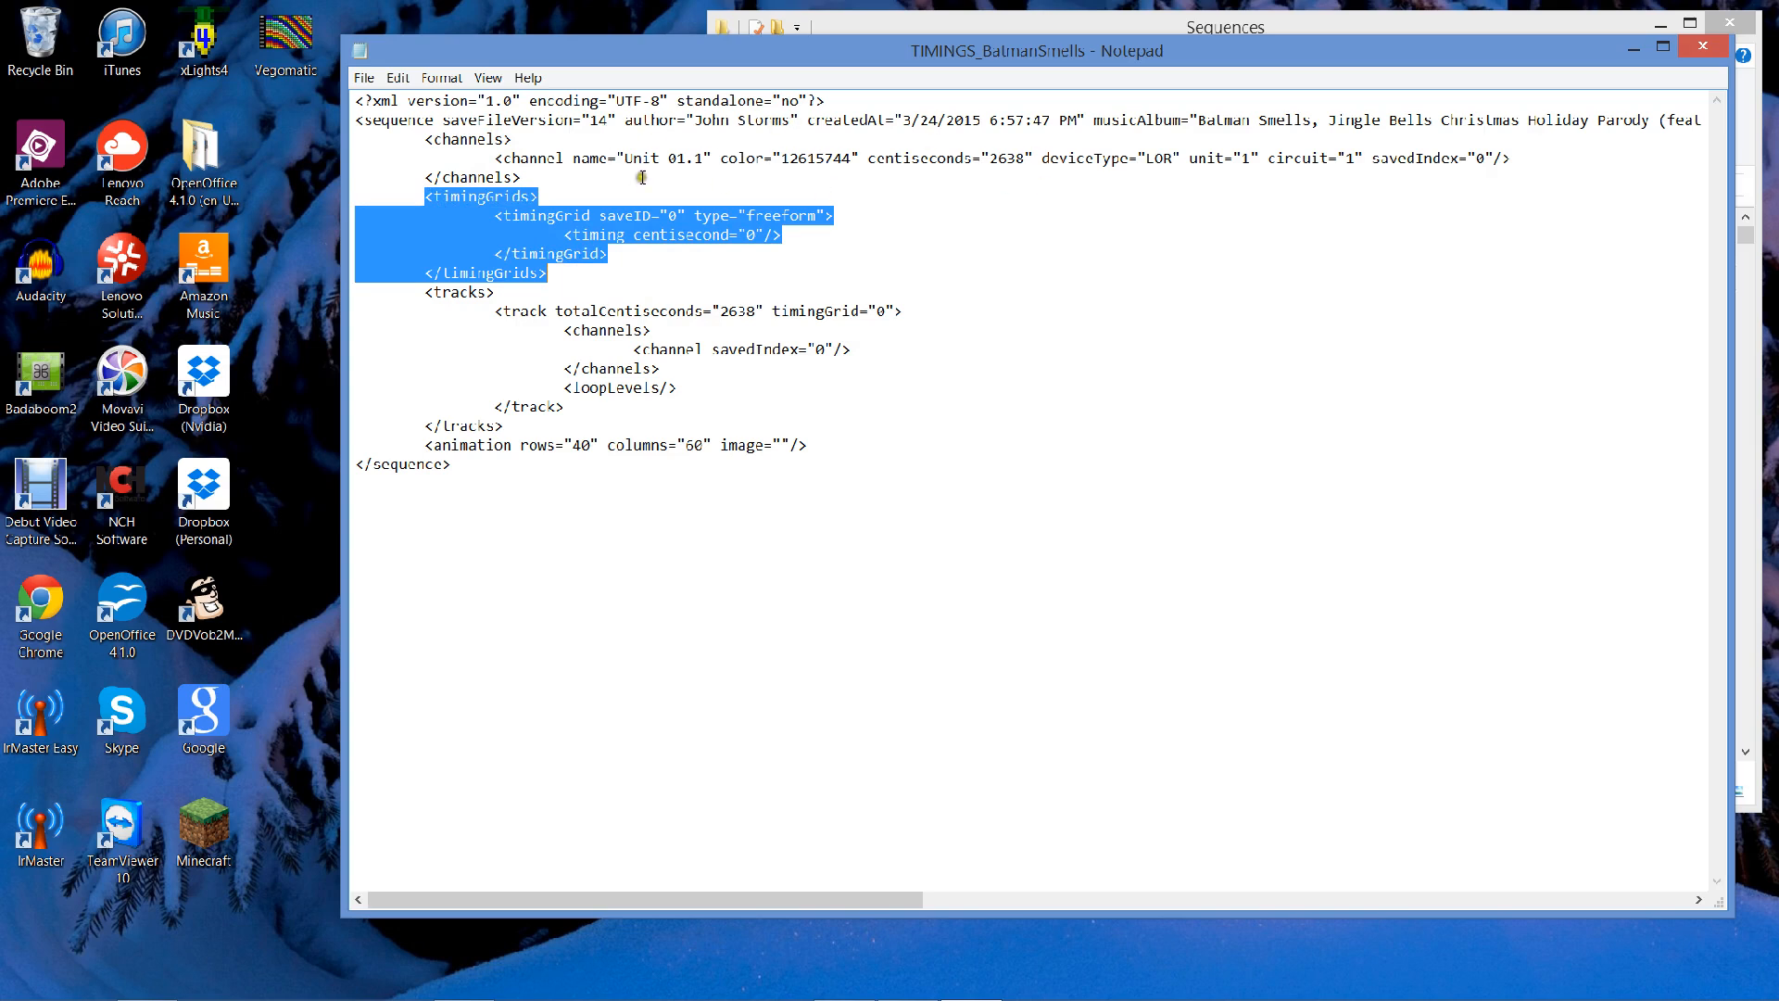
Examine the tracks block, the animation line, and the full sequence tag with its music attributes in the XML.
{"action": "left_click_drag", "start_coordinate": [360, 289], "coordinate": [538, 424]}
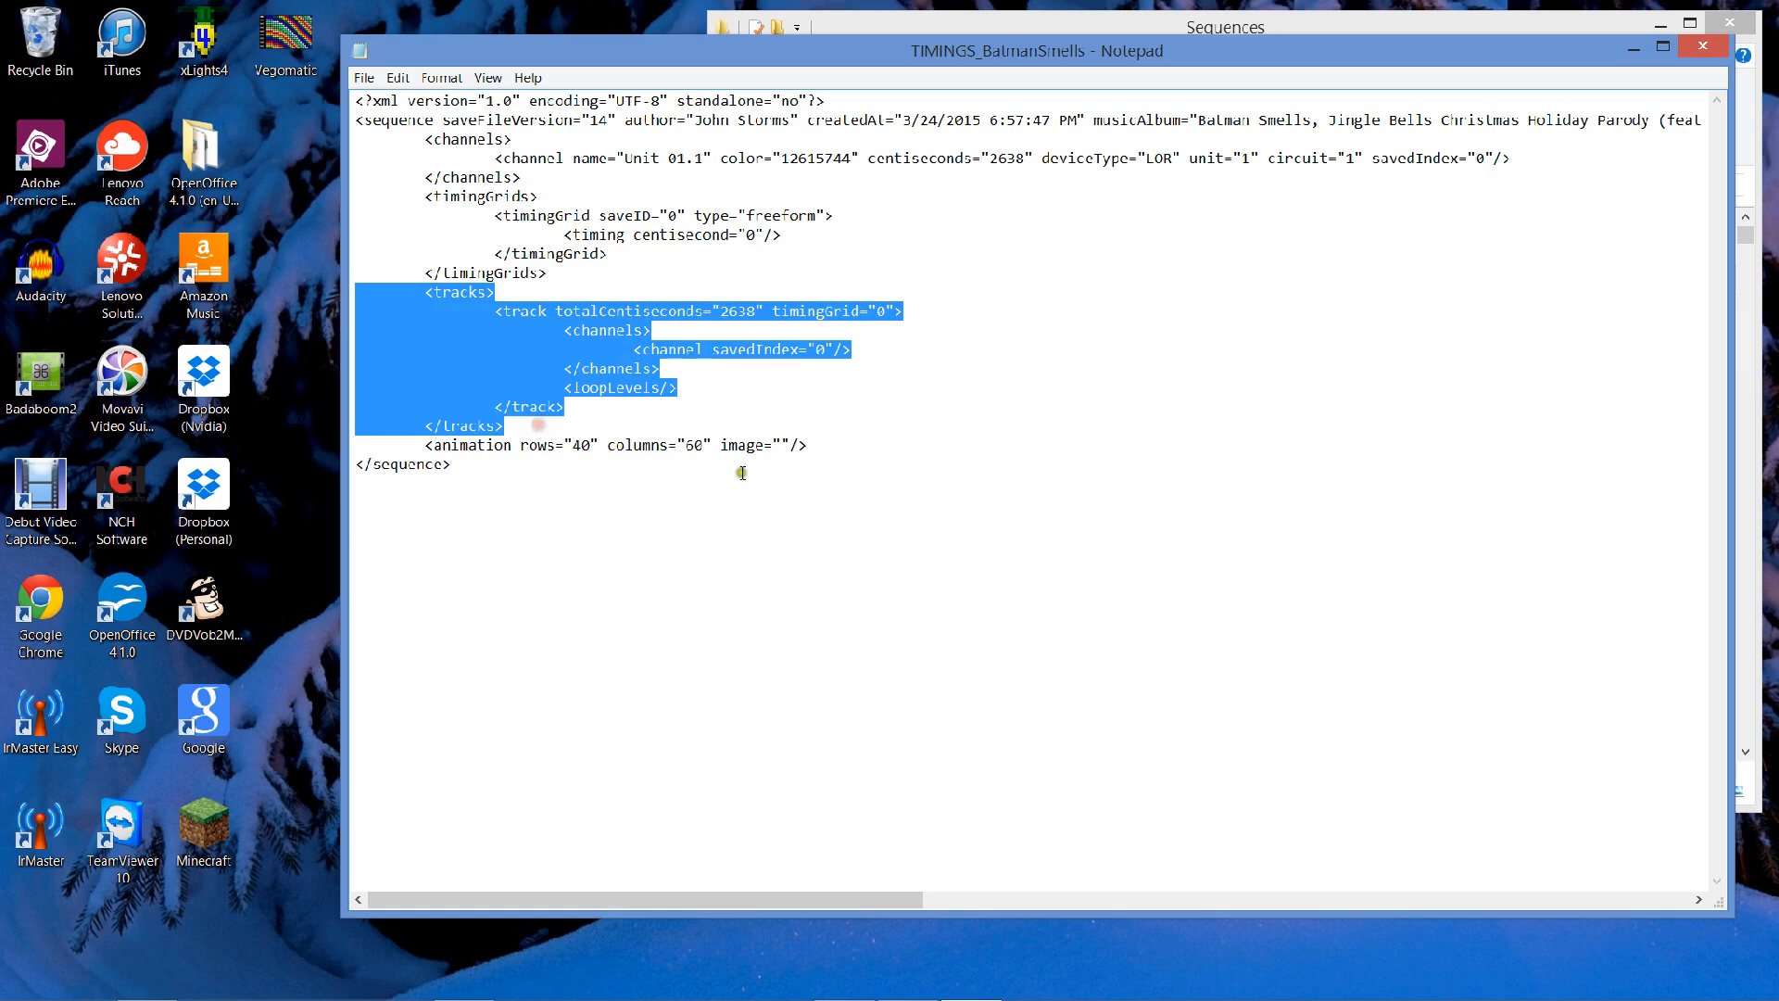
{"action": "left_click_drag", "start_coordinate": [871, 448], "coordinate": [428, 443]}
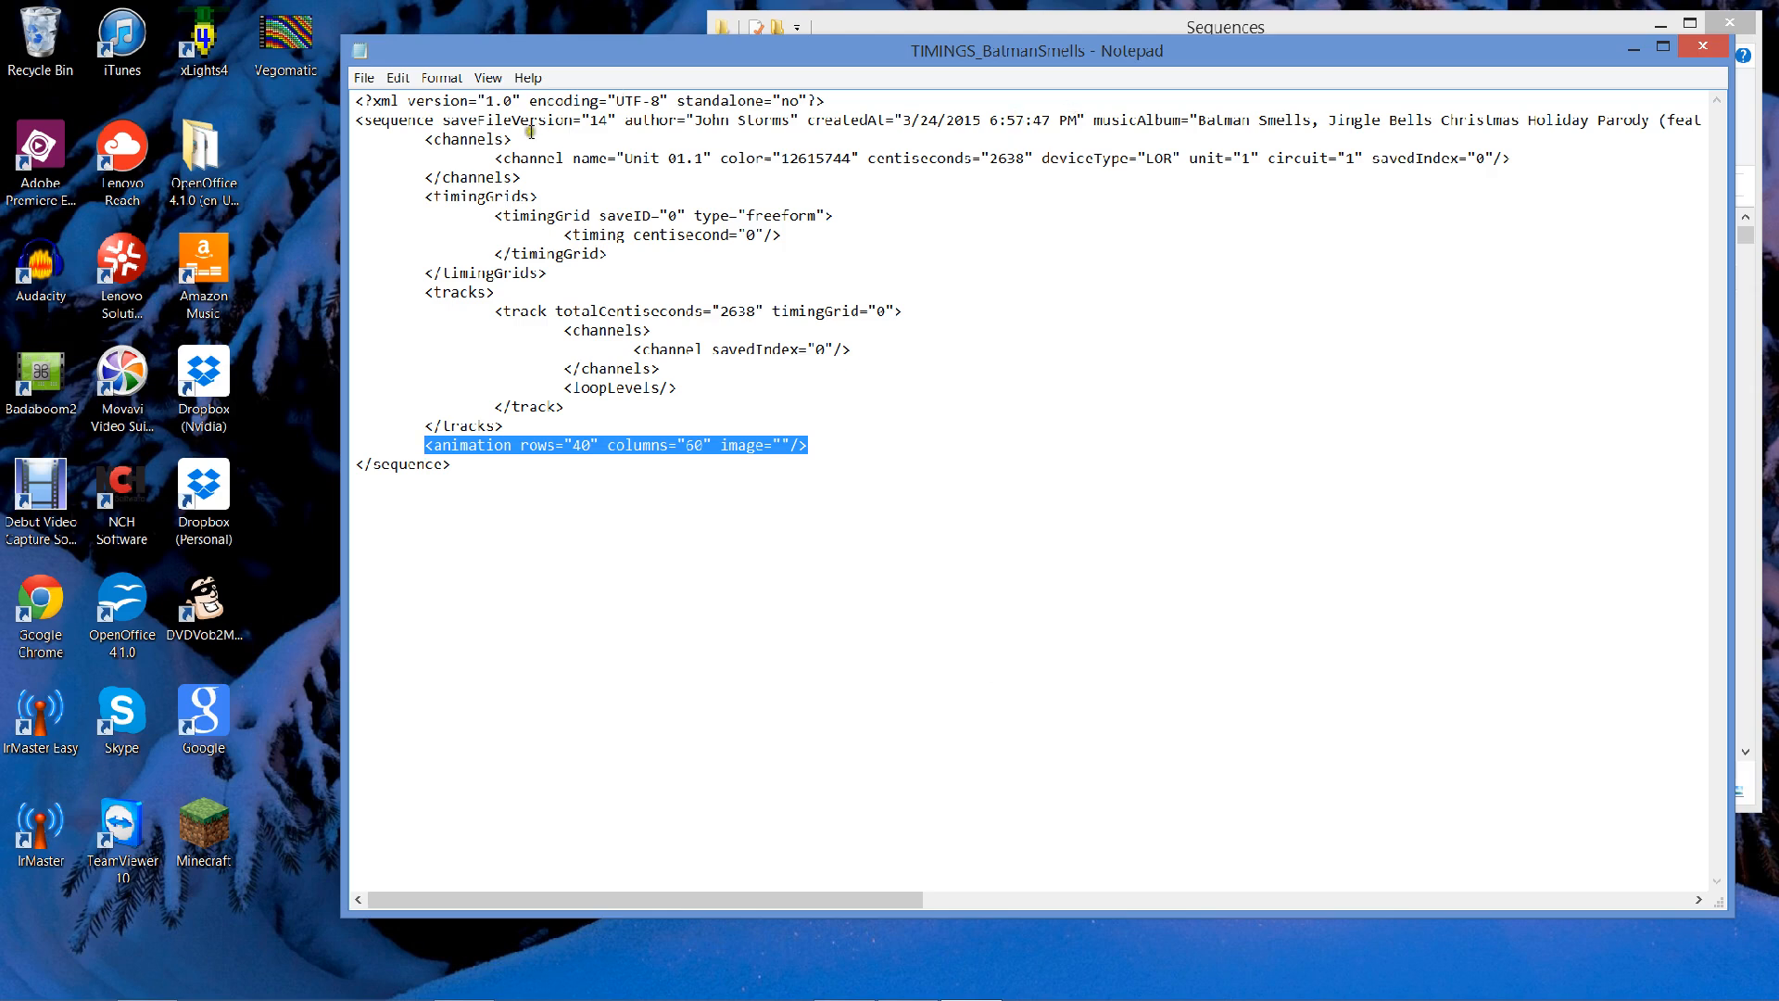
{"action": "left_click_drag", "start_coordinate": [453, 122], "coordinate": [983, 105]}
{"action": "left_click_drag", "start_coordinate": [1120, 120], "coordinate": [1397, 120]}
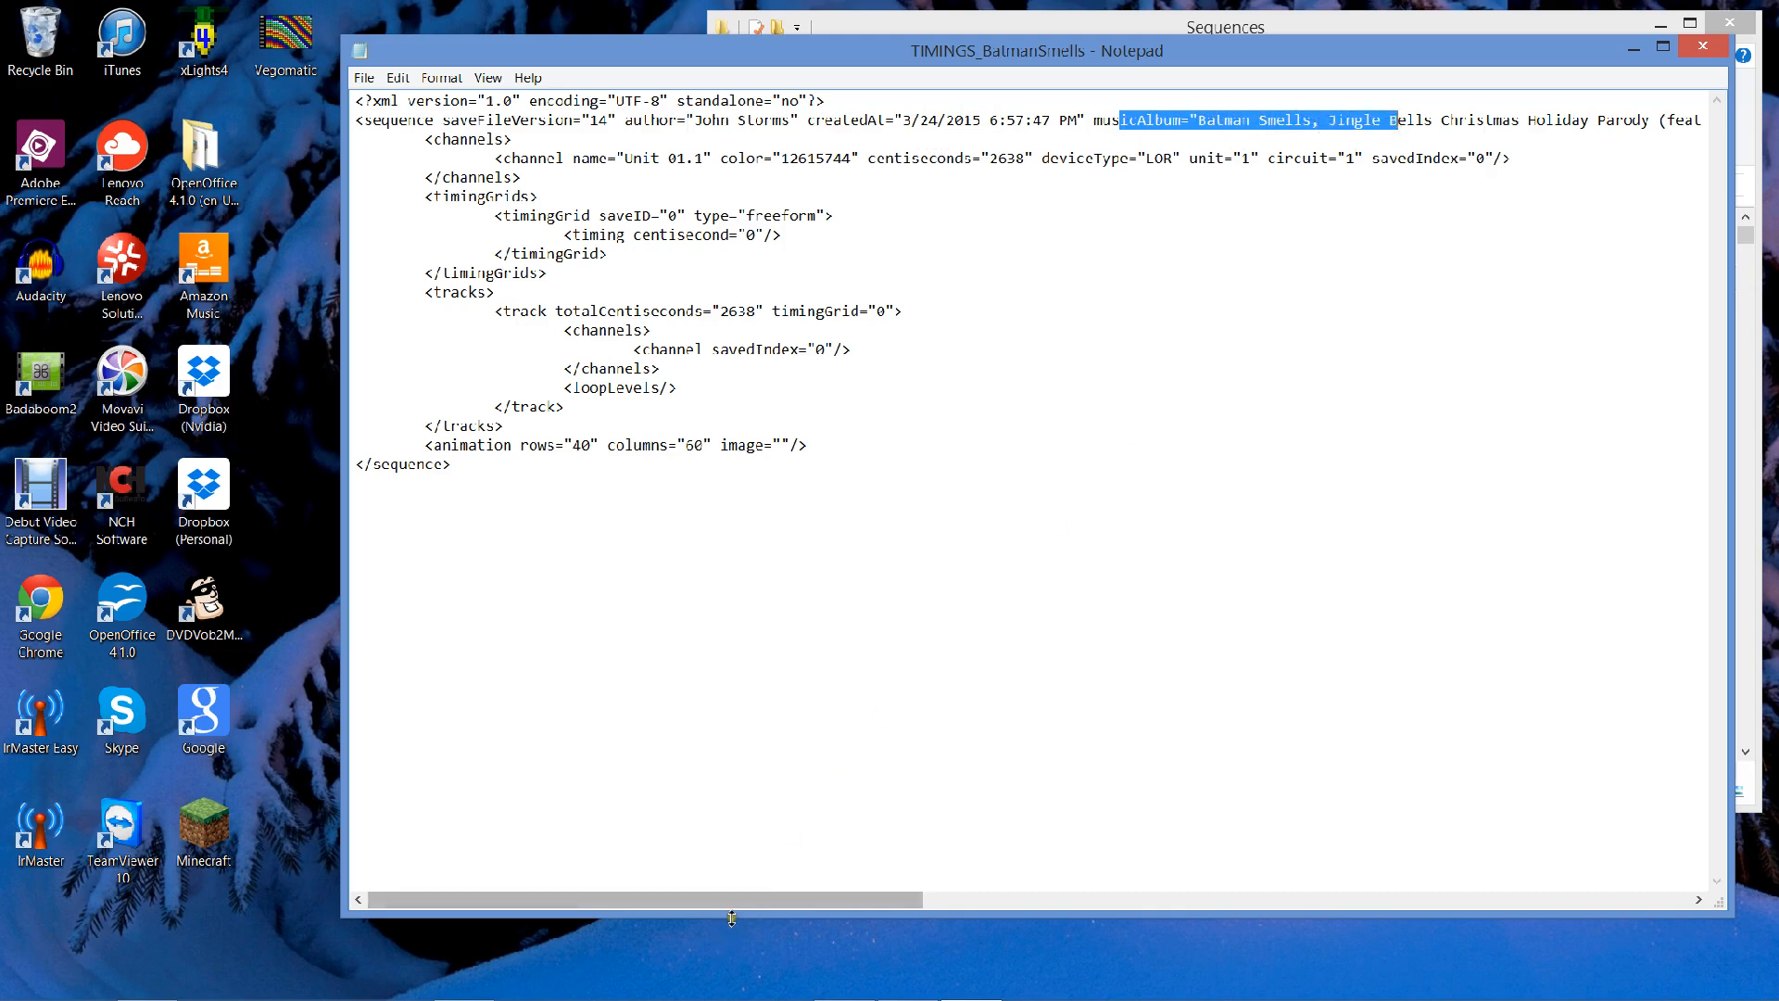
{"action": "left_click_drag", "start_coordinate": [745, 904], "coordinate": [1262, 870]}
{"action": "left_click_drag", "start_coordinate": [1290, 871], "coordinate": [1312, 866]}
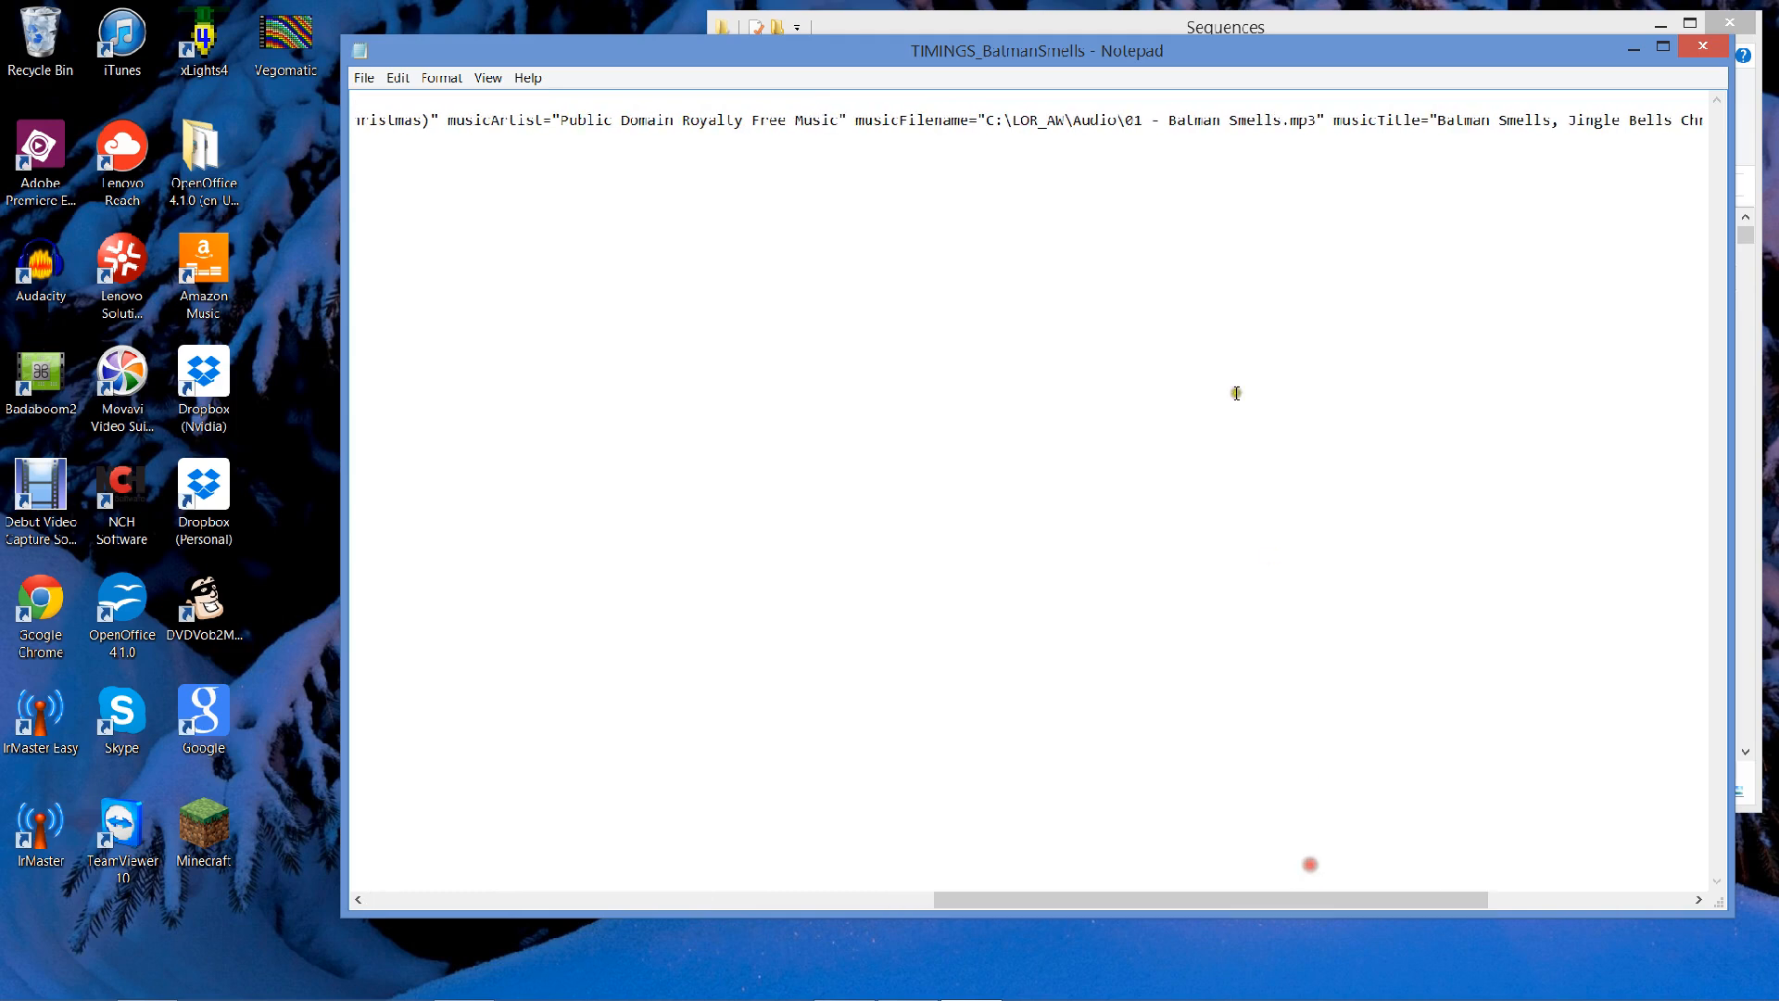
{"action": "left_click_drag", "start_coordinate": [1357, 903], "coordinate": [1668, 902]}
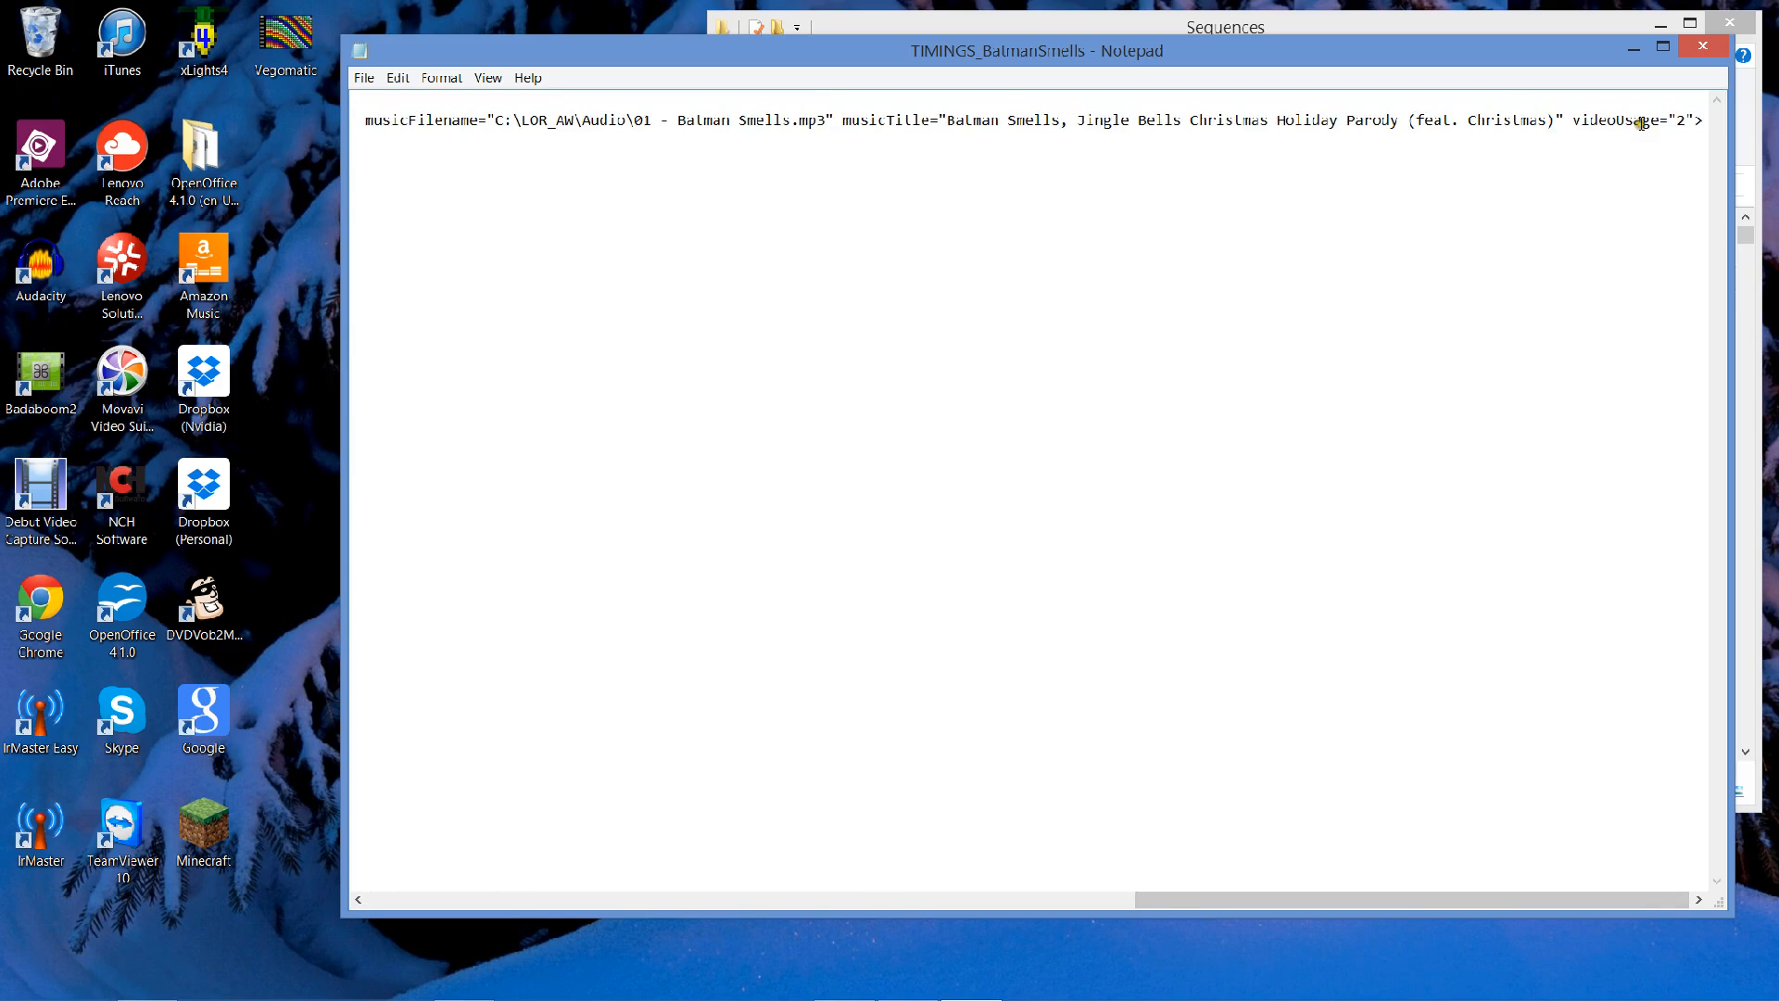
{"action": "left_click_drag", "start_coordinate": [1394, 905], "coordinate": [510, 882]}
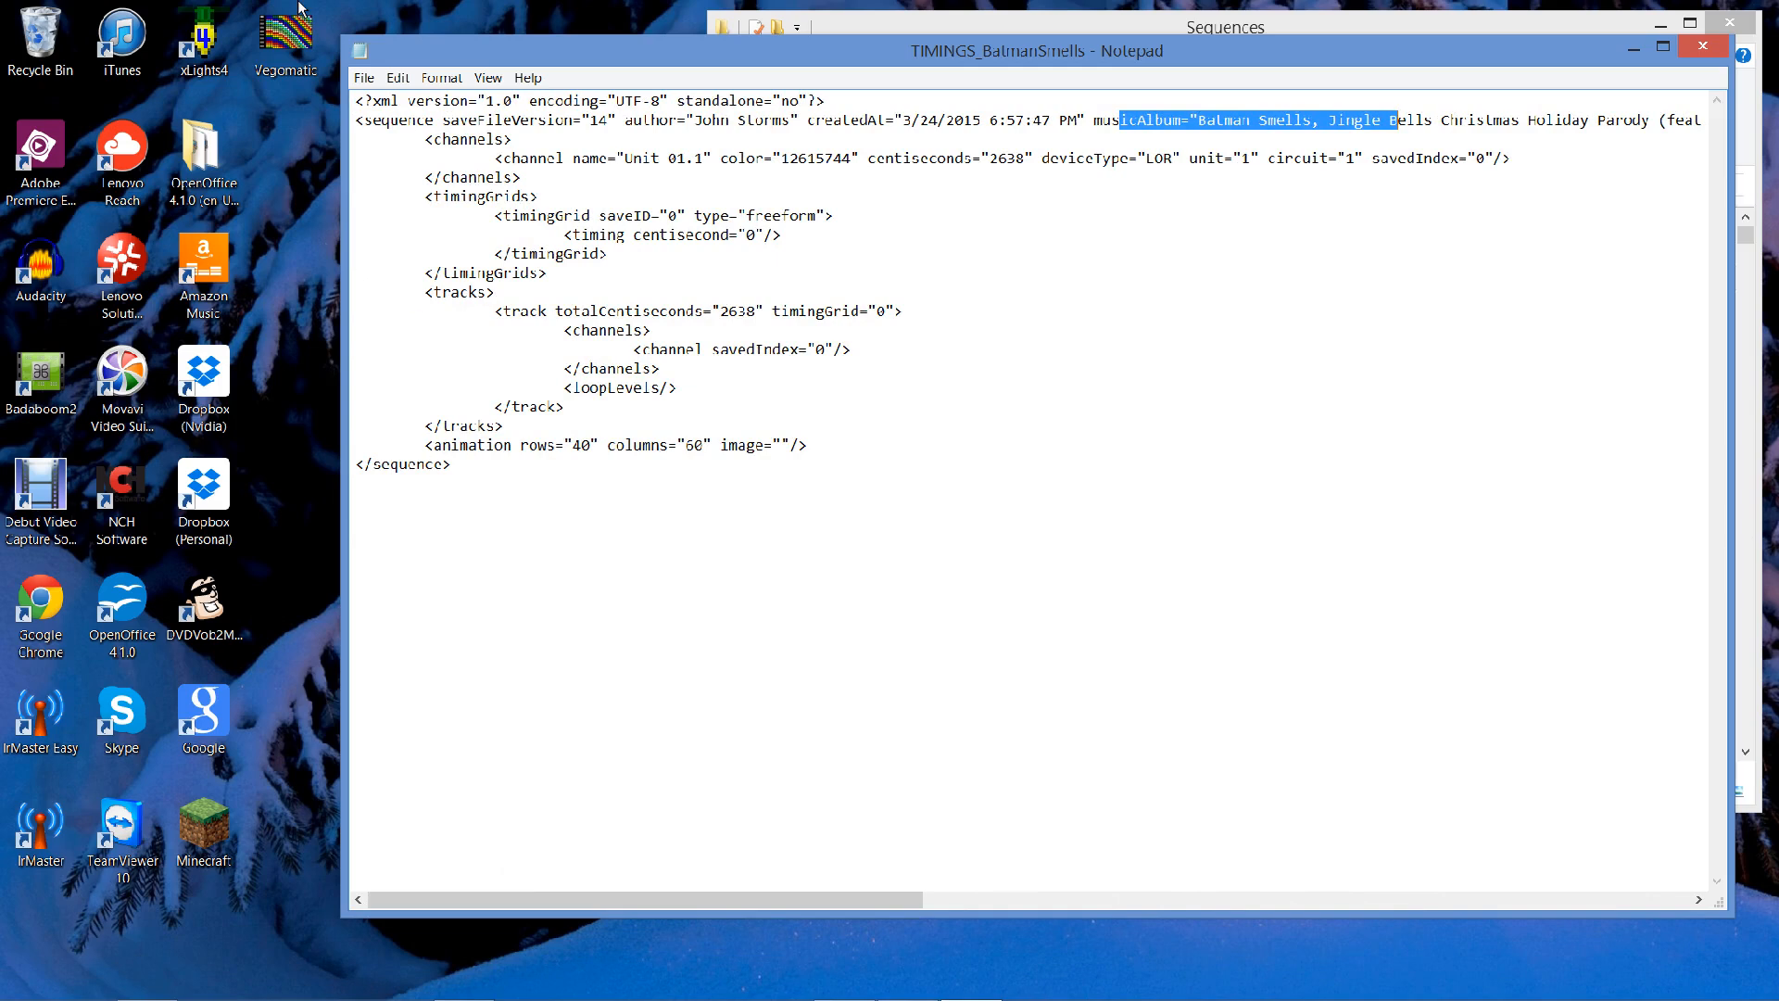
{"action": "left_click_drag", "start_coordinate": [556, 62], "coordinate": [441, 50]}
{"action": "left_click", "coordinate": [971, 705]}
Switch to Audacity, open the 01 - Batman Smells audio file, and look over the available analysis plugins.
{"action": "mouse_move", "coordinate": [259, 995]}
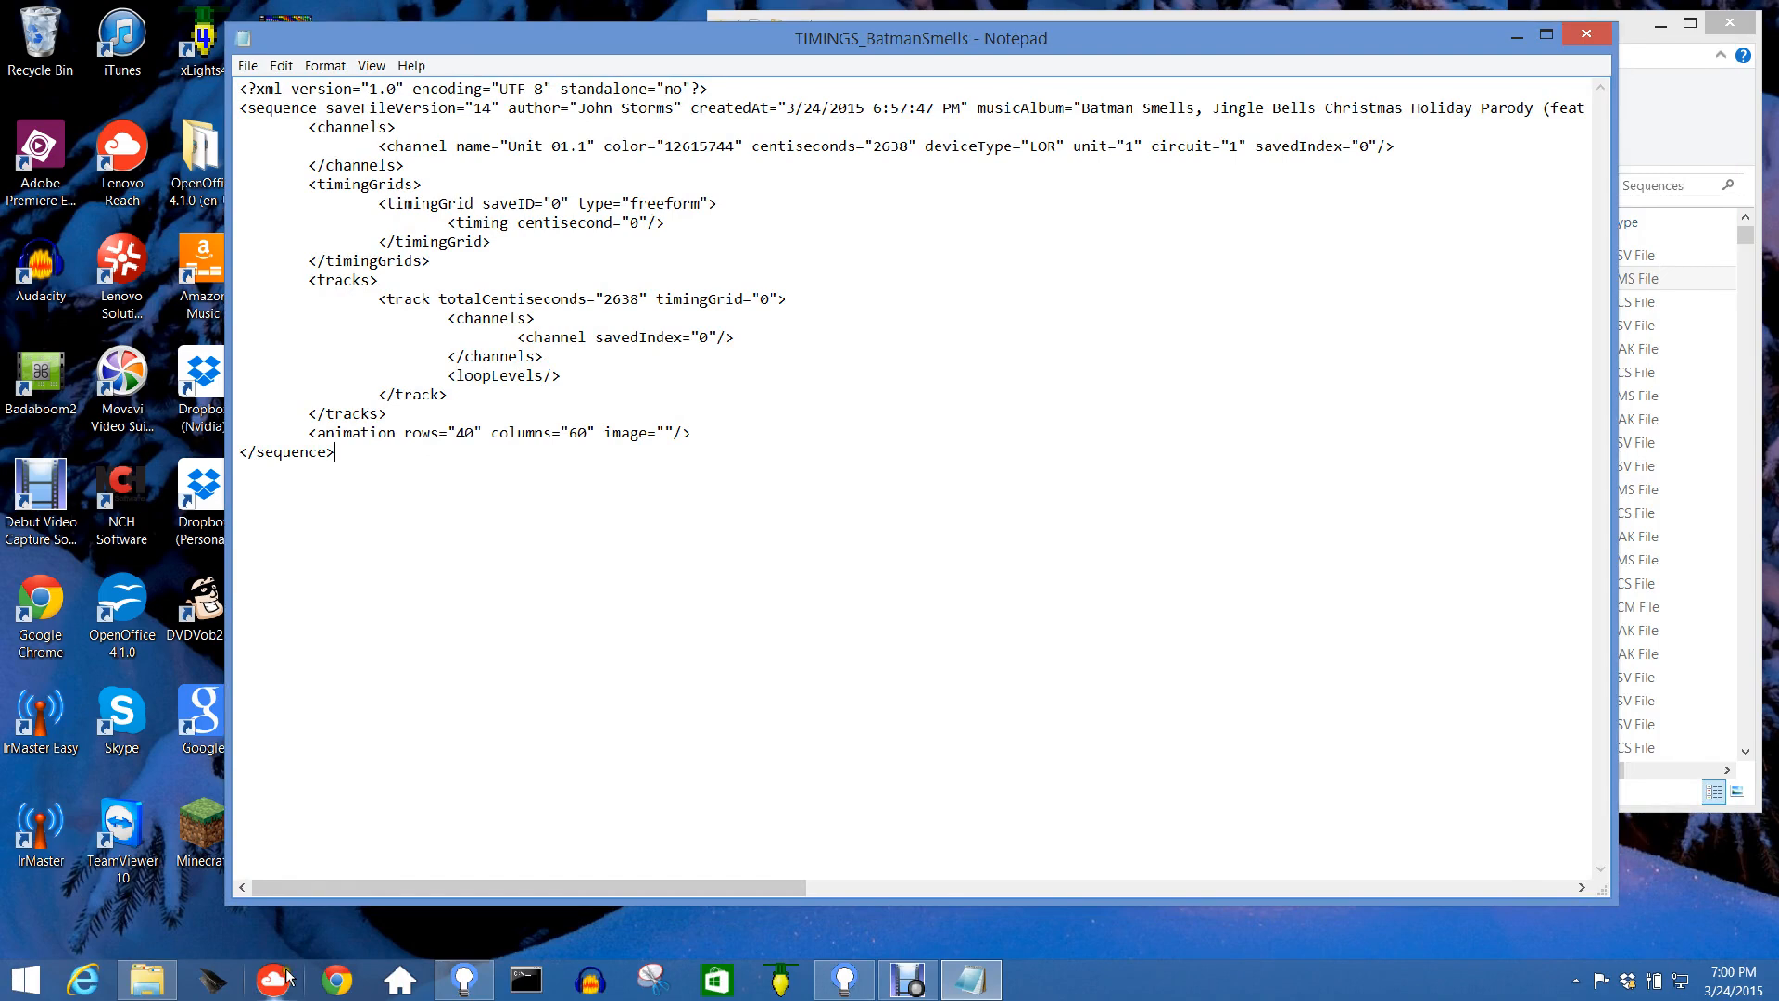
{"action": "left_click", "coordinate": [591, 979]}
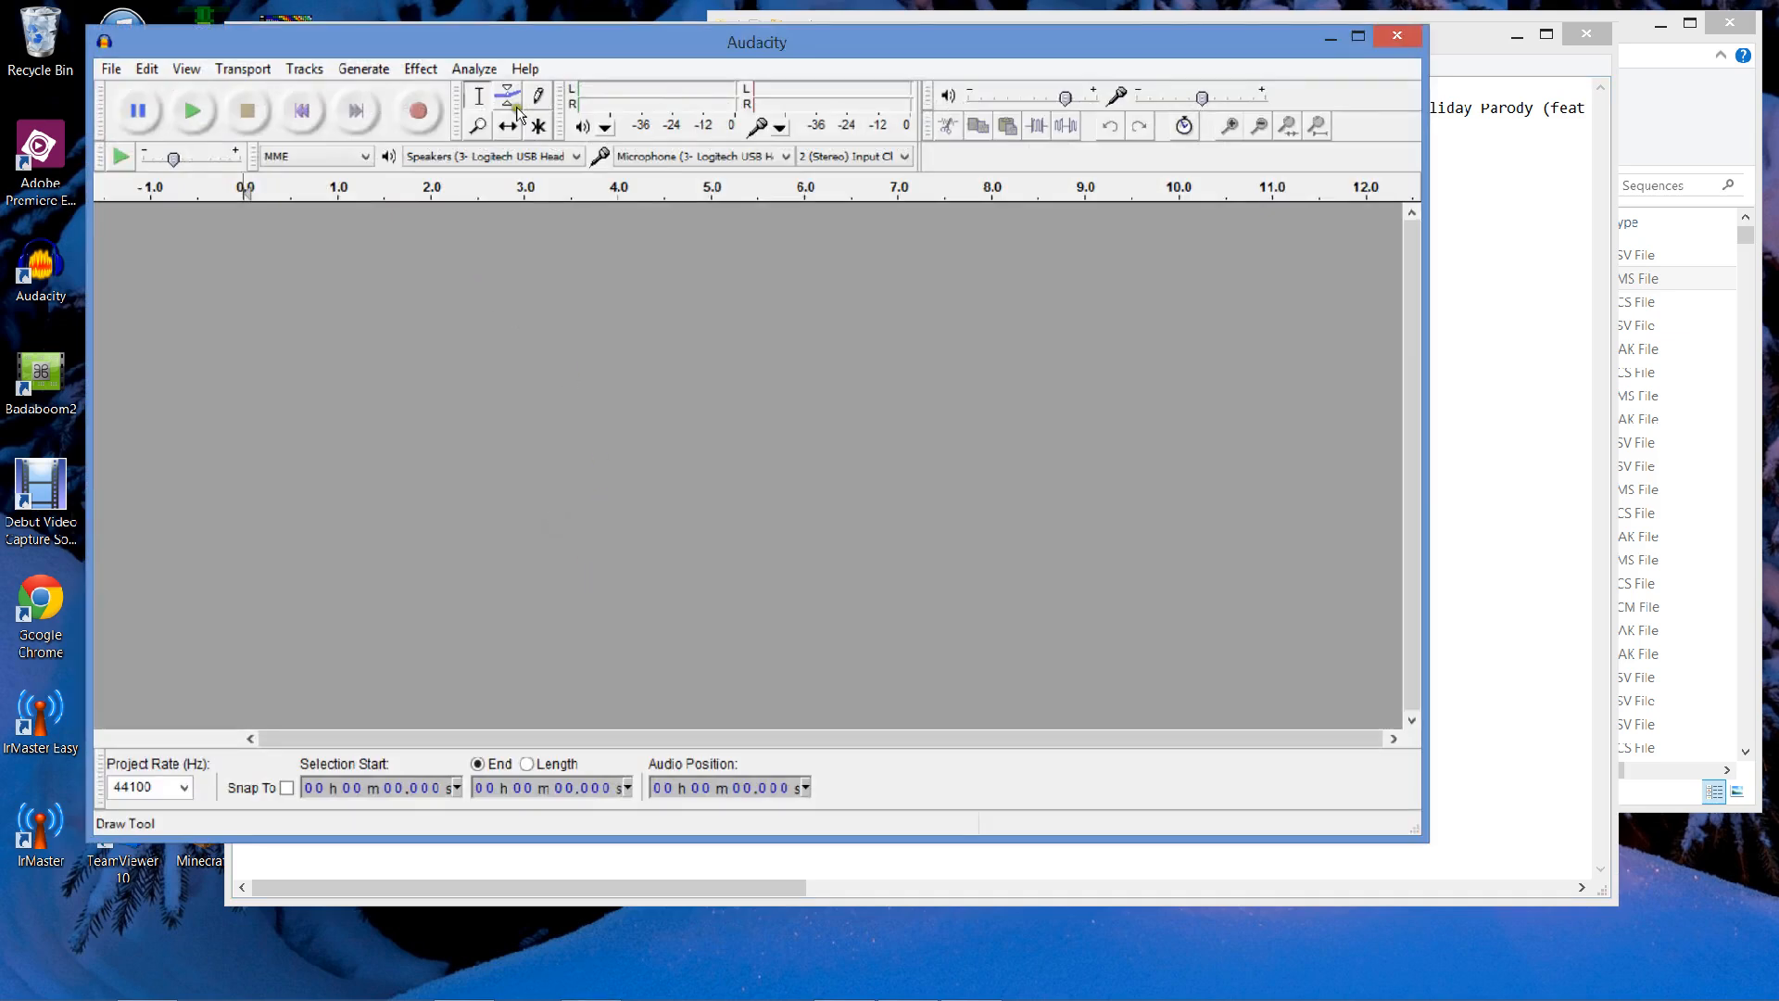
{"action": "left_click_drag", "start_coordinate": [565, 42], "coordinate": [762, 96]}
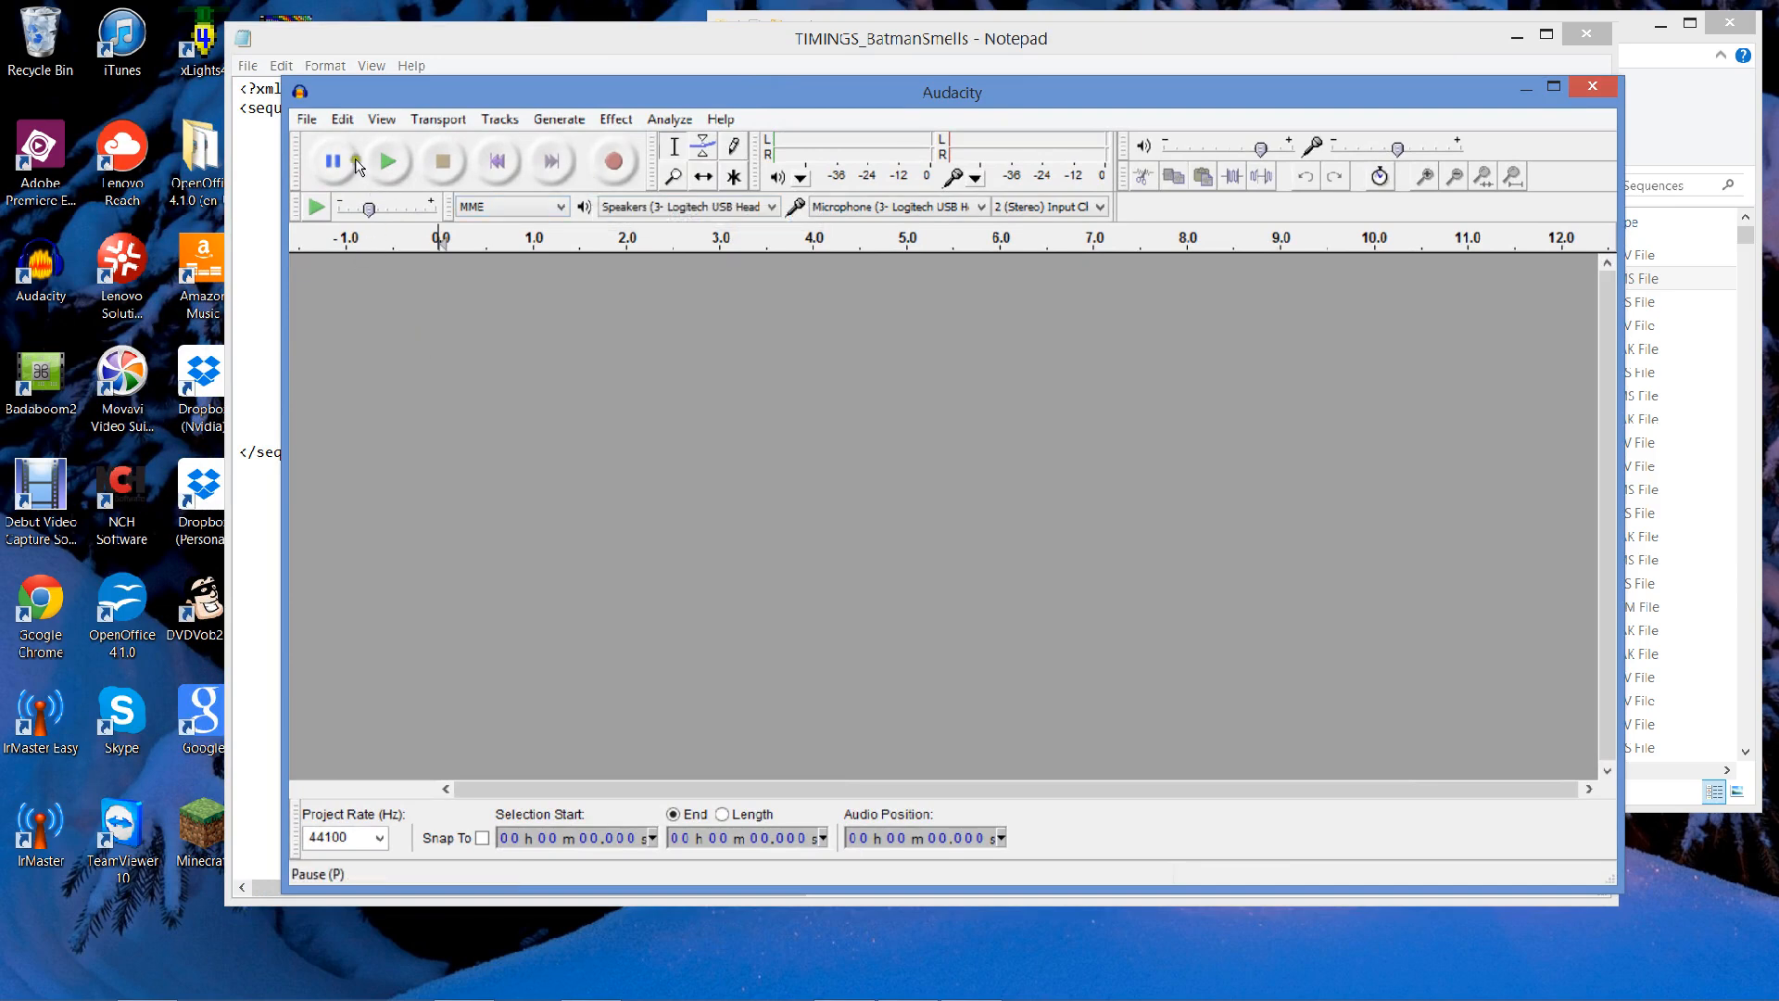
{"action": "left_click", "coordinate": [309, 118]}
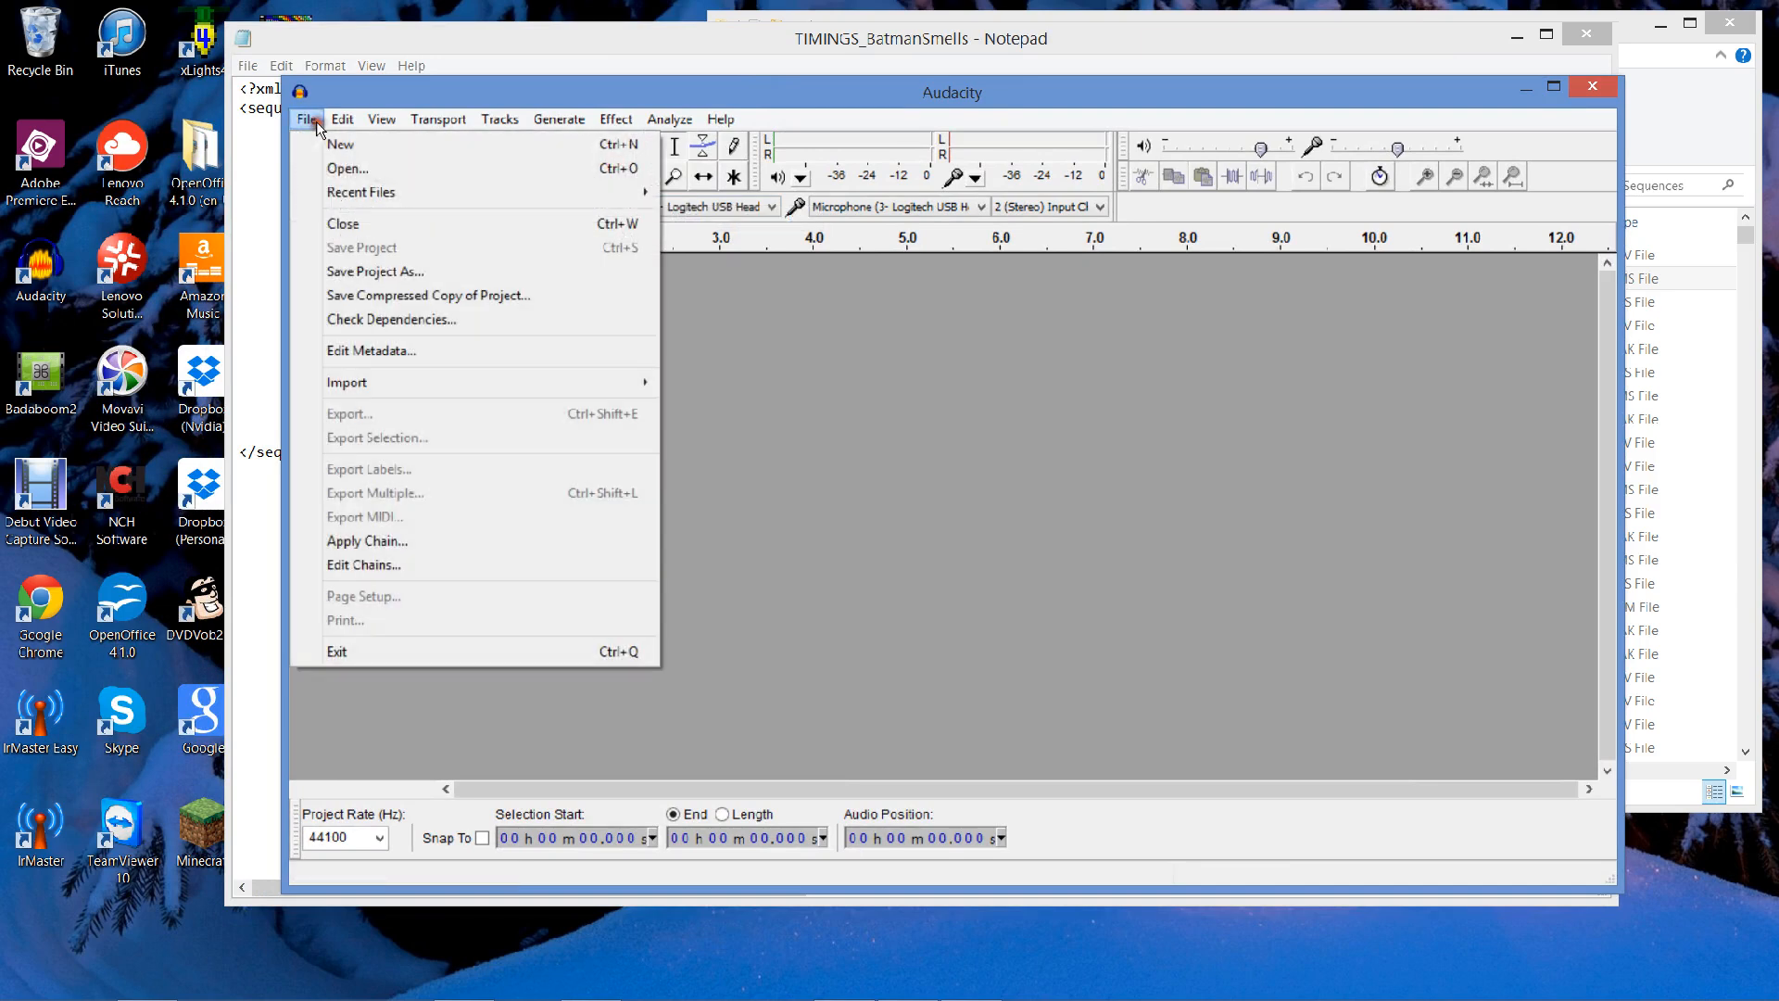
{"action": "left_click", "coordinate": [342, 171]}
{"action": "left_click", "coordinate": [512, 281]}
{"action": "left_click", "coordinate": [1114, 537]}
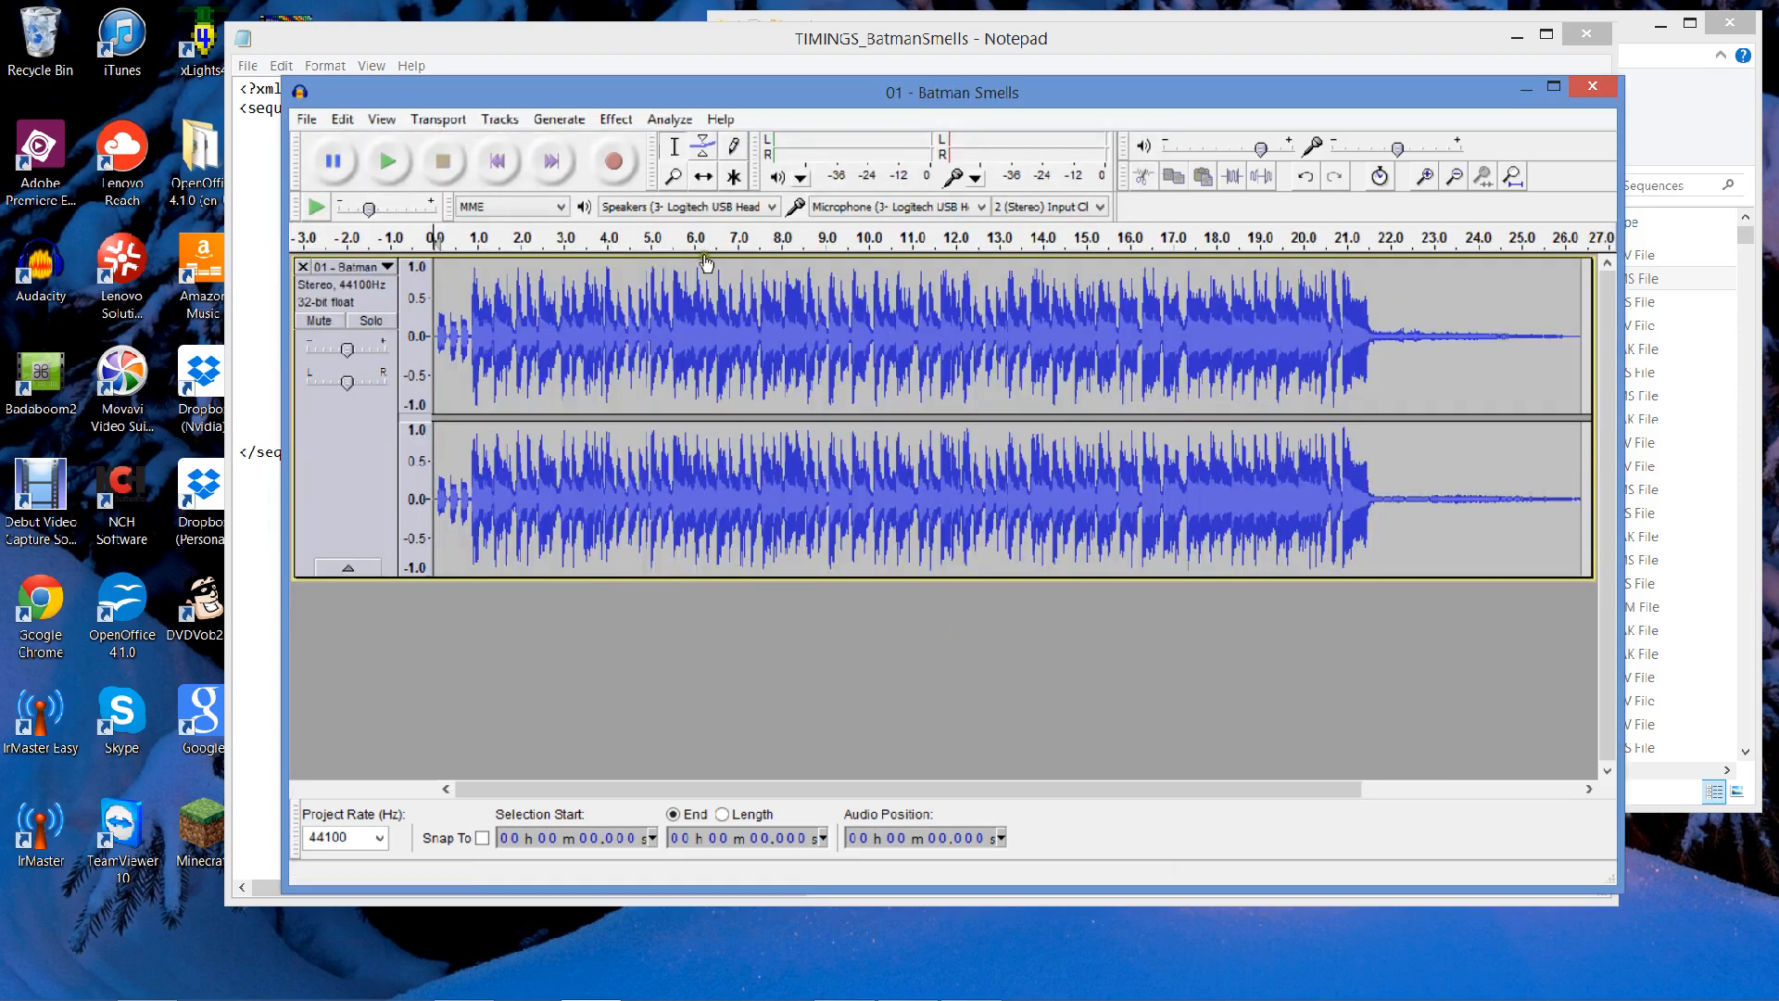
{"action": "left_click", "coordinate": [681, 120]}
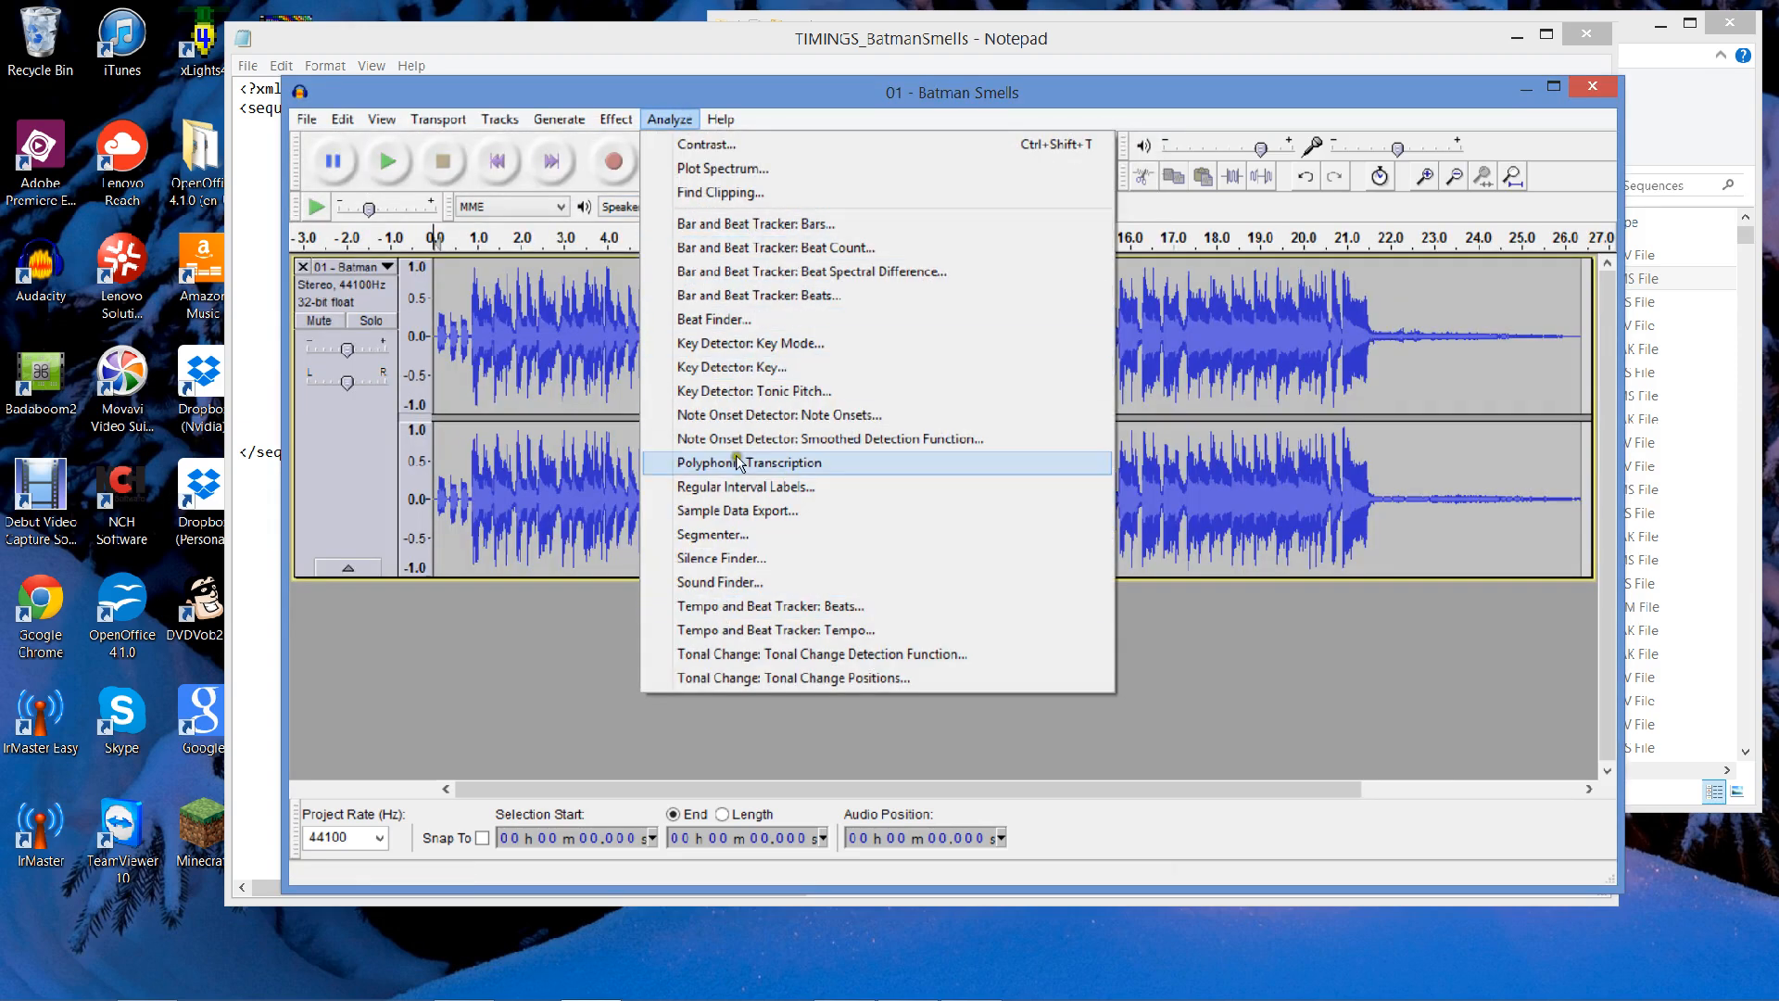
{"action": "left_click", "coordinate": [888, 90]}
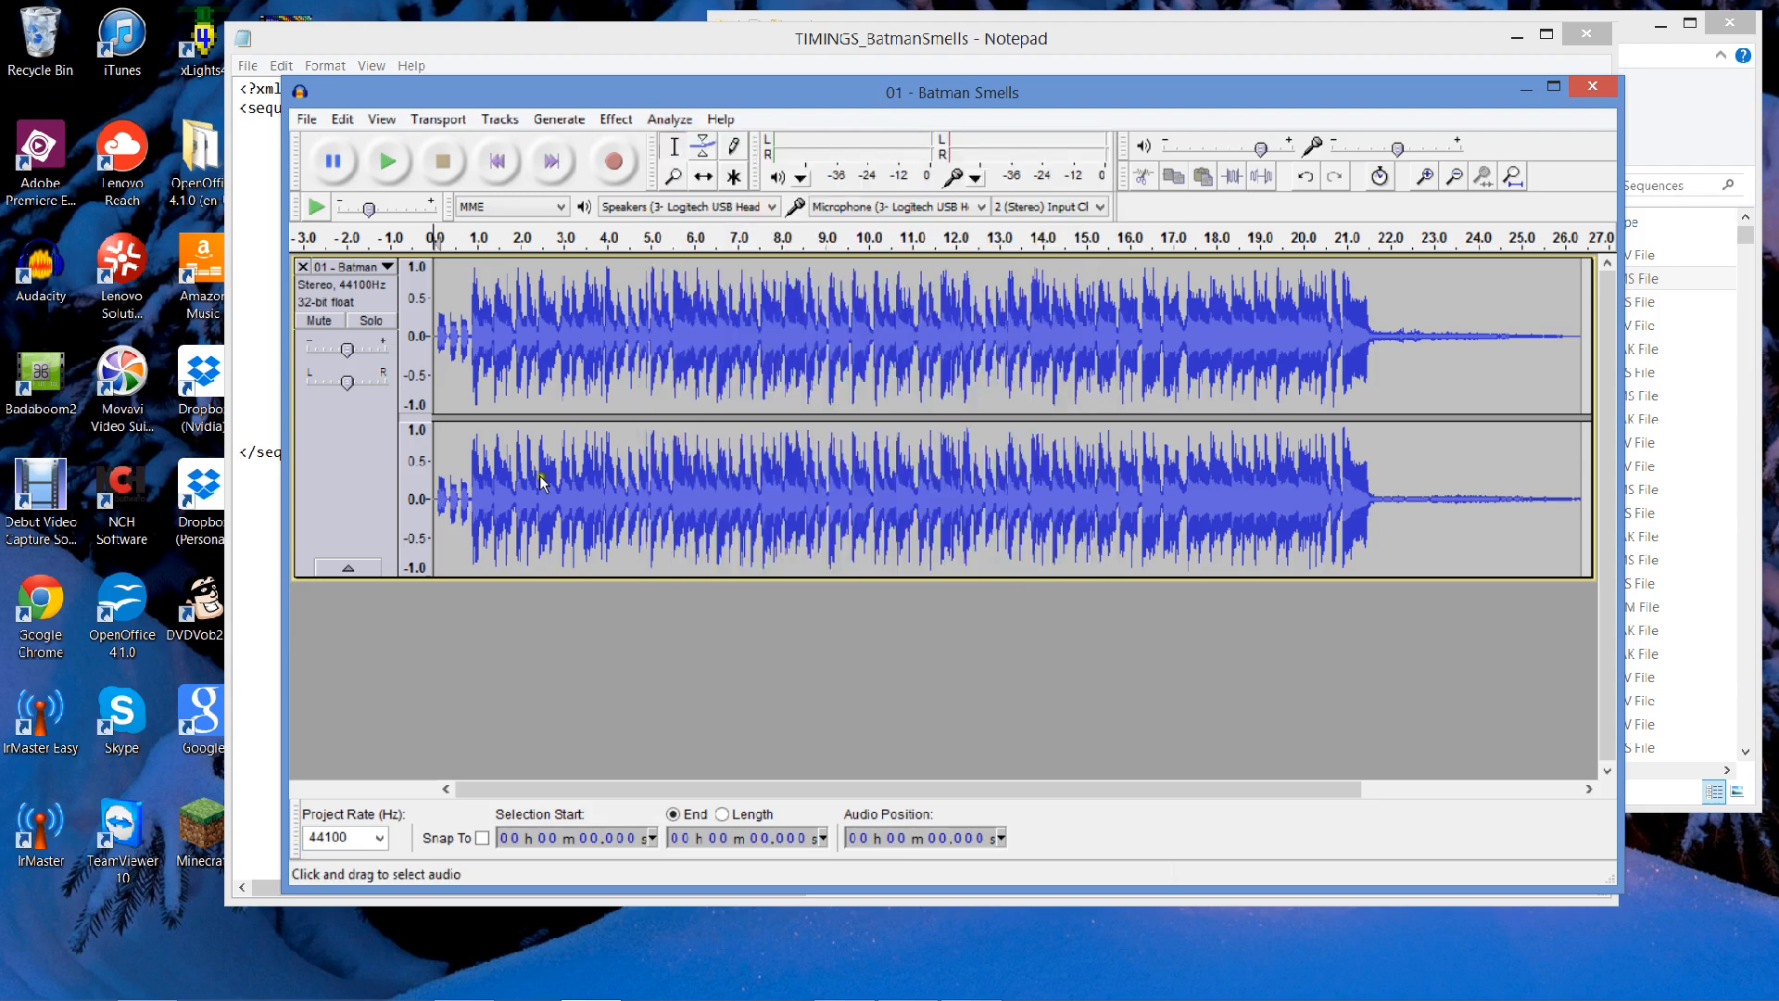
Switch to Chrome, search Google for nutcracker123, and open the xLights/Nutcracker Software releases page.
{"action": "mouse_move", "coordinate": [348, 995]}
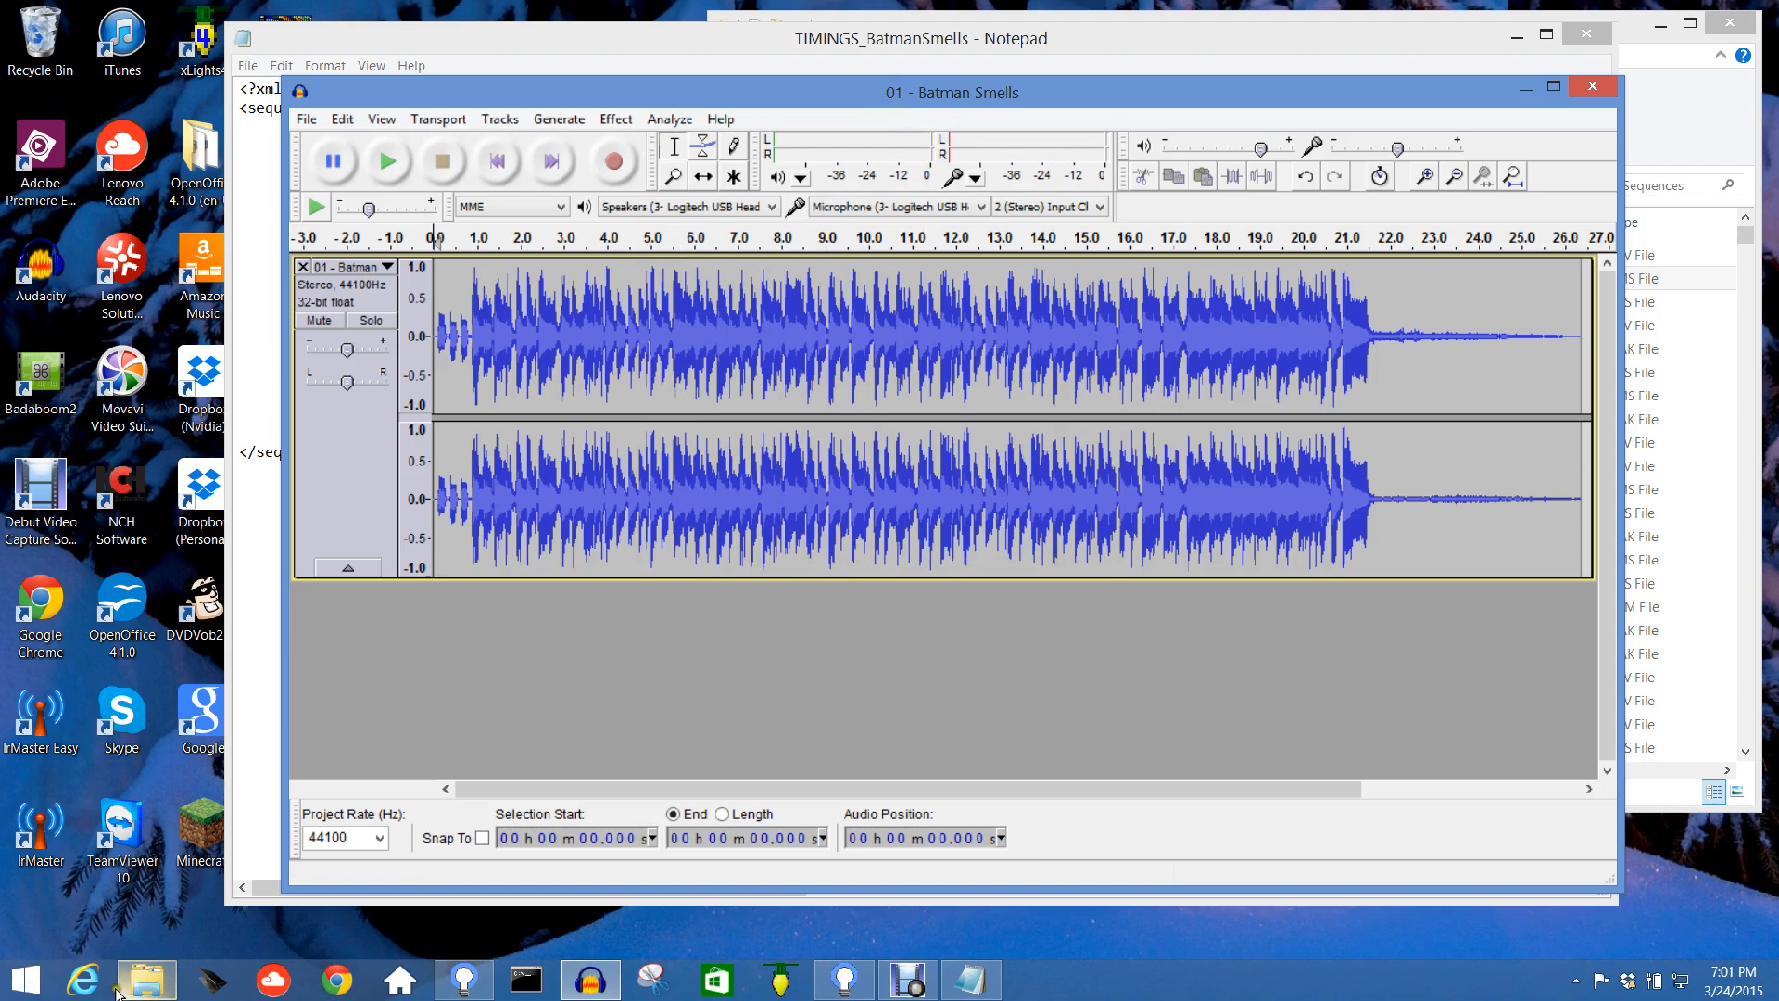
{"action": "left_click", "coordinate": [338, 981]}
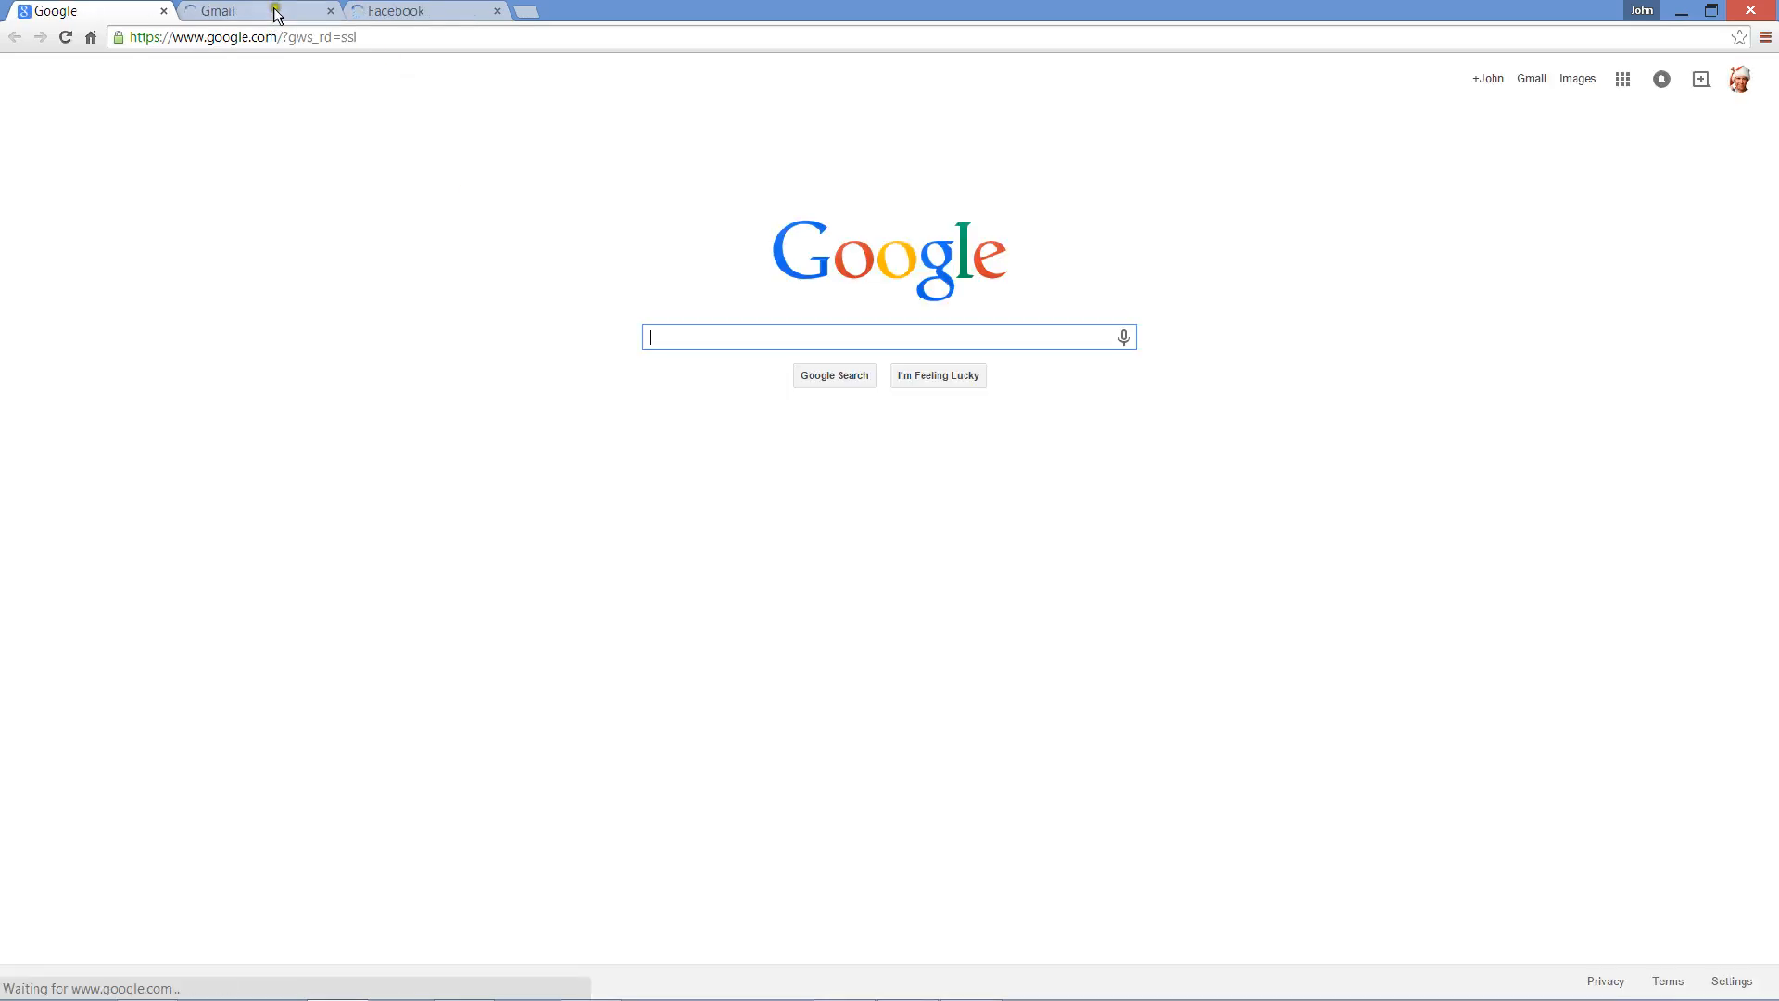
{"action": "left_click", "coordinate": [580, 37]}
{"action": "left_click", "coordinate": [693, 335]}
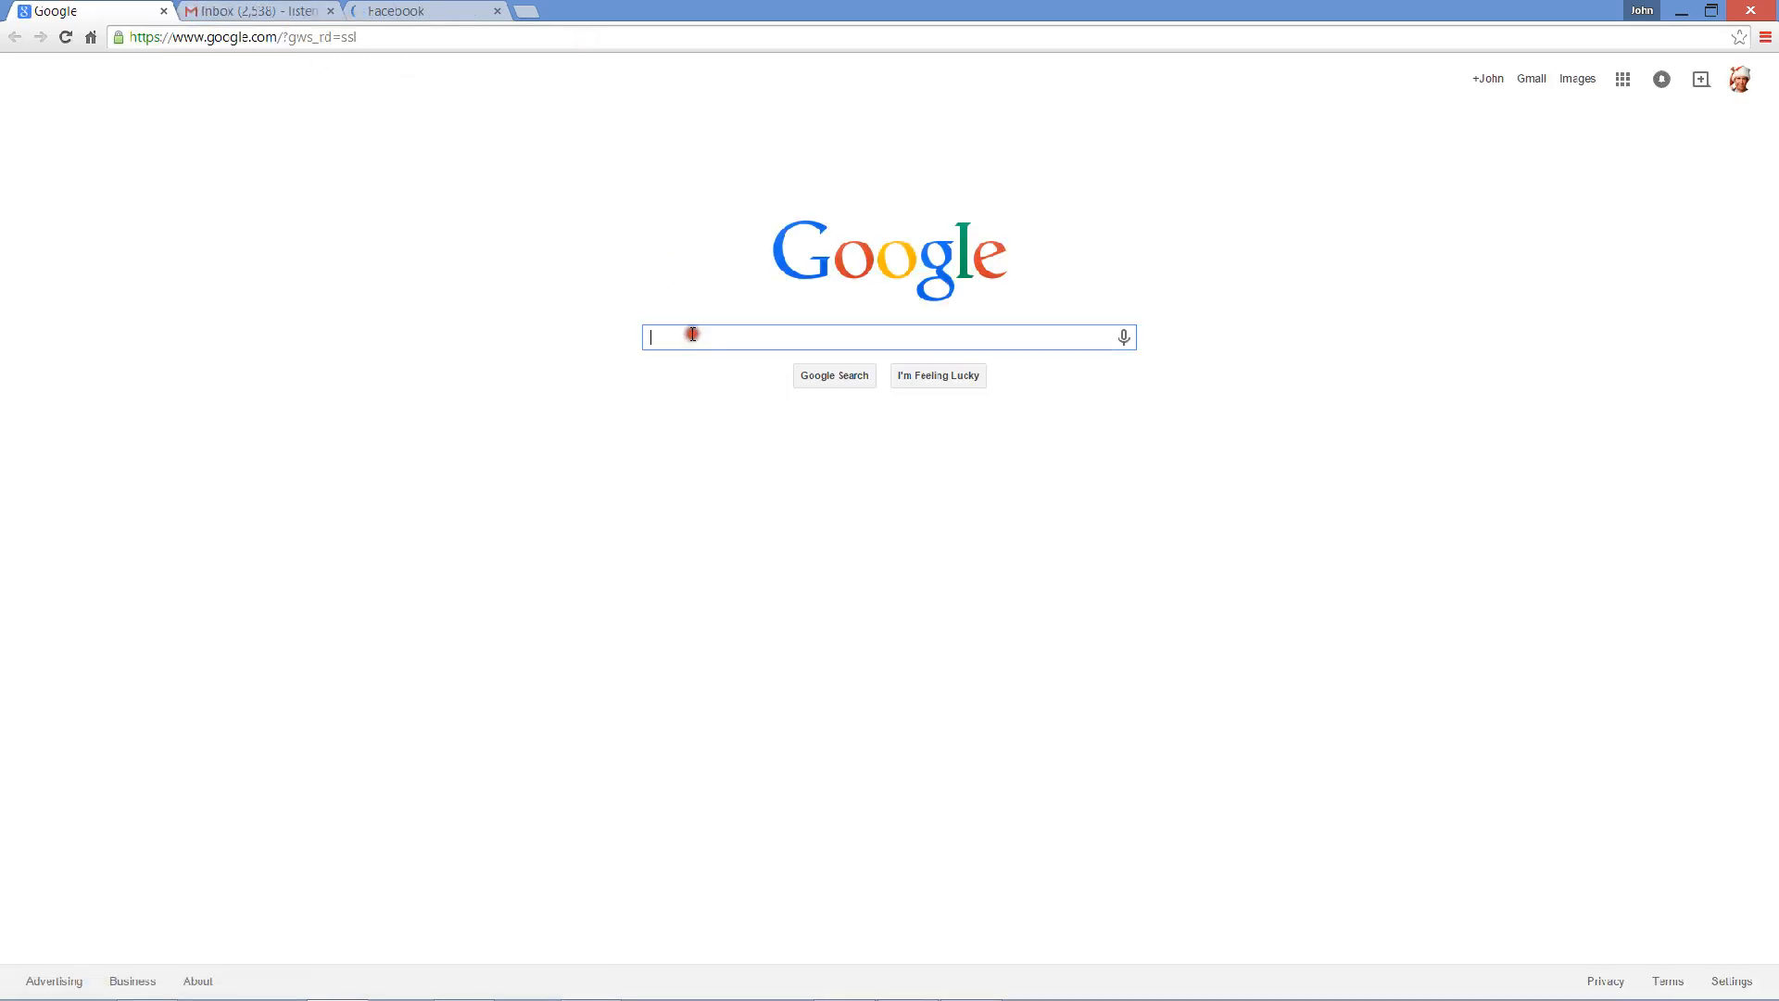
{"action": "type", "text": "nut"}
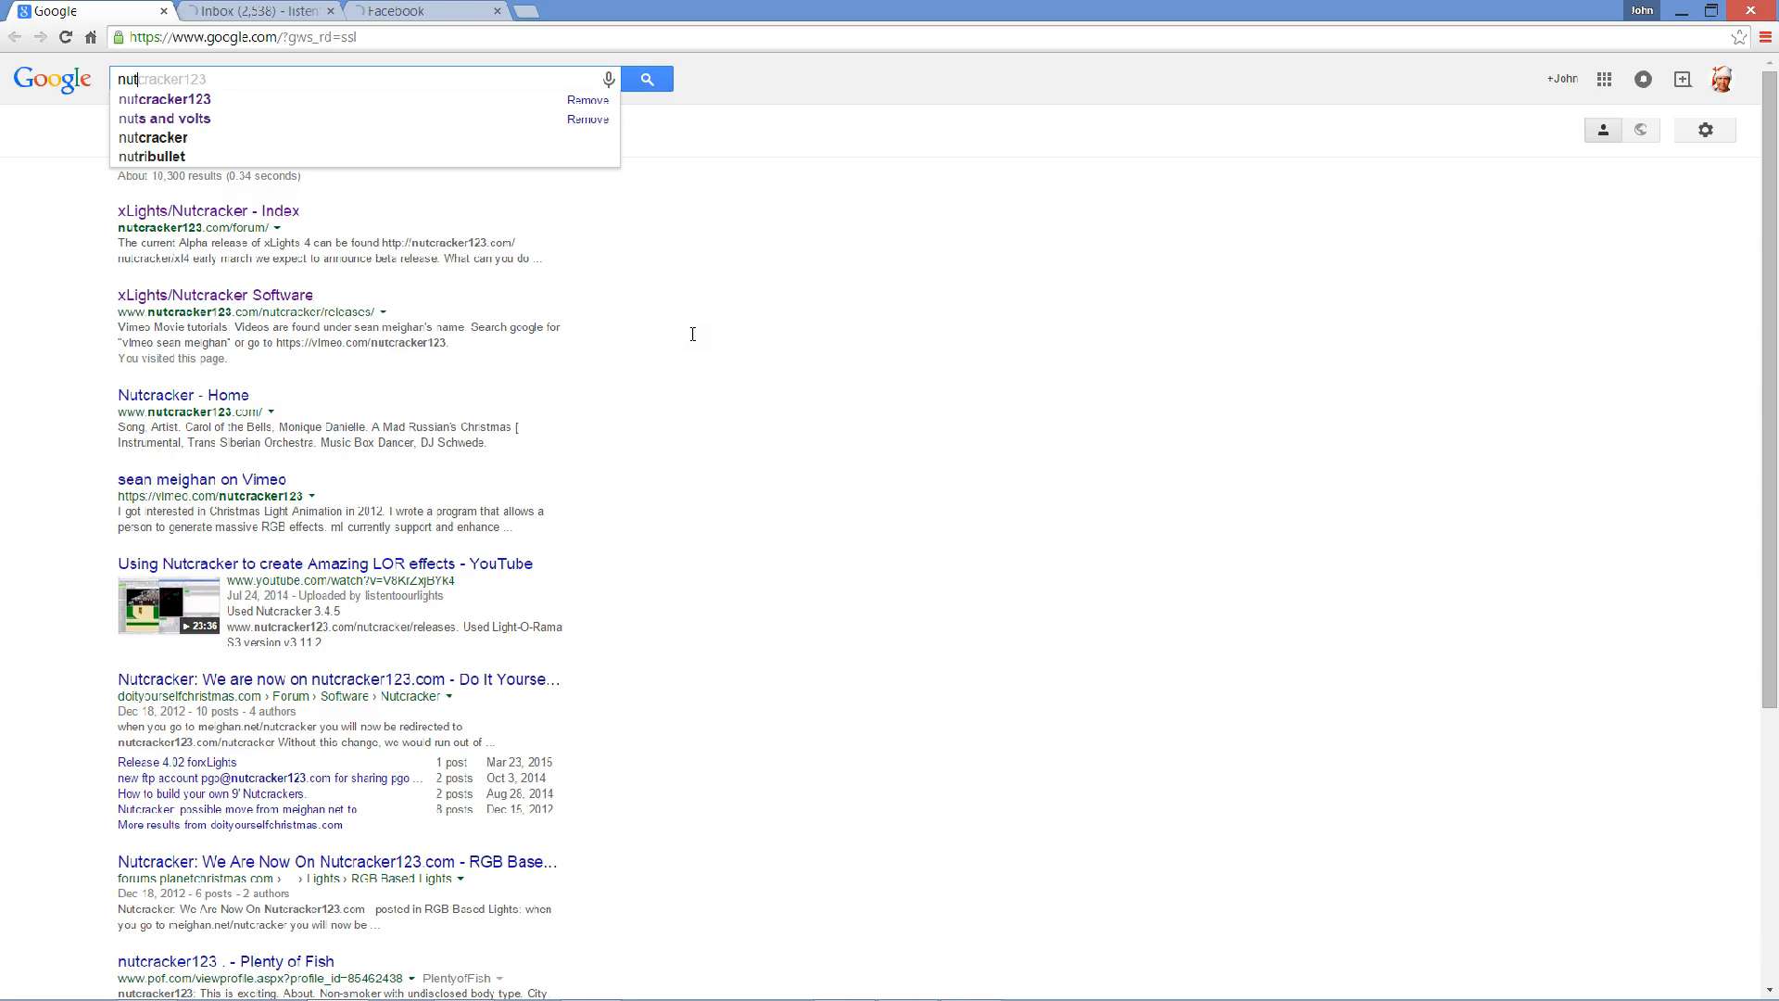
{"action": "key", "text": "Return"}
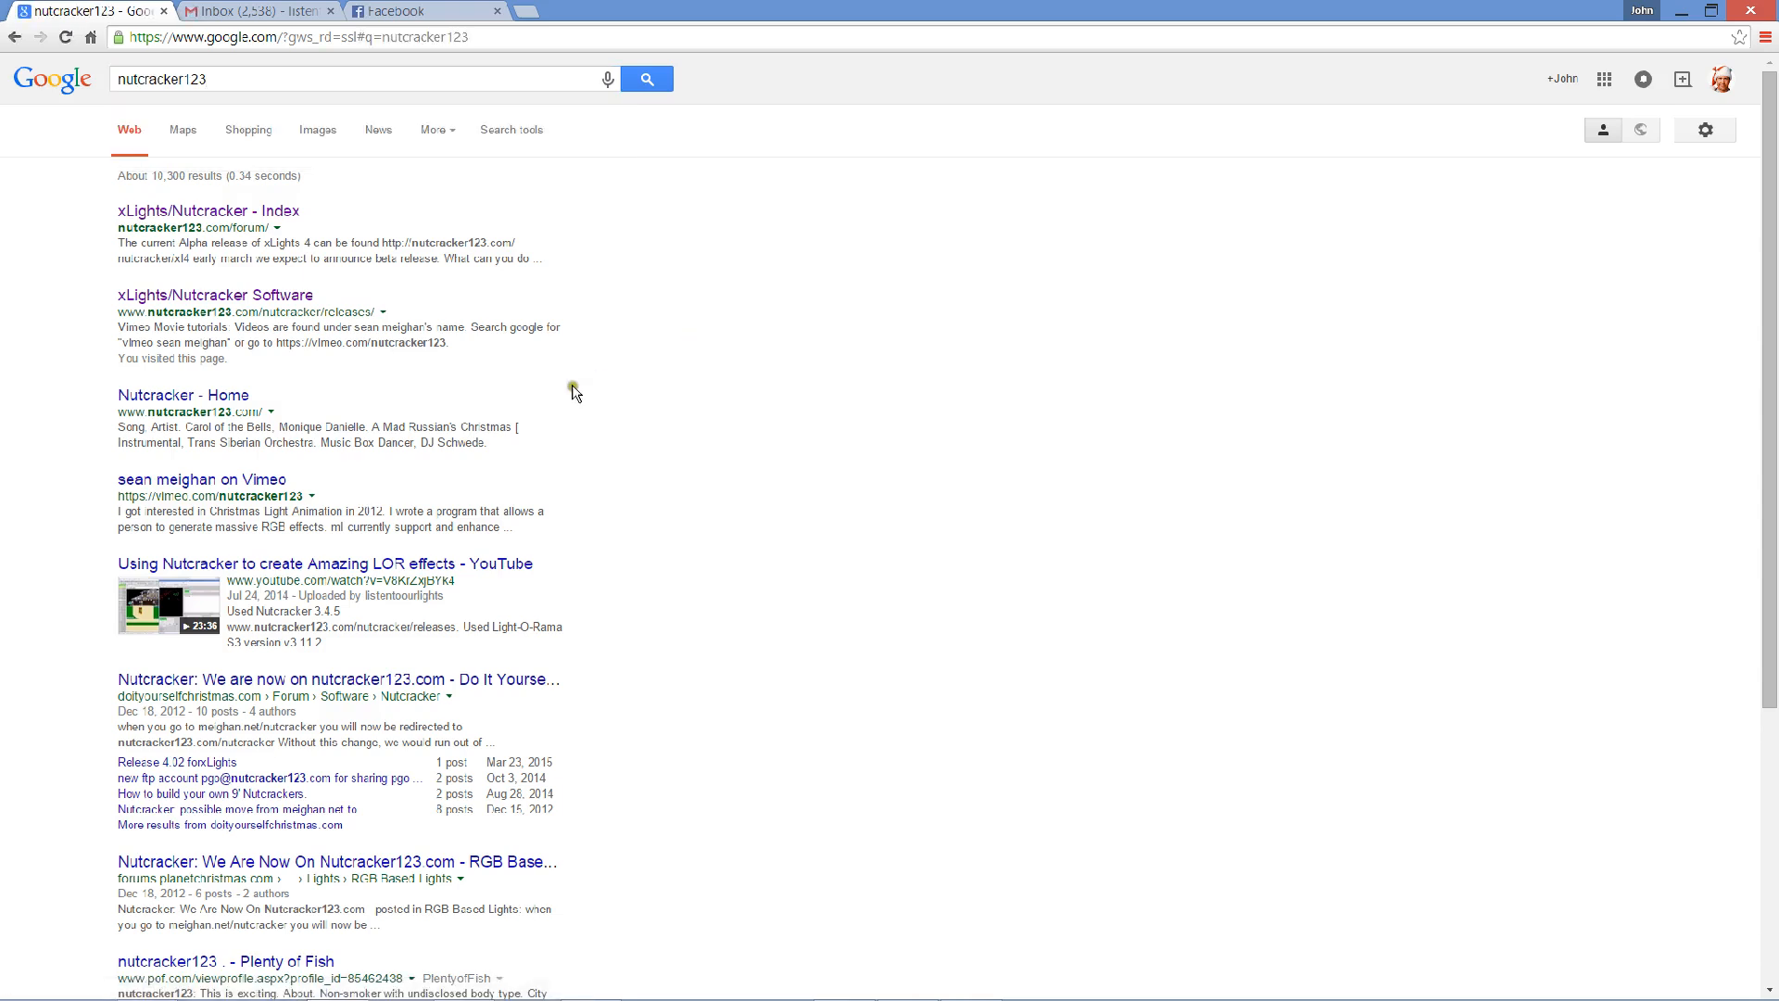
{"action": "left_click", "coordinate": [240, 297]}
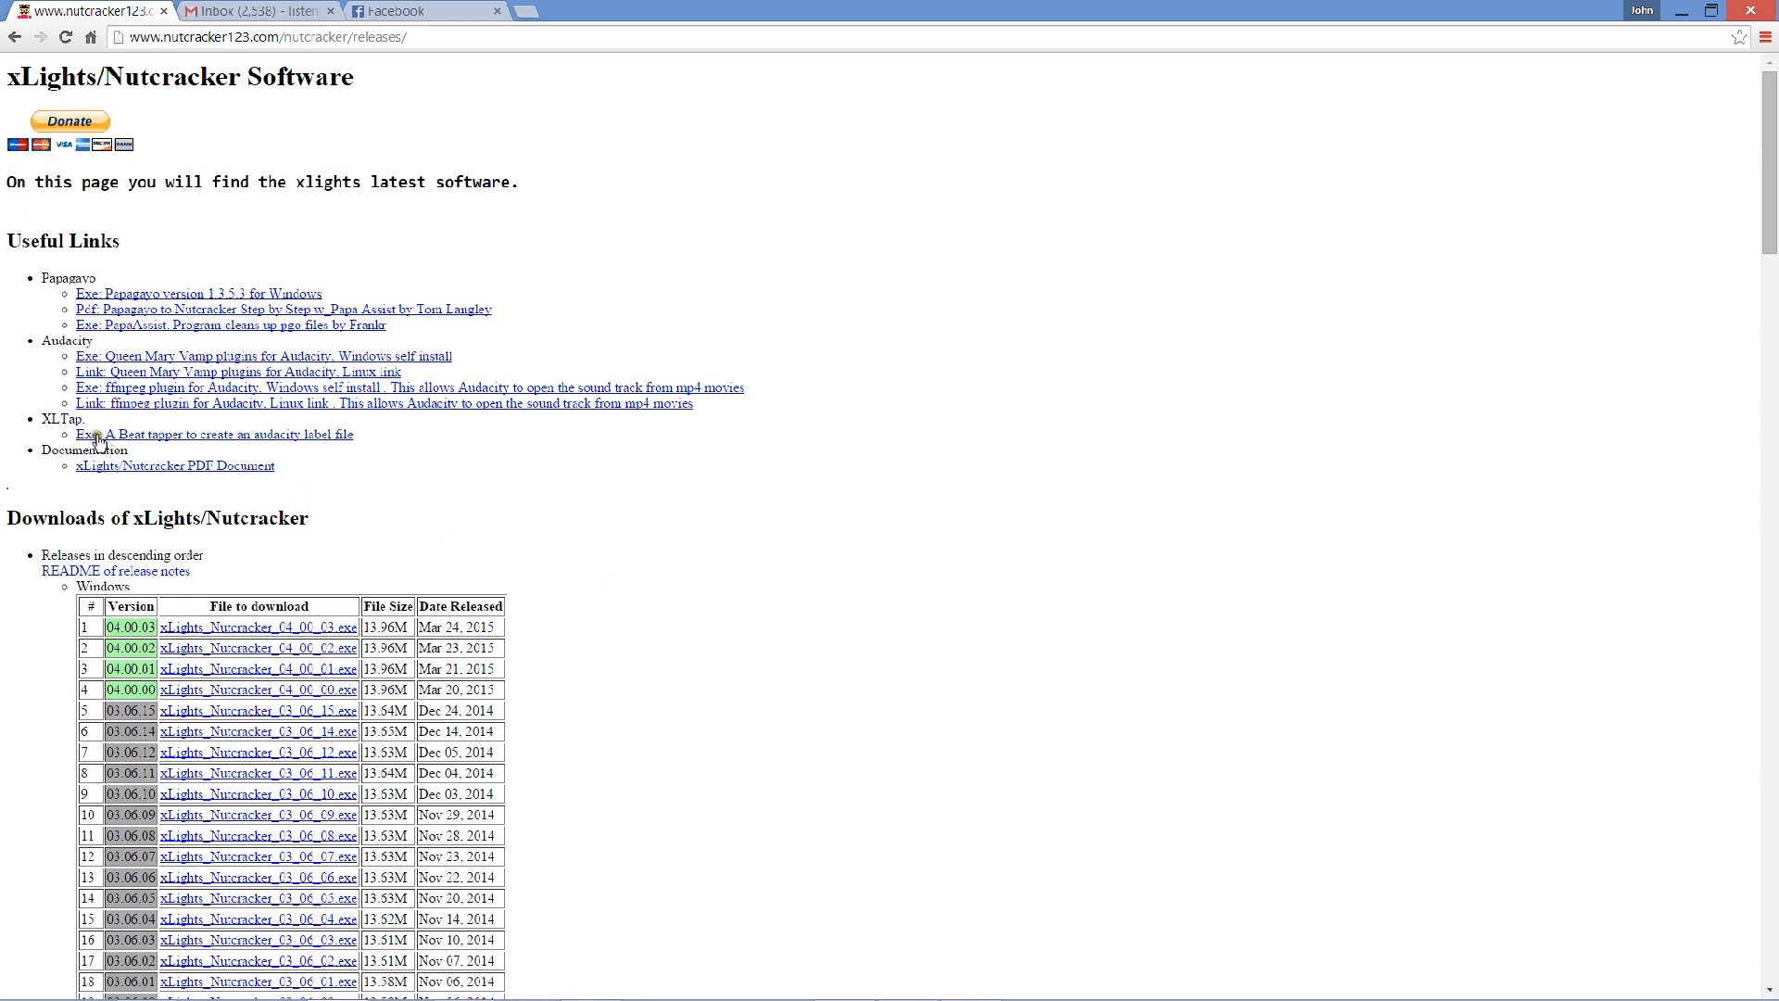
Examine the Audacity plugin links under Useful Links, and minimize the browser to return to Audacity.
{"action": "left_click_drag", "start_coordinate": [41, 337], "coordinate": [957, 409]}
{"action": "left_click", "coordinate": [926, 331]}
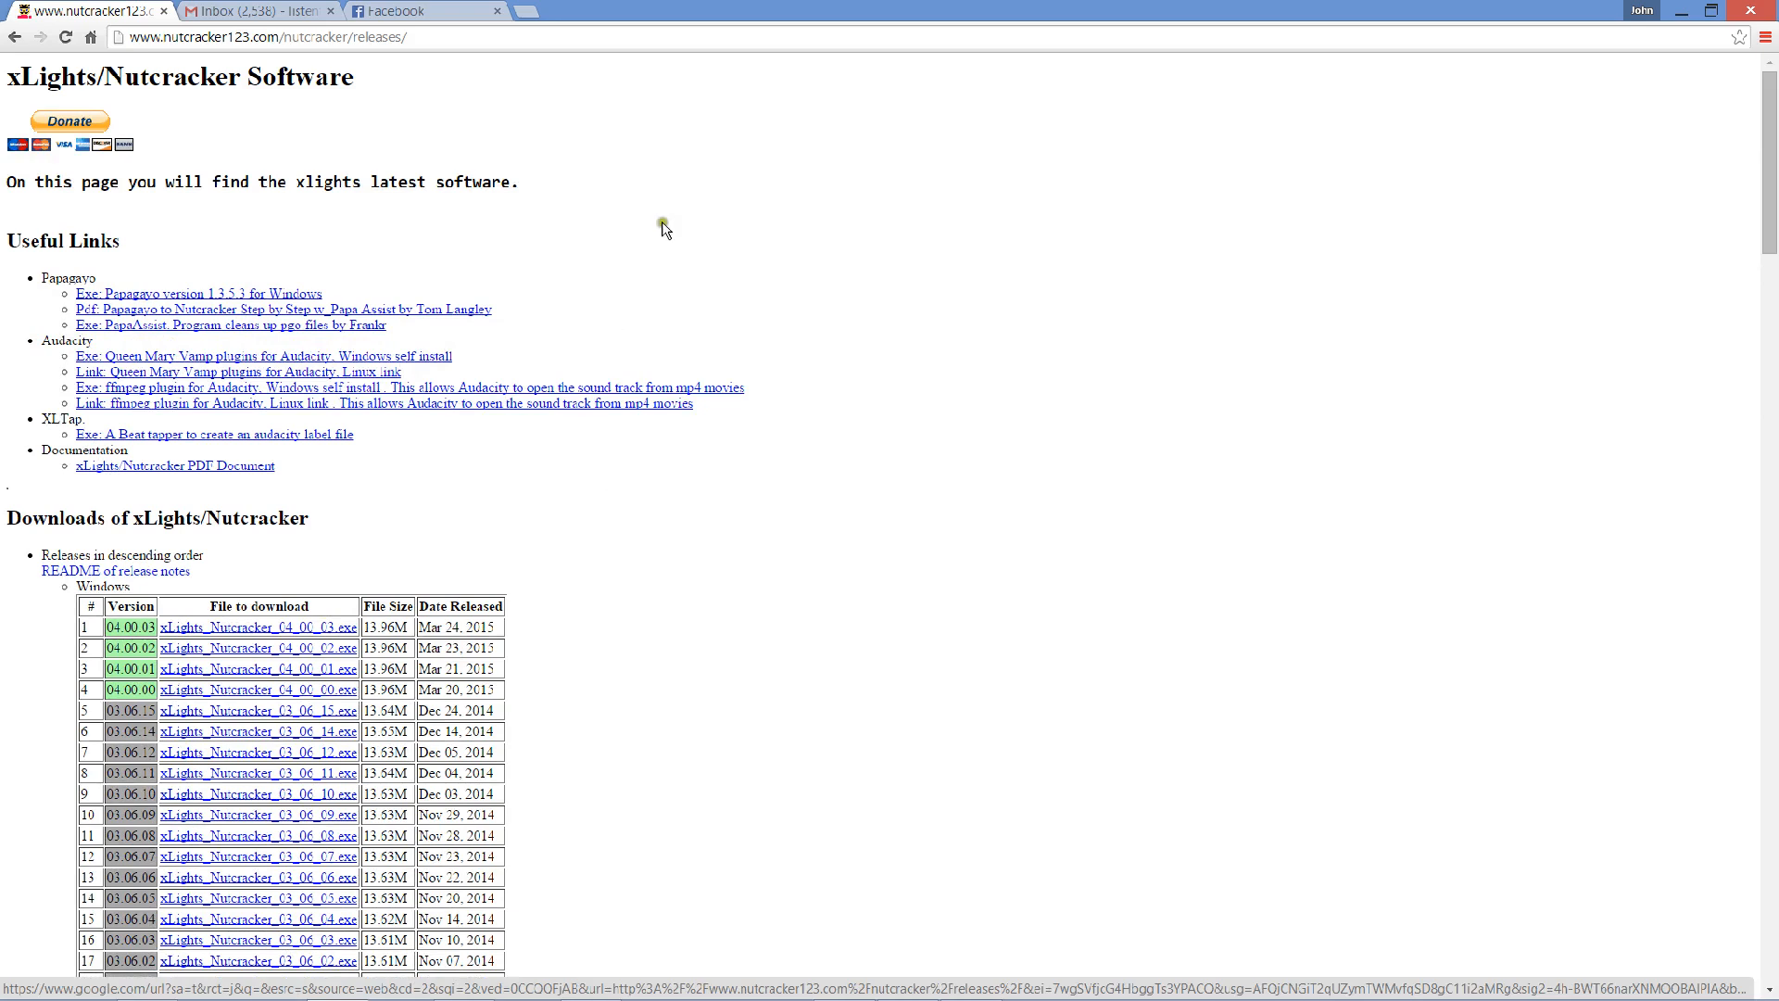
{"action": "left_click", "coordinate": [1680, 13]}
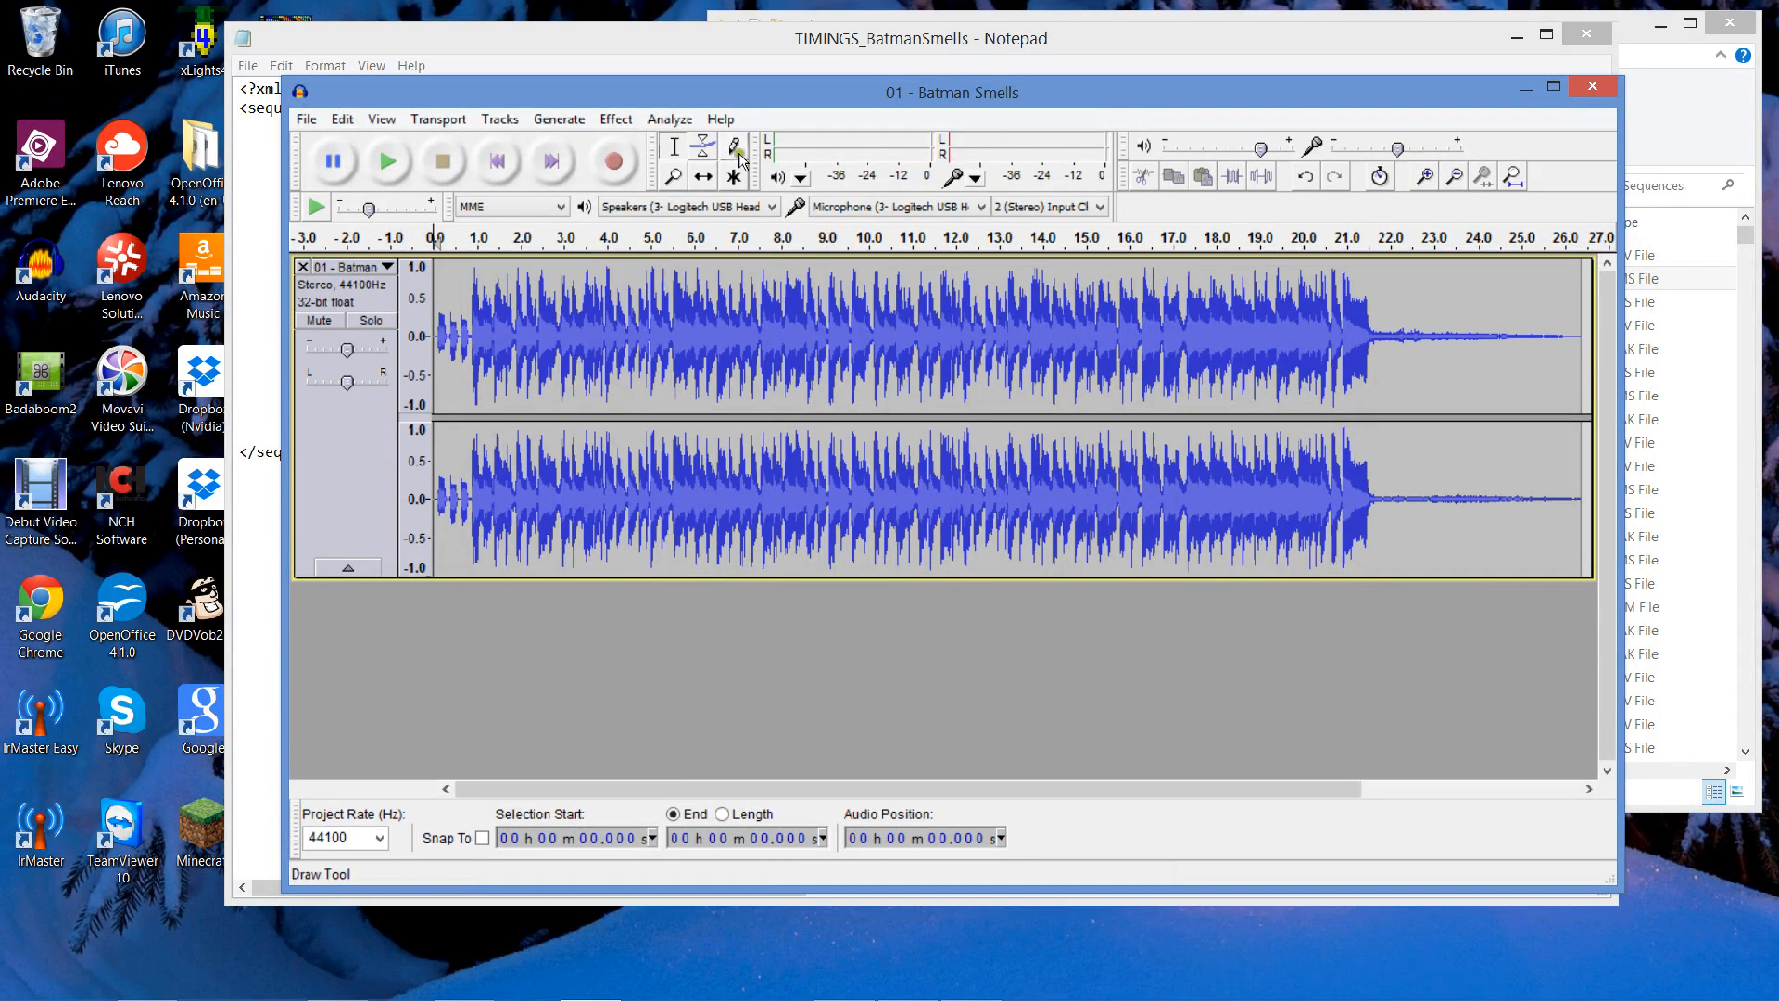
Run Note Onset Detector: Note Onsets on the Batman Smells track with the default plugin settings.
{"action": "left_click", "coordinate": [676, 124]}
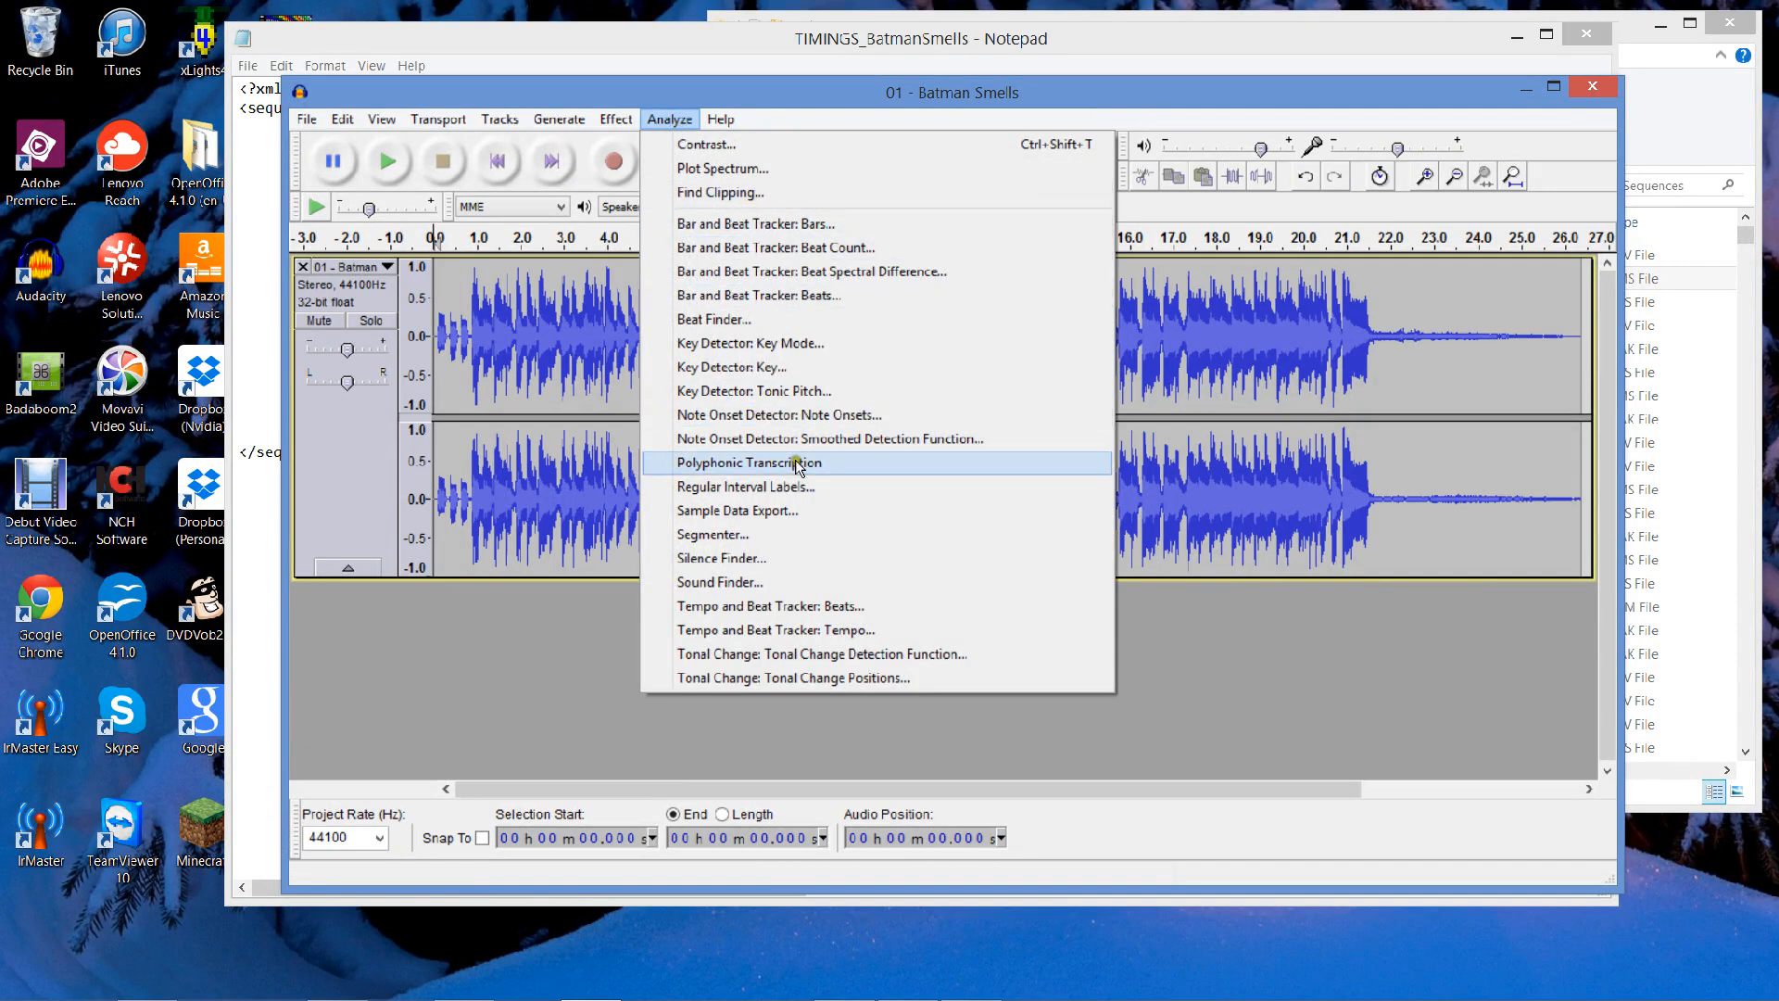
{"action": "left_click", "coordinate": [759, 419]}
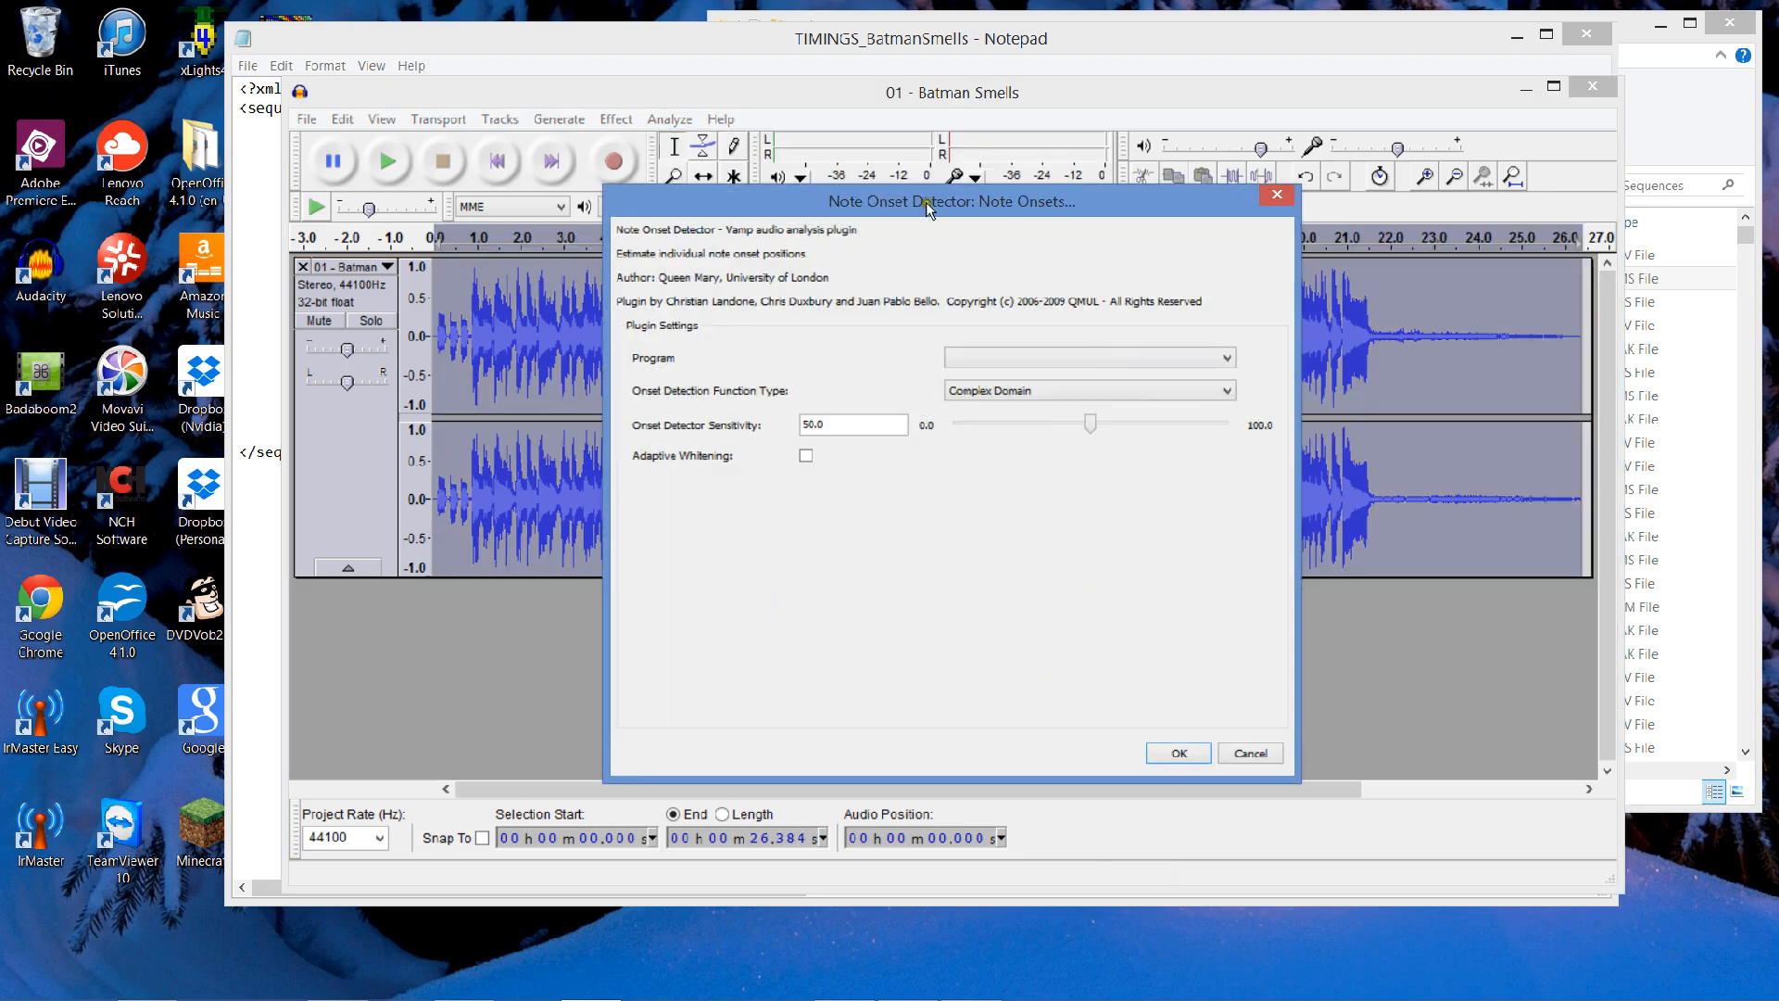
{"action": "left_click", "coordinate": [1179, 753]}
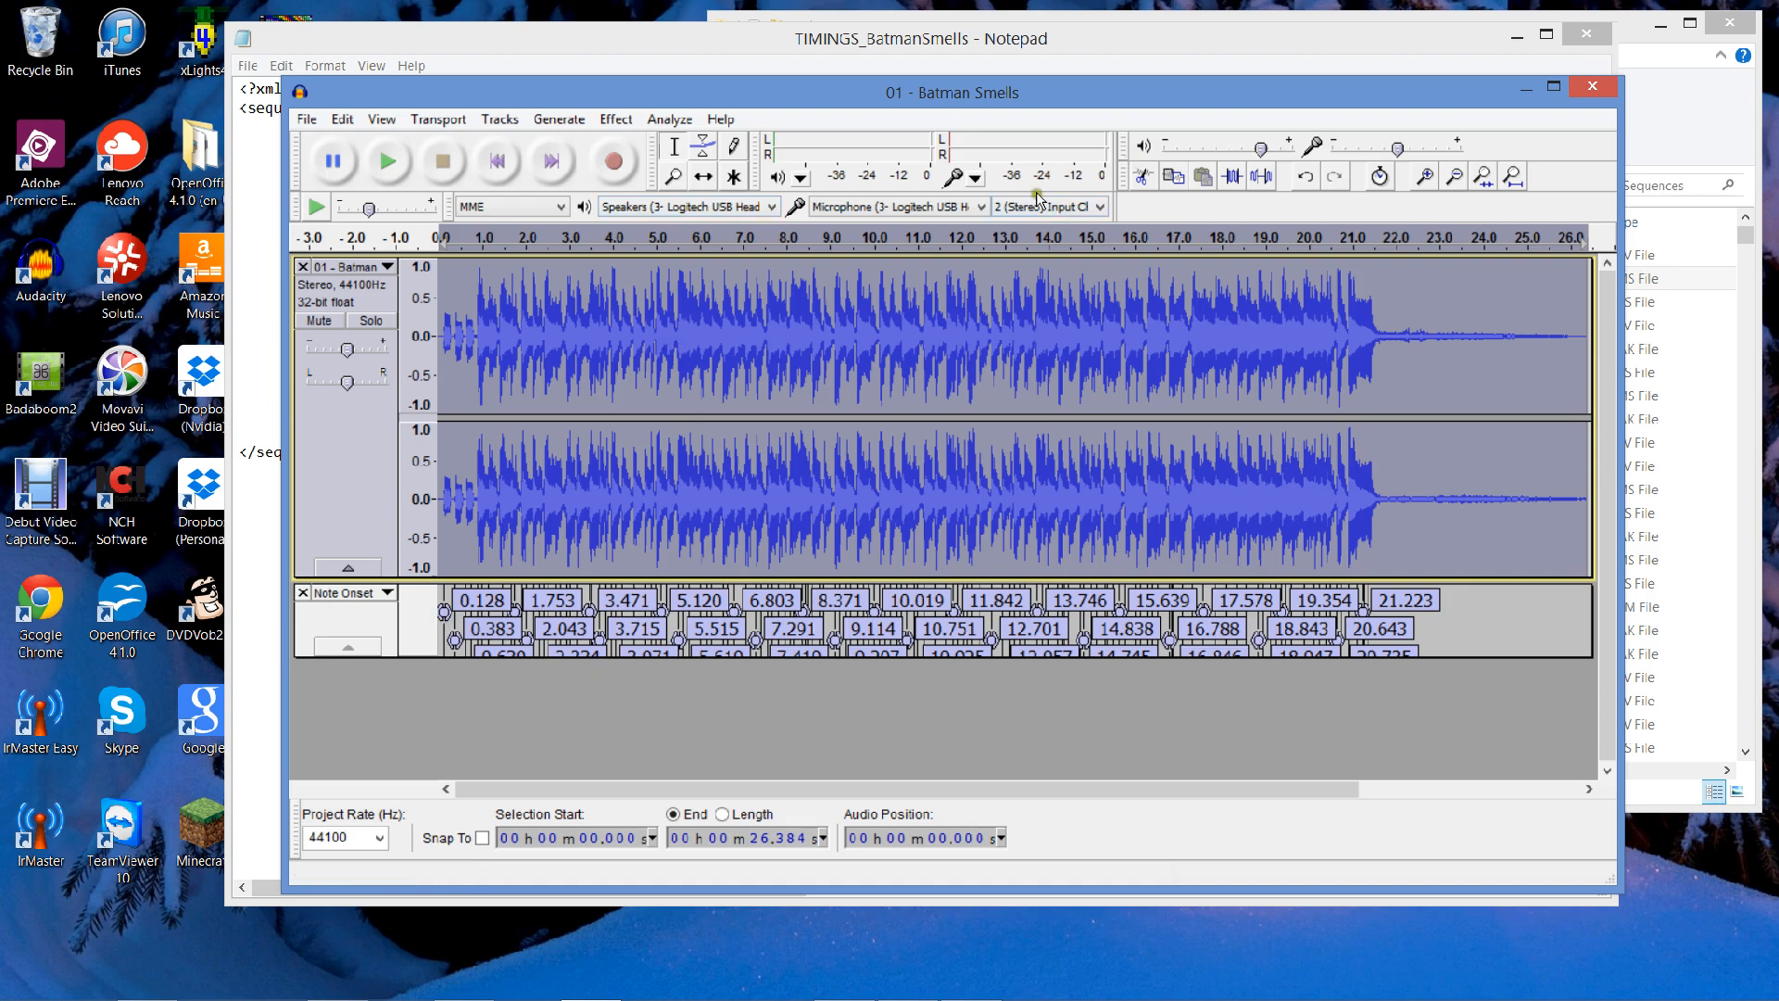
Inspect the note onset labels up close against the waveform while playing the song briefly, and stop playback.
{"action": "left_click", "coordinate": [1424, 178]}
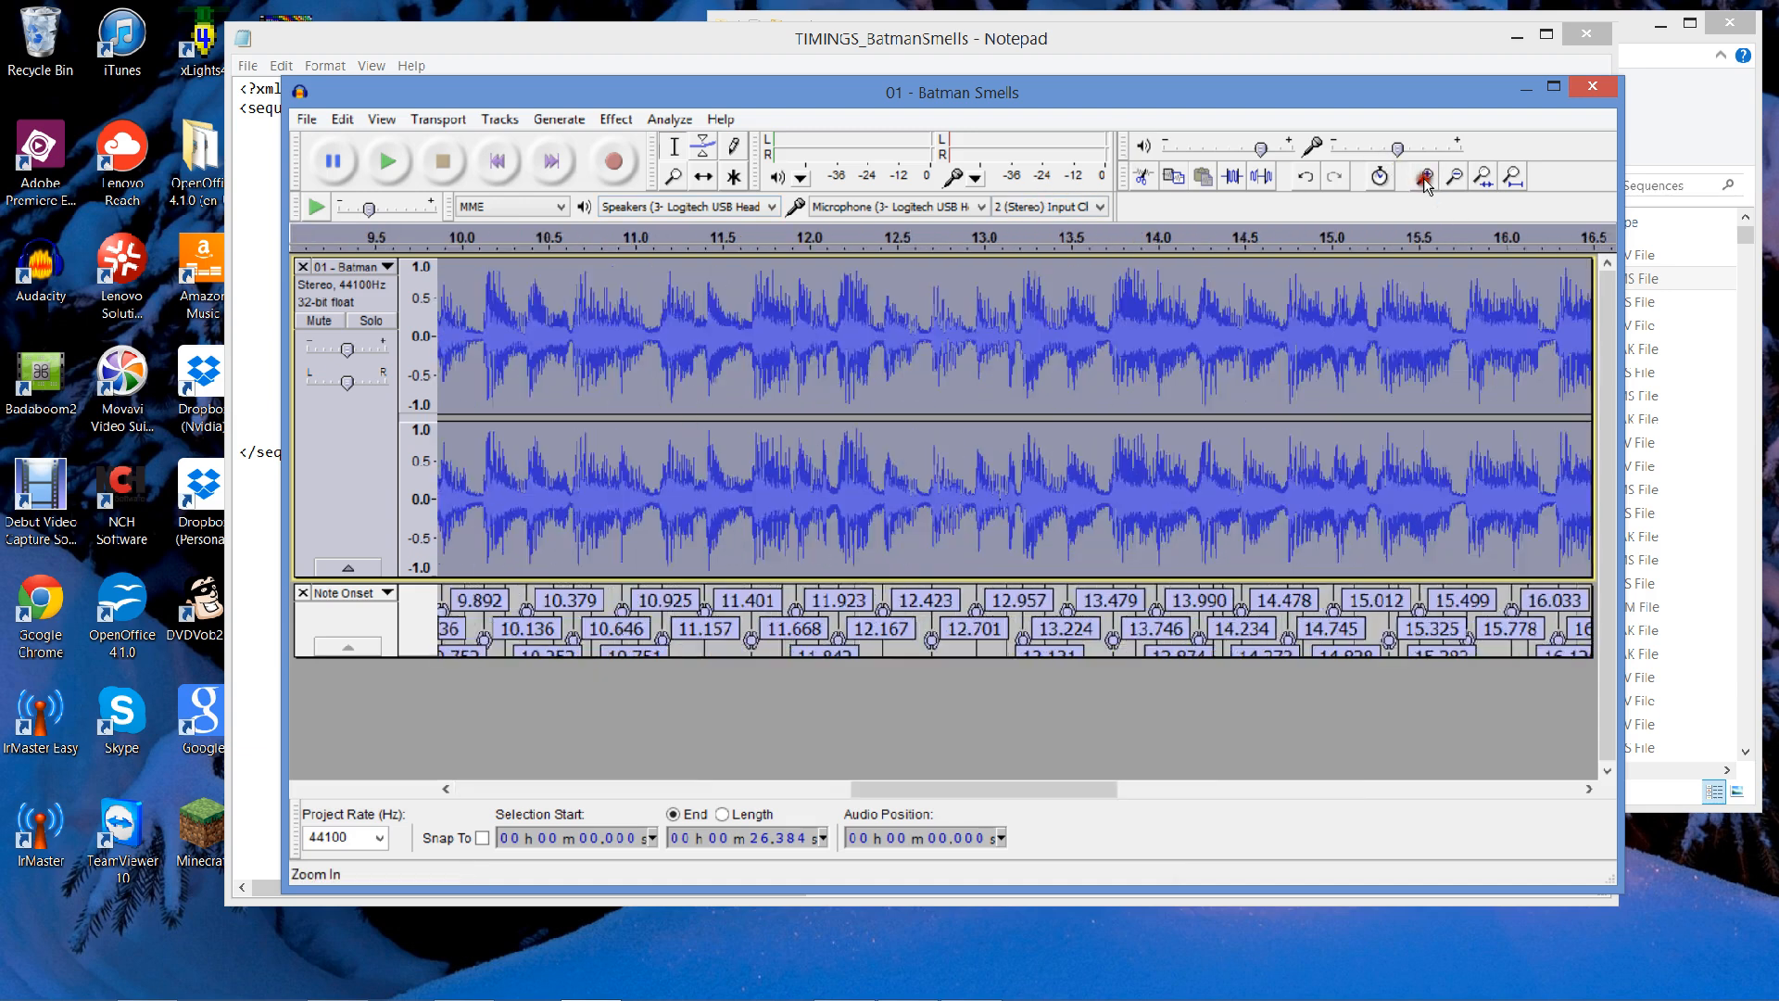
{"action": "left_click", "coordinate": [1424, 178]}
{"action": "left_click", "coordinate": [1424, 178]}
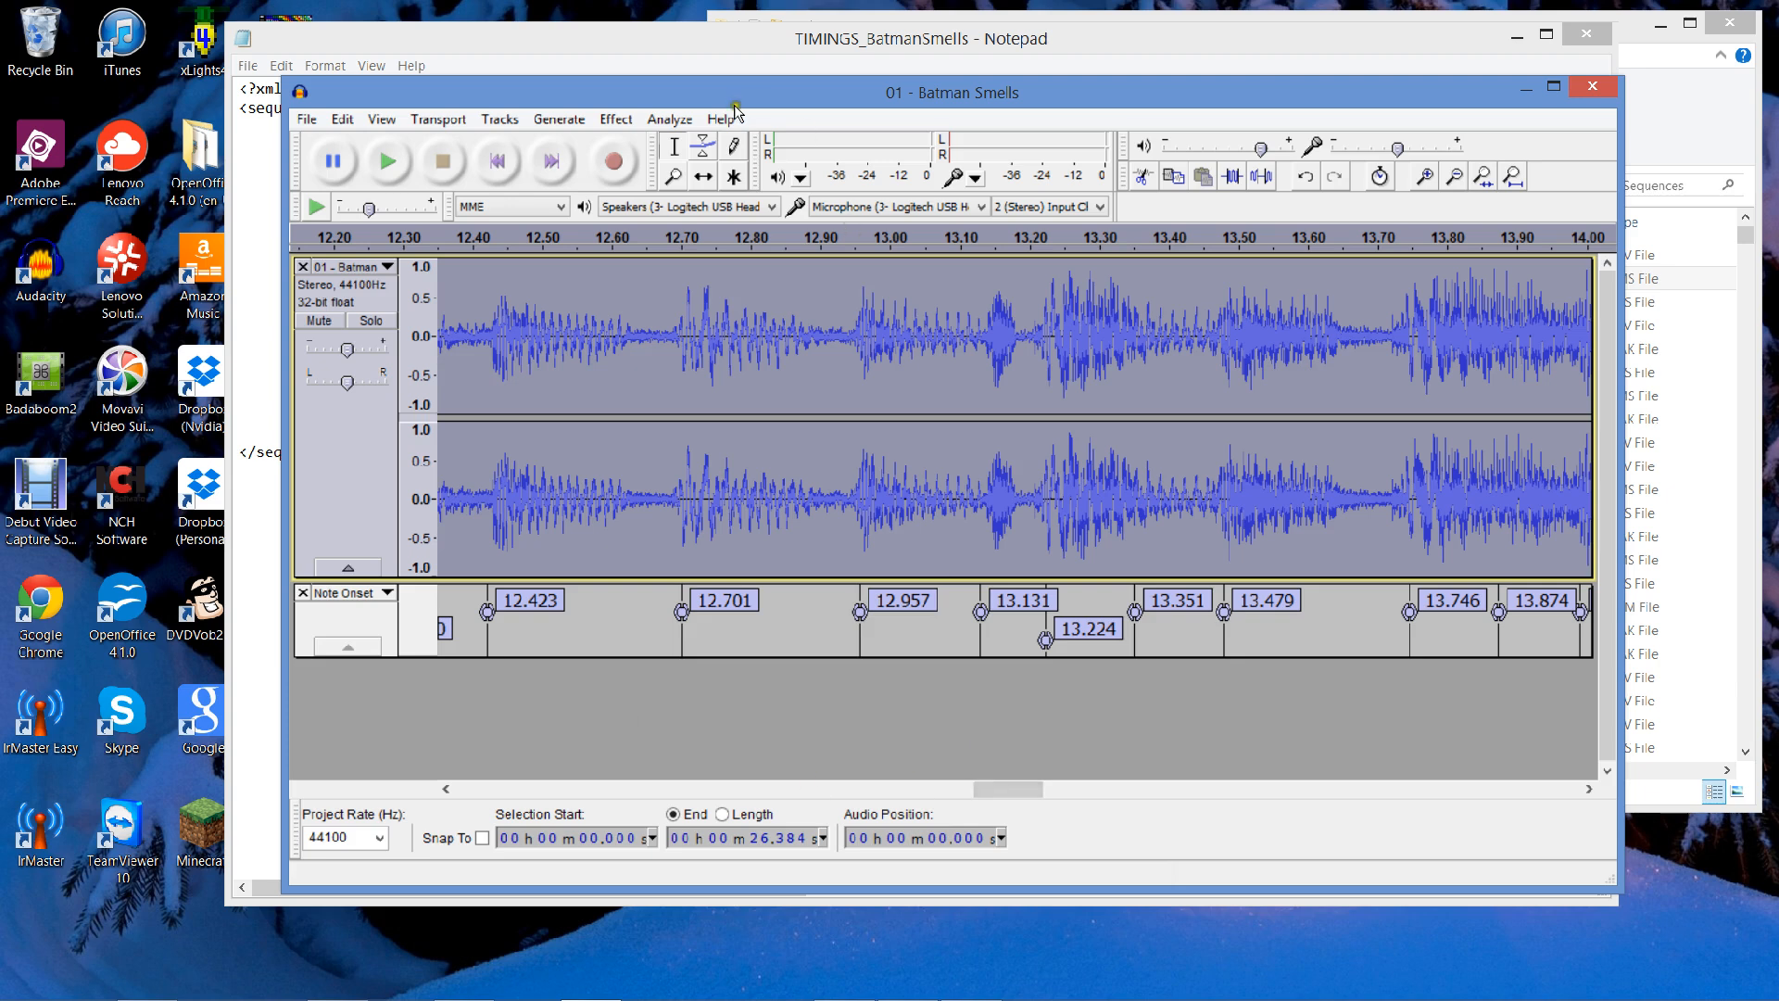
{"action": "left_click", "coordinate": [387, 163]}
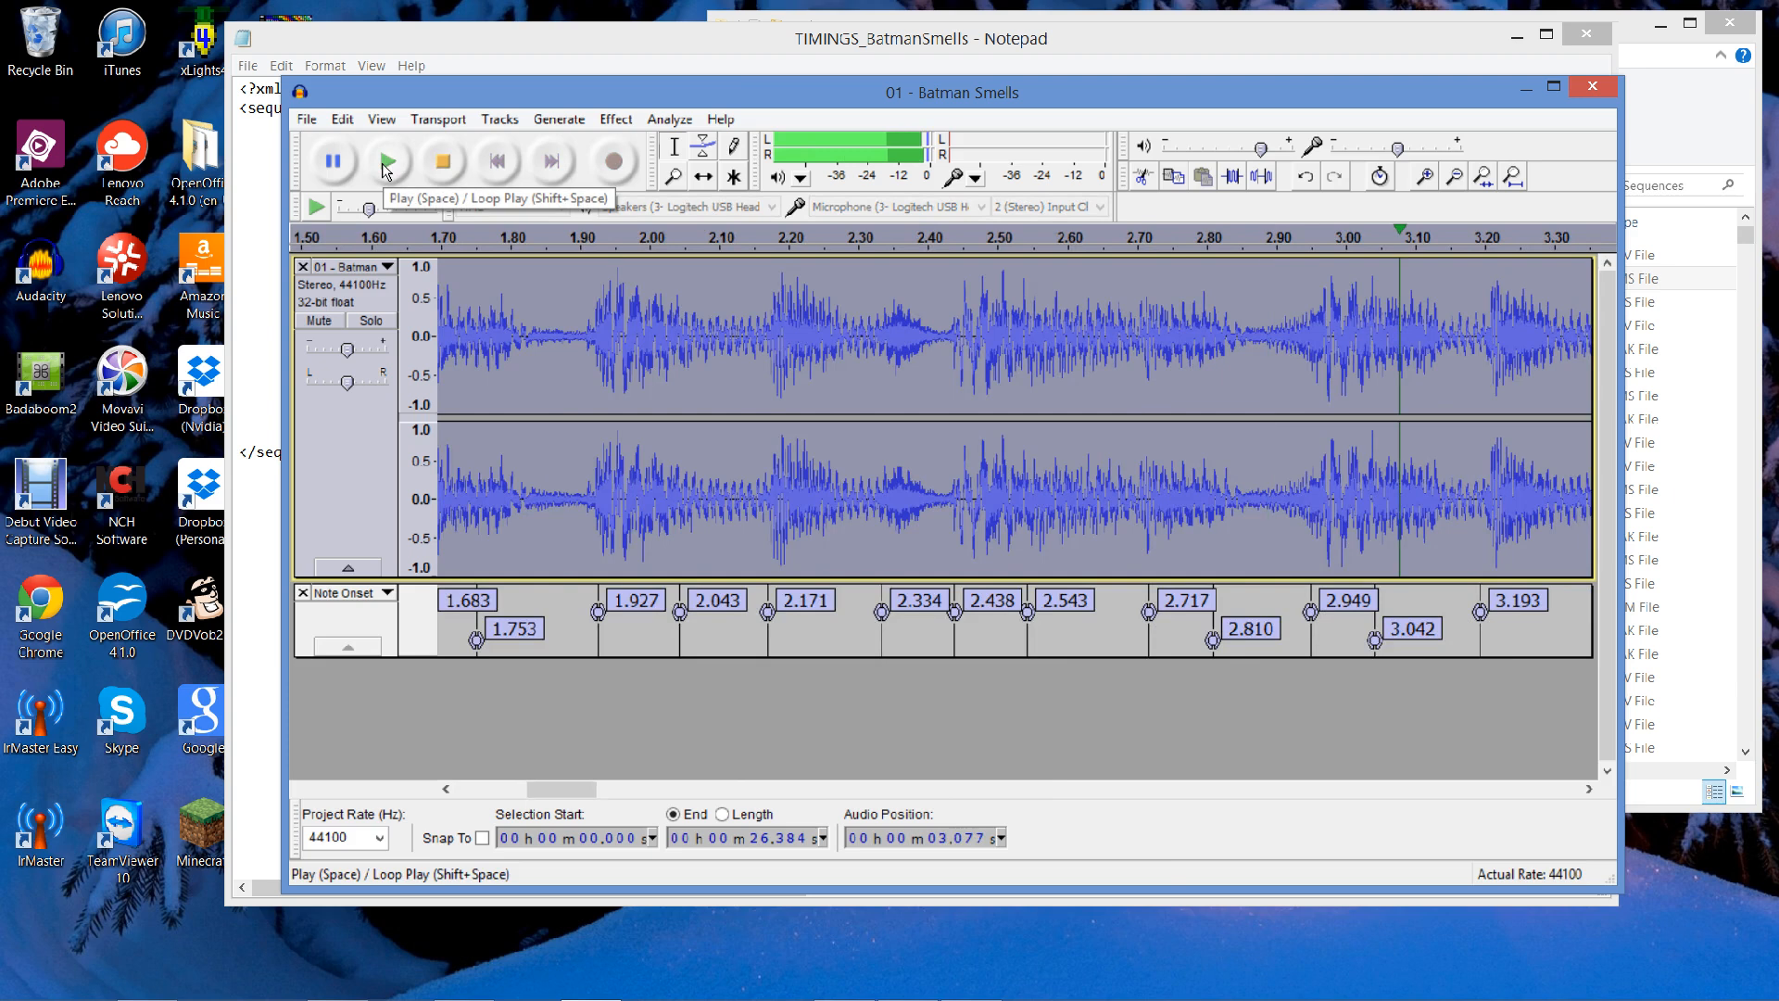
{"action": "left_click", "coordinate": [386, 163]}
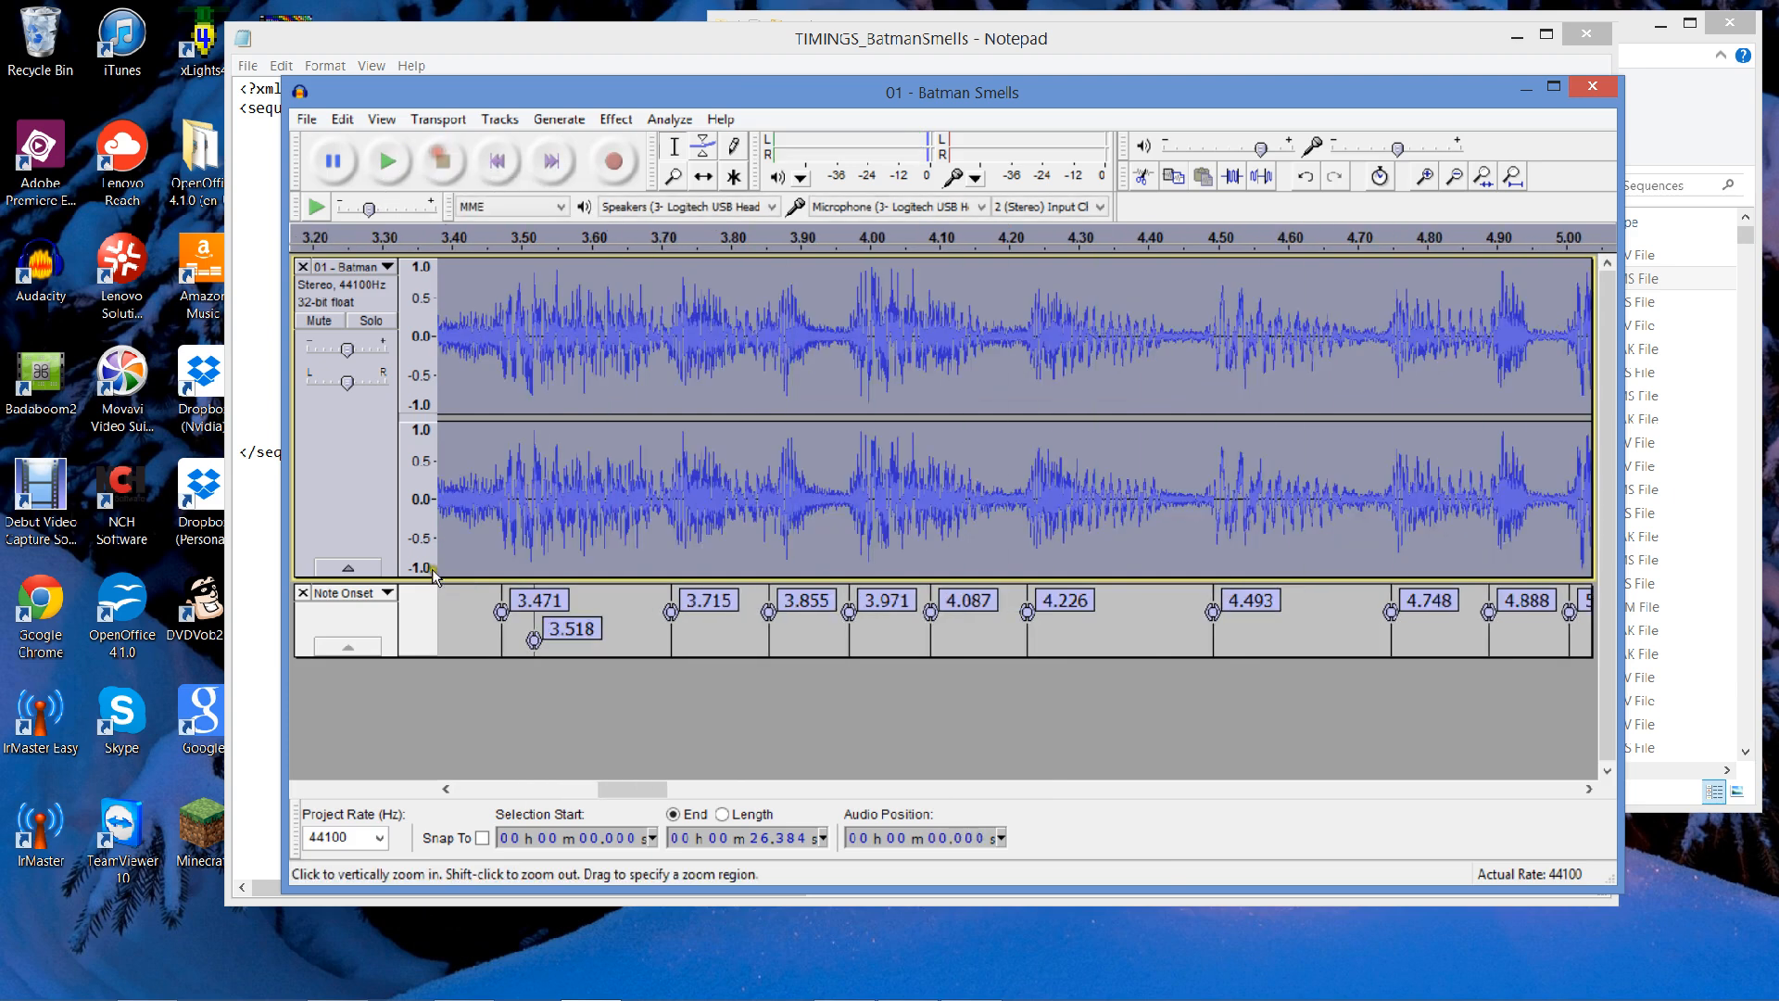
Rename the Note Onset label track to ONSET.
{"action": "left_click", "coordinate": [385, 594]}
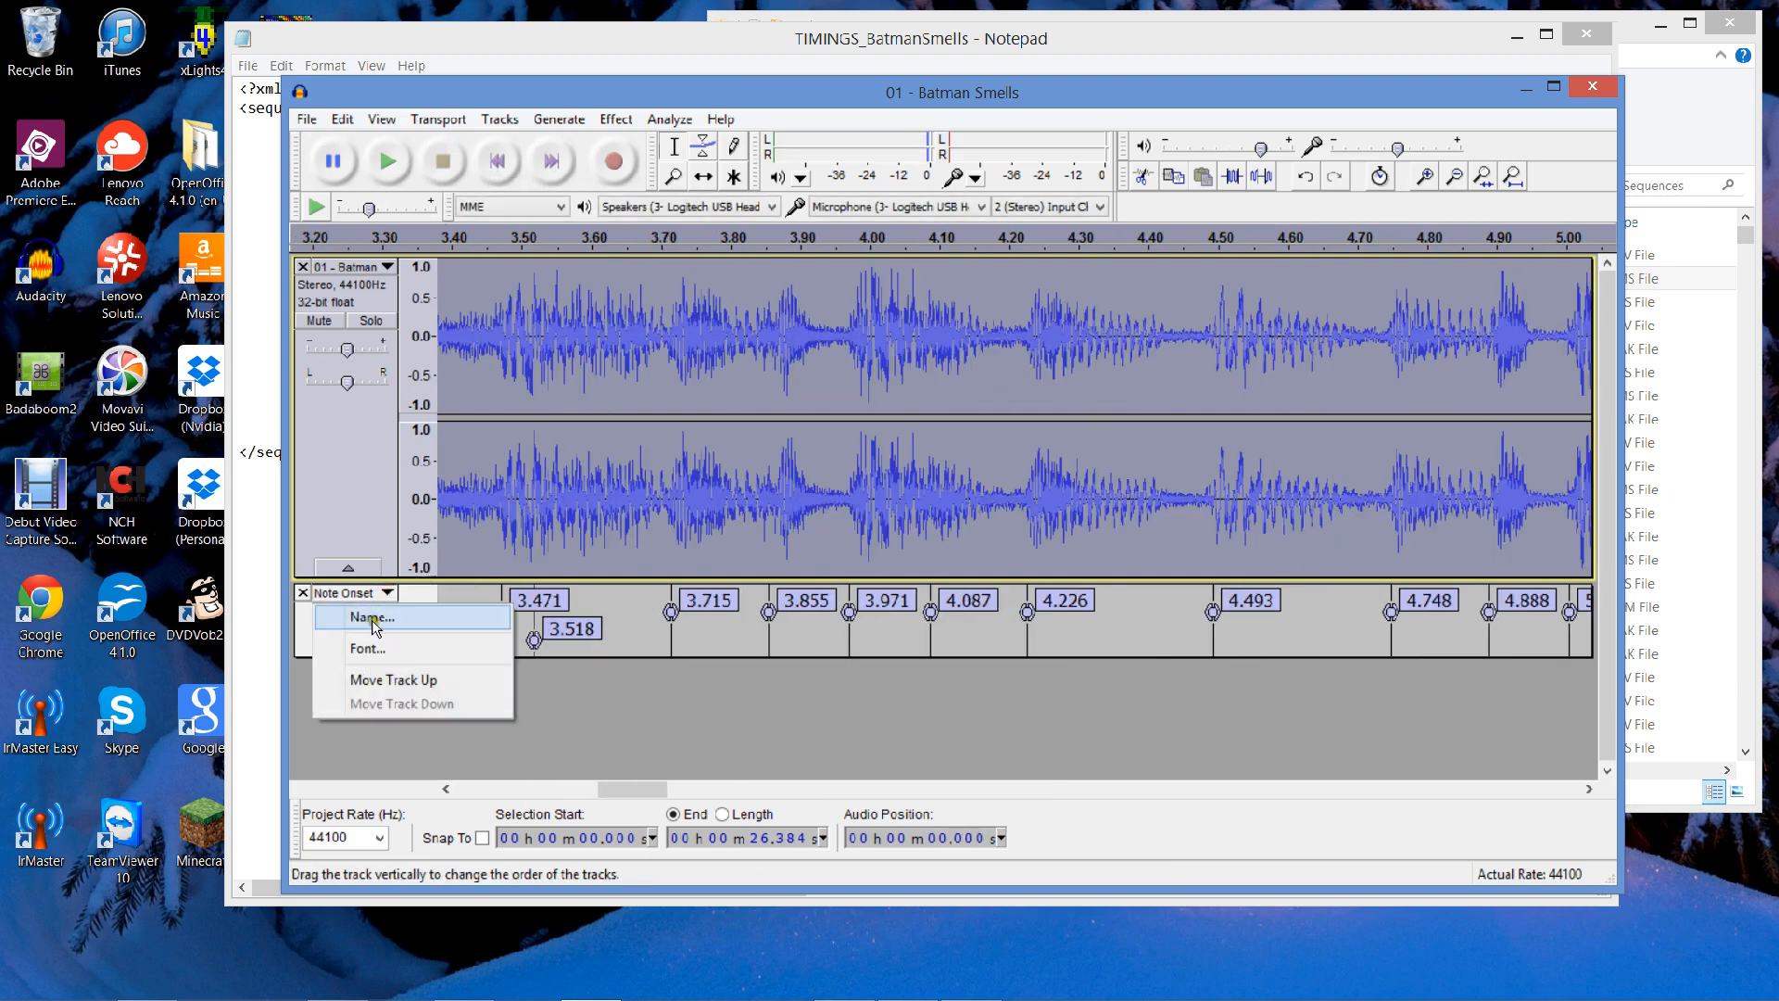
{"action": "left_click", "coordinate": [373, 617]}
{"action": "type", "text": "ONSET"}
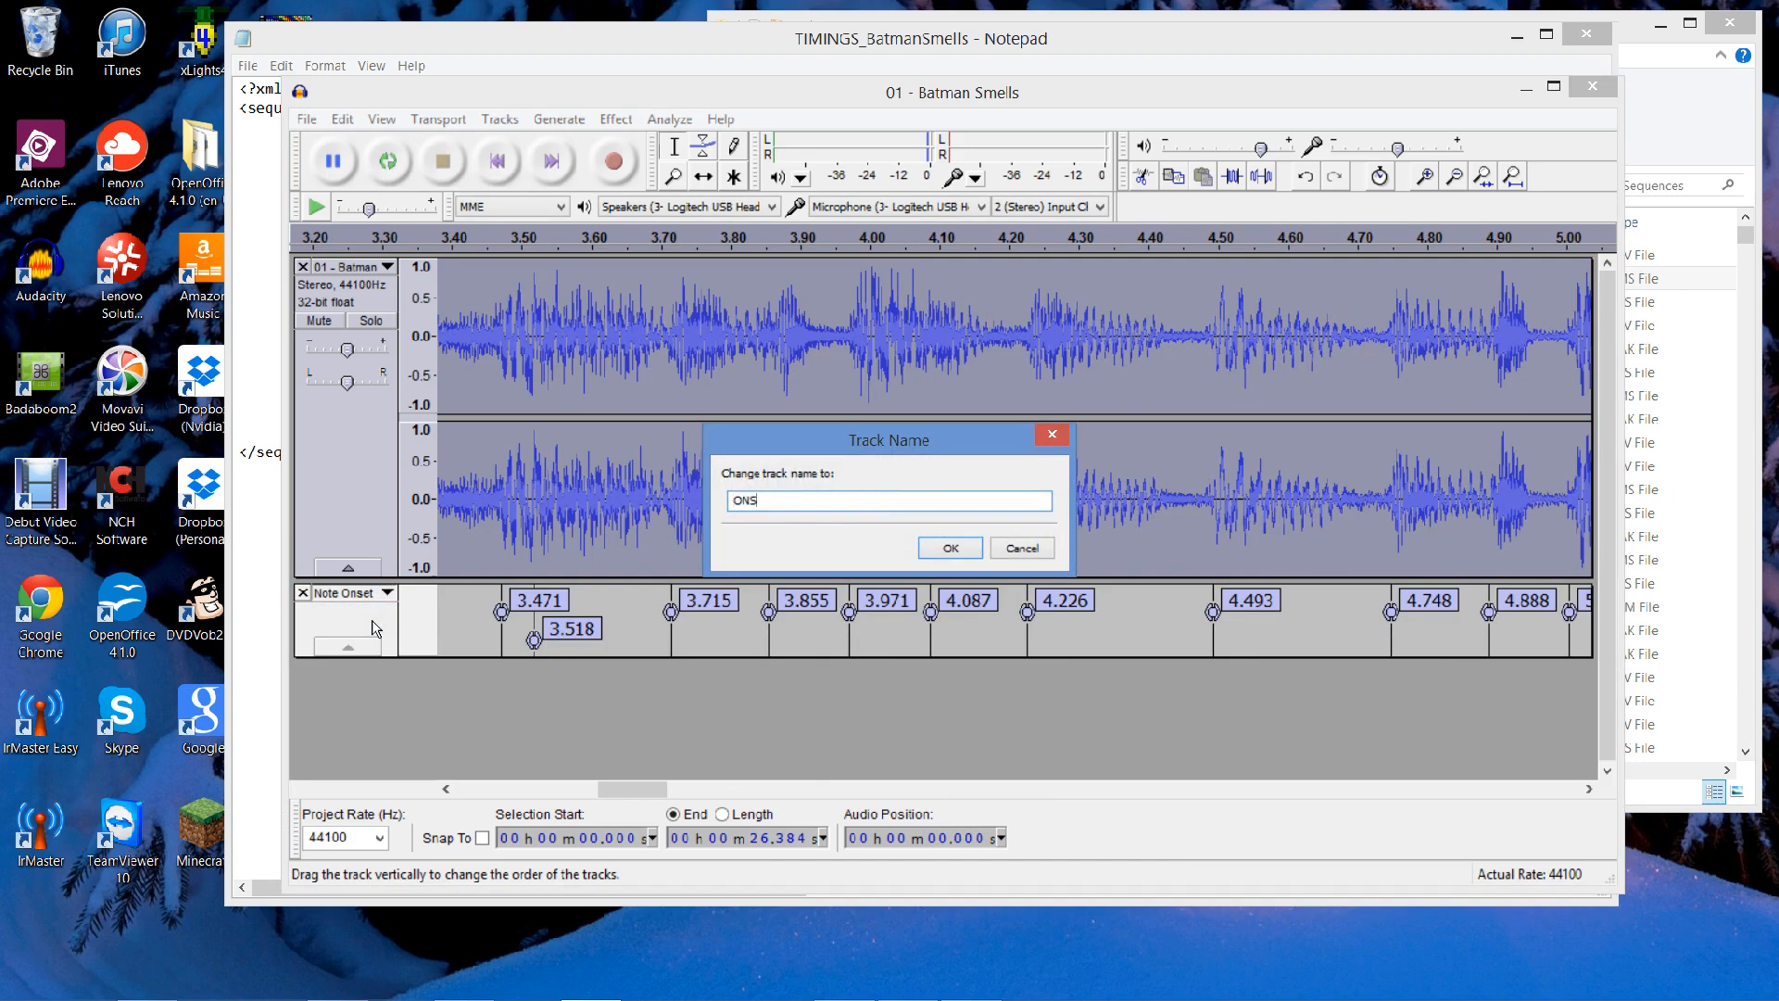
{"action": "left_click", "coordinate": [955, 550]}
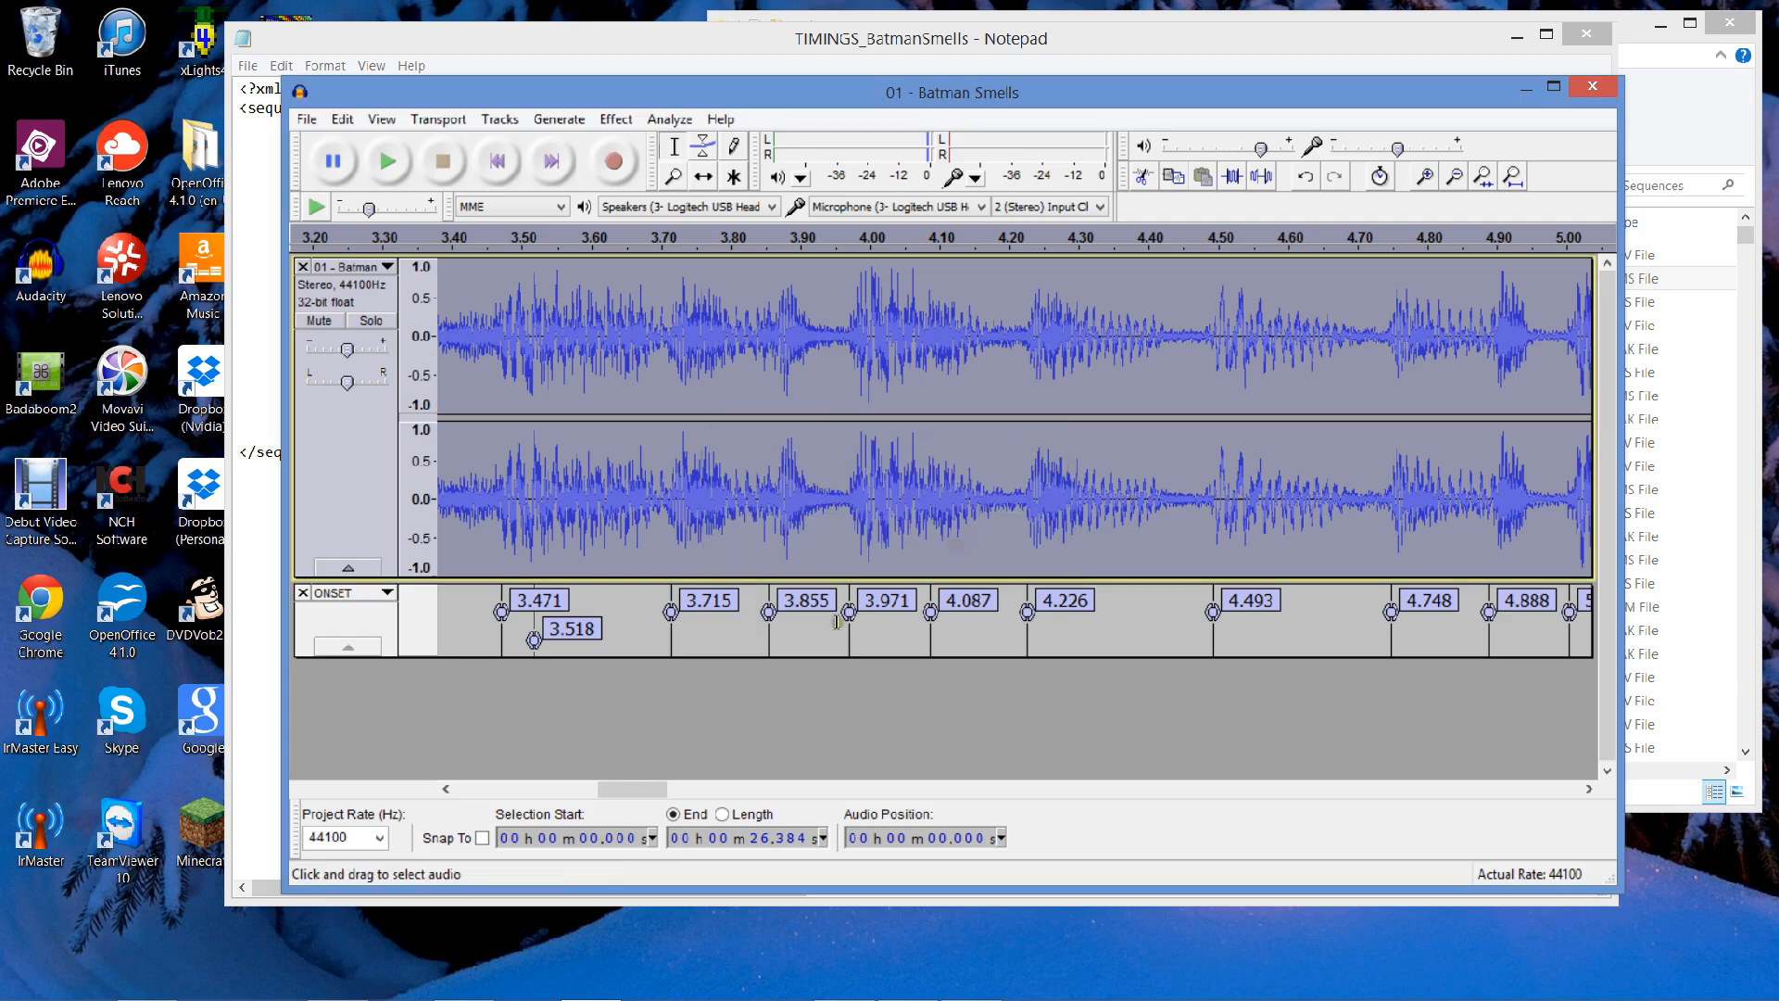
Export the ONSET labels as a text file named ONSET to the Music folder on Data2 (D:), replacing the existing file.
{"action": "left_click", "coordinate": [313, 126]}
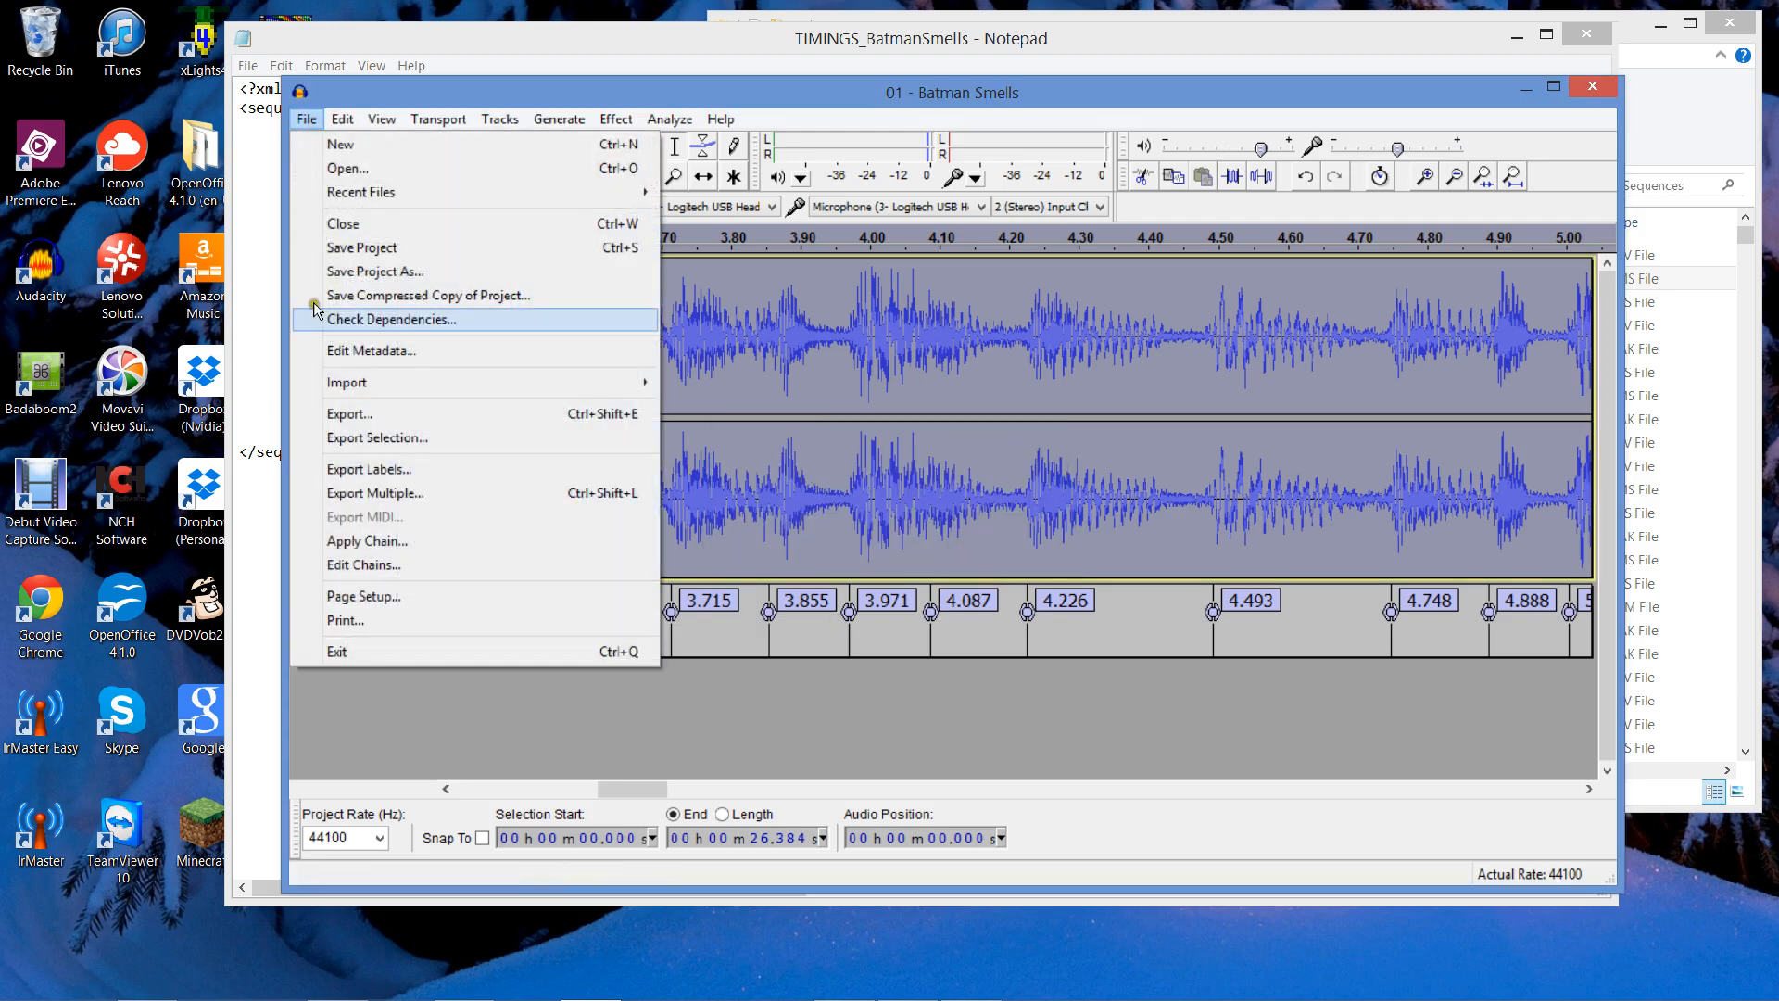
{"action": "left_click", "coordinate": [367, 469]}
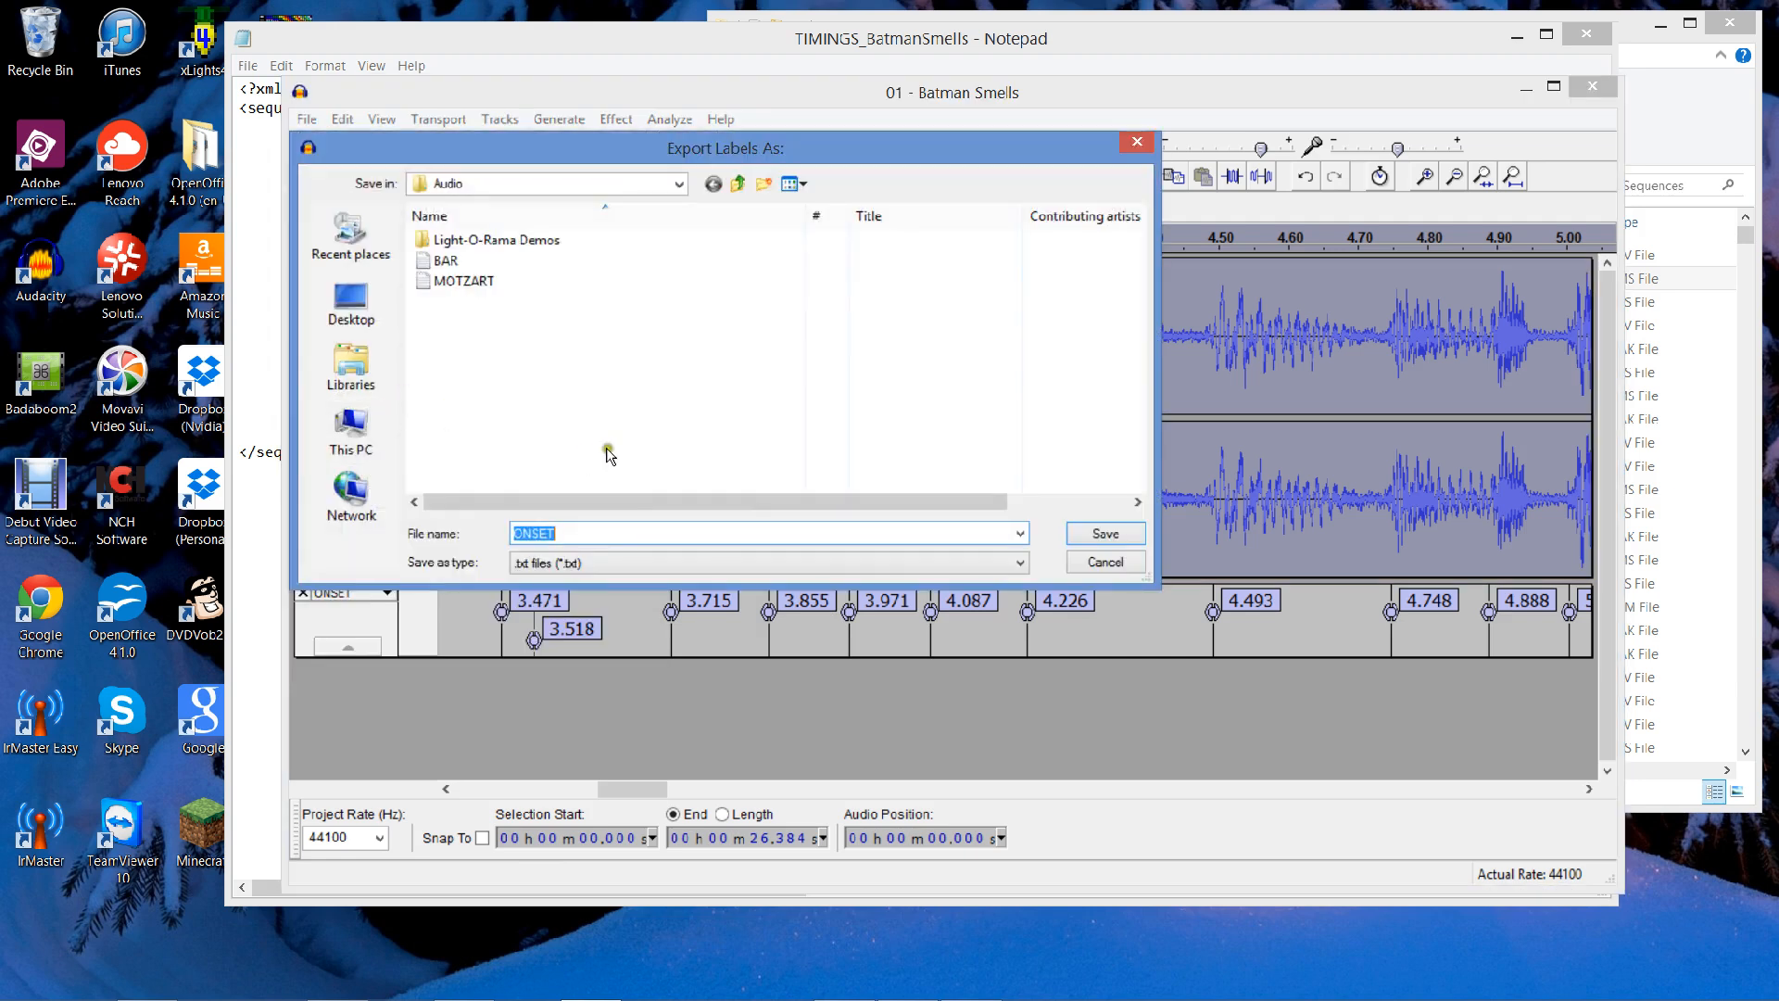
{"action": "left_click", "coordinate": [351, 366]}
{"action": "left_click", "coordinate": [351, 431]}
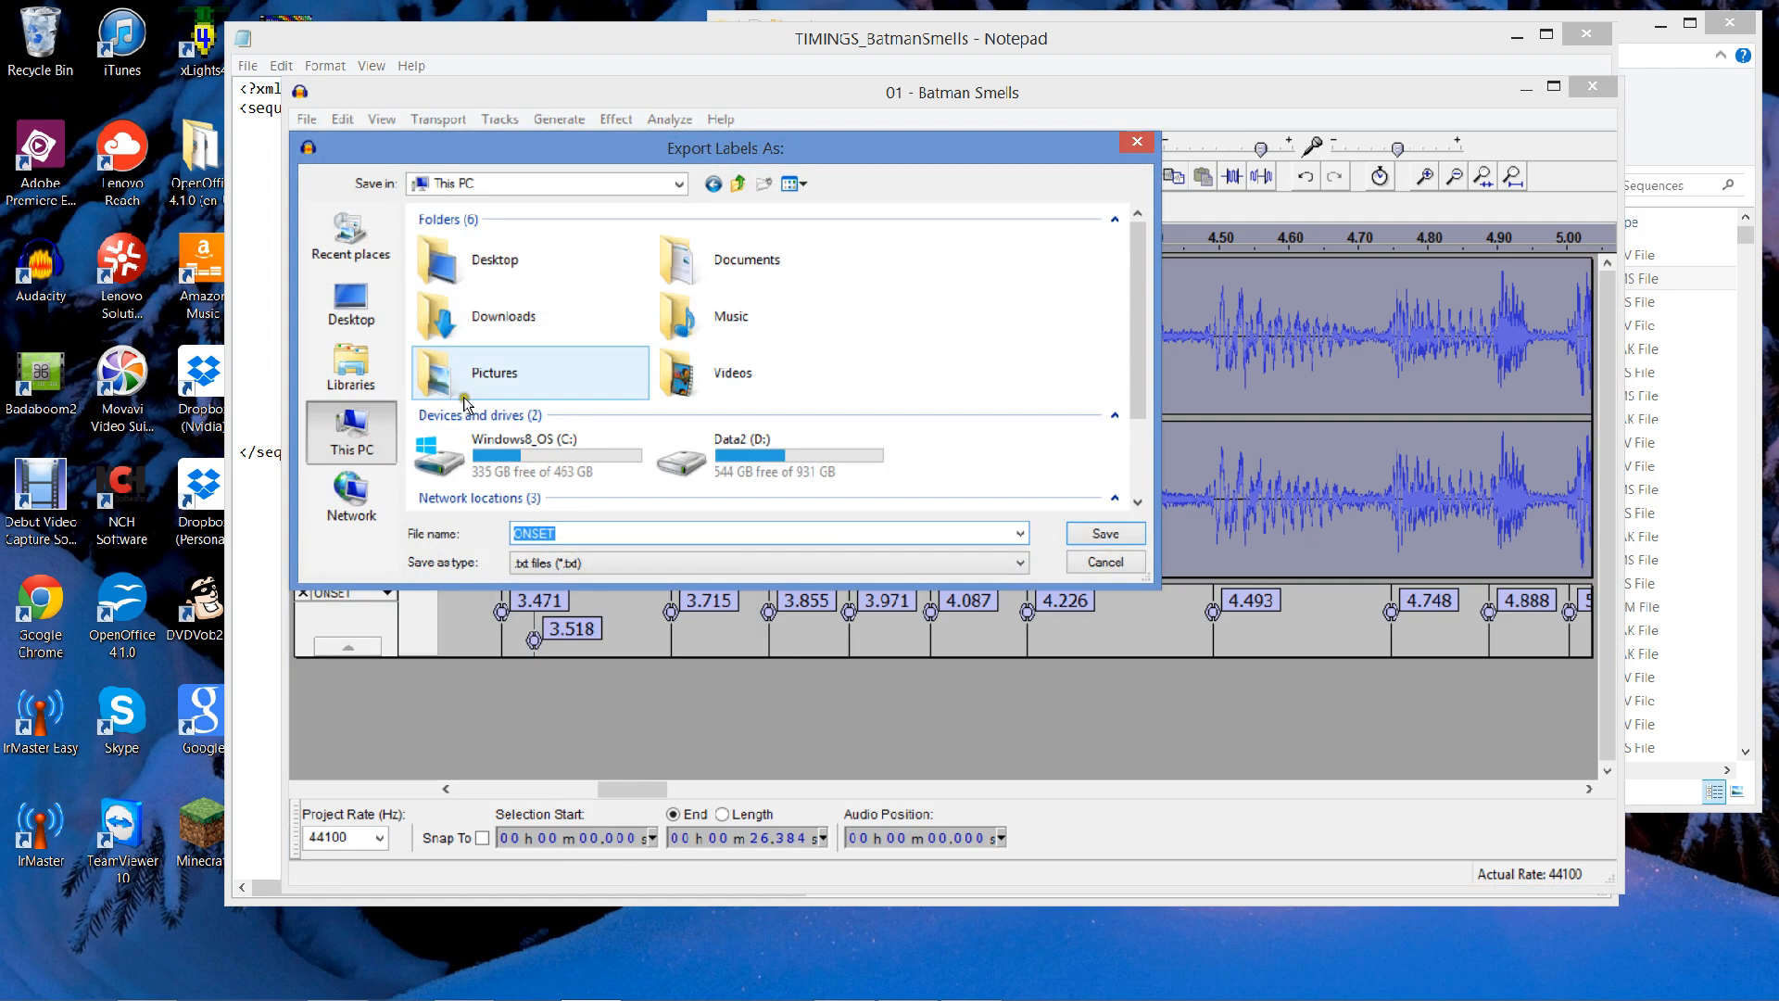
{"action": "left_click", "coordinate": [762, 475]}
{"action": "double_click", "coordinate": [762, 475]}
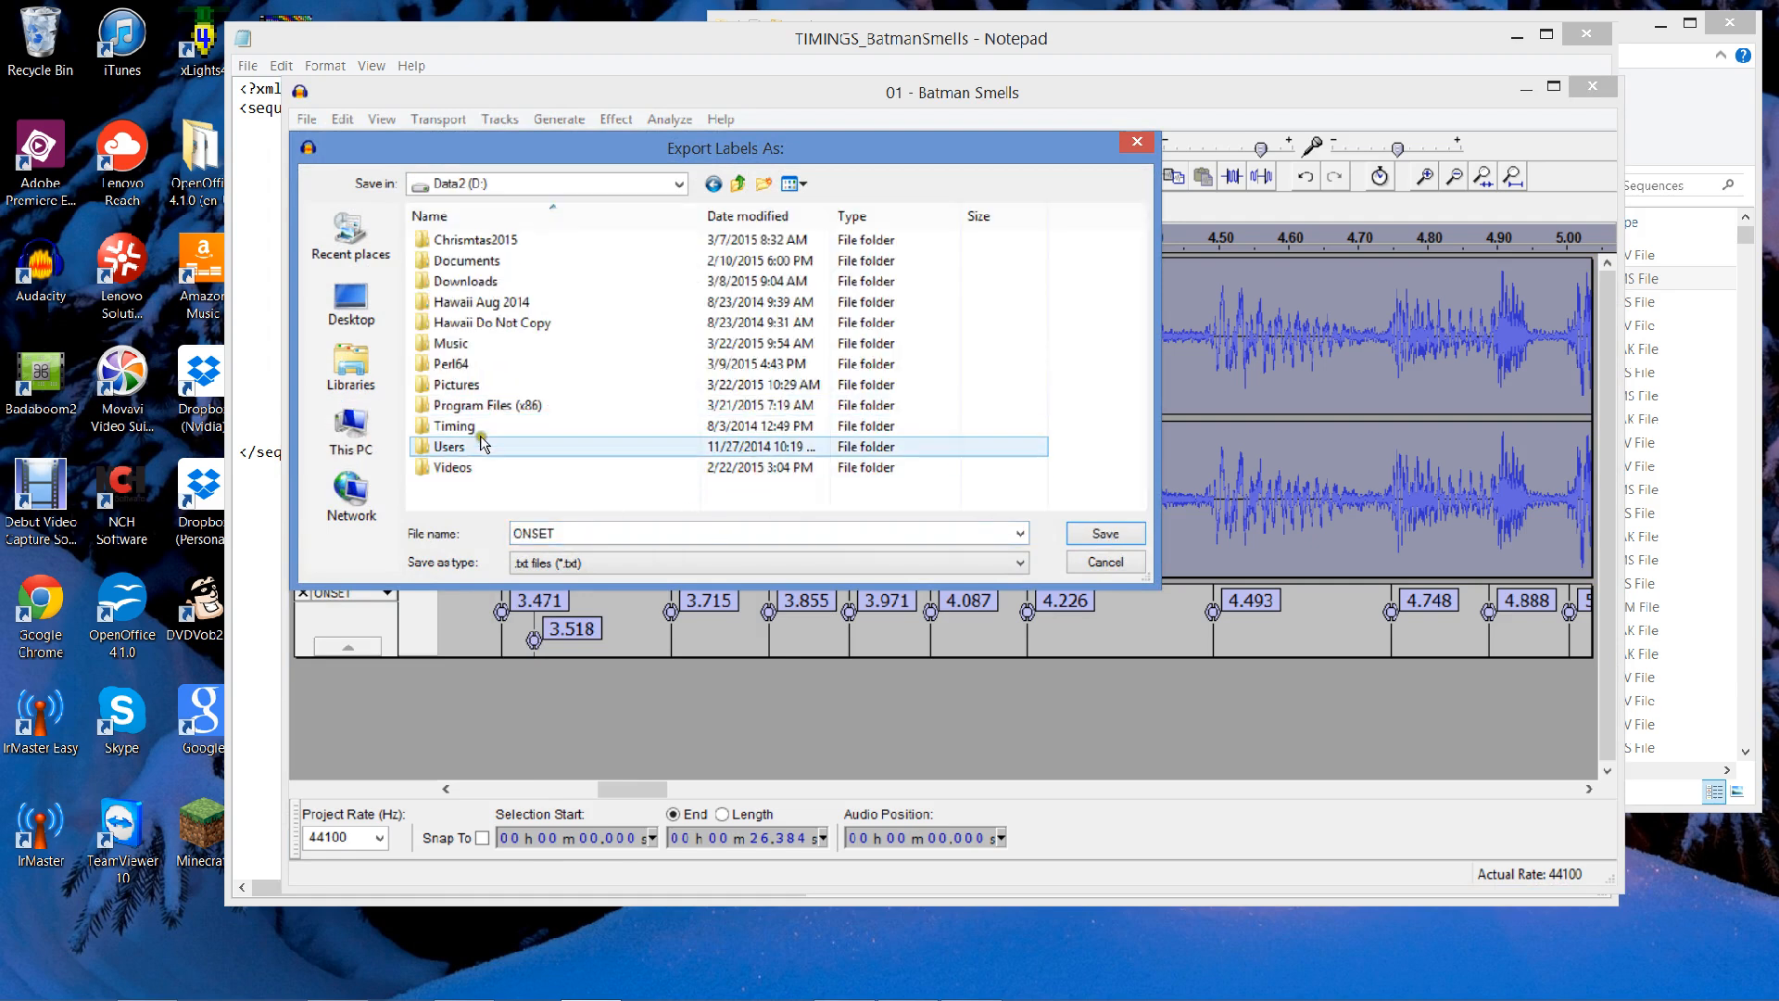
{"action": "double_click", "coordinate": [458, 343]}
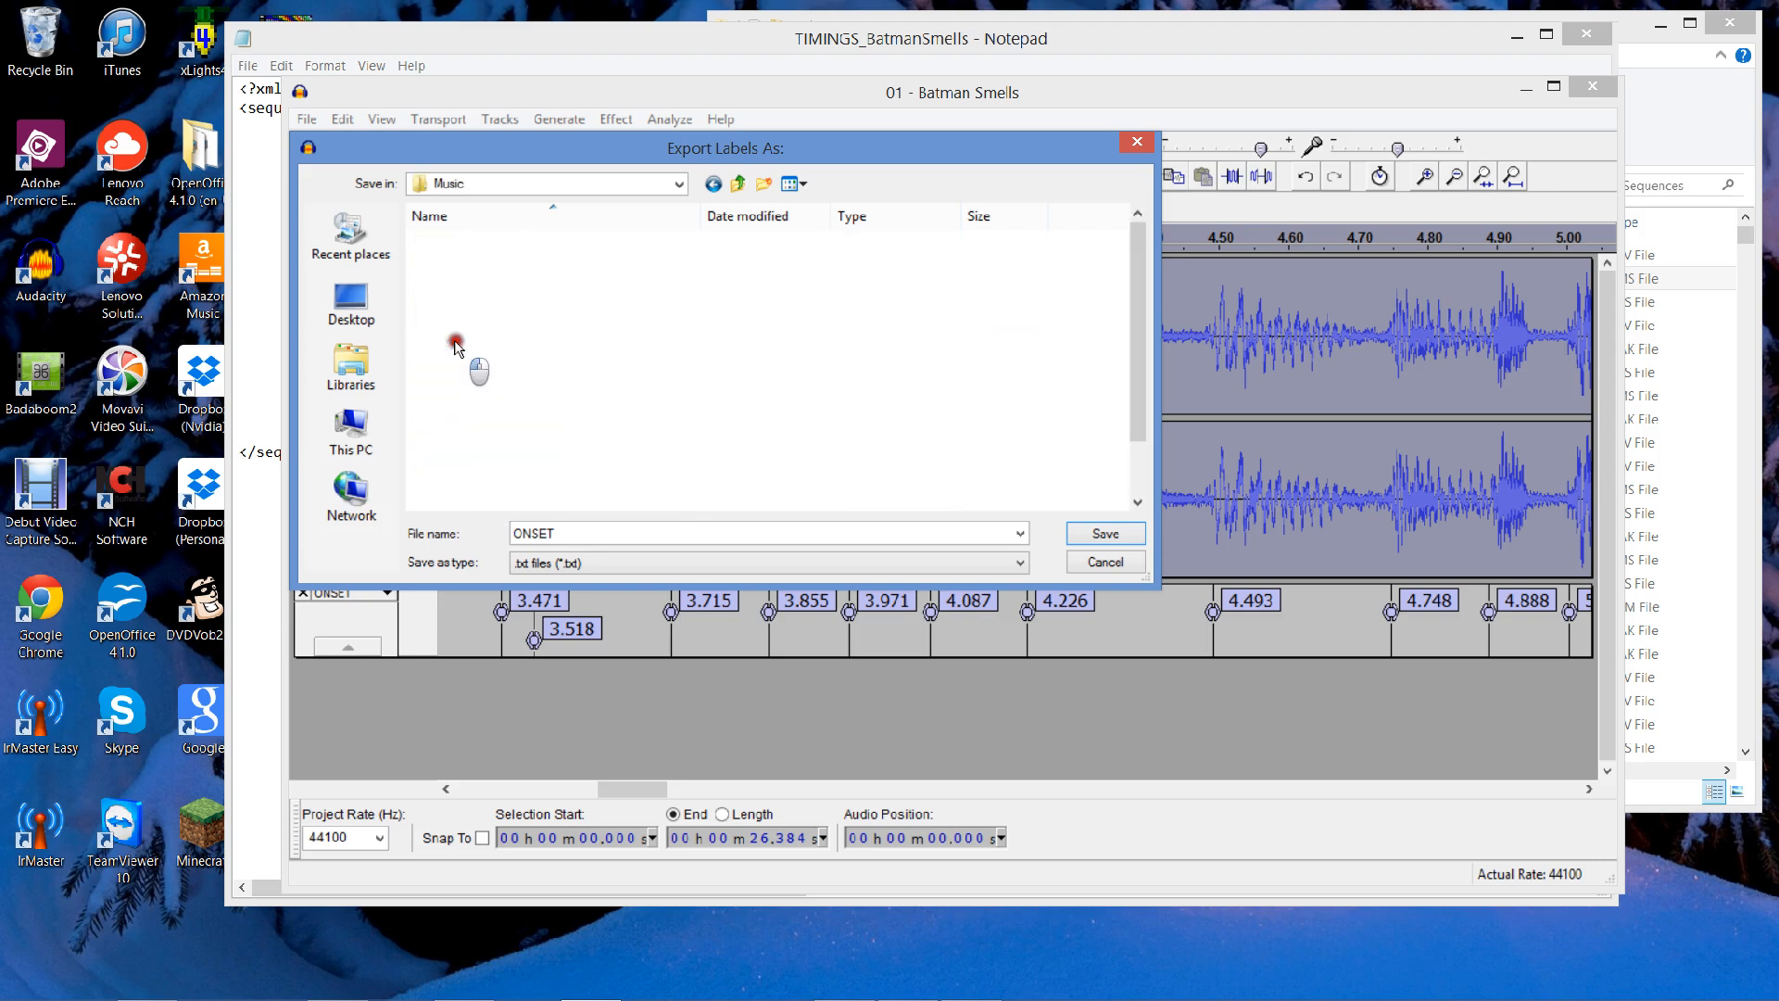
{"action": "left_click", "coordinate": [1104, 534]}
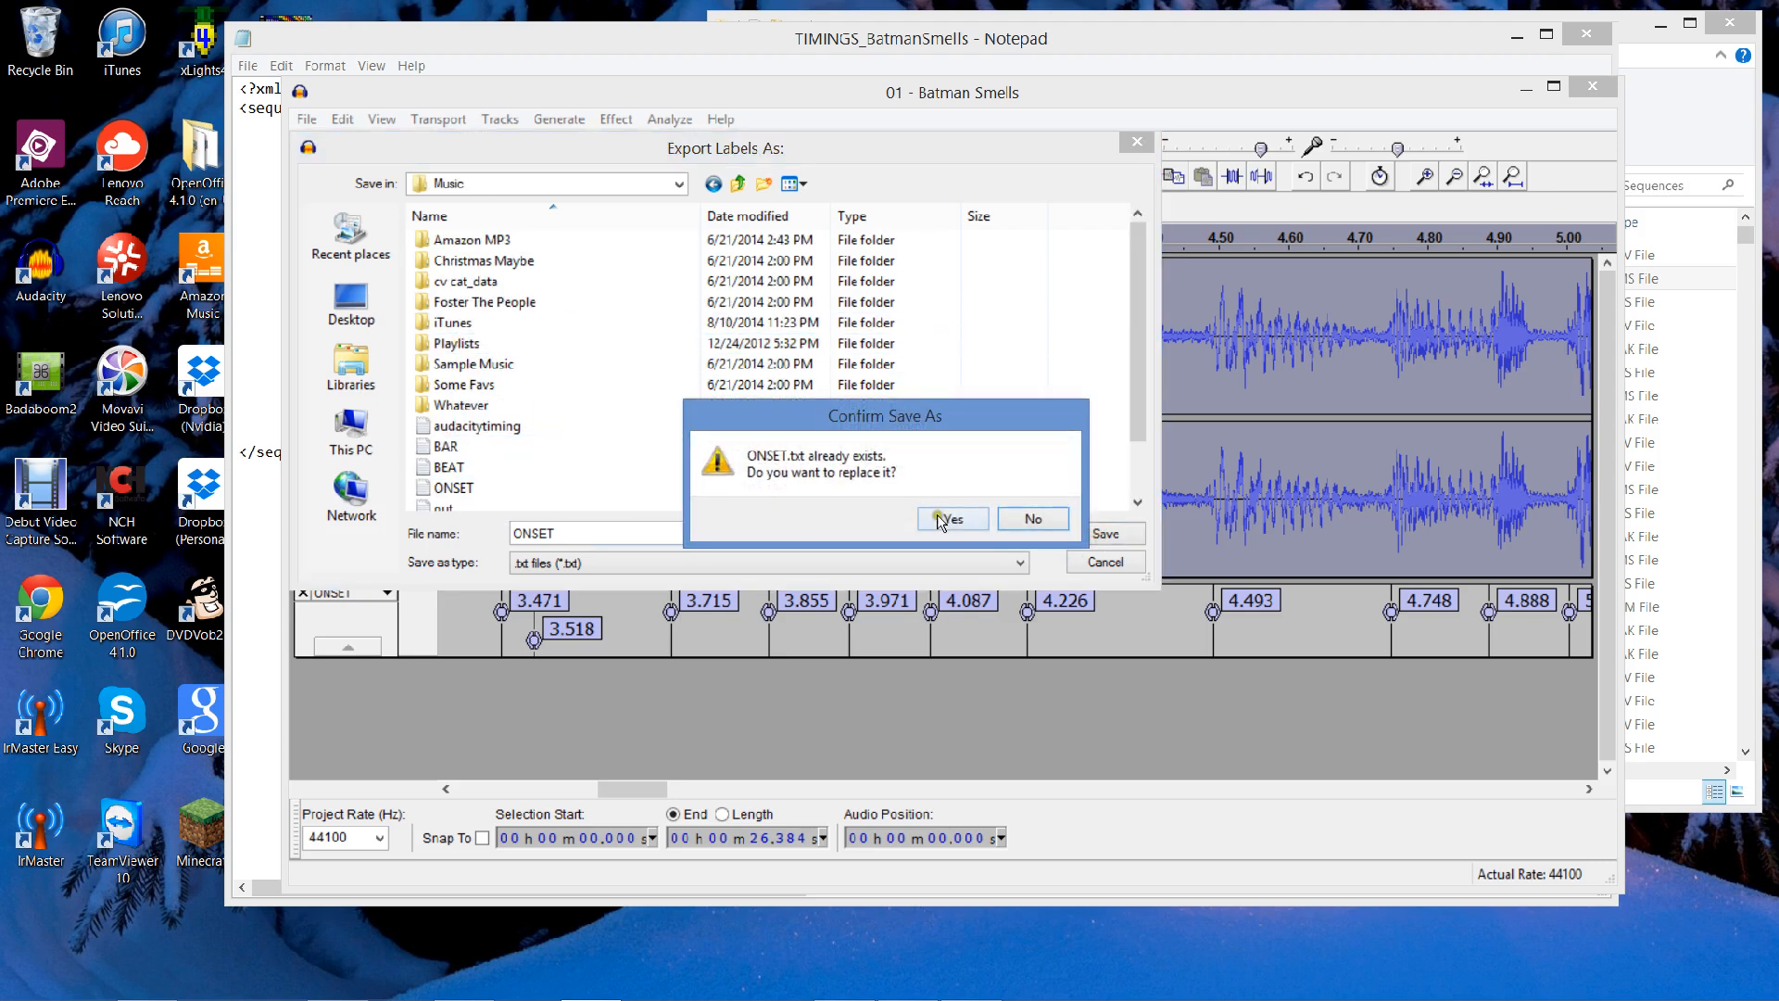
{"action": "left_click", "coordinate": [945, 516]}
Switch to Command Prompt, change to the D:\Music directory and list its contents.
{"action": "mouse_move", "coordinate": [366, 999]}
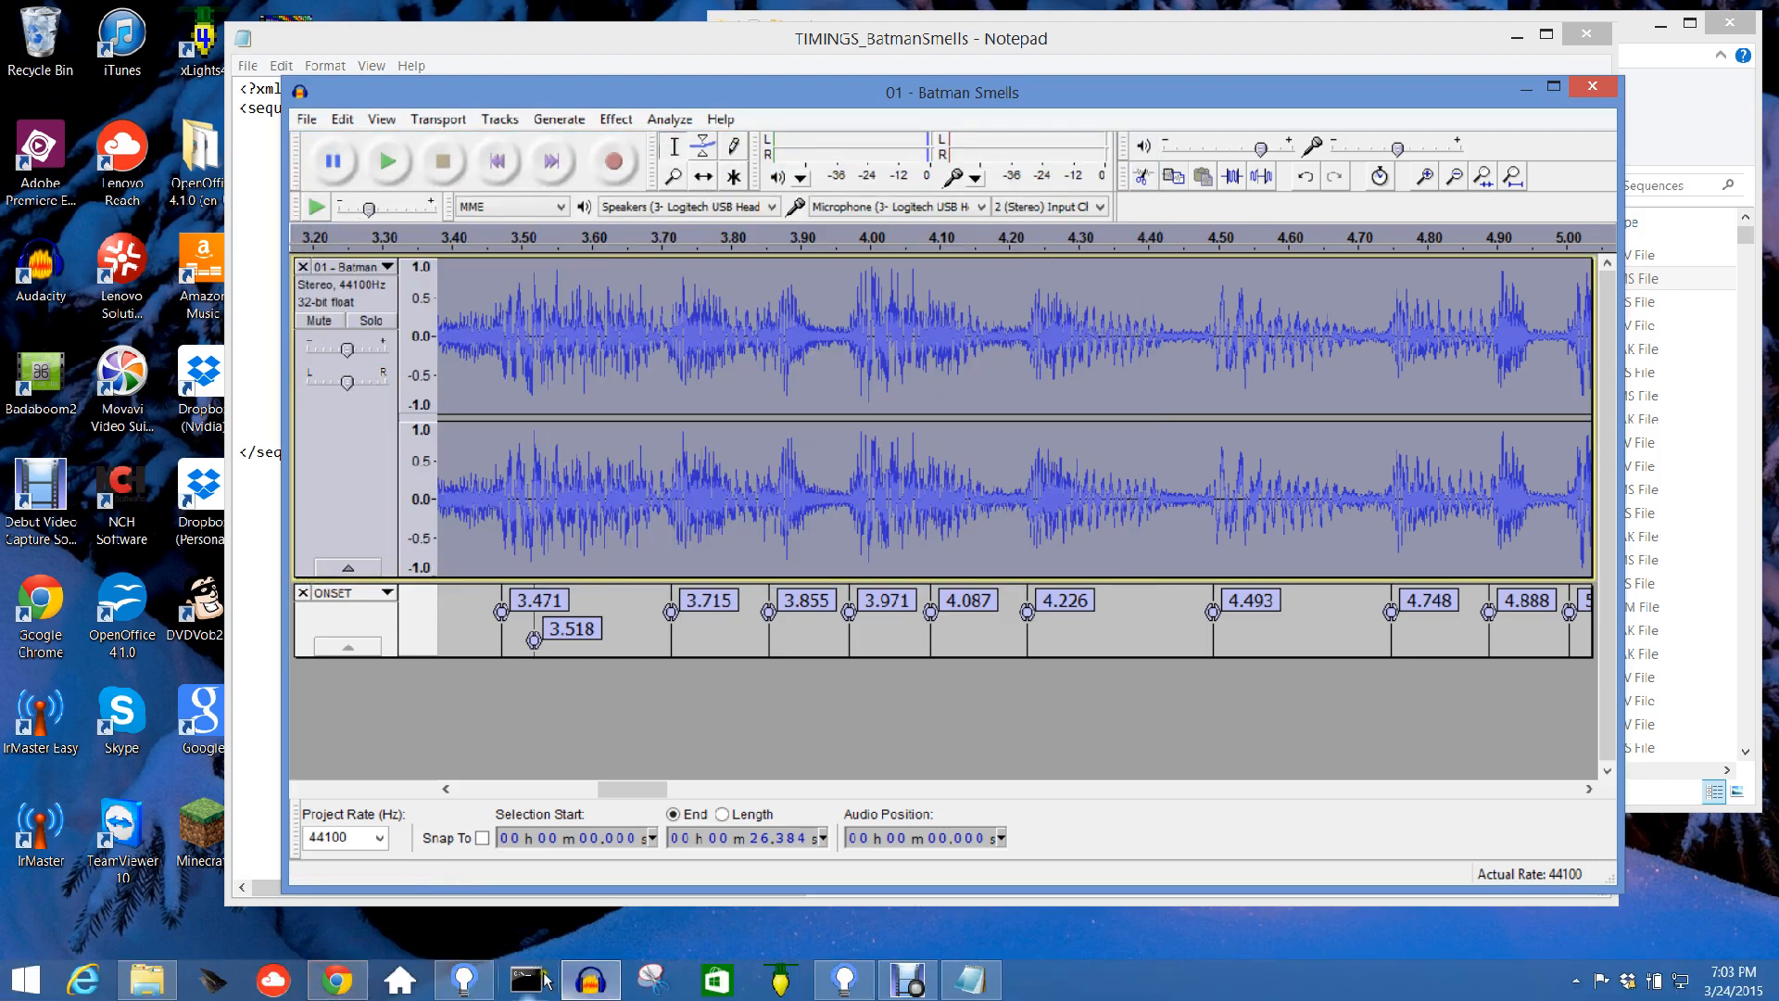
{"action": "left_click", "coordinate": [528, 990]}
{"action": "left_click", "coordinate": [618, 687]}
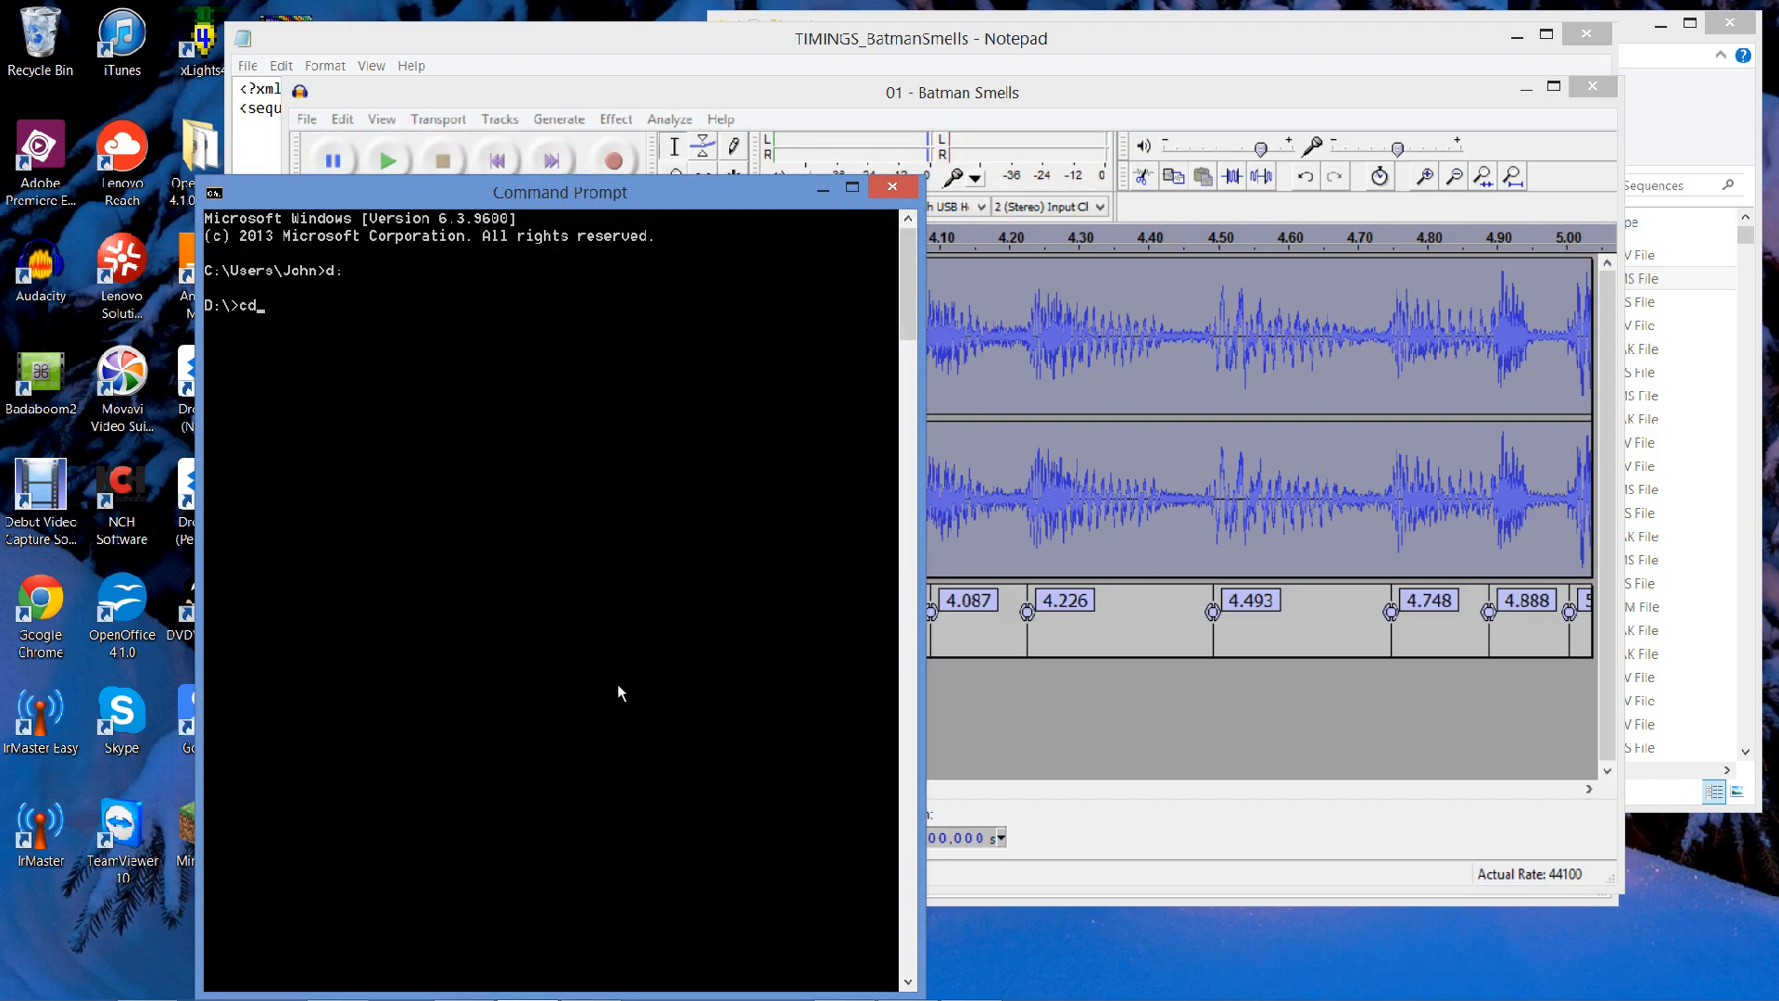
{"action": "type", "text": "Users"}
{"action": "key", "text": "Return"}
{"action": "type", "text": "dir"}
{"action": "key", "text": "Return"}
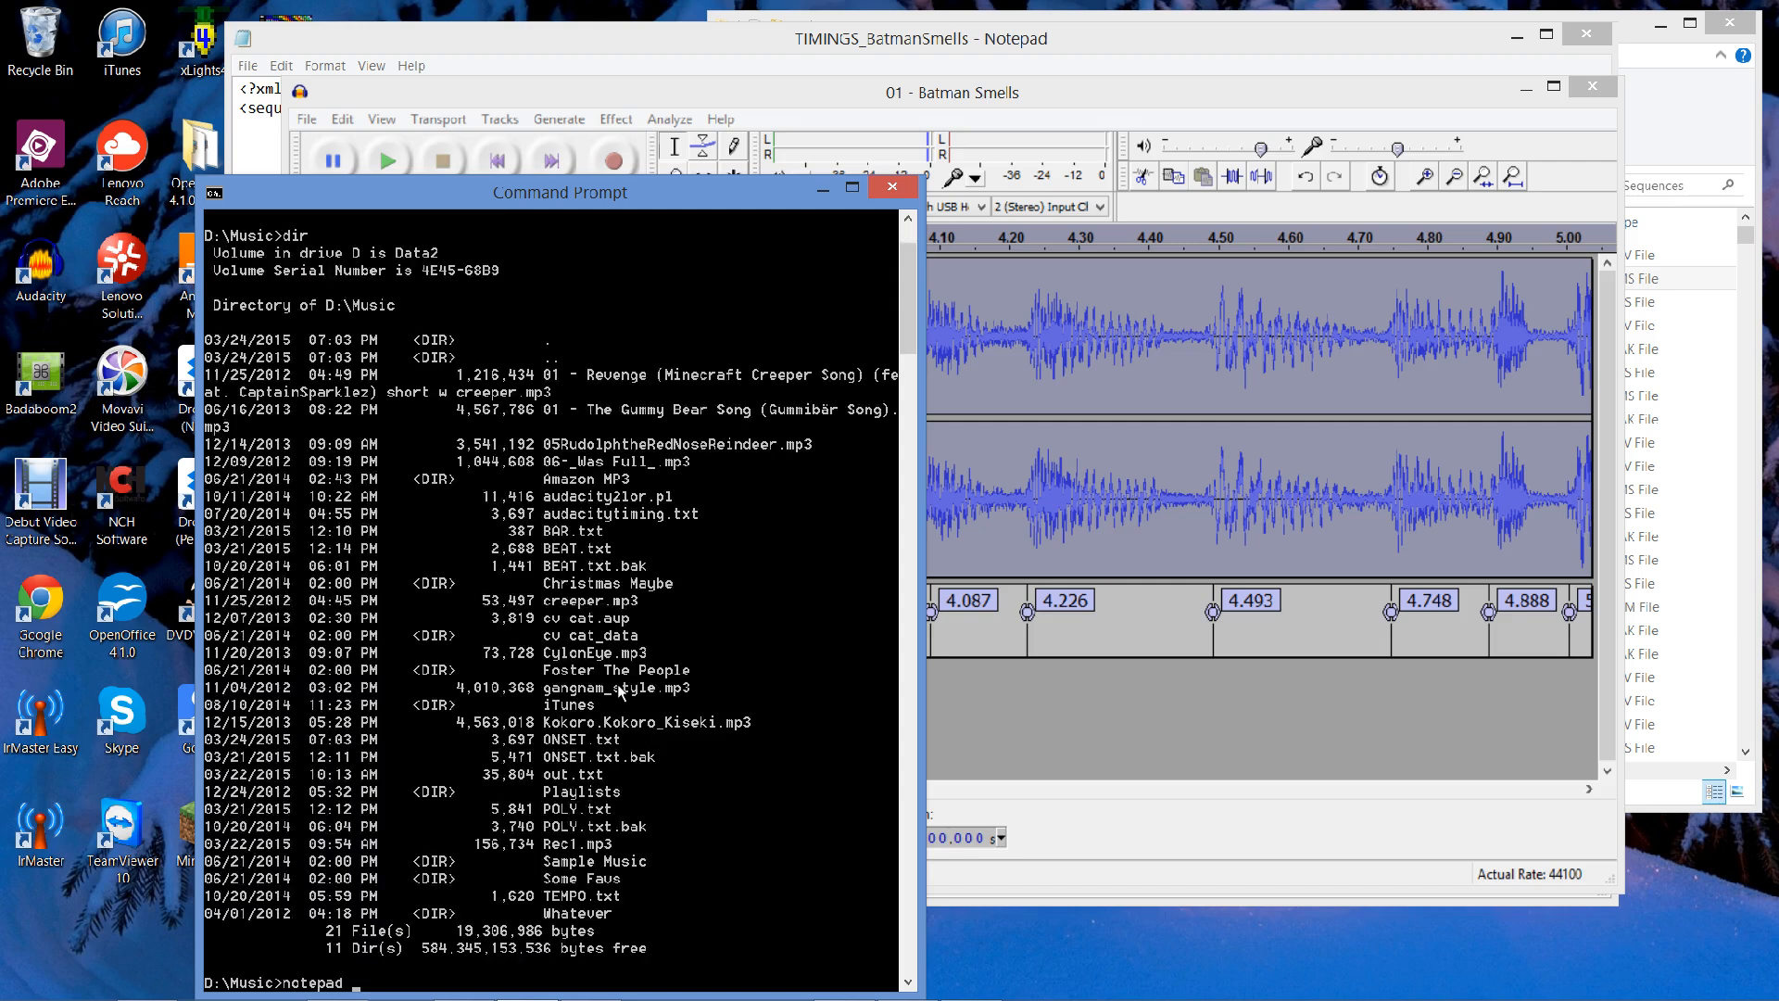
Open ONSET.txt in Notepad from the command line to view the exported label times.
{"action": "type", "text": "O"}
{"action": "key", "text": "Tab"}
{"action": "key", "text": "Return"}
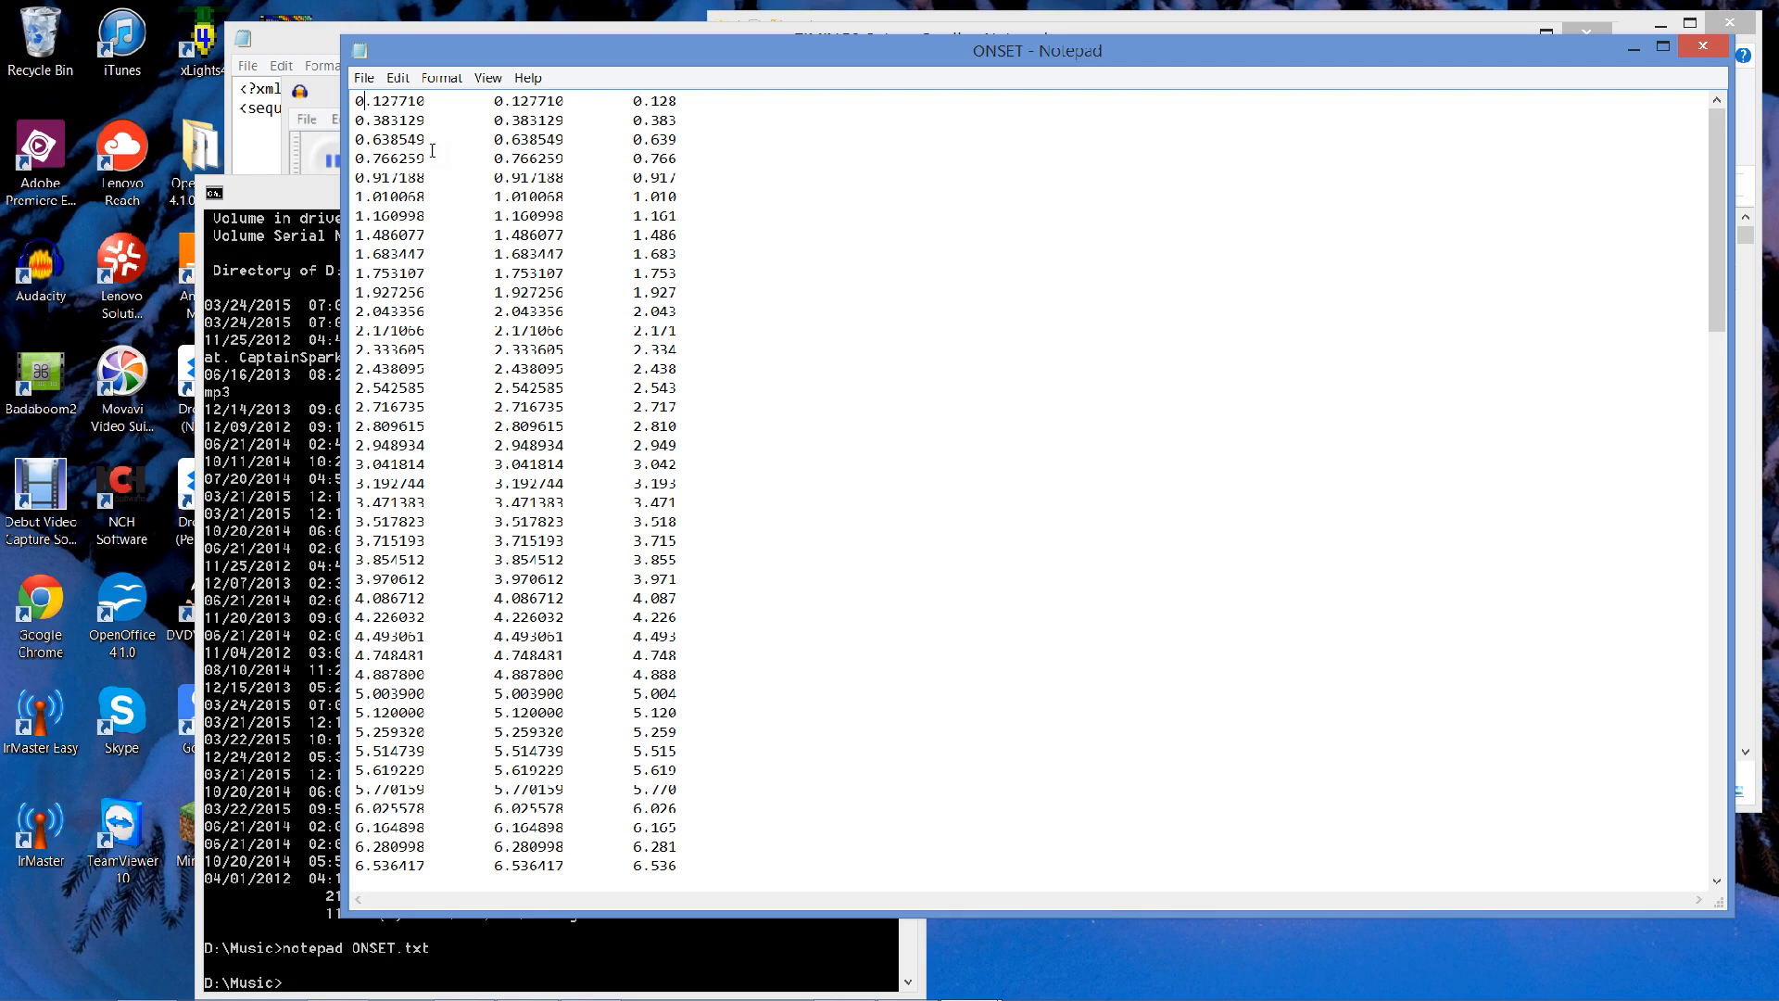
Launch Excel 2013 and decline making it the default spreadsheet program.
{"action": "mouse_move", "coordinate": [222, 999]}
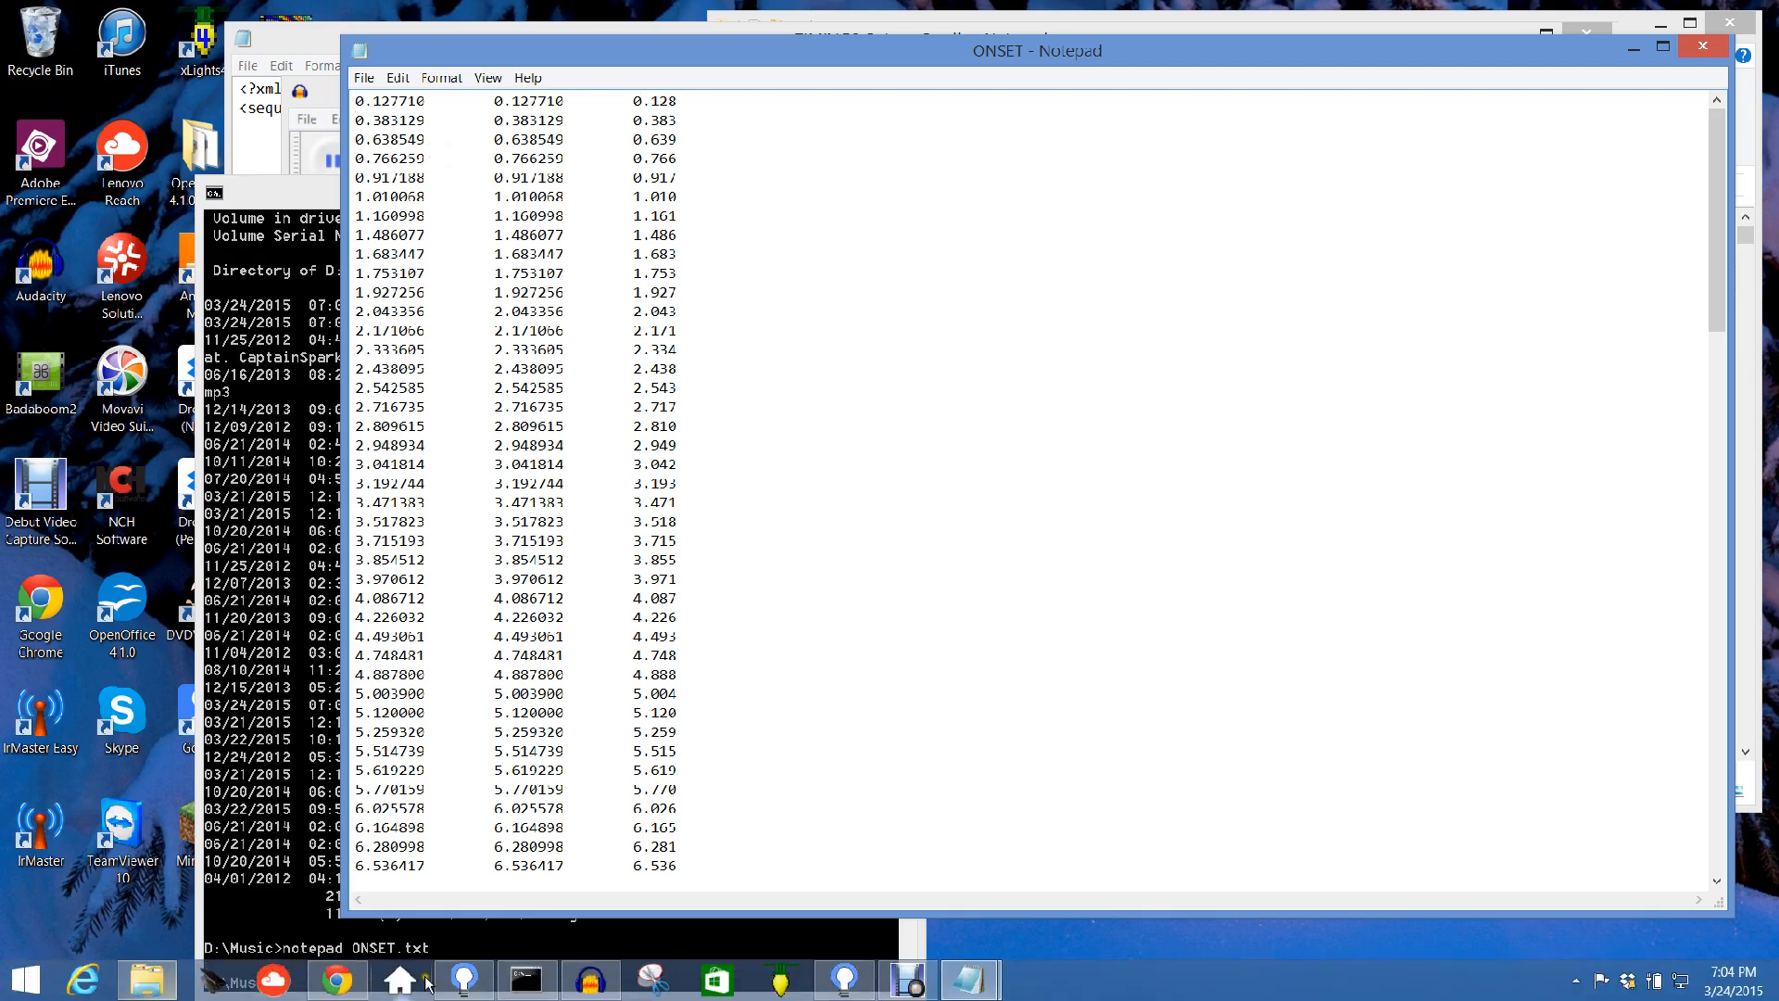
{"action": "key", "text": "super"}
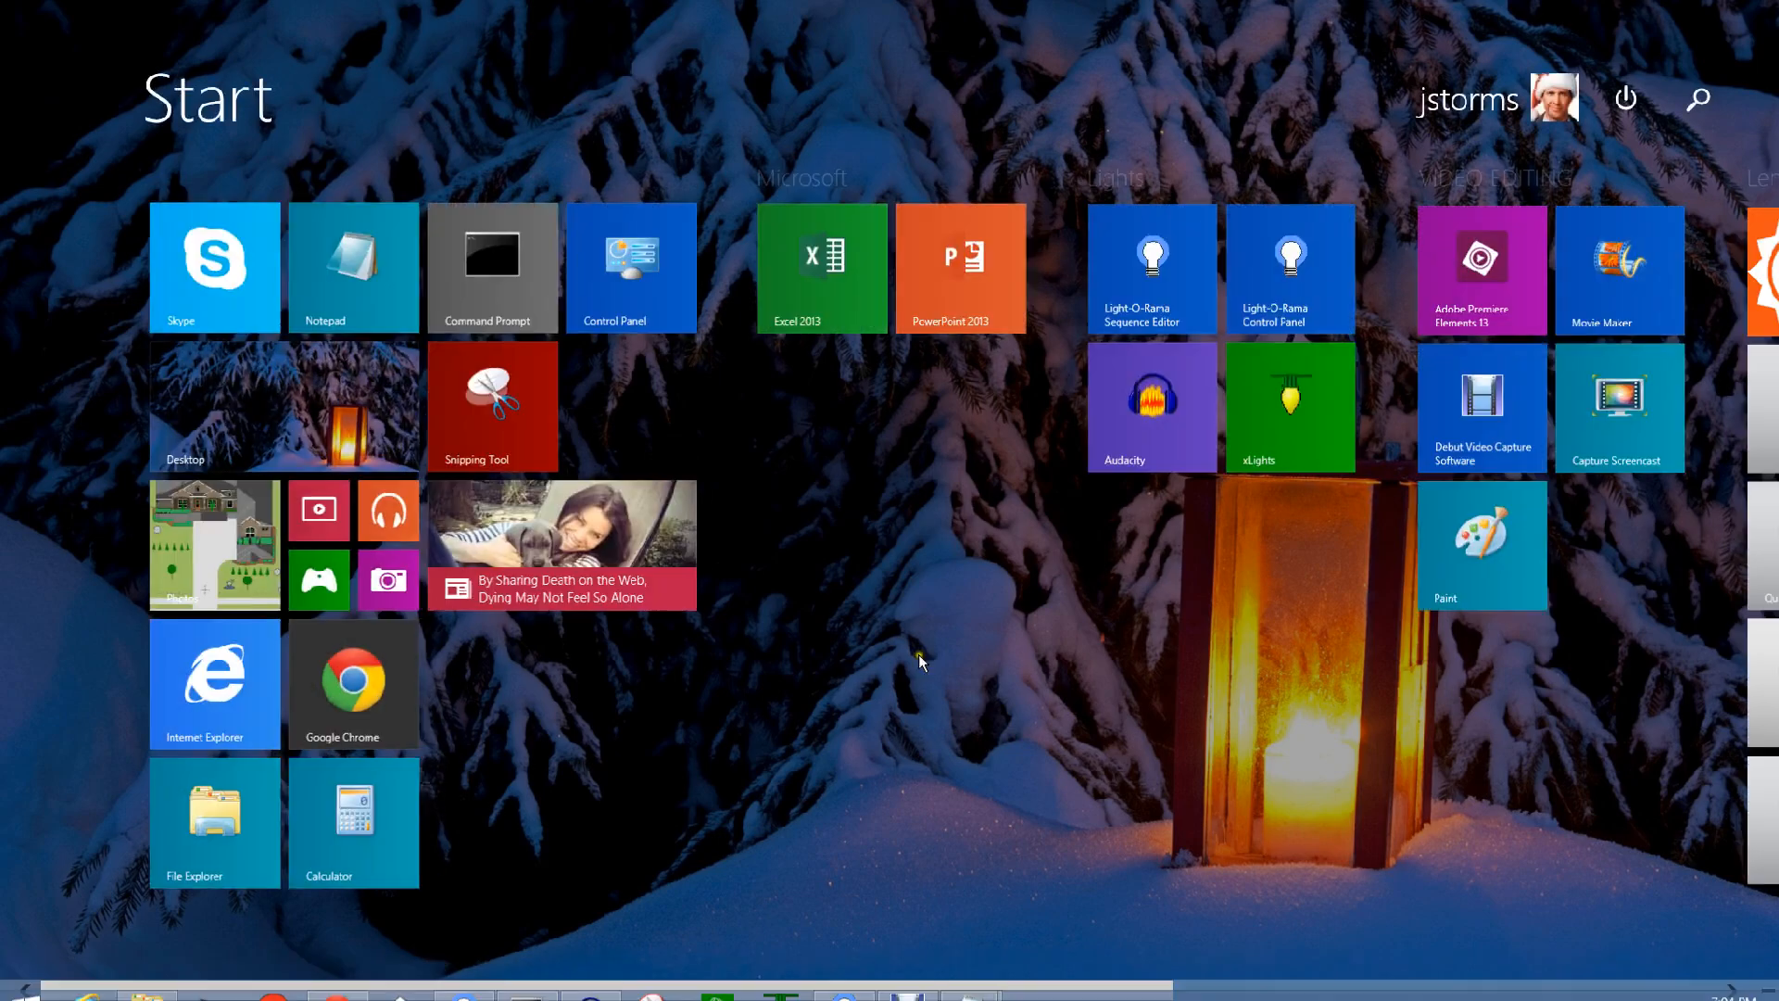
{"action": "left_click", "coordinate": [815, 268]}
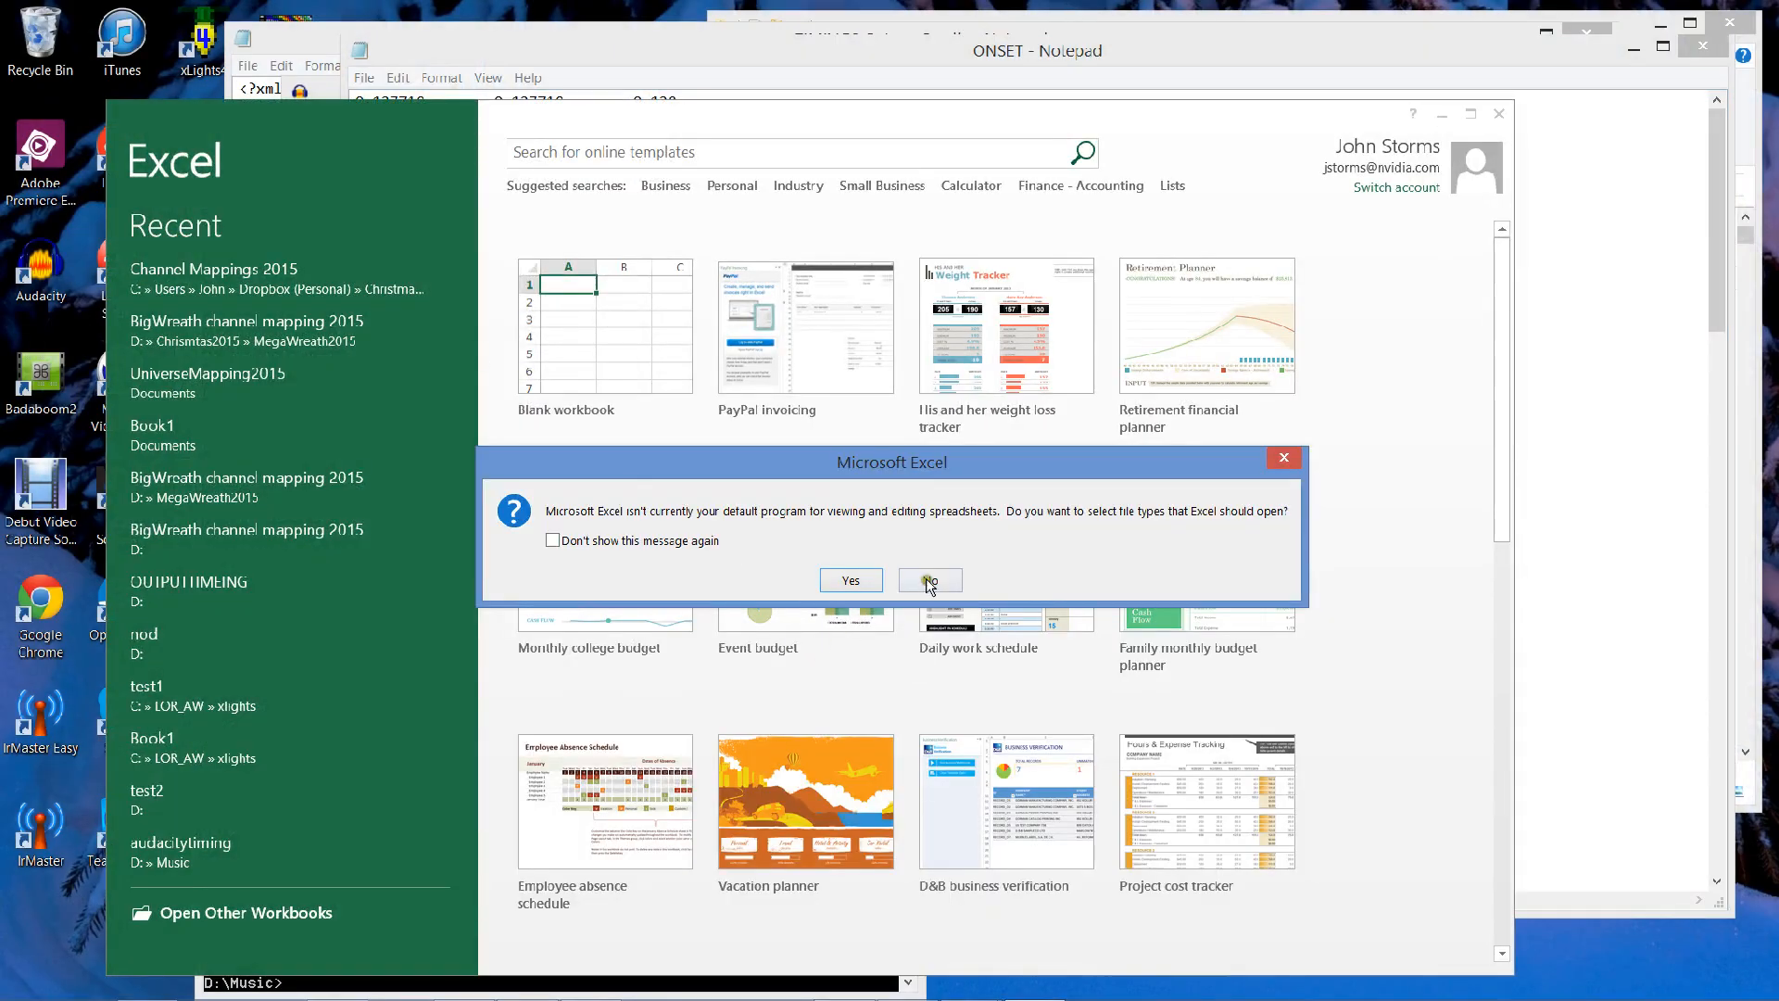
{"action": "left_click", "coordinate": [908, 587]}
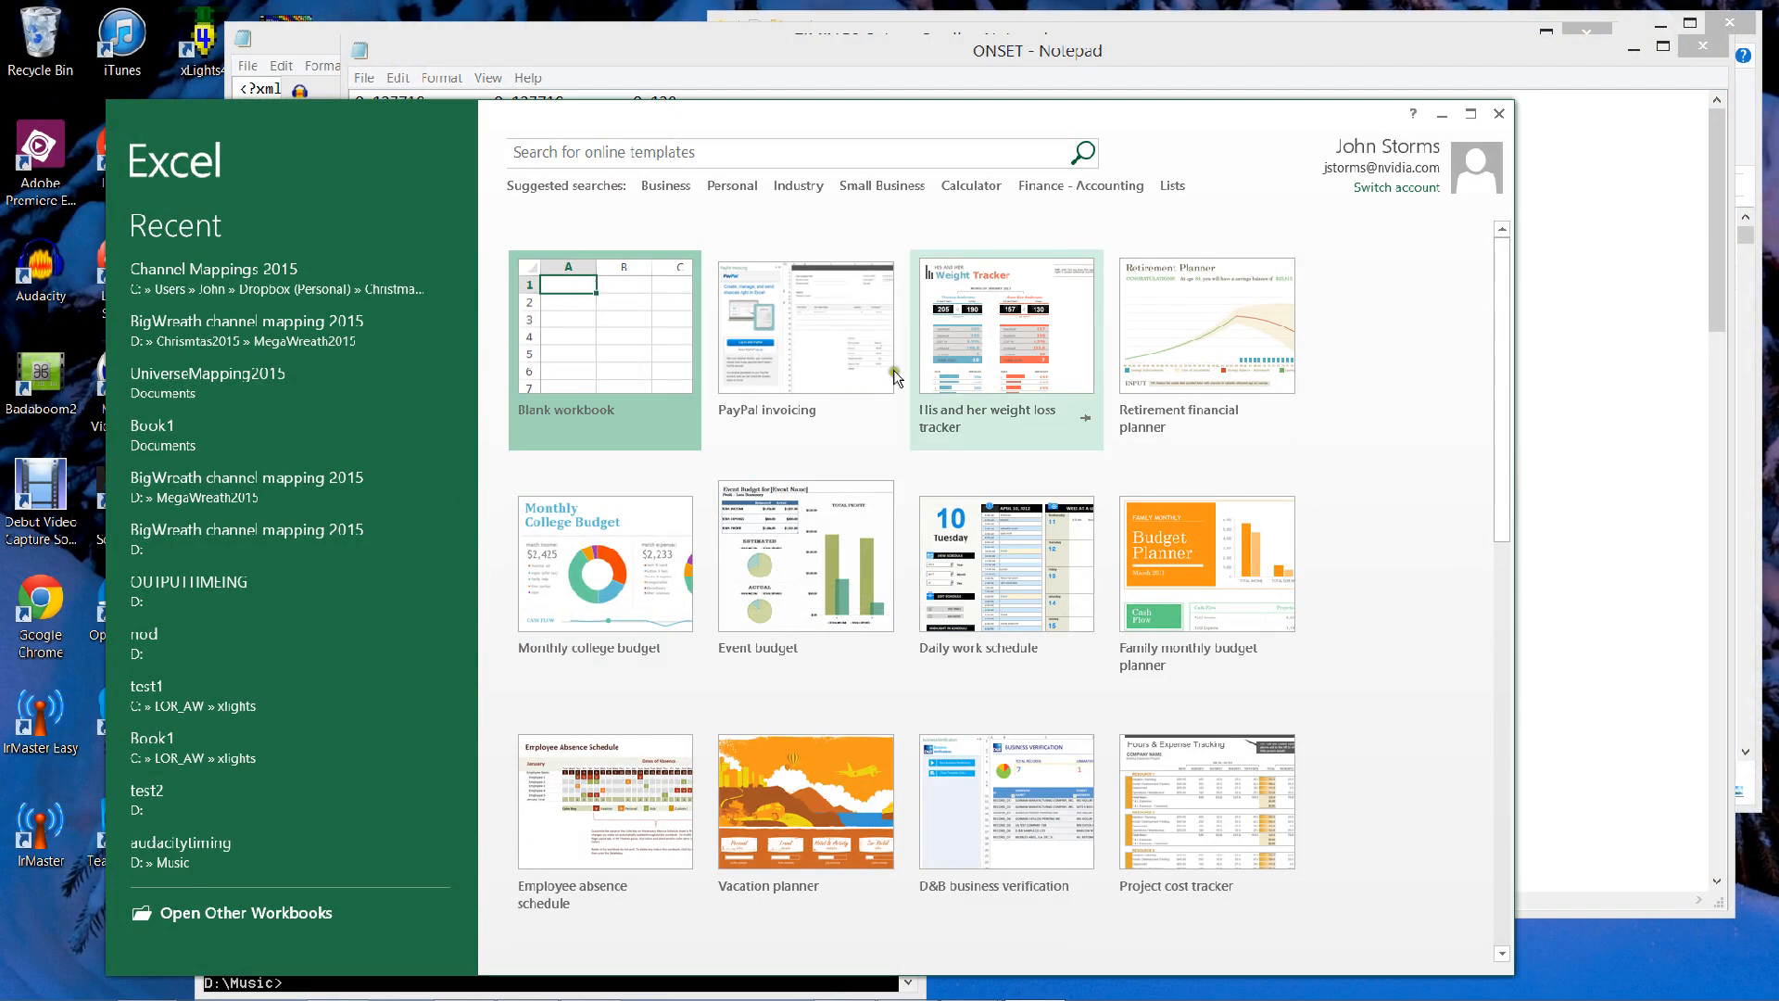
Browse the computer to the Music folder on Data2 (D:), show all file types and open the ONSET text file.
{"action": "left_click", "coordinate": [193, 917]}
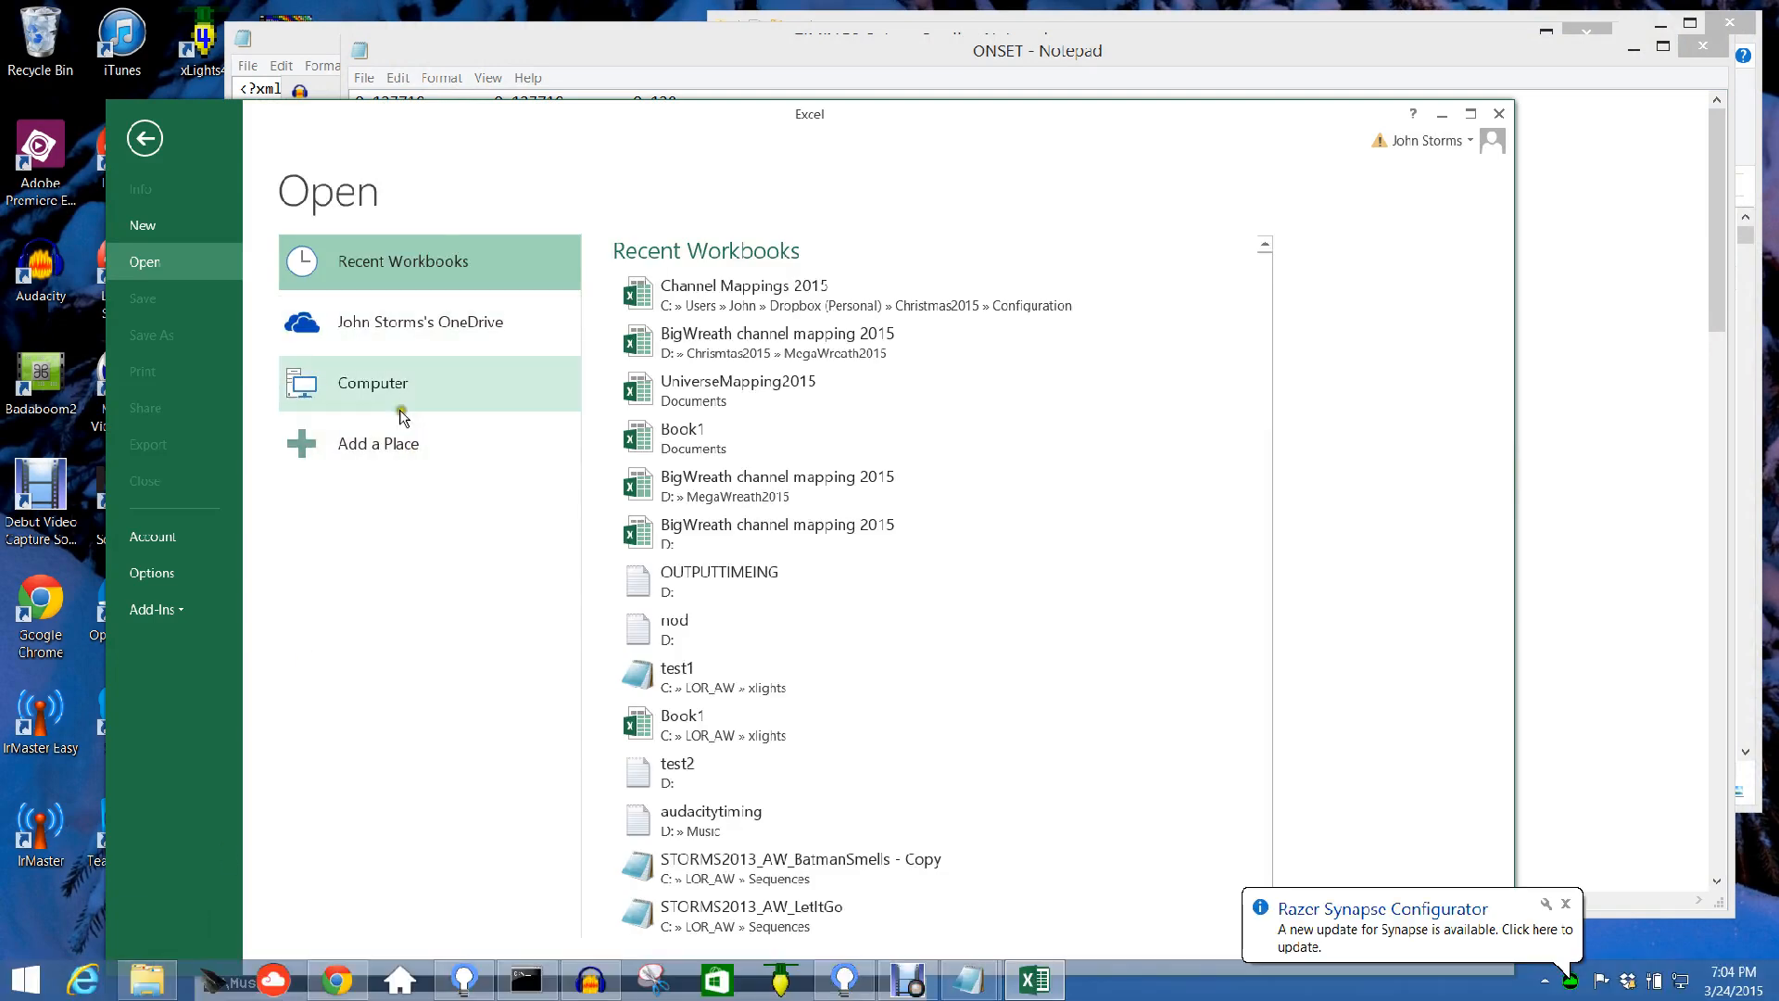
{"action": "left_click", "coordinate": [391, 386]}
{"action": "left_click", "coordinate": [680, 603]}
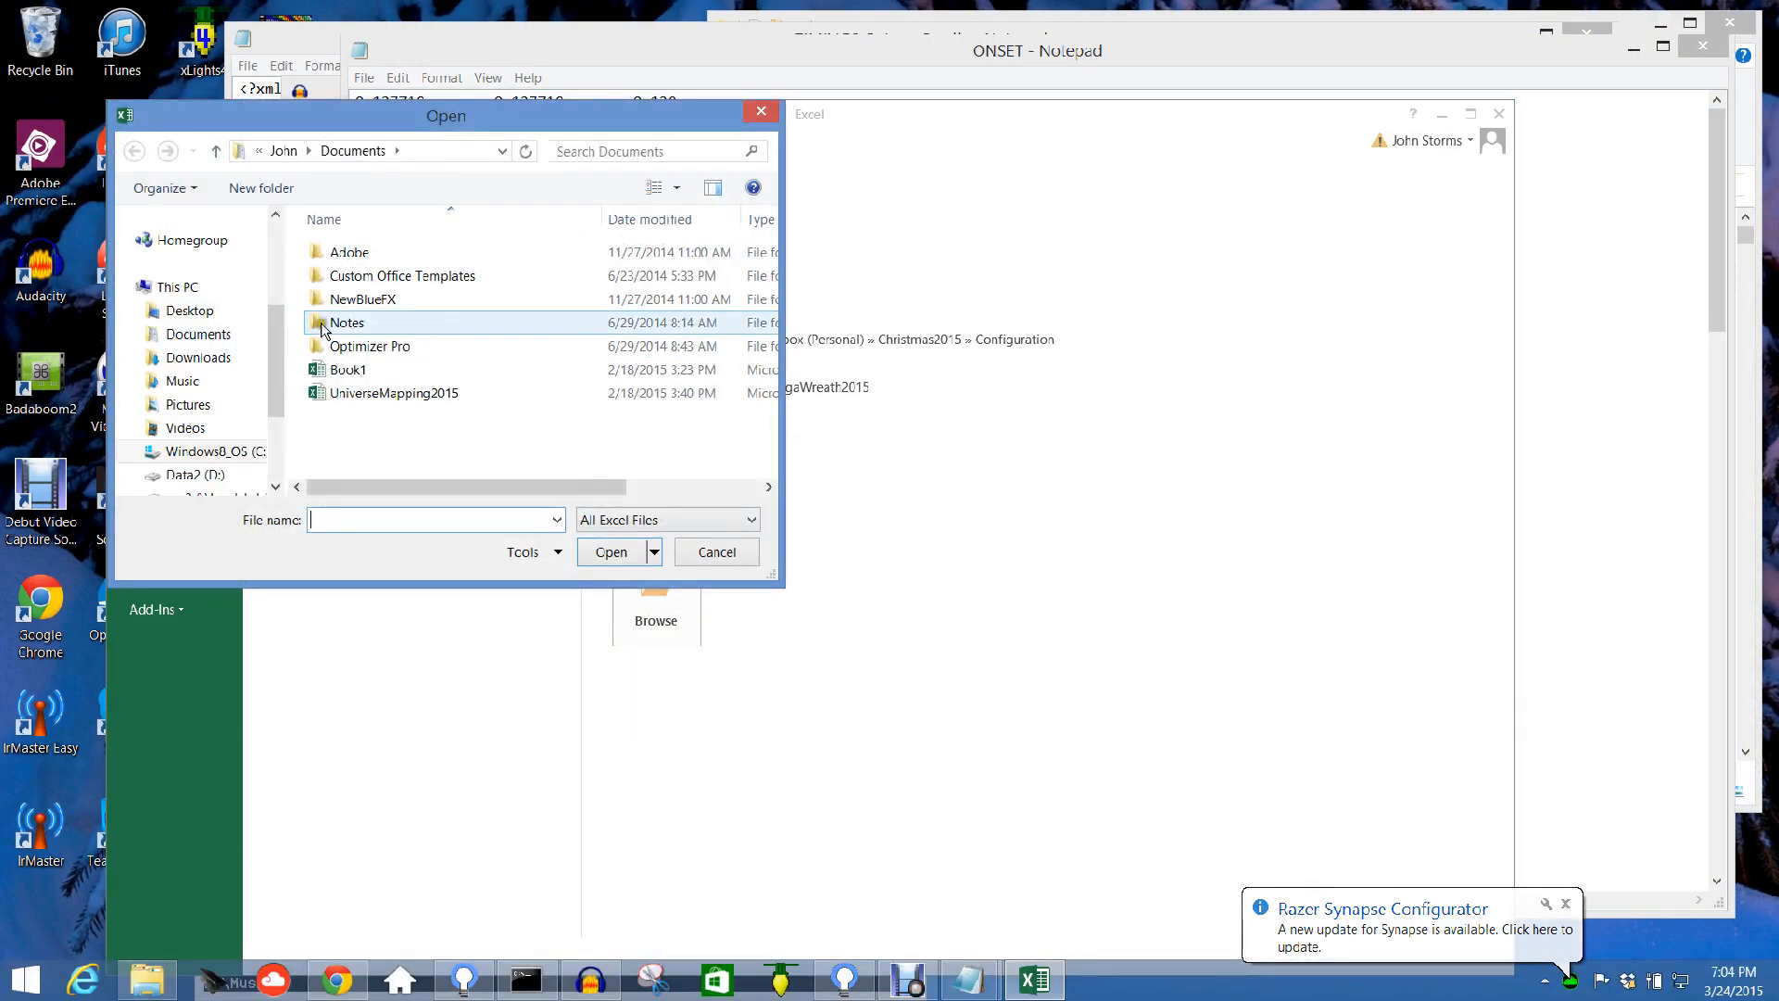
{"action": "left_click", "coordinate": [196, 475]}
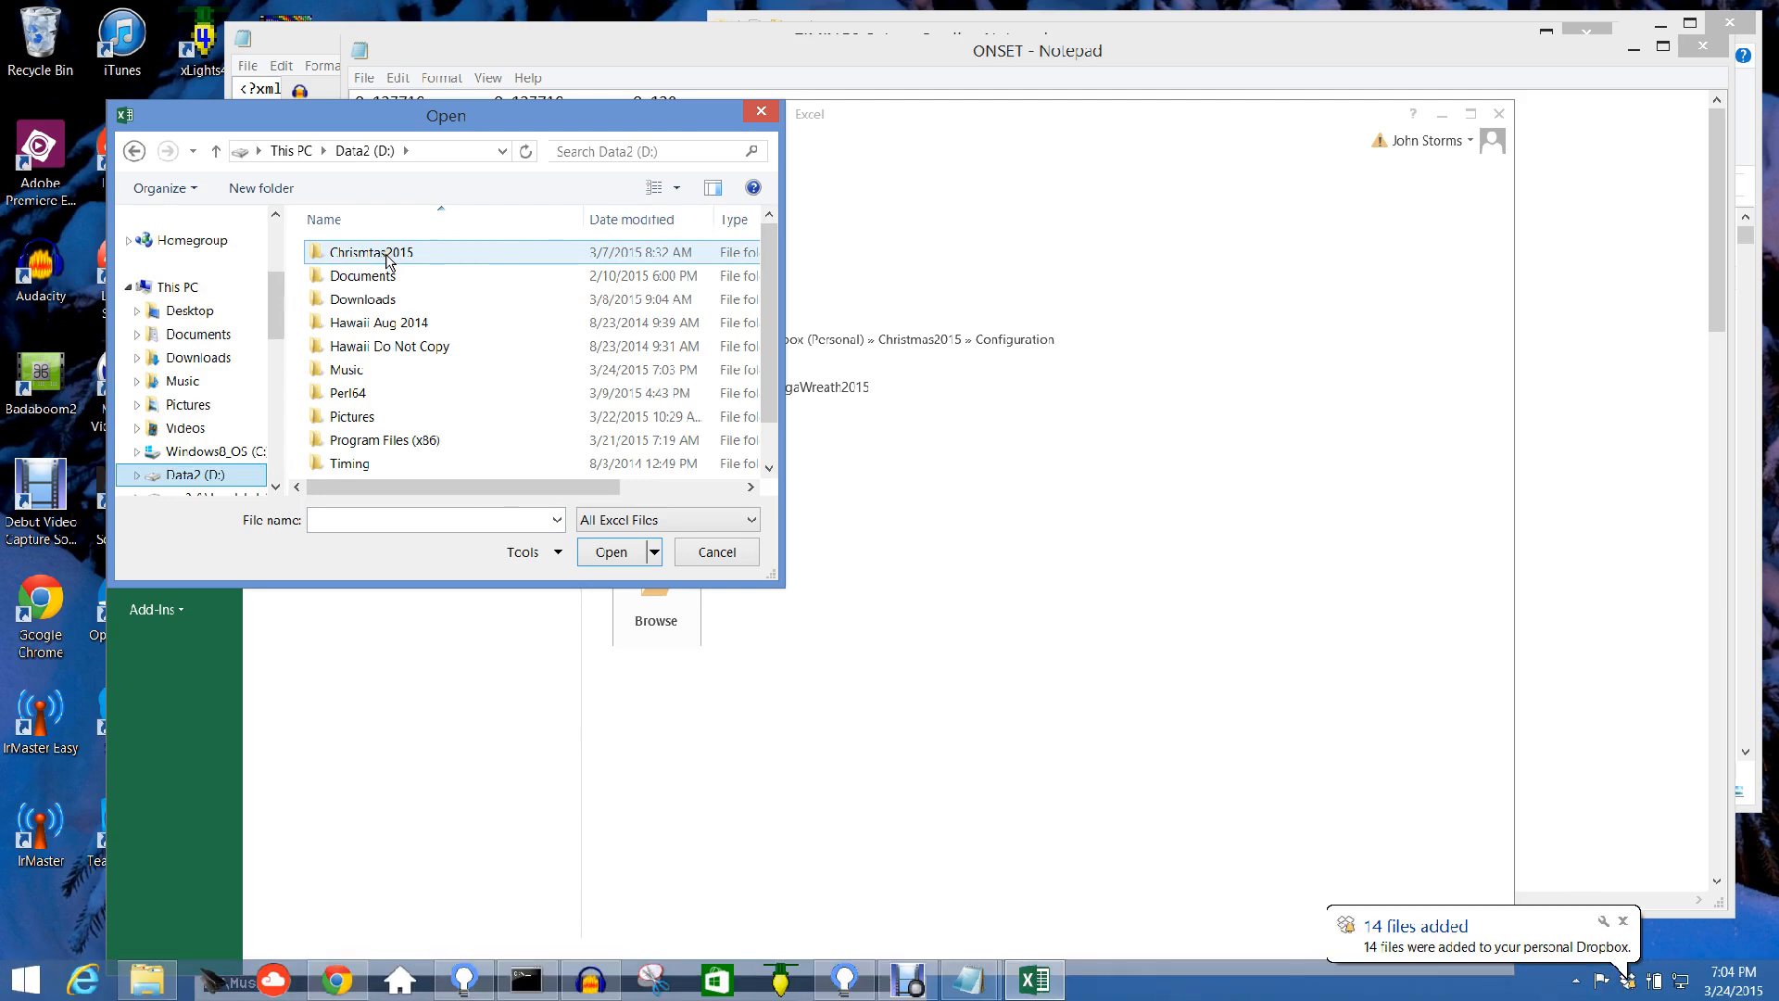
{"action": "double_click", "coordinate": [352, 370]}
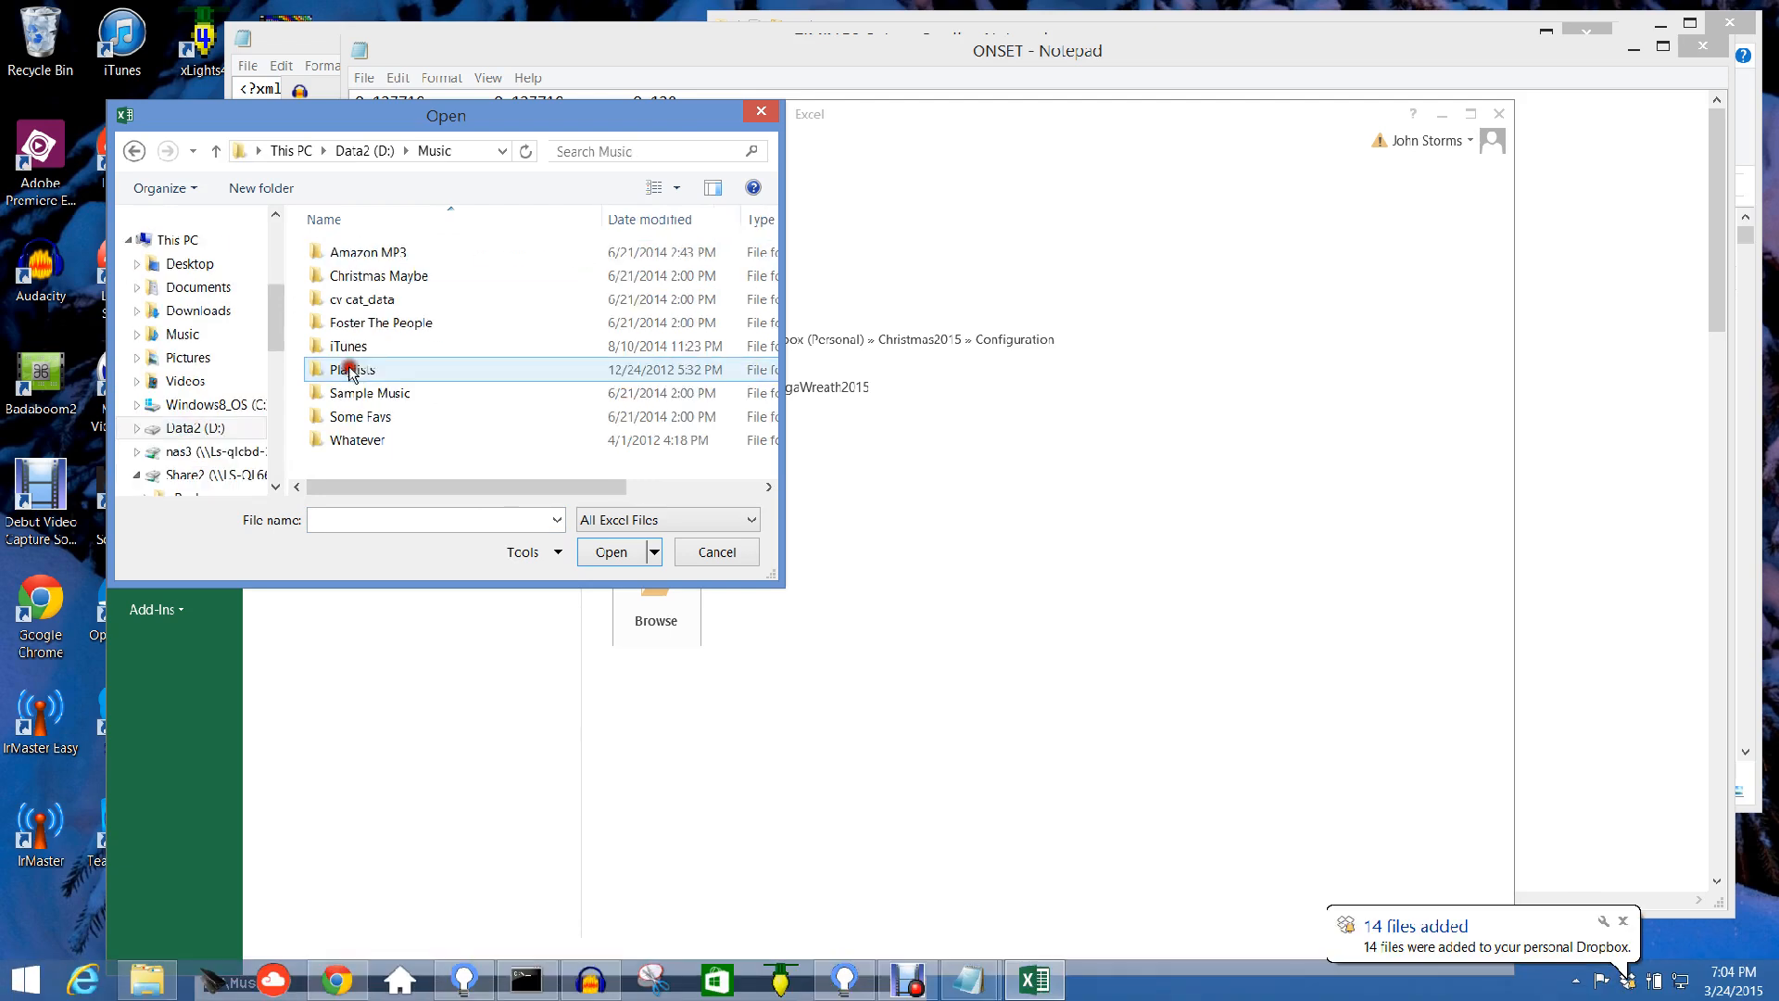
{"action": "left_click", "coordinate": [614, 521]}
{"action": "left_click", "coordinate": [609, 541]}
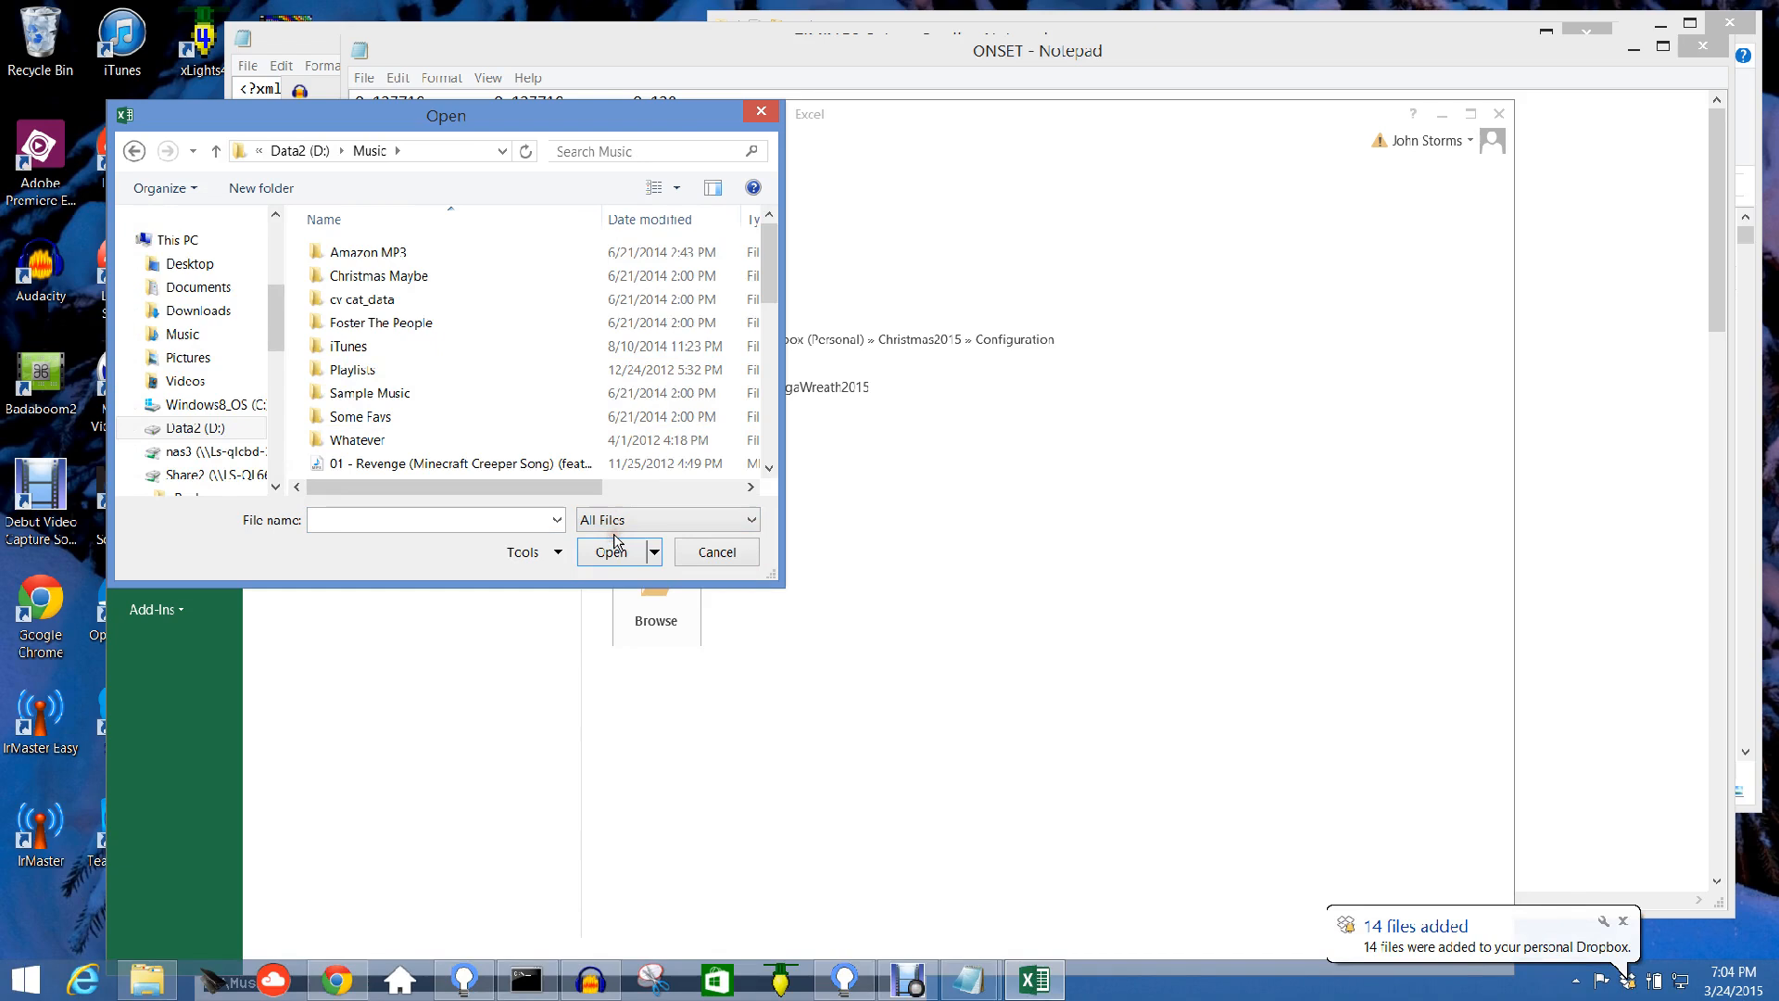
{"action": "scroll", "coordinate": [768, 438], "scroll_direction": "down", "scroll_amount": 7}
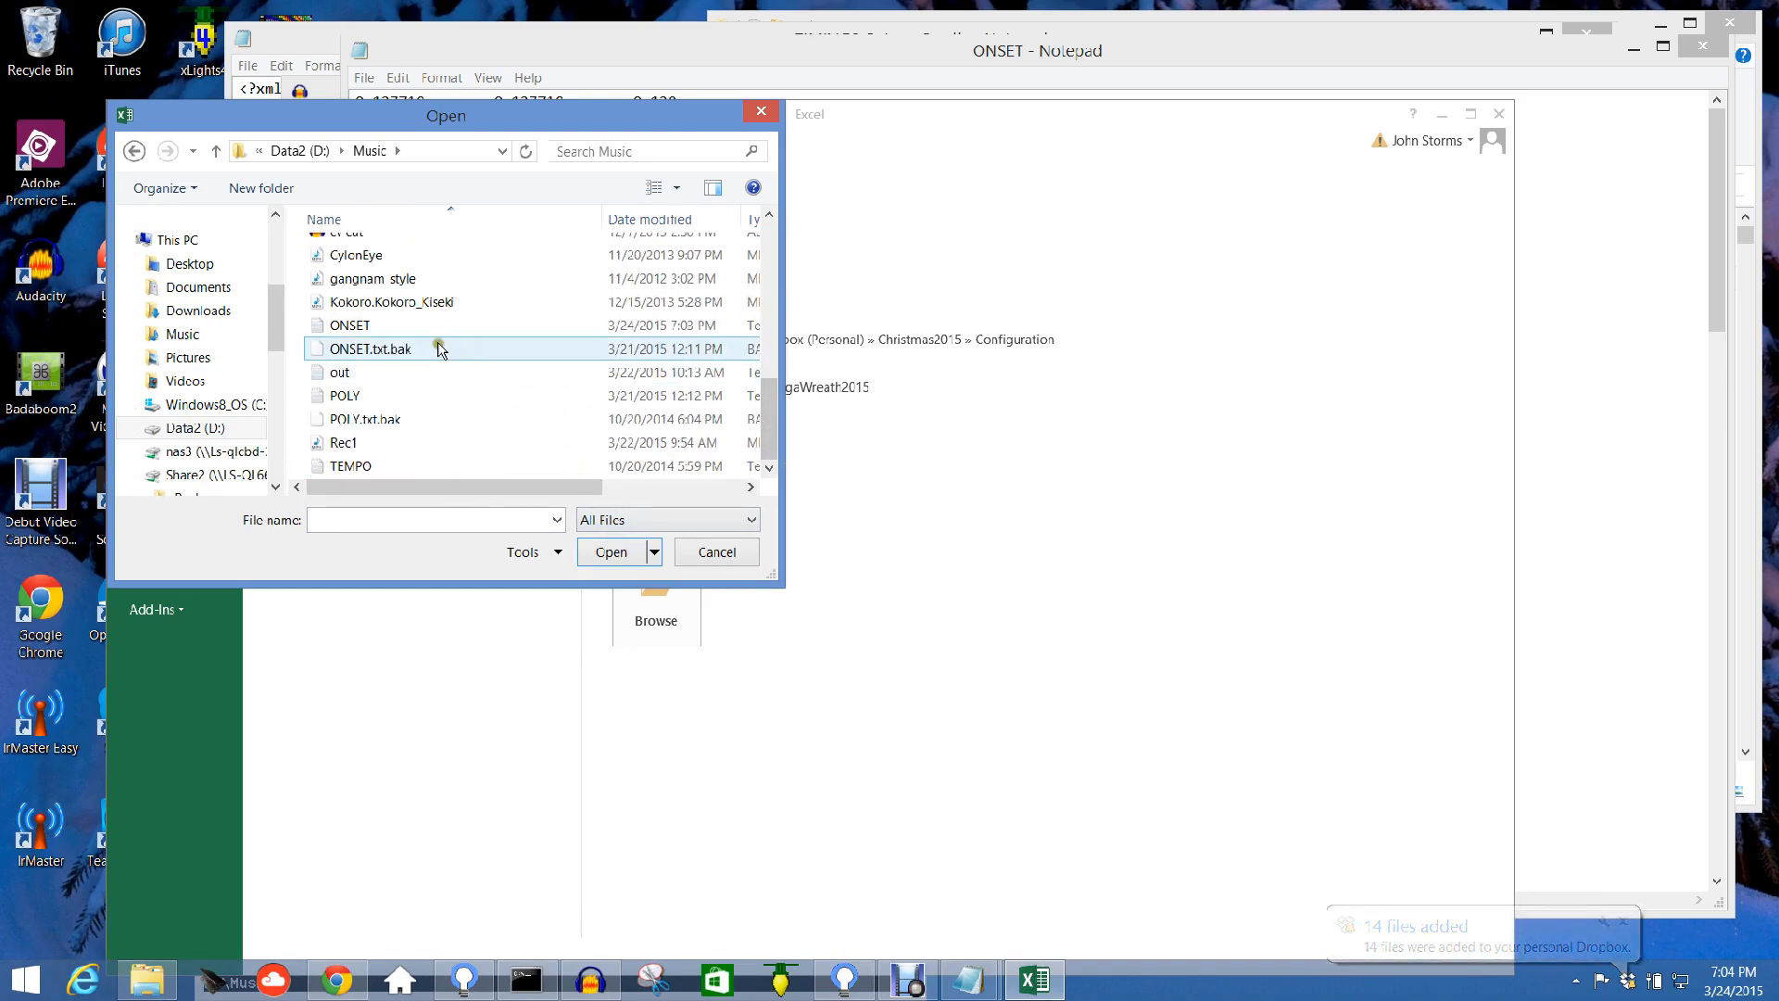
{"action": "left_click", "coordinate": [401, 326]}
{"action": "left_click", "coordinate": [604, 551]}
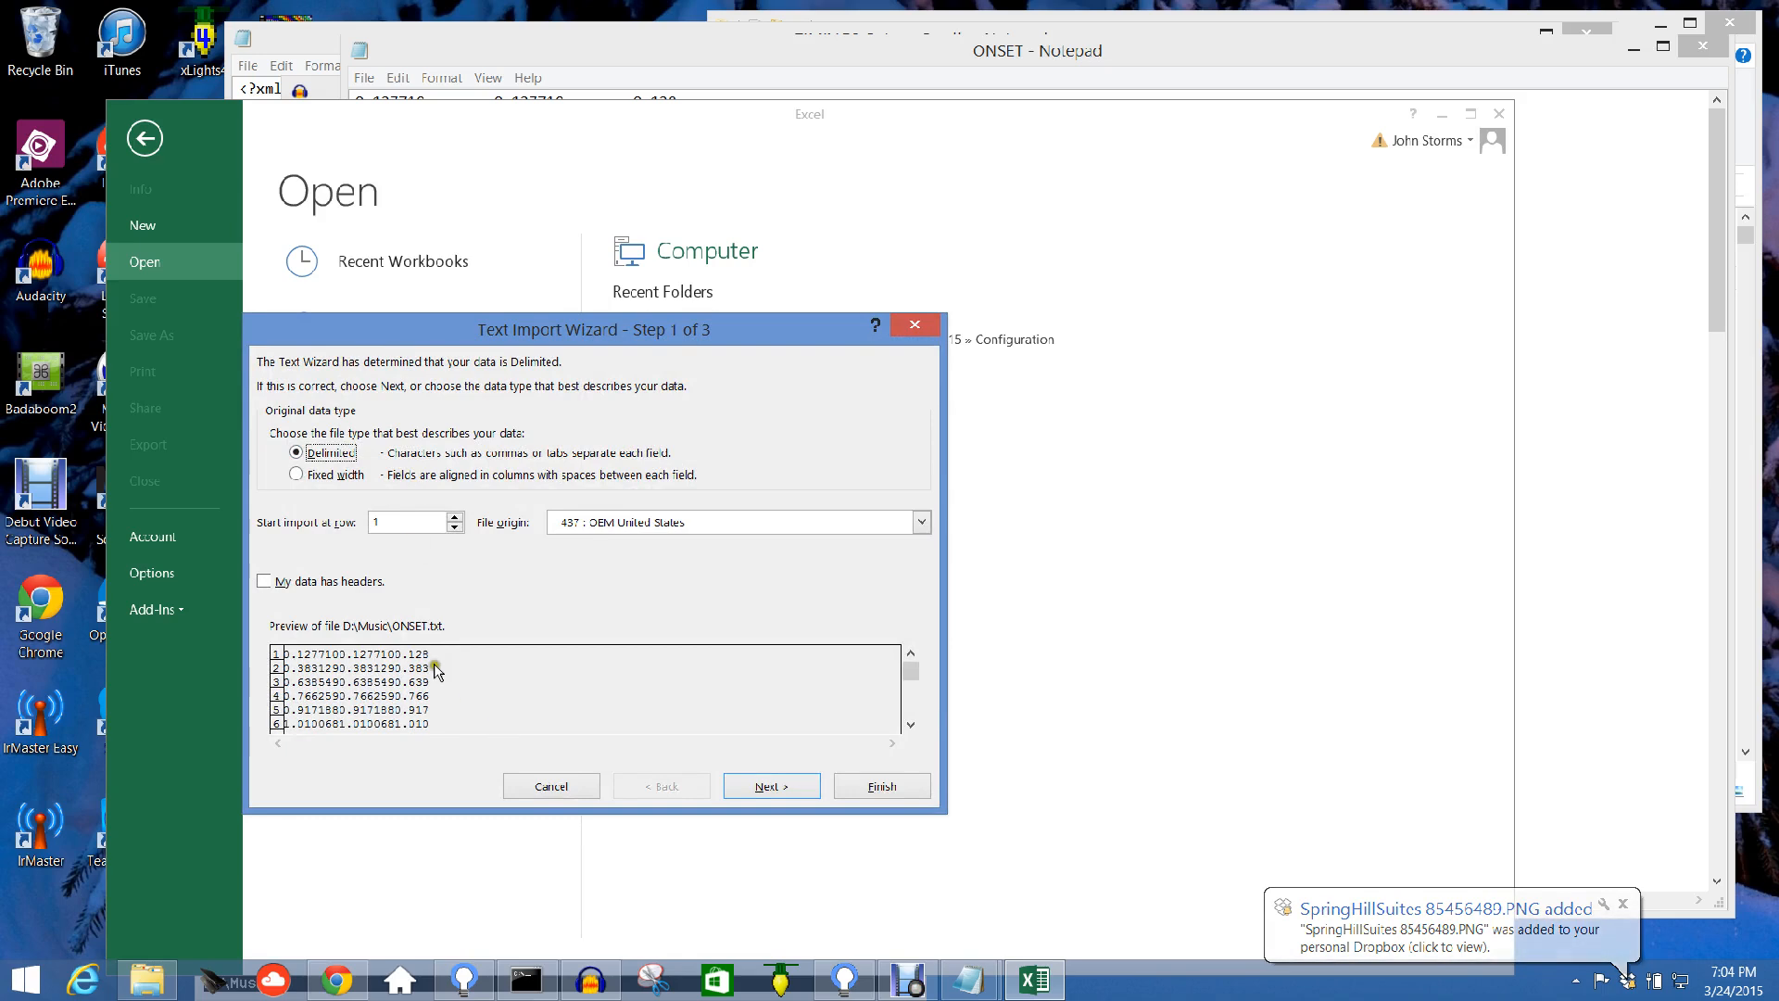
Import ONSET as delimited text with Tab as the delimiter, and move the workbook window up.
{"action": "left_click", "coordinate": [751, 788]}
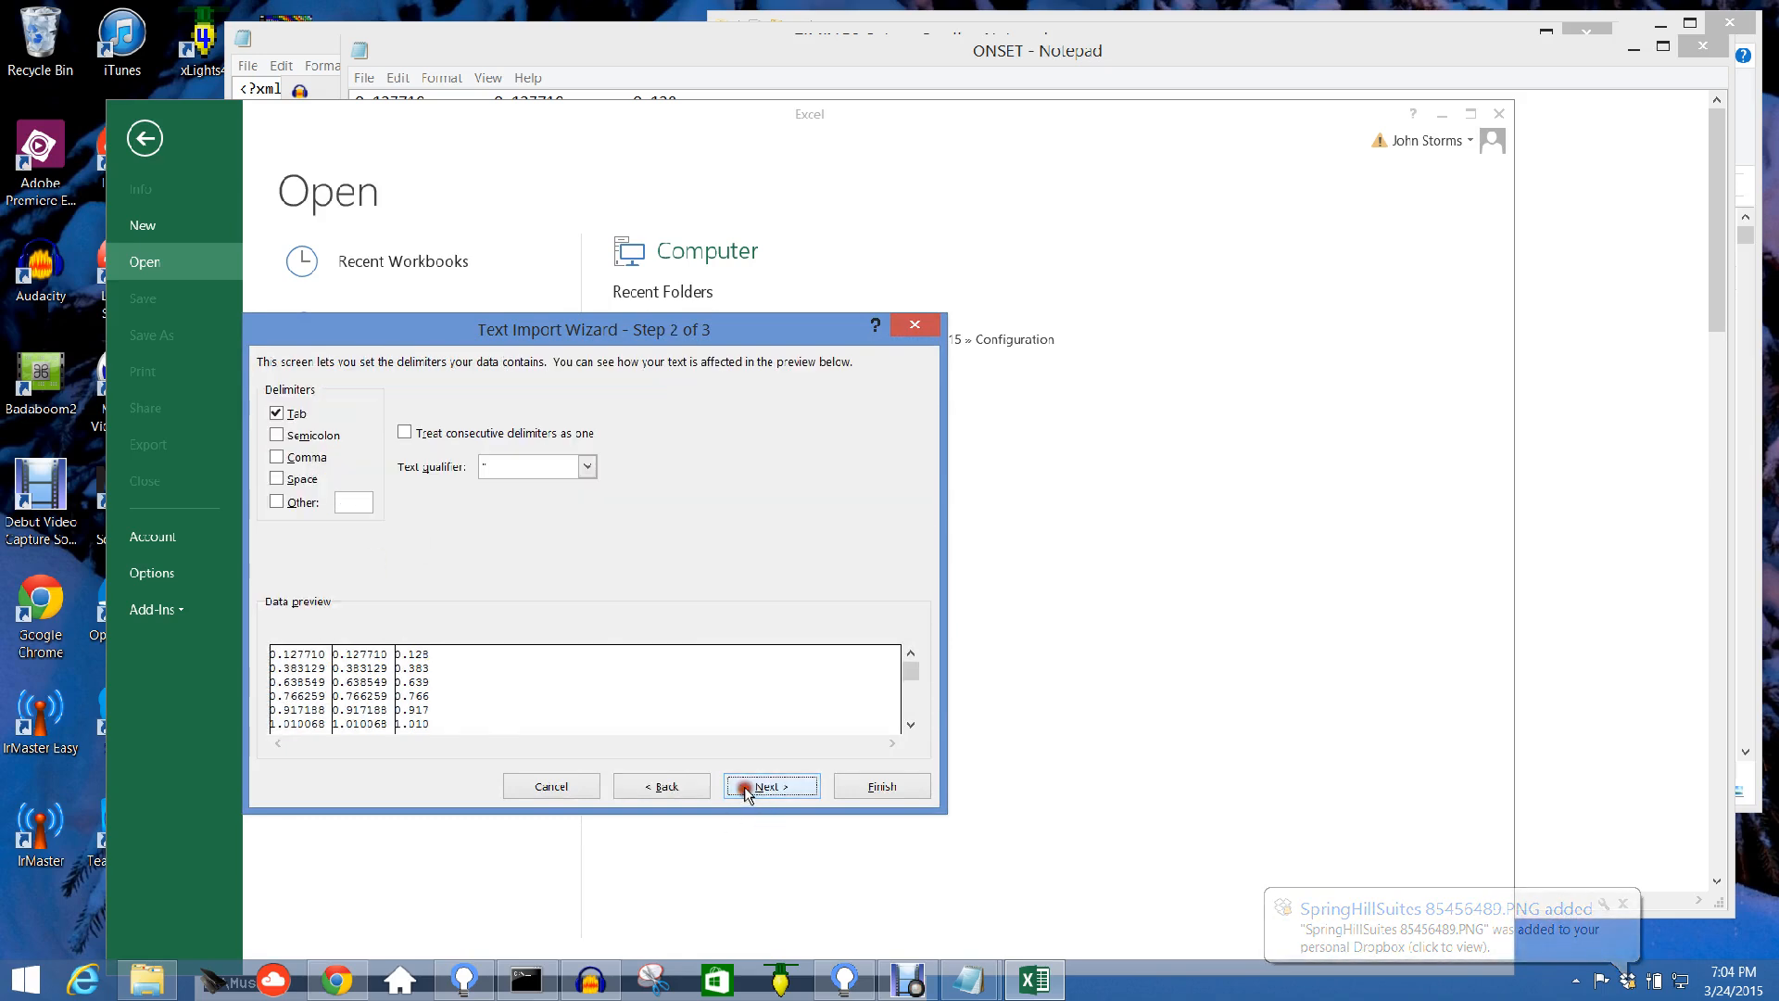
{"action": "left_click", "coordinate": [276, 413]}
{"action": "left_click", "coordinate": [276, 413]}
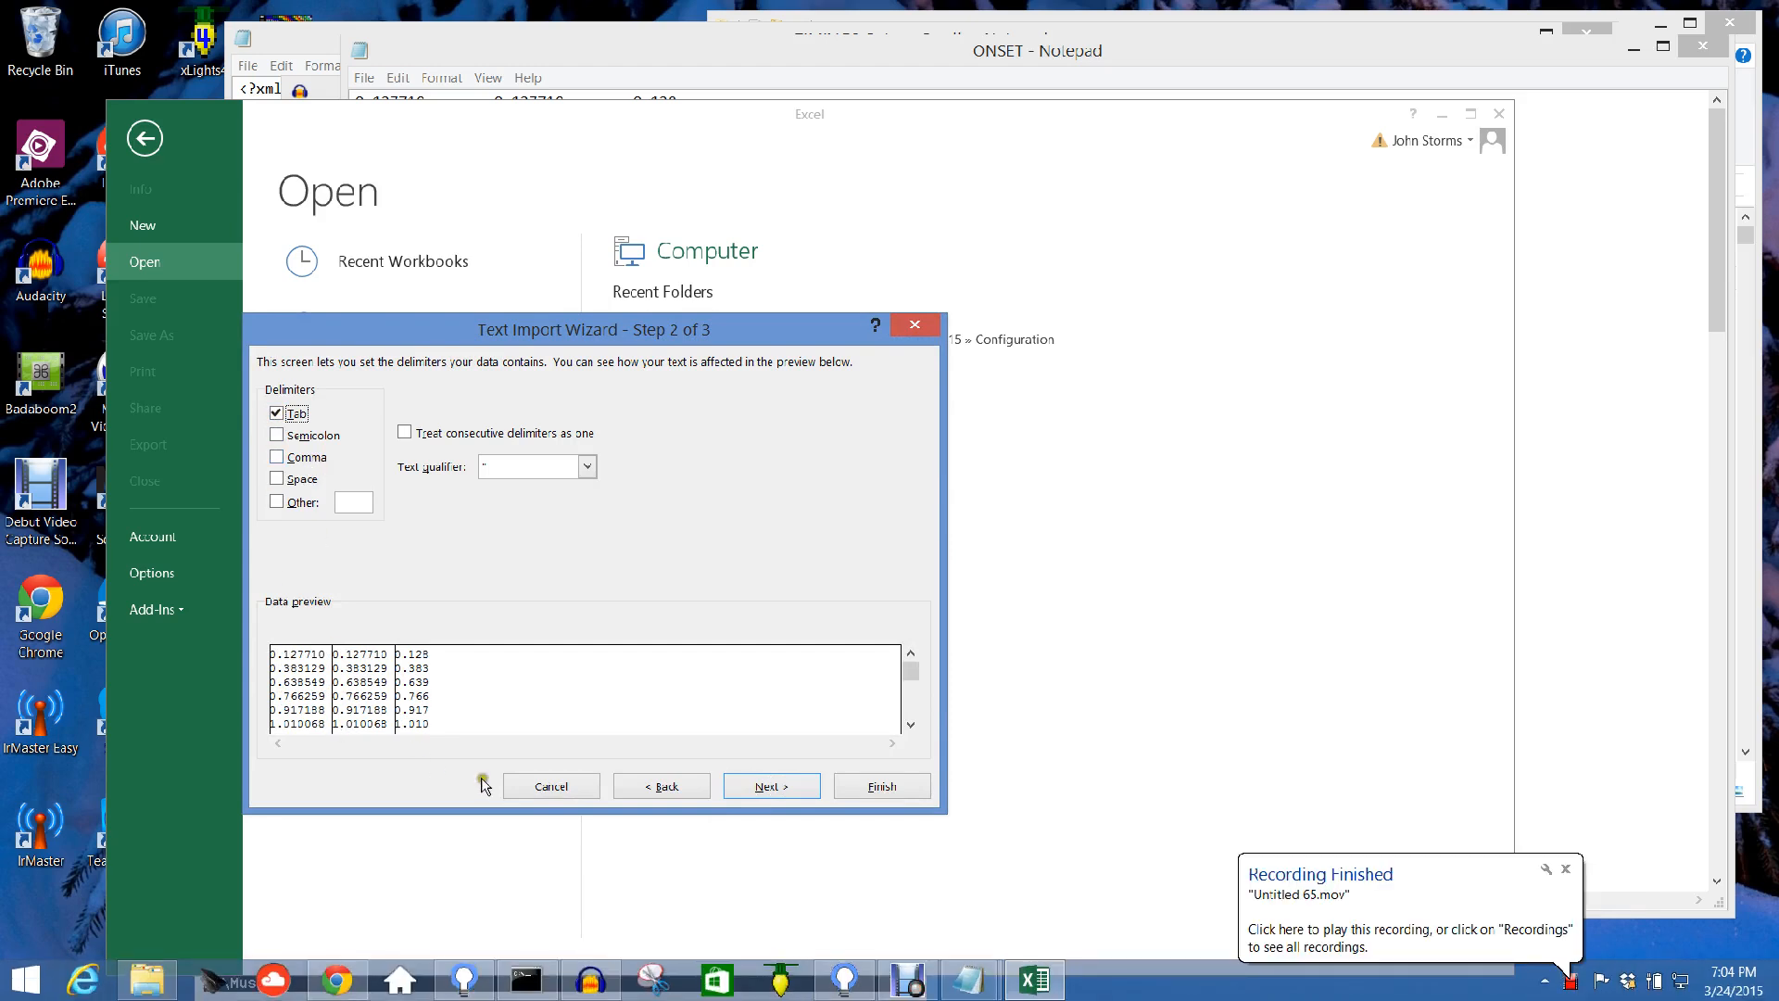
{"action": "left_click", "coordinate": [846, 787]}
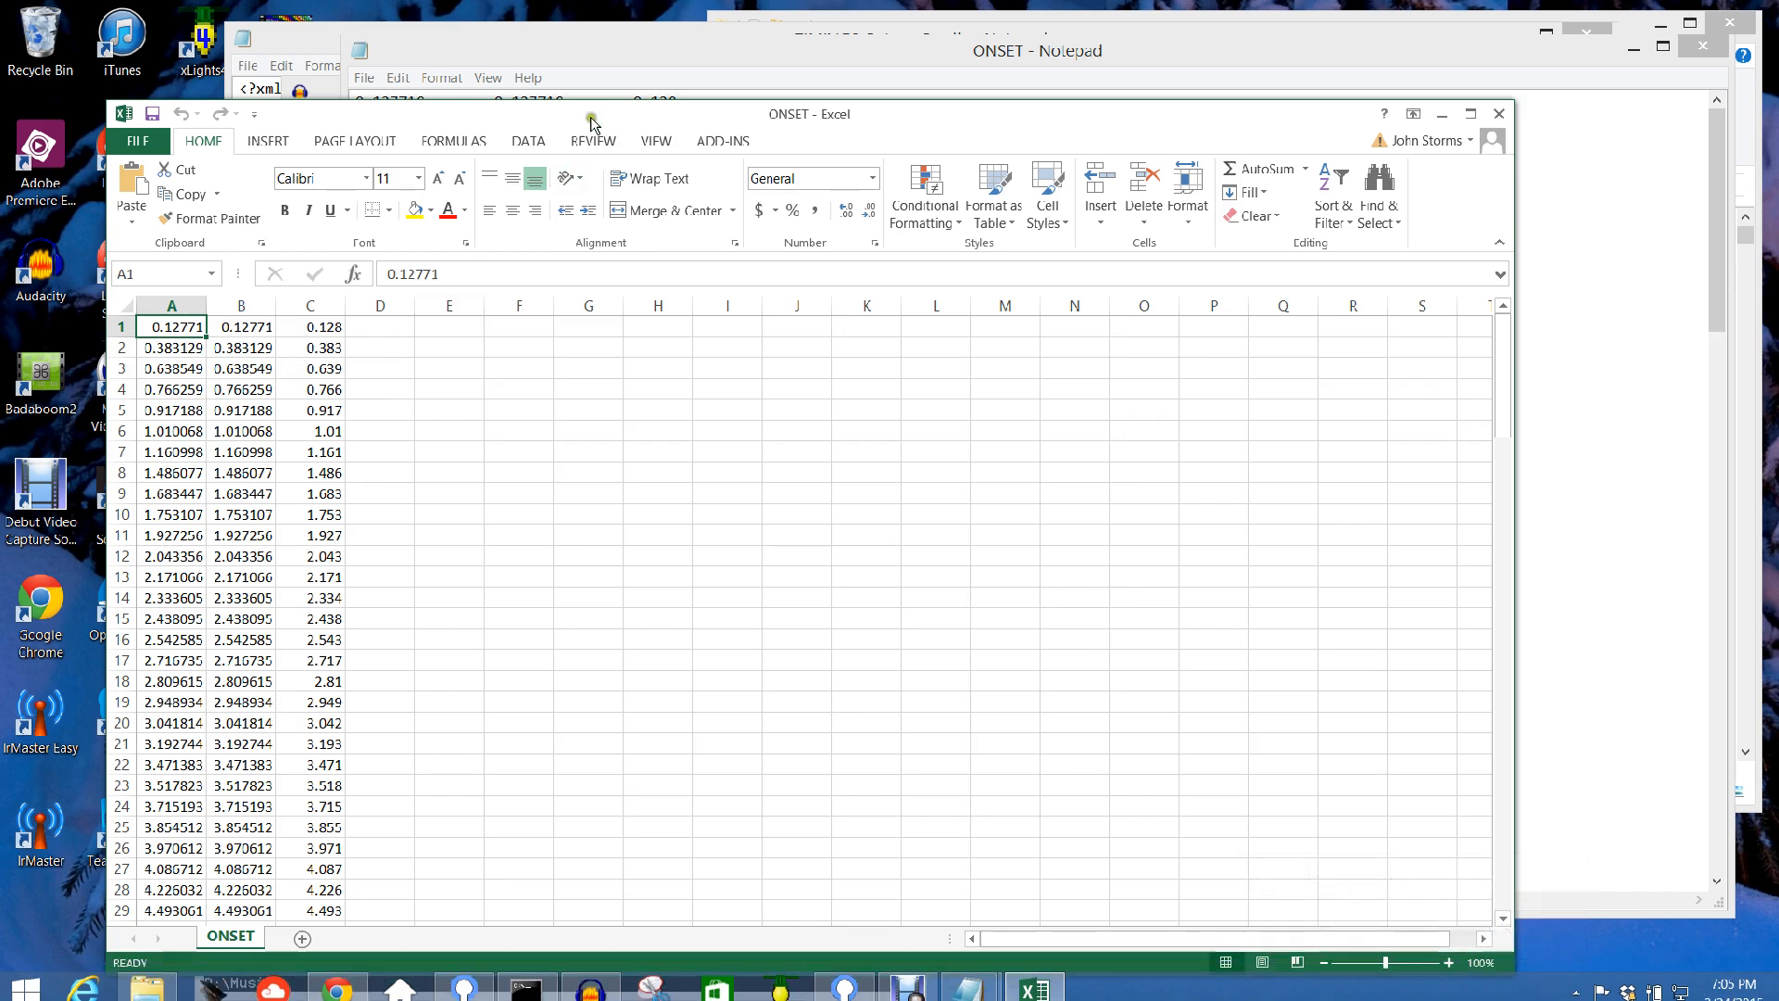
{"action": "left_click_drag", "start_coordinate": [605, 118], "coordinate": [658, 113]}
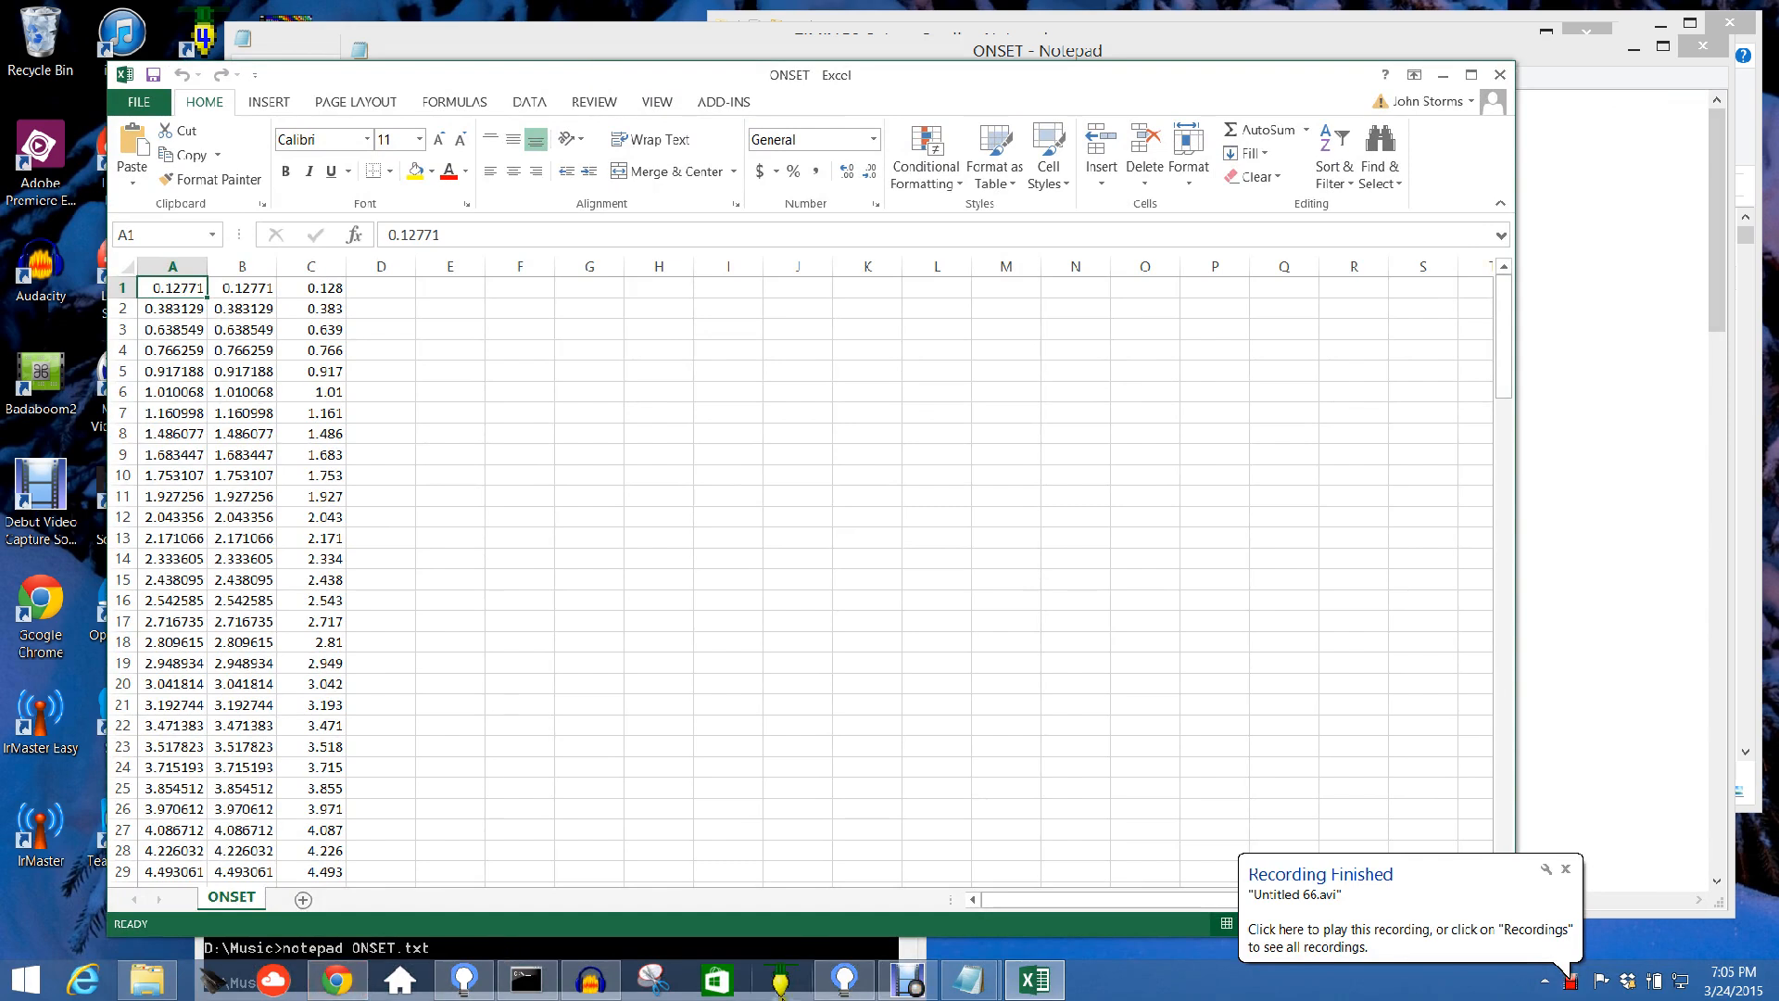
{"action": "left_click", "coordinate": [1575, 882]}
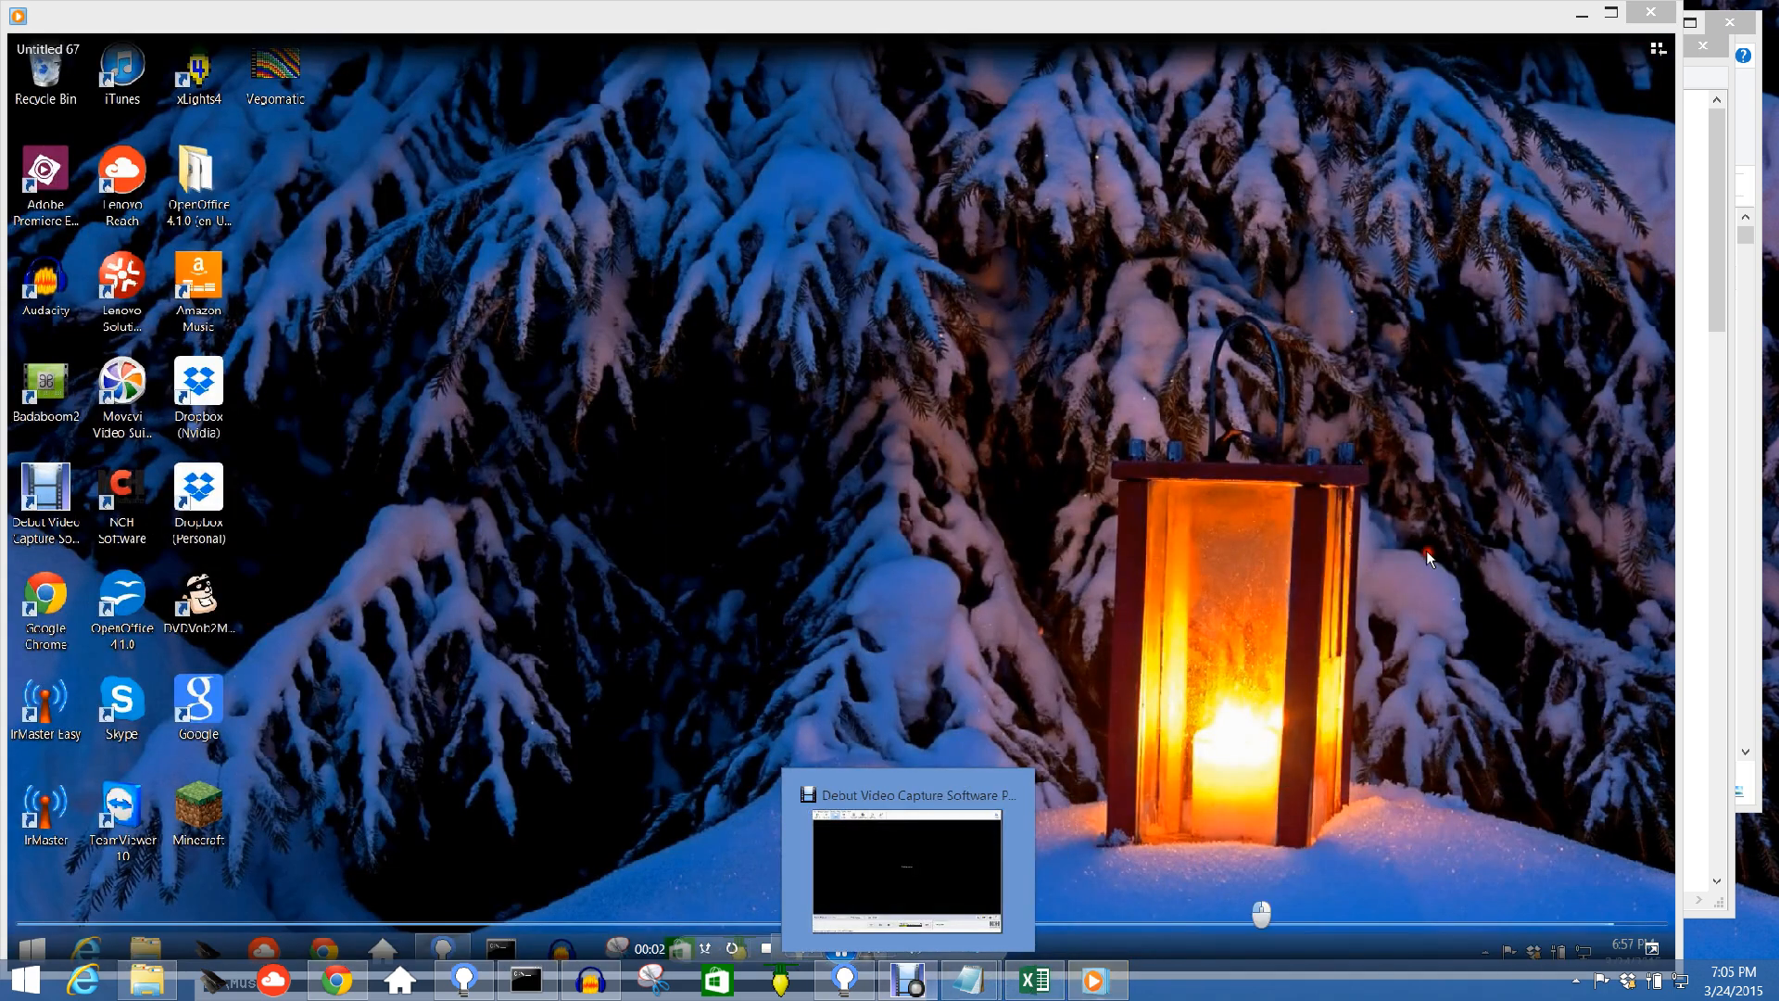
{"action": "left_click", "coordinate": [1652, 13]}
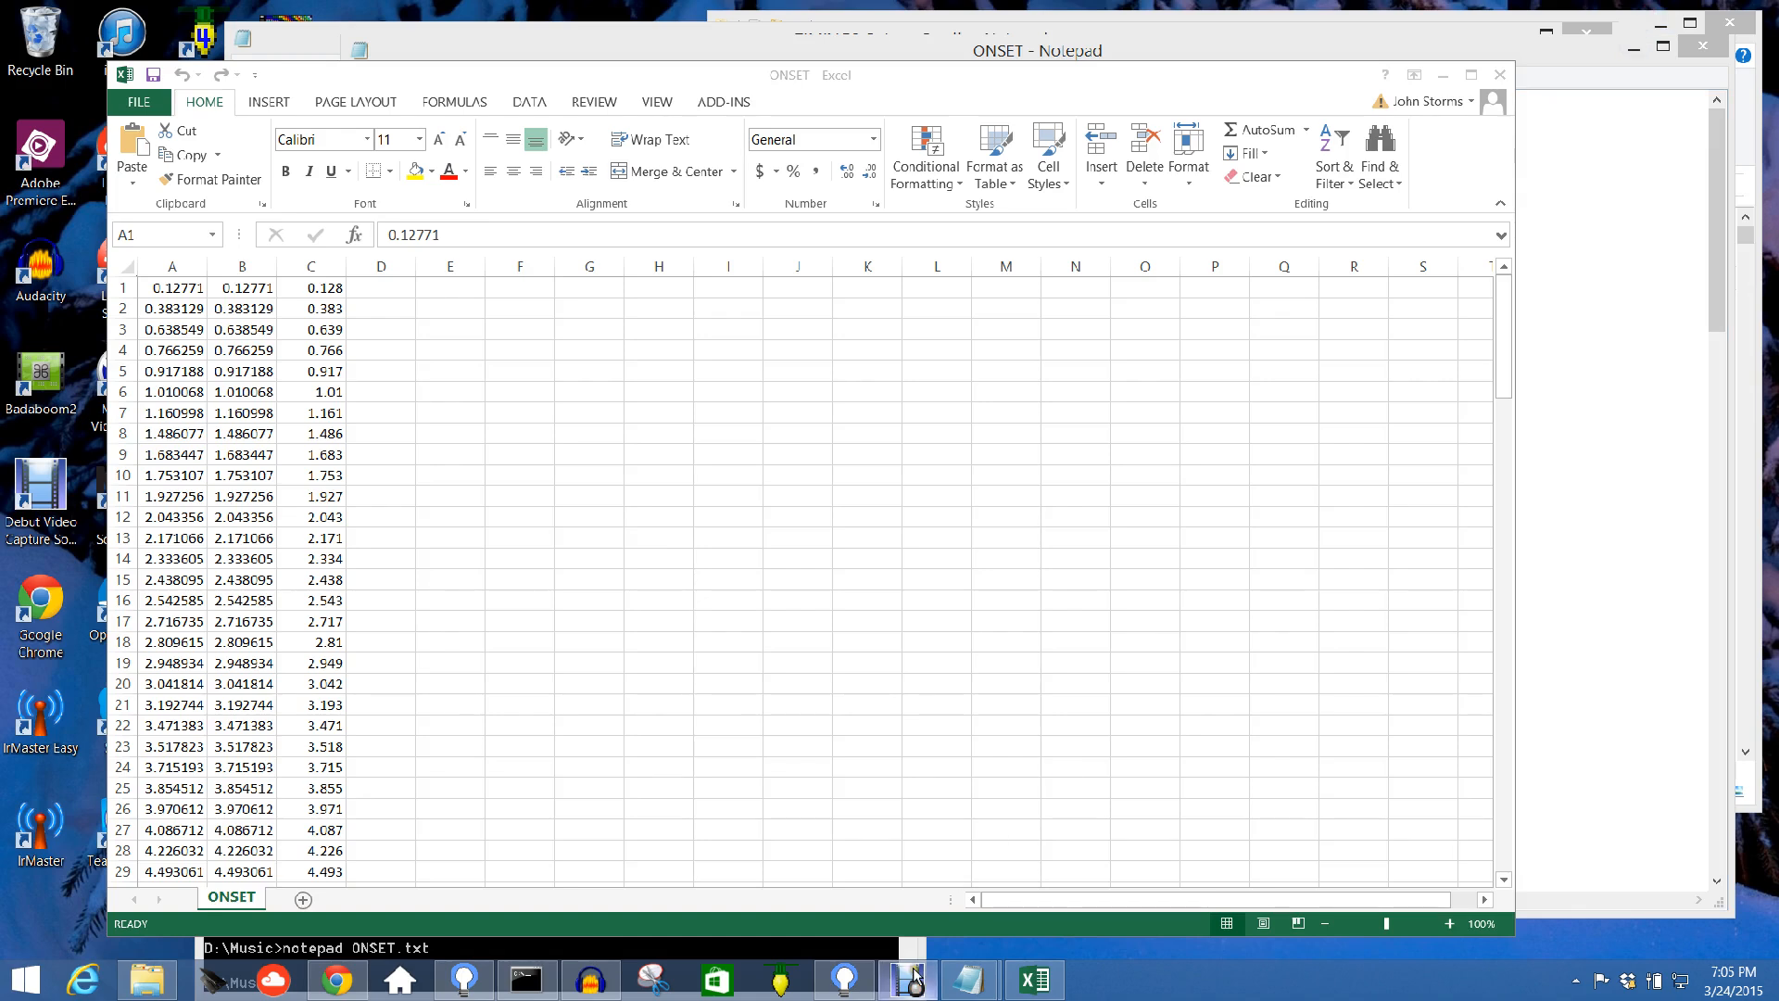
{"action": "mouse_move", "coordinate": [914, 977]}
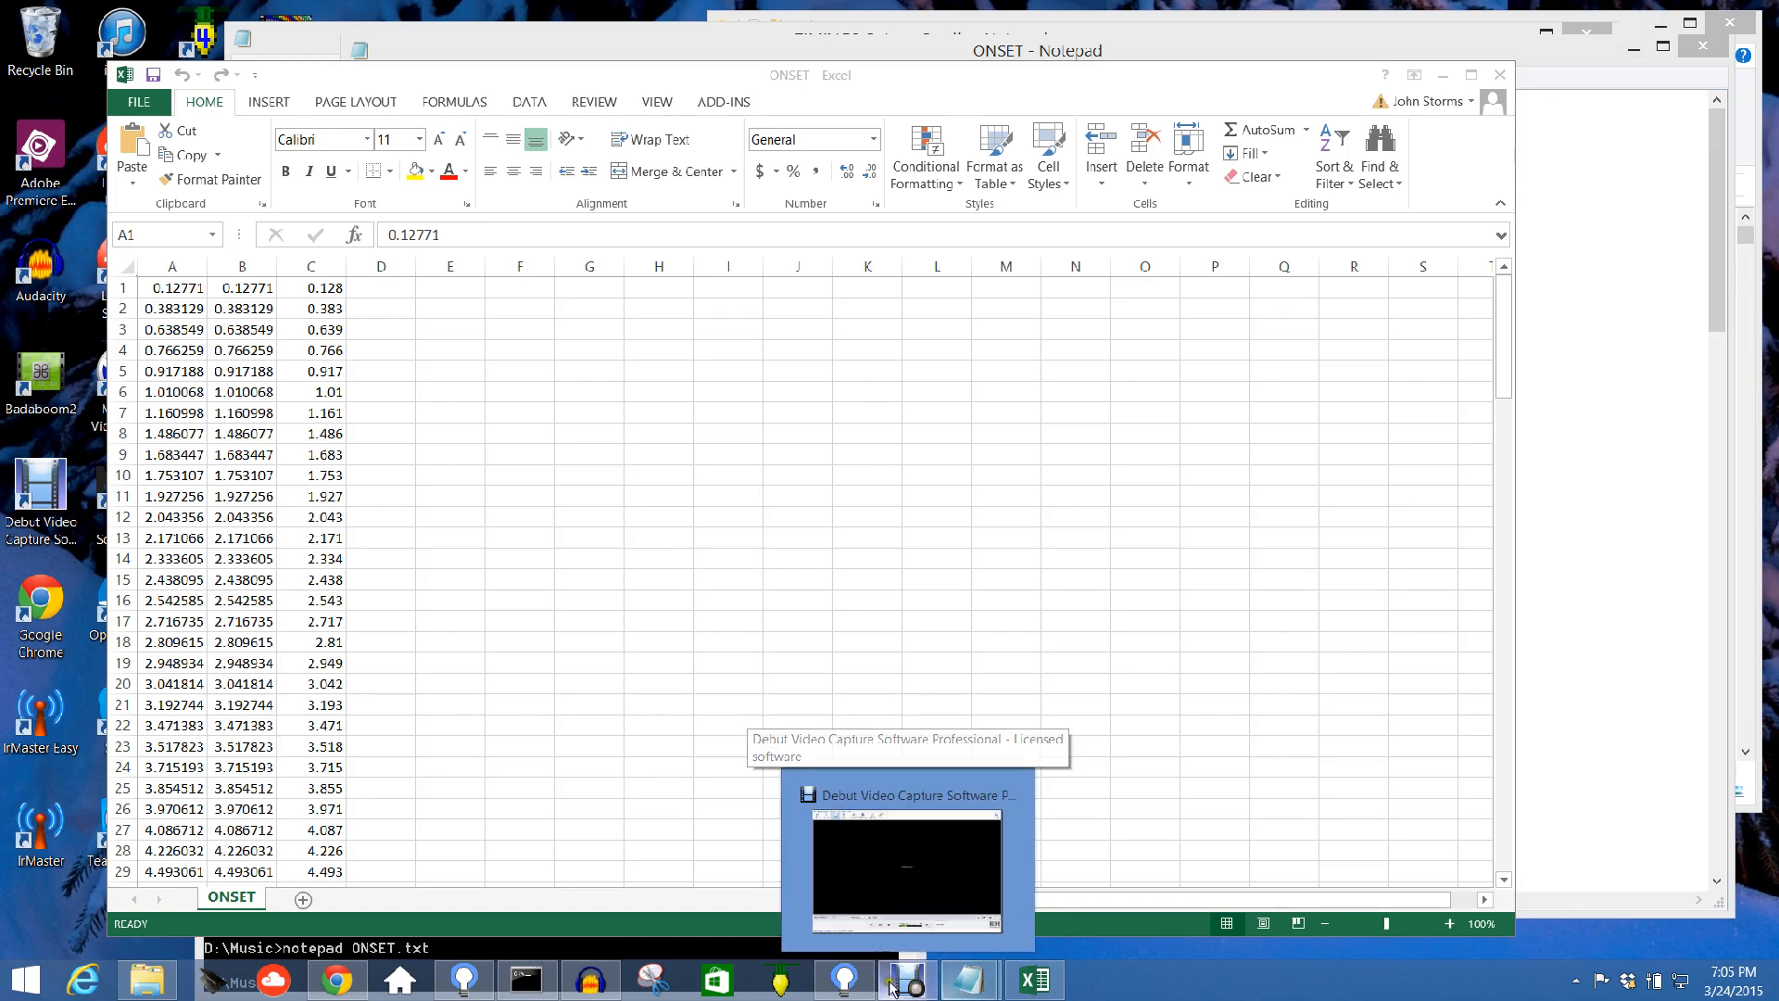
Switch to TIMINGS_BatmanSmells in Notepad and examine the timingGrid element, including its saveID and type attributes.
{"action": "mouse_move", "coordinate": [968, 980]}
{"action": "left_click", "coordinate": [888, 903]}
{"action": "left_click", "coordinate": [500, 243]}
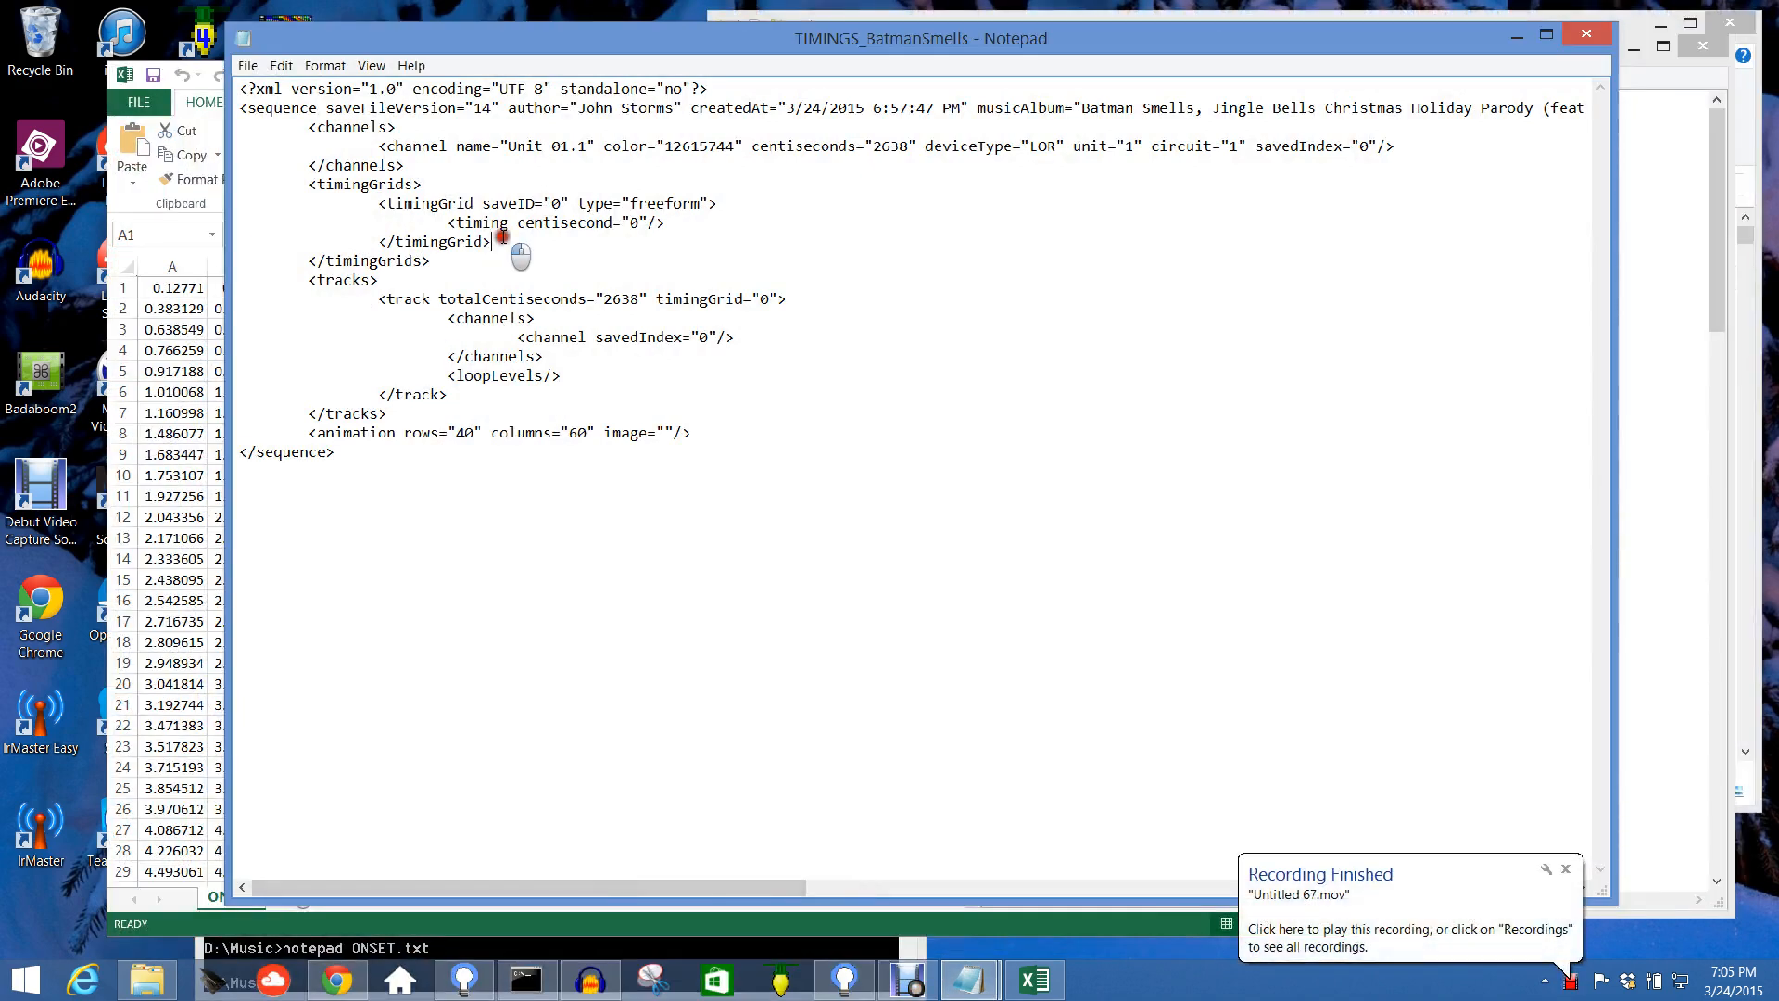
{"action": "key", "text": "Left"}
{"action": "key", "text": "Left"}
{"action": "key", "text": "Right"}
{"action": "key", "text": "Right"}
{"action": "key", "text": "Right"}
{"action": "key", "text": "Right"}
{"action": "key", "text": "Right"}
{"action": "key", "text": "Right"}
{"action": "key", "text": "Right"}
{"action": "key", "text": "Right"}
{"action": "key", "text": "Right"}
{"action": "key", "text": "Right"}
{"action": "key", "text": "Right"}
{"action": "key", "text": "Right"}
{"action": "key", "text": "Right"}
{"action": "key", "text": "Right"}
{"action": "key", "text": "Right"}
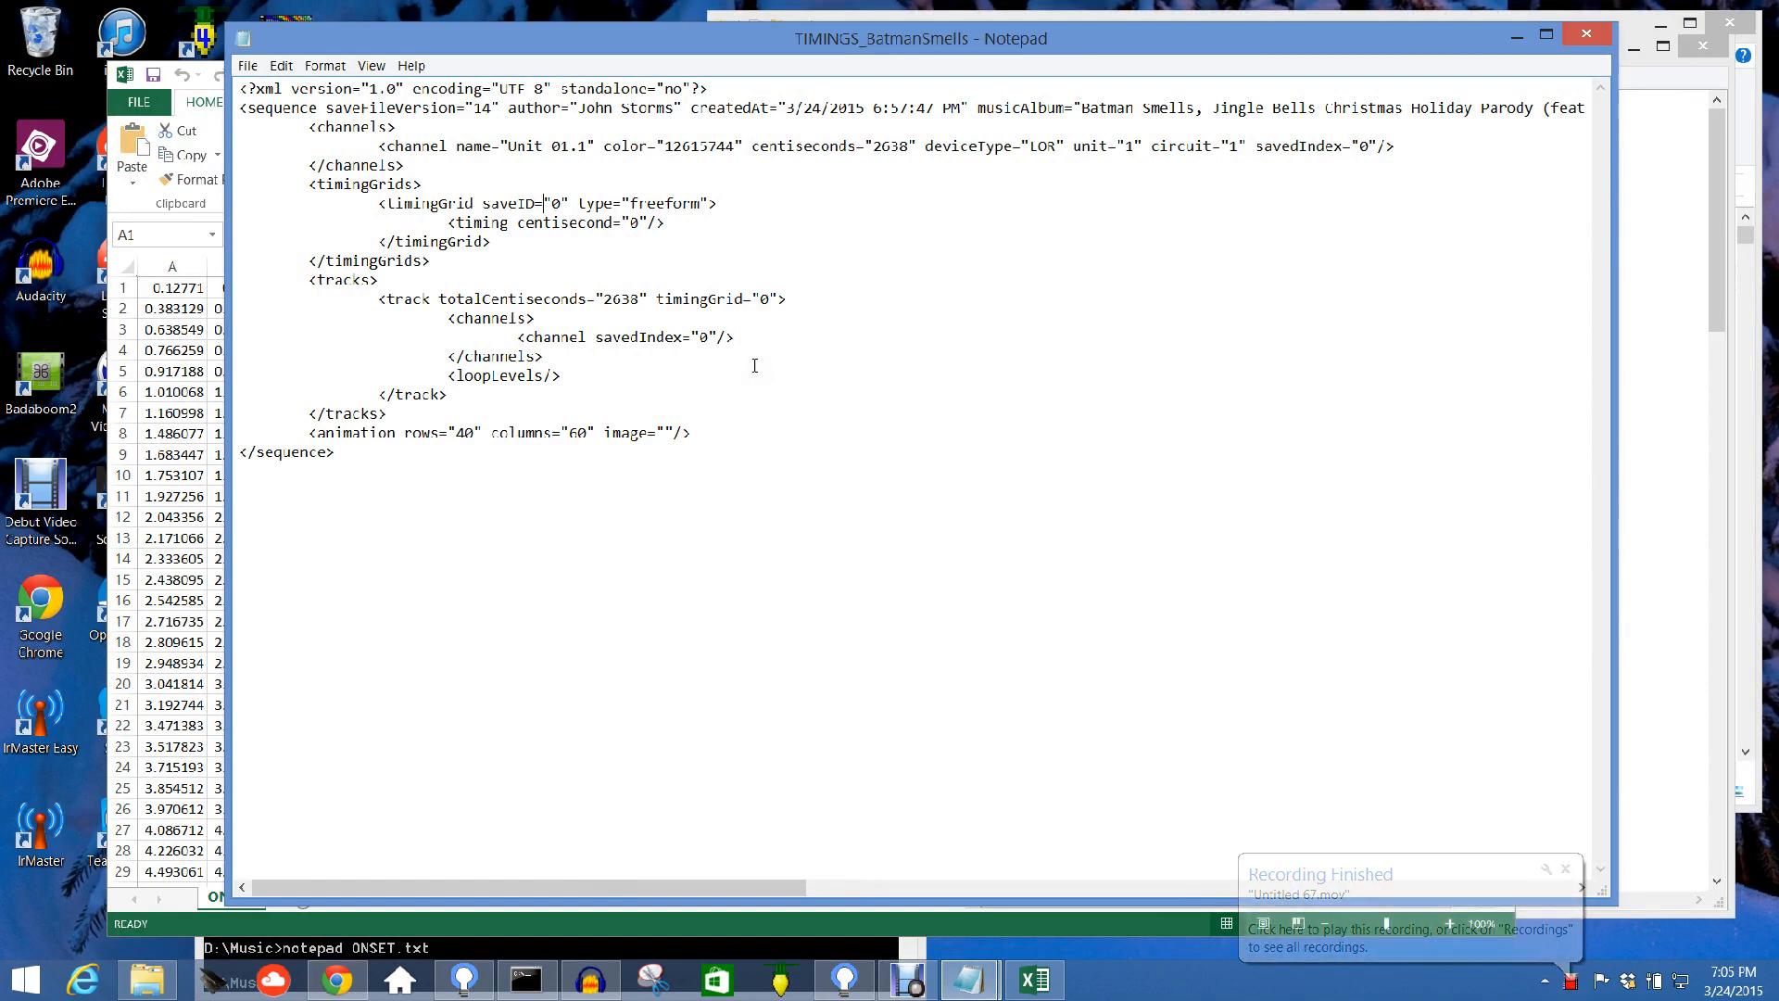
{"action": "key", "text": "Right"}
{"action": "key", "text": "Right"}
{"action": "key", "text": "Right"}
{"action": "key", "text": "Right"}
{"action": "key", "text": "Right"}
{"action": "key", "text": "Right"}
{"action": "key", "text": "Right"}
{"action": "key", "text": "Right"}
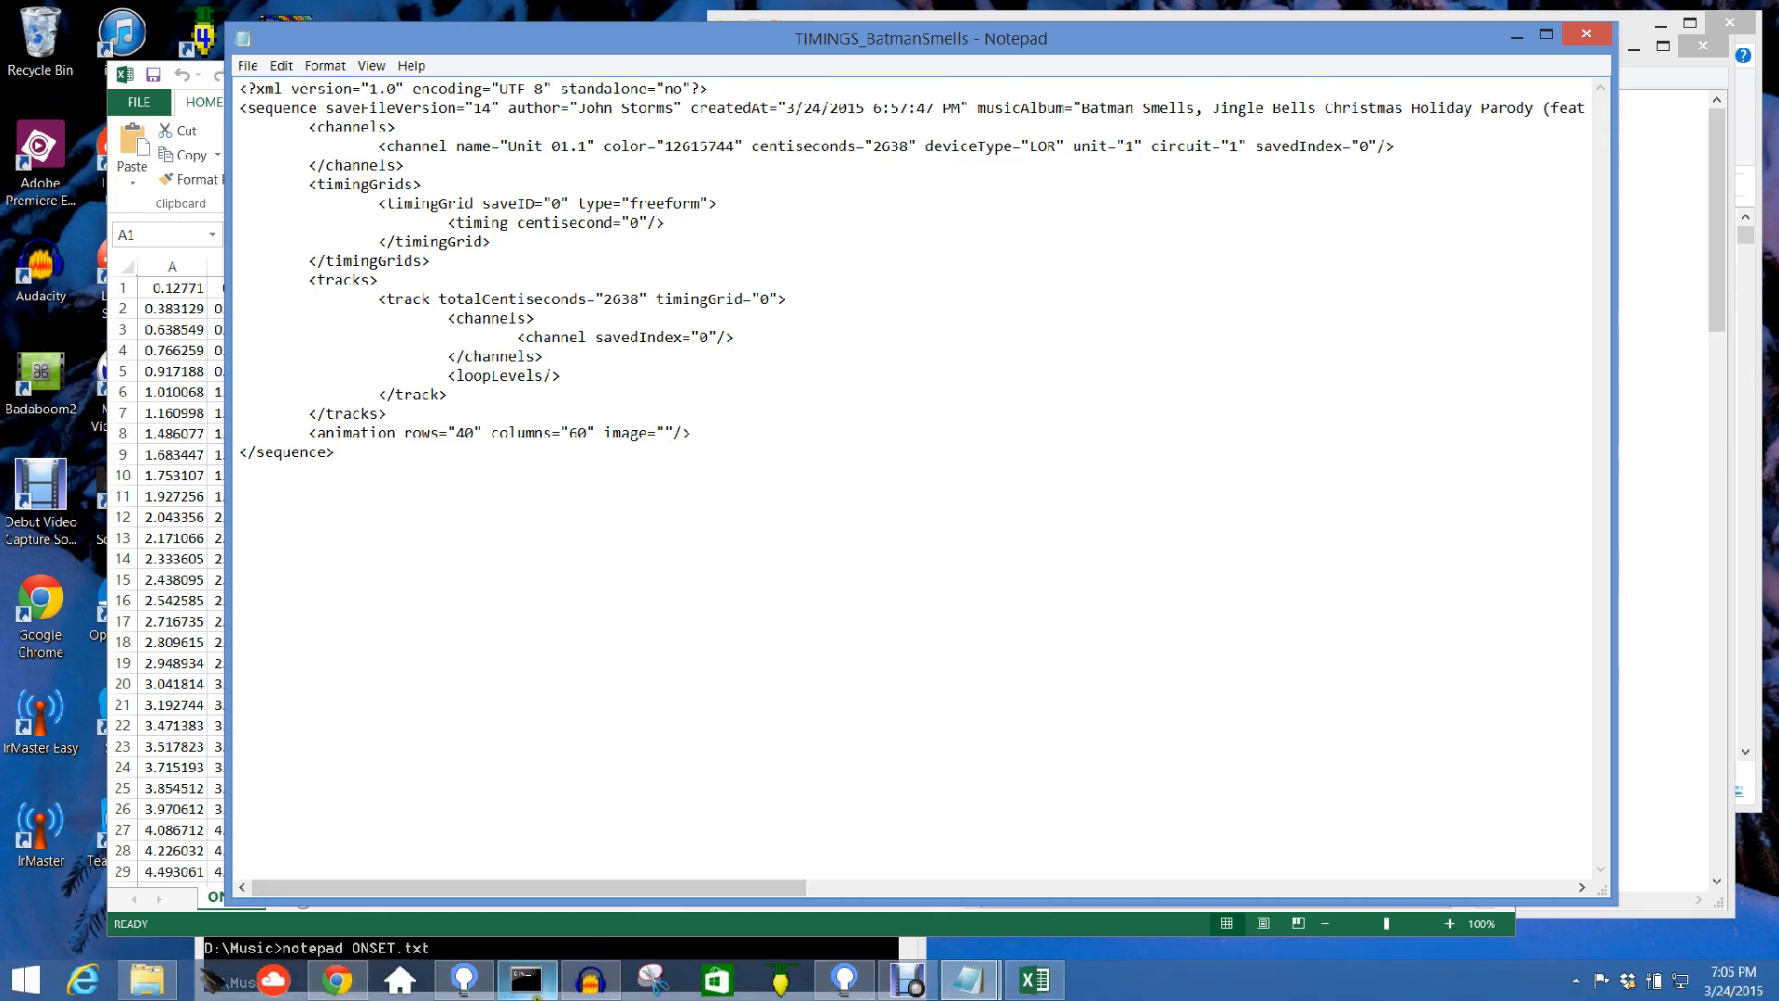
Open audacity2lor.pl in Notepad from Command Prompt and read through how the script builds the timing, channel and track XML.
{"action": "mouse_move", "coordinate": [917, 986]}
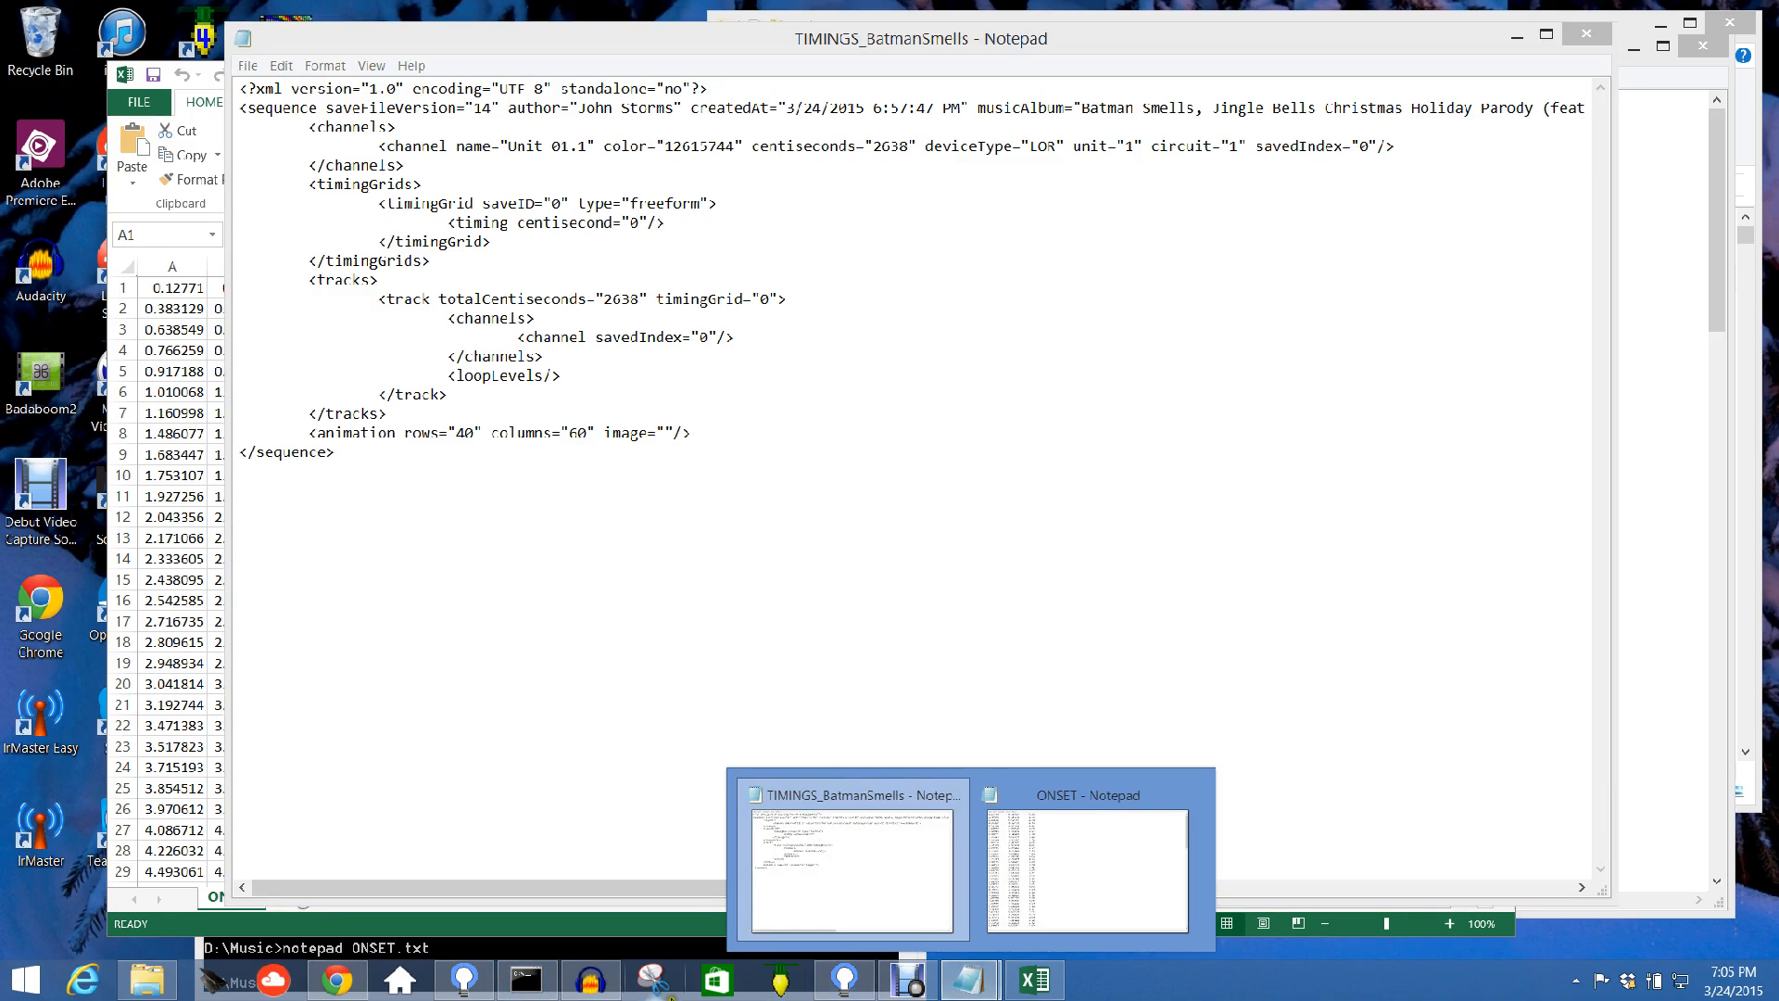
{"action": "left_click", "coordinate": [550, 989]}
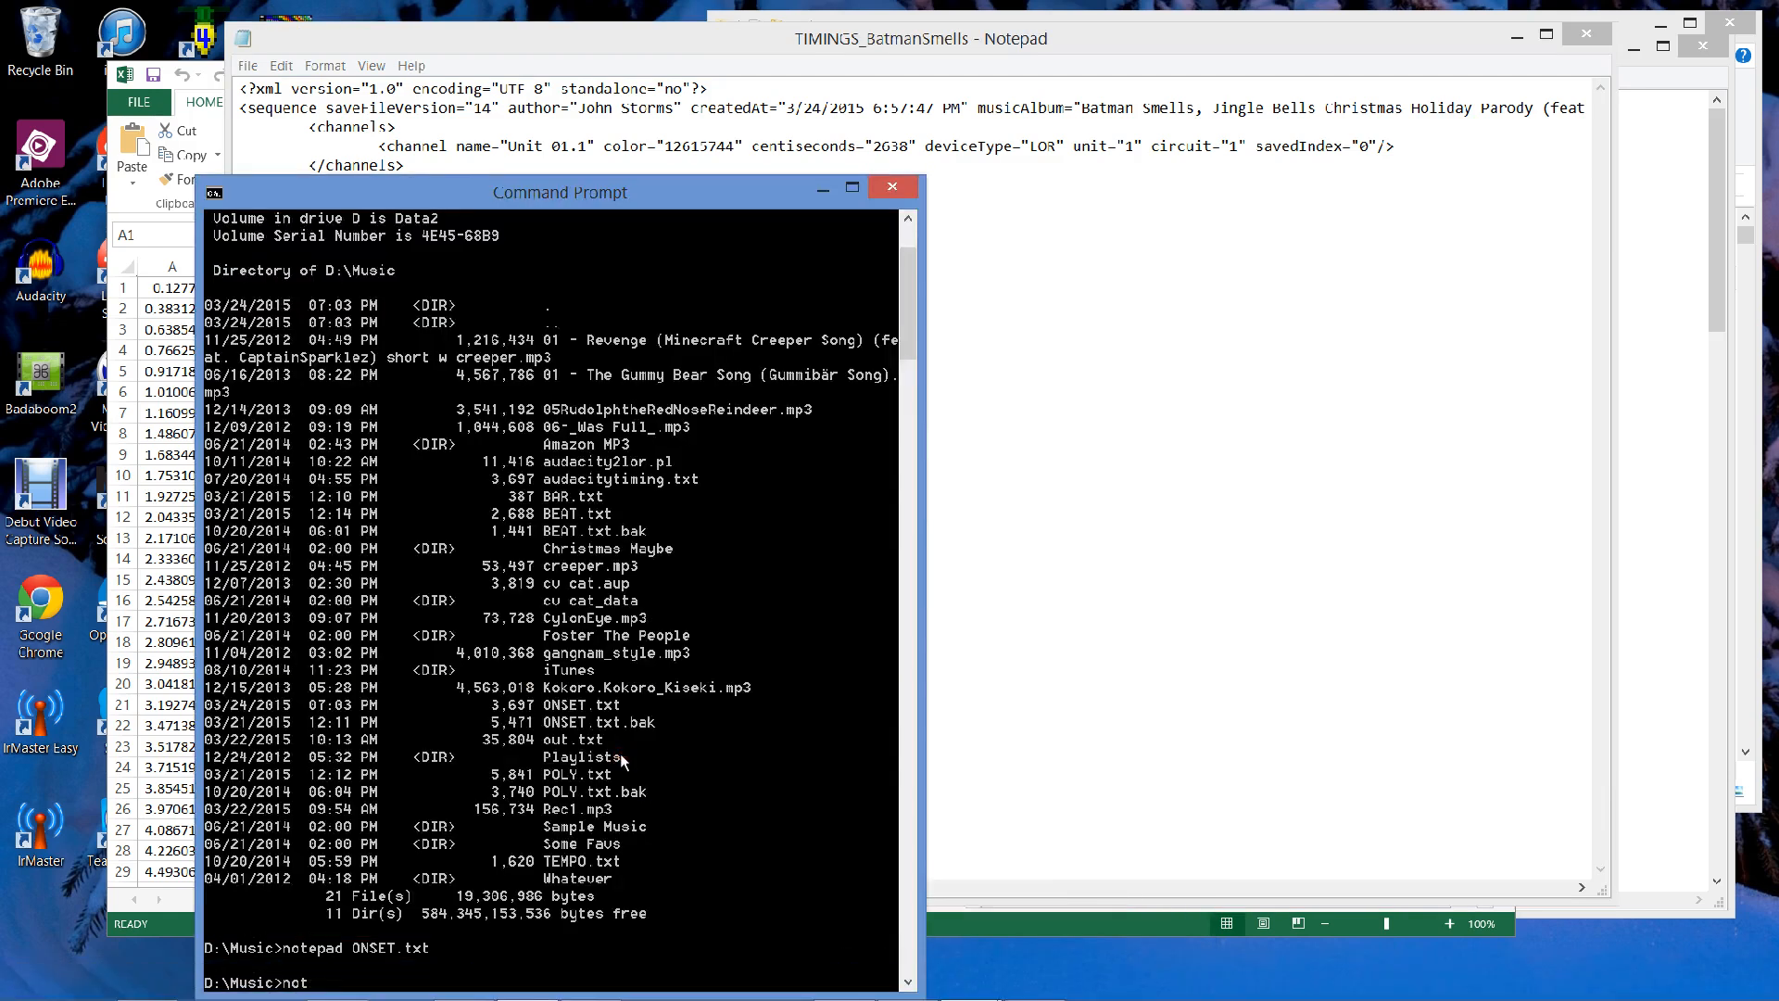
{"action": "type", "text": "notepad audacity2lor.pl"}
{"action": "key", "text": "Return"}
{"action": "key", "text": "Page_Down"}
{"action": "key", "text": "Page_Down"}
{"action": "key", "text": "Page_Down"}
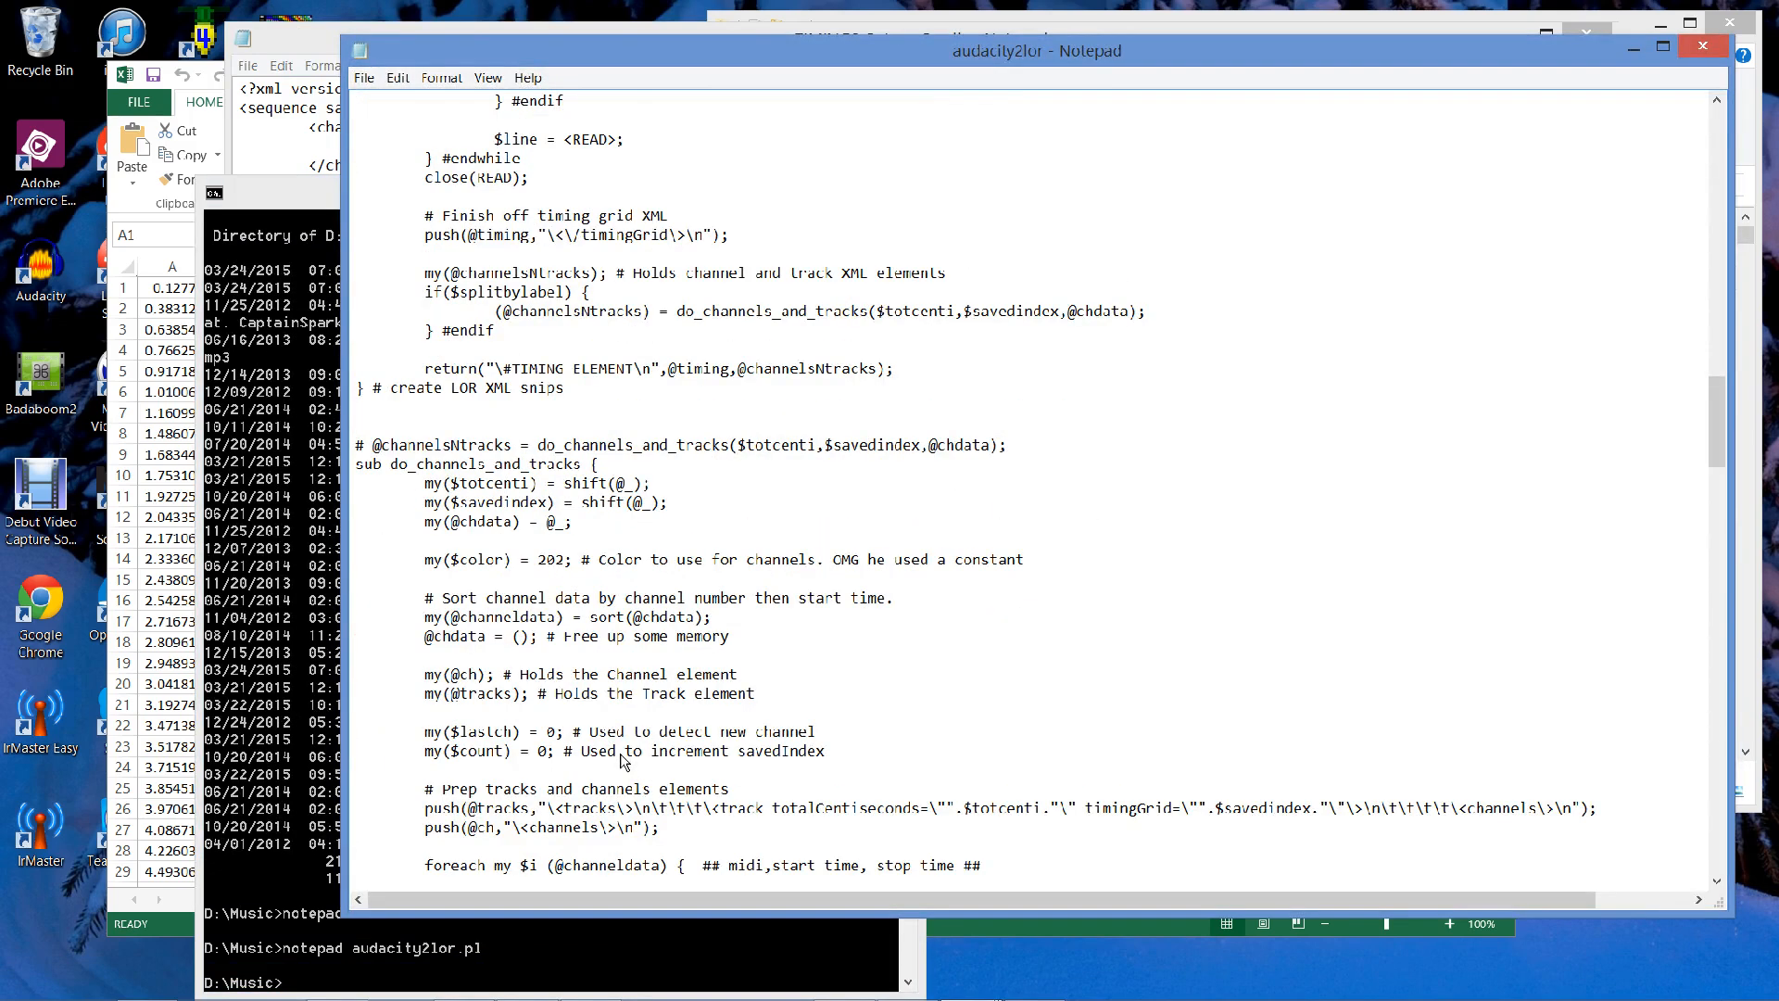
{"action": "key", "text": "Page_Down"}
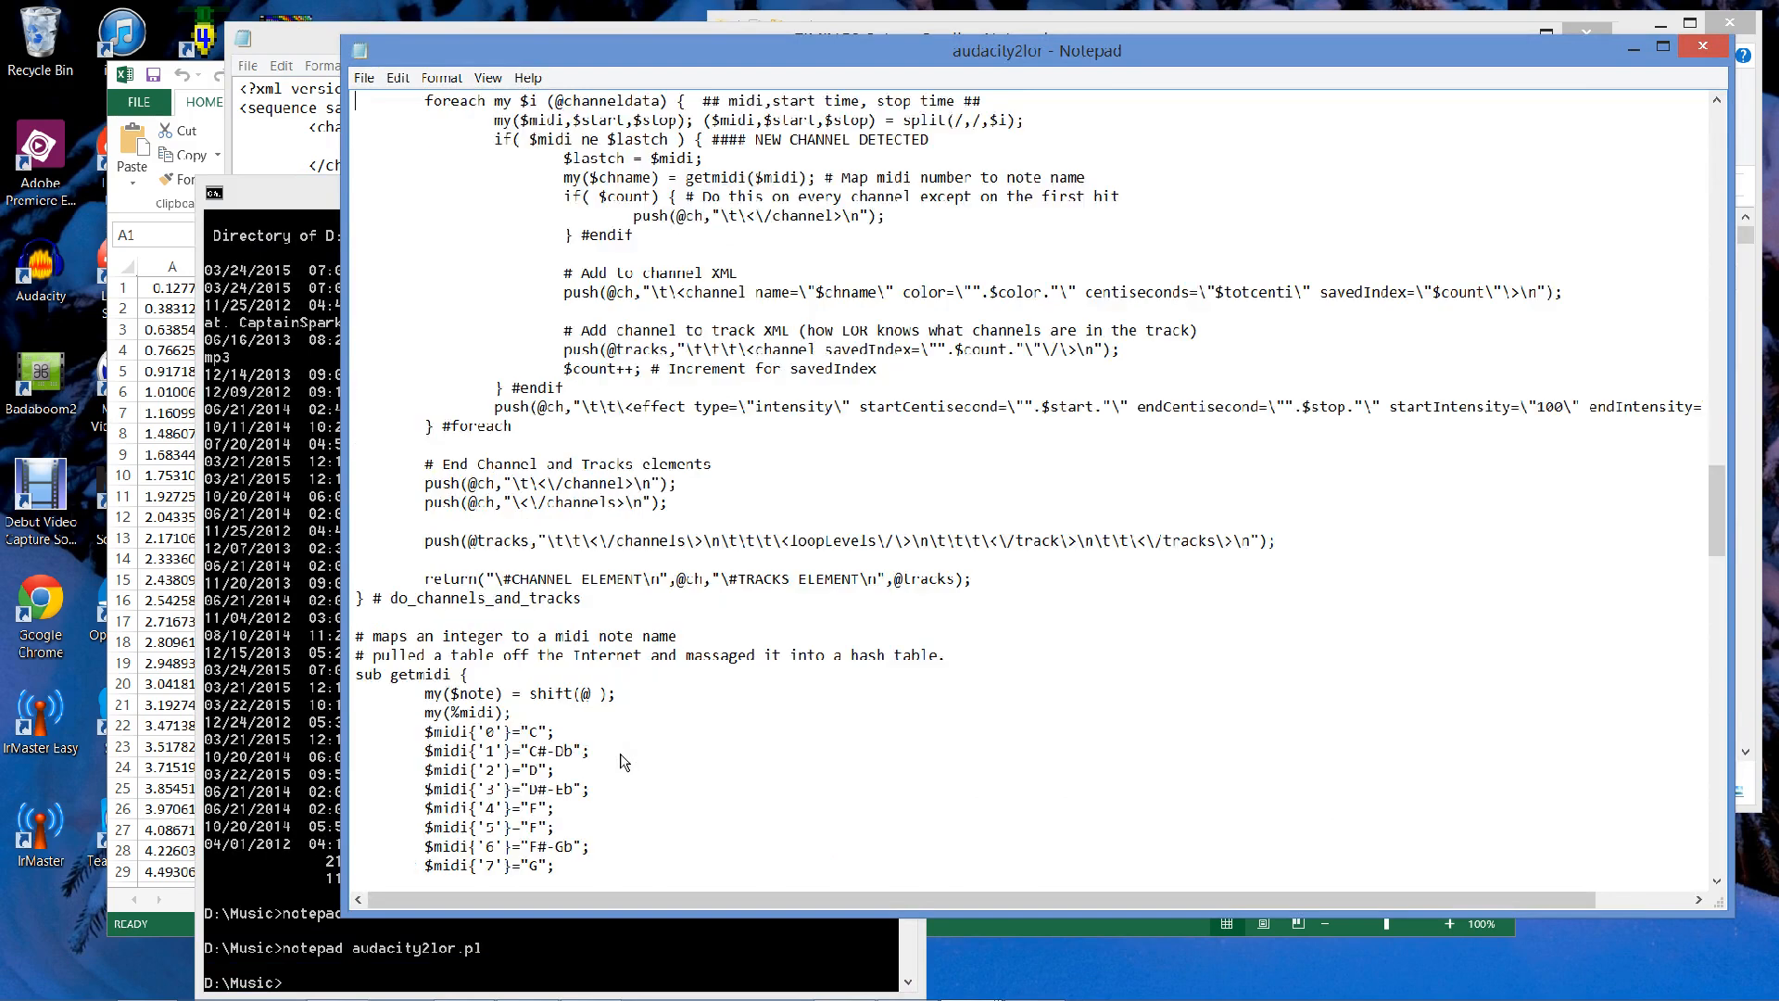
Read the rest of audacity2lor.pl, covering the MIDI note table, the seconds-to-centiseconds conversion and the rounding subroutine.
{"action": "key", "text": "Page_Down"}
{"action": "key", "text": "Page_Down"}
{"action": "key", "text": "Page_Down"}
{"action": "key", "text": "Page_Down"}
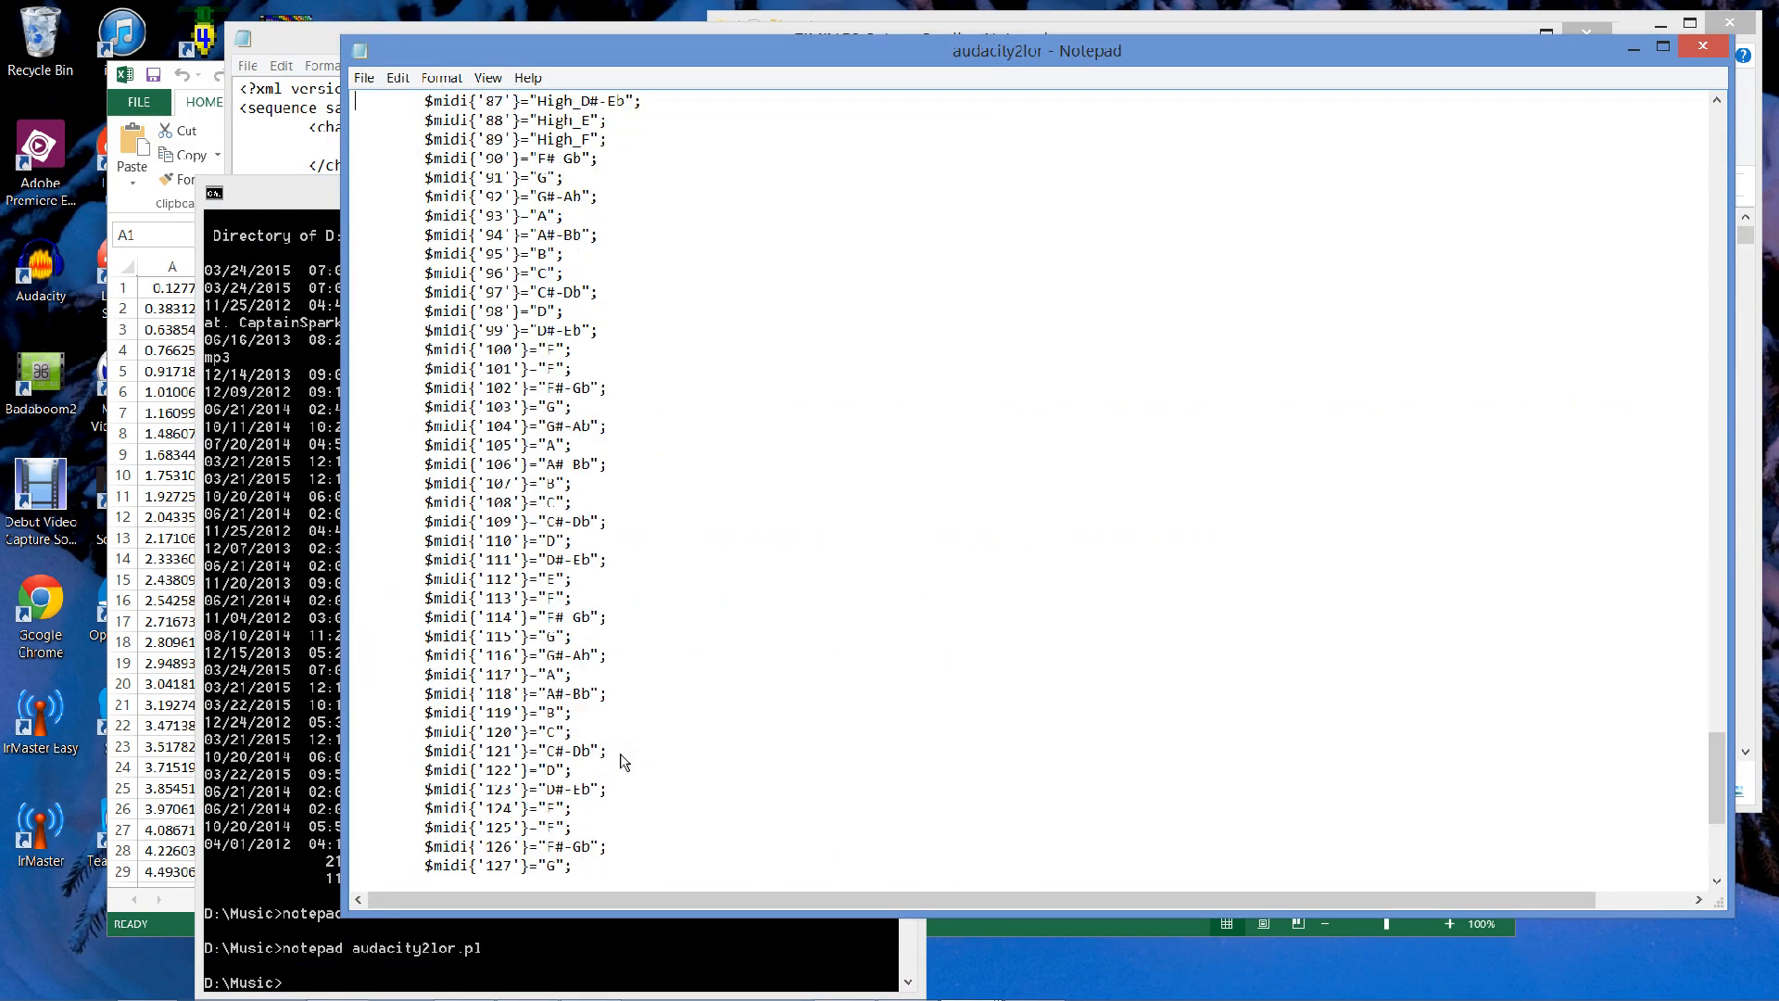
{"action": "key", "text": "Up"}
{"action": "key", "text": "Up"}
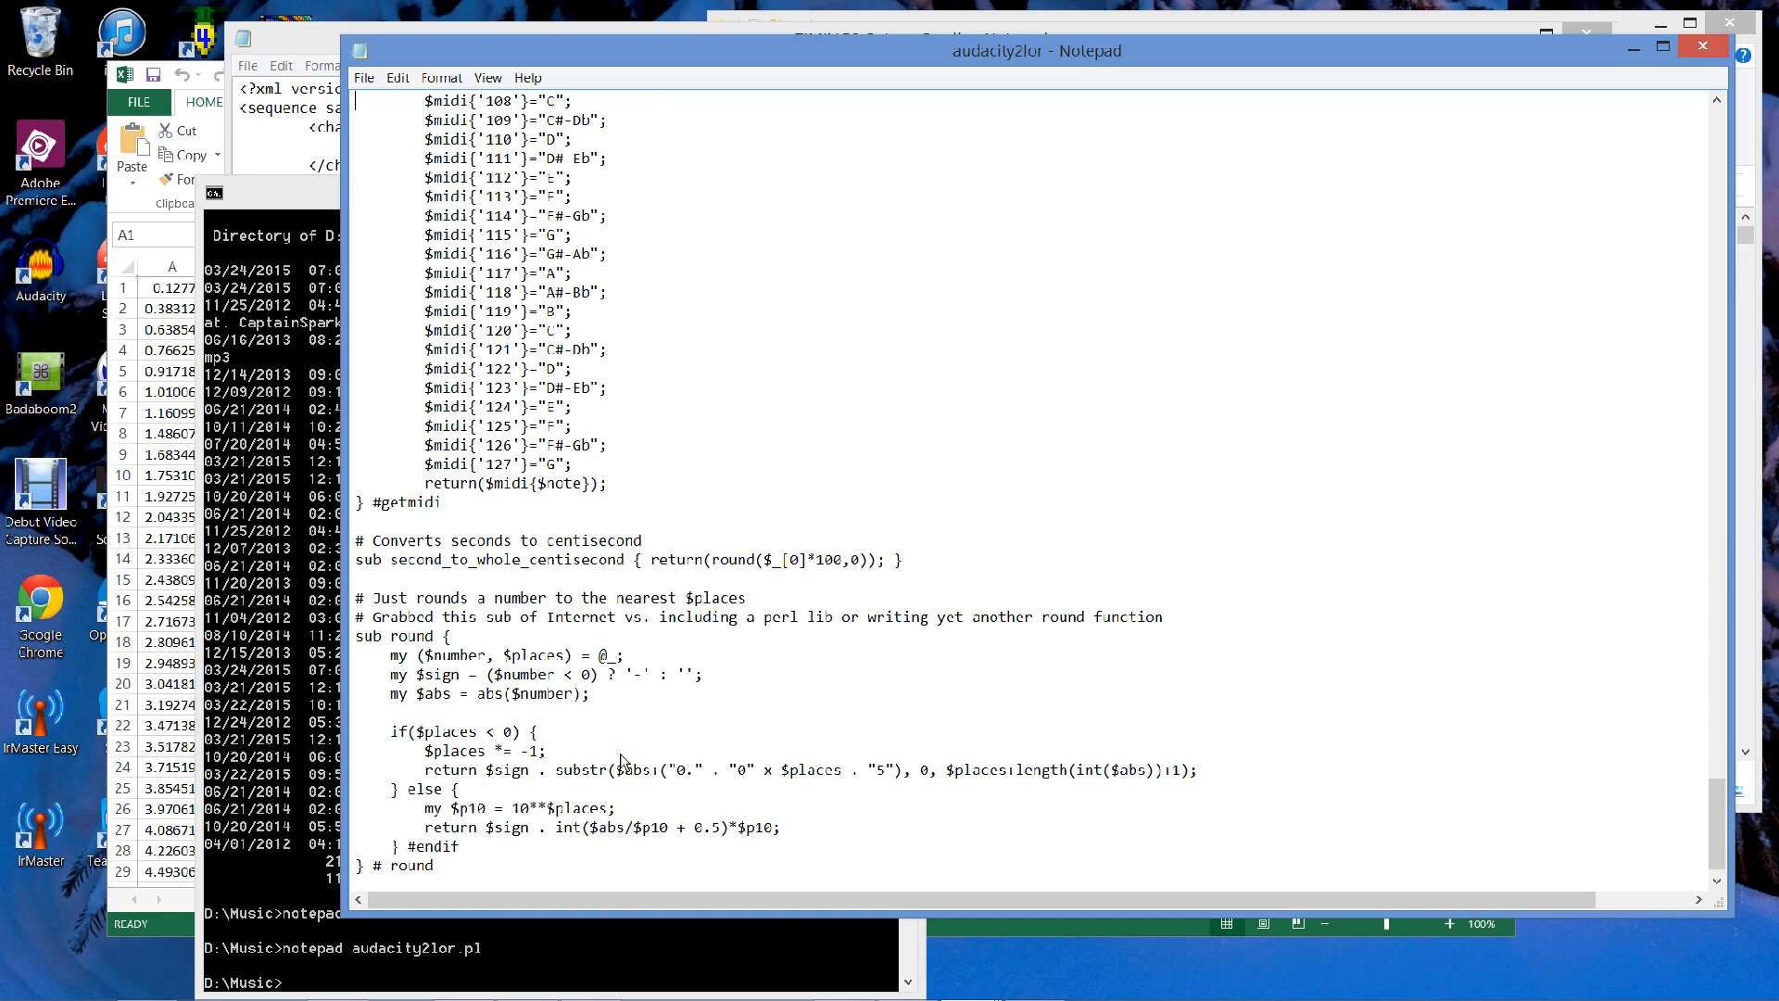
{"action": "left_click", "coordinate": [702, 577]}
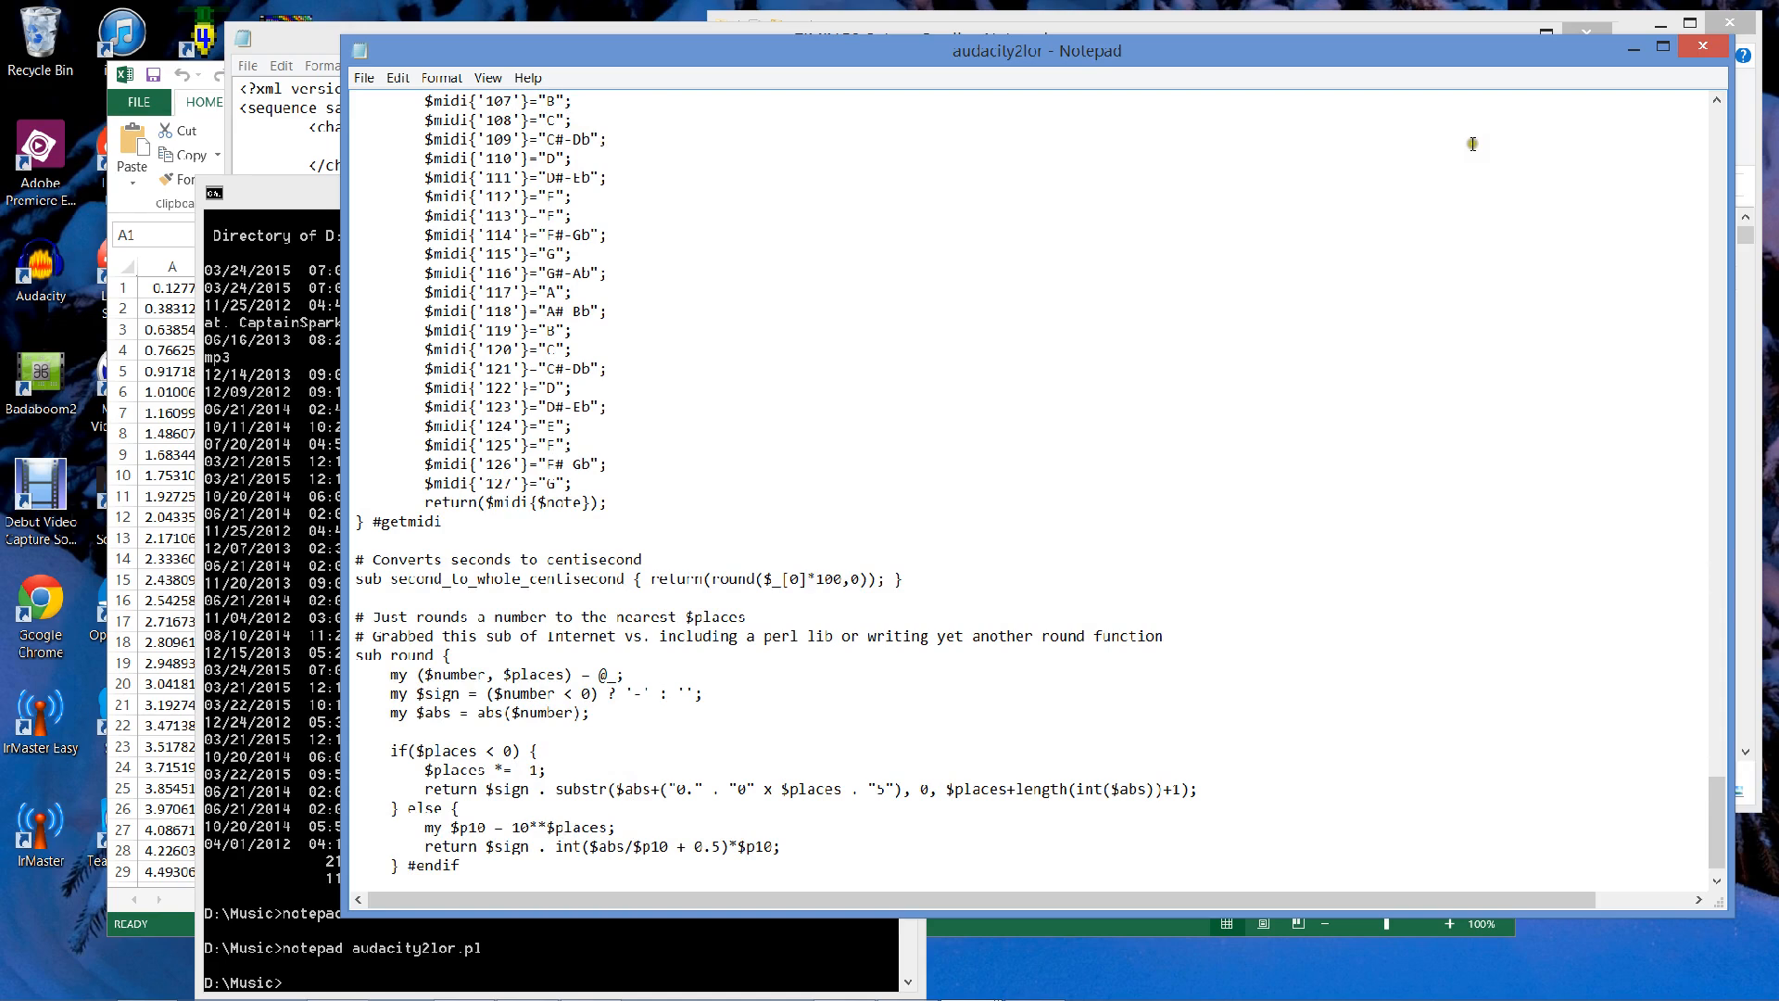
Switch to the ONSET workbook in Excel and enter the formula =A1*100 in cell E1.
{"action": "left_click", "coordinate": [1631, 49]}
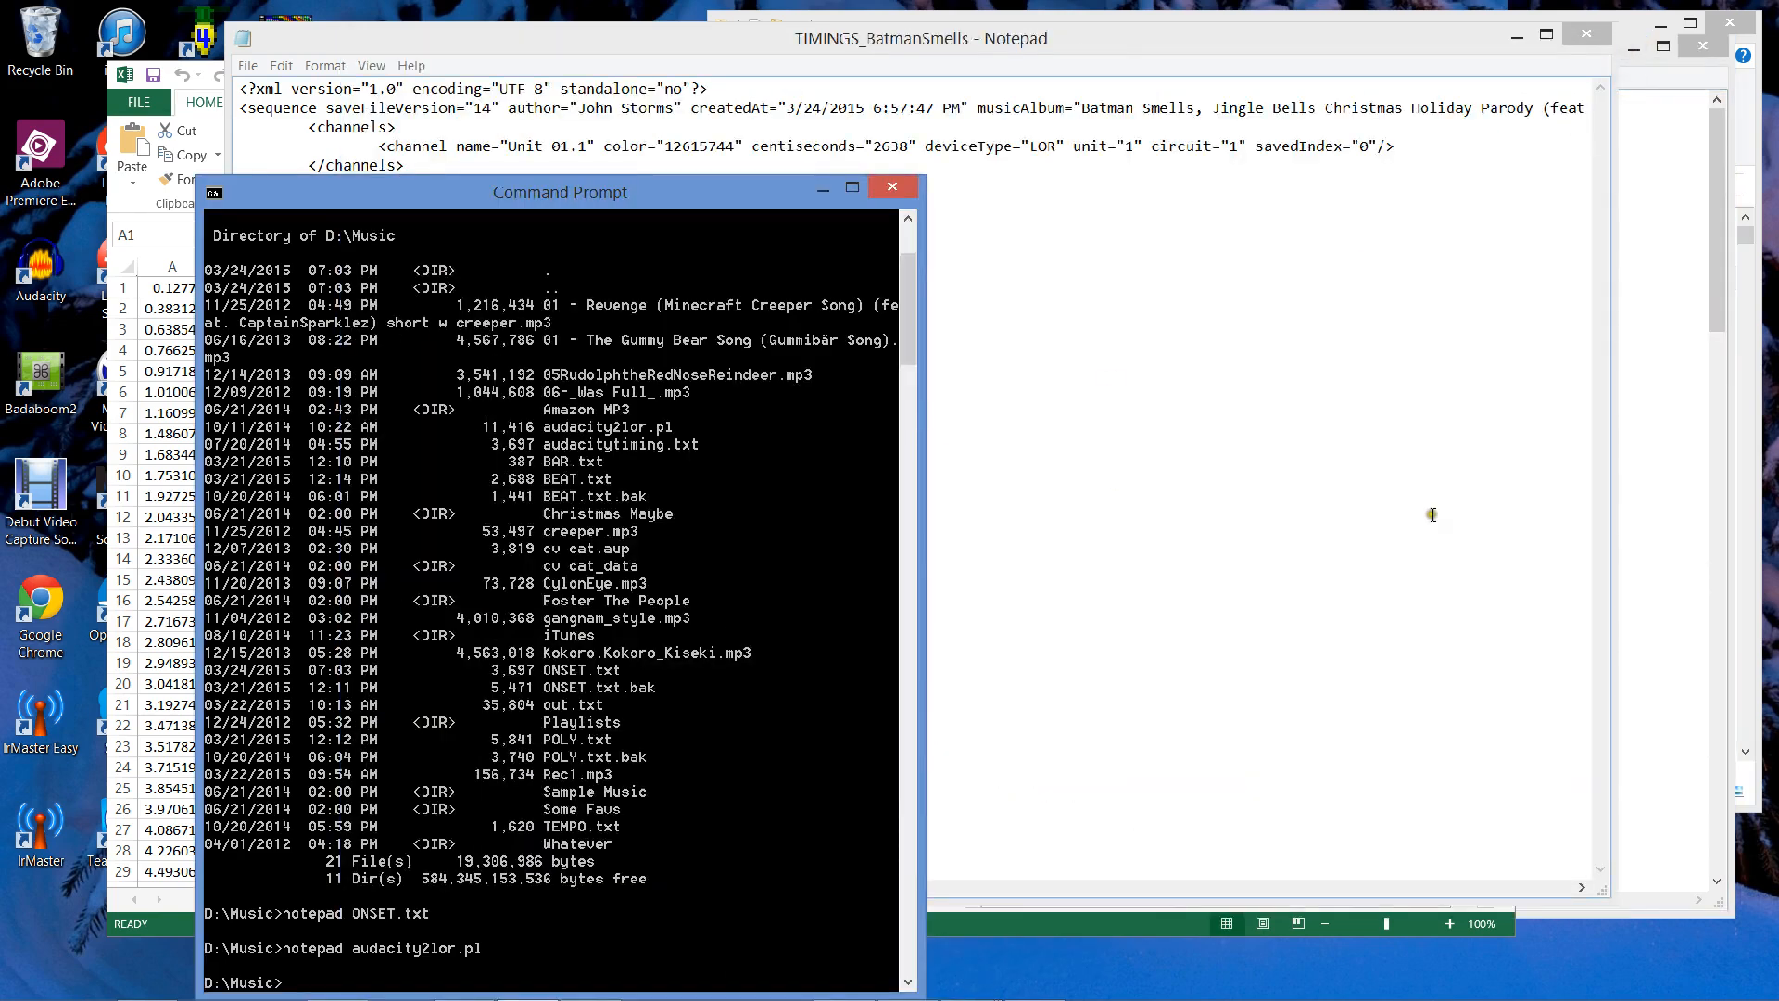
{"action": "key", "text": "alt+Tab"}
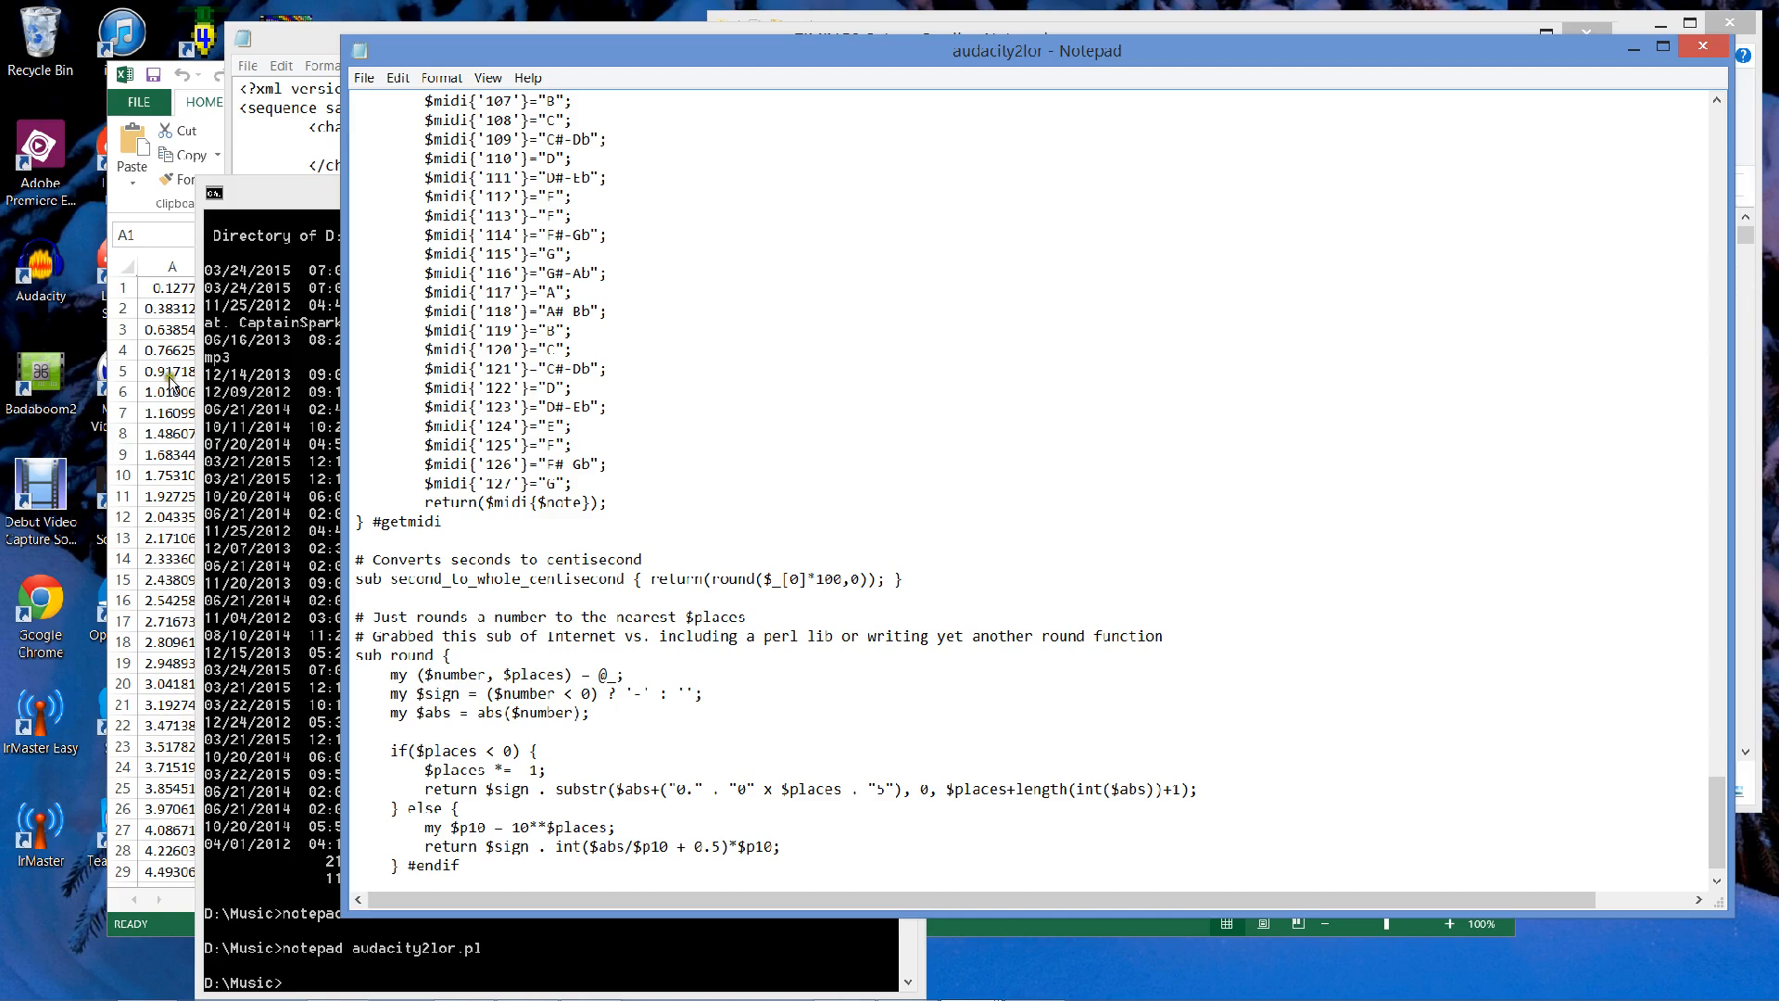
{"action": "left_click", "coordinate": [179, 372]}
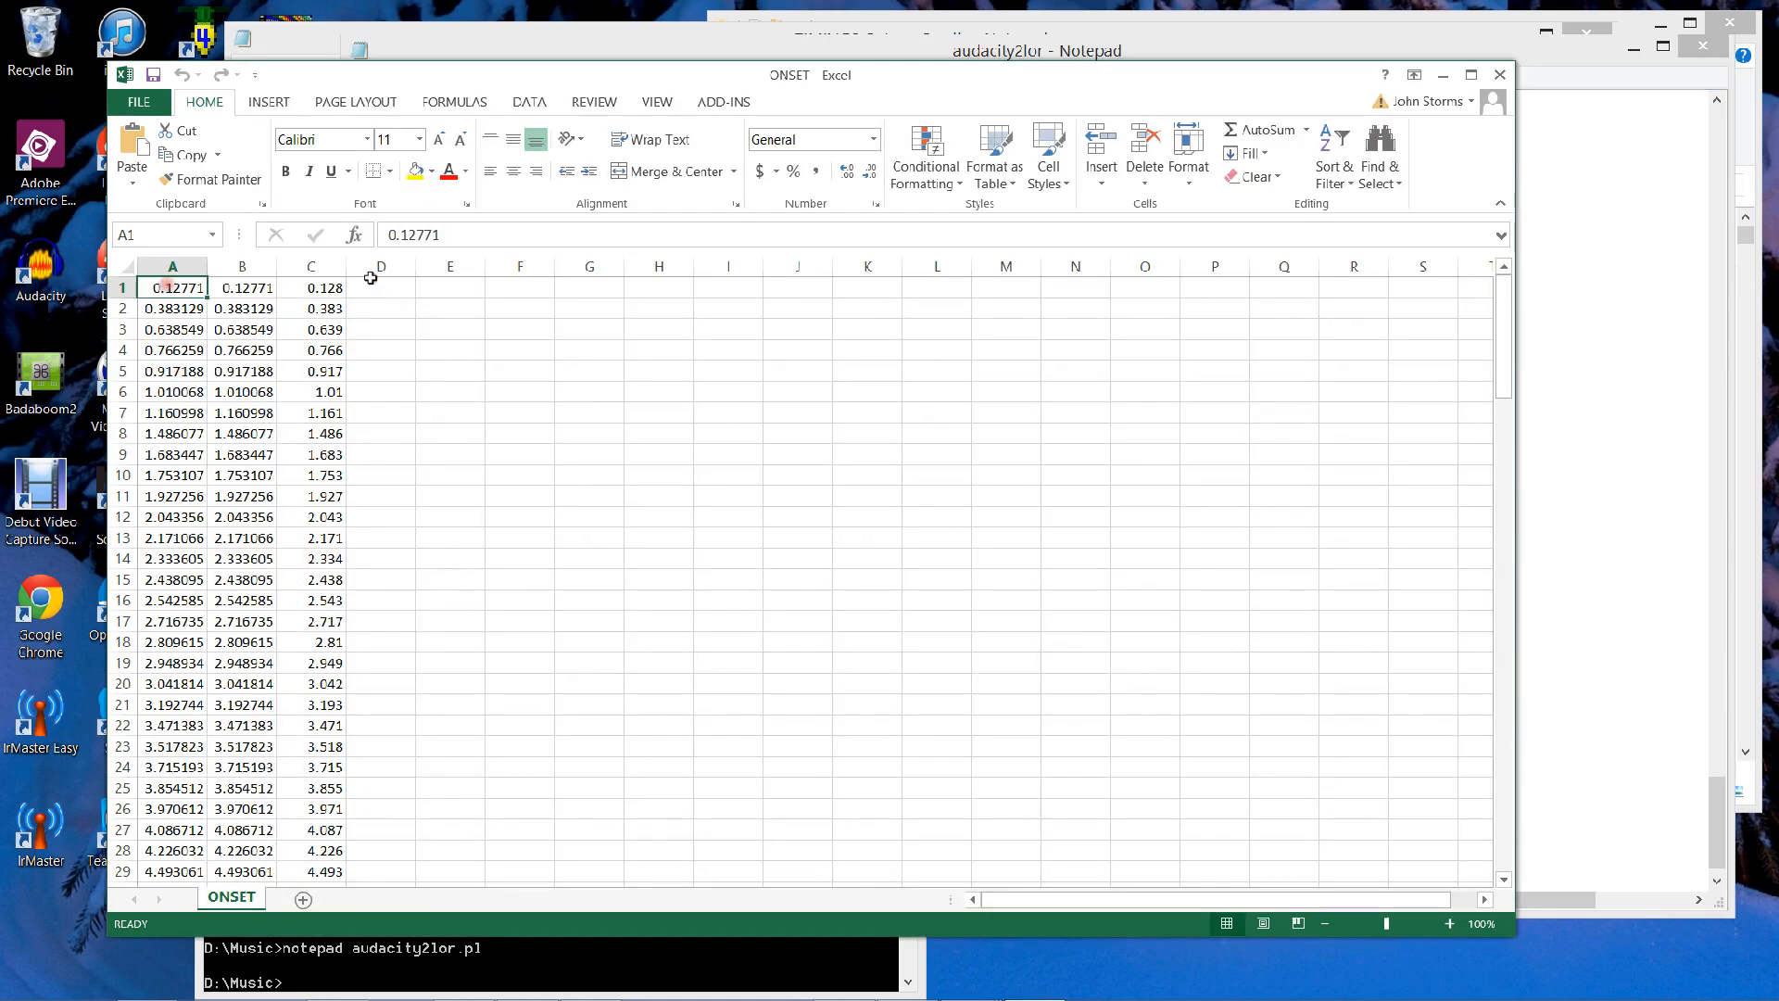
{"action": "left_click", "coordinate": [439, 288]}
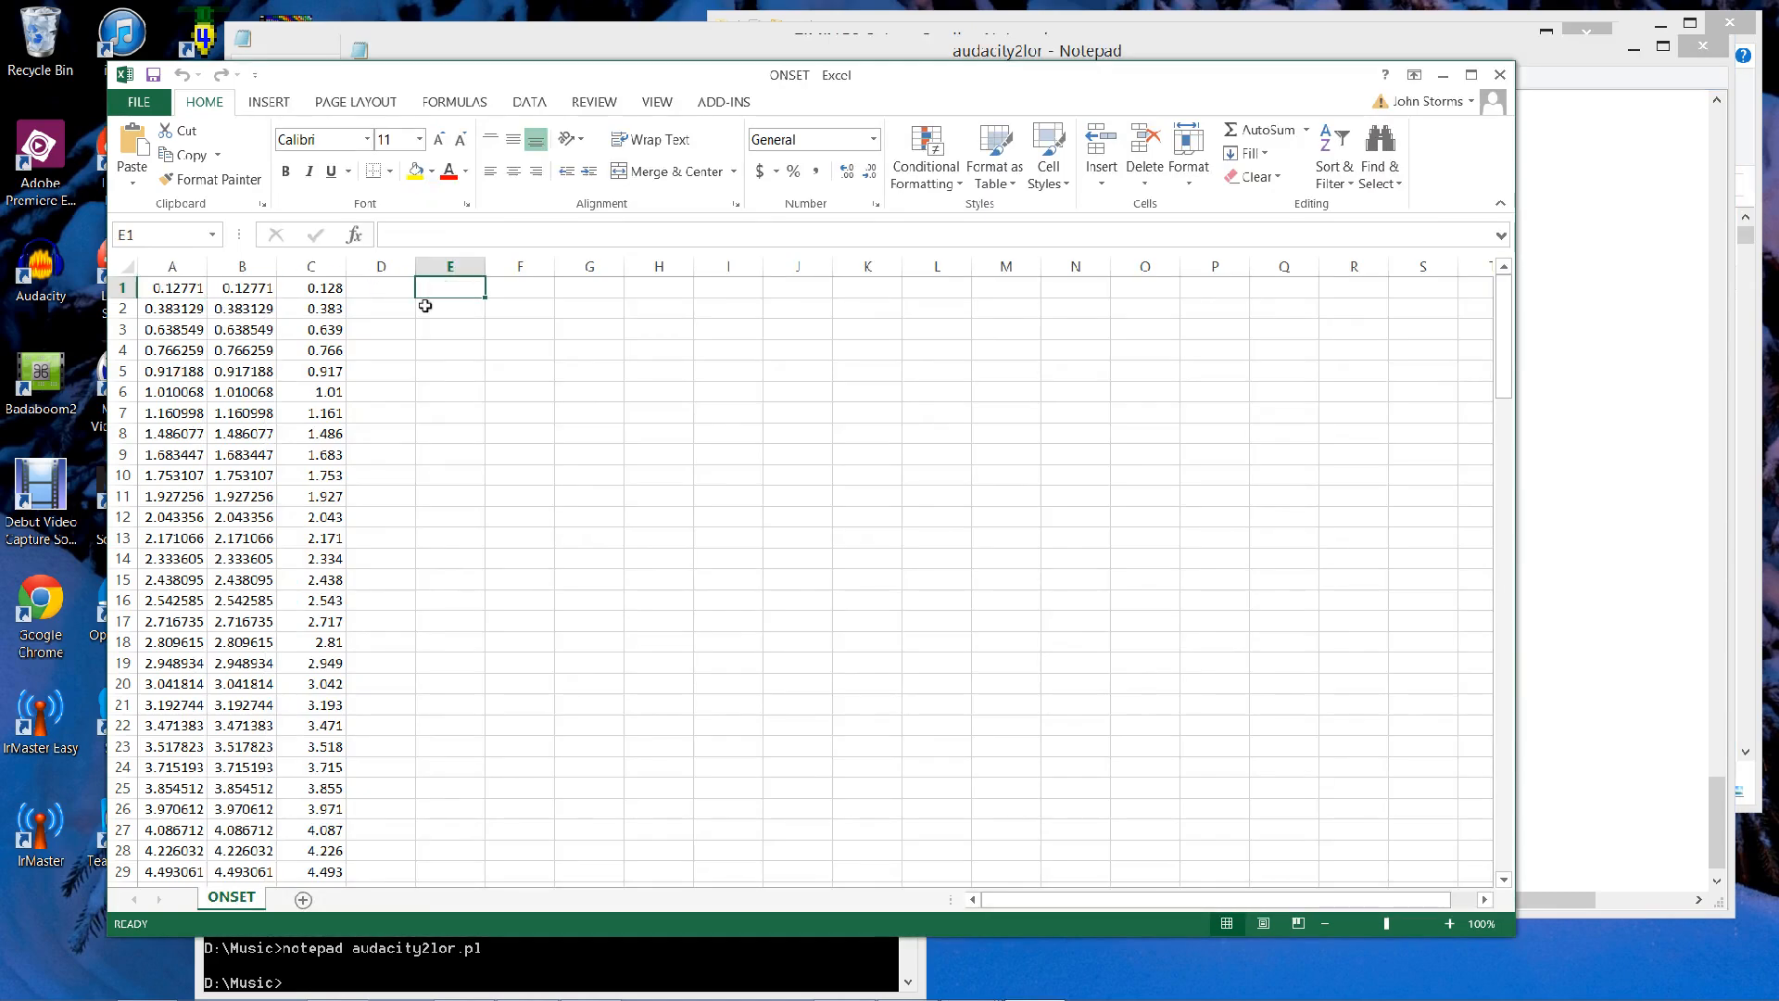
{"action": "type", "text": "="}
{"action": "left_click", "coordinate": [176, 292]}
{"action": "type", "text": "*"}
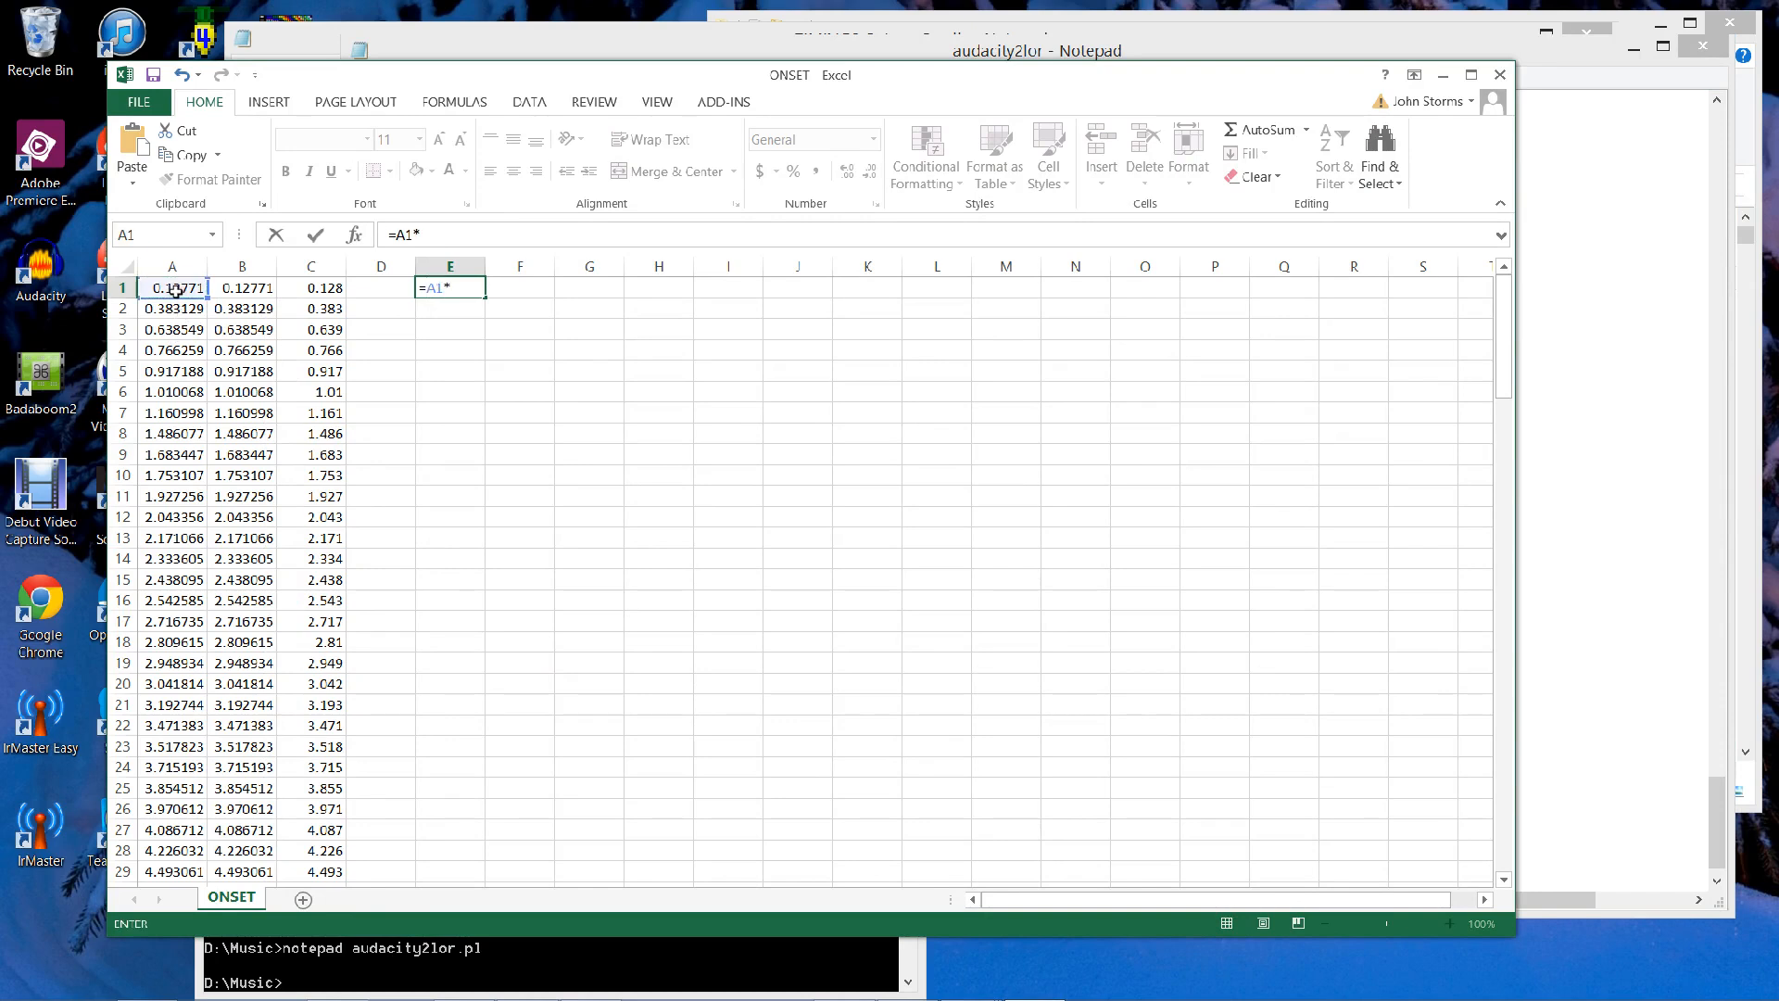
{"action": "key", "text": "ctrl+Return"}
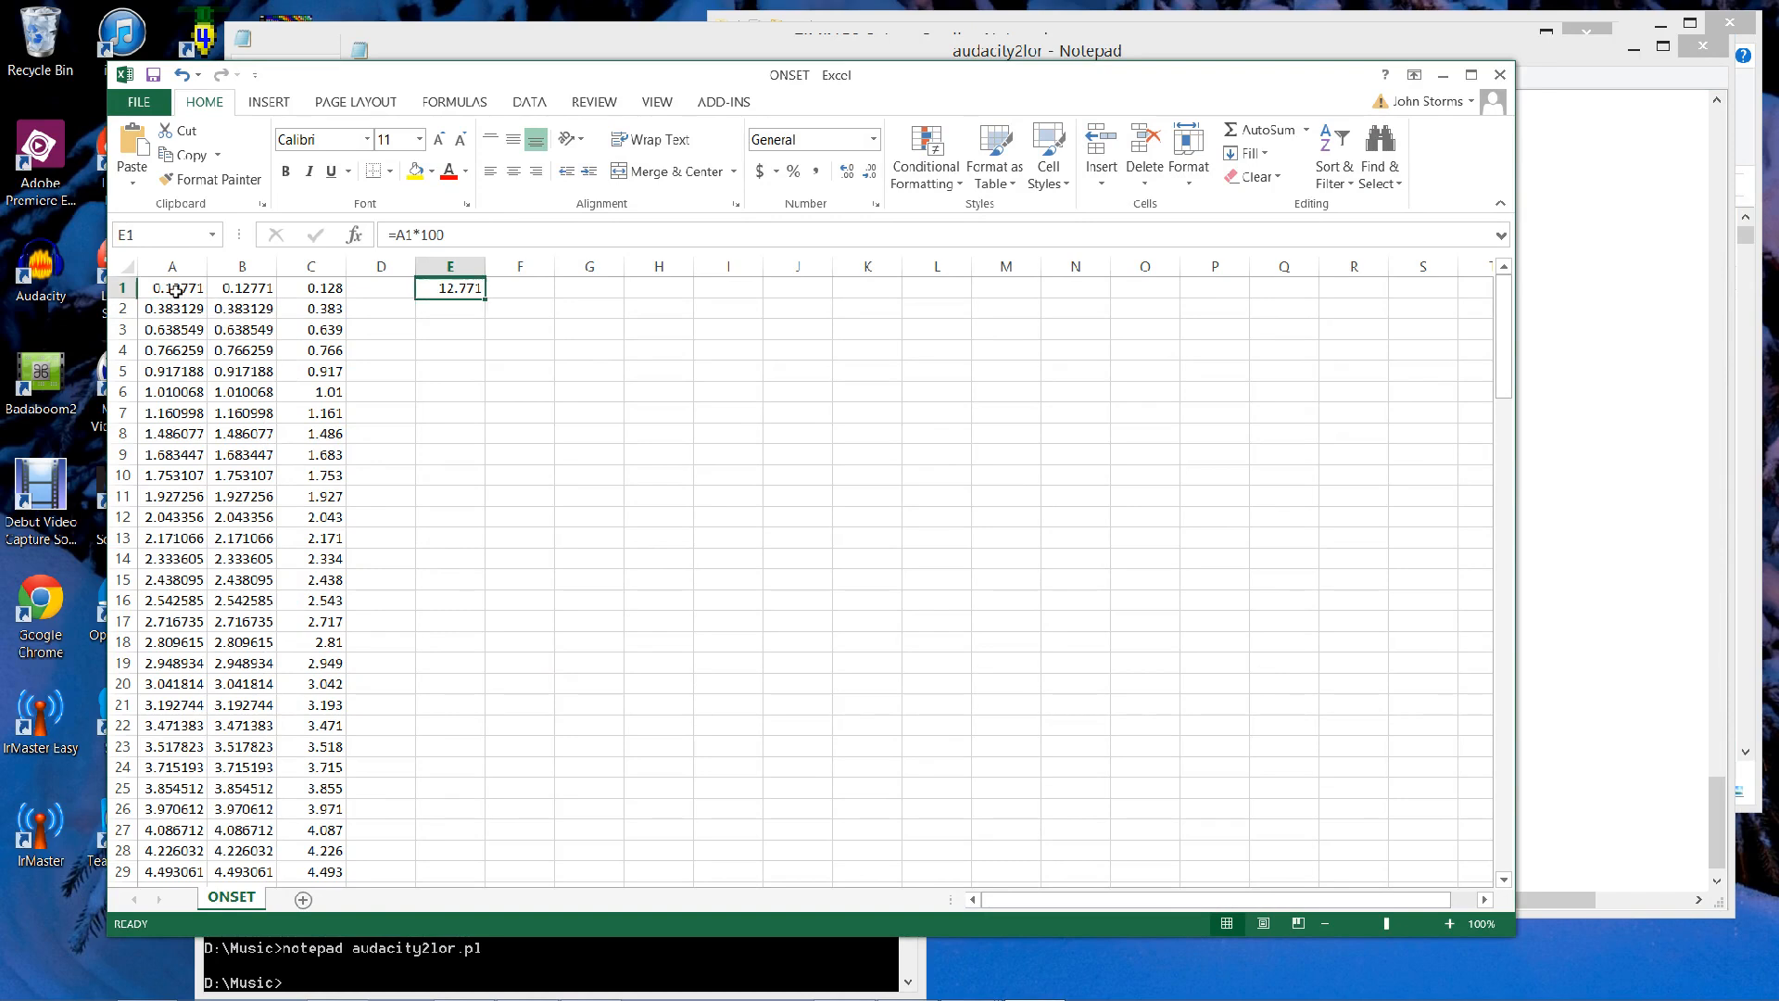
Wrap the formula in E1 in ROUND with zero decimal digits, making it =ROUND(A1*100,0).
{"action": "left_click", "coordinate": [398, 237]}
{"action": "type", "text": "ROUND("}
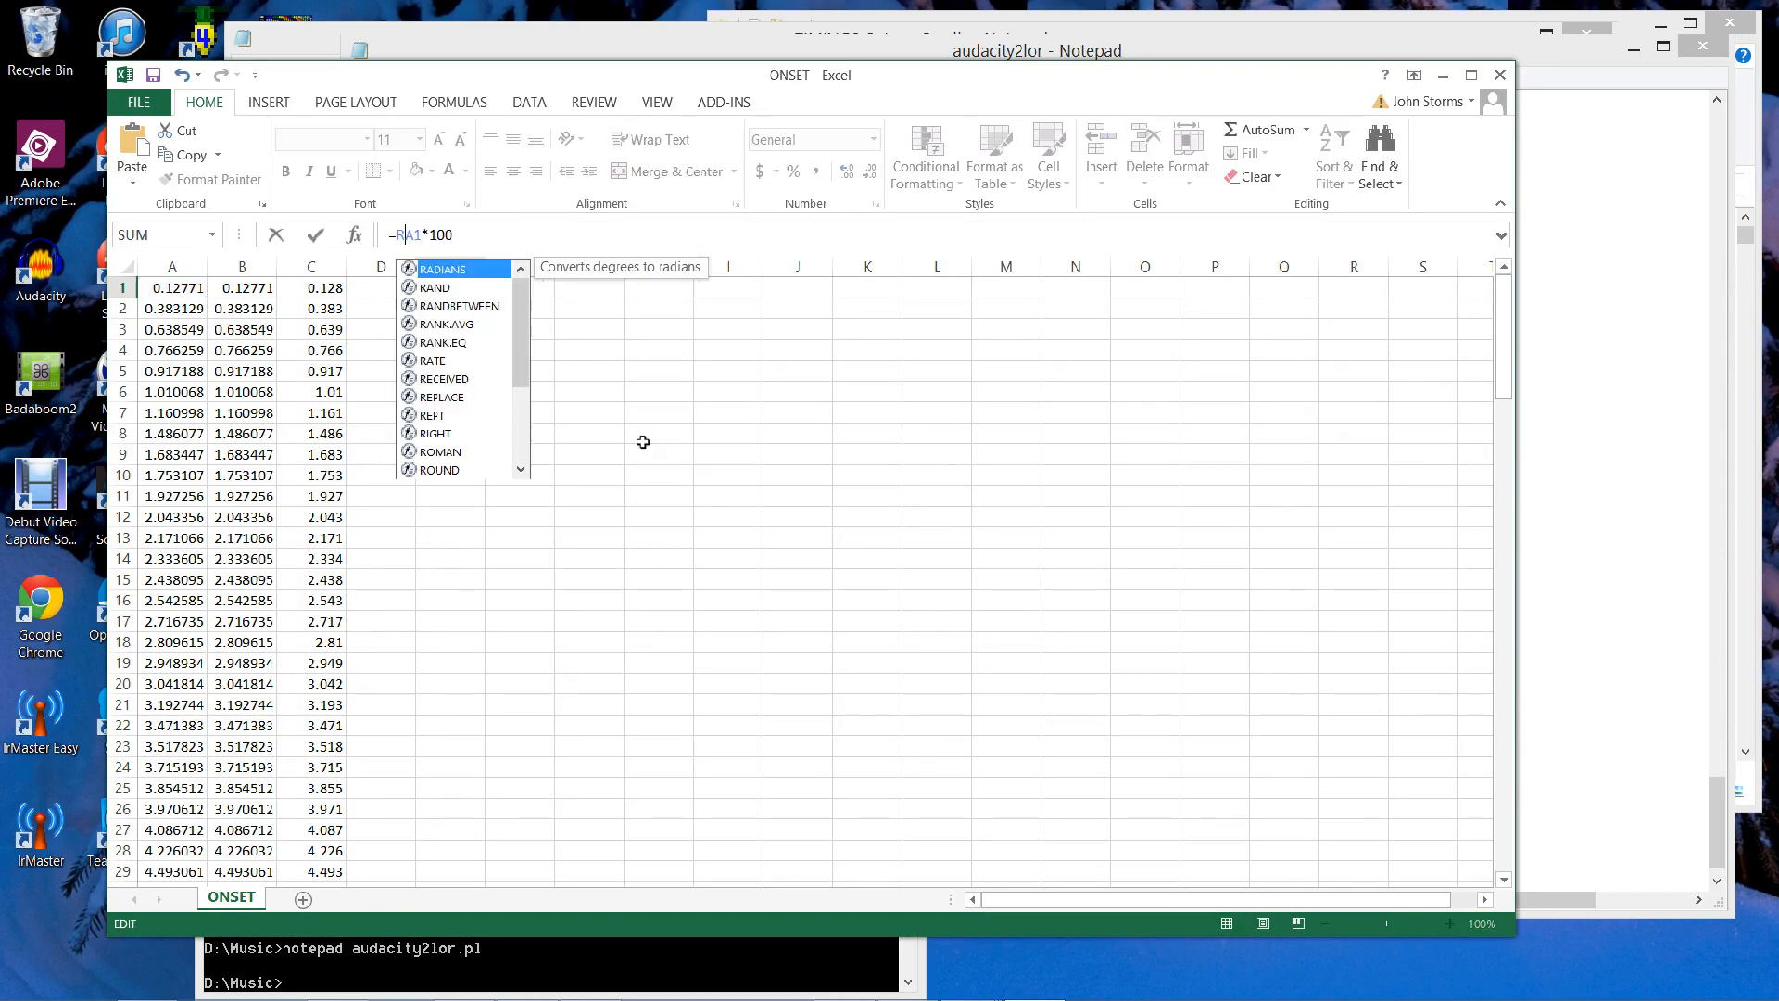
{"action": "key", "text": "End"}
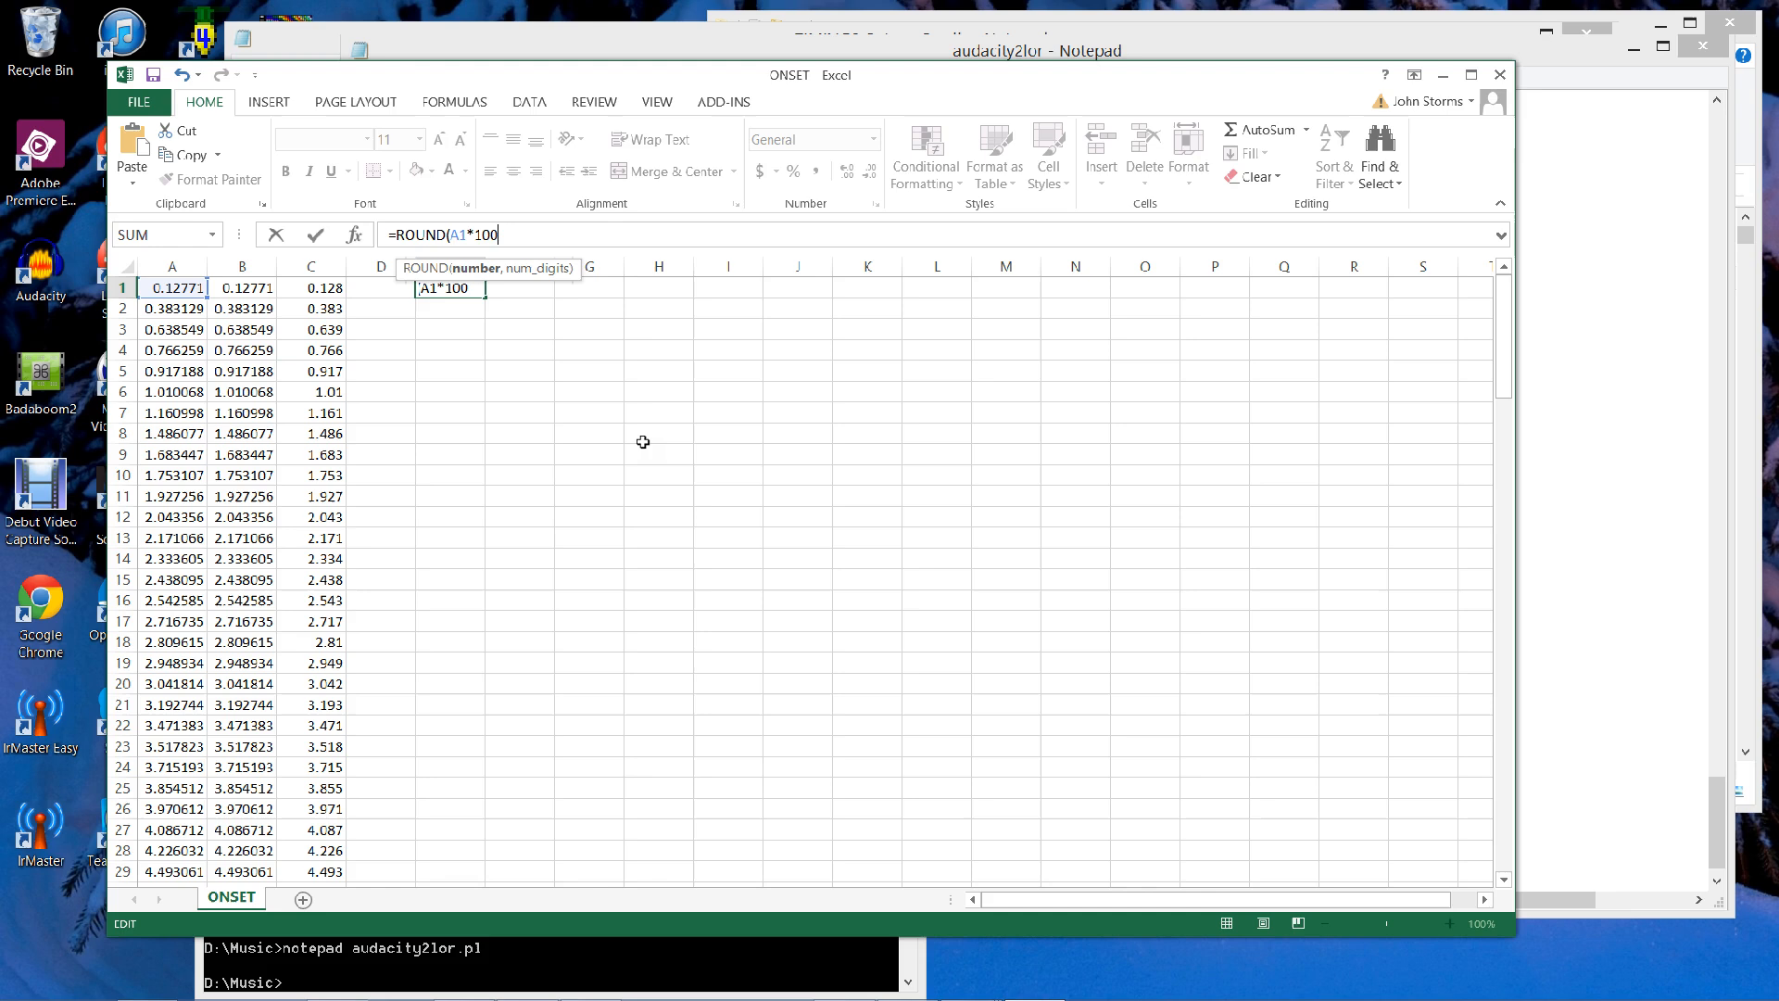
{"action": "type", "text": ",0)"}
{"action": "key", "text": "Return"}
{"action": "key", "text": "Up"}
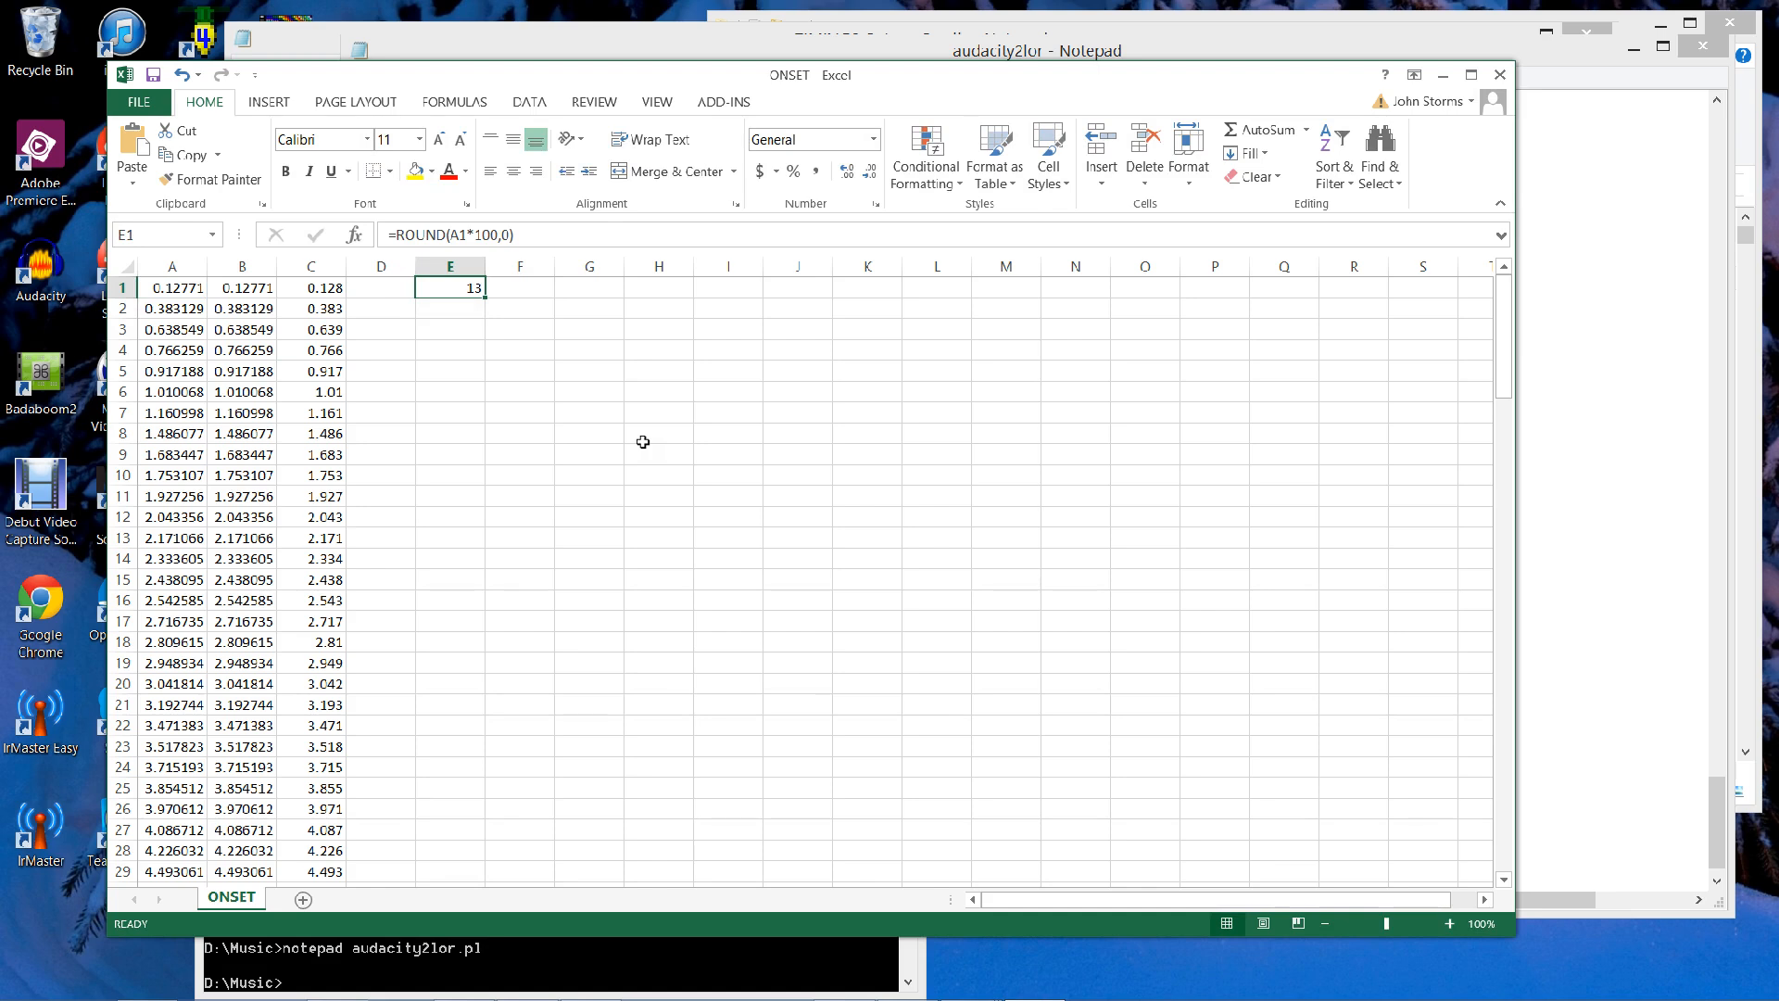
Copy the rounding formula from E1 down column E to the last data row, row 139.
{"action": "key", "text": "Left"}
{"action": "key", "text": "Left"}
{"action": "key", "text": "Left"}
{"action": "key", "text": "Left"}
{"action": "key", "text": "Right"}
{"action": "key", "text": "Right"}
{"action": "key", "text": "Right"}
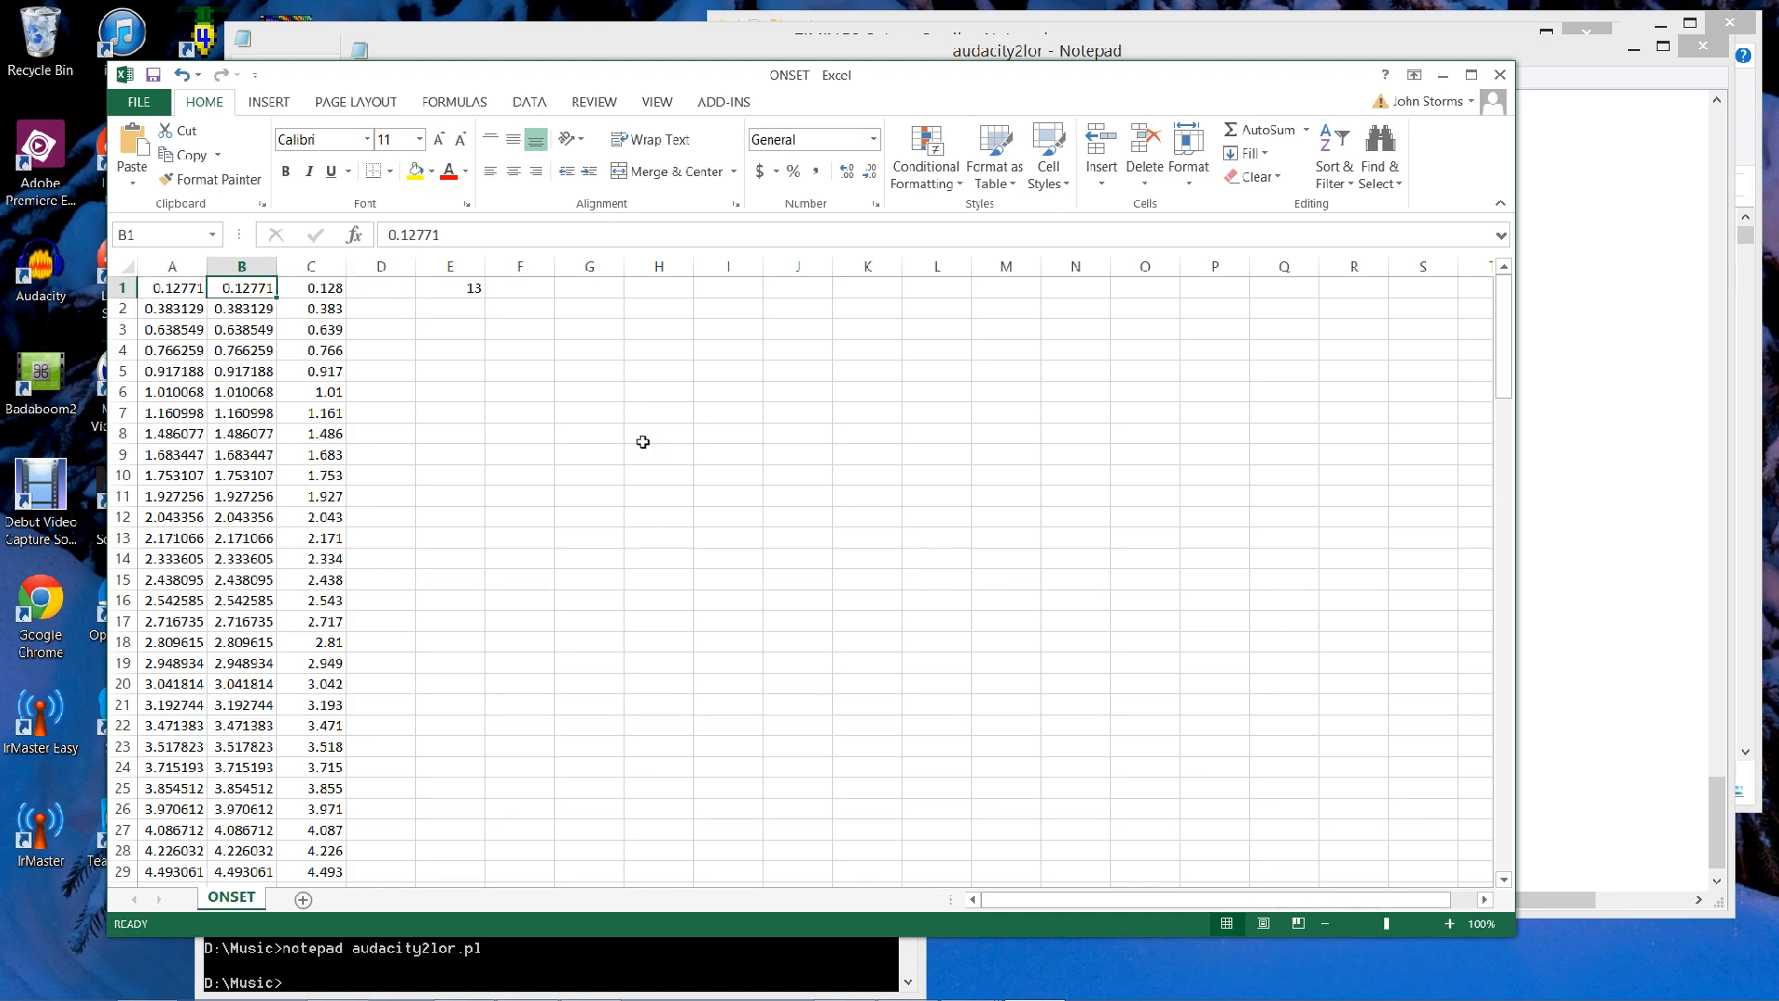
{"action": "key", "text": "Right"}
{"action": "key", "text": "ctrl+c"}
{"action": "key", "text": "shift+Down"}
{"action": "key", "text": "shift+Down"}
{"action": "key", "text": "shift+Down"}
{"action": "key", "text": "shift+Down"}
{"action": "key", "text": "shift+Down"}
{"action": "key", "text": "shift+Down"}
{"action": "key", "text": "shift+Down"}
{"action": "key", "text": "shift+Down"}
{"action": "key", "text": "shift+Down"}
{"action": "key", "text": "shift+Down"}
{"action": "key", "text": "shift+Down"}
{"action": "key", "text": "shift+Down"}
{"action": "key", "text": "shift+Down"}
{"action": "key", "text": "shift+Down"}
{"action": "key", "text": "shift+Down"}
{"action": "key", "text": "shift+Down"}
{"action": "key", "text": "shift+Down"}
{"action": "key", "text": "shift+Down"}
{"action": "key", "text": "shift+Down"}
{"action": "key", "text": "shift+Down"}
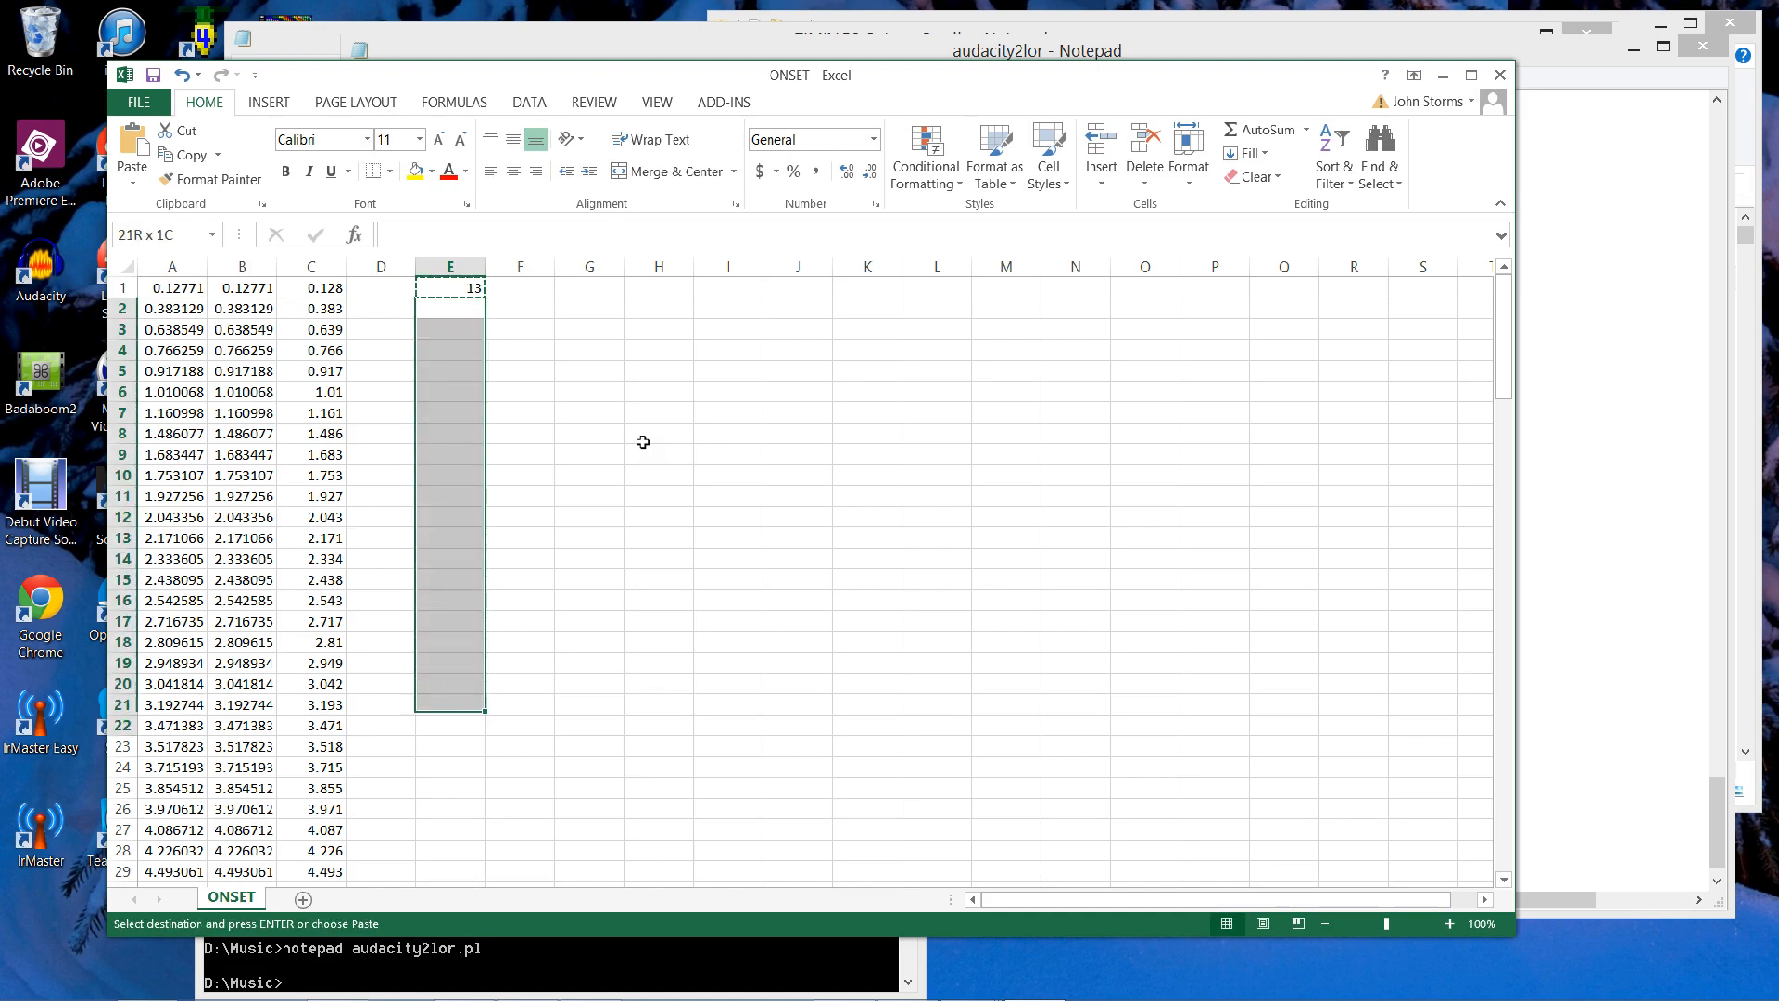
{"action": "key", "text": "shift+Down"}
{"action": "key", "text": "shift+Down"}
{"action": "key", "text": "shift+Down"}
{"action": "key", "text": "shift+Down"}
{"action": "key", "text": "shift+Down"}
{"action": "key", "text": "shift+Down"}
{"action": "key", "text": "shift+Down"}
{"action": "key", "text": "shift+Down"}
{"action": "key", "text": "shift+Down"}
{"action": "key", "text": "shift+Down"}
{"action": "key", "text": "shift+Down"}
{"action": "key", "text": "shift+Down"}
{"action": "key", "text": "shift+Down"}
{"action": "key", "text": "shift+Down"}
{"action": "key", "text": "shift+Down"}
{"action": "key", "text": "shift+Down"}
{"action": "key", "text": "shift+Down"}
{"action": "key", "text": "shift+Down"}
{"action": "key", "text": "shift+Down"}
{"action": "key", "text": "shift+Down"}
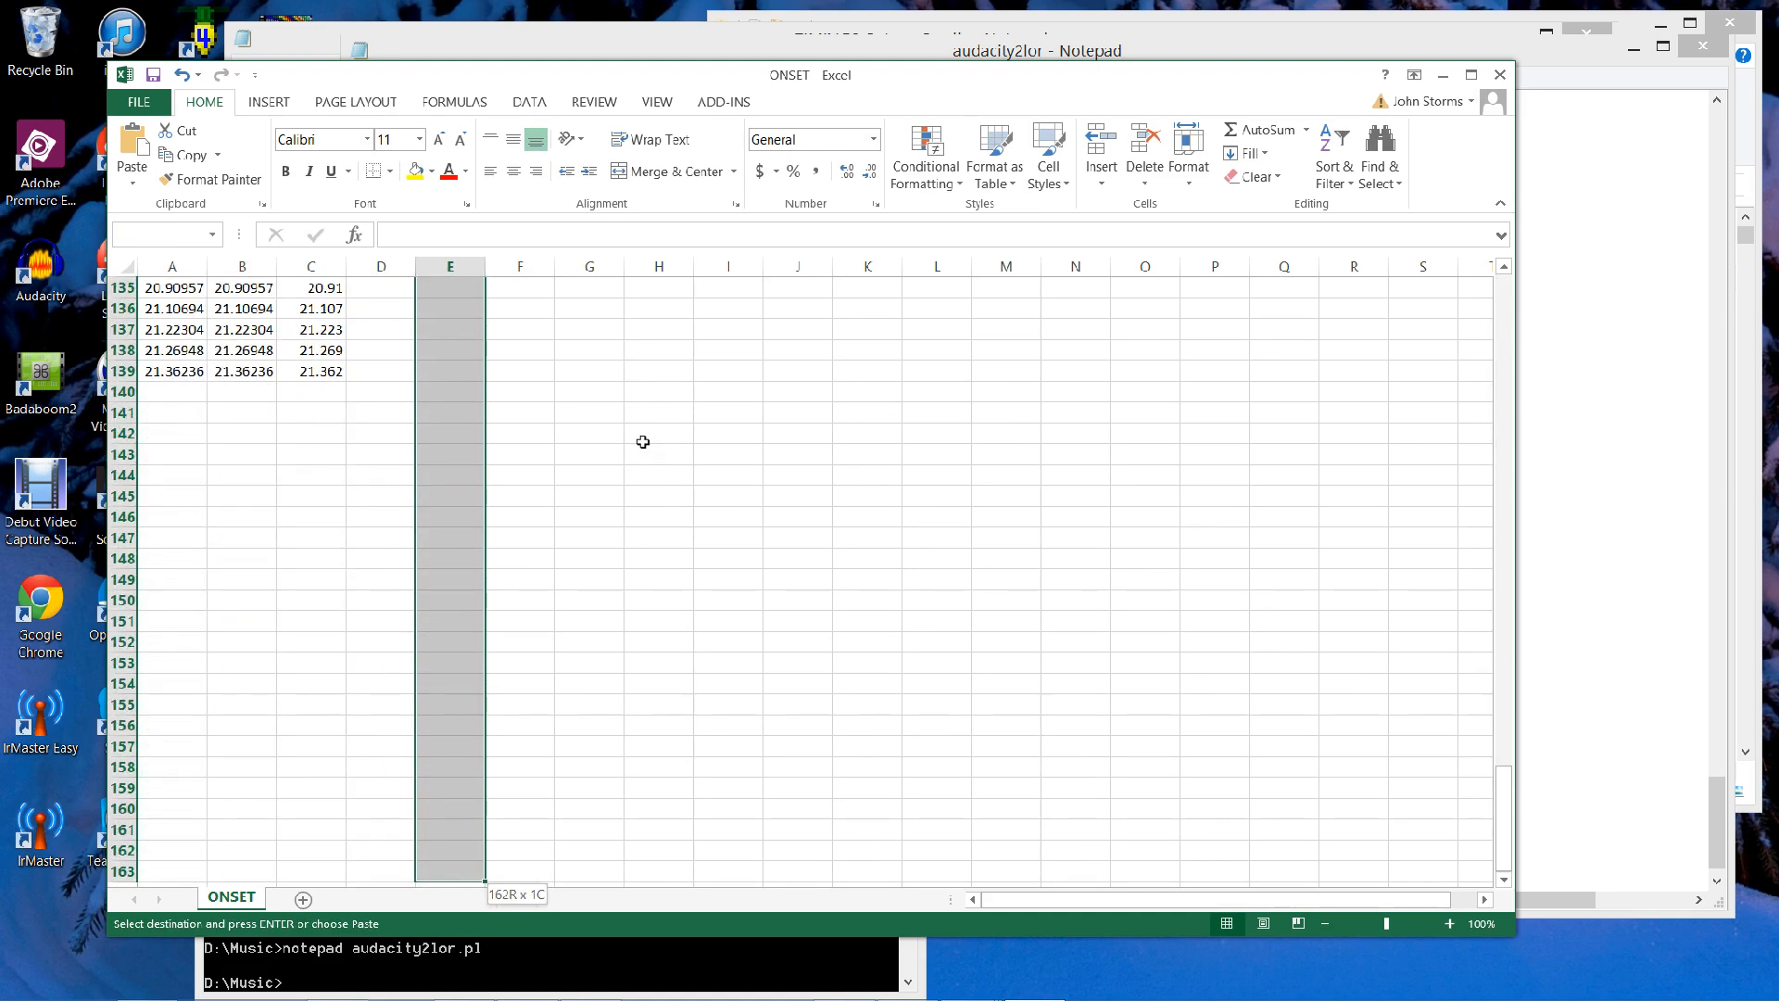
{"action": "key", "text": "shift+Up"}
{"action": "key", "text": "shift+Up"}
{"action": "key", "text": "shift+Up"}
{"action": "key", "text": "shift+Up"}
{"action": "key", "text": "shift+Up"}
{"action": "key", "text": "shift+Up"}
{"action": "key", "text": "shift+Up"}
{"action": "key", "text": "shift+Up"}
{"action": "key", "text": "shift+Up"}
{"action": "key", "text": "shift+Up"}
{"action": "key", "text": "shift+Up"}
{"action": "key", "text": "shift+Up"}
{"action": "key", "text": "shift+Up"}
{"action": "key", "text": "shift+Up"}
{"action": "key", "text": "shift+Up"}
{"action": "key", "text": "shift+Up"}
{"action": "key", "text": "shift+Up"}
{"action": "key", "text": "shift+Up"}
{"action": "key", "text": "shift+Up"}
{"action": "key", "text": "shift+Up"}
{"action": "key", "text": "Return"}
{"action": "key", "text": "Up"}
Check the centisecond results in column E against the original onset times in columns A to C.
{"action": "key", "text": "Page_Down"}
{"action": "key", "text": "Page_Down"}
{"action": "key", "text": "Page_Down"}
{"action": "key", "text": "Page_Down"}
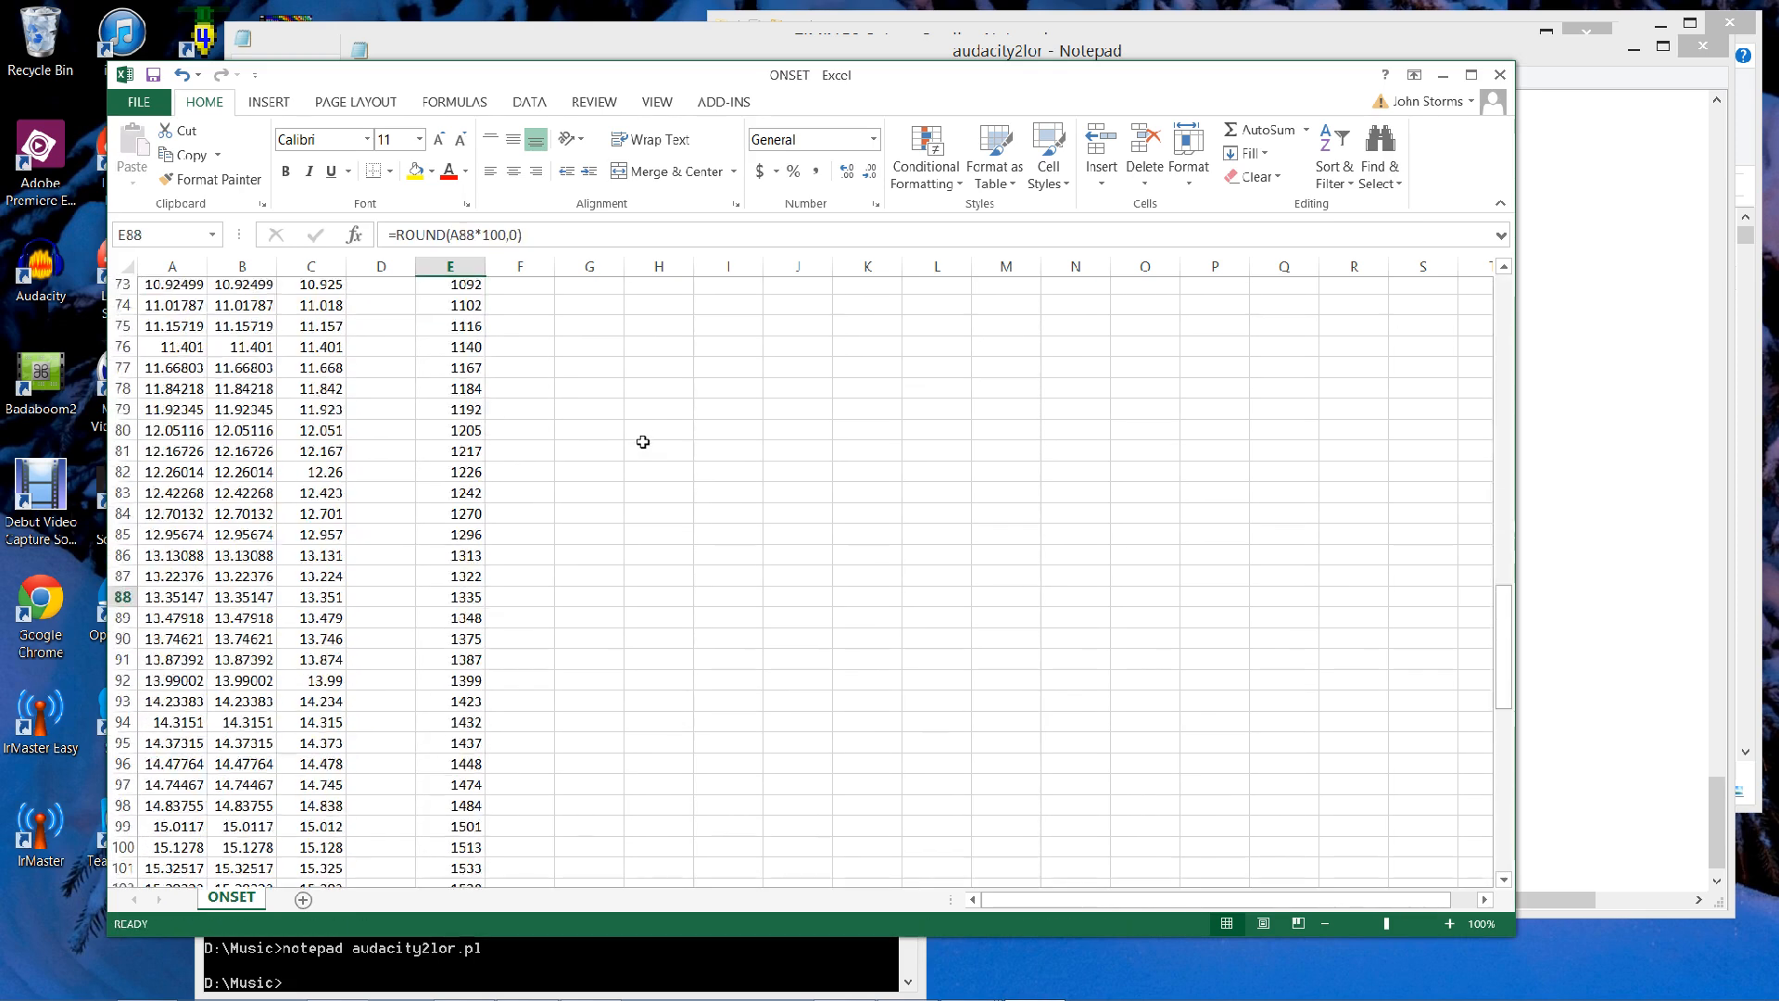
{"action": "key", "text": "Page_Up"}
{"action": "key", "text": "Page_Up"}
{"action": "key", "text": "Page_Up"}
{"action": "key", "text": "Page_Up"}
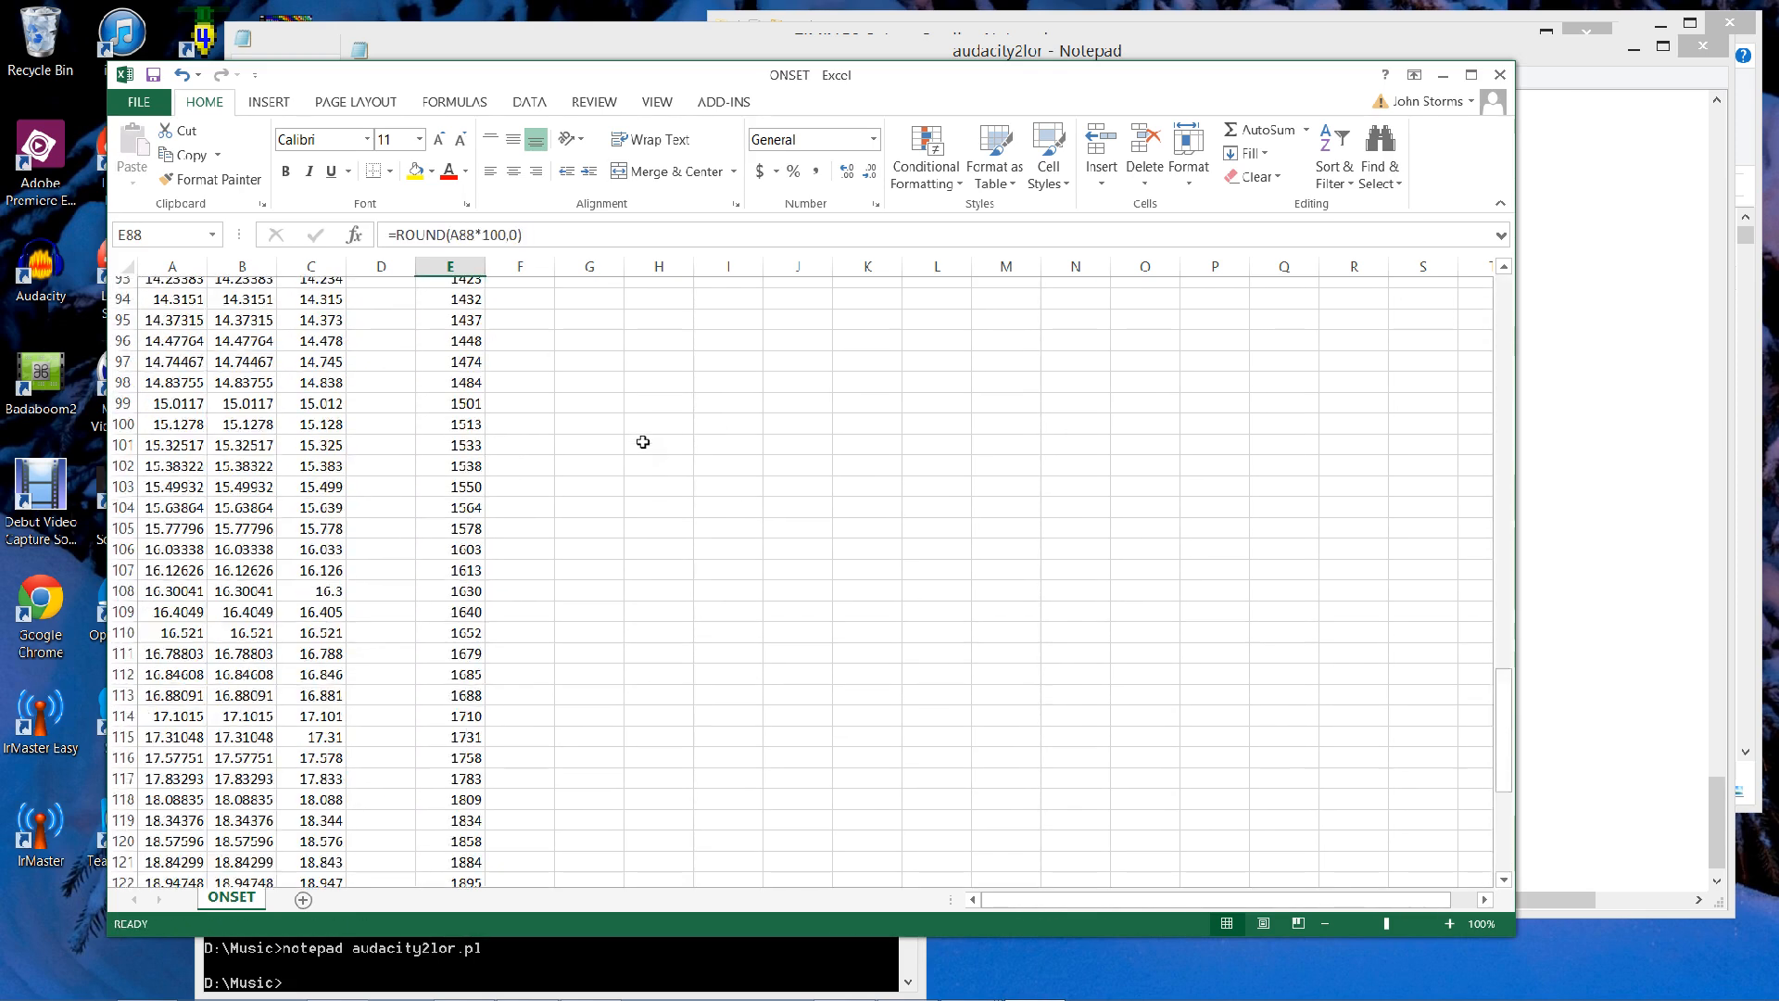
{"action": "key", "text": "Left"}
{"action": "key", "text": "Left"}
{"action": "key", "text": "Left"}
{"action": "key", "text": "Left"}
{"action": "key", "text": "Right"}
{"action": "key", "text": "Right"}
{"action": "key", "text": "Right"}
{"action": "key", "text": "Right"}
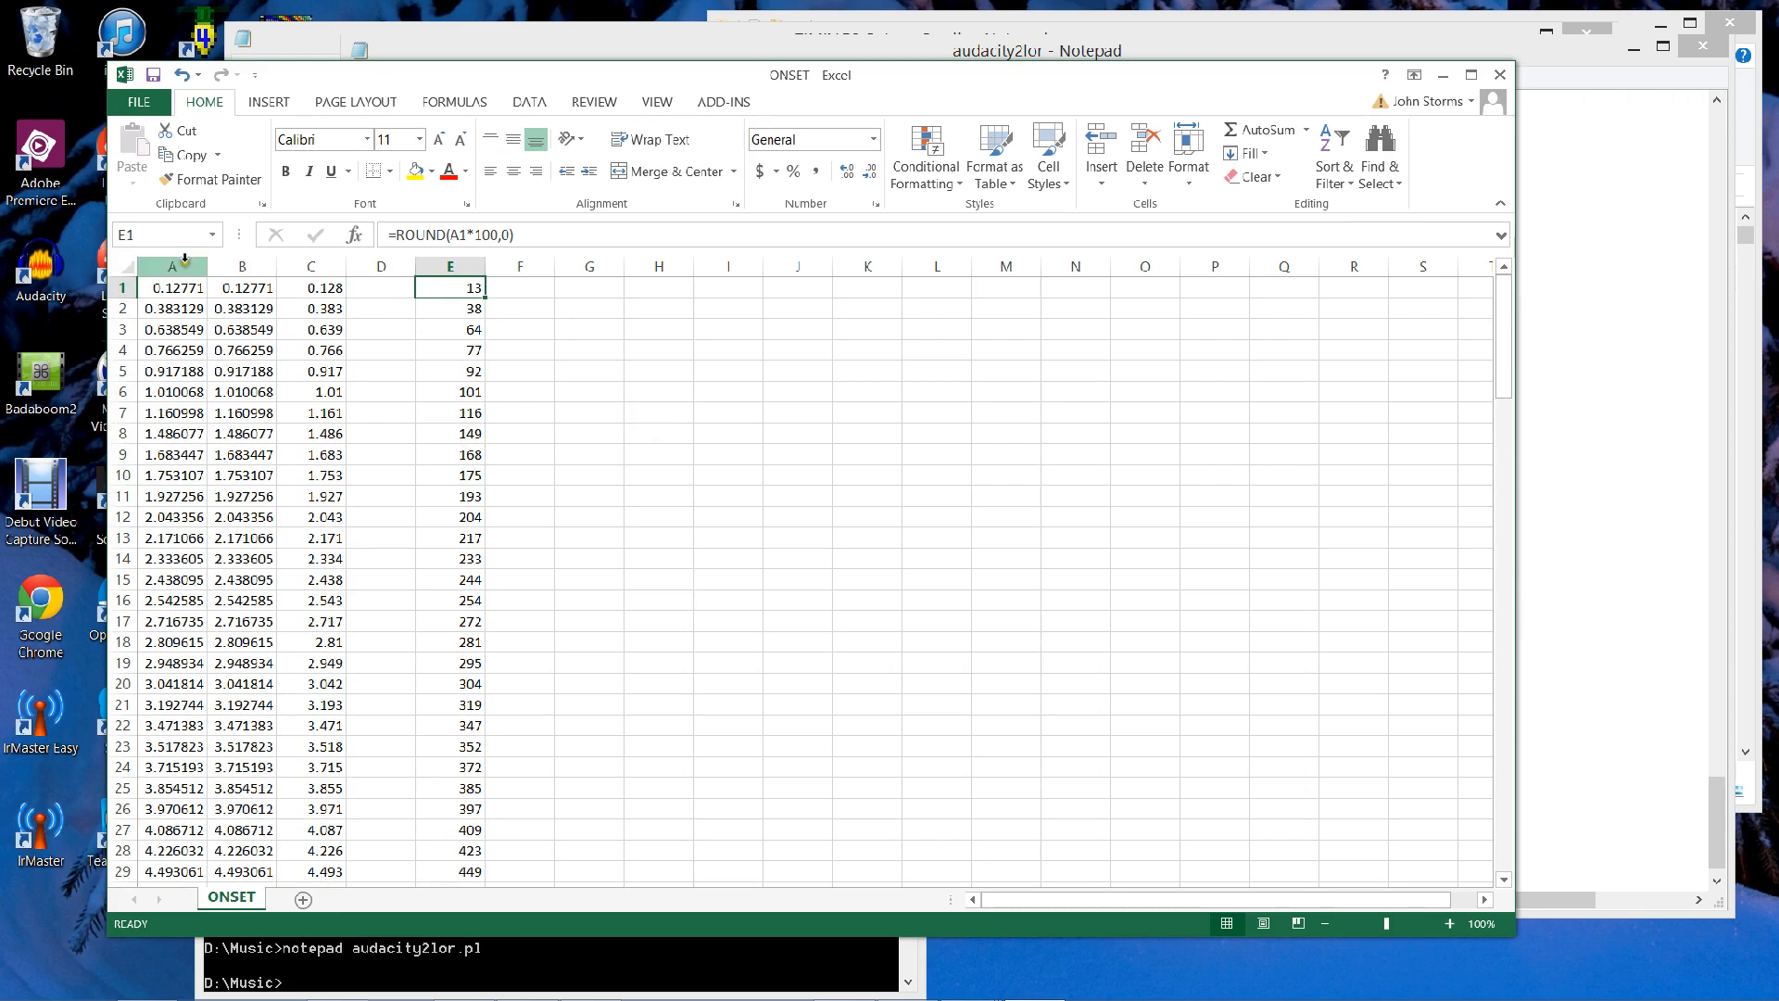
Try to delete columns A to C, and undo the deletion.
{"action": "left_click_drag", "start_coordinate": [185, 259], "coordinate": [315, 265]}
{"action": "right_click", "coordinate": [317, 266]}
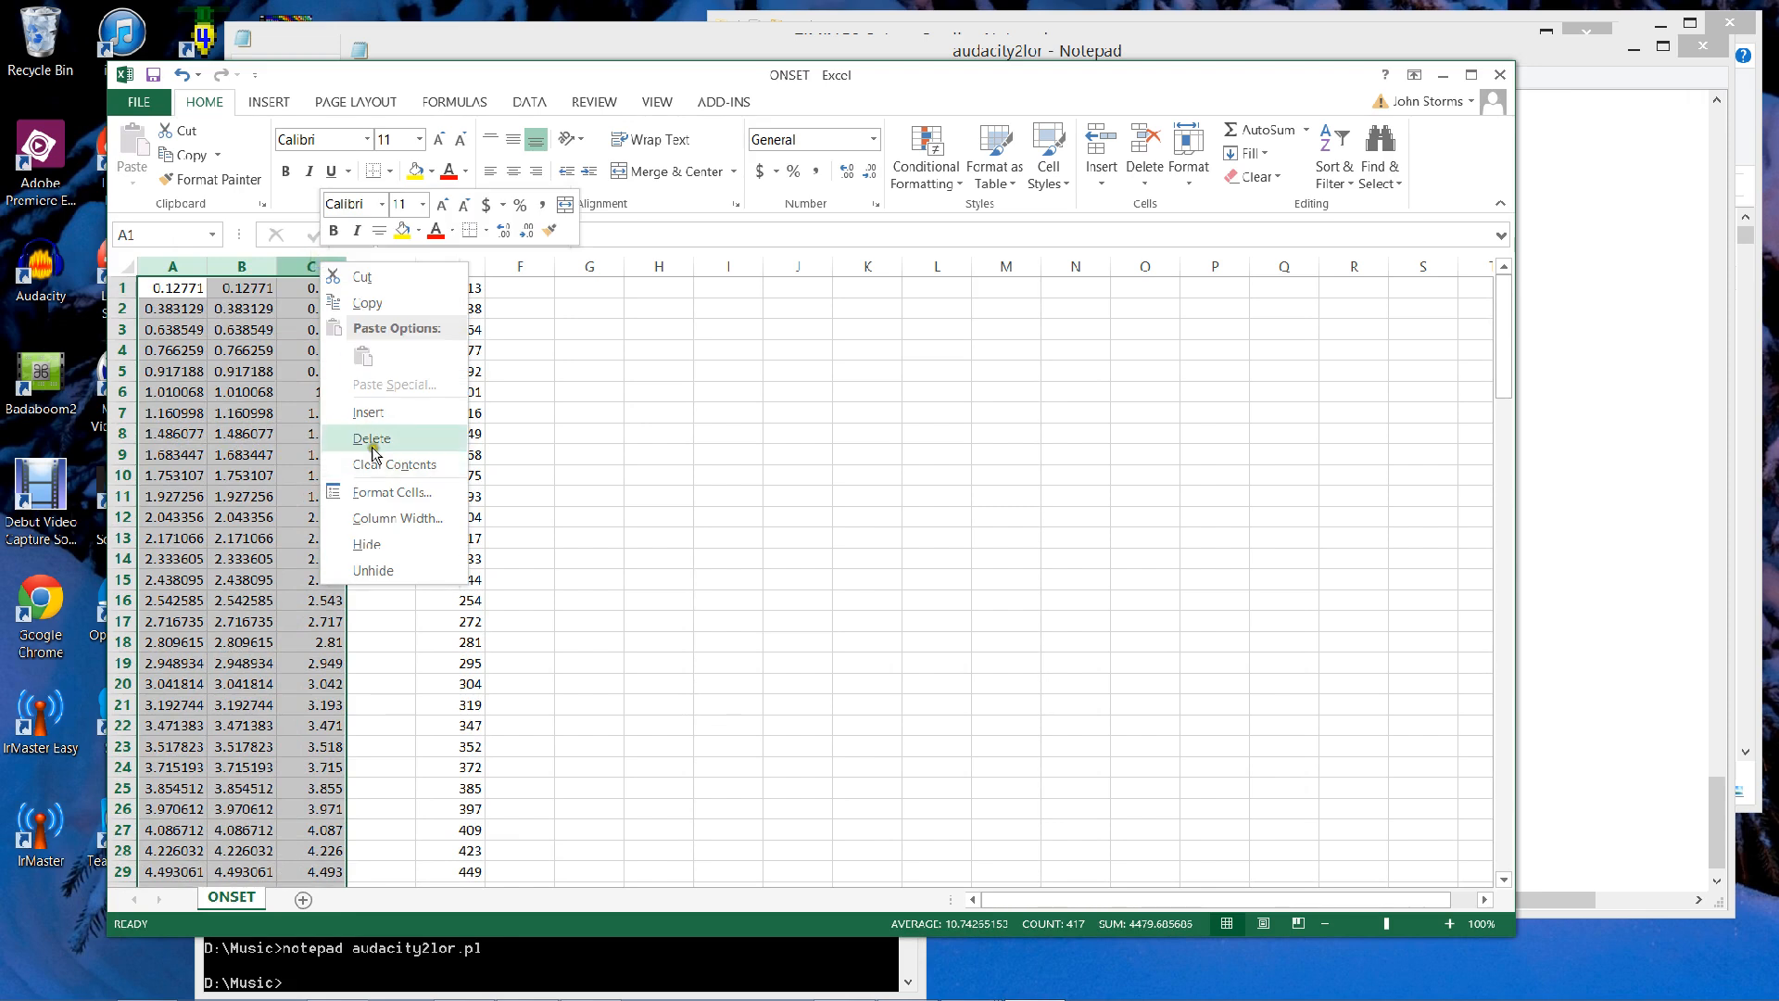
{"action": "left_click", "coordinate": [370, 439]}
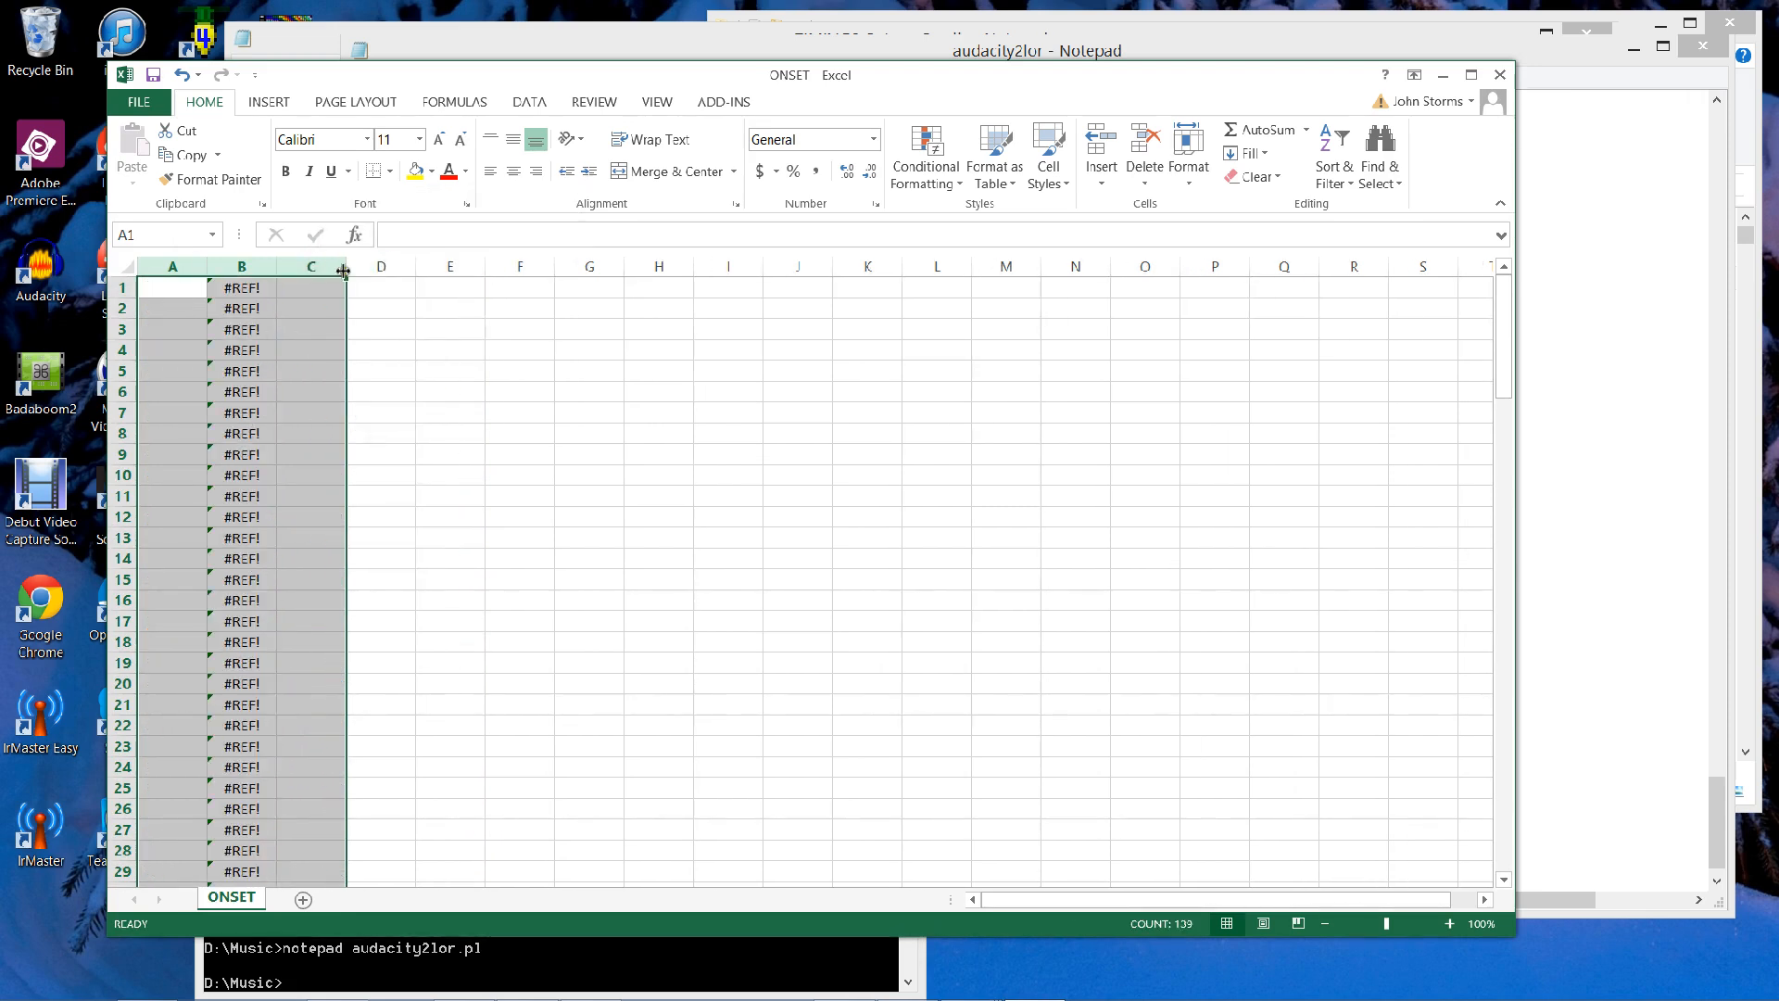
{"action": "key", "text": "ctrl+z"}
{"action": "left_click", "coordinate": [714, 475]}
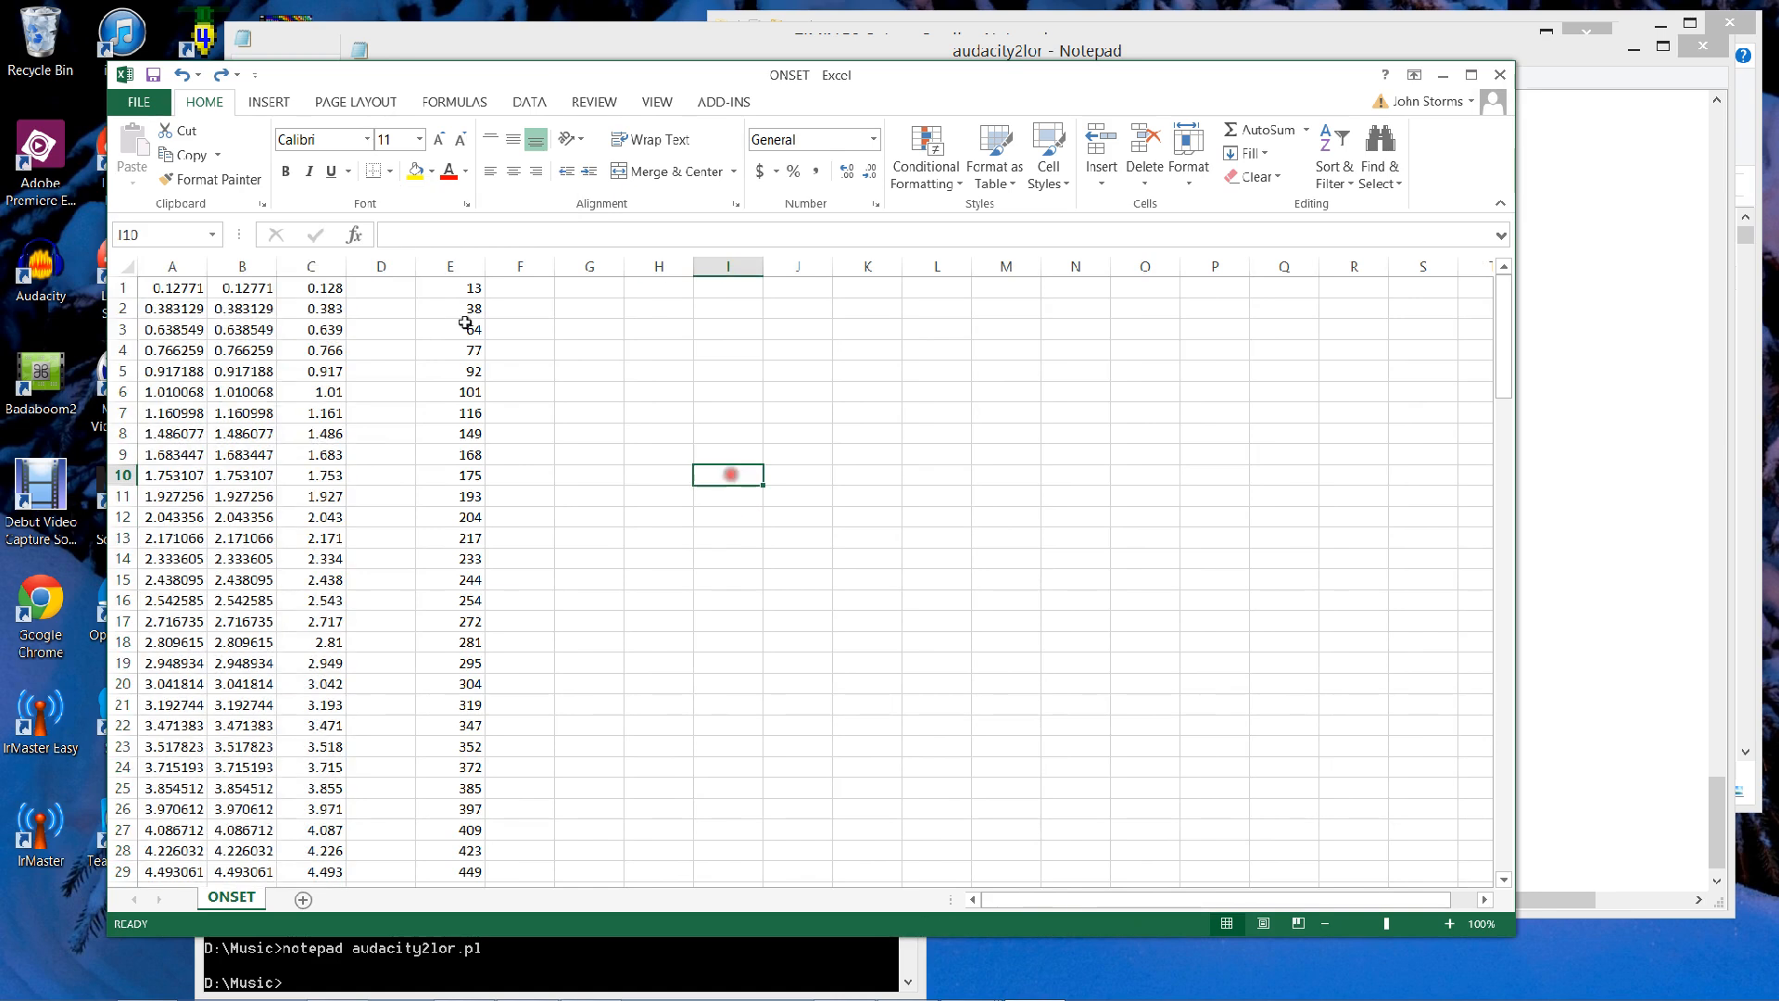
Copy the rounded centisecond timings in column E from E1 to the last data row, row 139.
{"action": "left_click", "coordinate": [471, 294]}
{"action": "key", "text": "shift+Page_Down"}
{"action": "key", "text": "shift+Page_Down"}
{"action": "key", "text": "shift+Page_Down"}
{"action": "key", "text": "shift+Page_Down"}
{"action": "key", "text": "shift+Page_Down"}
{"action": "key", "text": "shift+Page_Down"}
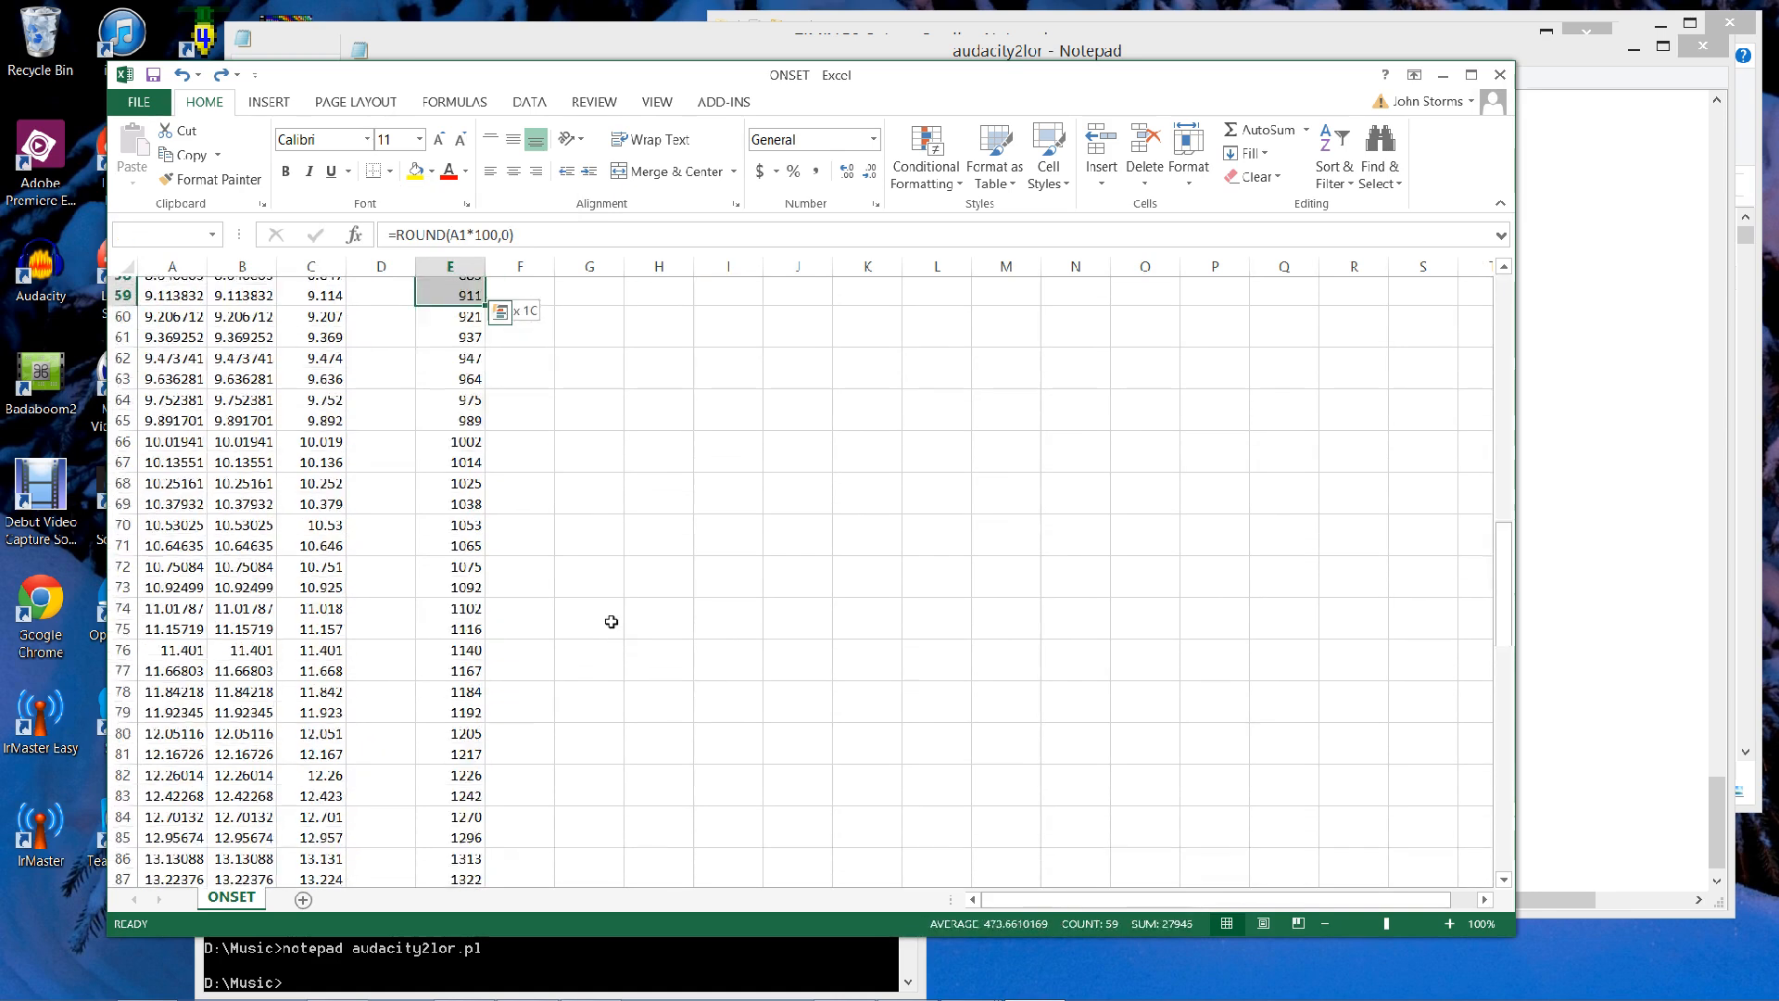
{"action": "key", "text": "shift+Page_Up"}
{"action": "key", "text": "shift+Page_Up"}
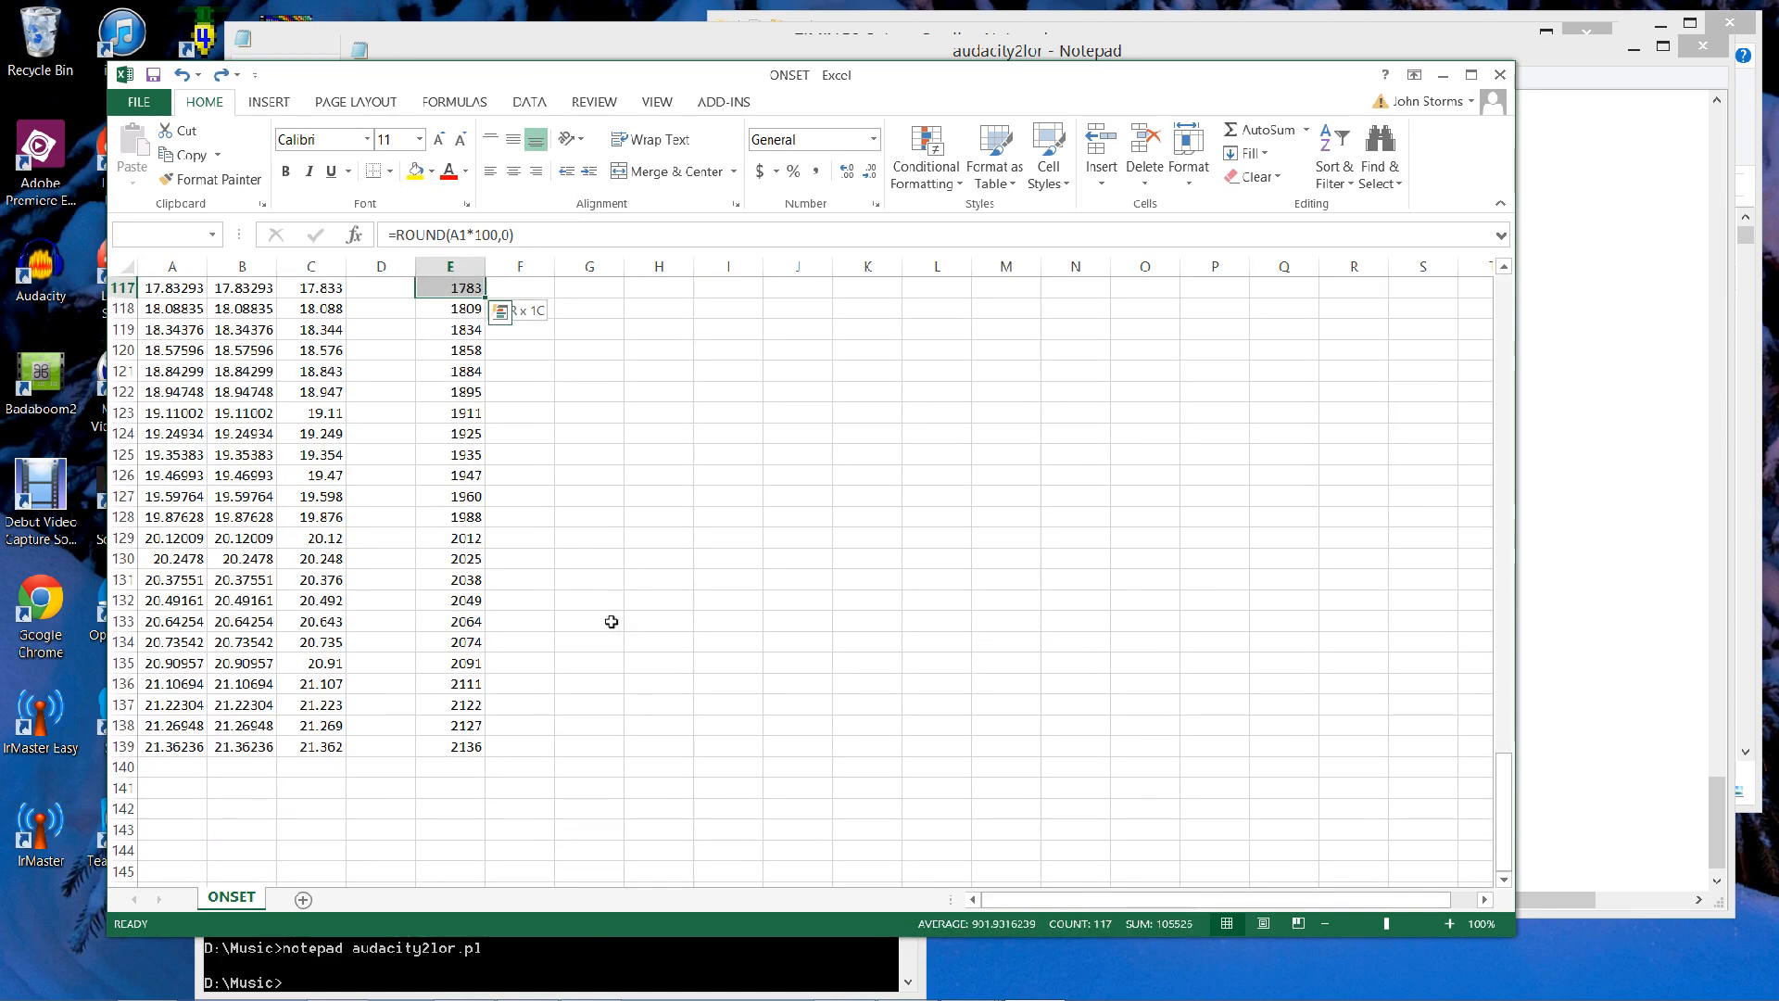
{"action": "key", "text": "shift+Down"}
{"action": "key", "text": "shift+Down"}
{"action": "key", "text": "shift+Down"}
{"action": "key", "text": "shift+Down"}
{"action": "key", "text": "shift+Down"}
{"action": "key", "text": "shift+Down"}
{"action": "key", "text": "shift+Down"}
{"action": "key", "text": "shift+Down"}
{"action": "key", "text": "shift+Down"}
{"action": "key", "text": "shift+Down"}
{"action": "key", "text": "shift+Down"}
{"action": "key", "text": "shift+Down"}
{"action": "key", "text": "shift+Down"}
{"action": "key", "text": "shift+Down"}
{"action": "key", "text": "shift+Down"}
{"action": "key", "text": "shift+Down"}
{"action": "key", "text": "shift+Down"}
{"action": "key", "text": "shift+Down"}
{"action": "key", "text": "shift+Down"}
{"action": "key", "text": "shift+Down"}
{"action": "key", "text": "shift+Down"}
{"action": "key", "text": "shift+Down"}
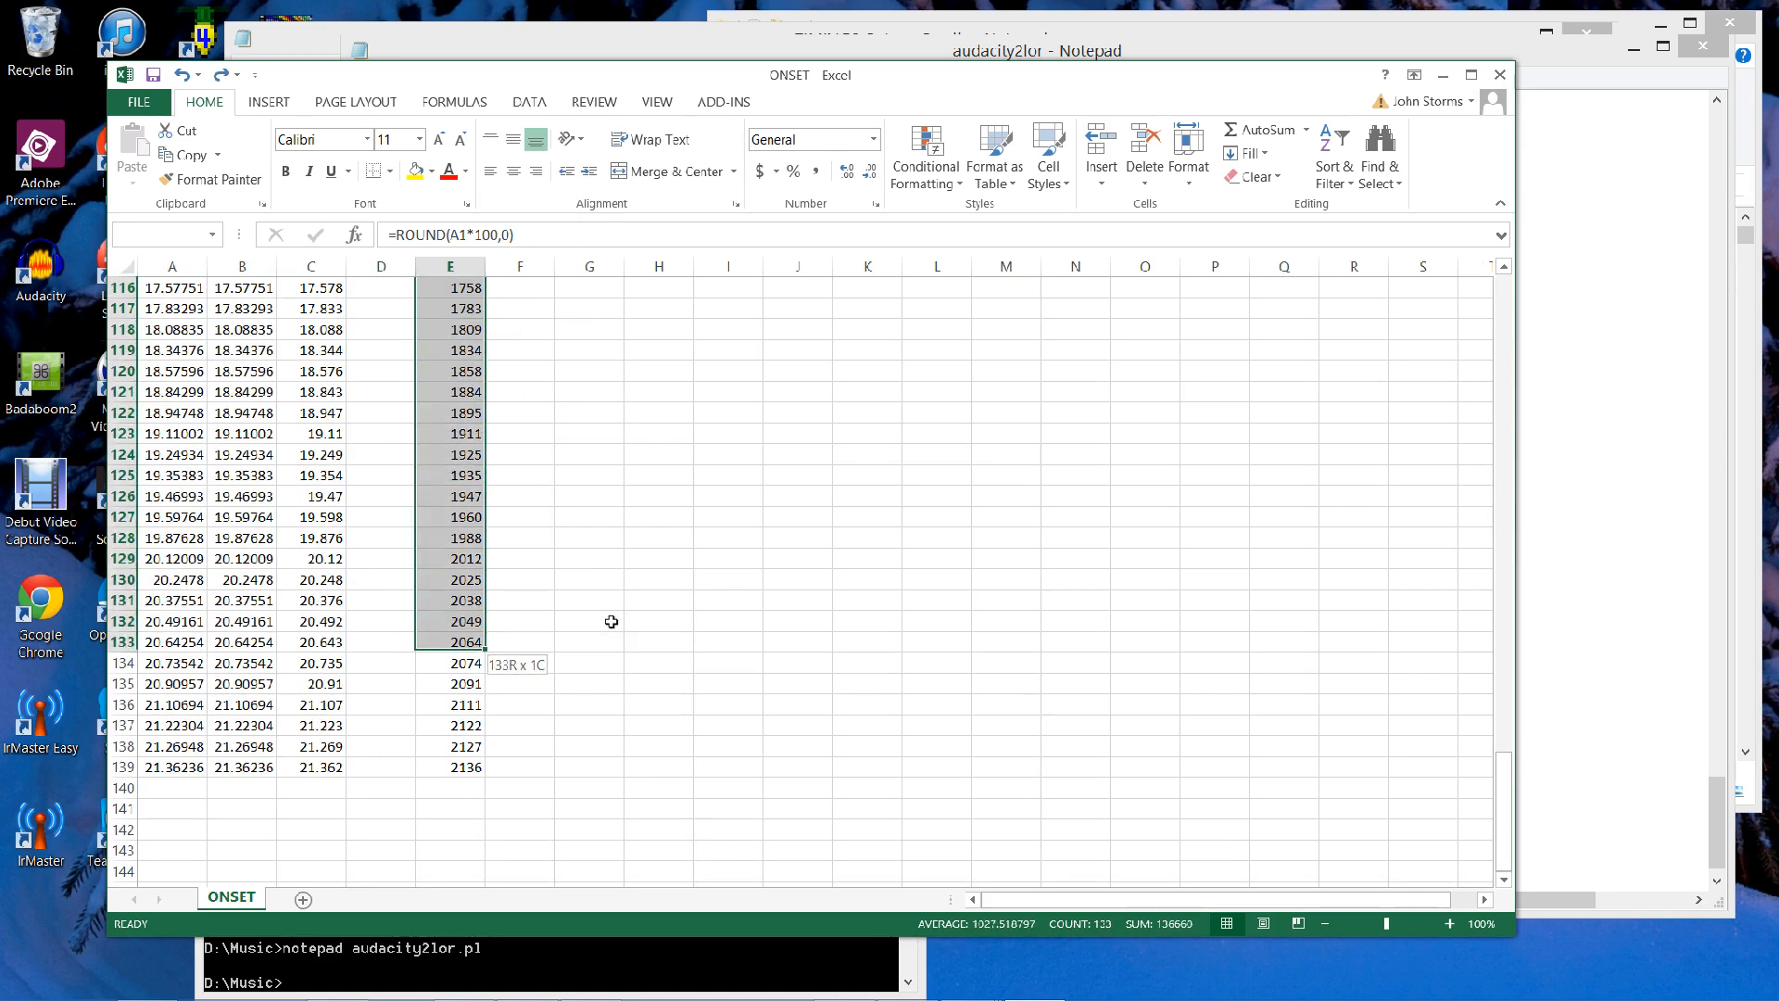
{"action": "key", "text": "ctrl+c"}
Paste the copied timings into column F as values only, starting at F1.
{"action": "key", "text": "ctrl+Up"}
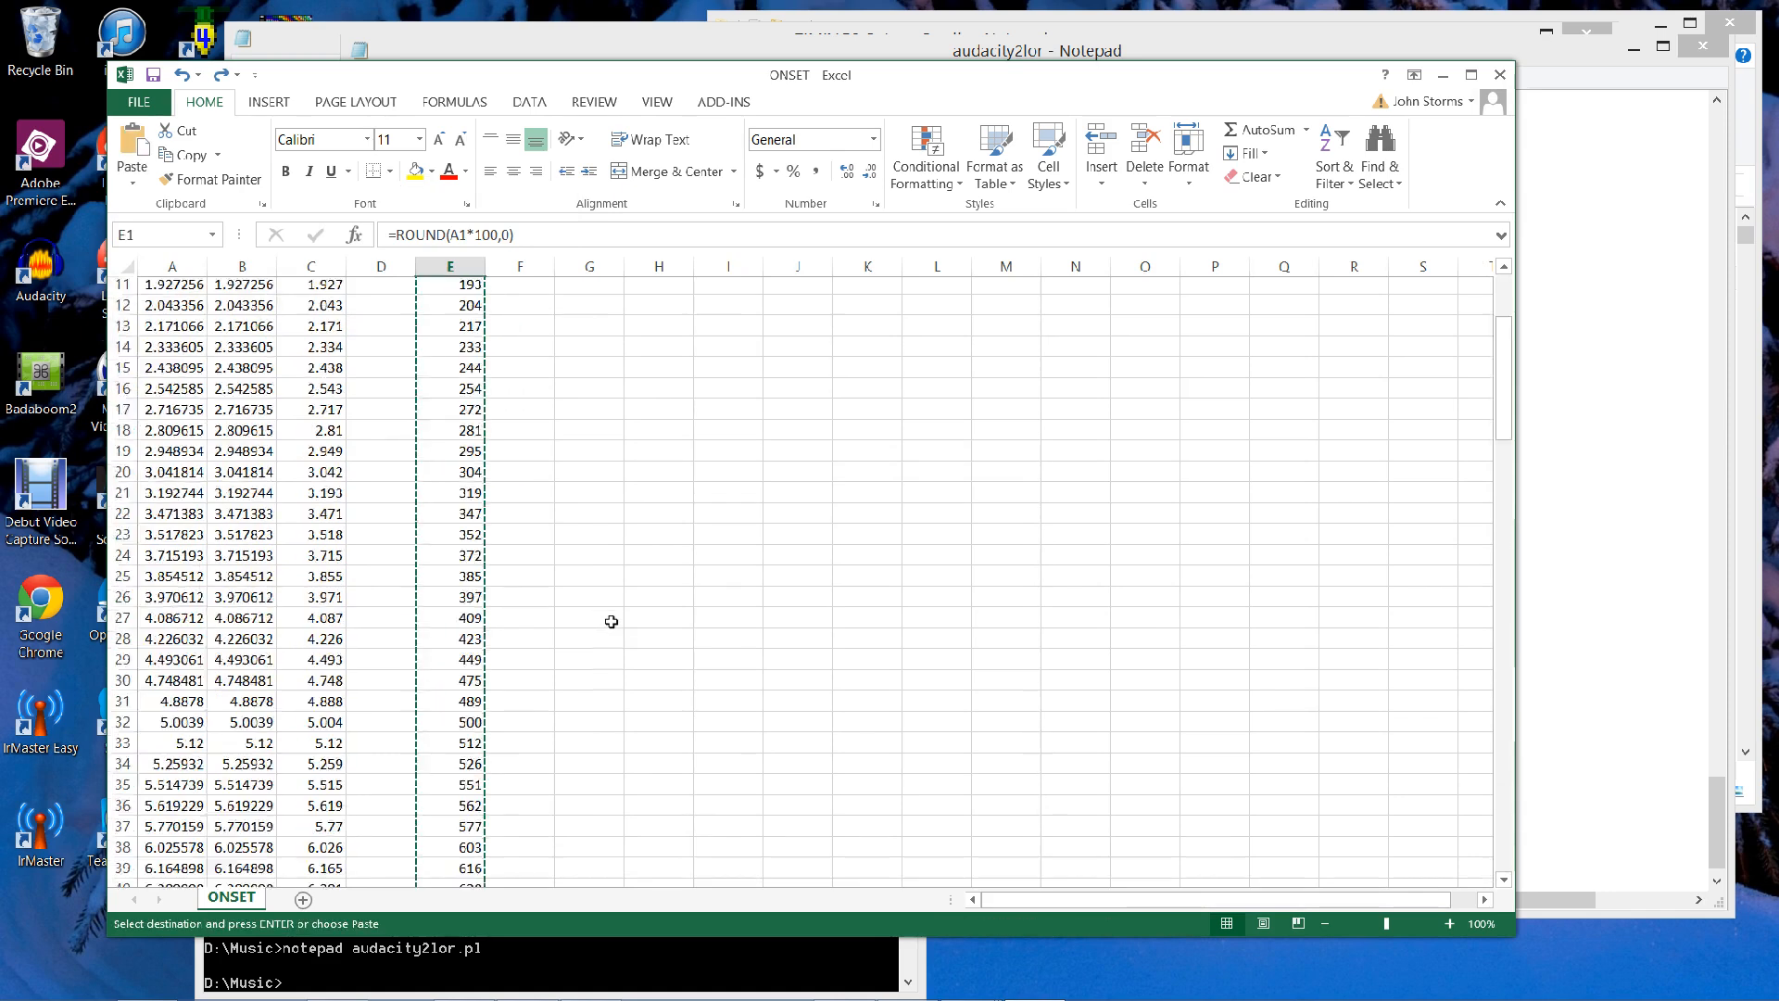
{"action": "key", "text": "Home"}
{"action": "key", "text": "Right"}
{"action": "key", "text": "Right"}
{"action": "key", "text": "Right"}
{"action": "key", "text": "Right"}
{"action": "key", "text": "Right"}
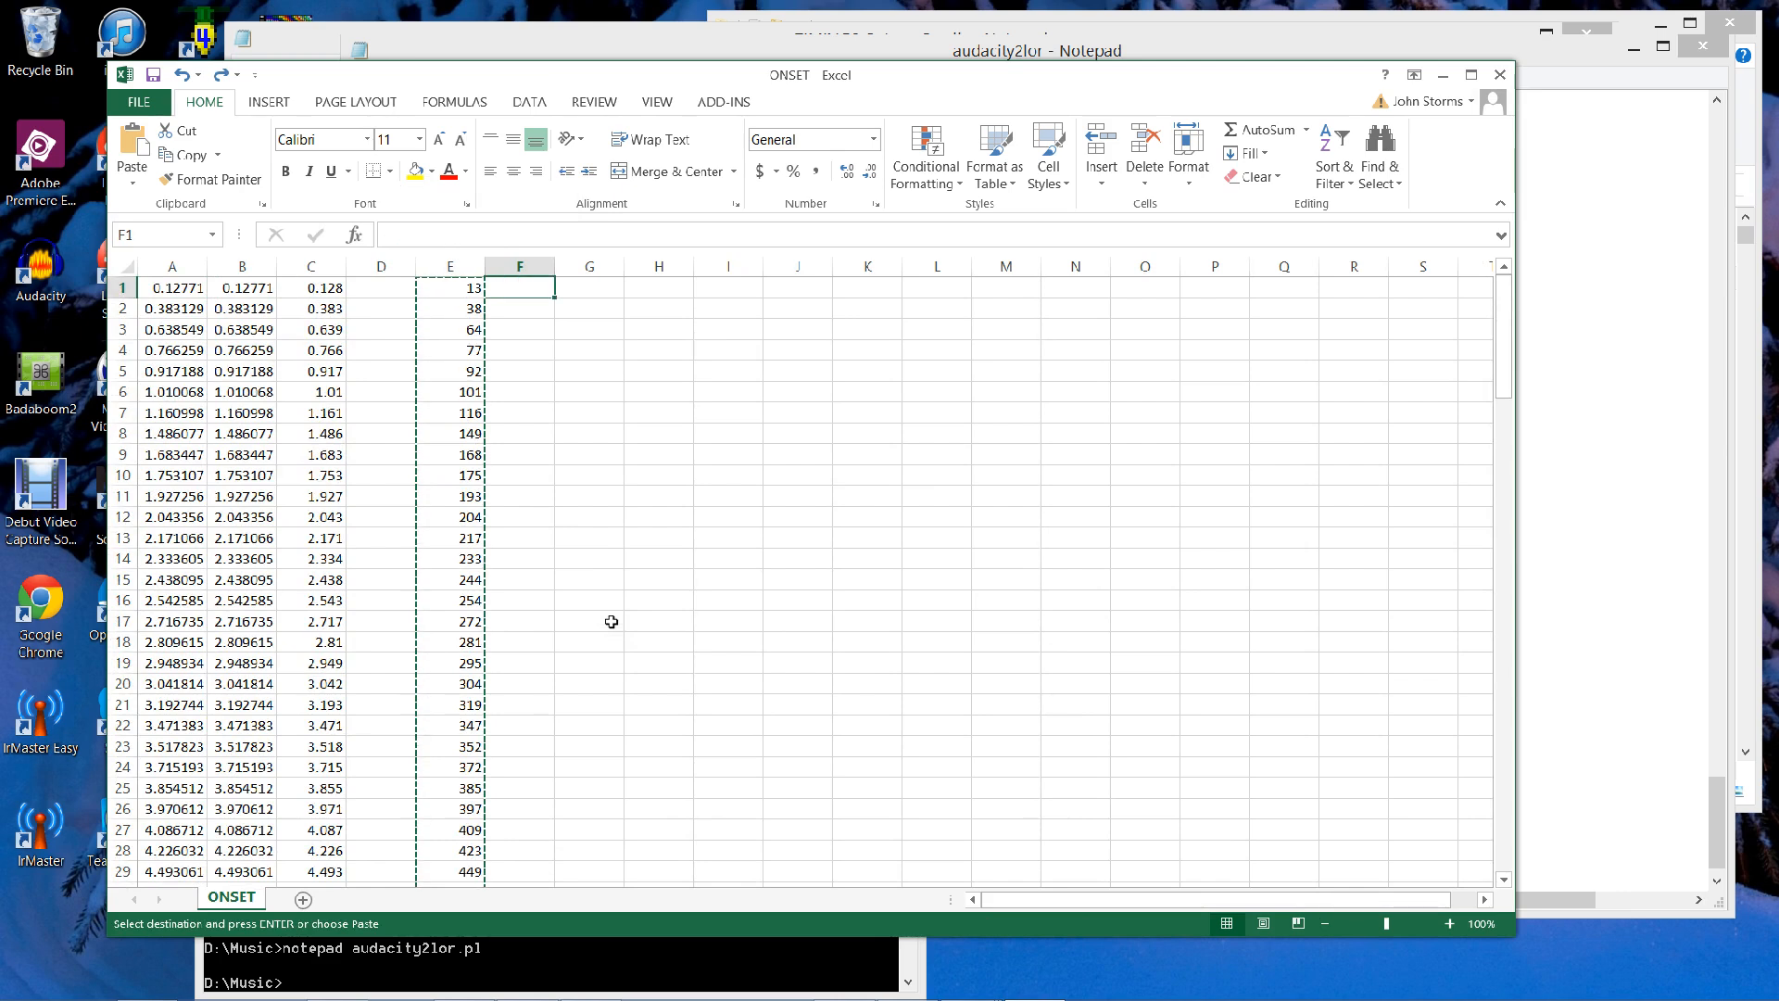
{"action": "right_click", "coordinate": [512, 267]}
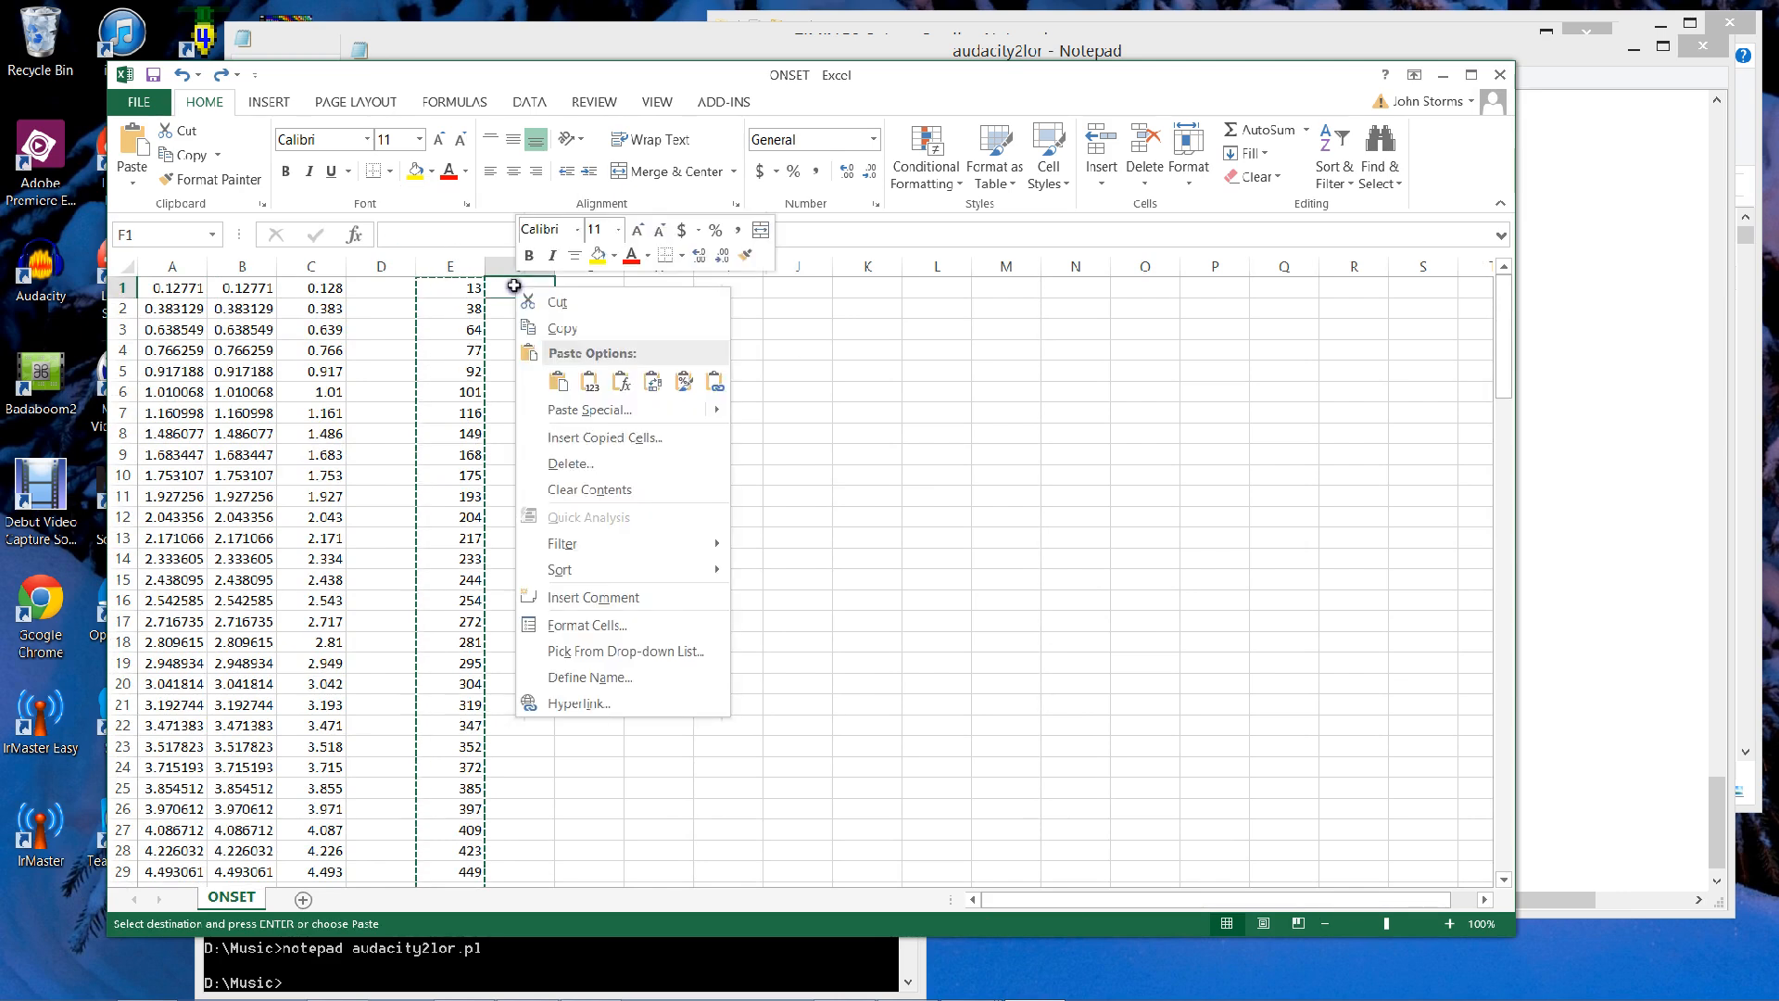
{"action": "left_click", "coordinate": [591, 383]}
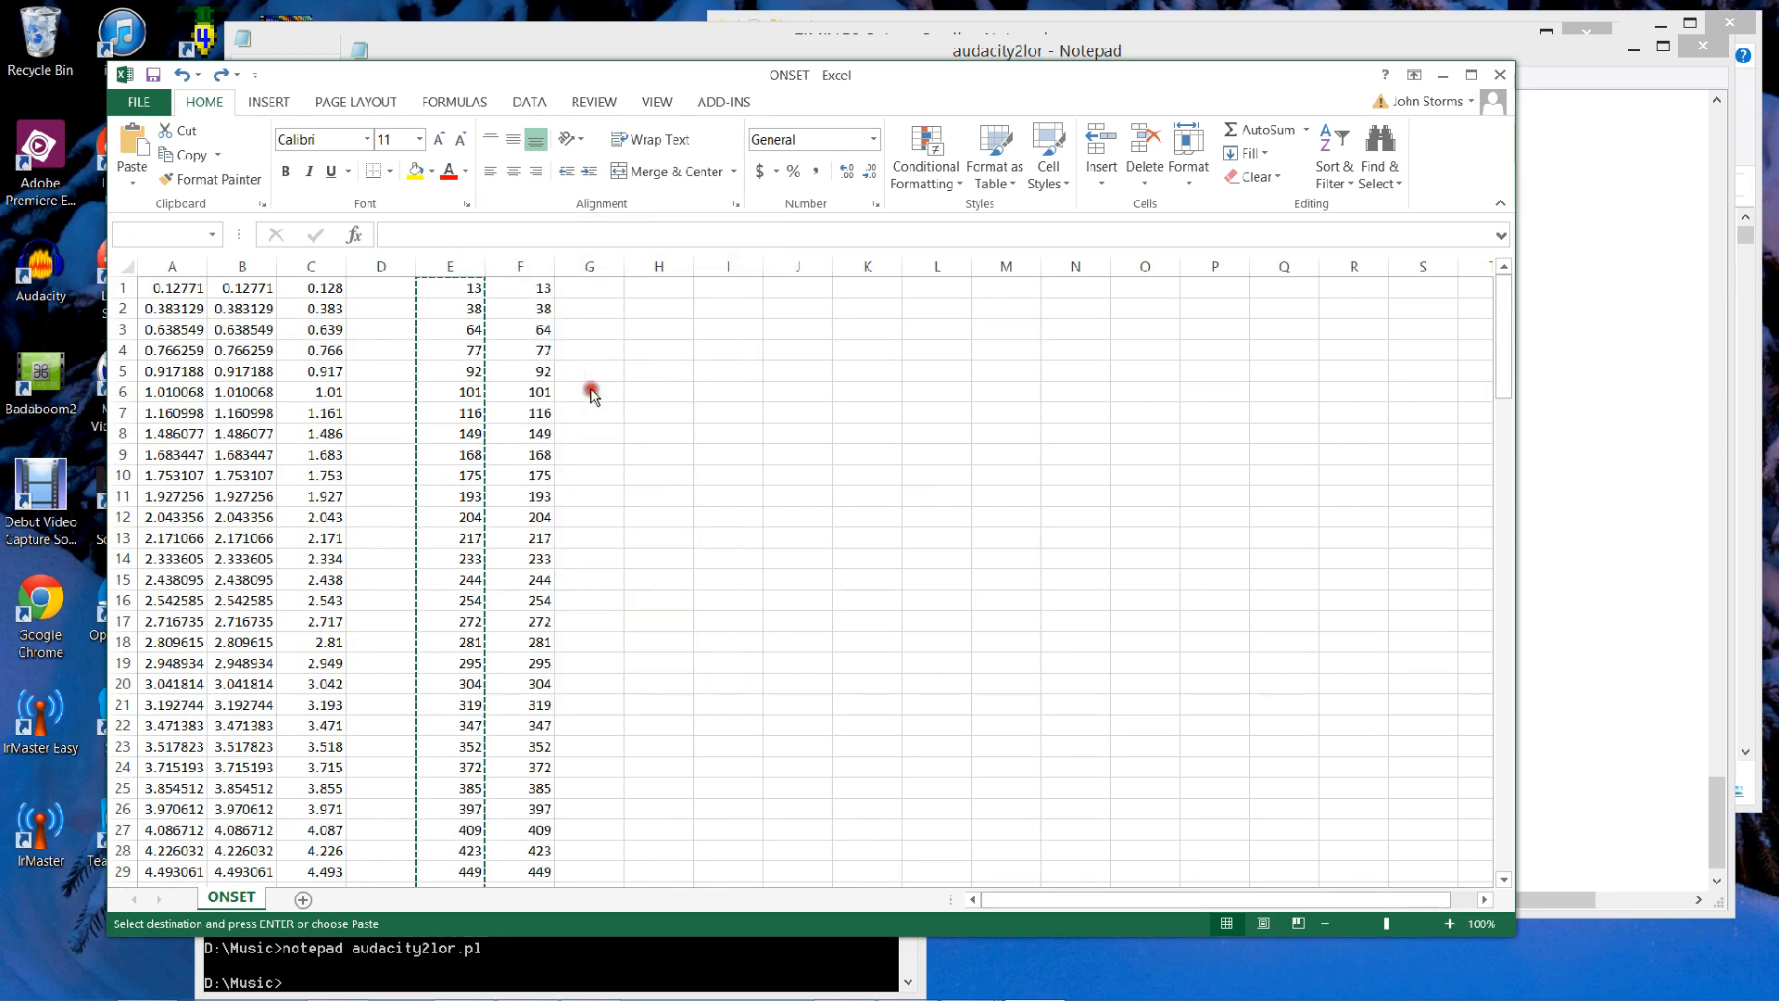
Delete column E containing the rounding formulas, keeping the pasted centisecond values.
{"action": "left_click", "coordinate": [445, 344]}
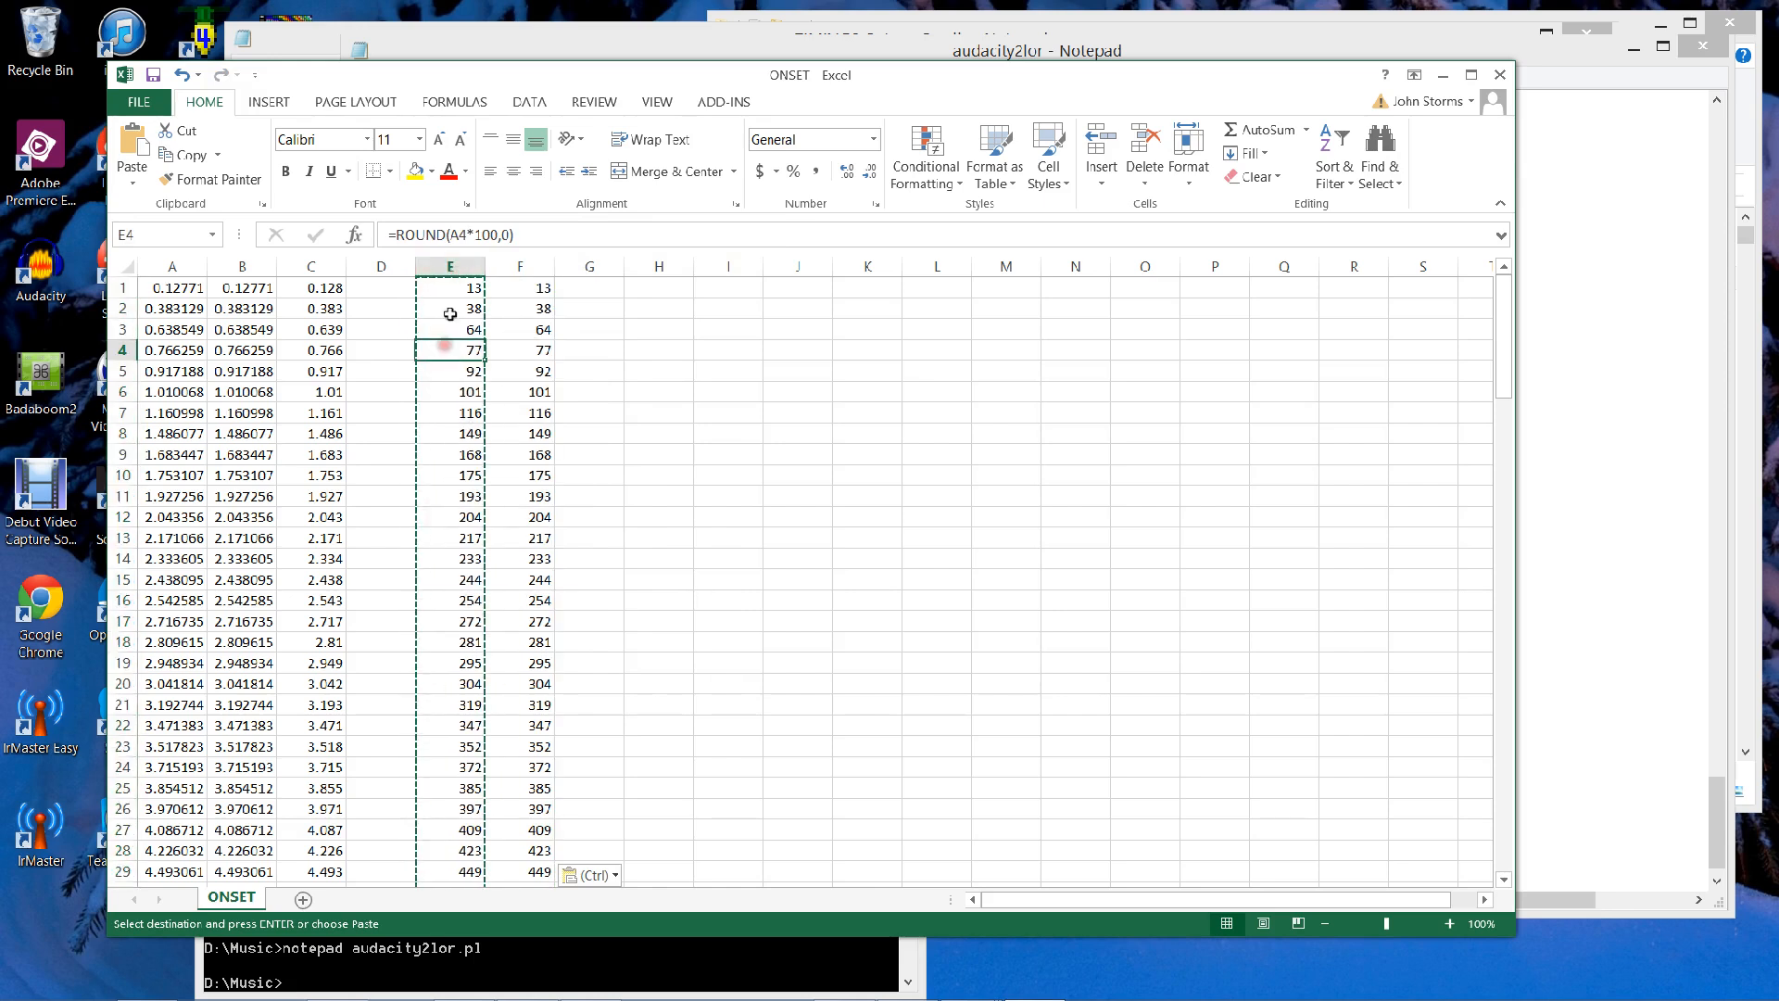
{"action": "right_click", "coordinate": [454, 267]}
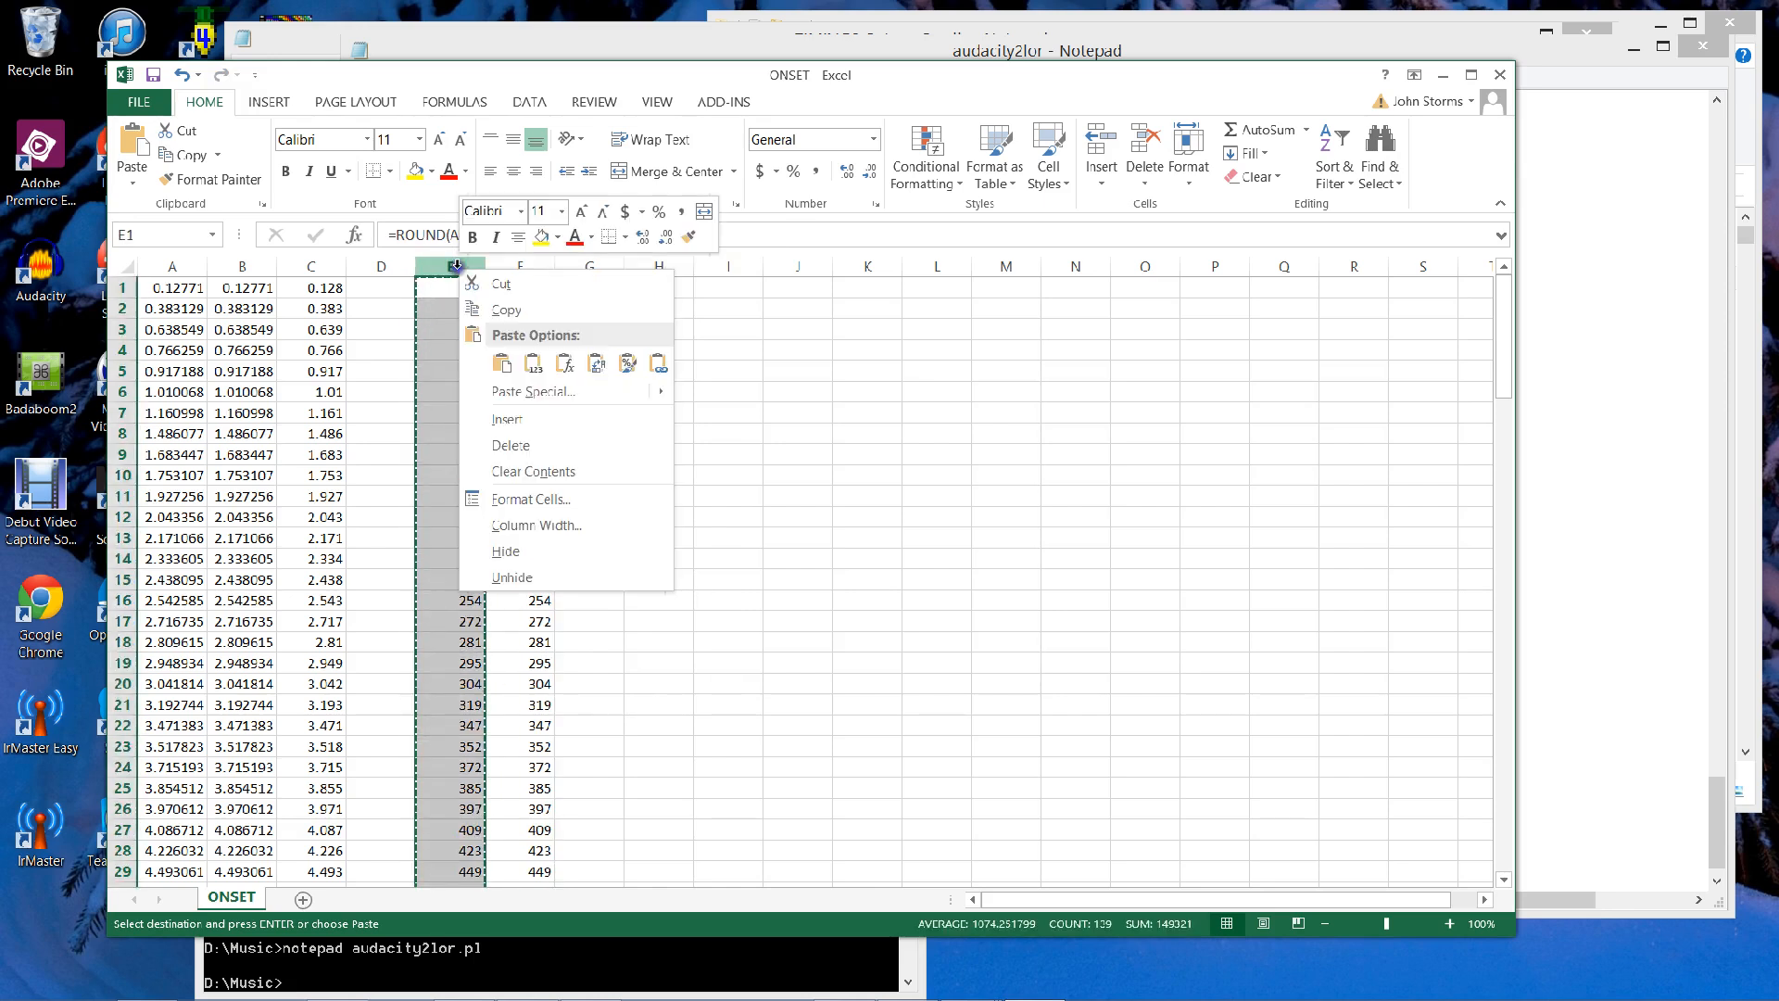
{"action": "left_click", "coordinate": [511, 446]}
Delete the original onset time columns A to C and make the empty cell A1 active.
{"action": "left_click", "coordinate": [306, 268]}
{"action": "left_click_drag", "start_coordinate": [307, 268], "coordinate": [182, 268]}
{"action": "right_click", "coordinate": [172, 262]}
{"action": "left_click", "coordinate": [231, 439]}
{"action": "left_click", "coordinate": [181, 390]}
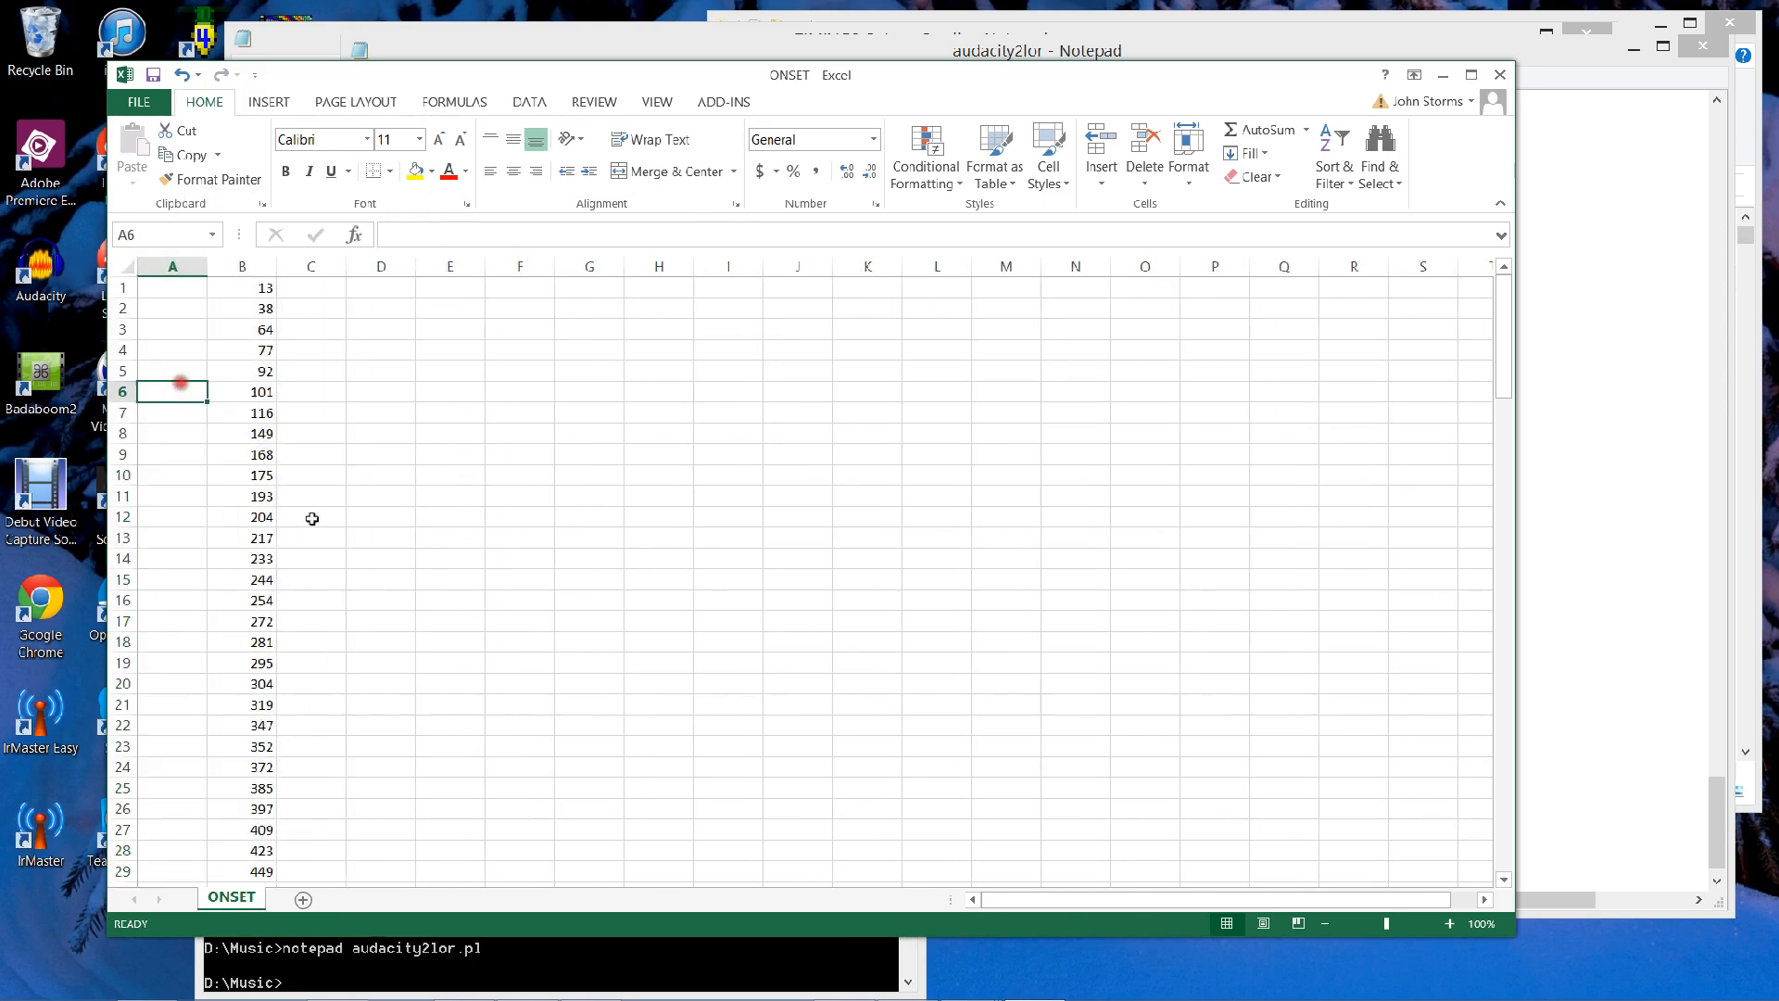
{"action": "key", "text": "Up"}
{"action": "key", "text": "Up"}
{"action": "key", "text": "Up"}
{"action": "key", "text": "Up"}
{"action": "key", "text": "Up"}
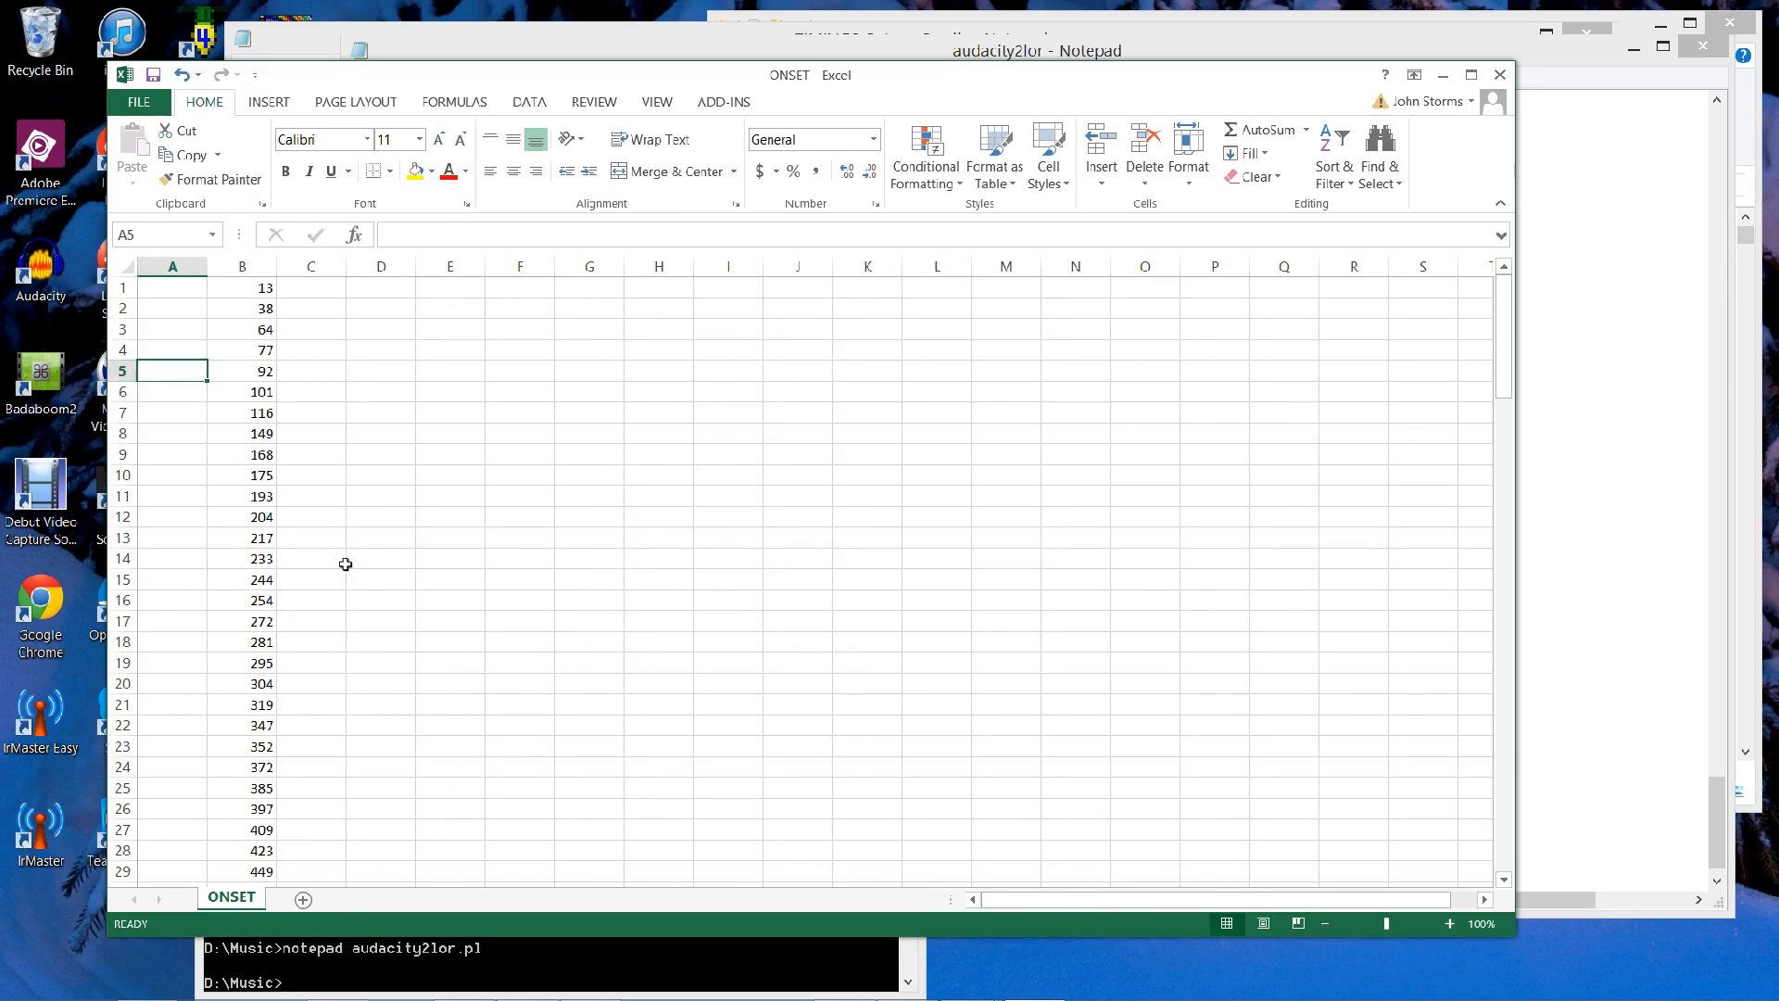
Copy the tag opening <timing centisecond=" from TIMINGS_BatmanSmells in Notepad and paste it into cell A1 of the ONSET sheet in Excel.
{"action": "key", "text": "alt+Tab"}
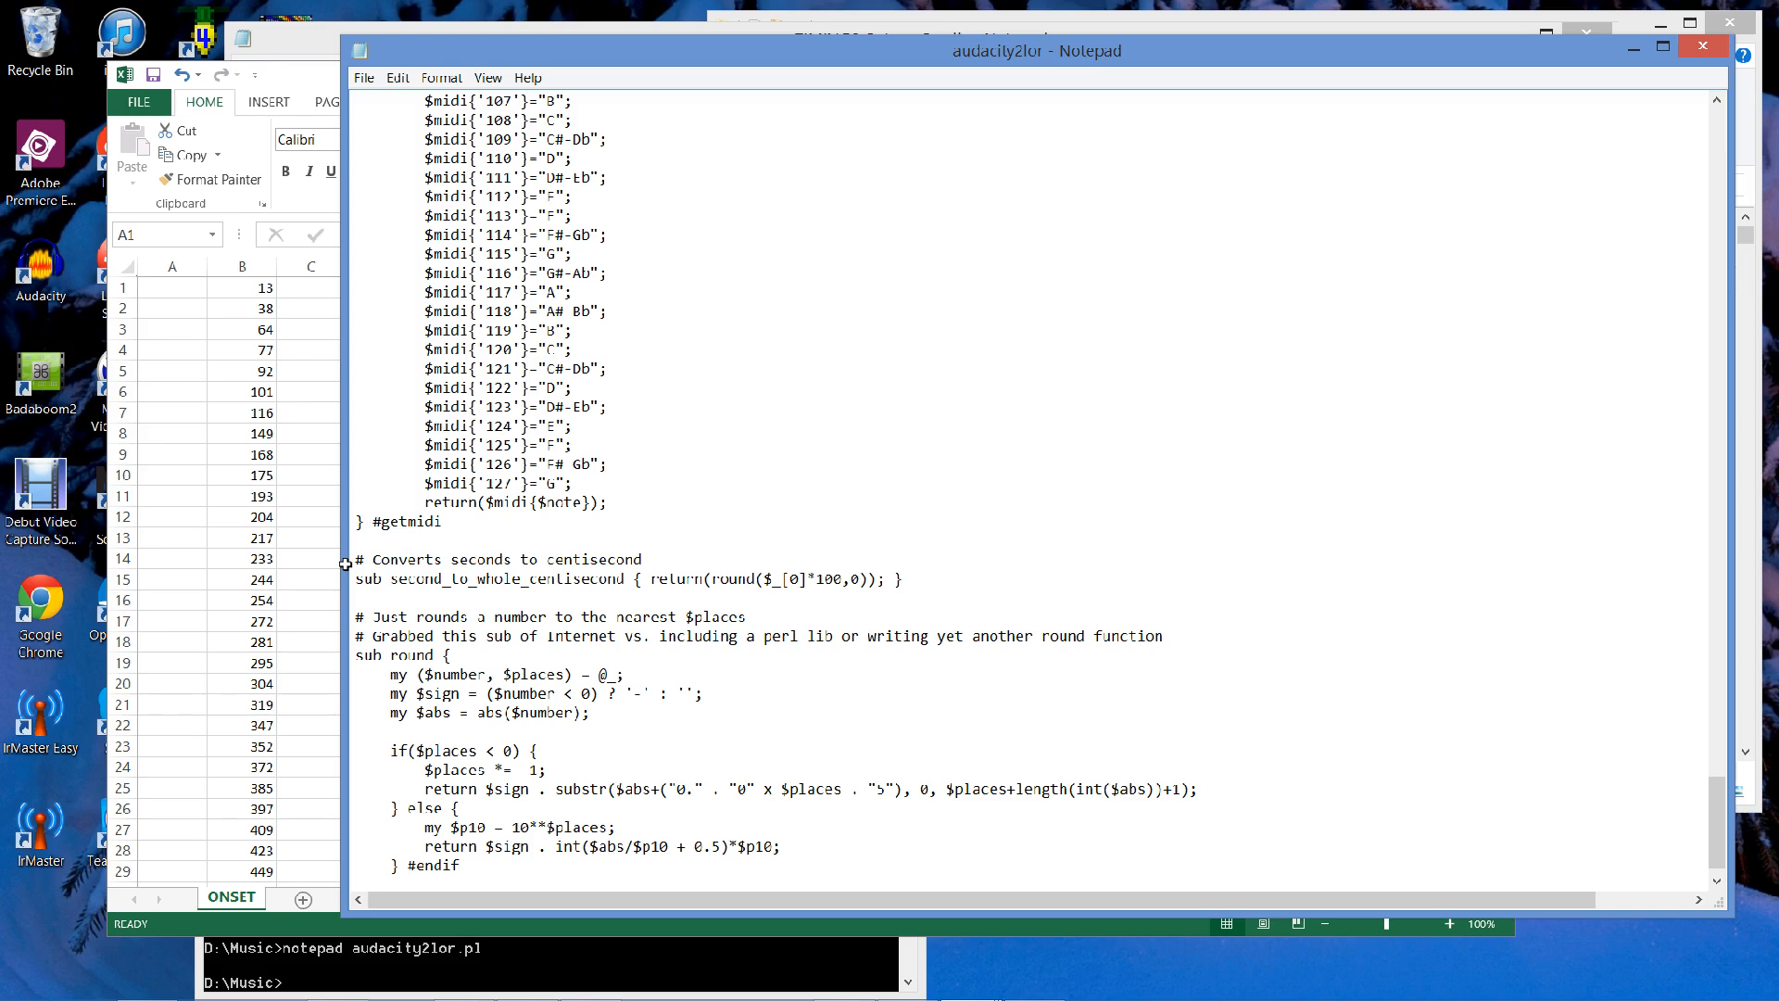
{"action": "key", "text": "alt+Tab"}
{"action": "key", "text": "alt+Tab"}
{"action": "key", "text": "alt+Tab"}
{"action": "key", "text": "alt+Tab"}
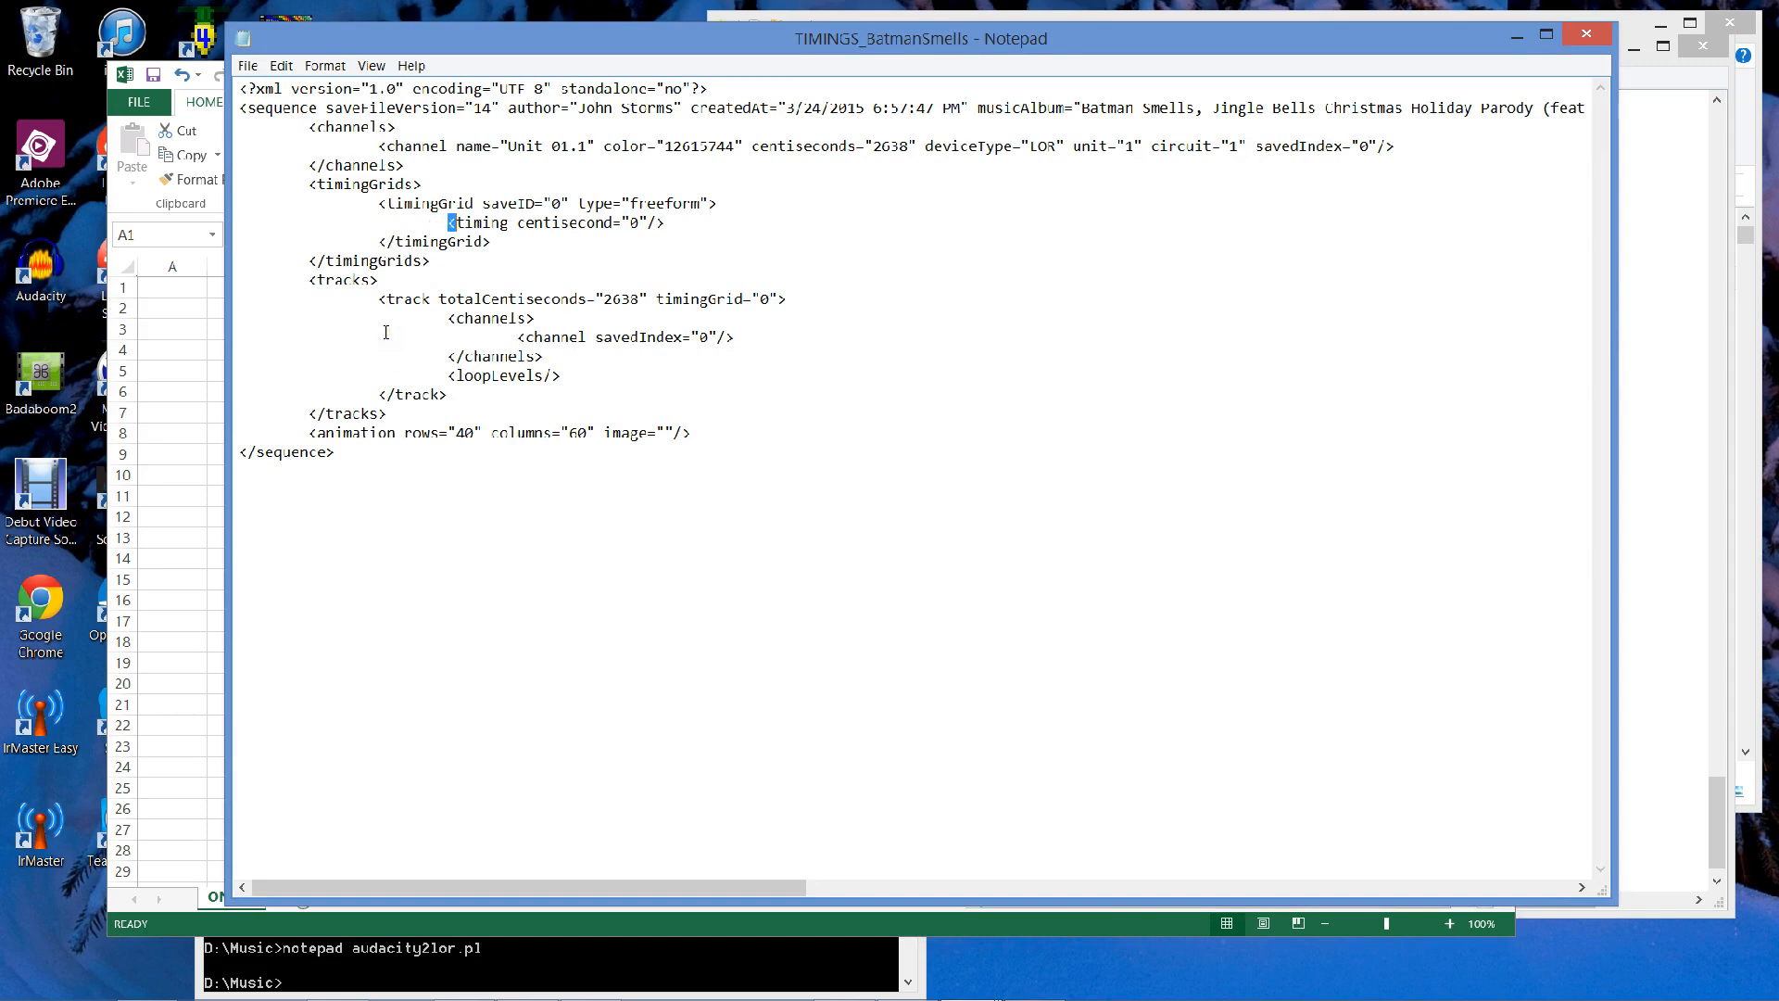
{"action": "key", "text": "shift+Right"}
{"action": "key", "text": "shift+Right"}
{"action": "key", "text": "shift+Right"}
{"action": "key", "text": "shift+Right"}
{"action": "key", "text": "shift+Right"}
{"action": "key", "text": "shift+Right"}
{"action": "key", "text": "shift+Right"}
{"action": "key", "text": "shift+Right"}
{"action": "key", "text": "shift+Right"}
{"action": "key", "text": "shift+Right"}
{"action": "key", "text": "shift+Right"}
{"action": "key", "text": "shift+Right"}
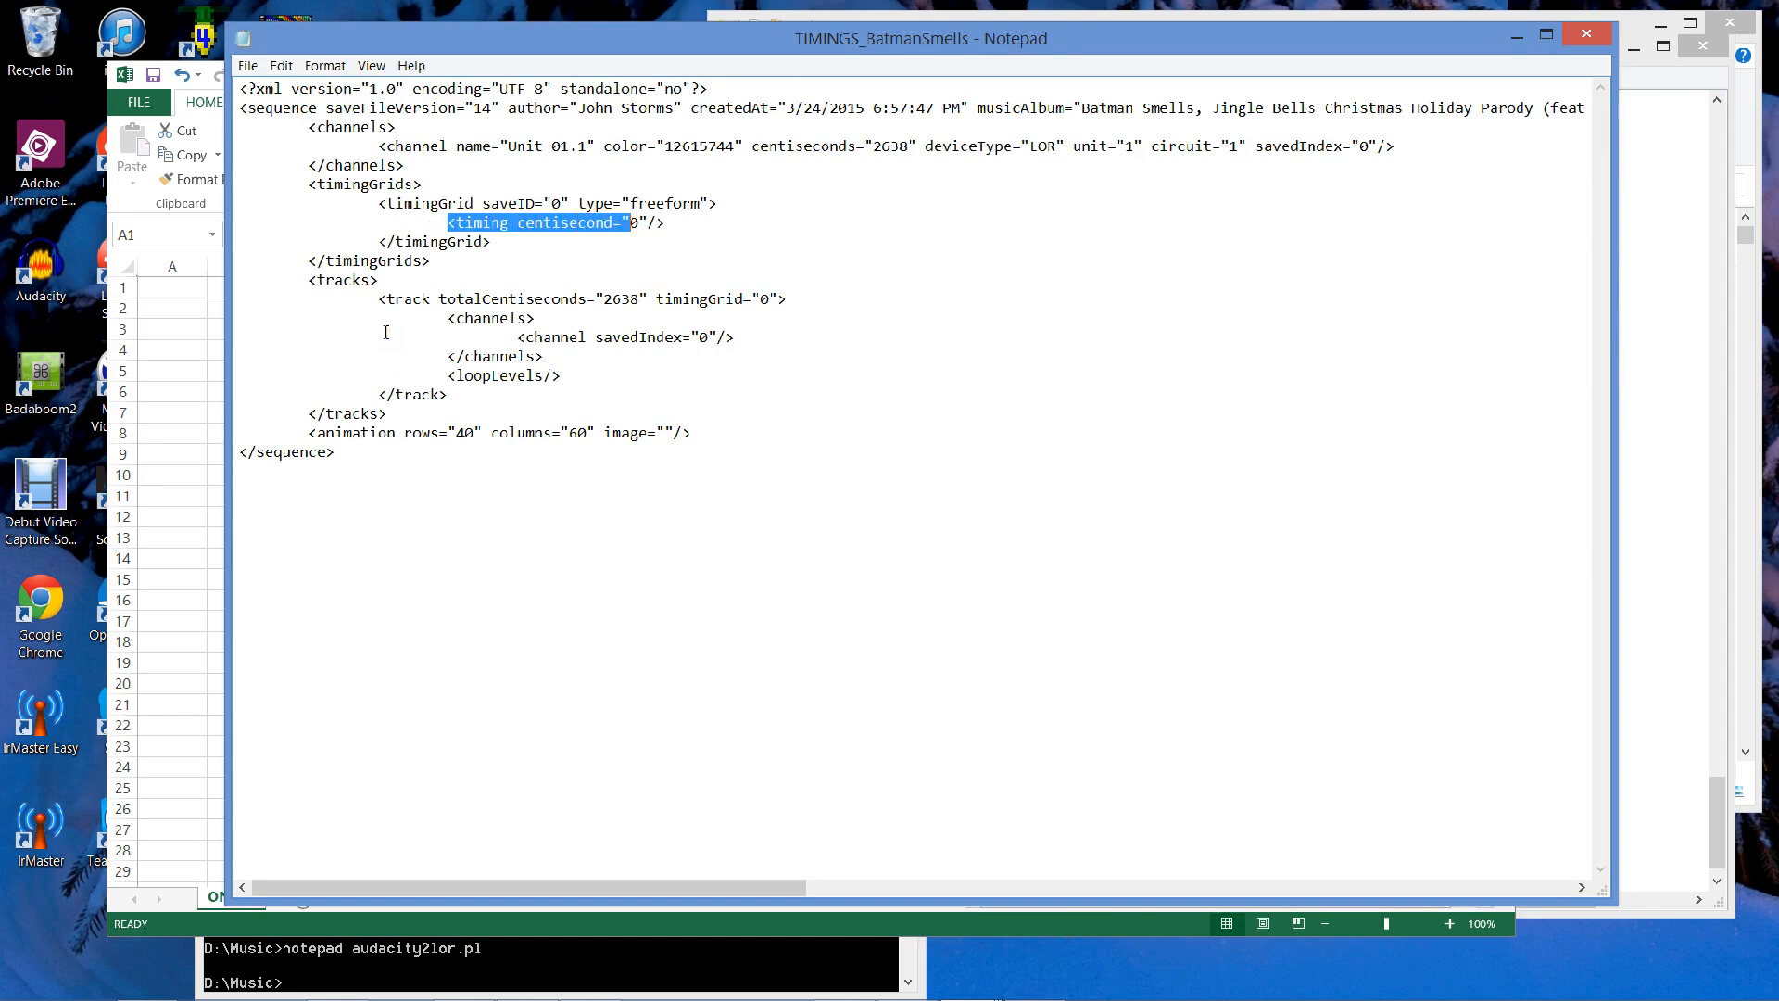
{"action": "key", "text": "alt+Tab"}
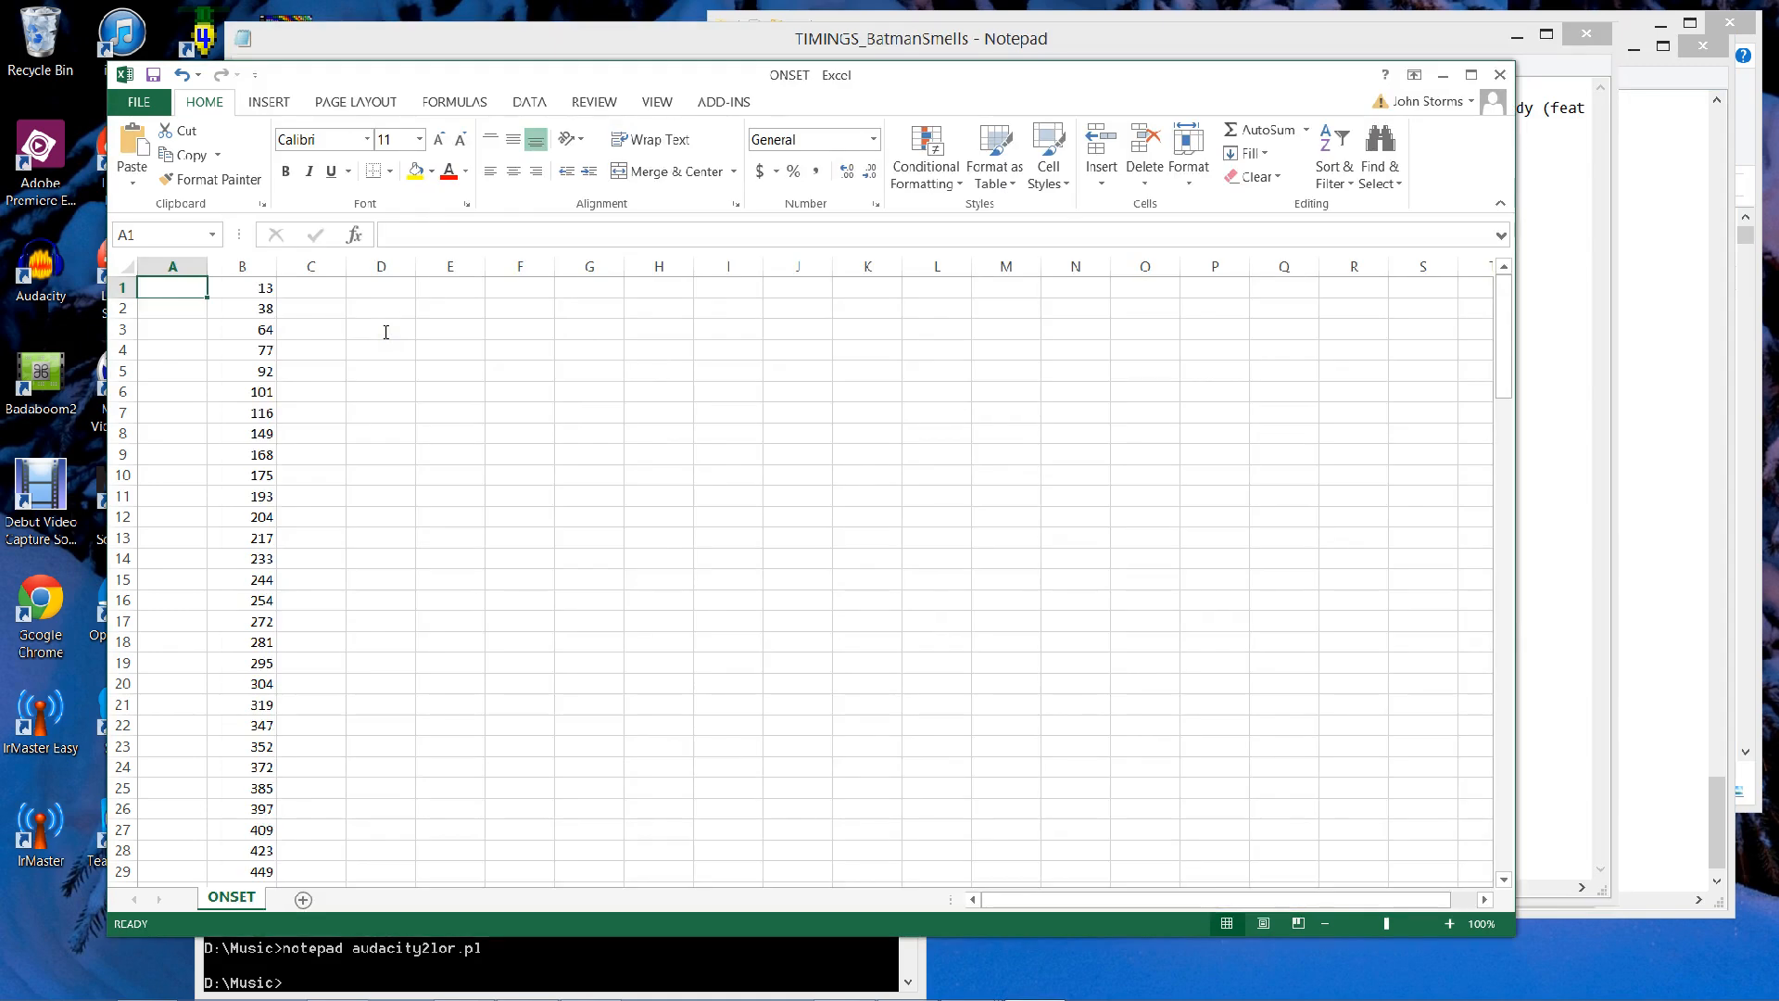
{"action": "key", "text": "ctrl+v"}
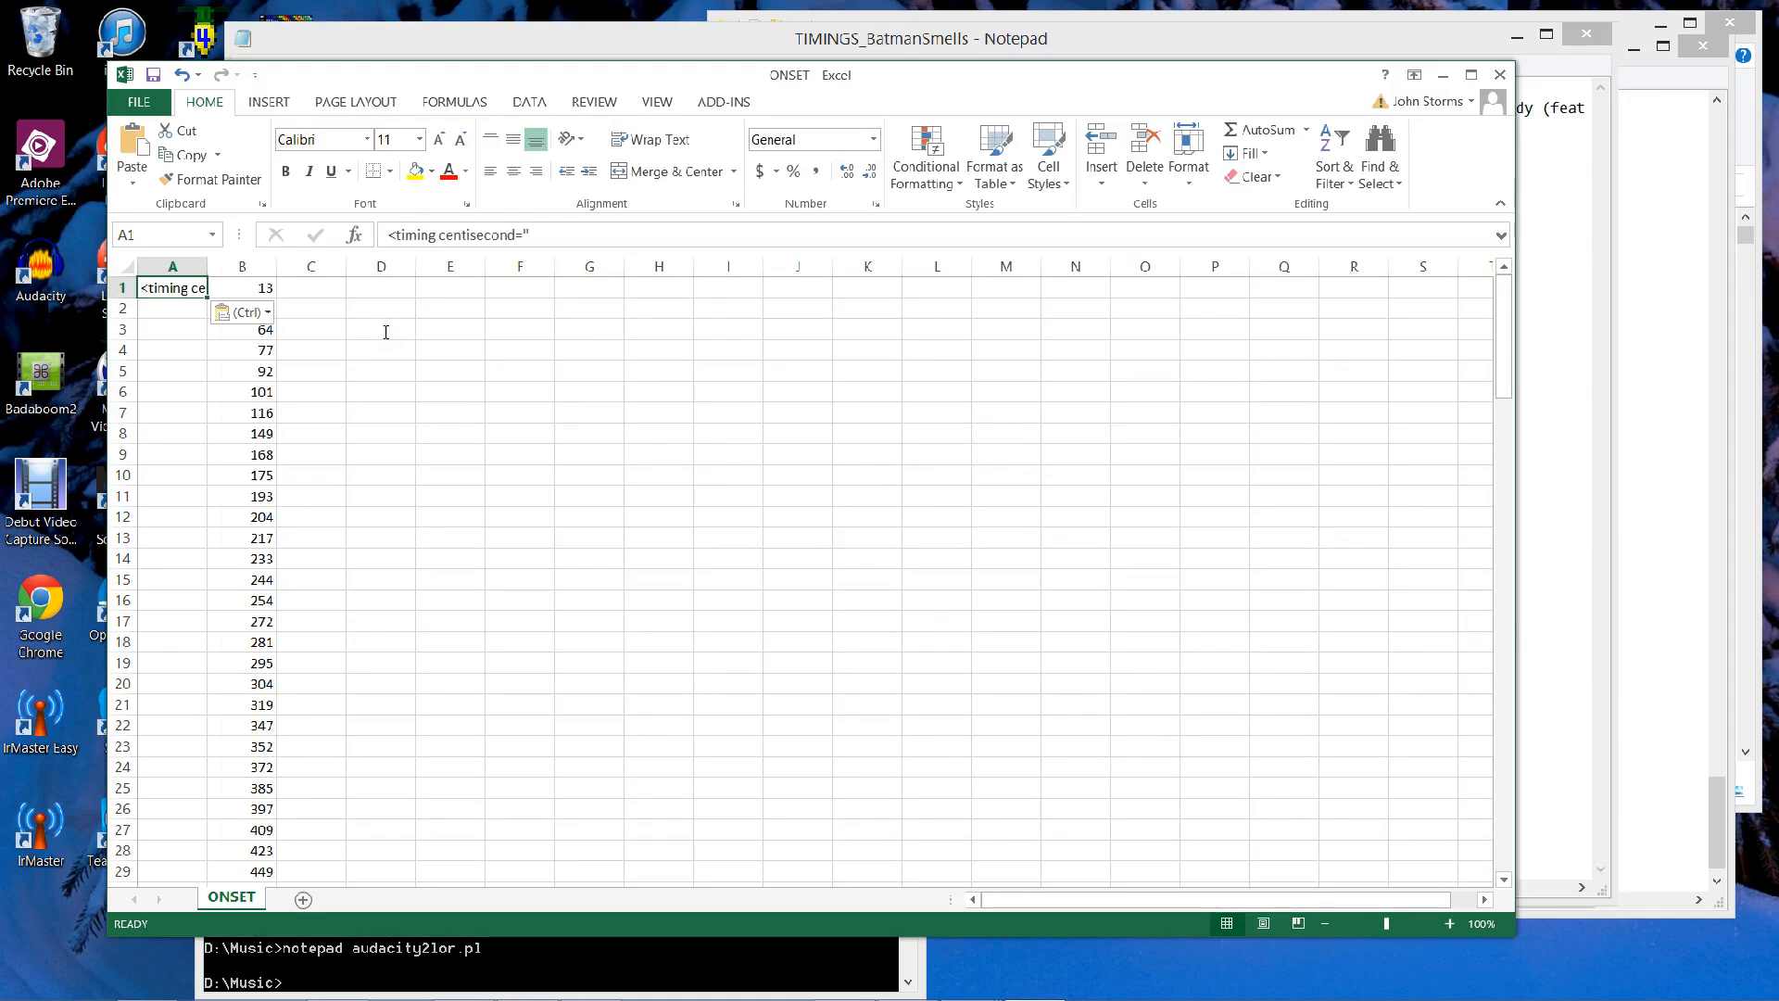
Copy the closing characters /> of the timing tag from TIMINGS_BatmanSmells in Notepad into cell C1 of the ONSET sheet in Excel.
{"action": "key", "text": "Right"}
{"action": "key", "text": "Right"}
{"action": "key", "text": "Right"}
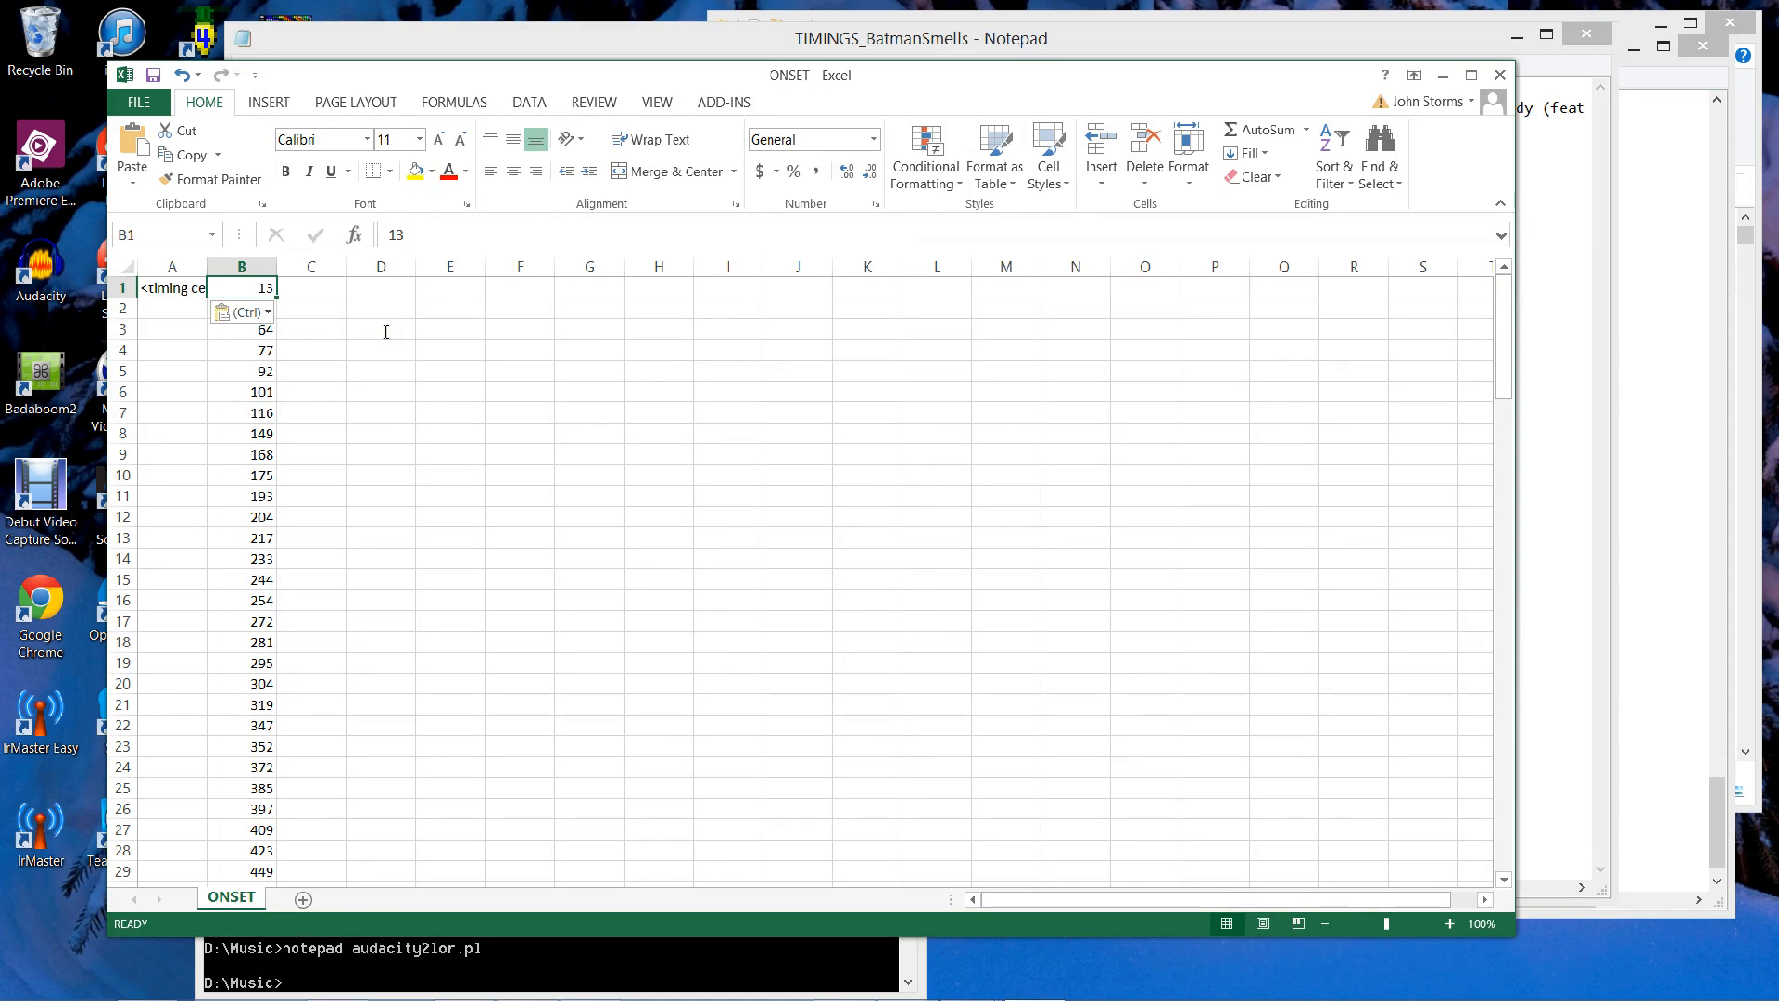
{"action": "key", "text": "Left"}
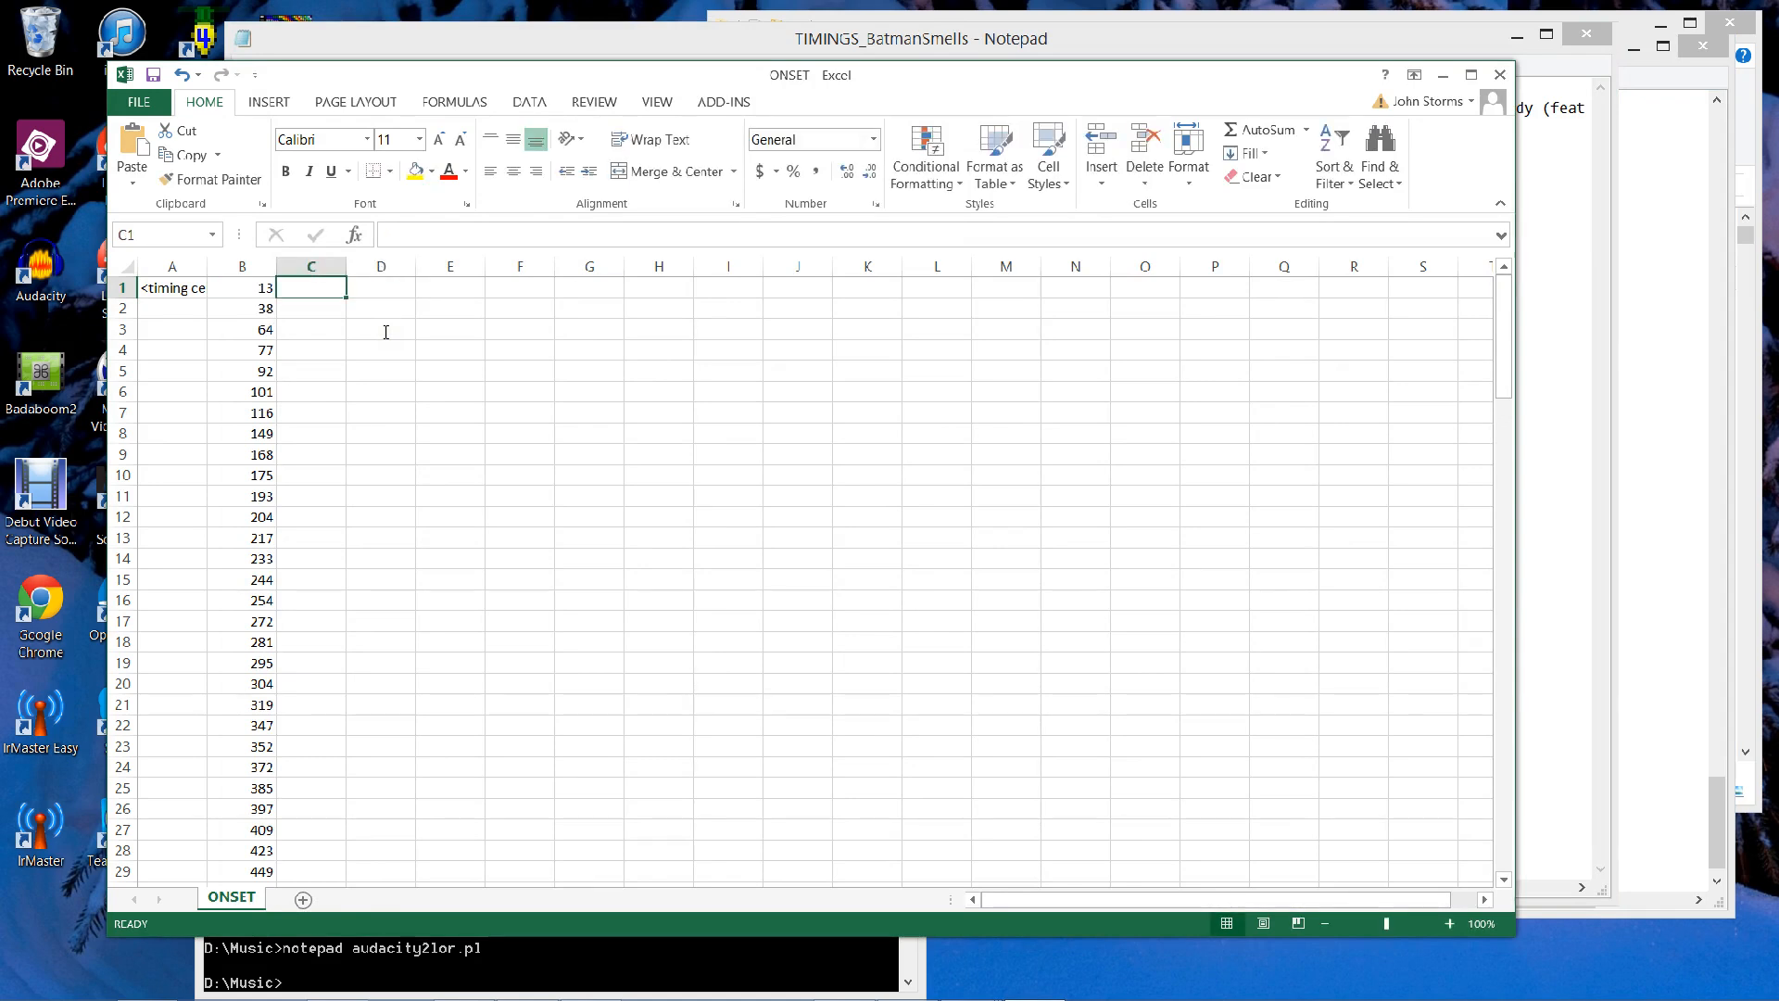
{"action": "key", "text": "alt+Tab"}
{"action": "key", "text": "Right"}
{"action": "key", "text": "Right"}
{"action": "key", "text": "shift+Right"}
{"action": "key", "text": "shift+Right"}
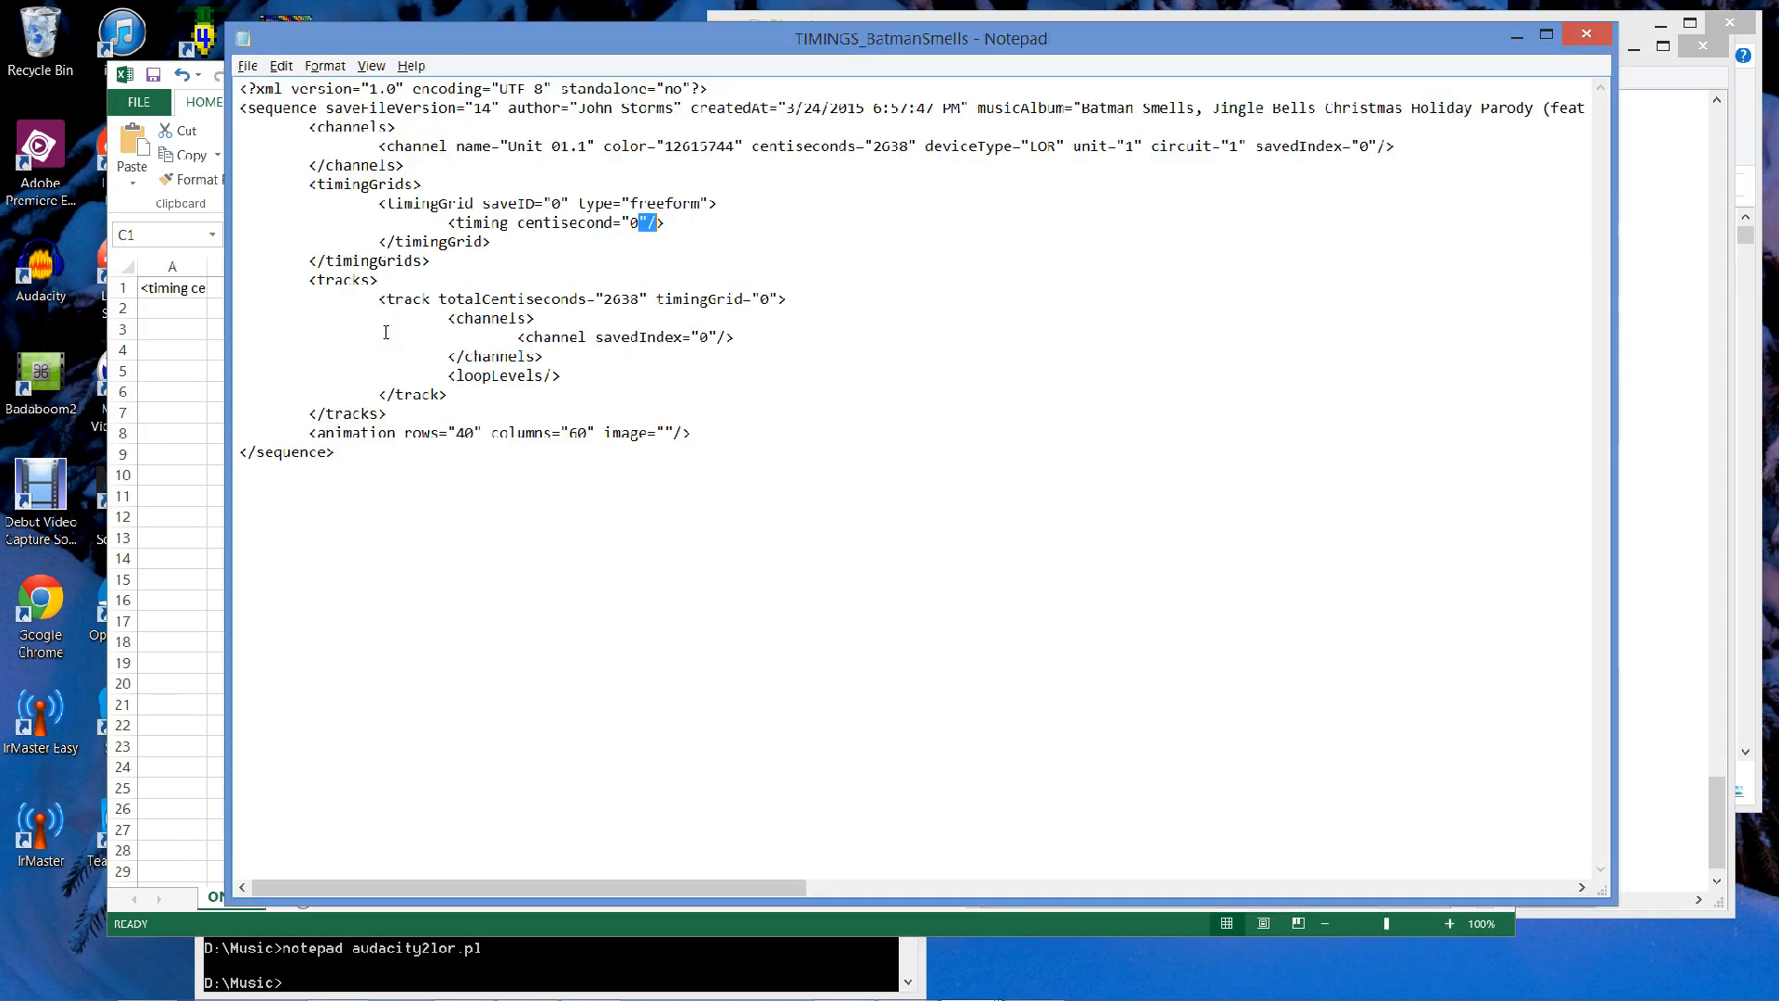
{"action": "key", "text": "alt+Tab"}
{"action": "key", "text": "Right"}
{"action": "key", "text": "Left"}
{"action": "key", "text": "ctrl+v"}
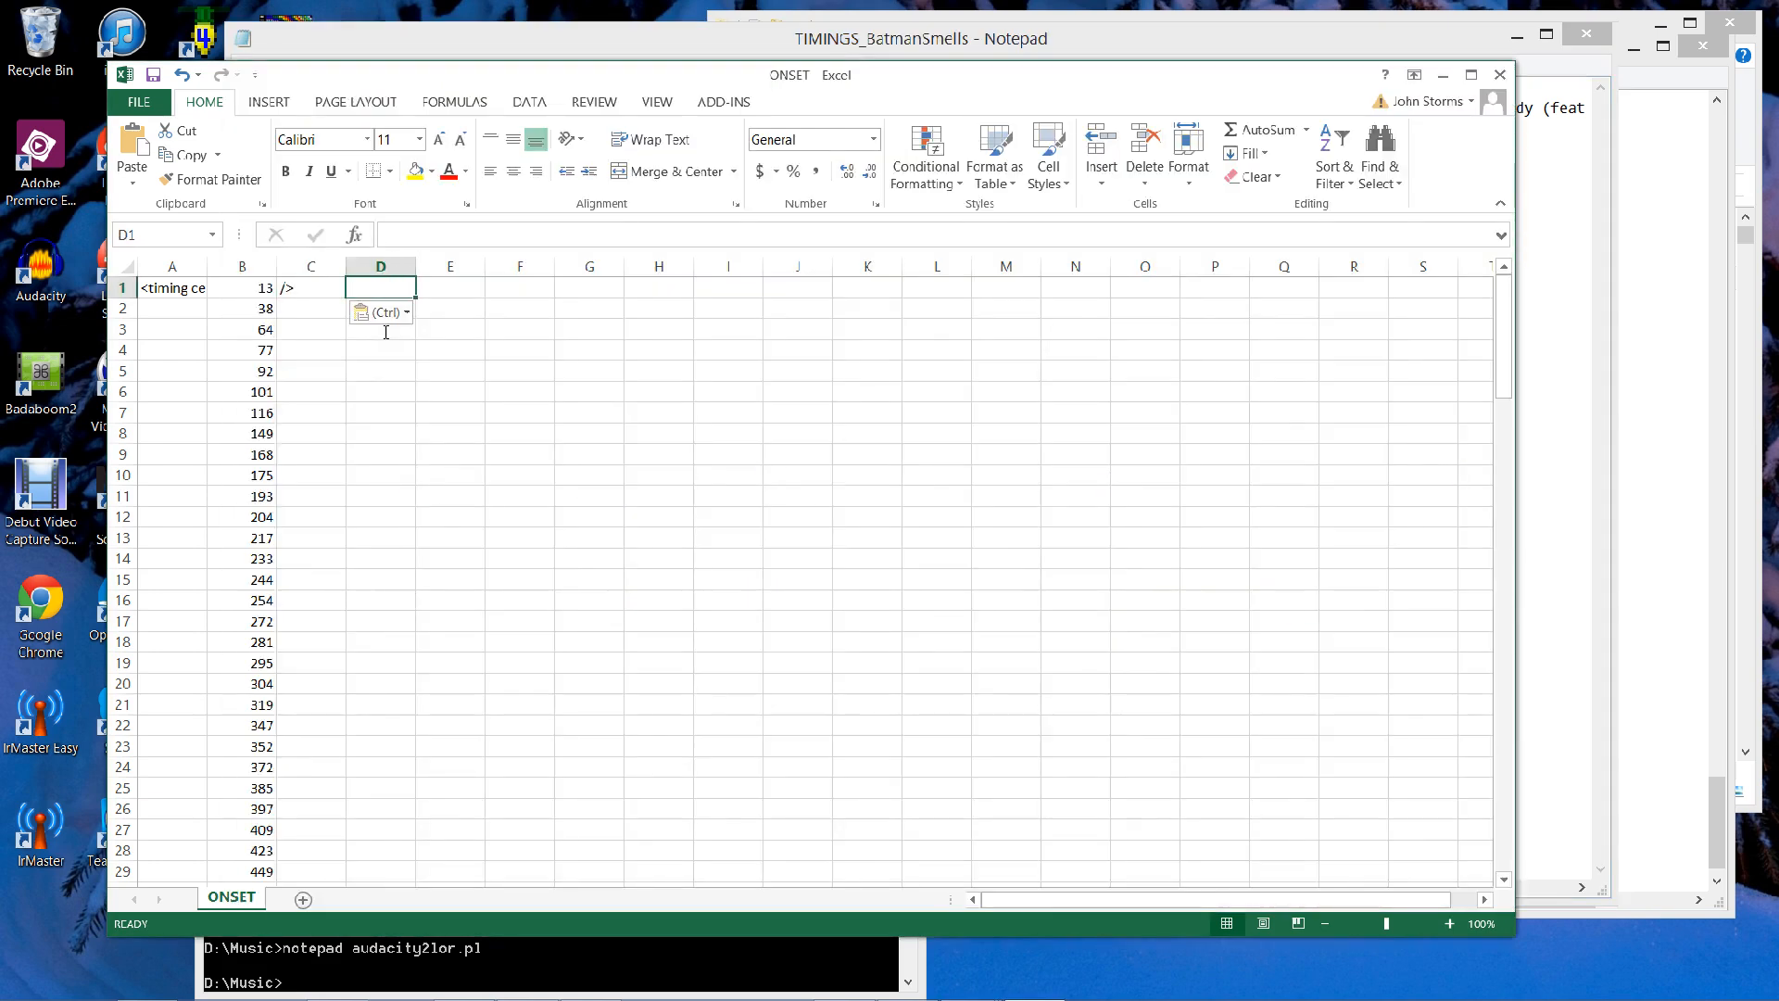
Add the missing quotation mark at the start of cell C1 so that it reads "/>.
{"action": "key", "text": "Left"}
{"action": "key", "text": "Left"}
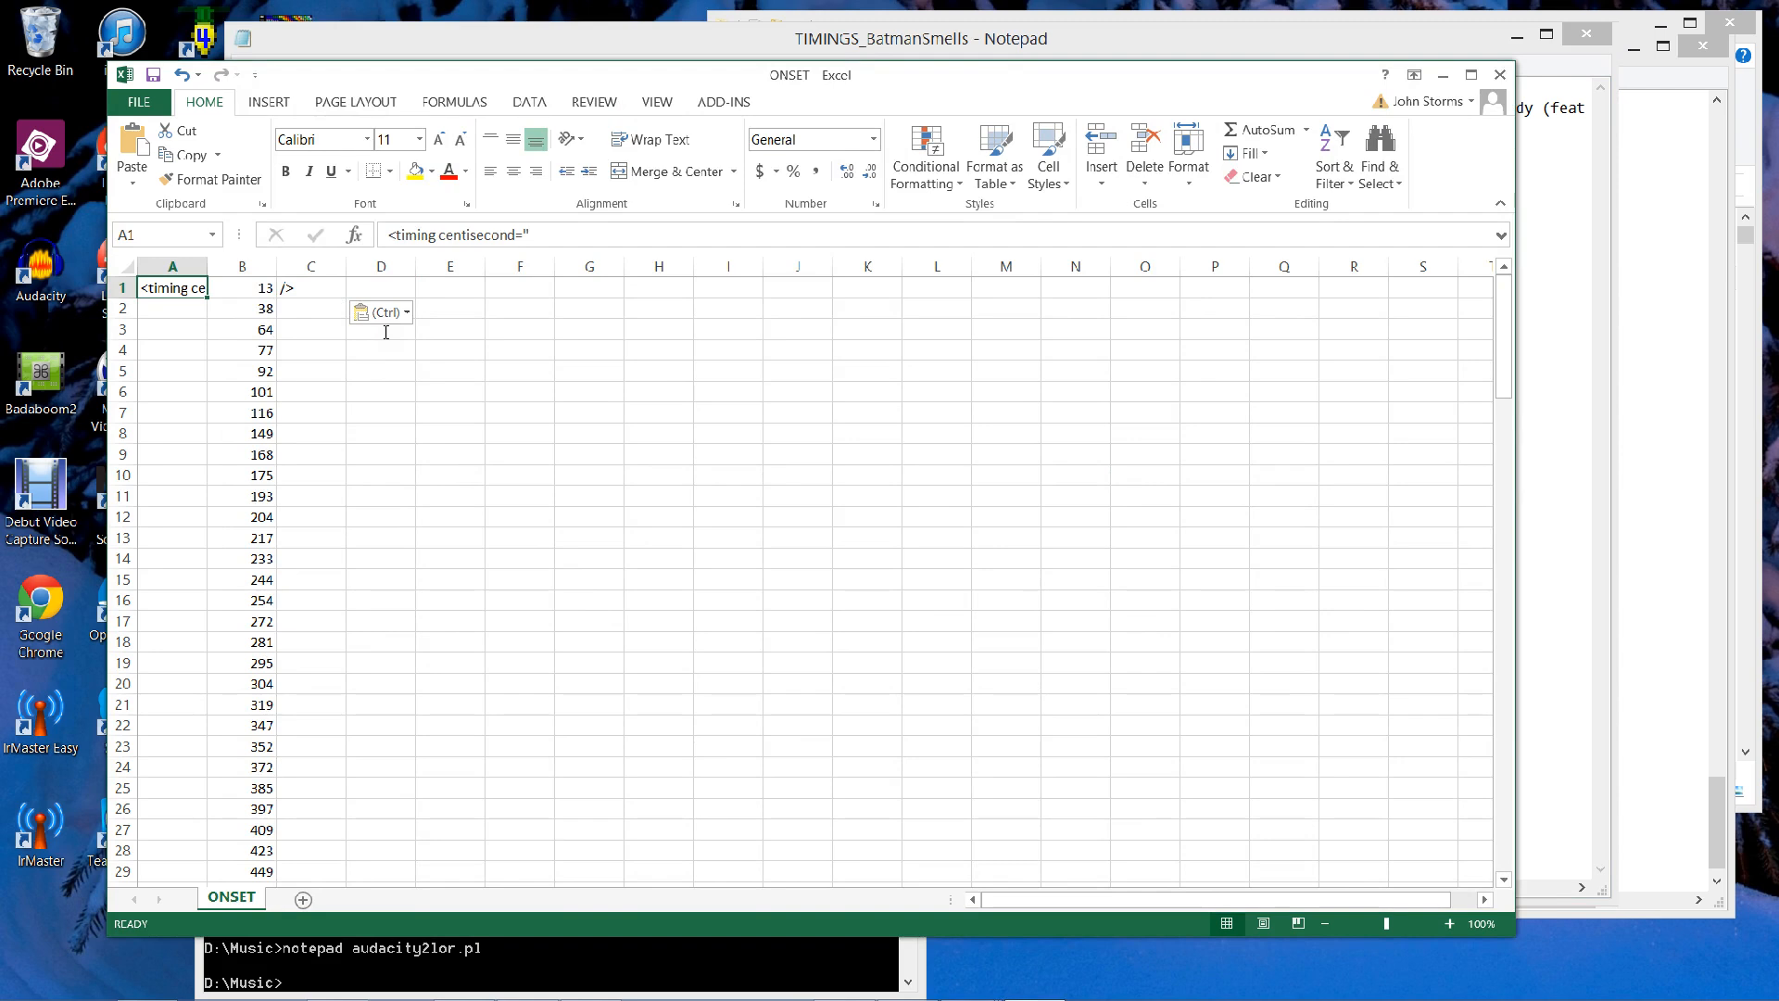
{"action": "key", "text": "Right"}
{"action": "key", "text": "Right"}
{"action": "left_click", "coordinate": [386, 235]}
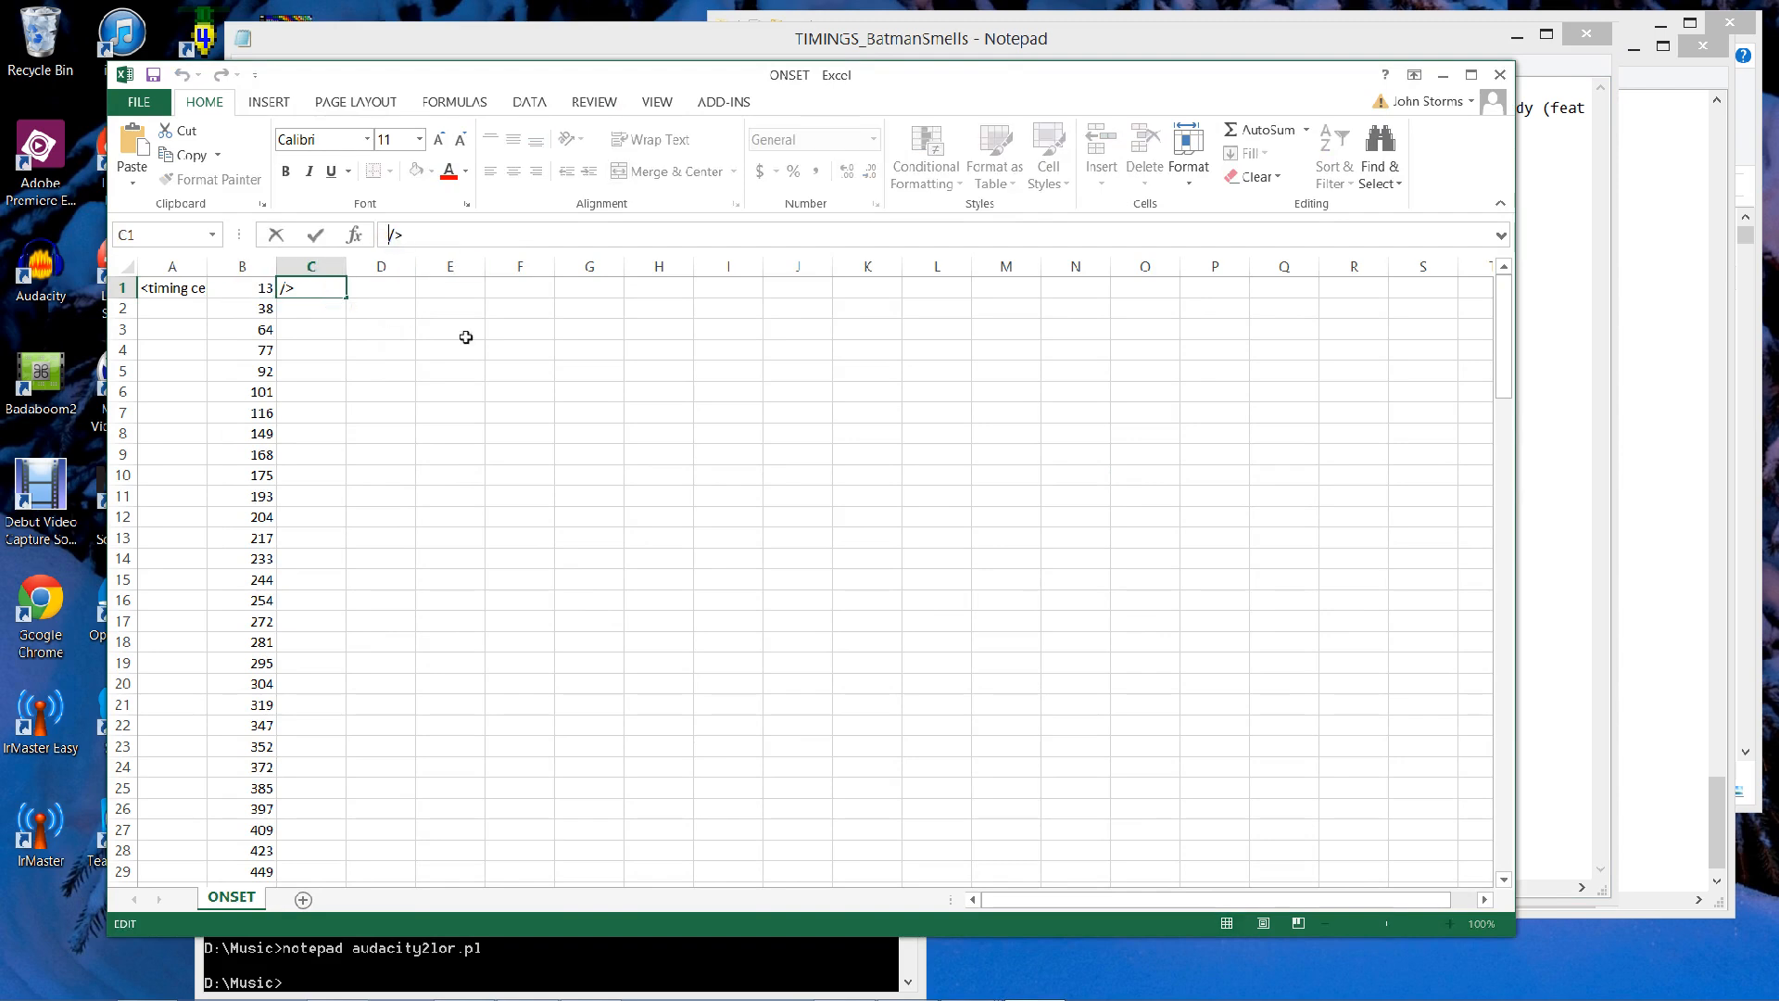
{"action": "type", "text": "\""}
{"action": "key", "text": "Return"}
{"action": "key", "text": "Up"}
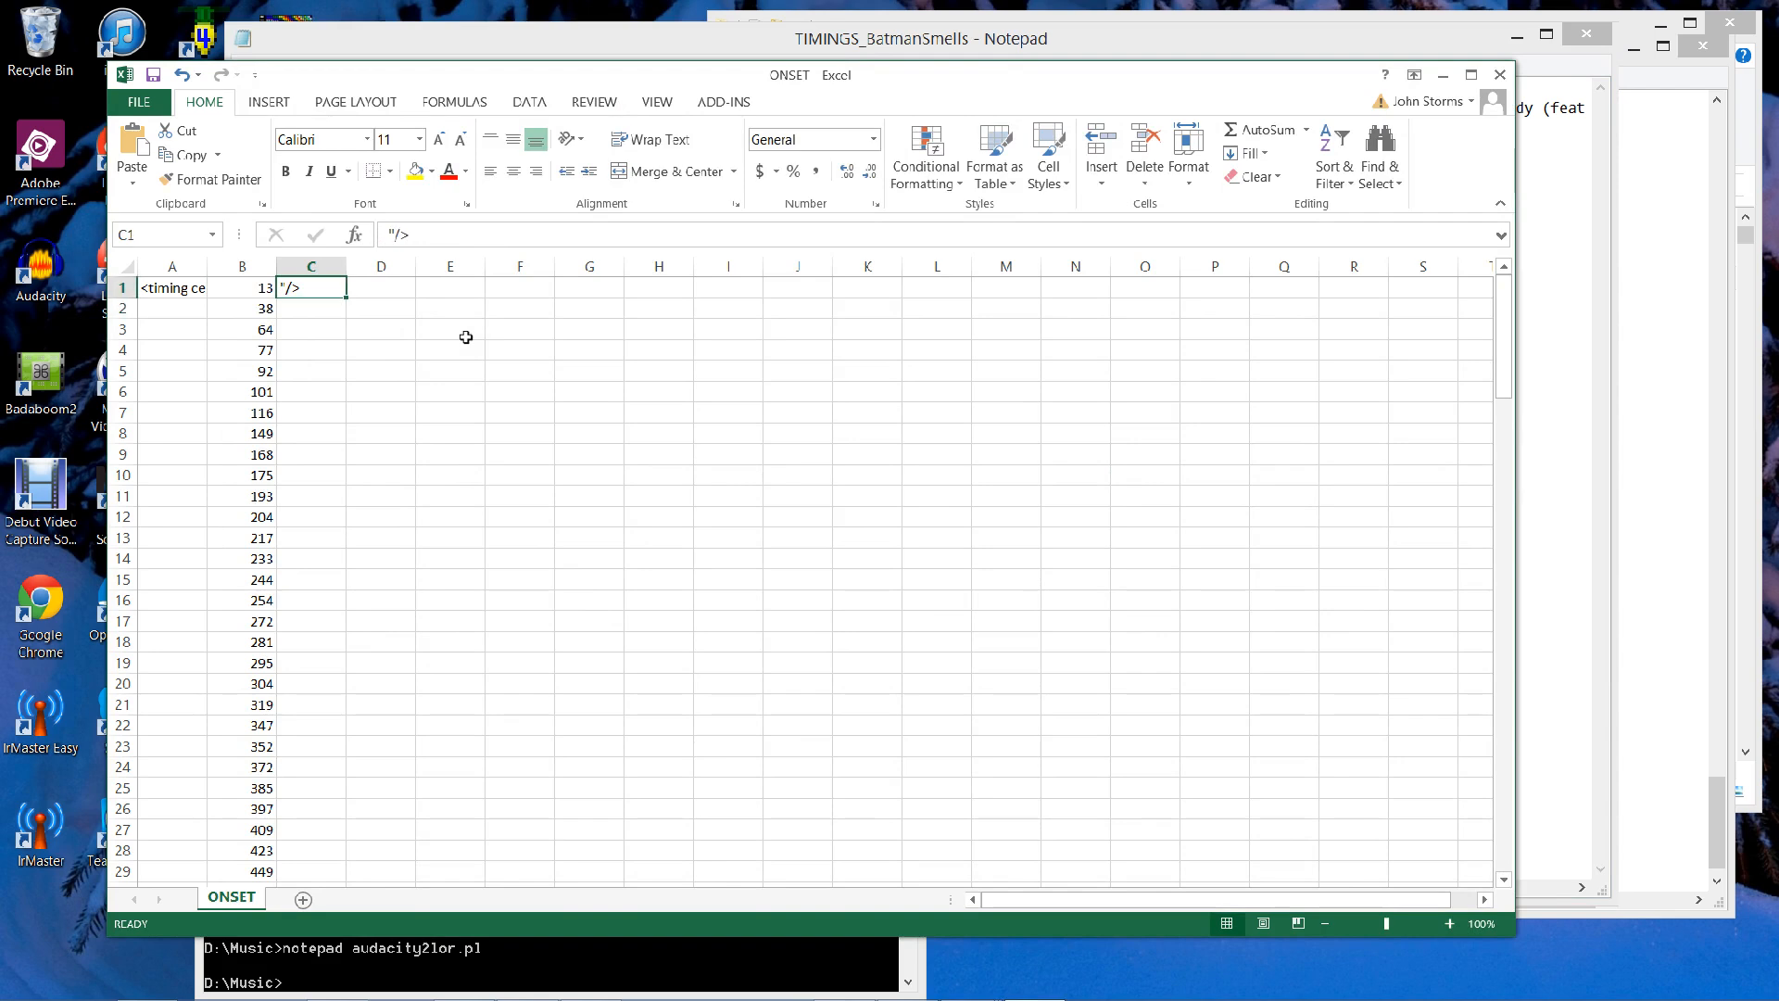
Copy the tag opening in A1 down column A to the last data row, row 139.
{"action": "left_click", "coordinate": [178, 288]}
{"action": "key", "text": "ctrl+c"}
{"action": "key", "text": "Down"}
{"action": "key", "text": "shift+Down"}
{"action": "key", "text": "shift+Page_Up"}
{"action": "key", "text": "shift+Page_Up"}
{"action": "key", "text": "shift+Page_Up"}
{"action": "key", "text": "shift+Page_Up"}
{"action": "key", "text": "shift+Page_Up"}
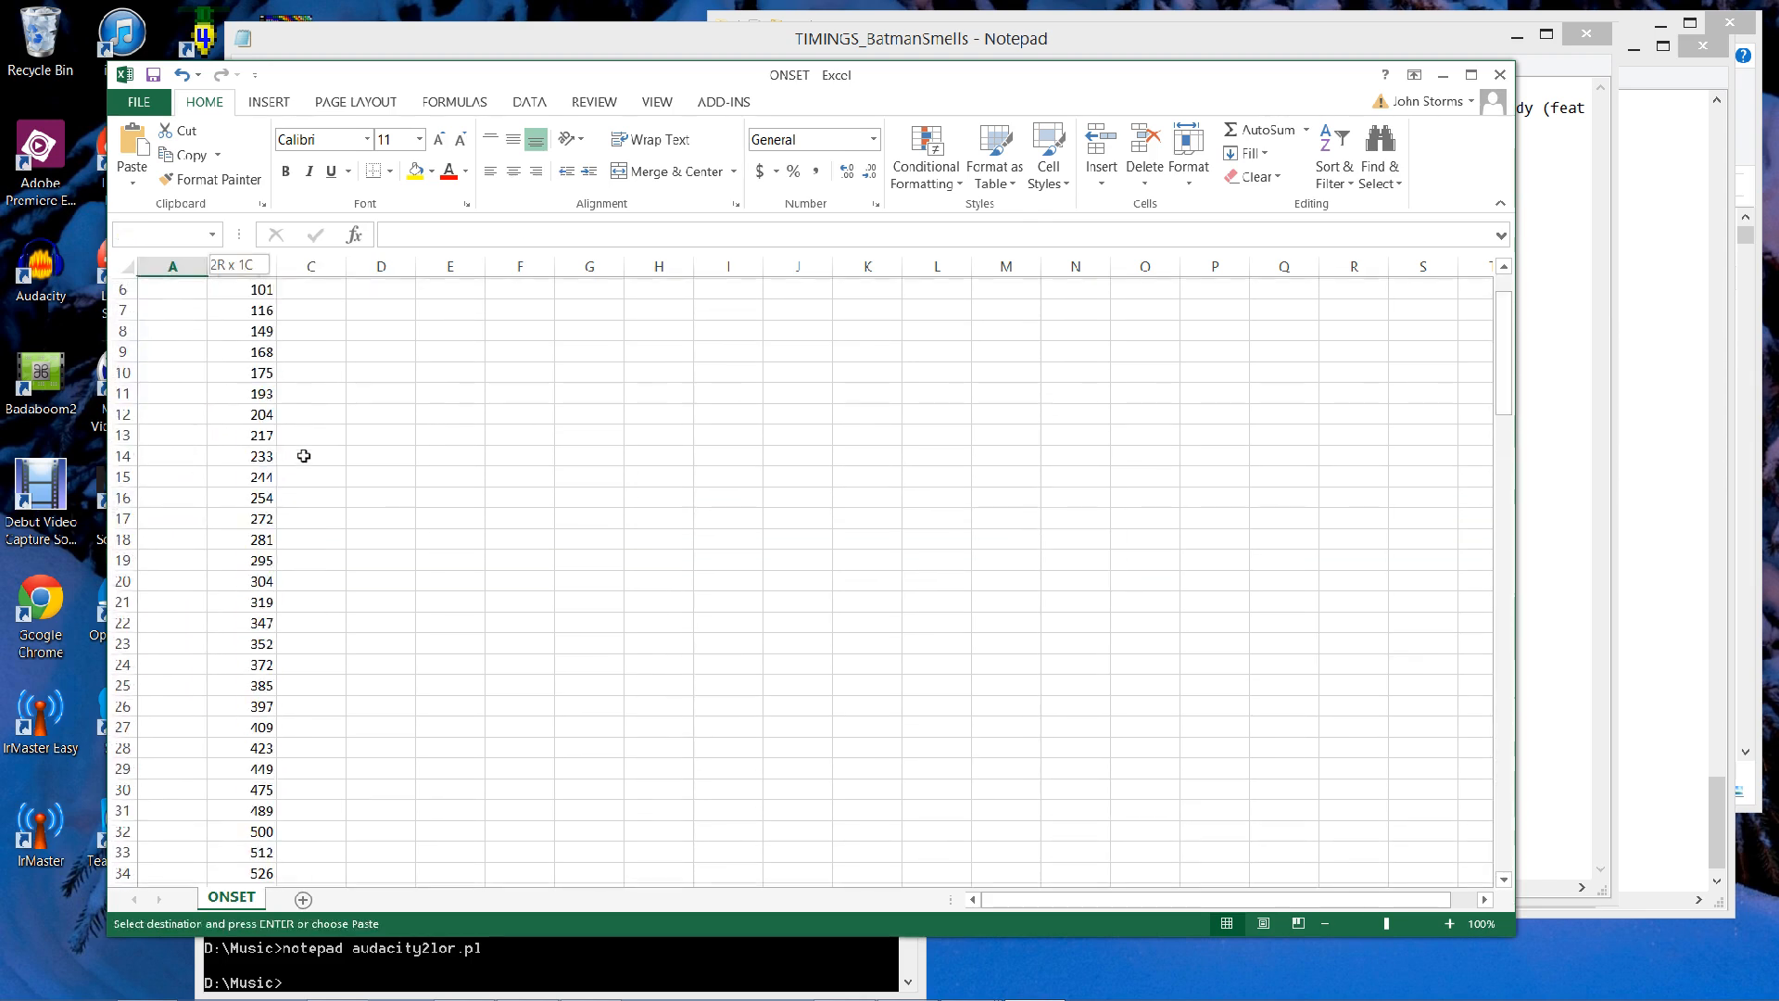
{"action": "key", "text": "shift+Down"}
{"action": "key", "text": "shift+Down"}
{"action": "key", "text": "shift+Down"}
{"action": "key", "text": "shift+Down"}
{"action": "key", "text": "shift+Down"}
{"action": "key", "text": "shift+Down"}
{"action": "key", "text": "shift+Down"}
{"action": "key", "text": "shift+Down"}
{"action": "key", "text": "shift+Down"}
{"action": "key", "text": "shift+Down"}
{"action": "key", "text": "shift+Down"}
{"action": "key", "text": "shift+Down"}
{"action": "key", "text": "shift+Down"}
{"action": "key", "text": "shift+Down"}
{"action": "key", "text": "shift+Down"}
{"action": "key", "text": "shift+Down"}
{"action": "key", "text": "shift+Down"}
{"action": "key", "text": "shift+Down"}
{"action": "key", "text": "shift+Down"}
{"action": "key", "text": "shift+Down"}
{"action": "key", "text": "shift+Down"}
{"action": "key", "text": "shift+Down"}
{"action": "key", "text": "shift+Down"}
{"action": "key", "text": "shift+Down"}
{"action": "key", "text": "shift+Down"}
{"action": "key", "text": "shift+Down"}
{"action": "key", "text": "shift+Down"}
{"action": "key", "text": "shift+Down"}
{"action": "key", "text": "shift+Down"}
{"action": "key", "text": "shift+Down"}
{"action": "key", "text": "shift+Down"}
{"action": "key", "text": "shift+Down"}
{"action": "key", "text": "shift+Down"}
{"action": "key", "text": "shift+Down"}
{"action": "key", "text": "shift+Down"}
{"action": "key", "text": "shift+Down"}
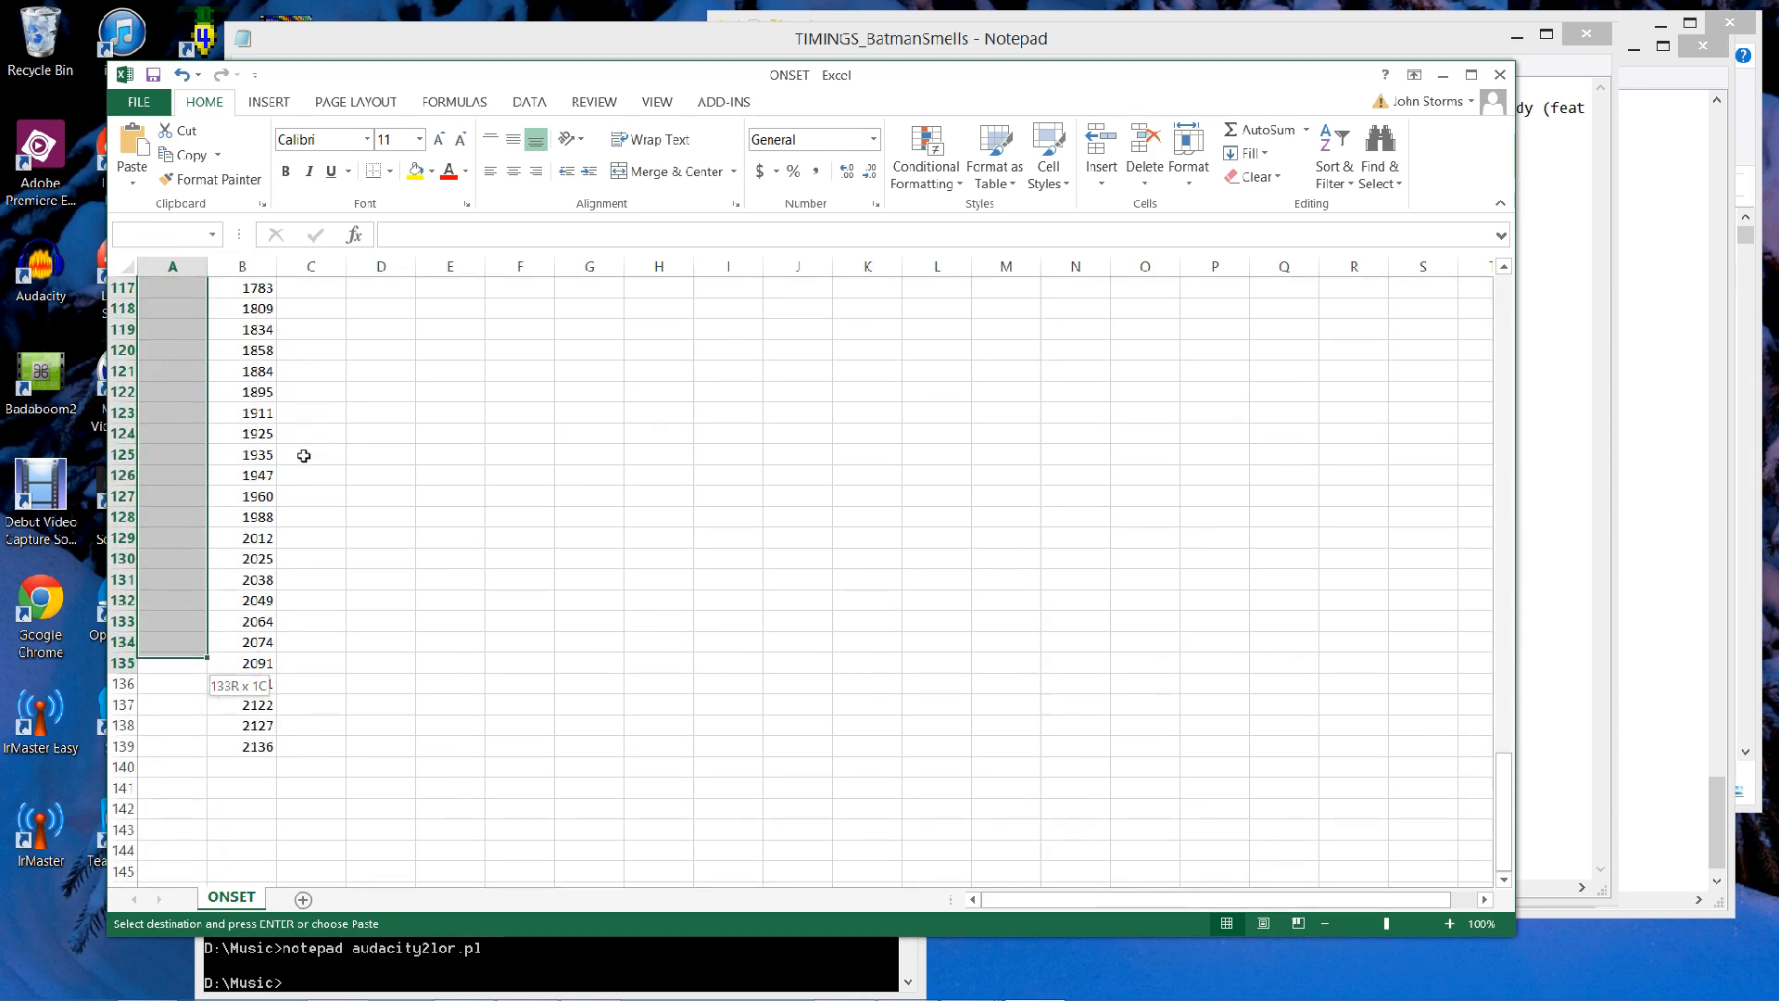
{"action": "key", "text": "Return"}
{"action": "key", "text": "Up"}
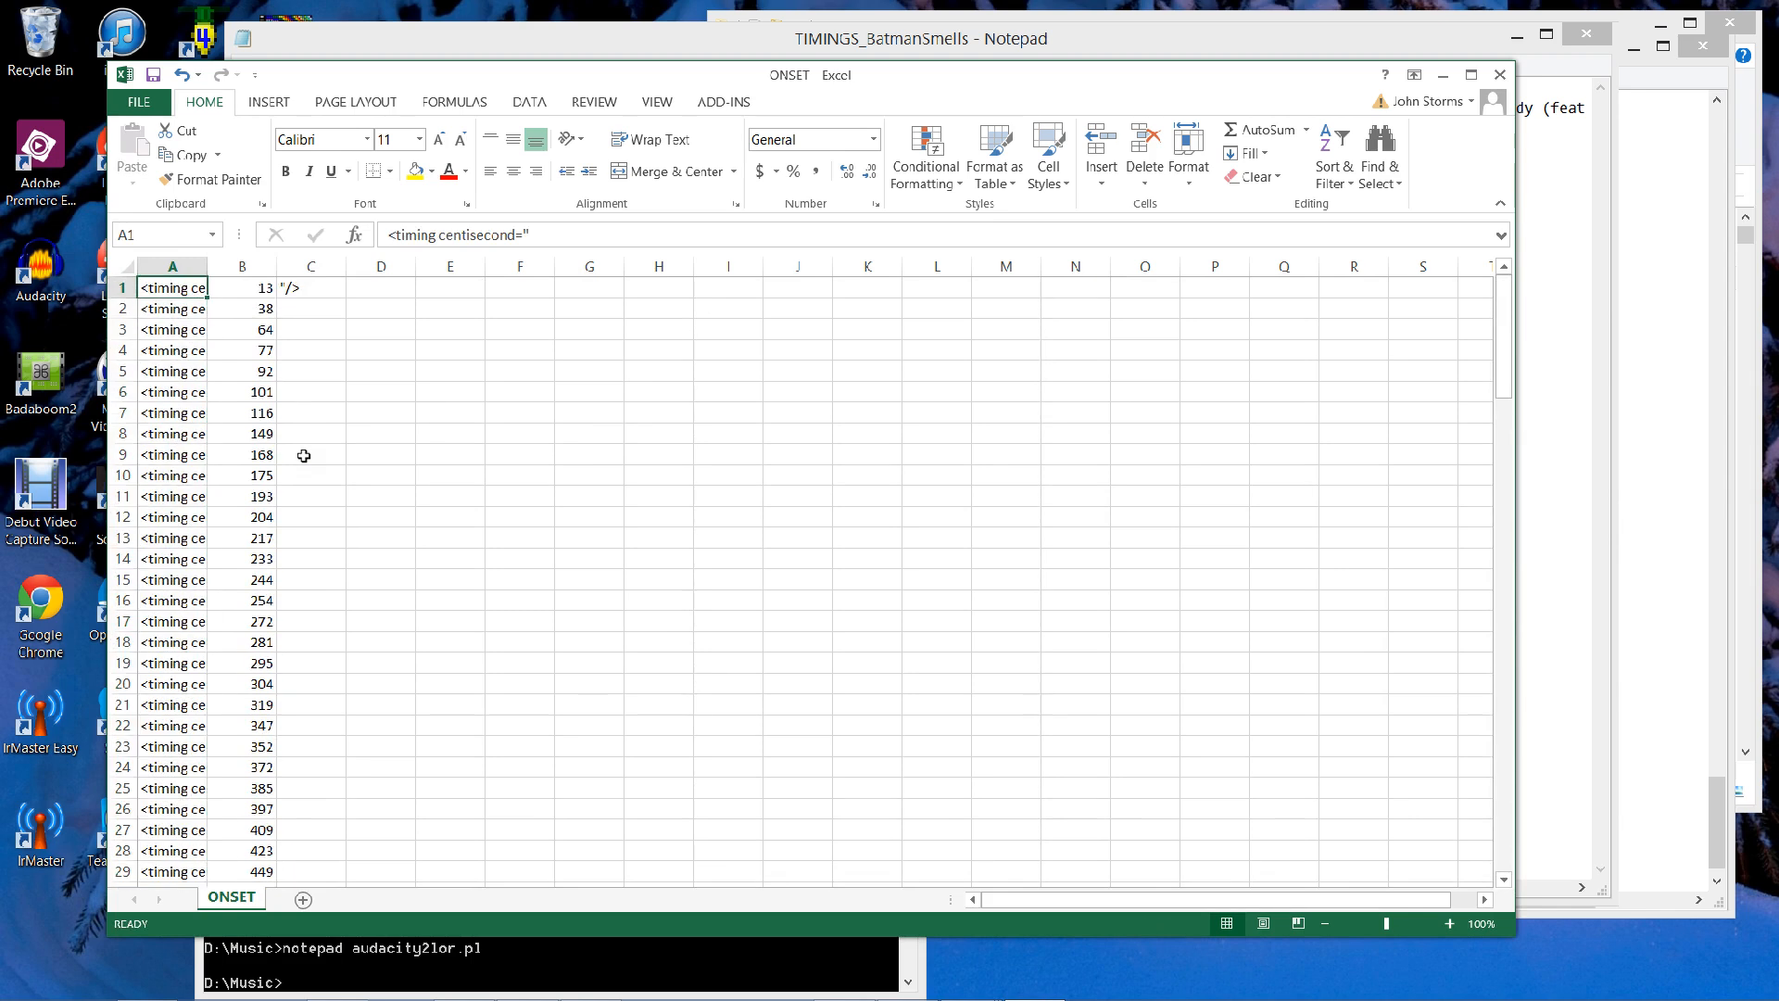
Copy the tag ending in C1 down column C to row 139, and return to cell A1.
{"action": "key", "text": "Right"}
{"action": "key", "text": "Right"}
{"action": "key", "text": "ctrl+c"}
{"action": "key", "text": "Down"}
{"action": "key", "text": "shift+Down"}
{"action": "key", "text": "shift+Down"}
{"action": "key", "text": "shift+Down"}
{"action": "key", "text": "shift+Down"}
{"action": "key", "text": "shift+Down"}
{"action": "key", "text": "shift+Down"}
{"action": "key", "text": "shift+Down"}
{"action": "key", "text": "shift+Down"}
{"action": "key", "text": "shift+Down"}
{"action": "key", "text": "shift+Down"}
{"action": "key", "text": "shift+Down"}
{"action": "key", "text": "shift+Down"}
{"action": "key", "text": "shift+Down"}
{"action": "key", "text": "shift+Down"}
{"action": "key", "text": "shift+Down"}
{"action": "key", "text": "shift+Down"}
{"action": "key", "text": "shift+Down"}
{"action": "key", "text": "shift+Down"}
{"action": "key", "text": "shift+Down"}
{"action": "key", "text": "shift+Down"}
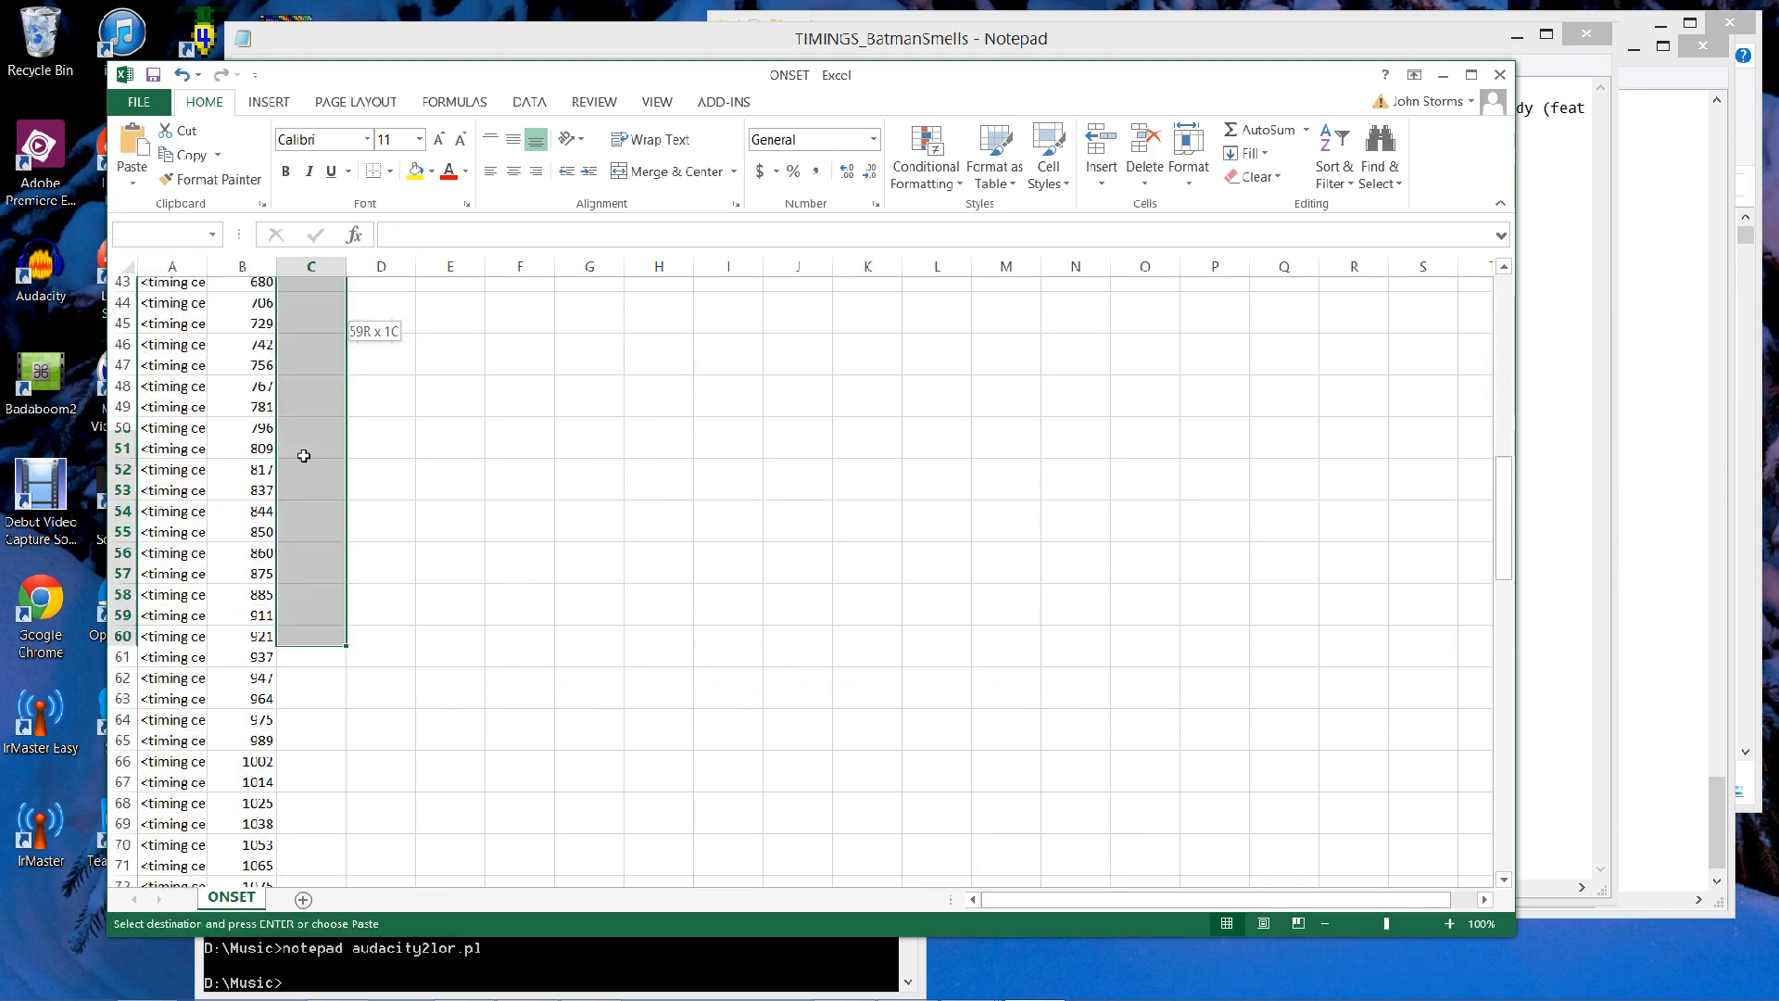
{"action": "key", "text": "shift+Up"}
{"action": "key", "text": "shift+Up"}
{"action": "key", "text": "shift+Up"}
{"action": "key", "text": "shift+Up"}
{"action": "key", "text": "shift+Up"}
{"action": "key", "text": "shift+Up"}
{"action": "key", "text": "shift+Up"}
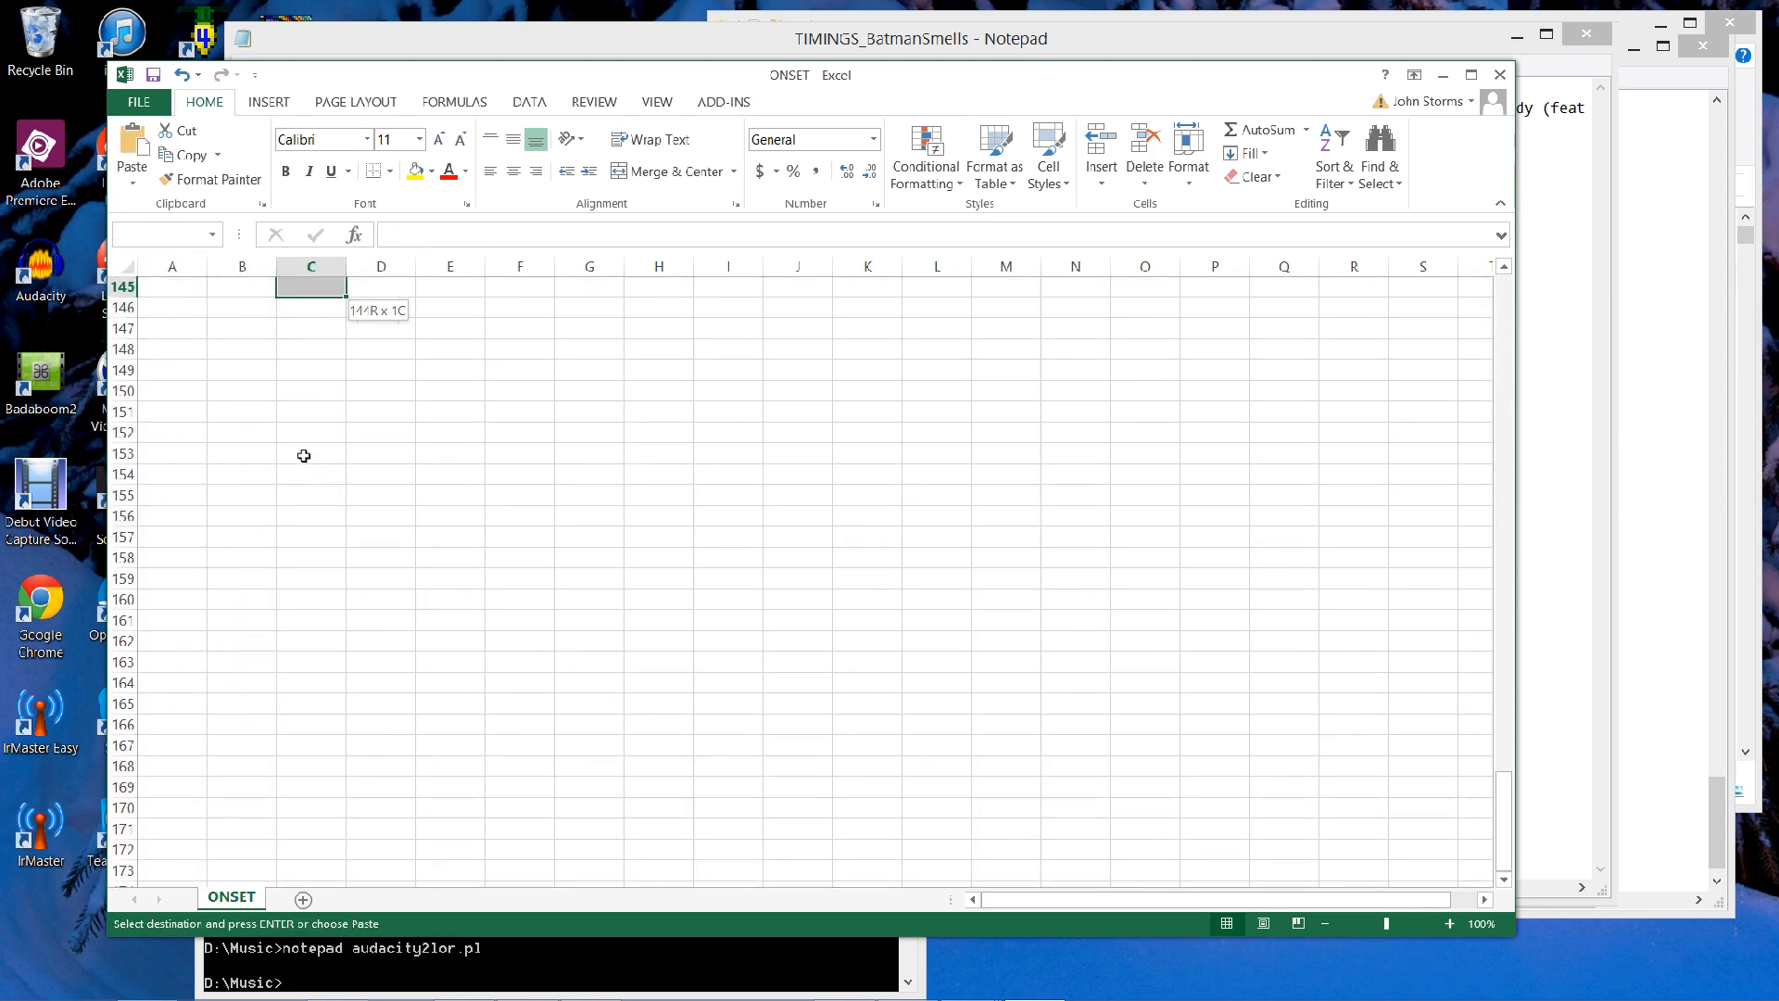
{"action": "key", "text": "shift+Up"}
{"action": "key", "text": "shift+Up"}
{"action": "key", "text": "shift+Up"}
{"action": "key", "text": "shift+Up"}
{"action": "key", "text": "shift+Up"}
{"action": "key", "text": "shift+Up"}
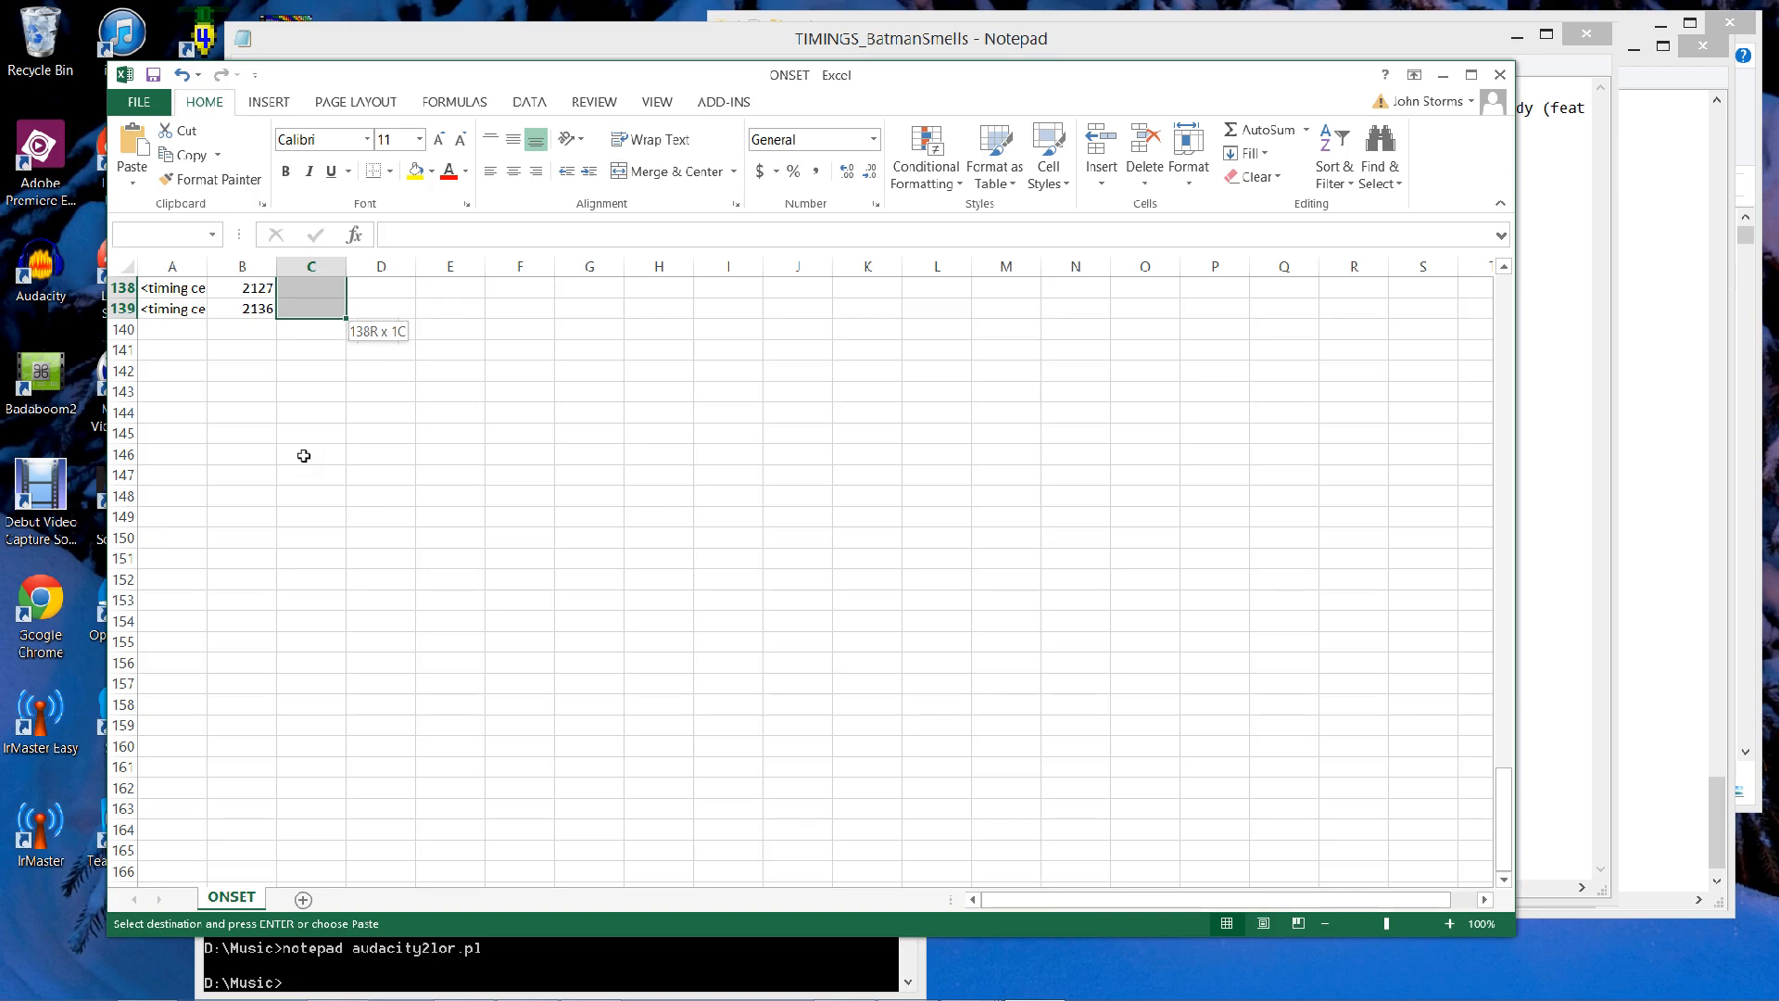
{"action": "key", "text": "Return"}
{"action": "key", "text": "ctrl+Home"}
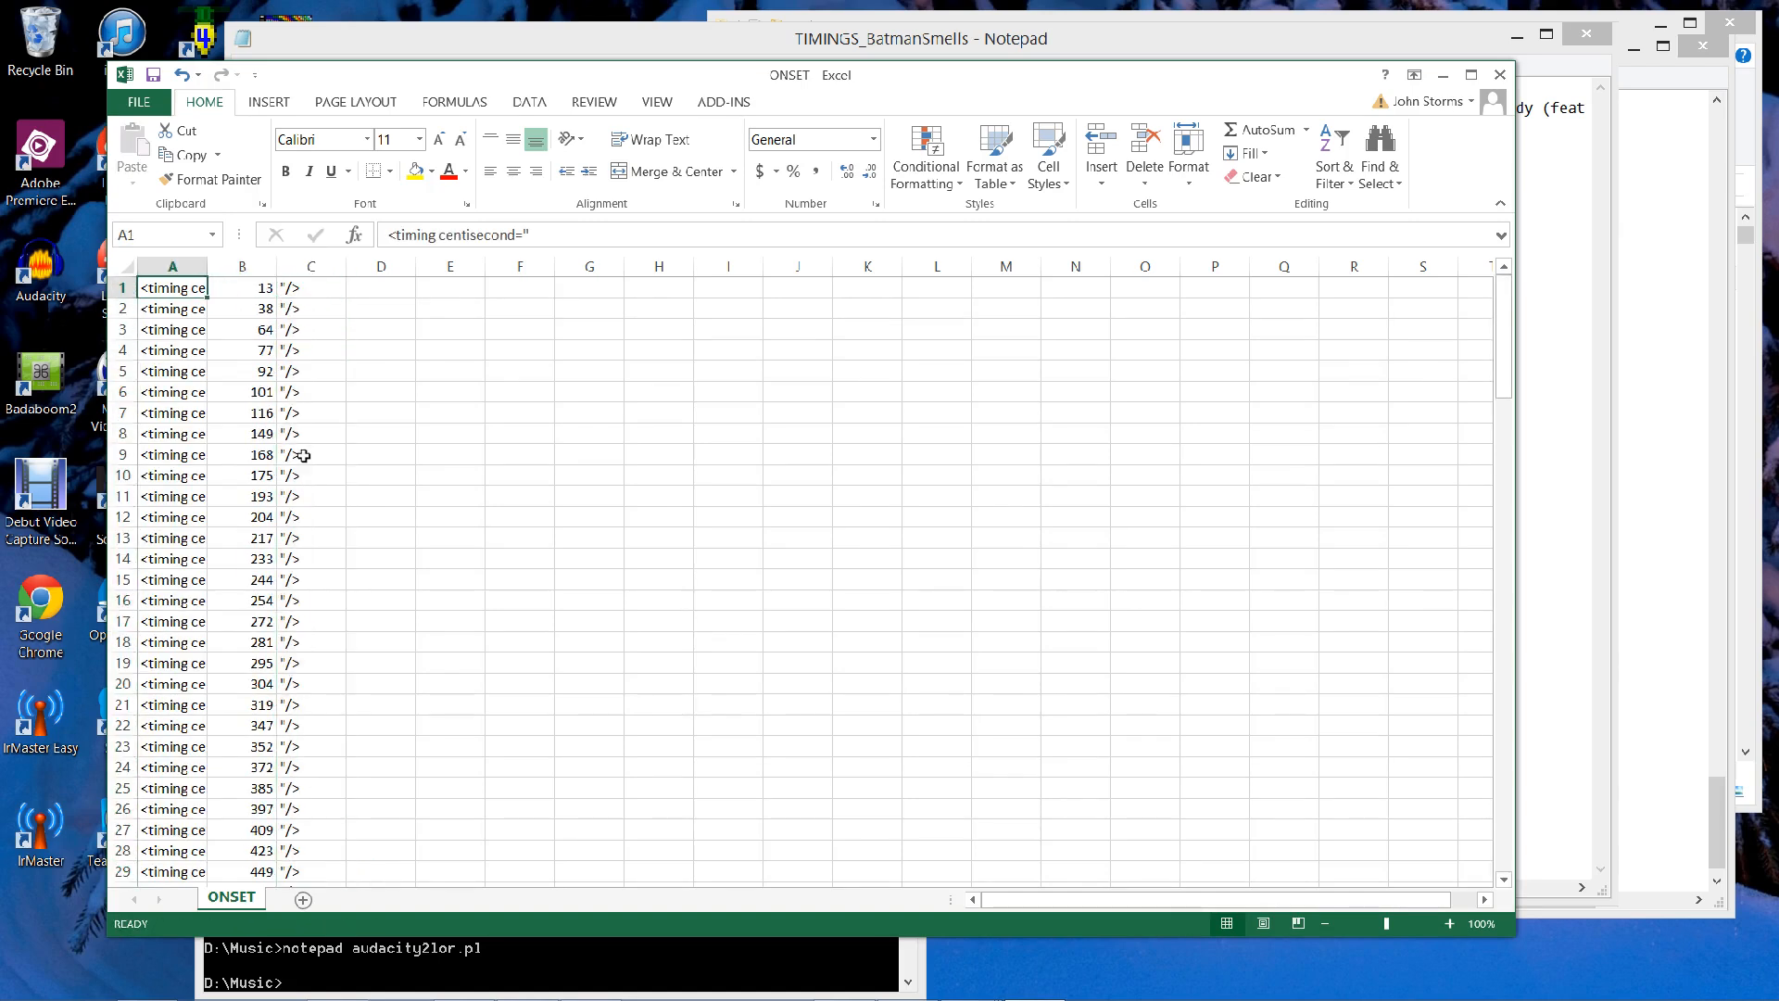
Copy the assembled timing tag rows in A1 through C139 of the ONSET sheet.
{"action": "key", "text": "shift+Right"}
{"action": "key", "text": "shift+Right"}
{"action": "key", "text": "shift+Down"}
{"action": "key", "text": "shift+Down"}
{"action": "key", "text": "shift+Down"}
{"action": "key", "text": "shift+Down"}
{"action": "key", "text": "shift+Down"}
{"action": "key", "text": "shift+Down"}
{"action": "key", "text": "shift+Down"}
{"action": "key", "text": "shift+Down"}
{"action": "key", "text": "shift+Down"}
{"action": "key", "text": "shift+Down"}
{"action": "key", "text": "shift+Down"}
{"action": "key", "text": "shift+Down"}
{"action": "key", "text": "shift+Down"}
{"action": "key", "text": "shift+Down"}
{"action": "key", "text": "shift+Down"}
{"action": "key", "text": "shift+Down"}
{"action": "key", "text": "shift+Down"}
{"action": "key", "text": "shift+Down"}
{"action": "key", "text": "shift+Down"}
{"action": "key", "text": "shift+Down"}
{"action": "key", "text": "shift+Down"}
{"action": "key", "text": "shift+Down"}
{"action": "key", "text": "shift+Down"}
{"action": "key", "text": "shift+Down"}
{"action": "key", "text": "shift+Down"}
{"action": "key", "text": "shift+Down"}
{"action": "key", "text": "shift+Down"}
{"action": "key", "text": "shift+Down"}
{"action": "key", "text": "shift+Down"}
{"action": "key", "text": "shift+Down"}
{"action": "key", "text": "shift+Down"}
{"action": "key", "text": "shift+Down"}
{"action": "key", "text": "shift+Down"}
{"action": "key", "text": "shift+Down"}
{"action": "key", "text": "shift+Down"}
{"action": "key", "text": "shift+Down"}
{"action": "key", "text": "shift+Down"}
{"action": "key", "text": "shift+Down"}
{"action": "key", "text": "shift+Down"}
{"action": "key", "text": "shift+Down"}
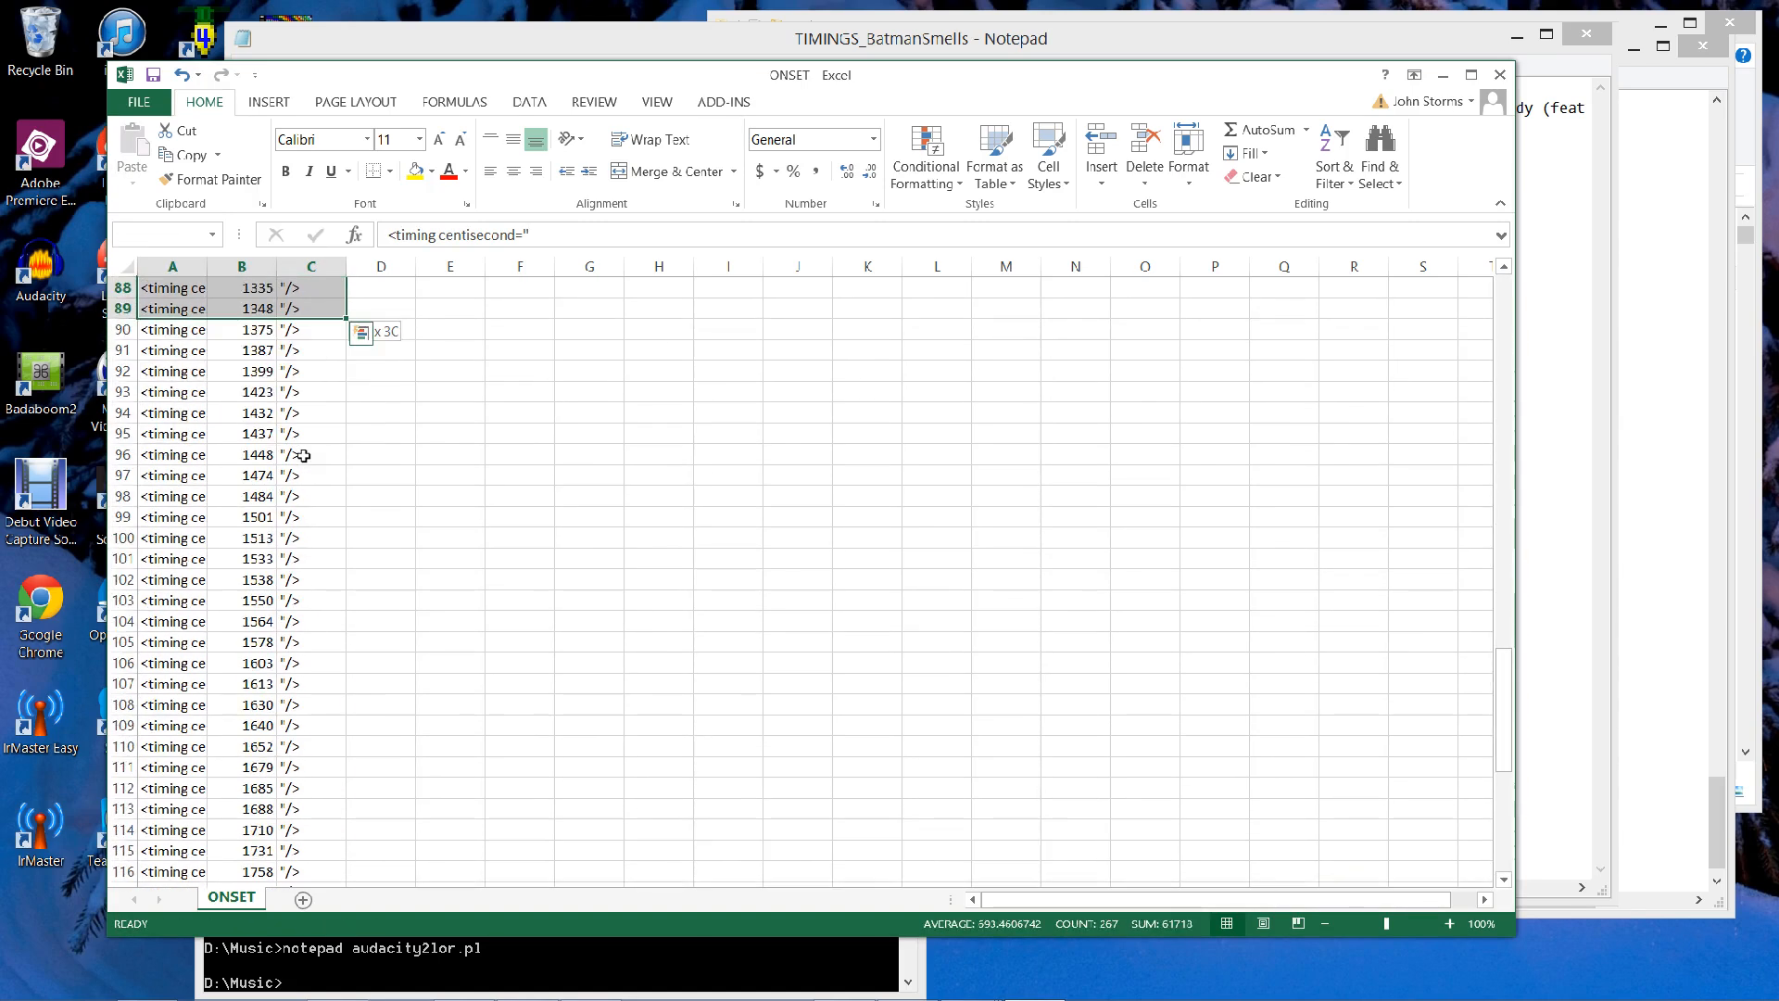
{"action": "key", "text": "shift+Down"}
{"action": "key", "text": "shift+Down"}
{"action": "key", "text": "shift+Down"}
{"action": "key", "text": "shift+Down"}
{"action": "key", "text": "shift+Down"}
{"action": "key", "text": "shift+Down"}
{"action": "key", "text": "shift+Down"}
{"action": "key", "text": "shift+Down"}
{"action": "key", "text": "shift+Down"}
{"action": "key", "text": "shift+Down"}
{"action": "key", "text": "shift+Down"}
{"action": "key", "text": "shift+Down"}
{"action": "key", "text": "shift+Down"}
{"action": "key", "text": "shift+Down"}
{"action": "key", "text": "shift+Down"}
{"action": "key", "text": "shift+Down"}
{"action": "key", "text": "shift+Down"}
{"action": "key", "text": "shift+Down"}
{"action": "key", "text": "shift+Down"}
{"action": "key", "text": "shift+Down"}
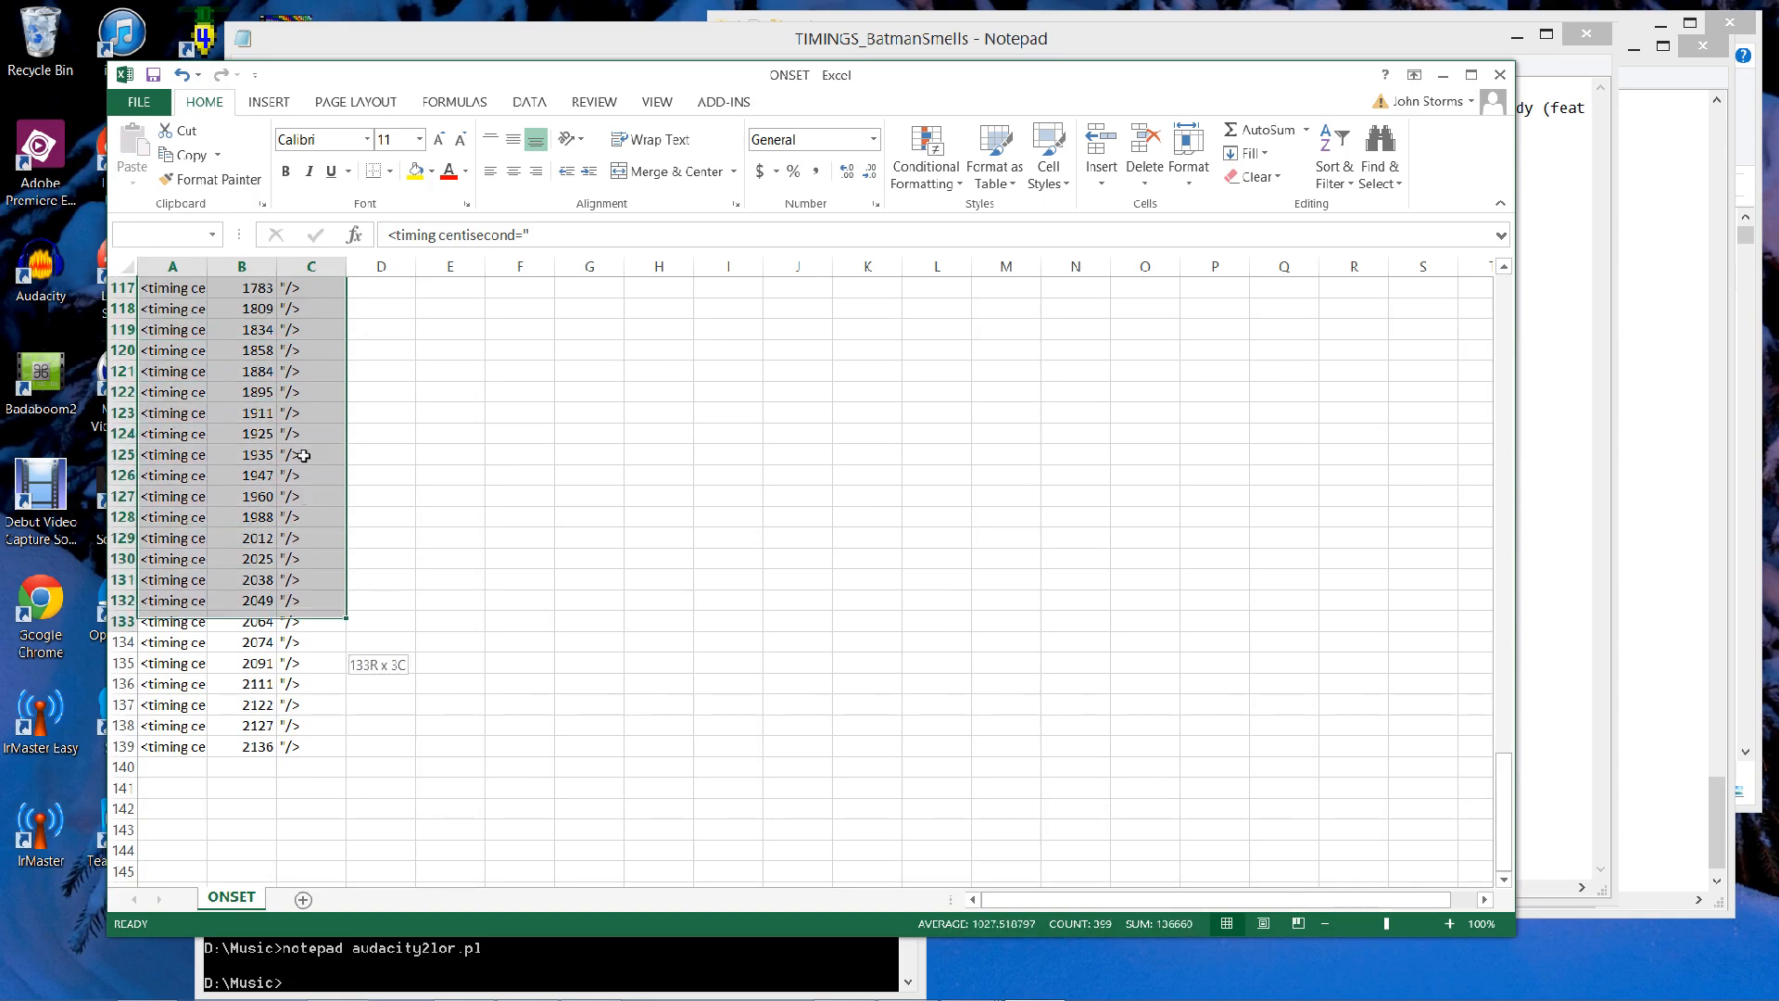
{"action": "key", "text": "ctrl+c"}
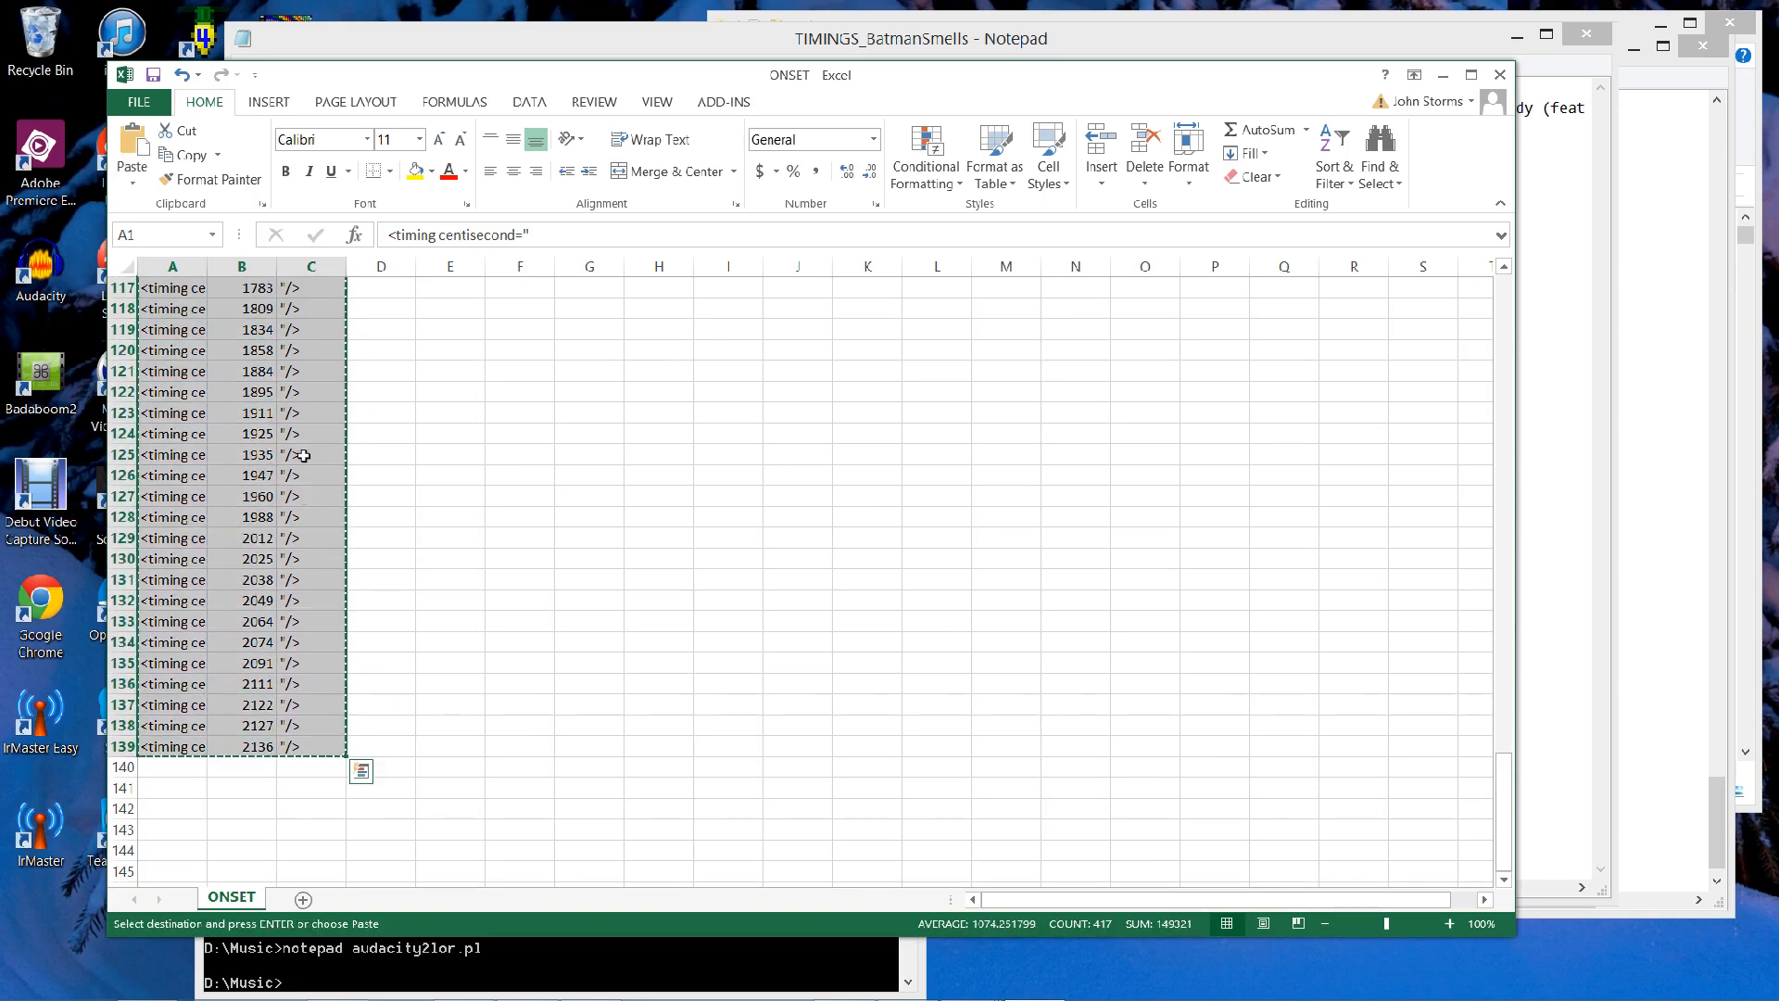
Switch to TIMINGS_BatmanSmells in Notepad, paste the copied rows below the centisecond="0" timing line, and remove the leftover blank line.
{"action": "key", "text": "alt+Tab"}
{"action": "key", "text": "alt+Tab"}
{"action": "key", "text": "alt+Tab"}
{"action": "key", "text": "alt+Tab"}
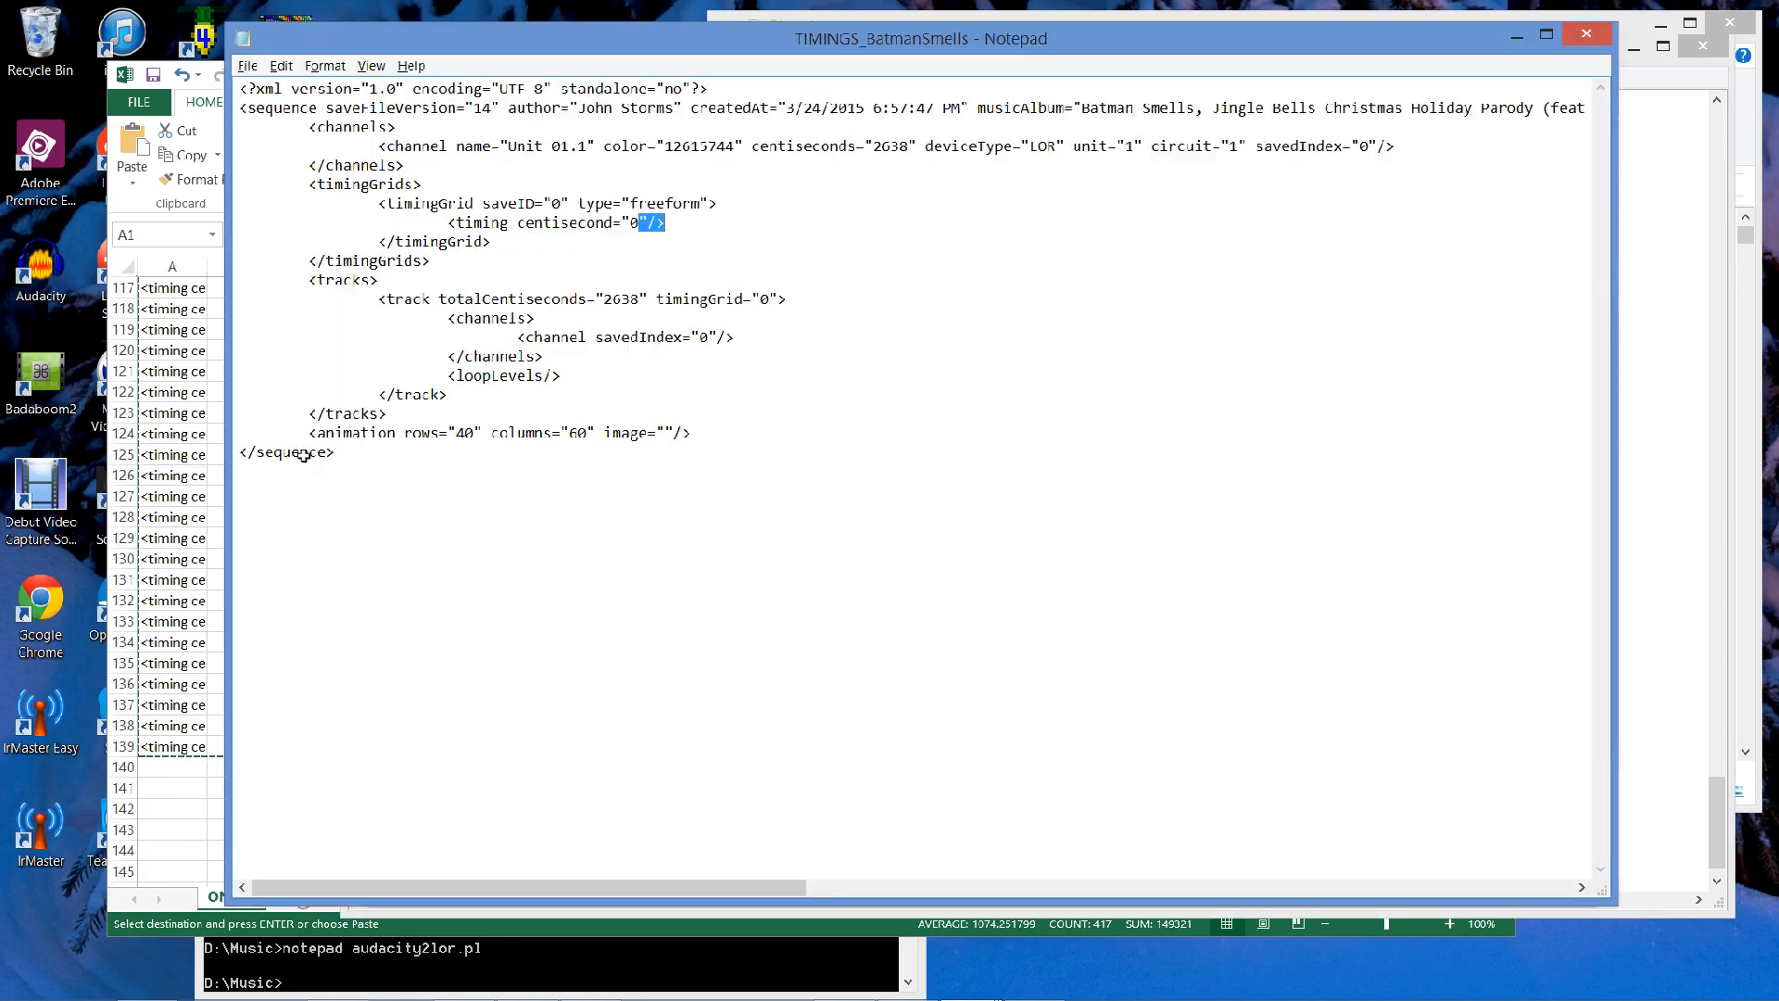
{"action": "key", "text": "Up"}
{"action": "key", "text": "Return"}
{"action": "key", "text": "ctrl+v"}
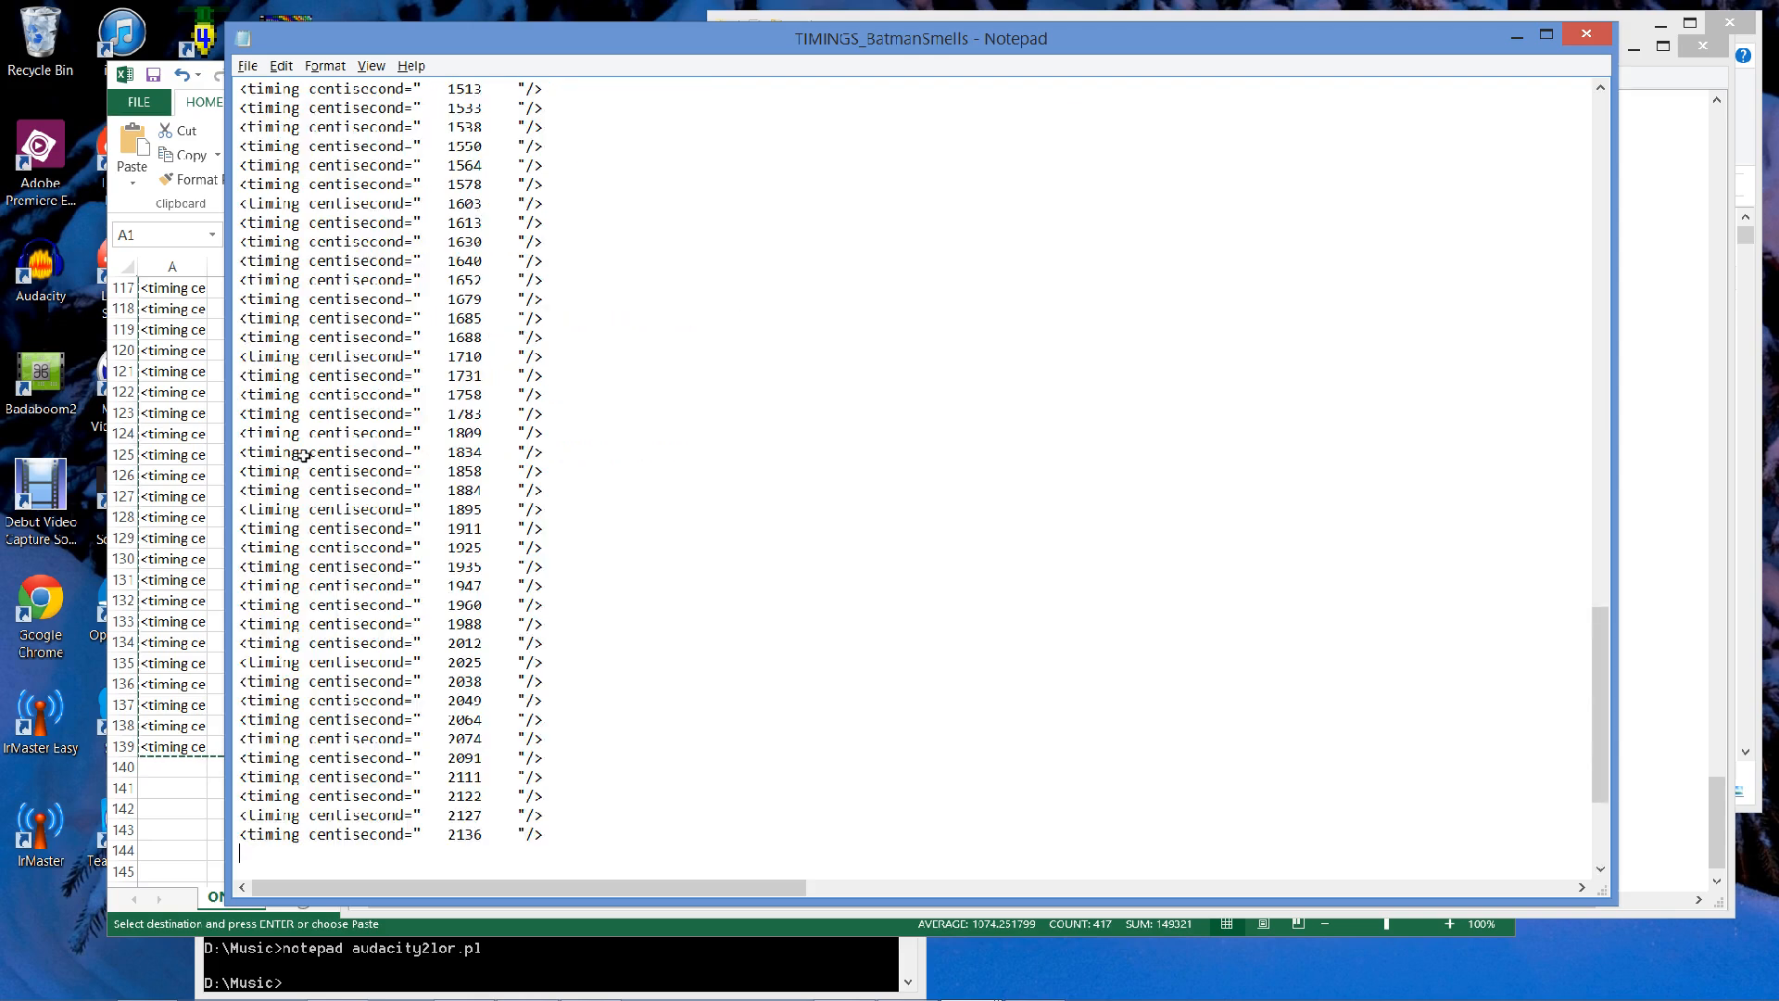
{"action": "key", "text": "Down"}
{"action": "key", "text": "BackSpace"}
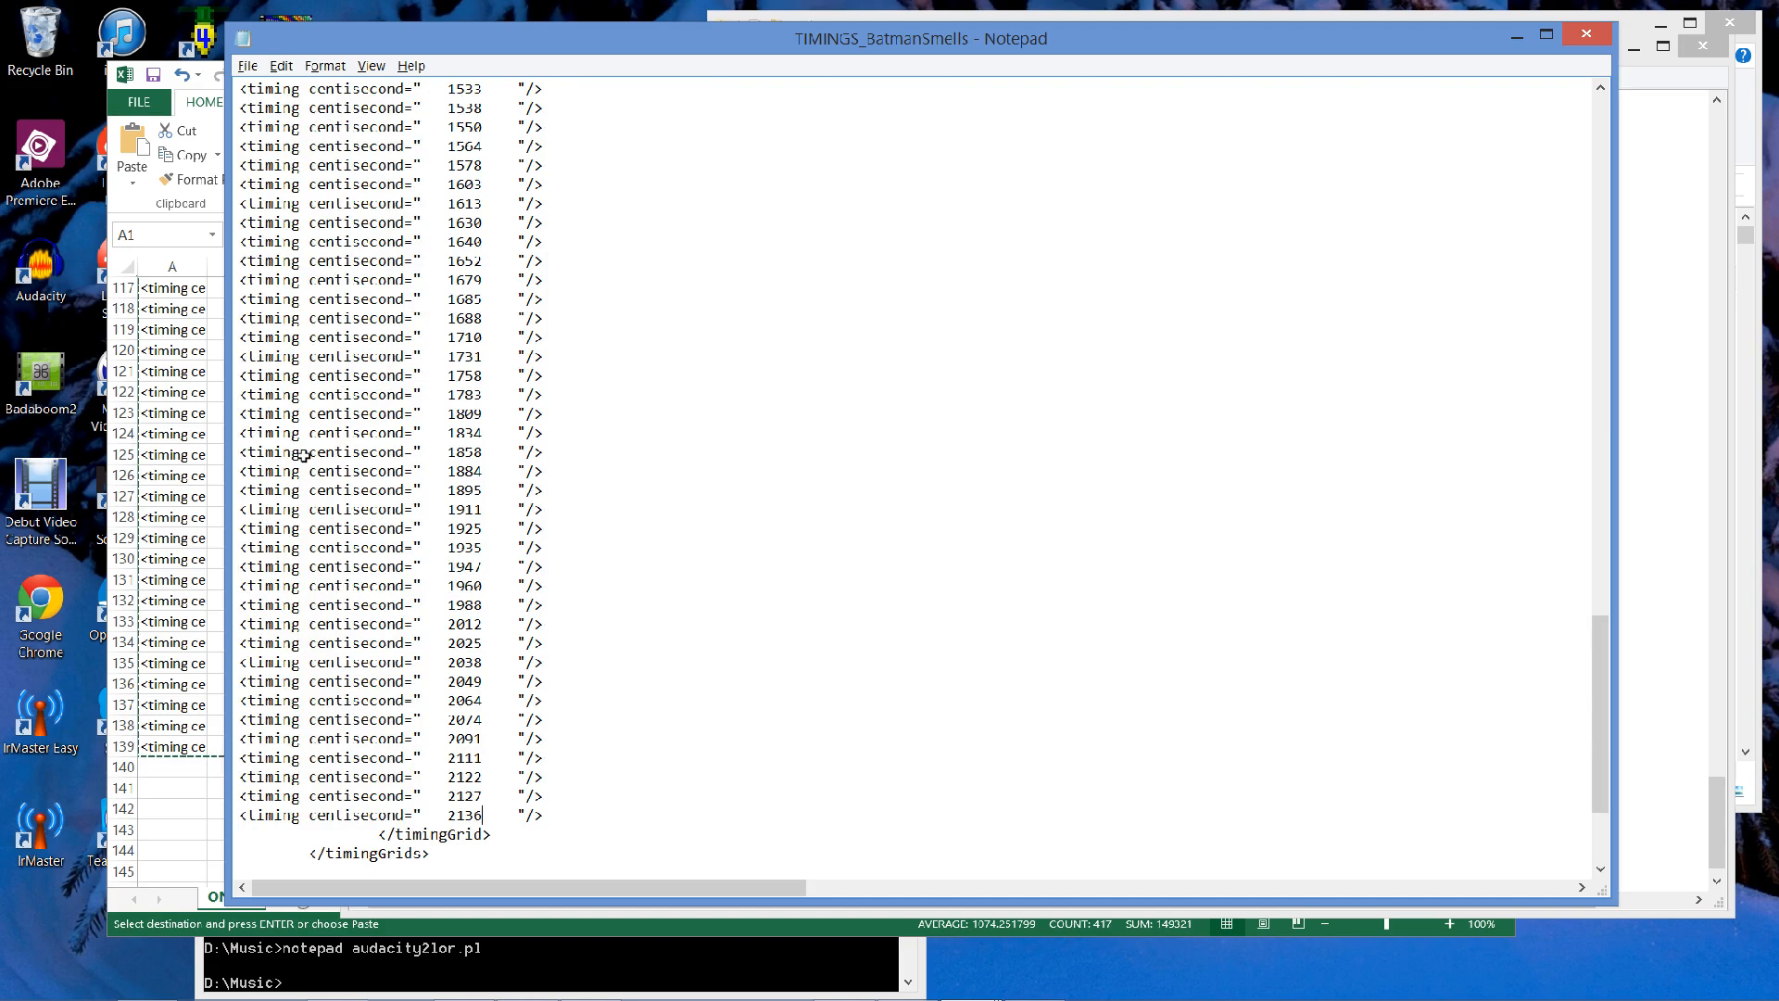
Replace every quotation mark followed by a tab with a plain quotation mark throughout the file.
{"action": "key", "text": "shift+Left"}
{"action": "key", "text": "shift+Left"}
{"action": "key", "text": "ctrl+c"}
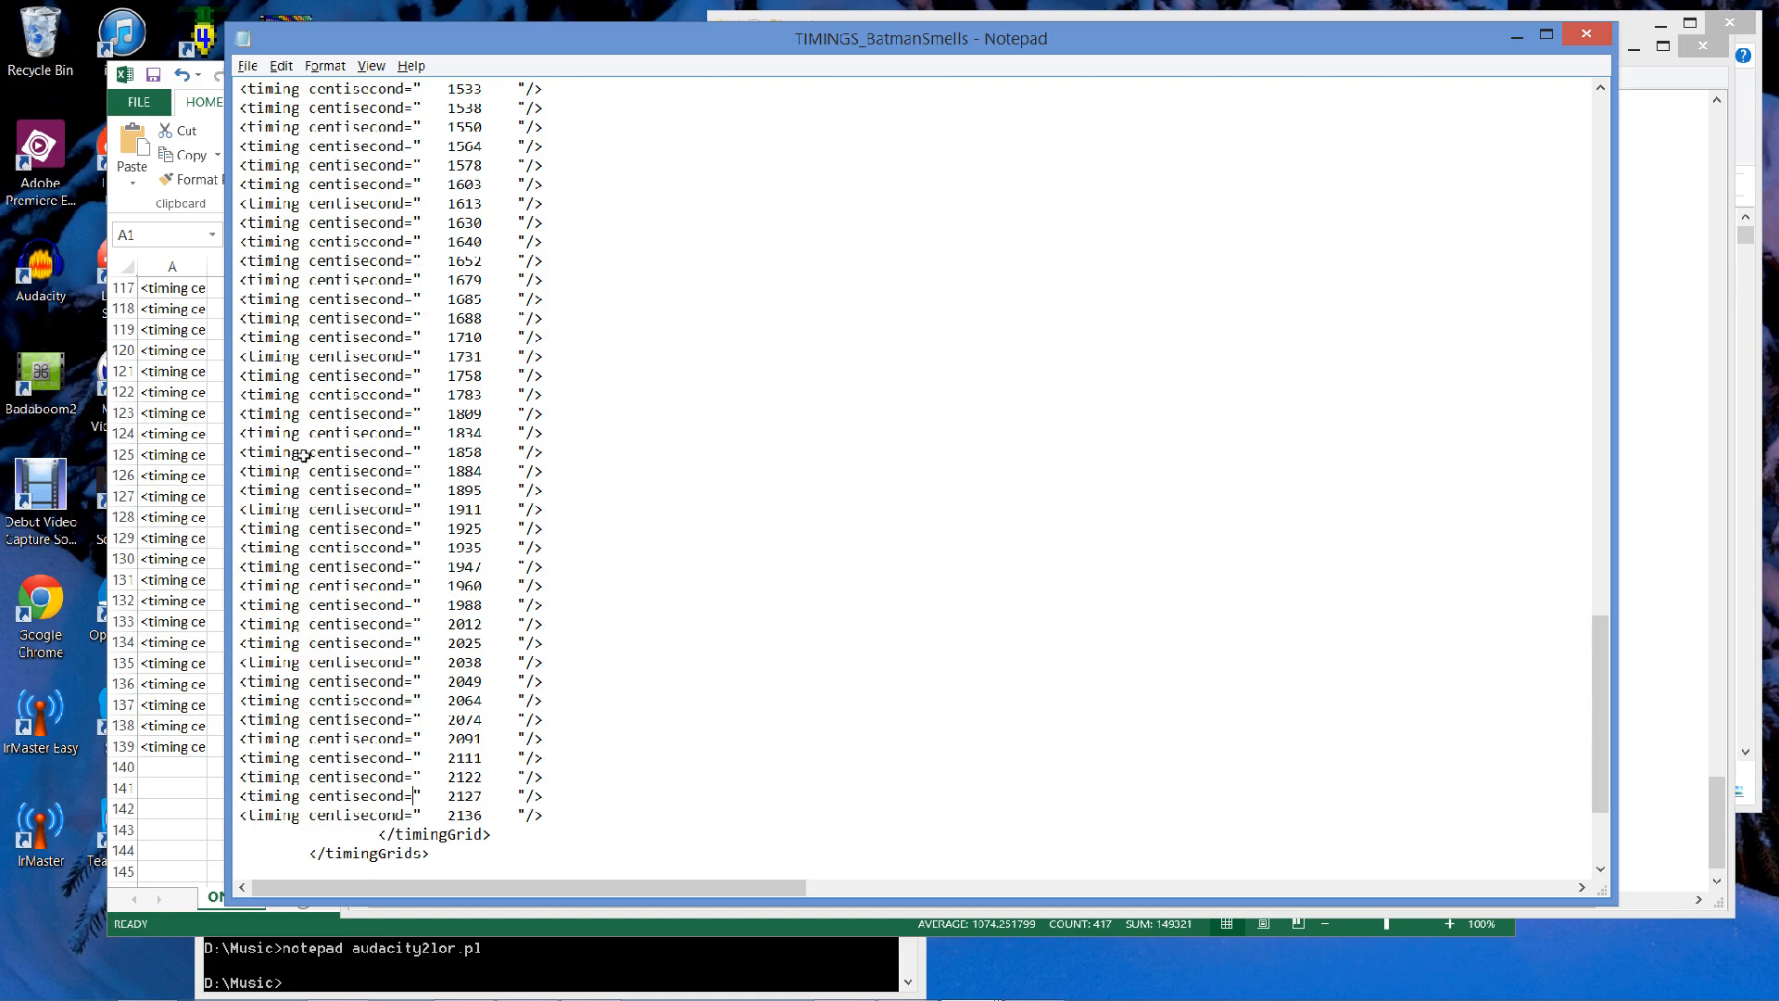
{"action": "key", "text": "ctrl+Home"}
{"action": "key", "text": "ctrl+h"}
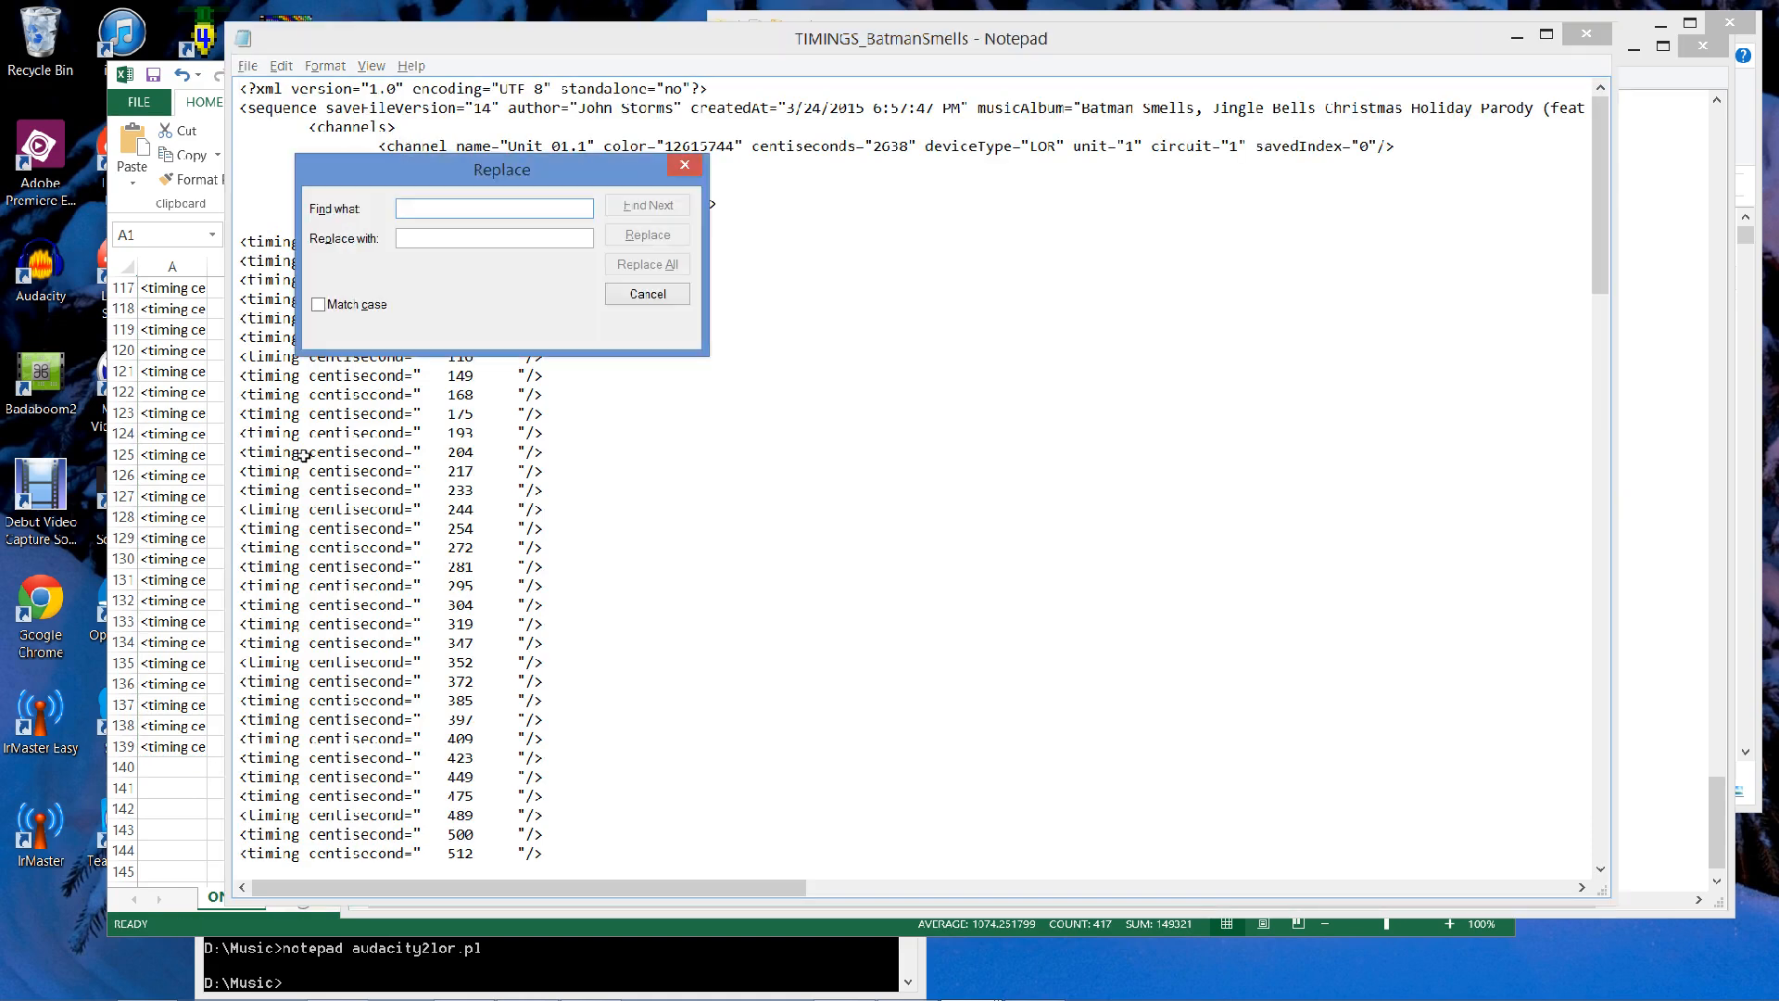
{"action": "key", "text": "Tab"}
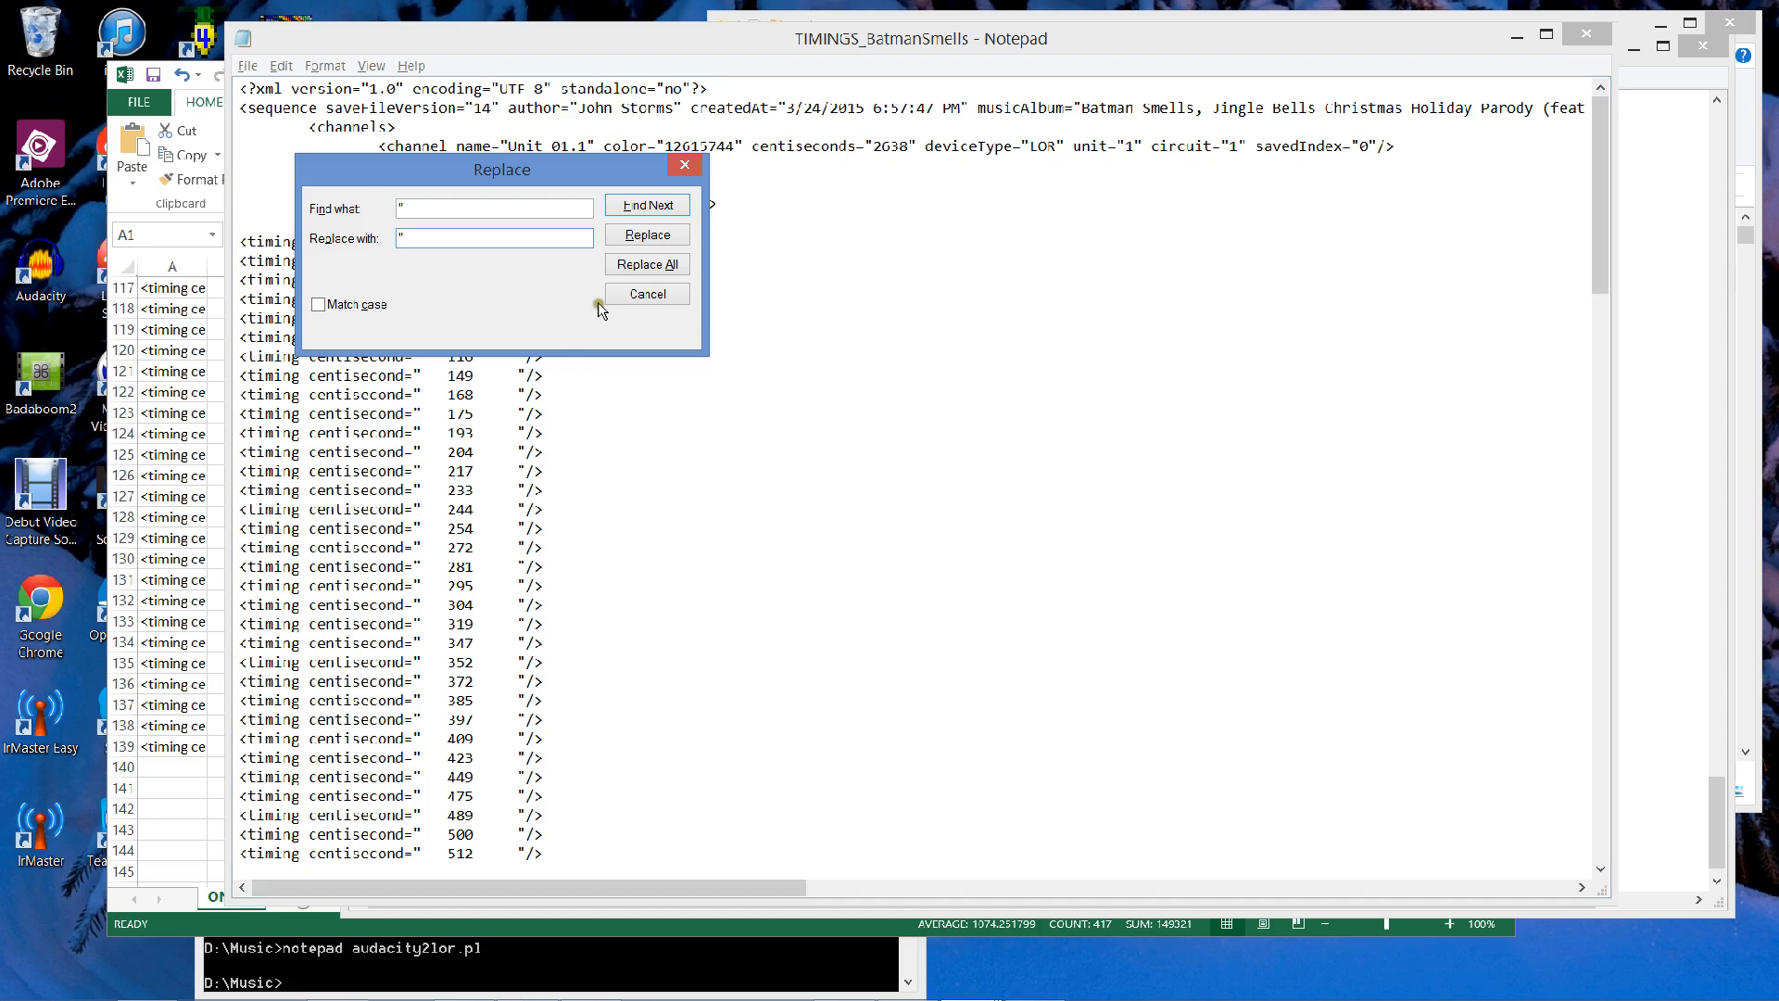
{"action": "left_click", "coordinate": [648, 264]}
{"action": "left_click", "coordinate": [685, 165]}
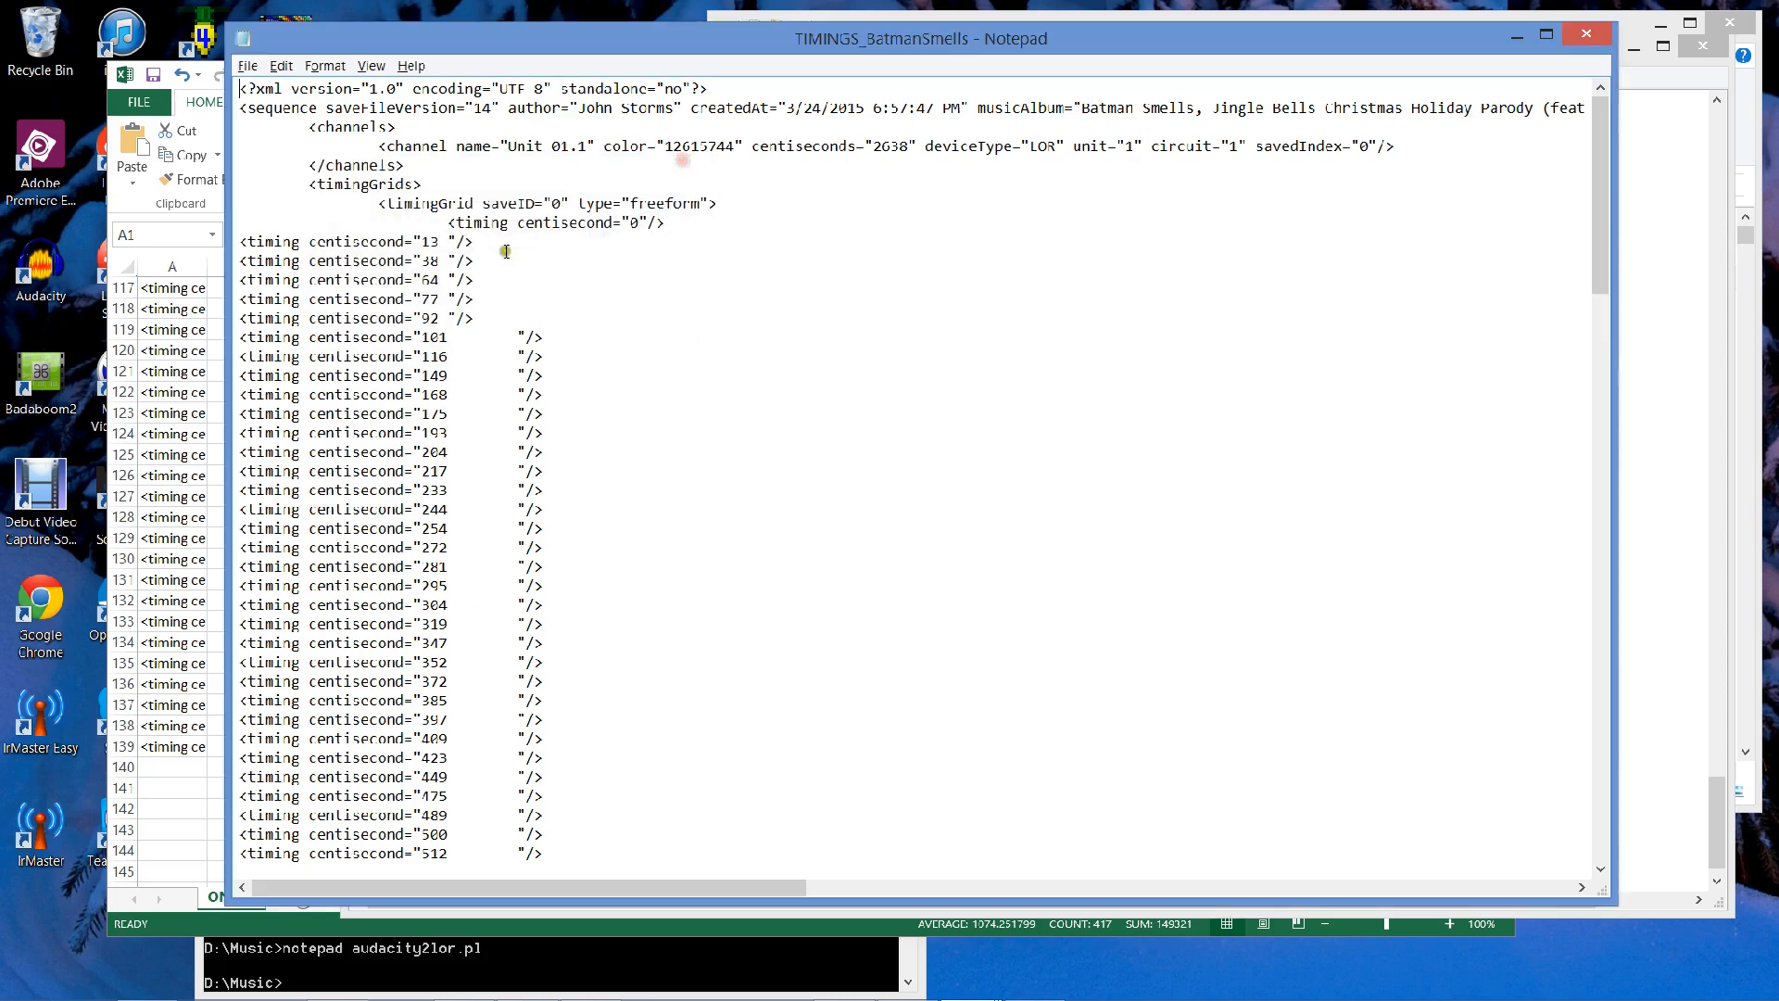
Replace every tab followed by a quotation mark with a plain quotation mark, removing the gaps after the centisecond values.
{"action": "left_click", "coordinate": [451, 243]}
{"action": "key", "text": "Up"}
{"action": "key", "text": "ctrl+h"}
{"action": "key", "text": "Tab"}
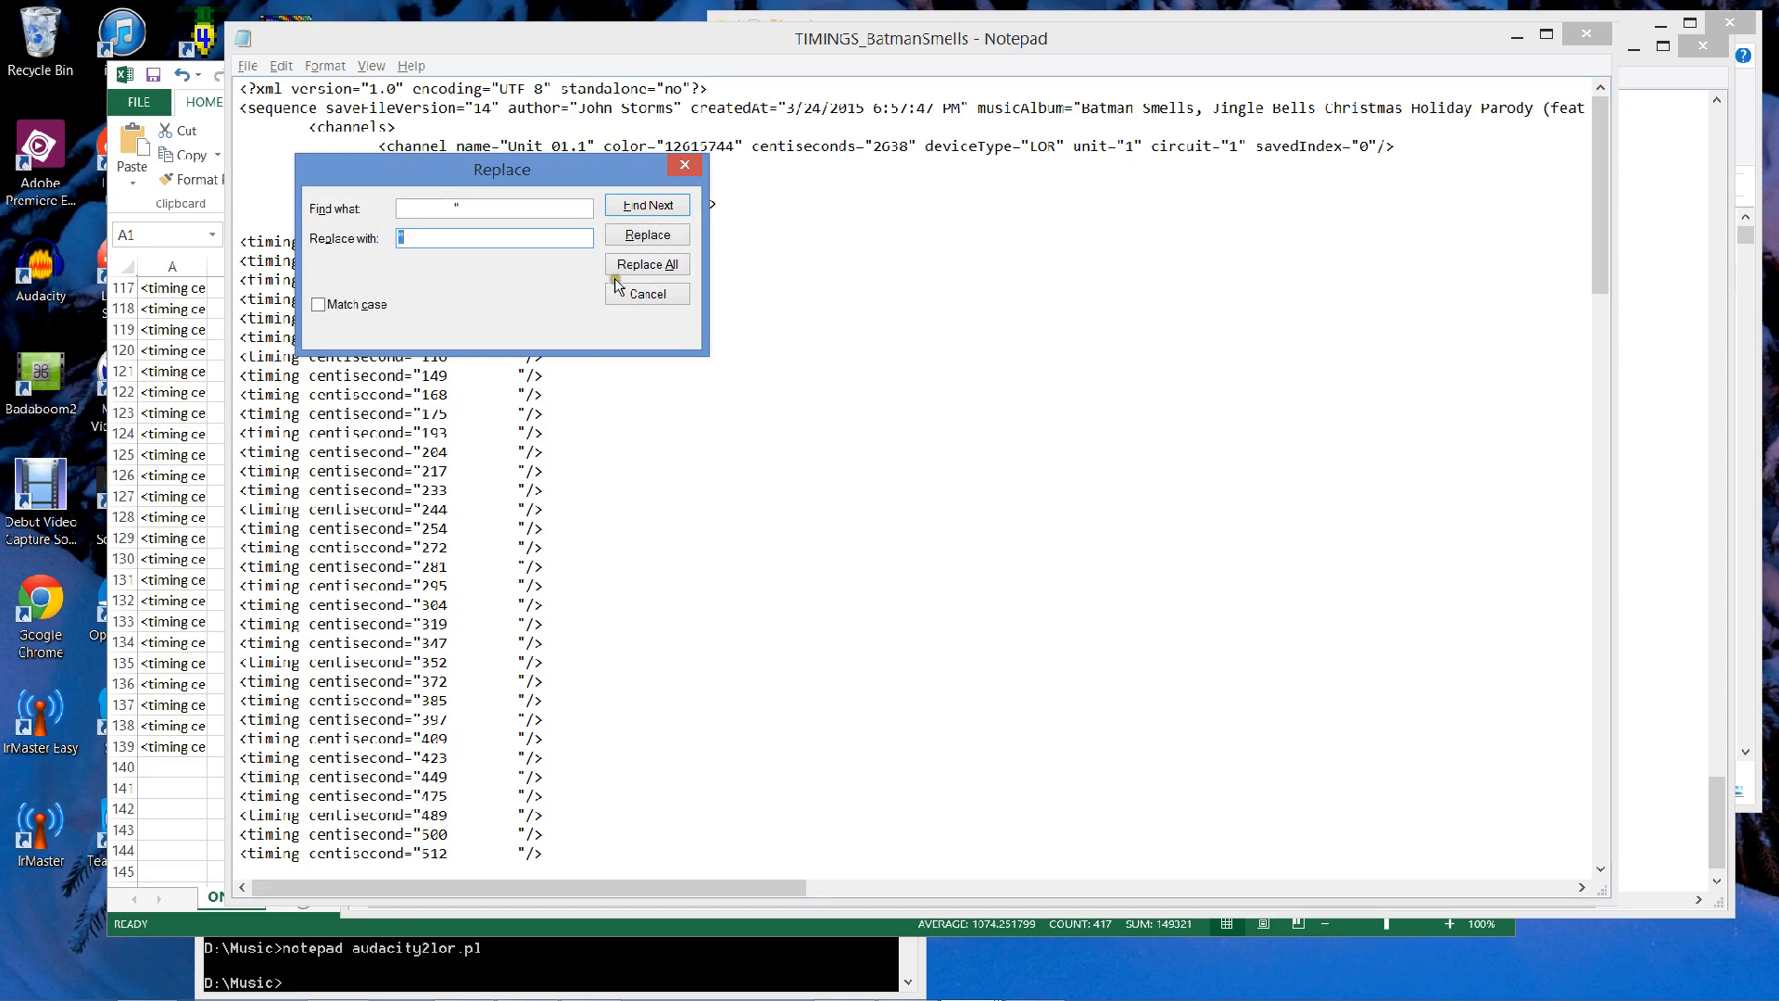
{"action": "left_click", "coordinate": [620, 266]}
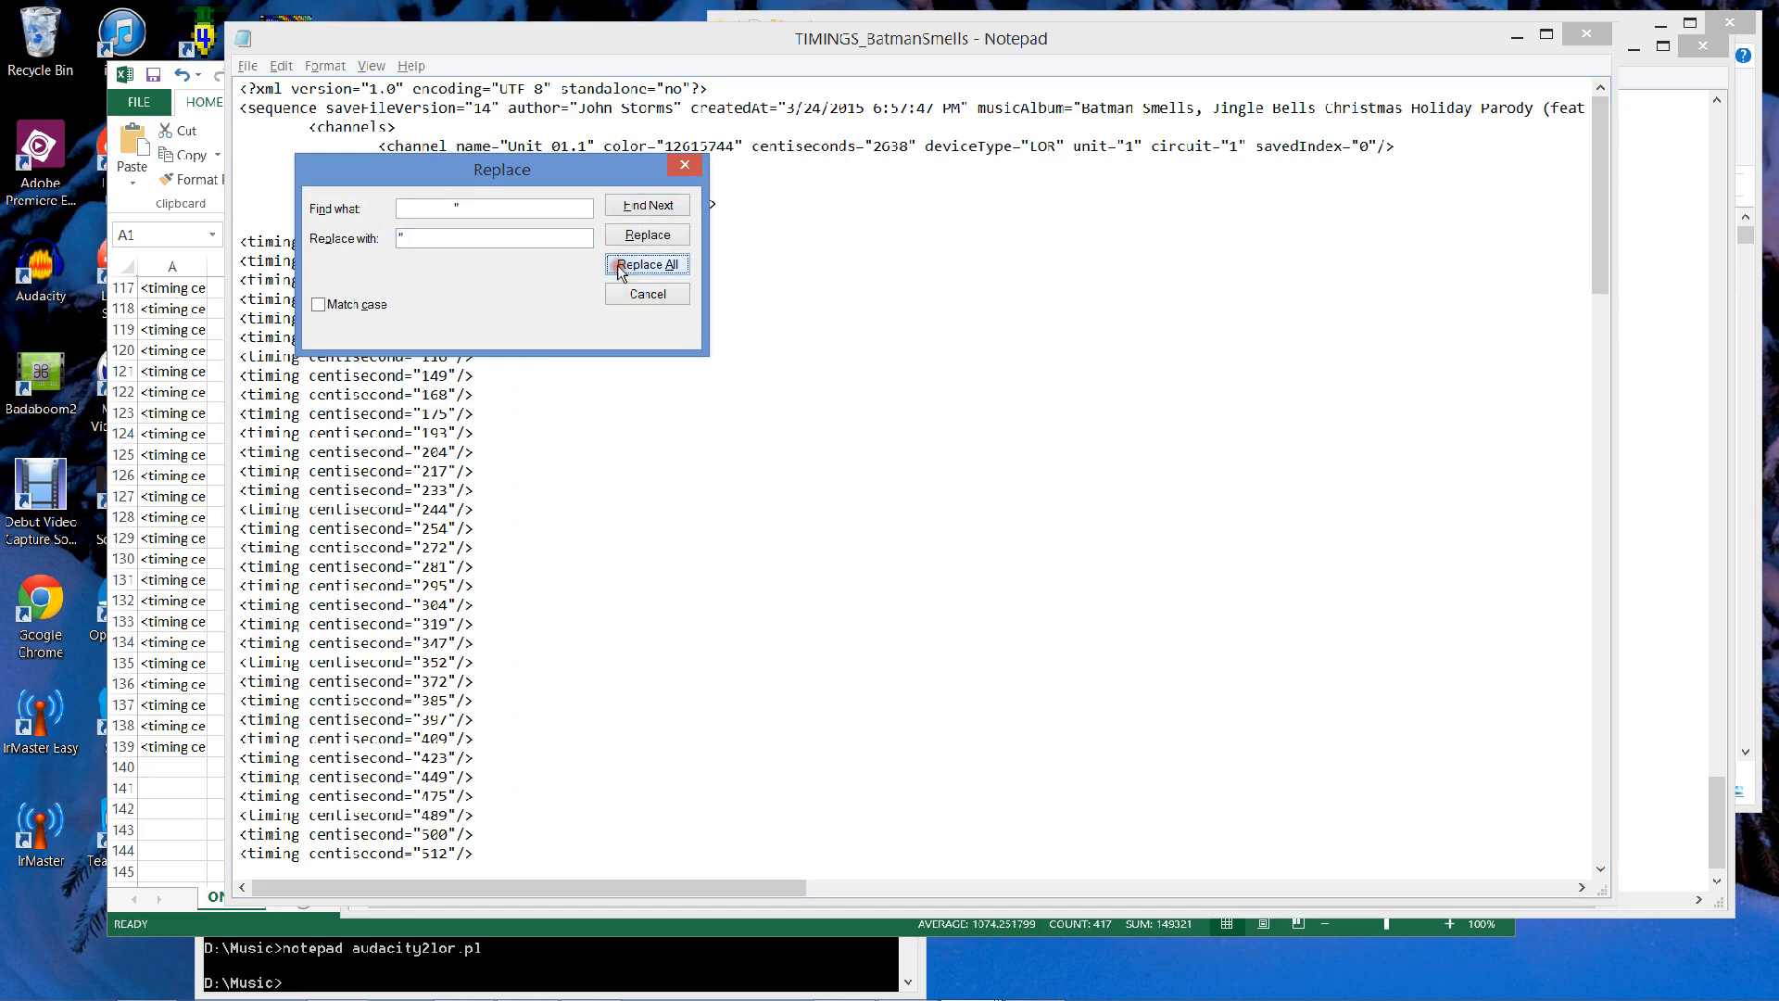
{"action": "left_click", "coordinate": [684, 164]}
Check the cleaned timing lines through to the end of the file and save TIMINGS_BatmanSmells.
{"action": "left_click", "coordinate": [340, 249]}
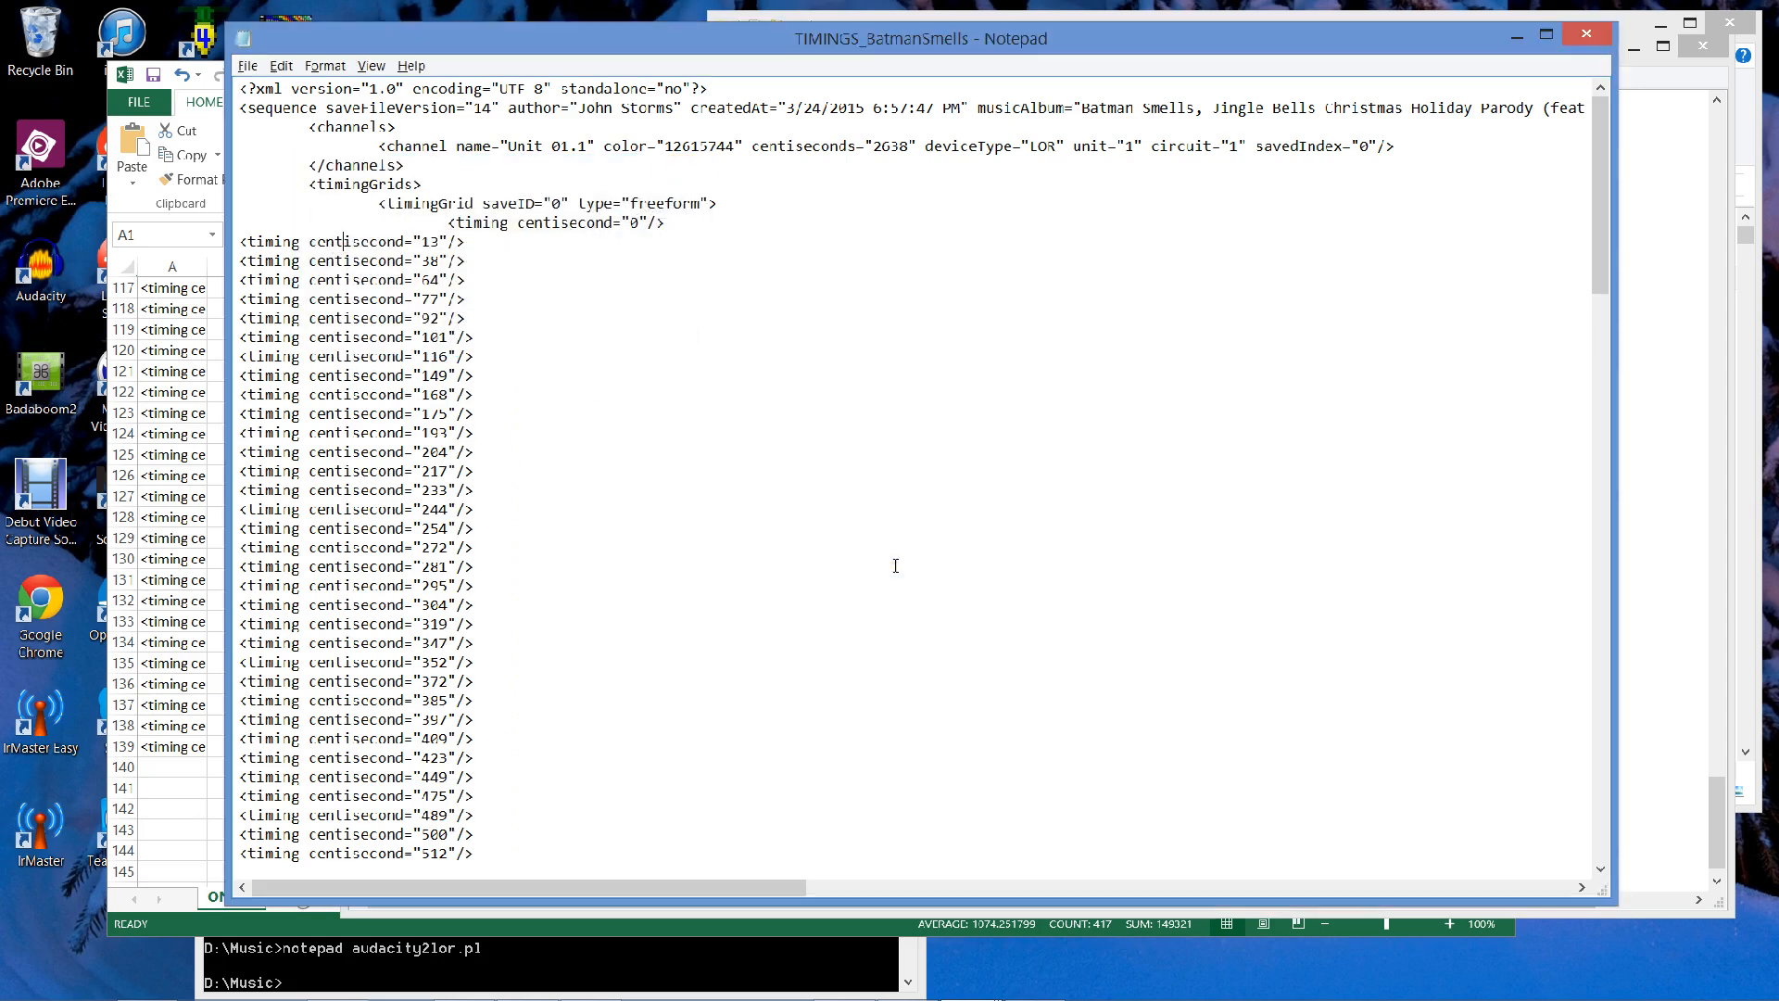
{"action": "key", "text": "Page_Down"}
{"action": "key", "text": "Page_Down"}
{"action": "key", "text": "Page_Down"}
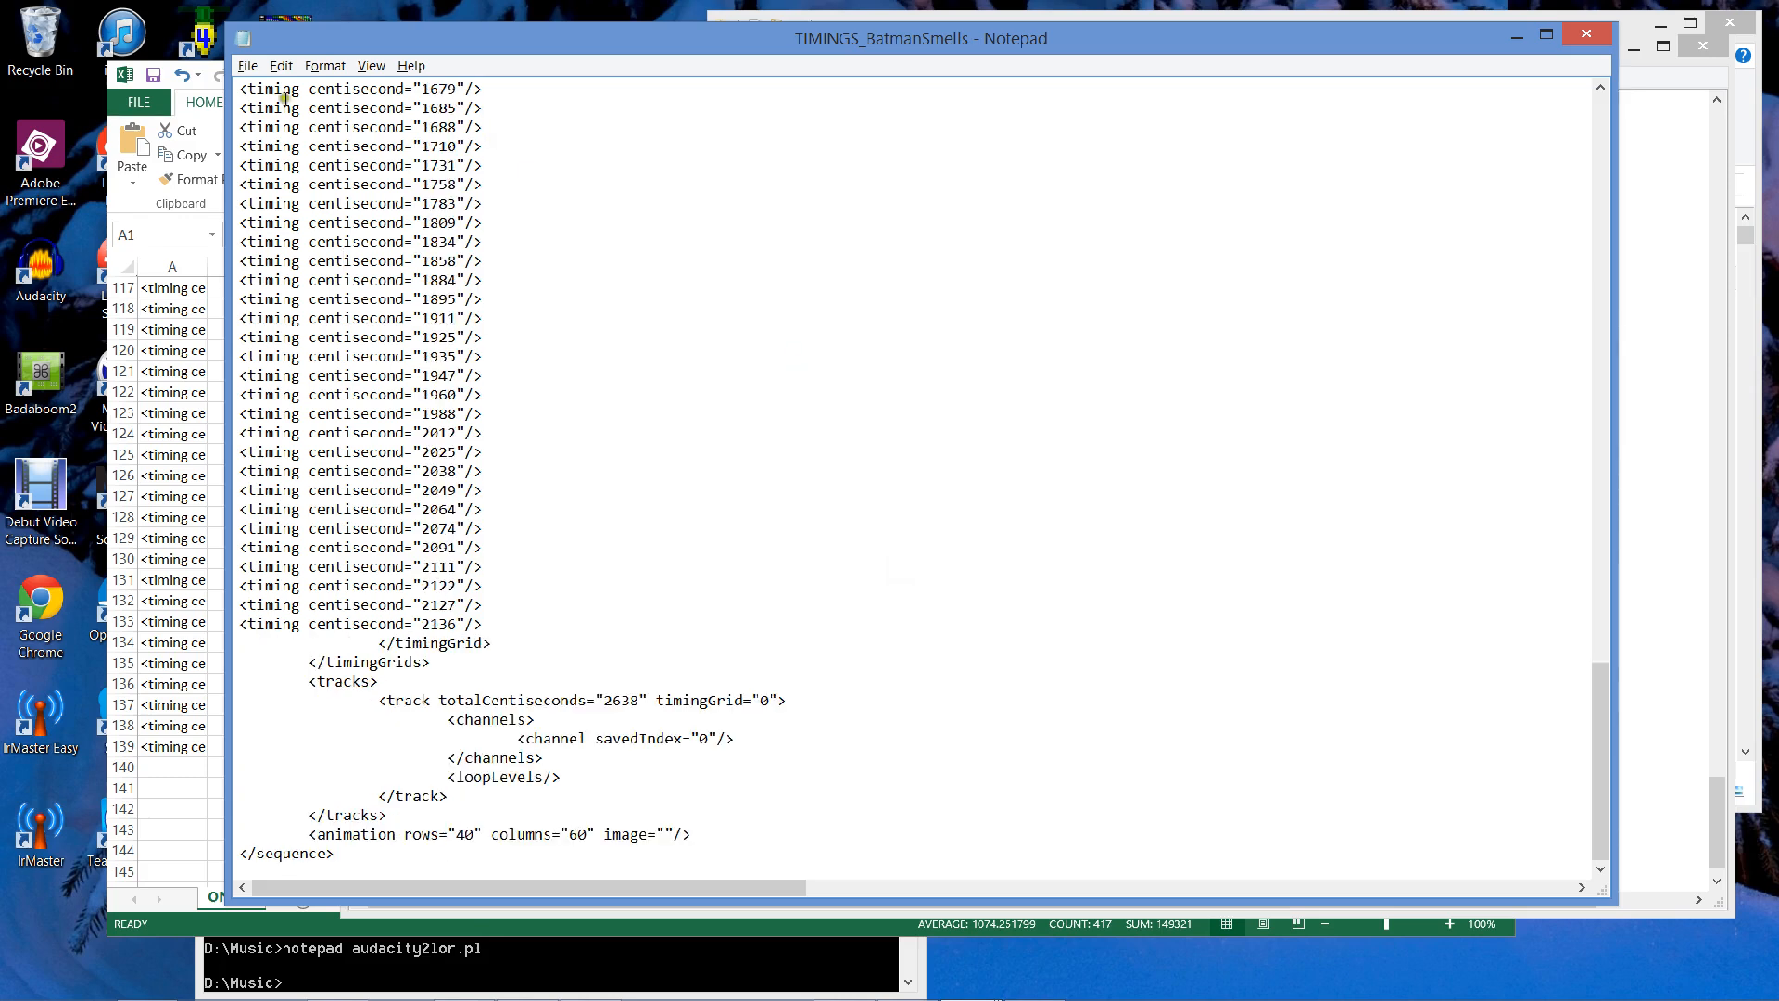
{"action": "left_click", "coordinate": [247, 66]}
{"action": "left_click", "coordinate": [259, 133]}
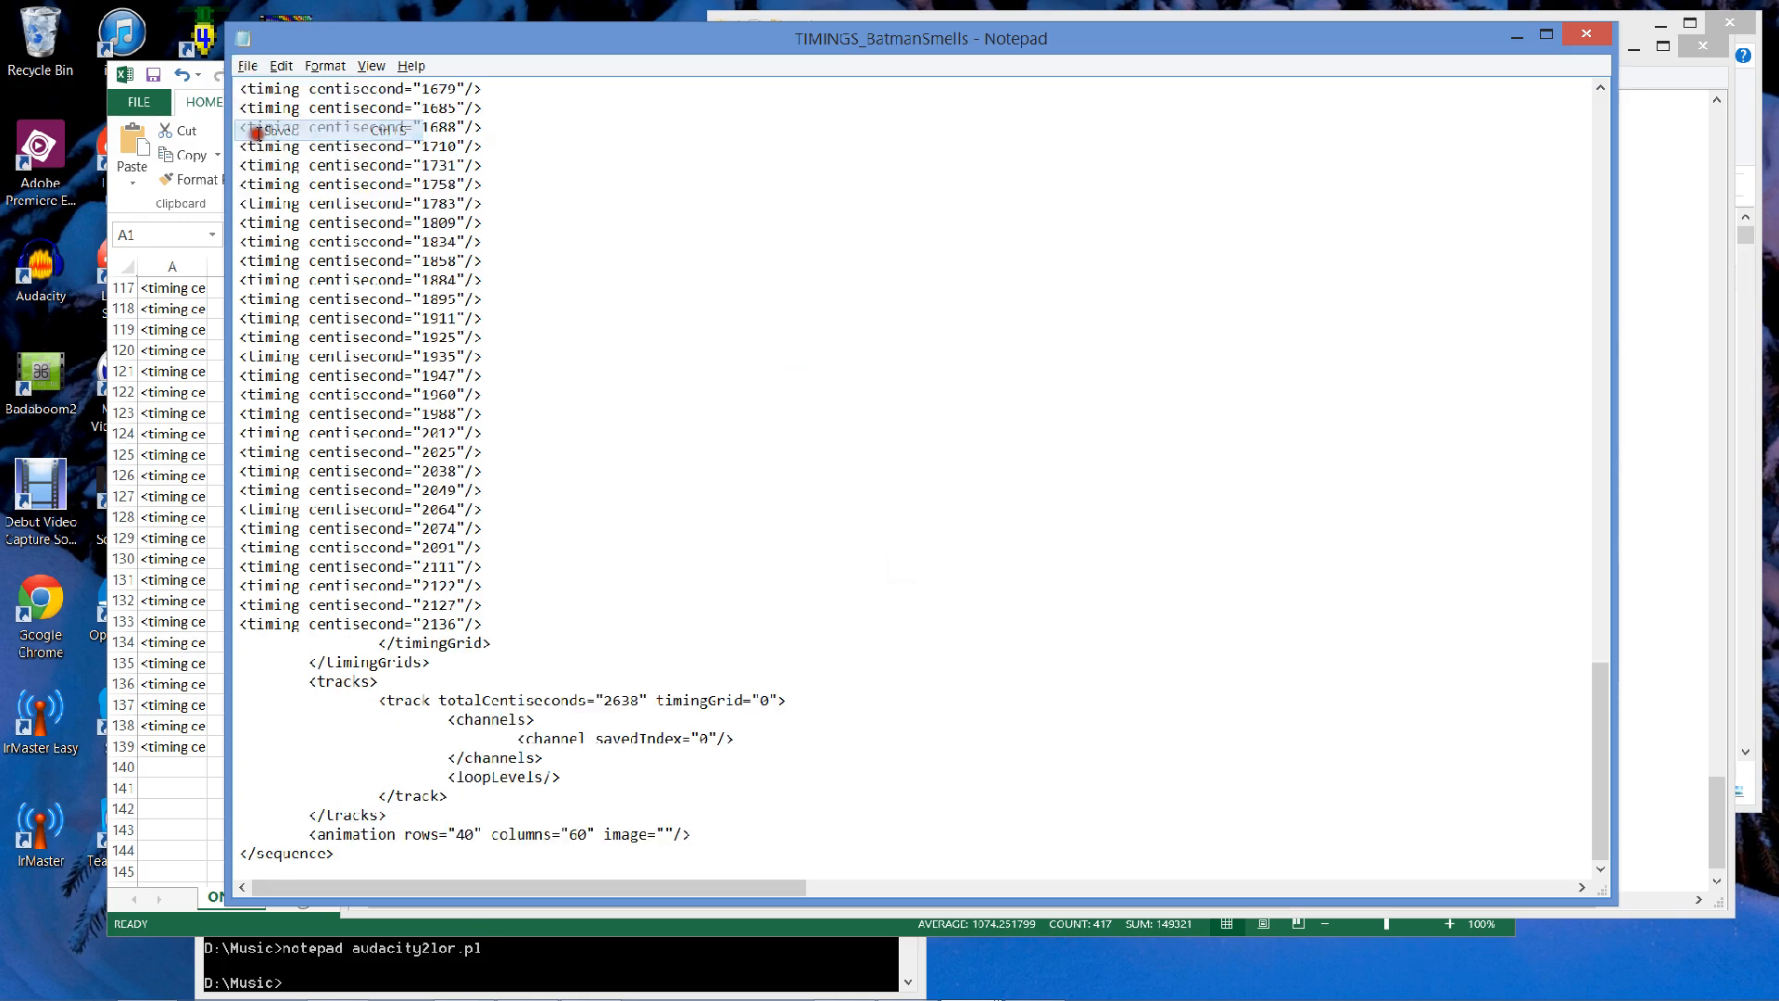
Switch to the Light-O-Rama Sequence Editor and open the existing sequence TIMINGS_BatmanSmells.
{"action": "left_click", "coordinate": [477, 992]}
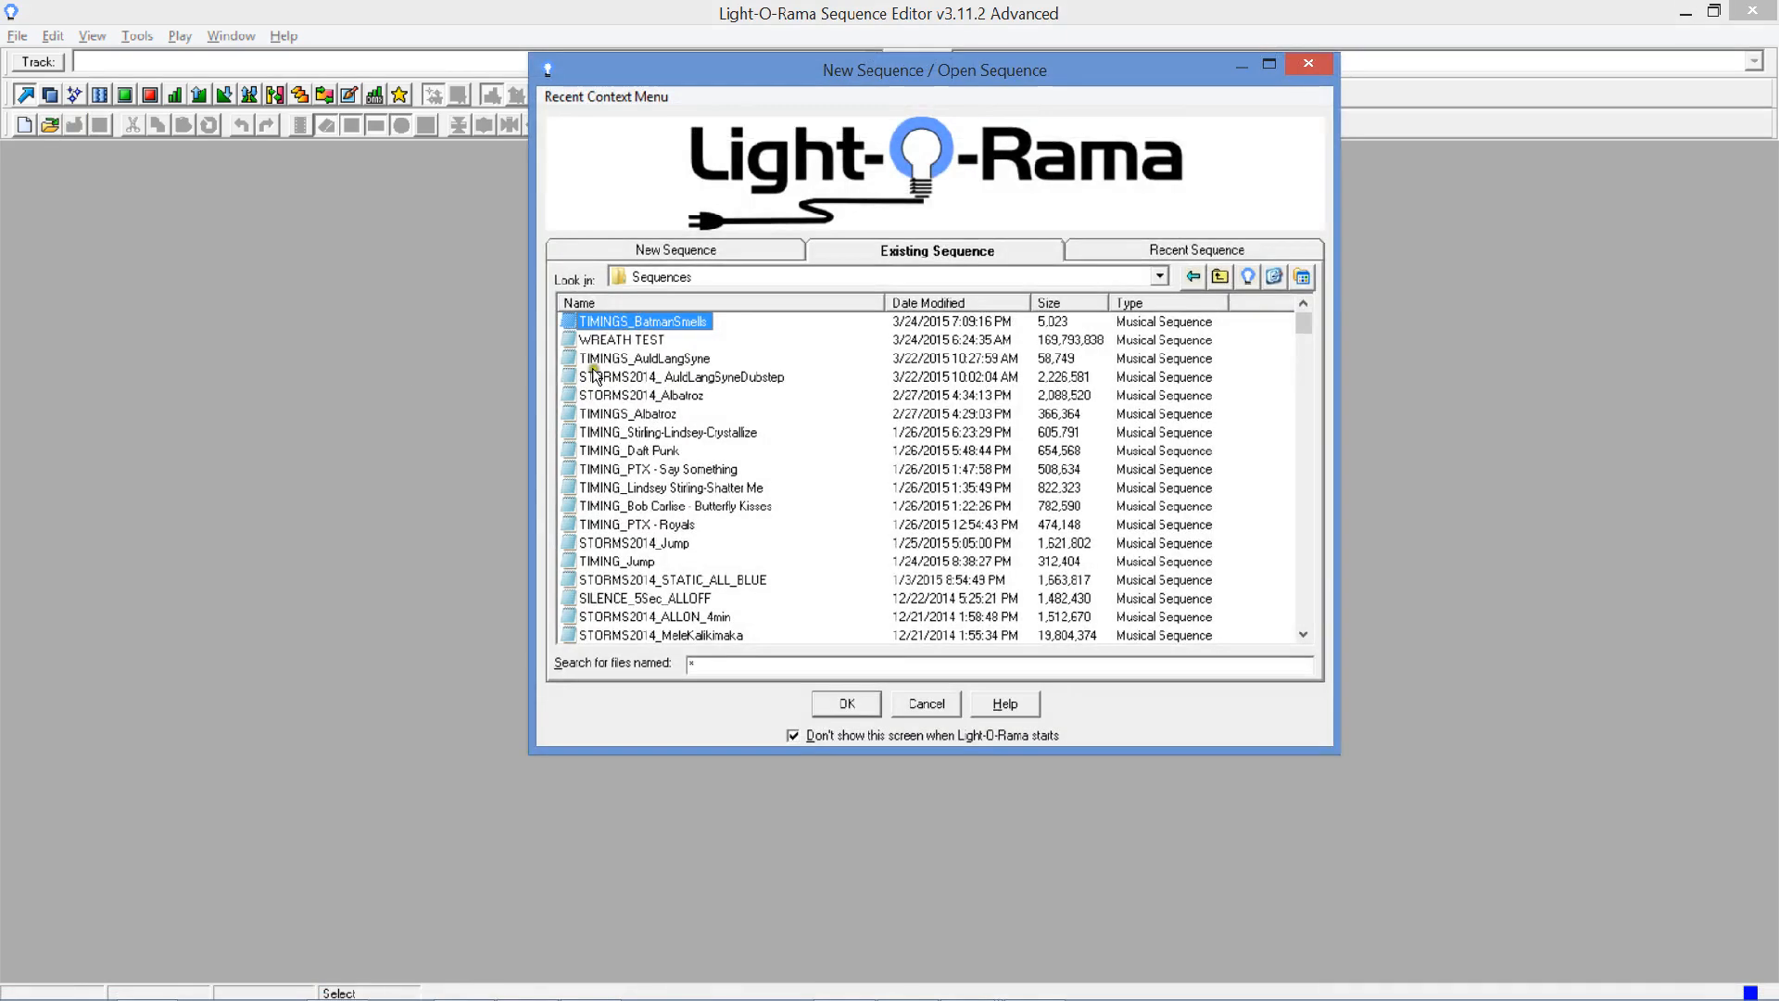
{"action": "left_click", "coordinate": [830, 702]}
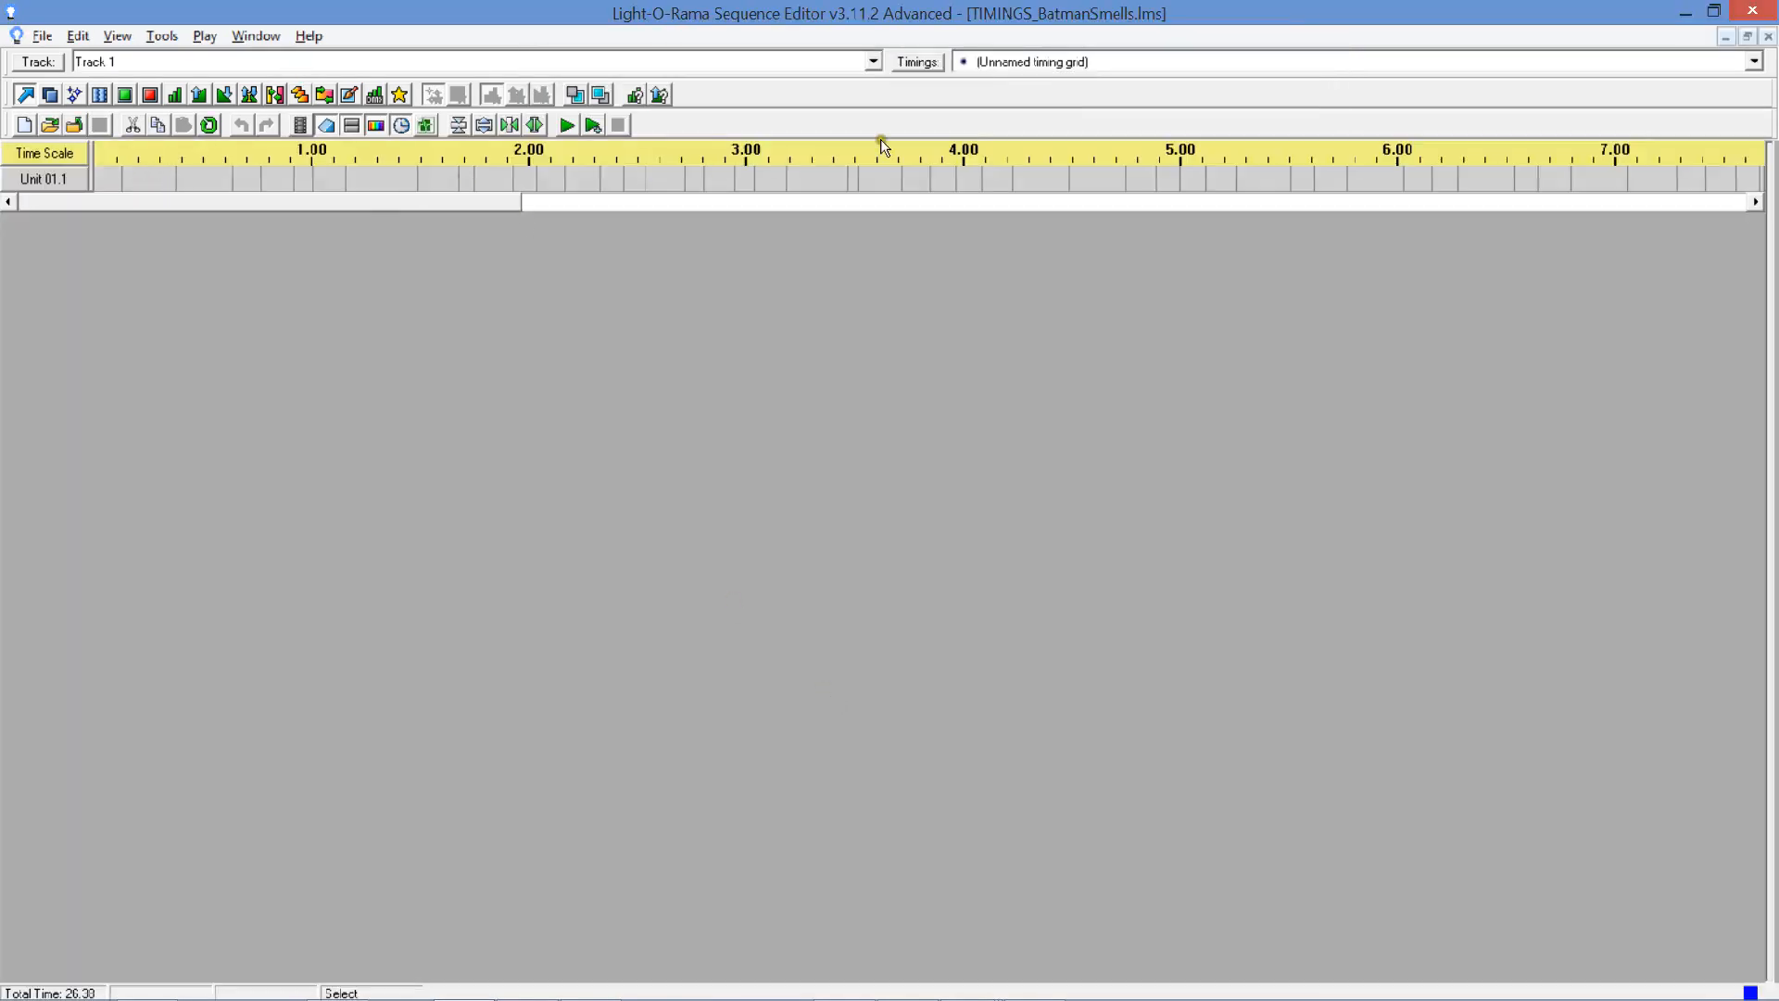
Apply a Fade Down effect to each consecutive timing cell of Unit 01.1 from 0.00 to about 3.47 seconds.
{"action": "left_click", "coordinate": [224, 95]}
{"action": "left_click", "coordinate": [110, 176]}
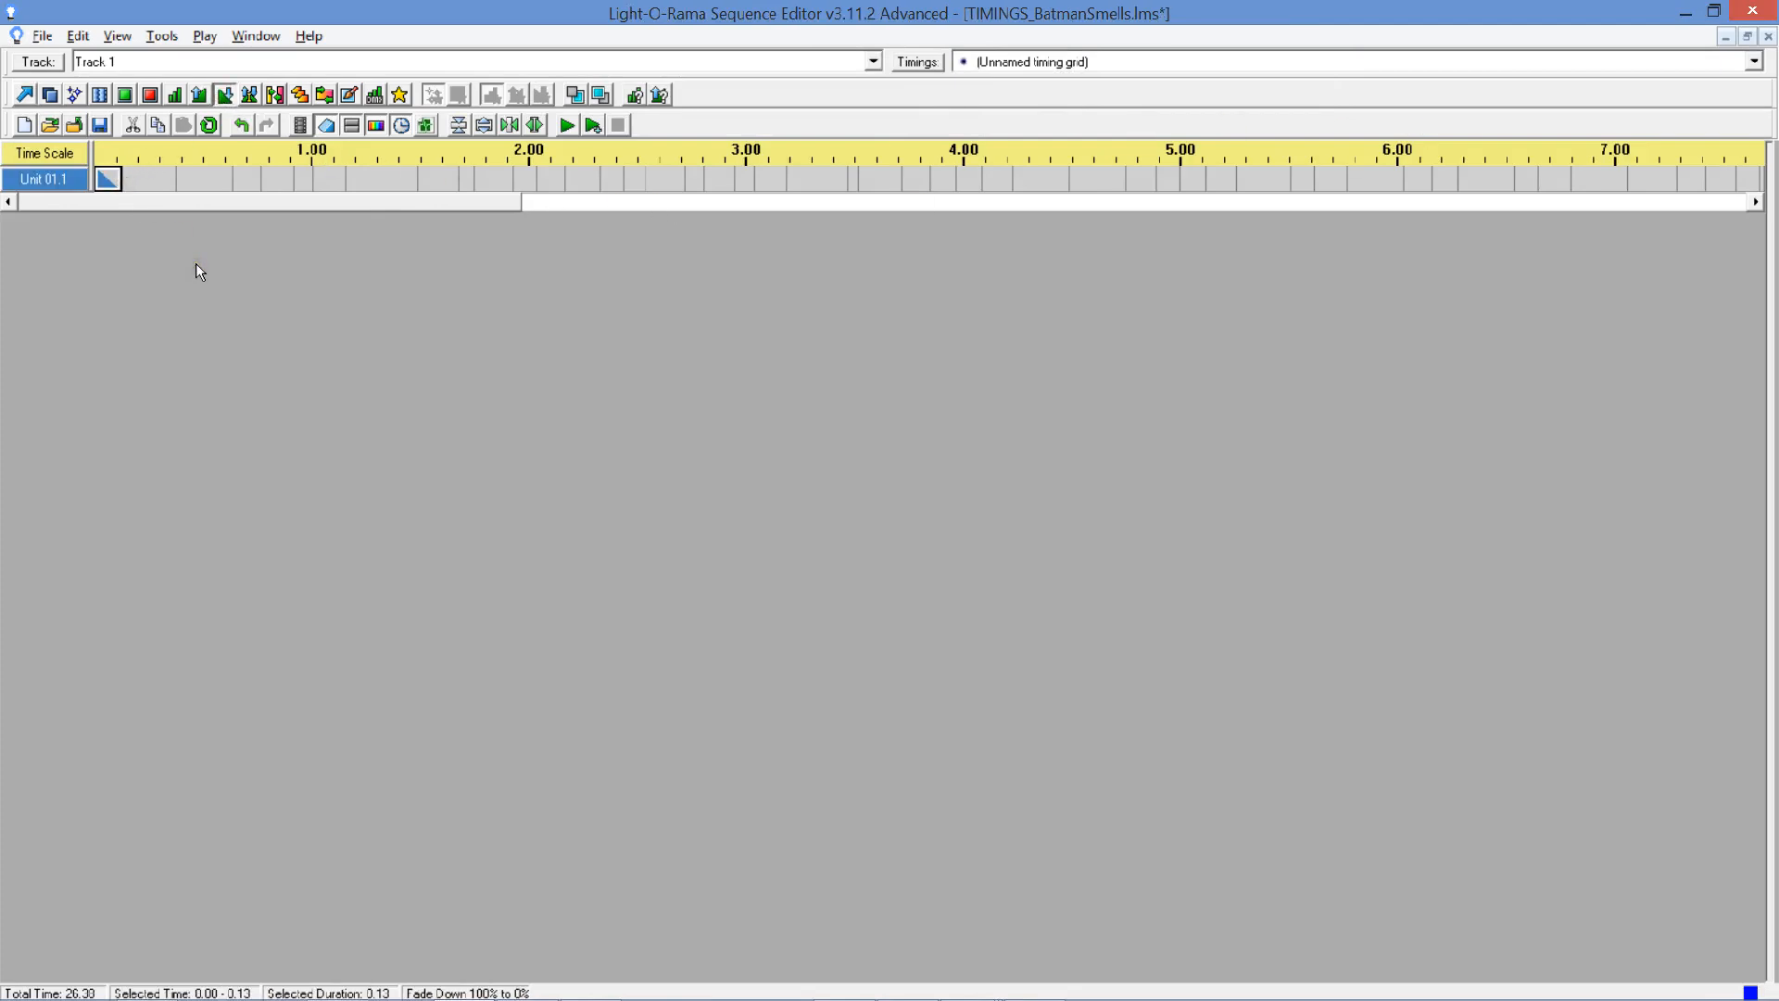
{"action": "key", "text": "Right"}
{"action": "key", "text": "space"}
{"action": "key", "text": "Right"}
{"action": "key", "text": "space"}
{"action": "key", "text": "Right"}
{"action": "key", "text": "space"}
{"action": "key", "text": "Right"}
{"action": "key", "text": "space"}
{"action": "key", "text": "Right"}
{"action": "key", "text": "space"}
{"action": "key", "text": "Right"}
{"action": "key", "text": "space"}
{"action": "key", "text": "Right"}
{"action": "key", "text": "space"}
{"action": "key", "text": "Right"}
{"action": "key", "text": "space"}
{"action": "key", "text": "Right"}
{"action": "key", "text": "space"}
{"action": "key", "text": "Right"}
{"action": "key", "text": "space"}
{"action": "key", "text": "Right"}
{"action": "key", "text": "space"}
{"action": "key", "text": "Right"}
{"action": "key", "text": "space"}
{"action": "key", "text": "Right"}
{"action": "key", "text": "space"}
{"action": "key", "text": "Right"}
{"action": "key", "text": "space"}
{"action": "key", "text": "Right"}
{"action": "key", "text": "space"}
{"action": "key", "text": "Right"}
{"action": "key", "text": "space"}
{"action": "key", "text": "Right"}
{"action": "key", "text": "space"}
{"action": "key", "text": "Right"}
{"action": "key", "text": "space"}
{"action": "key", "text": "Right"}
{"action": "key", "text": "space"}
{"action": "key", "text": "Right"}
{"action": "key", "text": "space"}
{"action": "key", "text": "Right"}
{"action": "key", "text": "space"}
{"action": "key", "text": "Right"}
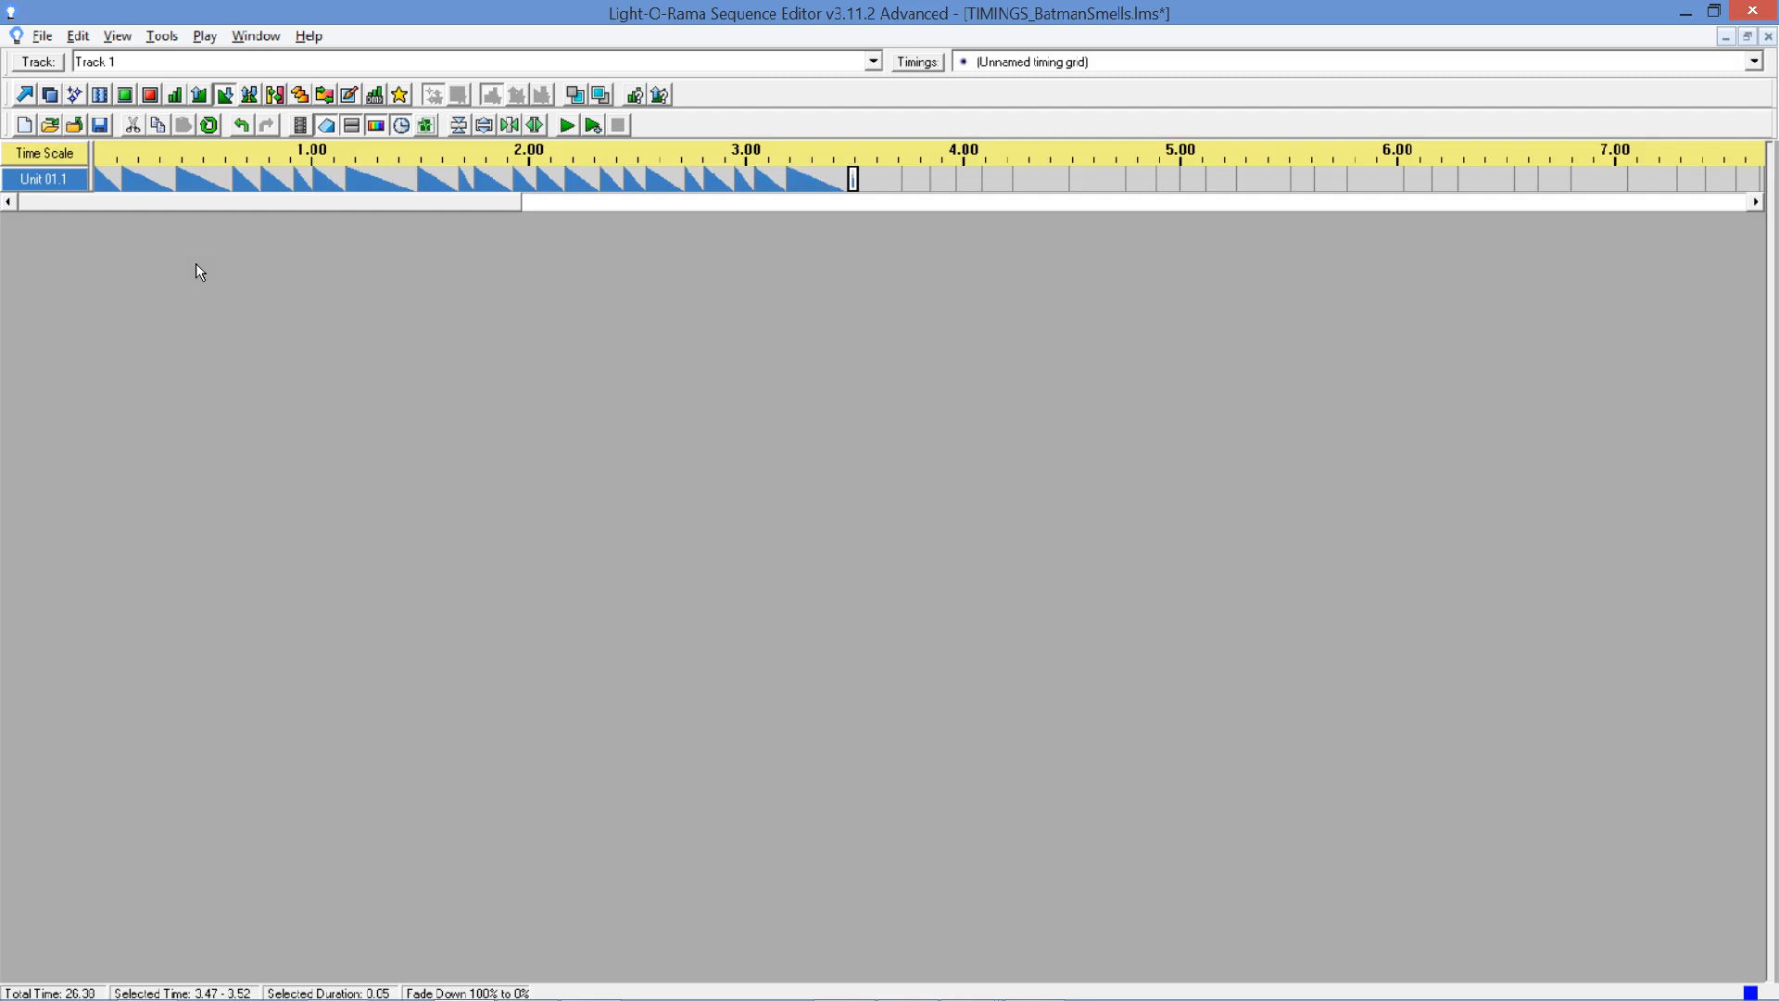
Copy the Unit 01.1 effects from 0.00 to 3.52 and paste them at the cells starting at 3.19, 6.20 and 9.47.
{"action": "left_click", "coordinate": [509, 125]}
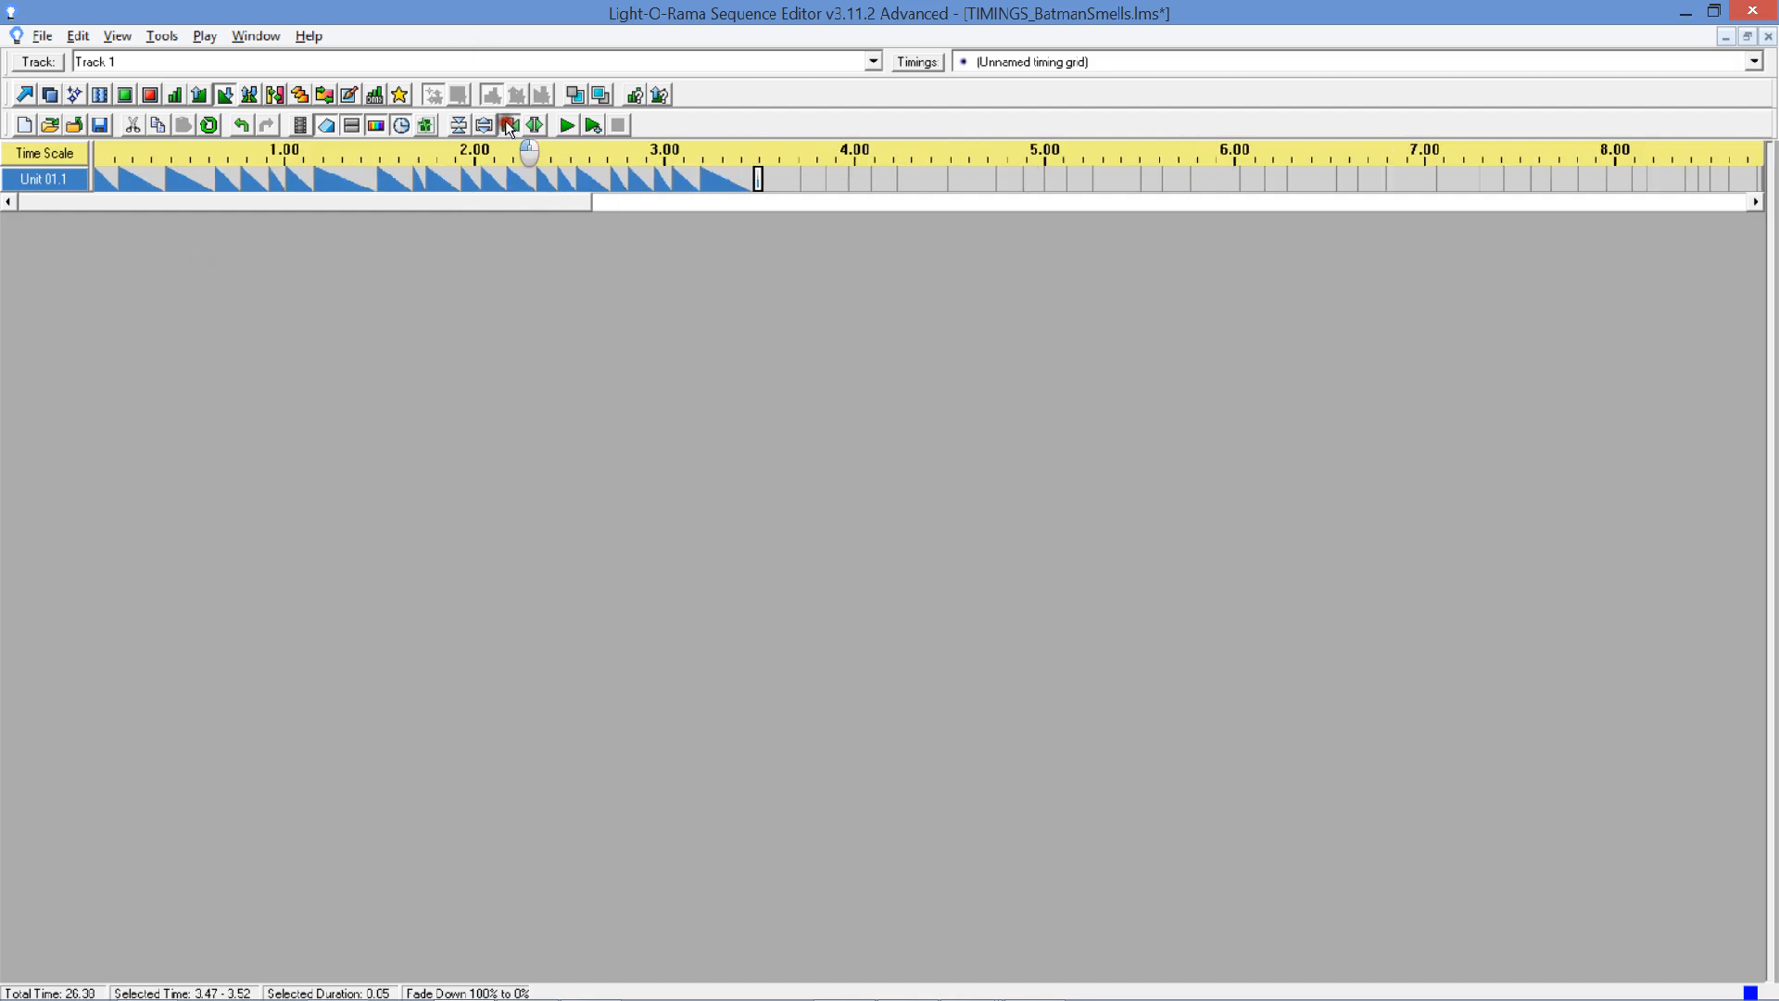
{"action": "left_click", "coordinate": [510, 125]}
{"action": "left_click", "coordinate": [509, 125]}
{"action": "left_click", "coordinate": [23, 94]}
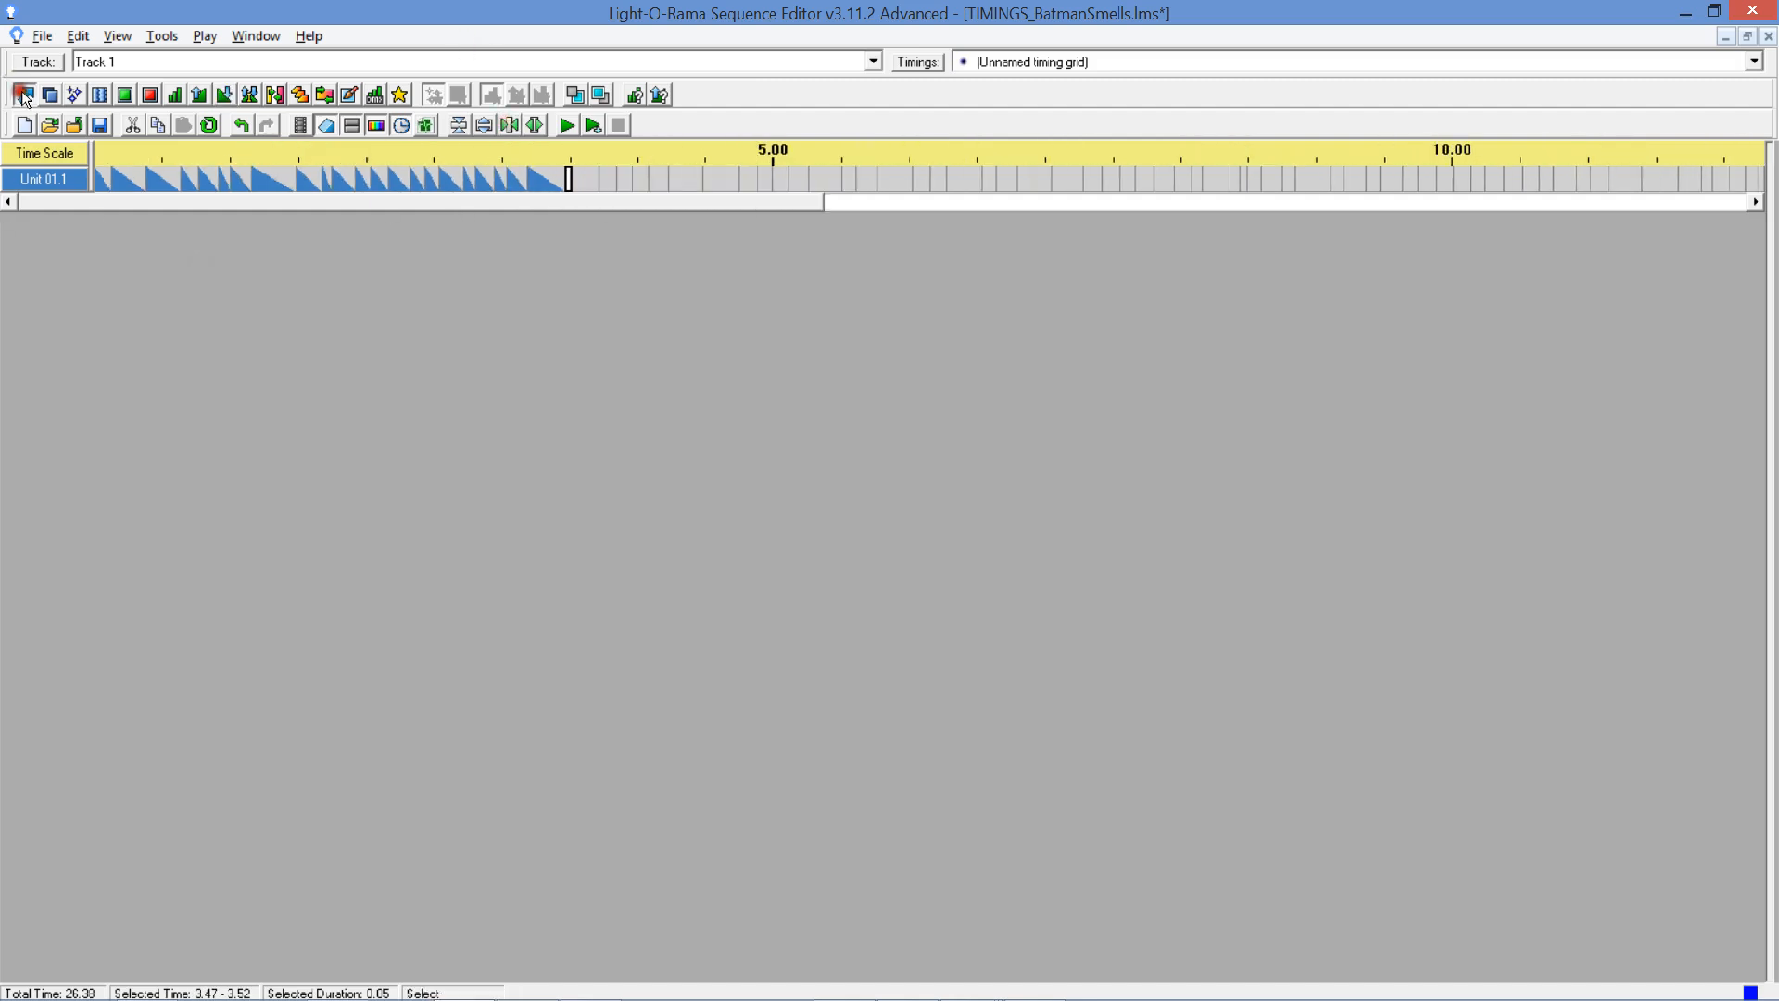
{"action": "left_click_drag", "start_coordinate": [98, 181], "coordinate": [568, 181]}
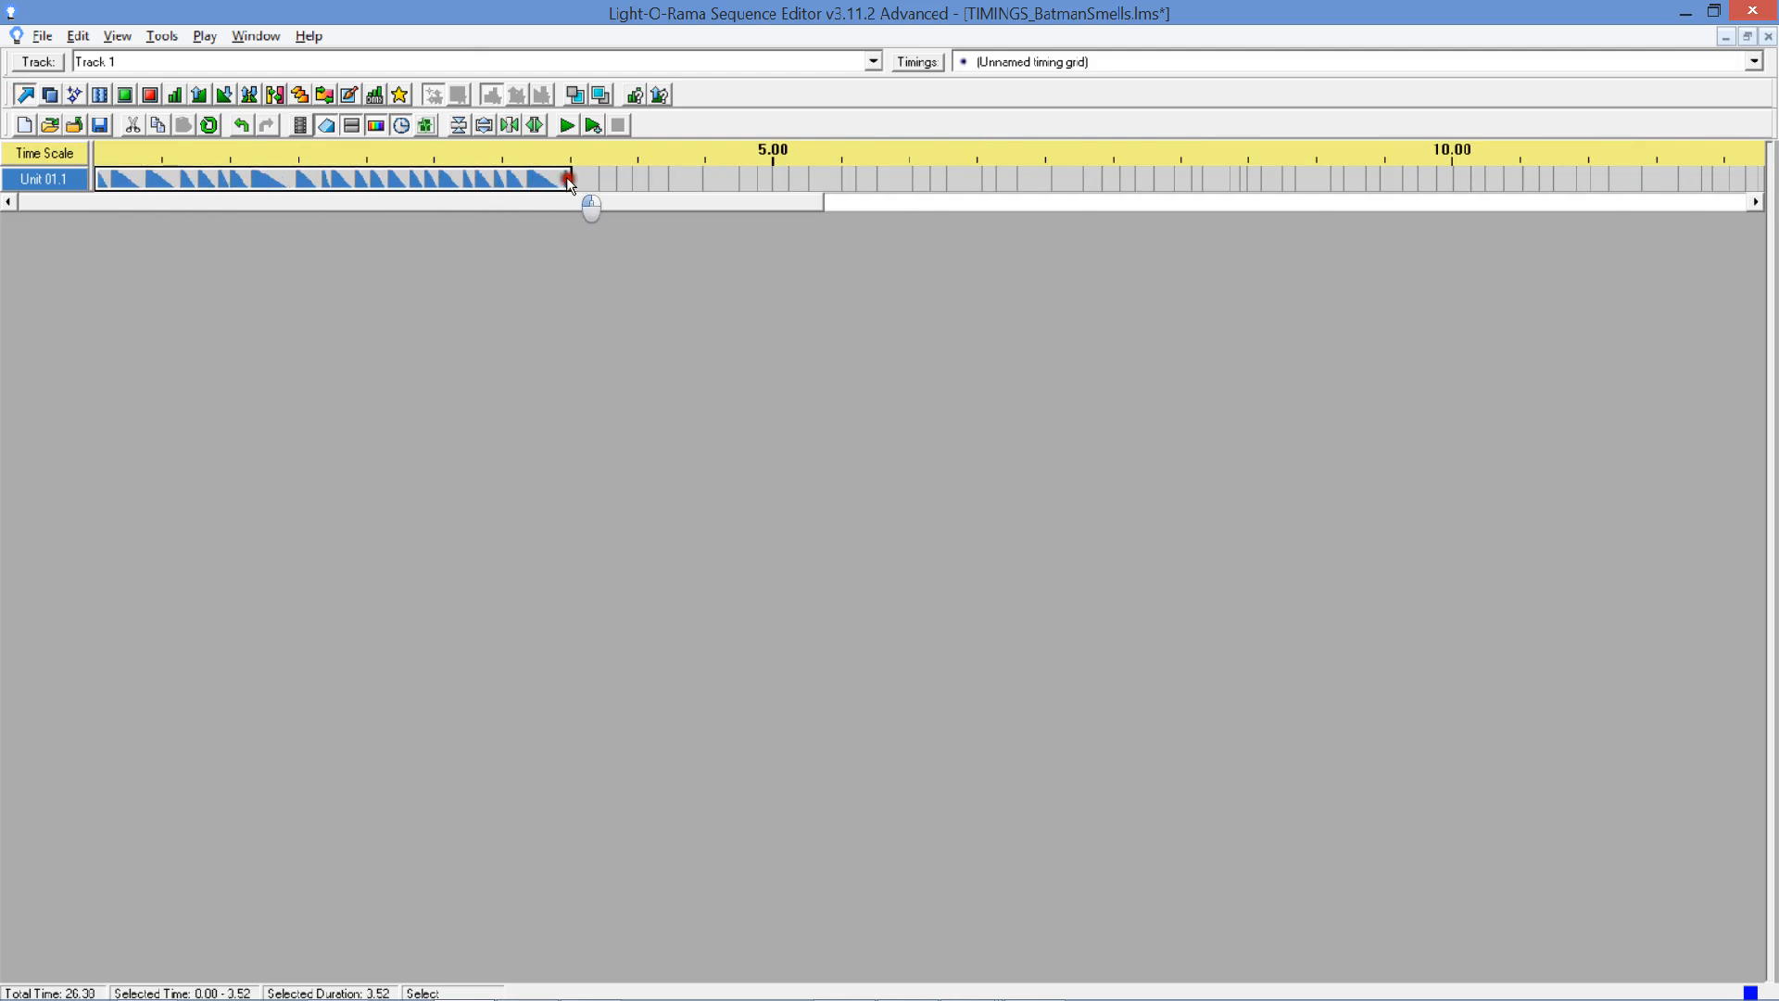
{"action": "left_click", "coordinate": [149, 124]}
{"action": "left_click", "coordinate": [543, 182]}
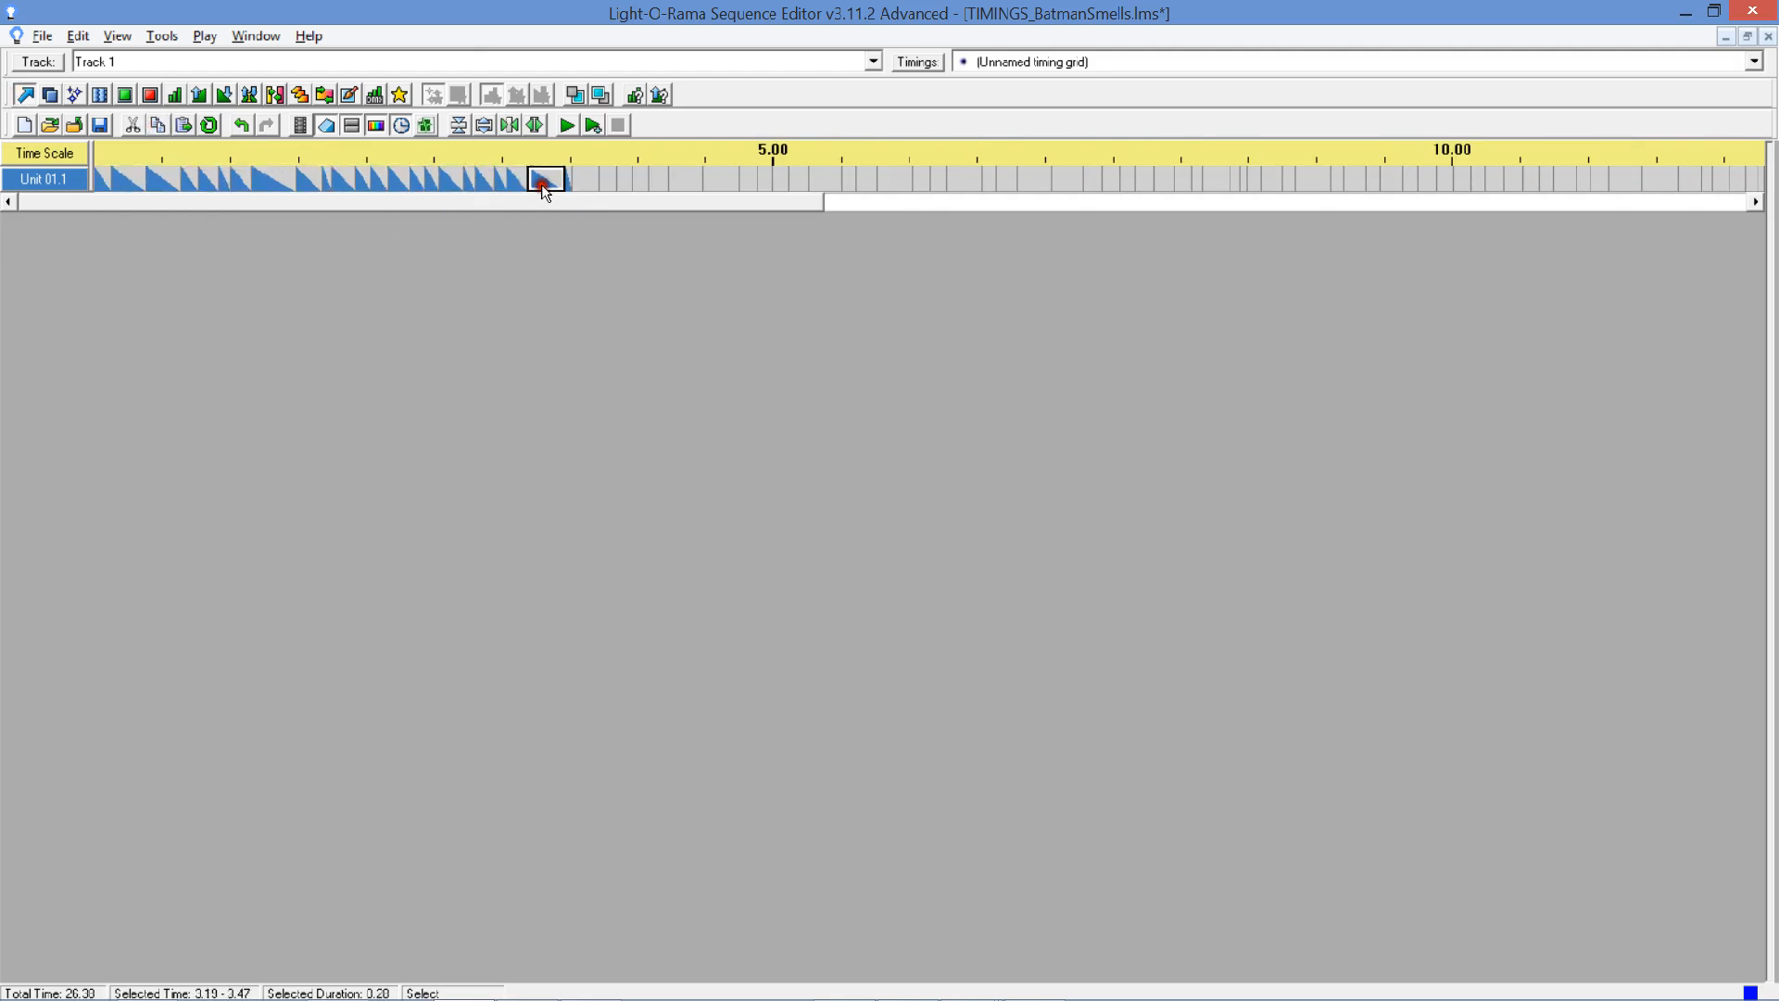
{"action": "left_click", "coordinate": [184, 125]}
{"action": "left_click", "coordinate": [980, 180]}
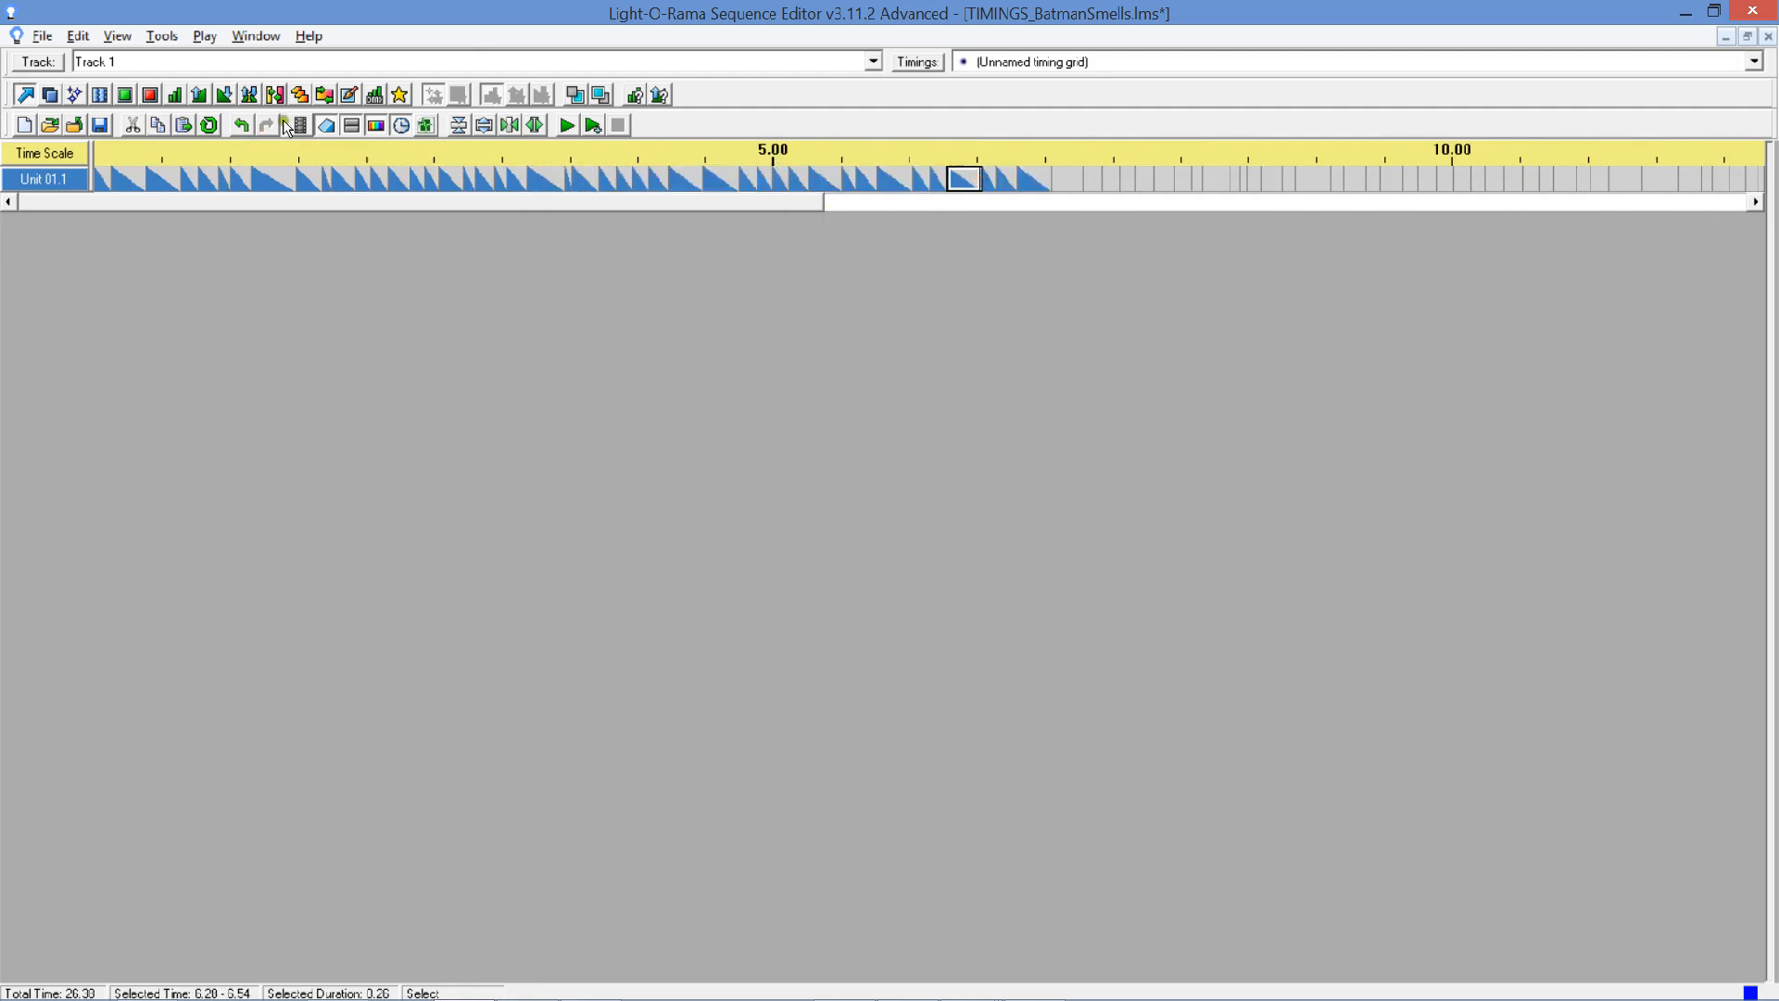
{"action": "left_click", "coordinate": [187, 128]}
{"action": "left_click", "coordinate": [1392, 180]}
{"action": "left_click", "coordinate": [184, 125]}
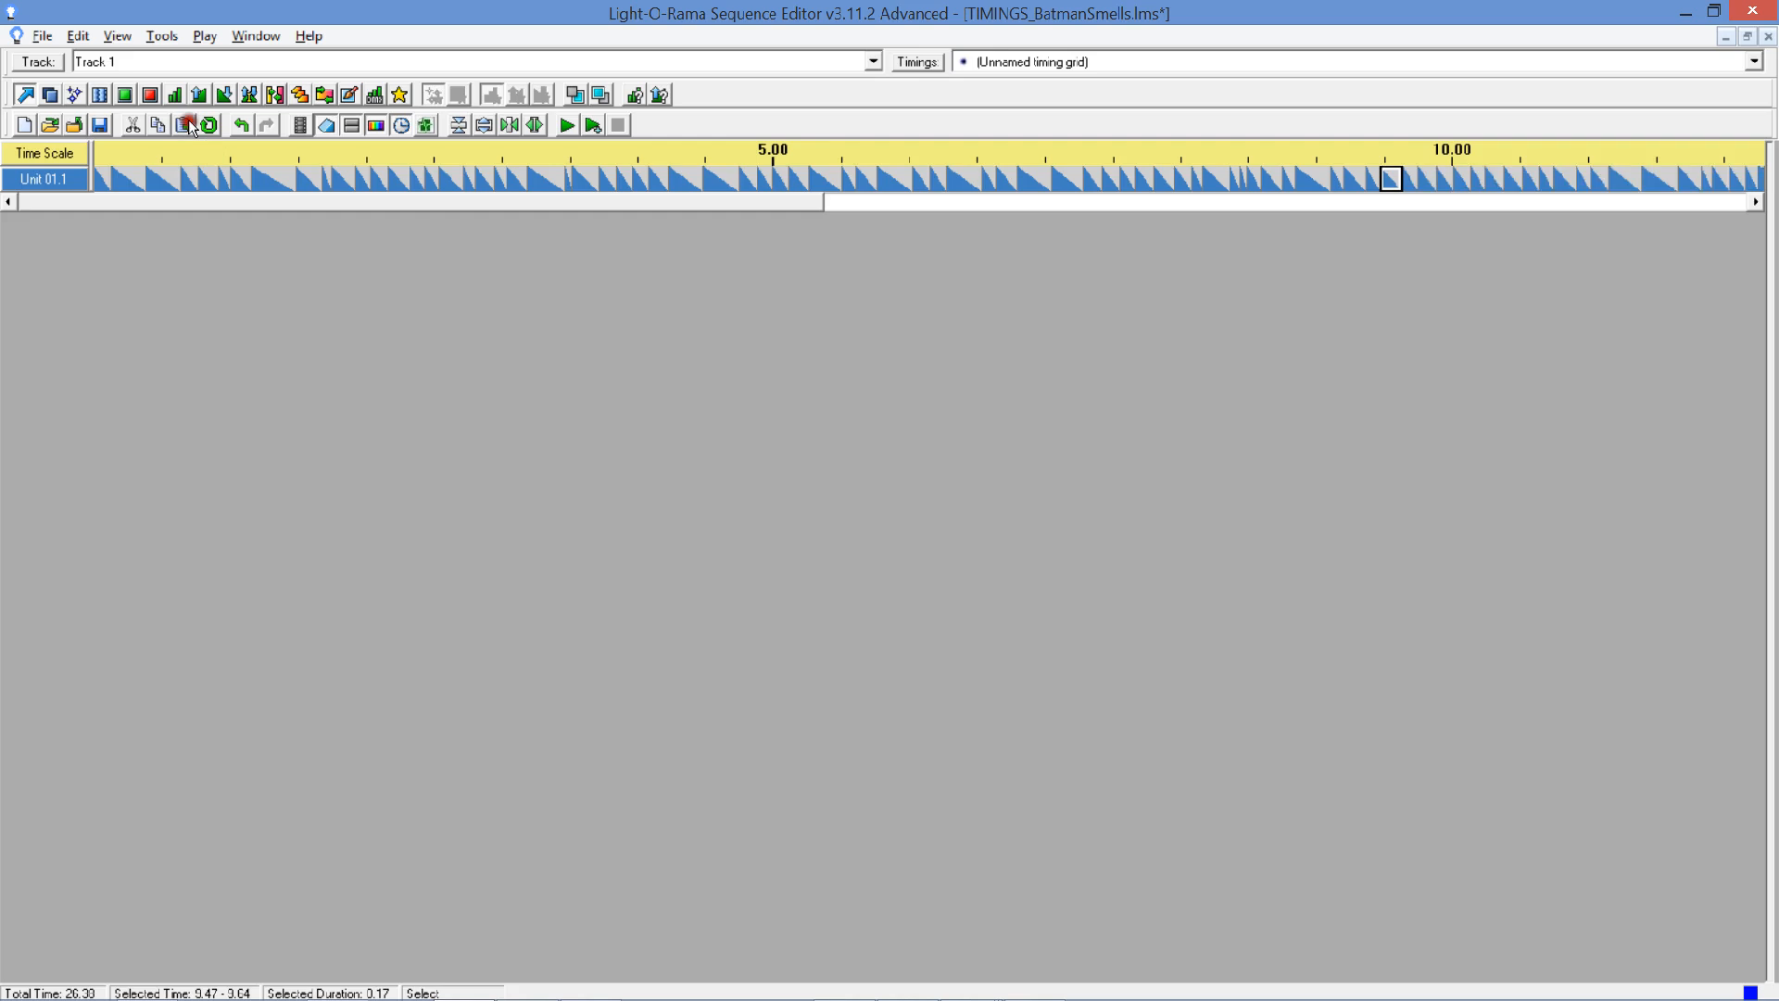
Copy the Unit 01.1 effects from 0.00 to 12.26 and paste them at the cell starting at 12.96.
{"action": "left_click_drag", "start_coordinate": [1753, 180], "coordinate": [109, 190]}
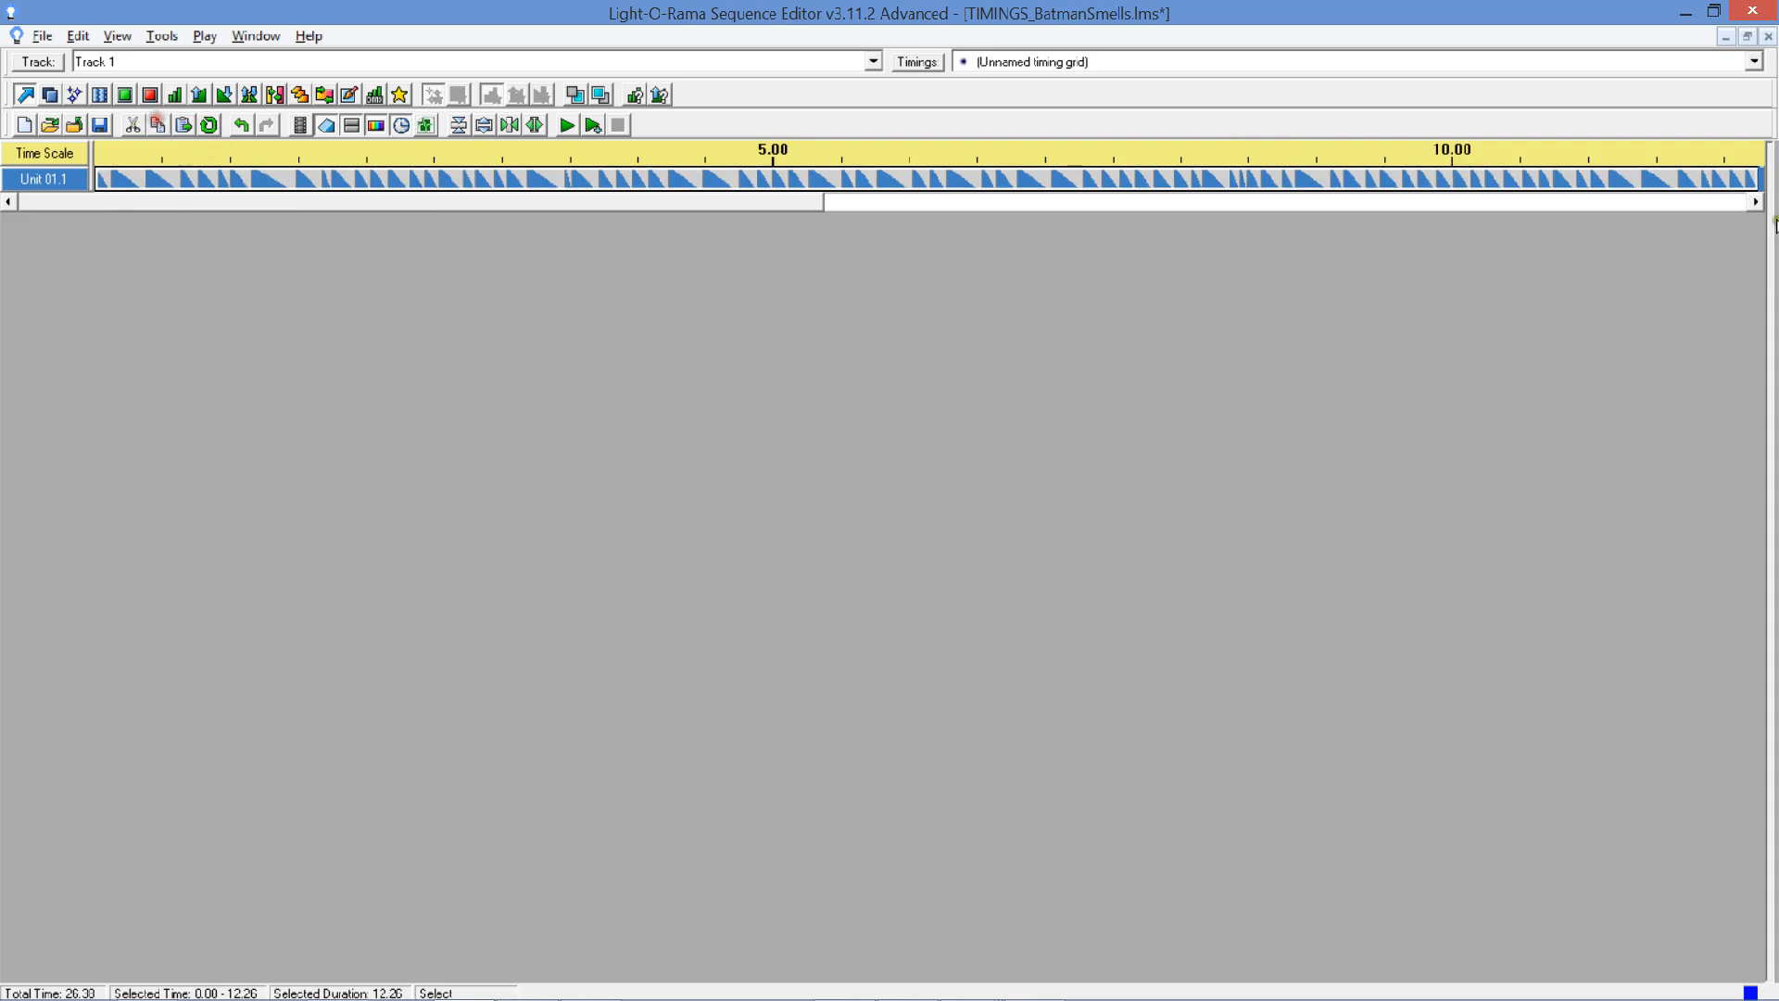
{"action": "left_click", "coordinate": [1626, 204]}
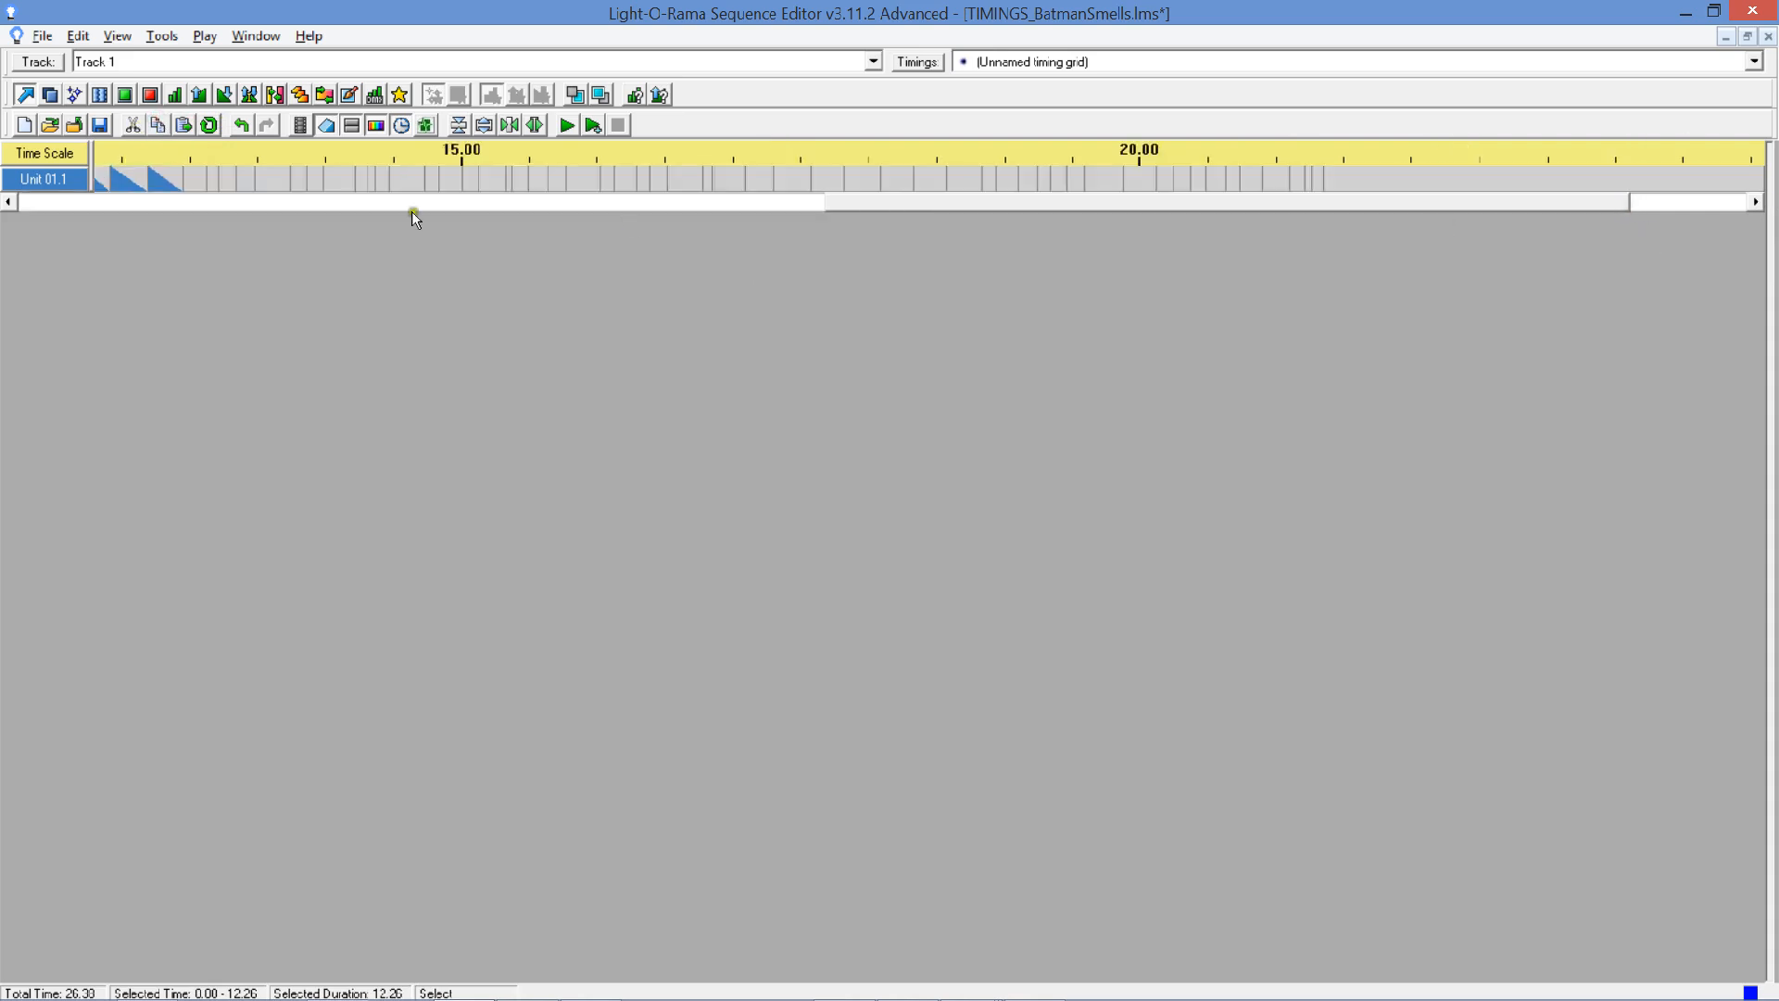
{"action": "left_click", "coordinate": [195, 178]}
{"action": "left_click", "coordinate": [182, 127]}
Return to the start of the sequence, then briefly play it to test the Unit 01.1 fades and stop playback.
{"action": "left_click_drag", "start_coordinate": [1507, 212], "coordinate": [167, 216]}
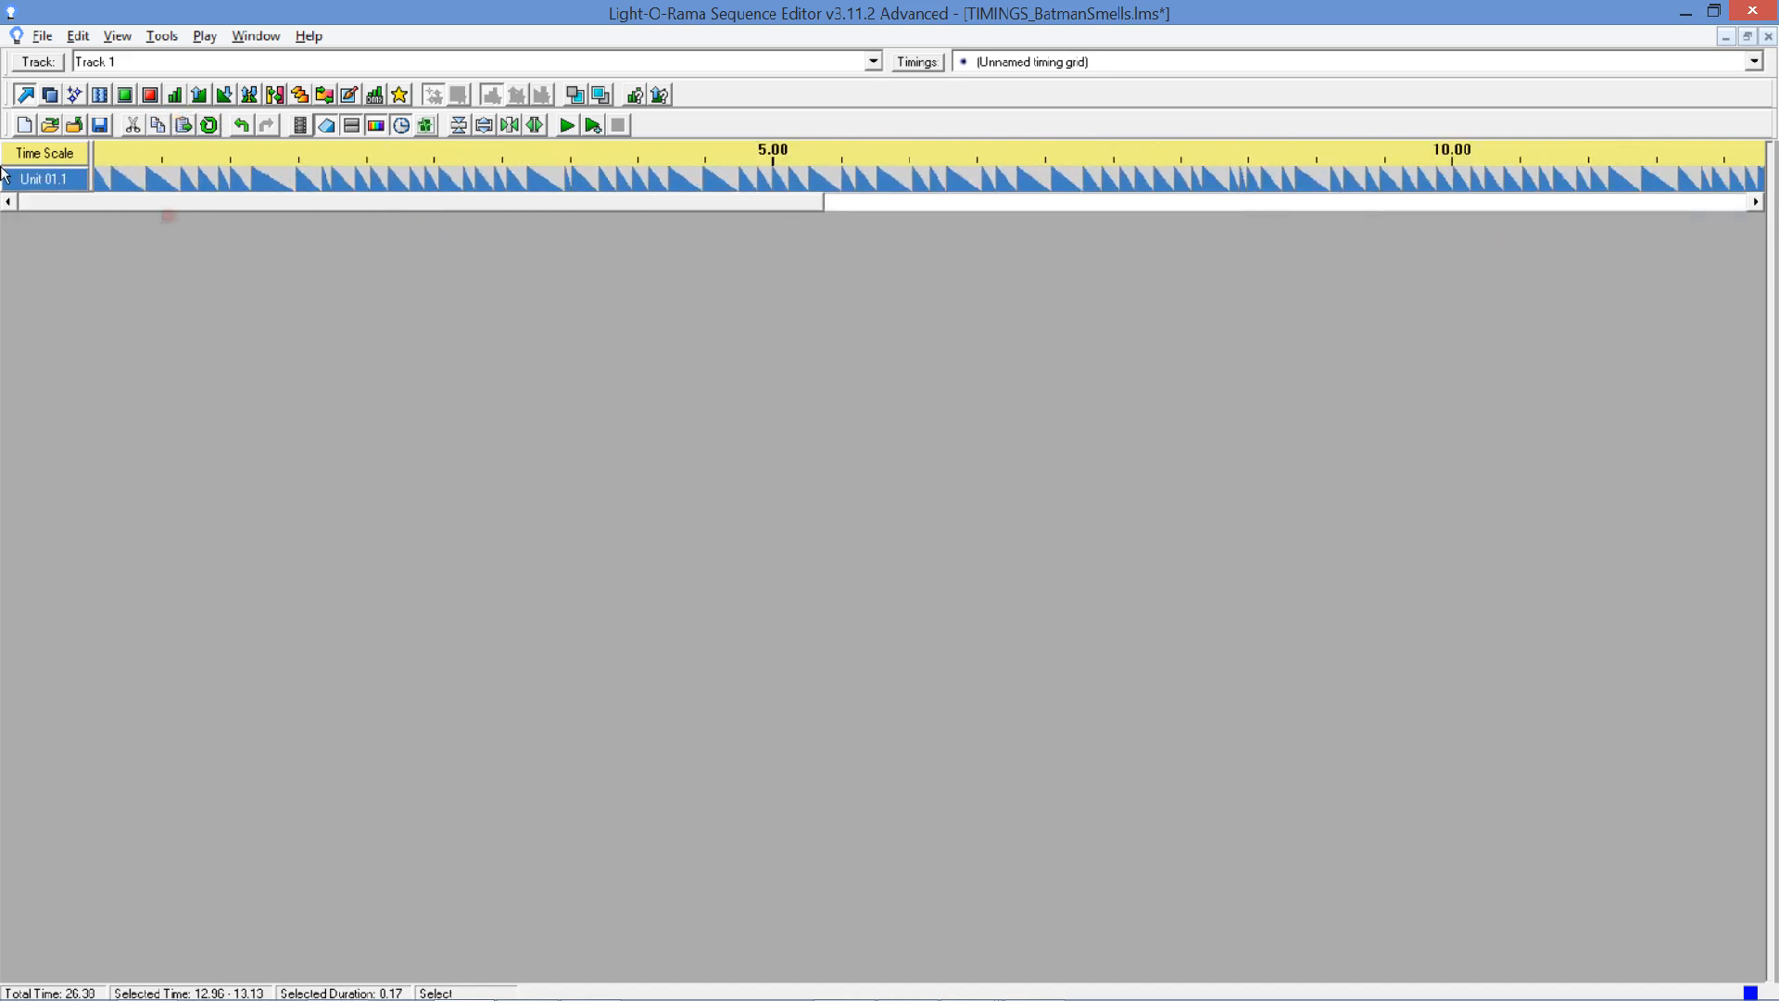
{"action": "left_click", "coordinate": [566, 126]}
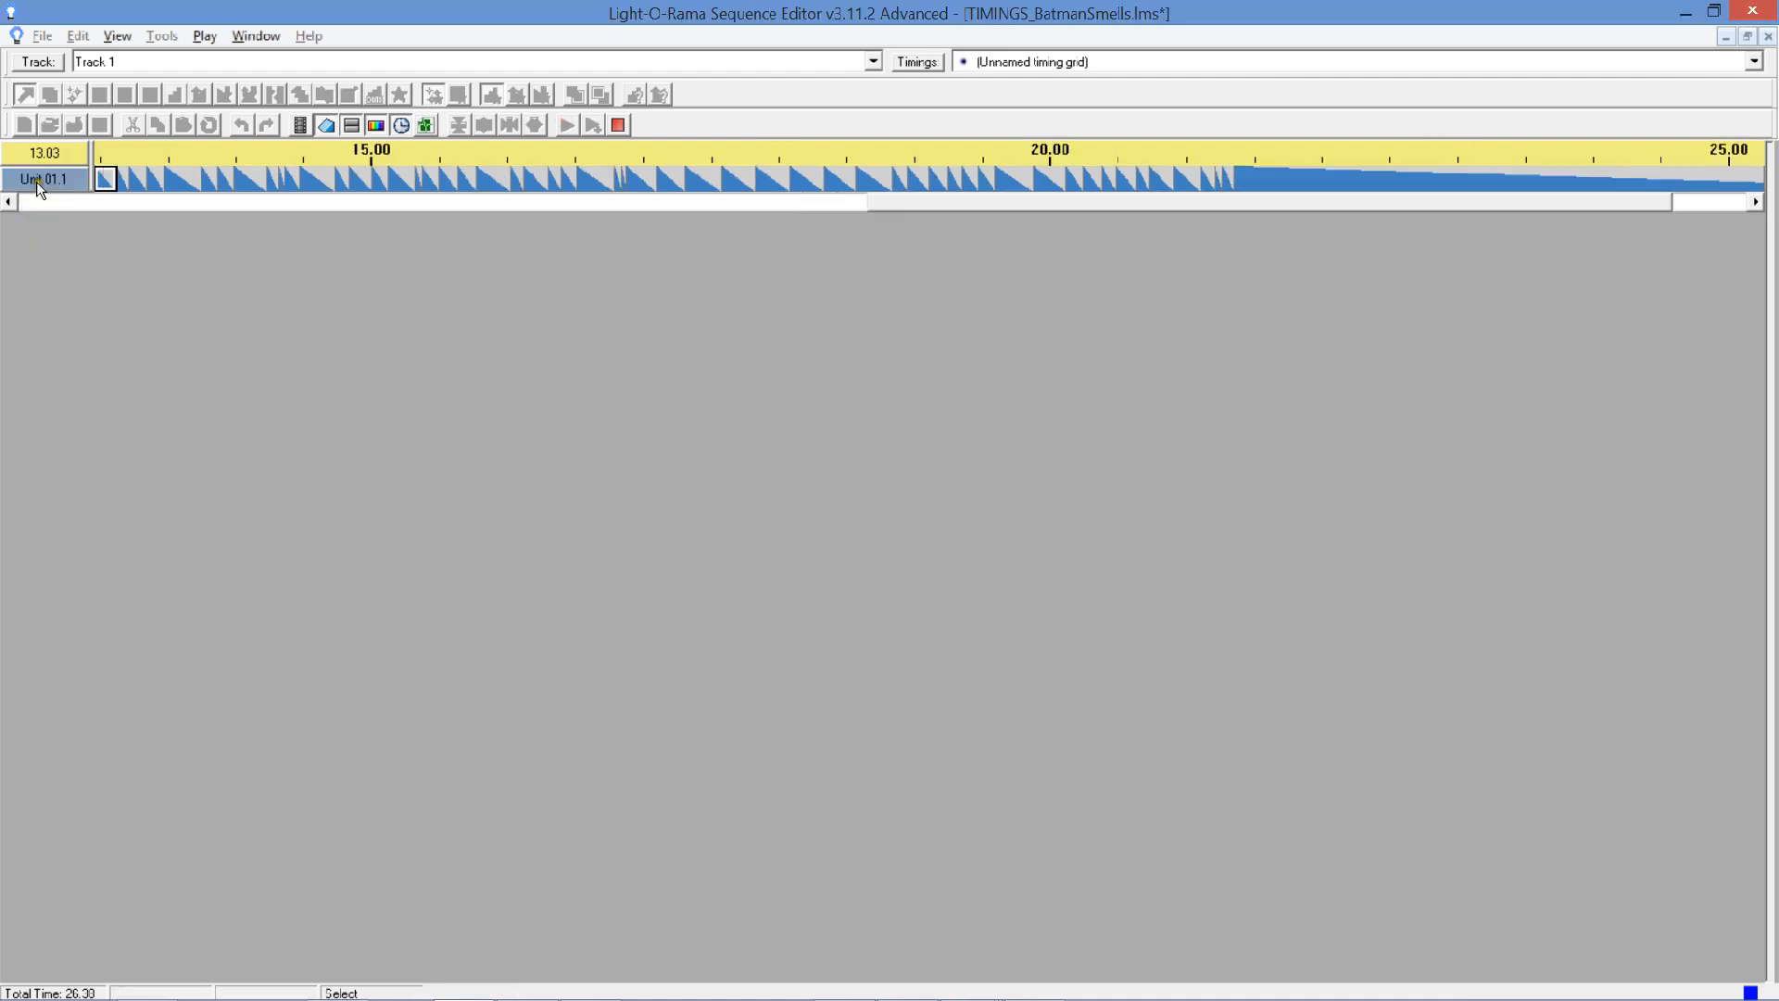
{"action": "left_click", "coordinate": [618, 124]}
Set the play range to From Selection, play the sequence from the selected cell at 12.96, and stop playback at its end.
{"action": "left_click", "coordinate": [204, 36]}
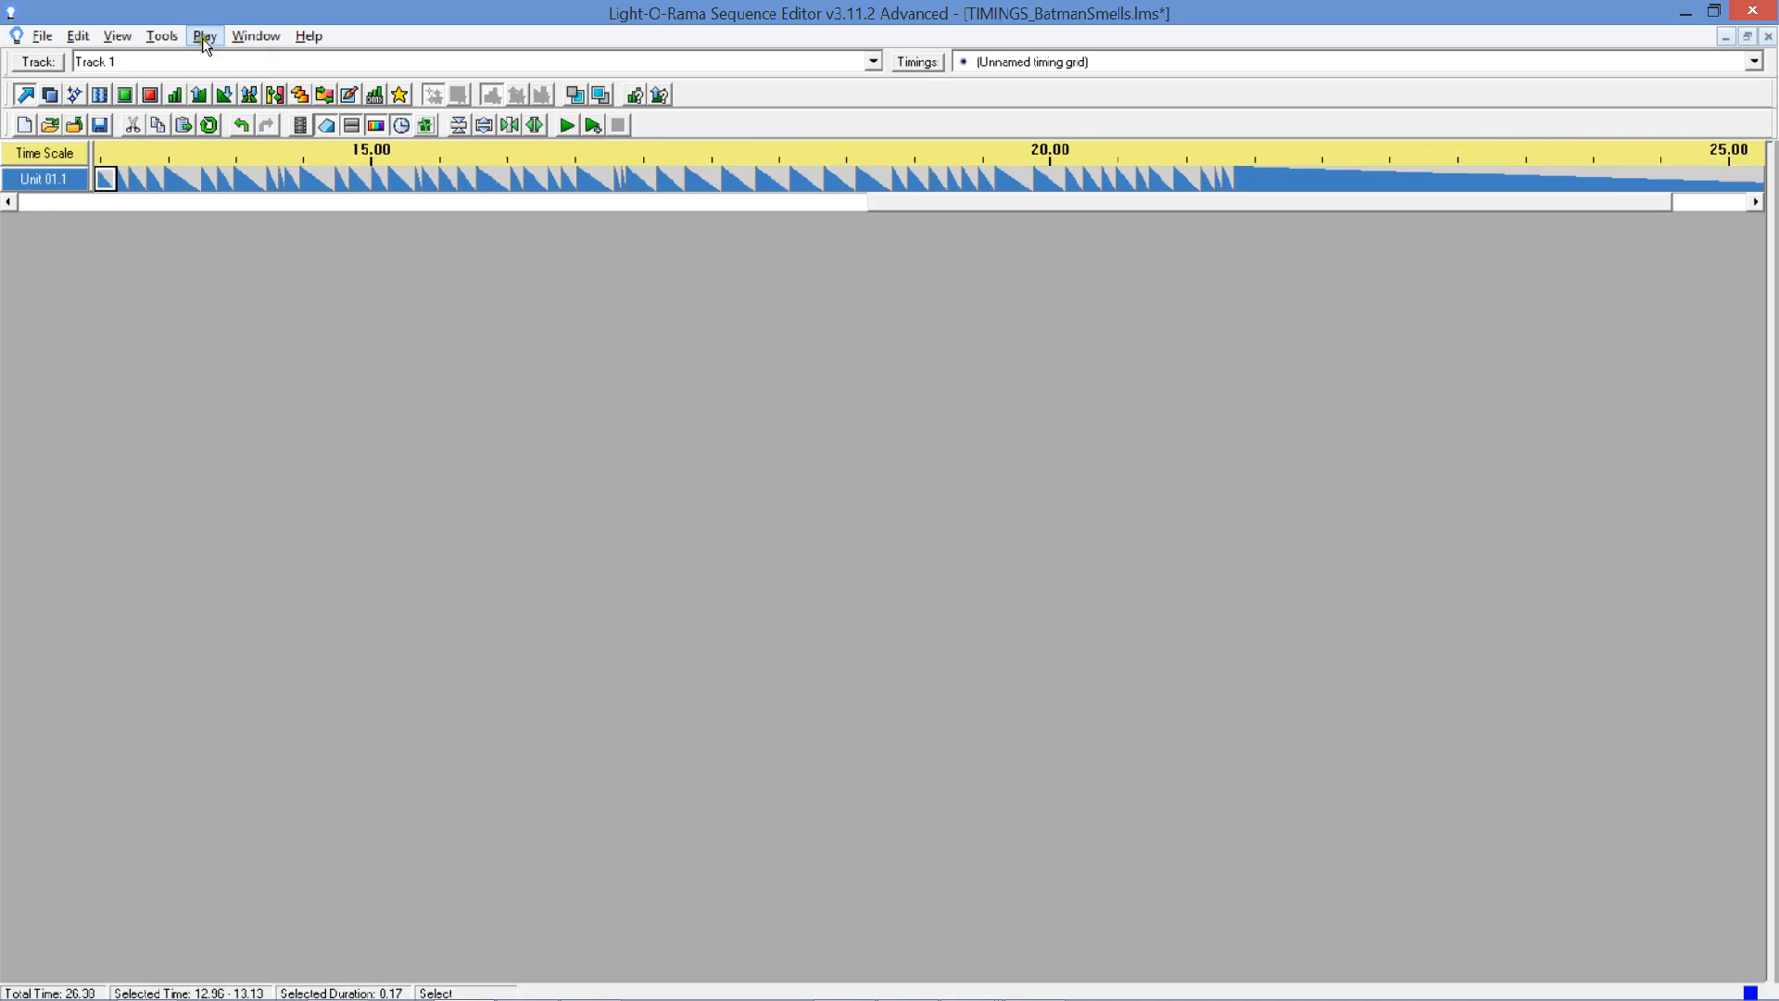
{"action": "left_click", "coordinate": [205, 222]}
{"action": "left_click", "coordinate": [204, 36]}
{"action": "mouse_move", "coordinate": [229, 198]}
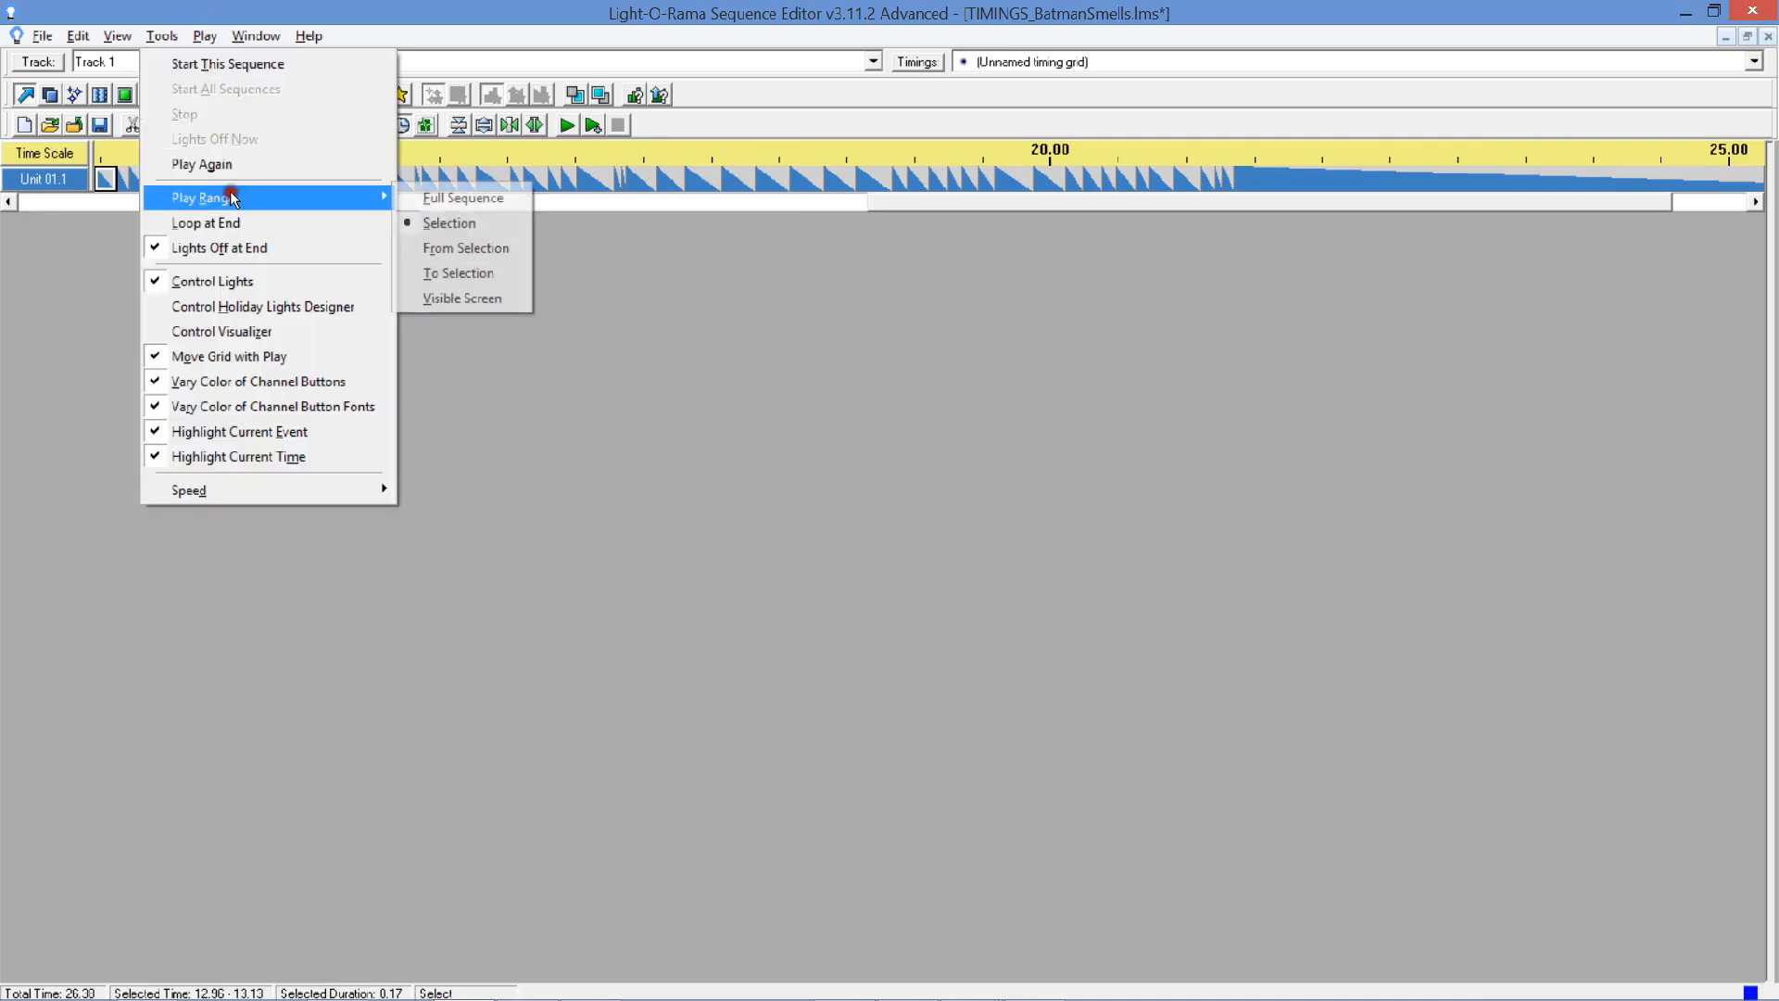
{"action": "left_click", "coordinate": [444, 250]}
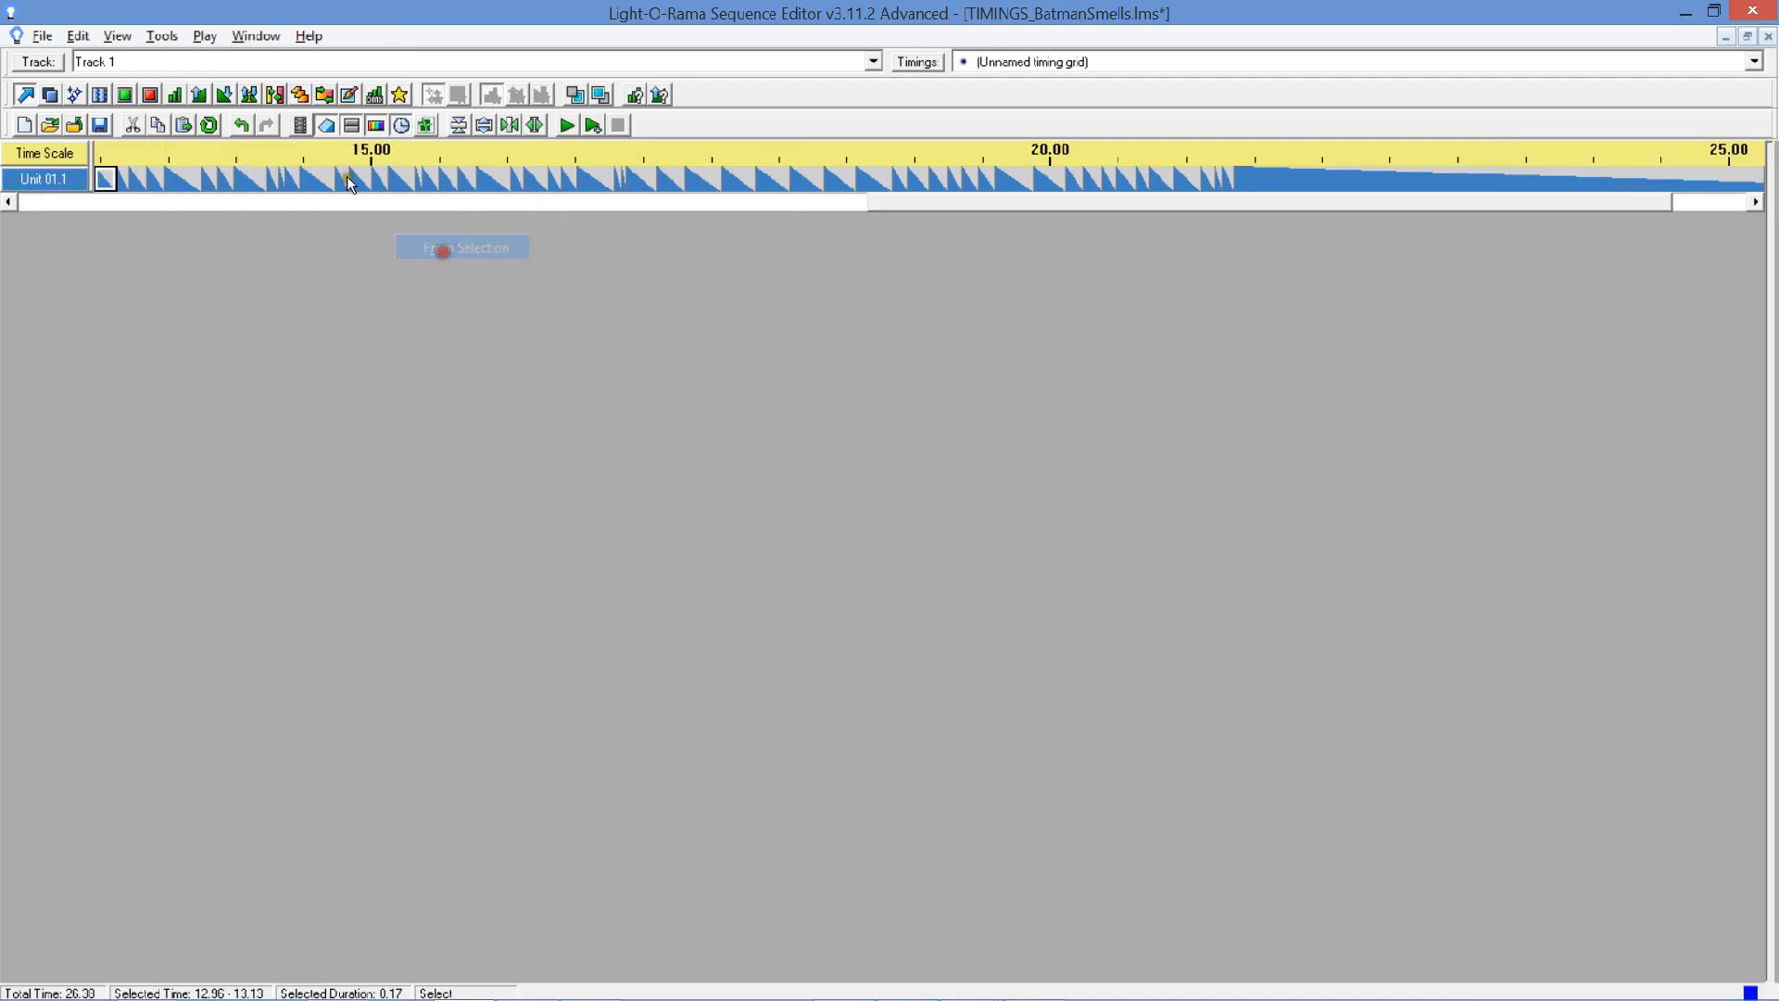
{"action": "left_click", "coordinate": [565, 125]}
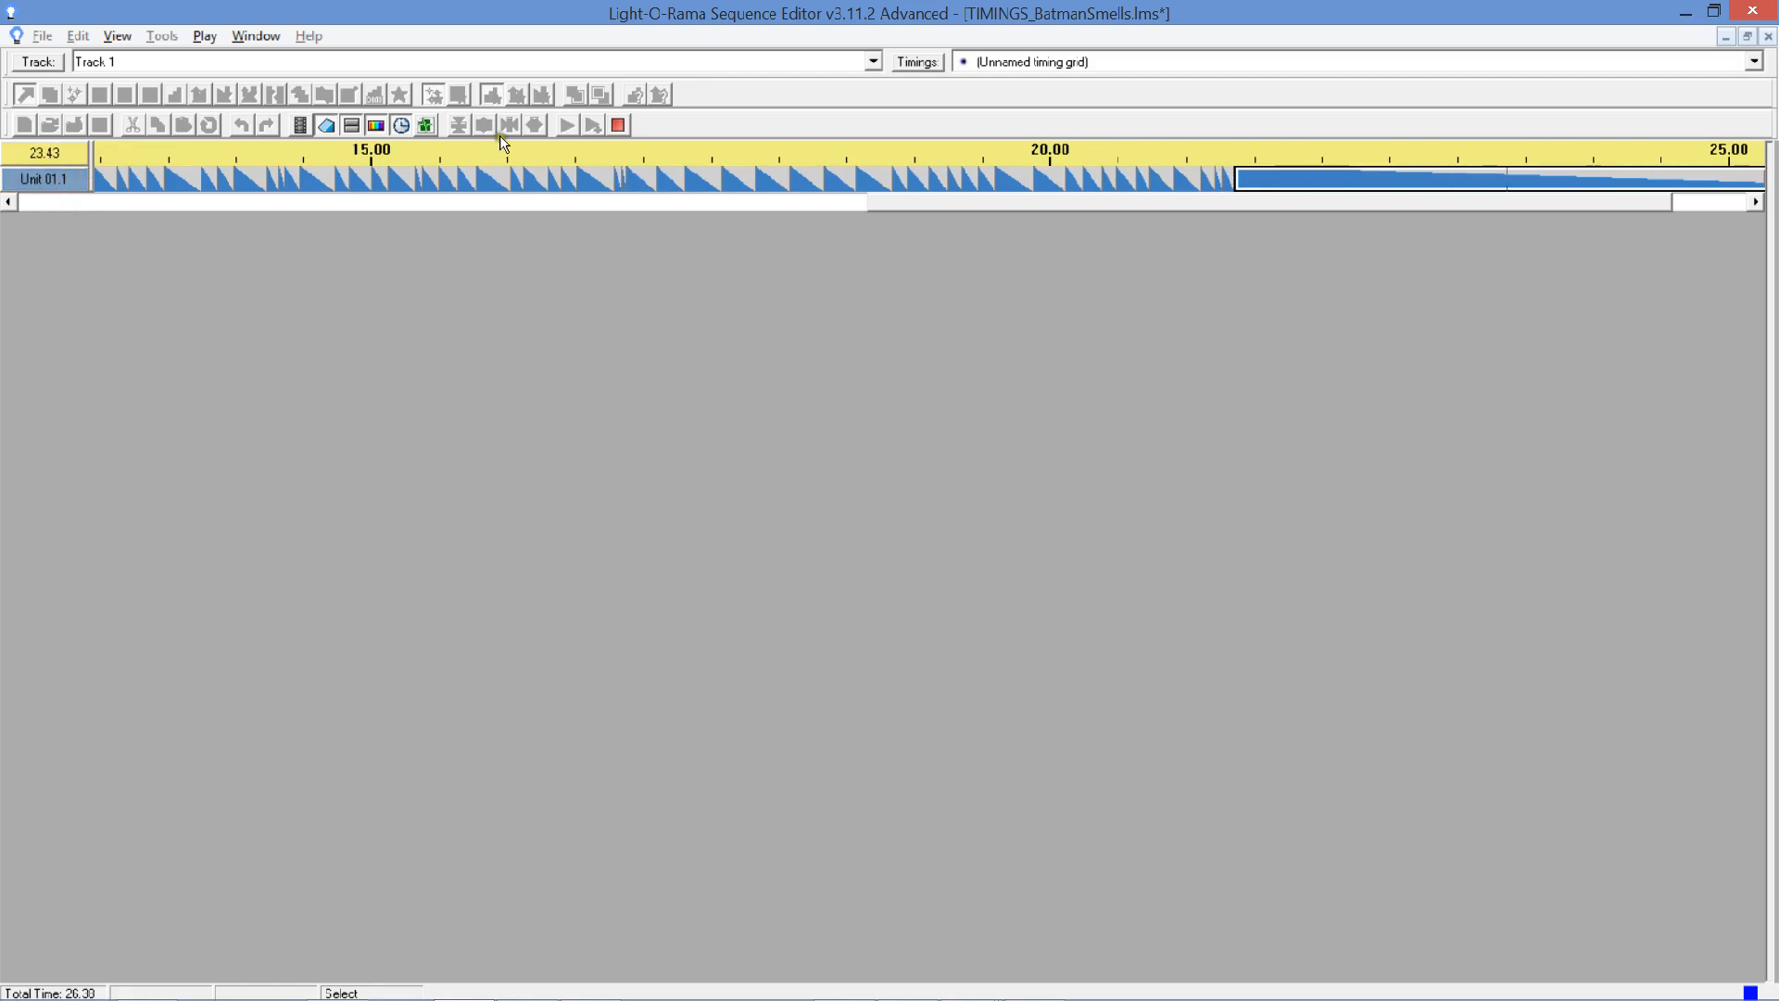
{"action": "left_click", "coordinate": [618, 126]}
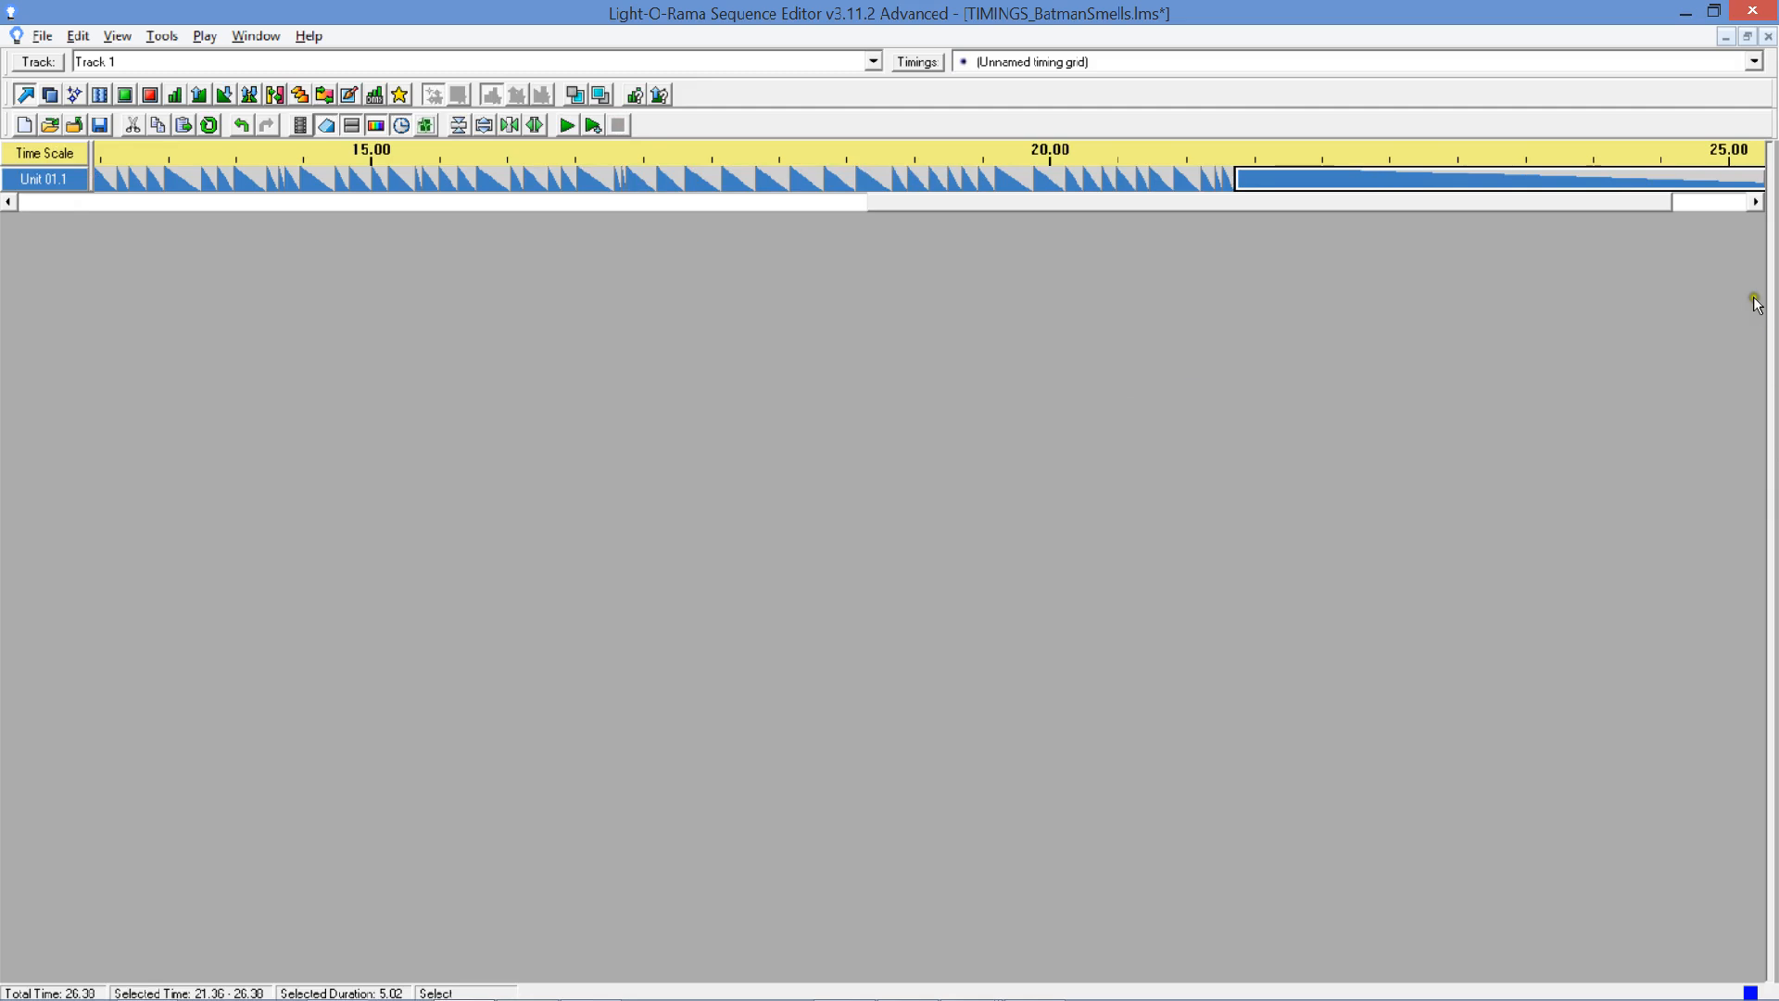
Close the TIMINGS_BatmanSmells sequence without saving it and minimize the Sequence Editor.
{"action": "left_click", "coordinate": [1767, 37]}
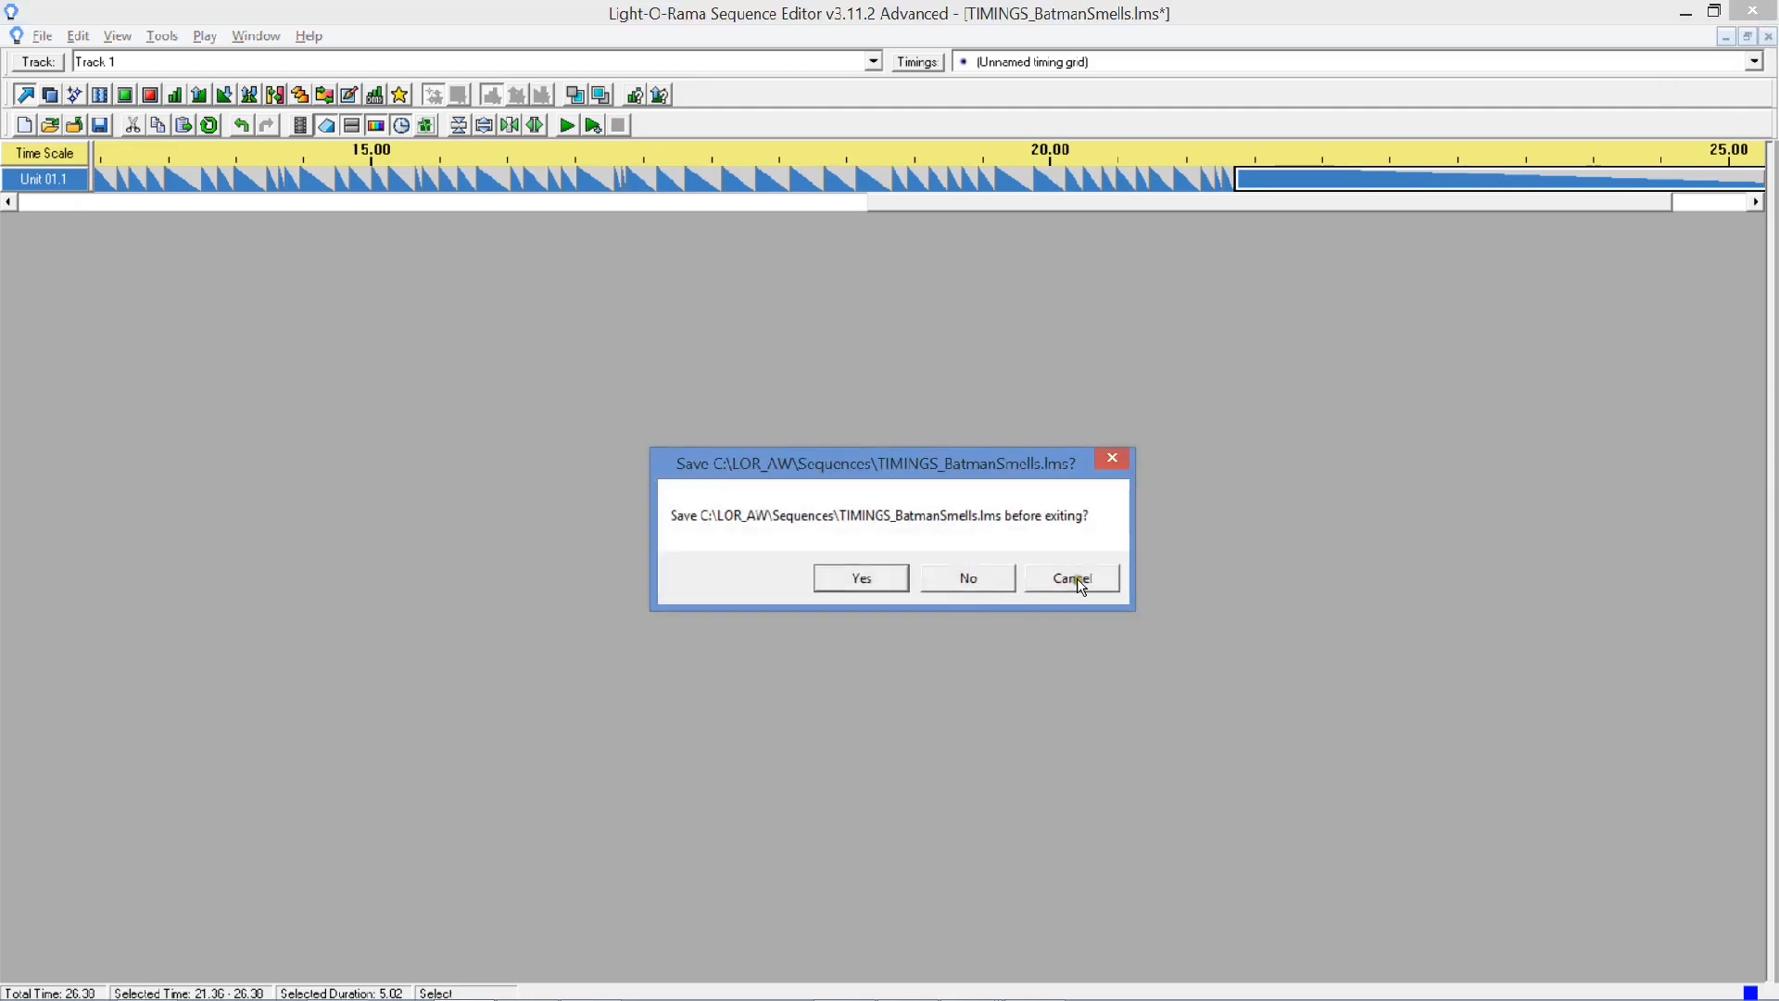
{"action": "left_click", "coordinate": [981, 580]}
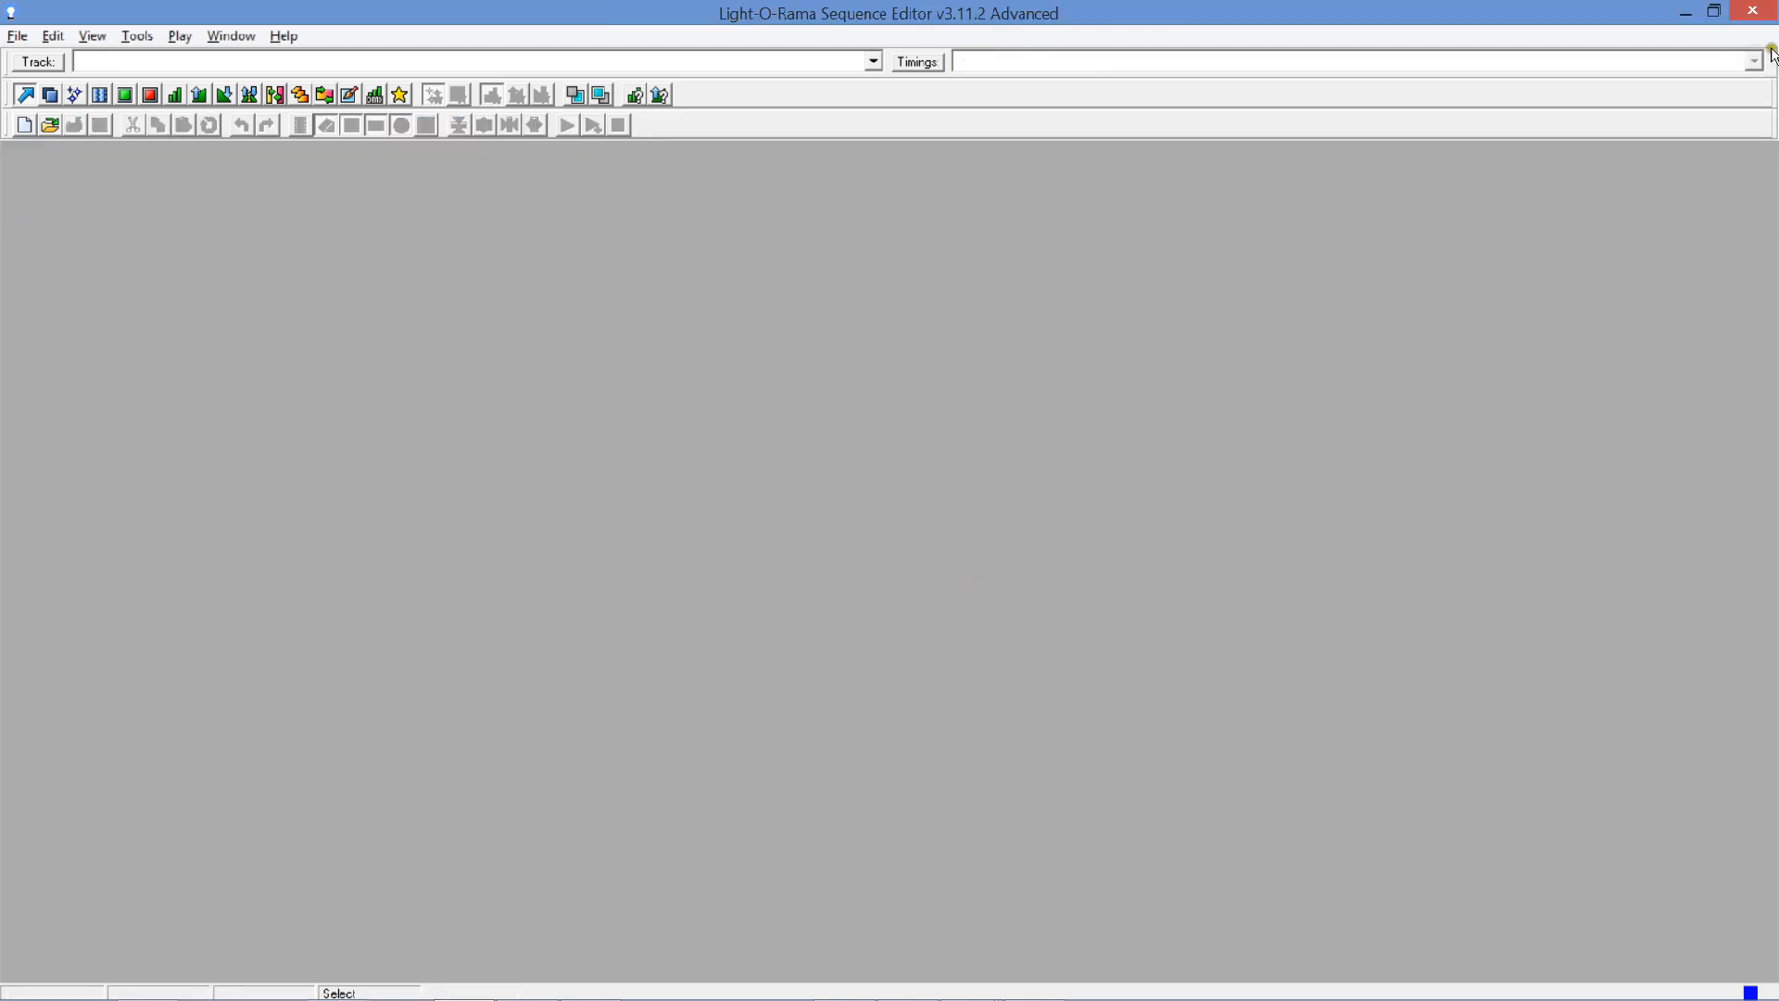
{"action": "left_click", "coordinate": [1686, 13]}
In the Notepad copy of TIMINGS_BatmanSmells, delete the timing lines from centisecond 13 through 2136, keeping the centisecond 0 line.
{"action": "scroll", "coordinate": [252, 501], "scroll_direction": "up", "scroll_amount": 20}
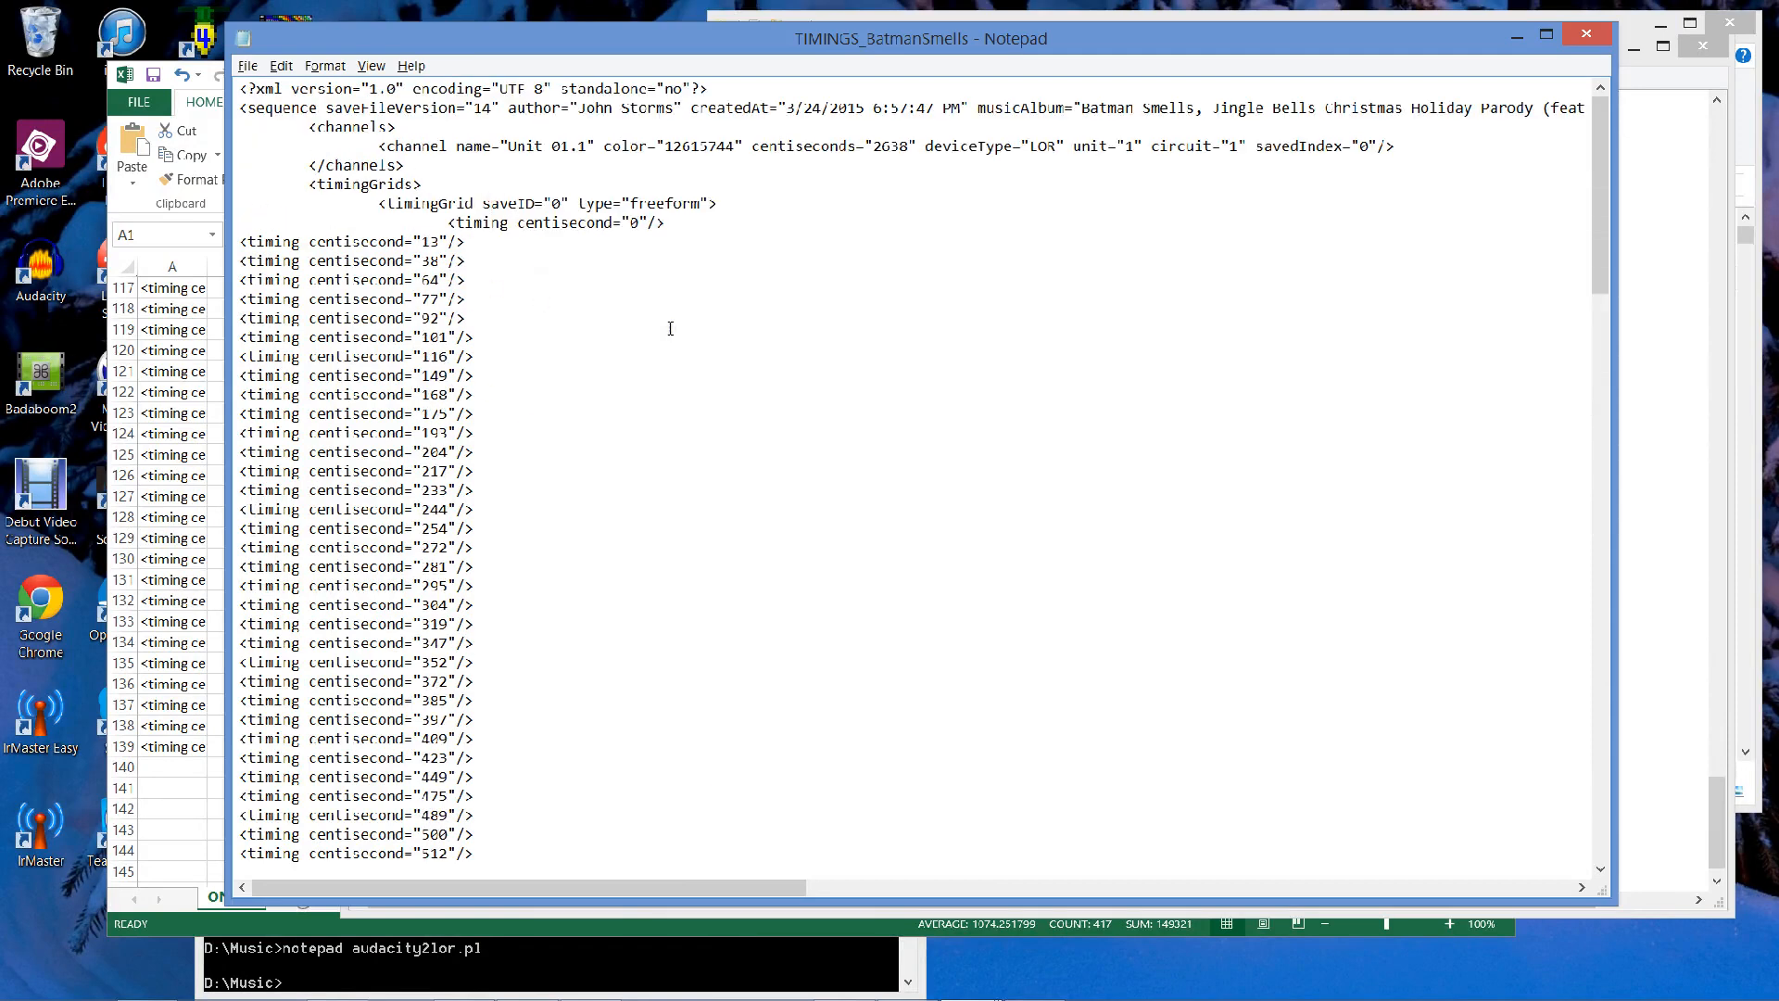
{"action": "key", "text": "shift+Down"}
{"action": "key", "text": "shift+Up"}
{"action": "key", "text": "shift+Page_Down"}
{"action": "key", "text": "shift+Page_Down"}
{"action": "key", "text": "shift+Page_Down"}
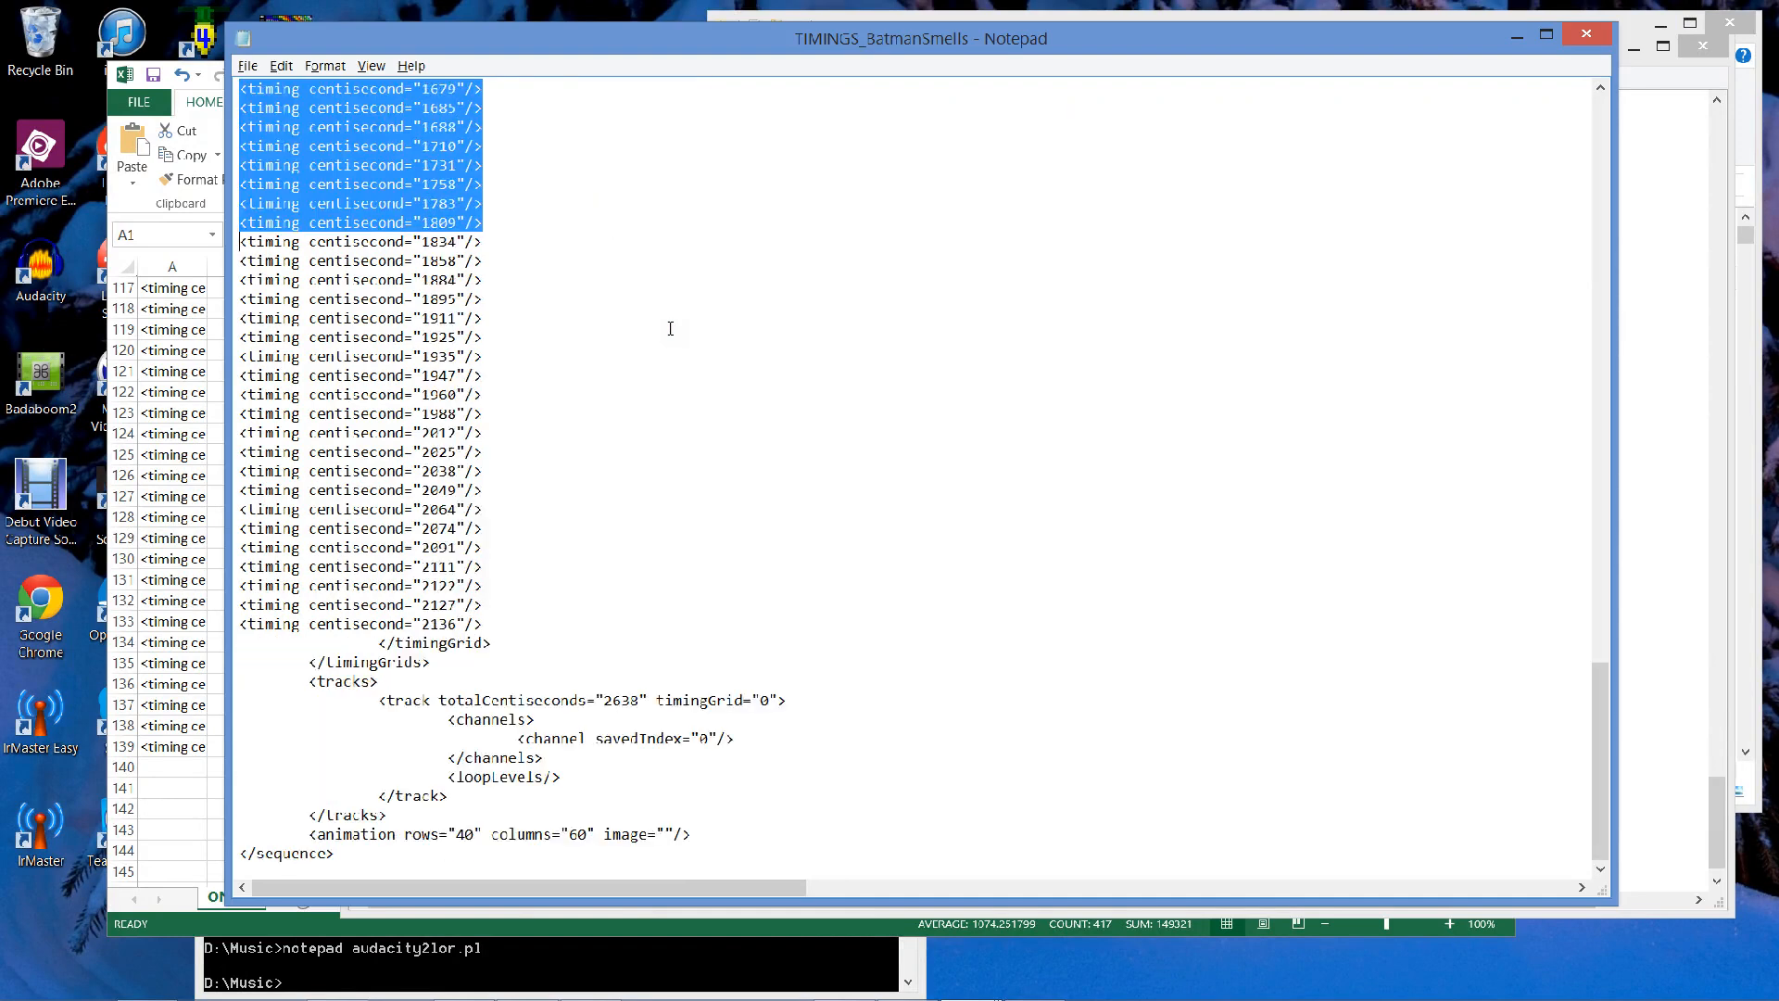
{"action": "key", "text": "shift+Down"}
{"action": "key", "text": "shift+Down"}
{"action": "key", "text": "shift+Down"}
{"action": "key", "text": "shift+Down"}
{"action": "key", "text": "shift+Down"}
{"action": "key", "text": "shift+Down"}
{"action": "key", "text": "shift+Down"}
{"action": "key", "text": "shift+Down"}
{"action": "key", "text": "shift+Down"}
{"action": "key", "text": "shift+Down"}
{"action": "key", "text": "shift+Down"}
{"action": "key", "text": "shift+Down"}
{"action": "key", "text": "shift+Down"}
{"action": "key", "text": "shift+Down"}
{"action": "key", "text": "shift+Down"}
{"action": "key", "text": "shift+Down"}
{"action": "key", "text": "shift+Down"}
{"action": "key", "text": "shift+Down"}
{"action": "key", "text": "shift+Down"}
{"action": "key", "text": "shift+Down"}
{"action": "key", "text": "Delete"}
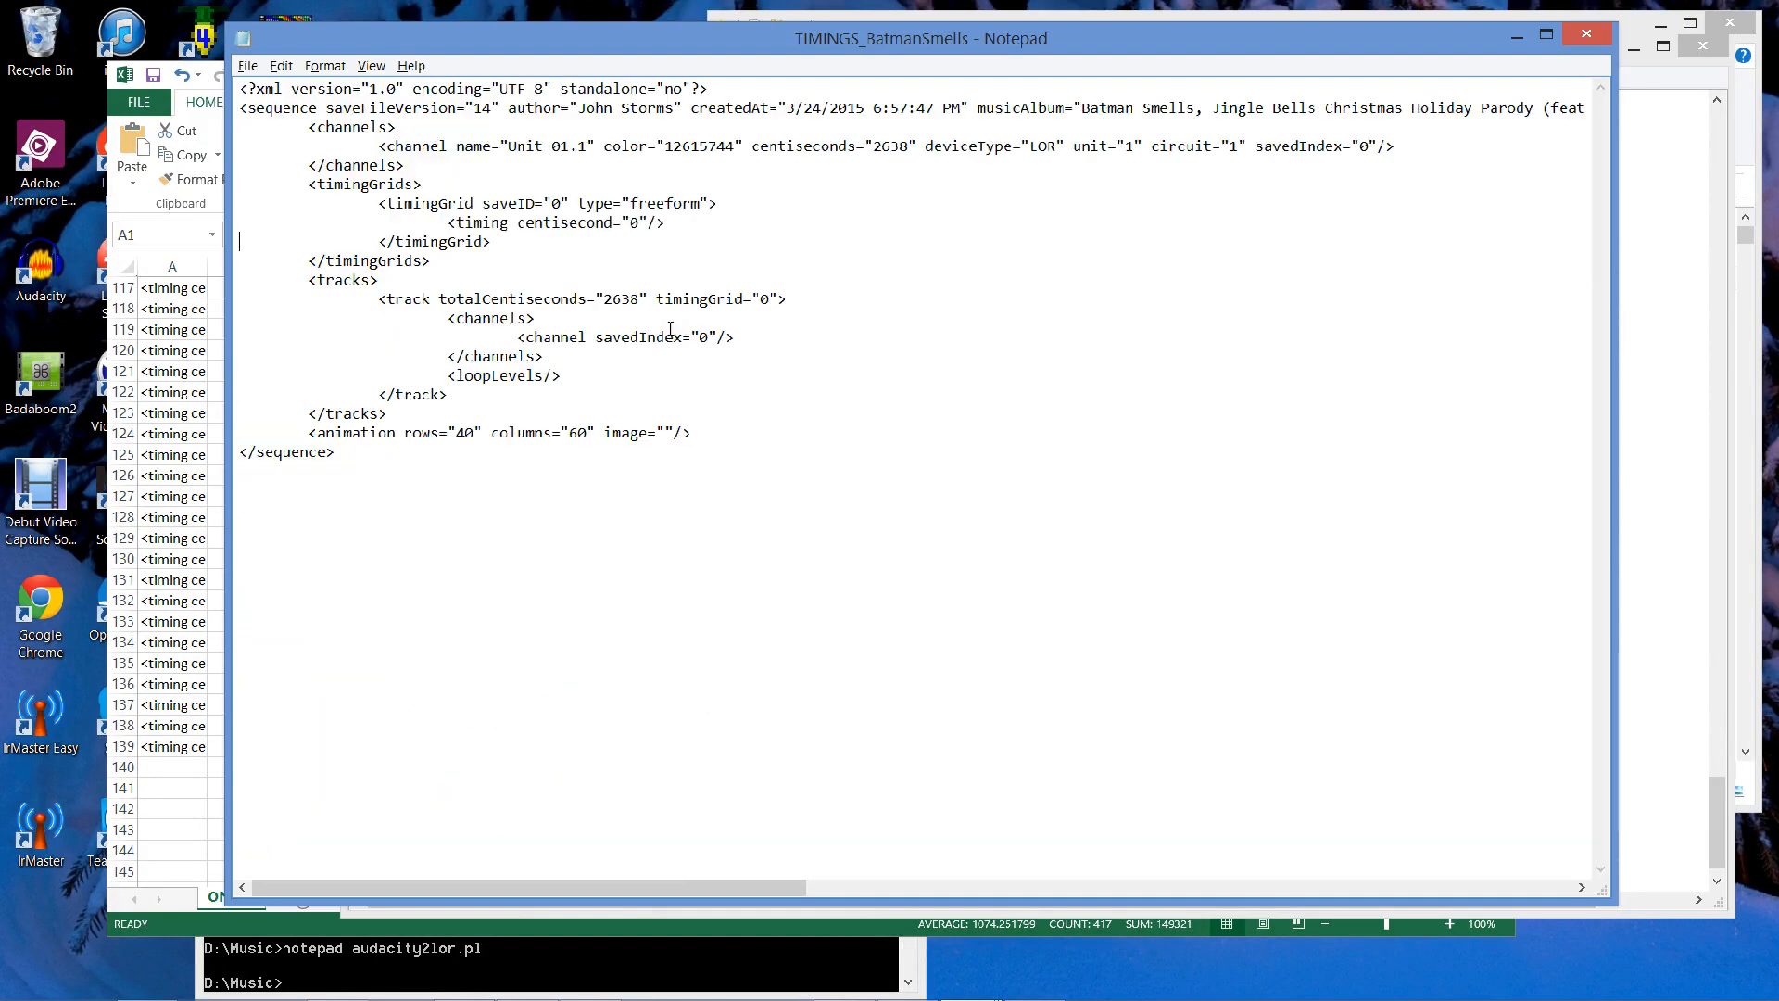
Switch to the audacity2lor script in Notepad and view the usage comments at its beginning.
{"action": "key", "text": "alt+Tab"}
{"action": "key", "text": "alt+Tab"}
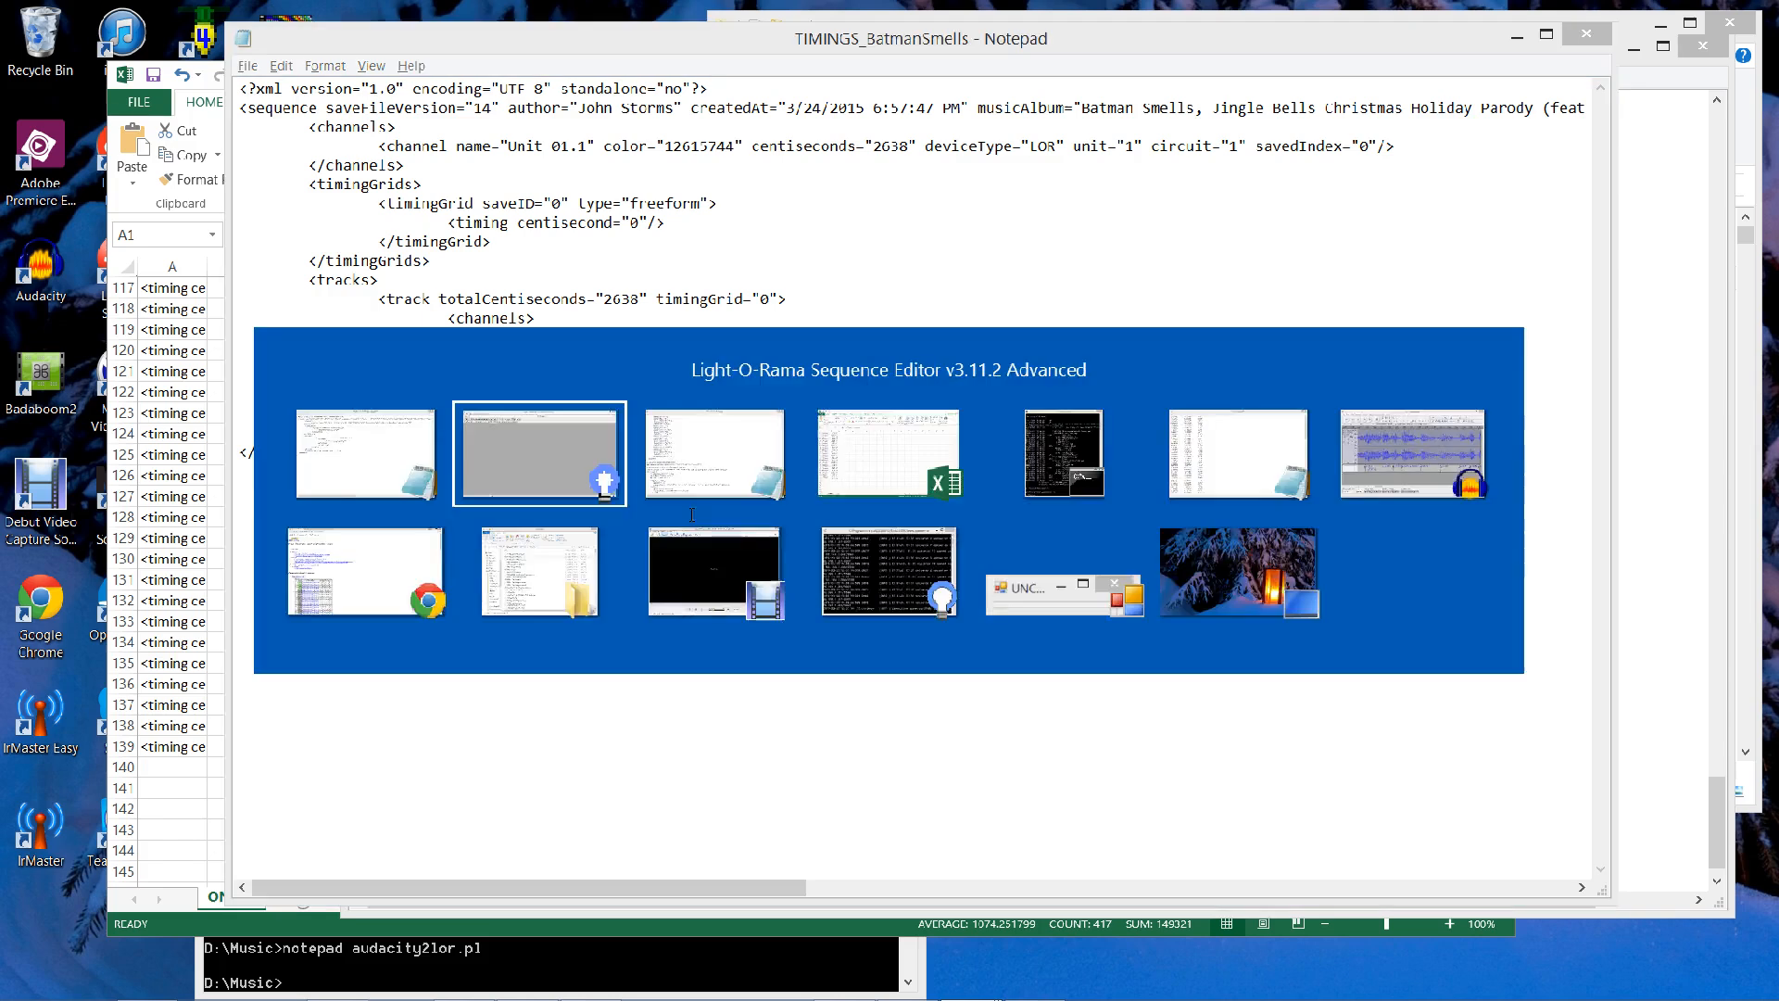
{"action": "scroll", "coordinate": [1069, 674], "scroll_direction": "down", "scroll_amount": 1}
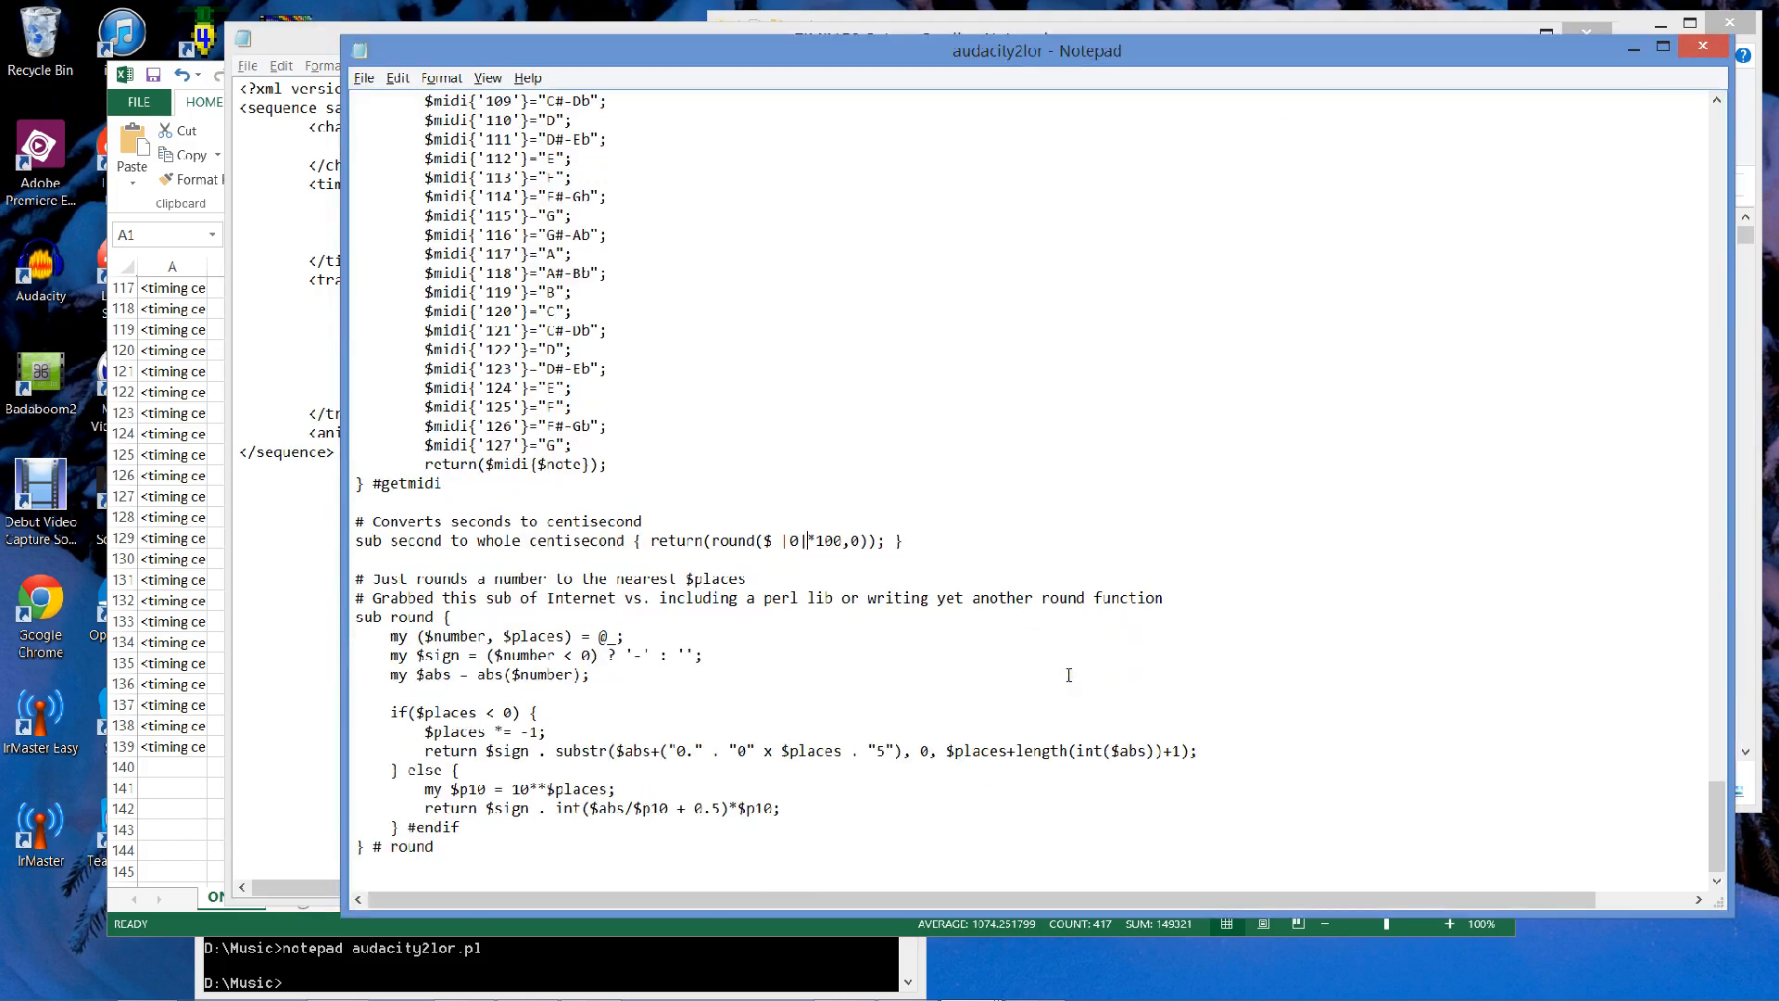
{"action": "scroll", "coordinate": [1068, 675], "scroll_direction": "up", "scroll_amount": 5}
{"action": "key", "text": "ctrl+Home"}
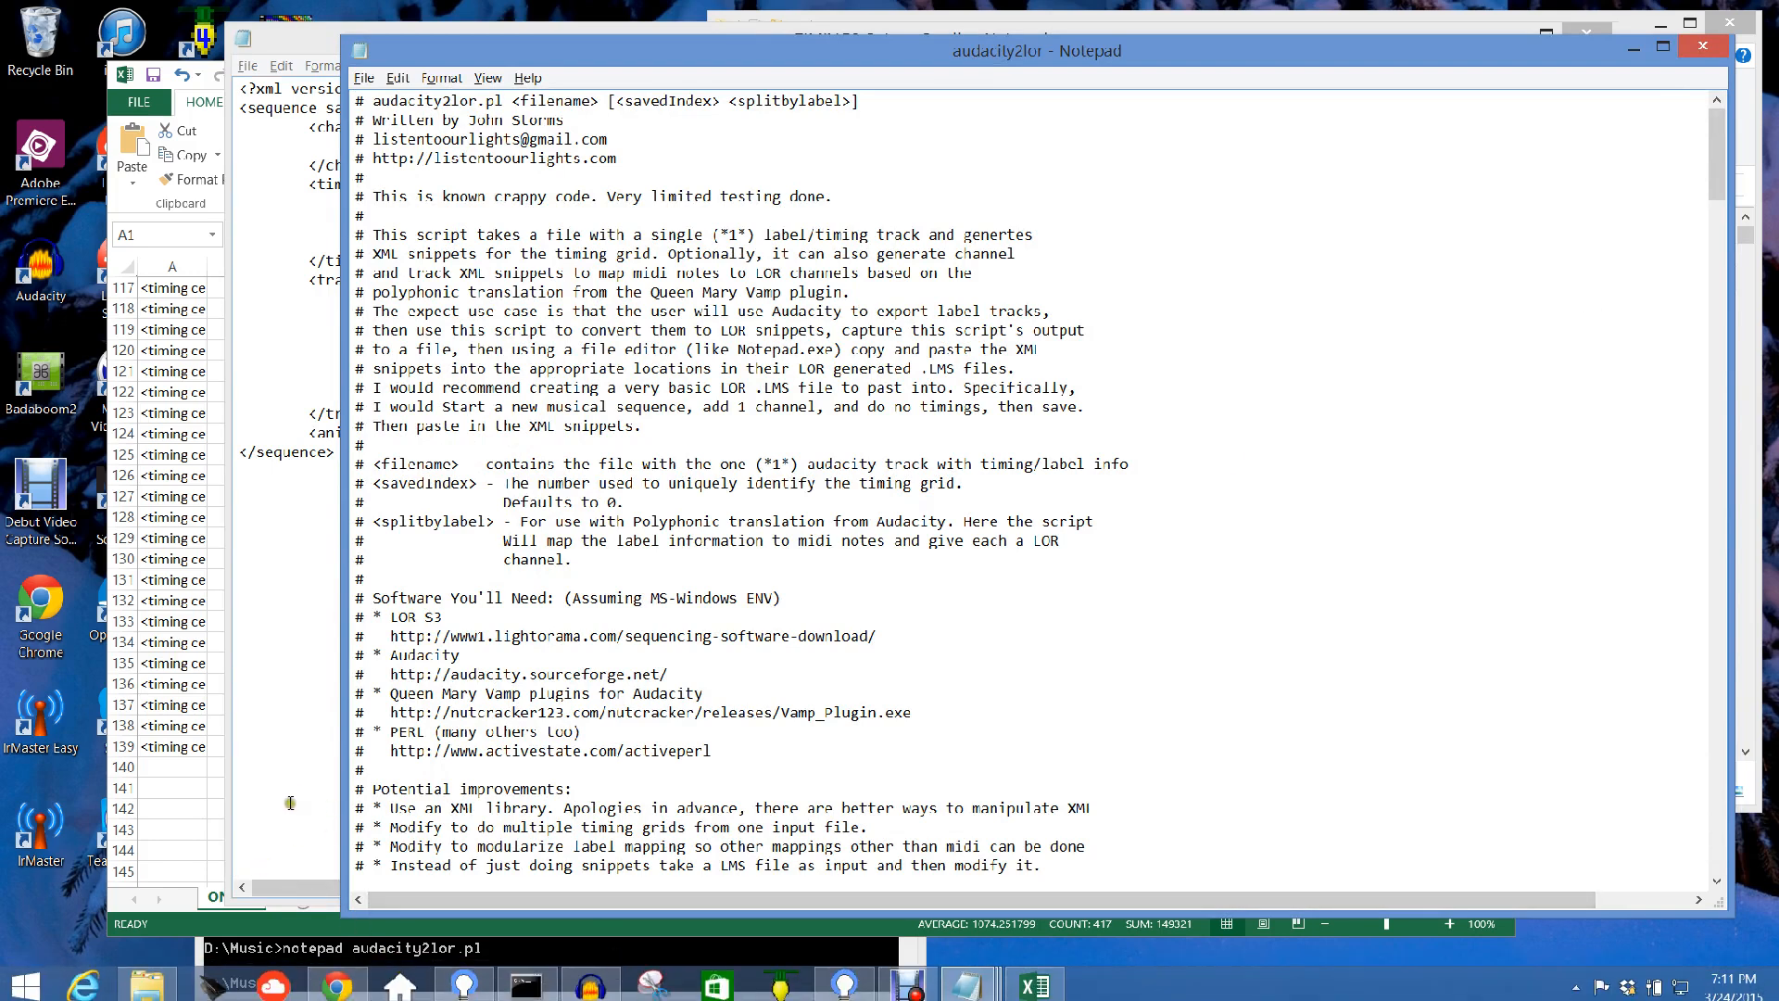
Switch to the Command Prompt and run audacity2lor.pl on ONSET.txt.
{"action": "left_click", "coordinate": [286, 954]}
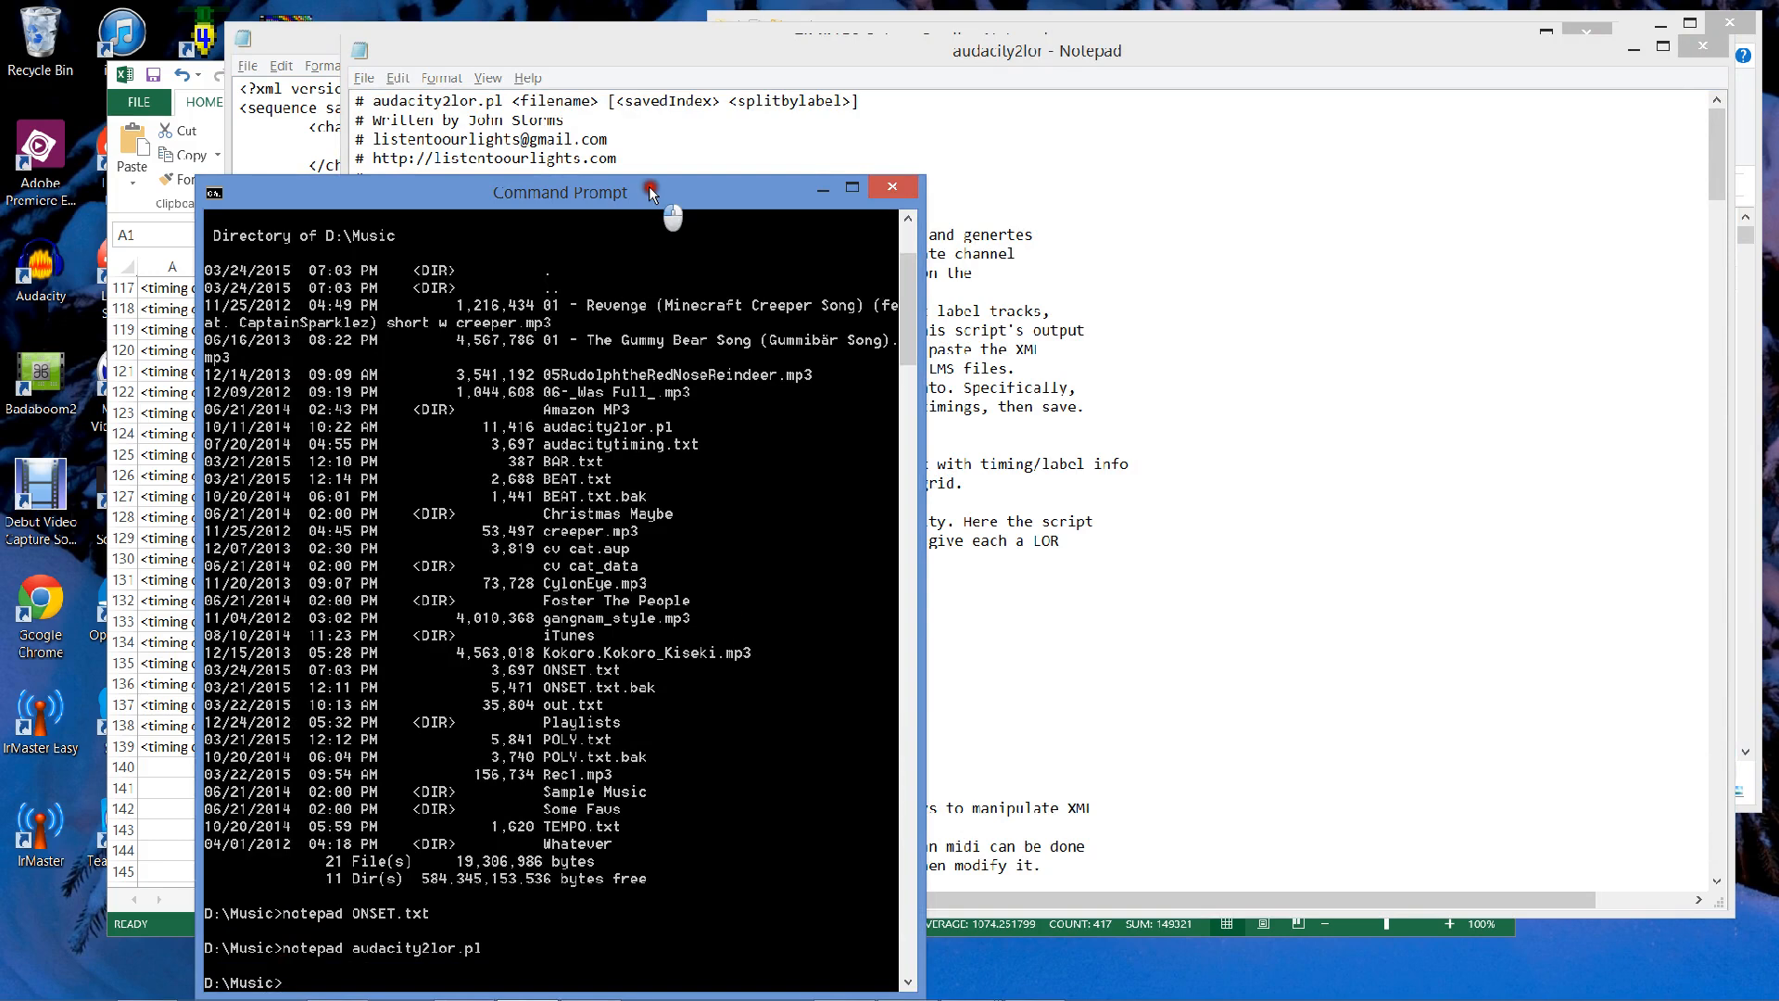
{"action": "left_click_drag", "start_coordinate": [652, 193], "coordinate": [770, 104]}
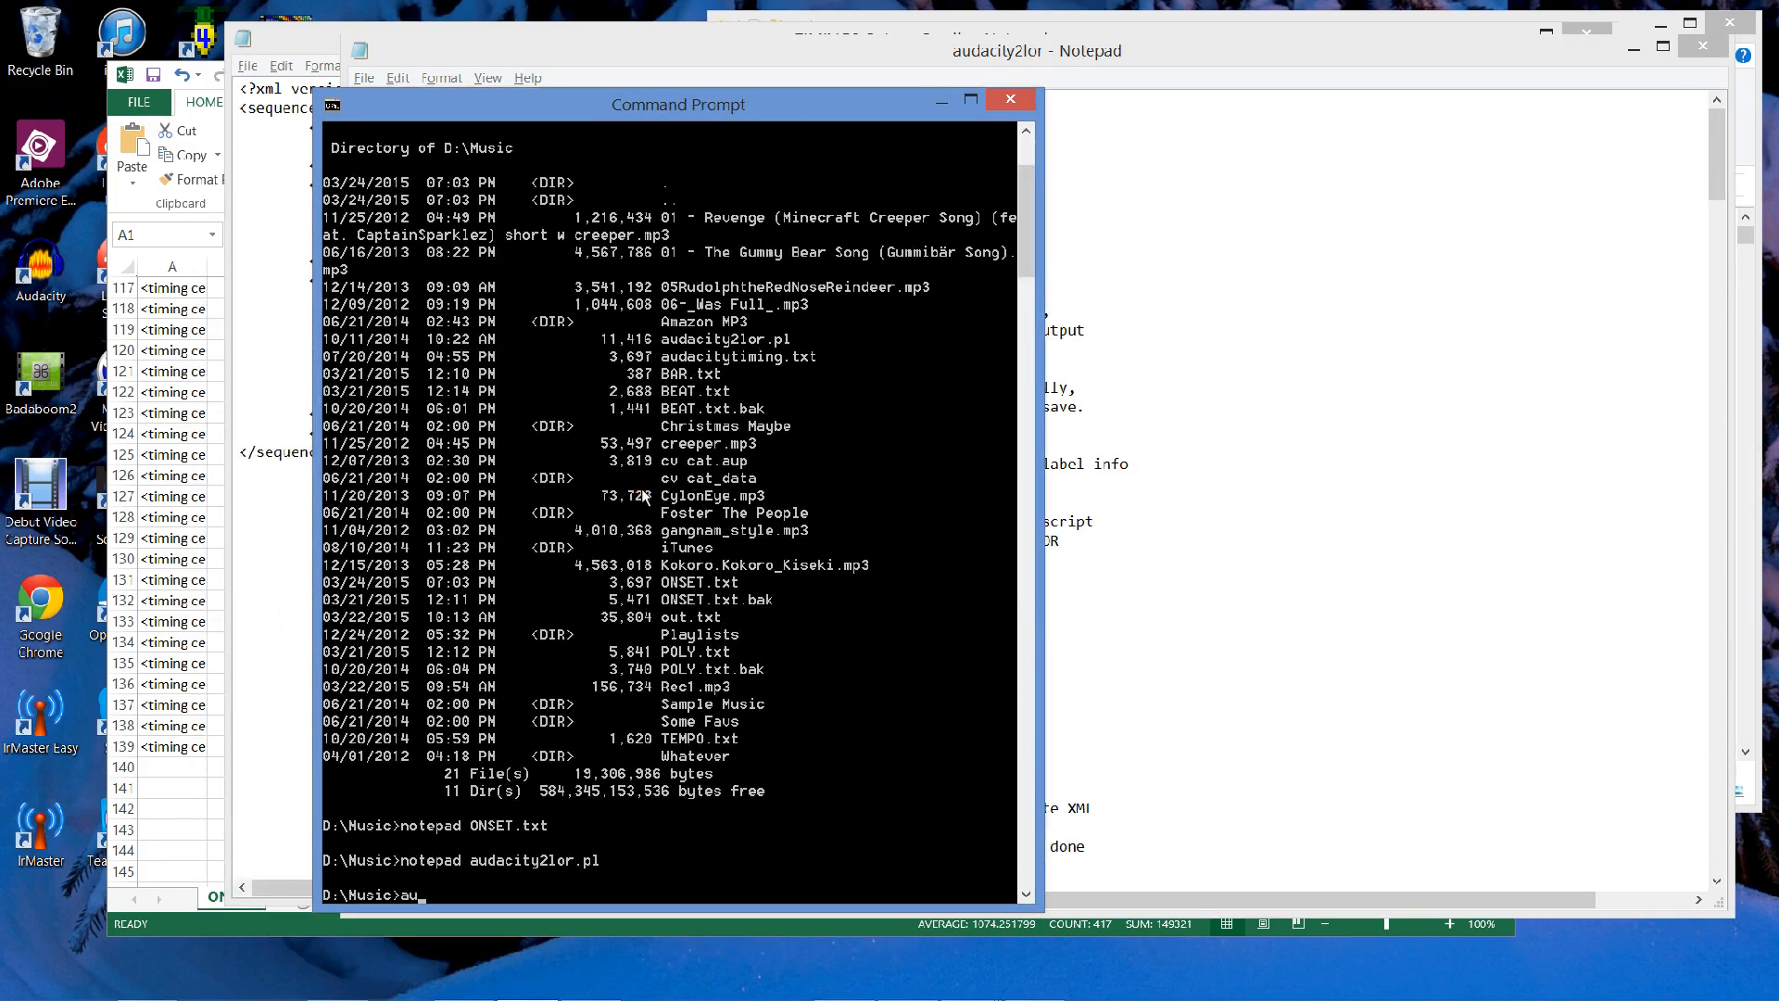
{"action": "type", "text": "aud"}
{"action": "key", "text": "Tab"}
{"action": "type", "text": "ON"}
{"action": "key", "text": "Tab"}
{"action": "left_click", "coordinate": [184, 397]}
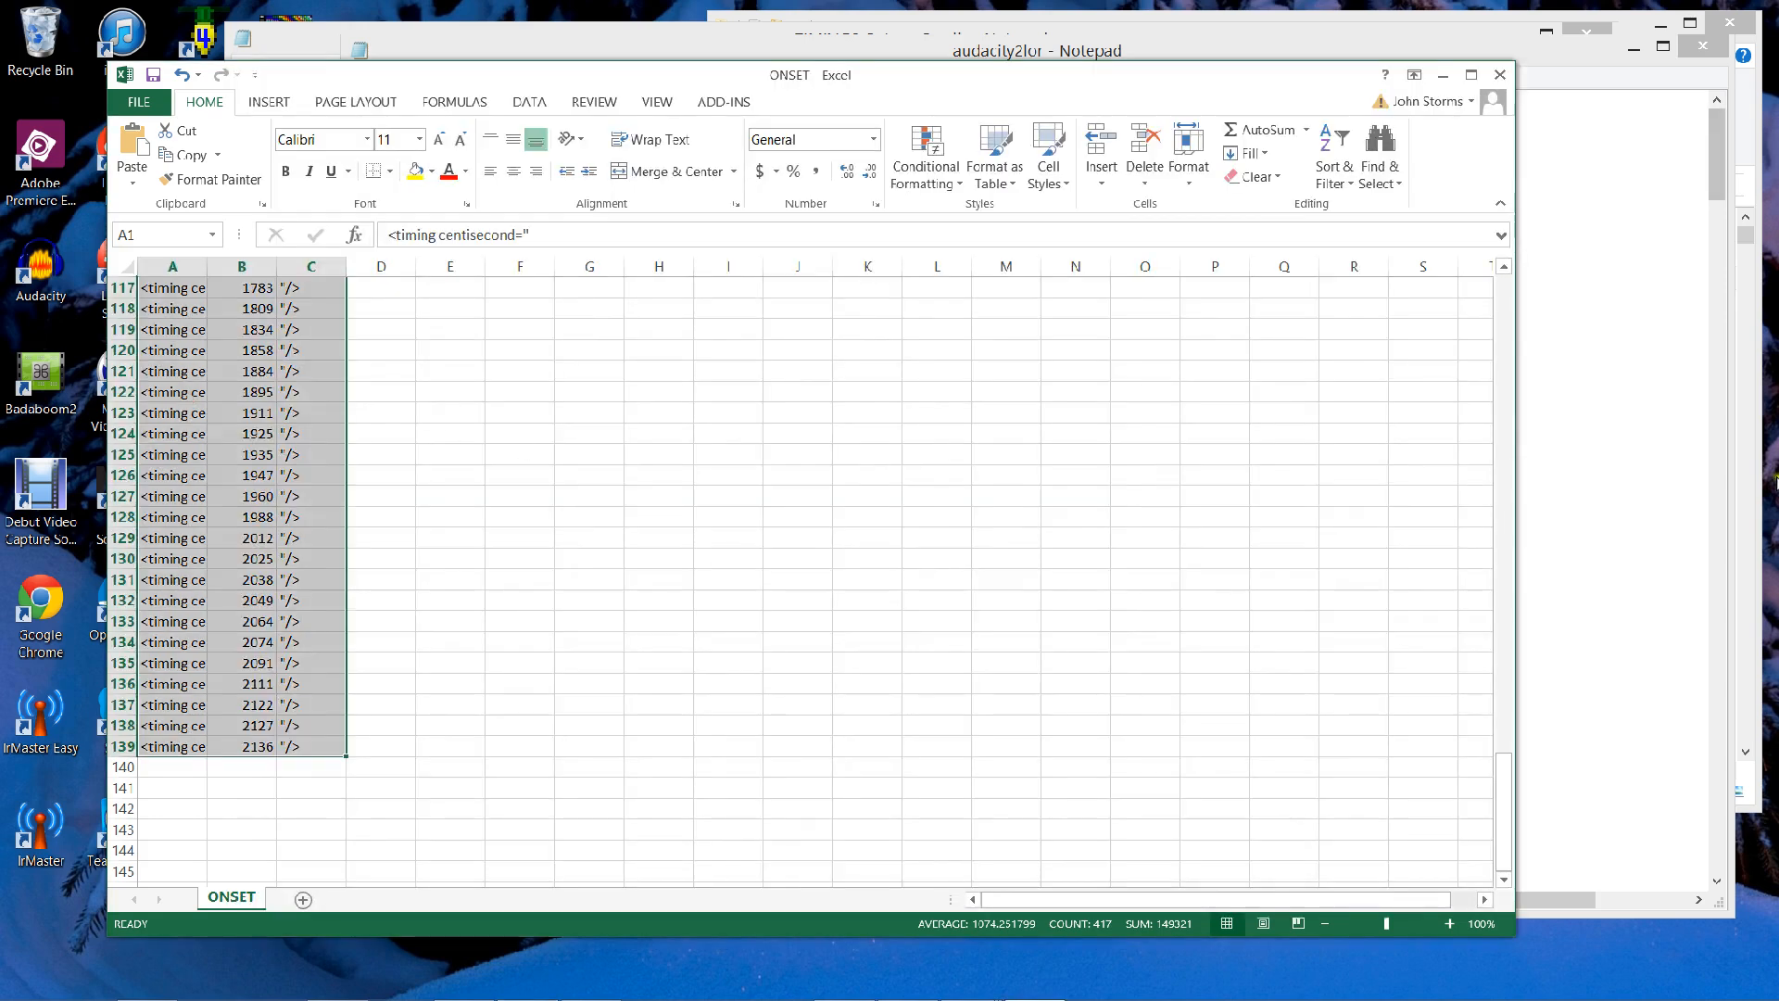
{"action": "left_click", "coordinate": [1603, 431]}
{"action": "key", "text": "alt+Tab"}
{"action": "key", "text": "alt+Tab"}
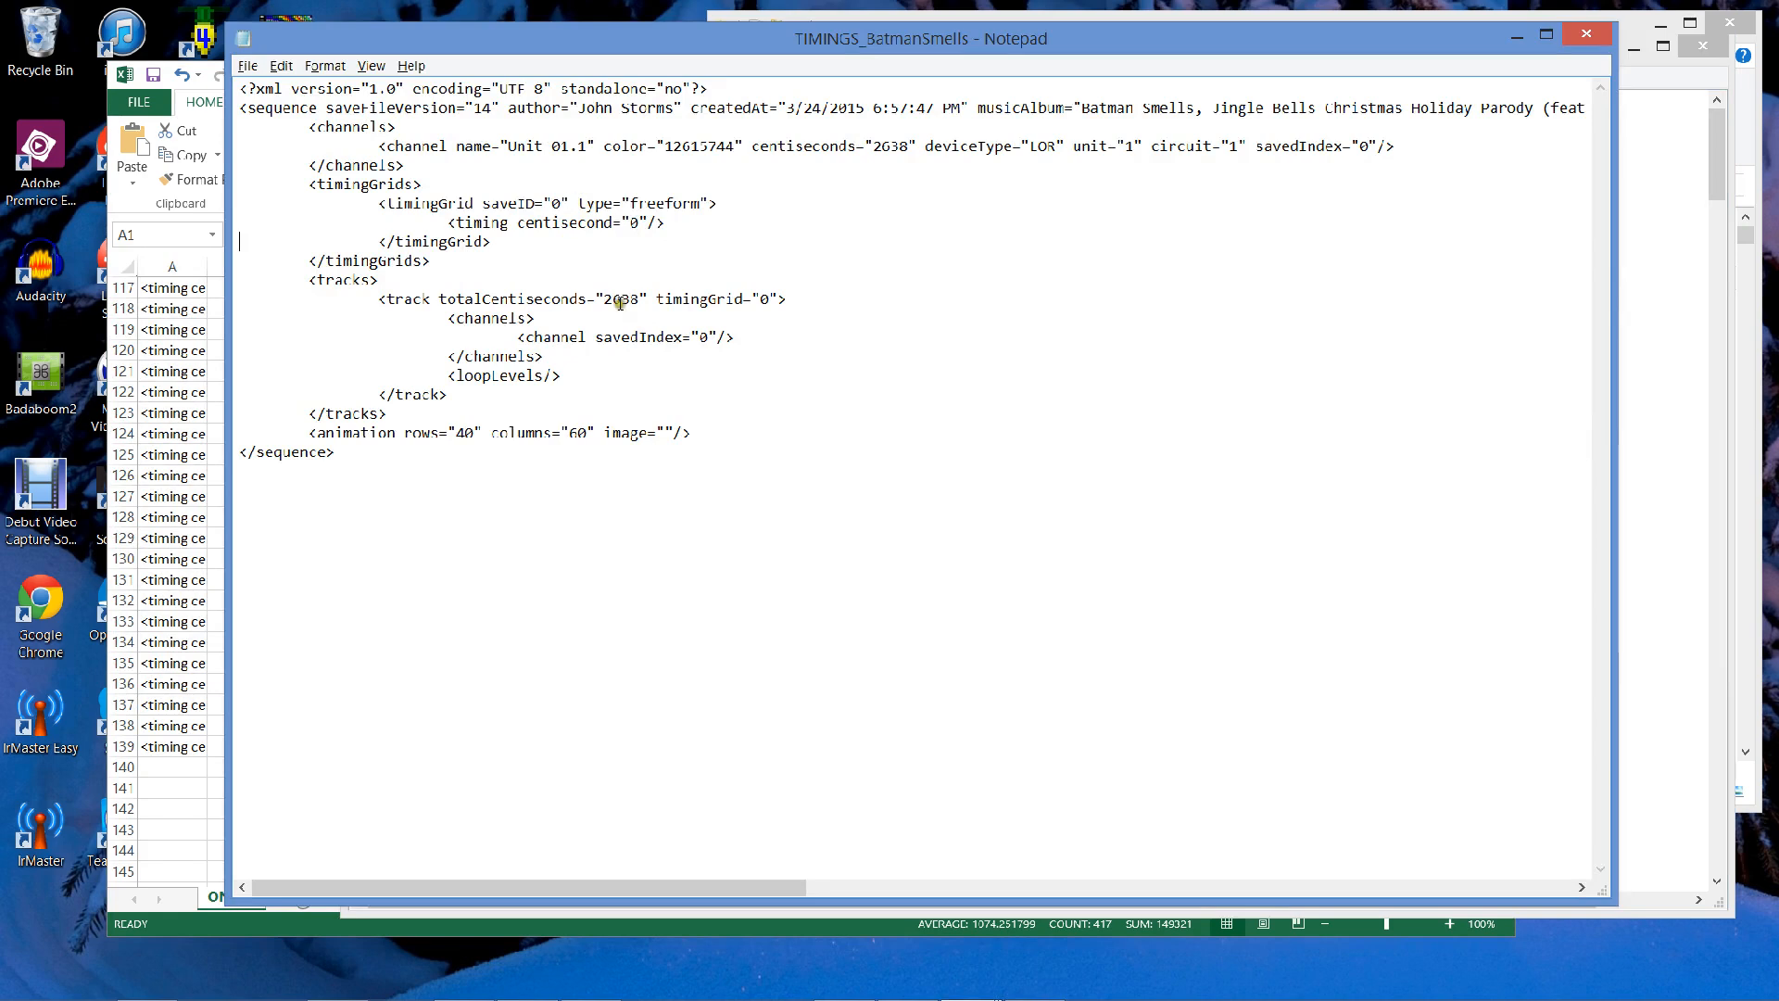
{"action": "key", "text": "alt+Tab"}
{"action": "key", "text": "alt+Tab"}
{"action": "key", "text": "alt+Tab"}
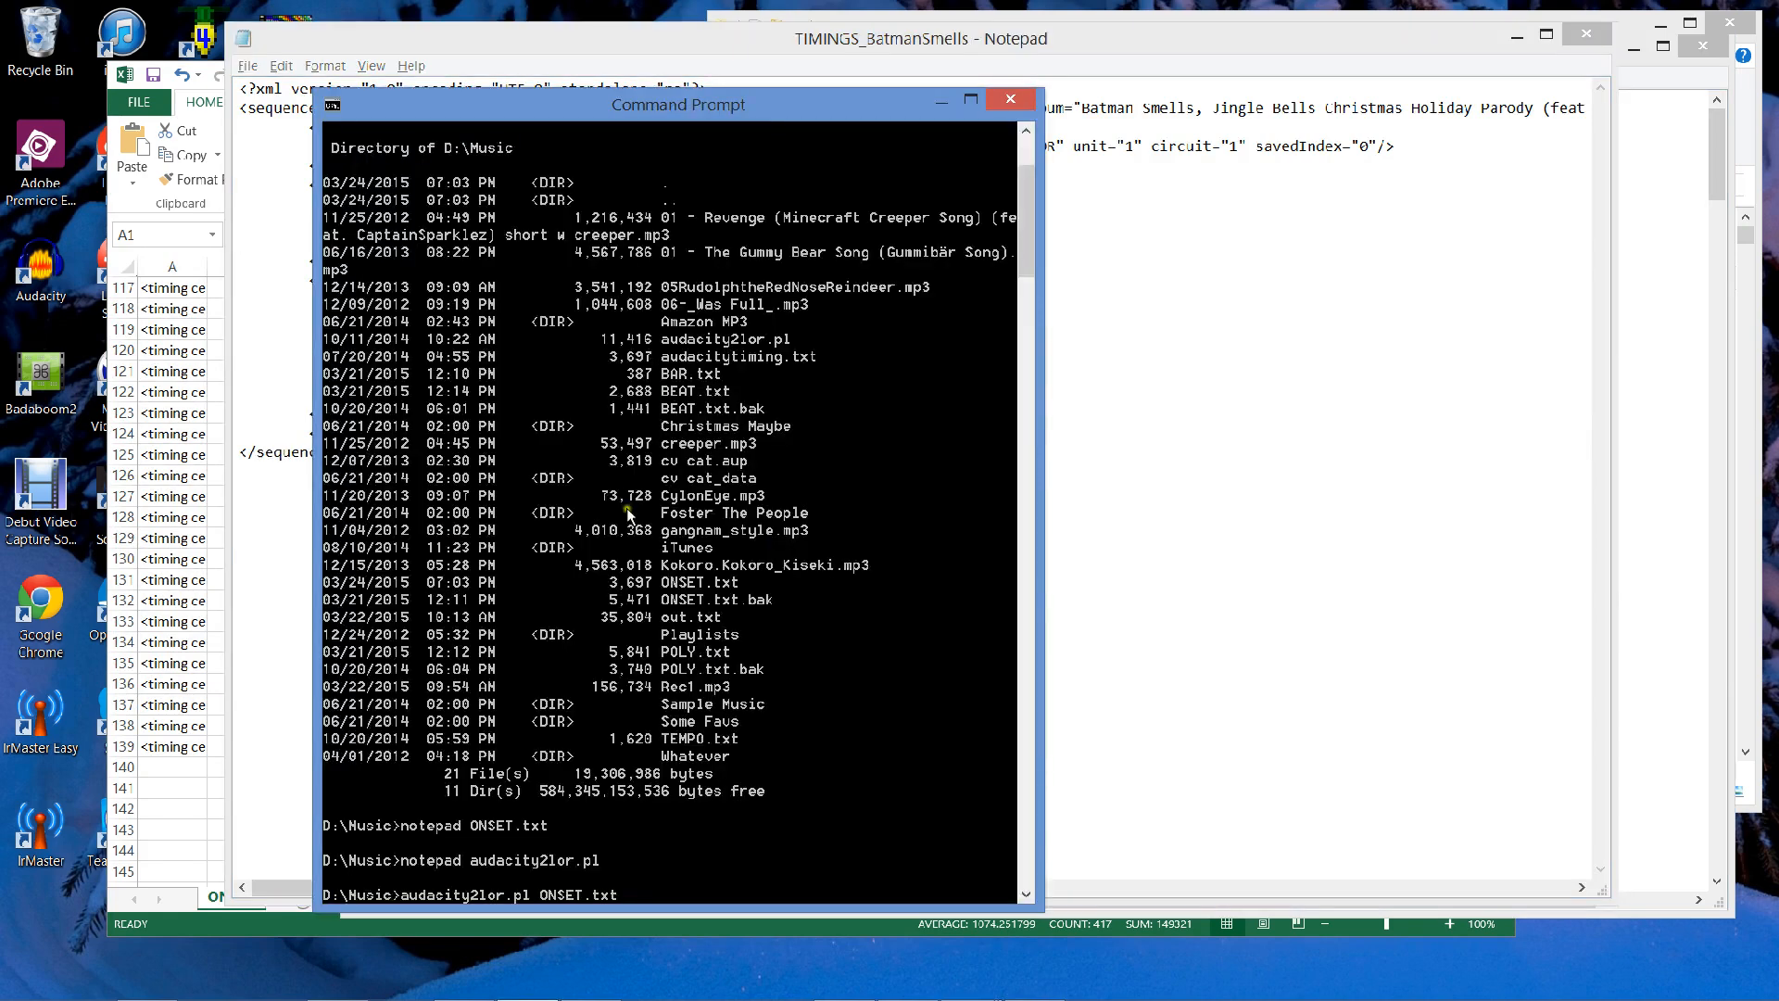
{"action": "key", "text": "Return"}
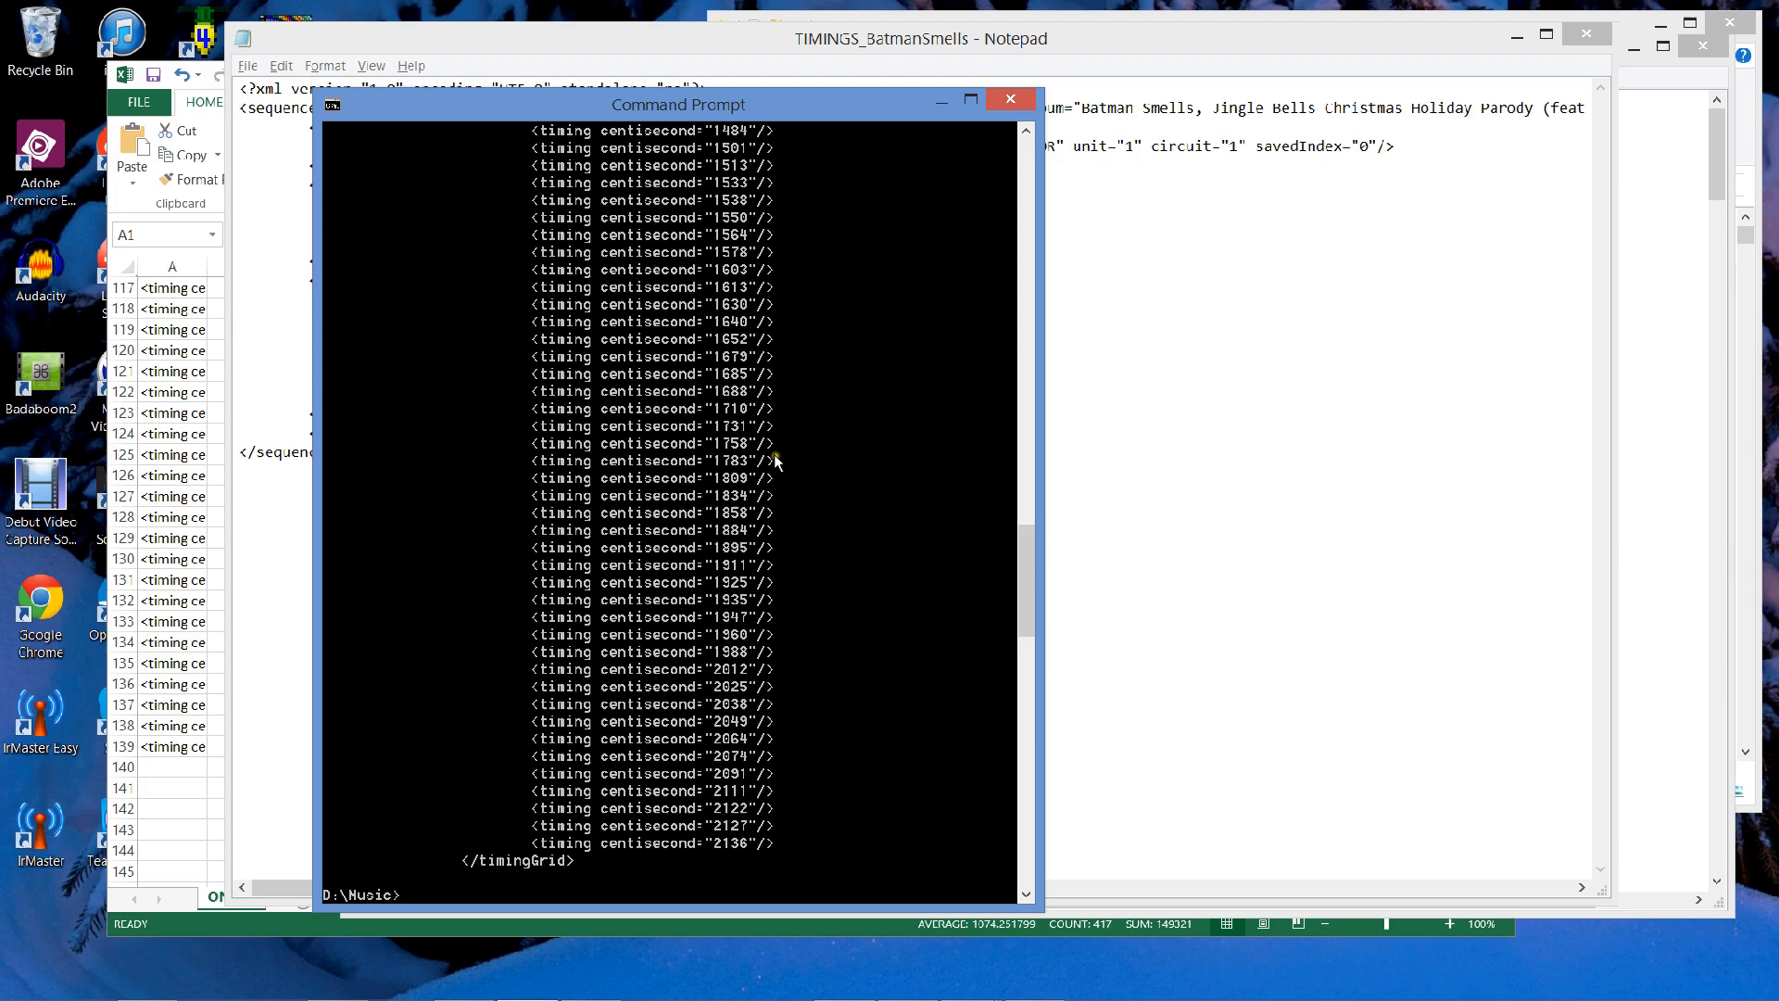
Run audacity2lor.pl ONSET.txt 0 with its output redirected to out.txt, and open out.txt in Notepad.
{"action": "key", "text": "Up"}
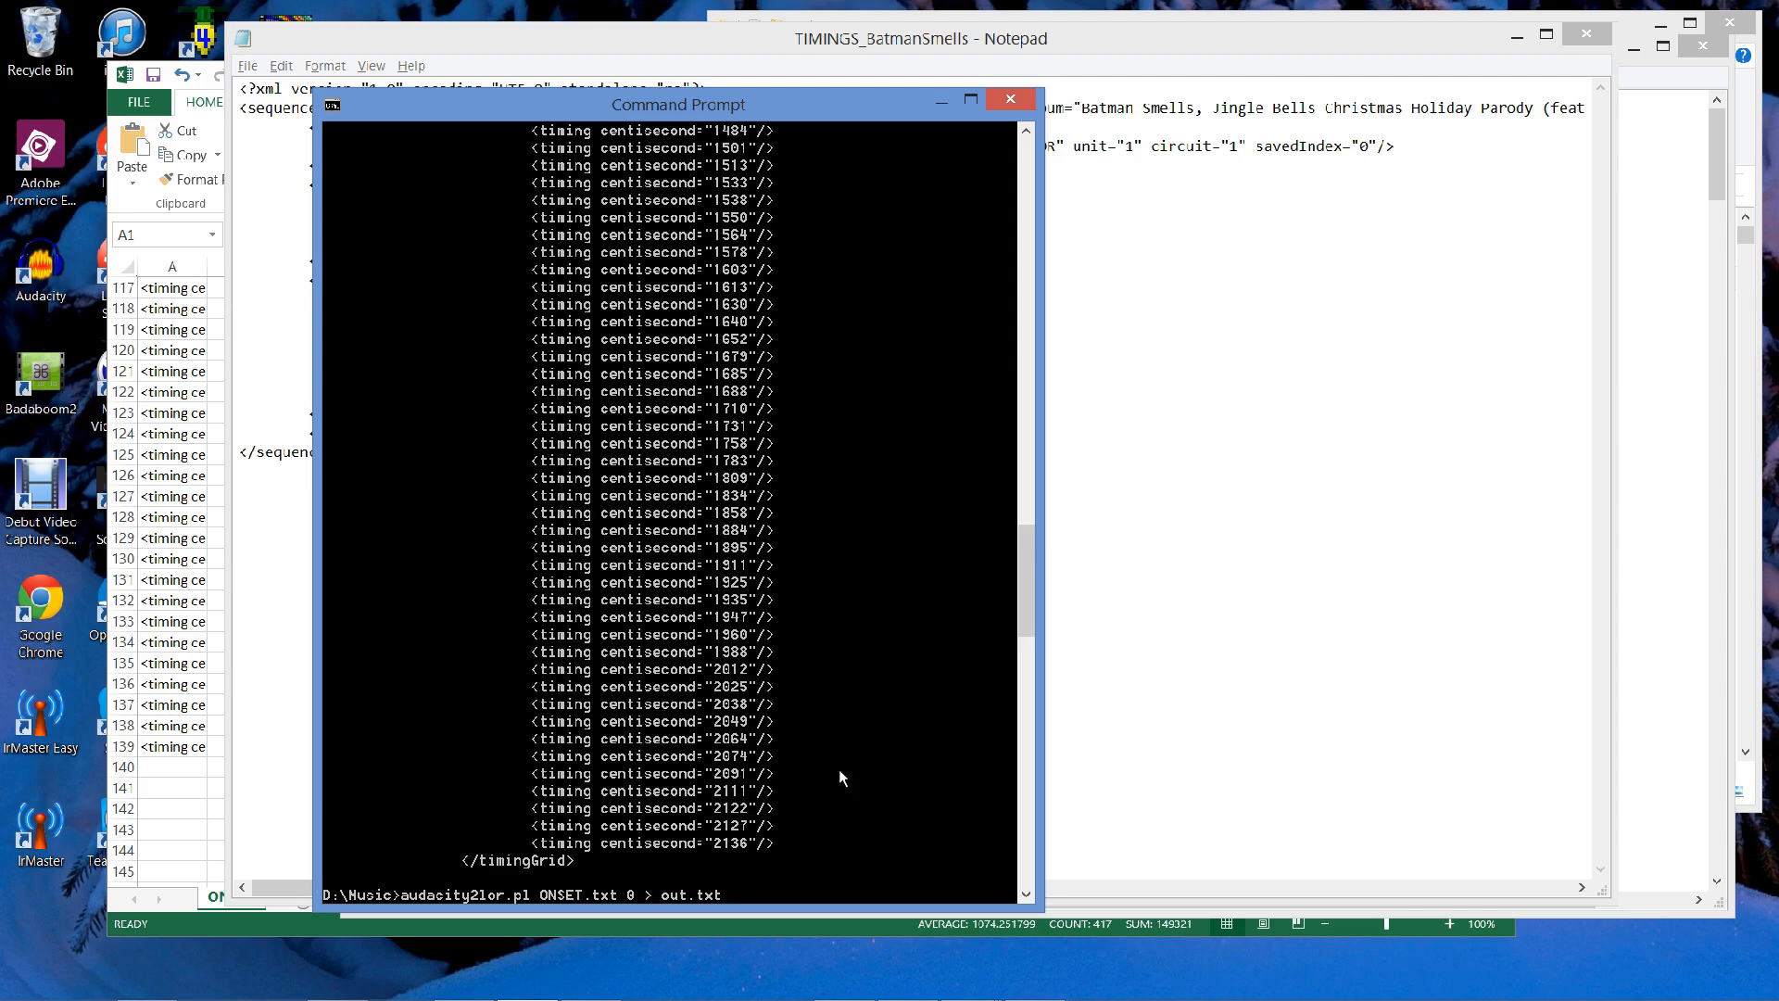
{"action": "key", "text": "Return"}
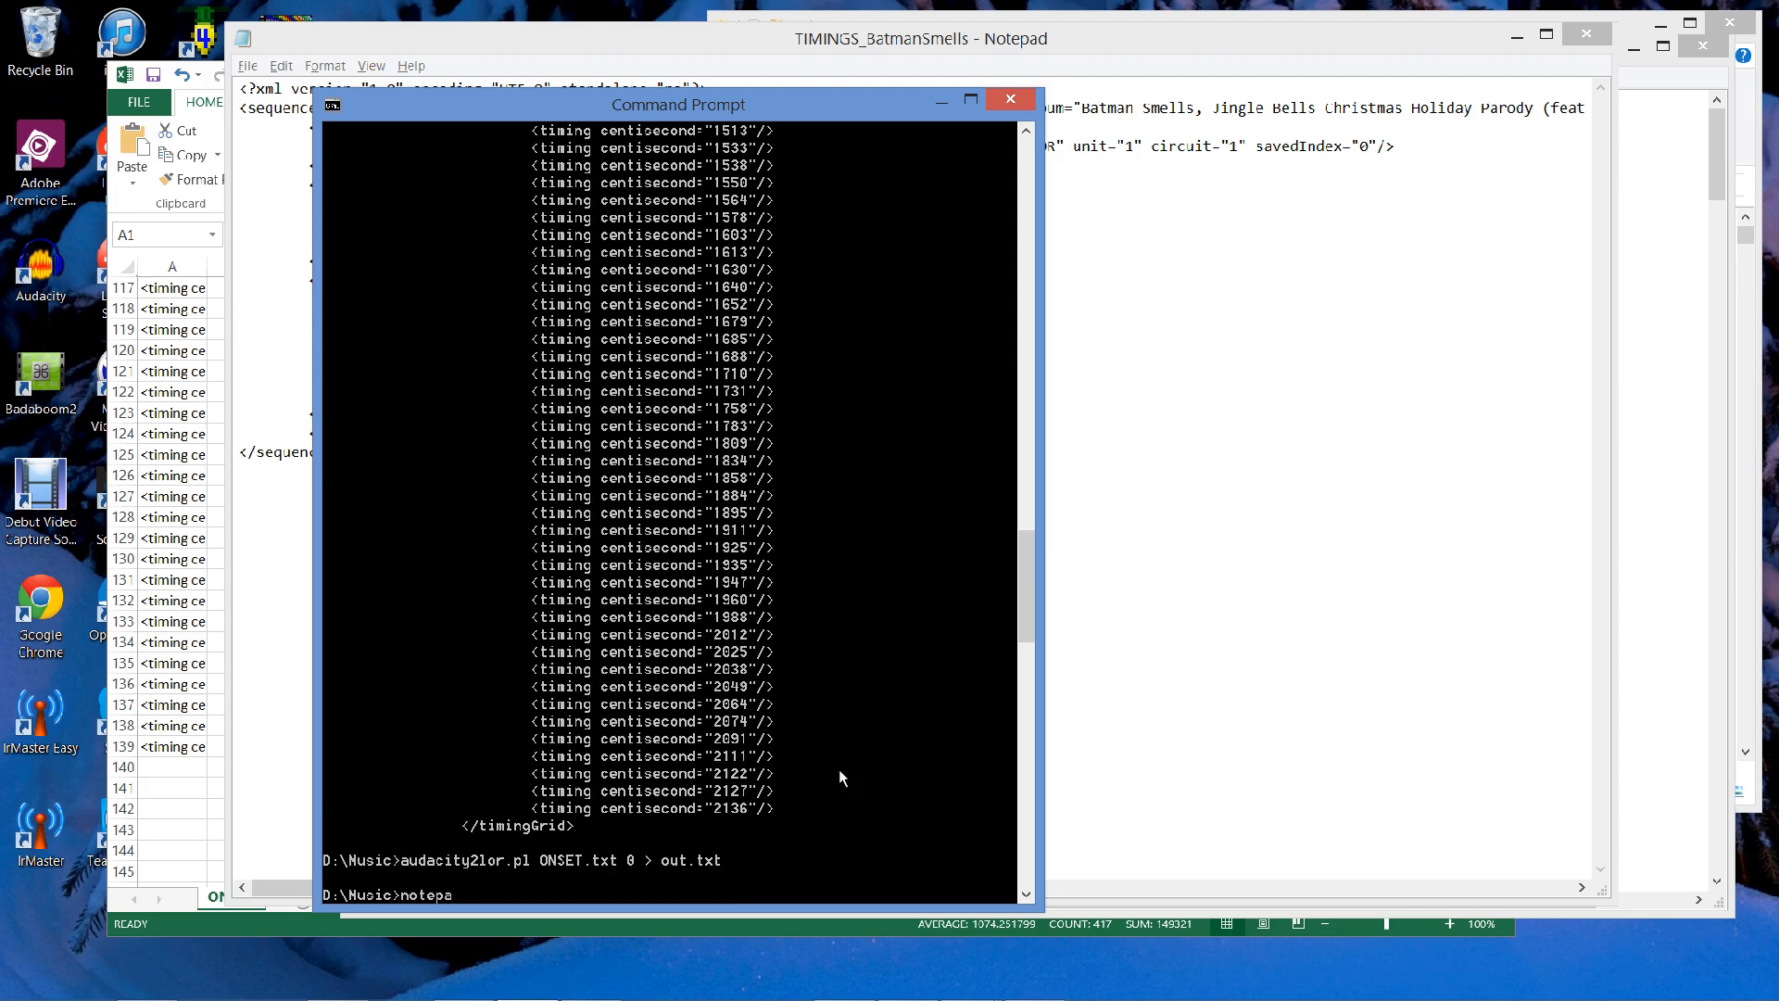
{"action": "key", "text": "Return"}
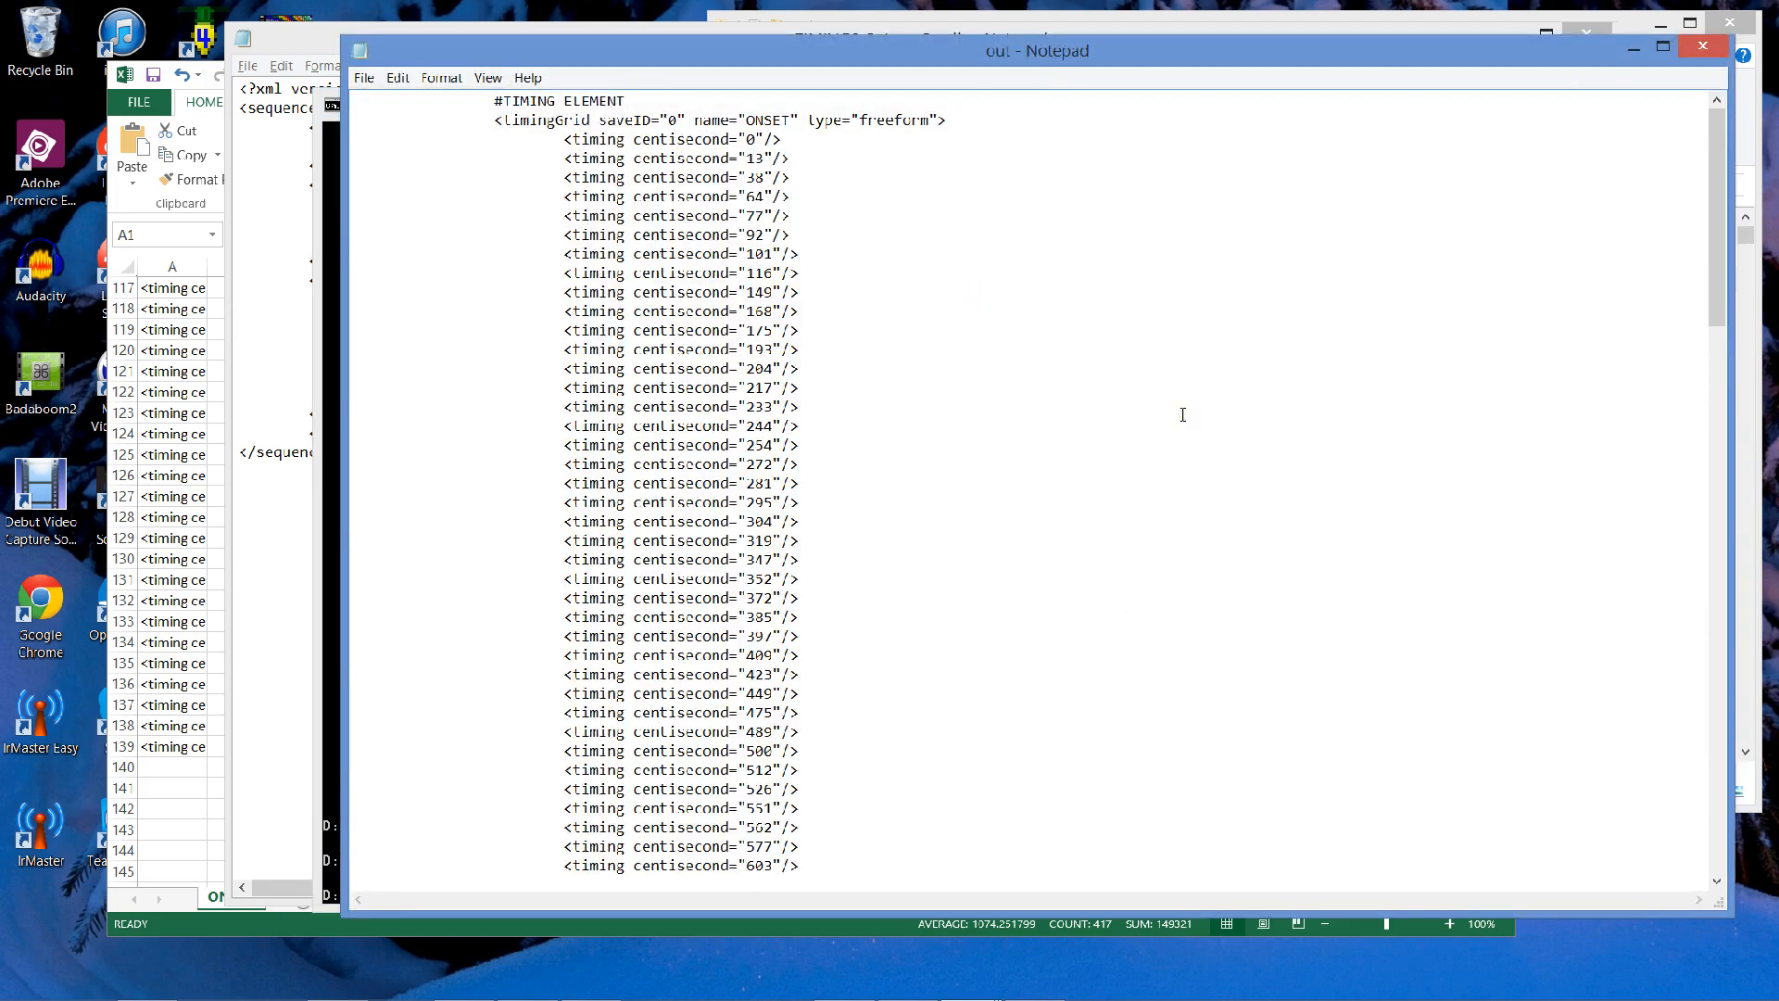
Copy the whole ONSET timingGrid block from out.txt, through its closing tag.
{"action": "key", "text": "shift+End"}
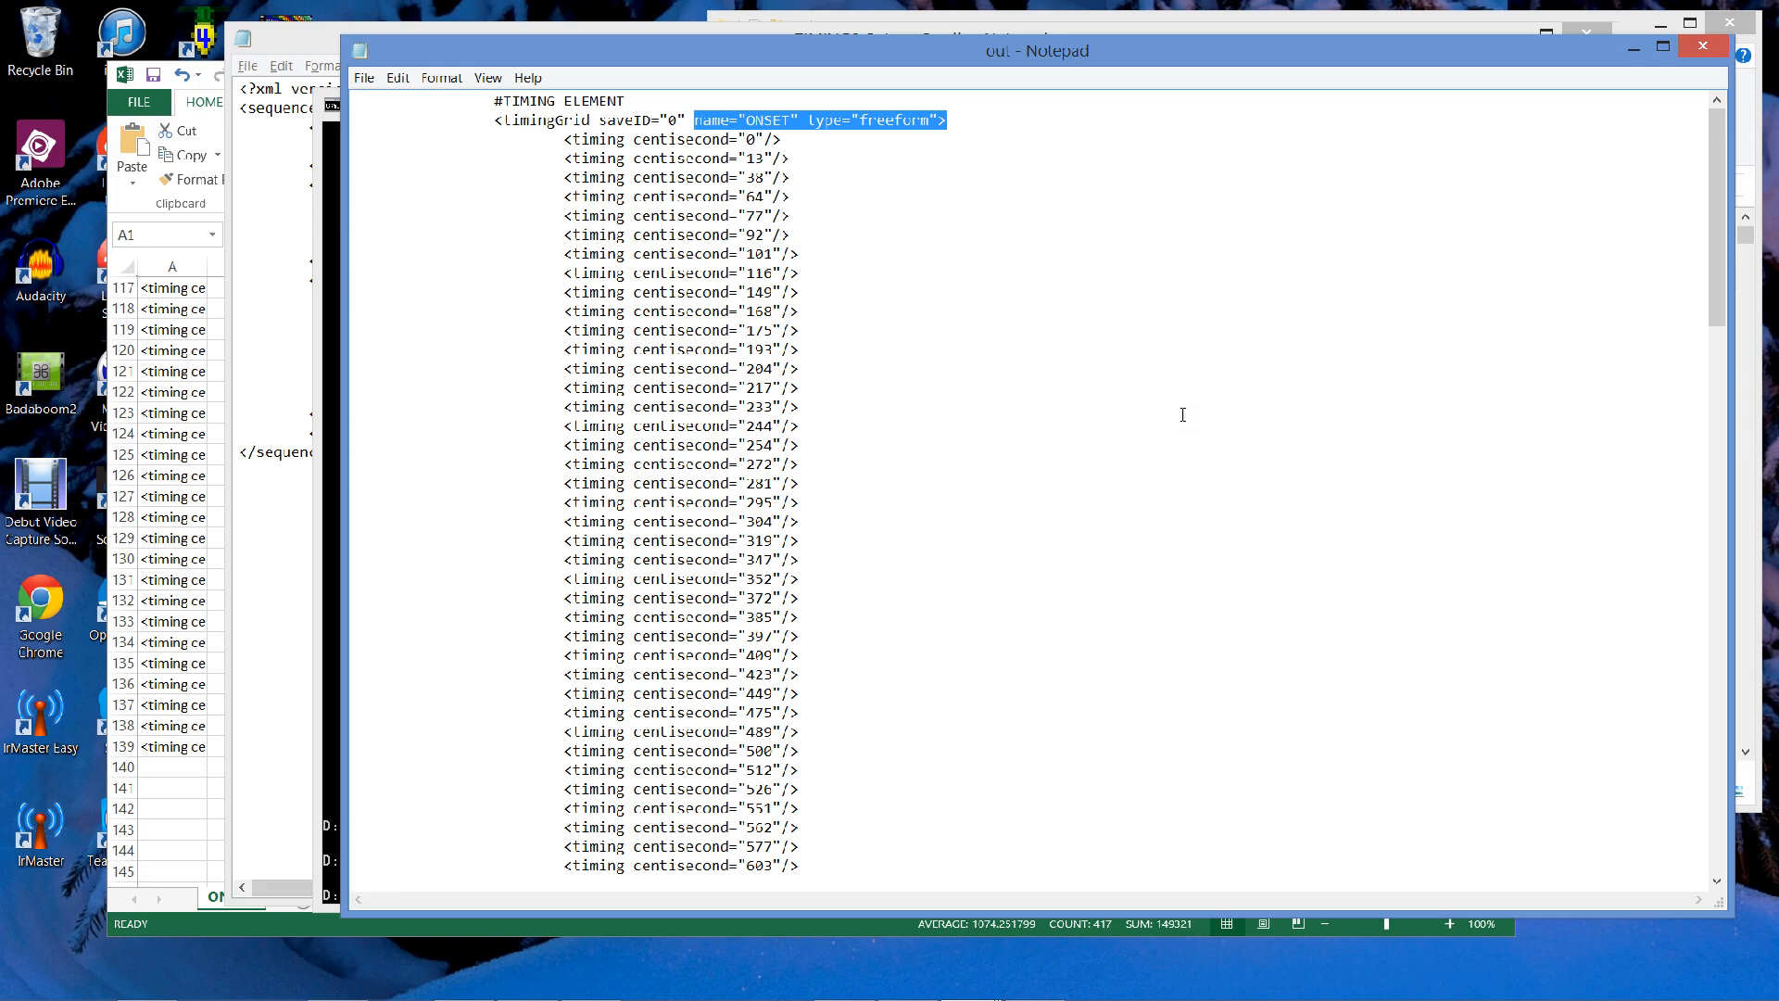
{"action": "key", "text": "Home"}
{"action": "key", "text": "shift+Down"}
{"action": "key", "text": "Up"}
{"action": "key", "text": "Up"}
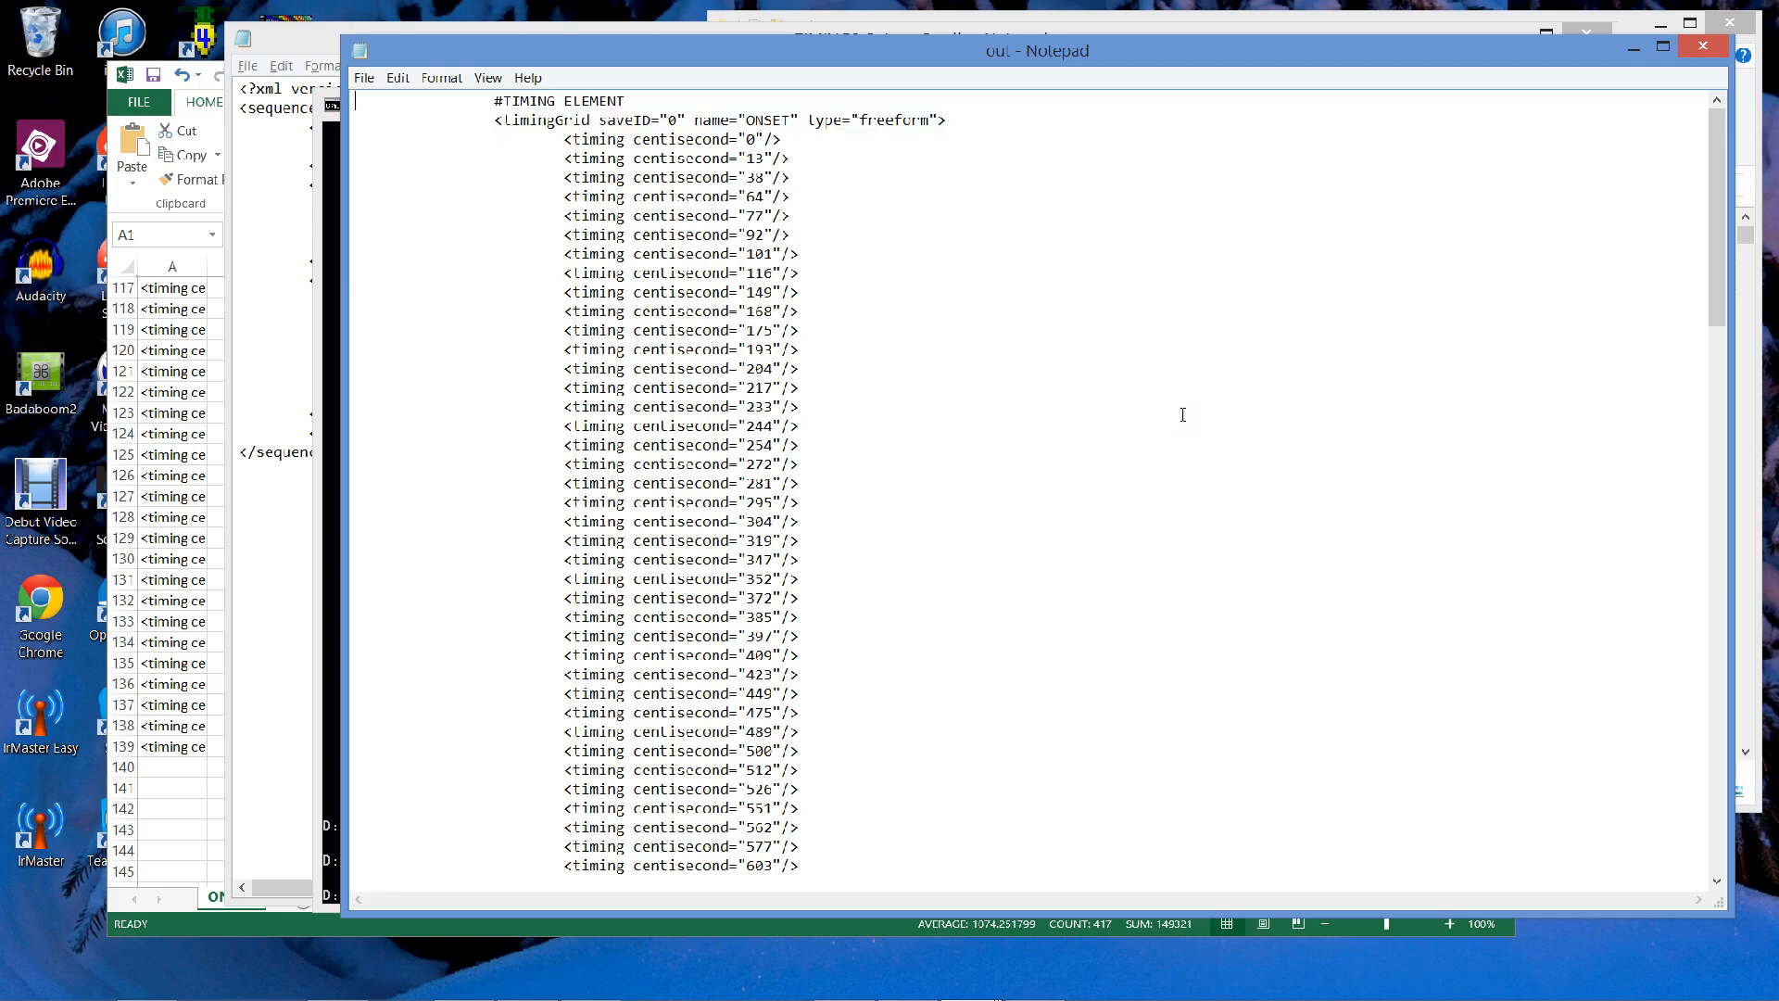
{"action": "key", "text": "shift+Down"}
{"action": "key", "text": "shift+Page_Down"}
{"action": "key", "text": "shift+Page_Down"}
{"action": "key", "text": "shift+Page_Down"}
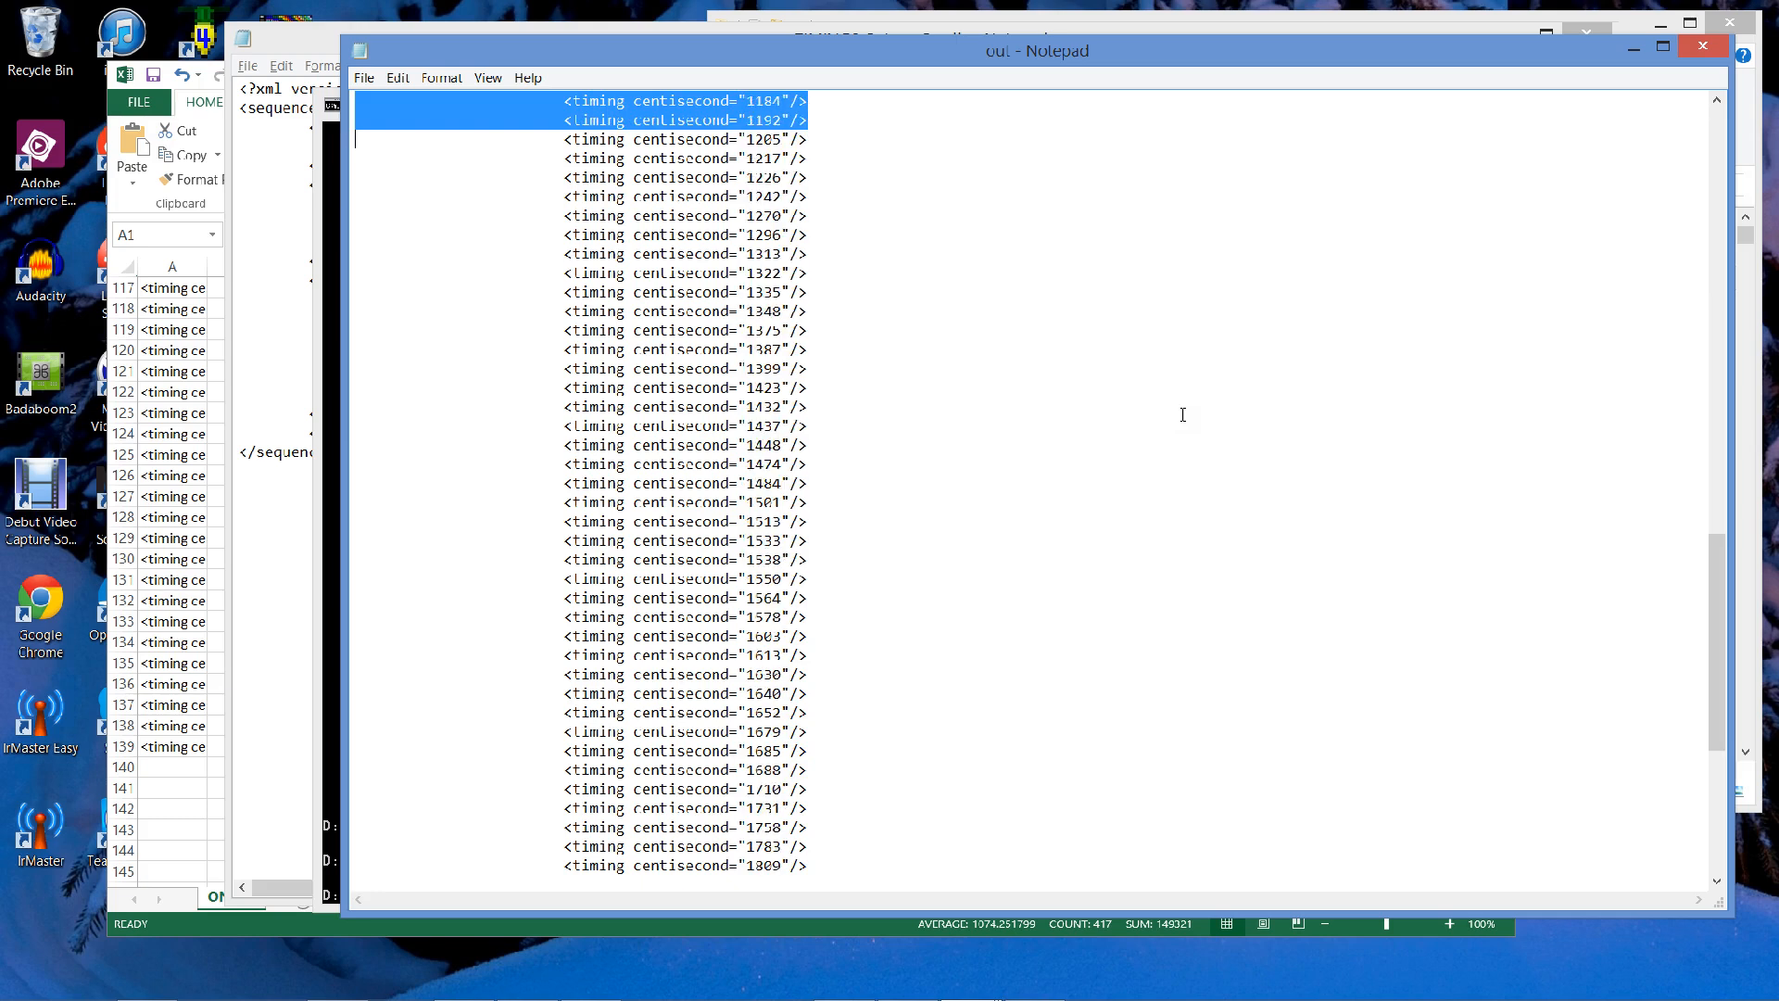
{"action": "key", "text": "shift+Down"}
{"action": "key", "text": "shift+Down"}
{"action": "key", "text": "shift+Down"}
{"action": "key", "text": "shift+Down"}
{"action": "key", "text": "shift+Down"}
{"action": "key", "text": "shift+Down"}
{"action": "key", "text": "shift+Down"}
{"action": "key", "text": "shift+Down"}
{"action": "key", "text": "shift+Down"}
{"action": "key", "text": "shift+Down"}
{"action": "key", "text": "shift+Down"}
{"action": "key", "text": "shift+Down"}
{"action": "key", "text": "shift+Down"}
{"action": "key", "text": "shift+Down"}
{"action": "key", "text": "shift+Down"}
{"action": "key", "text": "shift+Down"}
{"action": "key", "text": "shift+Down"}
{"action": "key", "text": "shift+Down"}
{"action": "key", "text": "shift+Down"}
{"action": "key", "text": "shift+Down"}
{"action": "key", "text": "shift+Down"}
{"action": "key", "text": "ctrl+c"}
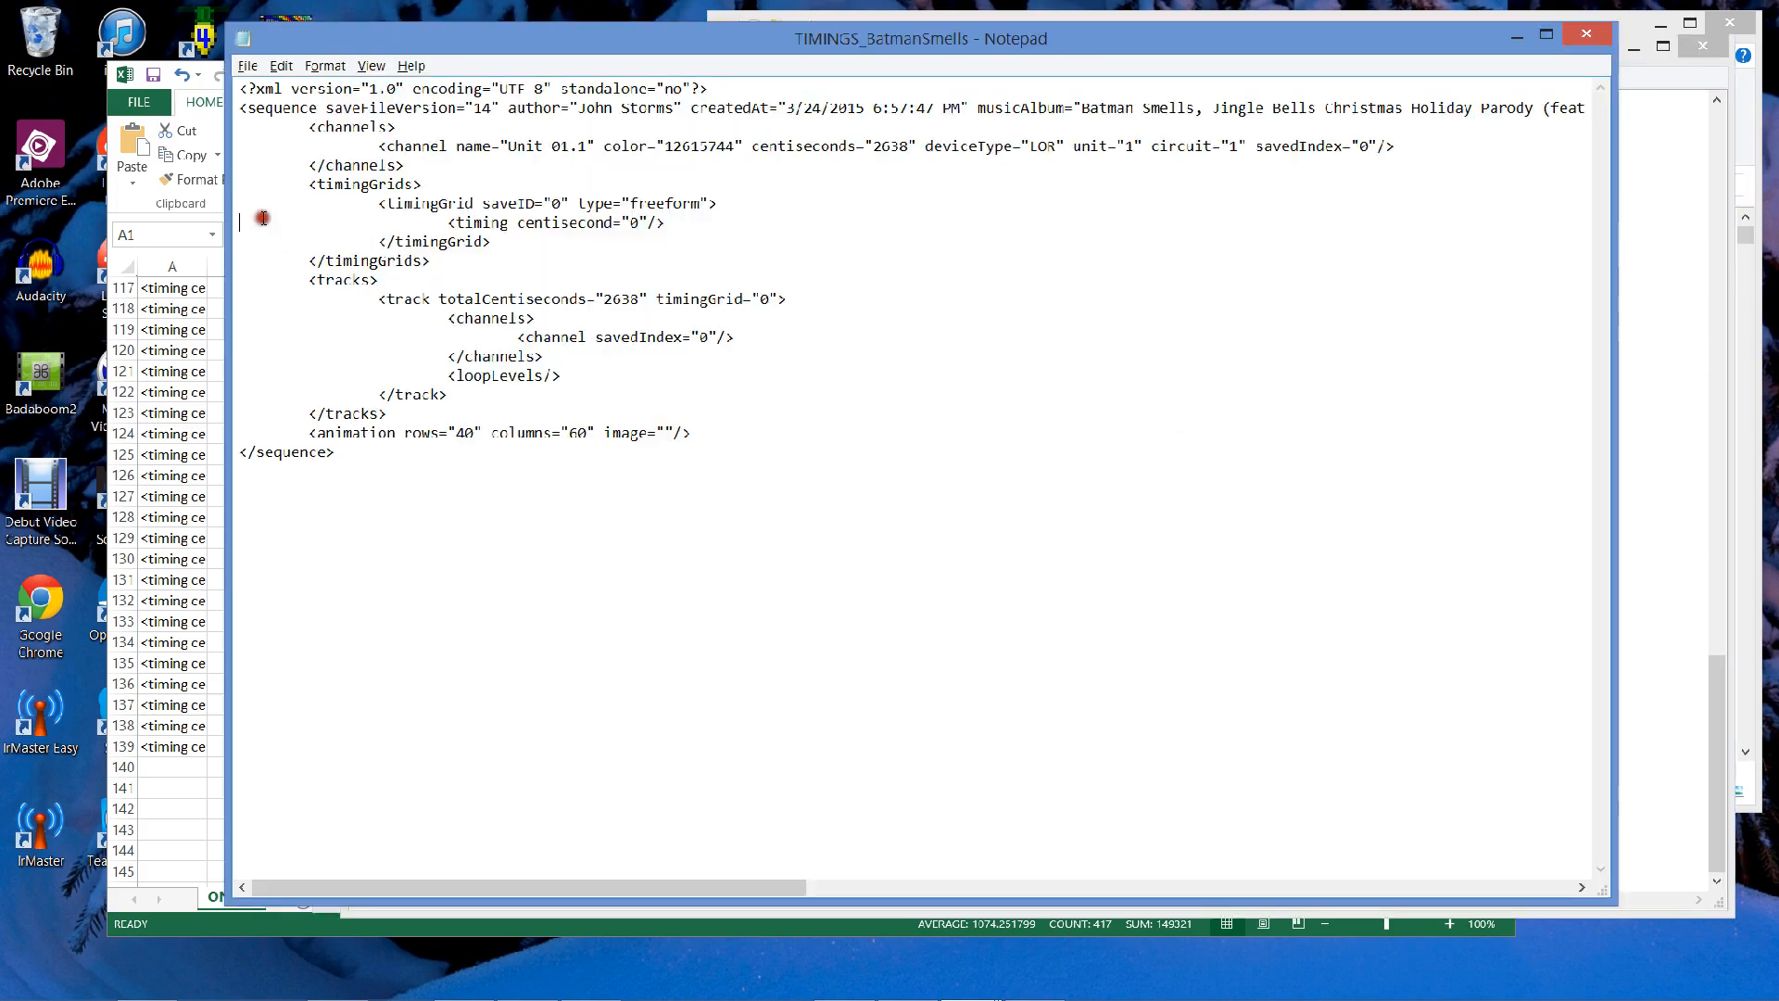
Replace the existing timingGrid block in TIMINGS_BatmanSmells with the copied ONSET timing grid, and save the file.
{"action": "left_click", "coordinate": [259, 215]}
{"action": "left_click_drag", "start_coordinate": [543, 241], "coordinate": [239, 205]}
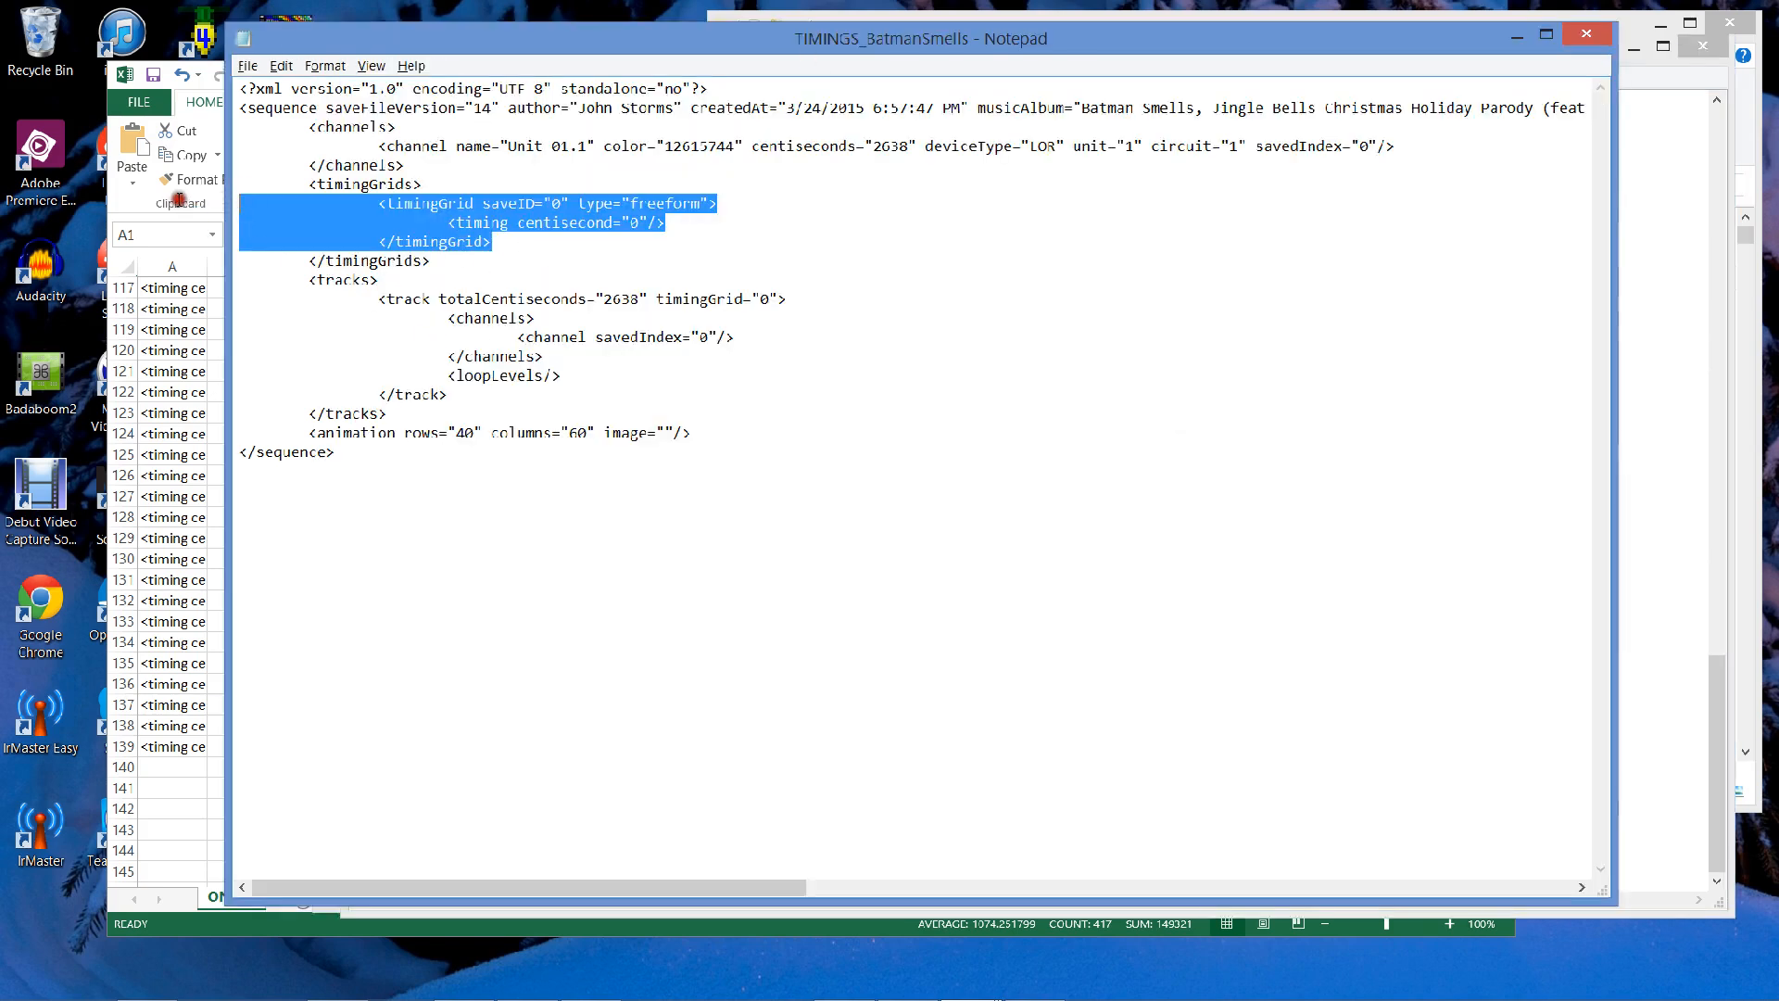
{"action": "key", "text": "Delete"}
{"action": "key", "text": "ctrl+v"}
{"action": "key", "text": "Down"}
{"action": "key", "text": "BackSpace"}
{"action": "type", "text": "\\"}
{"action": "scroll", "coordinate": [179, 199], "scroll_direction": "down", "scroll_amount": 3}
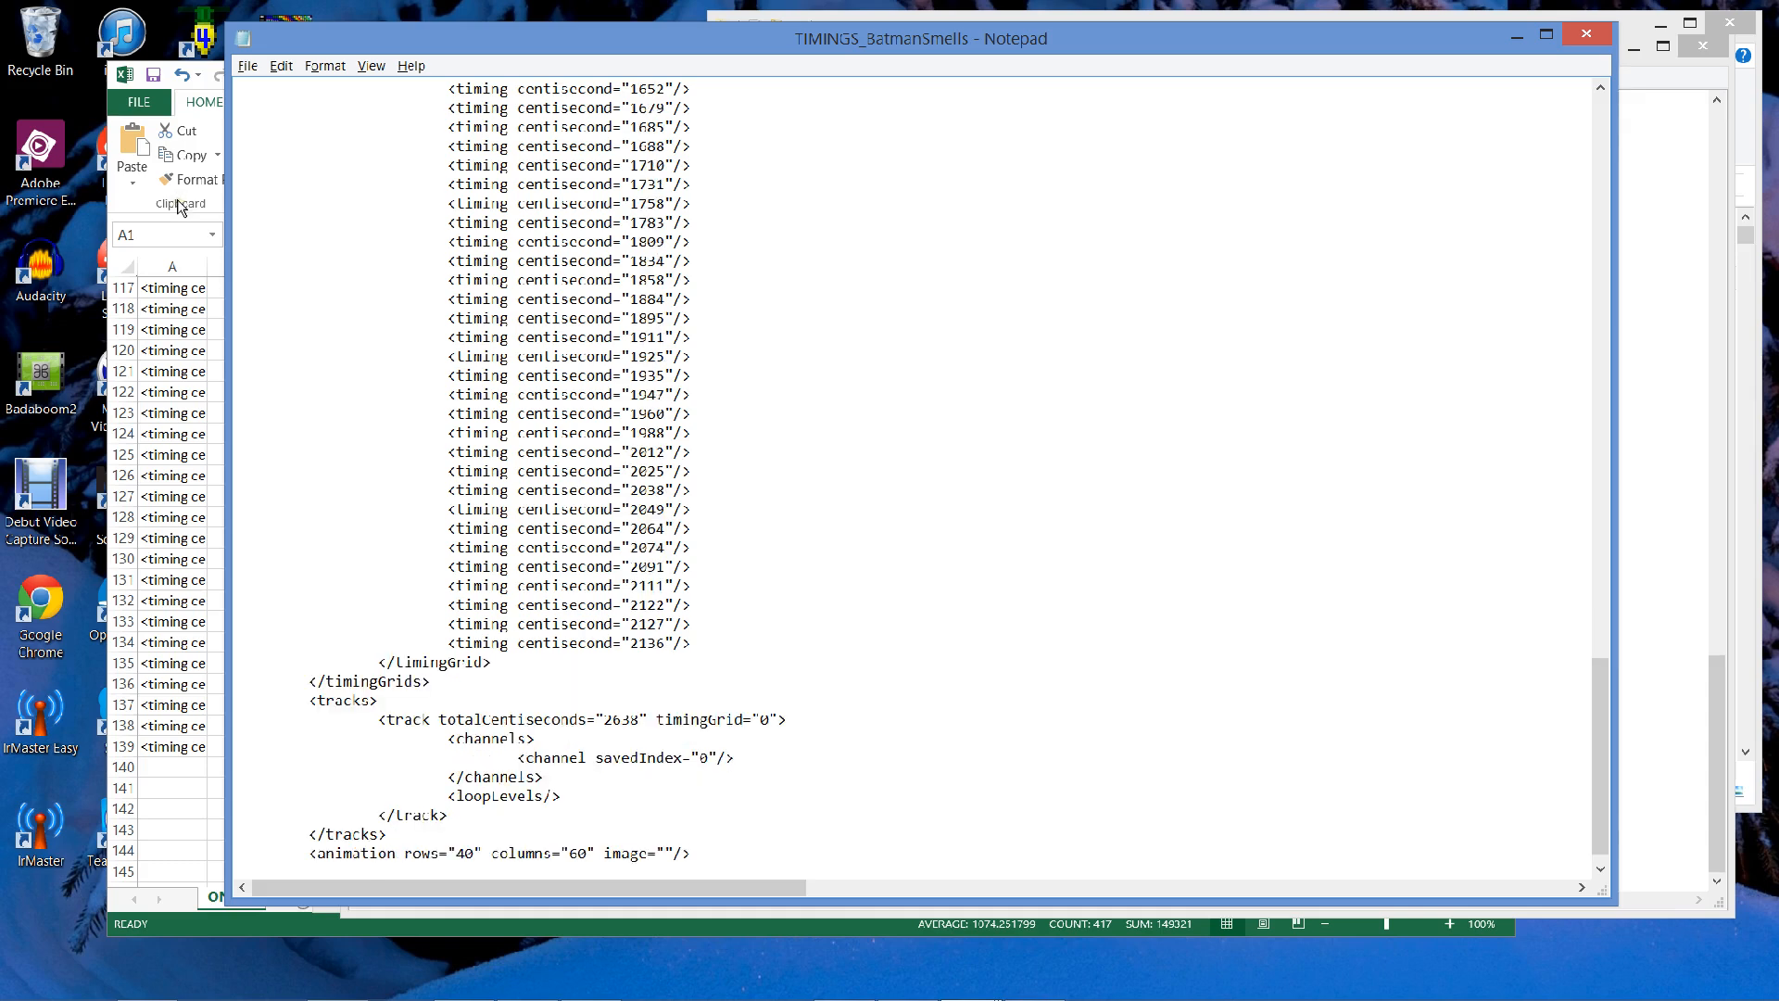
{"action": "key", "text": "alt+f"}
{"action": "key", "text": "s"}
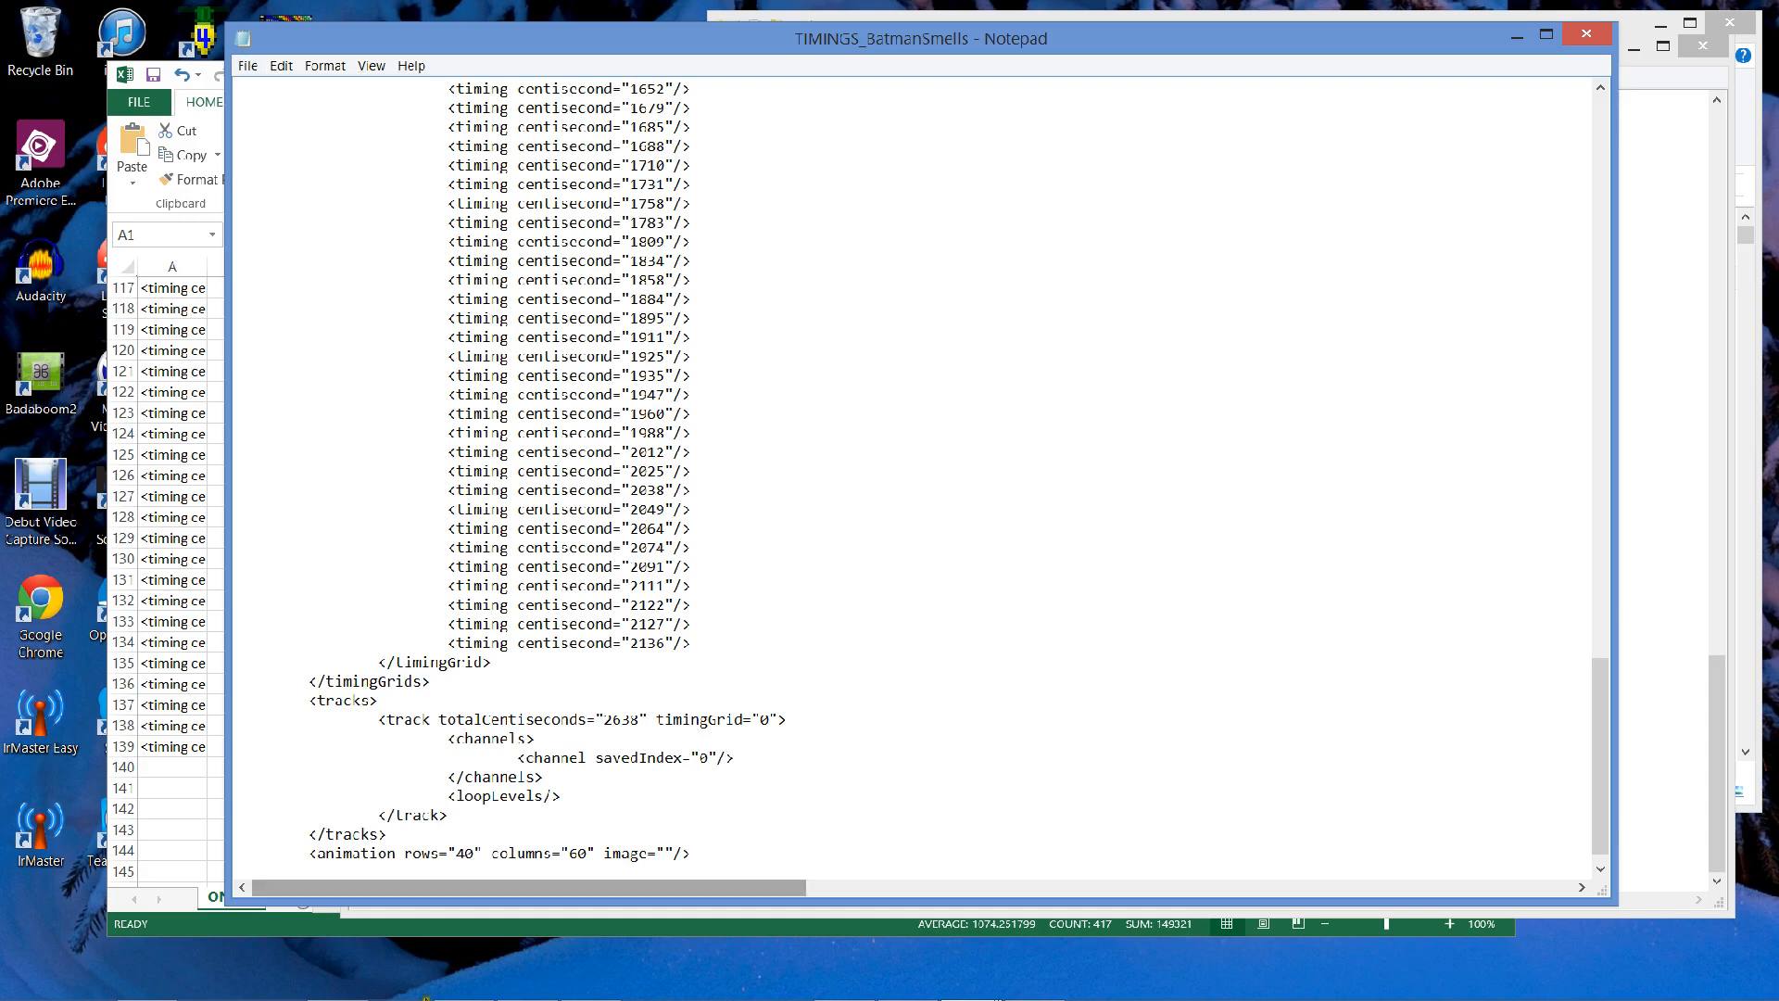
{"action": "mouse_move", "coordinate": [452, 996]}
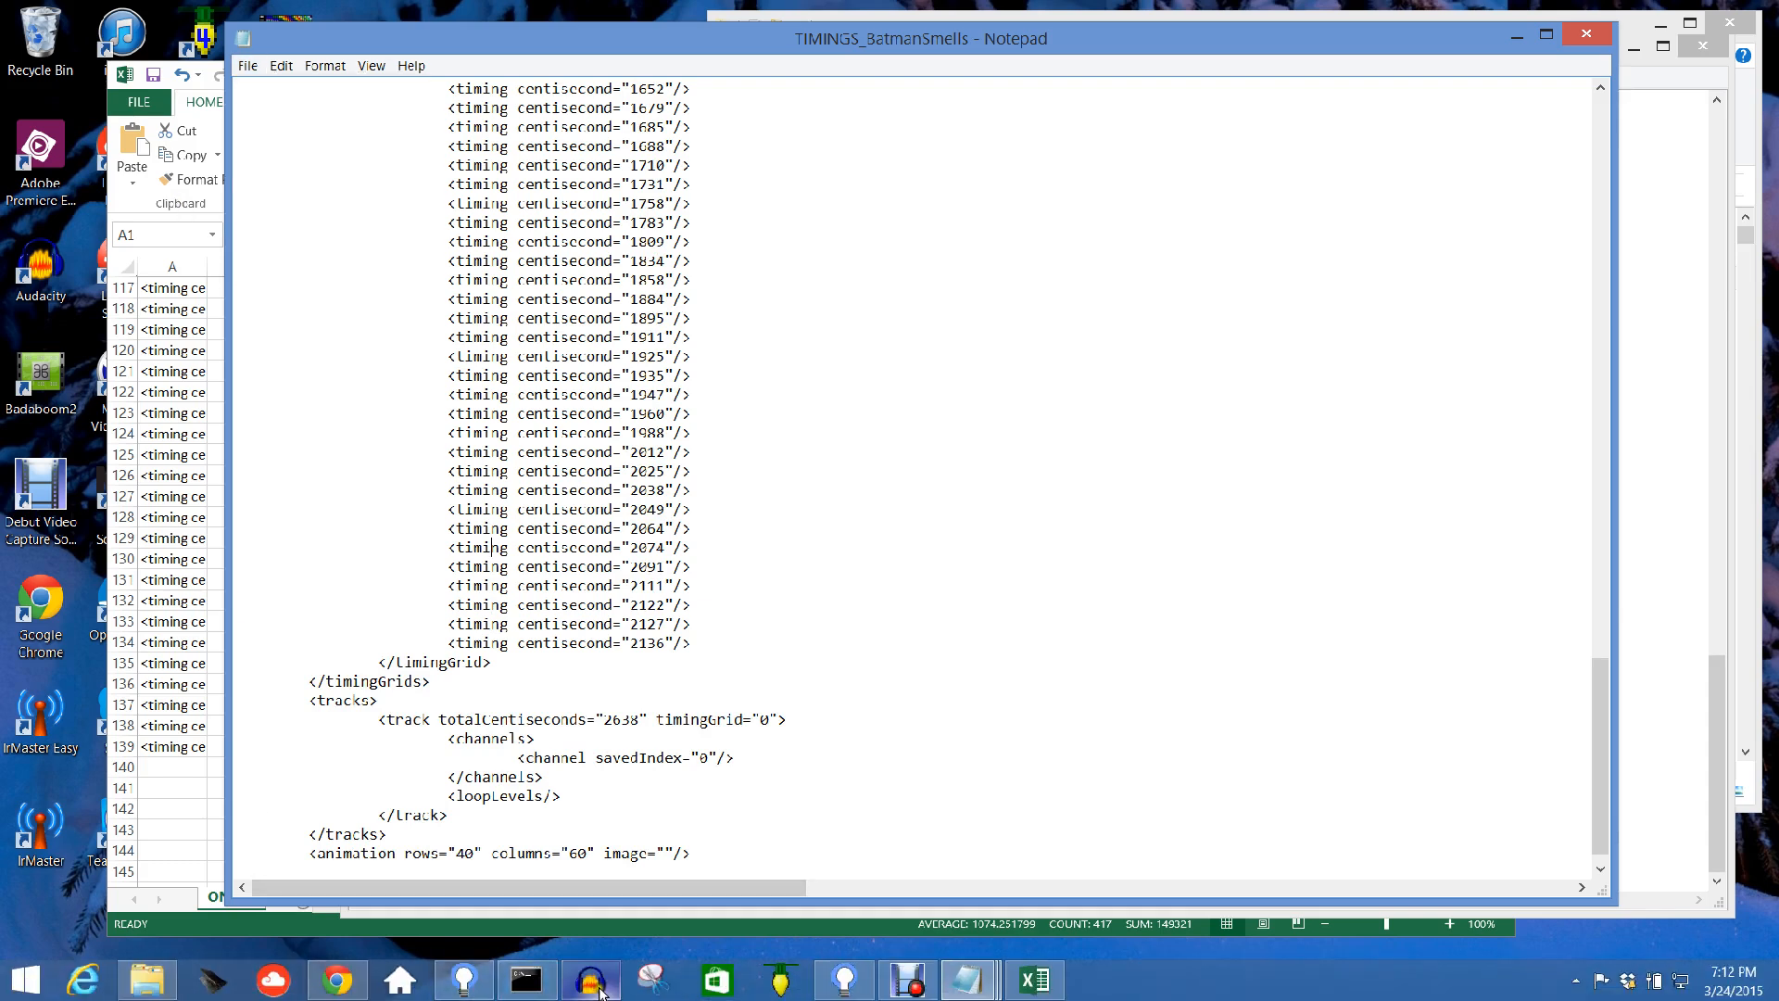
{"action": "mouse_move", "coordinate": [600, 993]}
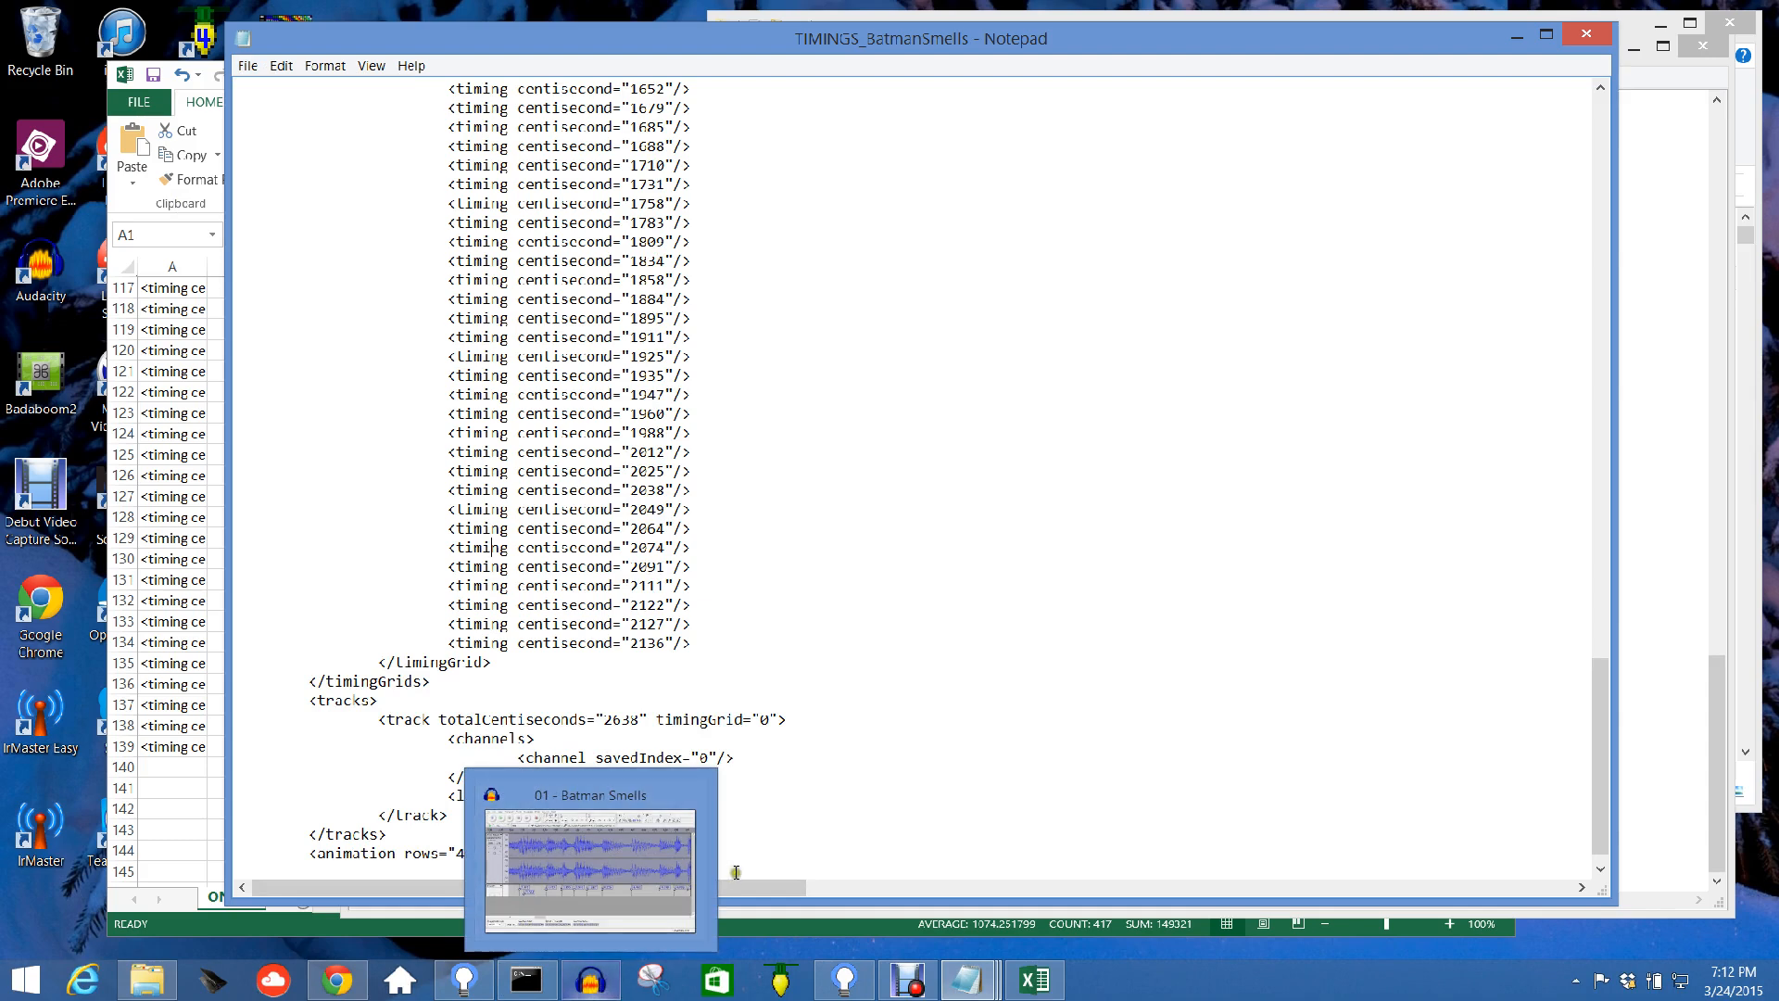
{"action": "key", "text": "super"}
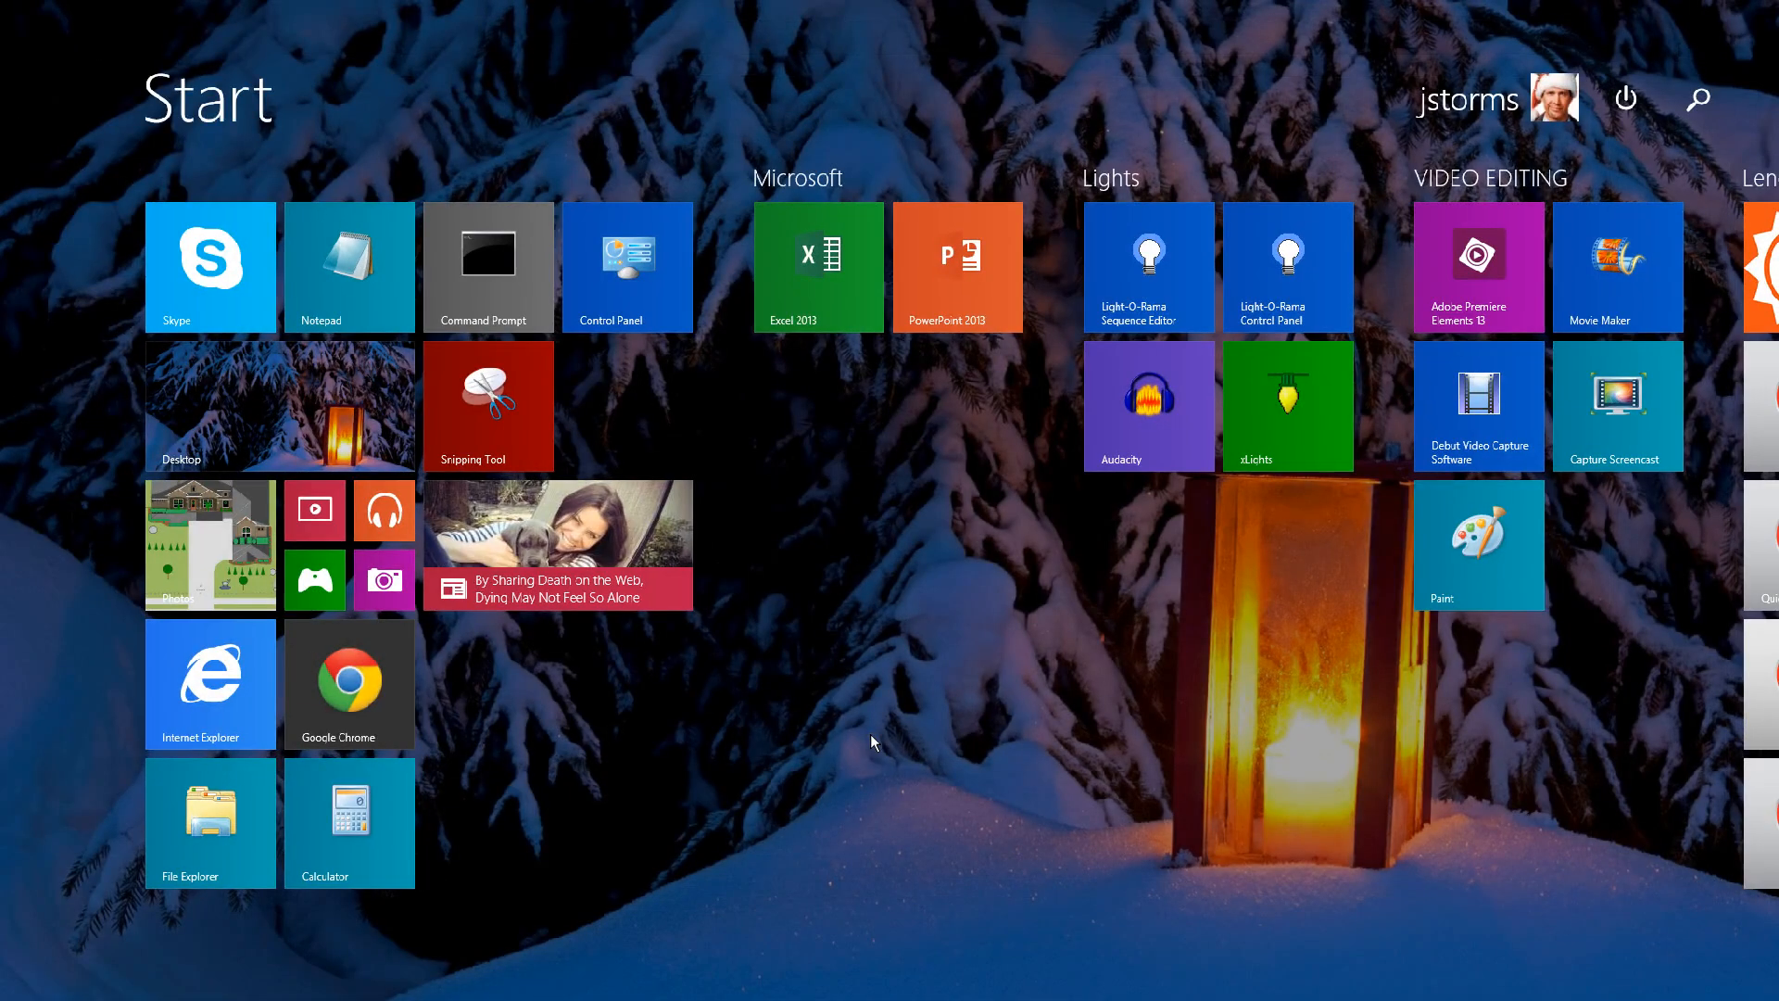
{"action": "key", "text": "super"}
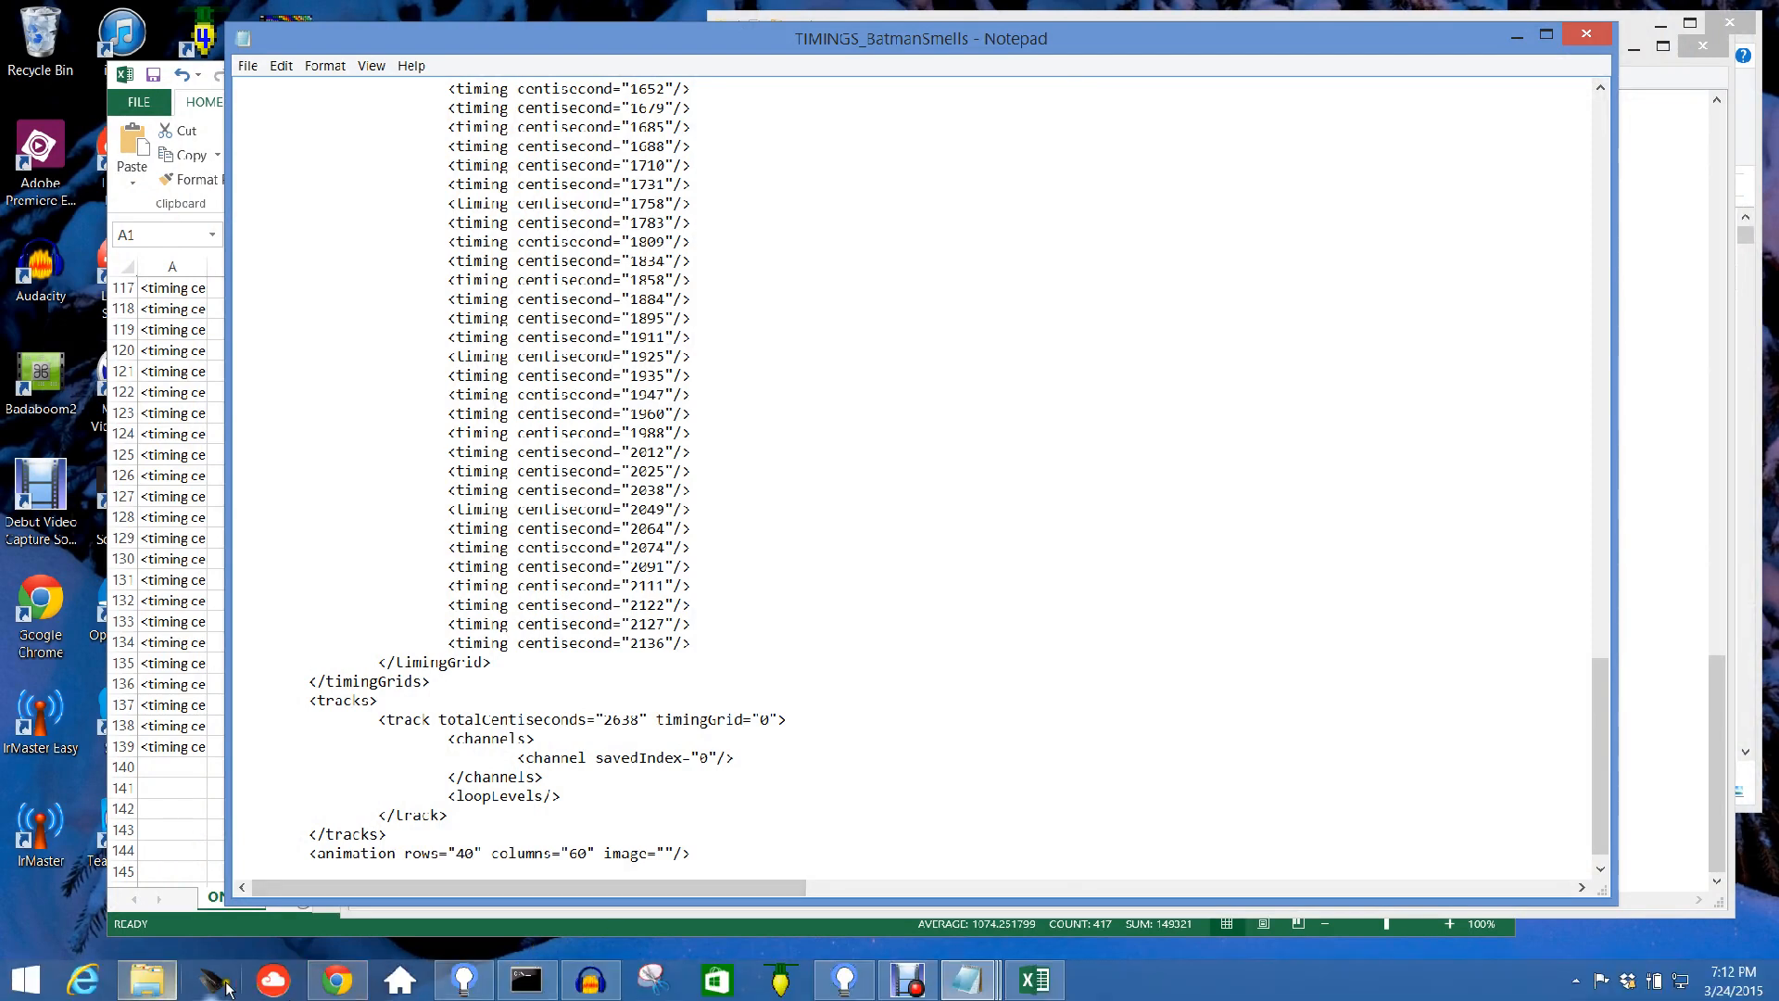
Switch to Google Chrome, go to google.com and search for "activestate perl".
{"action": "left_click", "coordinate": [335, 982]}
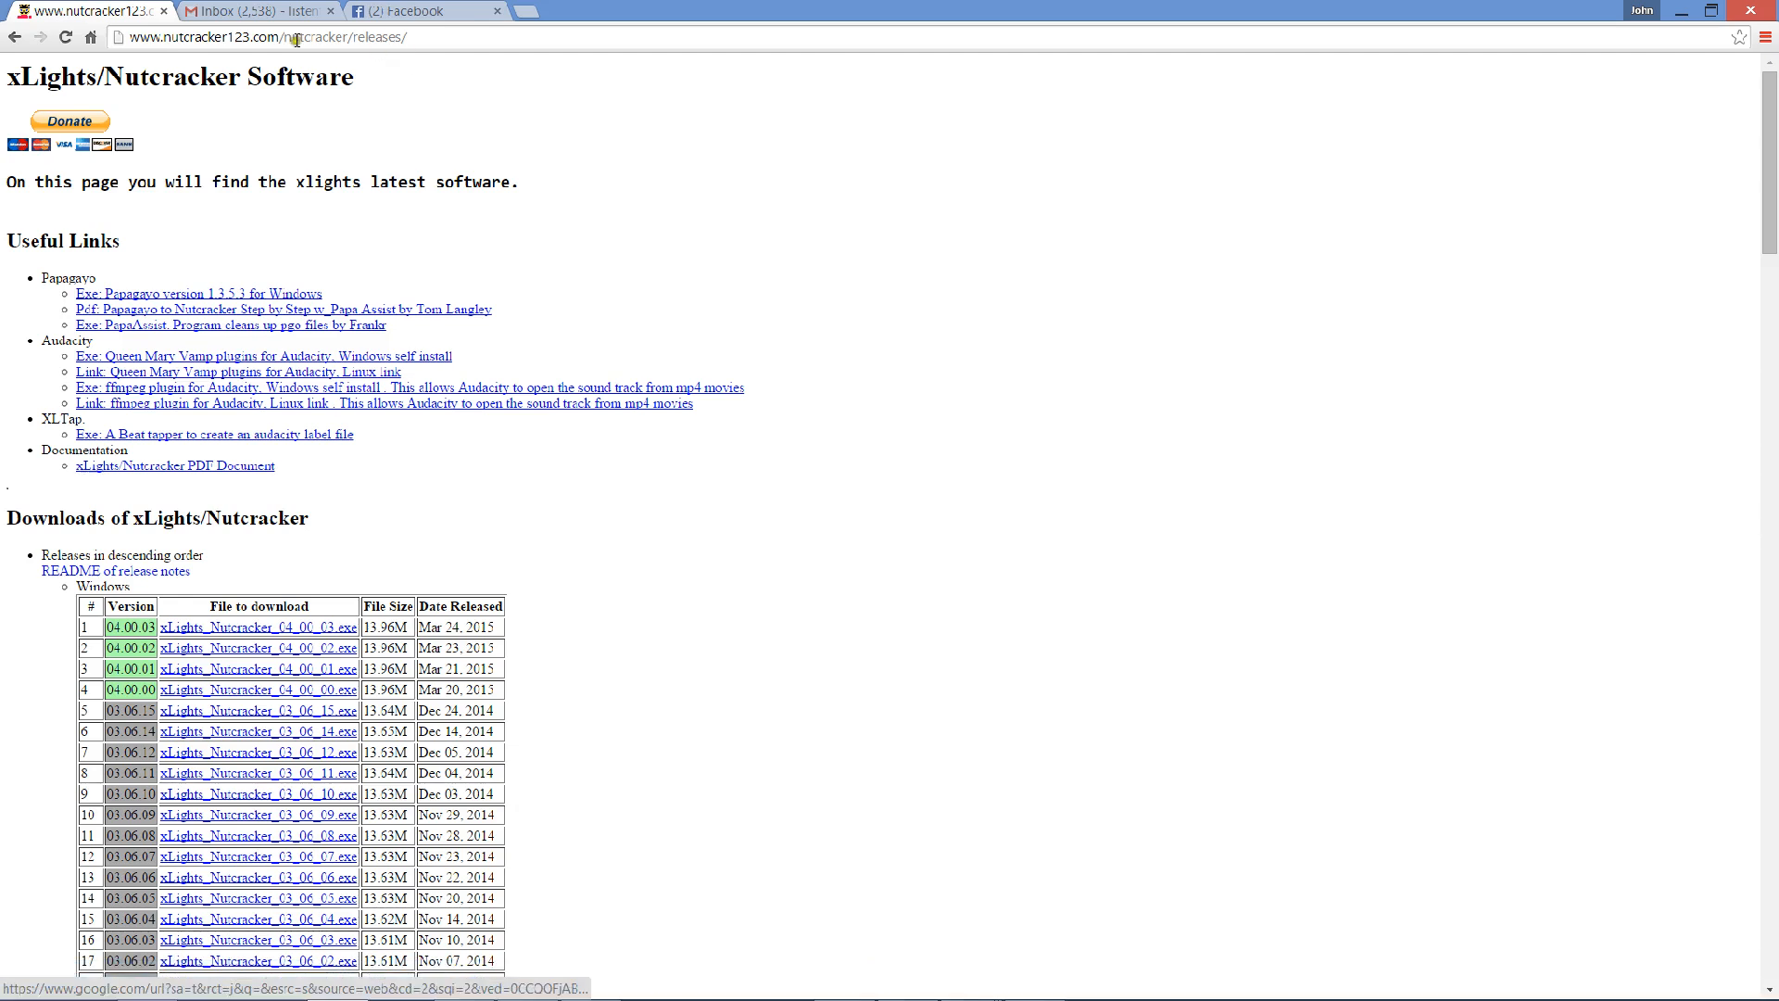
{"action": "left_click", "coordinate": [297, 39]}
{"action": "type", "text": "google.com"}
{"action": "key", "text": "Return"}
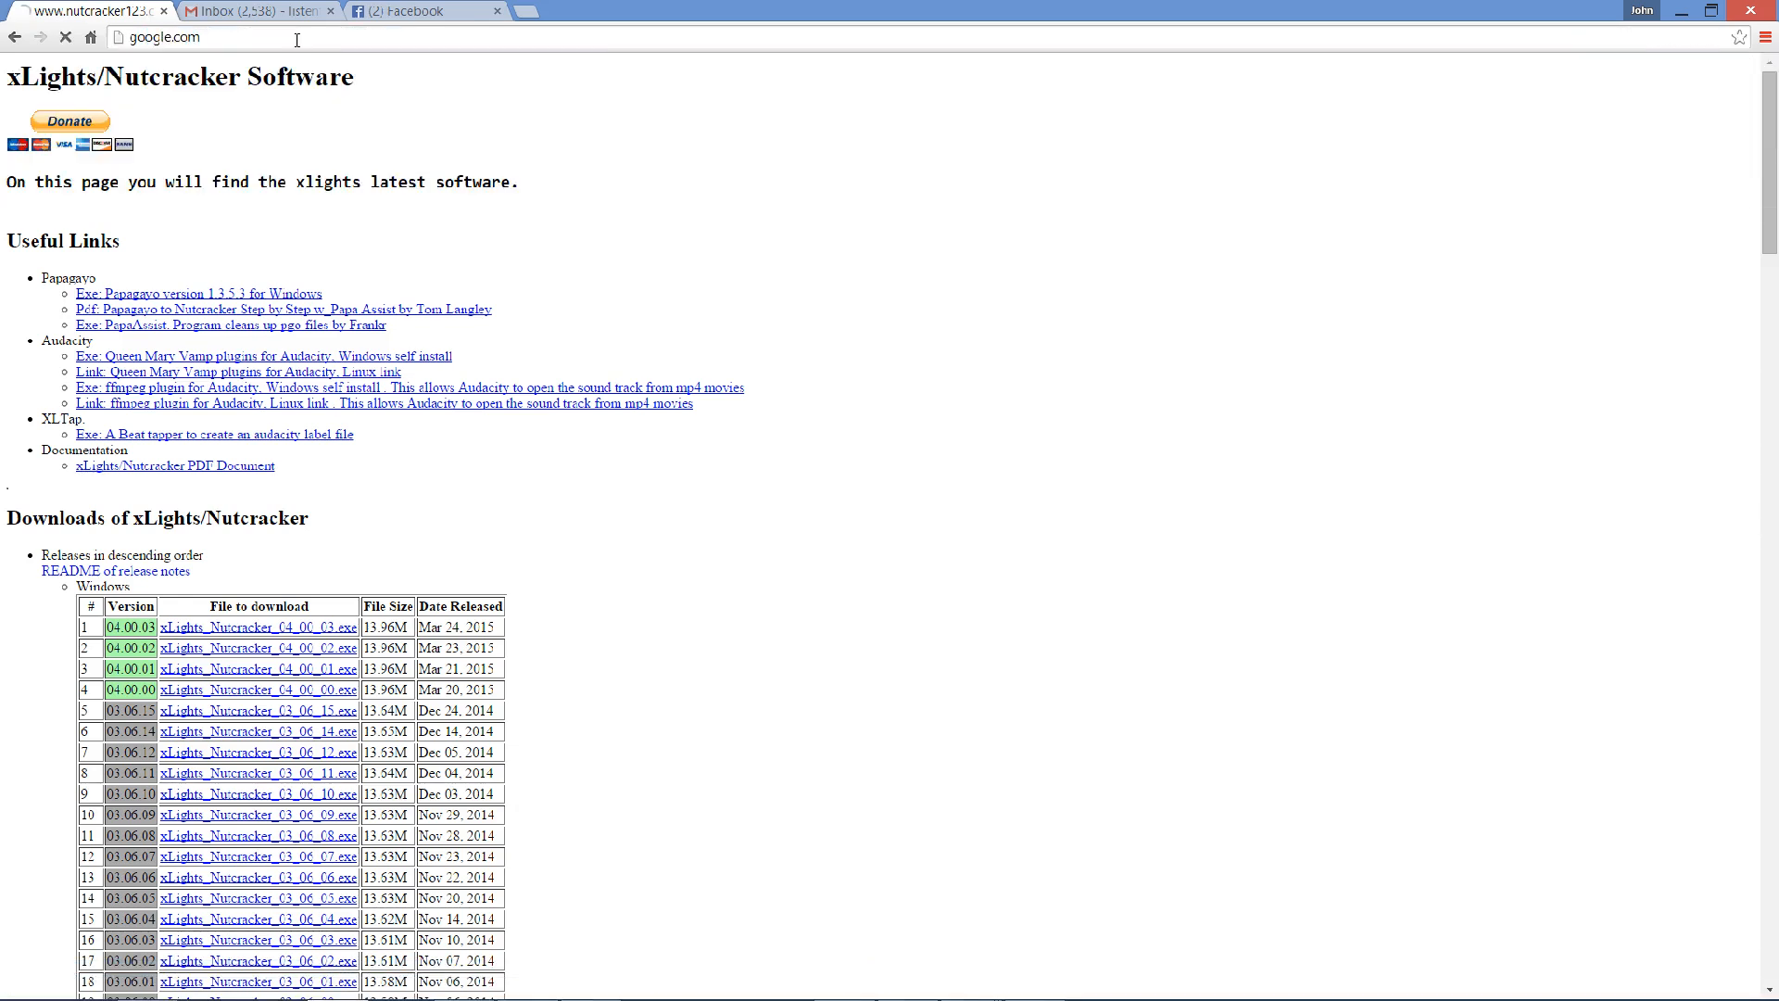
{"action": "type", "text": "act"}
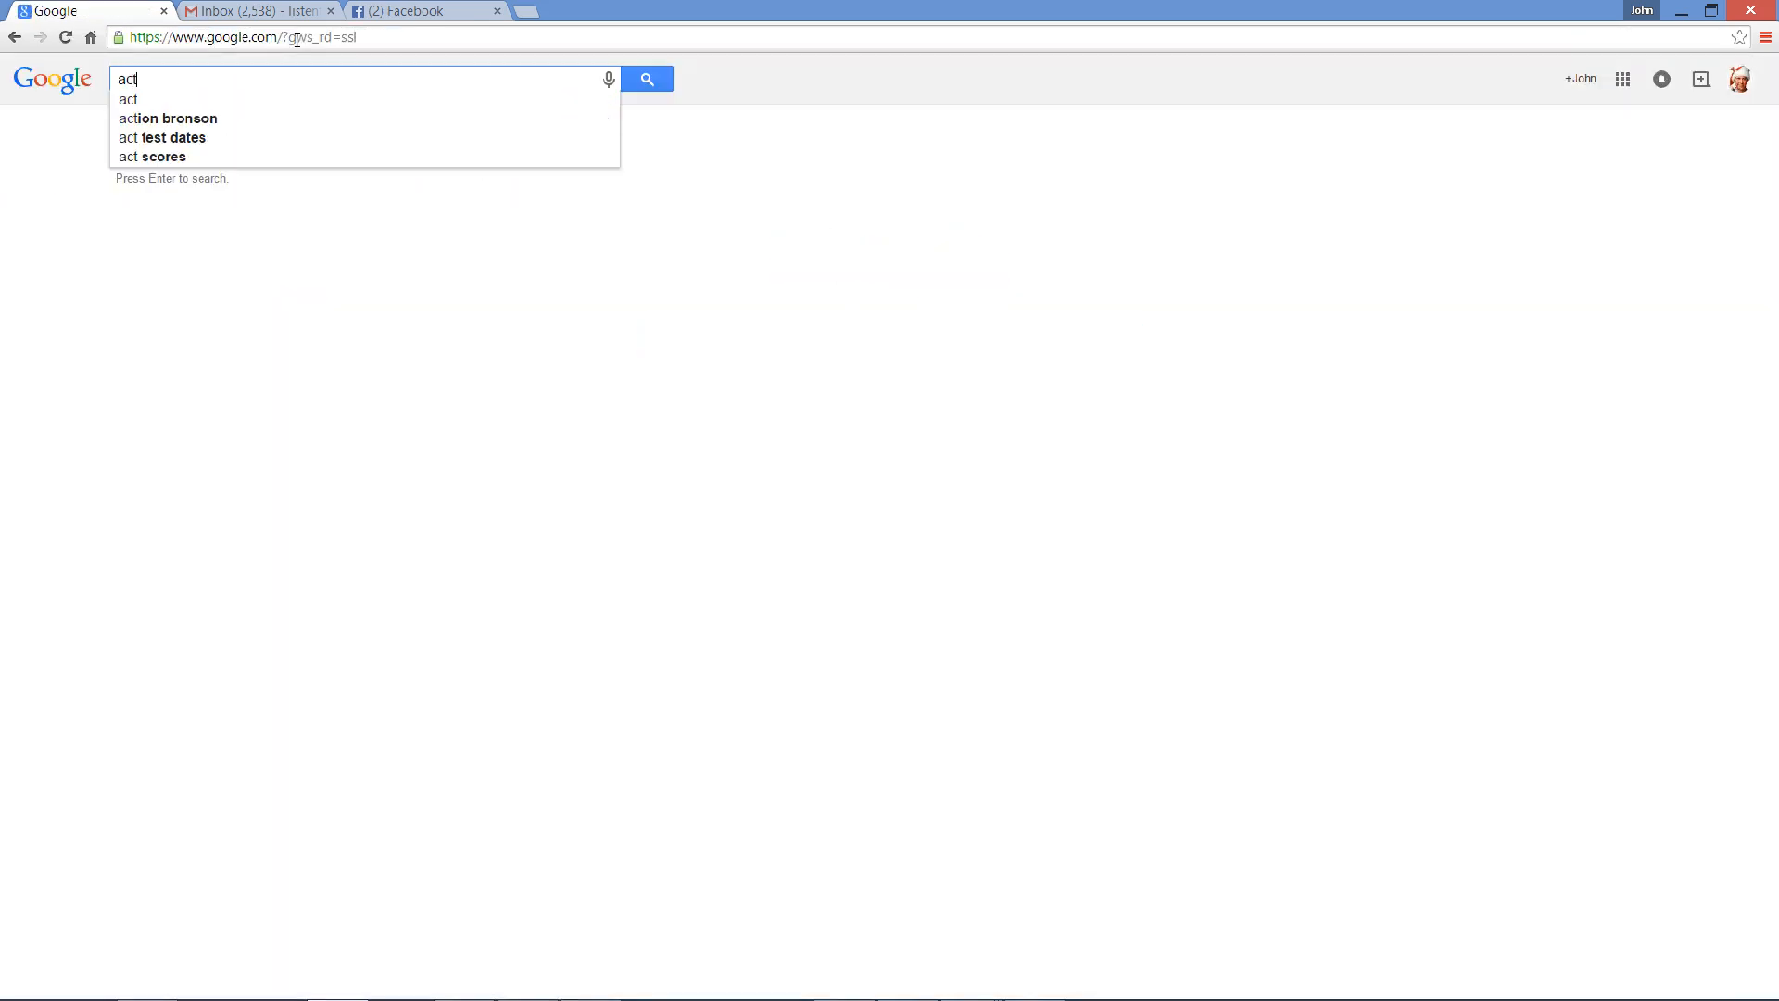
{"action": "type", "text": "ivestate perl"}
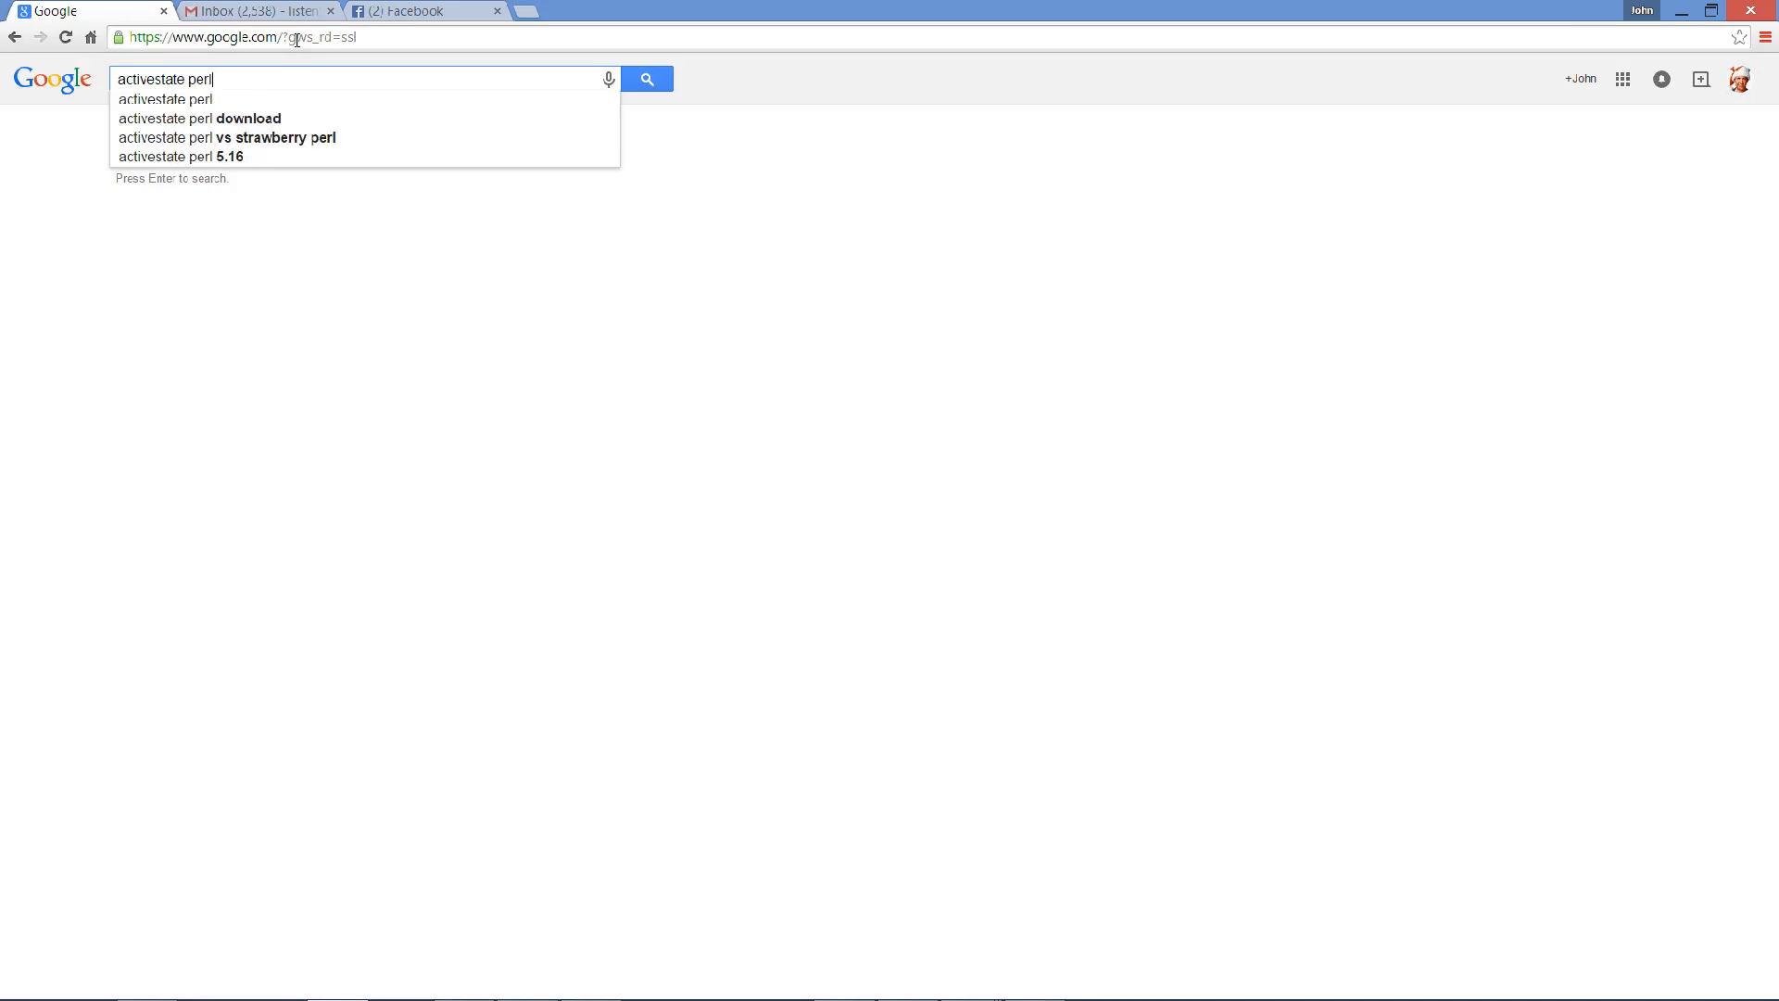
{"action": "key", "text": "Return"}
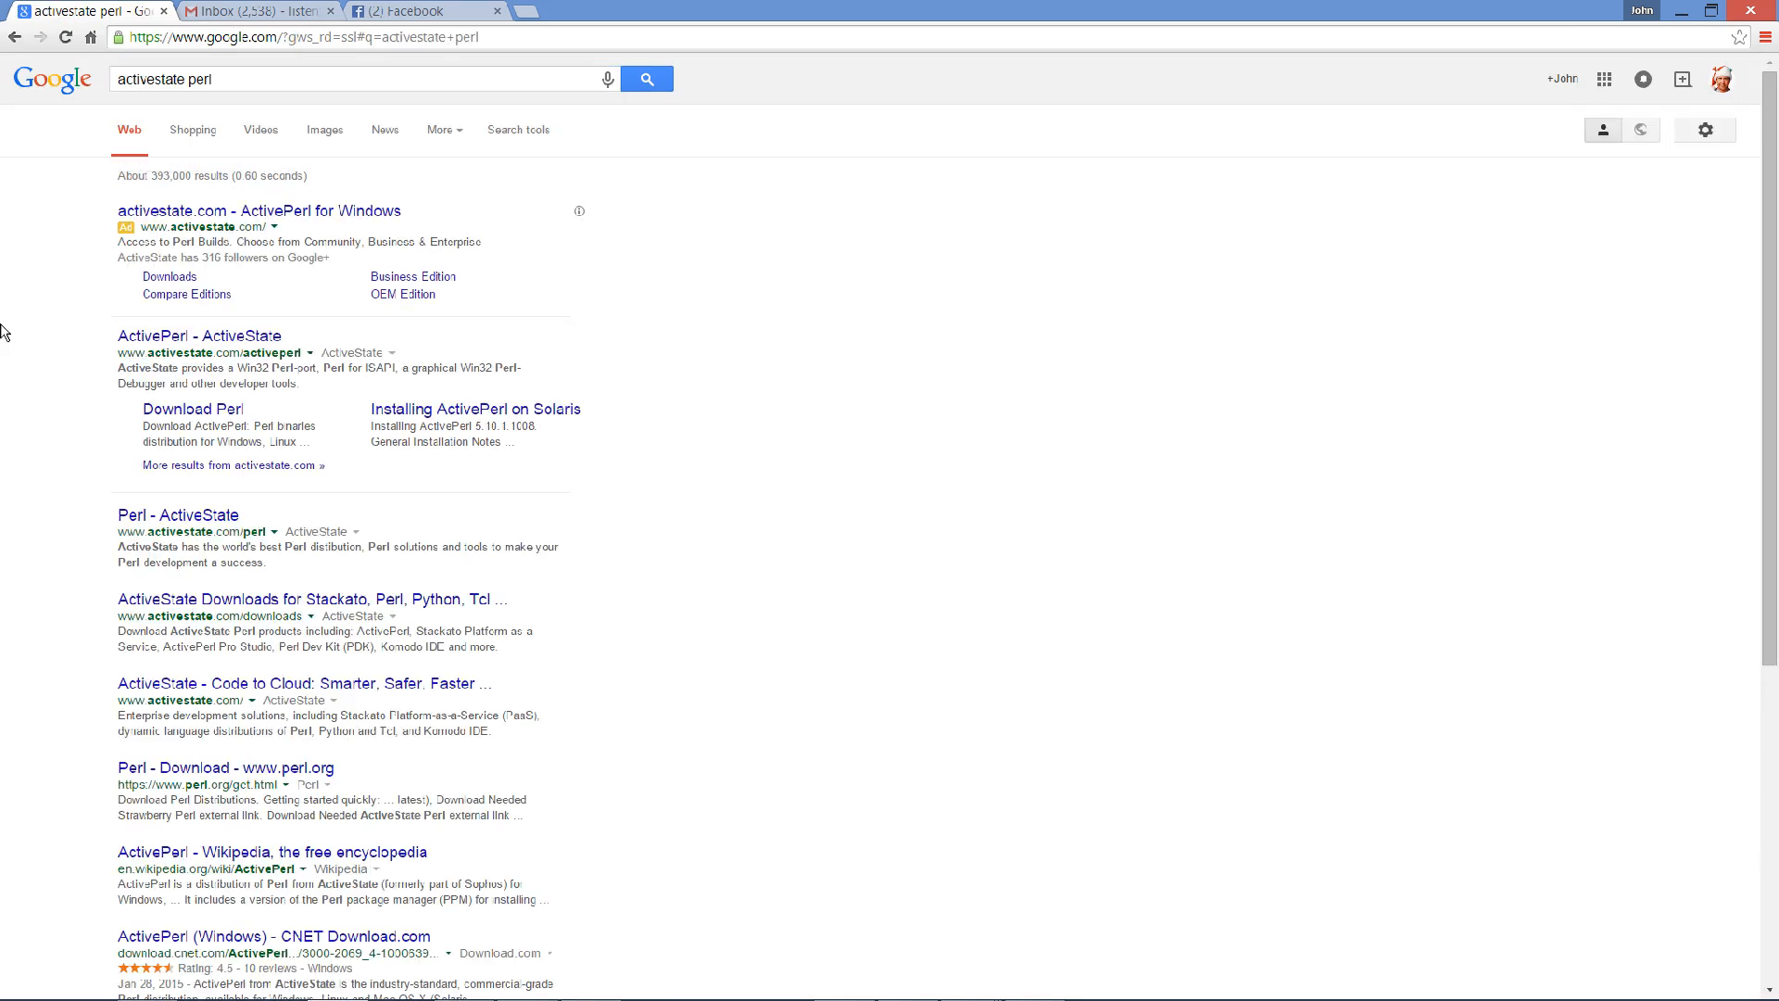
Go to ActiveState's ActivePerl page and download ActivePerl 5.20.1 for Windows (64-bit, x64).
{"action": "left_click", "coordinate": [219, 336]}
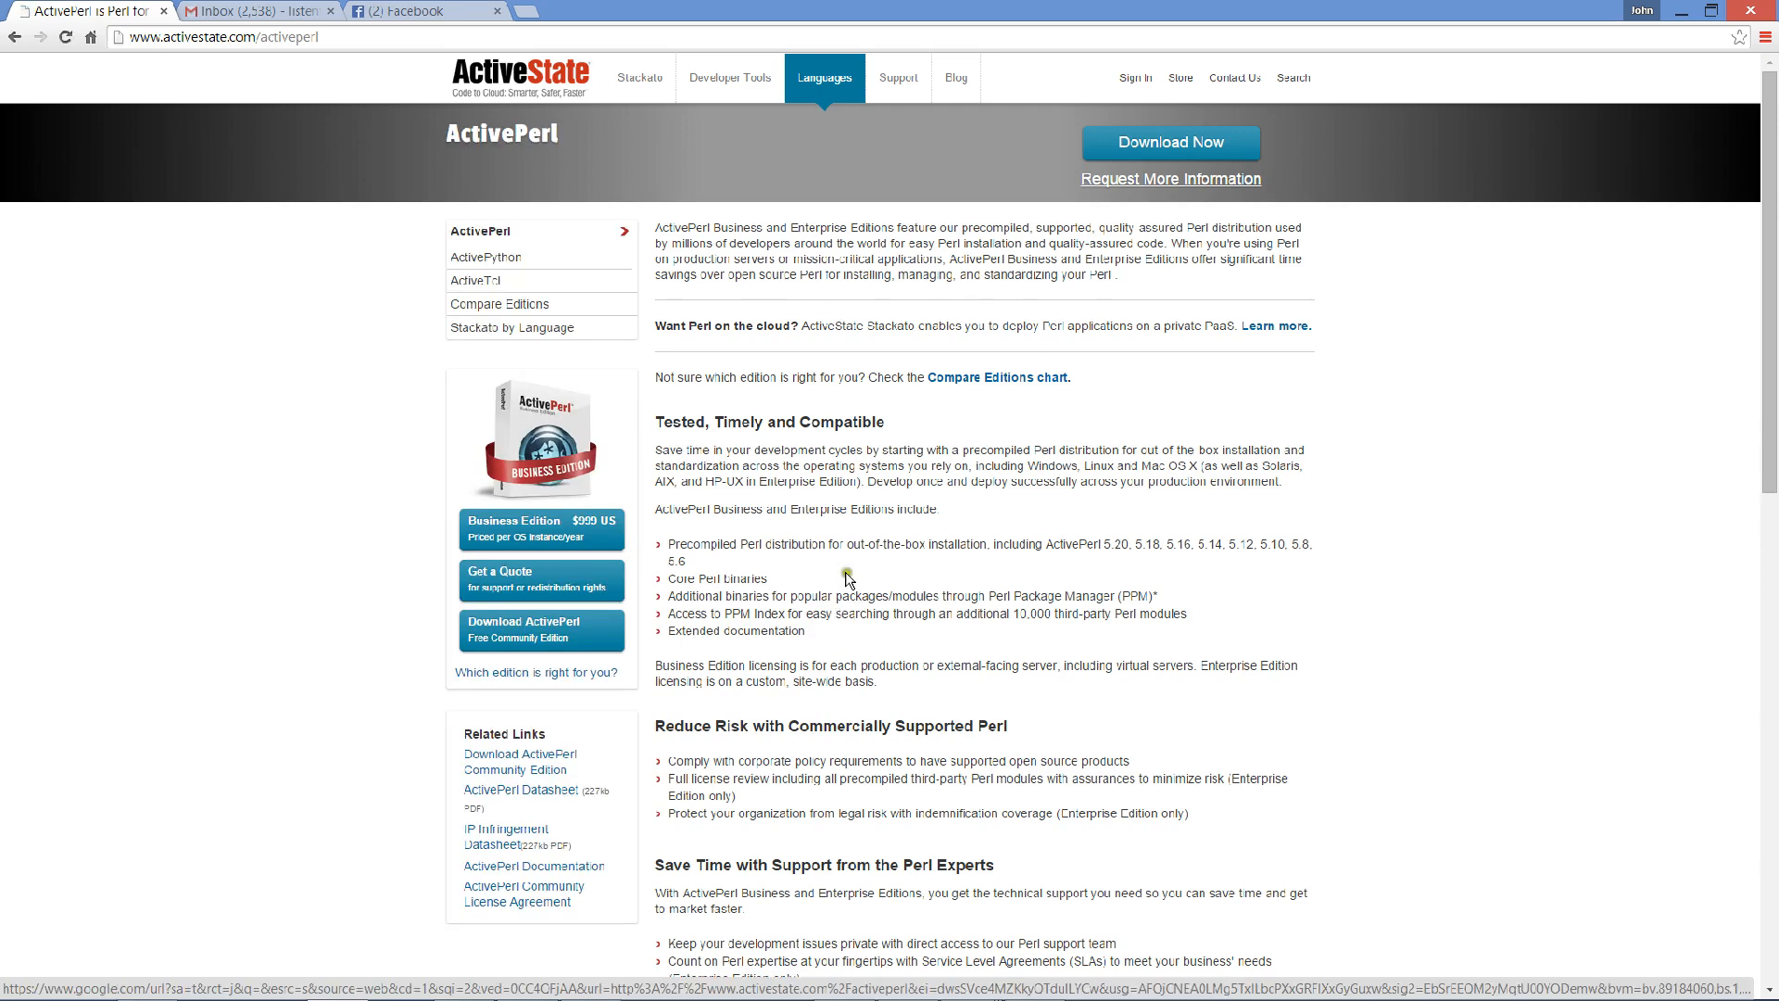
{"action": "left_click", "coordinate": [1156, 153]}
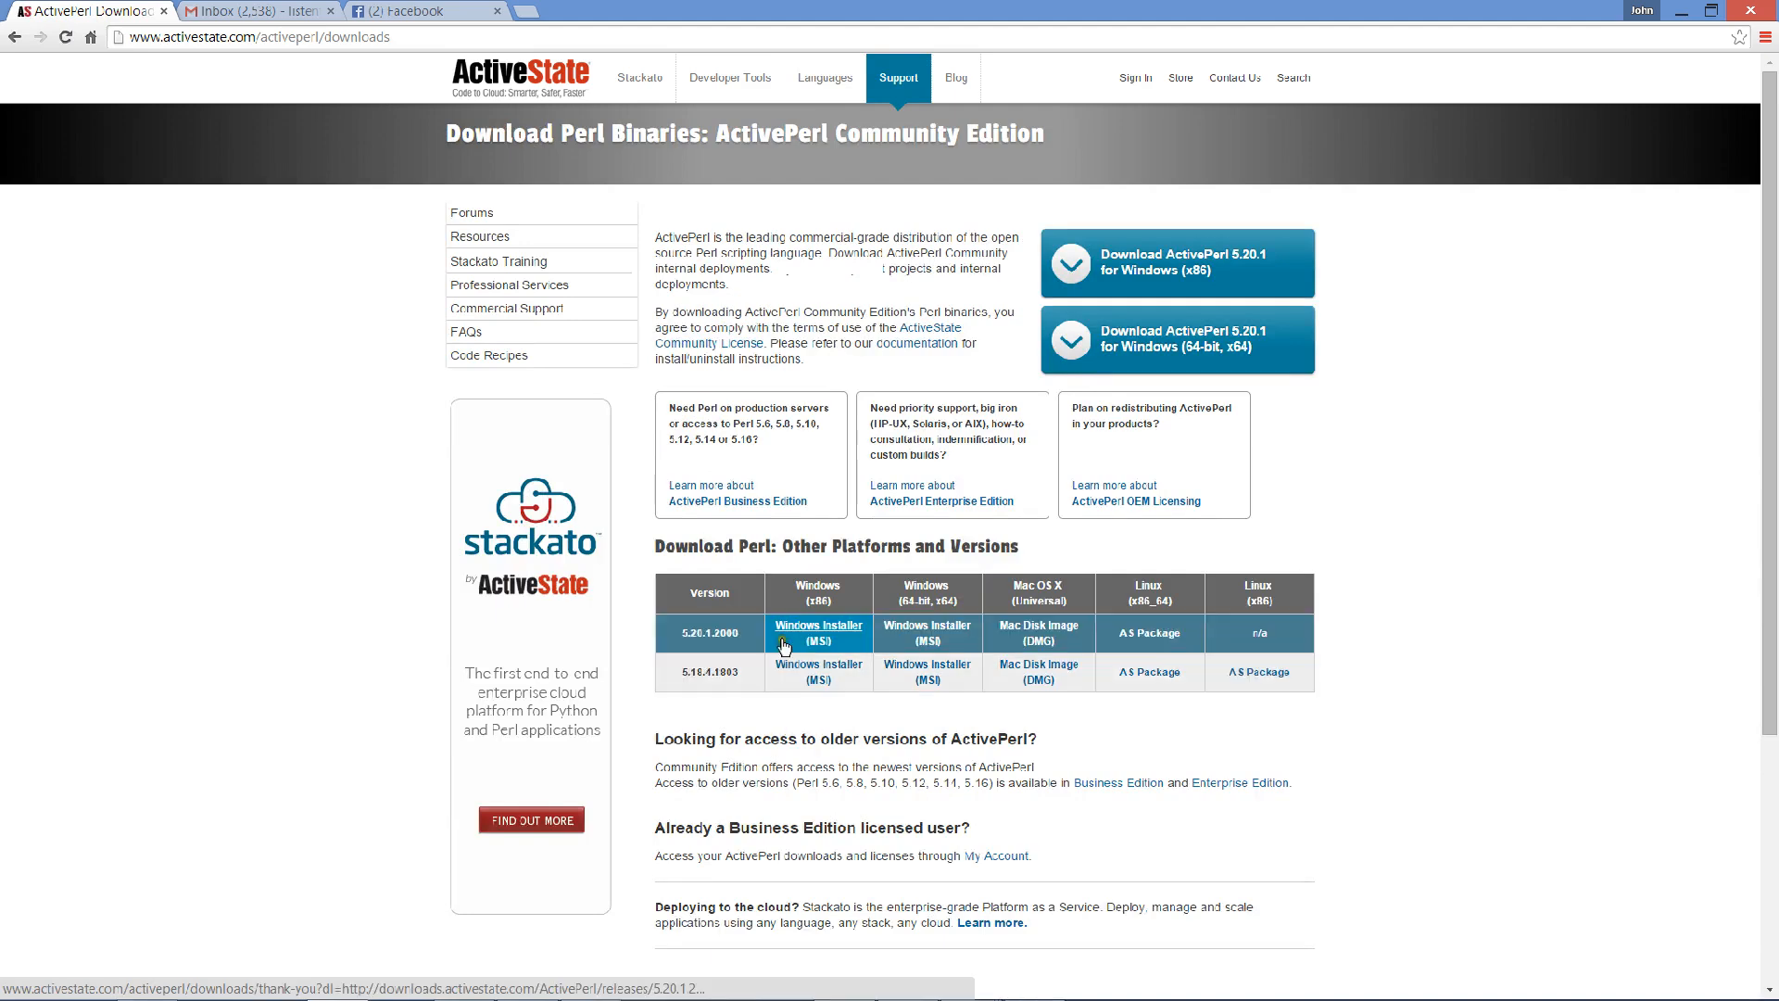
{"action": "scroll", "coordinate": [797, 681], "scroll_direction": "down", "scroll_amount": 4}
{"action": "scroll", "coordinate": [797, 683], "scroll_direction": "up", "scroll_amount": 4}
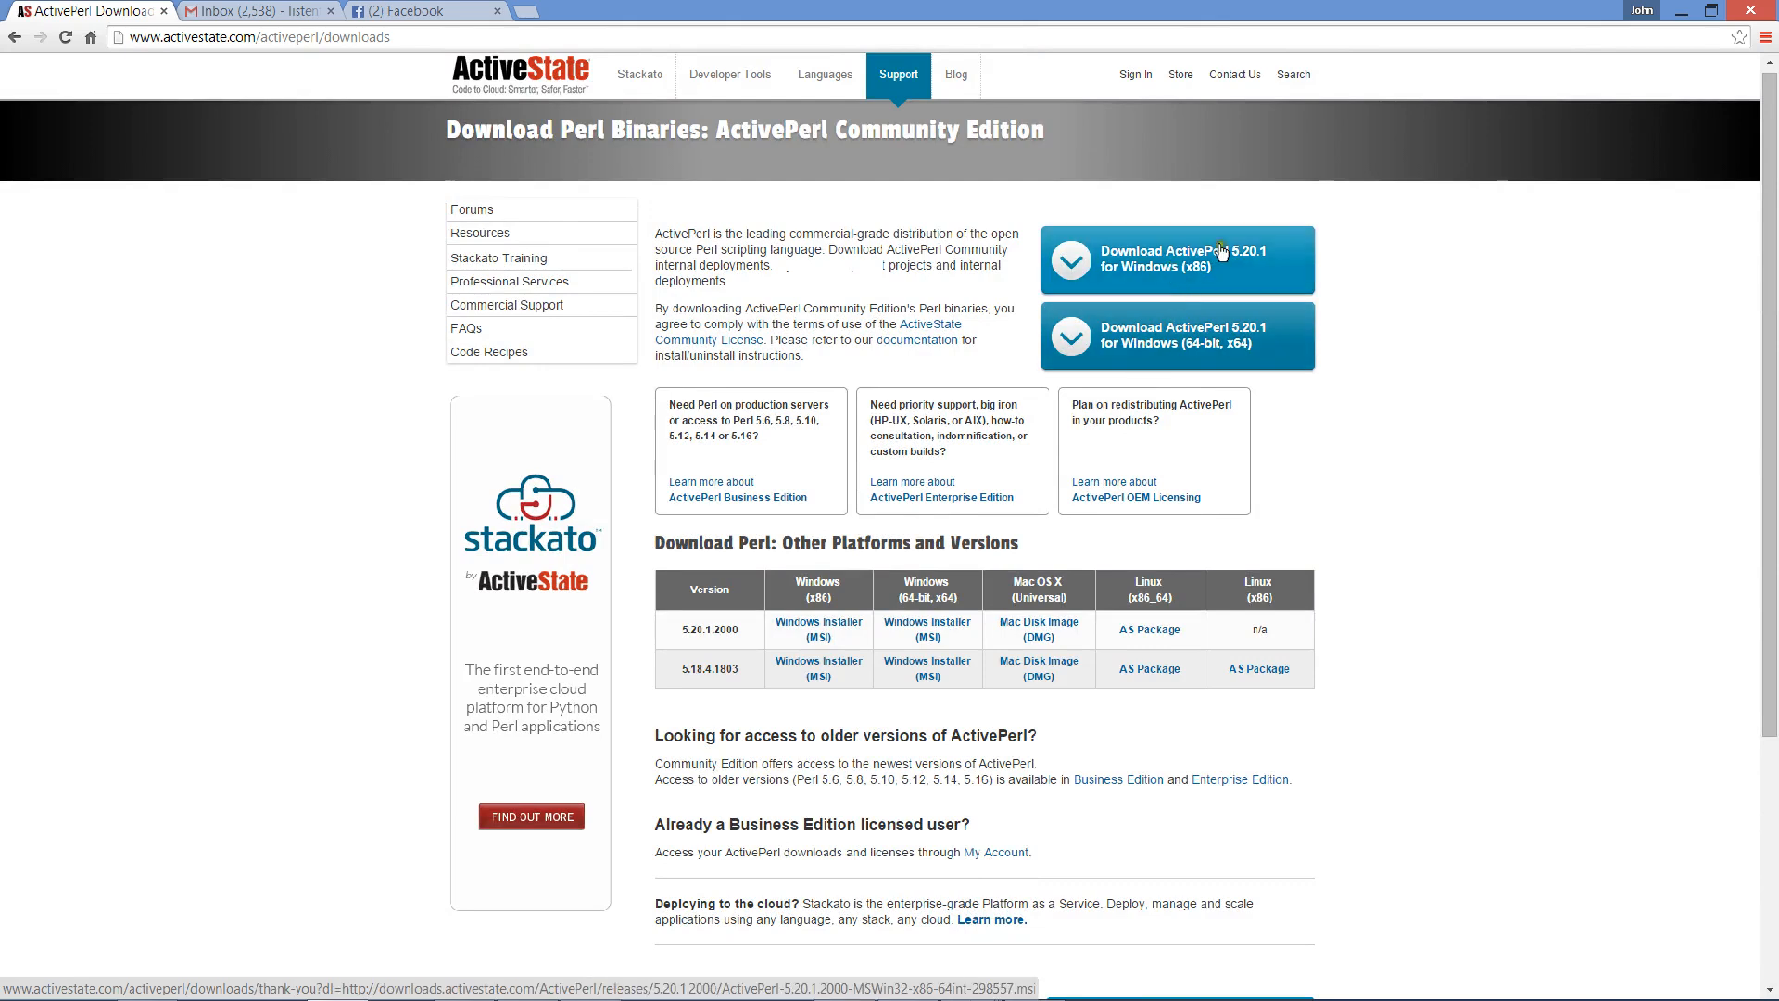
{"action": "left_click", "coordinate": [1207, 353]}
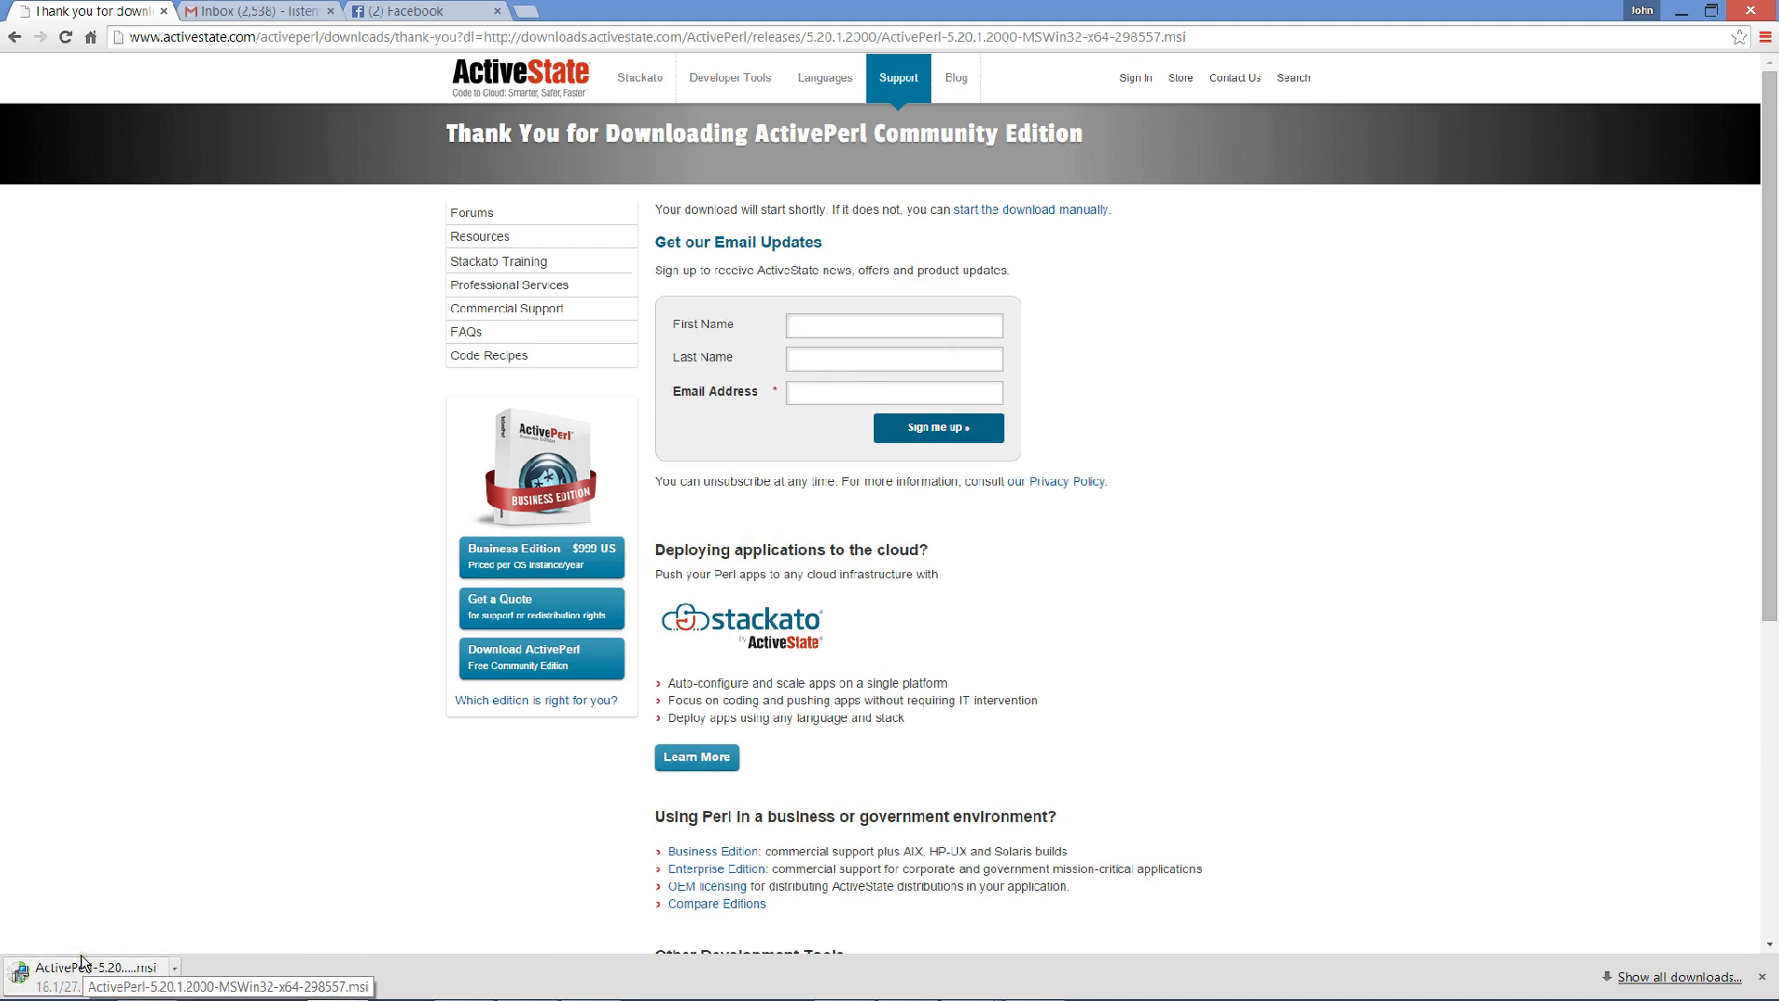
Launch the Perl Package Manager and search its packages for "socket" and for "xml".
{"action": "key", "text": "super"}
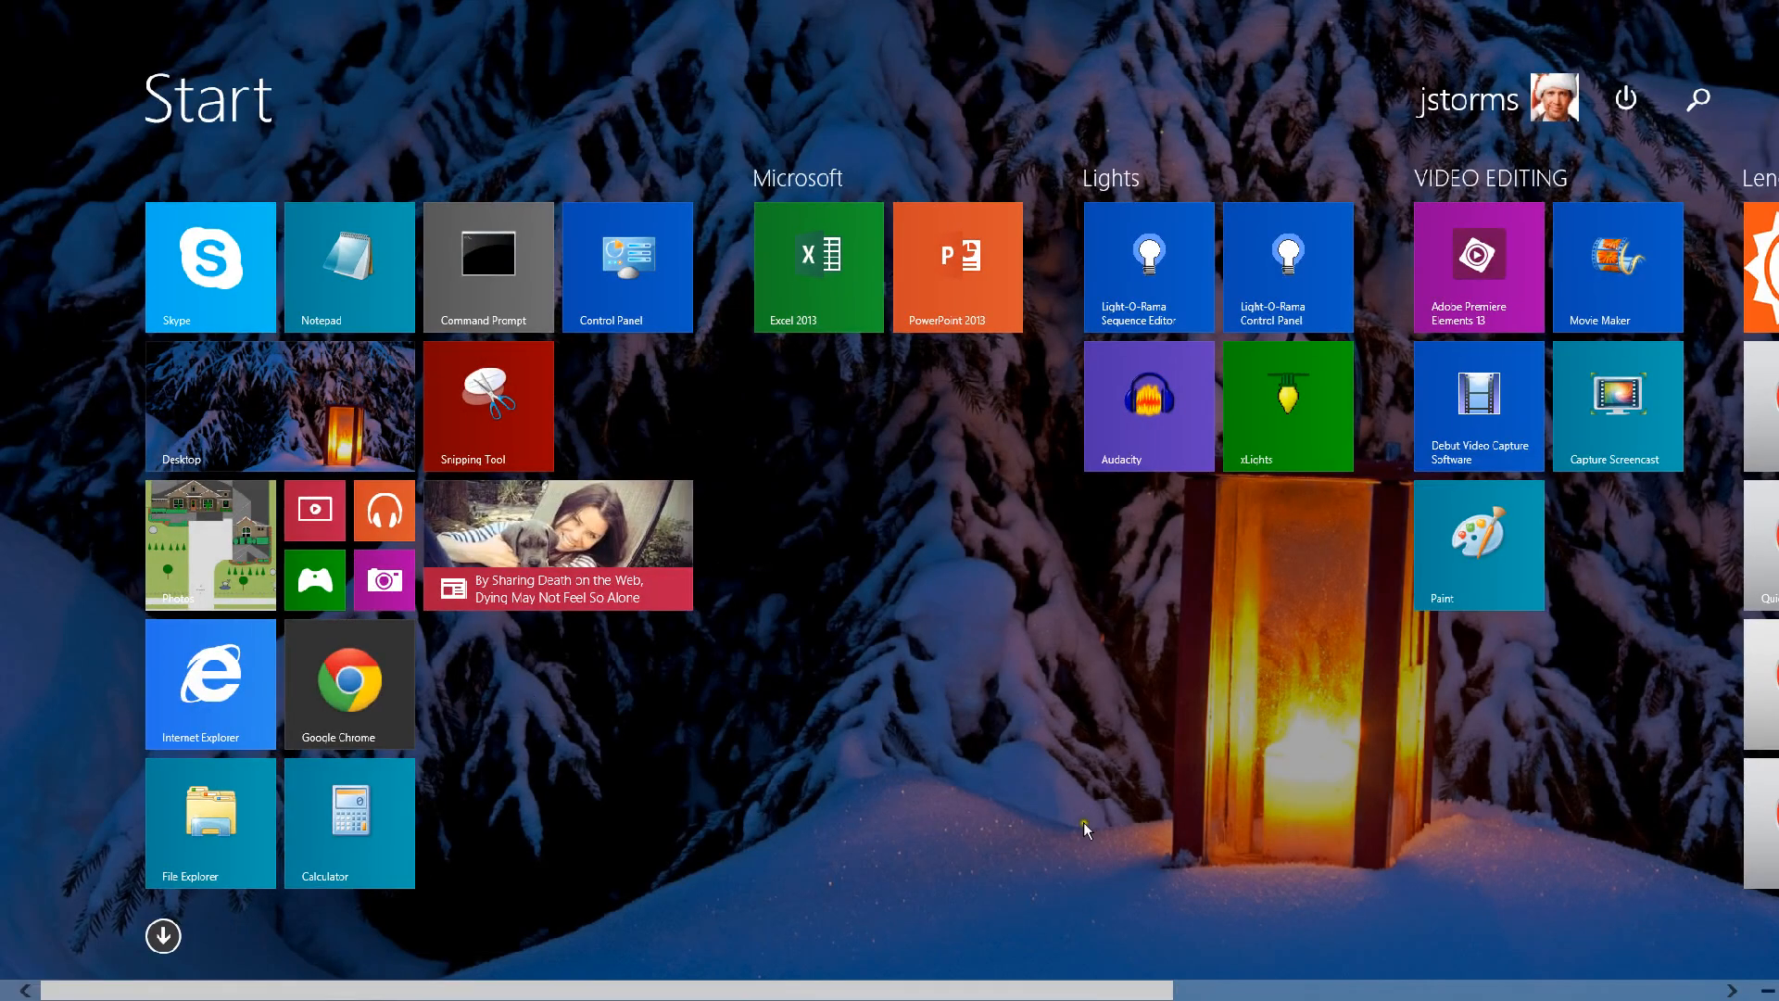
{"action": "left_click", "coordinate": [163, 936]}
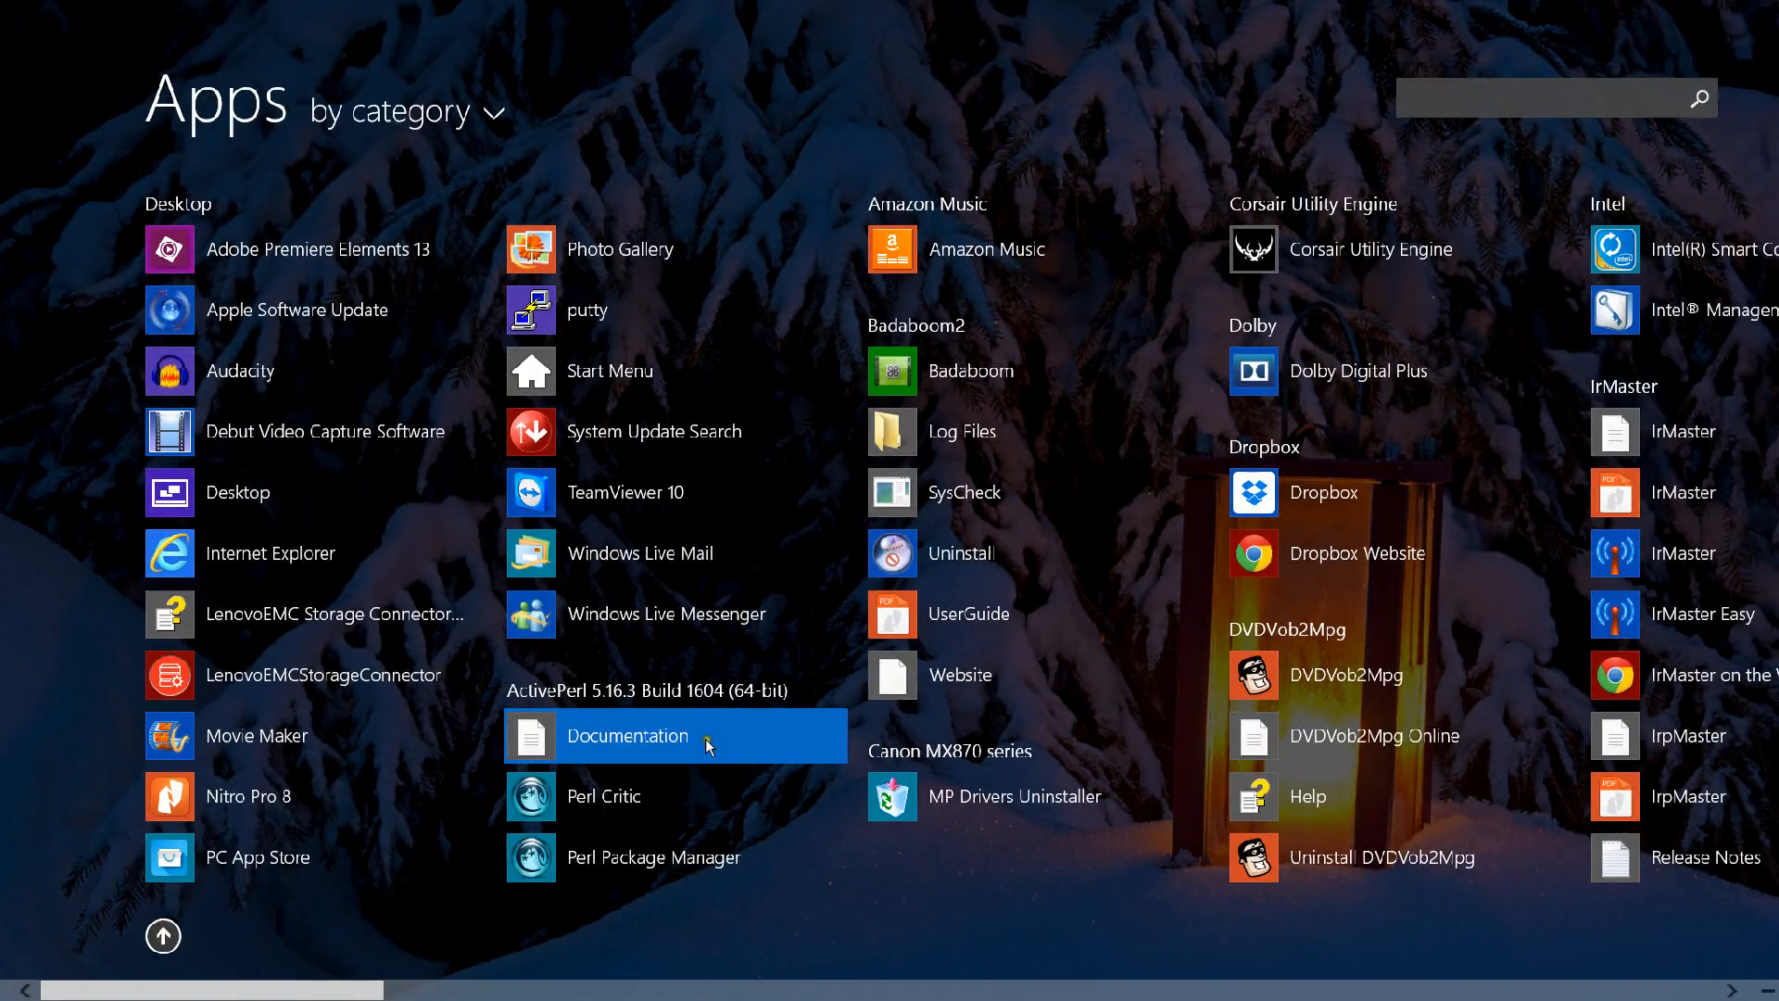
{"action": "left_click", "coordinate": [638, 858]}
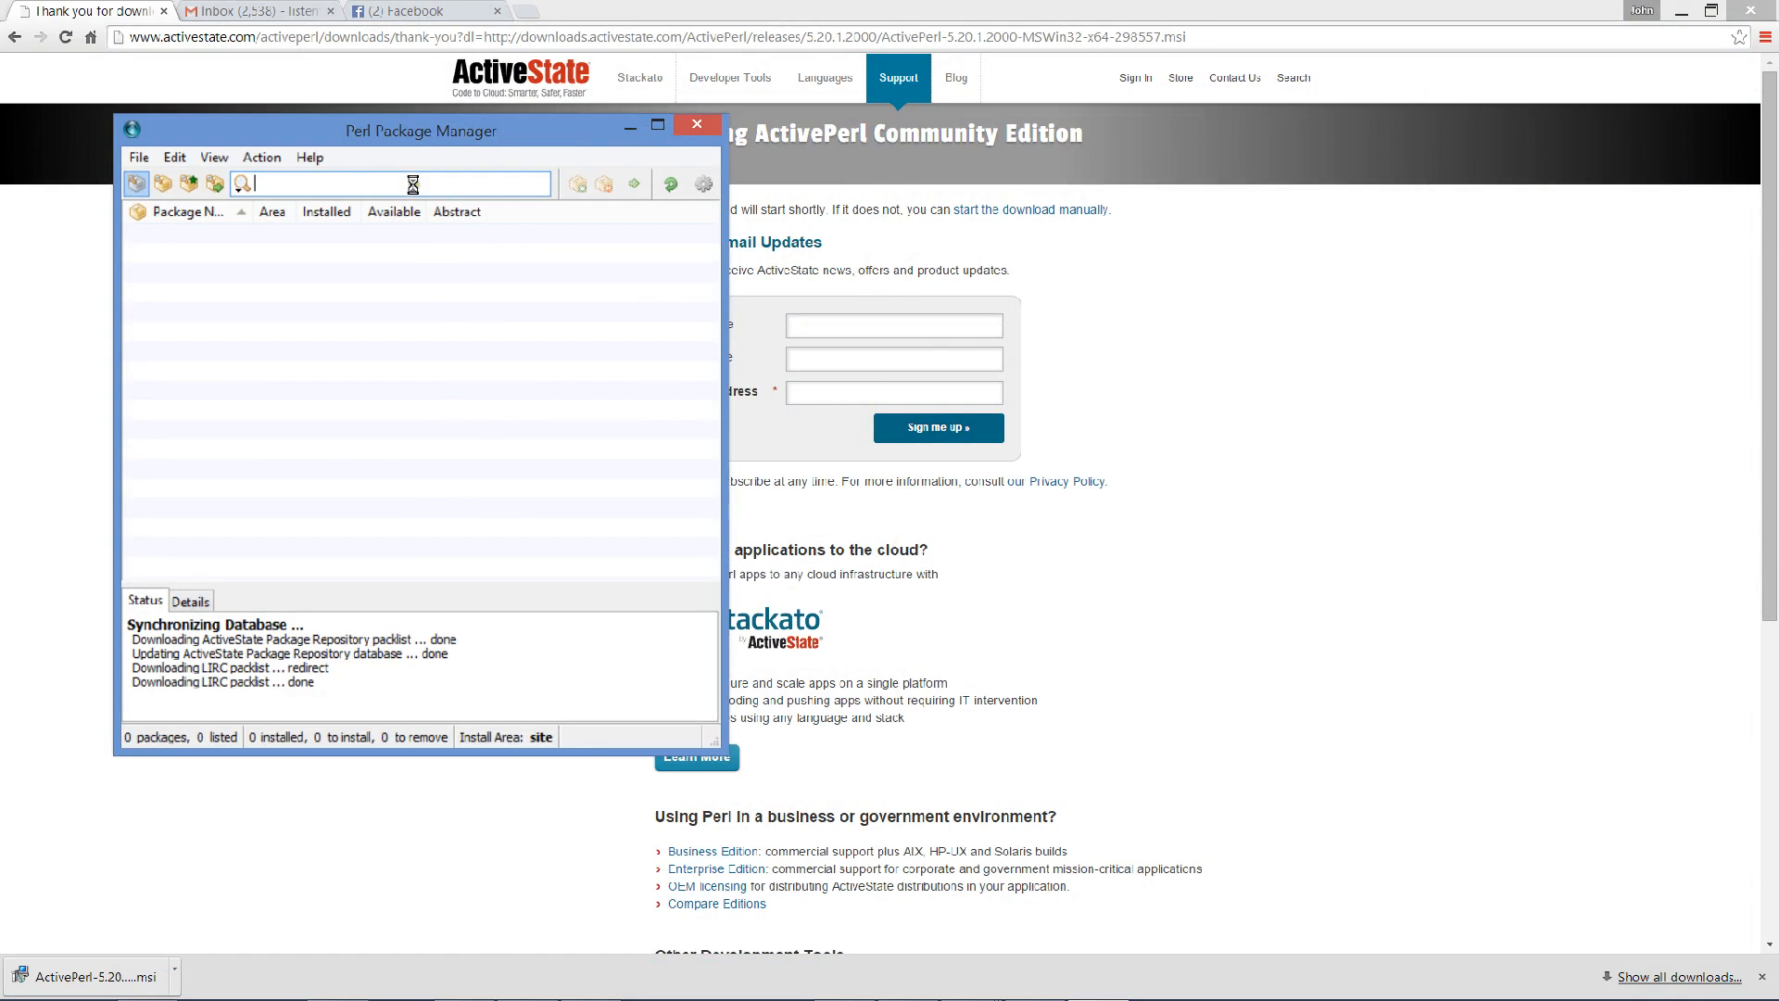
{"action": "type", "text": "socket"}
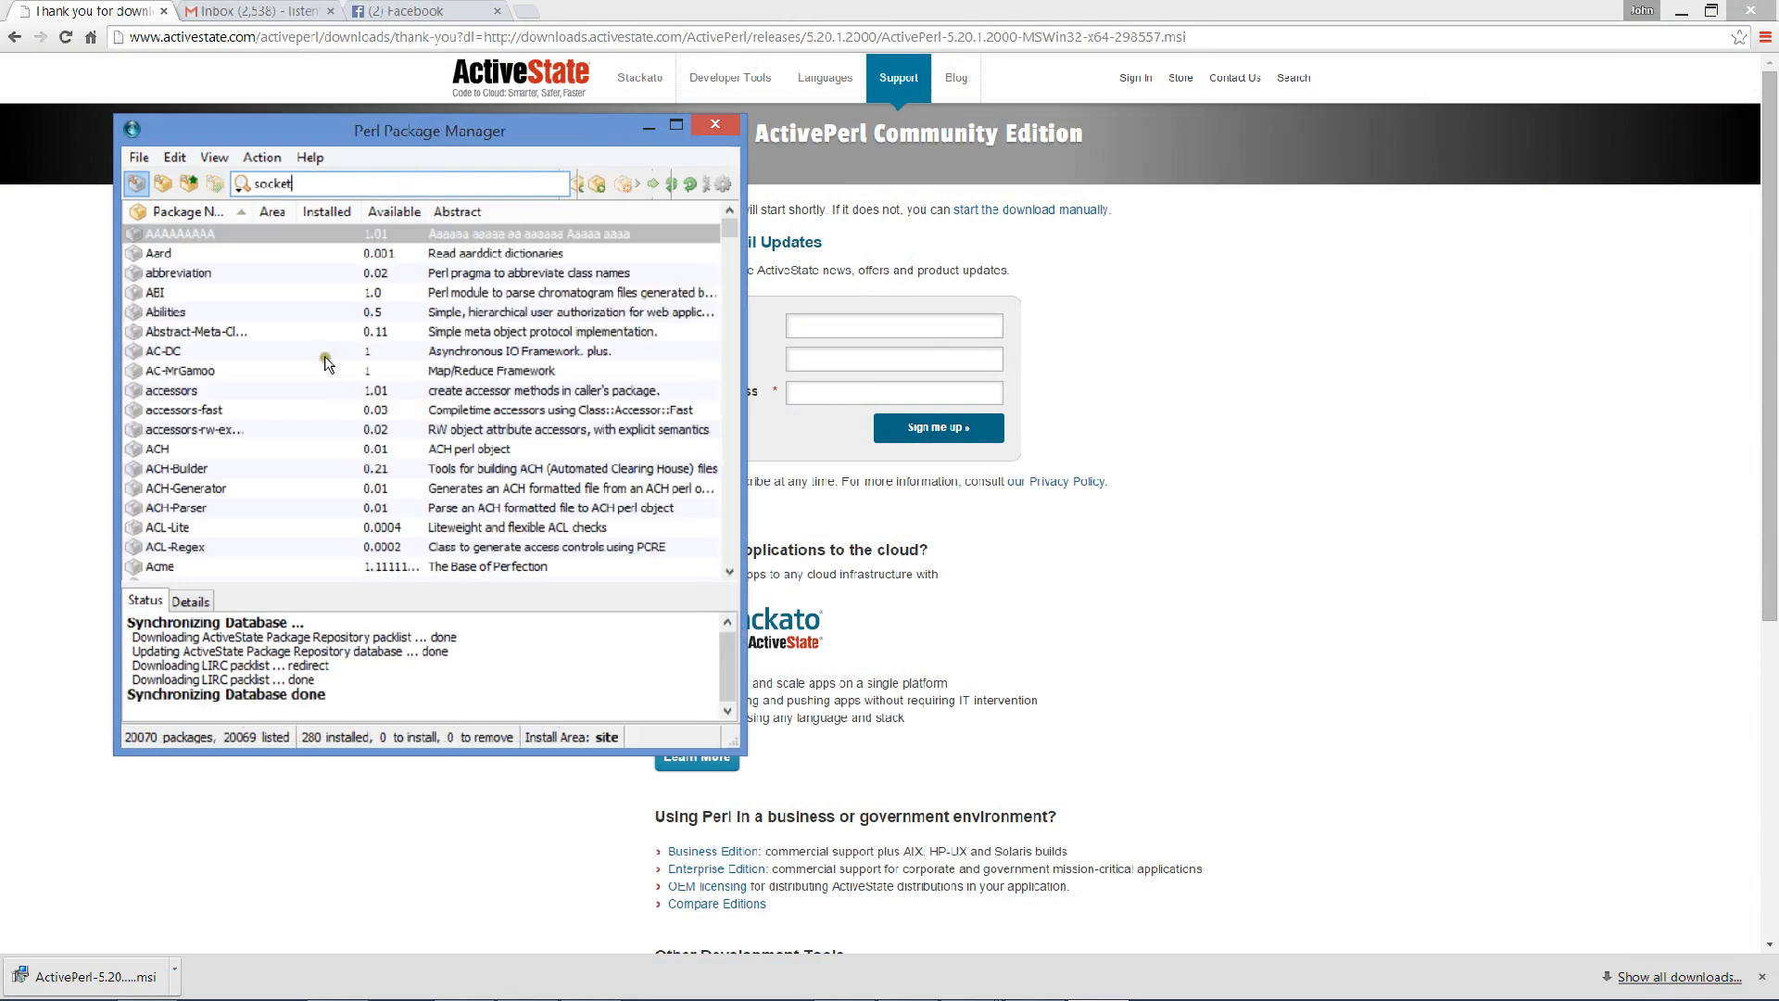
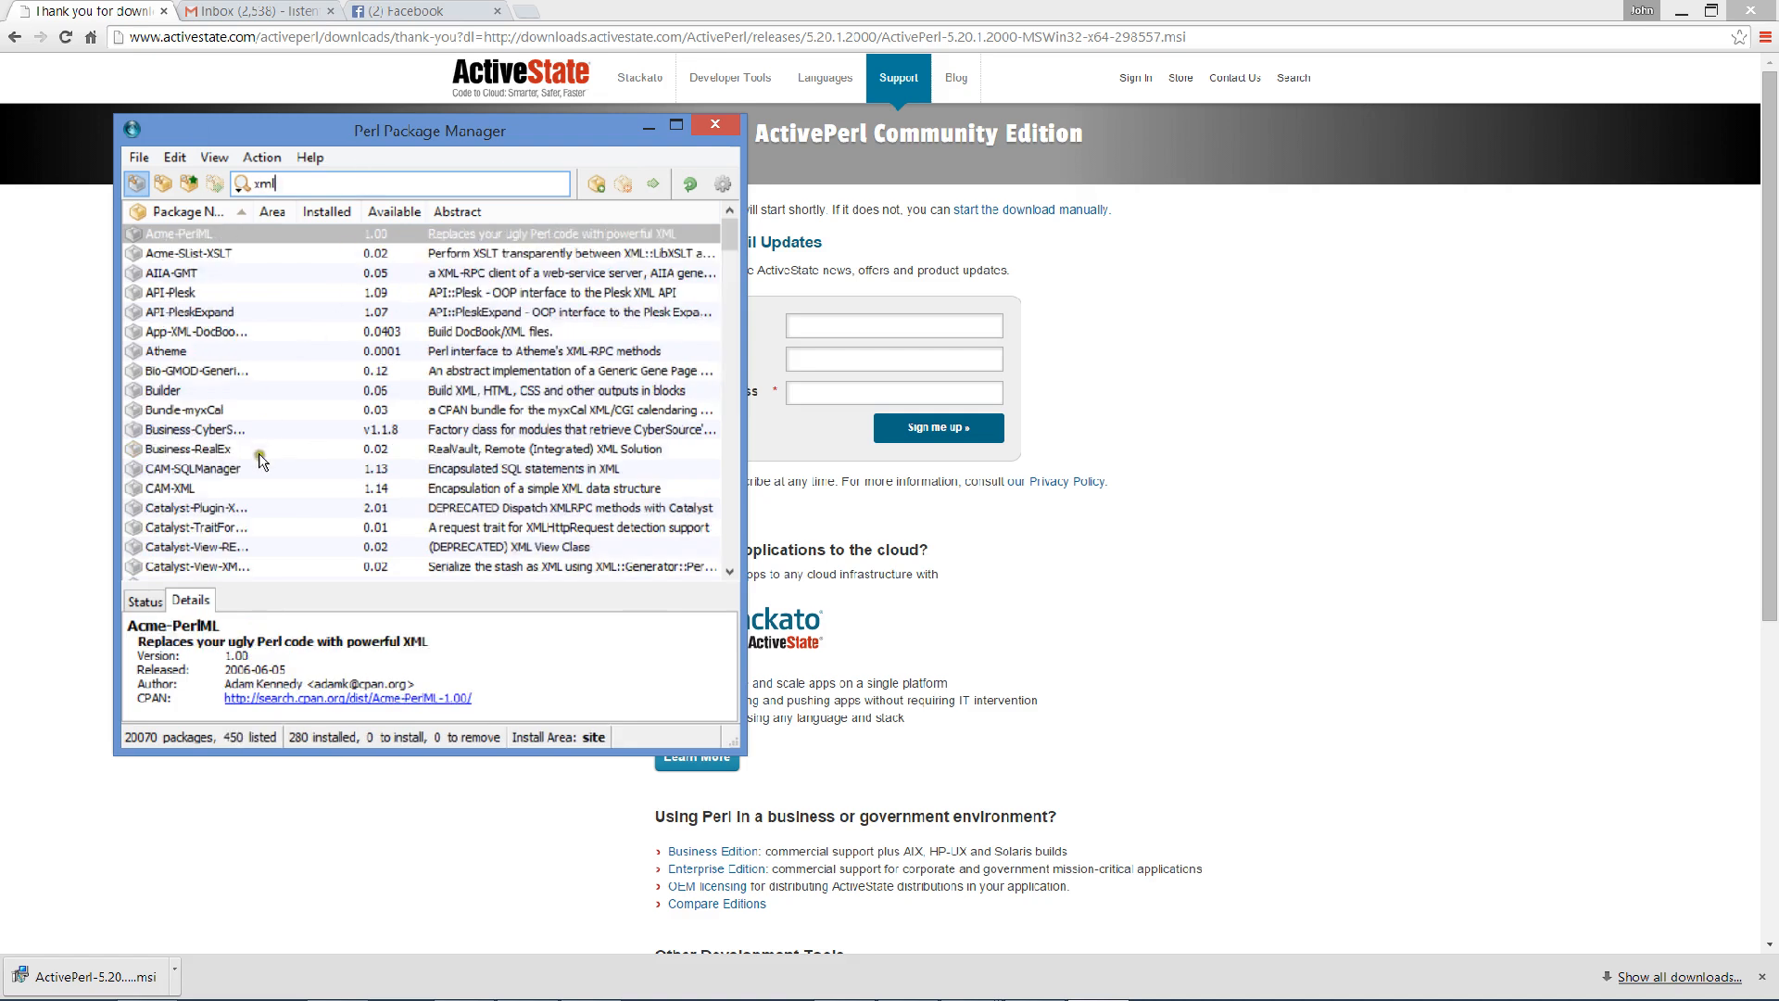
Mark the App-XML-DocBook-Builder package for install, and close the Perl Package Manager and the ActivePerl download page.
{"action": "left_click", "coordinate": [191, 332]}
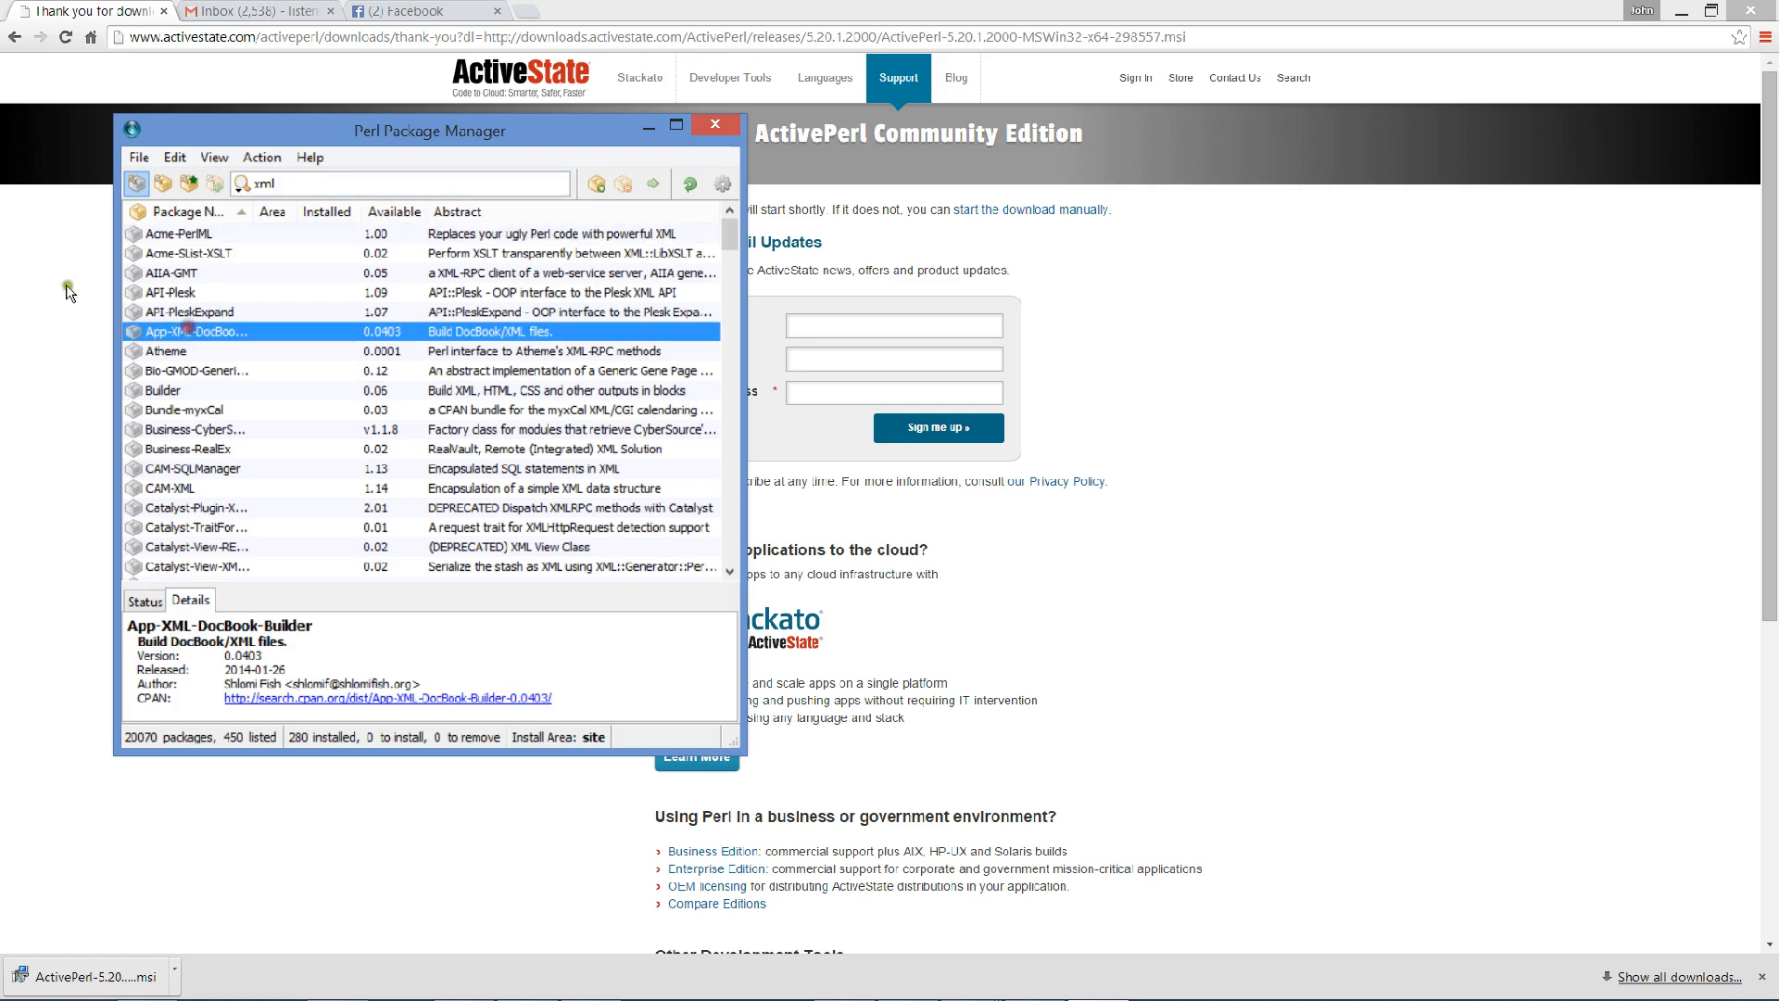
{"action": "left_click", "coordinate": [596, 182]}
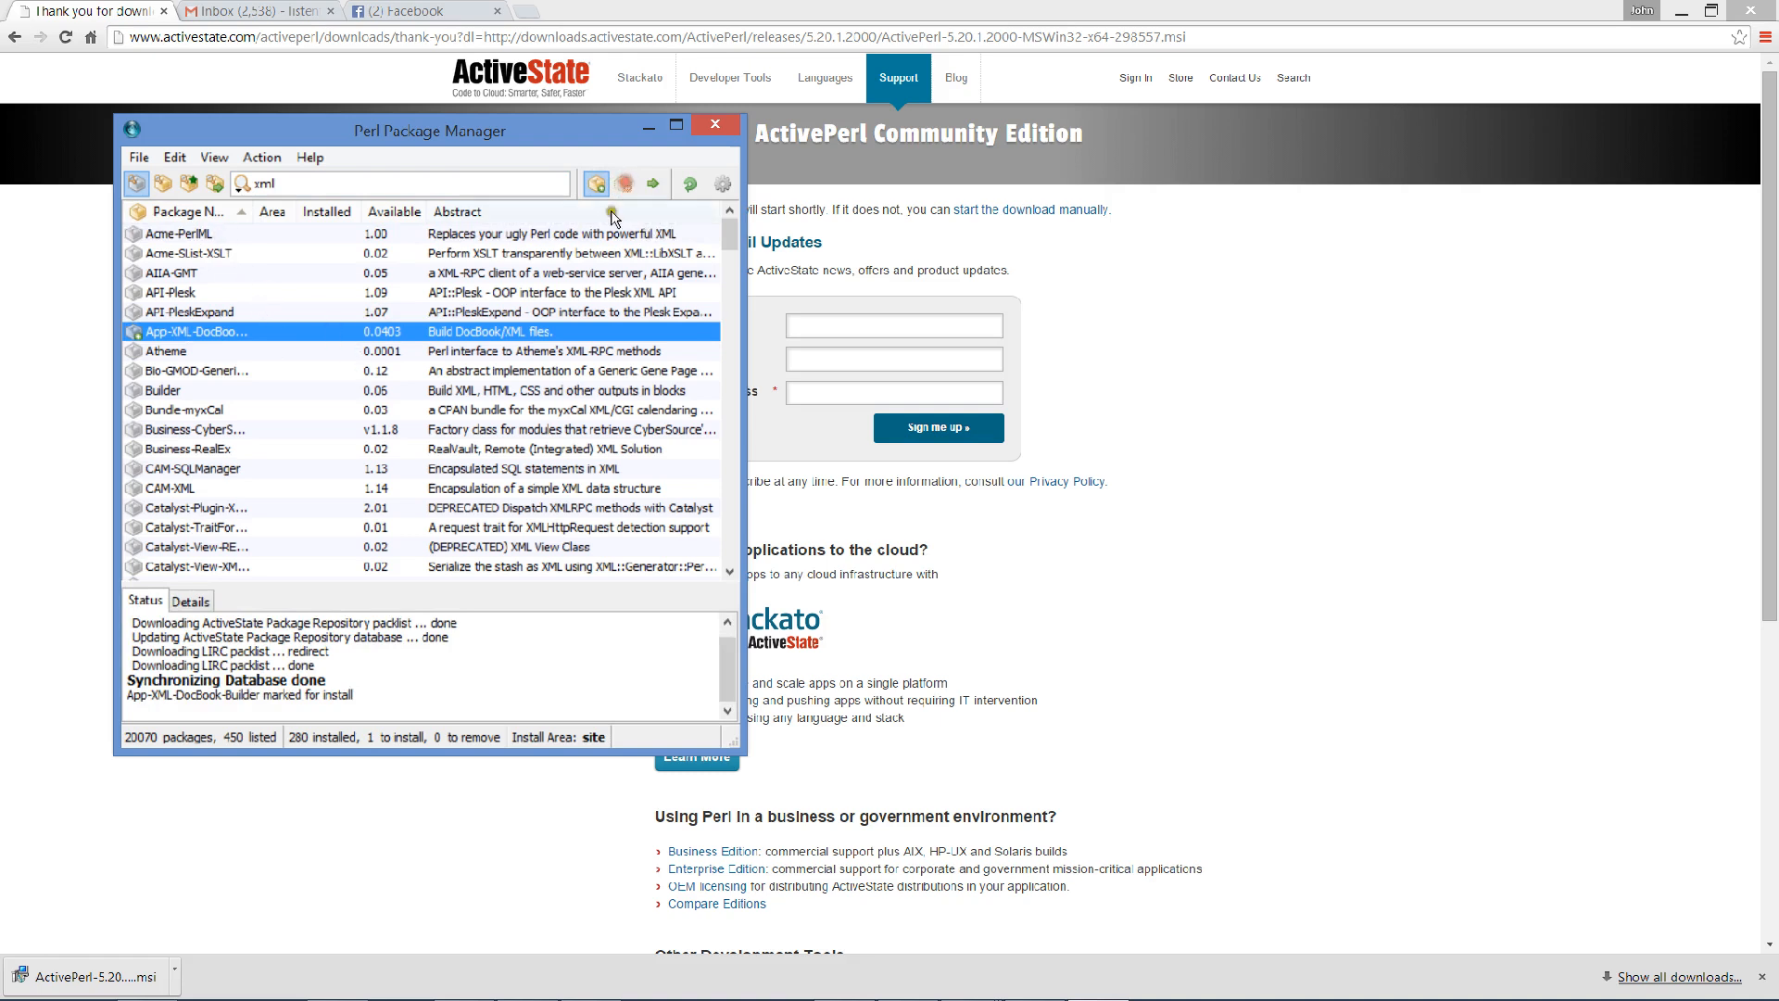
{"action": "left_click", "coordinate": [708, 126]}
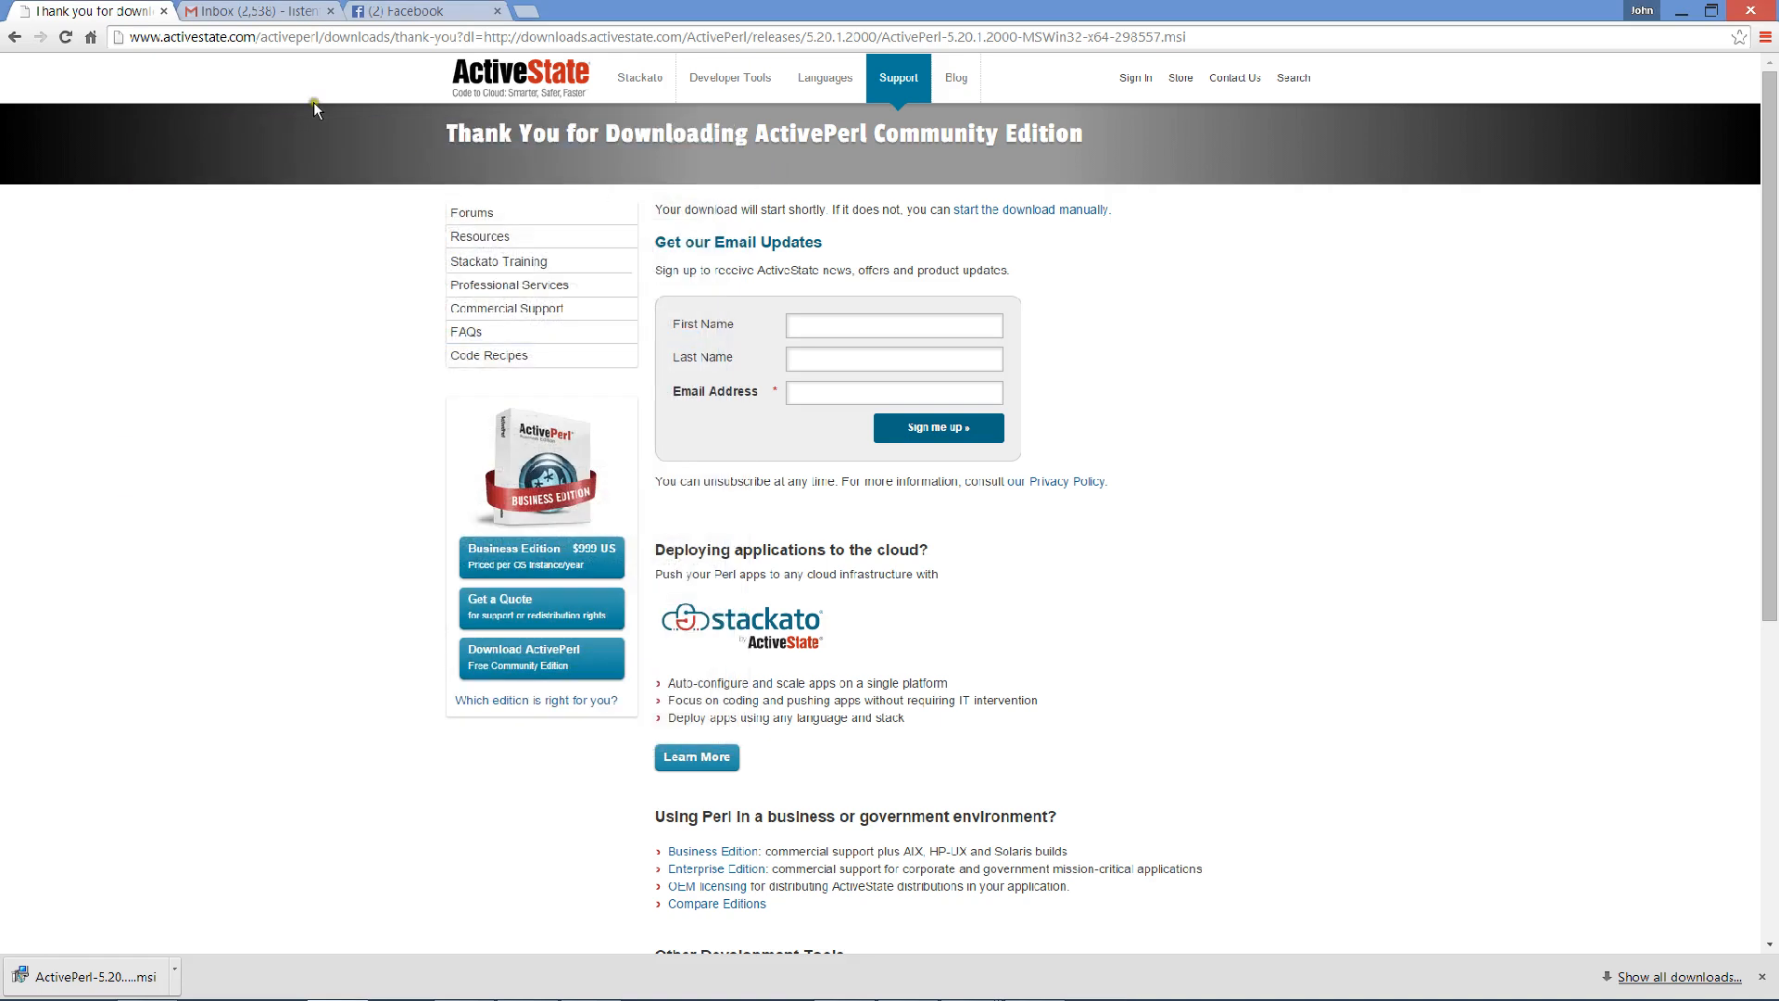
{"action": "left_click", "coordinate": [163, 11]}
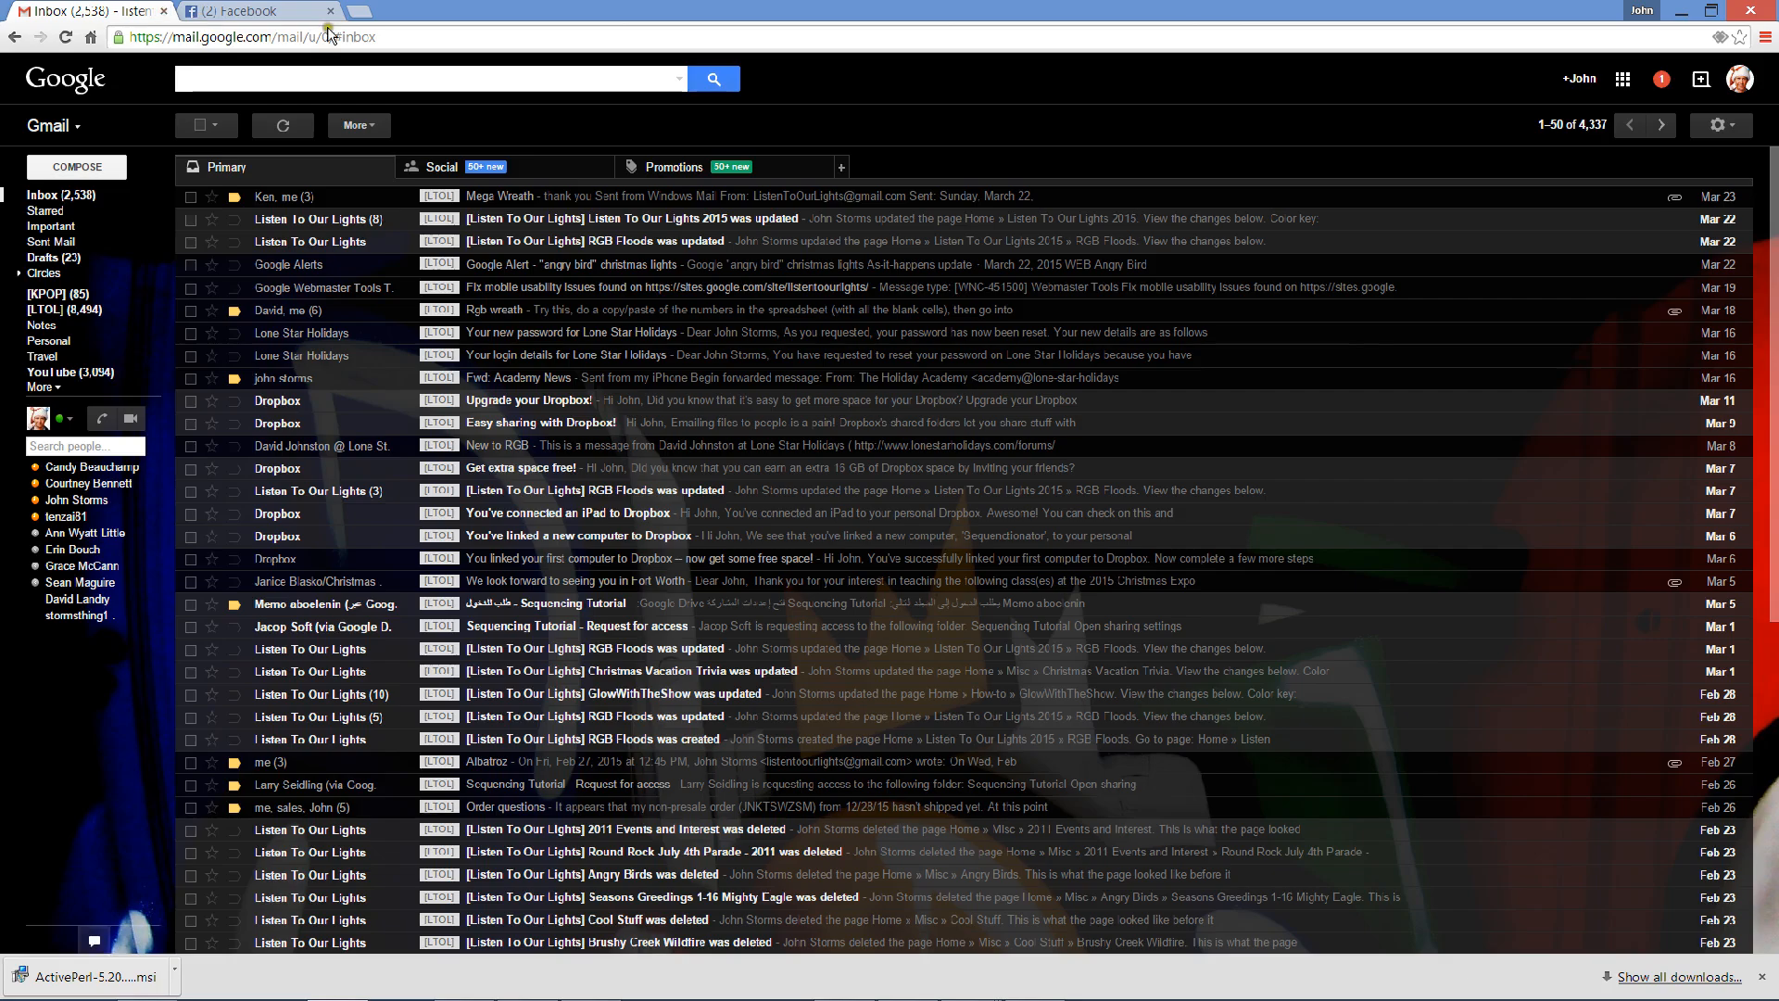
{"action": "left_click", "coordinate": [241, 11]}
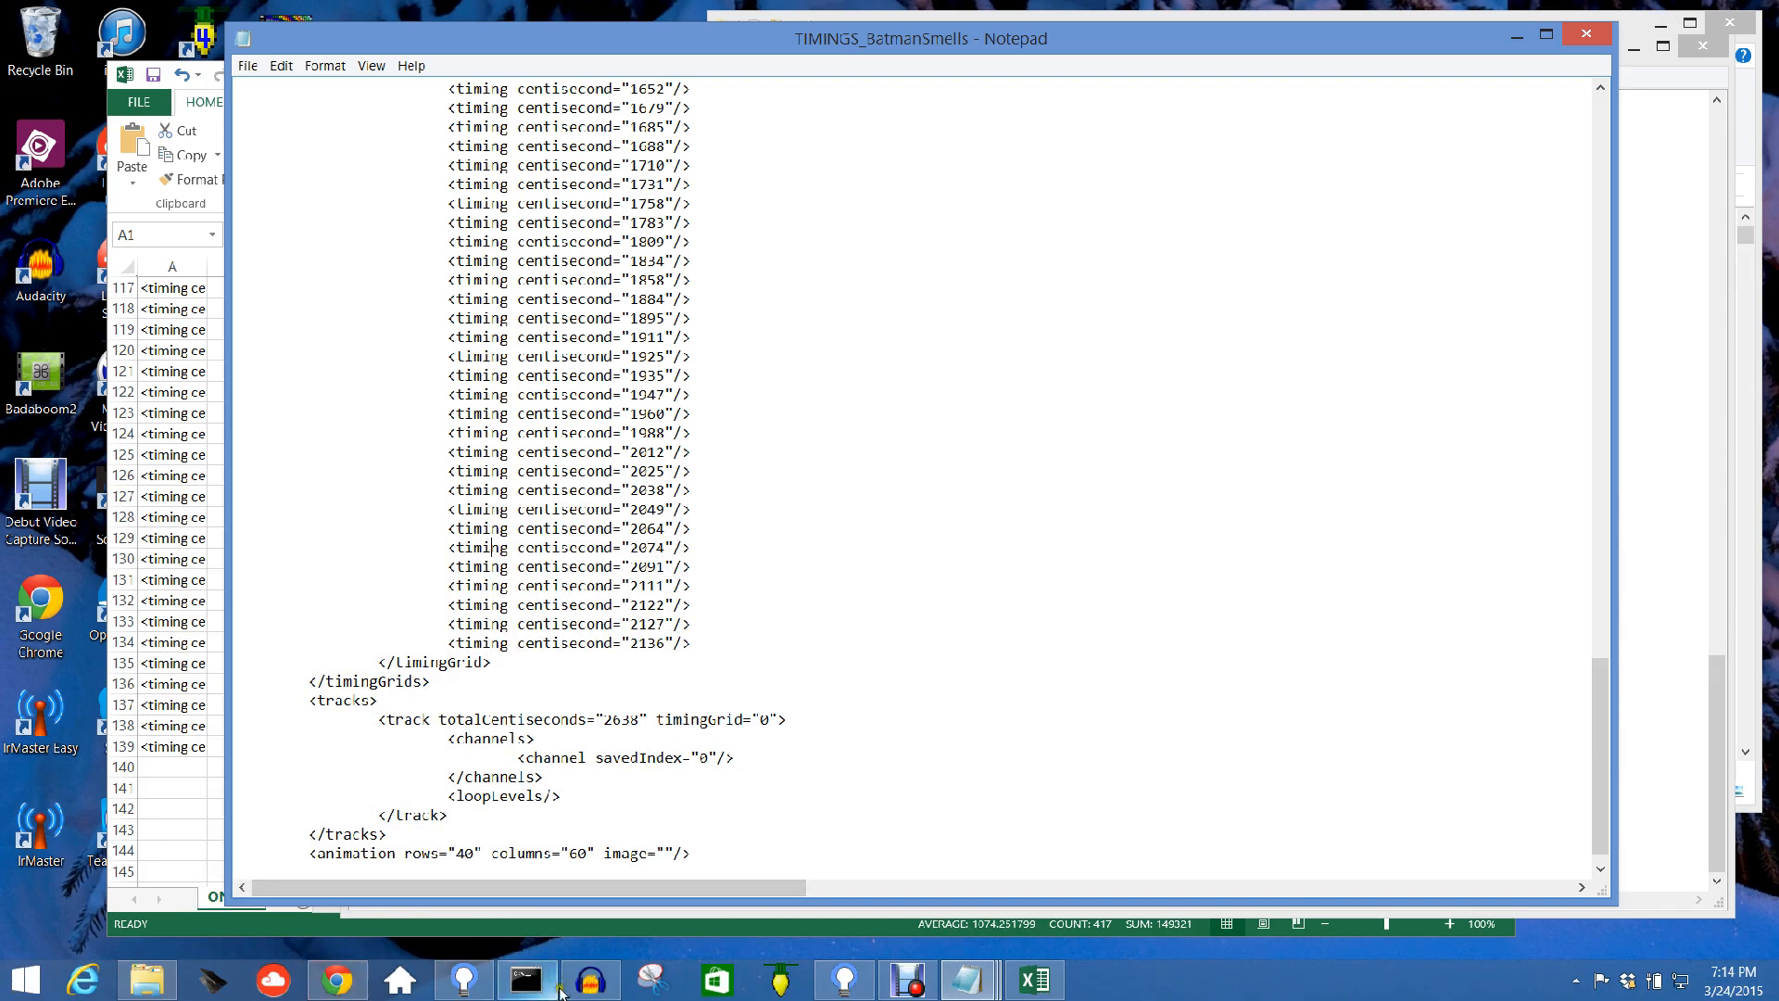
Switch to Audacity, remove the ONSET label track and run Bar and Beat Tracker: Bars with 4.0 beats per bar.
{"action": "left_click", "coordinate": [589, 982]}
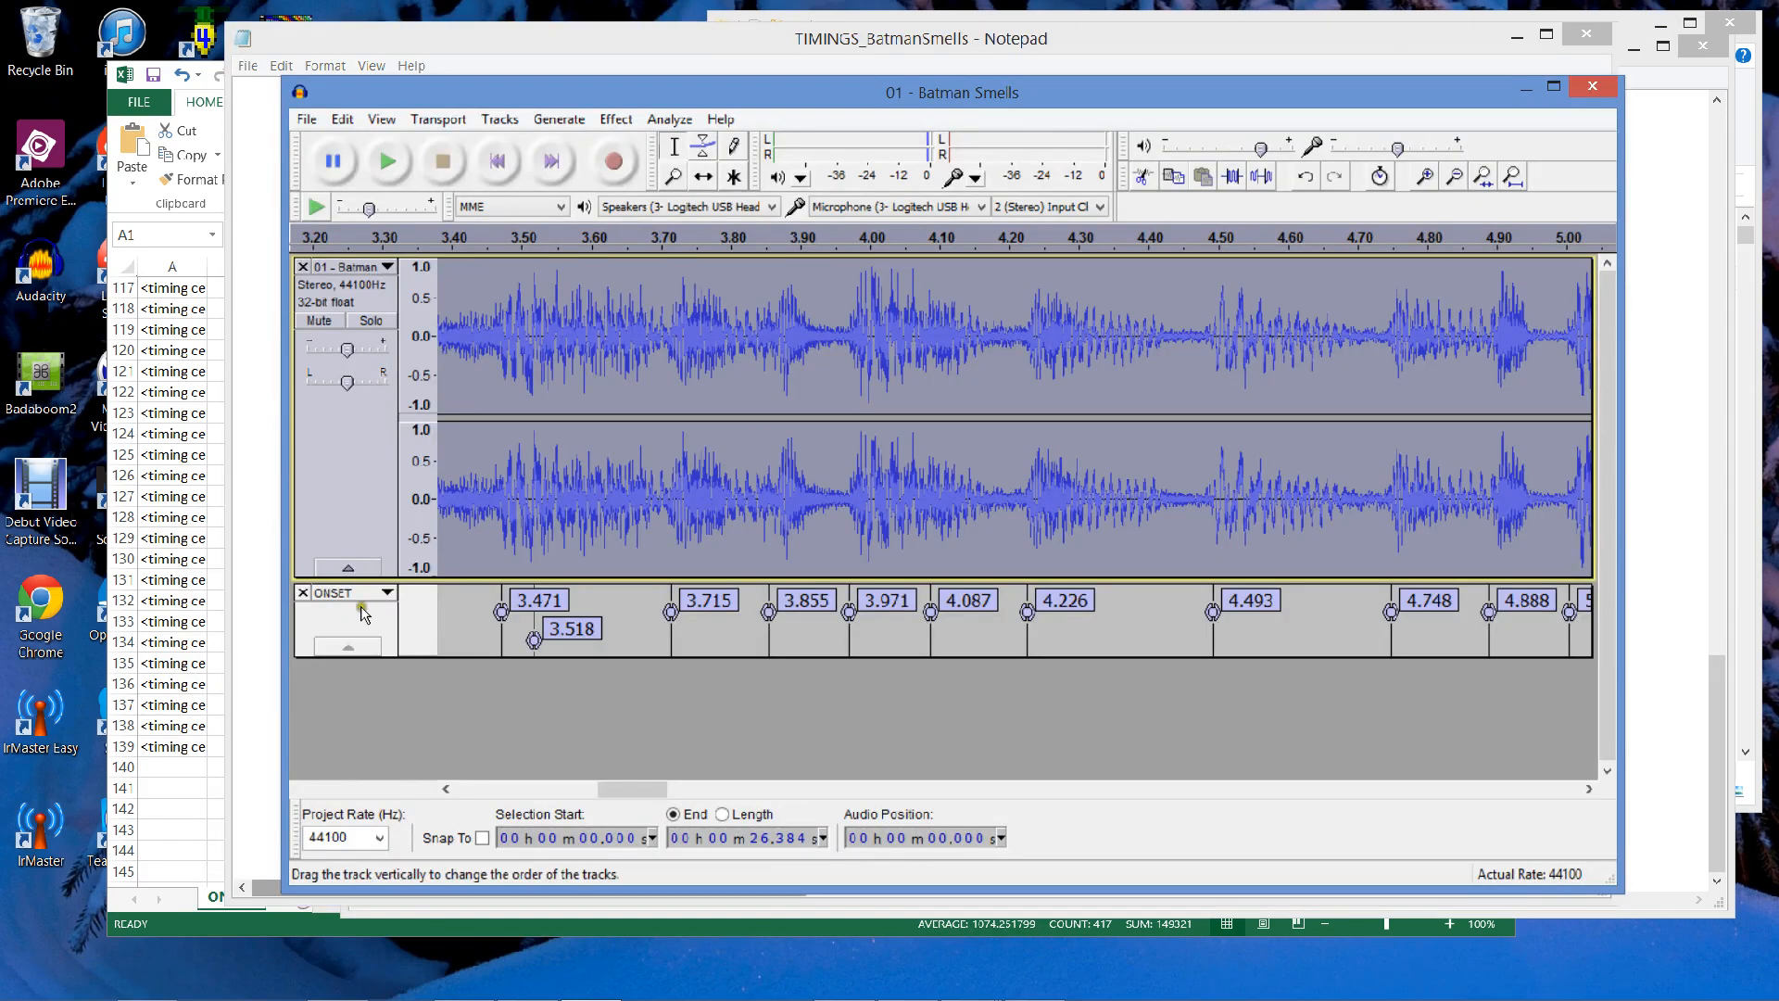
{"action": "left_click", "coordinate": [301, 592]}
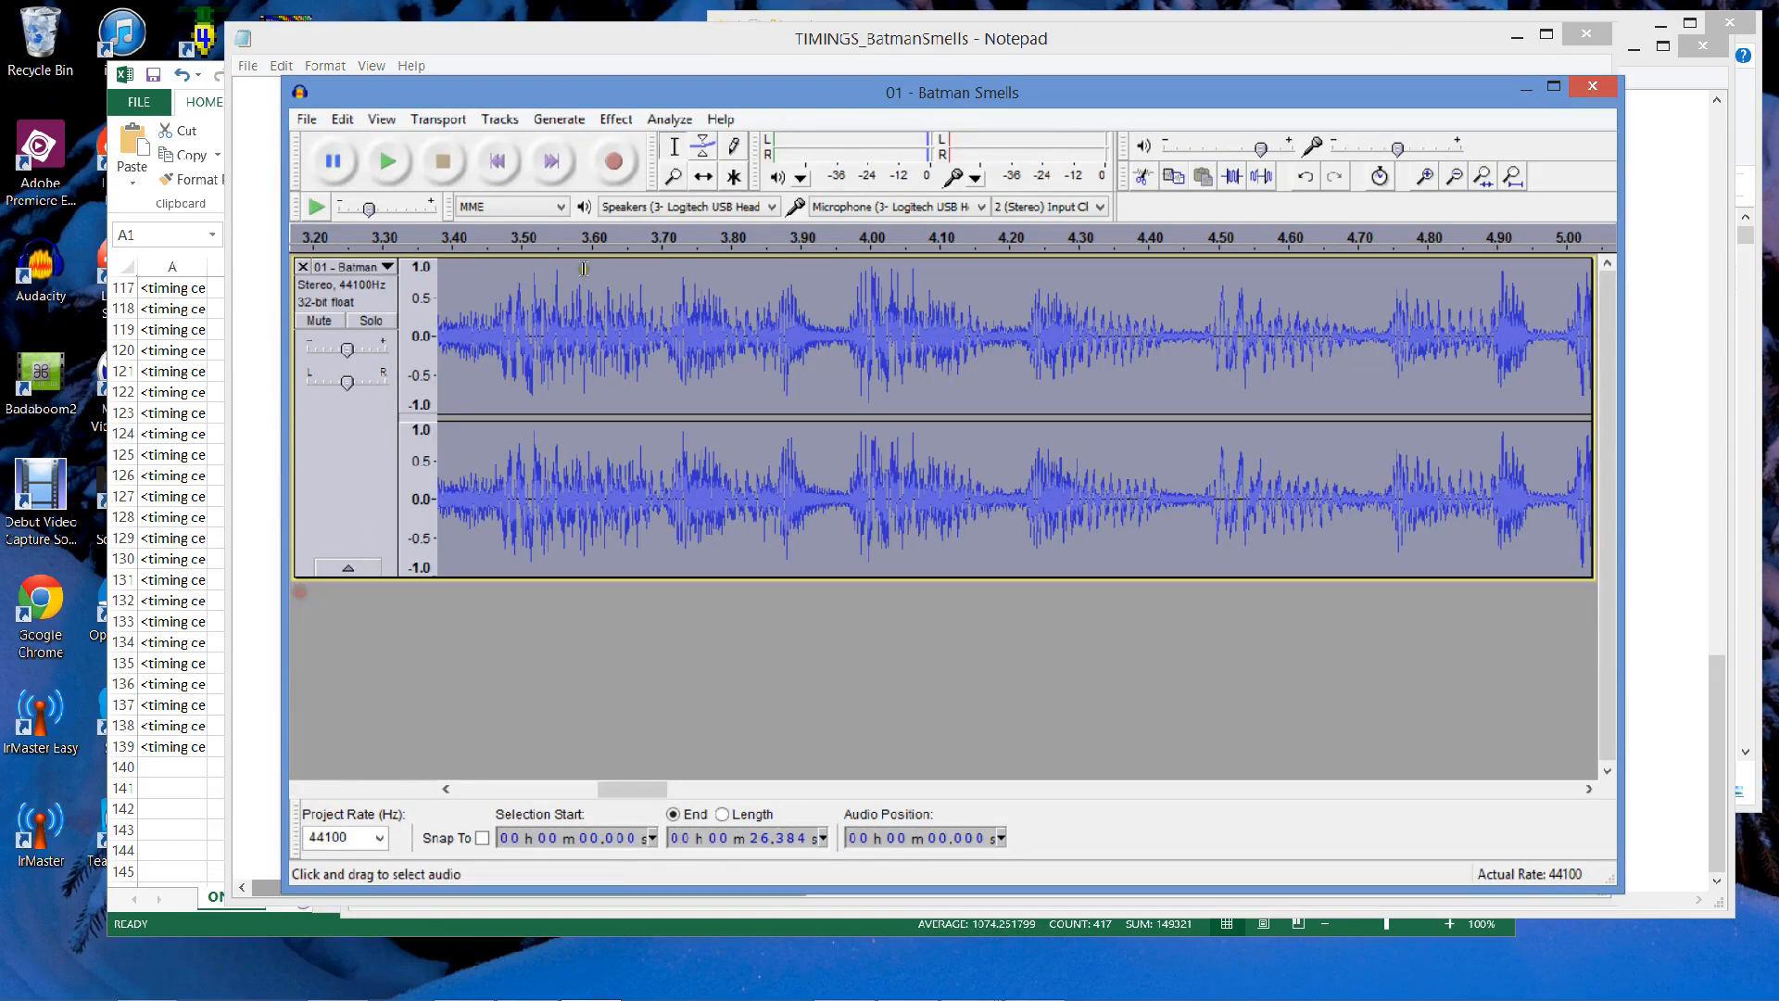
{"action": "left_click", "coordinate": [659, 119]}
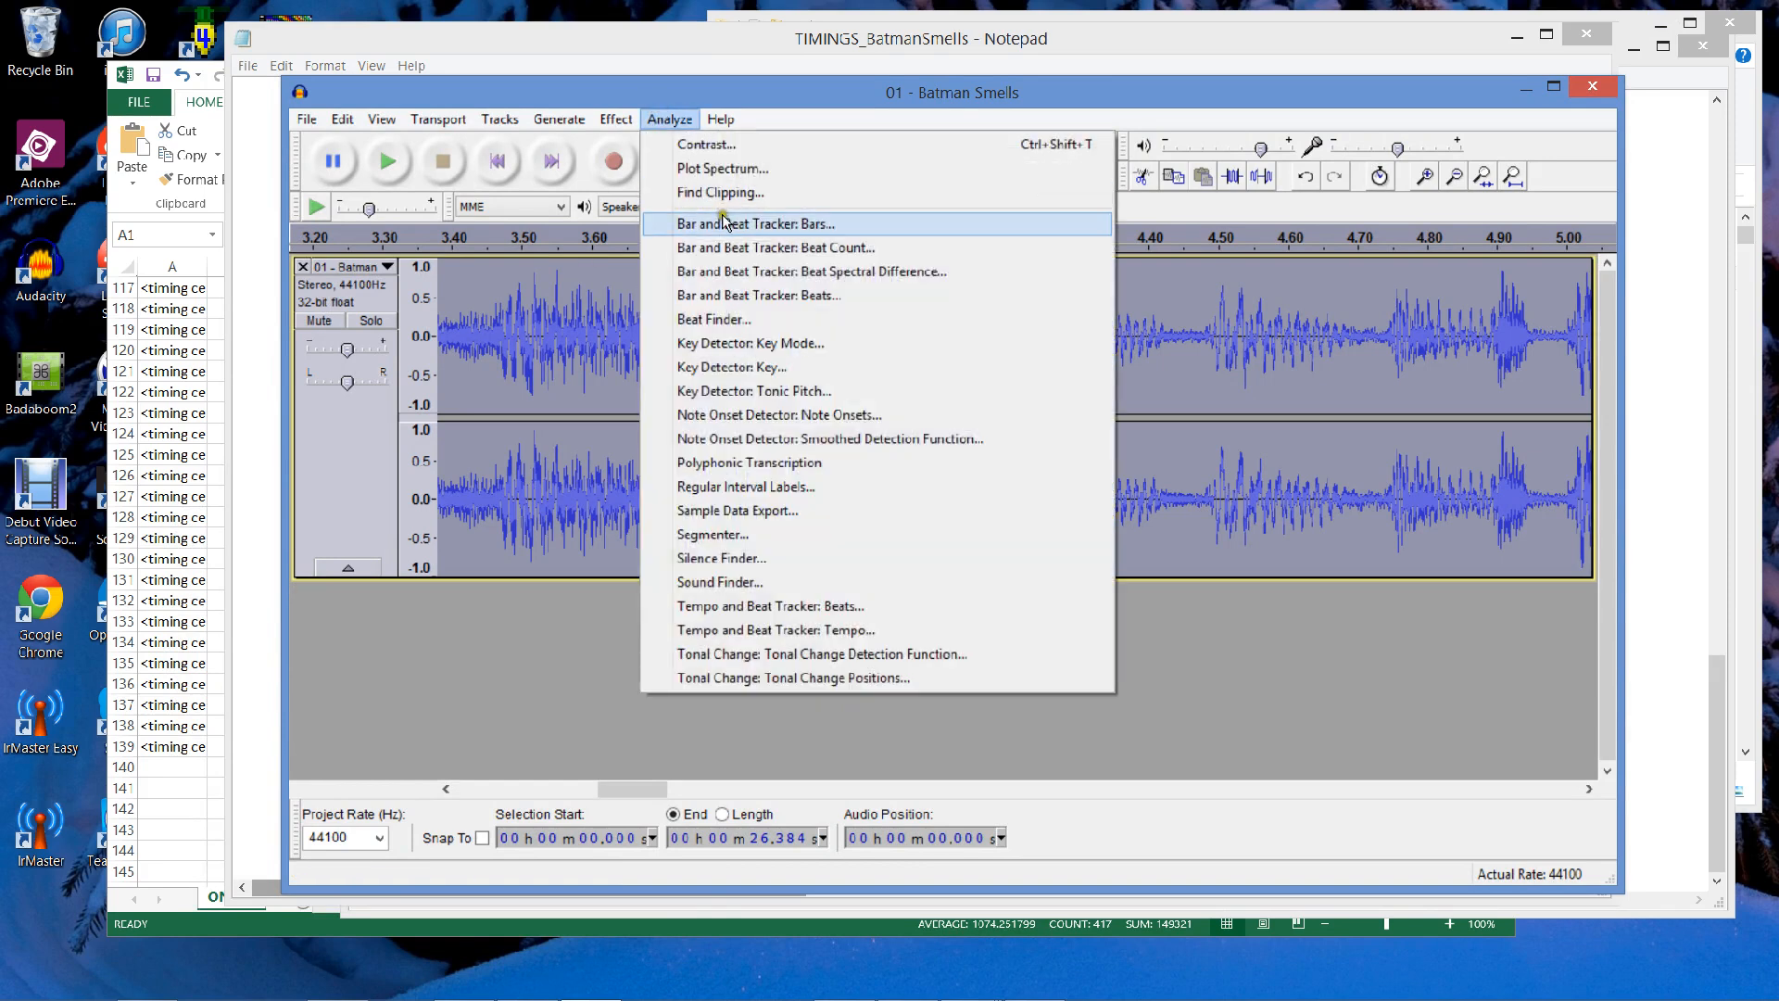
{"action": "left_click", "coordinate": [723, 222]}
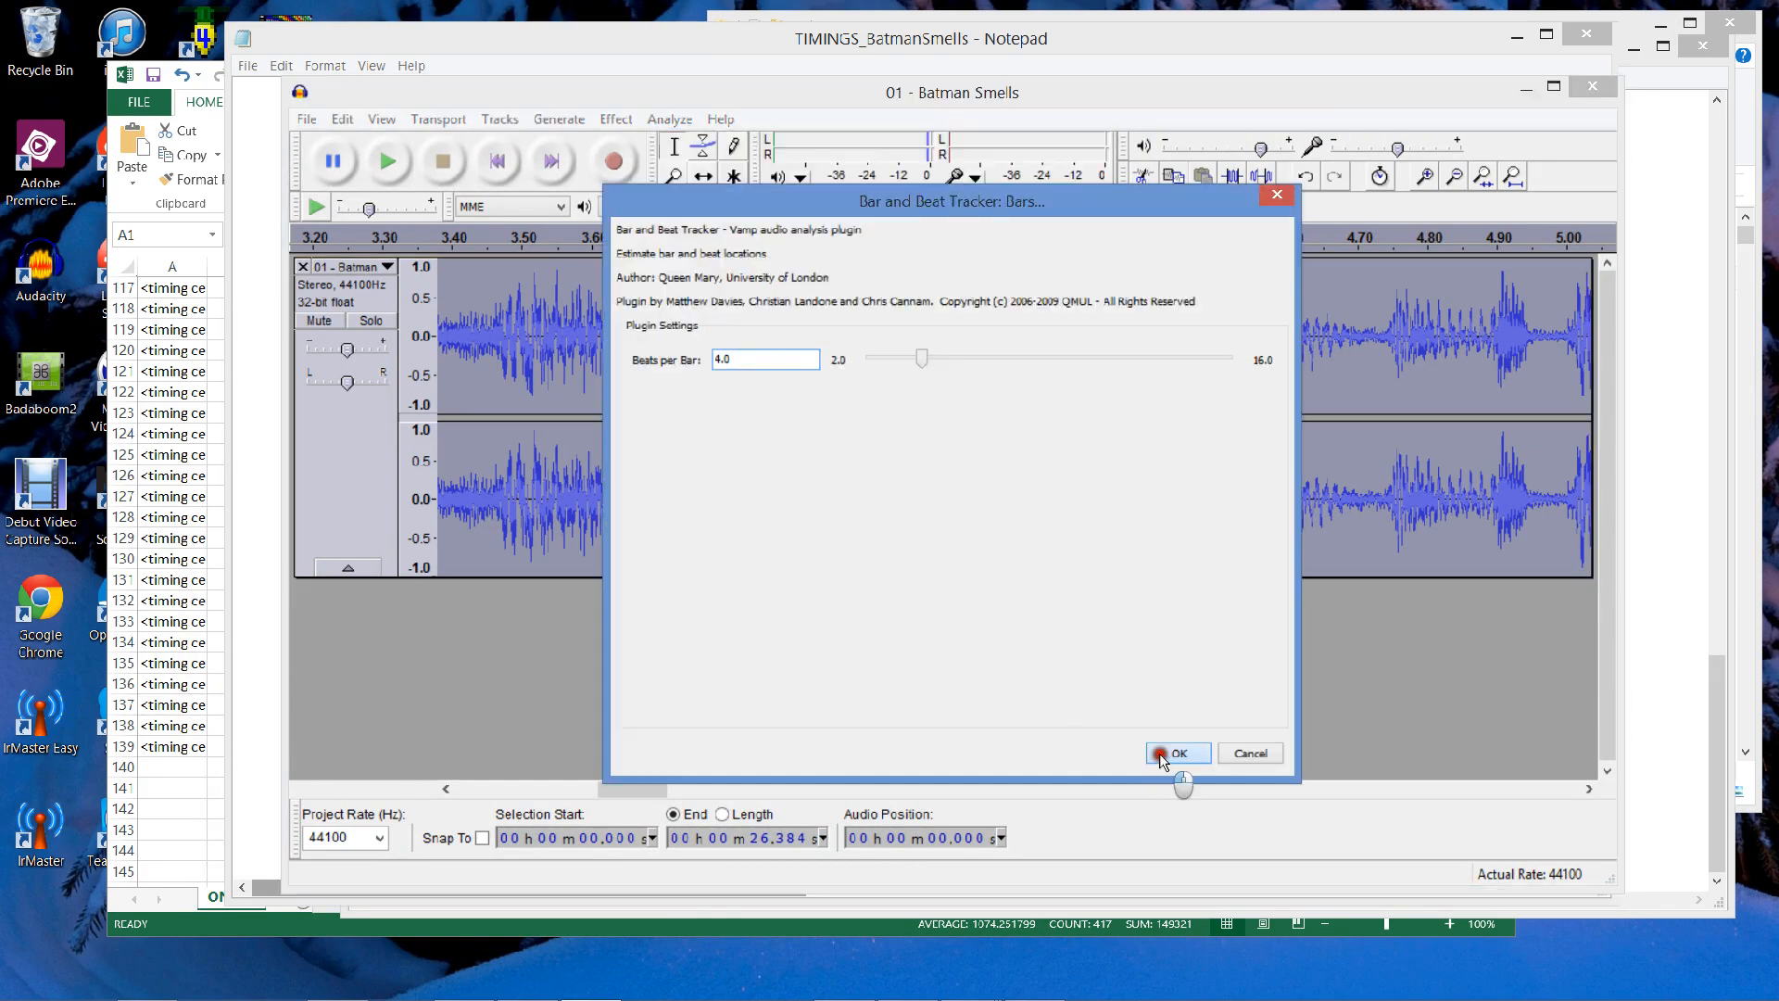
{"action": "left_click", "coordinate": [1173, 751]}
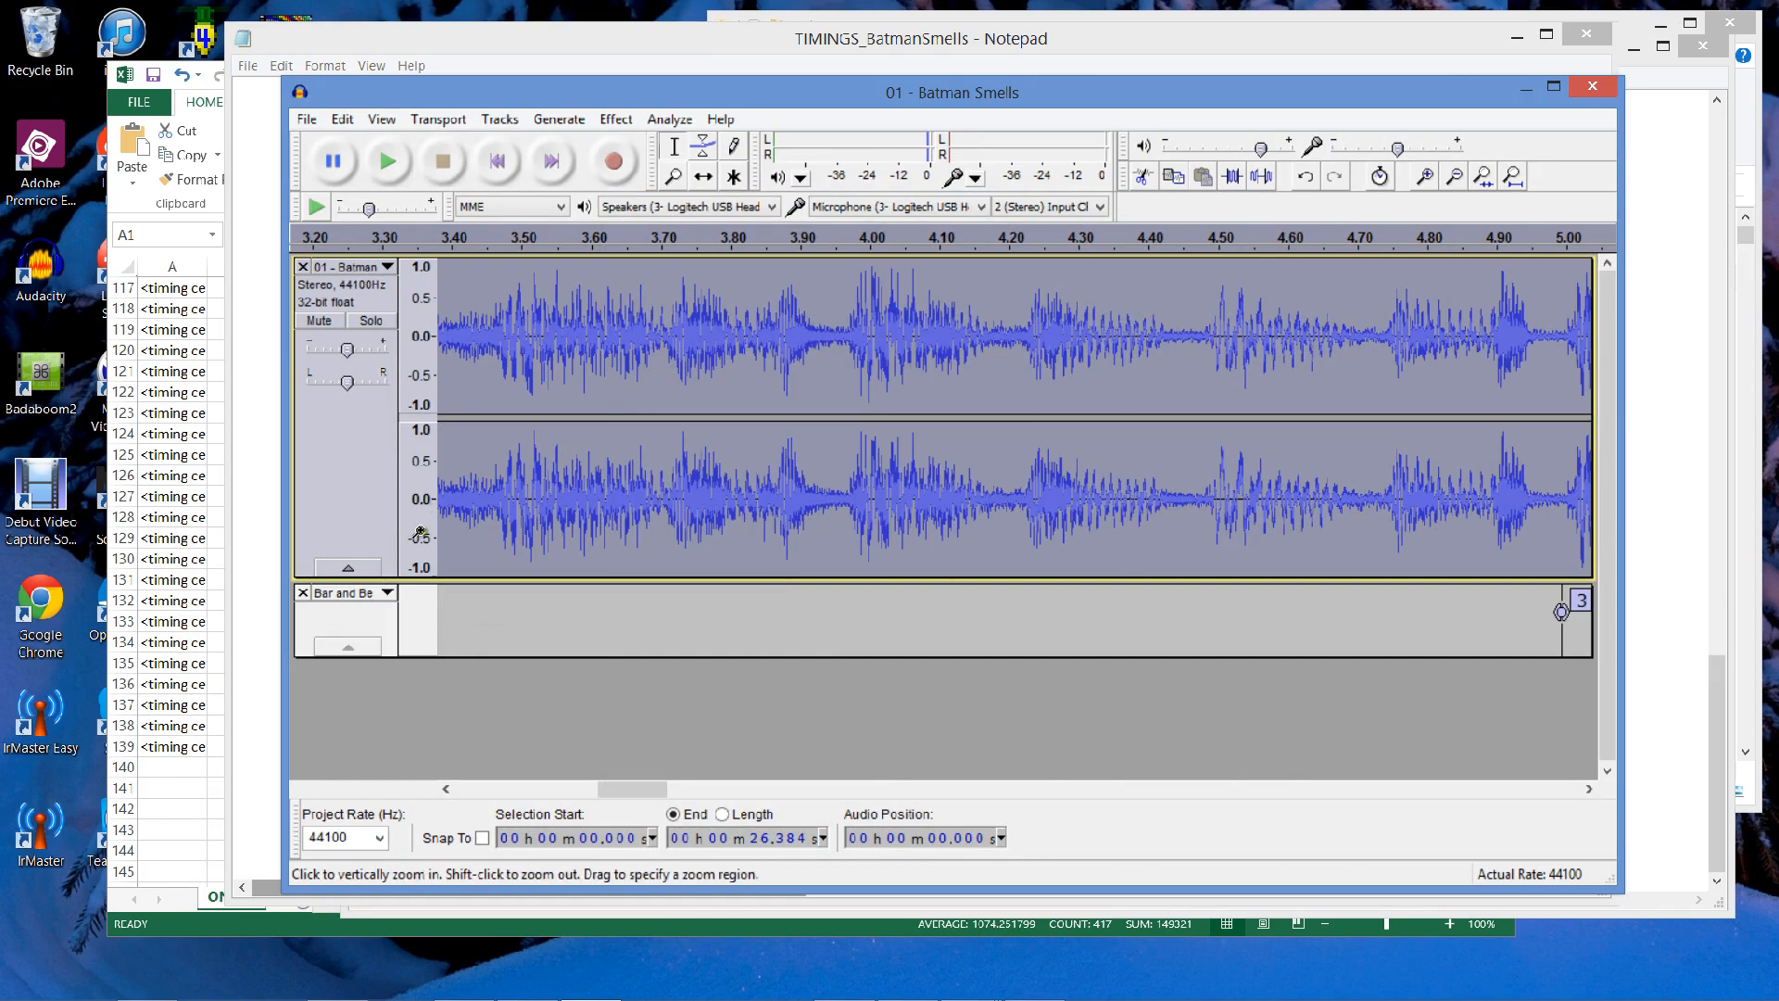
Look over the detected bar labels across the whole song and rename their label track as BAR.
{"action": "left_click_drag", "start_coordinate": [609, 788], "coordinate": [1140, 795]}
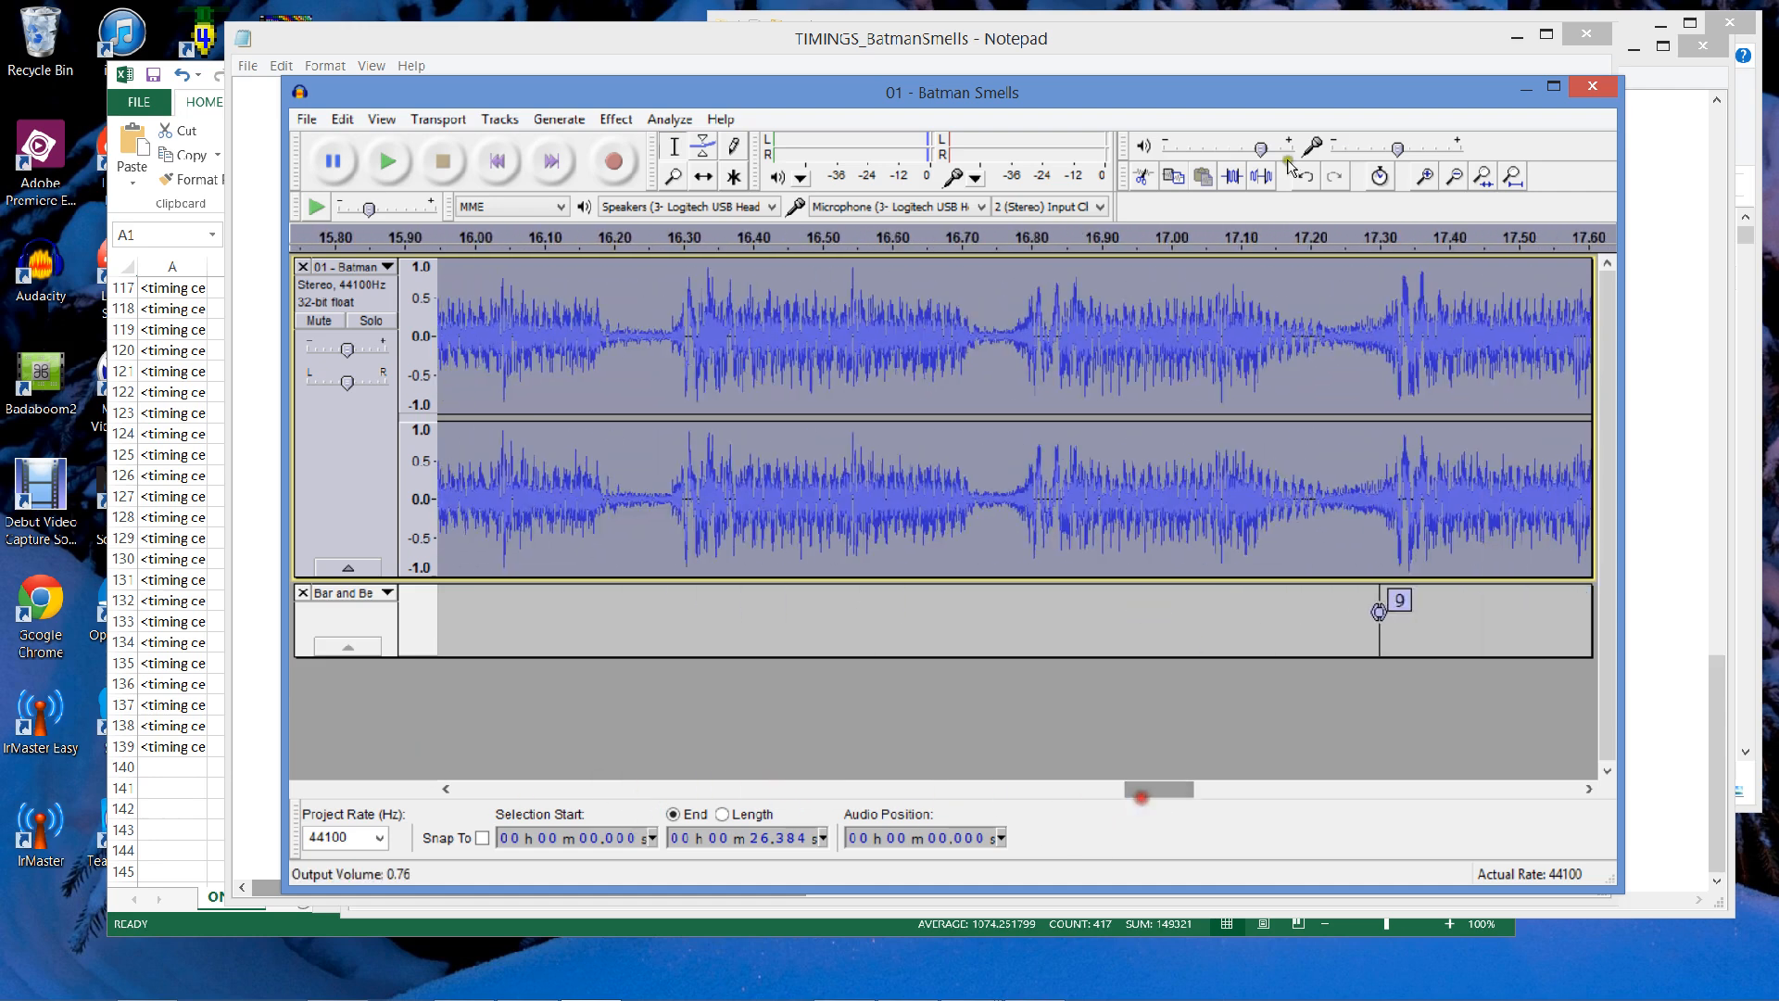
{"action": "left_click", "coordinate": [1453, 178]}
{"action": "left_click", "coordinate": [1453, 178]}
{"action": "left_click", "coordinate": [1453, 178]}
{"action": "left_click", "coordinate": [1453, 178]}
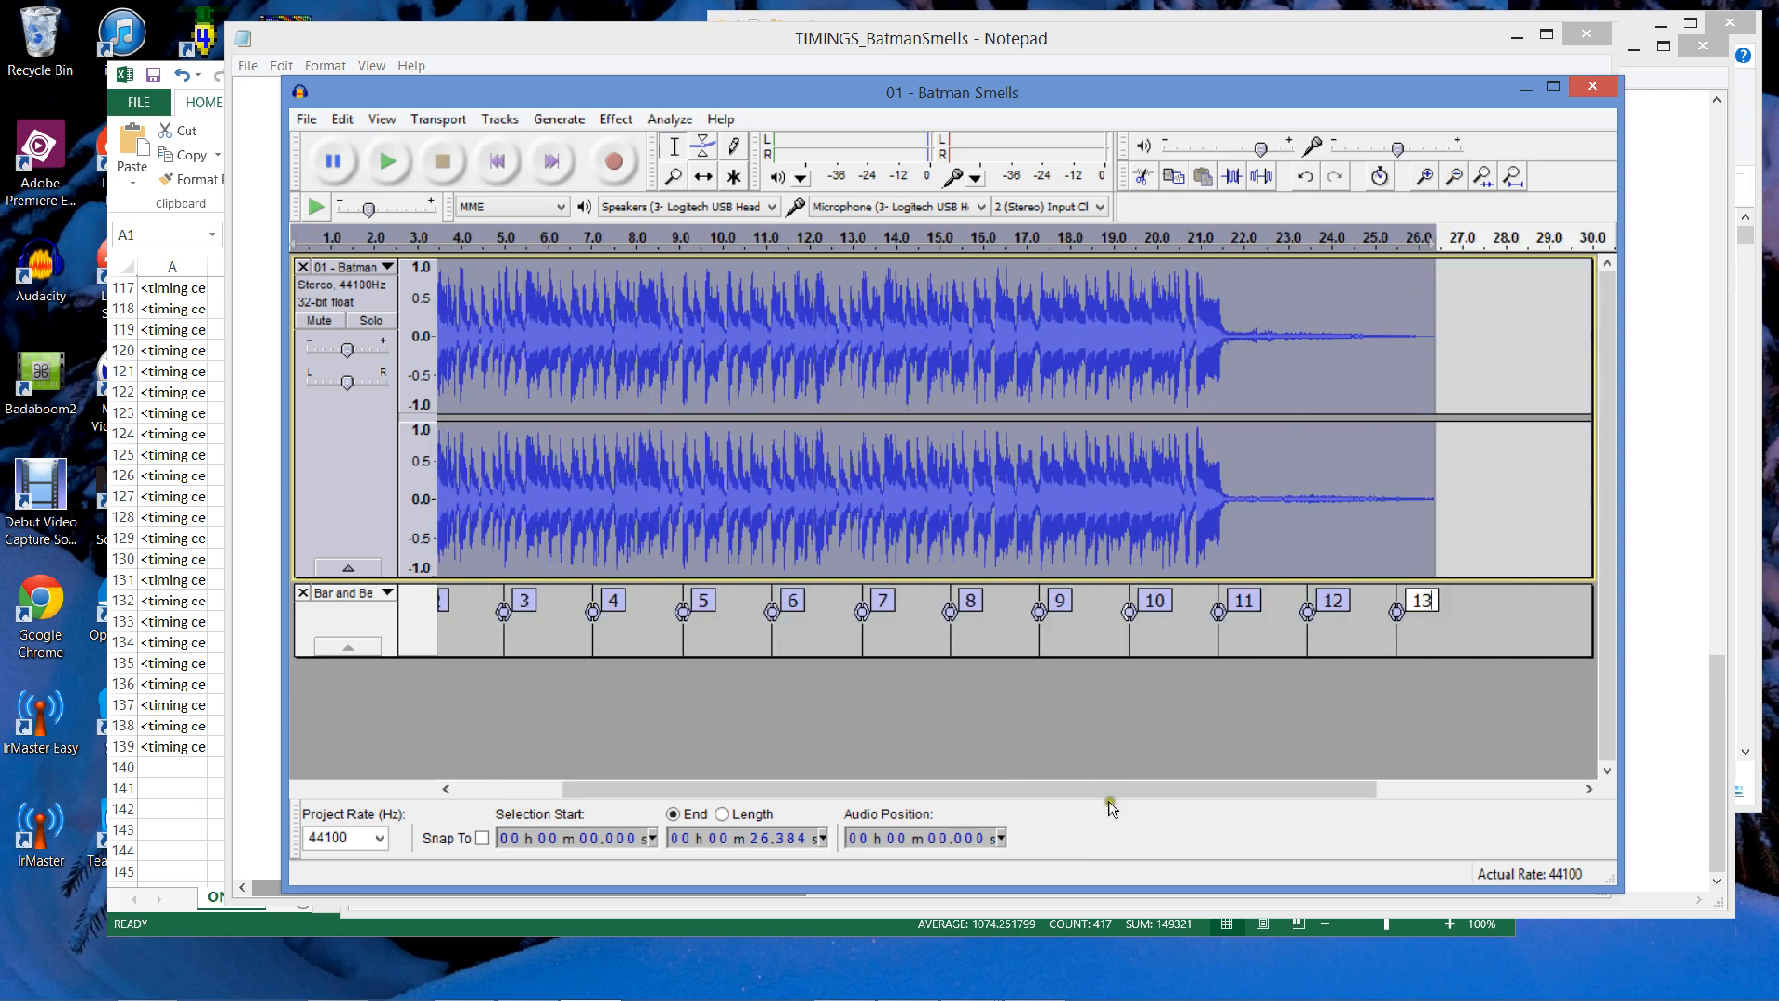
{"action": "left_click_drag", "start_coordinate": [1158, 789], "coordinate": [865, 790]}
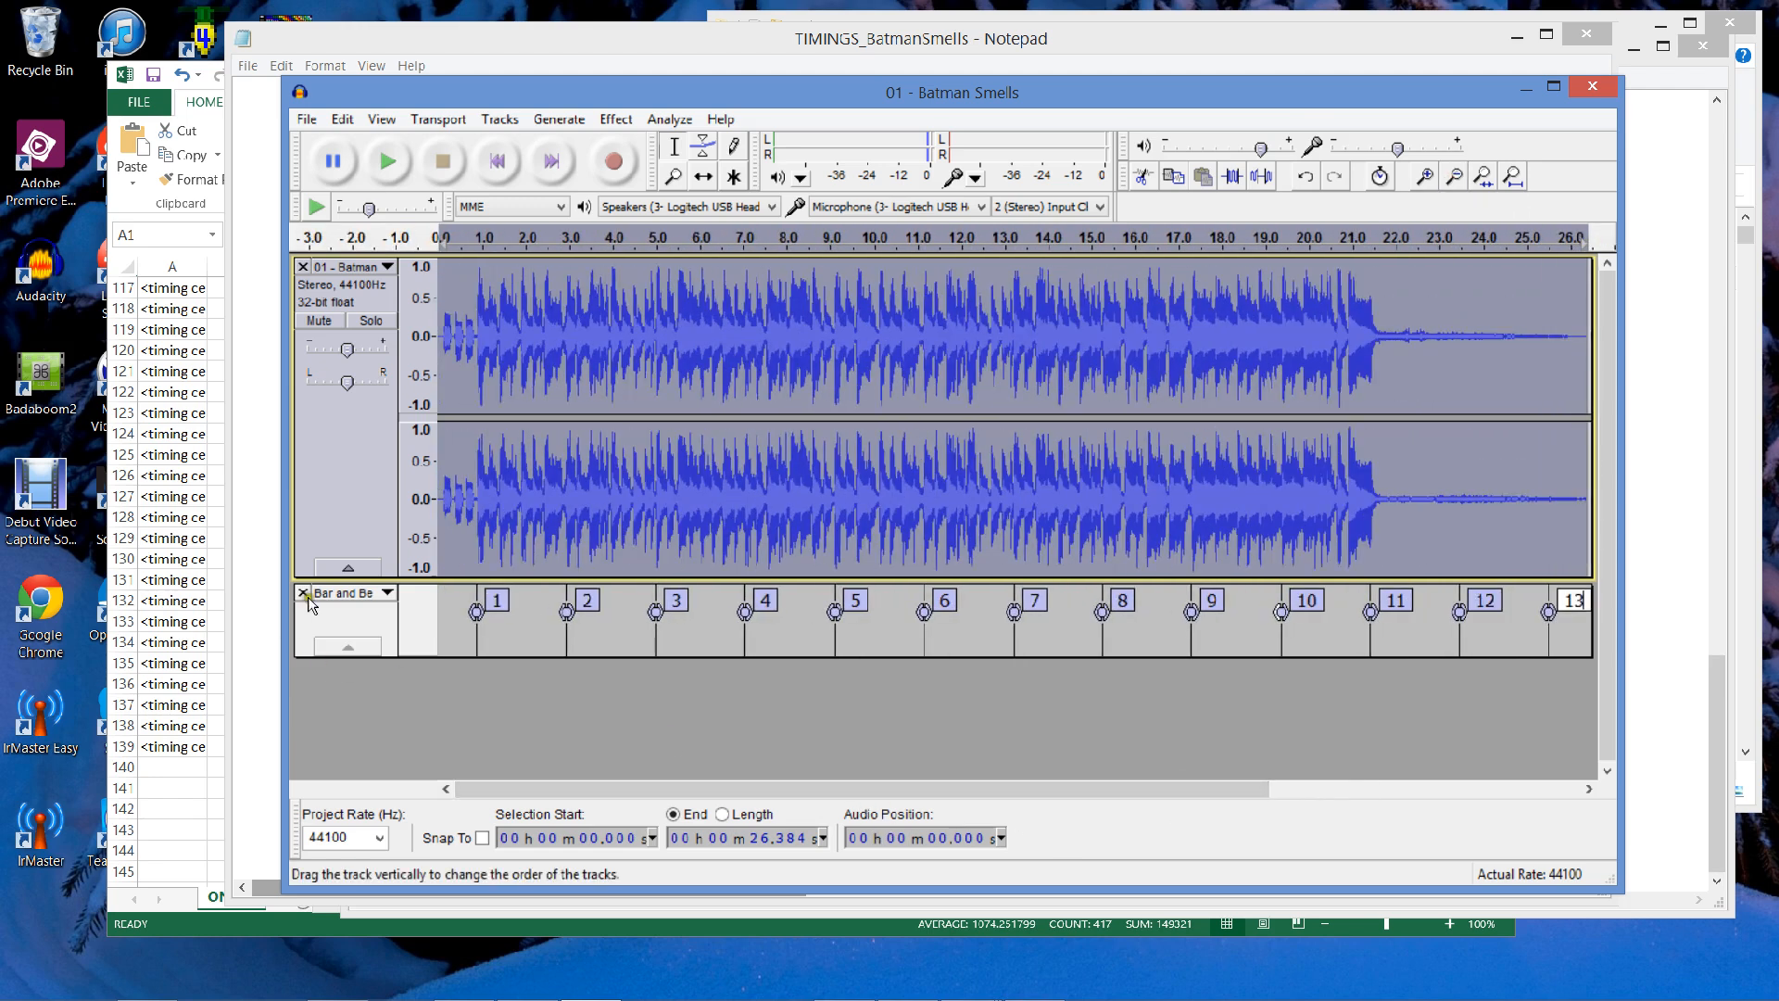
{"action": "left_click", "coordinate": [382, 593]}
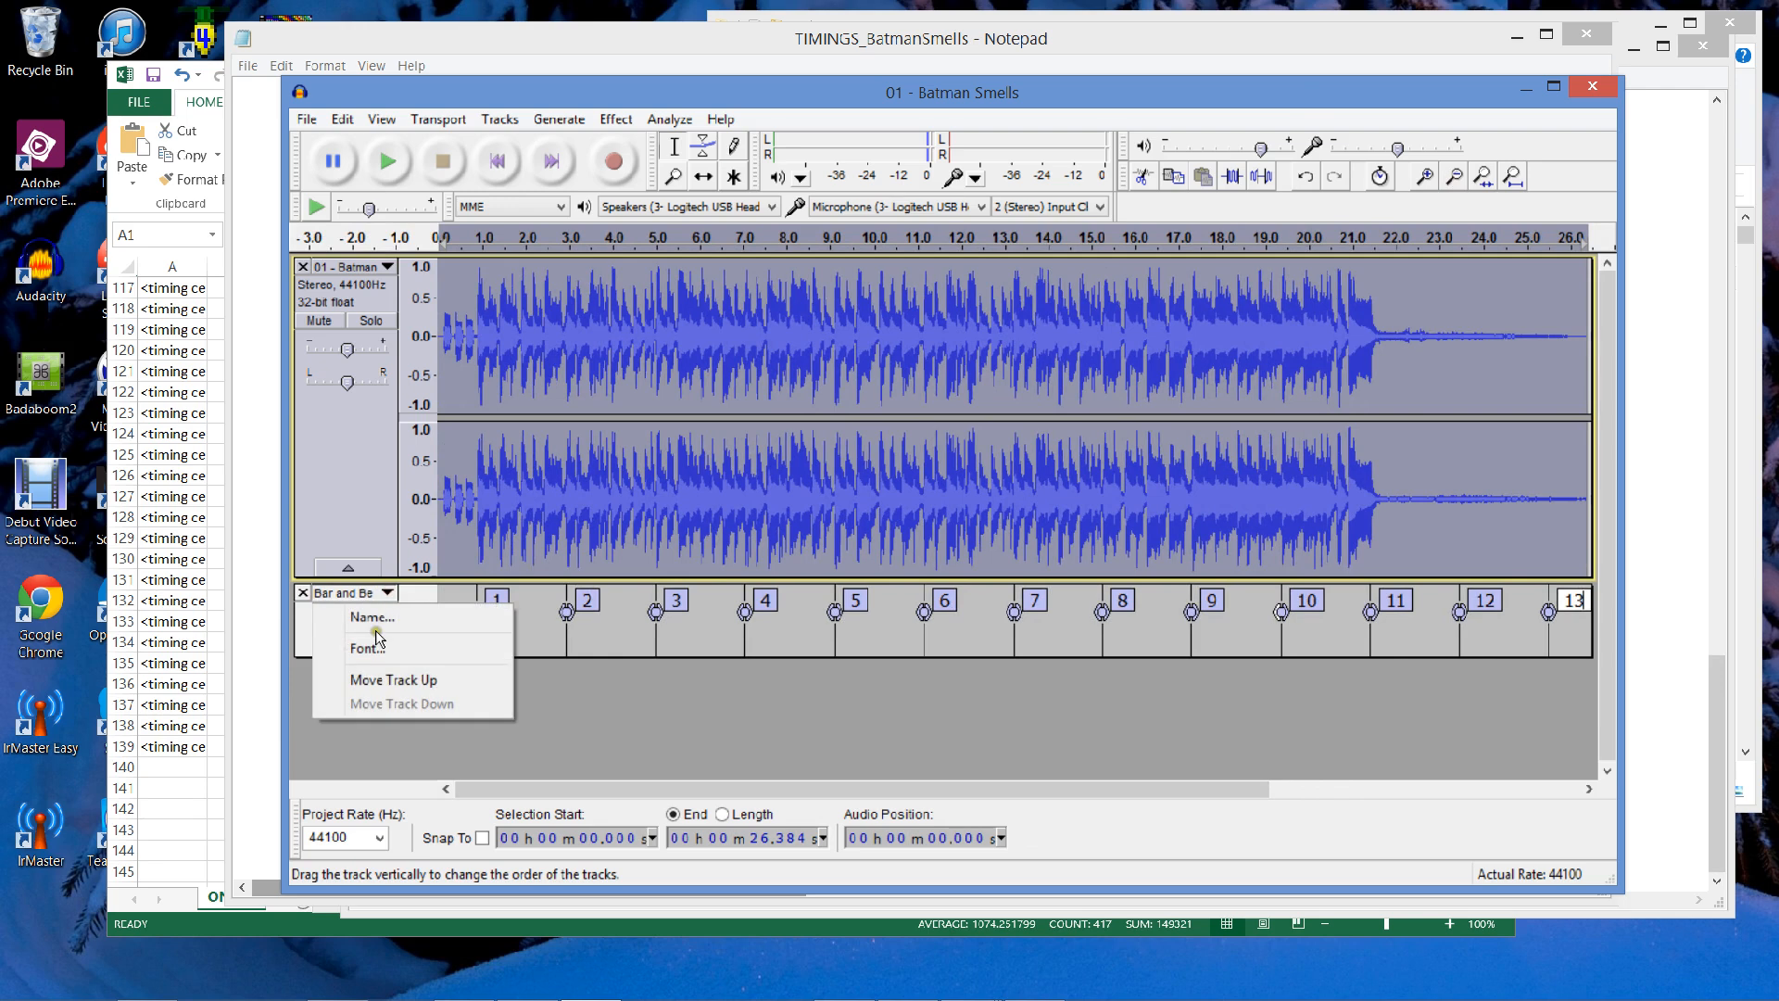
{"action": "left_click", "coordinate": [379, 626]}
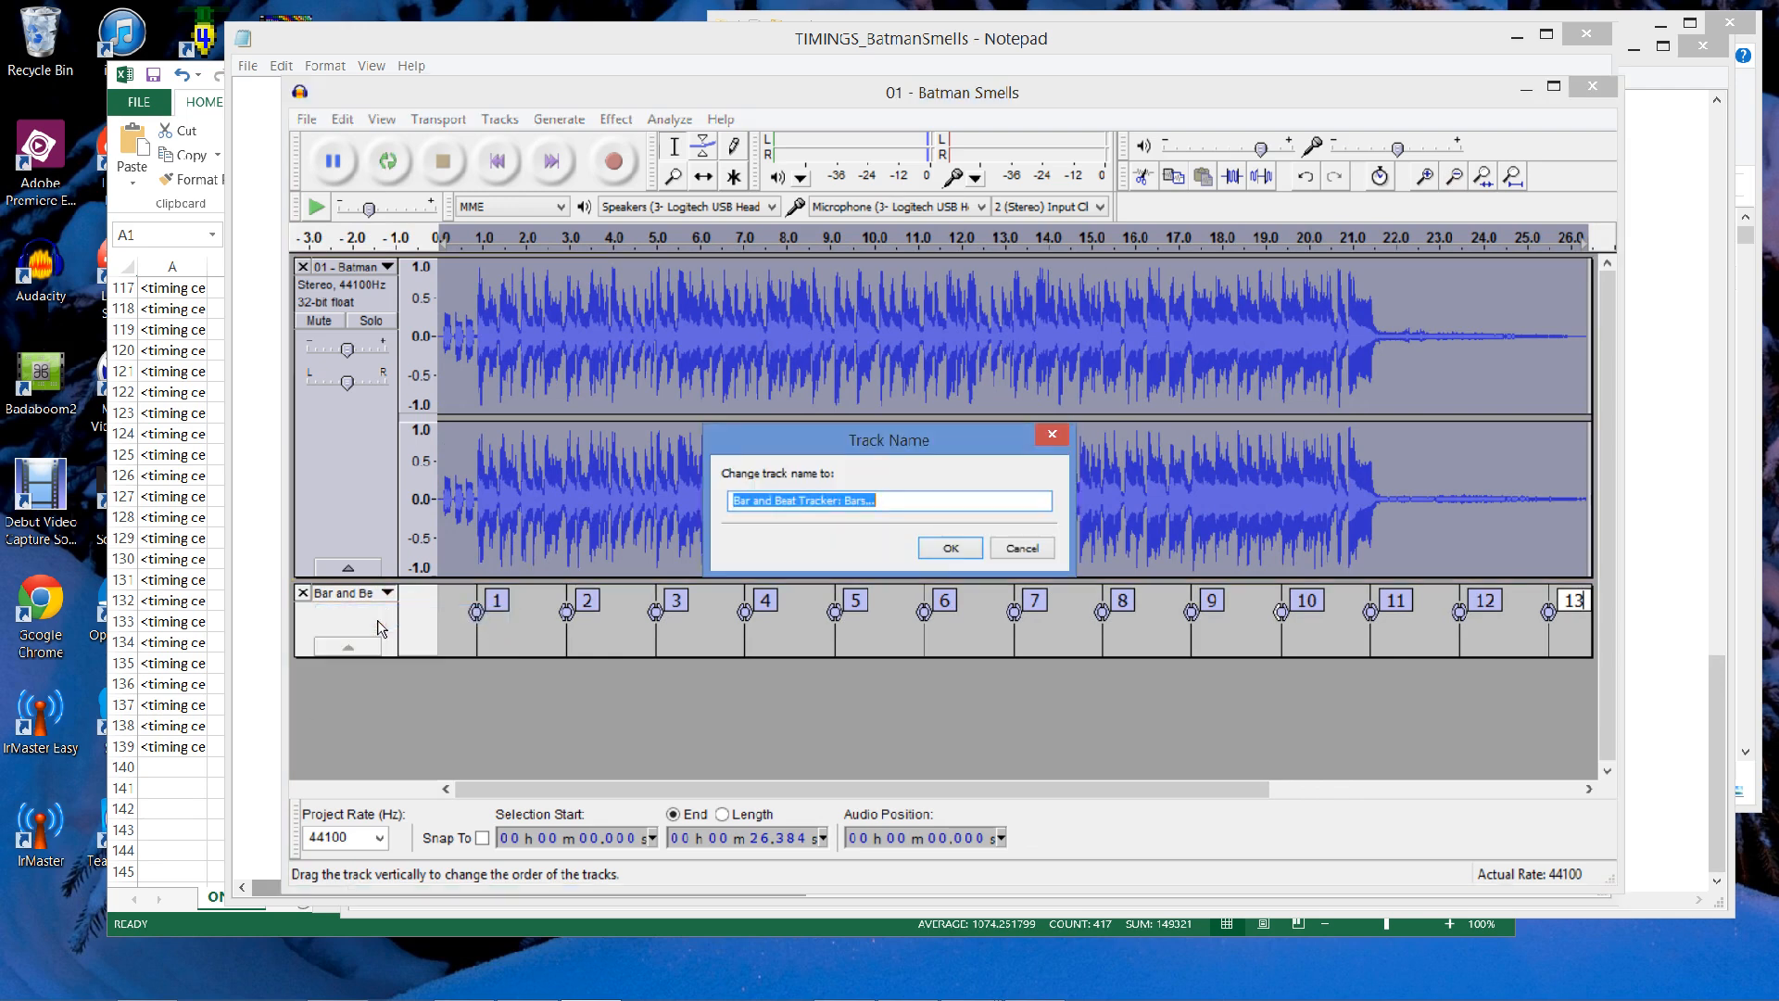
{"action": "type", "text": "BAR"}
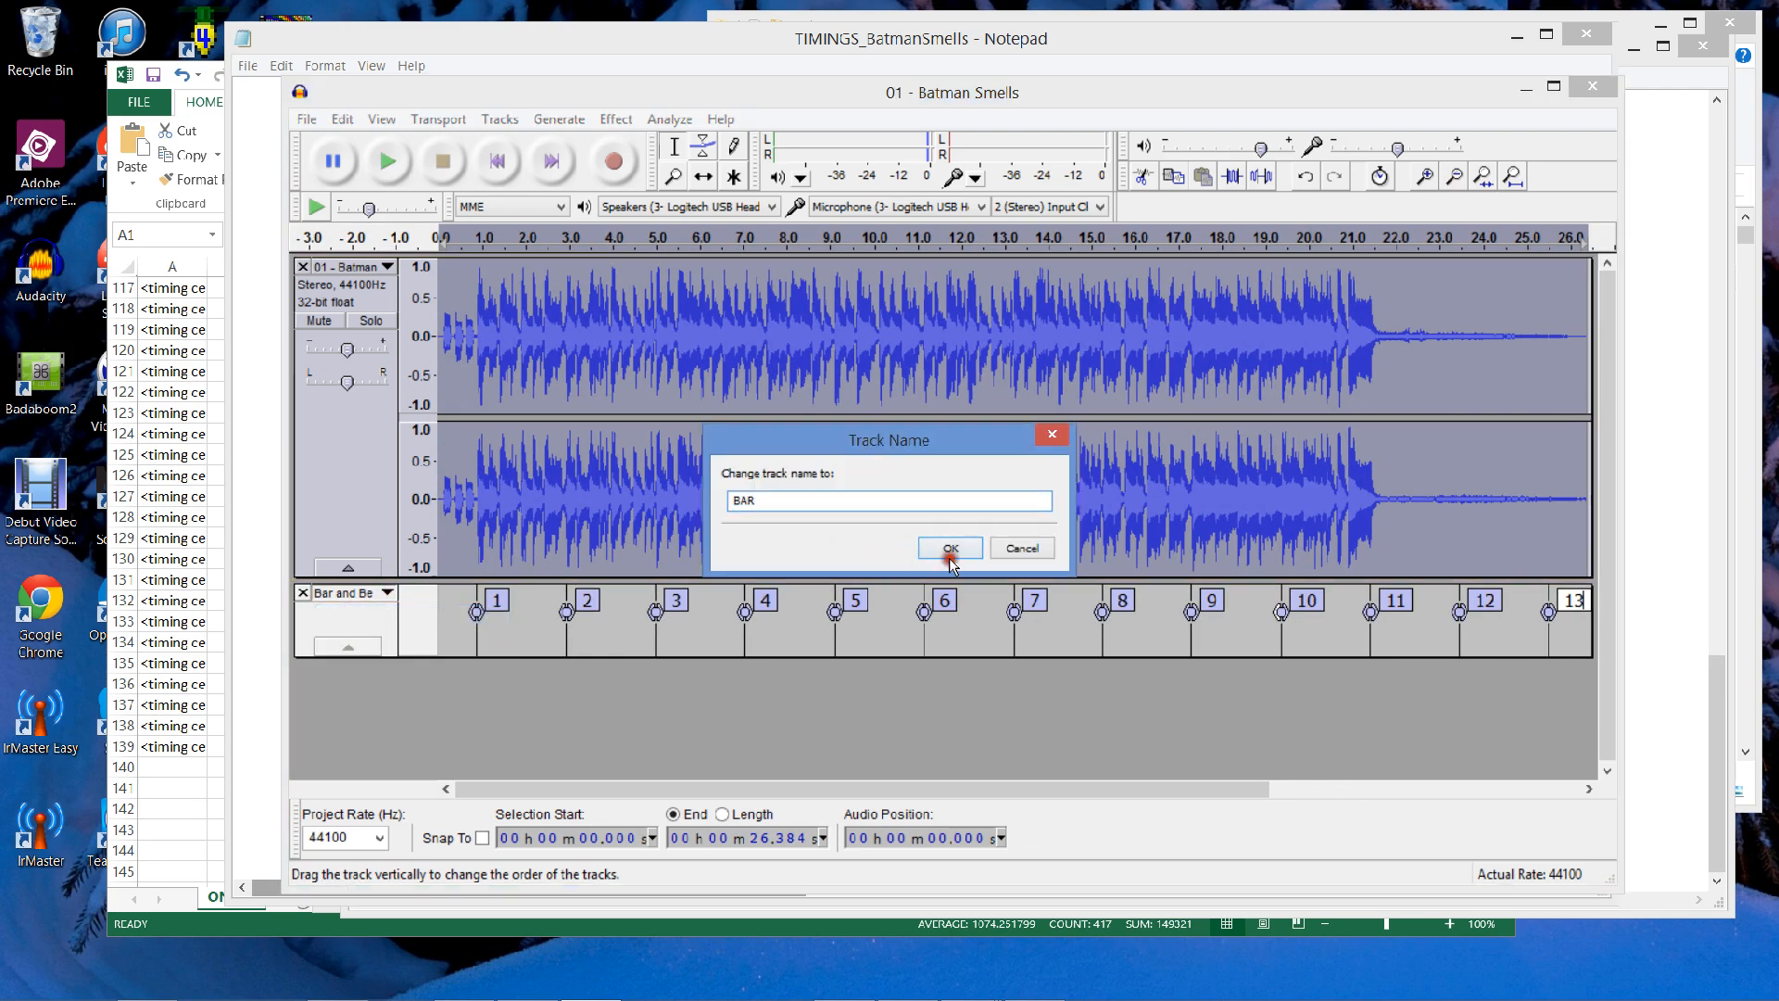
{"action": "left_click", "coordinate": [952, 550]}
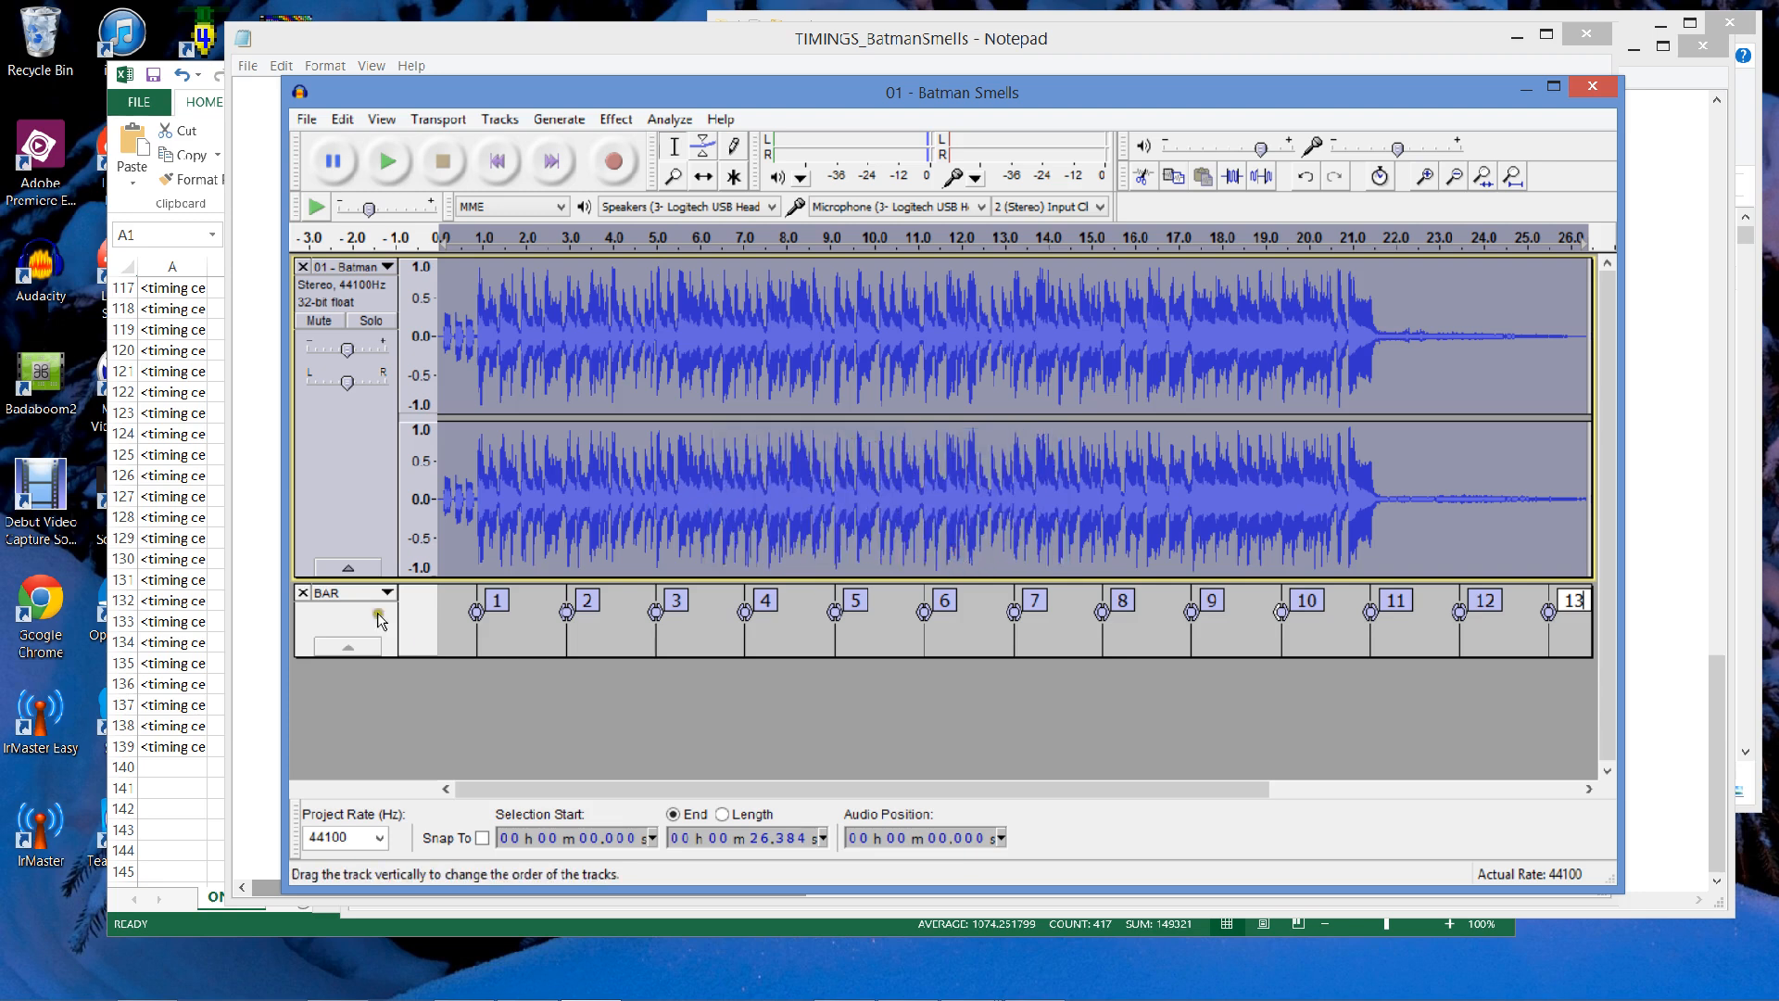
Export the BAR labels as a .txt file named BAR in the Music folder, replacing the existing file.
{"action": "left_click", "coordinate": [301, 120]}
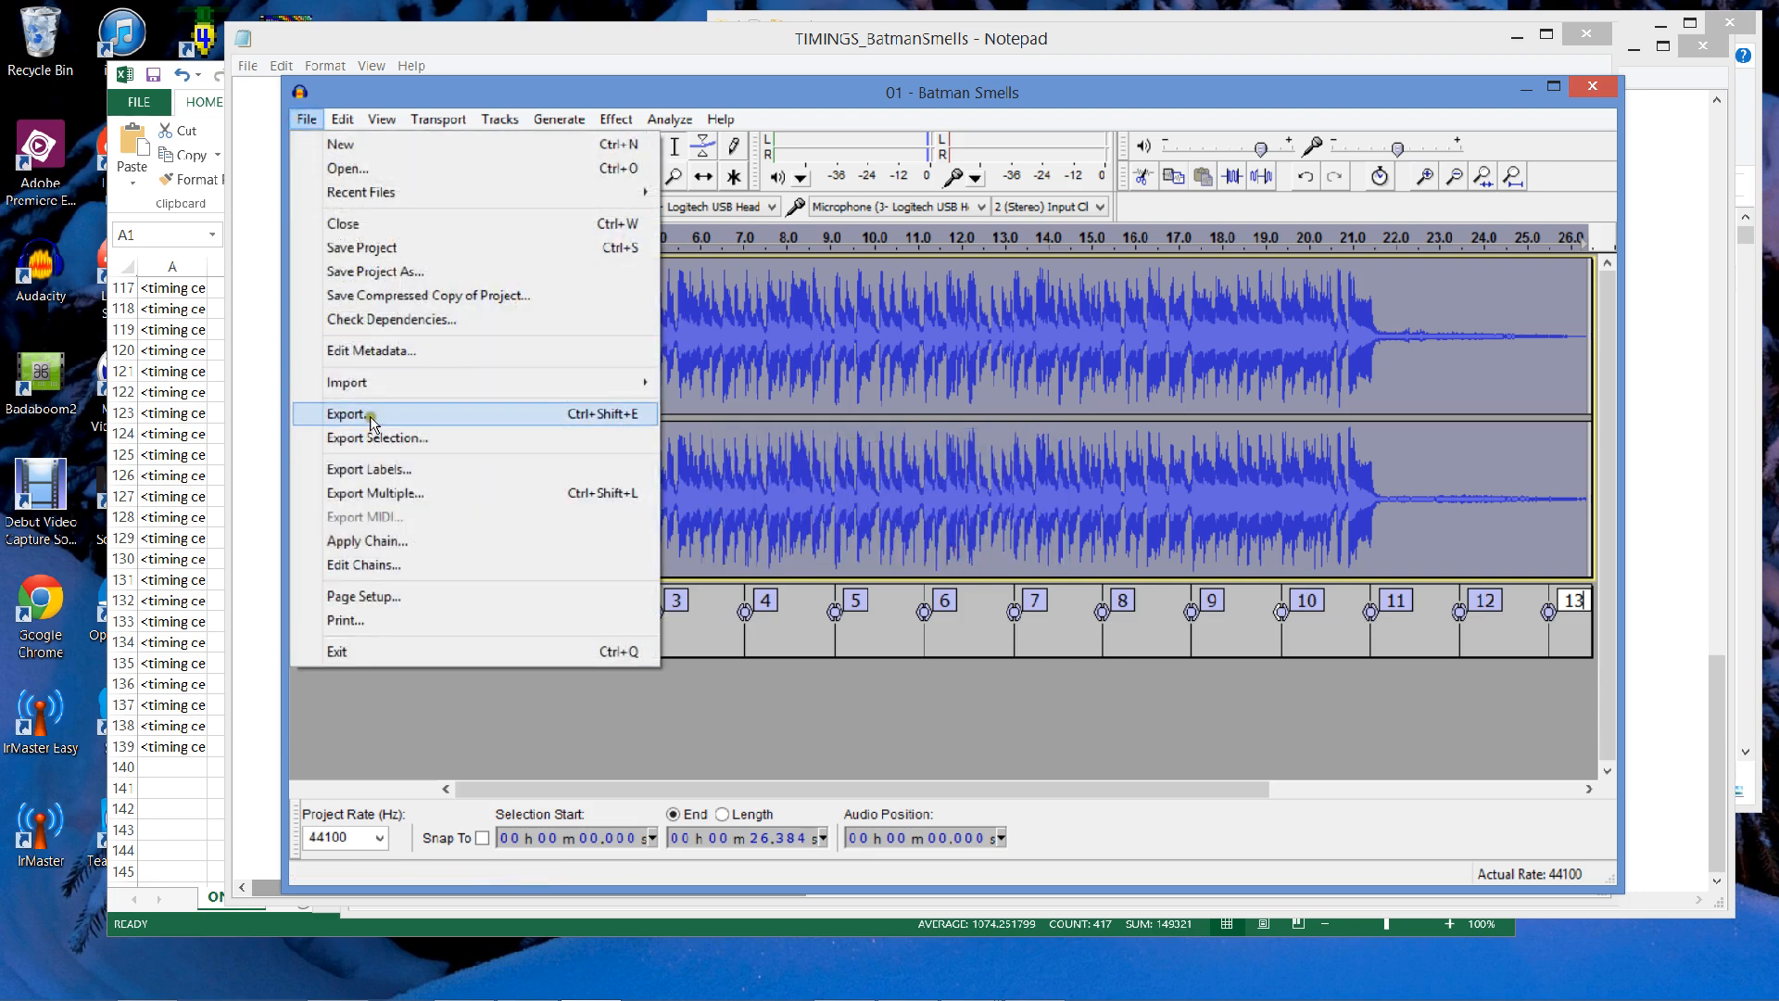
{"action": "left_click", "coordinate": [371, 469]}
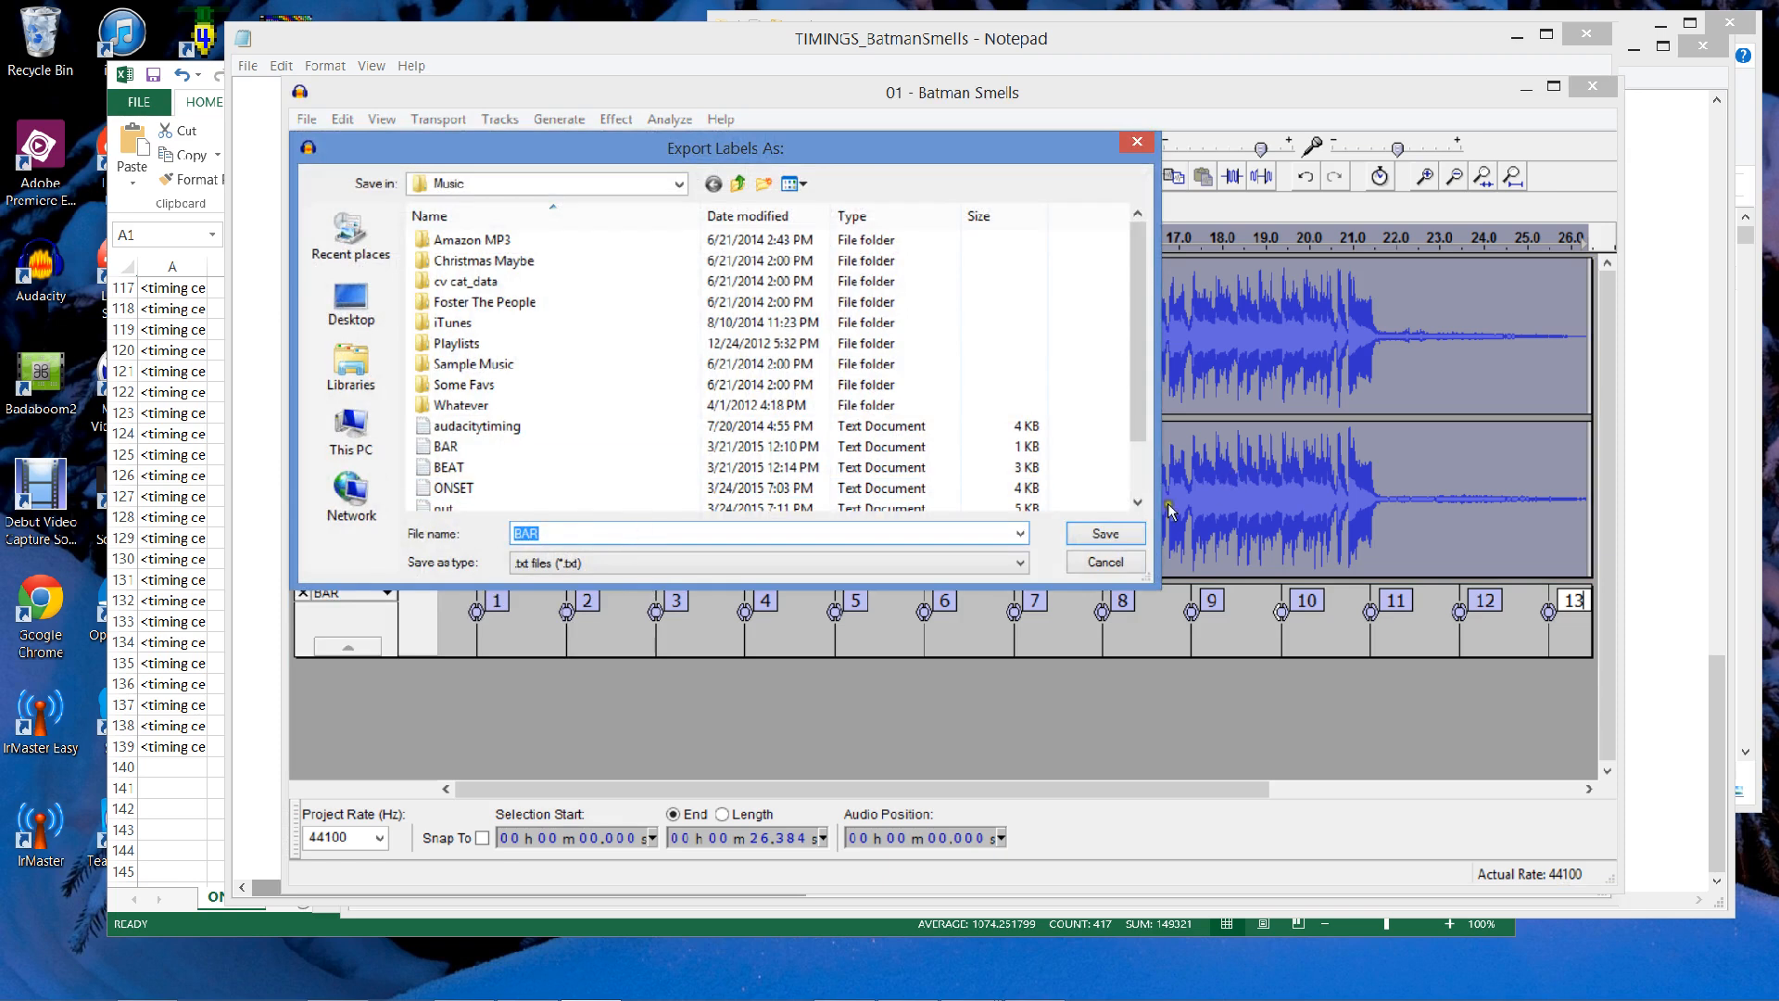
{"action": "left_click", "coordinate": [1113, 537]}
{"action": "left_click", "coordinate": [969, 521]}
Remove the BAR label track and run Polyphonic Transcription on the song.
{"action": "left_click", "coordinate": [303, 594]}
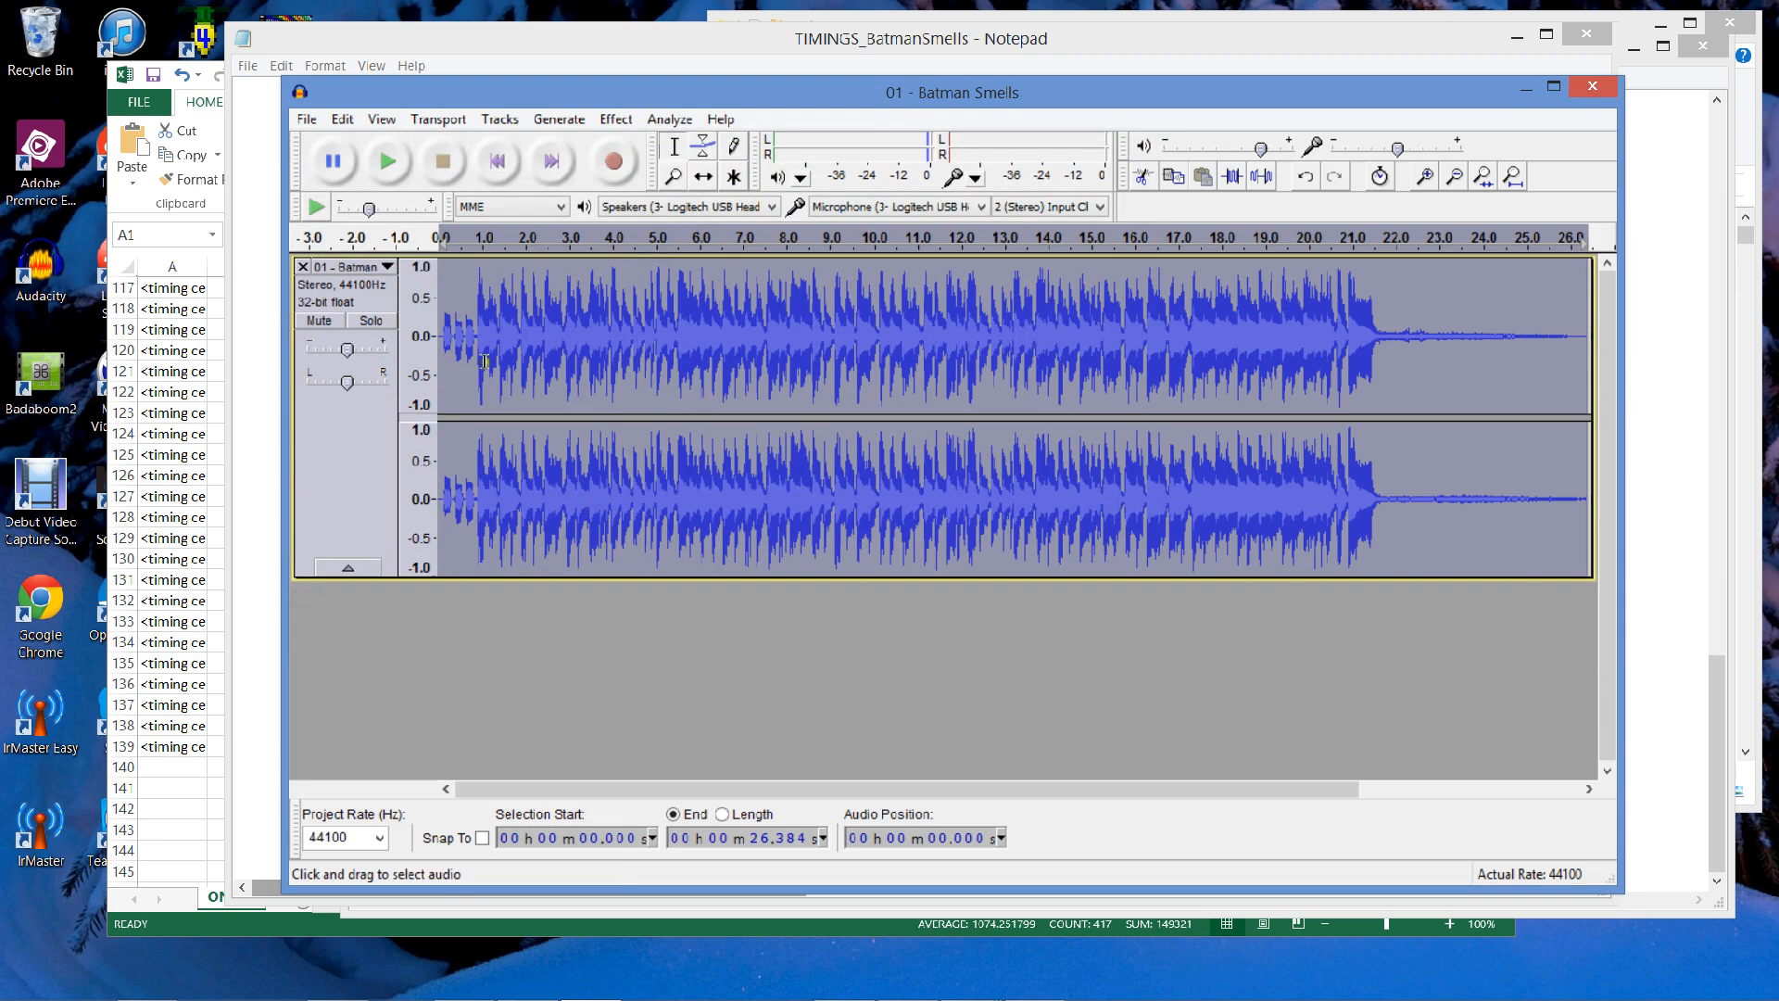
{"action": "left_click", "coordinate": [622, 125]}
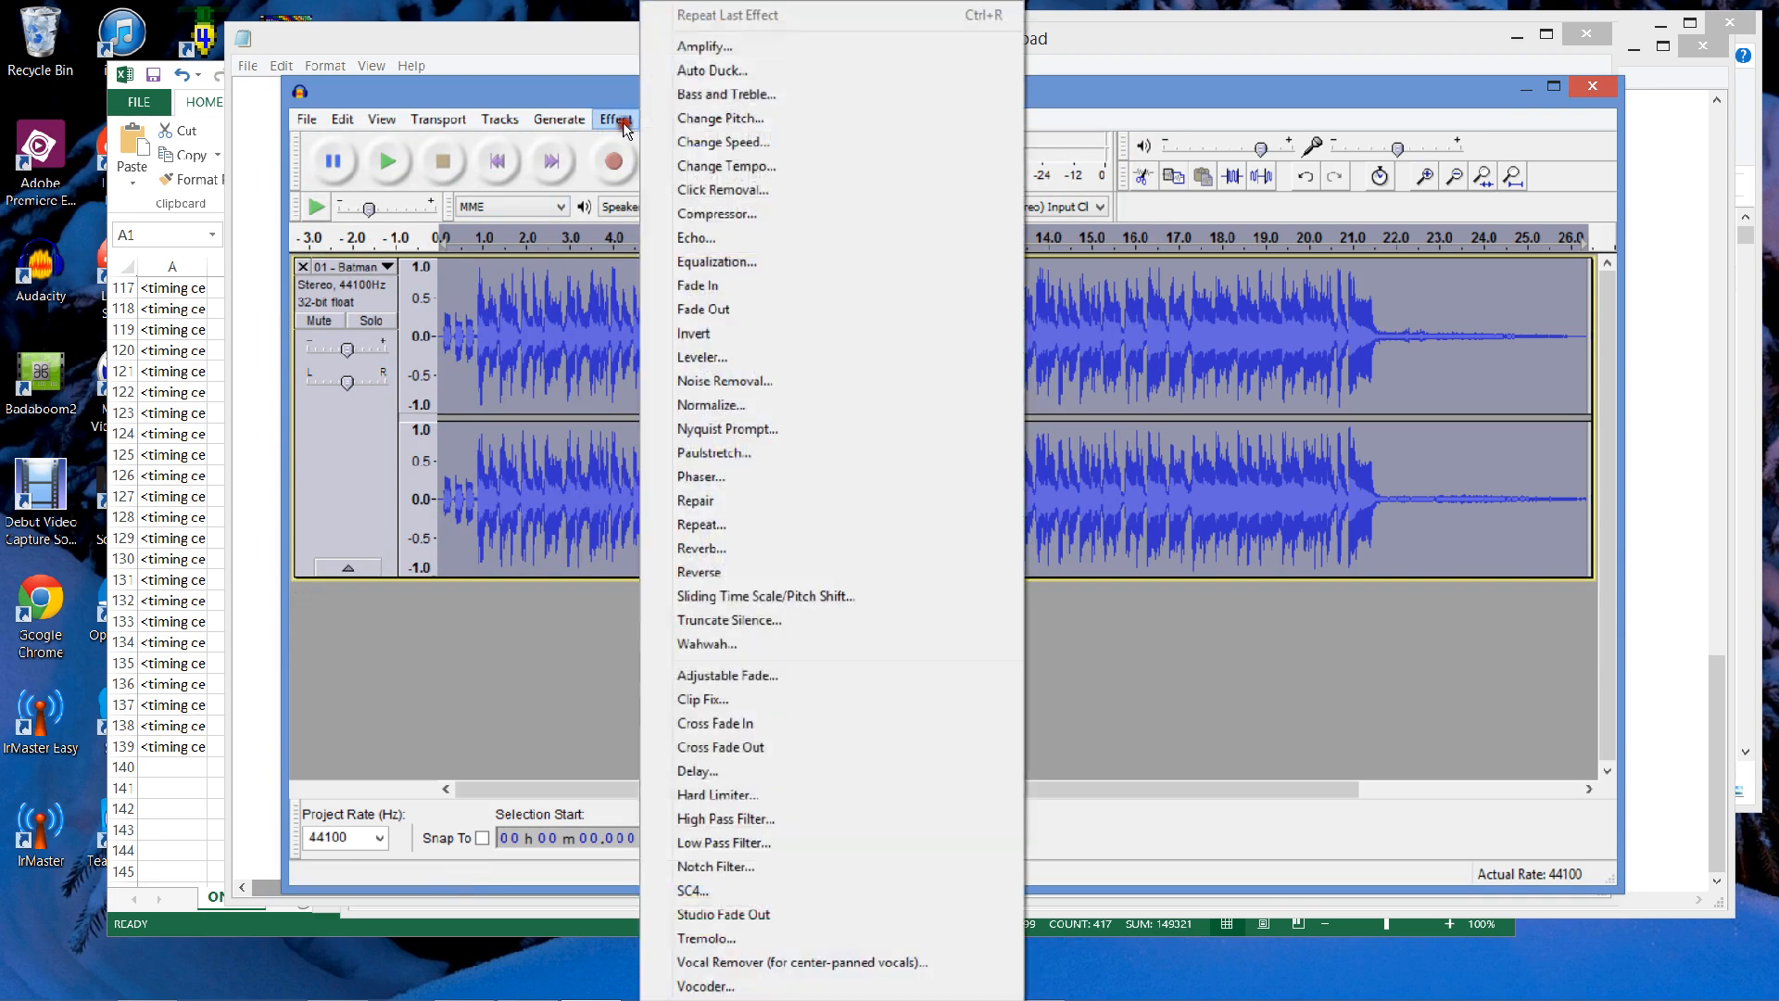
{"action": "left_click", "coordinate": [589, 41]}
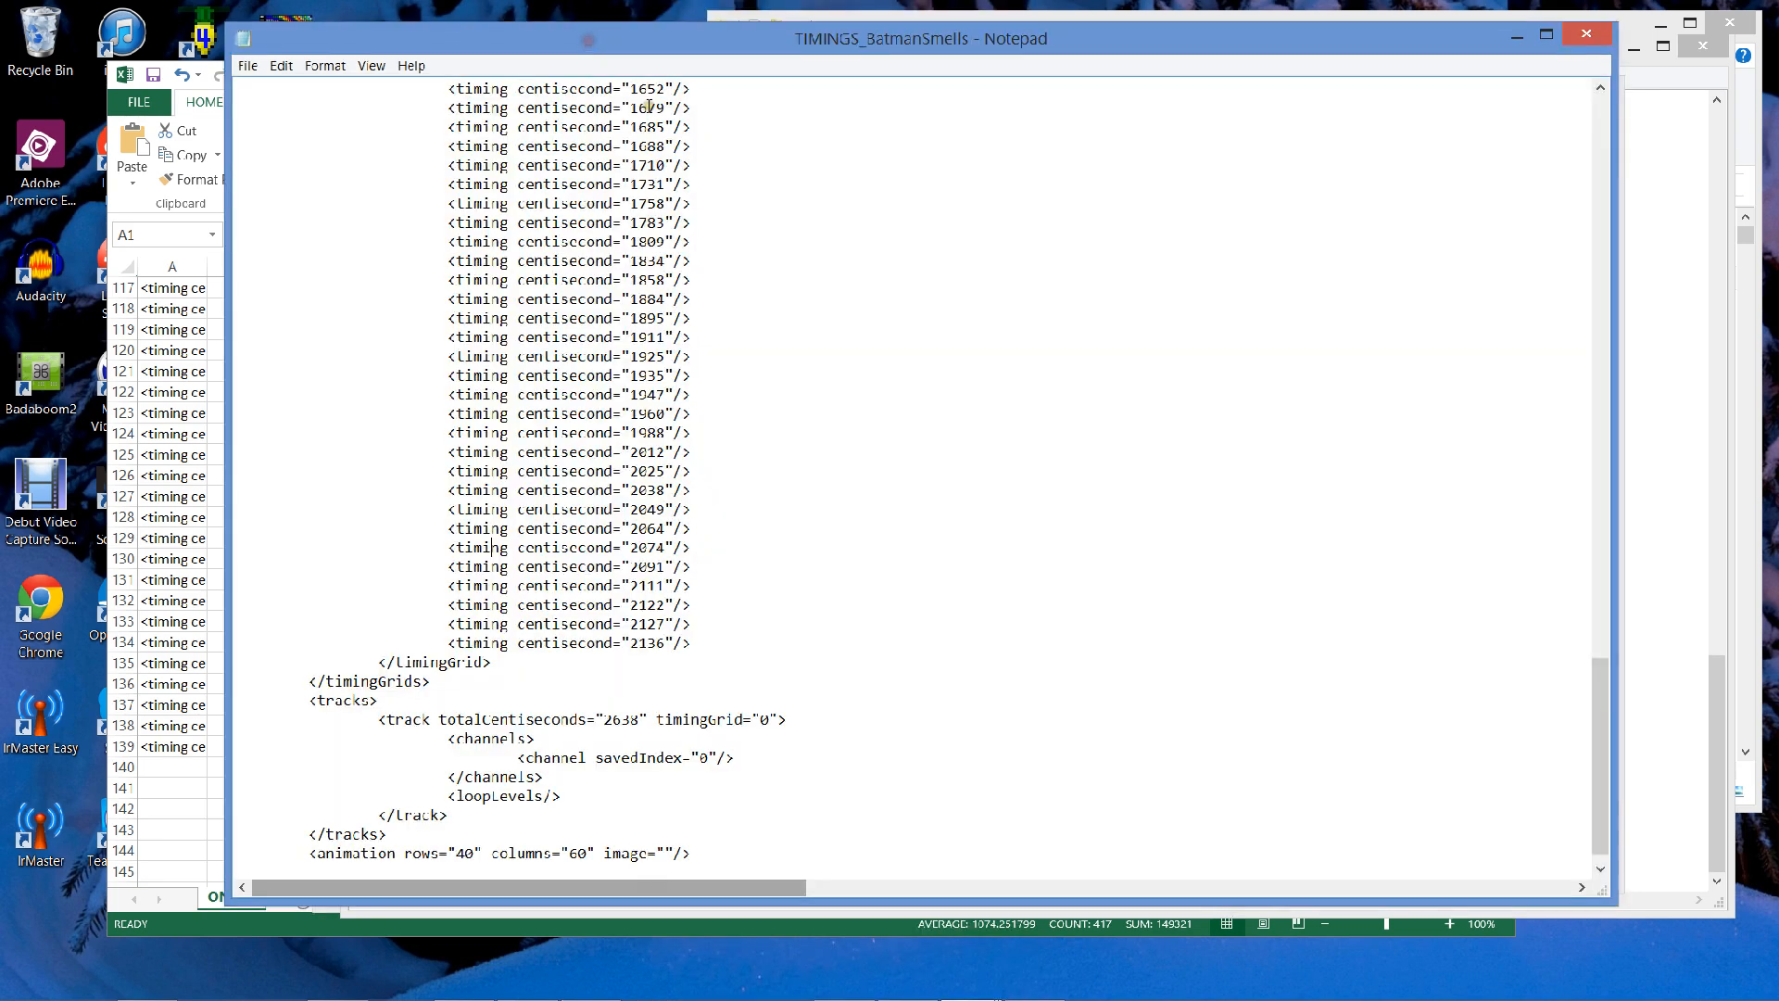
{"action": "key", "text": "alt+Tab"}
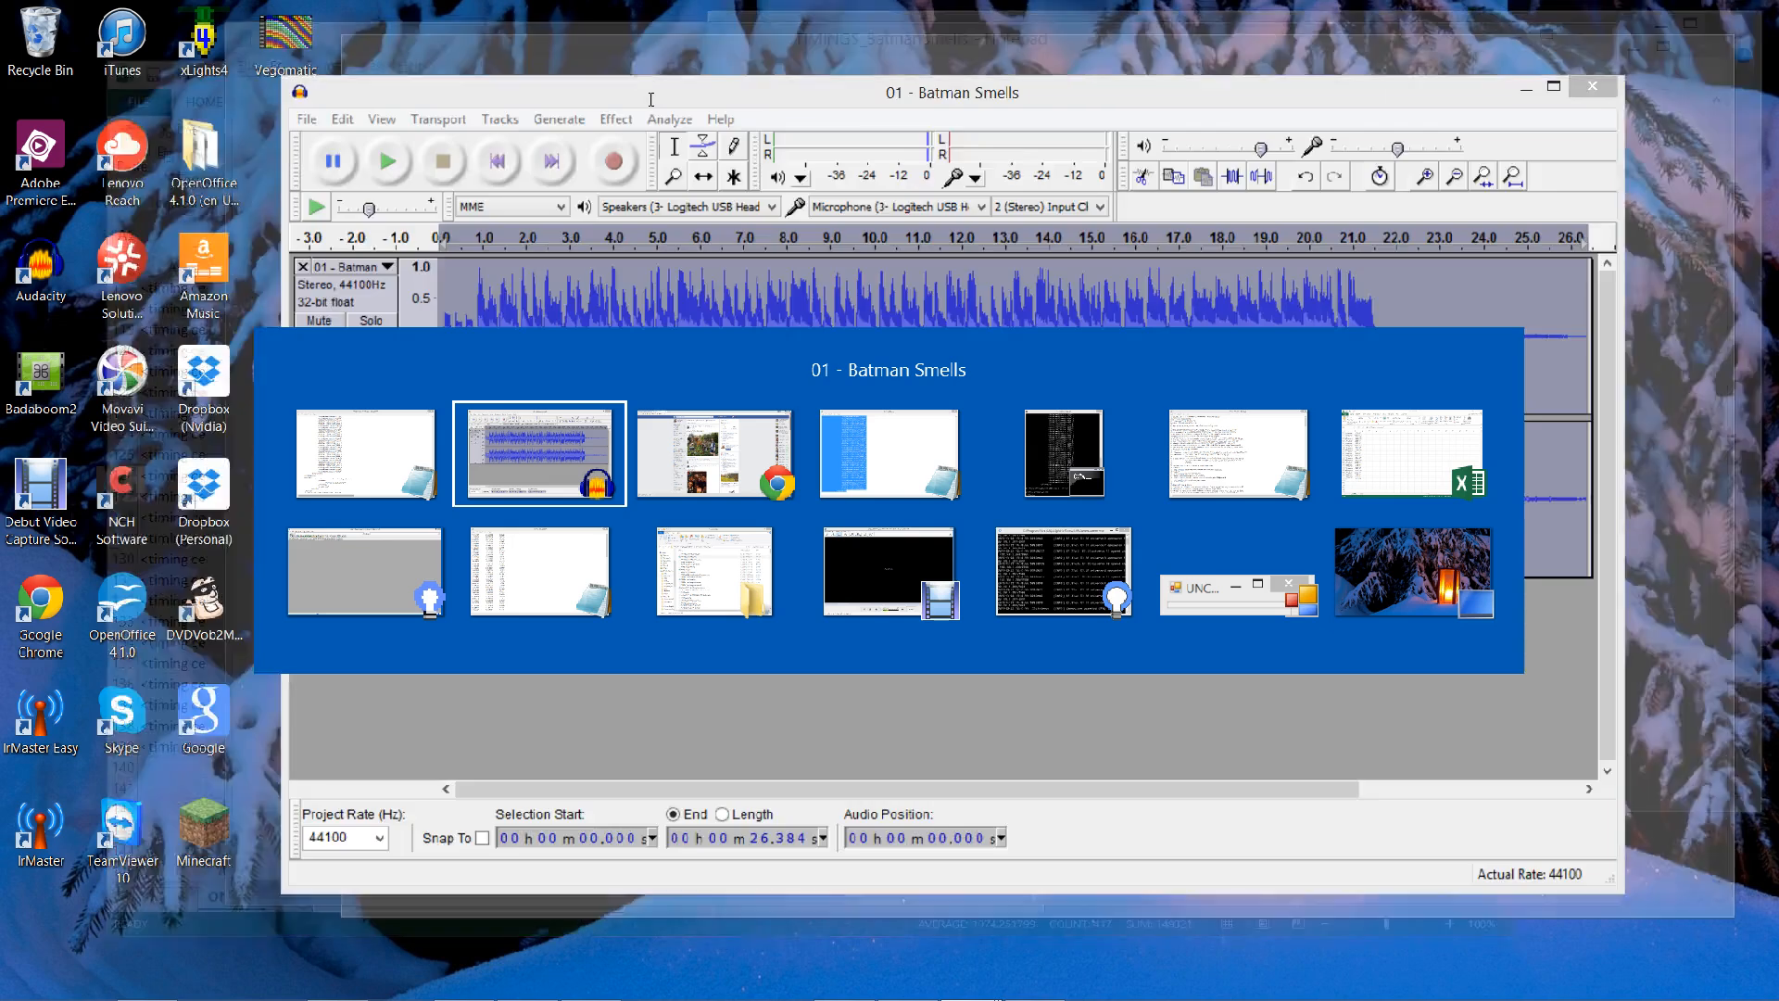
{"action": "left_click", "coordinate": [672, 120]}
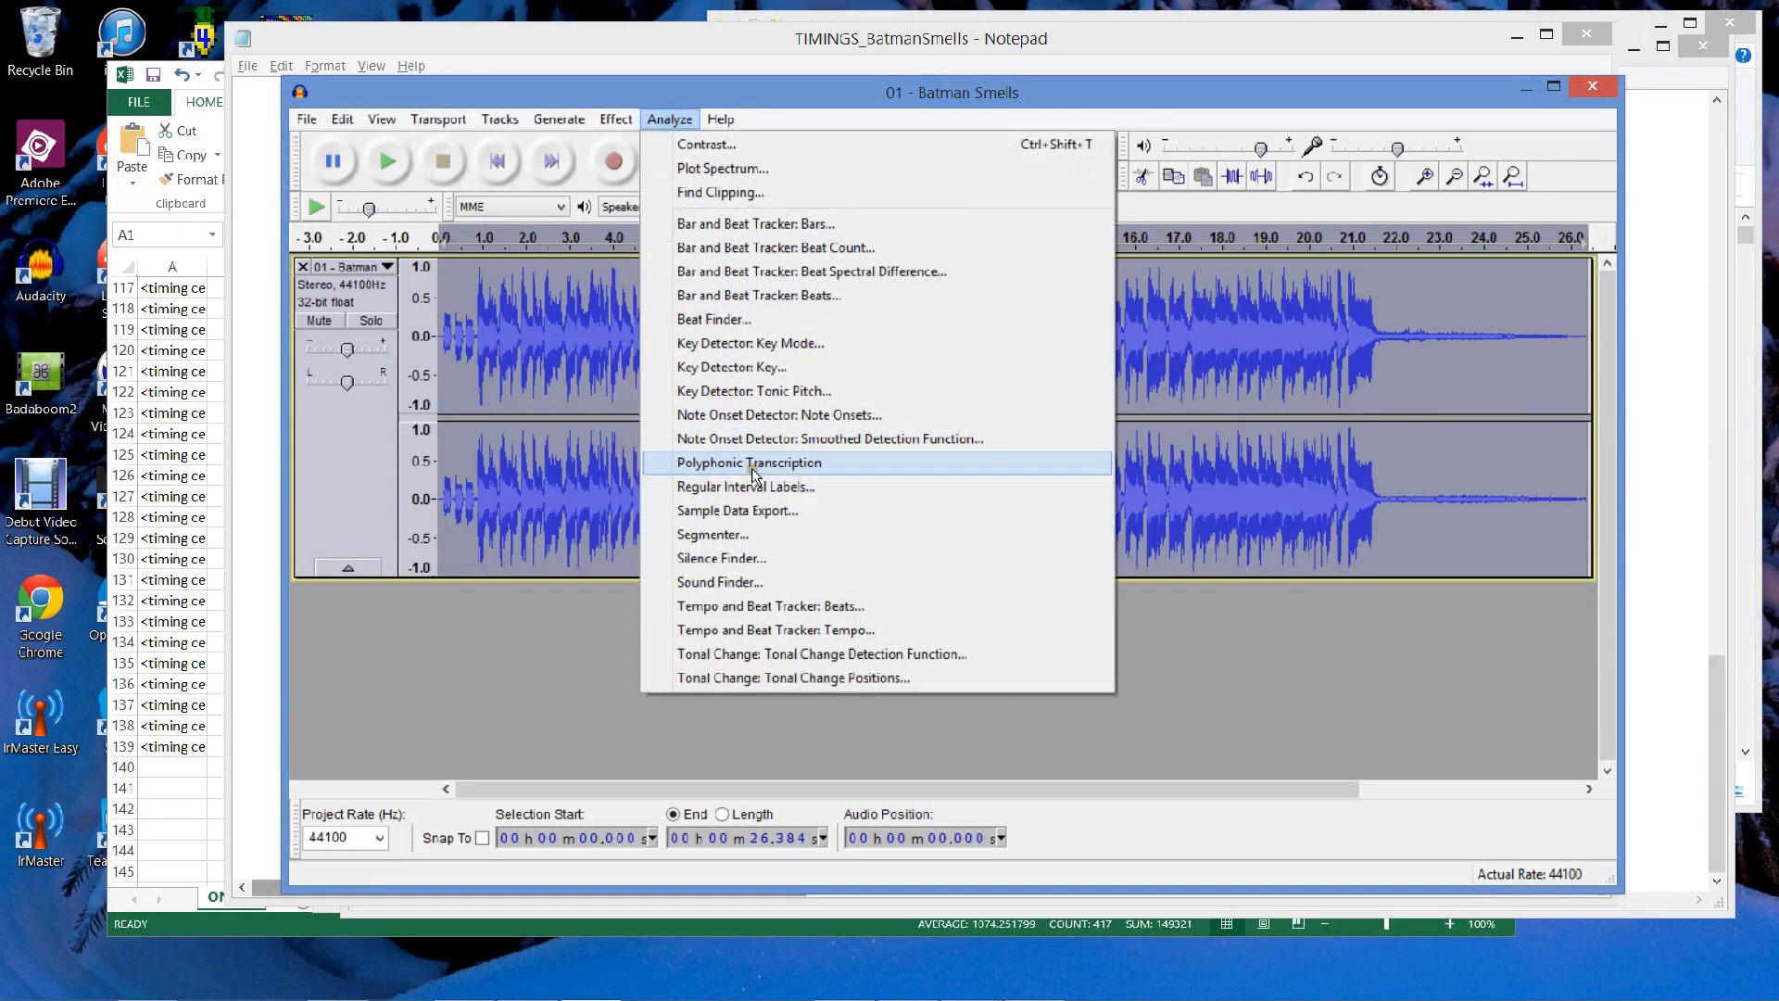
{"action": "left_click", "coordinate": [752, 462]}
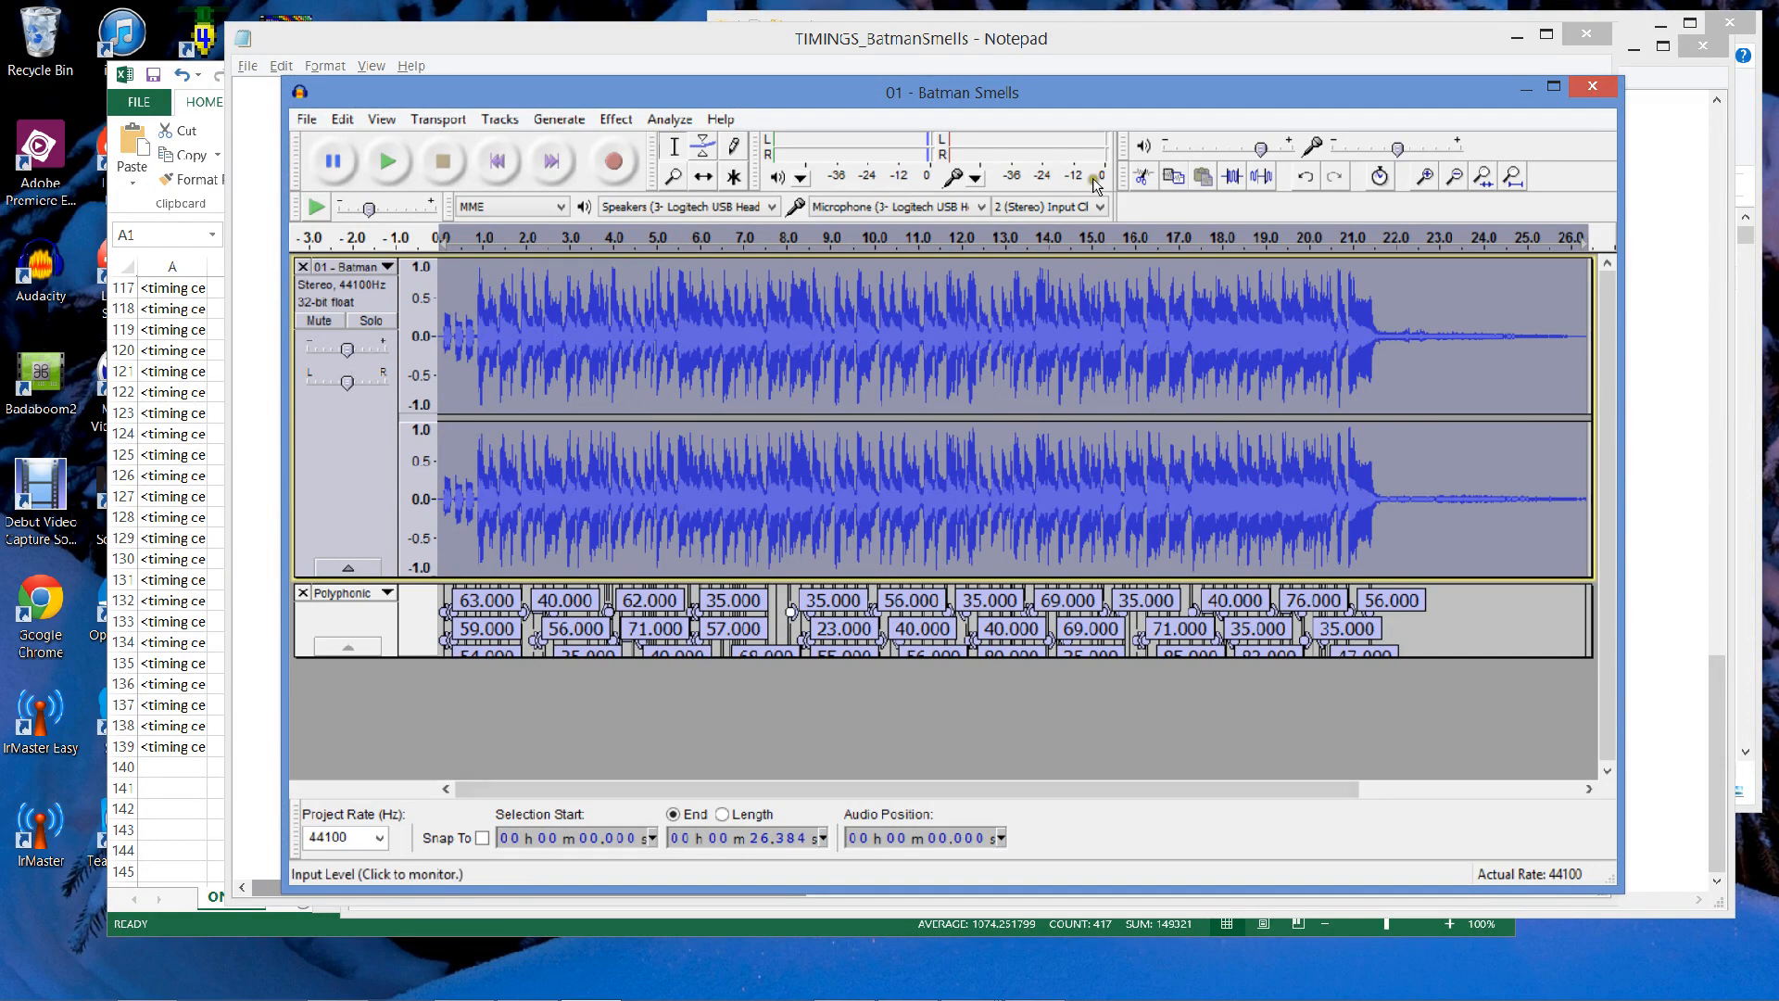
Rename the polyphonic transcription label track as POLY.
{"action": "left_click", "coordinate": [1424, 178]}
{"action": "left_click", "coordinate": [1423, 178]}
{"action": "left_click", "coordinate": [1423, 178]}
{"action": "left_click", "coordinate": [1423, 178]}
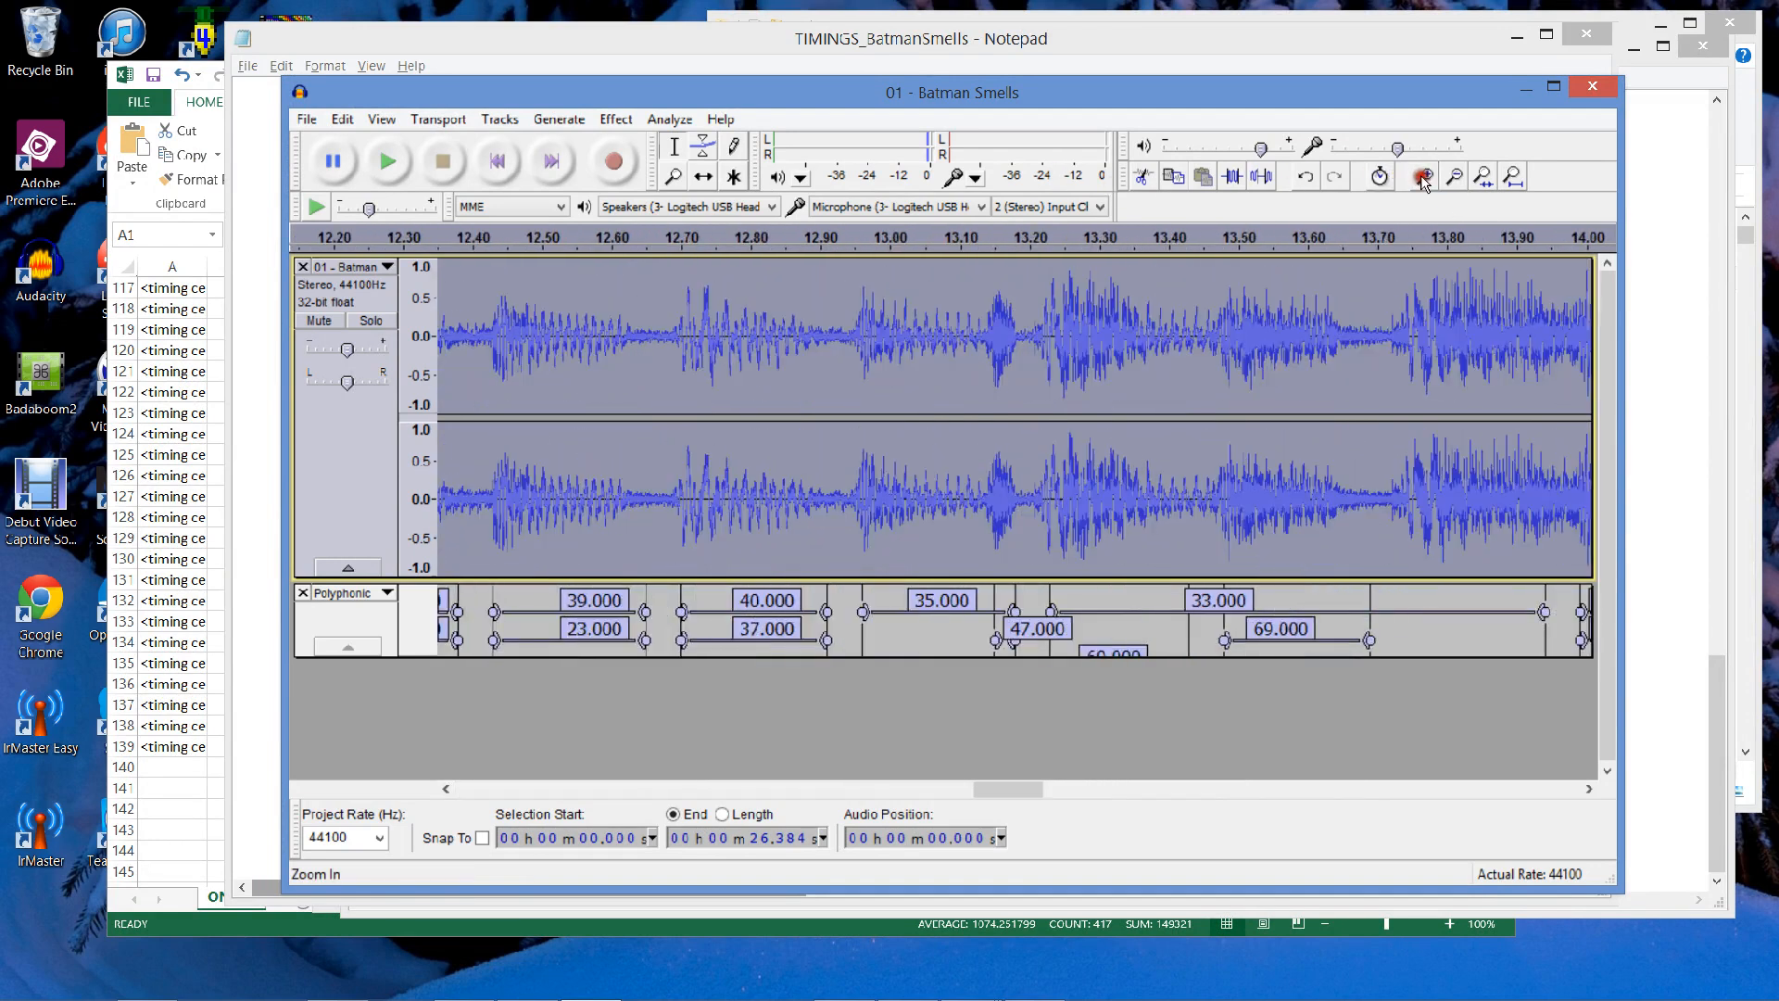
{"action": "left_click_drag", "start_coordinate": [1020, 786], "coordinate": [590, 795]}
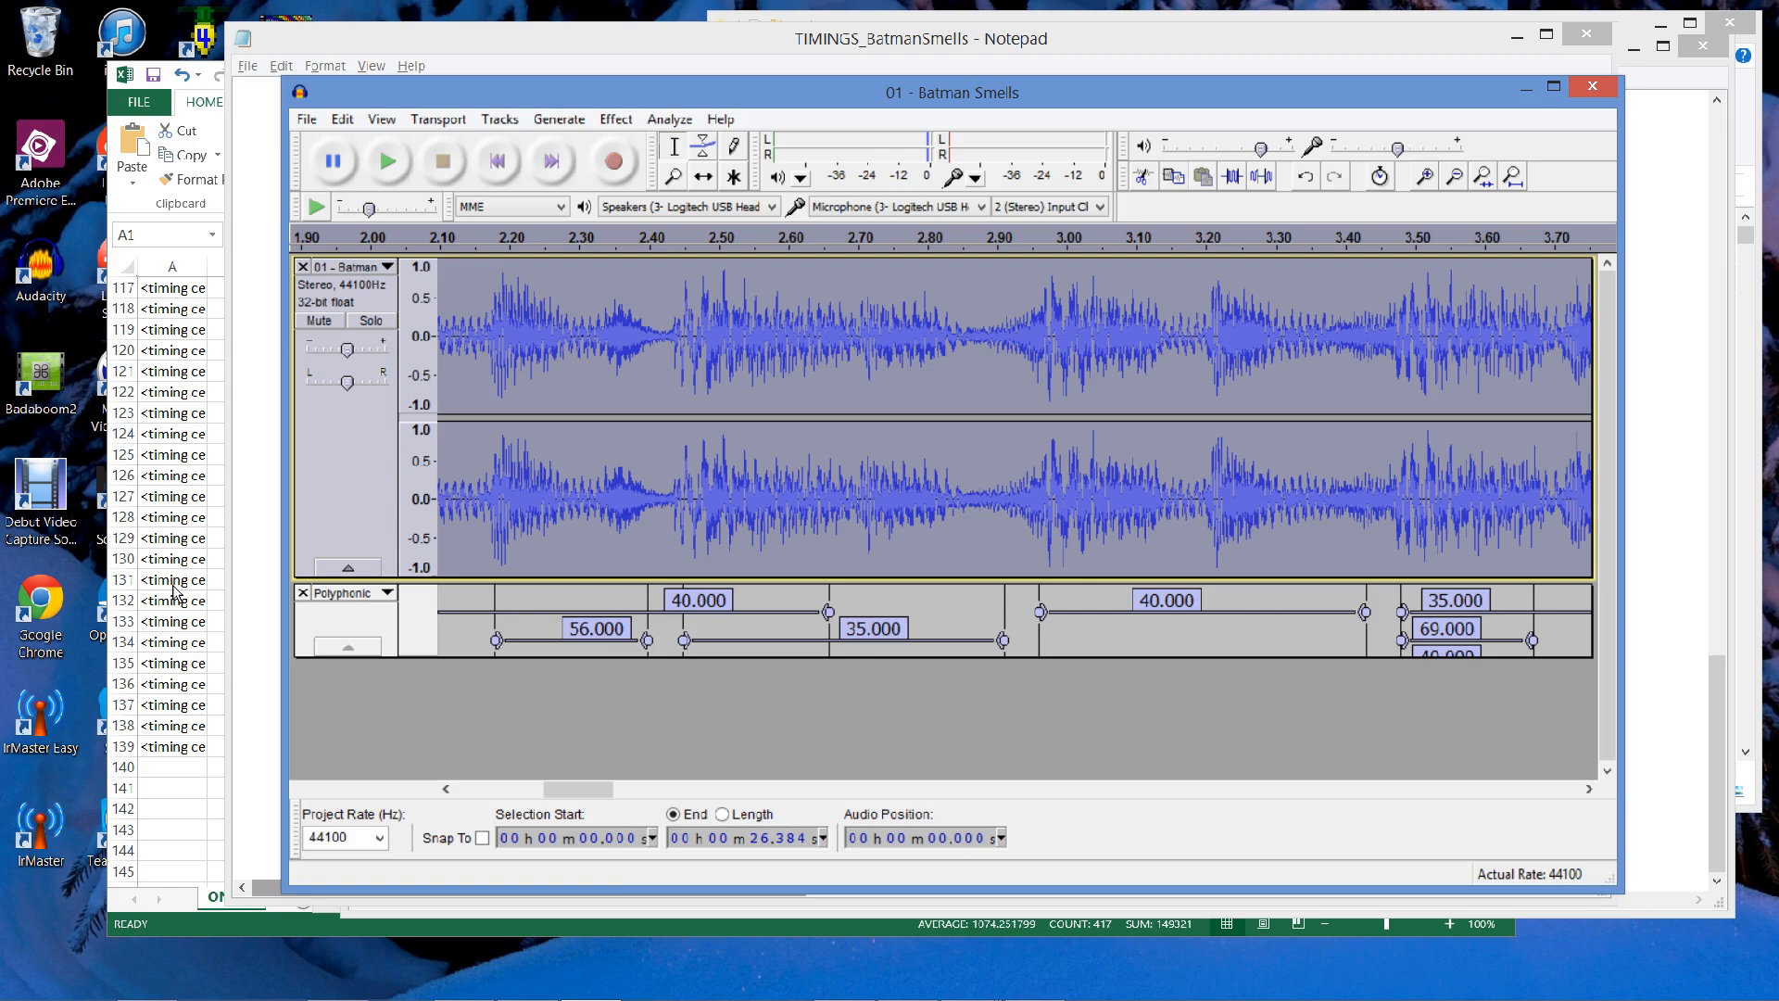
{"action": "left_click", "coordinate": [374, 595]}
{"action": "left_click", "coordinate": [385, 619]}
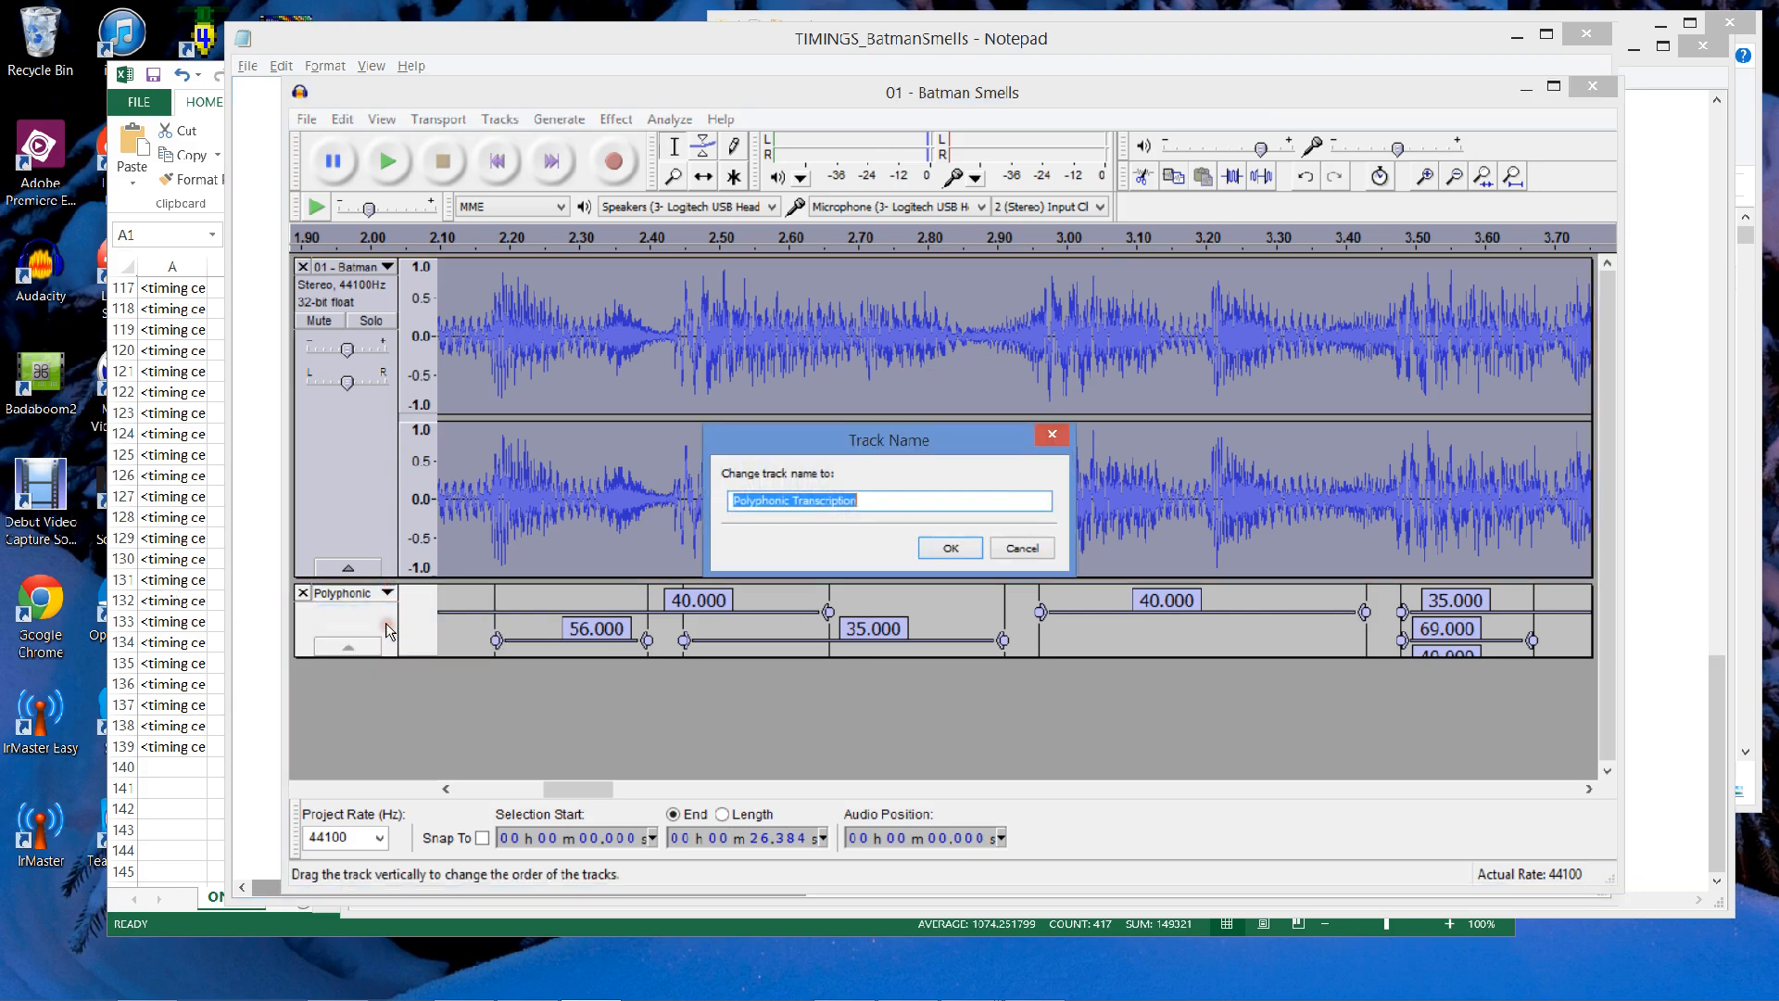
{"action": "type", "text": "POLY"}
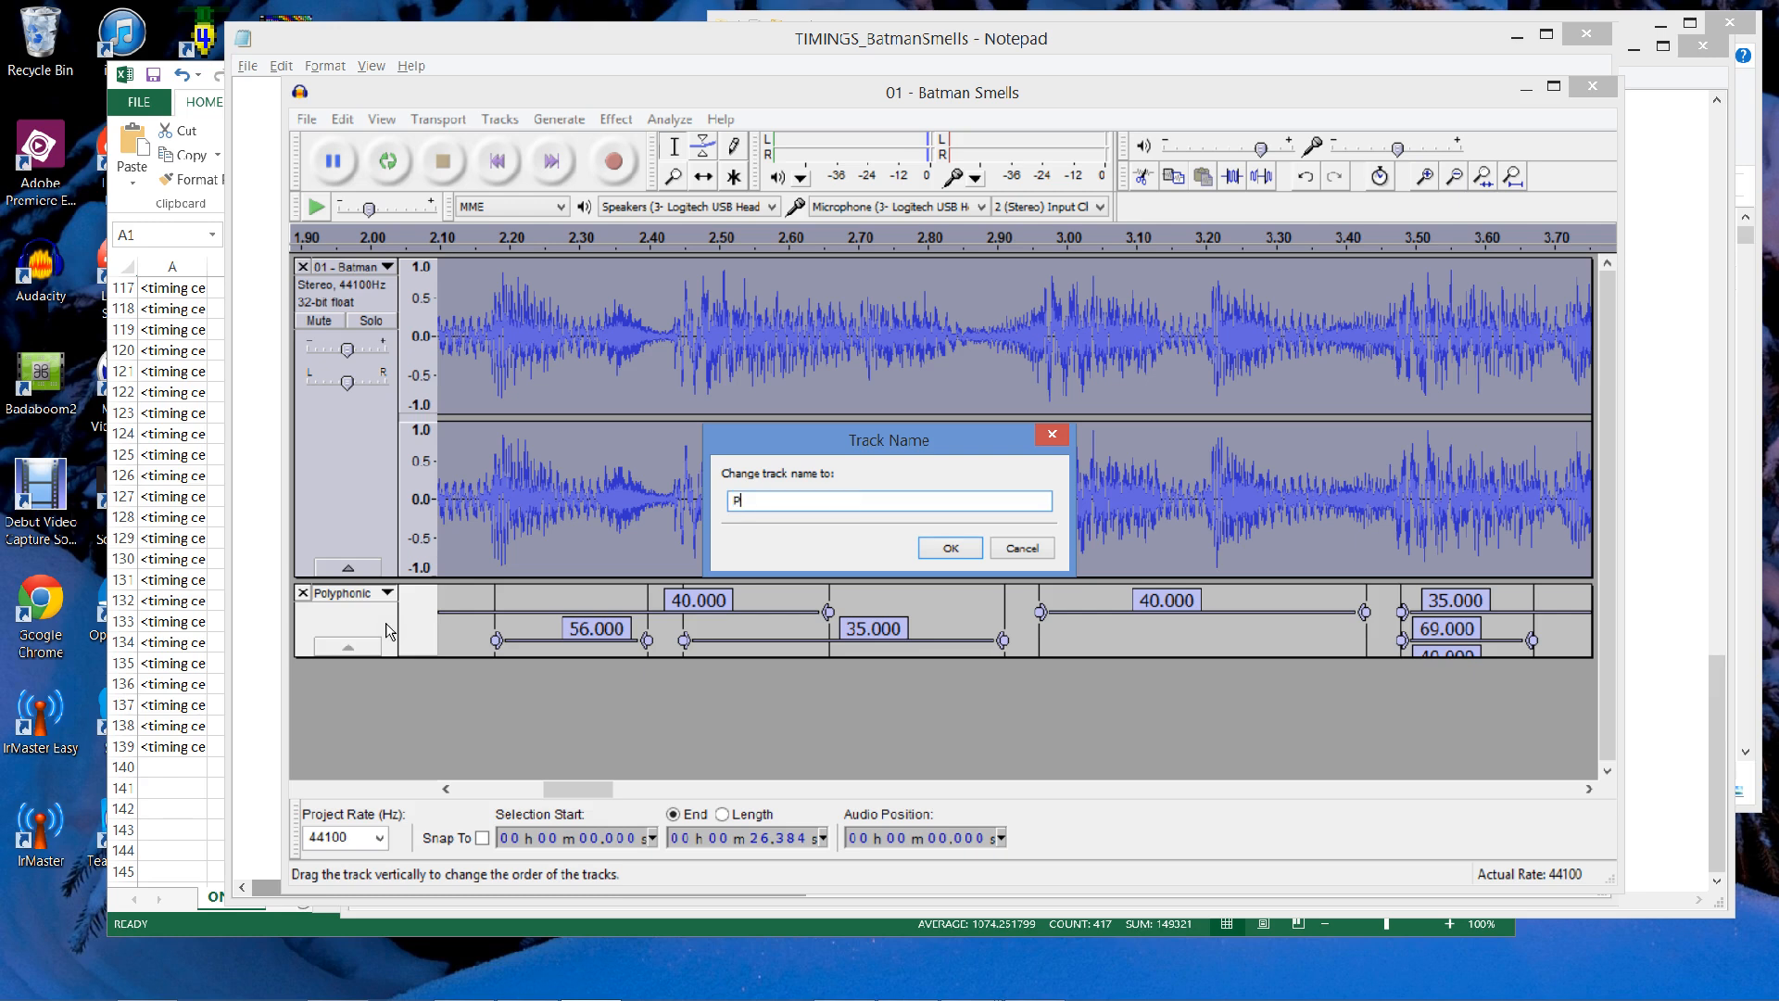
{"action": "left_click", "coordinate": [956, 547]}
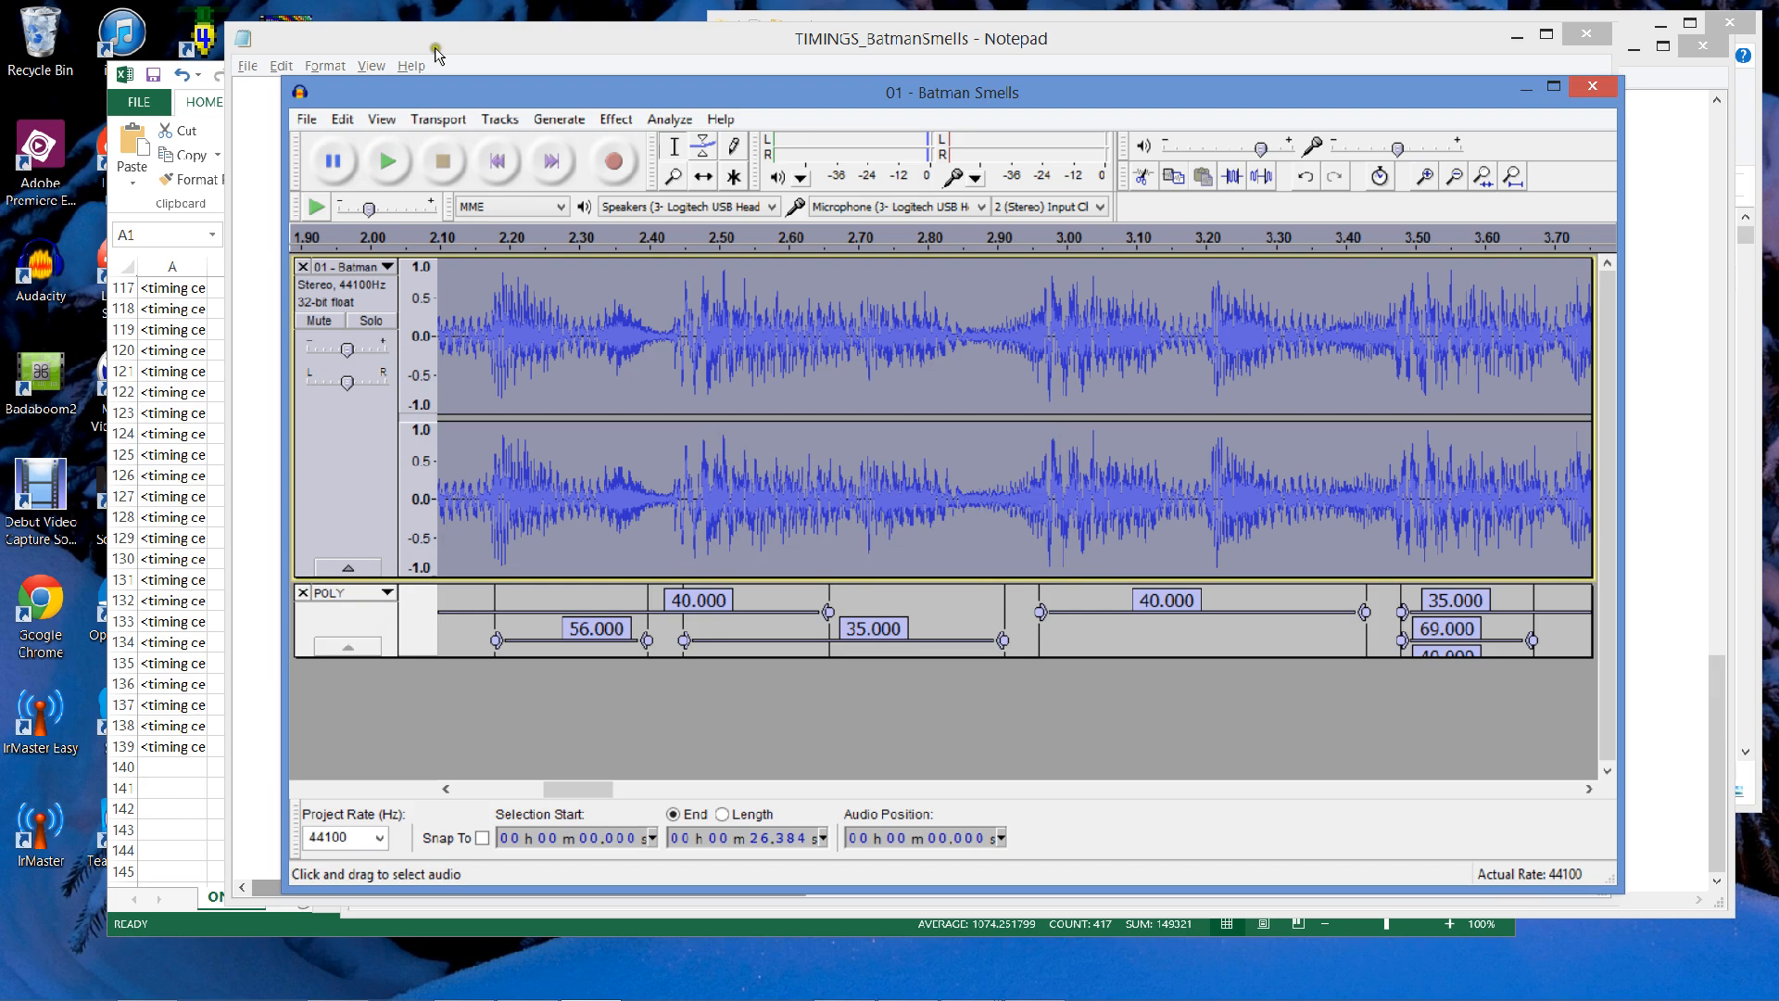
Export the POLY labels as a .txt file named POLY in the Music folder, replacing the existing file.
{"action": "left_click", "coordinate": [307, 118]}
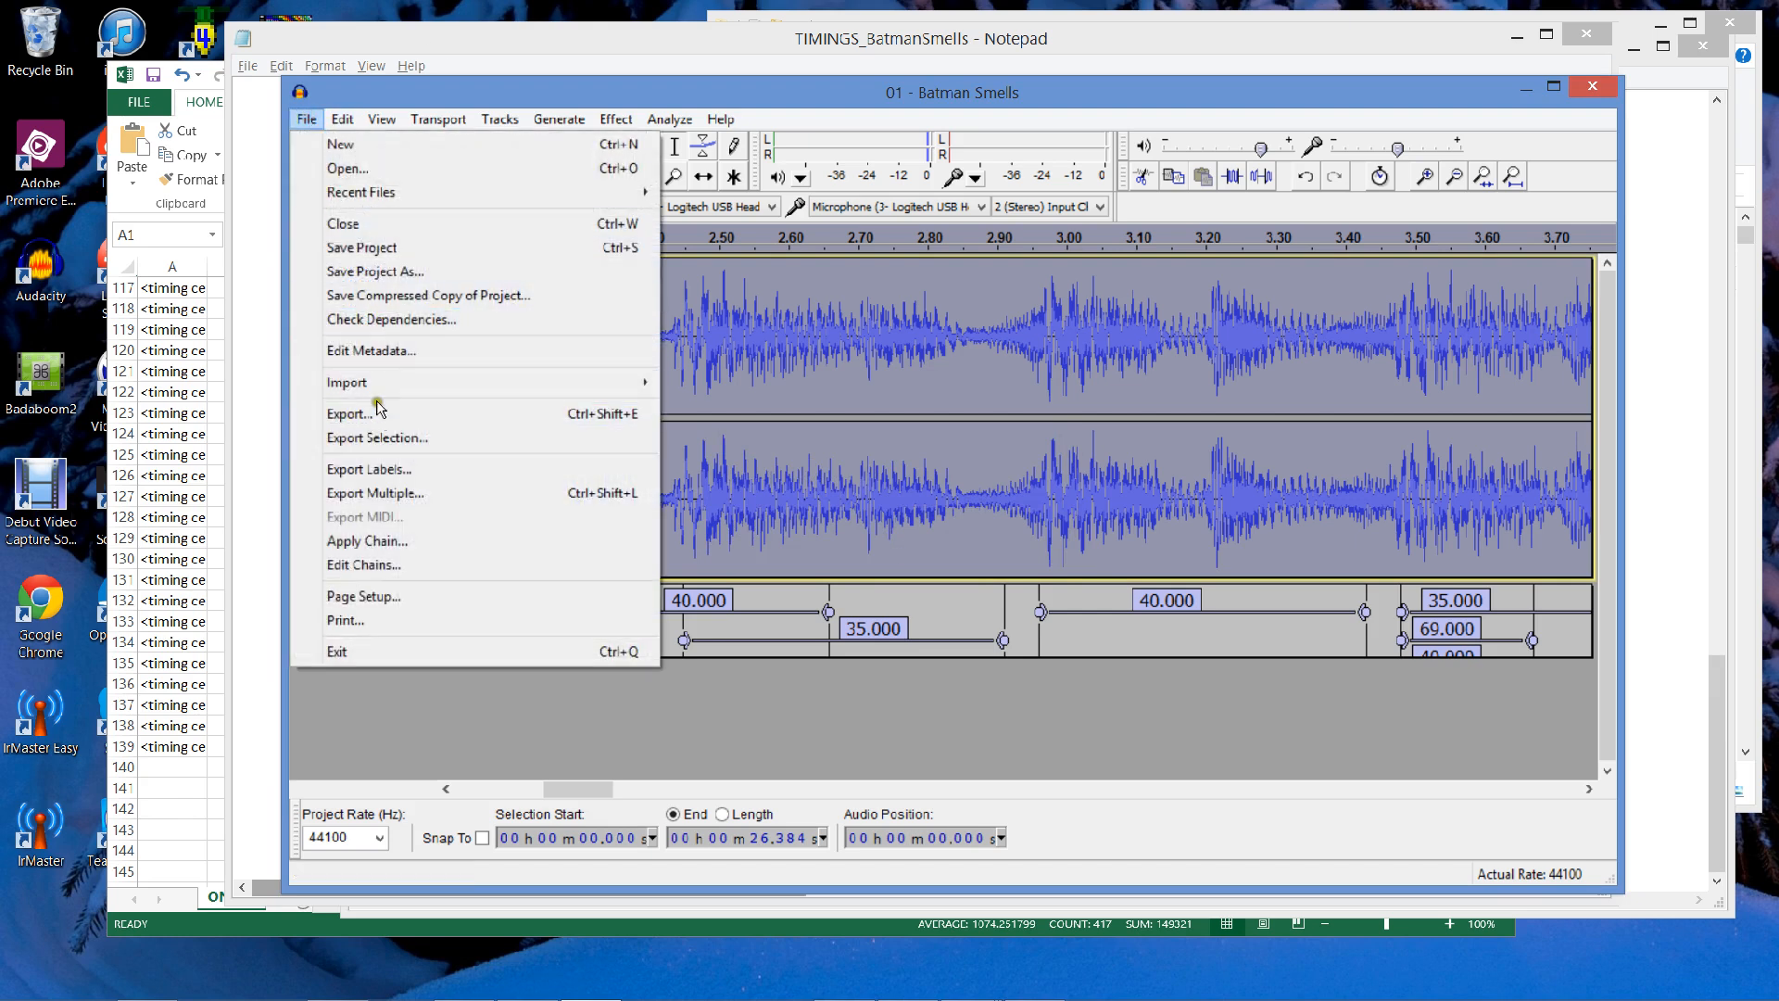
{"action": "left_click", "coordinate": [382, 469]}
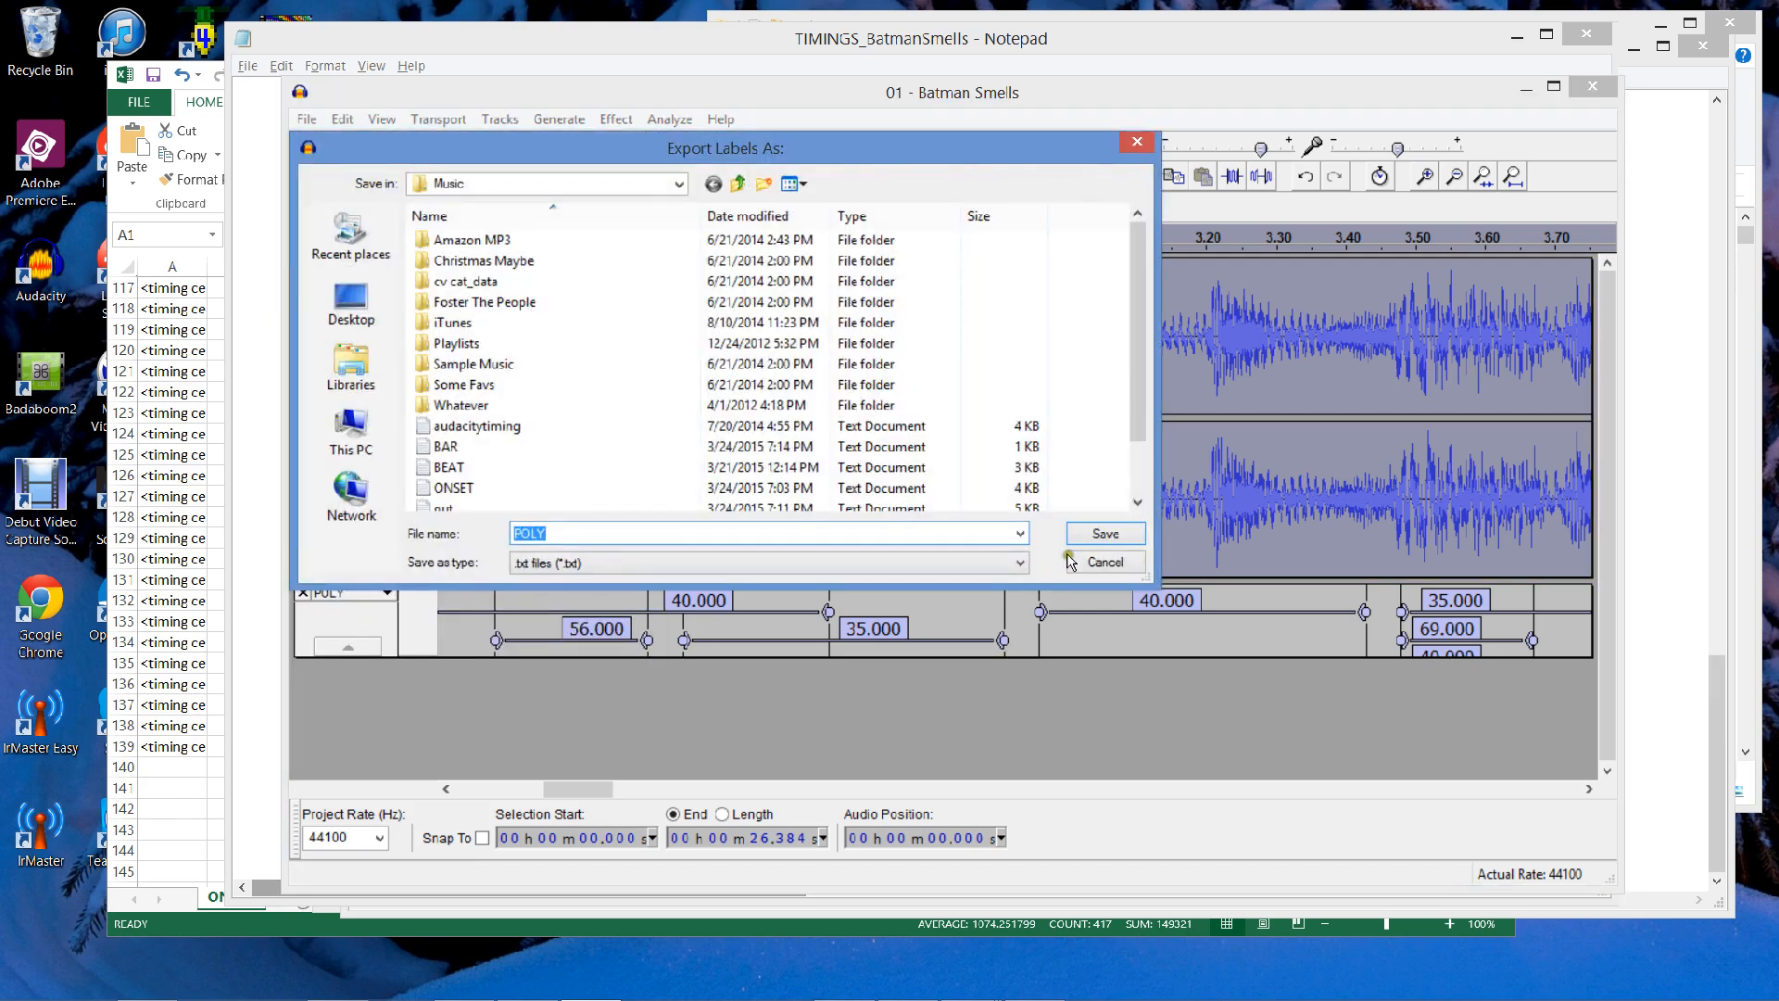
{"action": "left_click", "coordinate": [1086, 536]}
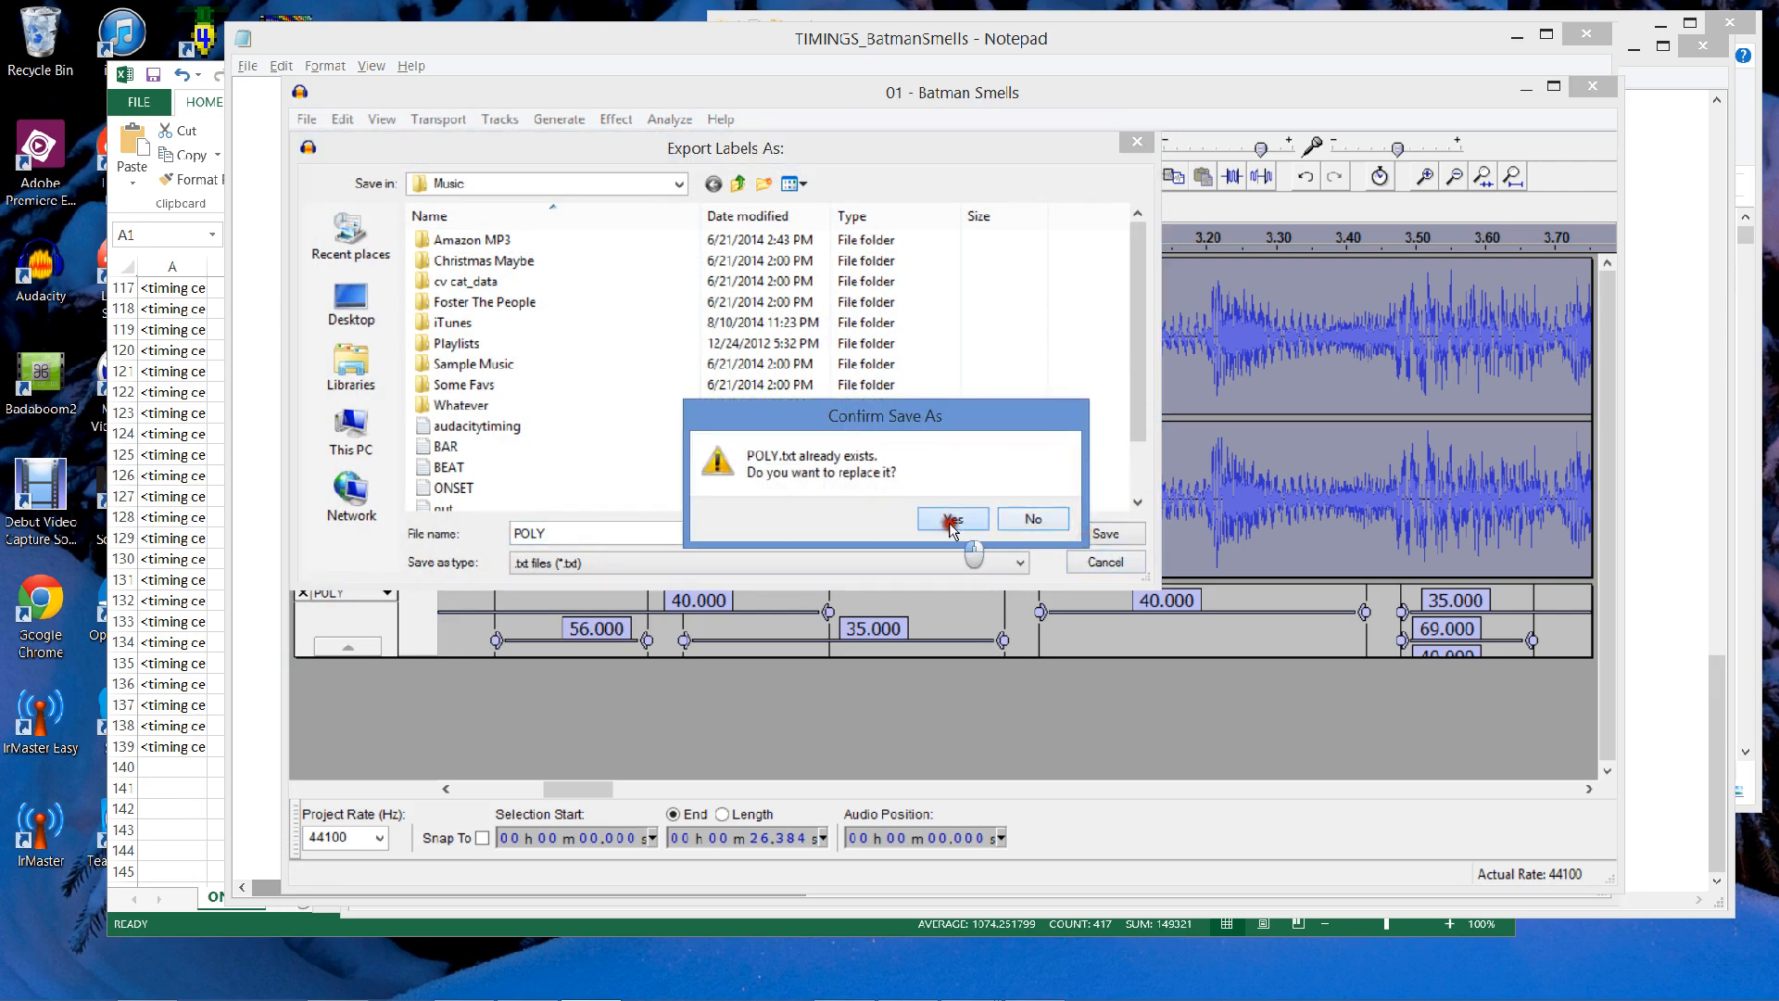
{"action": "left_click", "coordinate": [963, 533]}
Remove the POLY label track and run Beat Finder on the song with the preset threshold percentage.
{"action": "left_click", "coordinate": [301, 591]}
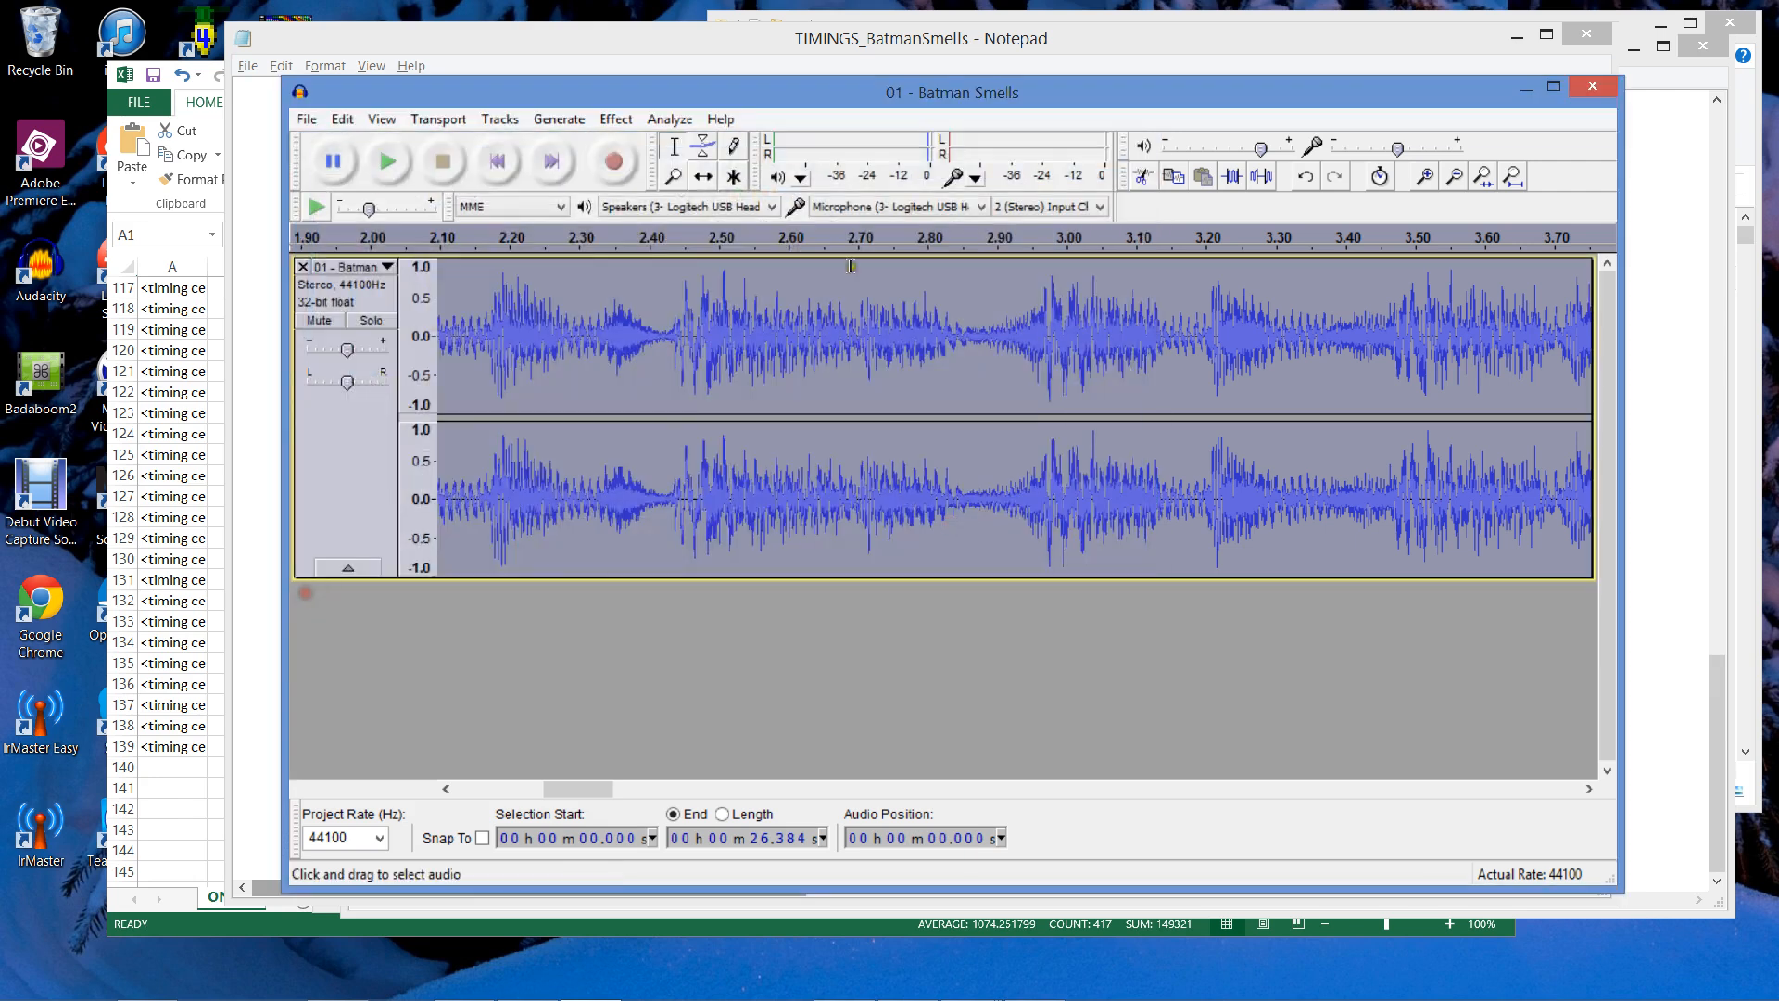
{"action": "left_click", "coordinate": [669, 120]}
{"action": "left_click", "coordinate": [711, 319]}
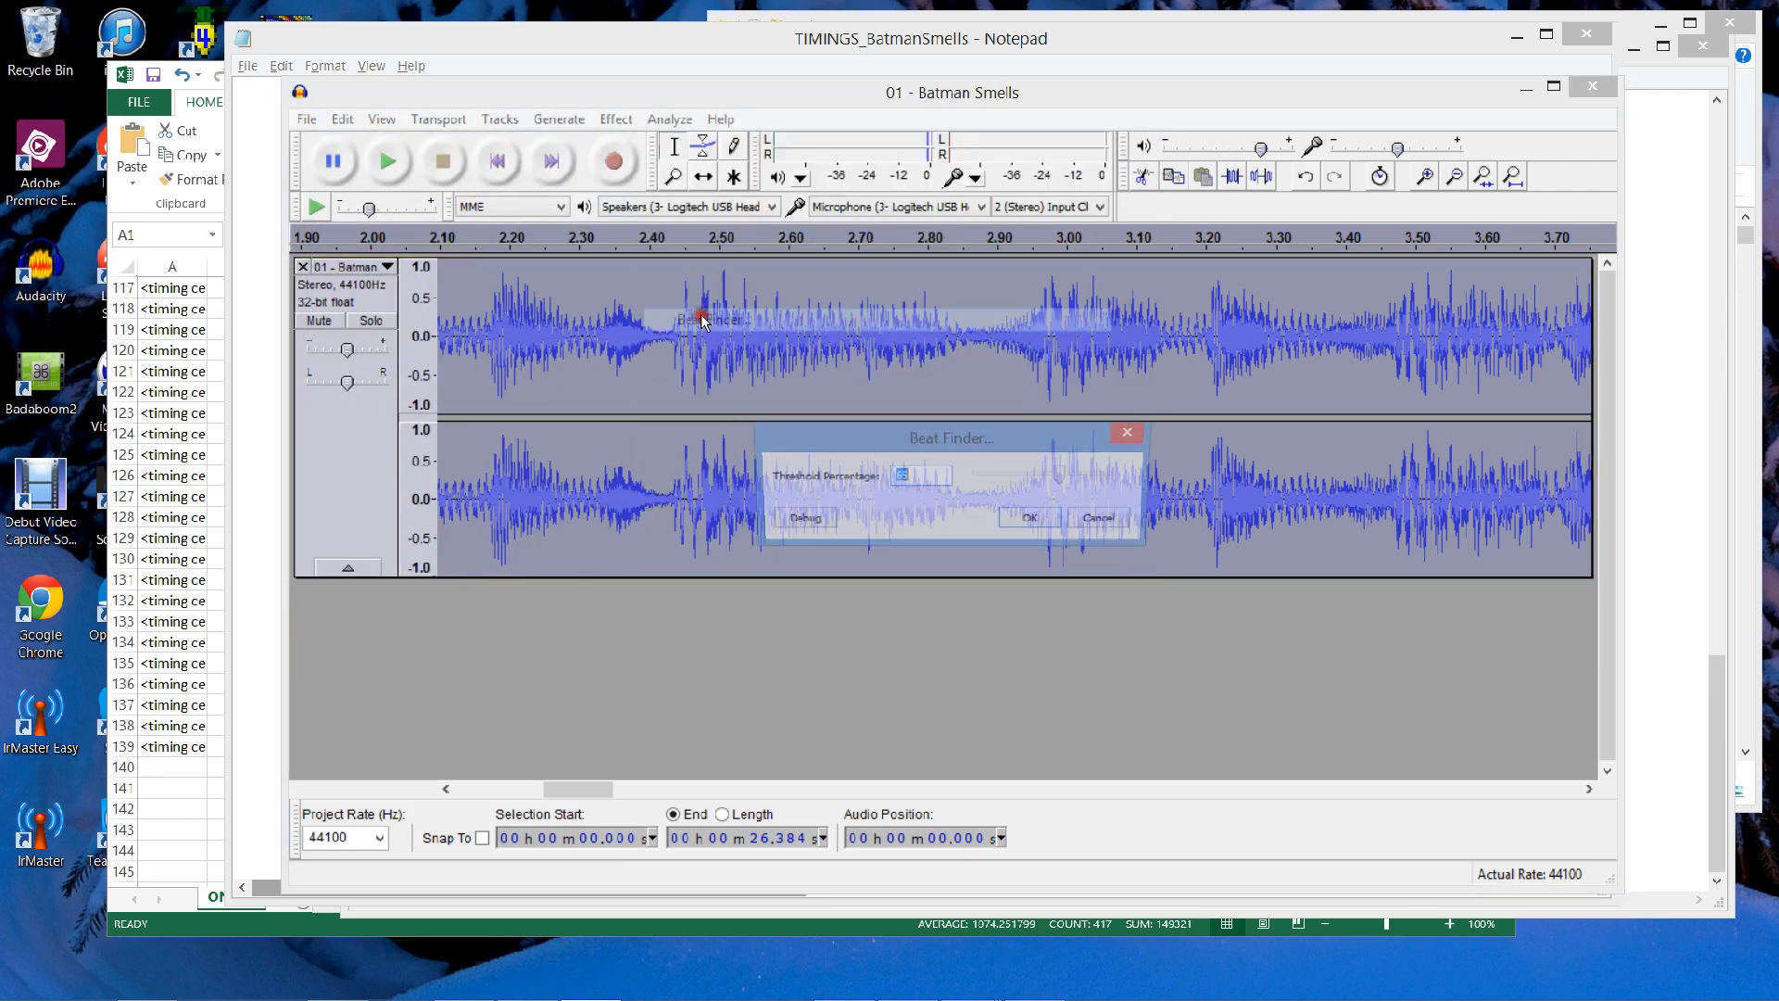
{"action": "left_click", "coordinate": [1031, 521]}
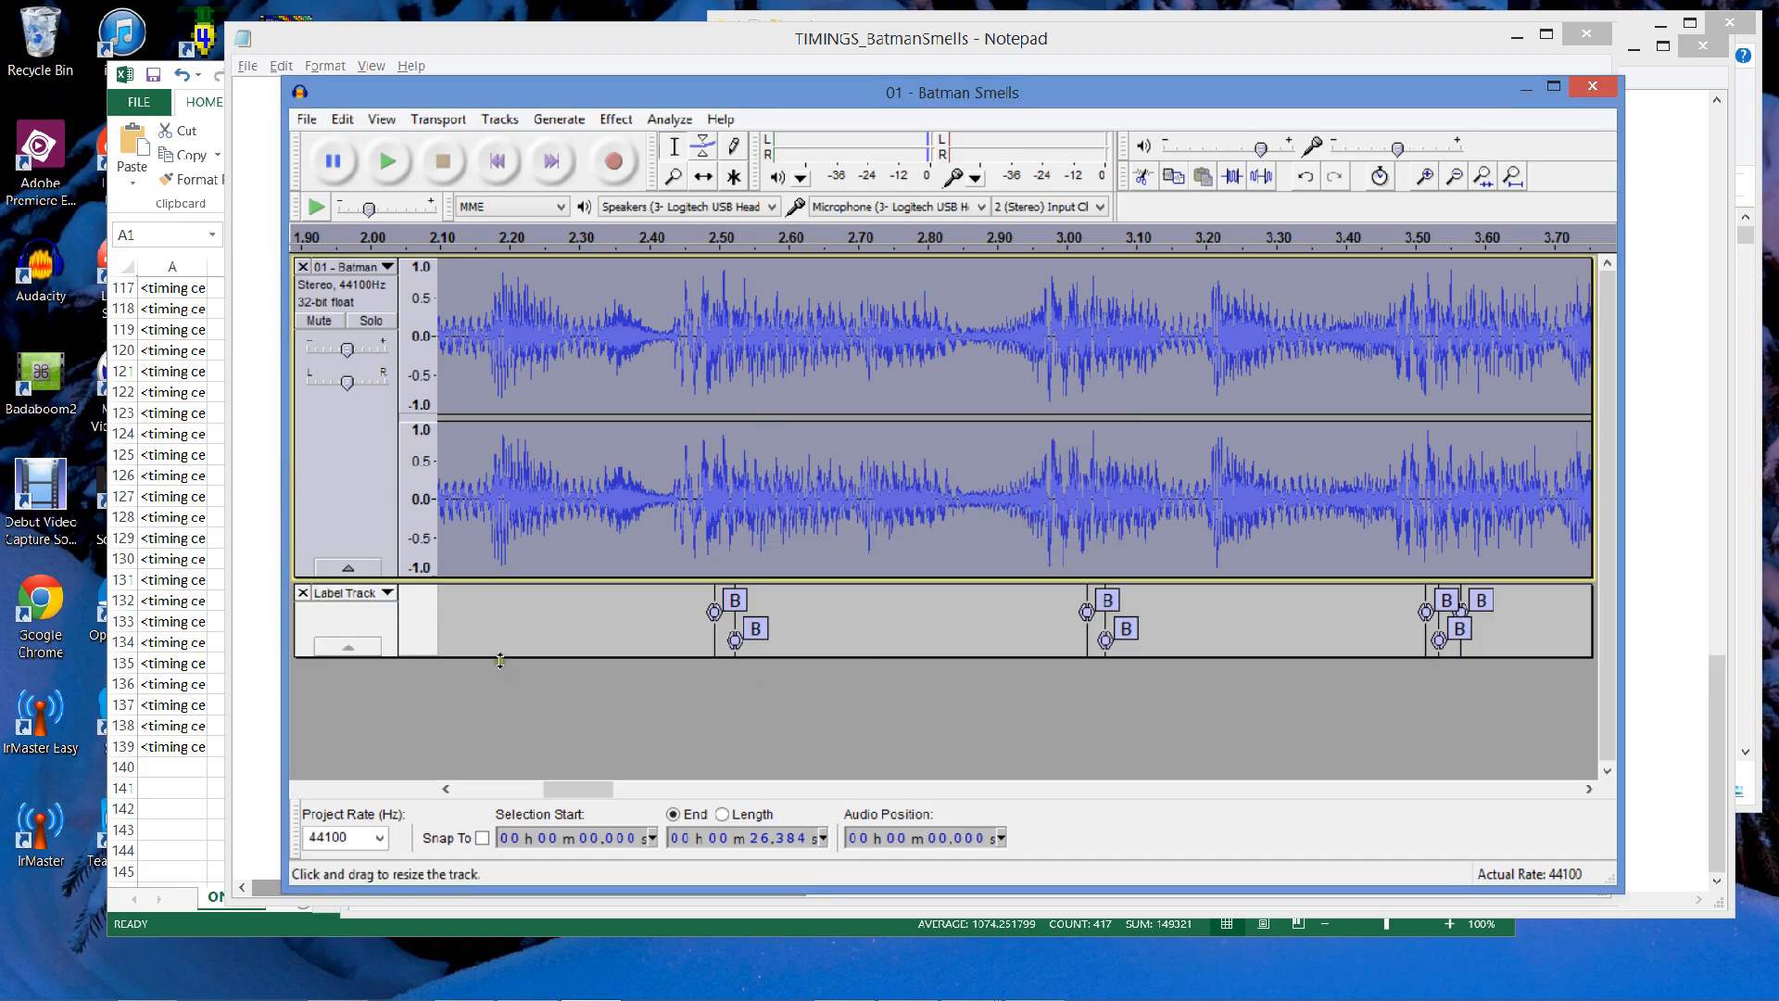
Rename the Beat Finder label track as BEAT.
{"action": "left_click", "coordinate": [380, 597]}
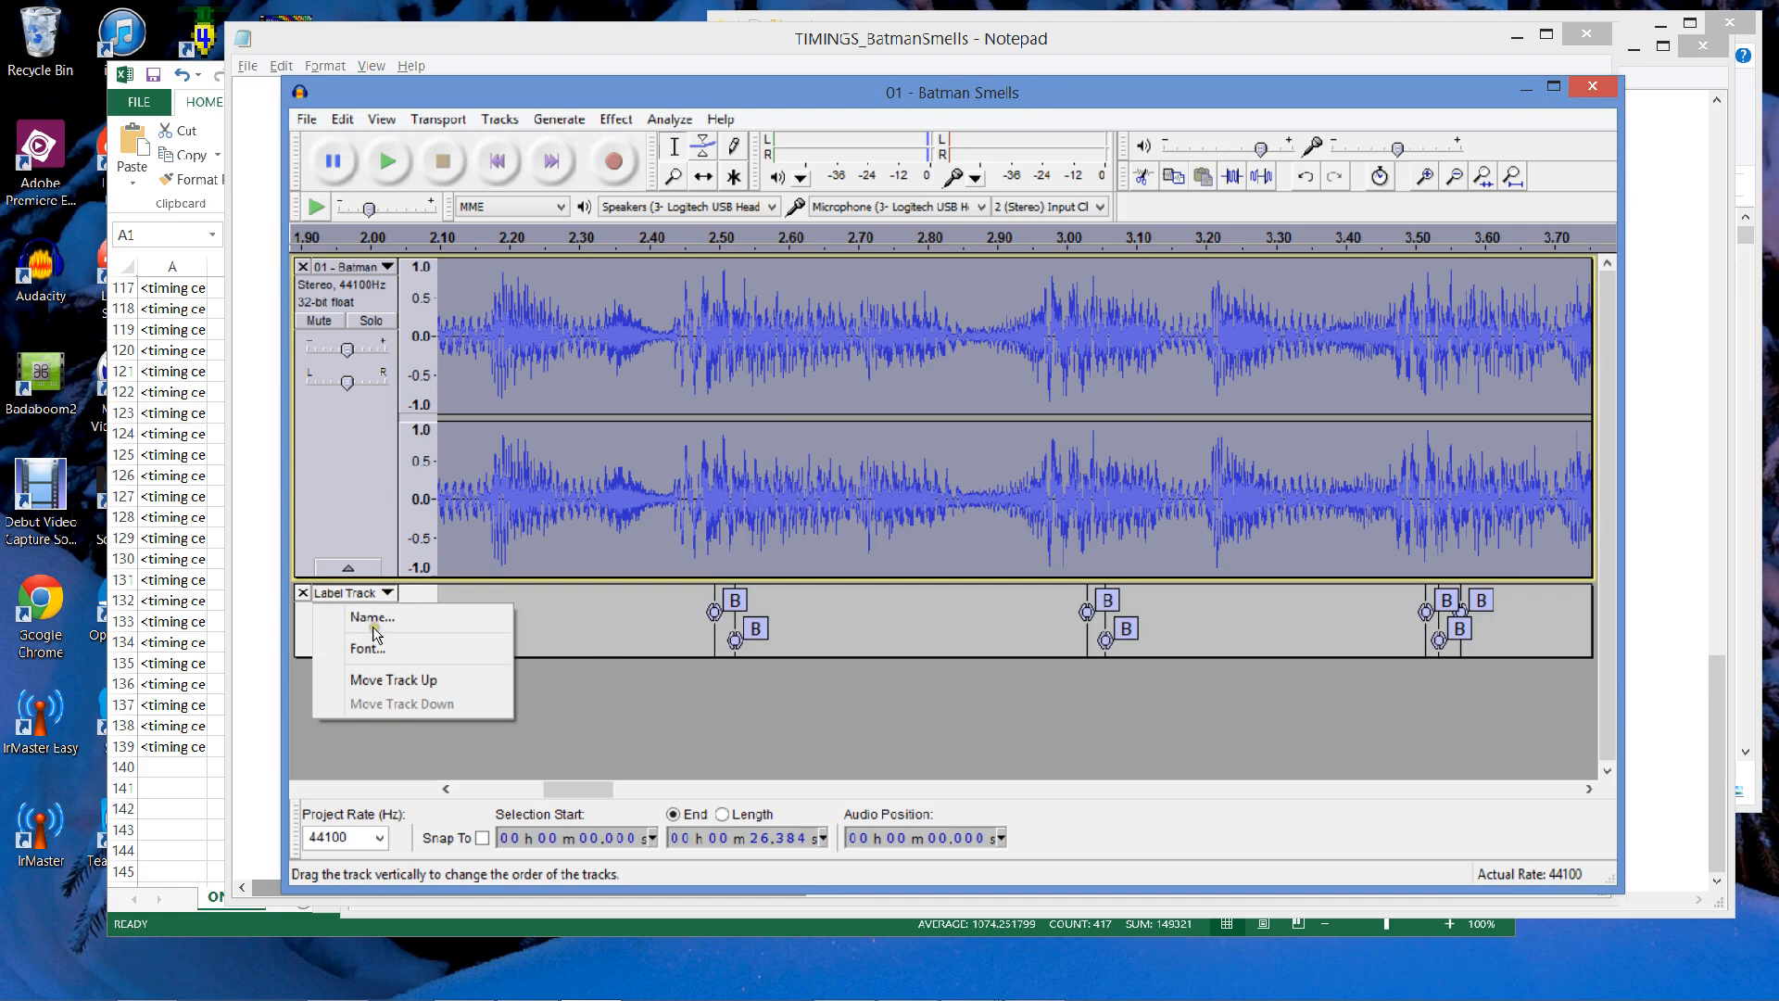
{"action": "left_click", "coordinate": [378, 618]}
{"action": "type", "text": "BEAT"}
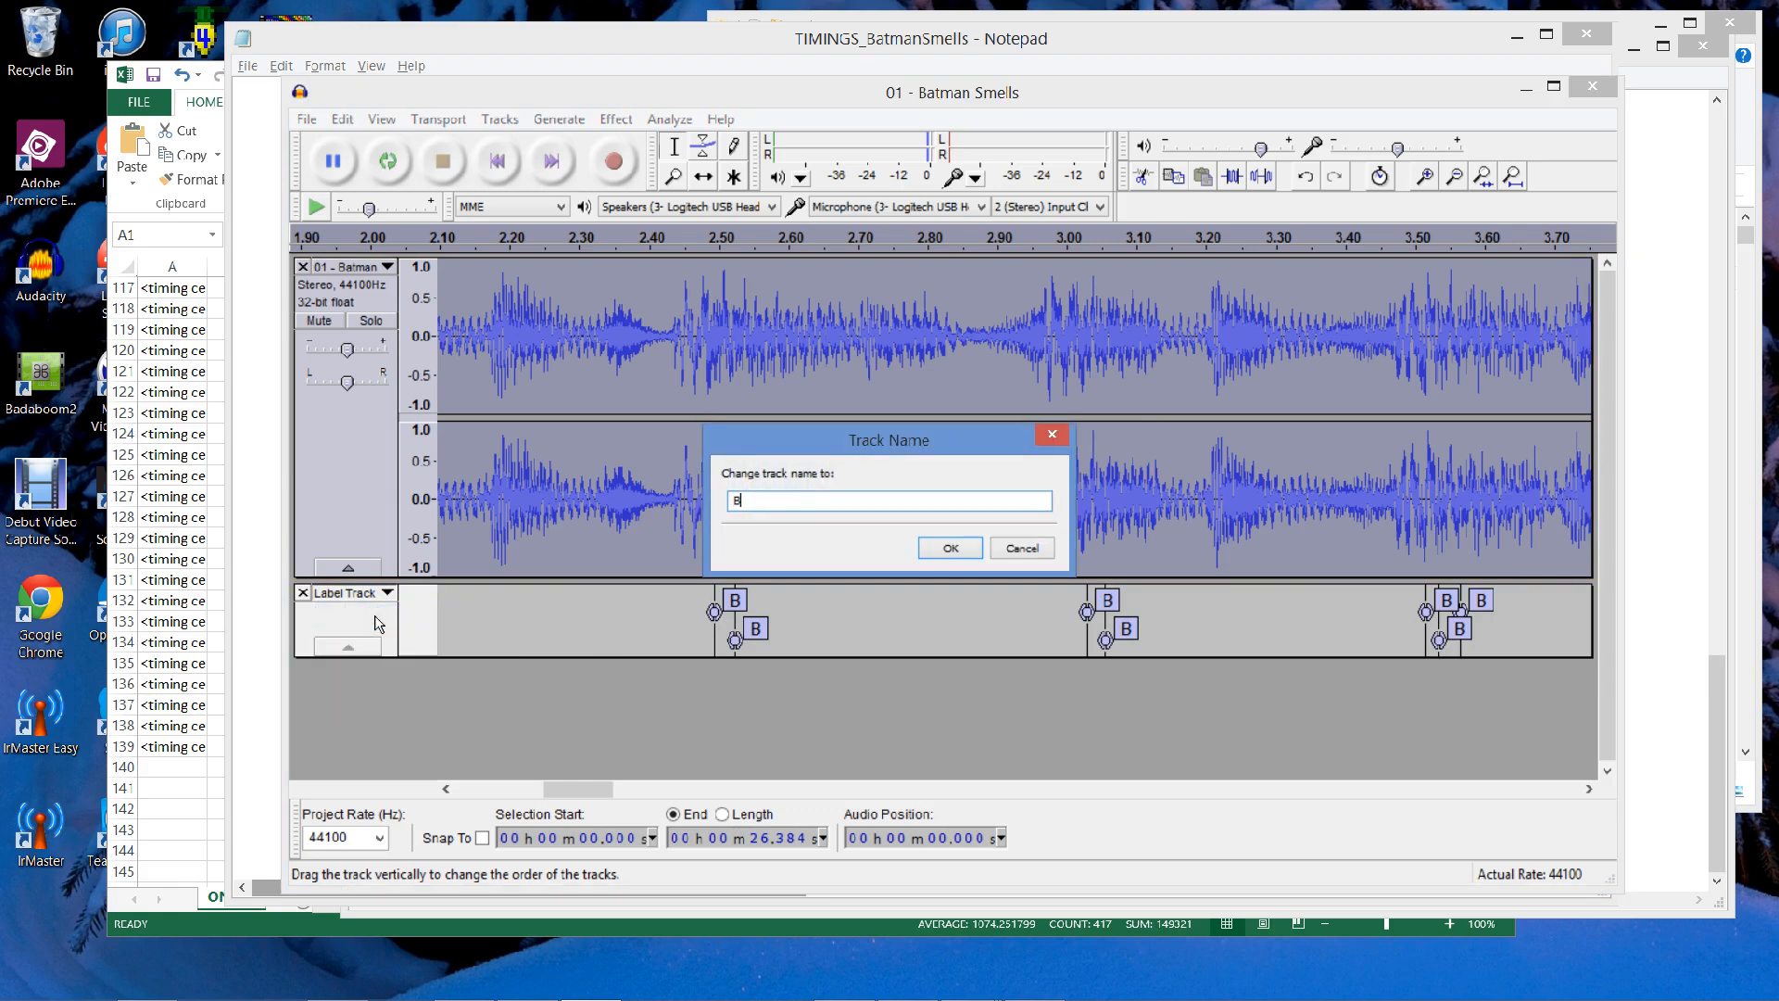
{"action": "left_click", "coordinate": [950, 547]}
{"action": "left_click", "coordinate": [306, 118]}
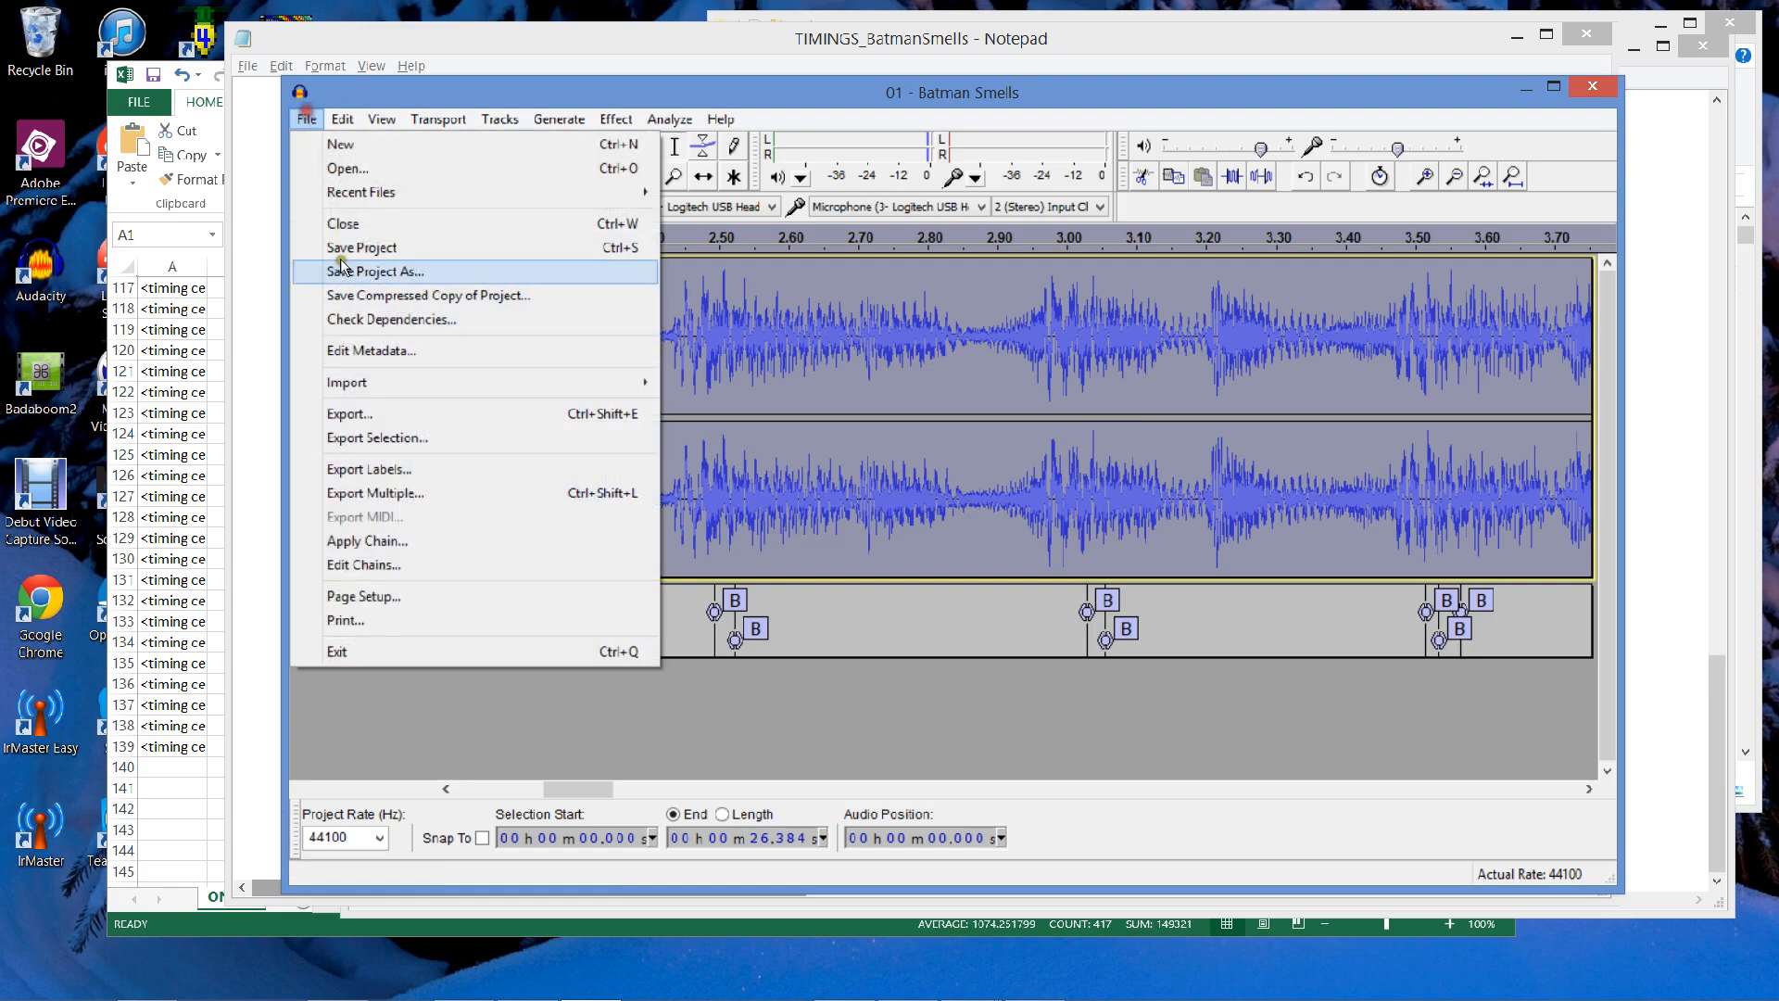
{"action": "left_click", "coordinate": [368, 415]}
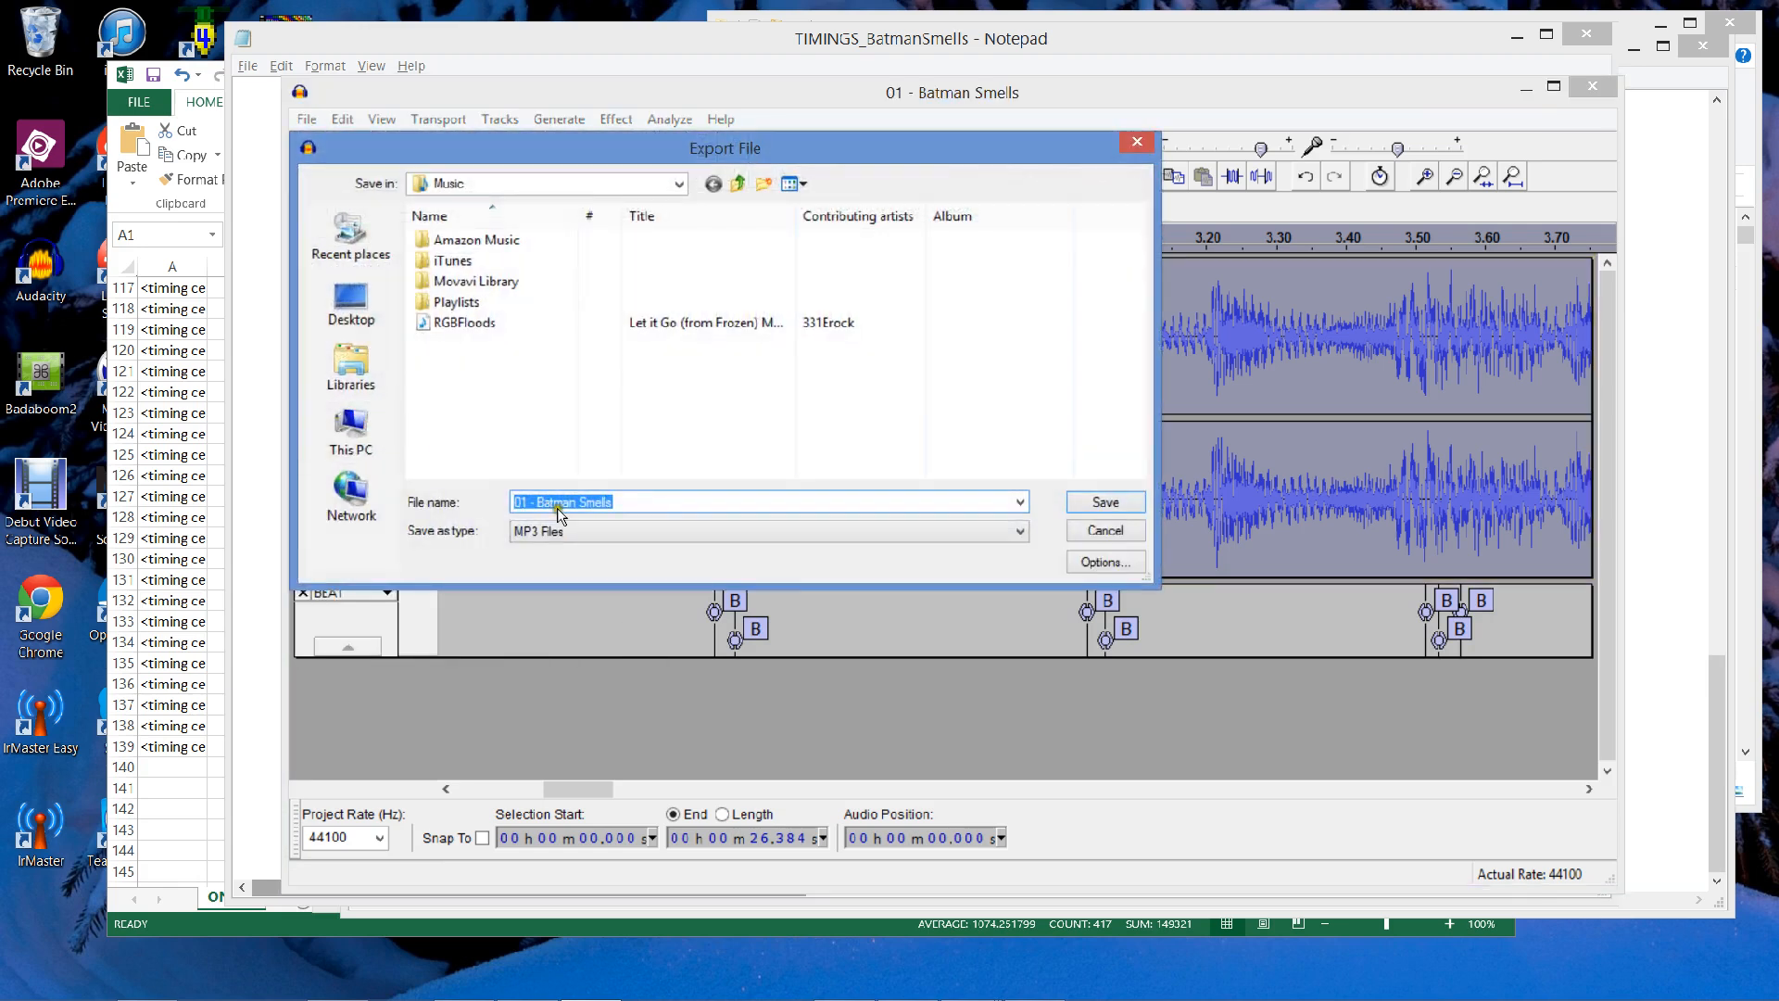
{"action": "left_click", "coordinate": [1076, 535]}
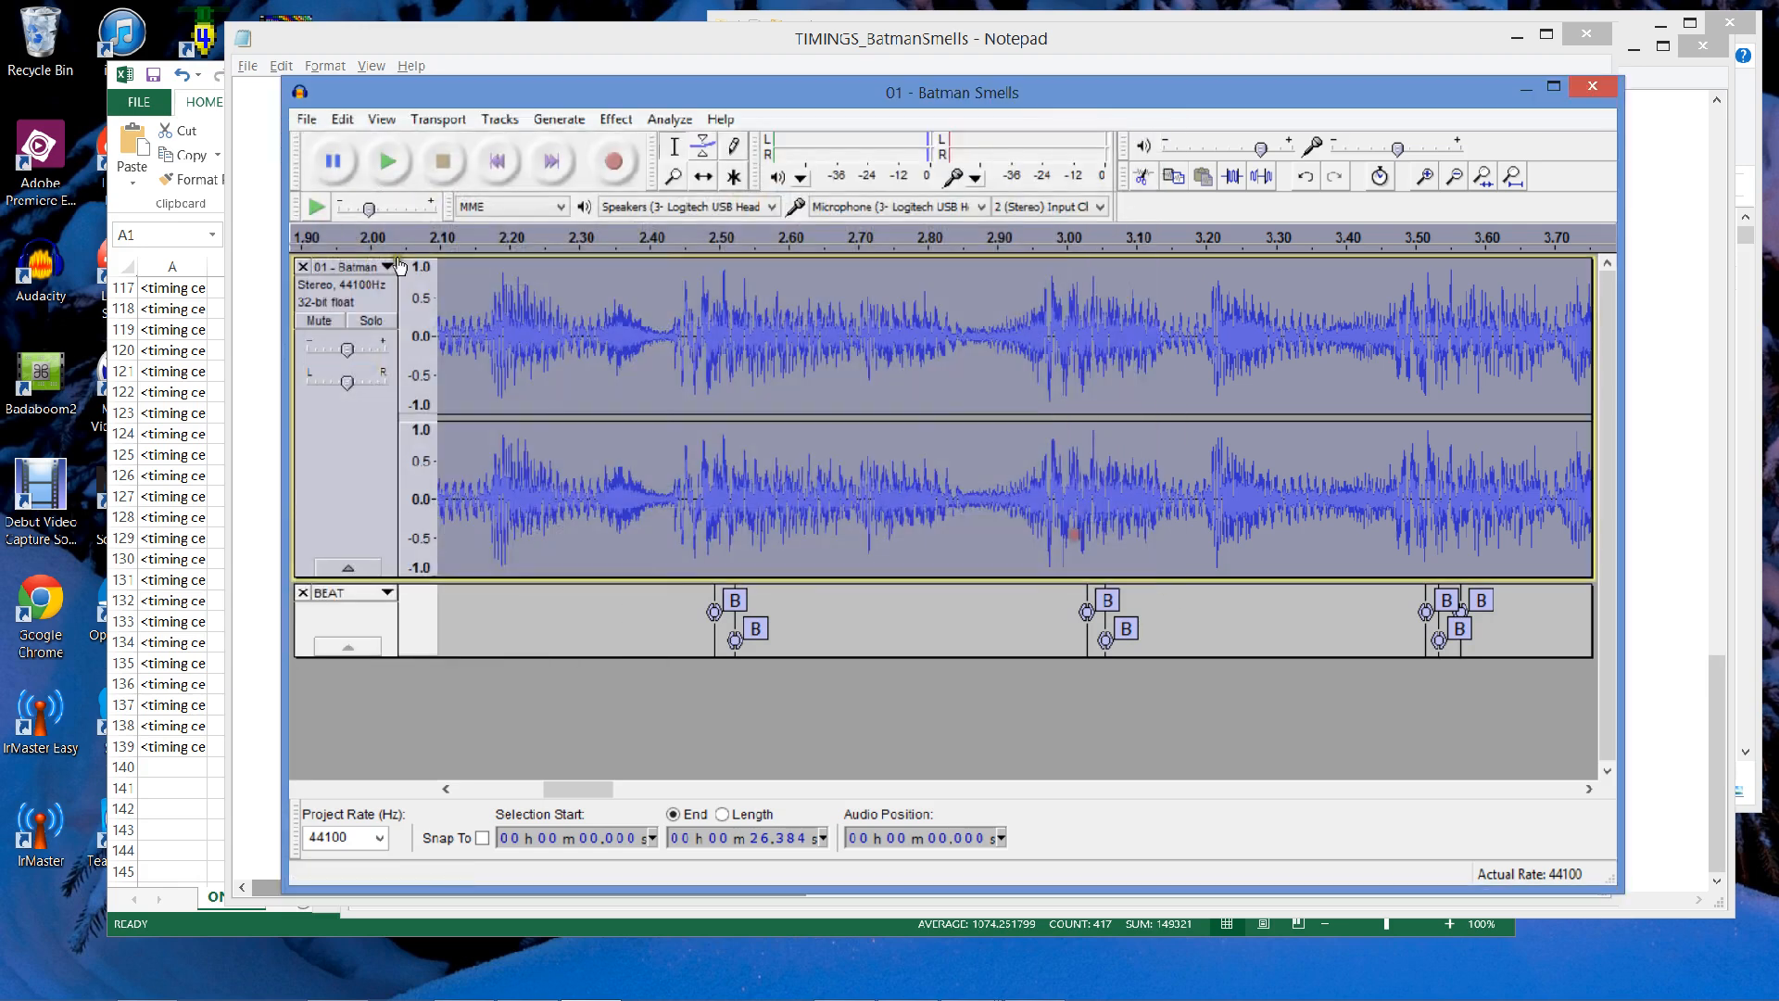
Export the BEAT labels as a .txt file named BEAT in the Music folder, replacing the existing file.
{"action": "left_click", "coordinate": [306, 119]}
{"action": "left_click", "coordinate": [408, 471]}
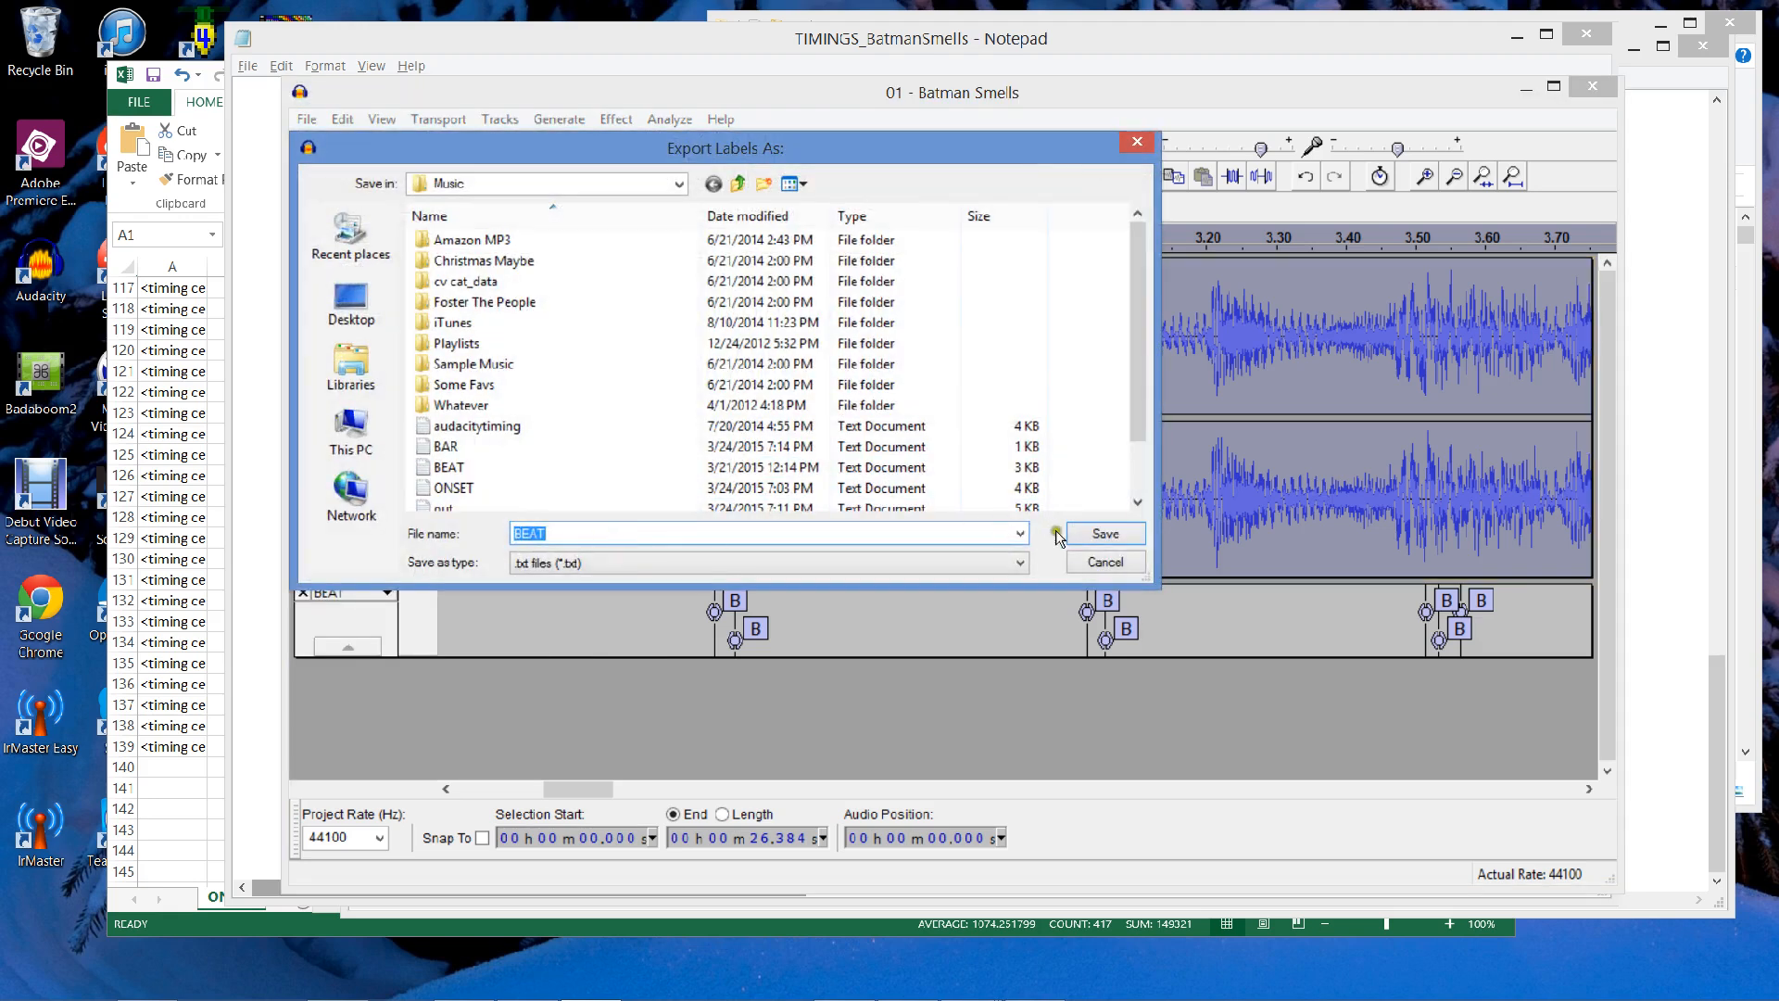
{"action": "left_click", "coordinate": [1105, 535]}
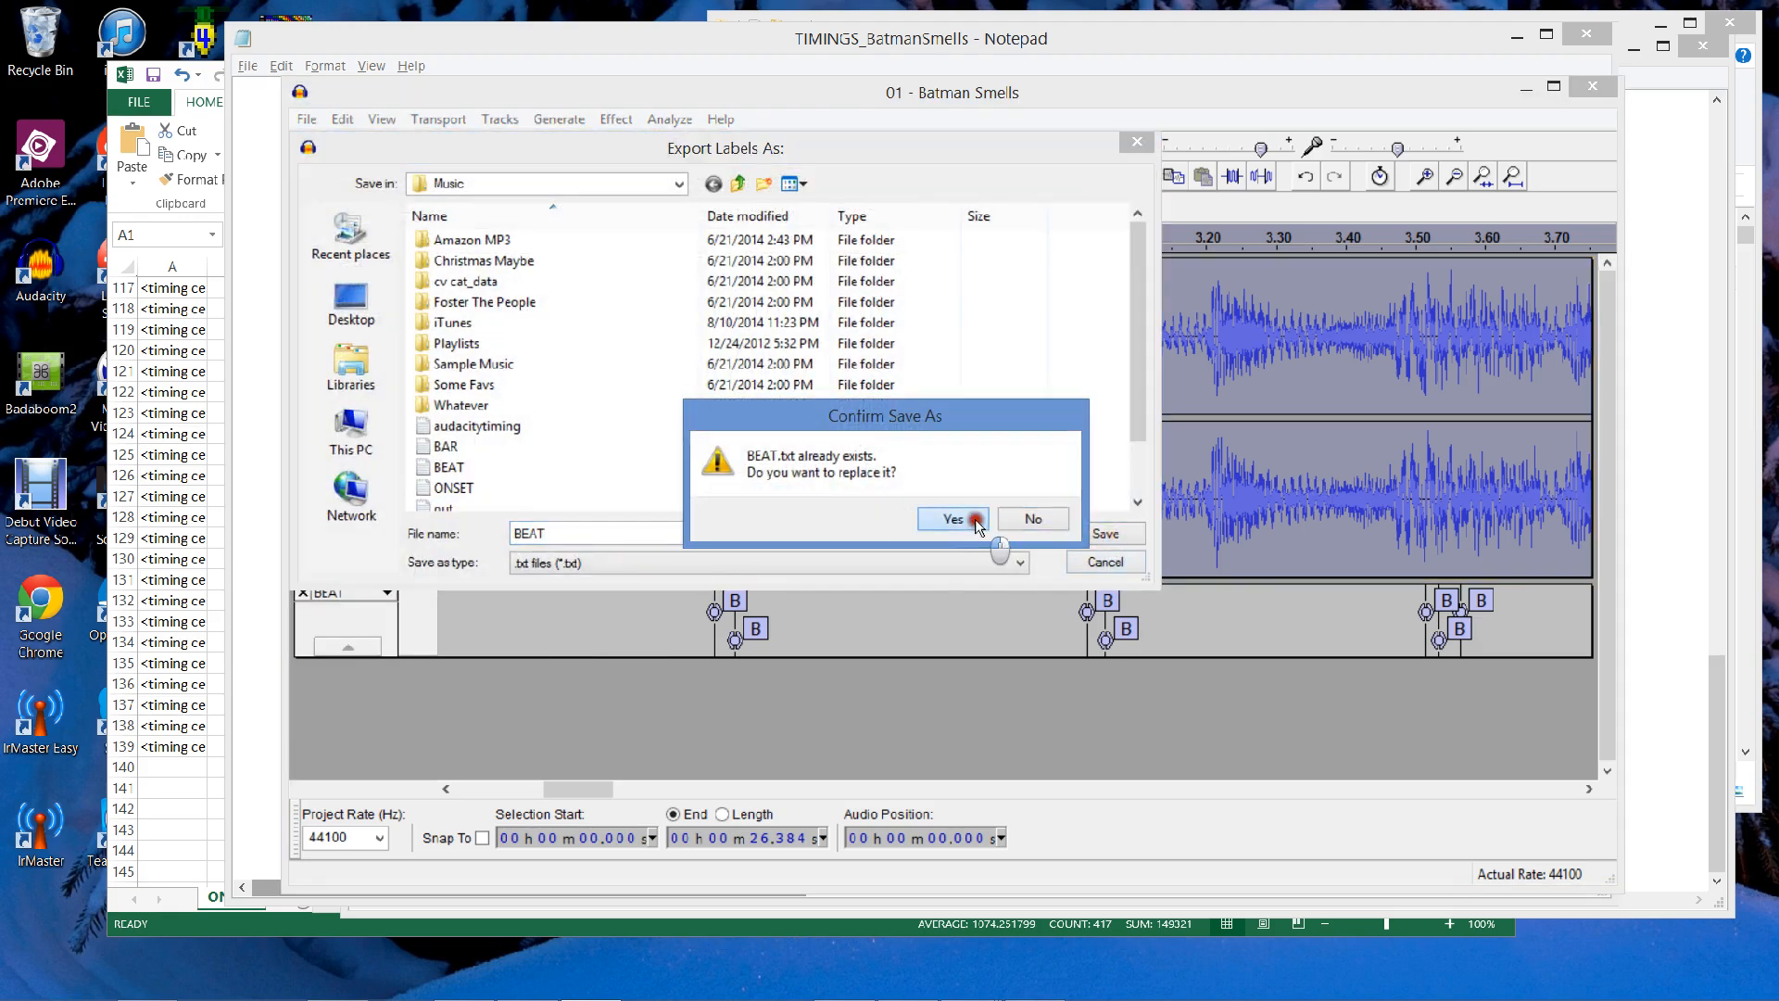
{"action": "left_click", "coordinate": [964, 519]}
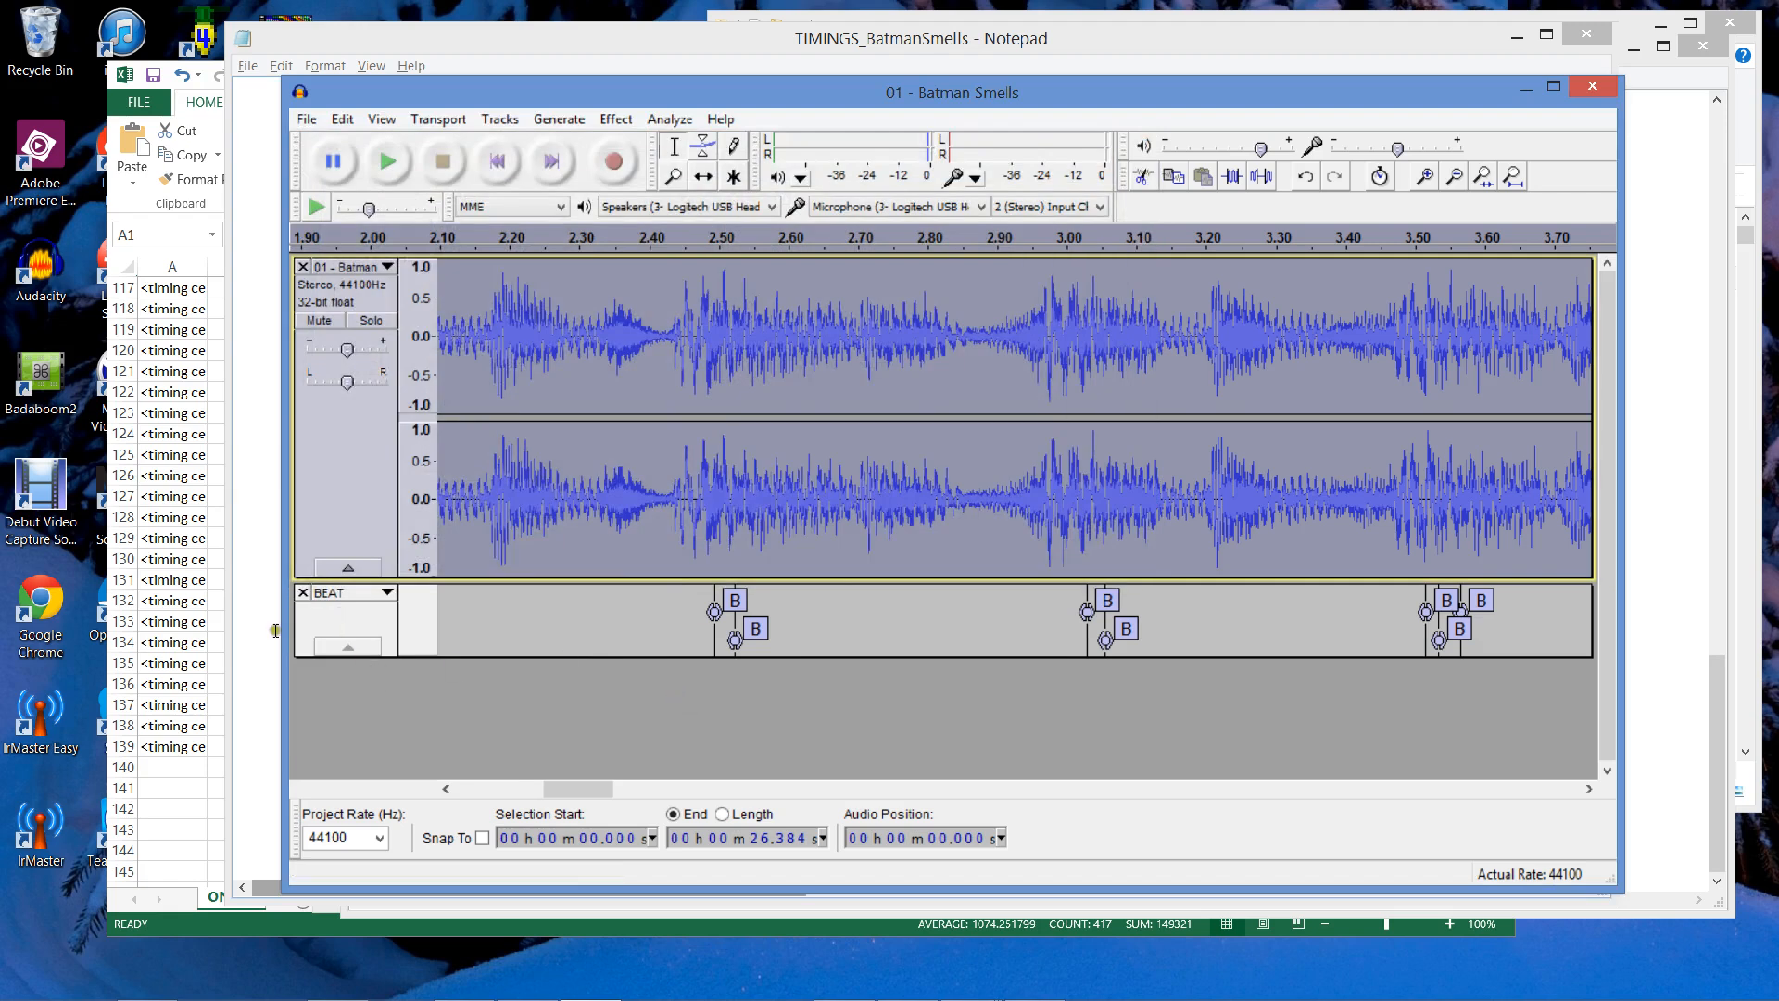
Switch to the Command Prompt and run audacity2lor.pl BAR.txt 1 > out.txt to convert the bar labels.
{"action": "left_click", "coordinate": [1525, 88]}
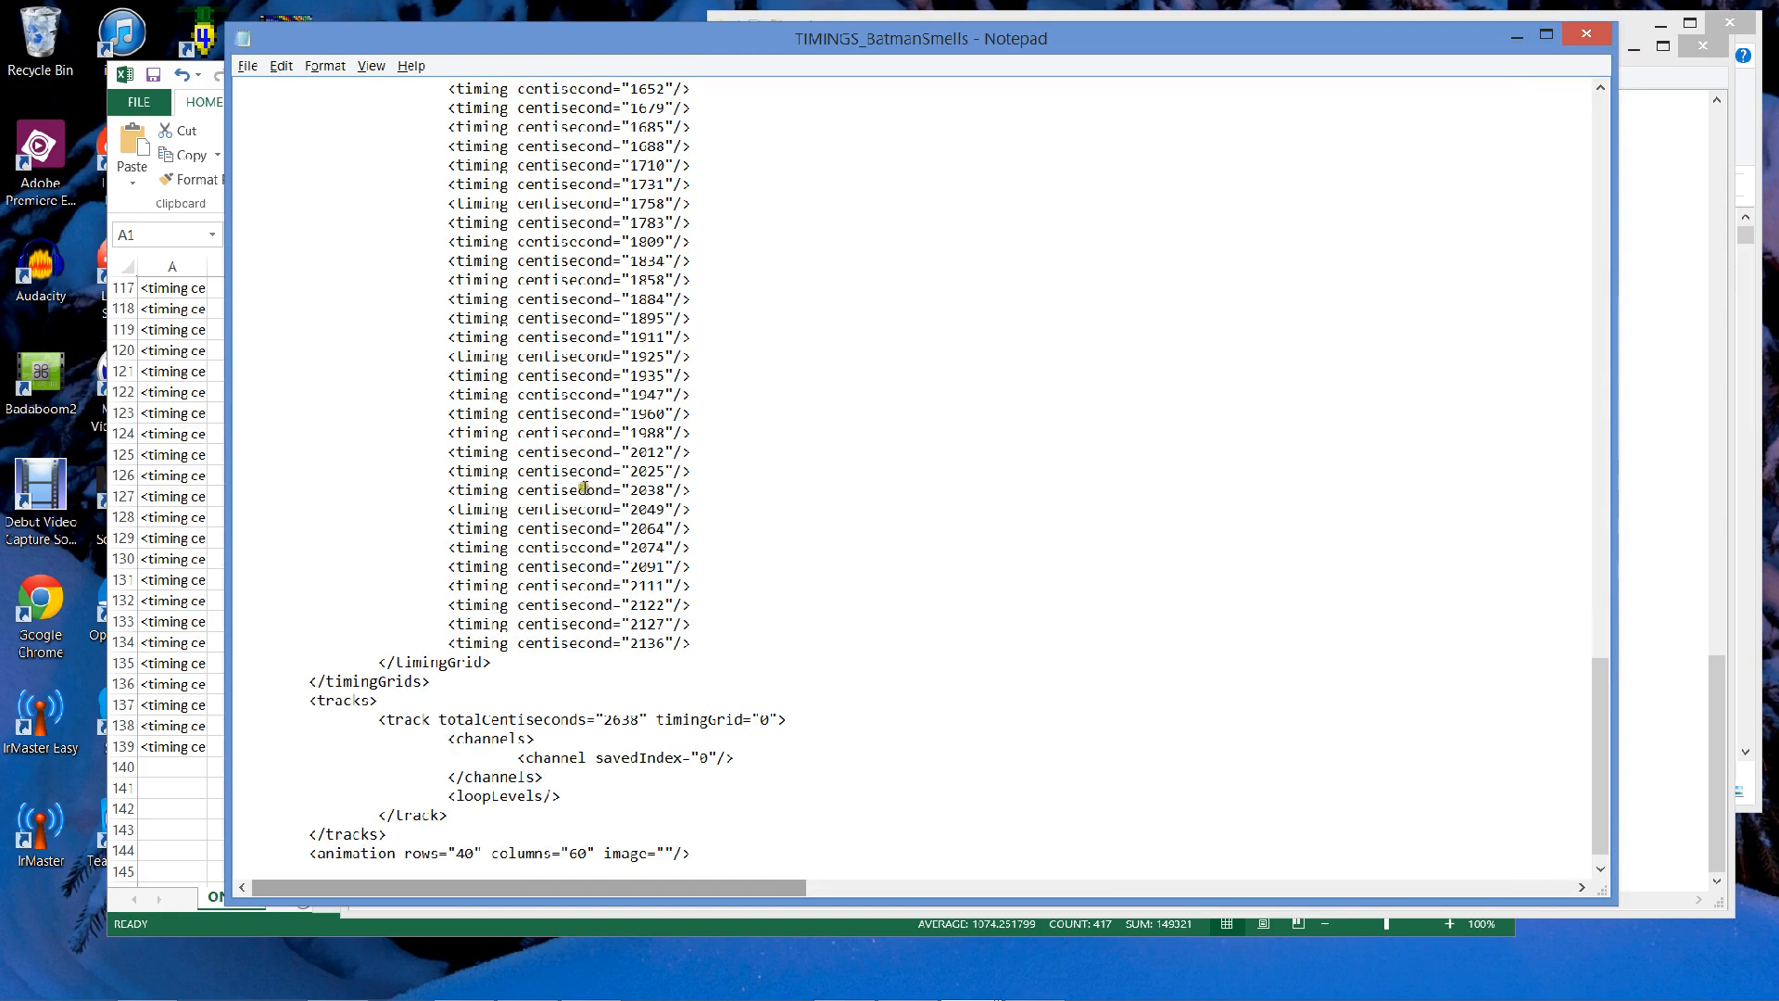
{"action": "key", "text": "alt+Tab"}
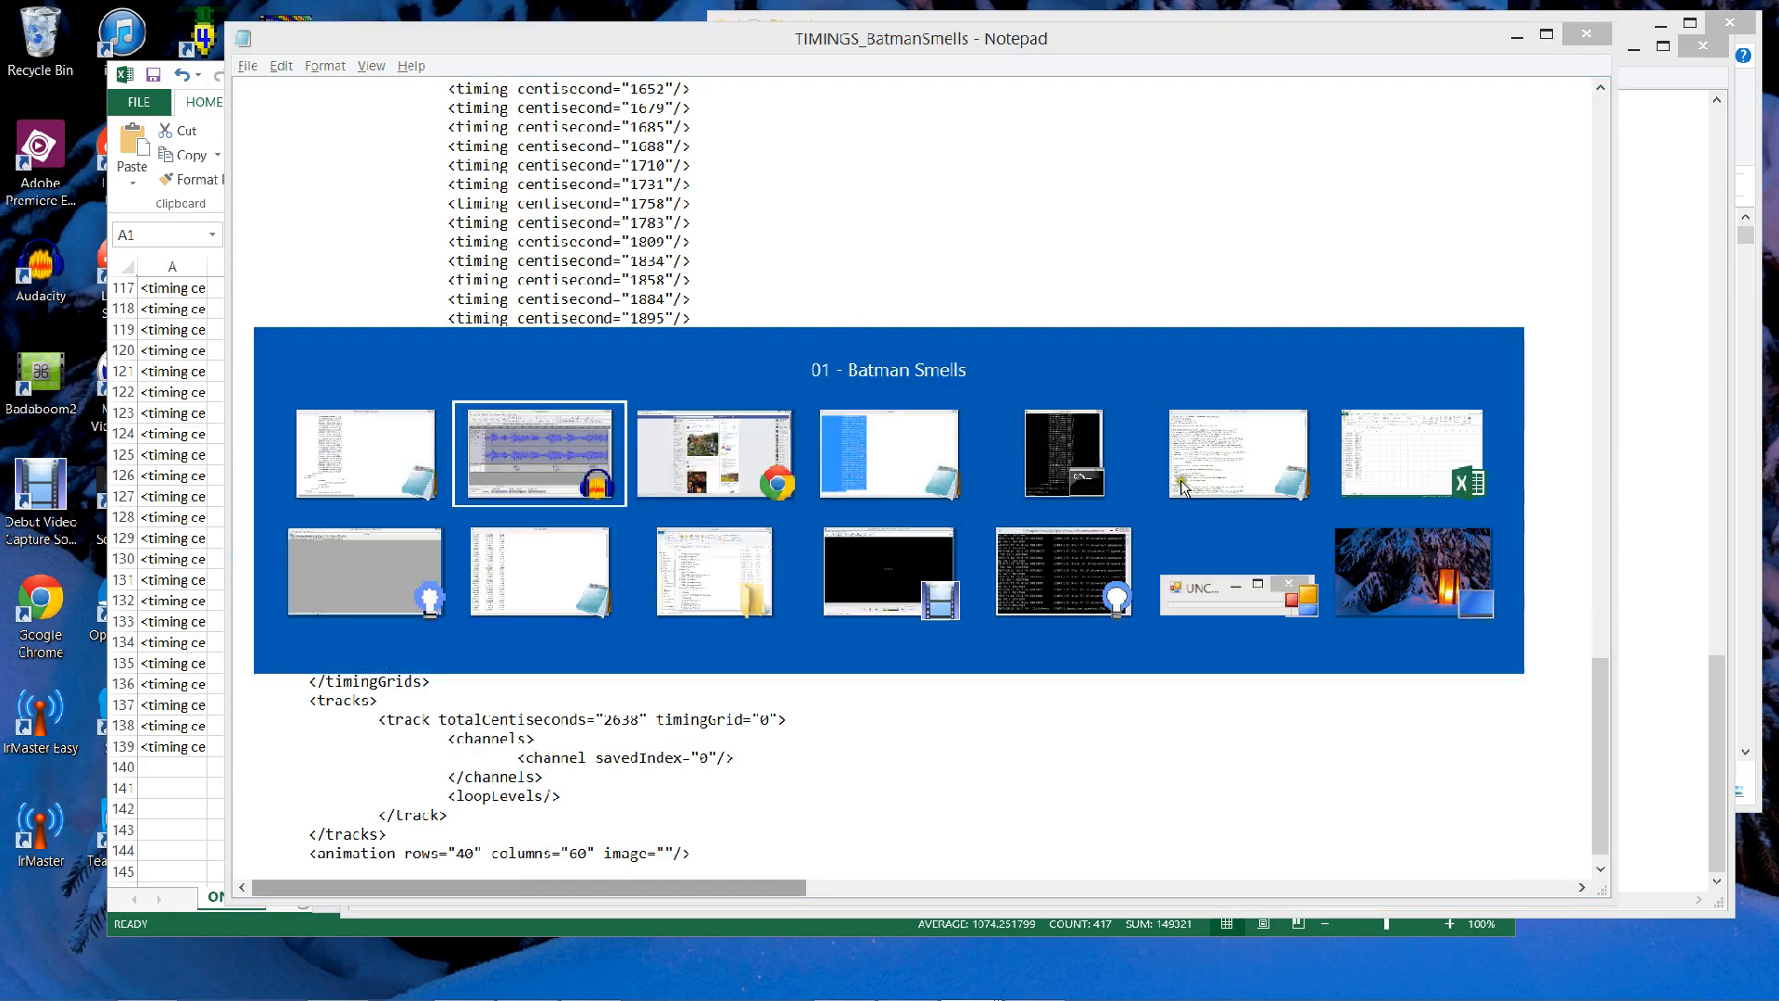
{"action": "left_click", "coordinate": [883, 574]}
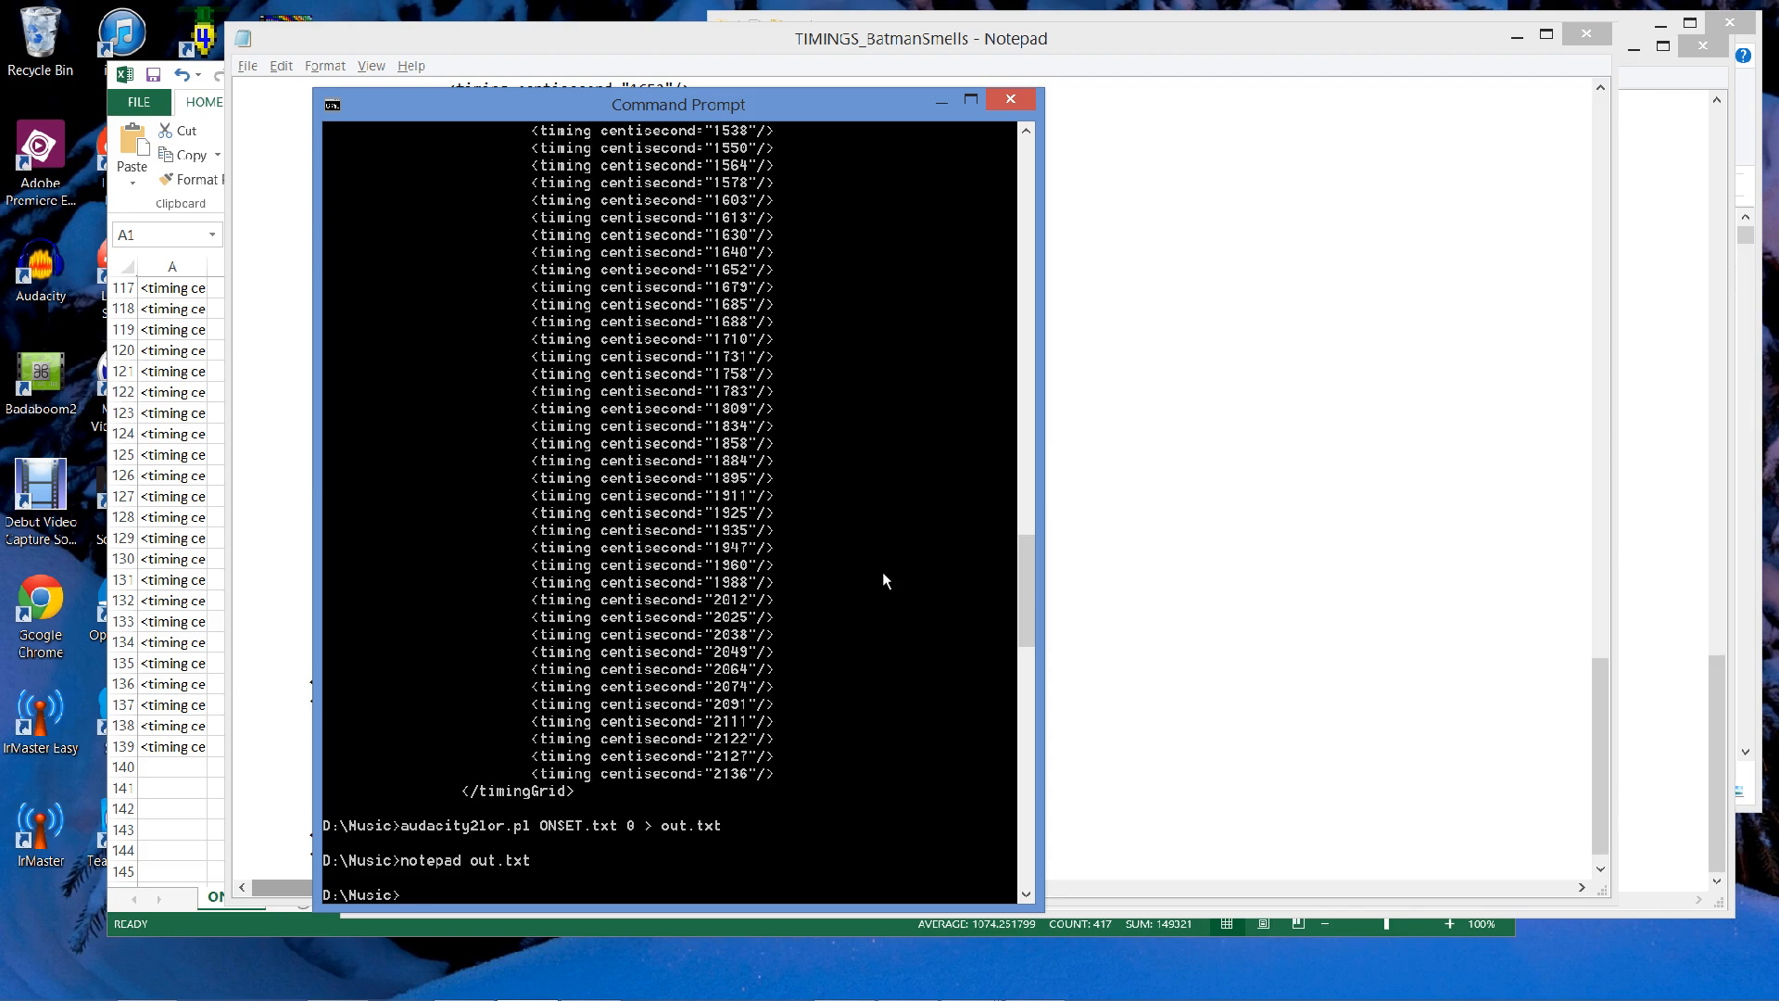
{"action": "key", "text": "Up"}
{"action": "key", "text": "Up"}
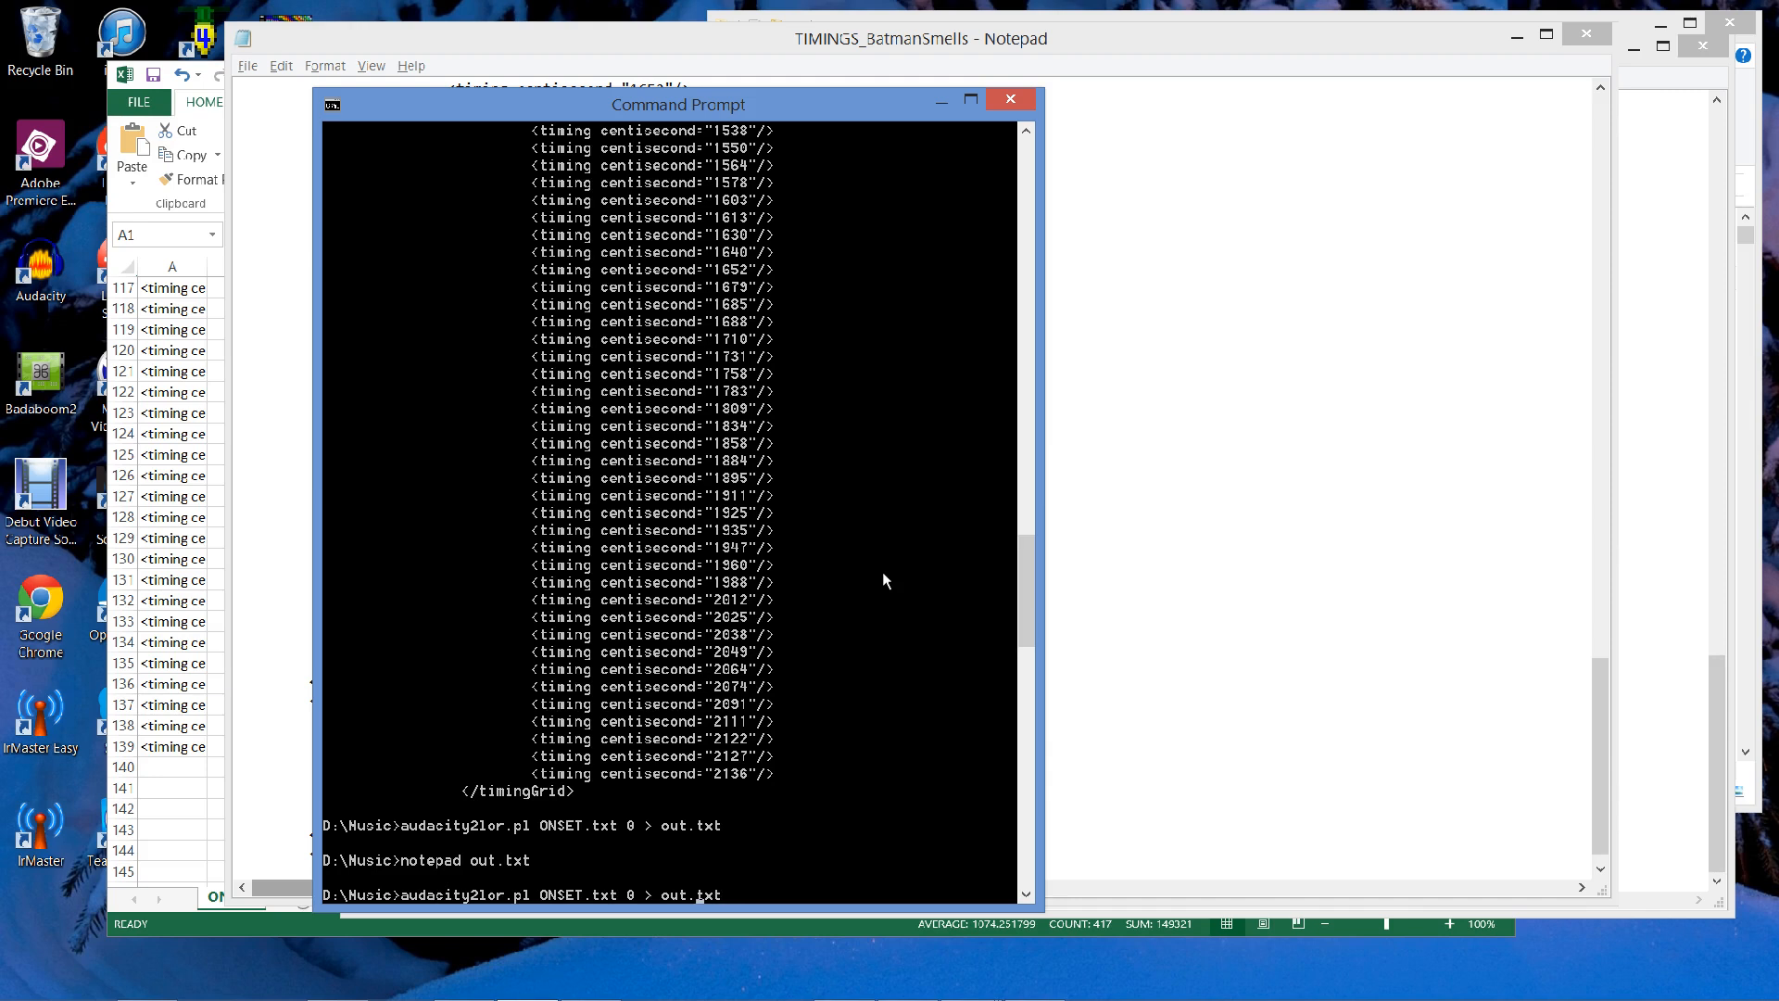
{"action": "key", "text": "BackSpace"}
{"action": "type", "text": "1"}
{"action": "key", "text": "BackSpace"}
{"action": "key", "text": "BackSpace"}
{"action": "key", "text": "BackSpace"}
{"action": "key", "text": "BackSpace"}
{"action": "key", "text": "BackSpace"}
{"action": "type", "text": "BAR"}
{"action": "key", "text": "Return"}
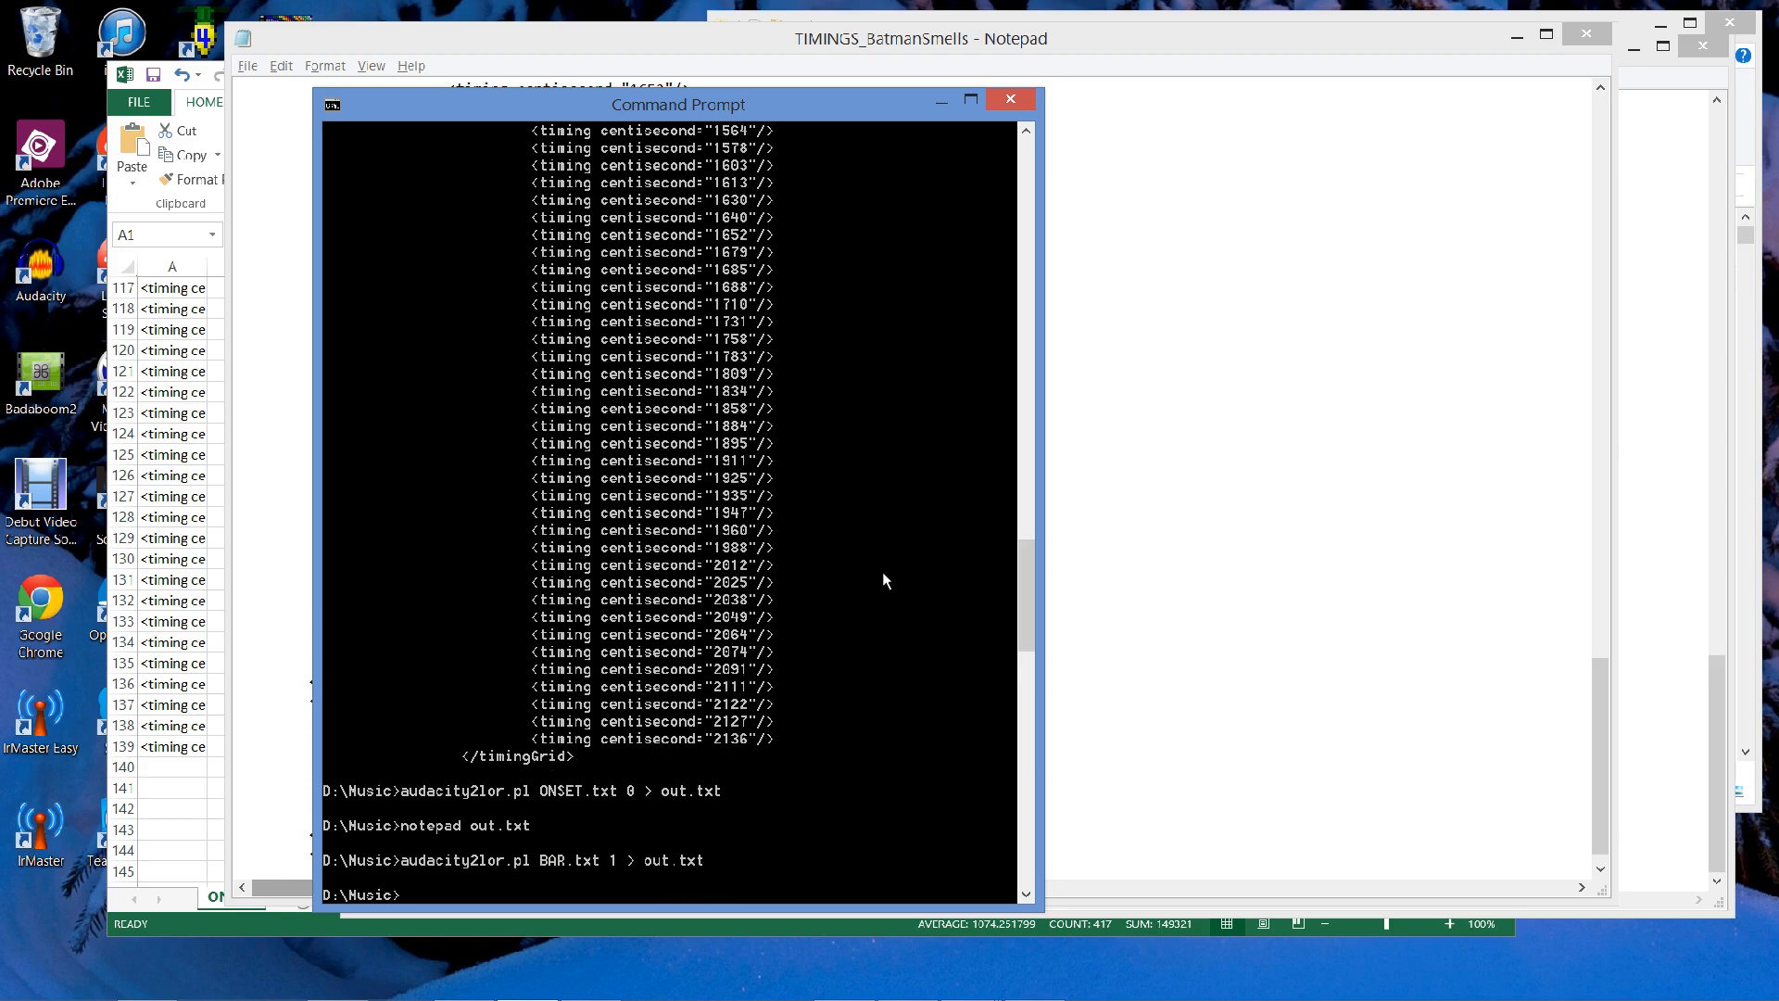
Run audacity2lor.pl BEAT.txt 2 >> out.txt to append the converted beat labels to the output file.
{"action": "key", "text": "Up"}
{"action": "key", "text": "Left"}
{"action": "key", "text": "Left"}
{"action": "key", "text": "Left"}
{"action": "key", "text": "Left"}
{"action": "key", "text": "Left"}
{"action": "key", "text": "Left"}
{"action": "key", "text": "Left"}
{"action": "key", "text": "Left"}
{"action": "type", "text": ">"}
{"action": "key", "text": "BackSpace"}
{"action": "type", "text": "2"}
{"action": "key", "text": "BackSpace"}
{"action": "key", "text": "BackSpace"}
{"action": "type", "text": "EAT"}
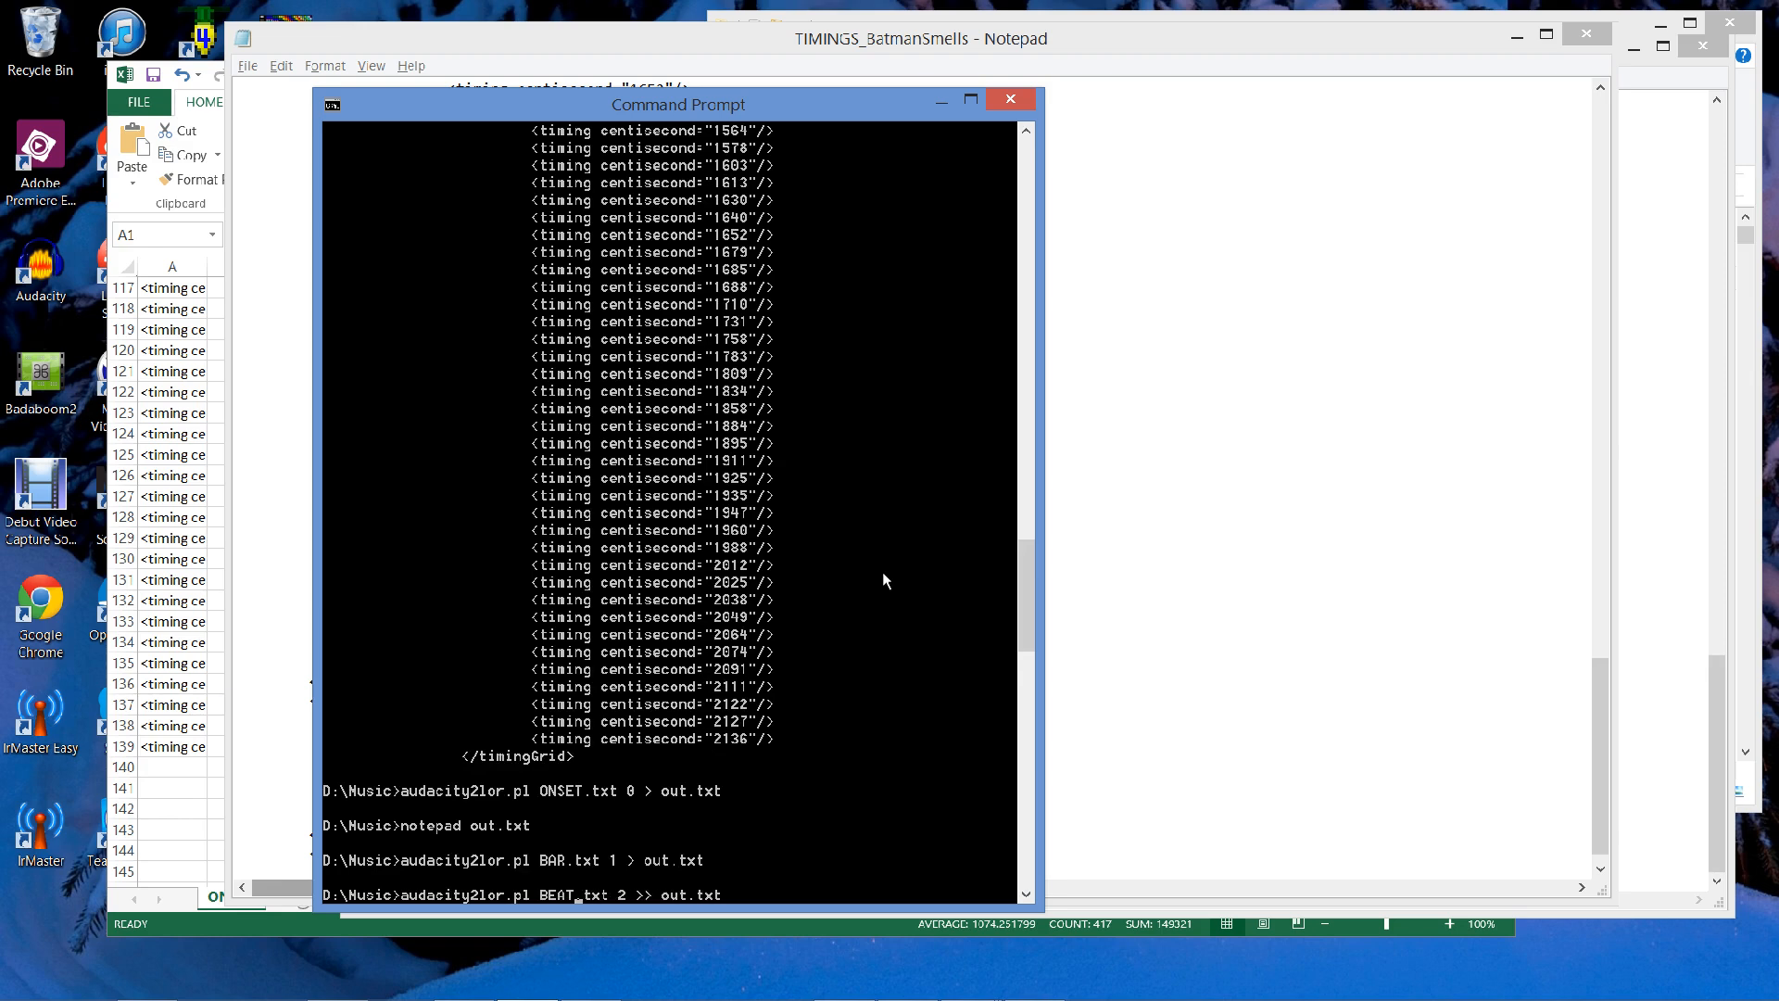
{"action": "key", "text": "Return"}
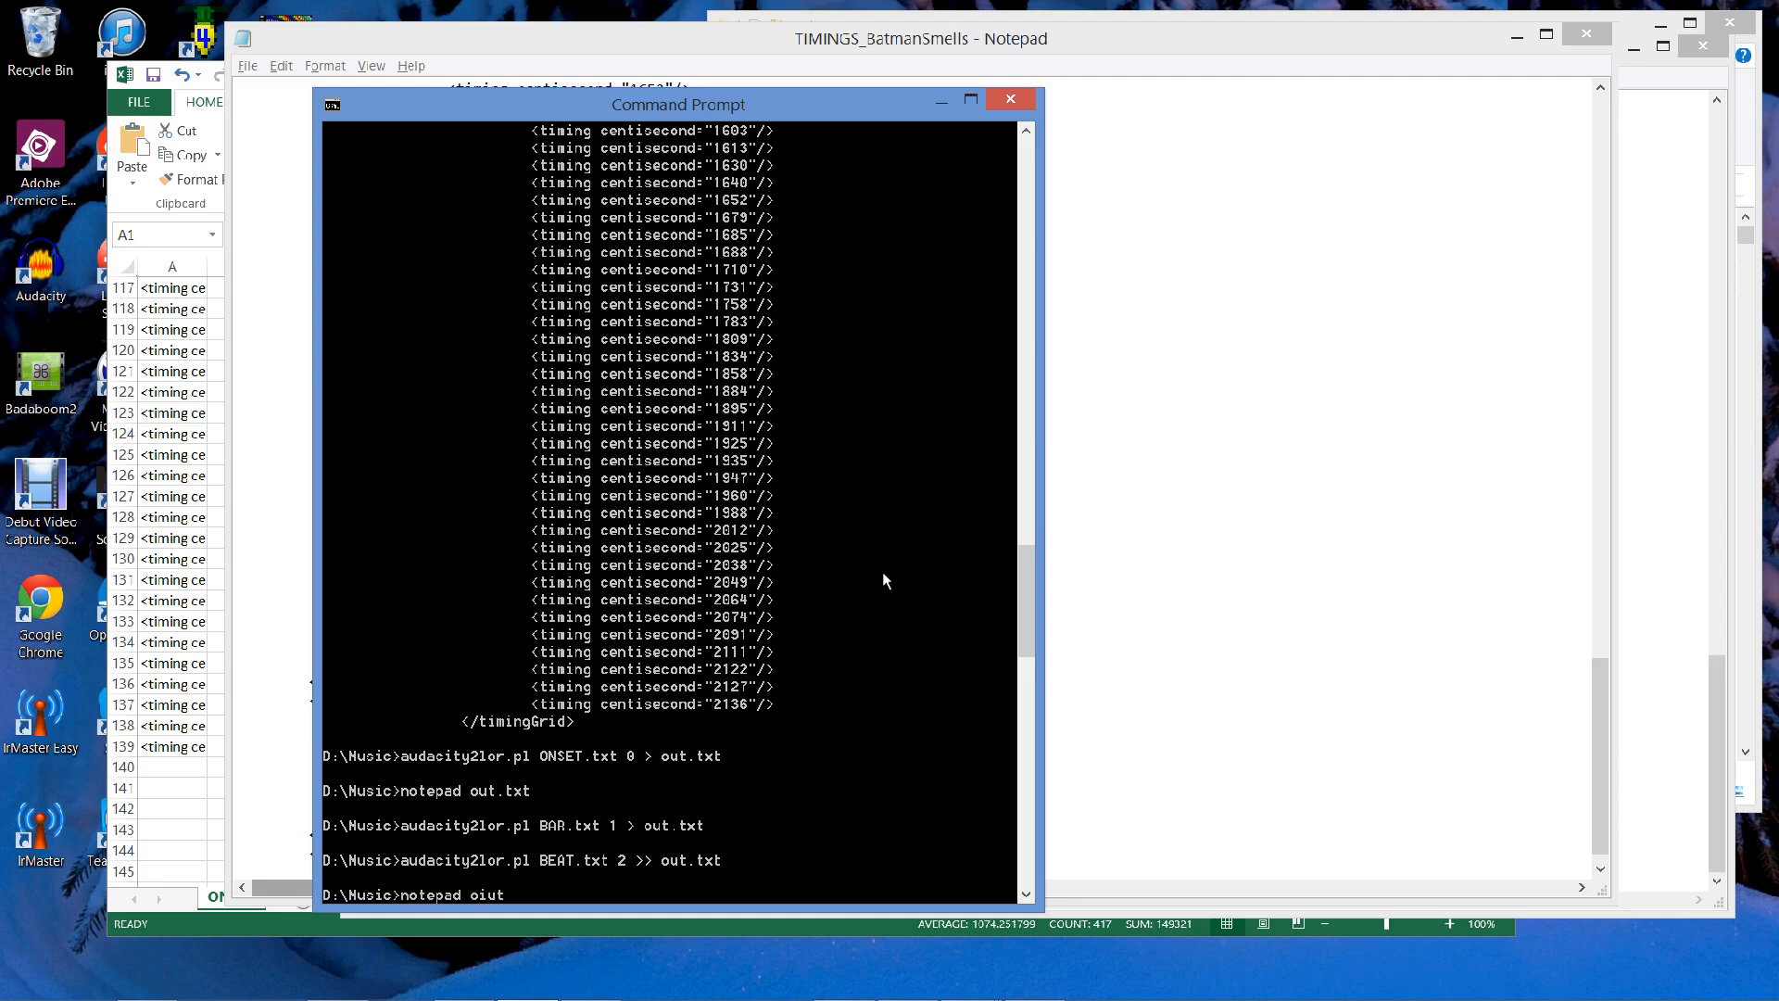
Open out.txt in Notepad and delete the #TIMING ELEMENT line above the BEAT timing grid.
{"action": "type", "text": "notepad out.txt"}
{"action": "key", "text": "Return"}
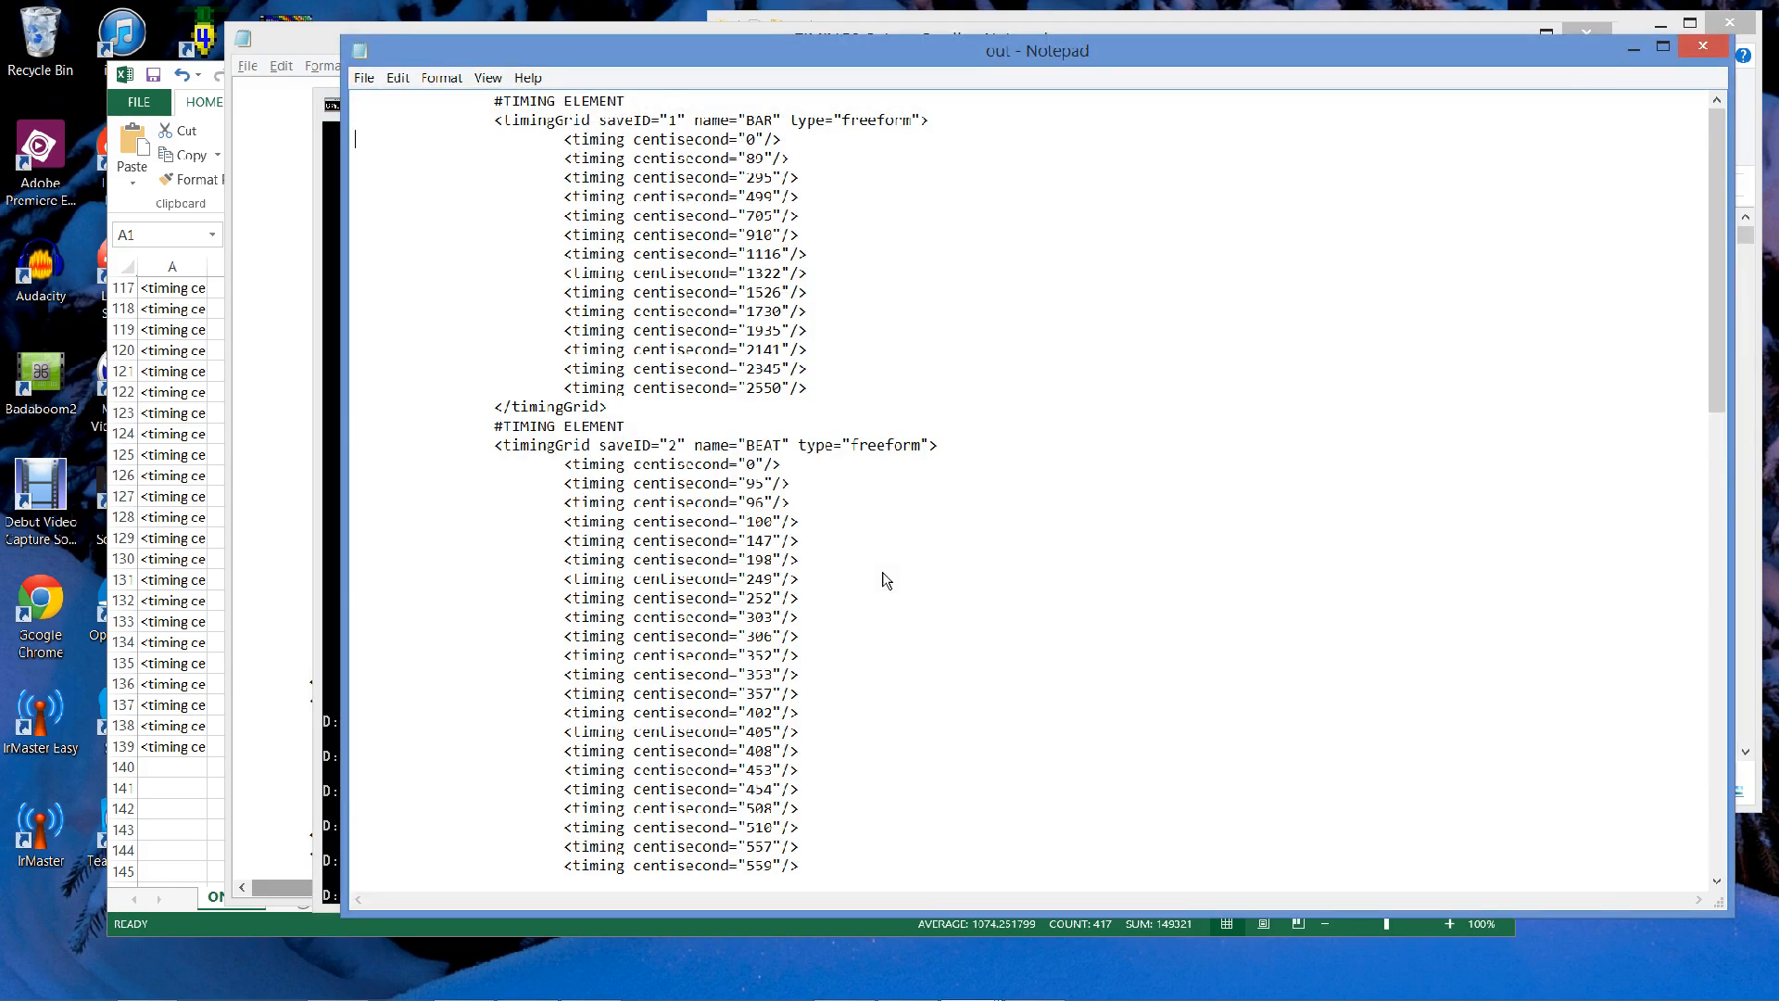
{"action": "key", "text": "shift+Down"}
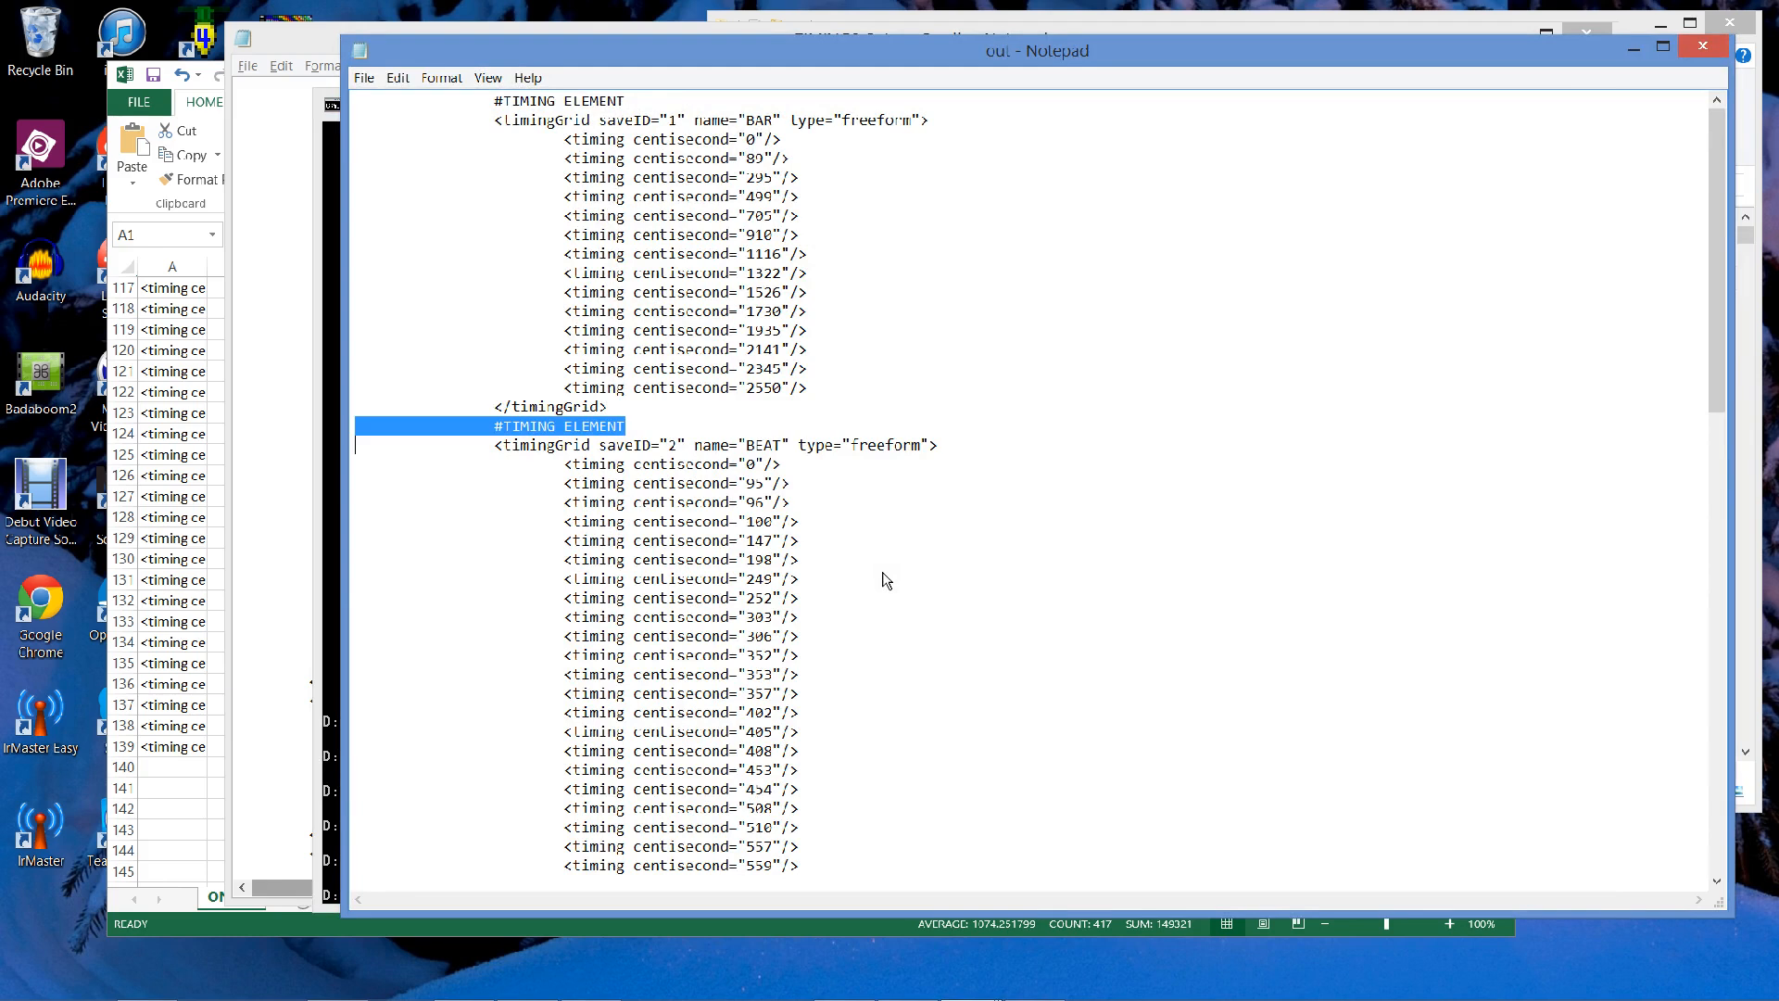
{"action": "key", "text": "Delete"}
{"action": "key", "text": "Up"}
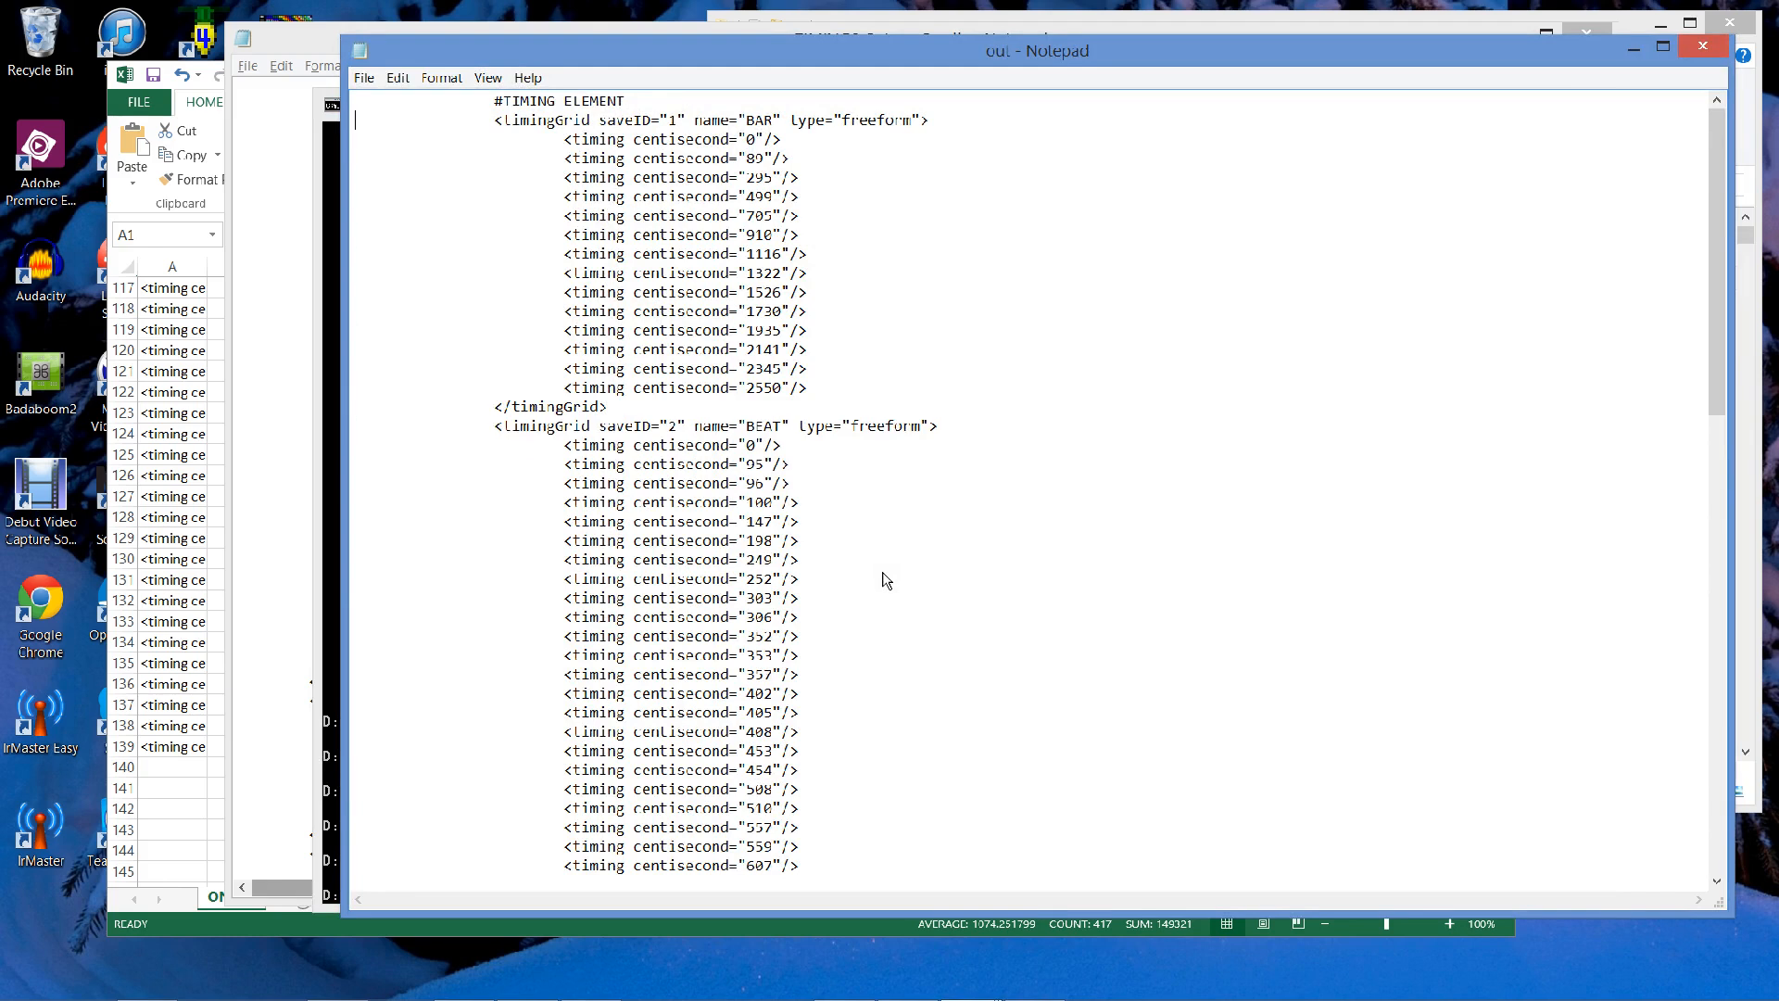
Copy the complete BAR and BEAT timing grids from out.txt, leaving out the #TIMING ELEMENT line.
{"action": "key", "text": "shift+Down"}
{"action": "key", "text": "shift+Down"}
{"action": "key", "text": "shift+Down"}
{"action": "key", "text": "shift+Down"}
{"action": "key", "text": "shift+Down"}
{"action": "key", "text": "shift+Down"}
{"action": "key", "text": "shift+Down"}
{"action": "key", "text": "shift+Down"}
{"action": "key", "text": "shift+Down"}
{"action": "key", "text": "shift+Down"}
{"action": "key", "text": "shift+Down"}
{"action": "key", "text": "shift+Down"}
{"action": "key", "text": "shift+Down"}
{"action": "key", "text": "shift+Down"}
{"action": "key", "text": "shift+Down"}
{"action": "key", "text": "shift+Down"}
{"action": "key", "text": "shift+Down"}
{"action": "key", "text": "shift+Down"}
{"action": "key", "text": "shift+Down"}
{"action": "key", "text": "shift+Down"}
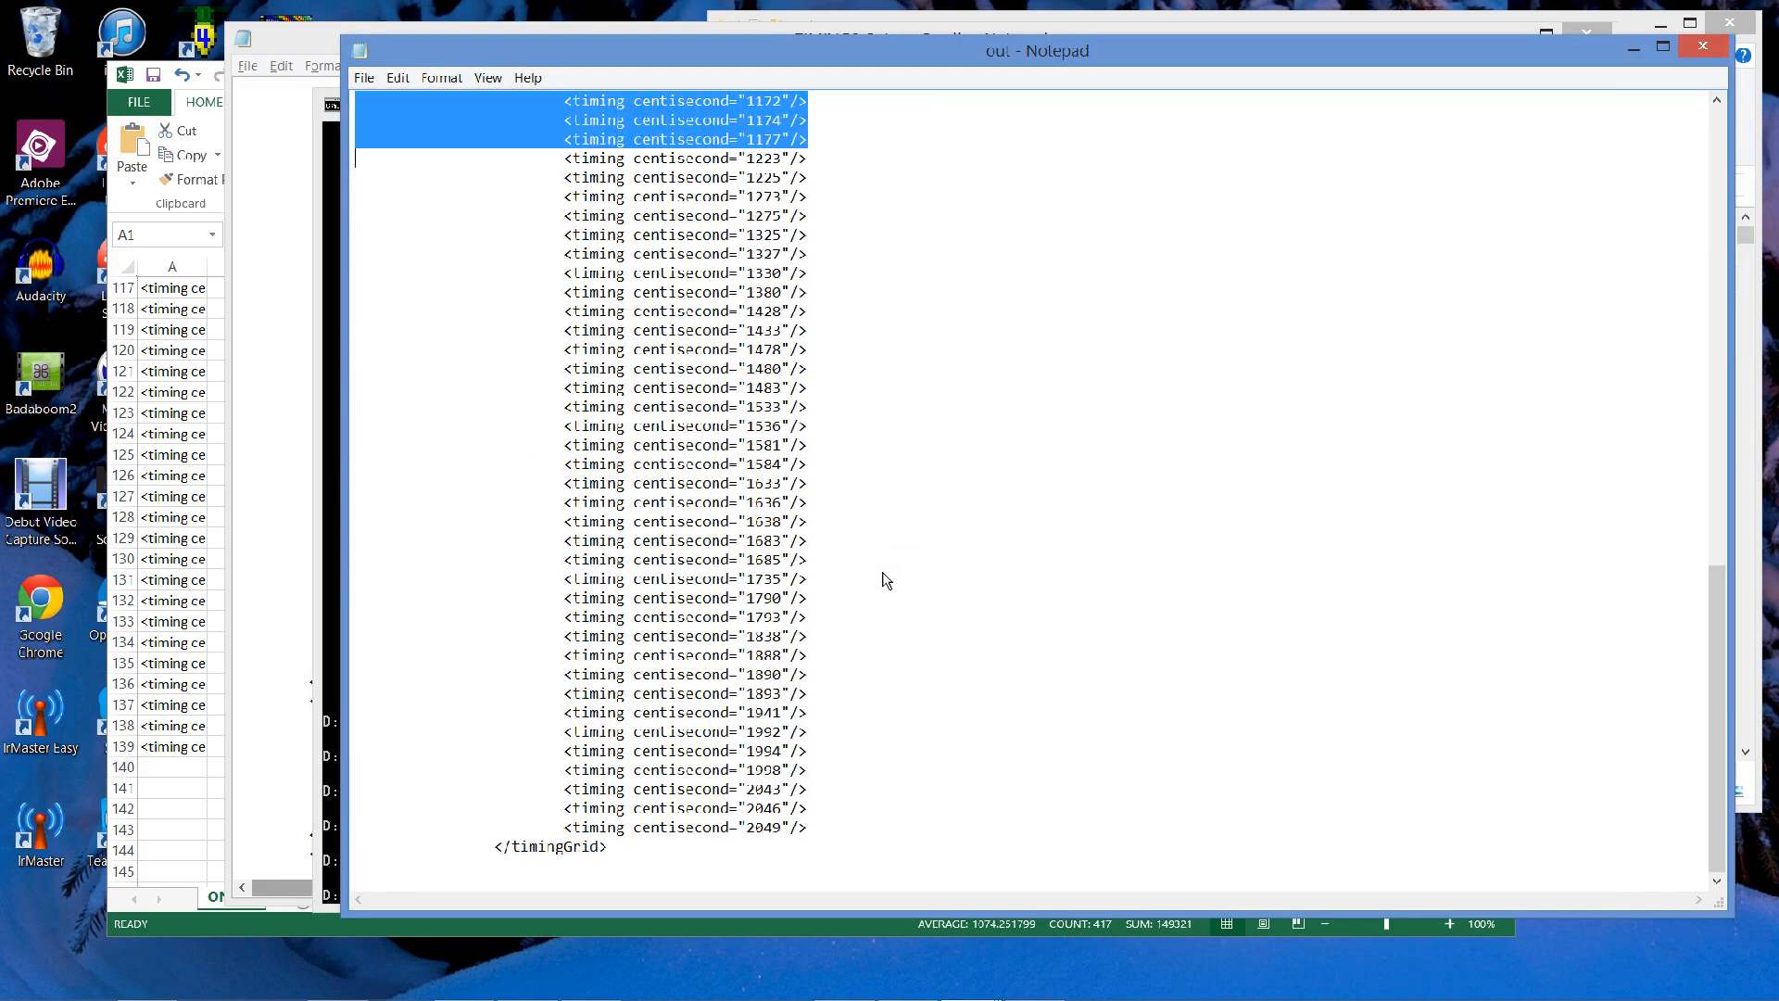
{"action": "key", "text": "shift+Down"}
{"action": "key", "text": "shift+Down"}
{"action": "key", "text": "shift+Down"}
{"action": "key", "text": "shift+Down"}
{"action": "key", "text": "shift+Down"}
{"action": "key", "text": "shift+Down"}
{"action": "key", "text": "shift+Down"}
{"action": "key", "text": "shift+Down"}
{"action": "key", "text": "shift+Down"}
{"action": "key", "text": "shift+Down"}
{"action": "key", "text": "shift+Down"}
{"action": "key", "text": "shift+Down"}
{"action": "key", "text": "shift+Down"}
{"action": "key", "text": "shift+Down"}
{"action": "key", "text": "shift+Down"}
{"action": "key", "text": "shift+Down"}
{"action": "key", "text": "shift+Down"}
{"action": "key", "text": "shift+Down"}
{"action": "key", "text": "shift+Down"}
{"action": "key", "text": "shift+Down"}
{"action": "key", "text": "ctrl+c"}
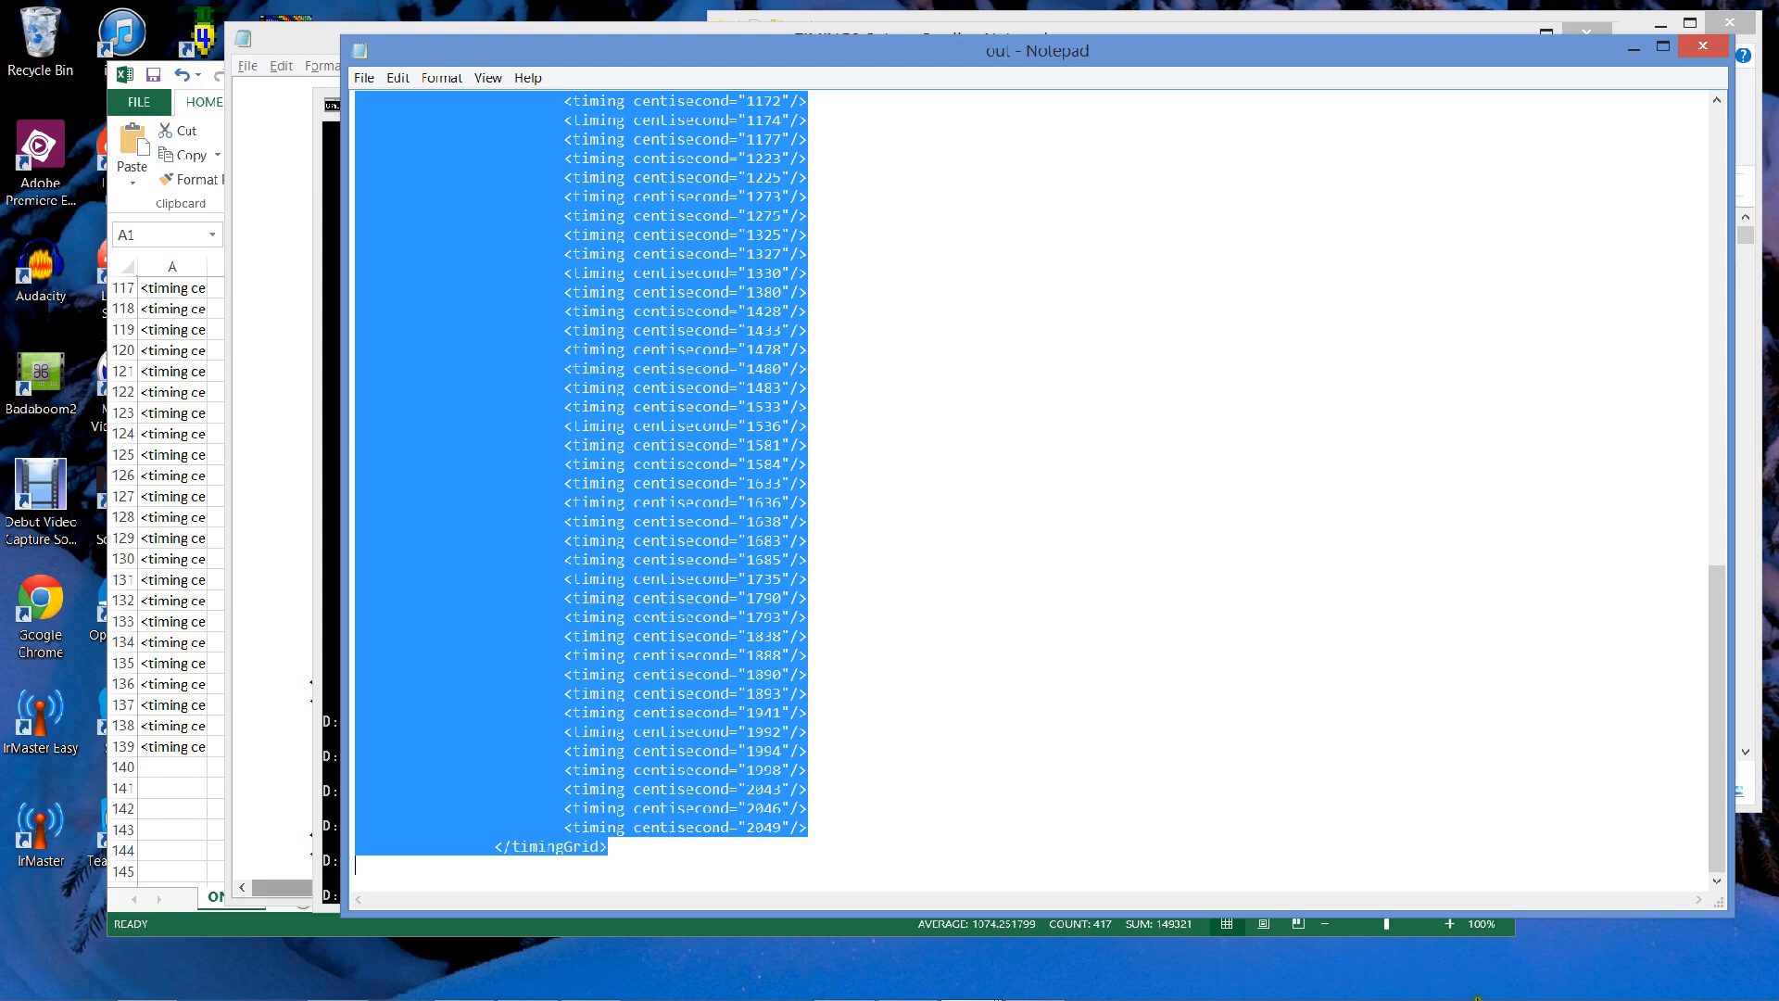
Paste the copied BAR and BEAT grids after the last timing grid in TIMINGS_BatmanSmells and remove the extra blank line.
{"action": "key", "text": "alt+Tab"}
{"action": "key", "text": "alt+Tab"}
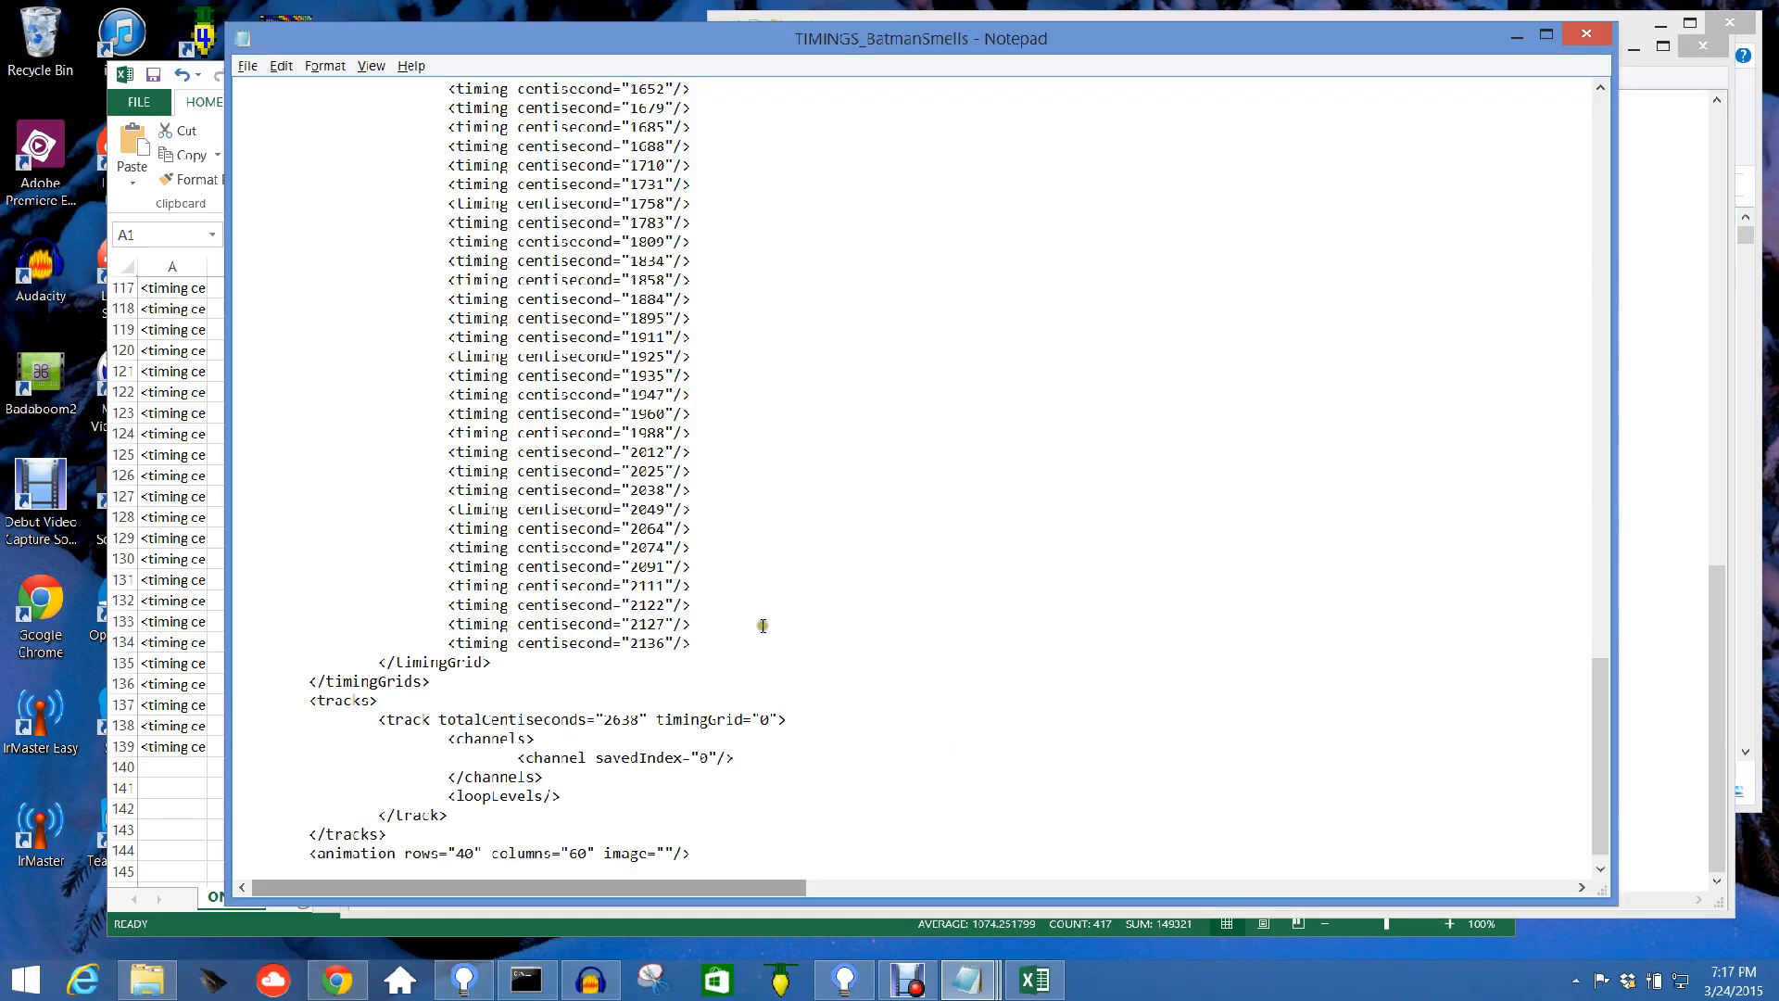
{"action": "left_click", "coordinate": [602, 661]}
{"action": "key", "text": "Return"}
{"action": "key", "text": "ctrl+v"}
{"action": "key", "text": "Down"}
{"action": "key", "text": "BackSpace"}
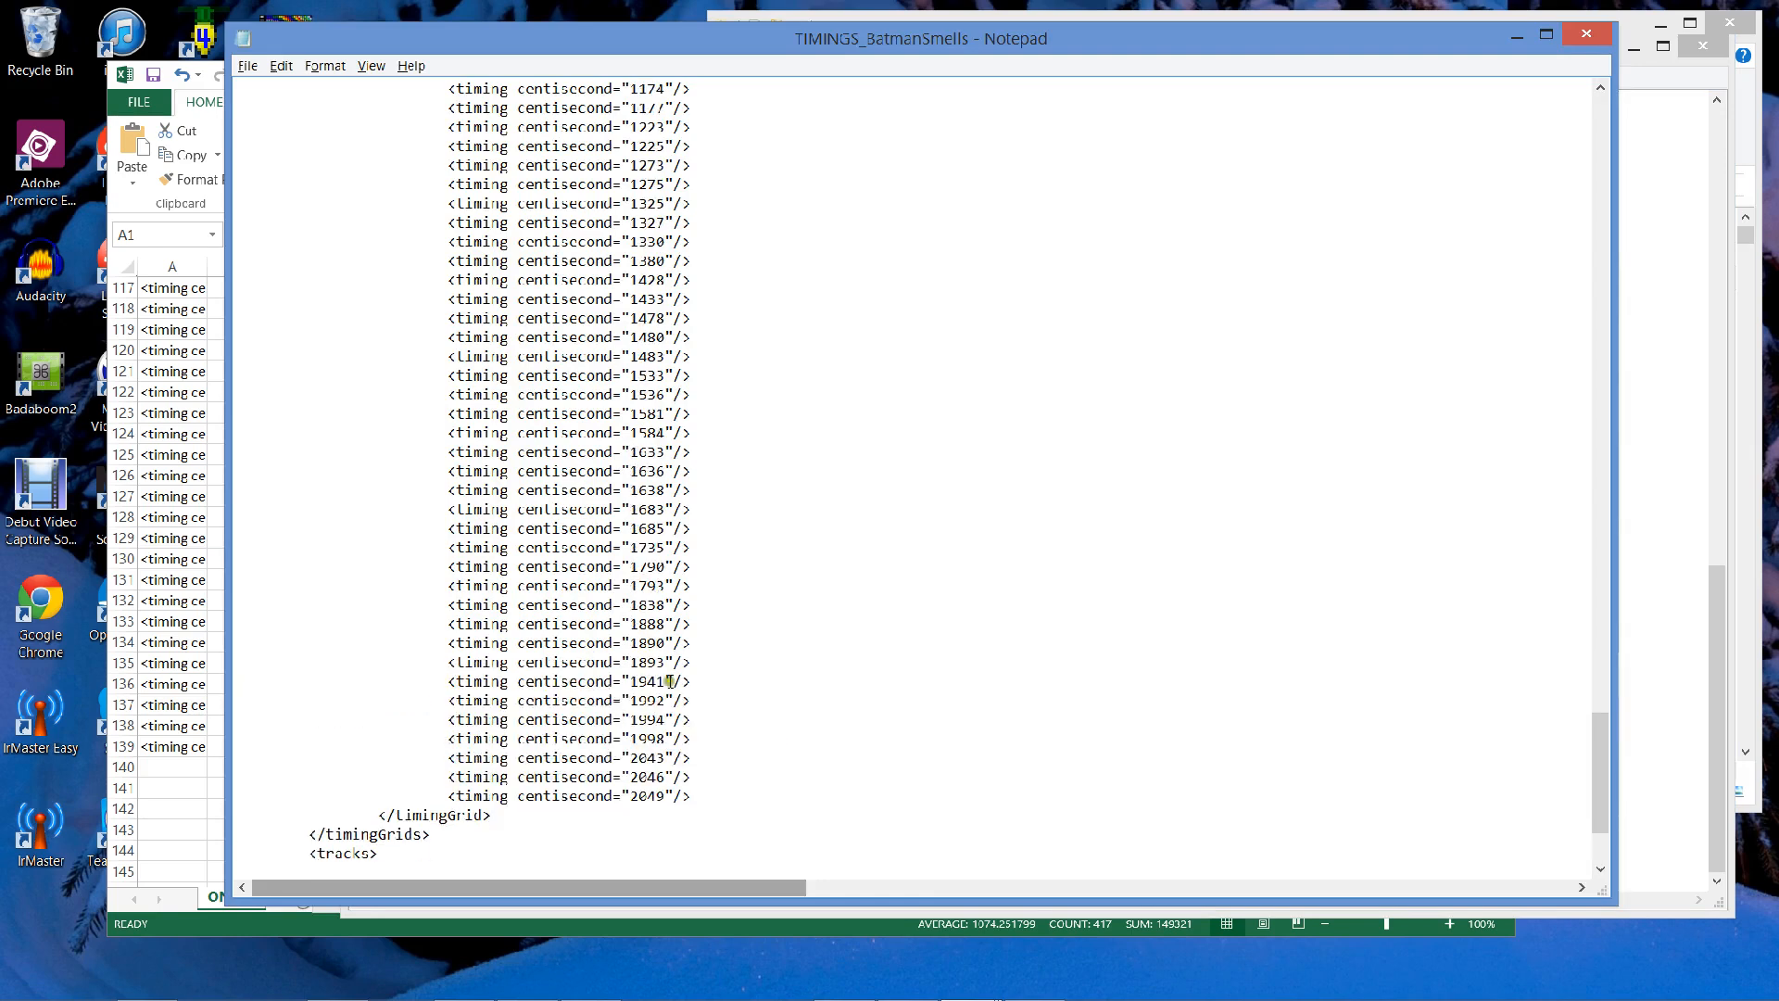
{"action": "scroll", "coordinate": [1270, 463], "scroll_direction": "up", "scroll_amount": 10}
{"action": "scroll", "coordinate": [1270, 461], "scroll_direction": "down", "scroll_amount": 5}
Switch to the Command Prompt and run audacity2lor.pl POLY.txt 3 to print the polyphonic timing grid.
{"action": "key", "text": "alt+Tab"}
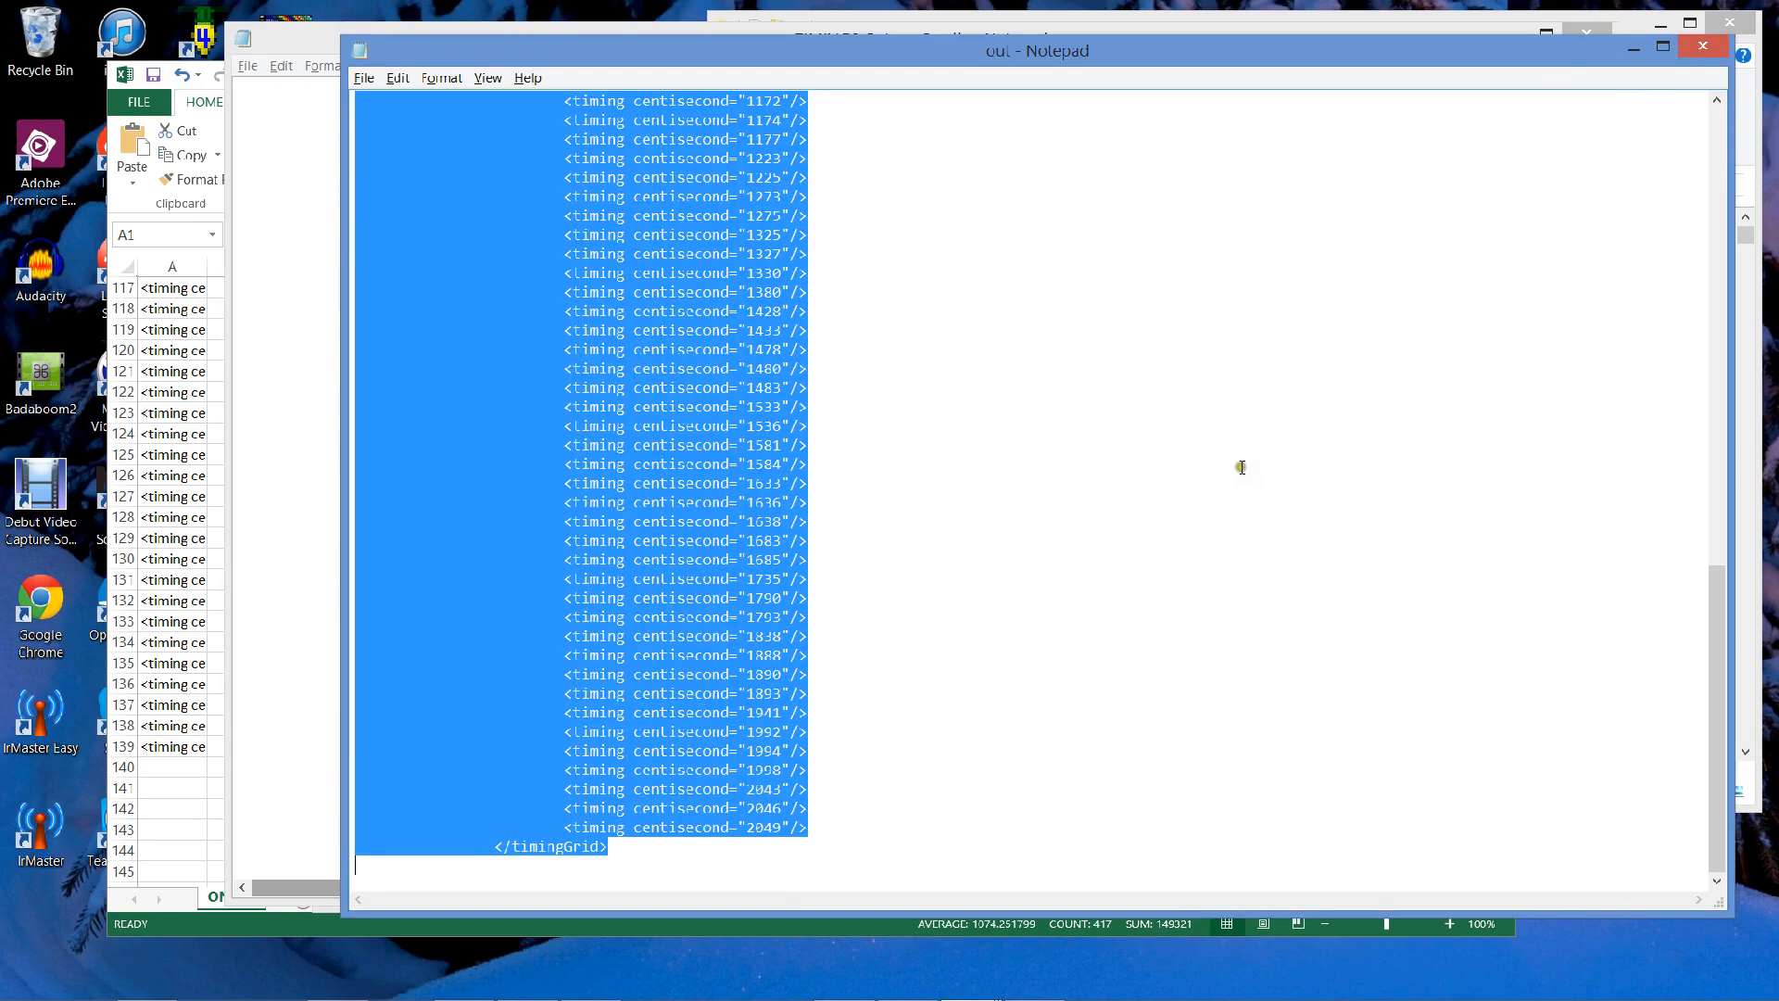
{"action": "key", "text": "alt+Tab"}
{"action": "key", "text": "alt+Tab"}
{"action": "key", "text": "Up"}
{"action": "key", "text": "Up"}
{"action": "key", "text": "BackSpace"}
{"action": "key", "text": "BackSpace"}
{"action": "key", "text": "BackSpace"}
{"action": "key", "text": "BackSpace"}
{"action": "key", "text": "BackSpace"}
{"action": "key", "text": "BackSpace"}
{"action": "key", "text": "BackSpace"}
{"action": "key", "text": "BackSpace"}
{"action": "key", "text": "BackSpace"}
{"action": "type", "text": "3"}
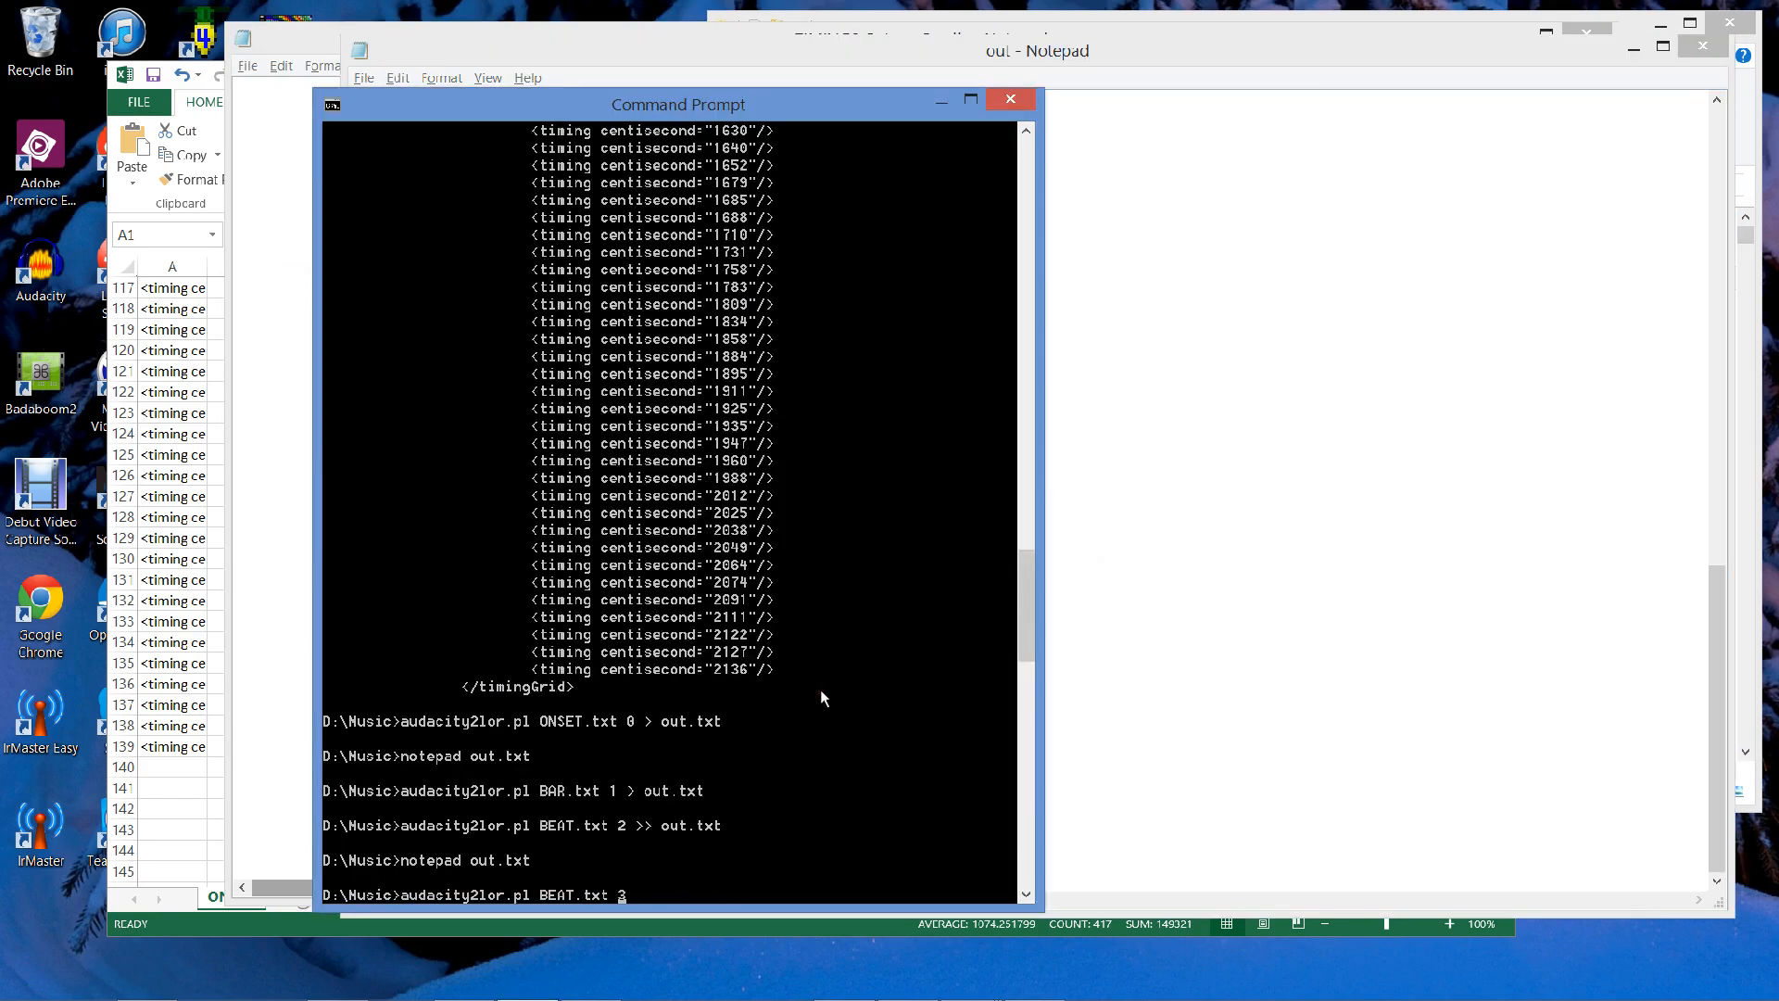
{"action": "key", "text": "Left"}
{"action": "key", "text": "Left"}
{"action": "key", "text": "Left"}
{"action": "key", "text": "Left"}
{"action": "key", "text": "Left"}
{"action": "key", "text": "Left"}
{"action": "key", "text": "BackSpace"}
{"action": "key", "text": "BackSpace"}
{"action": "key", "text": "BackSpace"}
{"action": "key", "text": "BackSpace"}
{"action": "type", "text": "P"}
{"action": "key", "text": "BackSpace"}
{"action": "key", "text": "Return"}
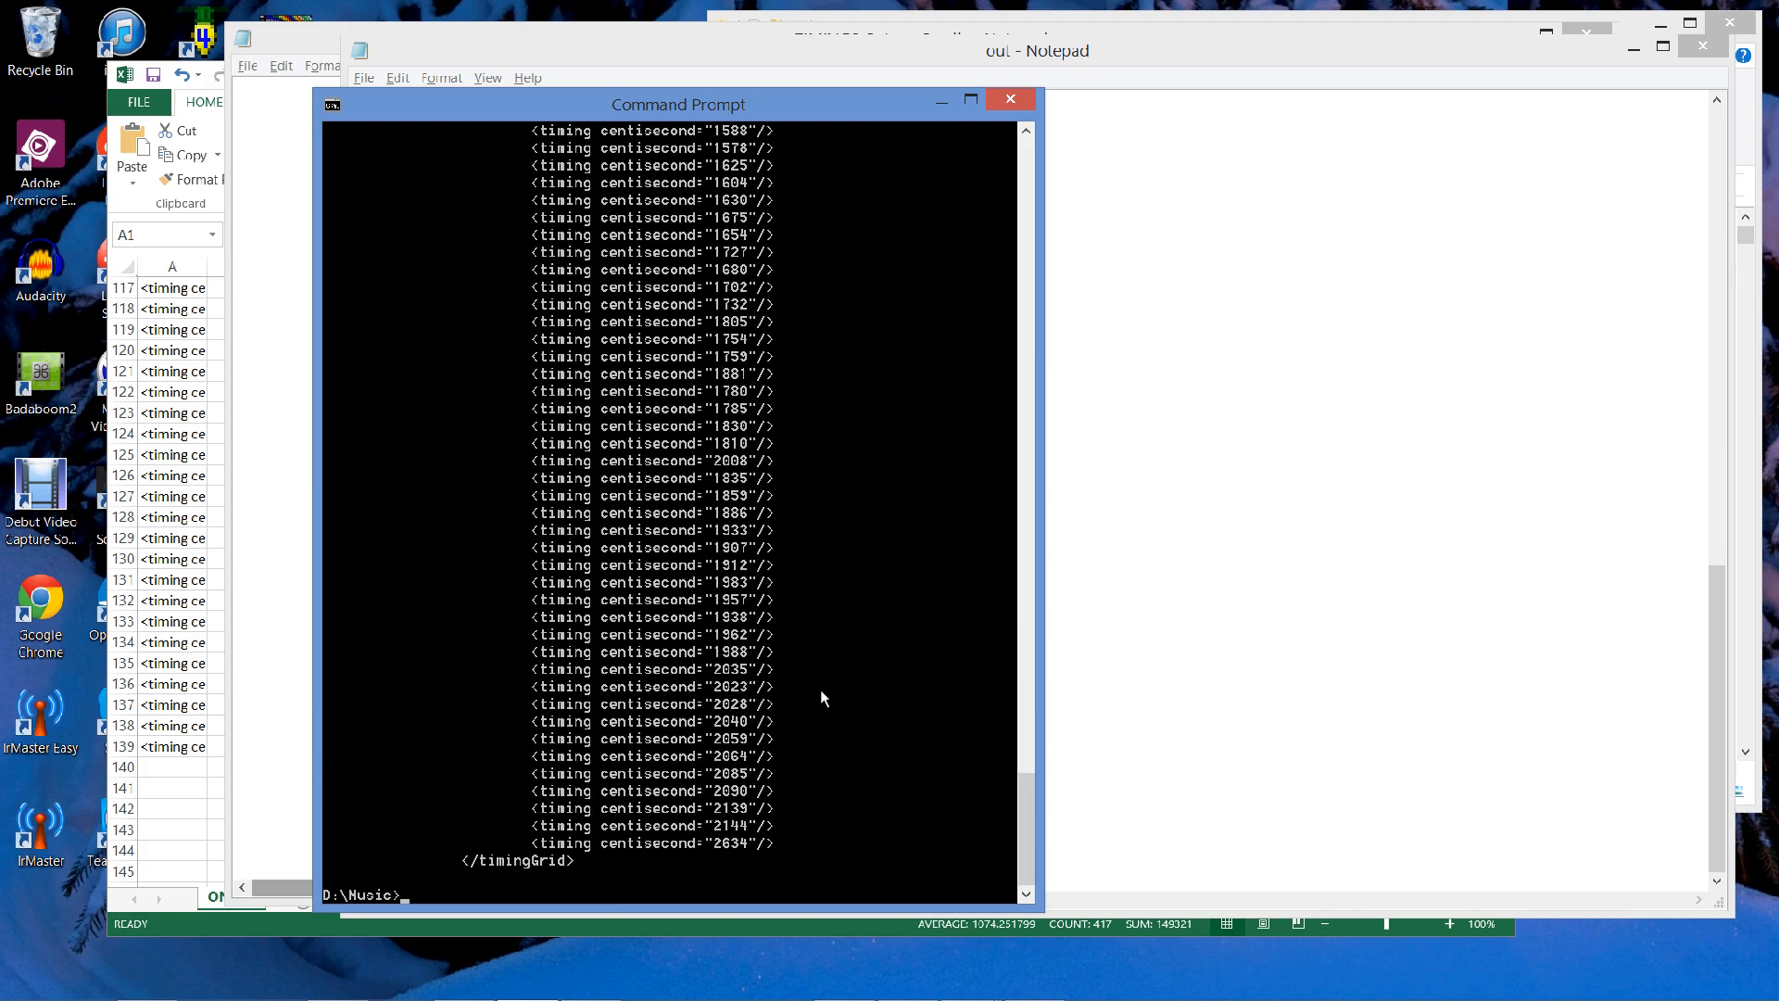
Run audacity2lor.pl POLY.txt 3 1 to print the polyphonic conversion with its channel and track elements.
{"action": "key", "text": "Up"}
{"action": "type", "text": "1"}
{"action": "key", "text": "Return"}
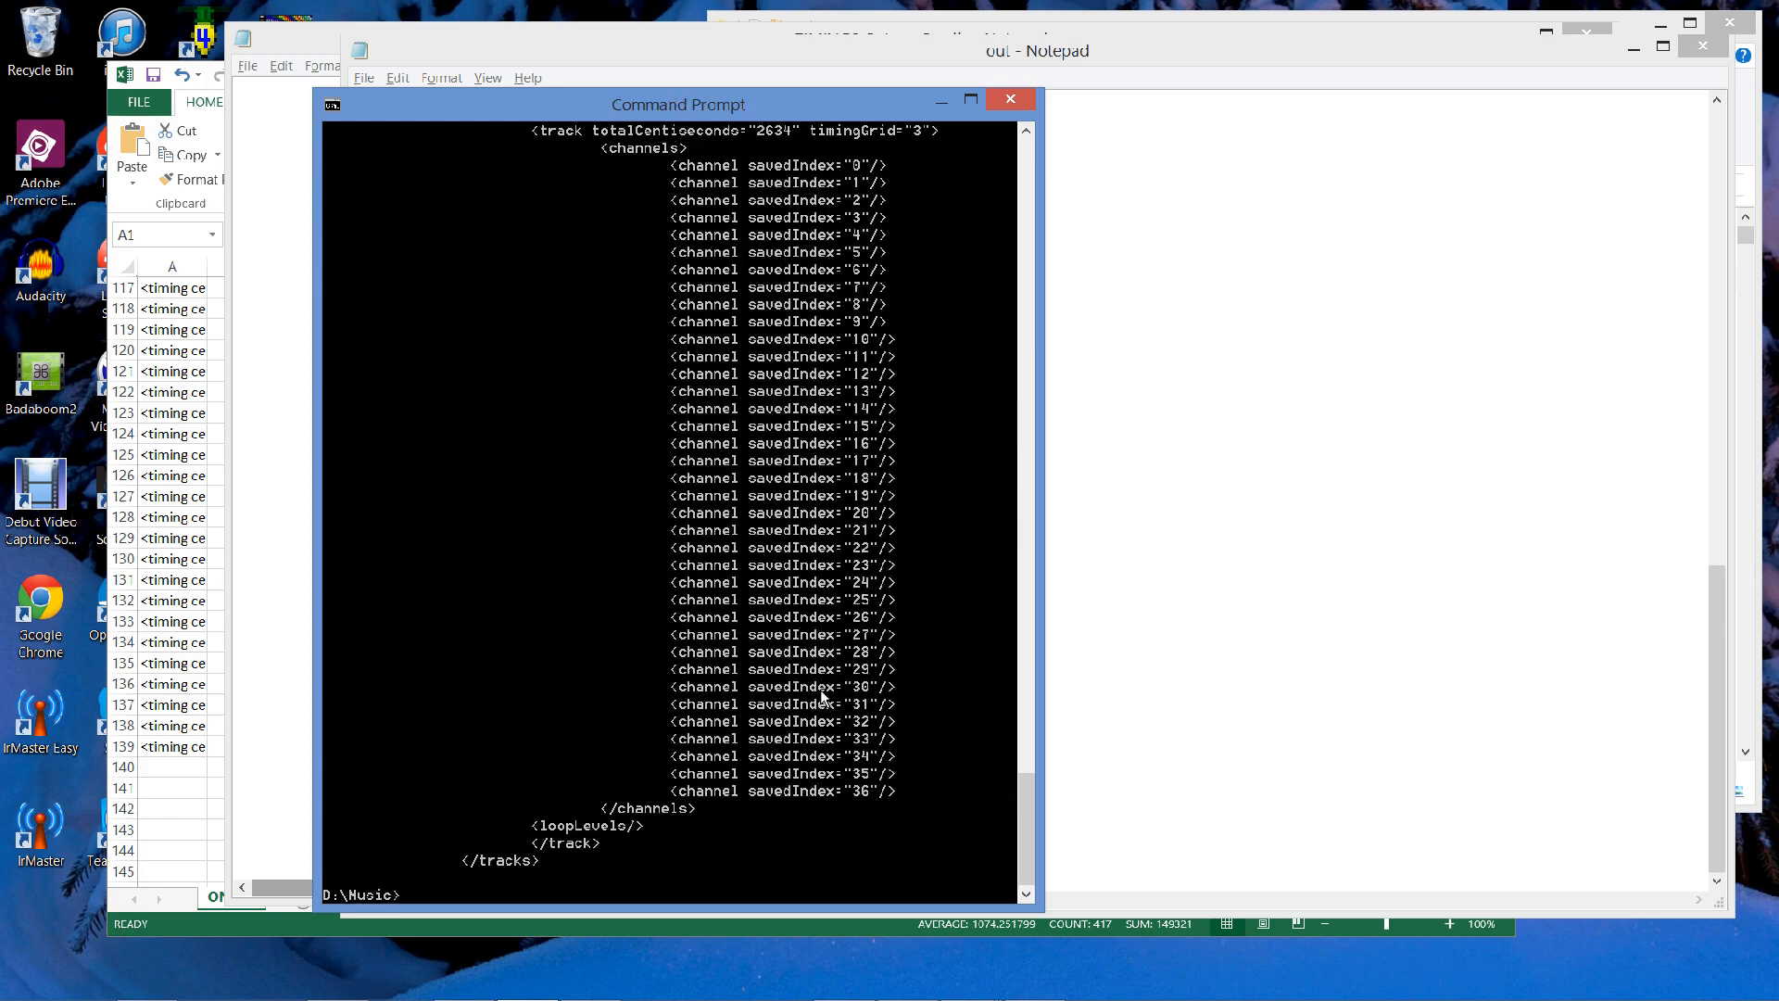
Run audacity2lor.pl POLY.txt 3 1 > out.txt to save the polyphonic conversion, and open out.txt in Notepad.
{"action": "key", "text": "Up"}
{"action": "key", "text": "Return"}
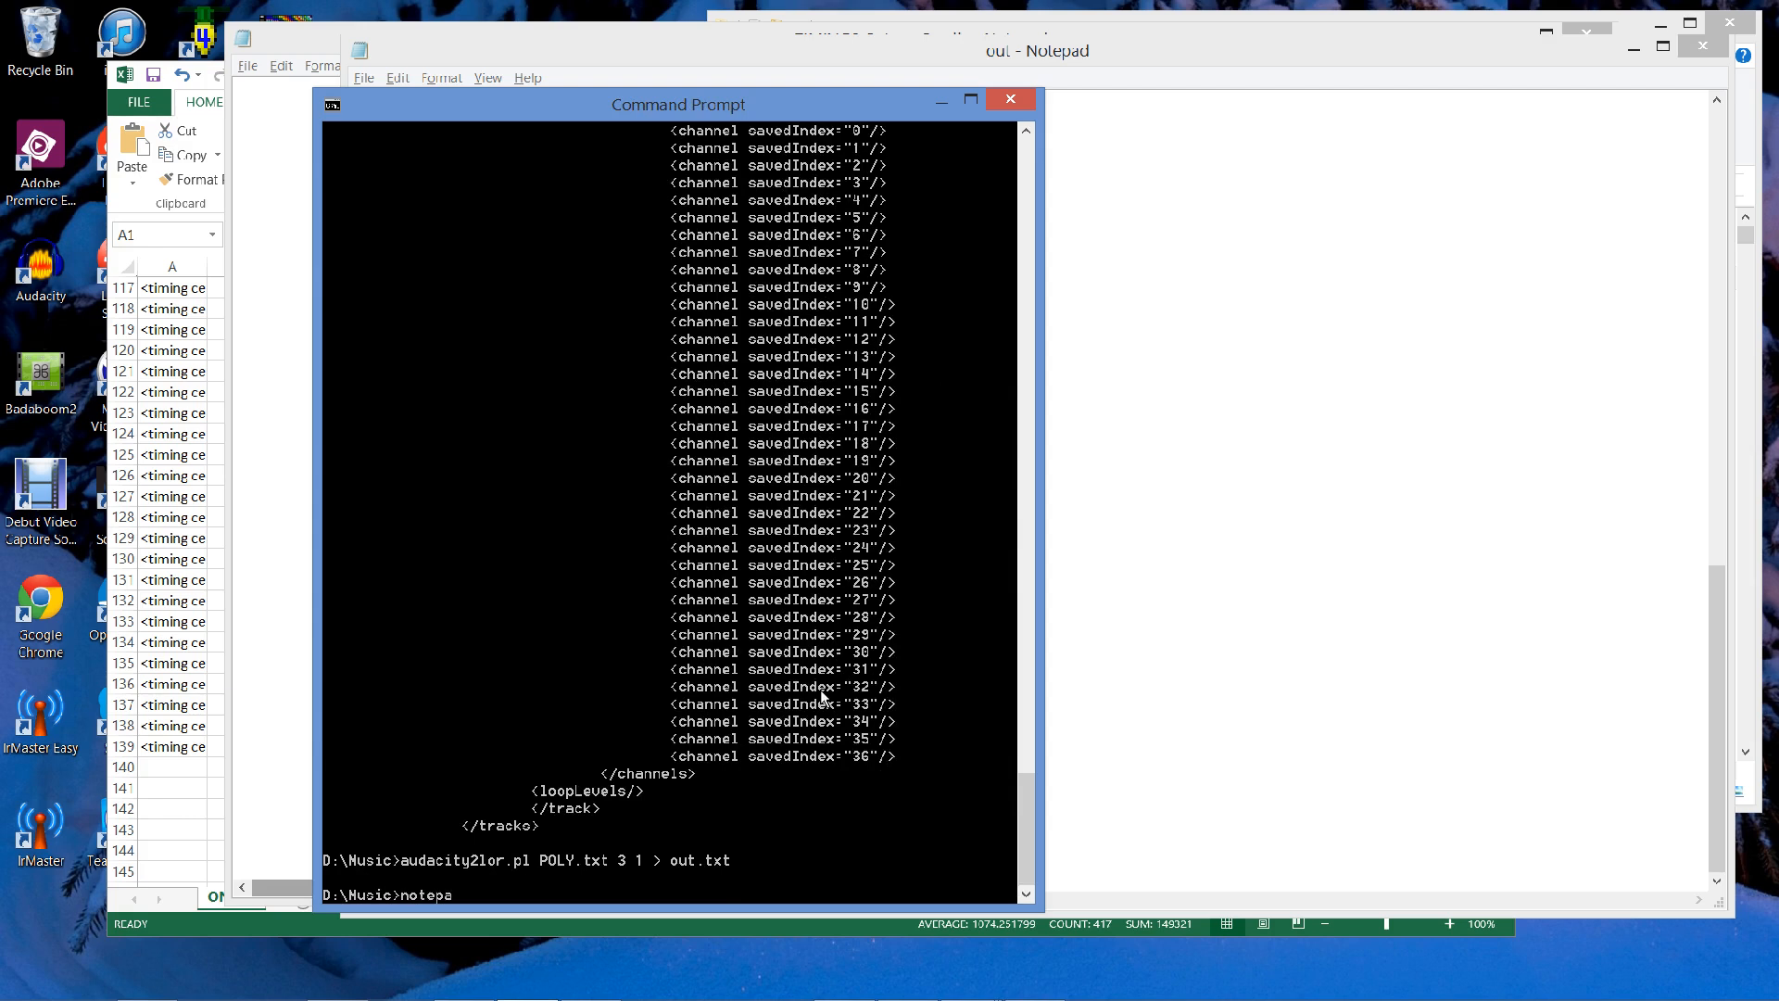
{"action": "type", "text": "notepad out.txt"}
{"action": "key", "text": "Return"}
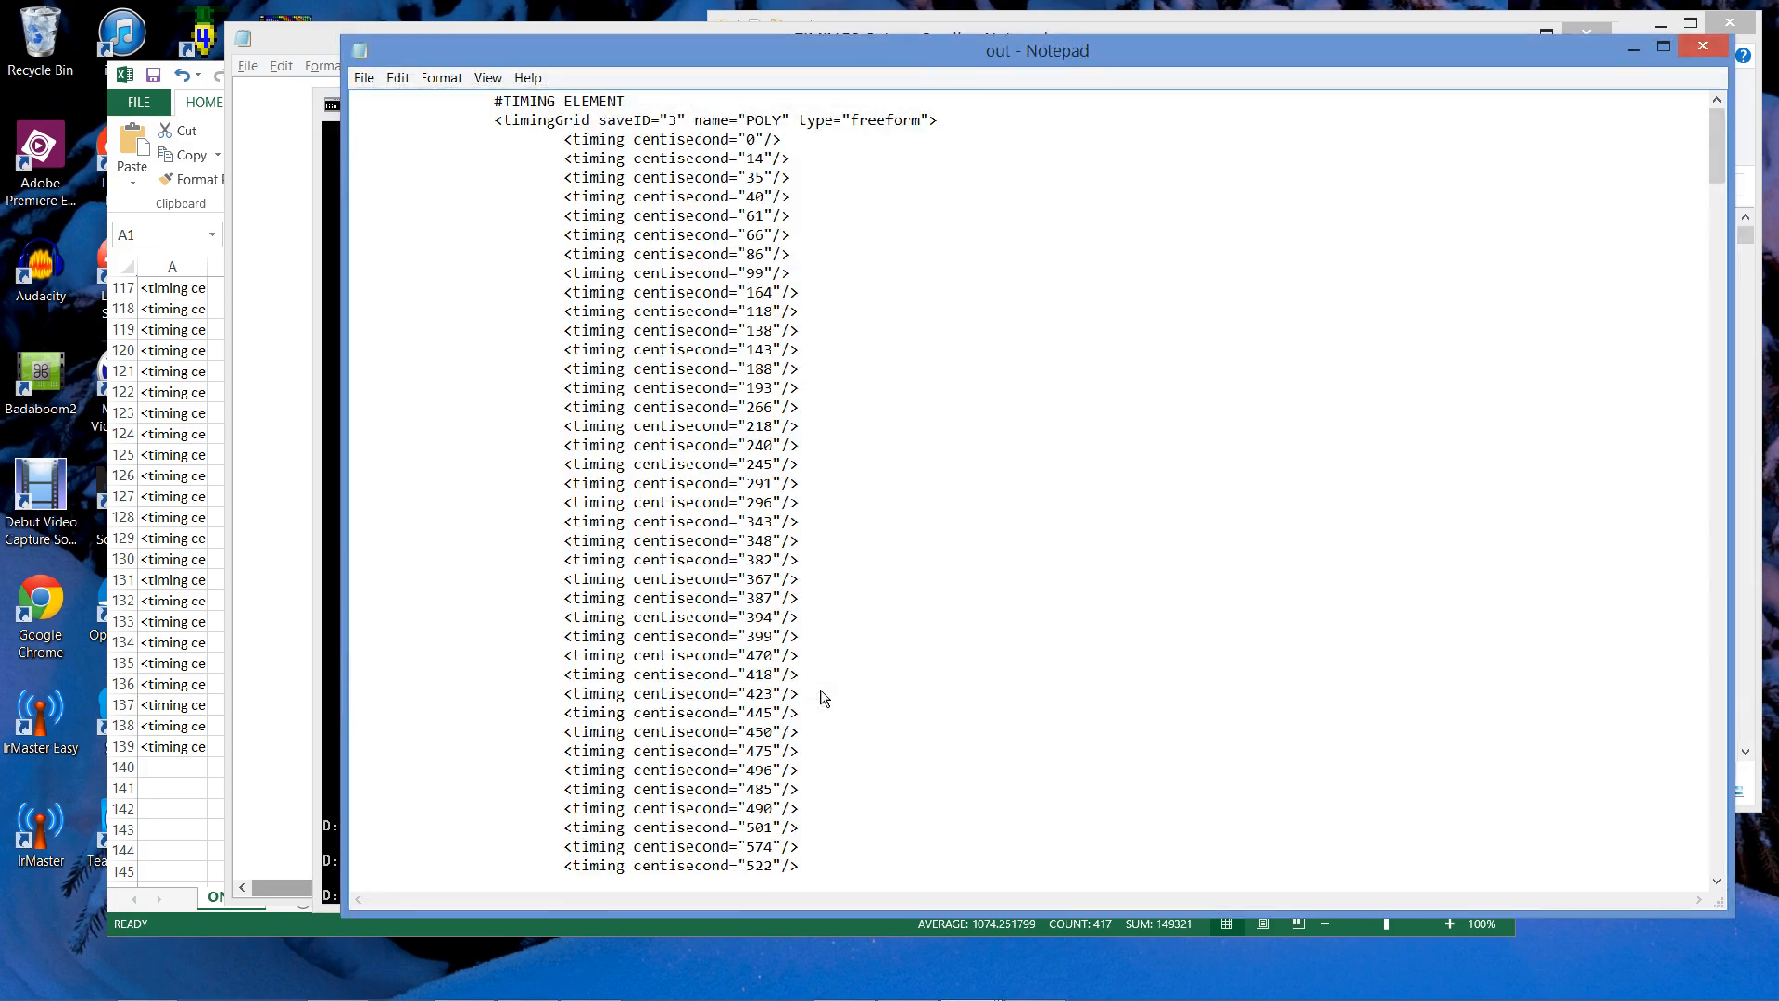
Select and copy the POLY timing grid in out.txt, from its opening tag through the closing timingGrid tag.
{"action": "key", "text": "Page_Down"}
{"action": "key", "text": "Page_Down"}
{"action": "key", "text": "ctrl+Home"}
{"action": "key", "text": "shift+Page_Down"}
{"action": "key", "text": "shift+Page_Down"}
{"action": "key", "text": "shift+Page_Down"}
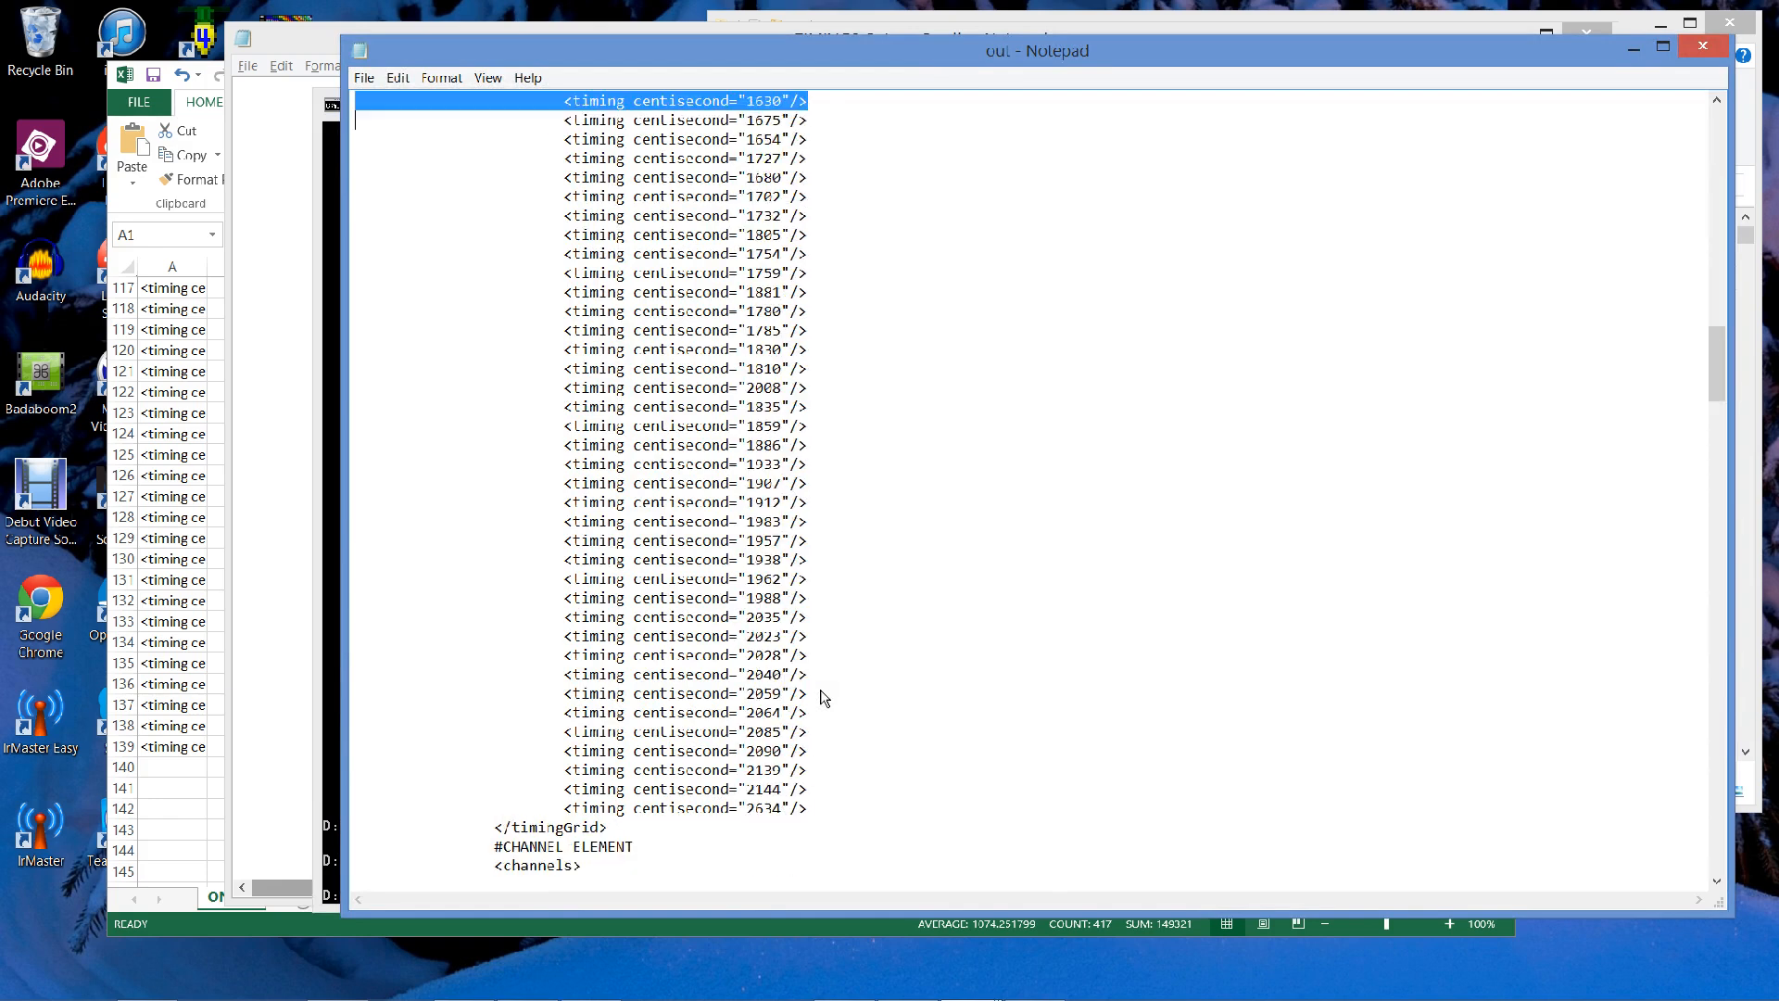
{"action": "key", "text": "shift+Down"}
{"action": "key", "text": "shift+Down"}
{"action": "key", "text": "shift+Down"}
{"action": "key", "text": "shift+Down"}
{"action": "key", "text": "shift+Down"}
{"action": "key", "text": "shift+Down"}
{"action": "key", "text": "shift+Down"}
{"action": "key", "text": "shift+Down"}
{"action": "key", "text": "shift+Down"}
{"action": "key", "text": "shift+Down"}
{"action": "key", "text": "shift+Down"}
{"action": "key", "text": "shift+Down"}
{"action": "key", "text": "shift+Down"}
{"action": "key", "text": "shift+Down"}
{"action": "key", "text": "shift+Down"}
{"action": "key", "text": "shift+Down"}
{"action": "key", "text": "shift+Down"}
{"action": "key", "text": "shift+Down"}
{"action": "key", "text": "shift+Down"}
{"action": "key", "text": "shift+Down"}
{"action": "key", "text": "shift+Down"}
{"action": "key", "text": "shift+Down"}
{"action": "key", "text": "shift+Down"}
{"action": "key", "text": "shift+Down"}
{"action": "key", "text": "shift+Down"}
{"action": "key", "text": "shift+Down"}
{"action": "key", "text": "shift+Down"}
{"action": "key", "text": "shift+Down"}
{"action": "key", "text": "shift+Down"}
{"action": "key", "text": "shift+Down"}
{"action": "key", "text": "shift+Down"}
{"action": "key", "text": "shift+Down"}
{"action": "key", "text": "shift+Down"}
{"action": "key", "text": "shift+Down"}
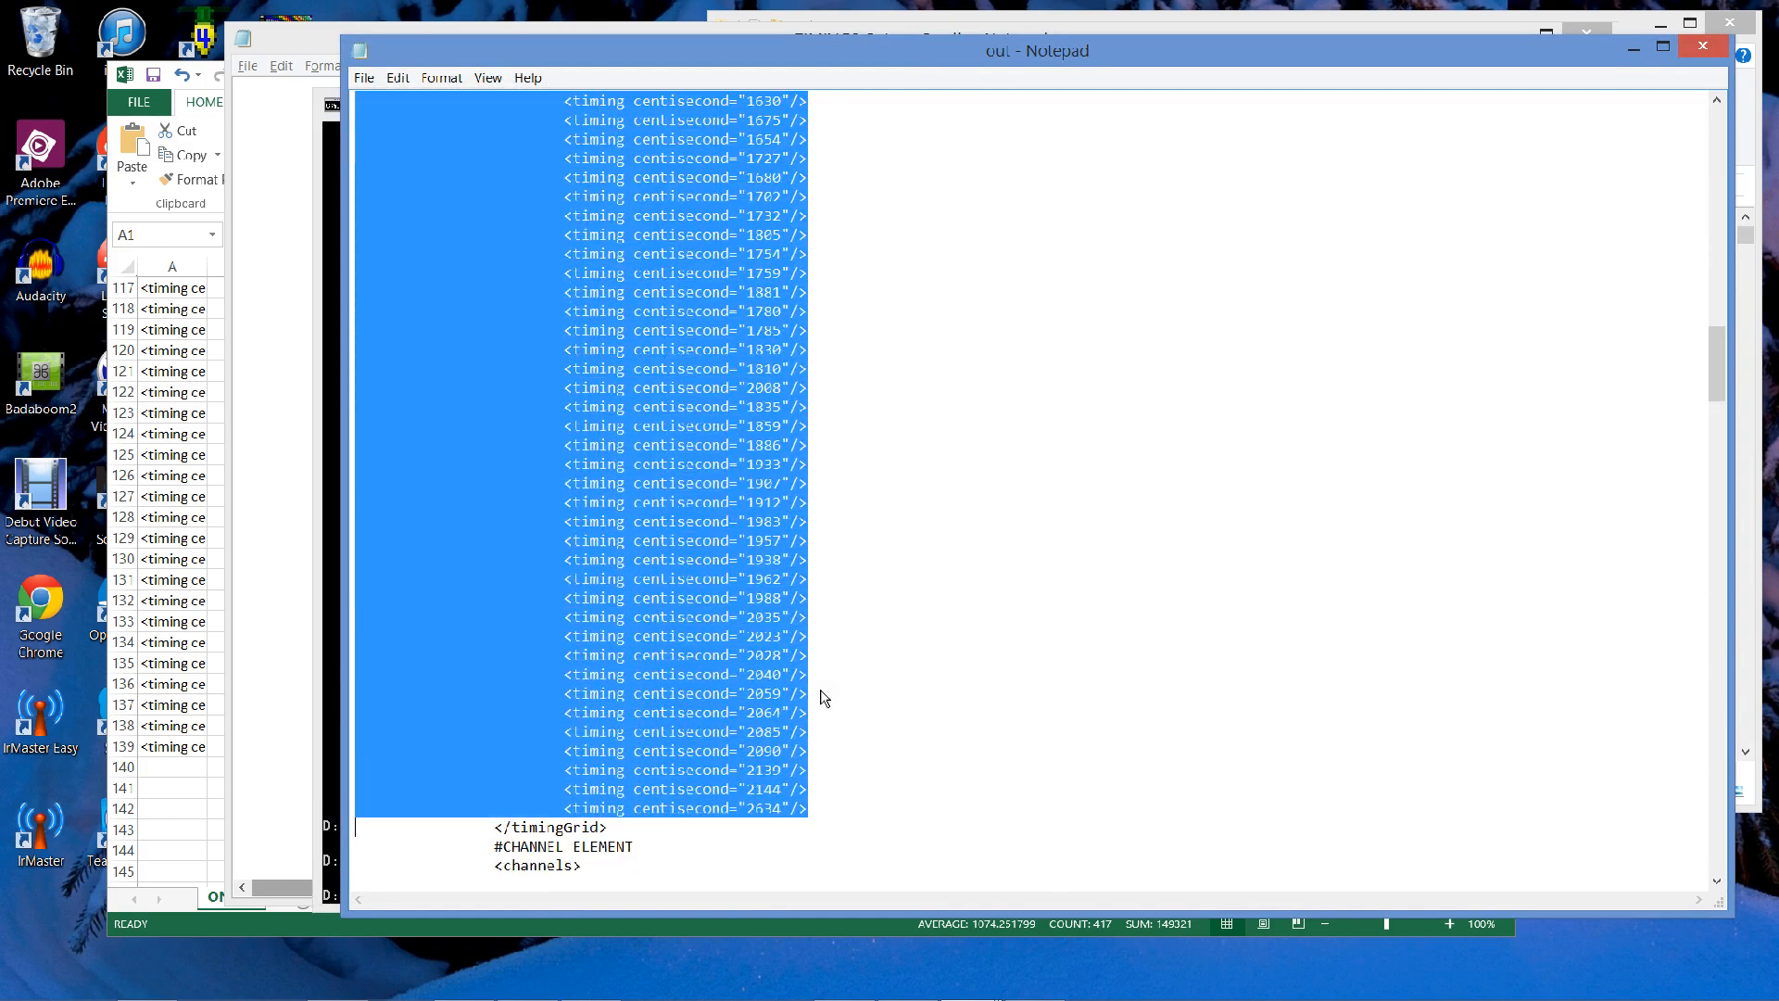
Switch to TIMINGS_BatmanSmells and paste the POLY timing grid directly after the BEAT grid.
{"action": "key", "text": "alt+Tab"}
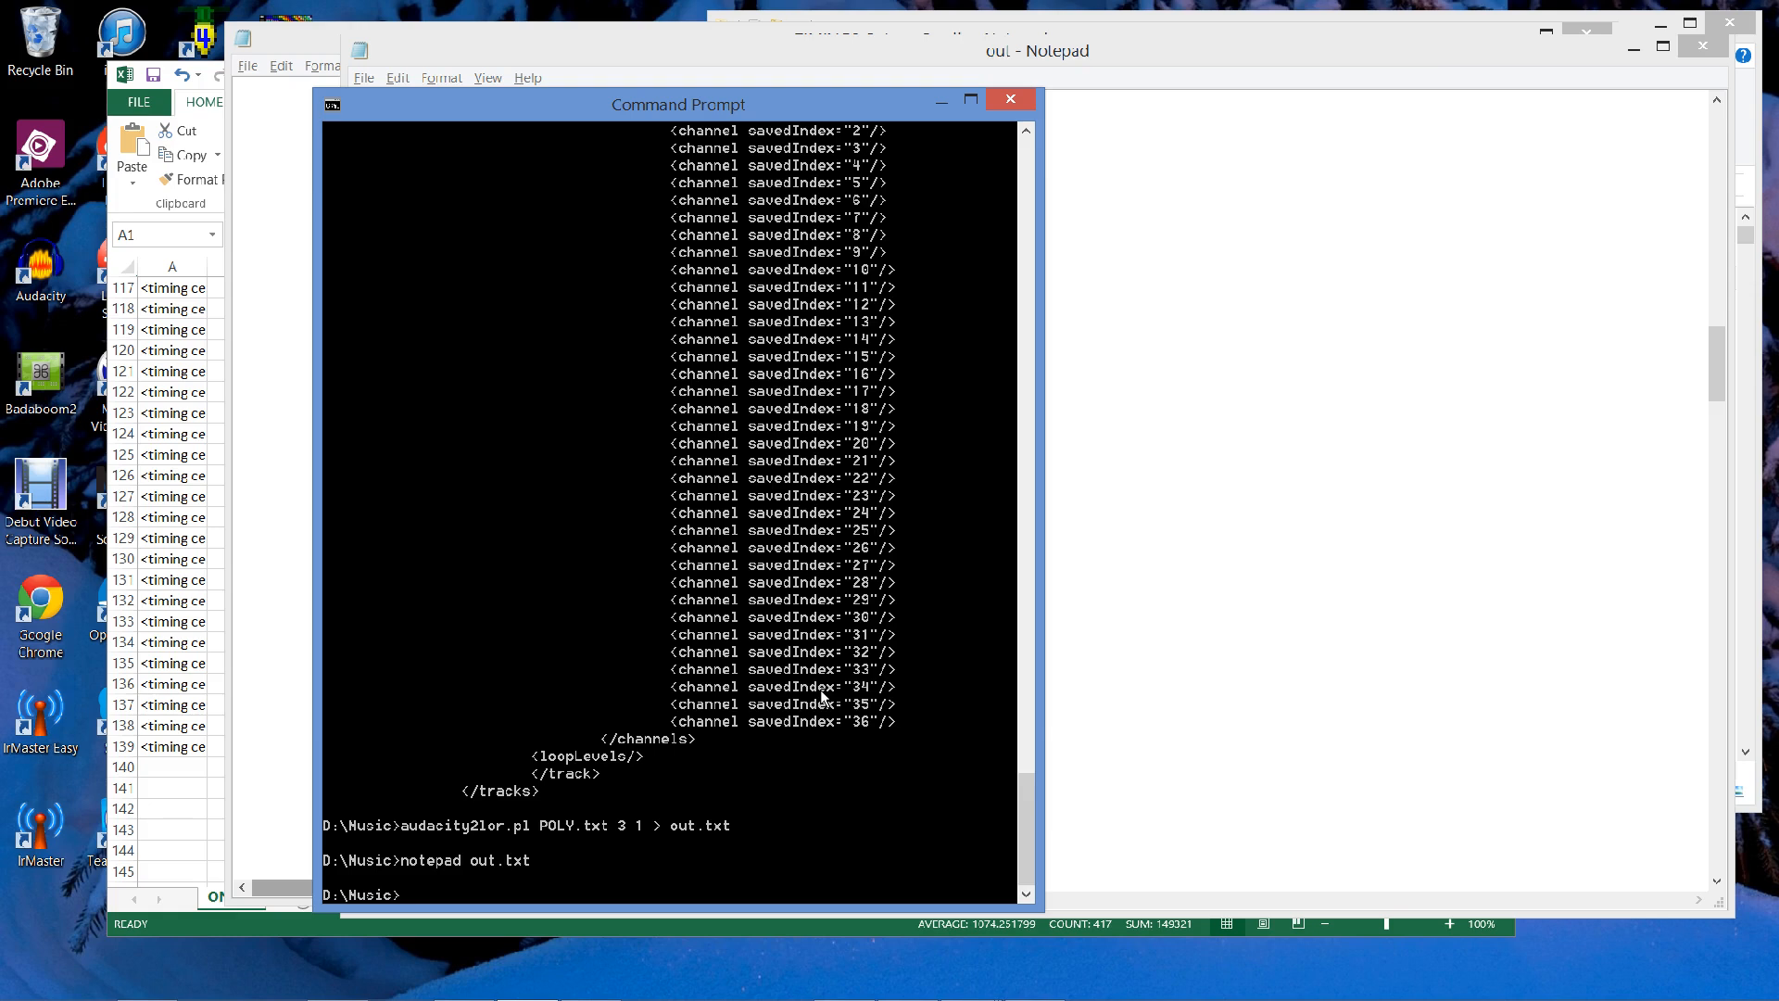
{"action": "key", "text": "alt+Tab"}
{"action": "key", "text": "alt+Tab"}
{"action": "key", "text": "alt+Tab"}
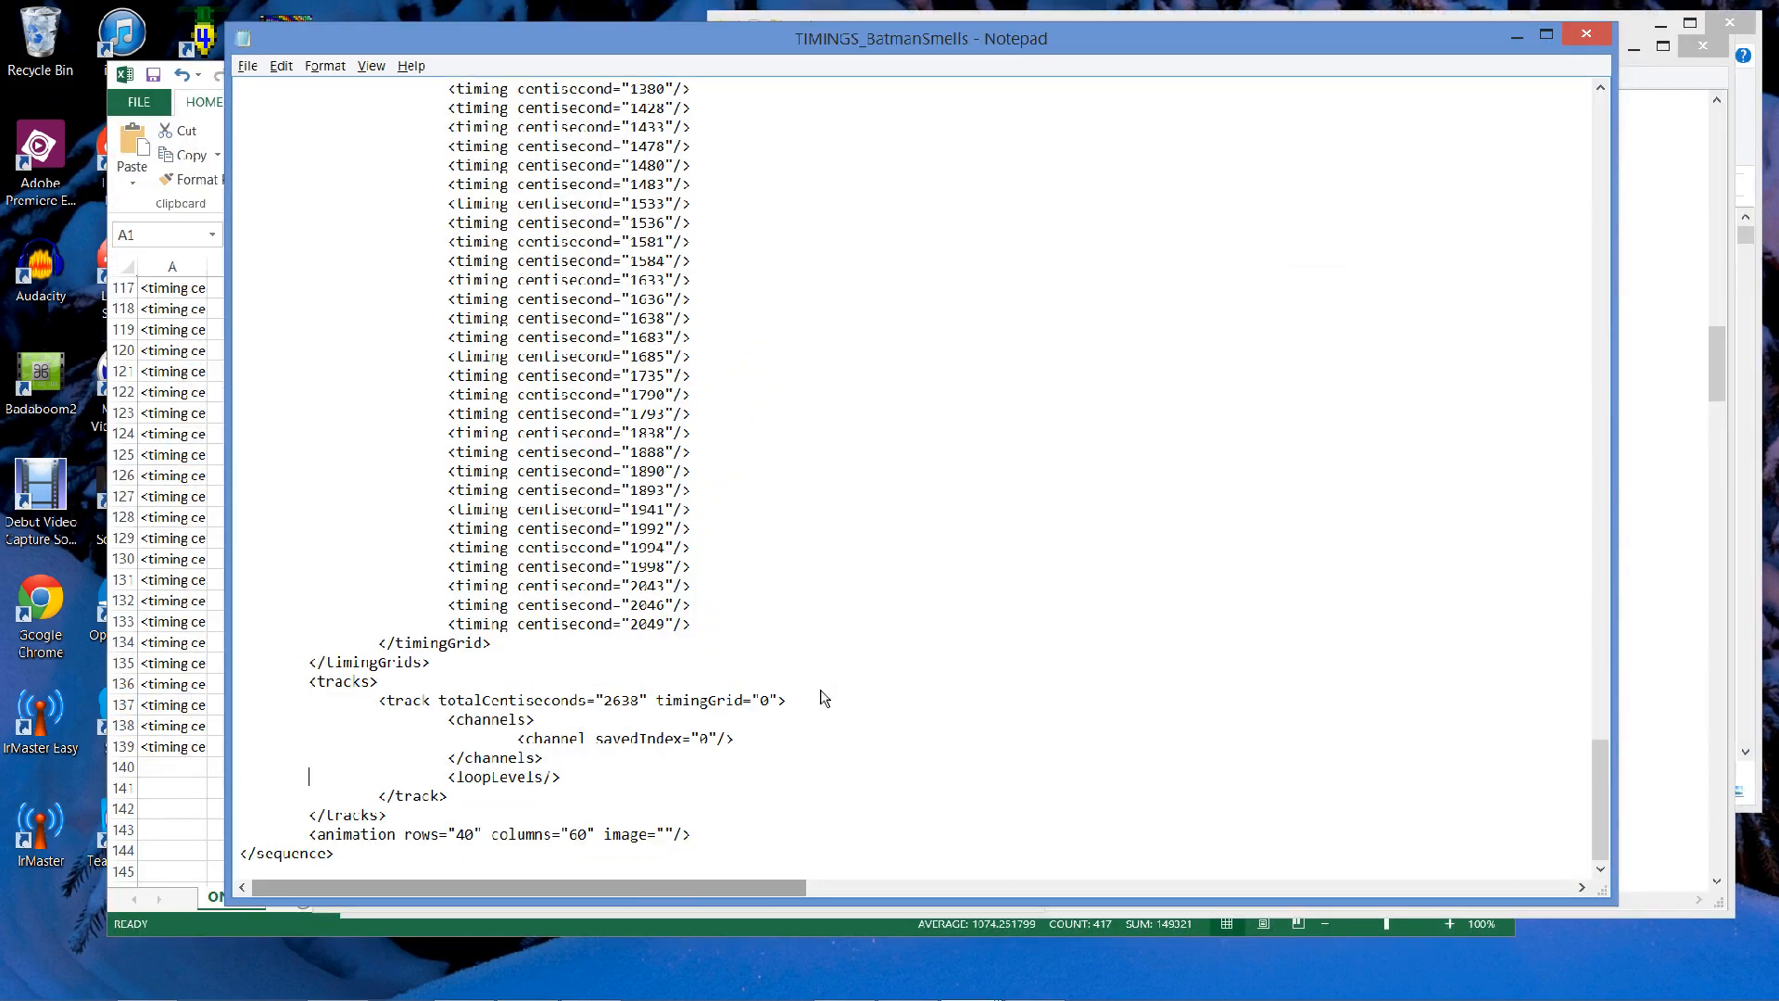
{"action": "key", "text": "Return"}
{"action": "key", "text": "ctrl+v"}
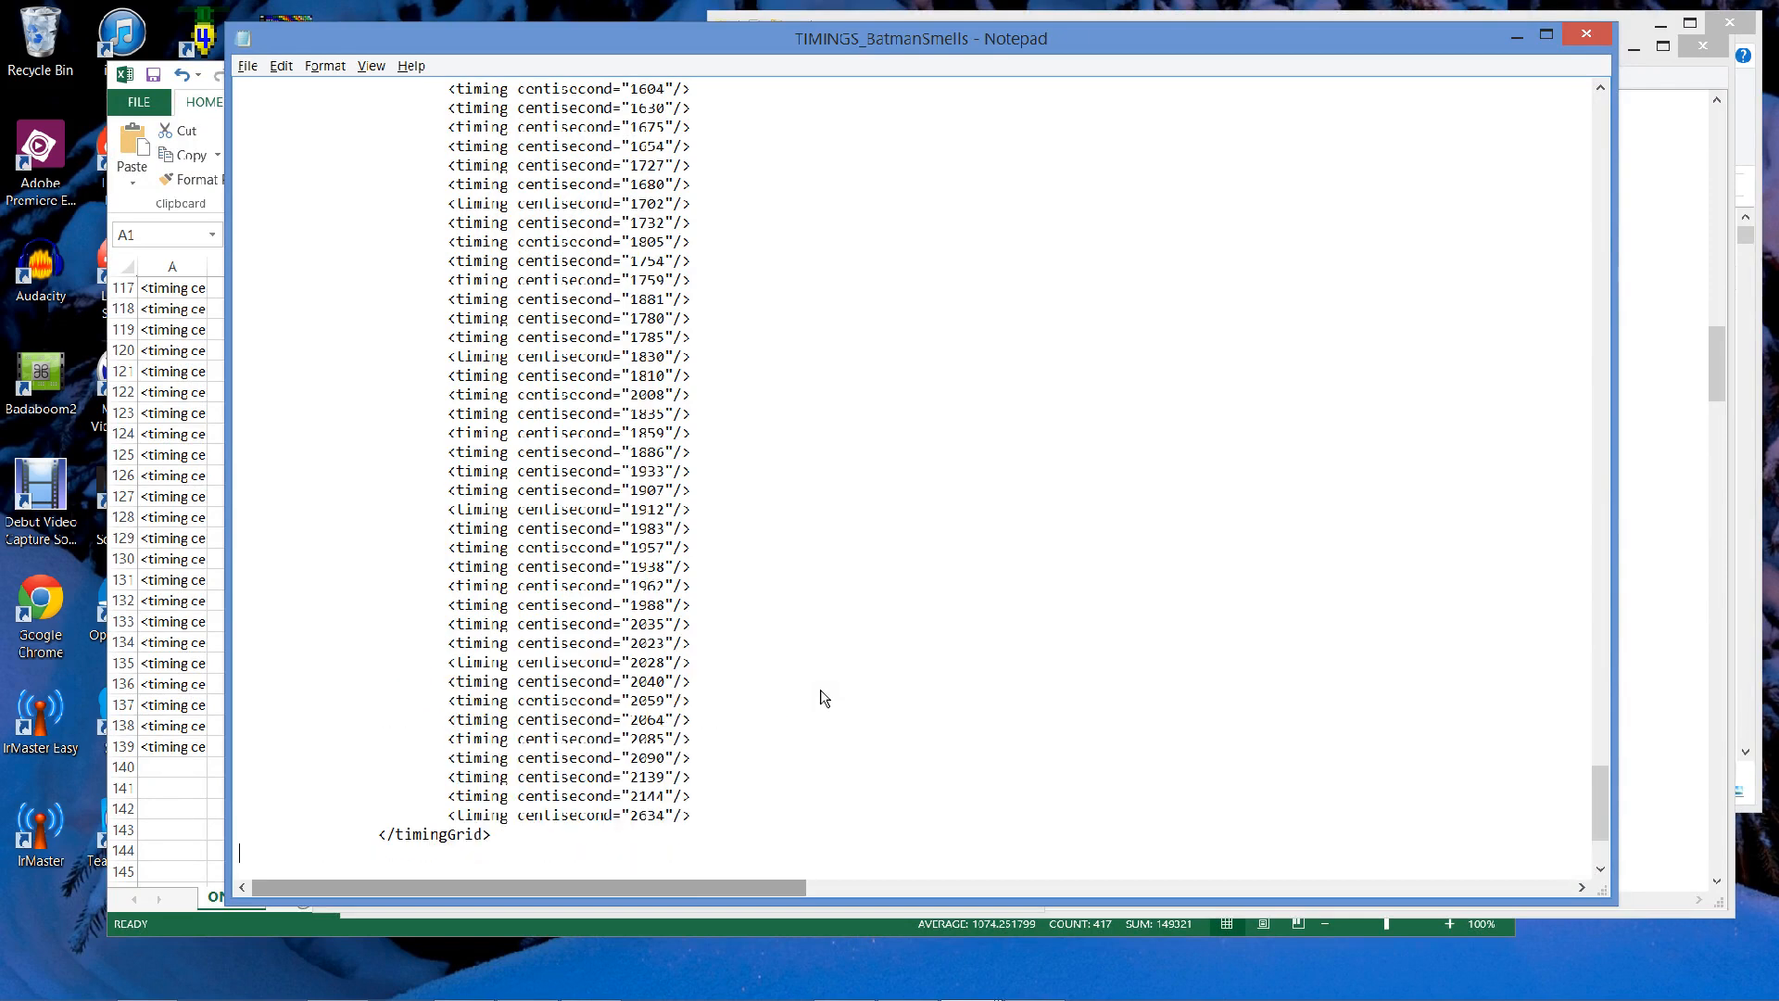
{"action": "key", "text": "Page_Up"}
{"action": "key", "text": "Page_Up"}
{"action": "key", "text": "Page_Up"}
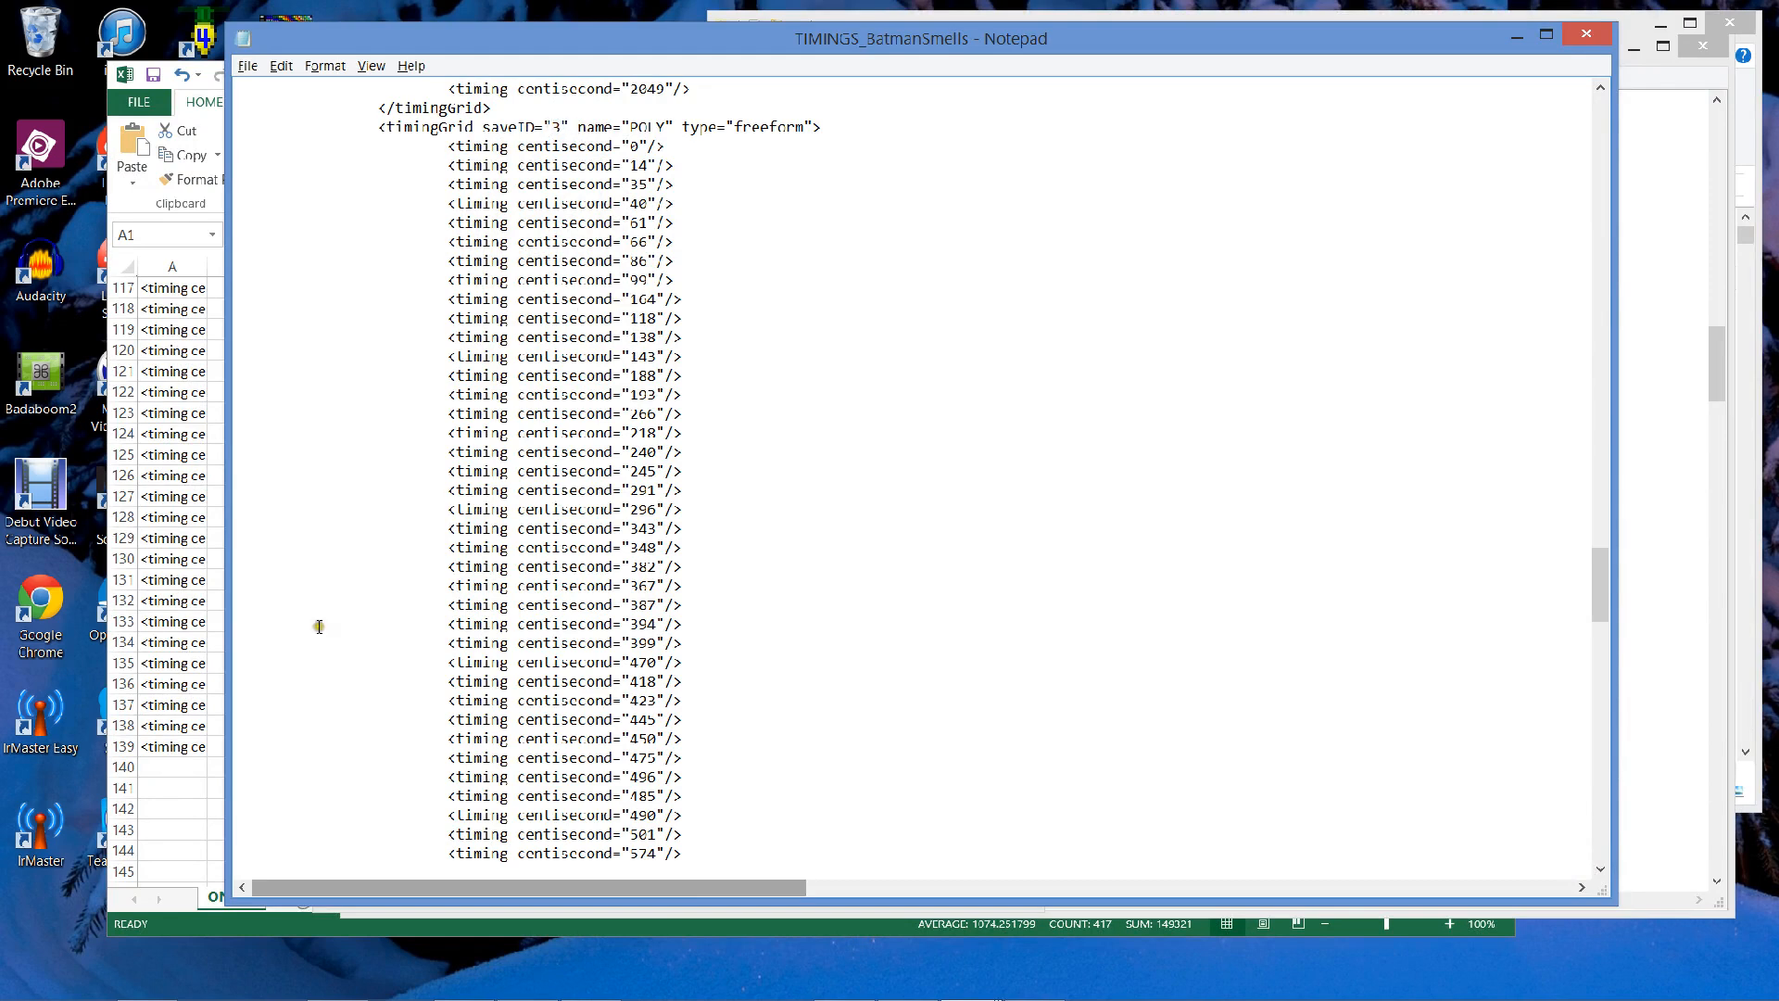
Return to the out.txt with the POLY output and copy its whole channels element, from the opening through the closing channels tag.
{"action": "scroll", "coordinate": [316, 626], "scroll_direction": "down", "scroll_amount": 20}
{"action": "scroll", "coordinate": [316, 626], "scroll_direction": "down", "scroll_amount": 3}
{"action": "key", "text": "alt+Tab"}
{"action": "key", "text": "alt+Tab"}
{"action": "key", "text": "alt+Tab"}
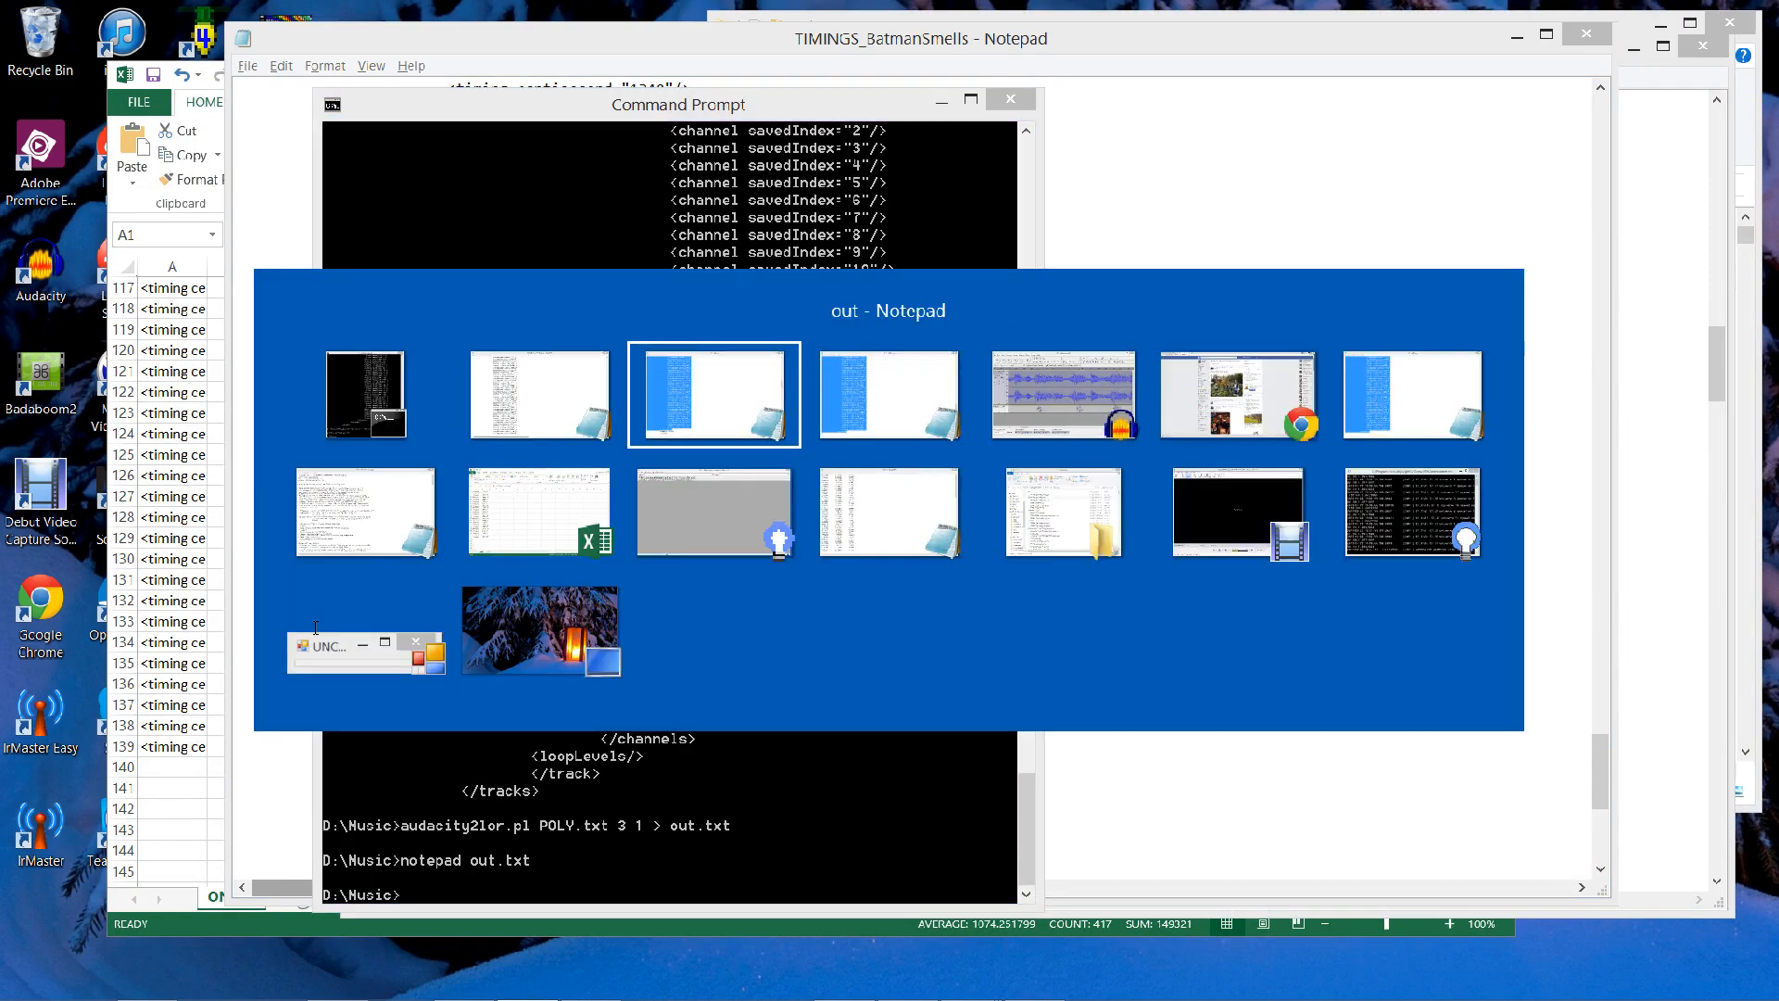
{"action": "scroll", "coordinate": [655, 826], "scroll_direction": "down", "scroll_amount": 4}
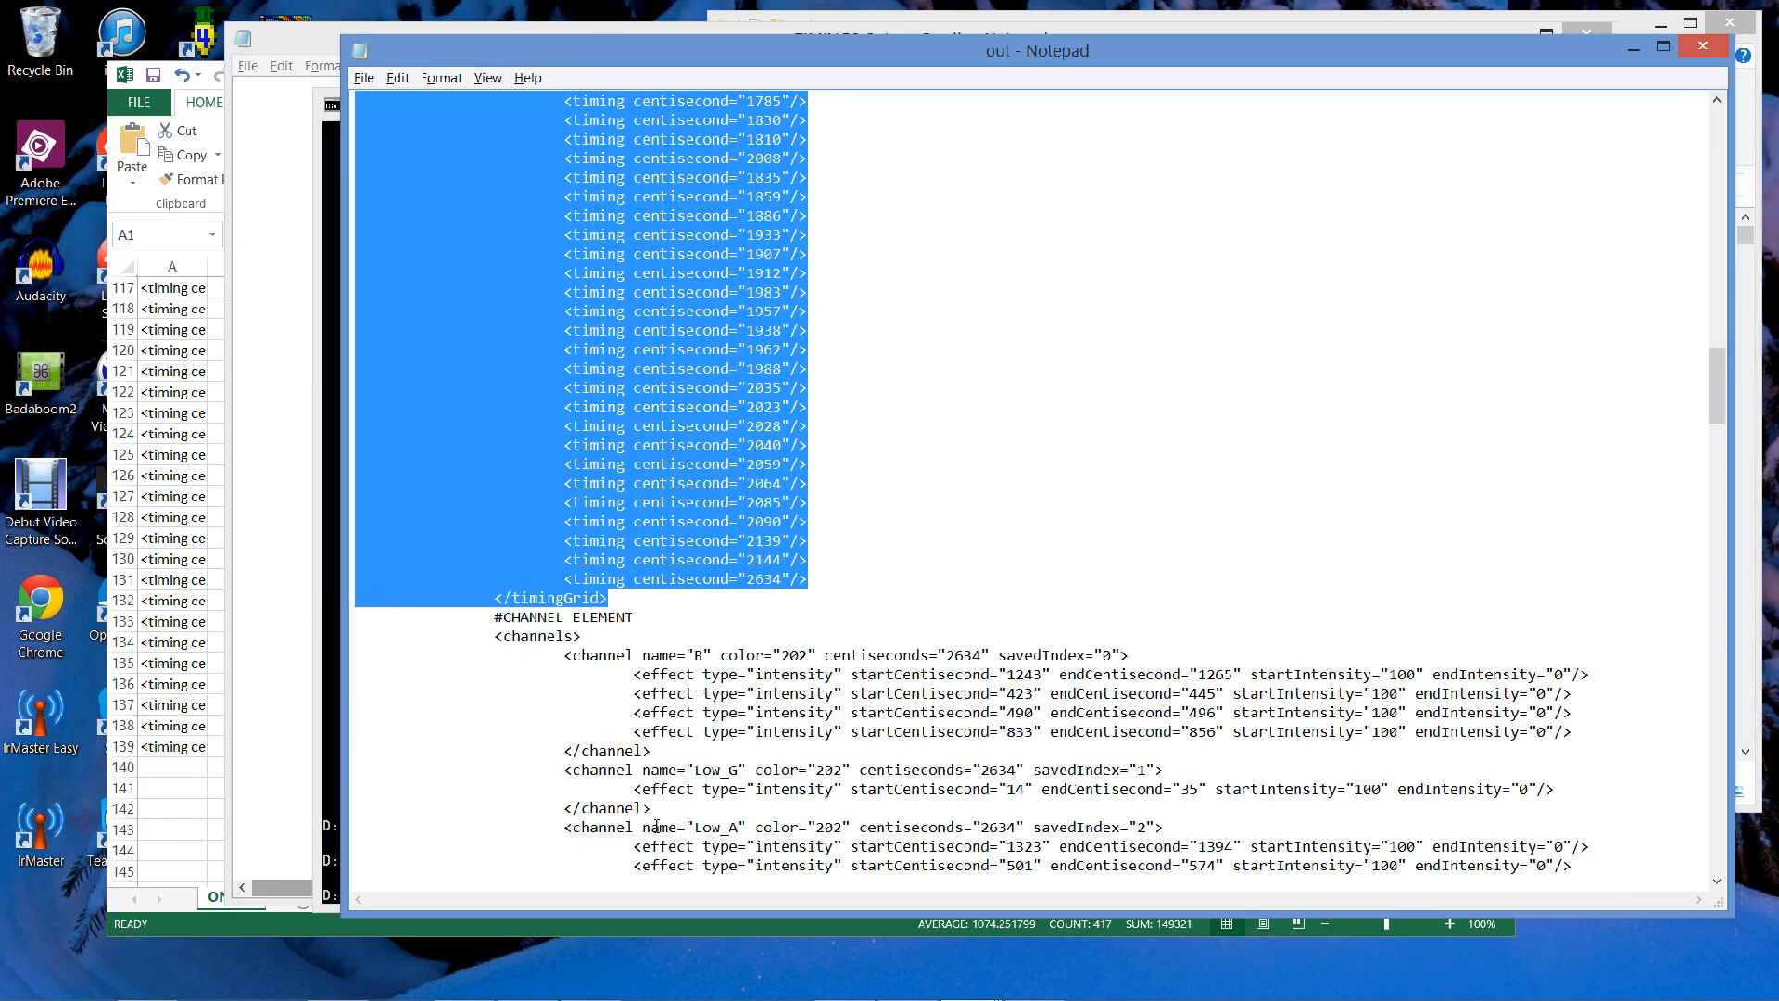
{"action": "scroll", "coordinate": [655, 826], "scroll_direction": "down", "scroll_amount": 4}
{"action": "left_click", "coordinate": [646, 425]}
{"action": "key", "text": "Up"}
{"action": "key", "text": "shift+Down"}
{"action": "key", "text": "shift+Down"}
{"action": "key", "text": "shift+Down"}
{"action": "key", "text": "shift+Down"}
{"action": "key", "text": "shift+Down"}
{"action": "key", "text": "shift+Down"}
{"action": "key", "text": "shift+Down"}
{"action": "key", "text": "shift+Down"}
{"action": "key", "text": "shift+Down"}
{"action": "key", "text": "shift+Down"}
{"action": "key", "text": "shift+Down"}
{"action": "key", "text": "shift+Down"}
{"action": "key", "text": "shift+Down"}
{"action": "key", "text": "shift+Down"}
{"action": "key", "text": "shift+Down"}
{"action": "key", "text": "shift+Down"}
{"action": "key", "text": "shift+Down"}
{"action": "key", "text": "shift+Down"}
{"action": "key", "text": "shift+Down"}
{"action": "key", "text": "shift+Down"}
{"action": "key", "text": "shift+Down"}
{"action": "key", "text": "shift+Down"}
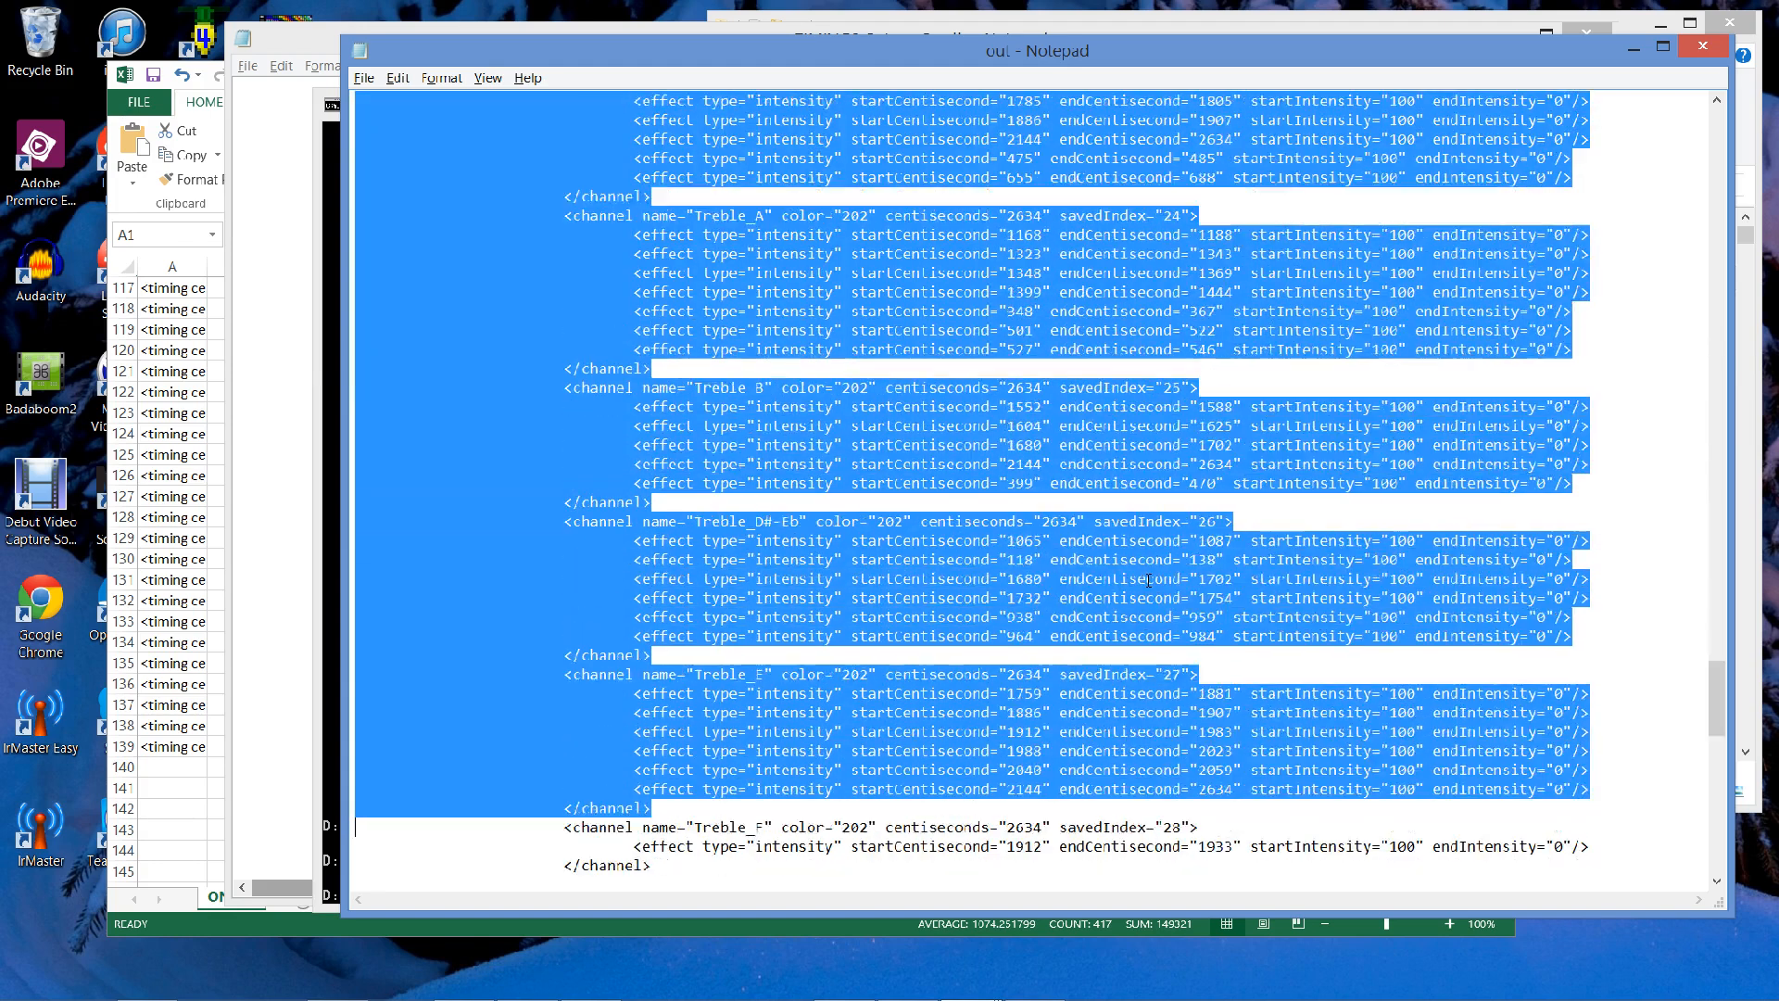
{"action": "key", "text": "shift+Down"}
{"action": "key", "text": "shift+Down"}
{"action": "key", "text": "shift+Down"}
{"action": "key", "text": "shift+Down"}
{"action": "key", "text": "shift+Down"}
{"action": "key", "text": "shift+Down"}
{"action": "key", "text": "shift+Down"}
{"action": "key", "text": "shift+Down"}
{"action": "key", "text": "shift+Down"}
{"action": "key", "text": "shift+Down"}
{"action": "key", "text": "shift+Down"}
{"action": "key", "text": "shift+Down"}
{"action": "key", "text": "shift+Down"}
{"action": "key", "text": "shift+Down"}
{"action": "key", "text": "shift+Down"}
{"action": "key", "text": "shift+Down"}
{"action": "key", "text": "shift+Down"}
{"action": "key", "text": "shift+Down"}
{"action": "key", "text": "shift+Down"}
{"action": "key", "text": "shift+Down"}
{"action": "key", "text": "shift+Up"}
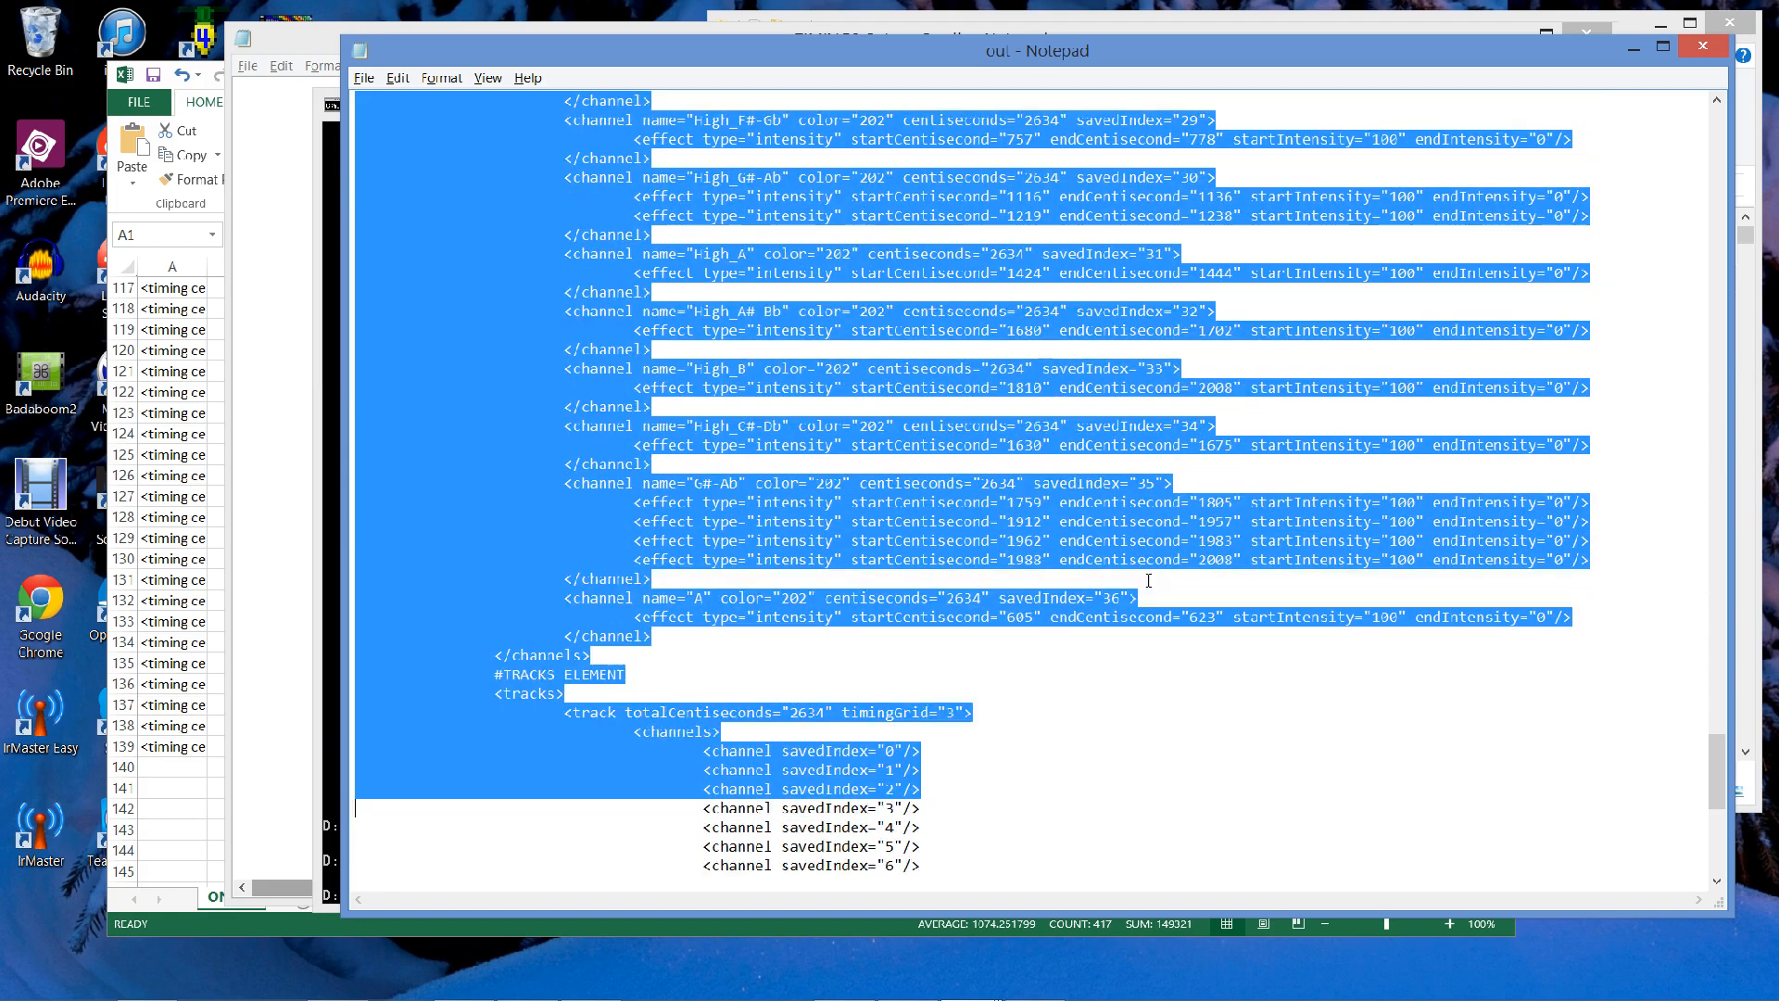
{"action": "key", "text": "shift+Up"}
{"action": "key", "text": "shift+Up"}
{"action": "key", "text": "shift+Up"}
{"action": "key", "text": "shift+Up"}
{"action": "key", "text": "shift+Up"}
{"action": "key", "text": "shift+Up"}
{"action": "key", "text": "shift+Up"}
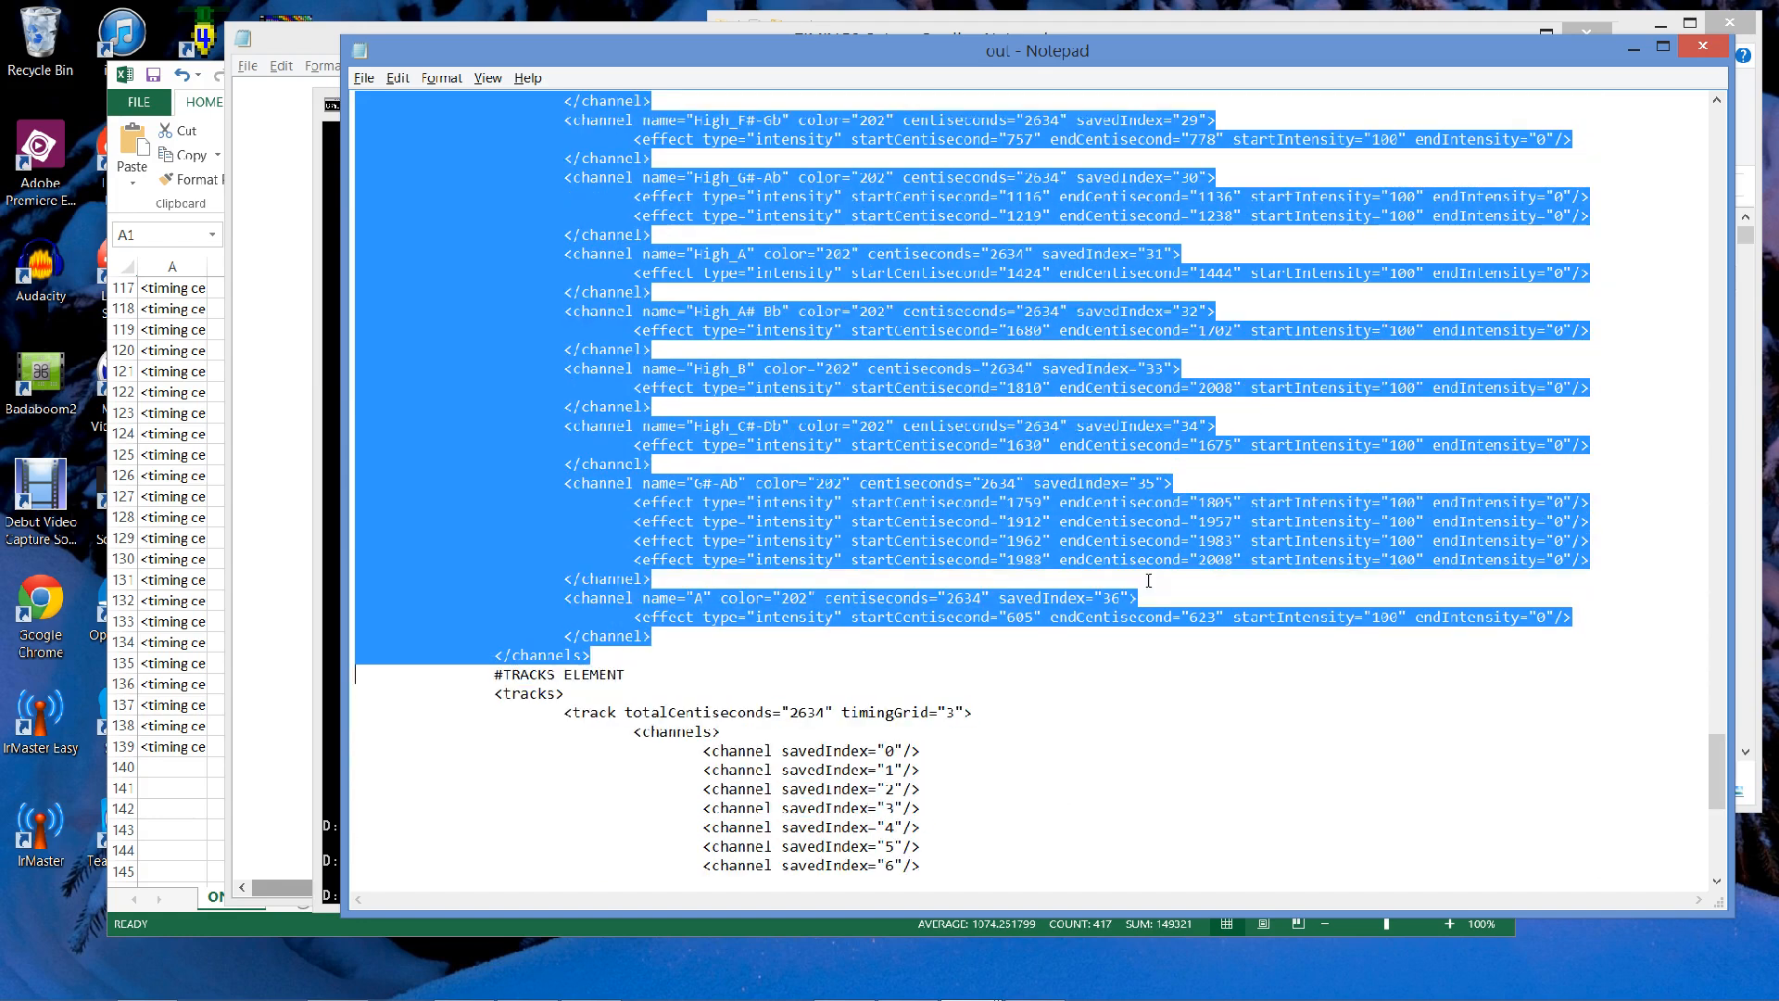
Switch to the older out.txt window holding the selected beat timing grid and close it without saving changes.
{"action": "key", "text": "alt+Tab"}
{"action": "key", "text": "alt+Tab"}
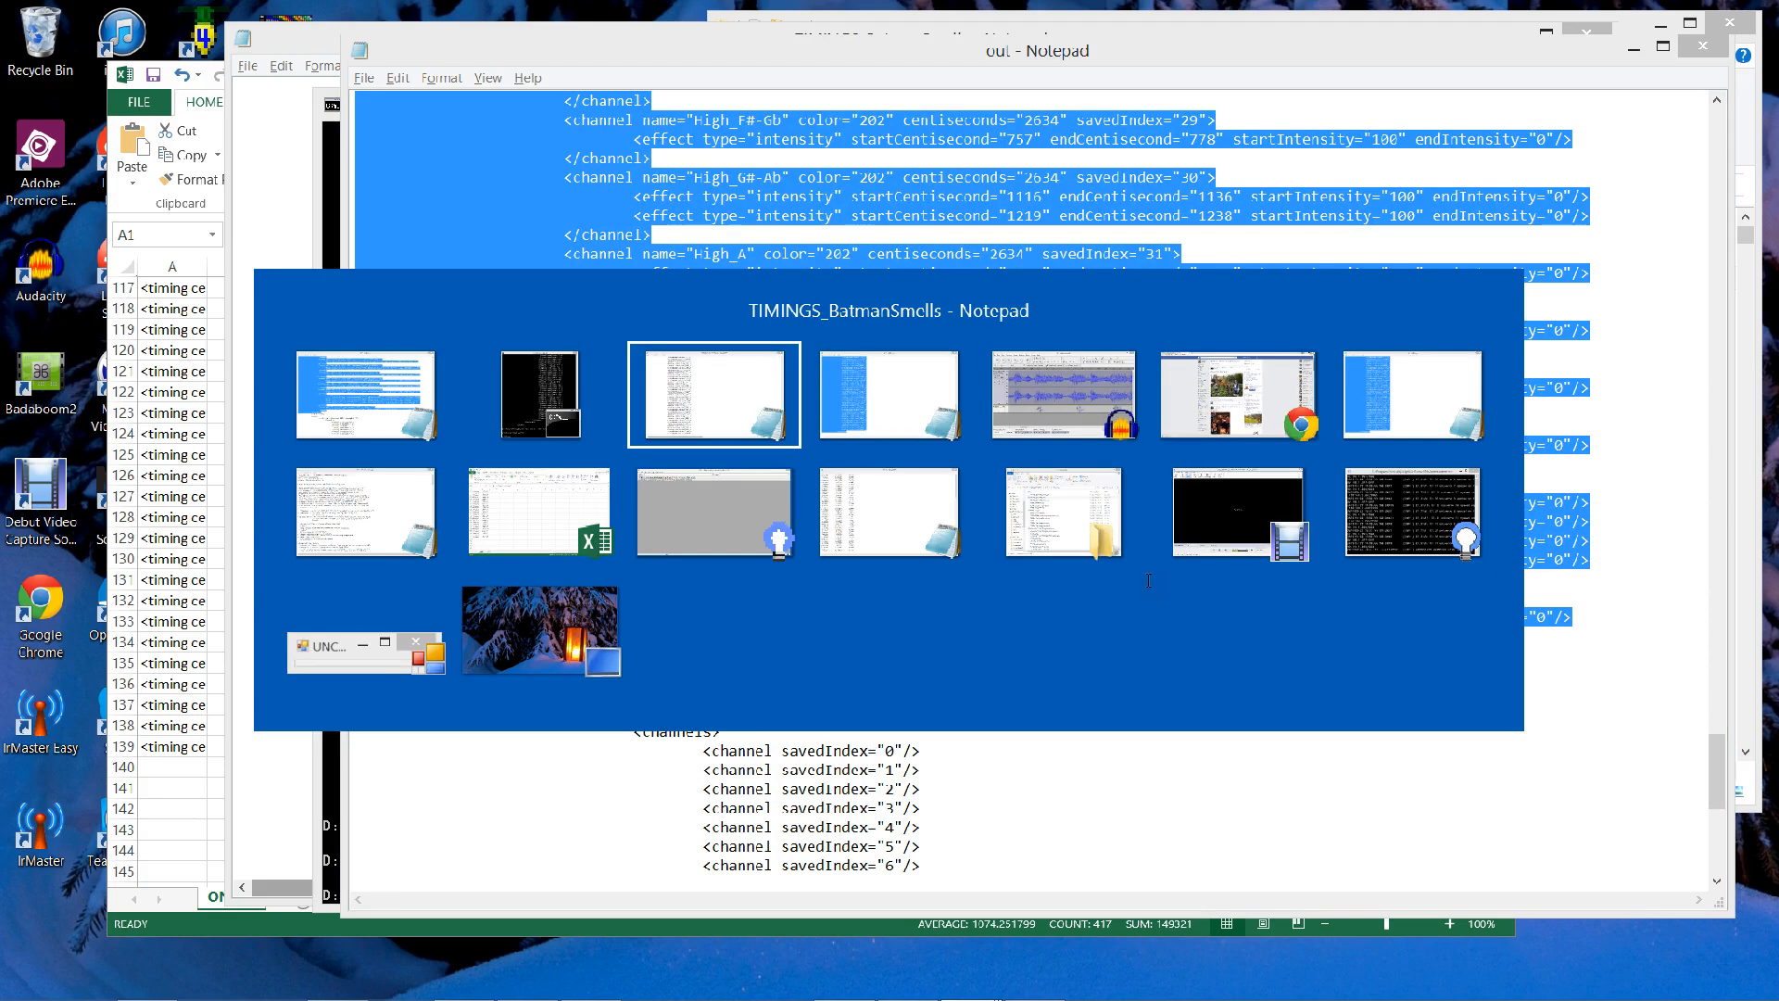
{"action": "key", "text": "alt+Tab"}
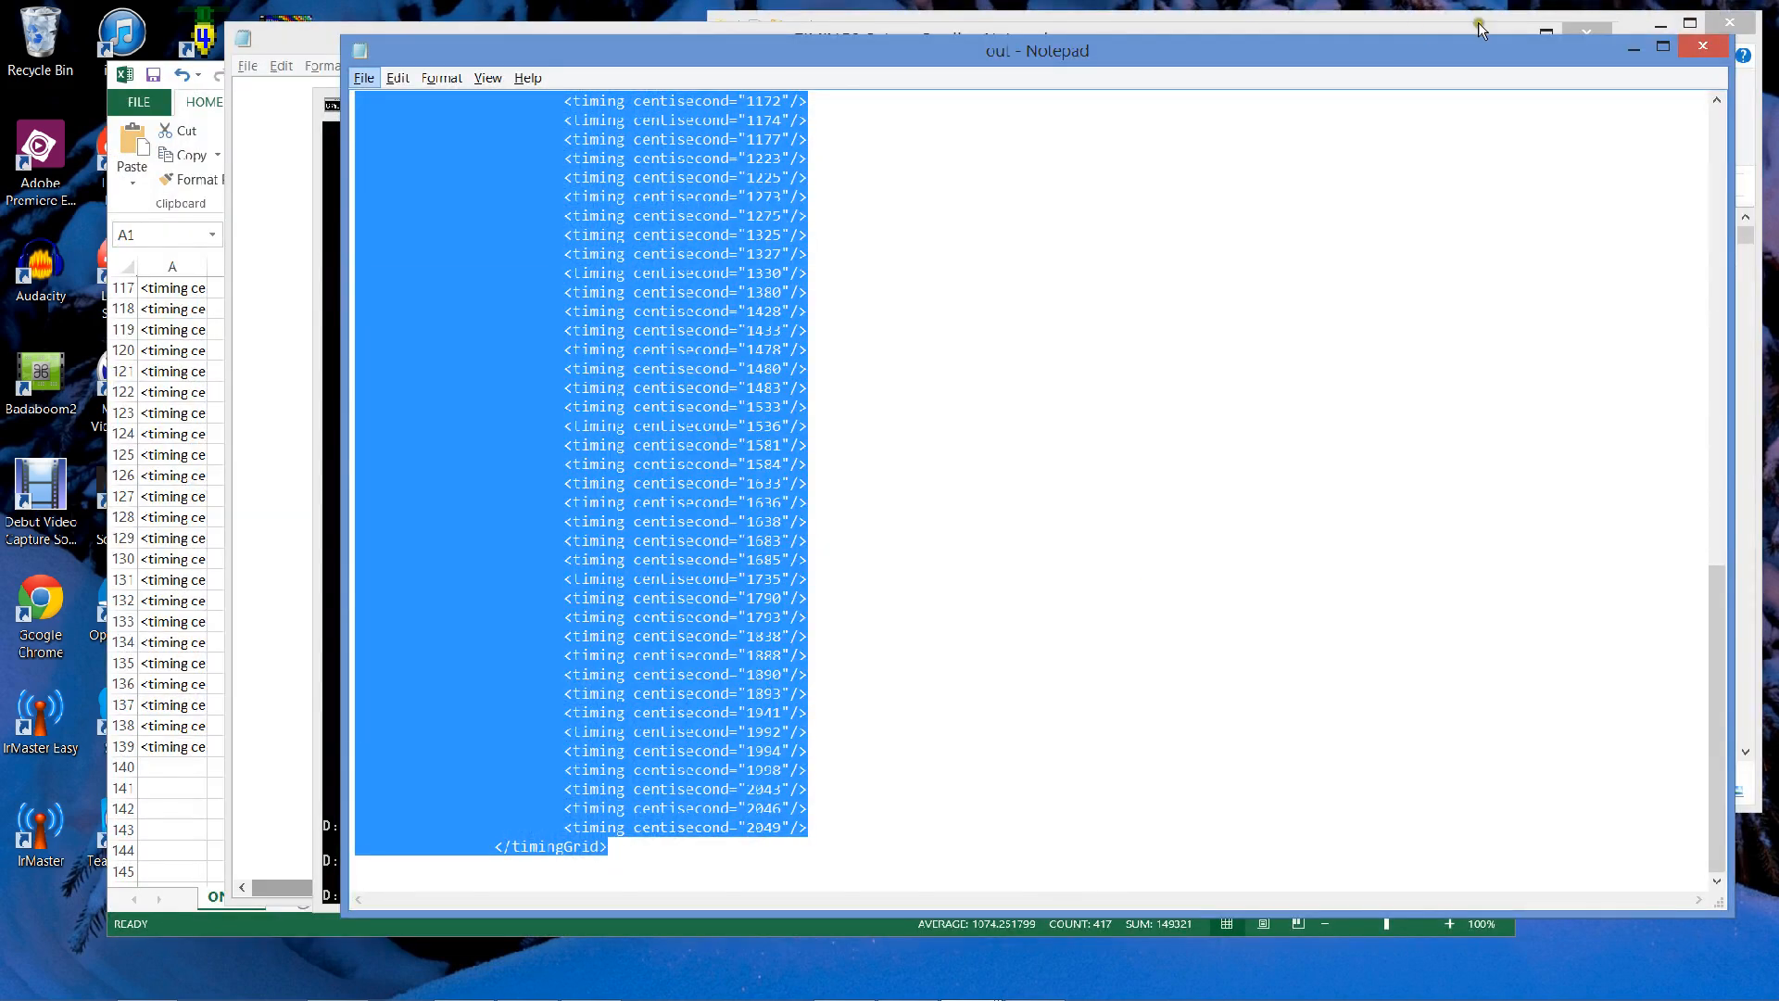
{"action": "left_click", "coordinate": [1717, 48]}
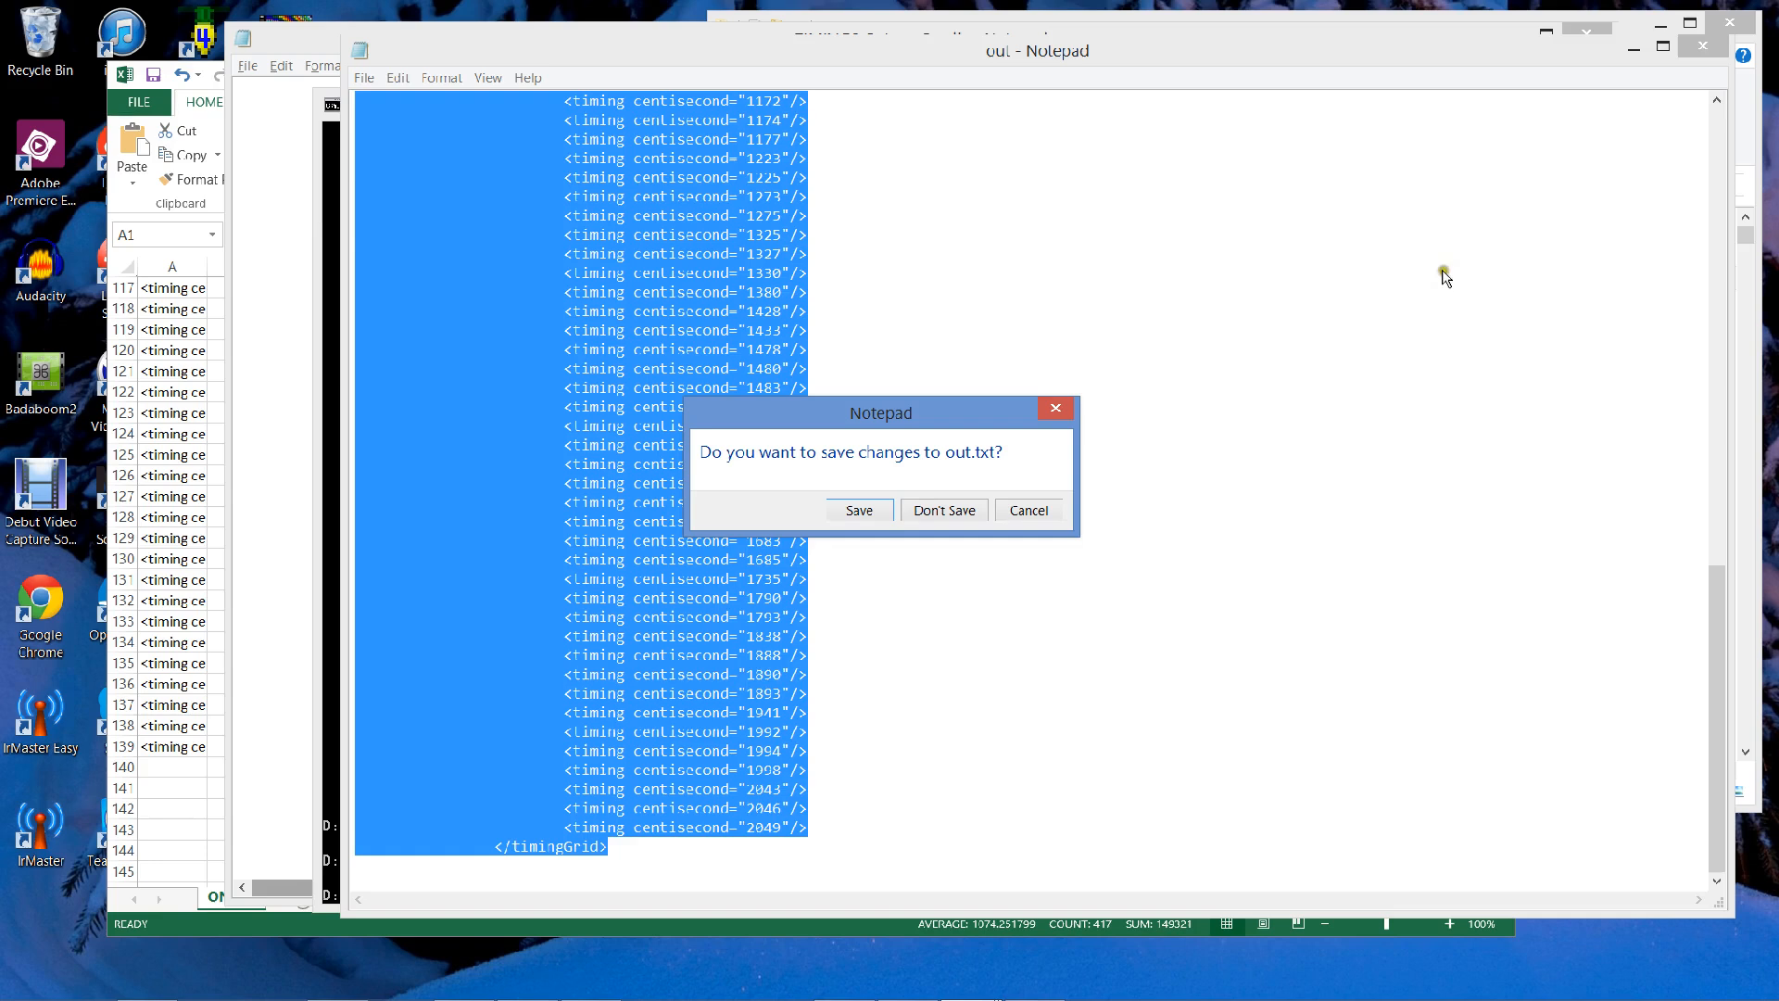
{"action": "left_click", "coordinate": [965, 512]}
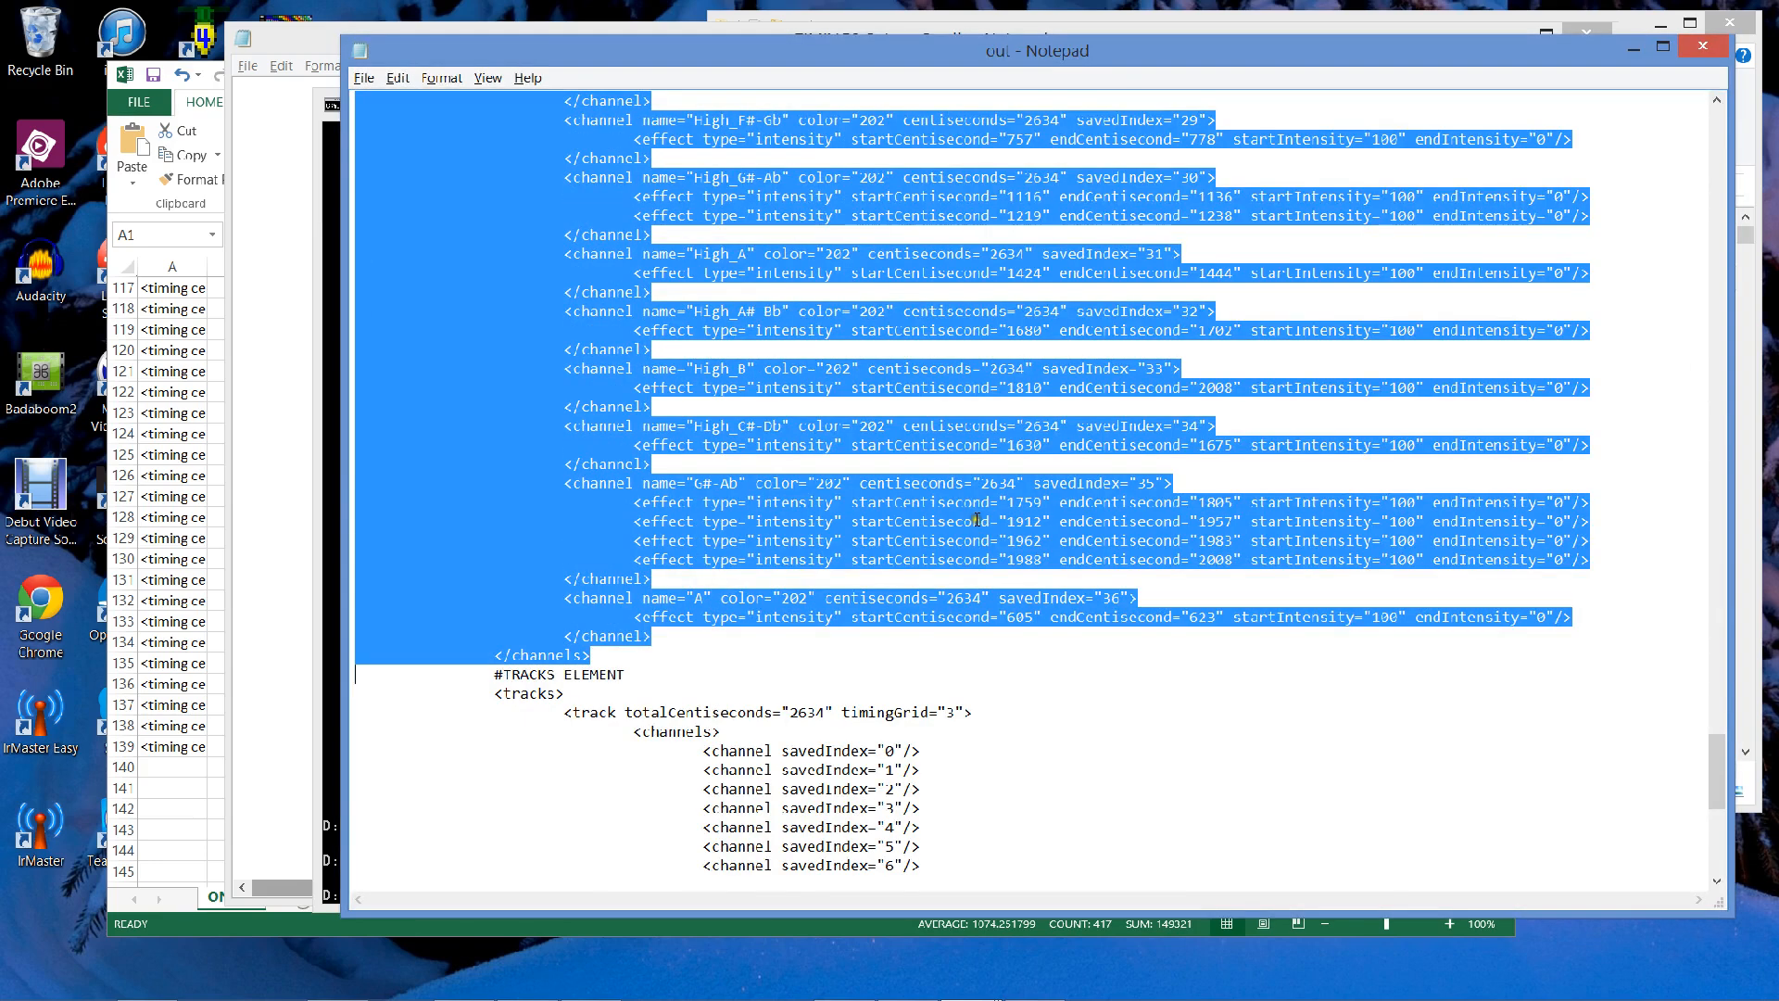
In TIMINGS_BatmanSmells, replace the existing channels element containing Unit 01.1 with the copied POLY channels element.
{"action": "key", "text": "alt+Tab"}
{"action": "key", "text": "alt+Tab"}
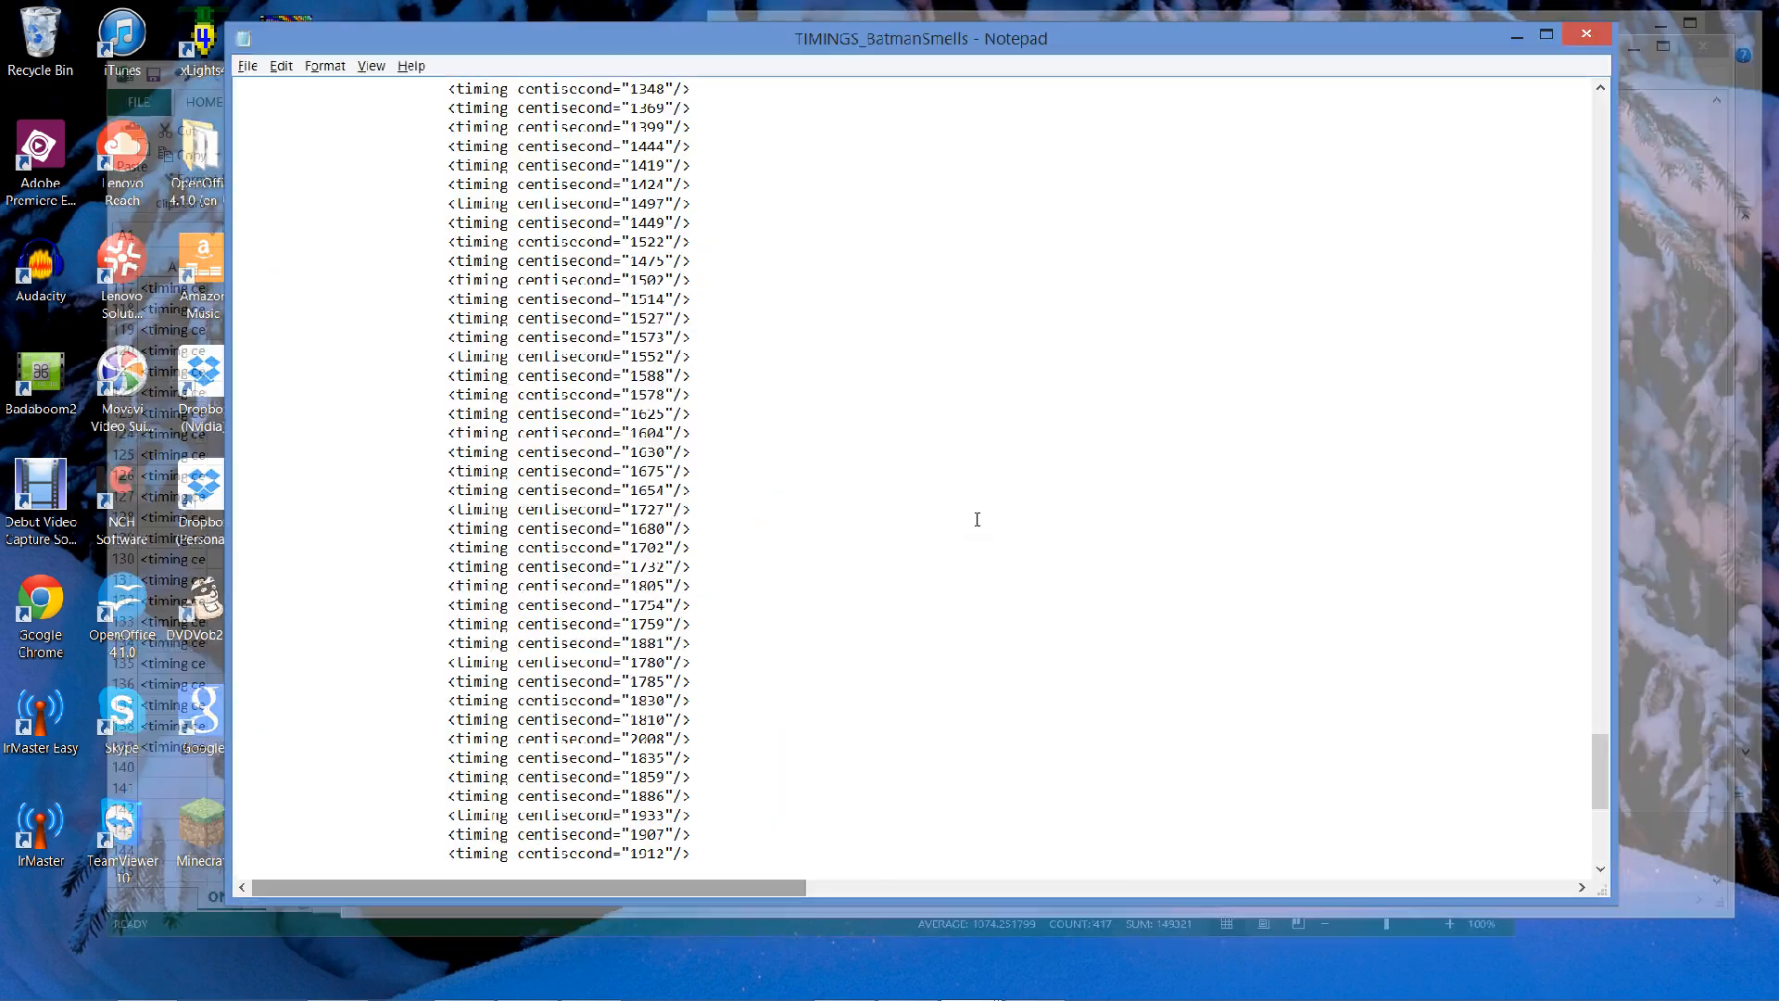
{"action": "scroll", "coordinate": [923, 478], "scroll_direction": "down", "scroll_amount": 5}
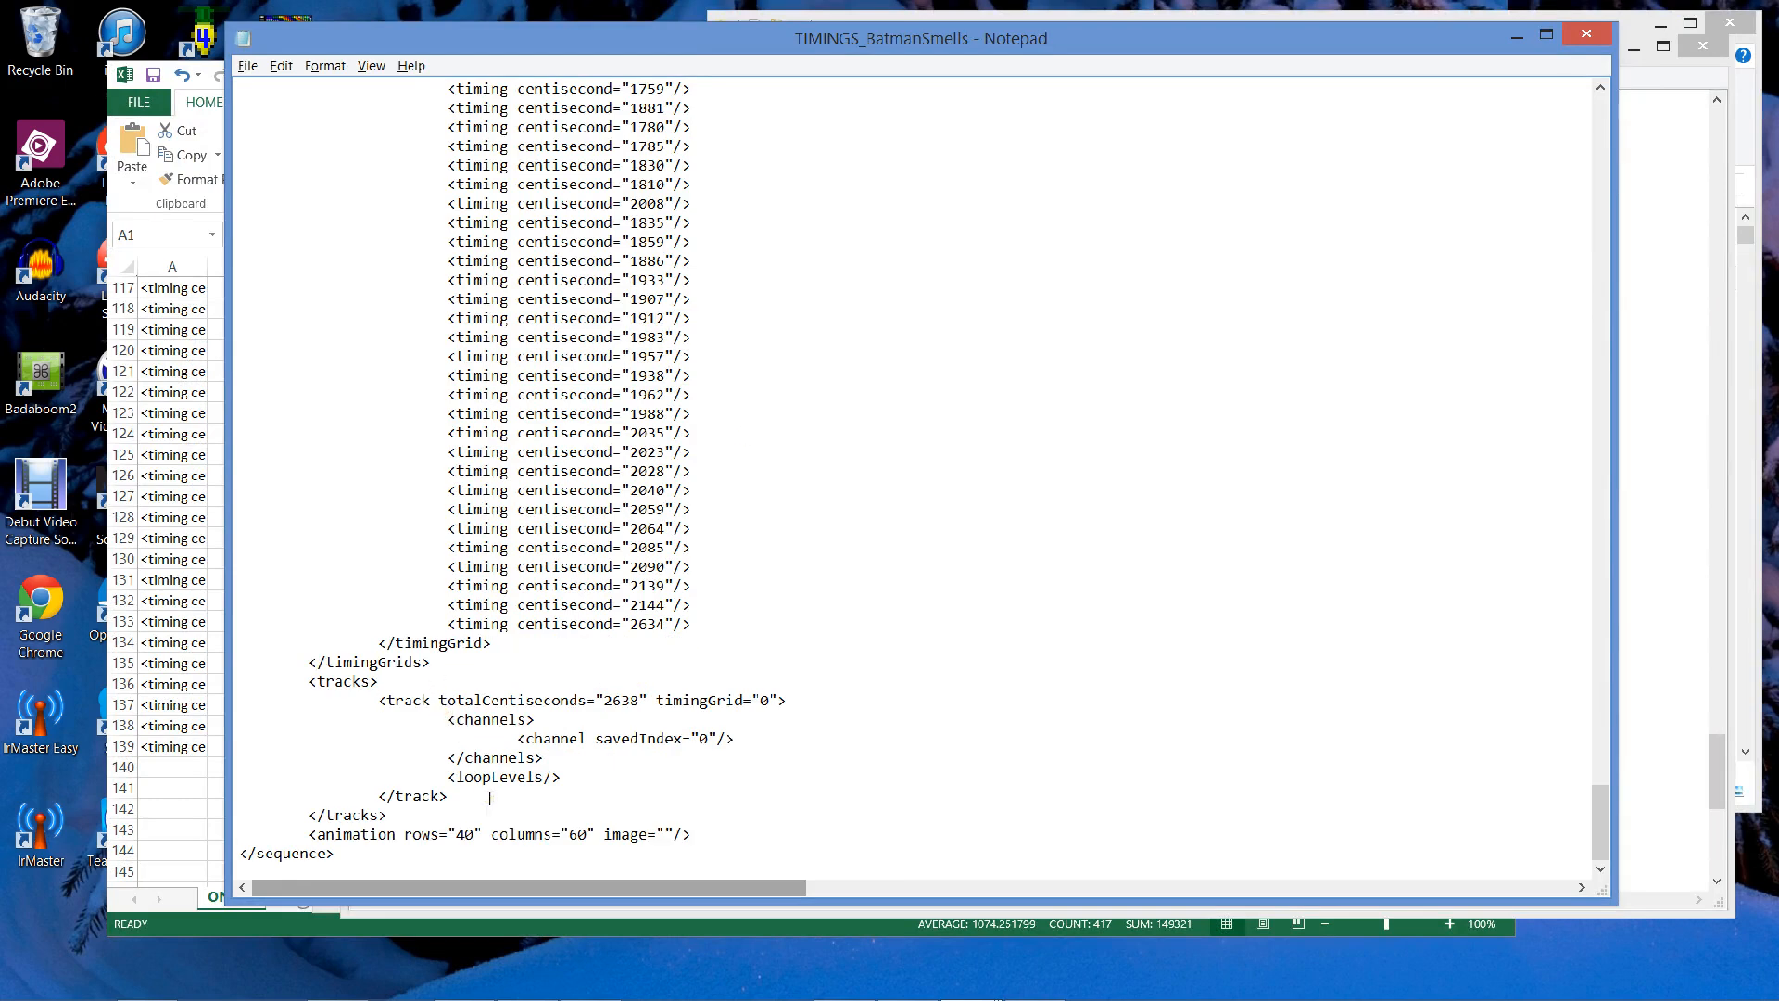
{"action": "key", "text": "ctrl+Home"}
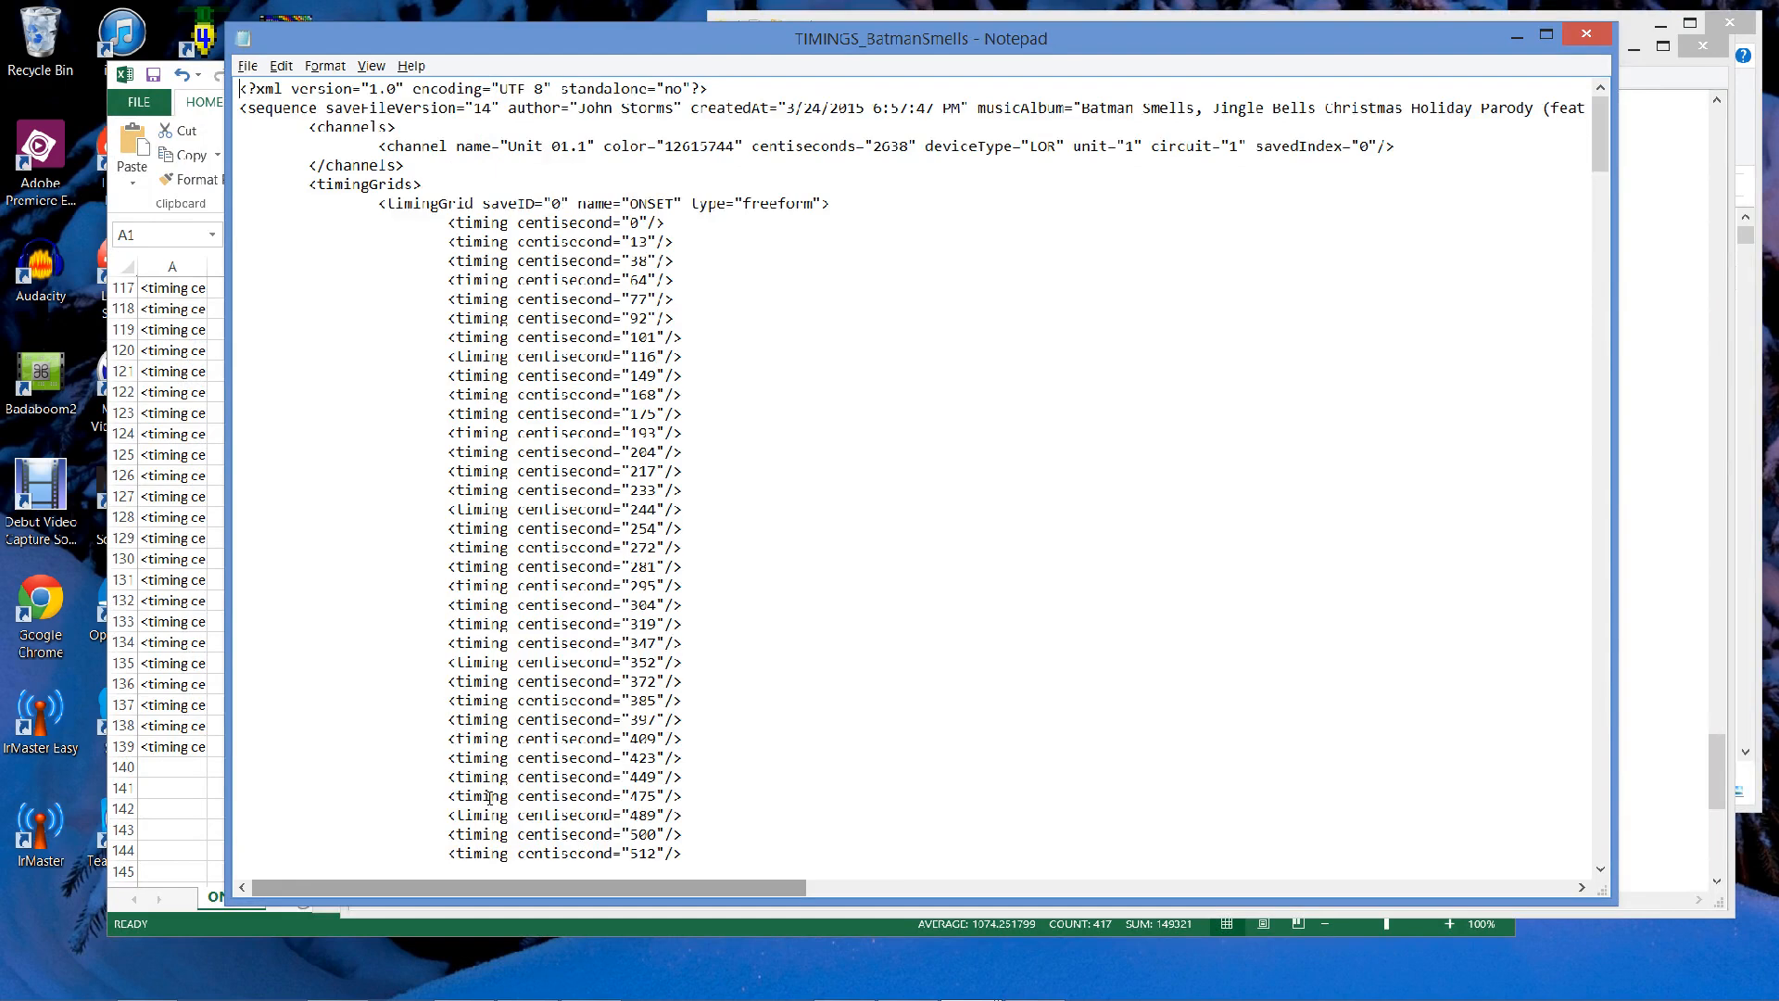
{"action": "key", "text": "shift+Down"}
{"action": "key", "text": "shift+Down"}
{"action": "key", "text": "shift+Down"}
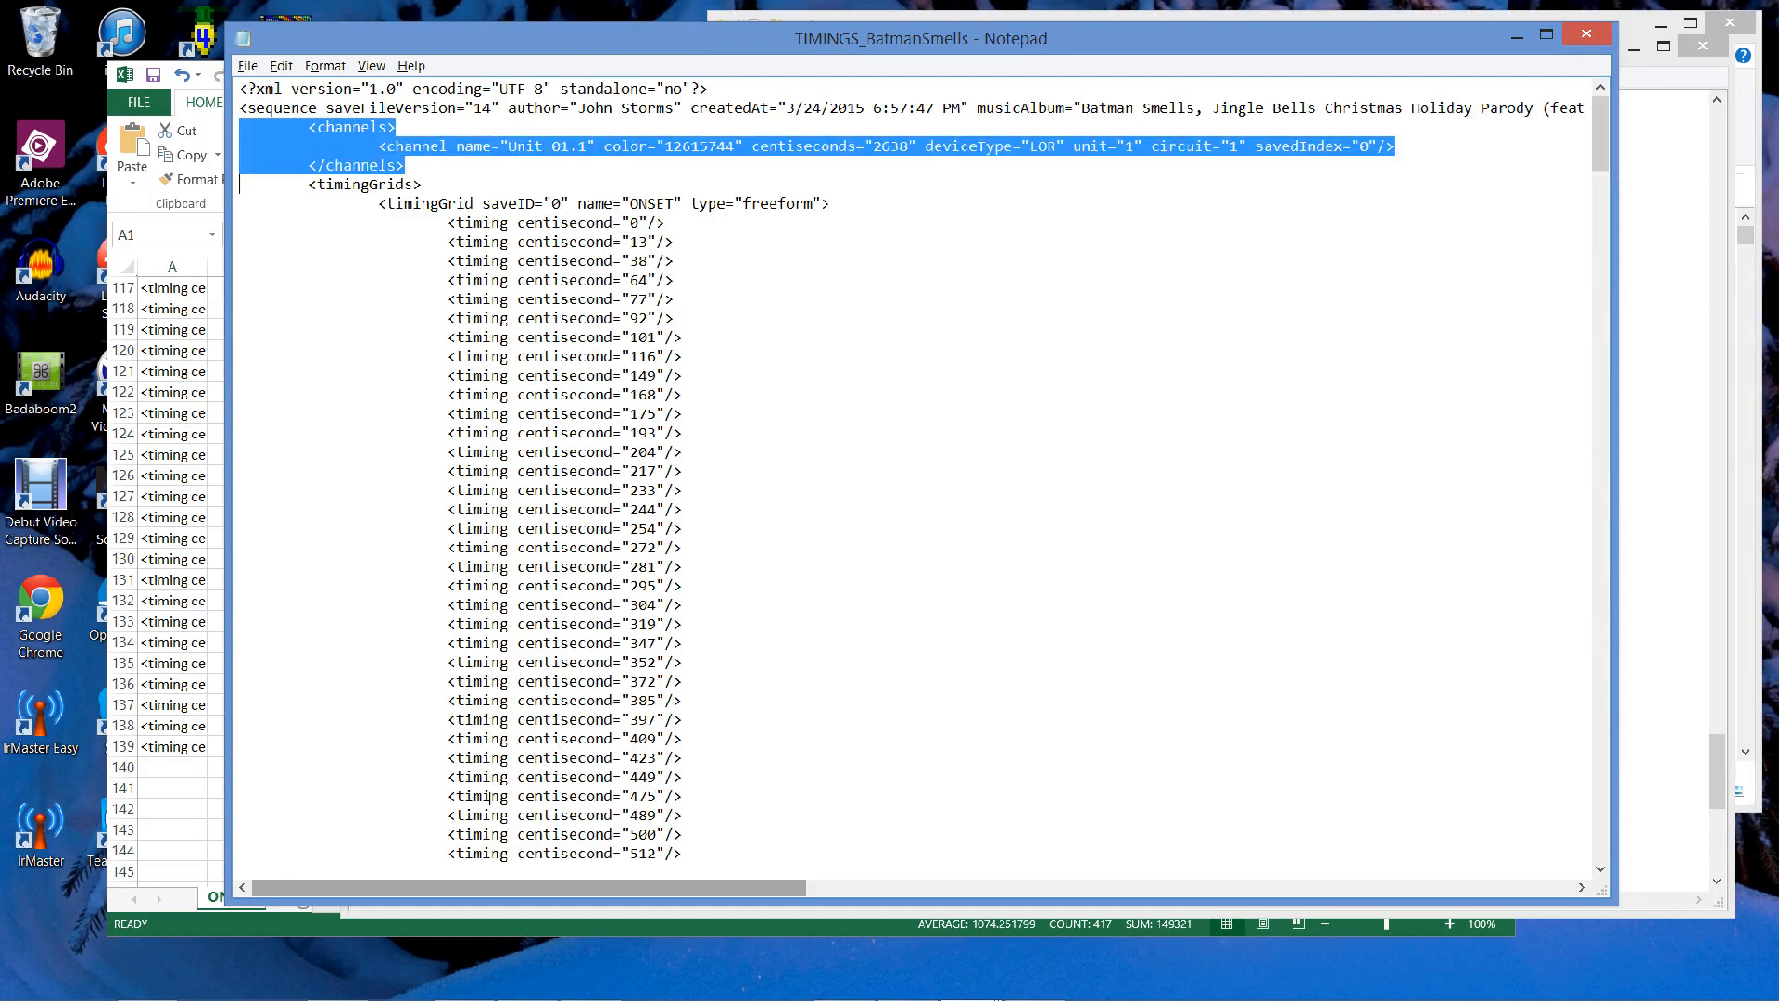
{"action": "key", "text": "ctrl+v"}
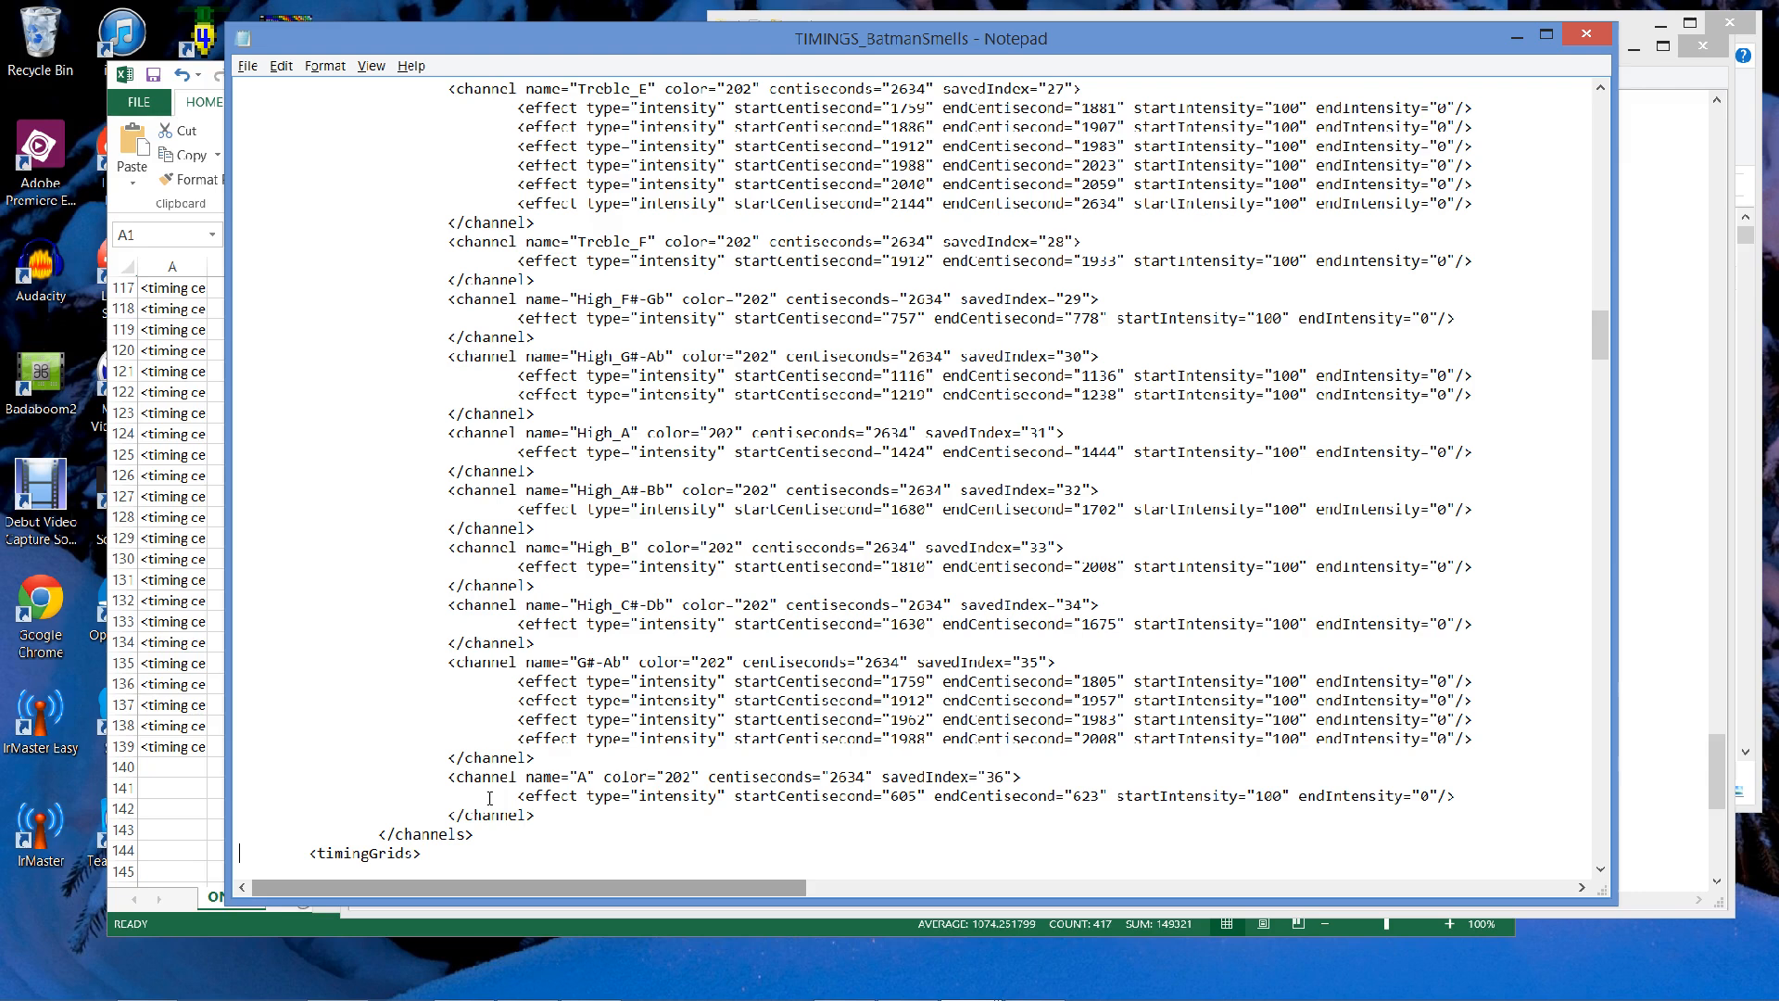
Look through the channel and effect entries in TIMINGS_BatmanSmells, from the B channel to the end of the file.
{"action": "key", "text": "Down"}
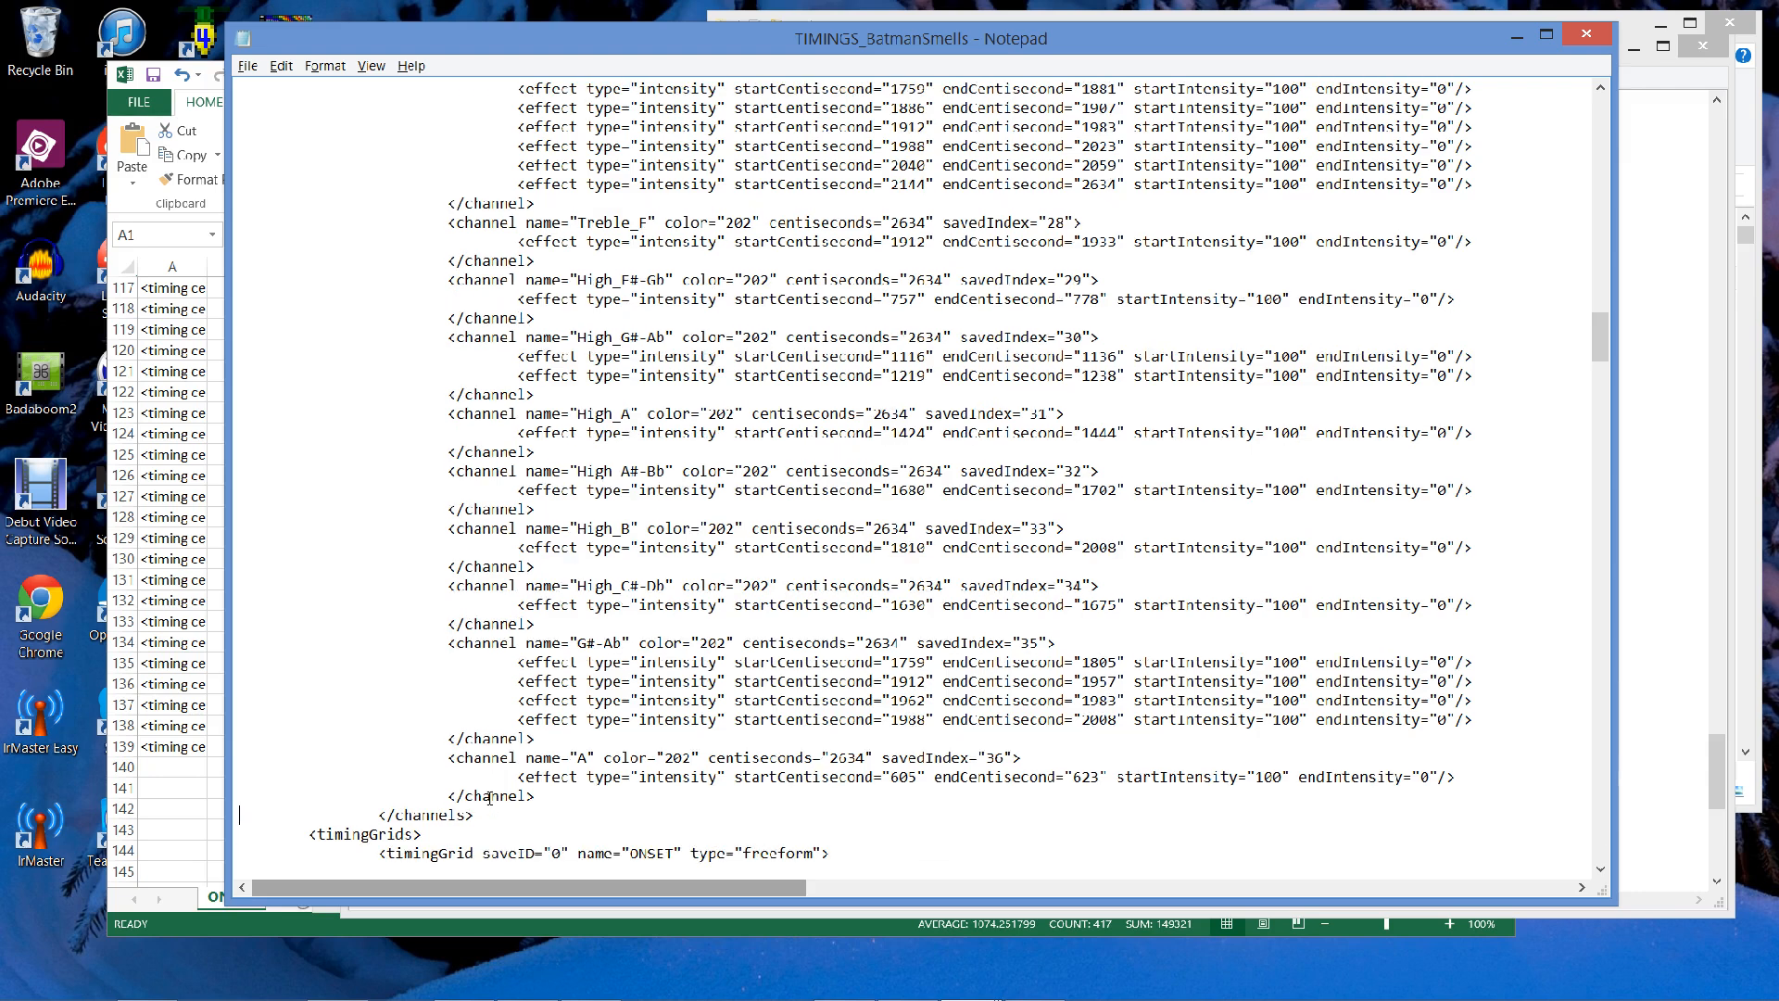
{"action": "key", "text": "Page_Up"}
{"action": "key", "text": "Page_Up"}
{"action": "key", "text": "Page_Up"}
{"action": "key", "text": "Page_Up"}
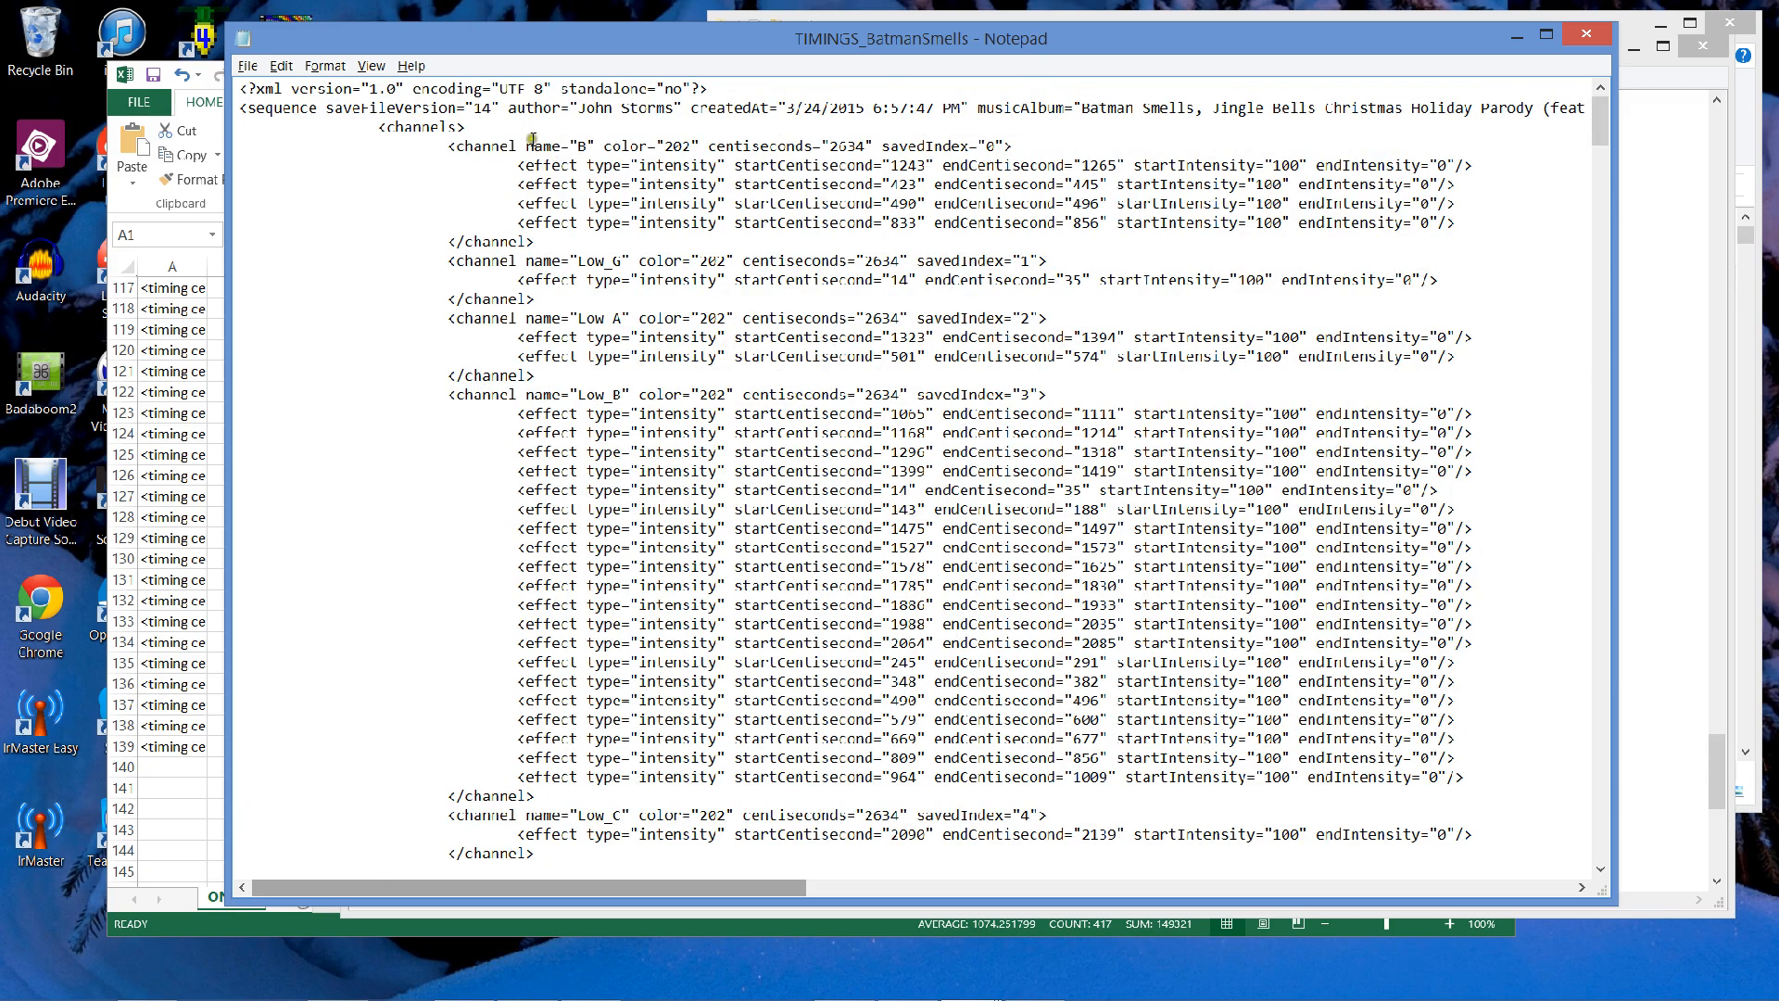
{"action": "left_click_drag", "start_coordinate": [531, 138], "coordinate": [595, 146]}
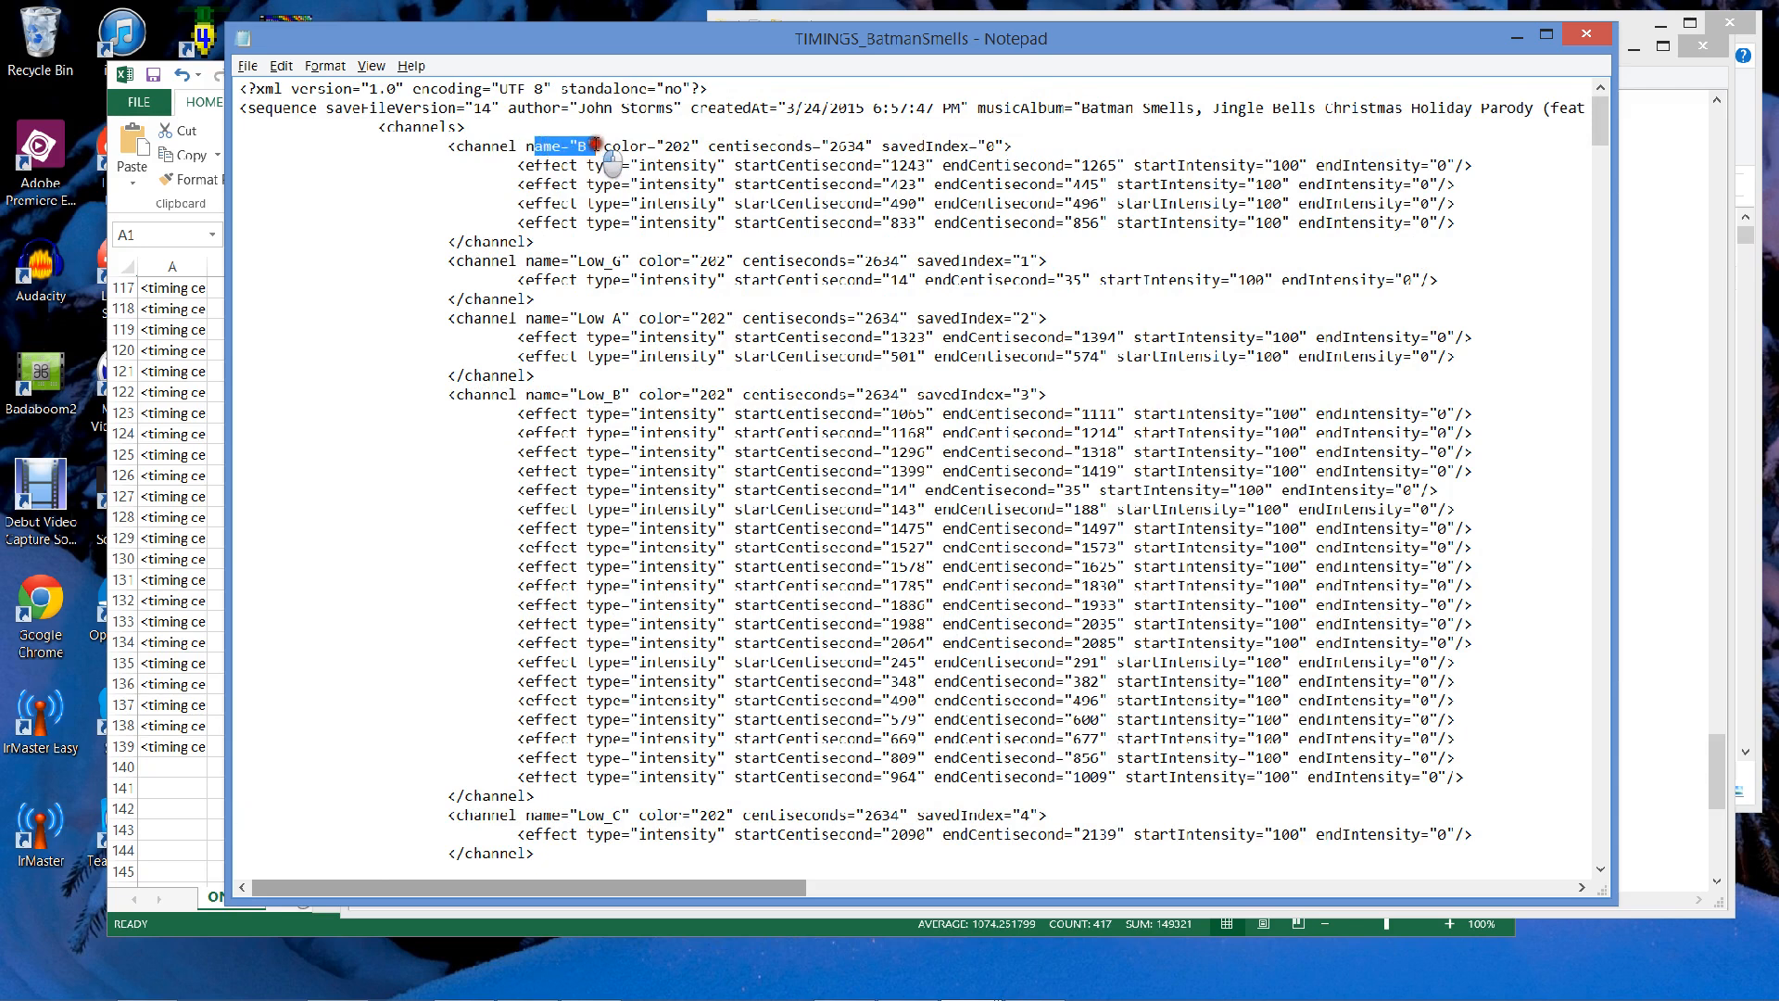
{"action": "left_click", "coordinate": [660, 141]}
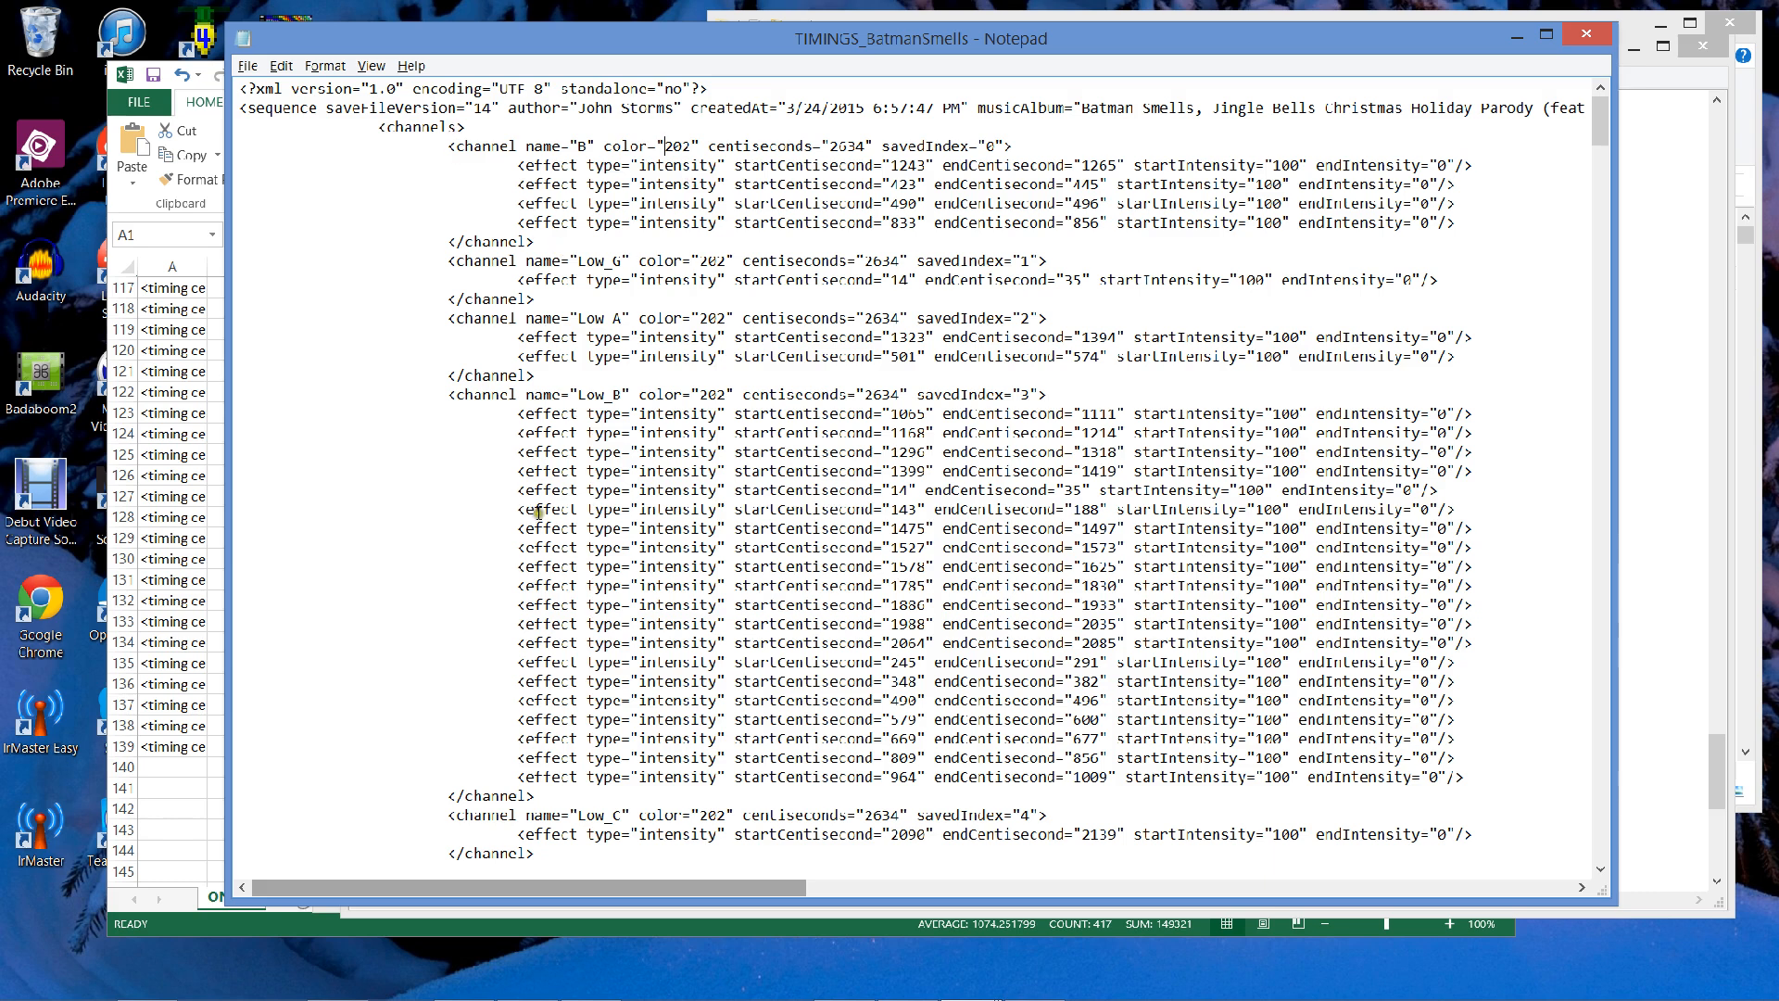
{"action": "scroll", "coordinate": [539, 514], "scroll_direction": "down", "scroll_amount": 20}
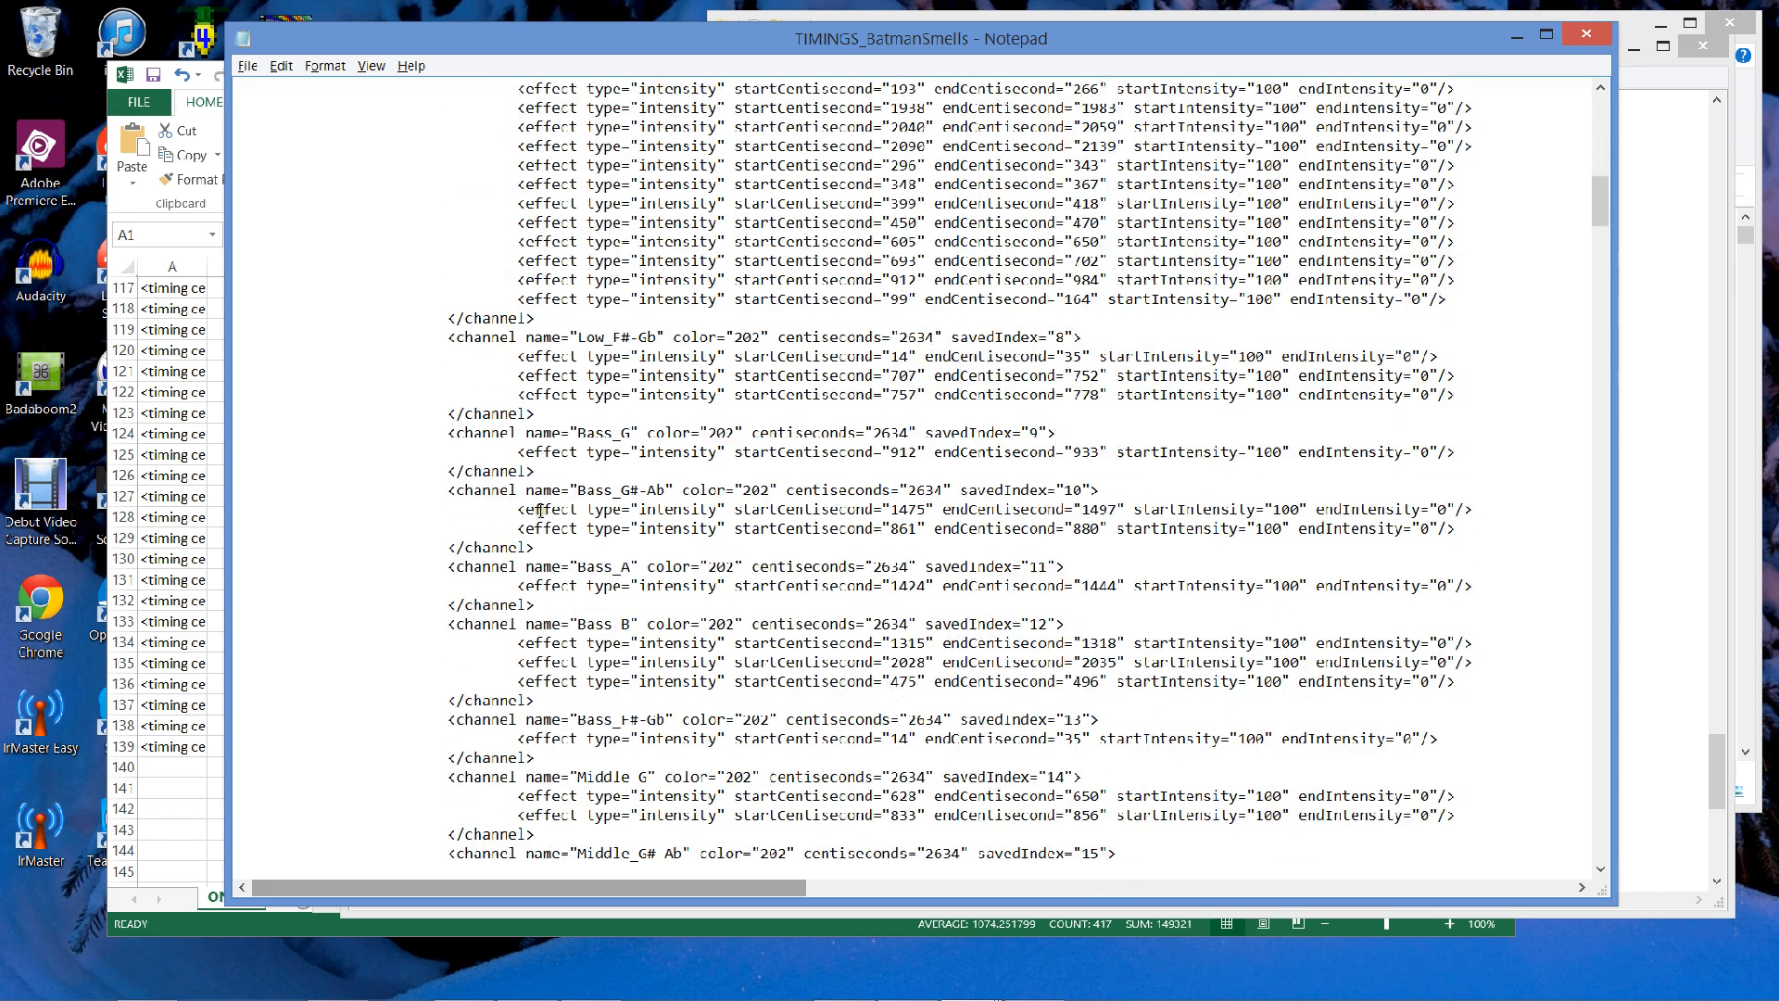
{"action": "key", "text": "ctrl+End"}
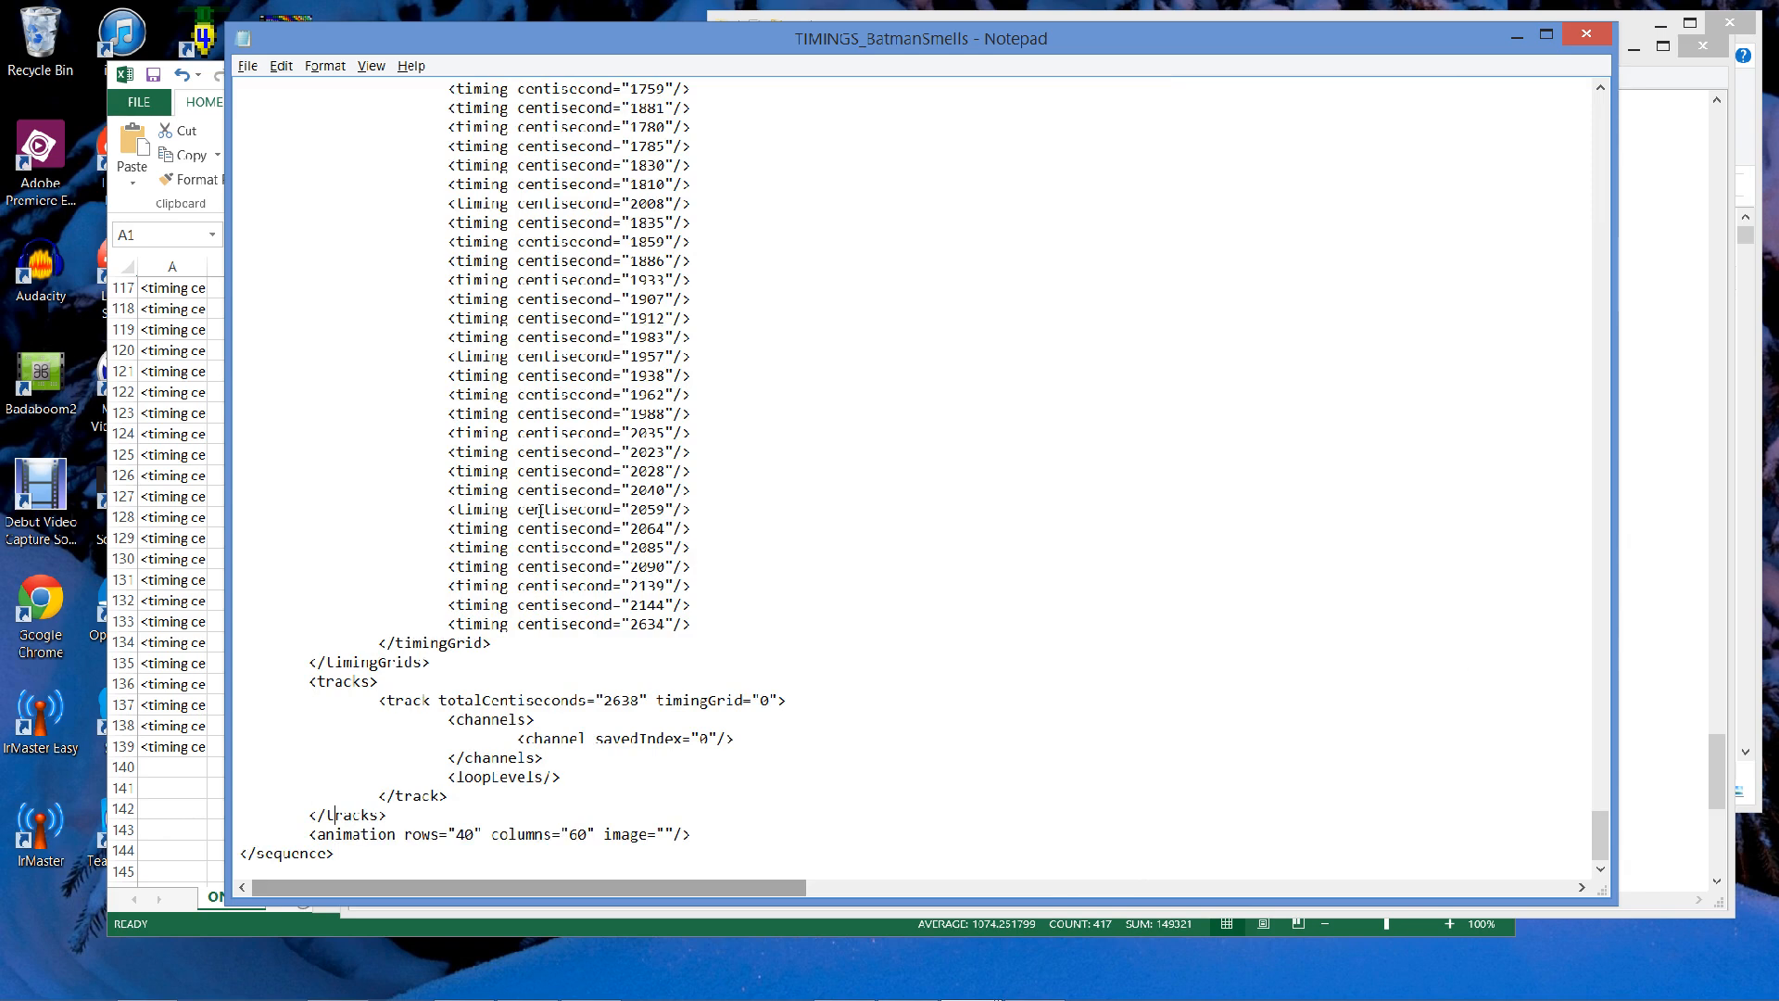
Switch to the out file and copy the whole tracks element below the #TRACKS ELEMENT line, through its closing tag.
{"action": "key", "text": "alt+Tab"}
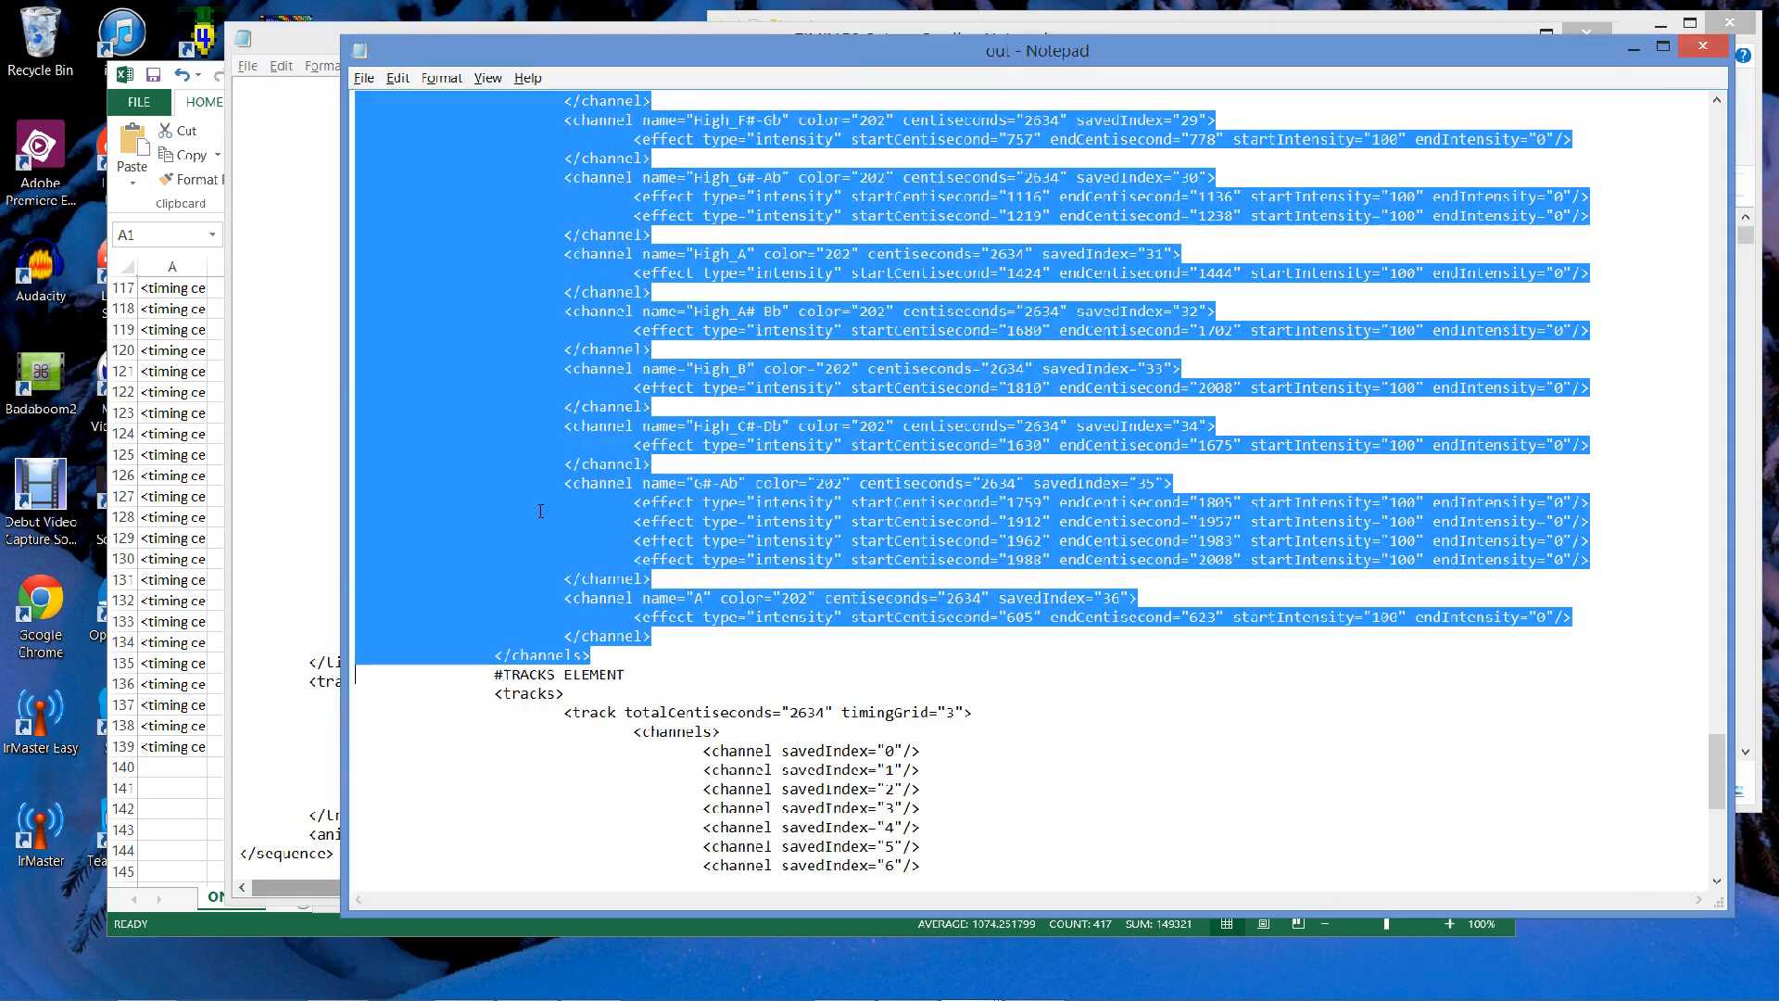
{"action": "left_click", "coordinate": [970, 676]}
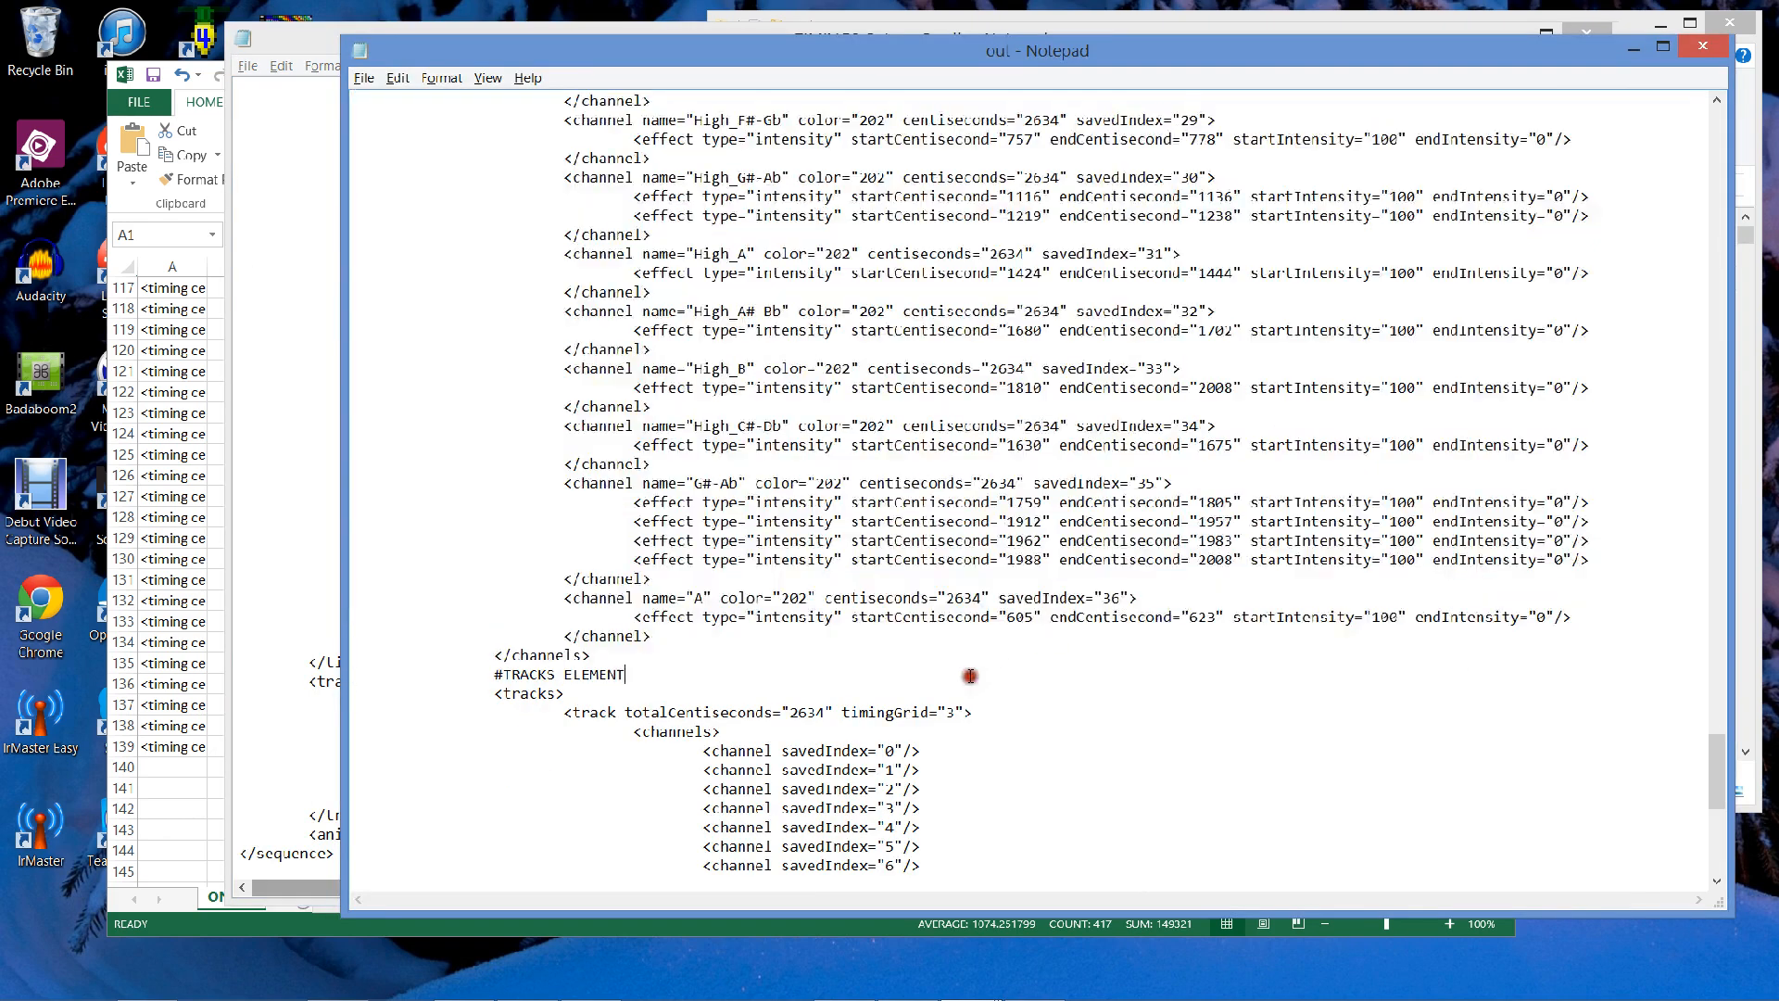
{"action": "key", "text": "shift+Down"}
{"action": "key", "text": "shift+Down"}
{"action": "key", "text": "shift+Down"}
{"action": "key", "text": "shift+Down"}
{"action": "key", "text": "shift+Down"}
{"action": "key", "text": "shift+Down"}
{"action": "key", "text": "shift+Down"}
{"action": "key", "text": "shift+Down"}
{"action": "key", "text": "shift+Down"}
{"action": "key", "text": "shift+Down"}
{"action": "key", "text": "shift+Down"}
{"action": "key", "text": "shift+Down"}
{"action": "key", "text": "shift+Down"}
{"action": "key", "text": "shift+Down"}
{"action": "key", "text": "shift+Down"}
{"action": "key", "text": "shift+Down"}
{"action": "key", "text": "shift+Down"}
{"action": "key", "text": "shift+Down"}
{"action": "key", "text": "shift+Down"}
{"action": "key", "text": "shift+Down"}
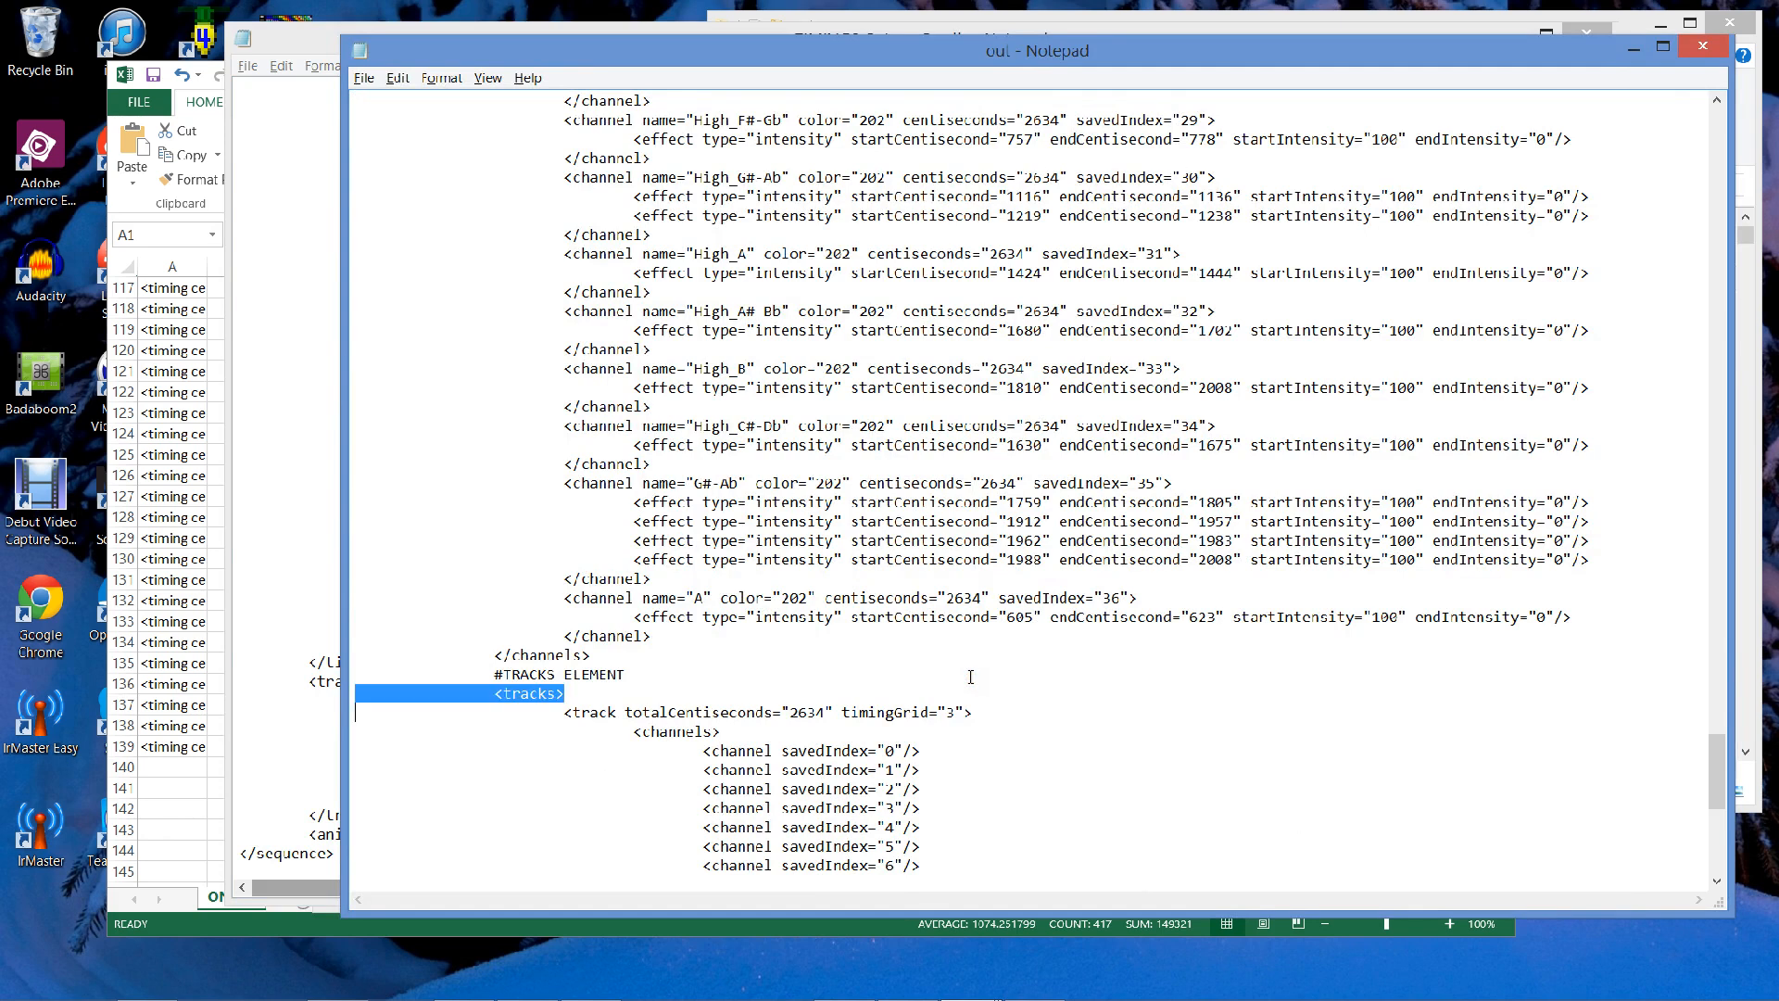
{"action": "key", "text": "shift+Down"}
{"action": "key", "text": "shift+Down"}
{"action": "key", "text": "shift+Up"}
{"action": "key", "text": "shift+Up"}
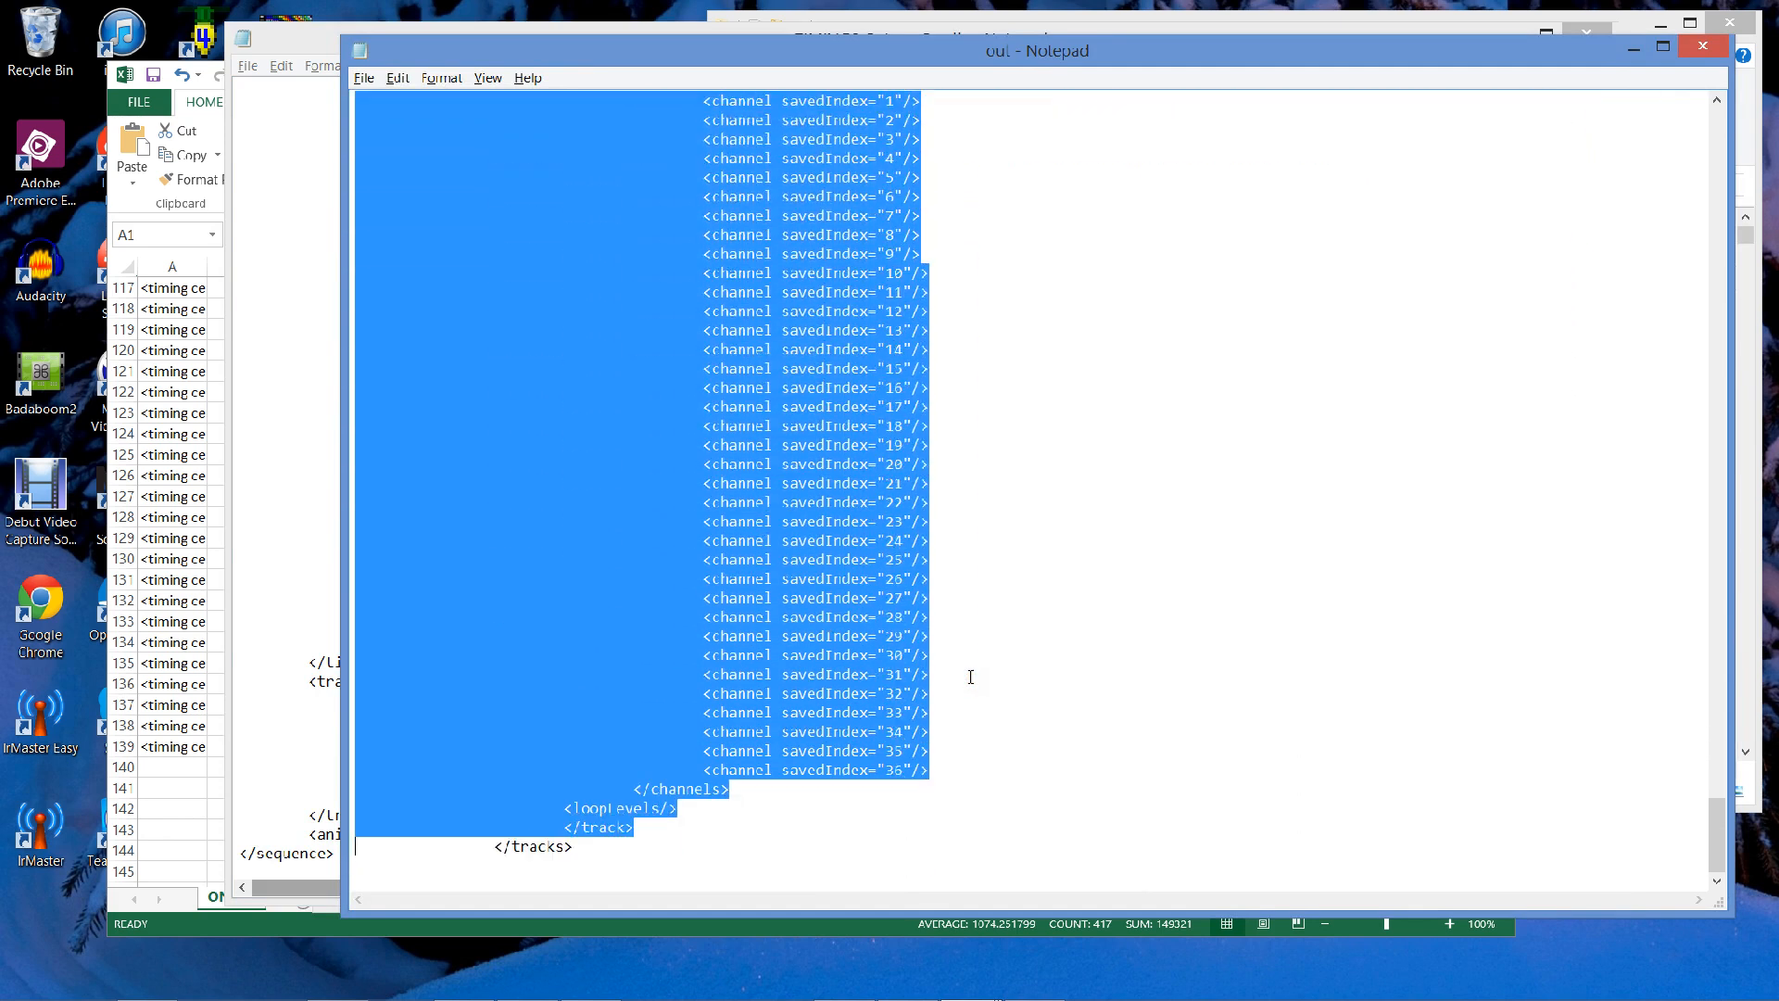
{"action": "key", "text": "shift+Down"}
{"action": "key", "text": "shift+Down"}
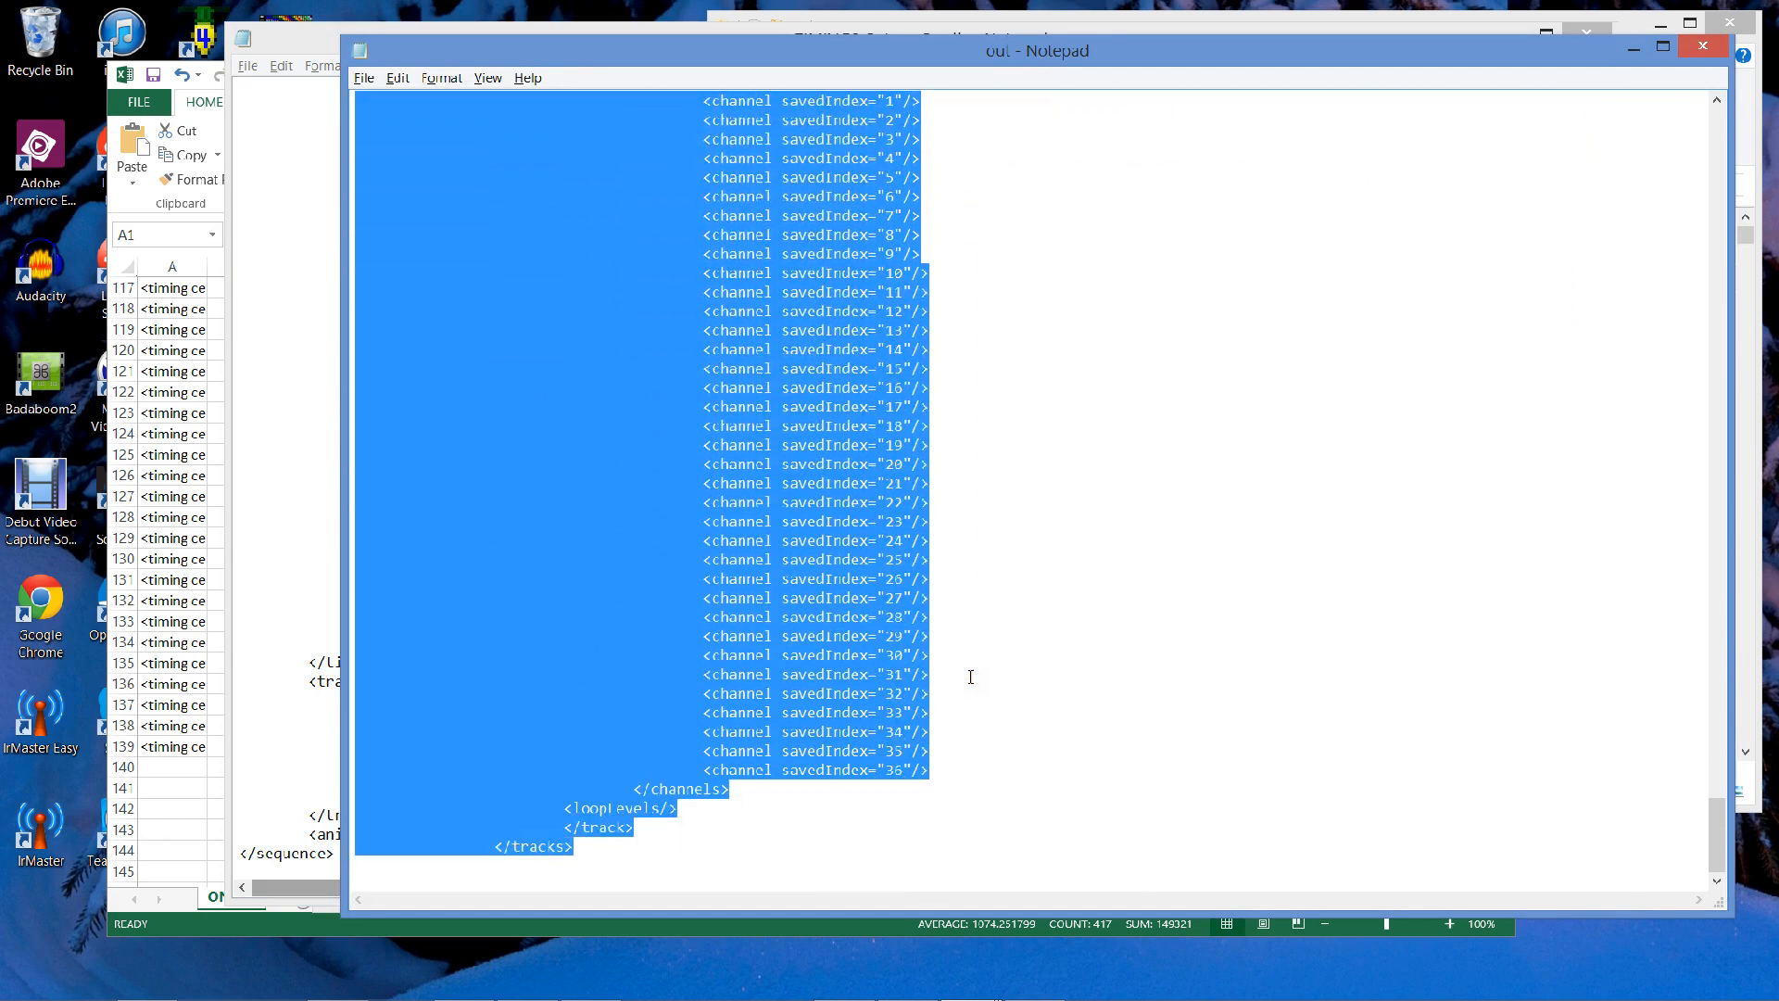
Replace the existing tracks element in TIMINGS_BatmanSmells with the copied one and save the file.
{"action": "key", "text": "alt+Tab"}
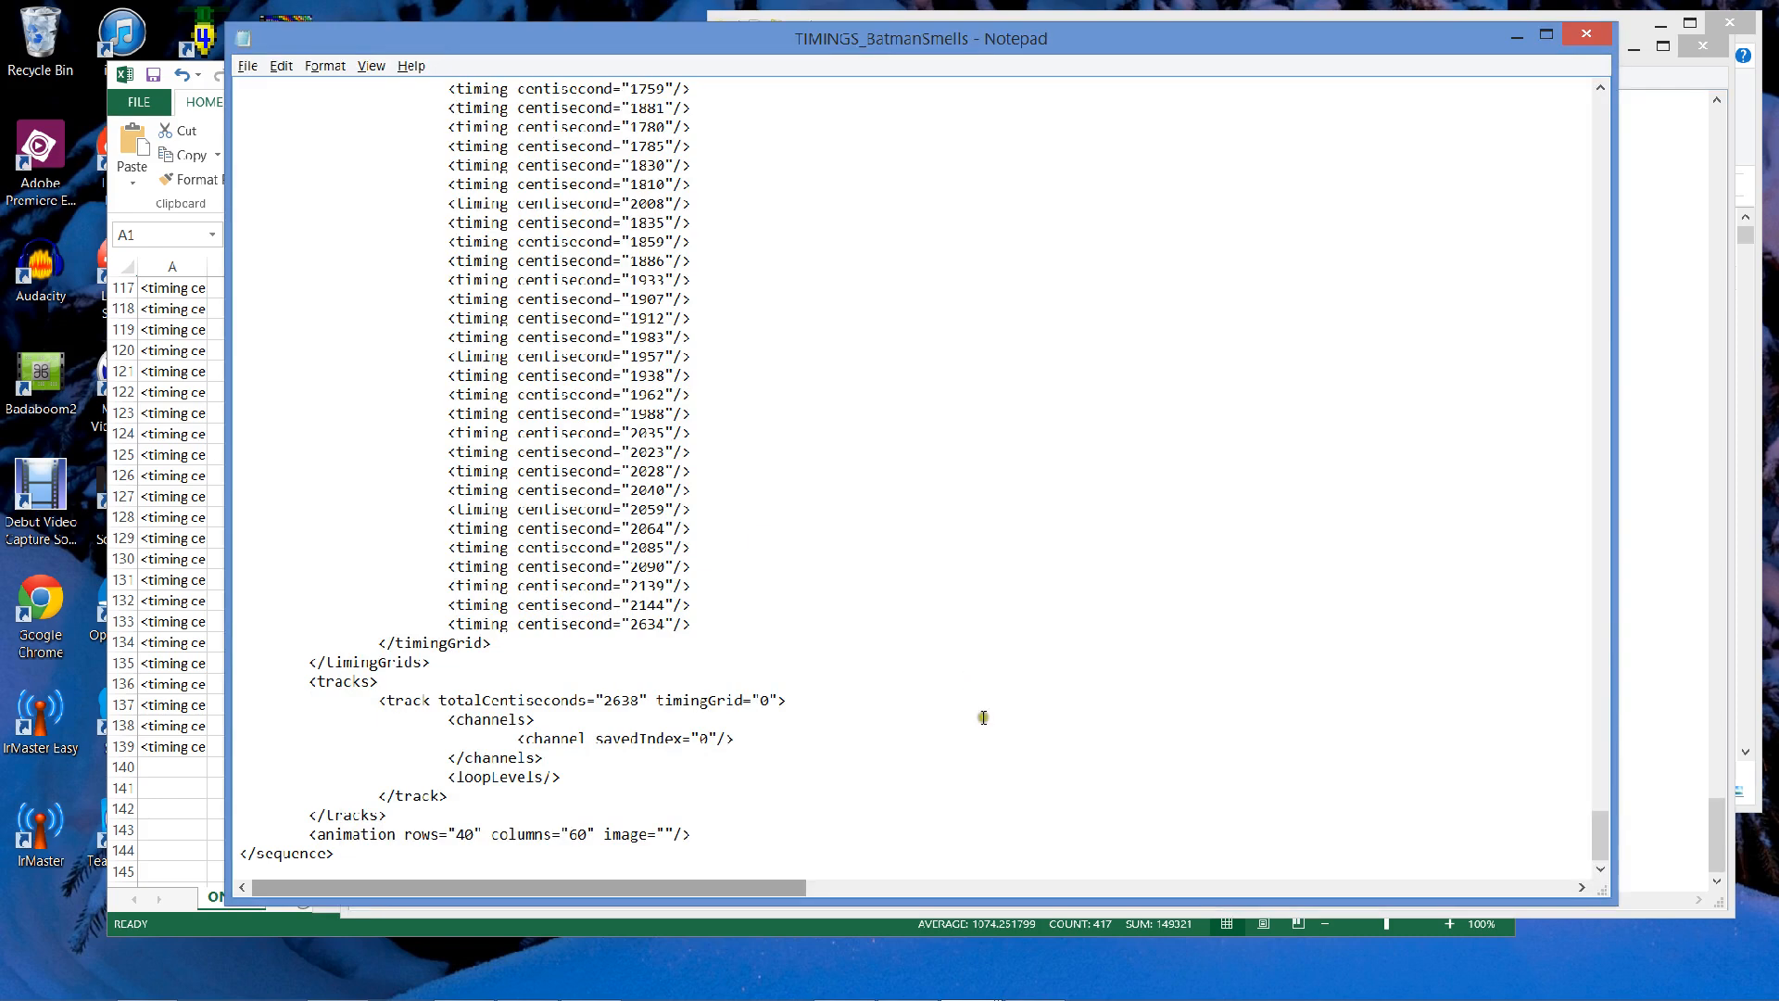
{"action": "key", "text": "shift+Down"}
{"action": "key", "text": "shift+Down"}
{"action": "key", "text": "shift+Down"}
{"action": "key", "text": "shift+Down"}
{"action": "key", "text": "shift+Down"}
{"action": "key", "text": "shift+Down"}
{"action": "key", "text": "shift+Down"}
{"action": "key", "text": "shift+Down"}
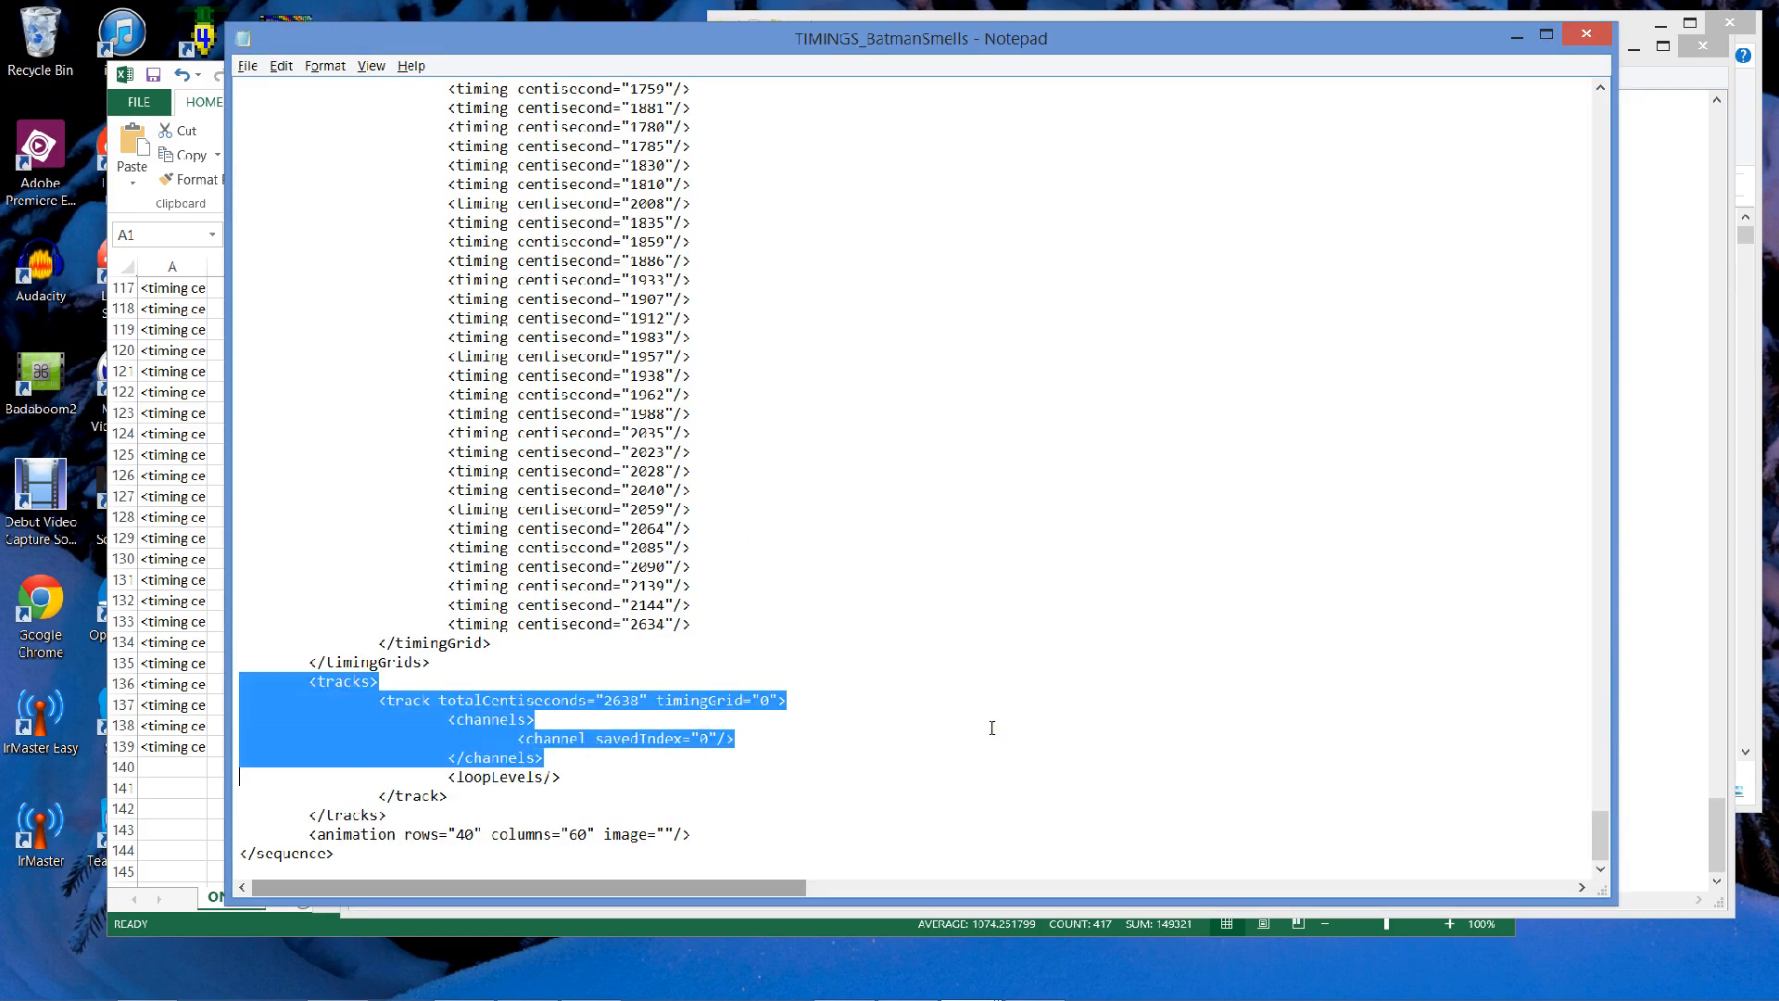
{"action": "key", "text": "ctrl+v"}
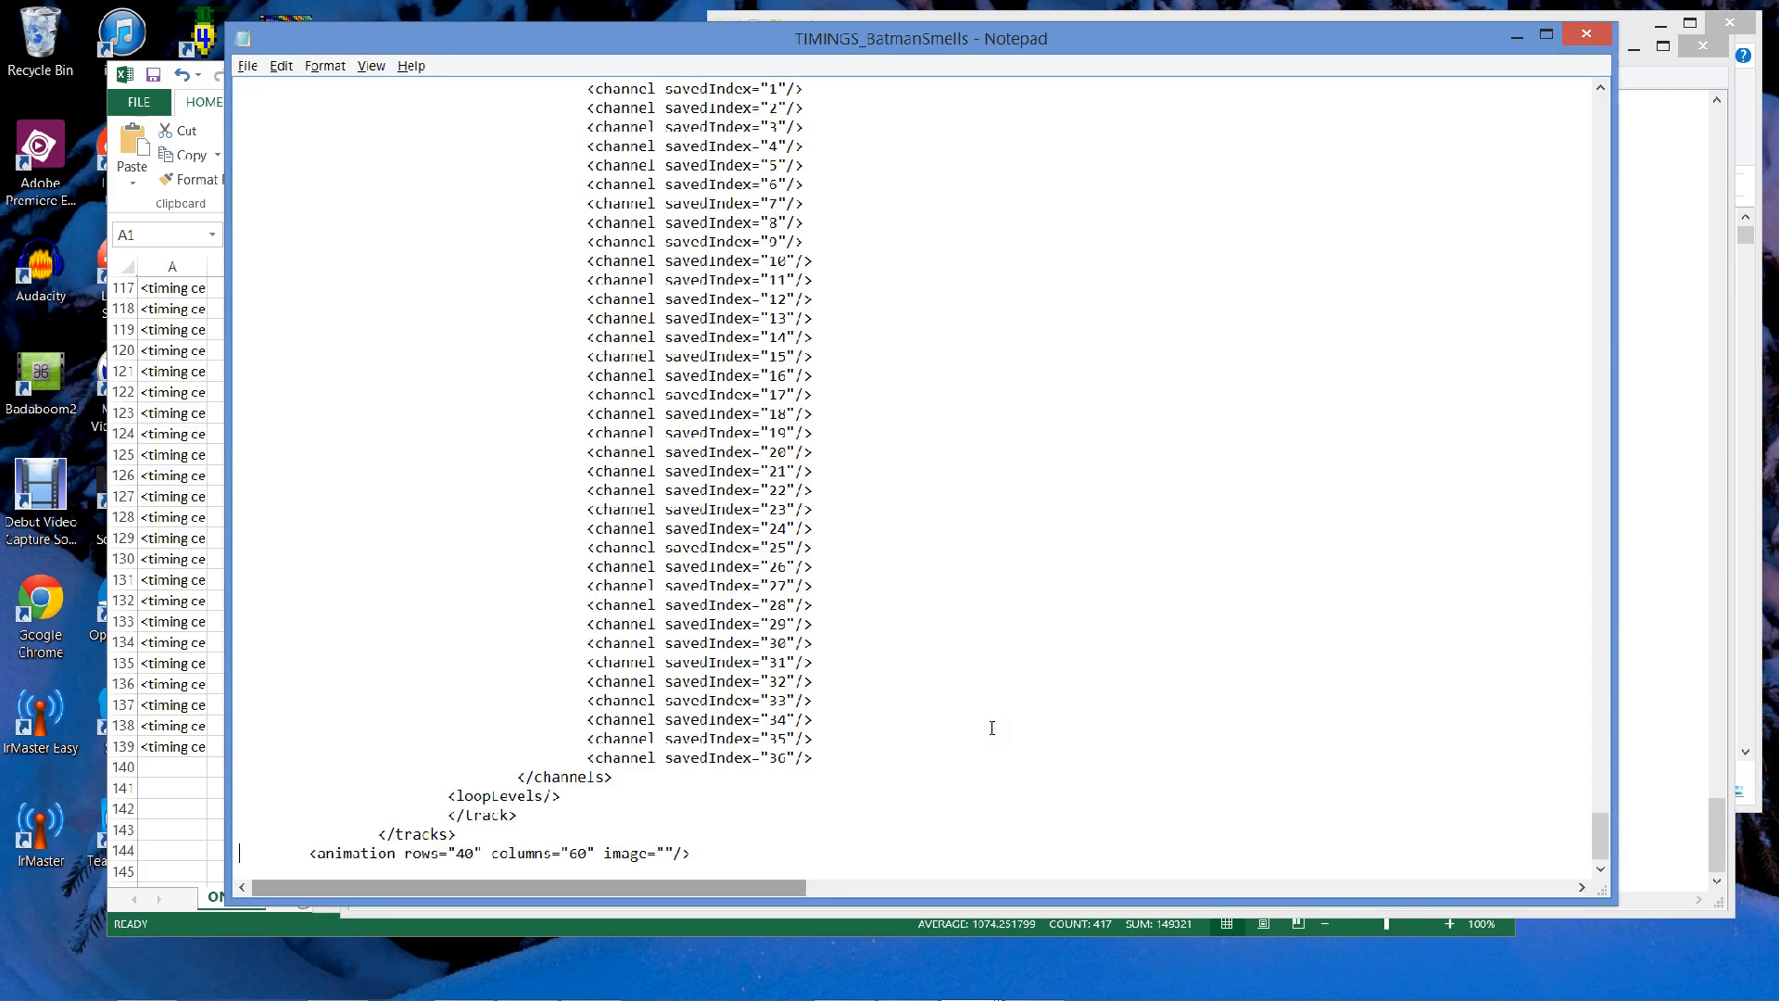
{"action": "scroll", "coordinate": [992, 727], "scroll_direction": "down", "scroll_amount": 1}
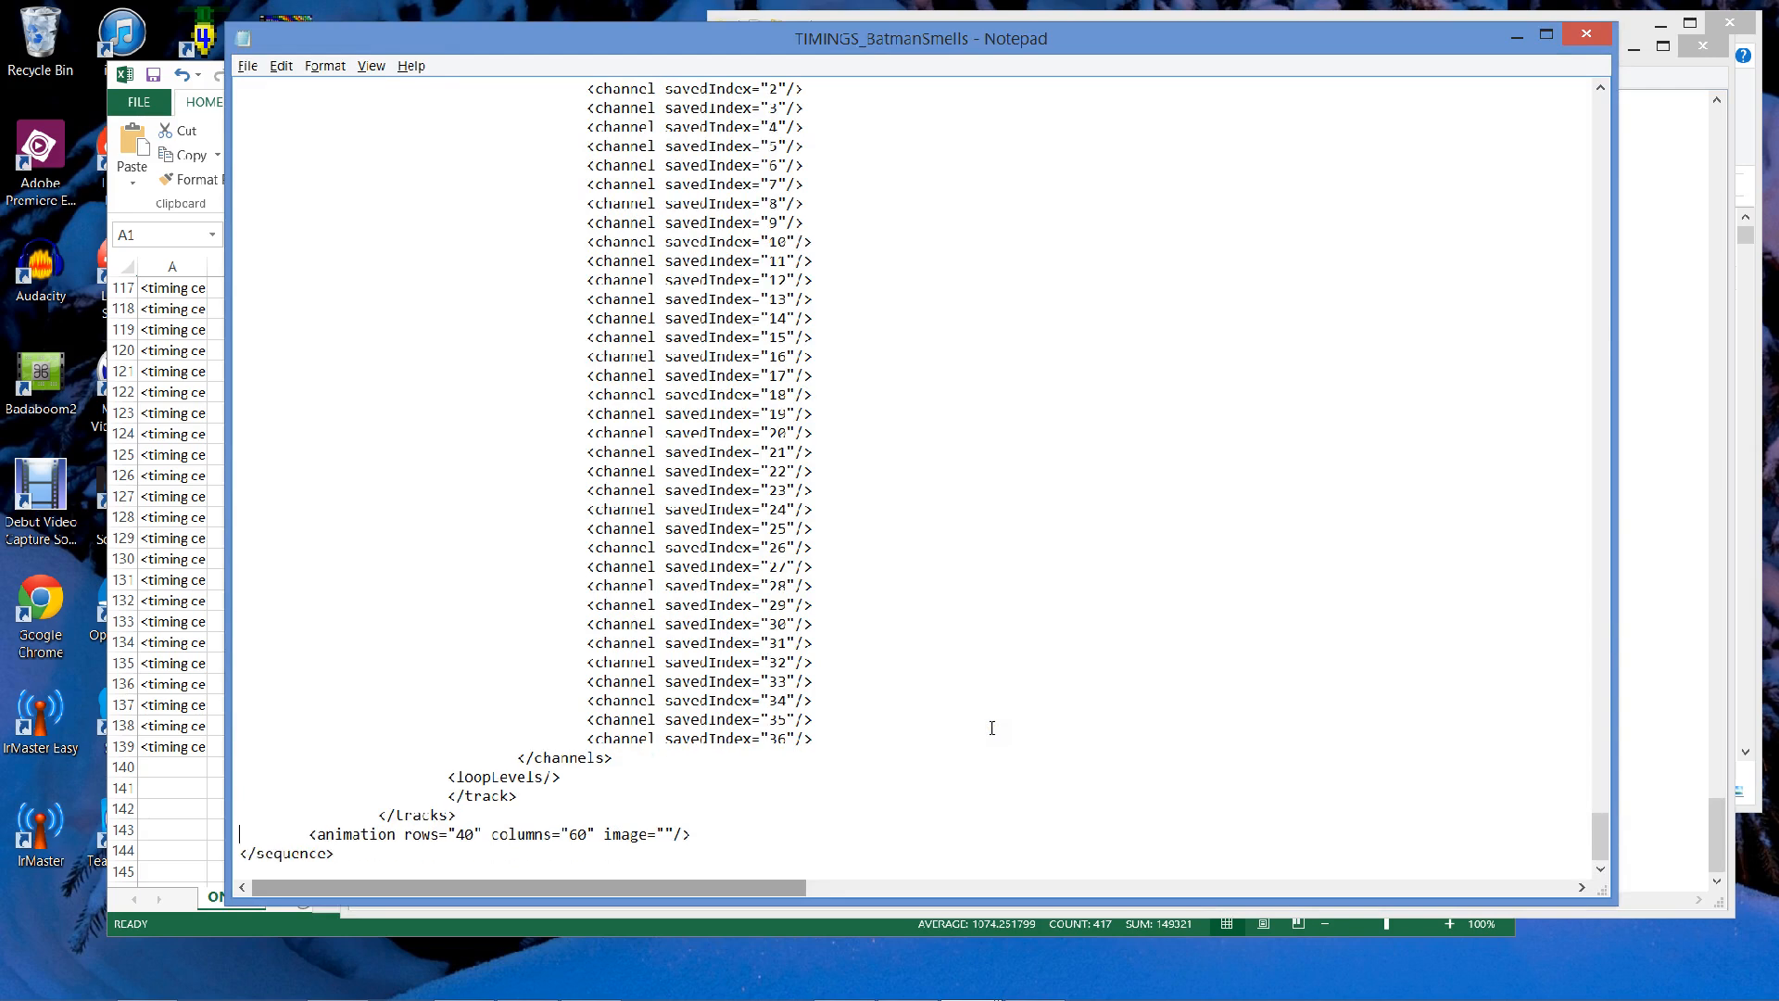
{"action": "key", "text": "alt+f"}
{"action": "key", "text": "s"}
Switch to the Light-O-Rama Sequence Editor and open the existing musical sequence TIMINGS_BatmanSmells.
{"action": "mouse_move", "coordinate": [918, 984]}
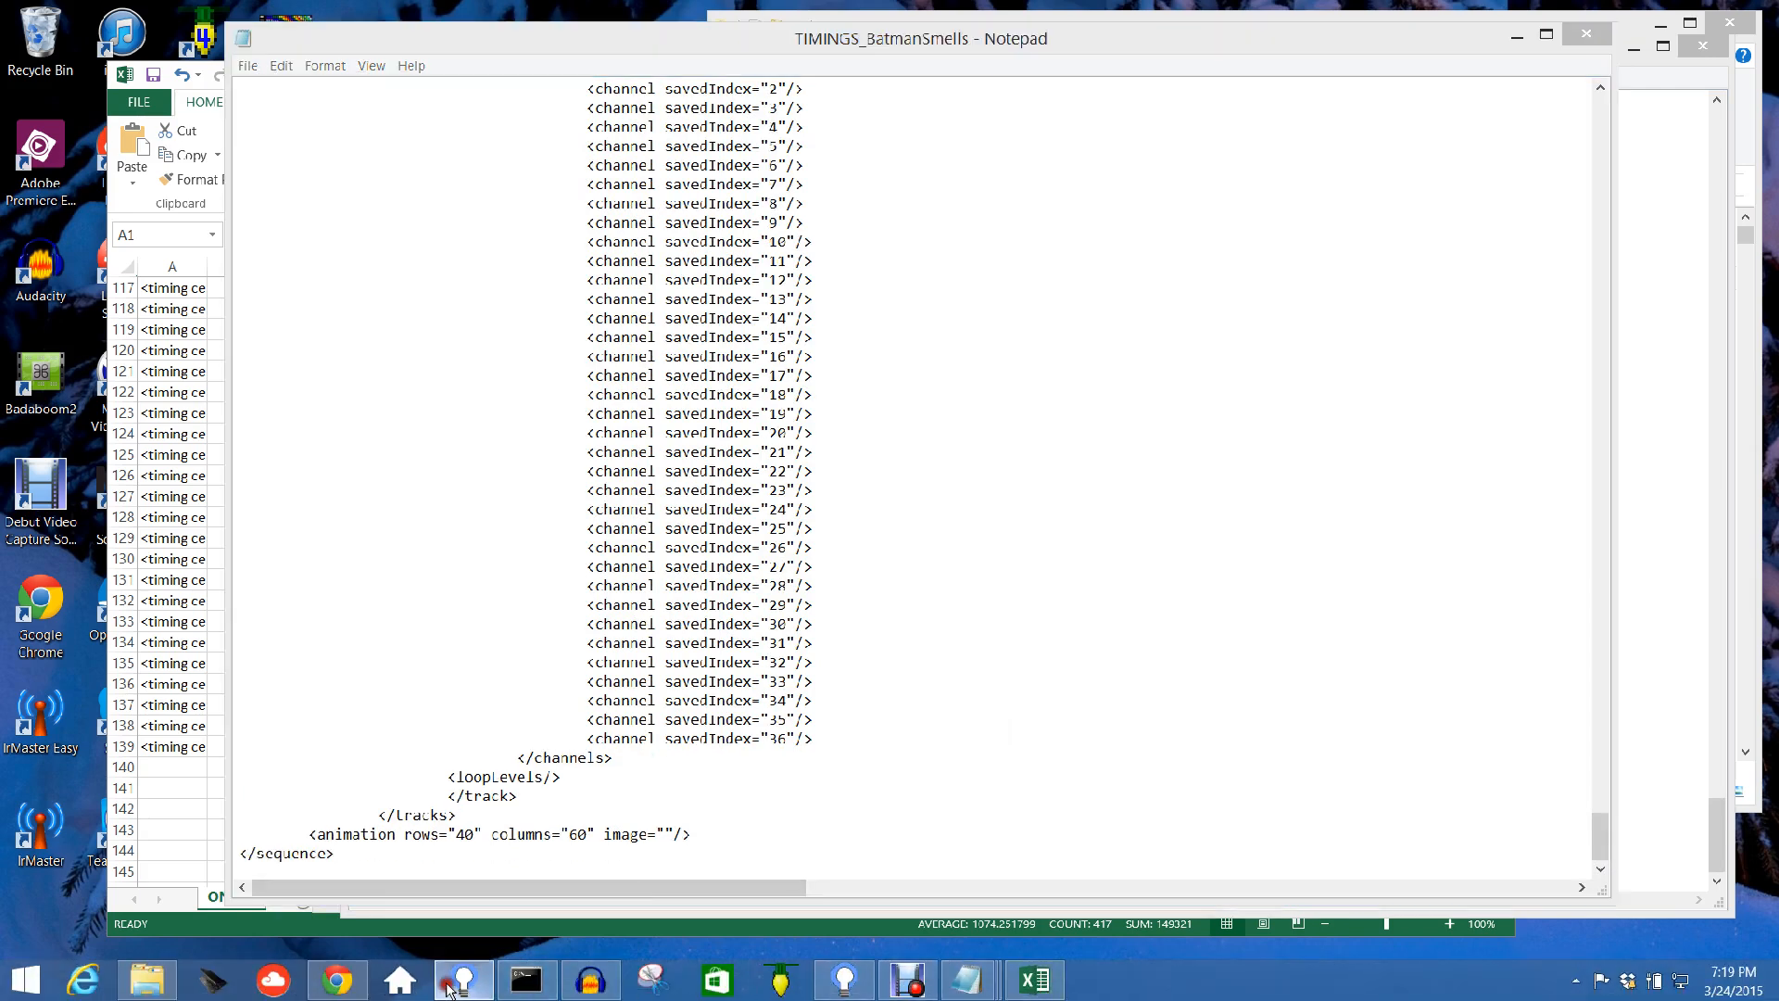
{"action": "left_click", "coordinate": [491, 975]}
{"action": "left_click", "coordinate": [50, 126]}
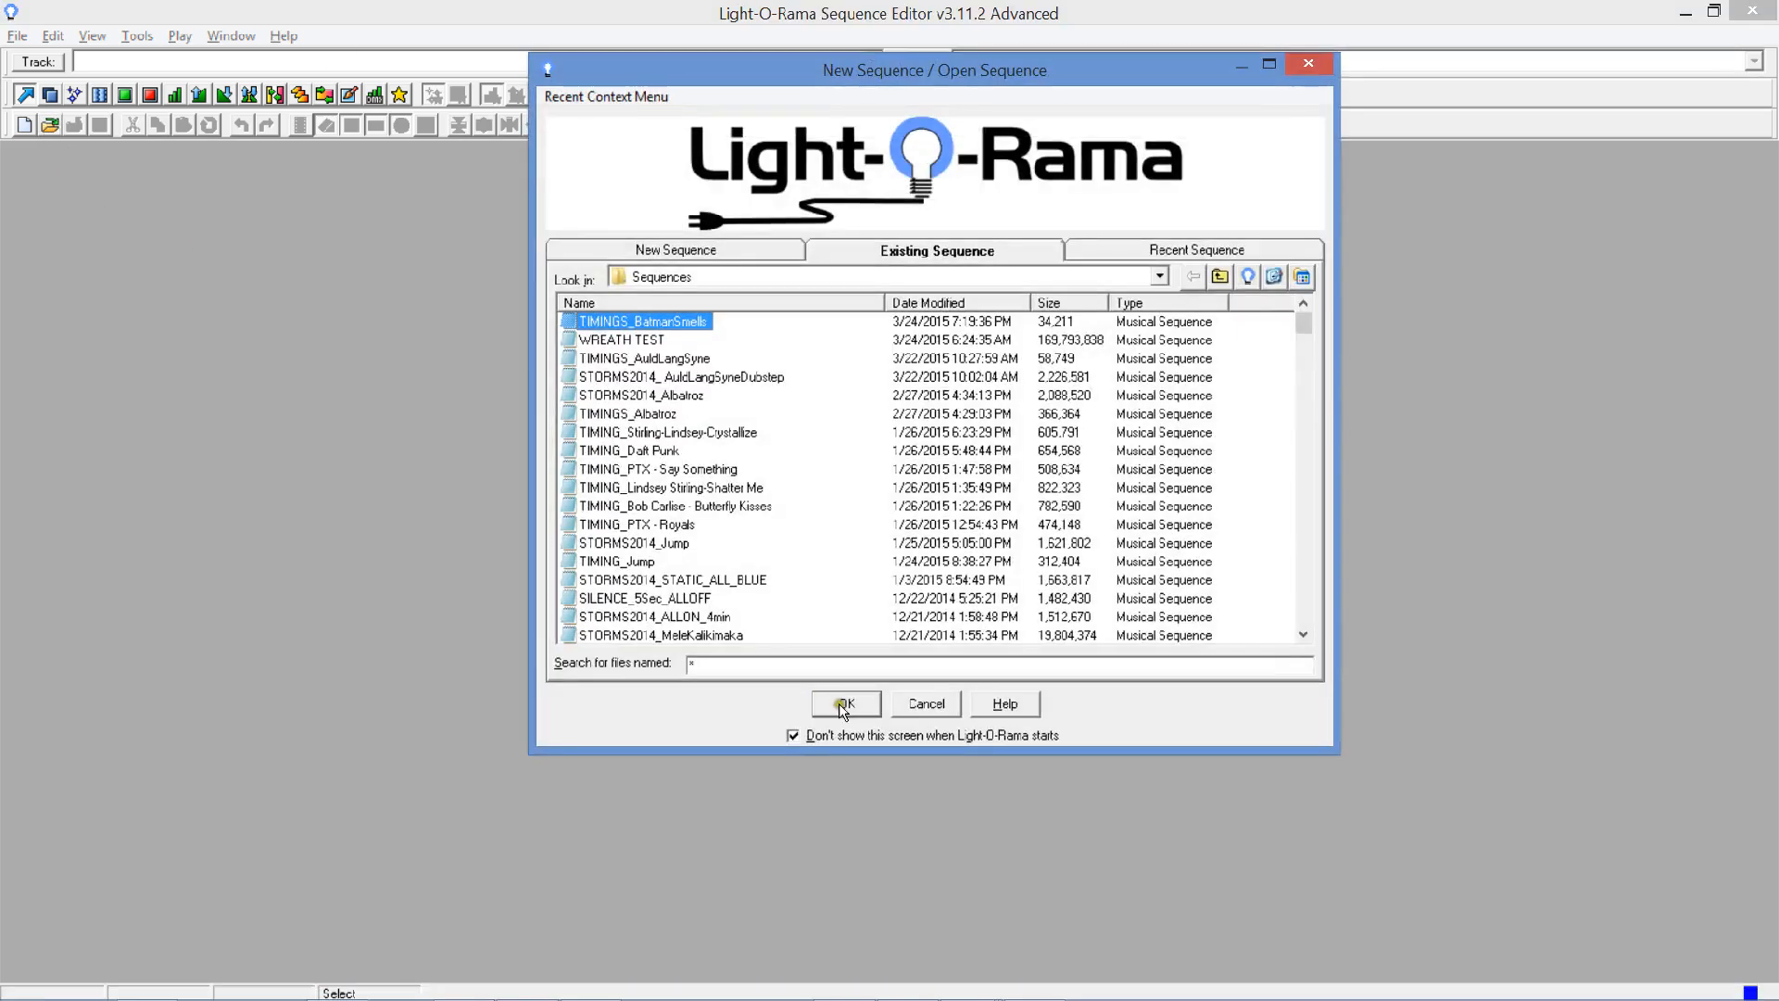
{"action": "left_click", "coordinate": [843, 704]}
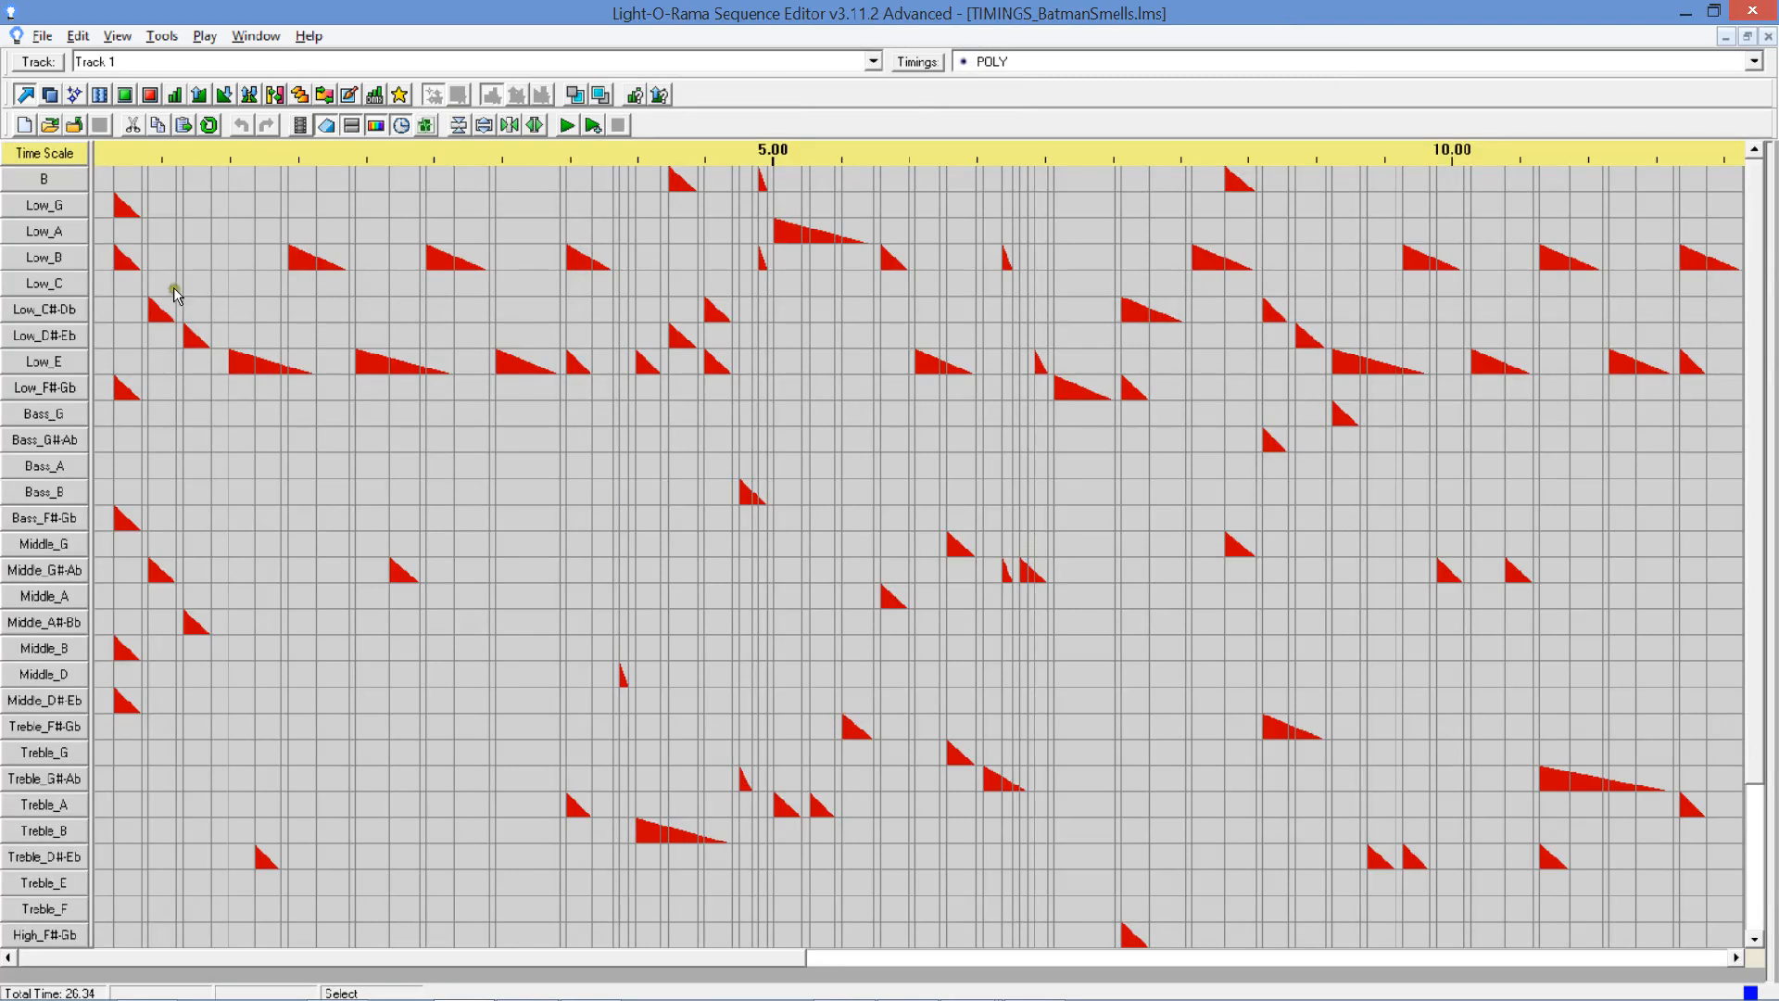
Widen the channel name column and reduce the row height so all channels fit on screen.
{"action": "left_click_drag", "start_coordinate": [93, 307], "coordinate": [225, 333]}
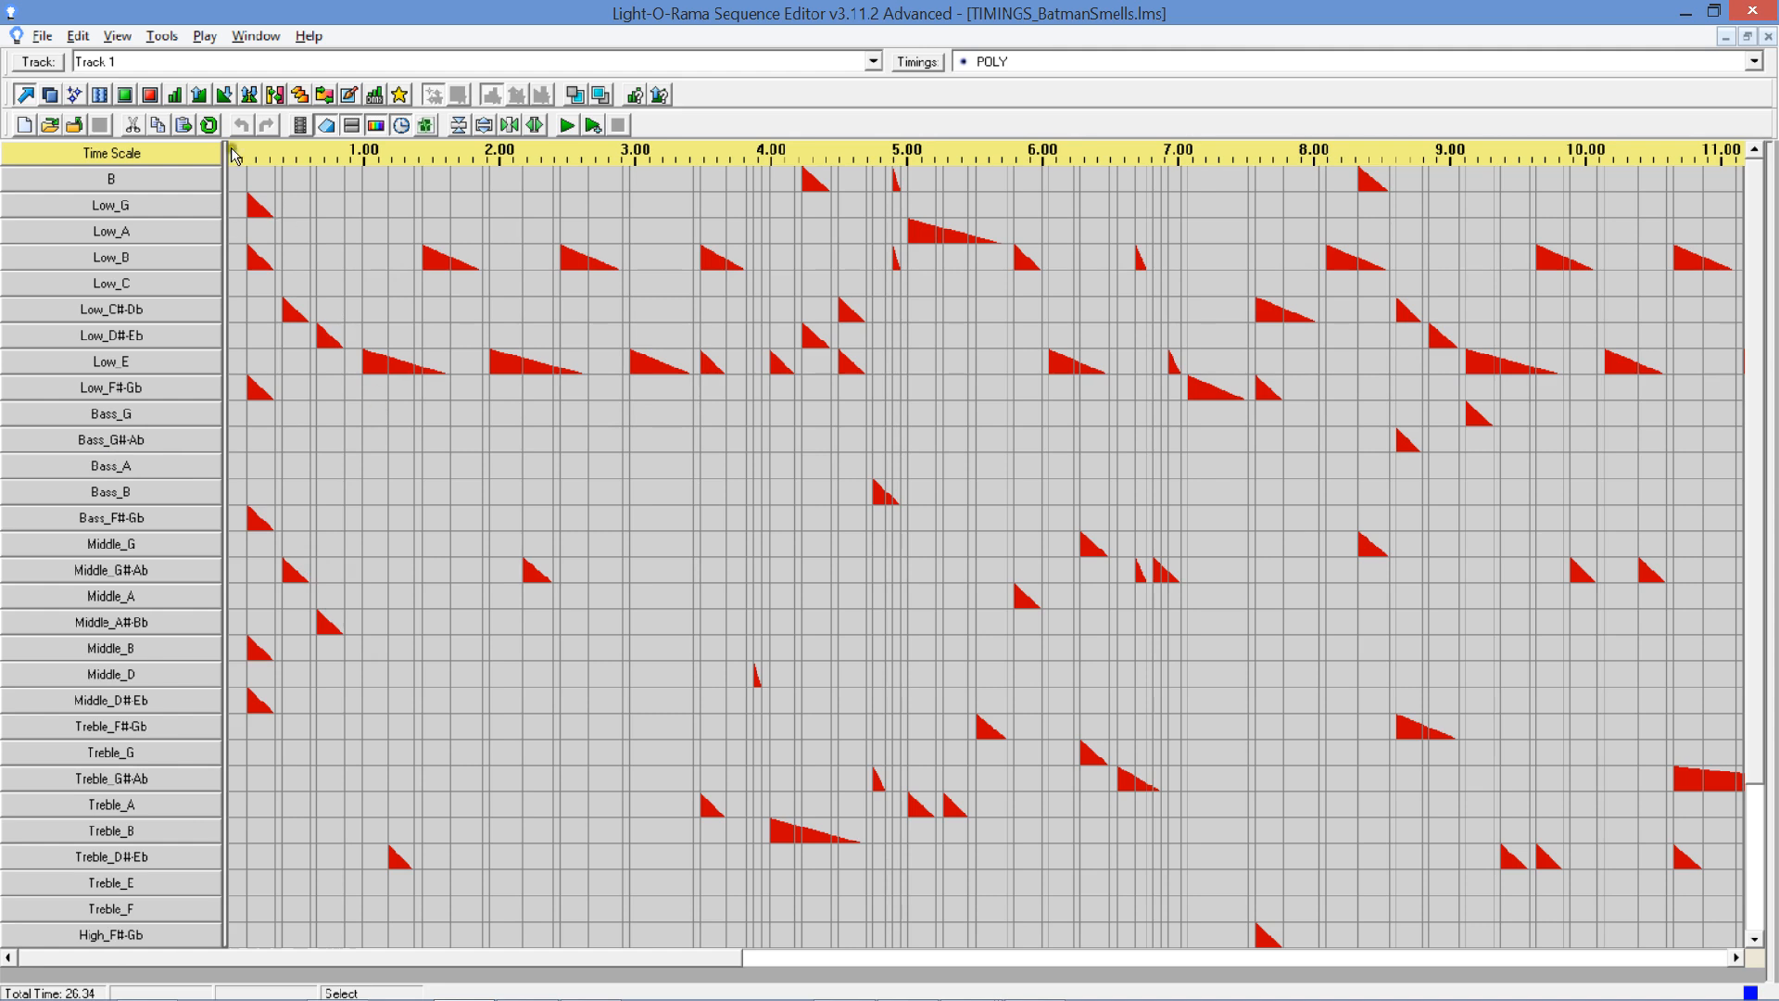
{"action": "left_click", "coordinate": [458, 125]}
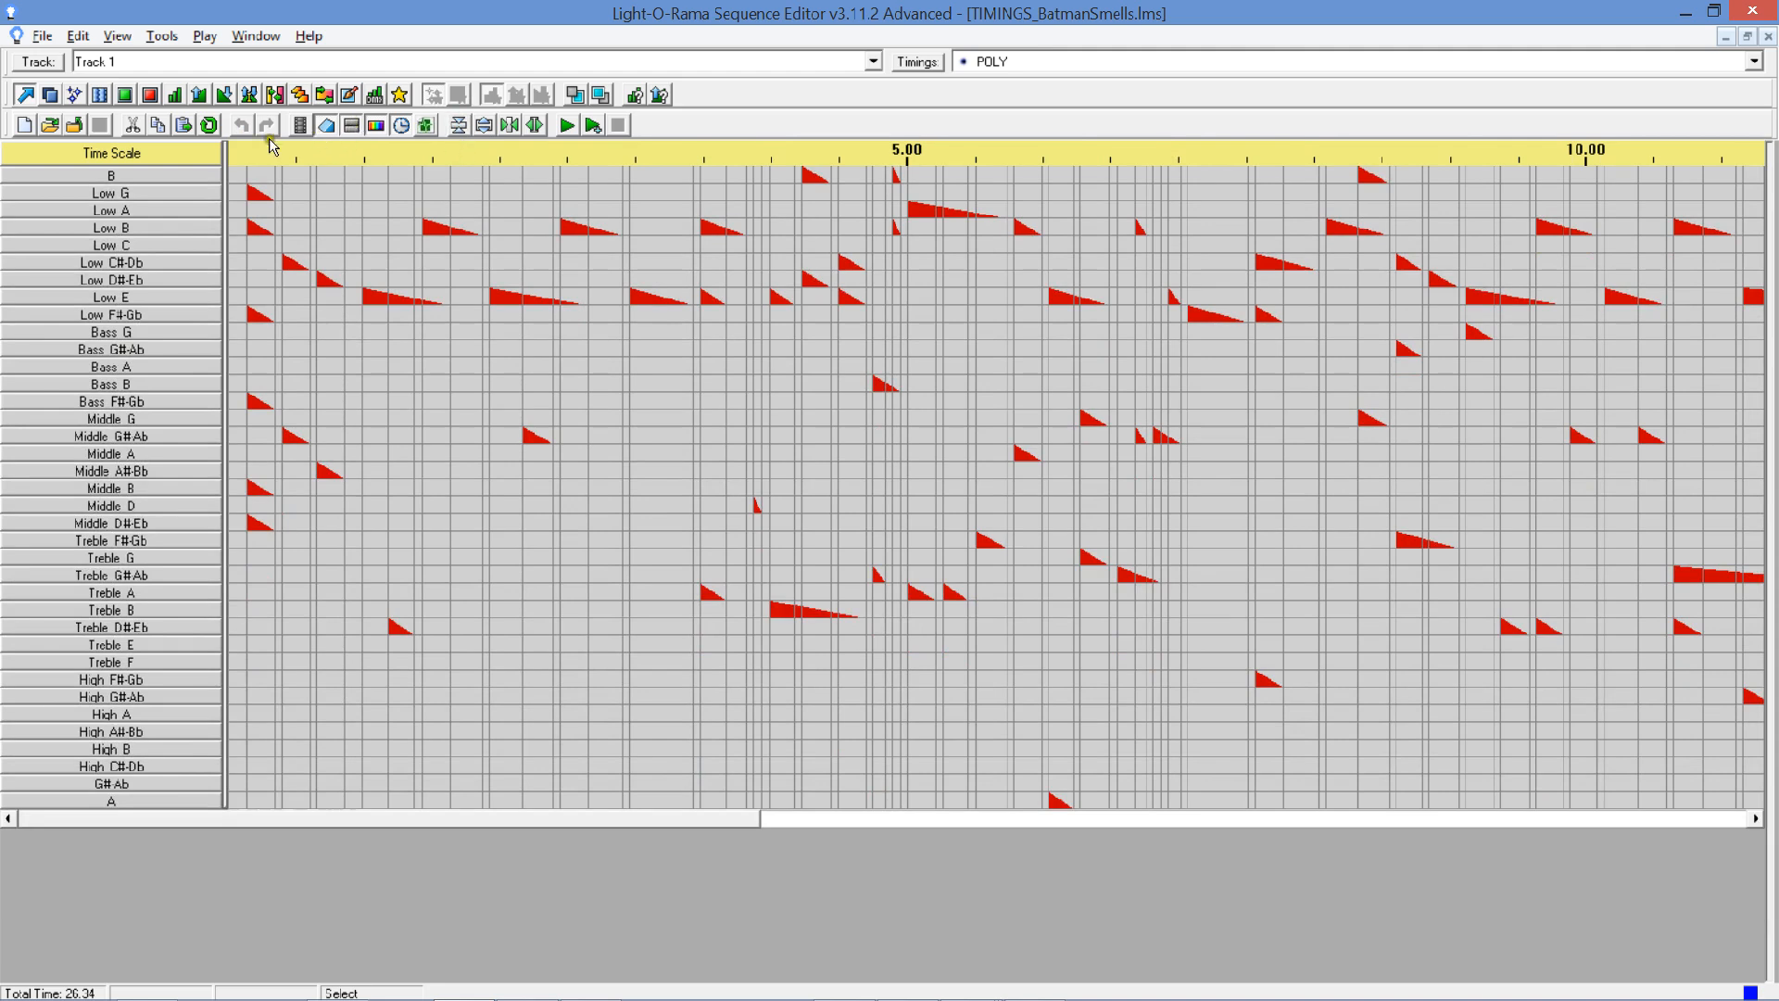
Play the sequence, stop it near the end, return to its beginning, and view the list of timing grids.
{"action": "left_click", "coordinate": [566, 125]}
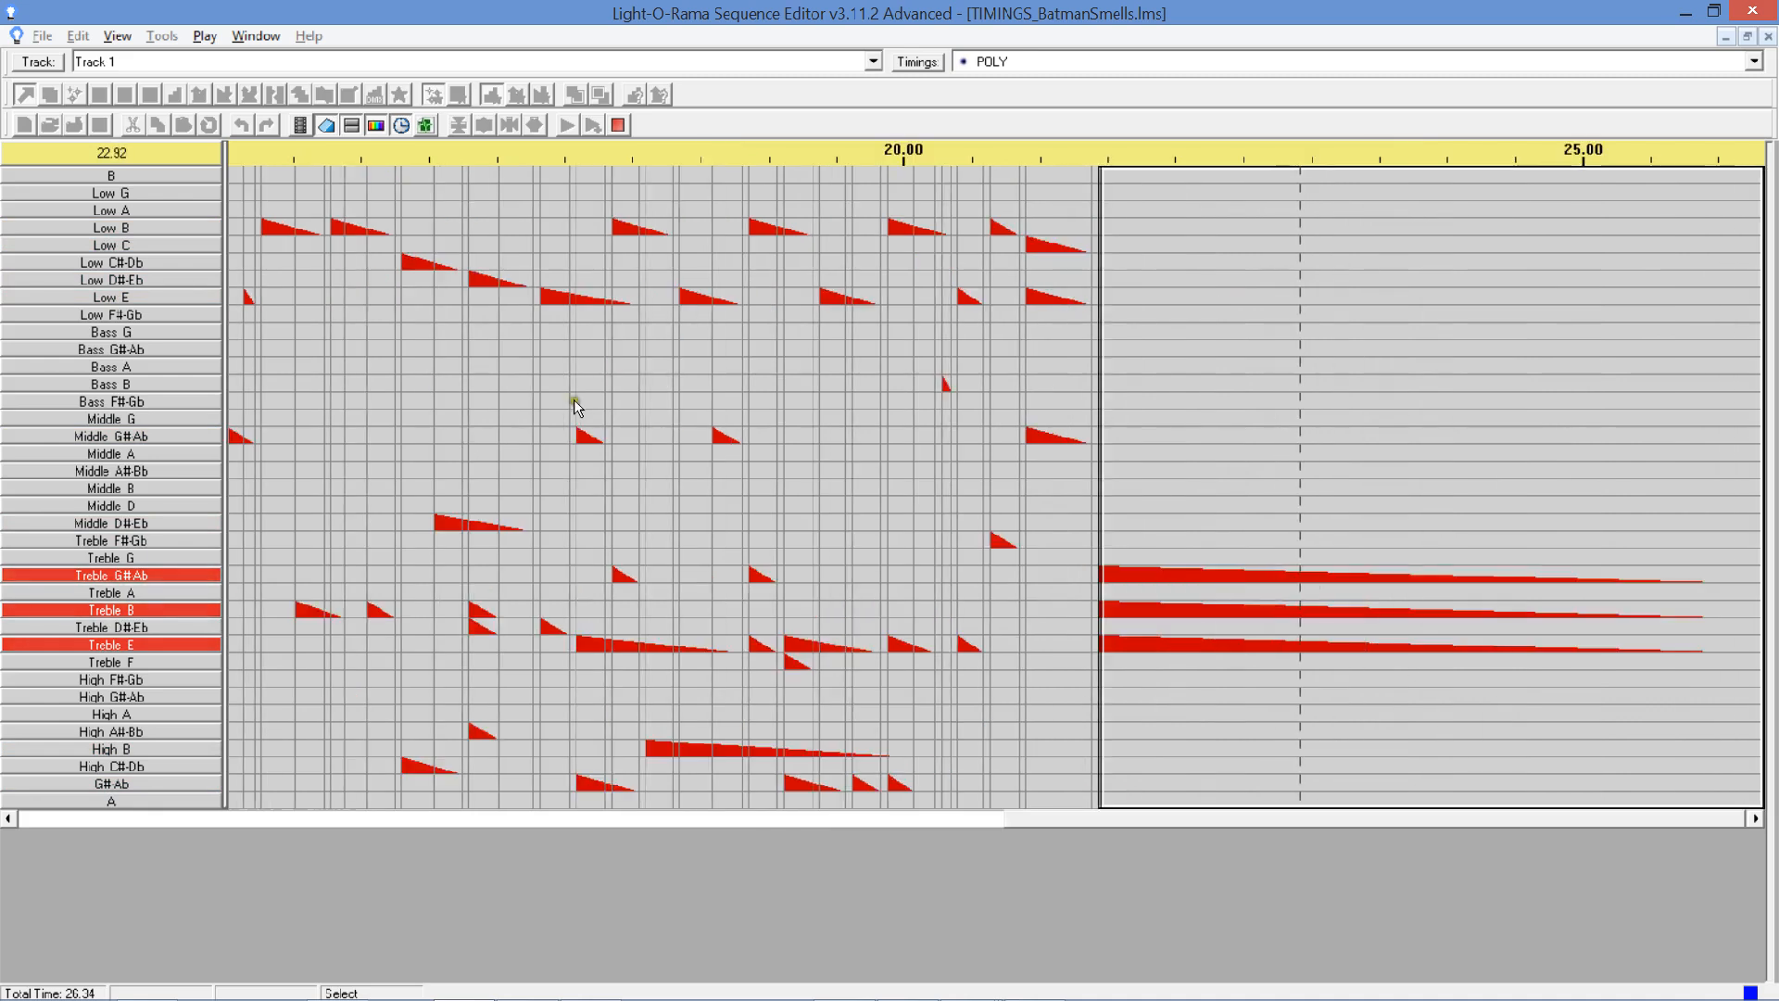
{"action": "left_click", "coordinate": [619, 126]}
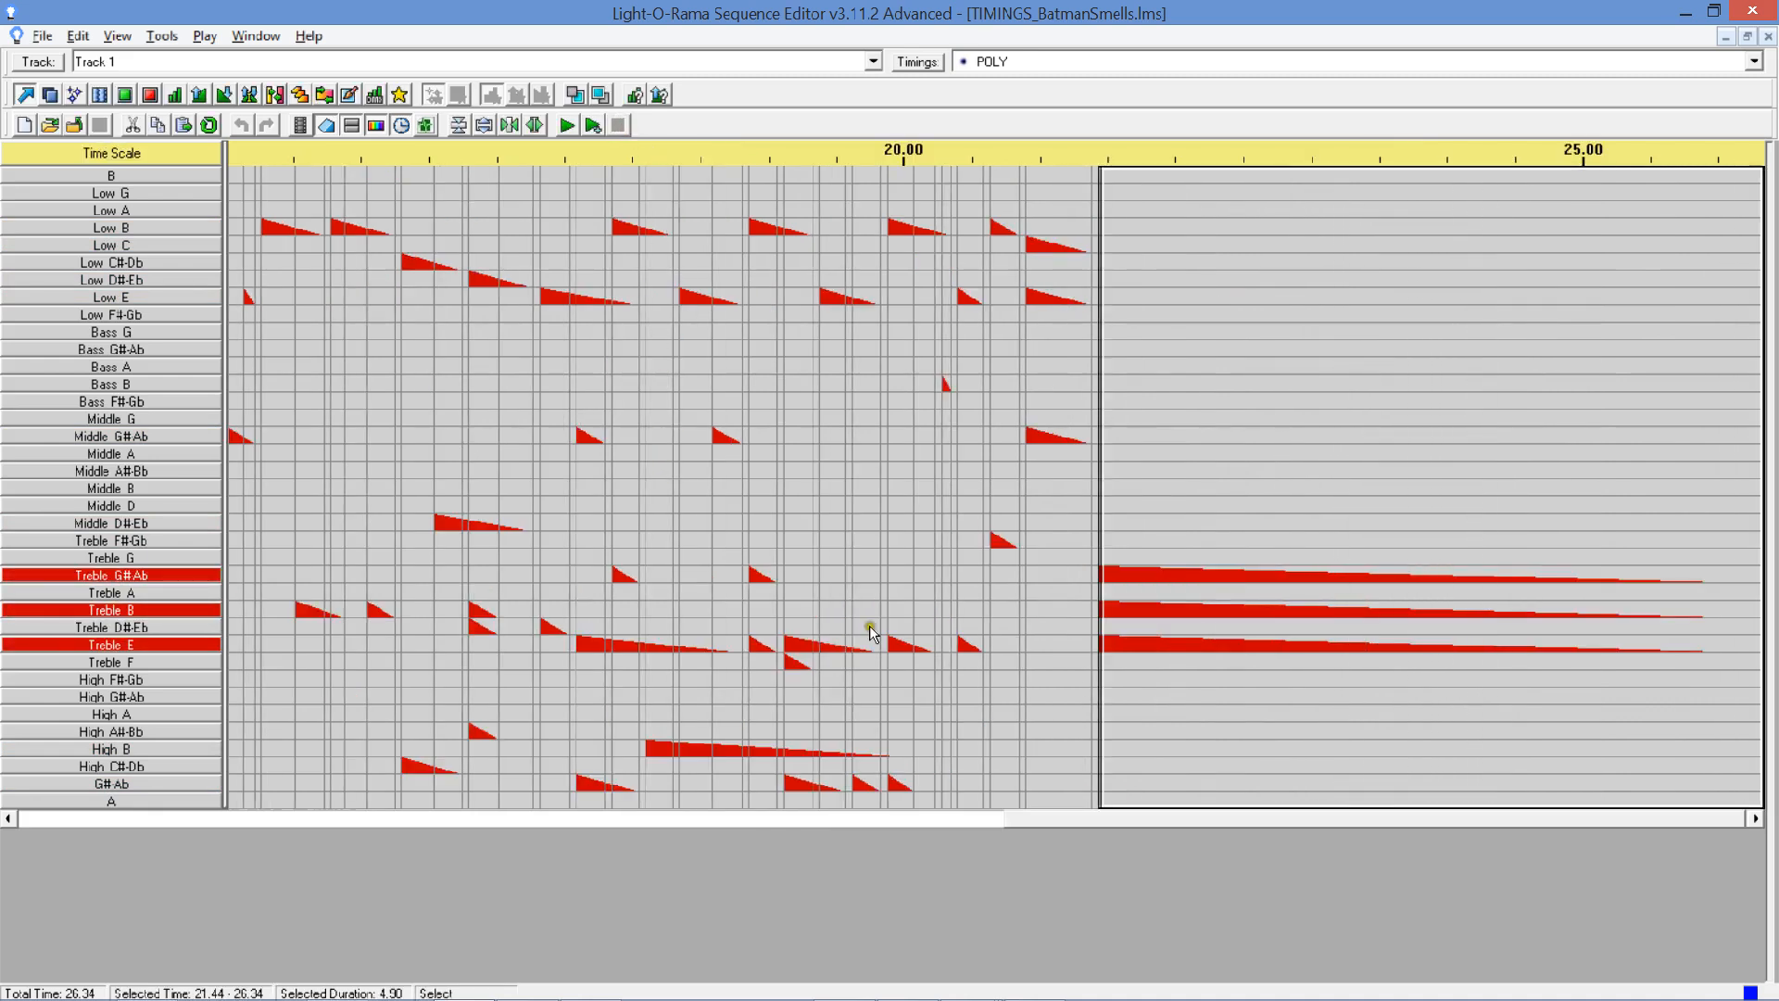
{"action": "left_click_drag", "start_coordinate": [1293, 820], "coordinate": [139, 834]}
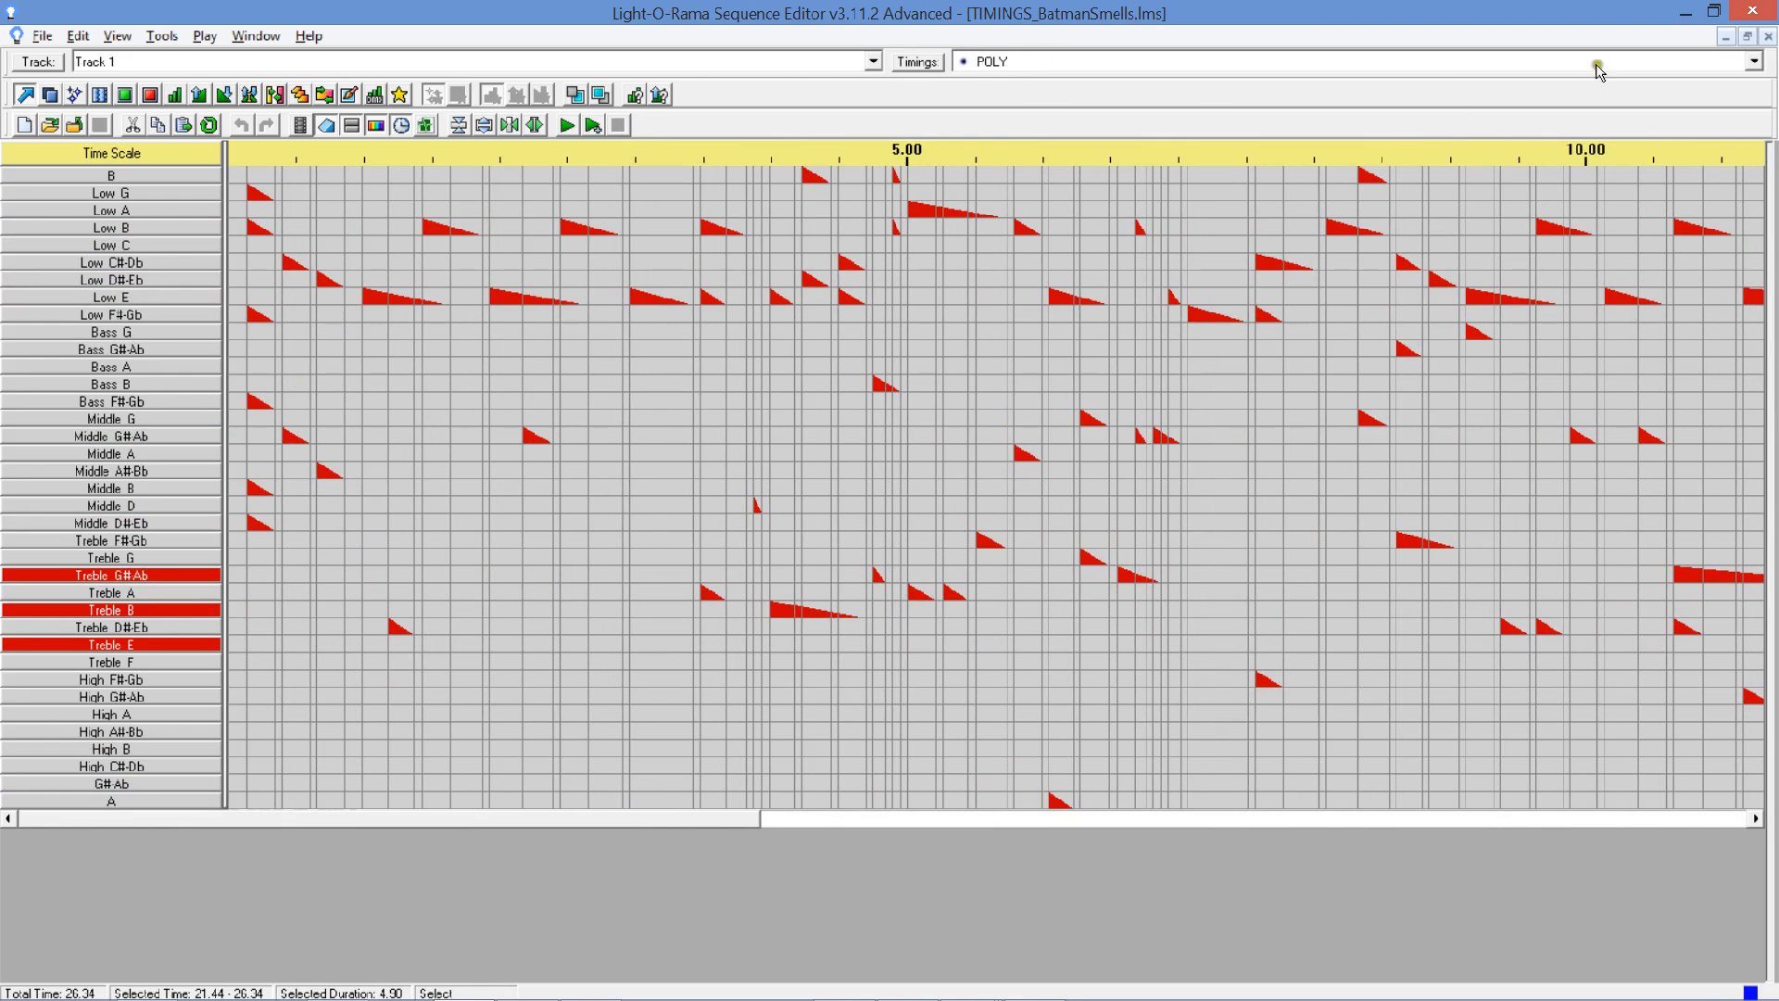
{"action": "left_click", "coordinate": [1752, 62]}
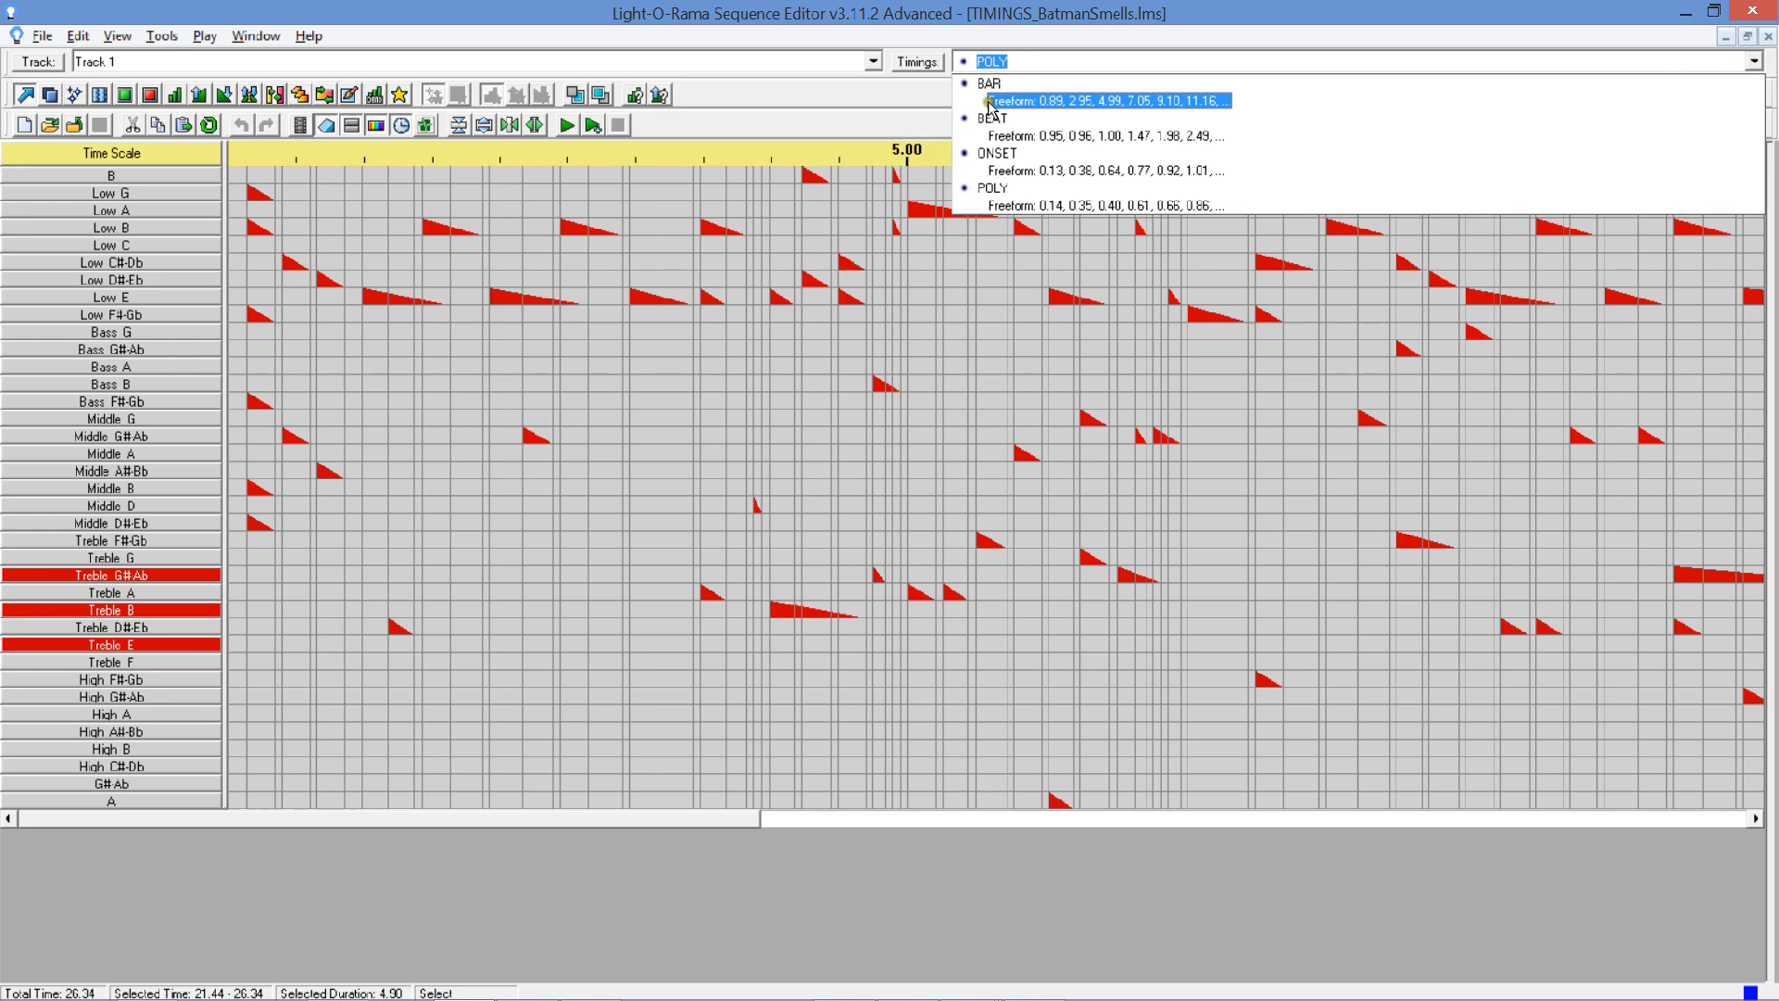
{"action": "left_click", "coordinate": [897, 335]}
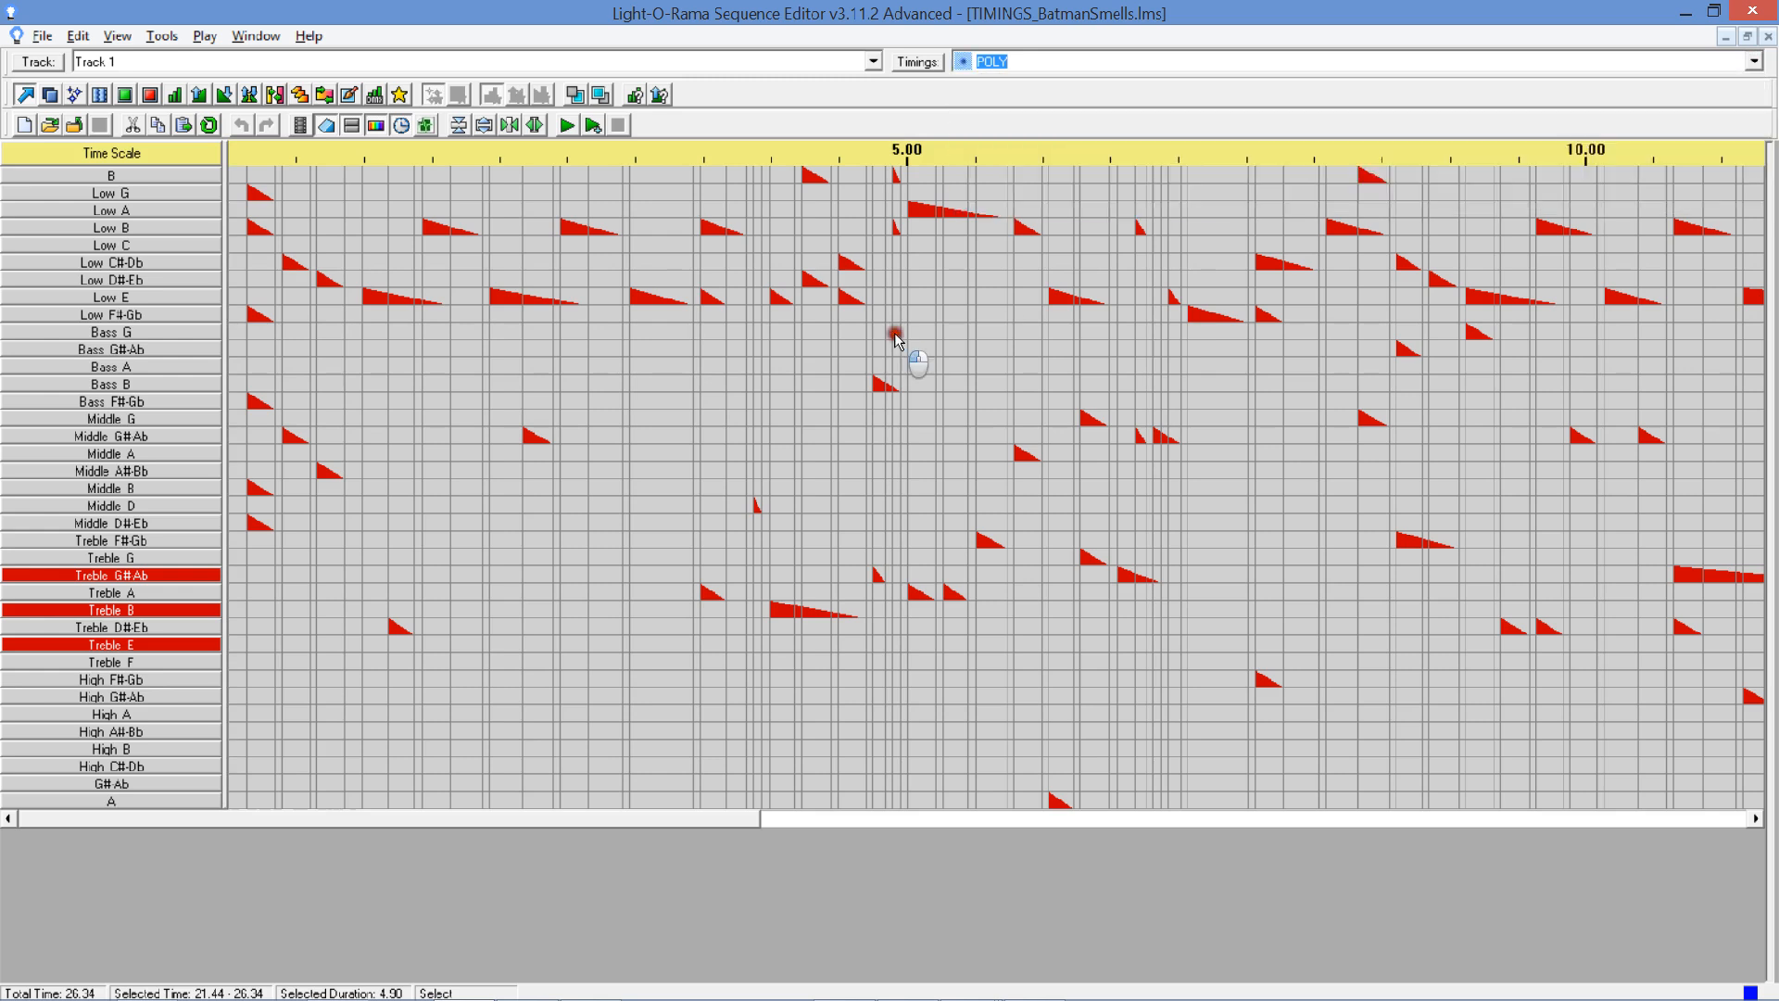
Add a new freeform timing grid named BW.
{"action": "left_click", "coordinate": [912, 65]}
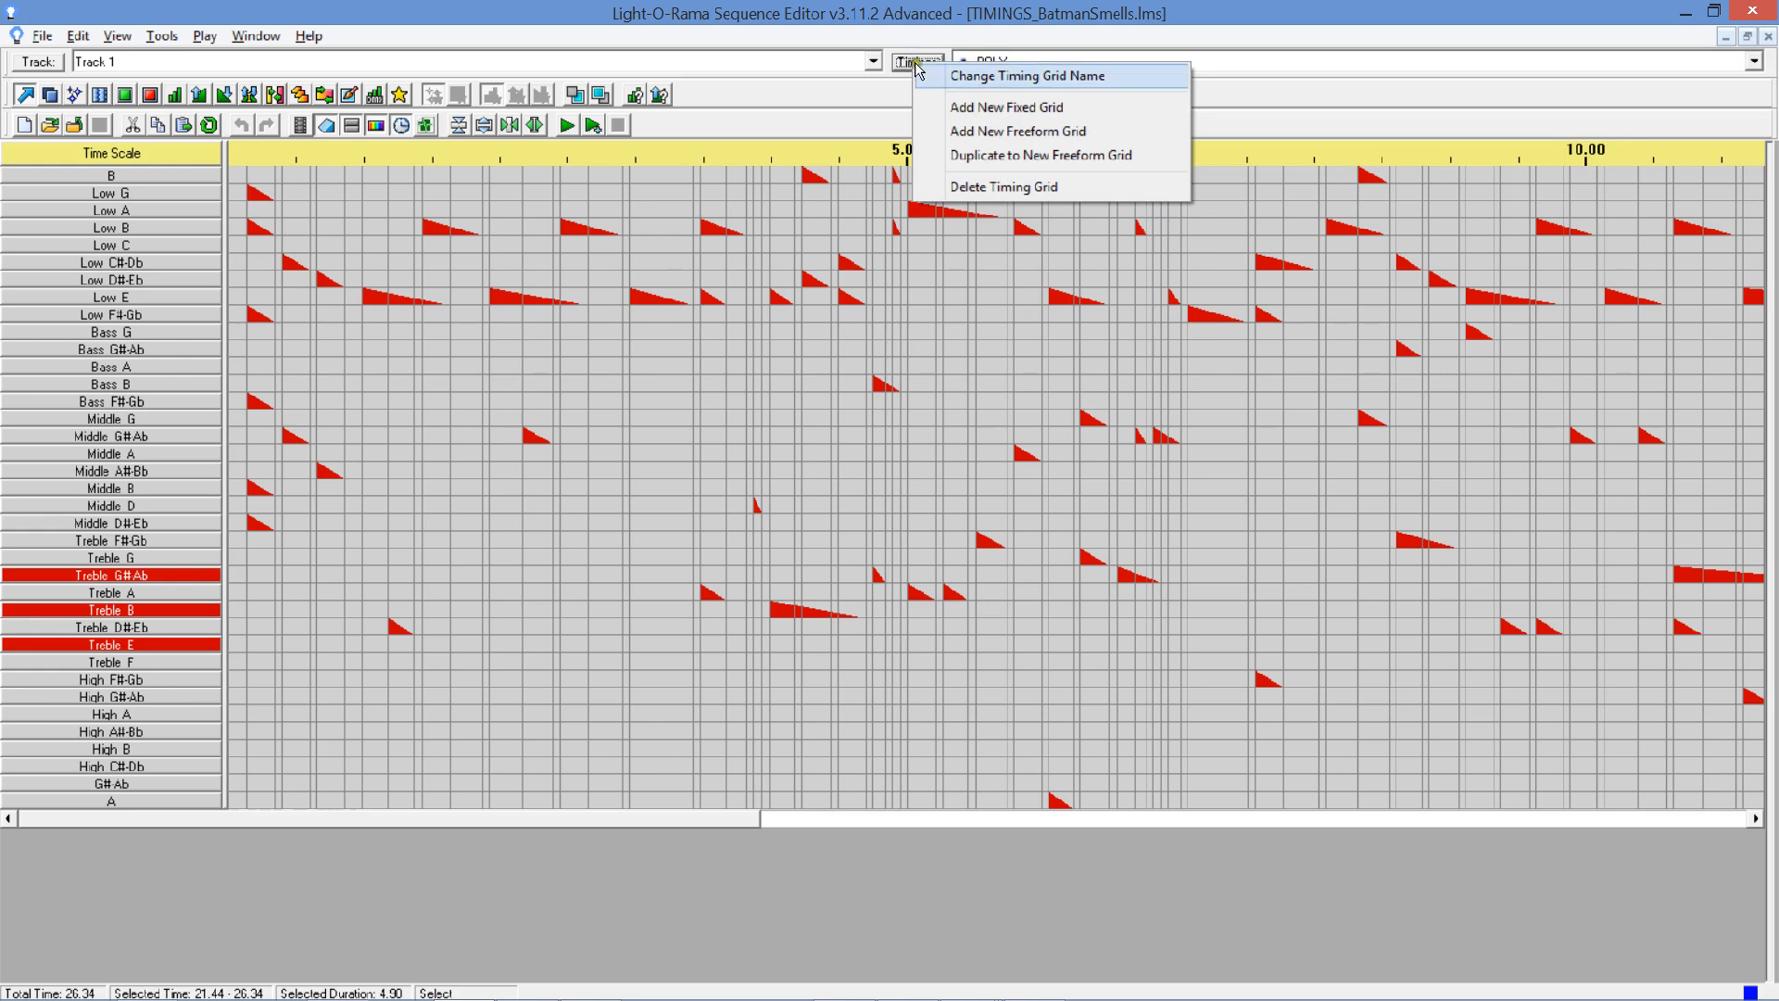
{"action": "left_click", "coordinate": [1017, 134]}
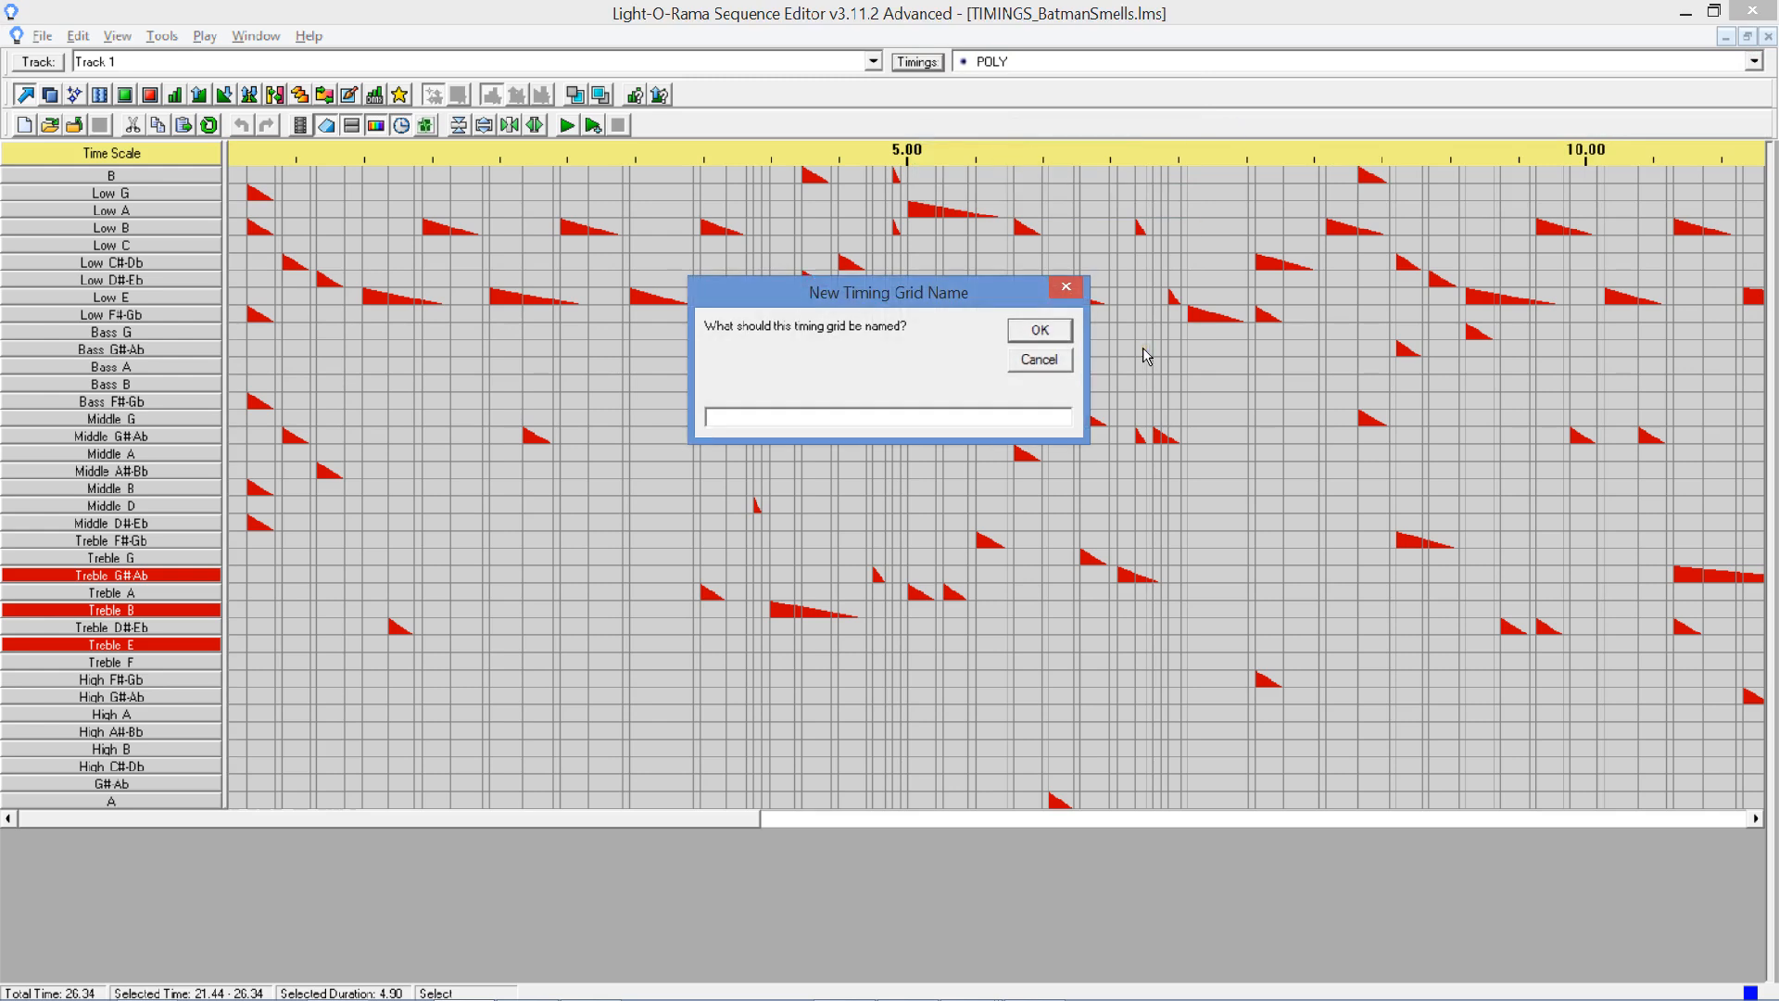
{"action": "type", "text": "BW"}
{"action": "left_click", "coordinate": [1040, 331]}
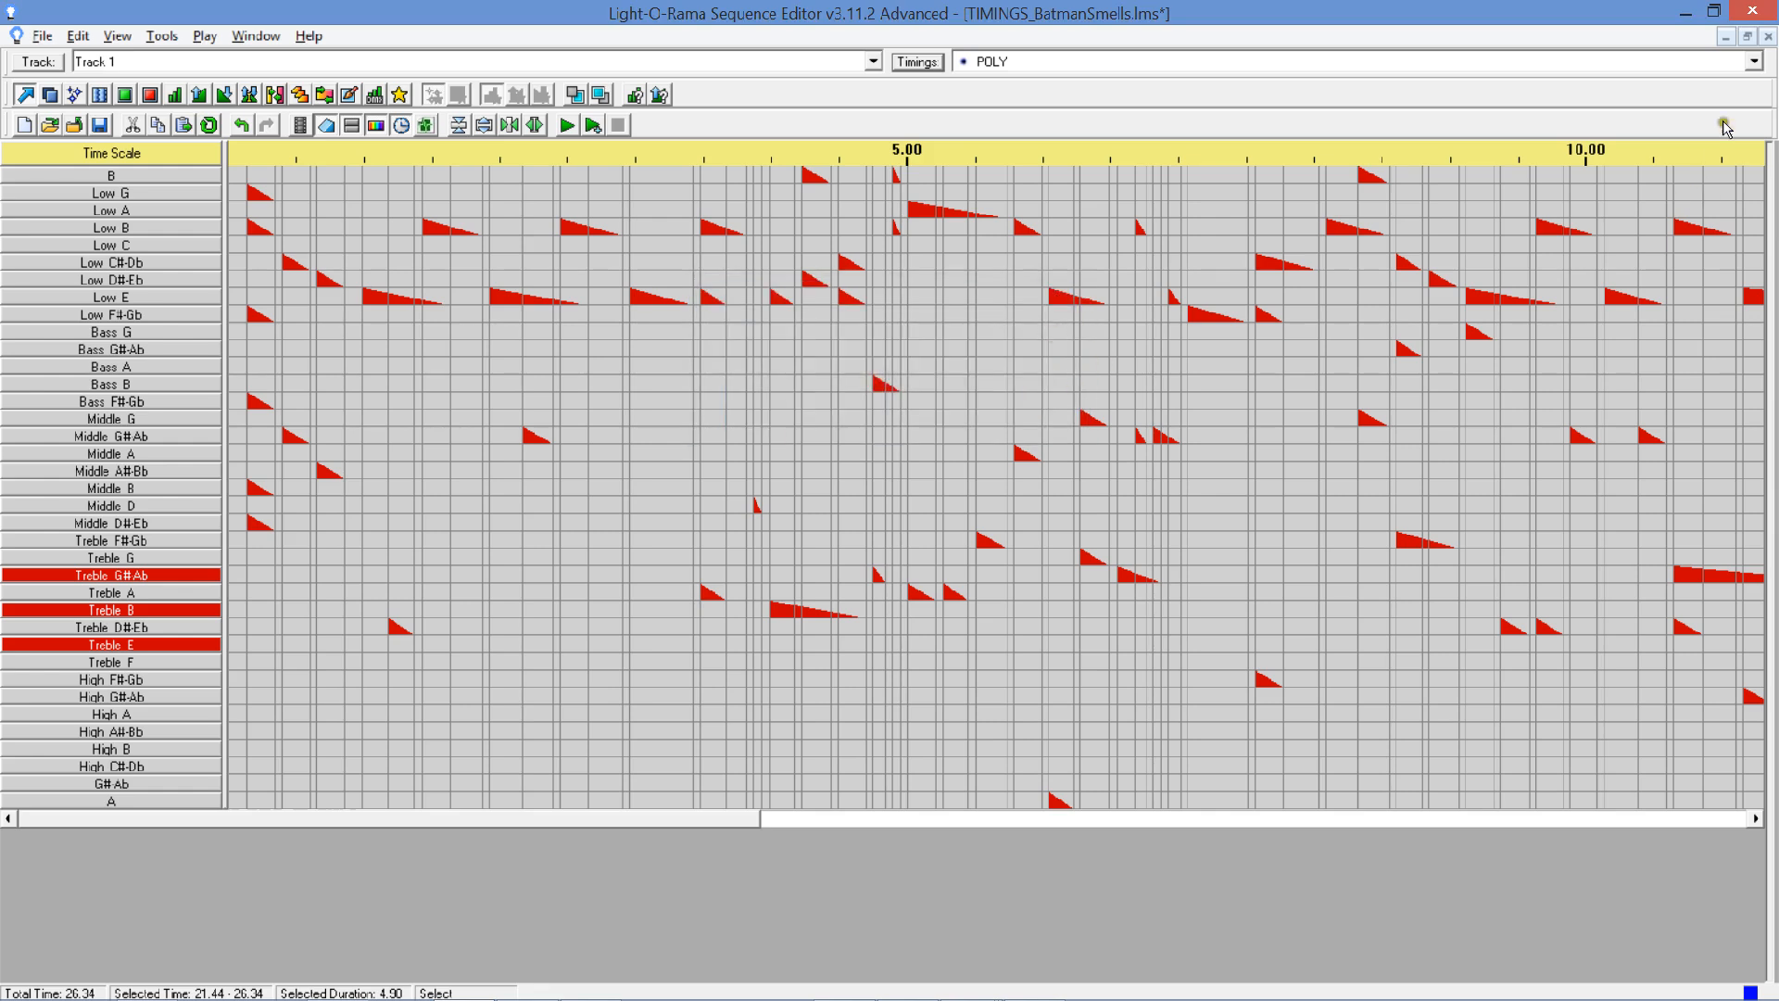
Switch to the BW timing grid and run the Beat Wizard at the detected tempo, inserting a timing for each beat of the entire song.
{"action": "left_click", "coordinate": [1754, 61]}
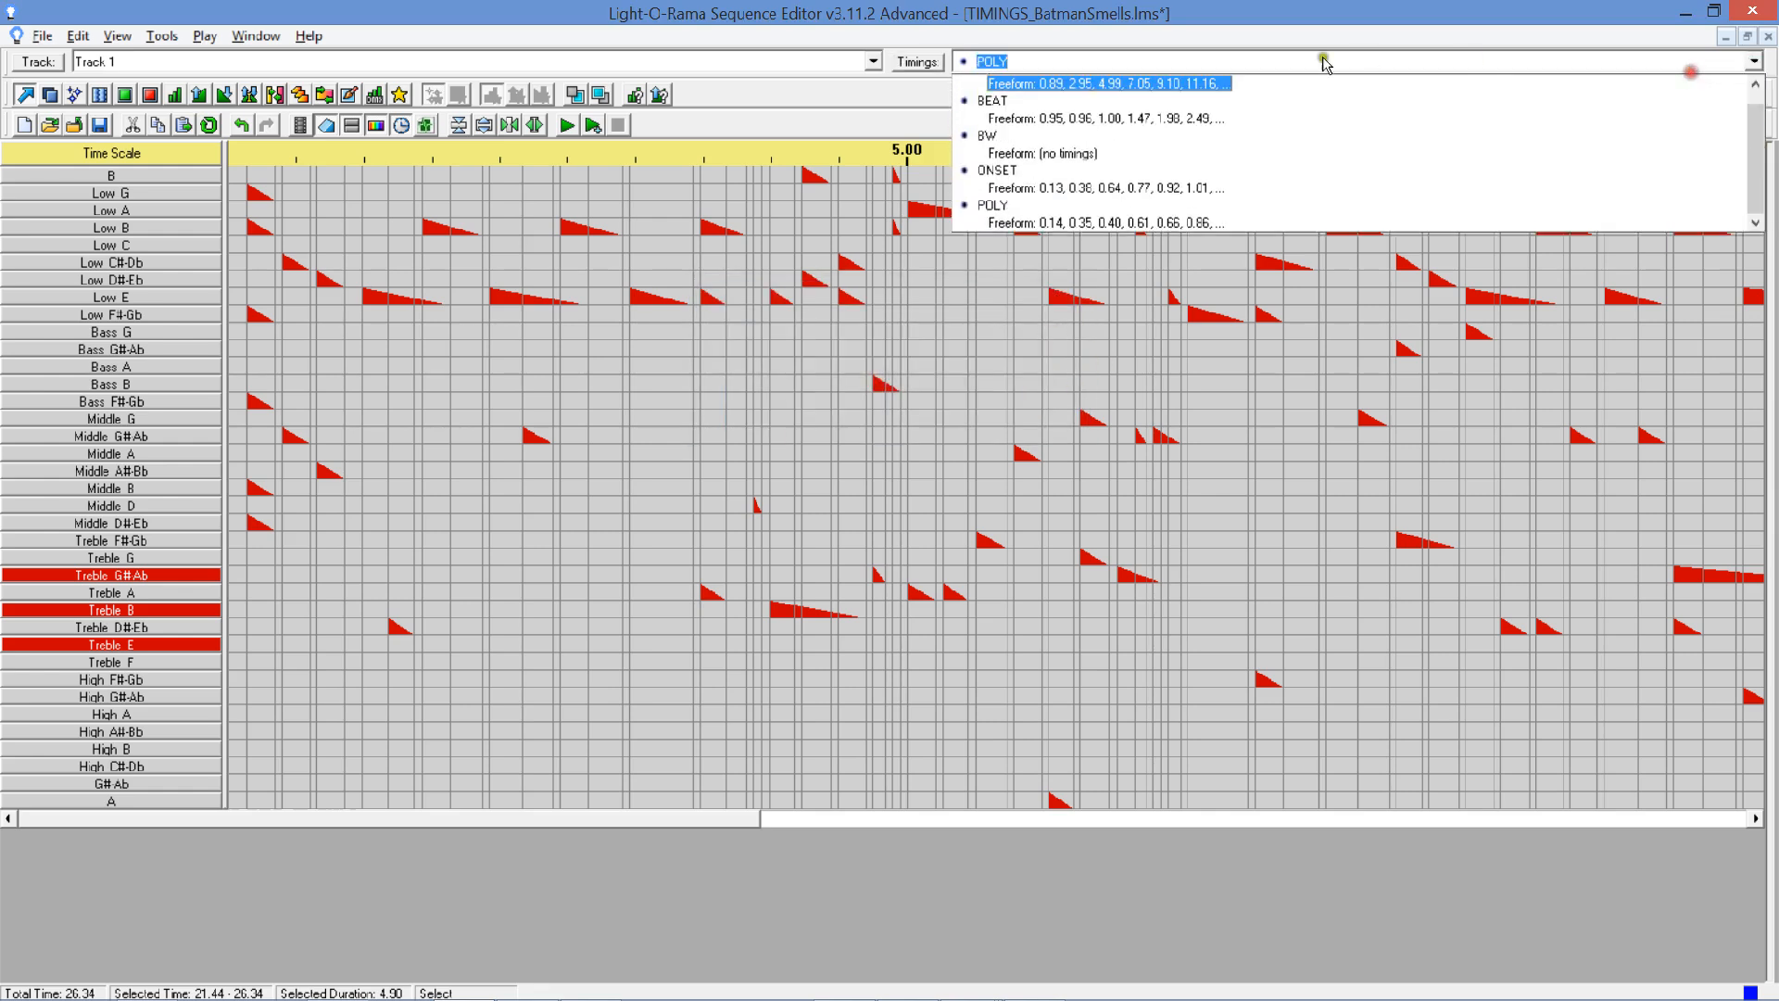
{"action": "left_click", "coordinate": [1018, 134]}
{"action": "left_click", "coordinate": [408, 163]}
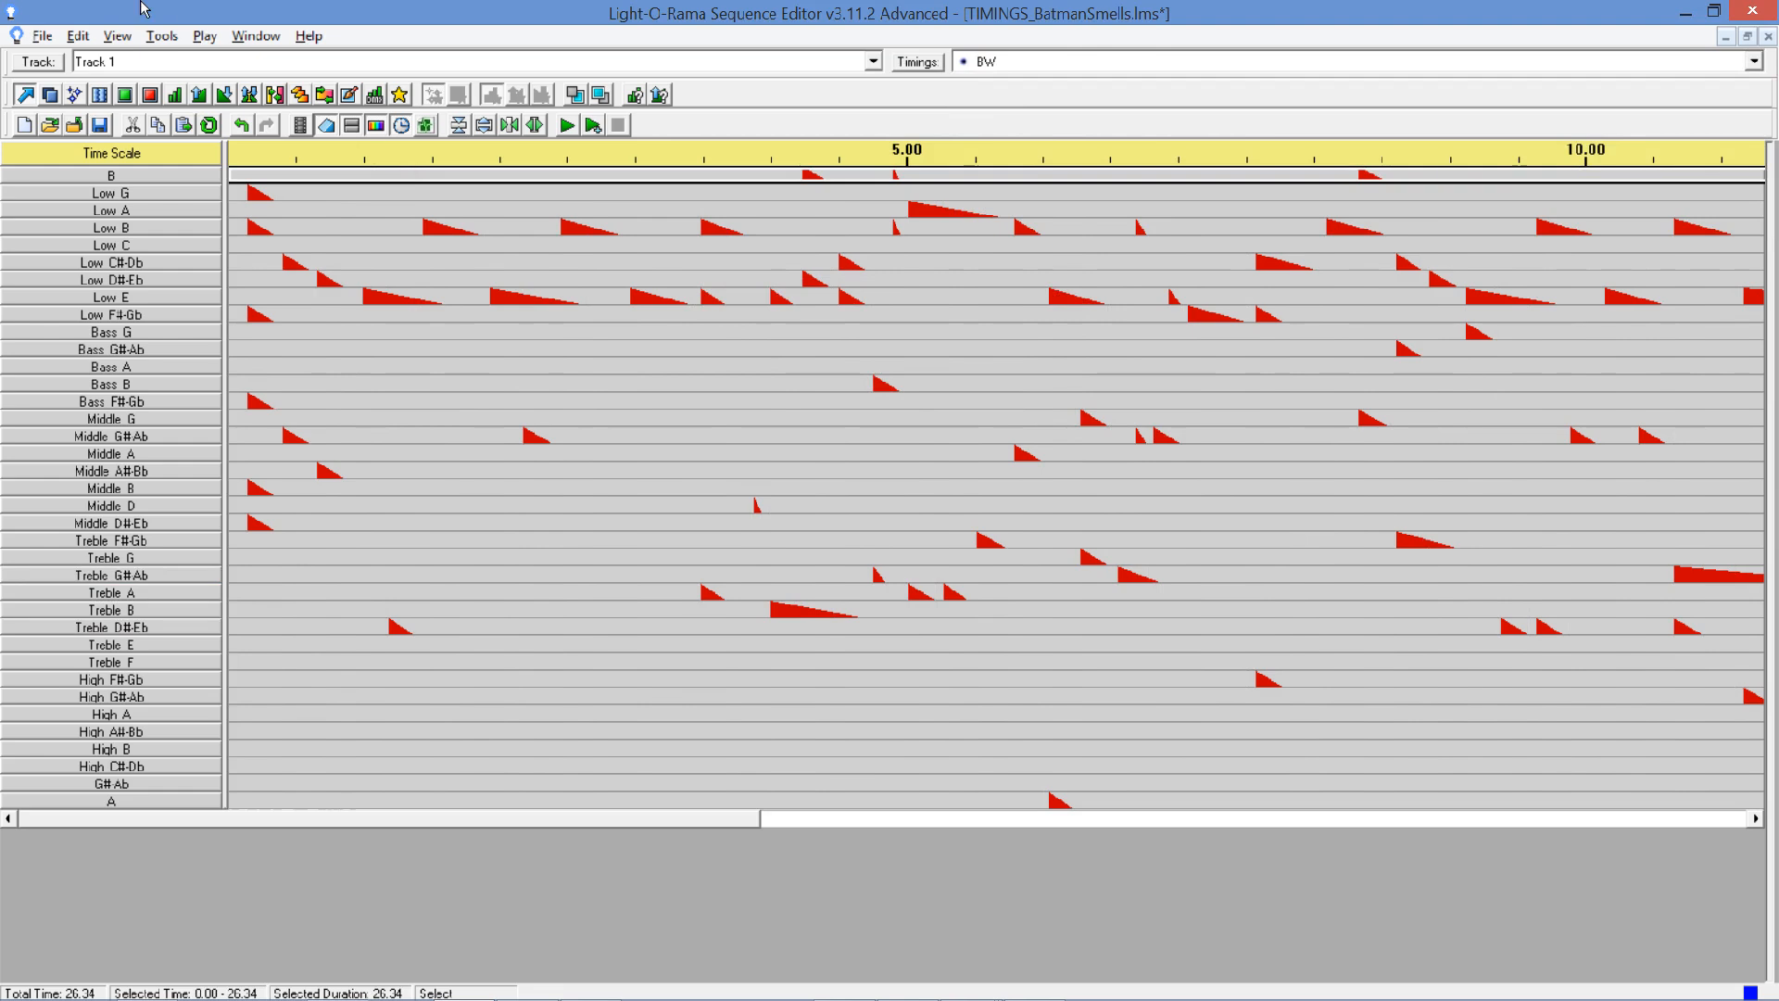
{"action": "left_click", "coordinate": [162, 36]}
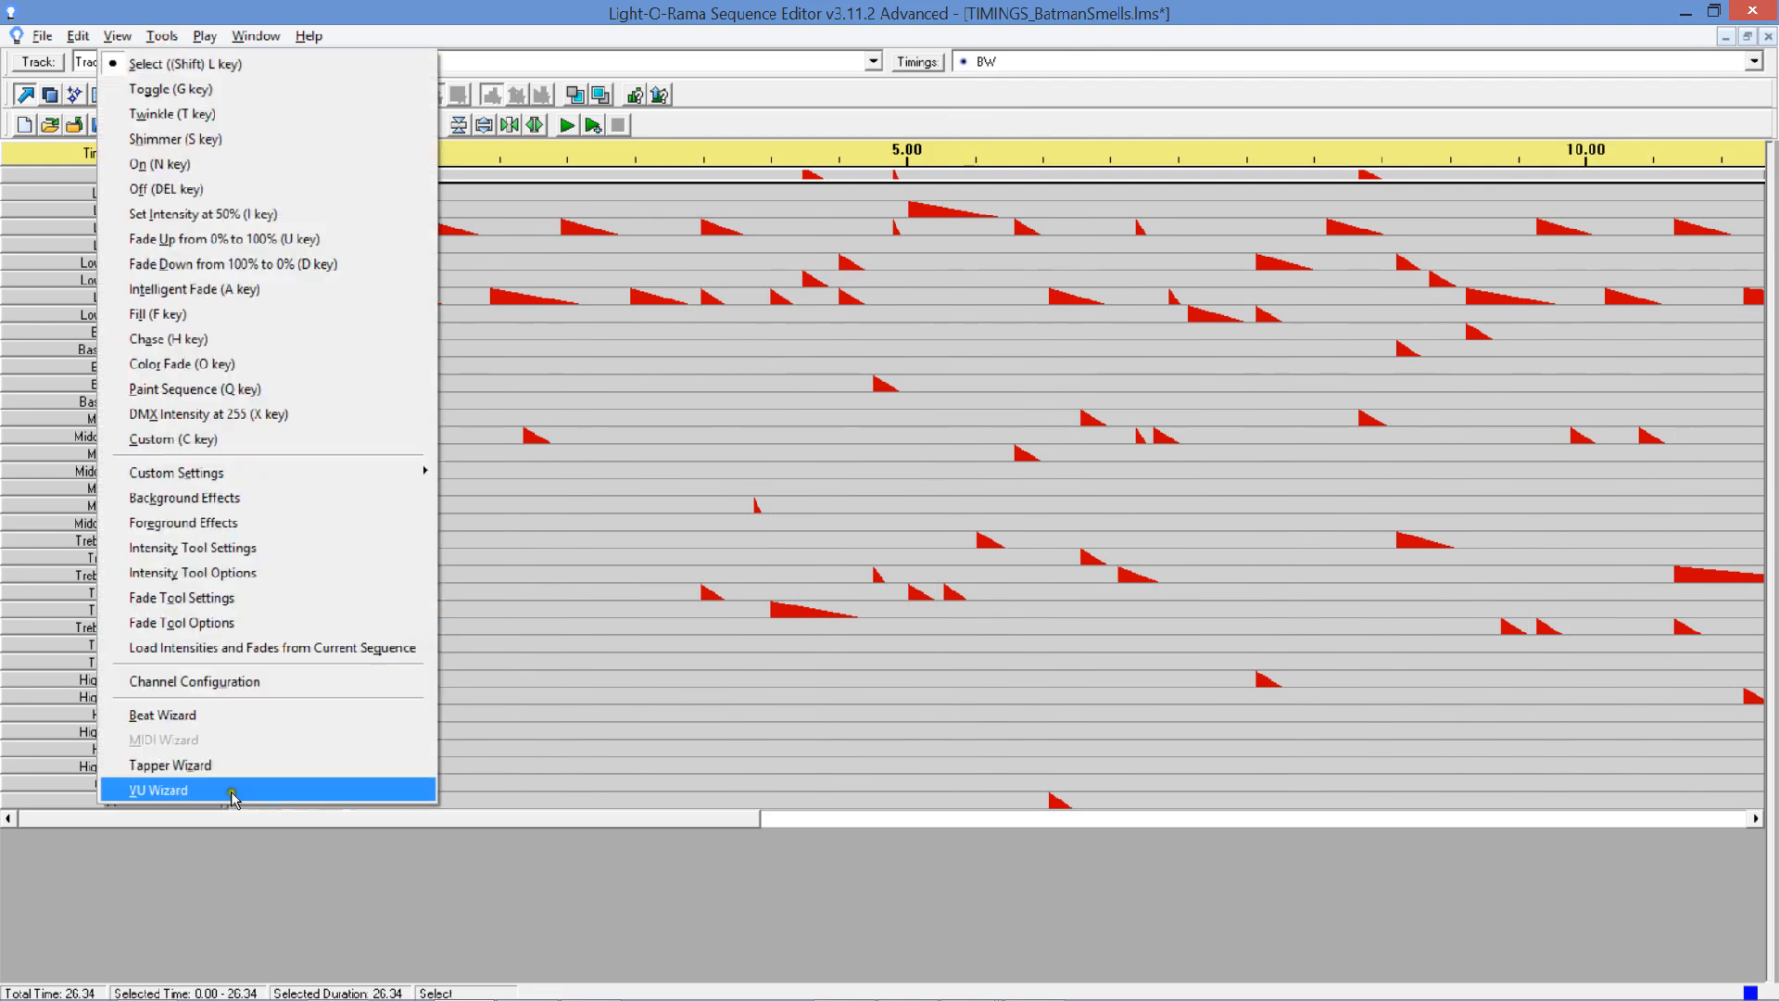
{"action": "left_click", "coordinate": [185, 717]}
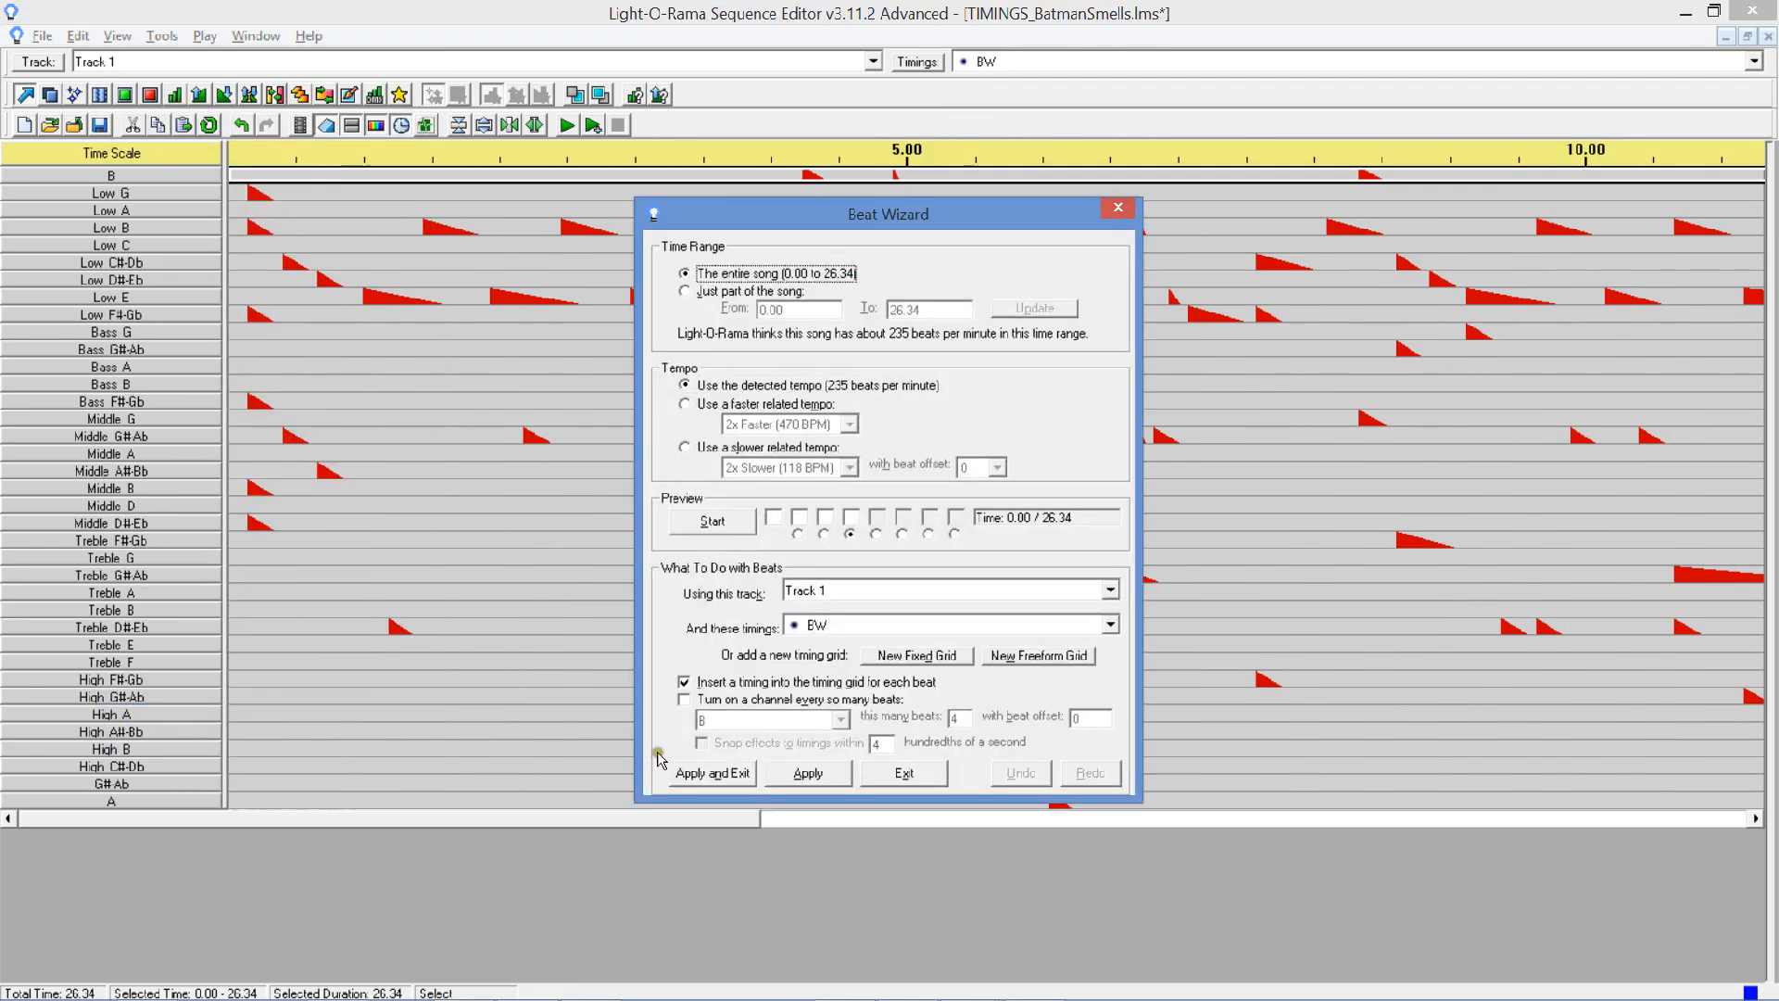
{"action": "left_click", "coordinate": [688, 774]}
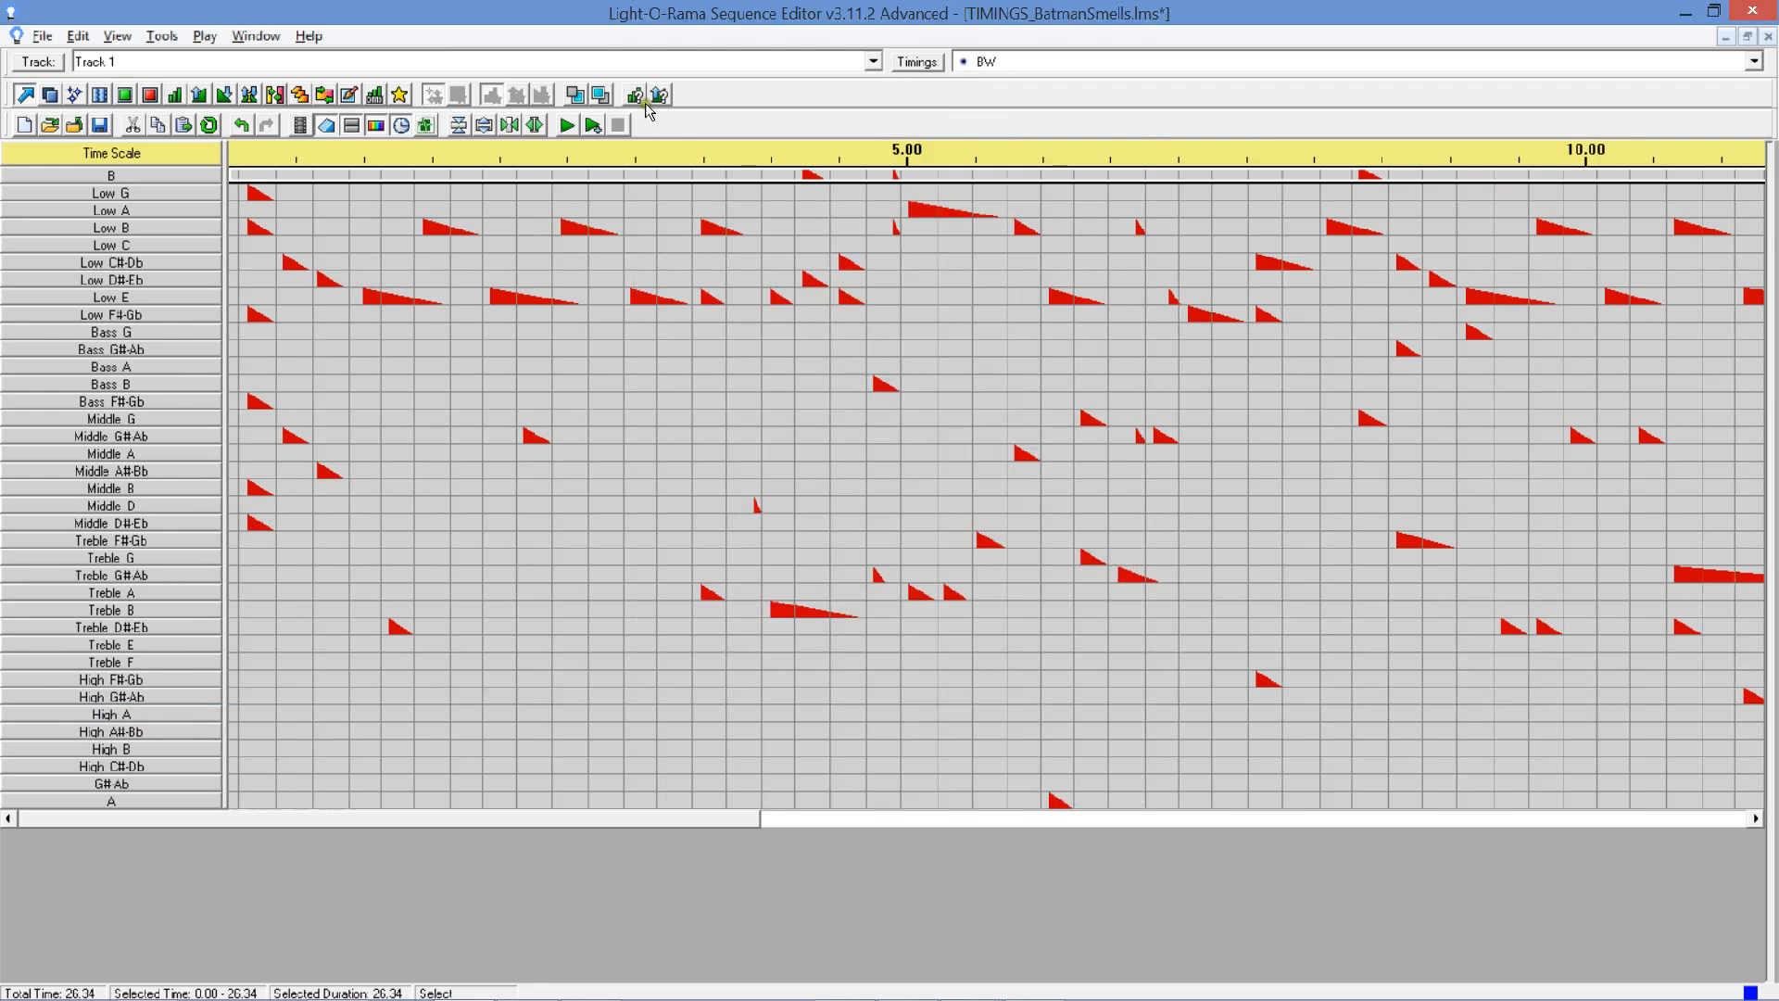
Look over the list of timing grids, including the newly filled BW grid.
{"action": "left_click", "coordinate": [1752, 62]}
{"action": "left_click", "coordinate": [1767, 139]}
{"action": "left_click", "coordinate": [1754, 62]}
{"action": "left_click_drag", "start_coordinate": [1752, 105], "coordinate": [1754, 86]}
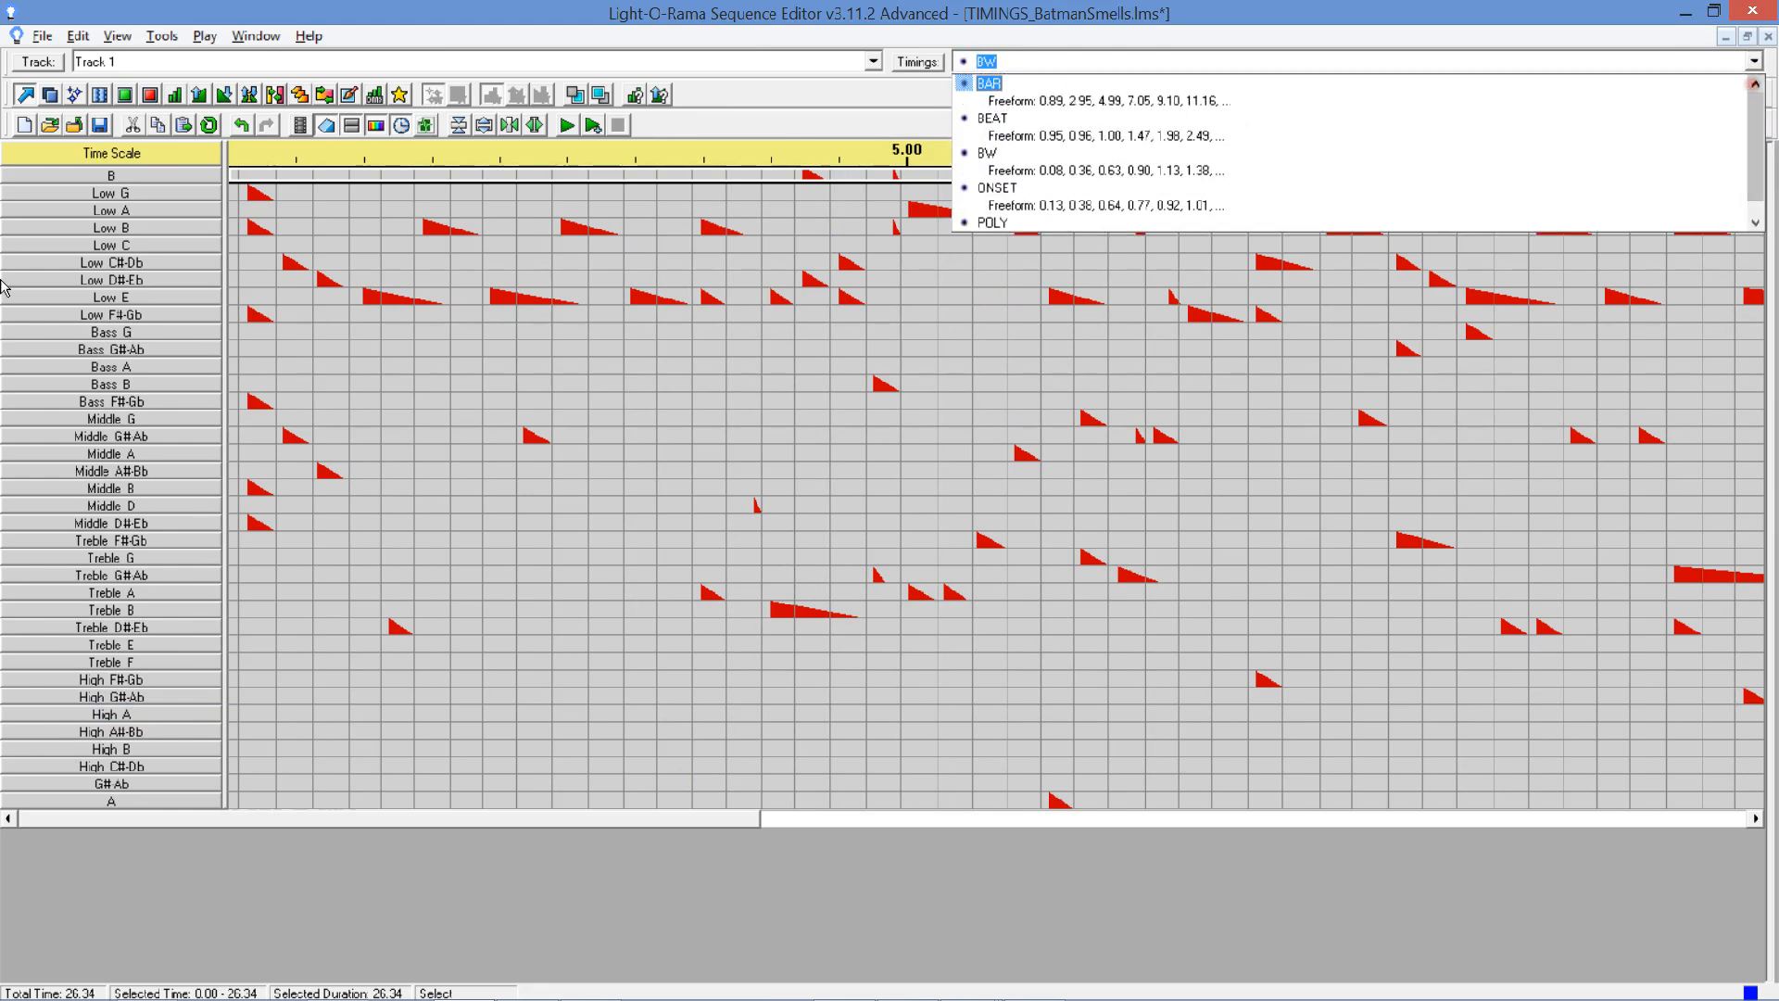
Insert 7 new channels above the B channel.
{"action": "right_click", "coordinate": [158, 179]}
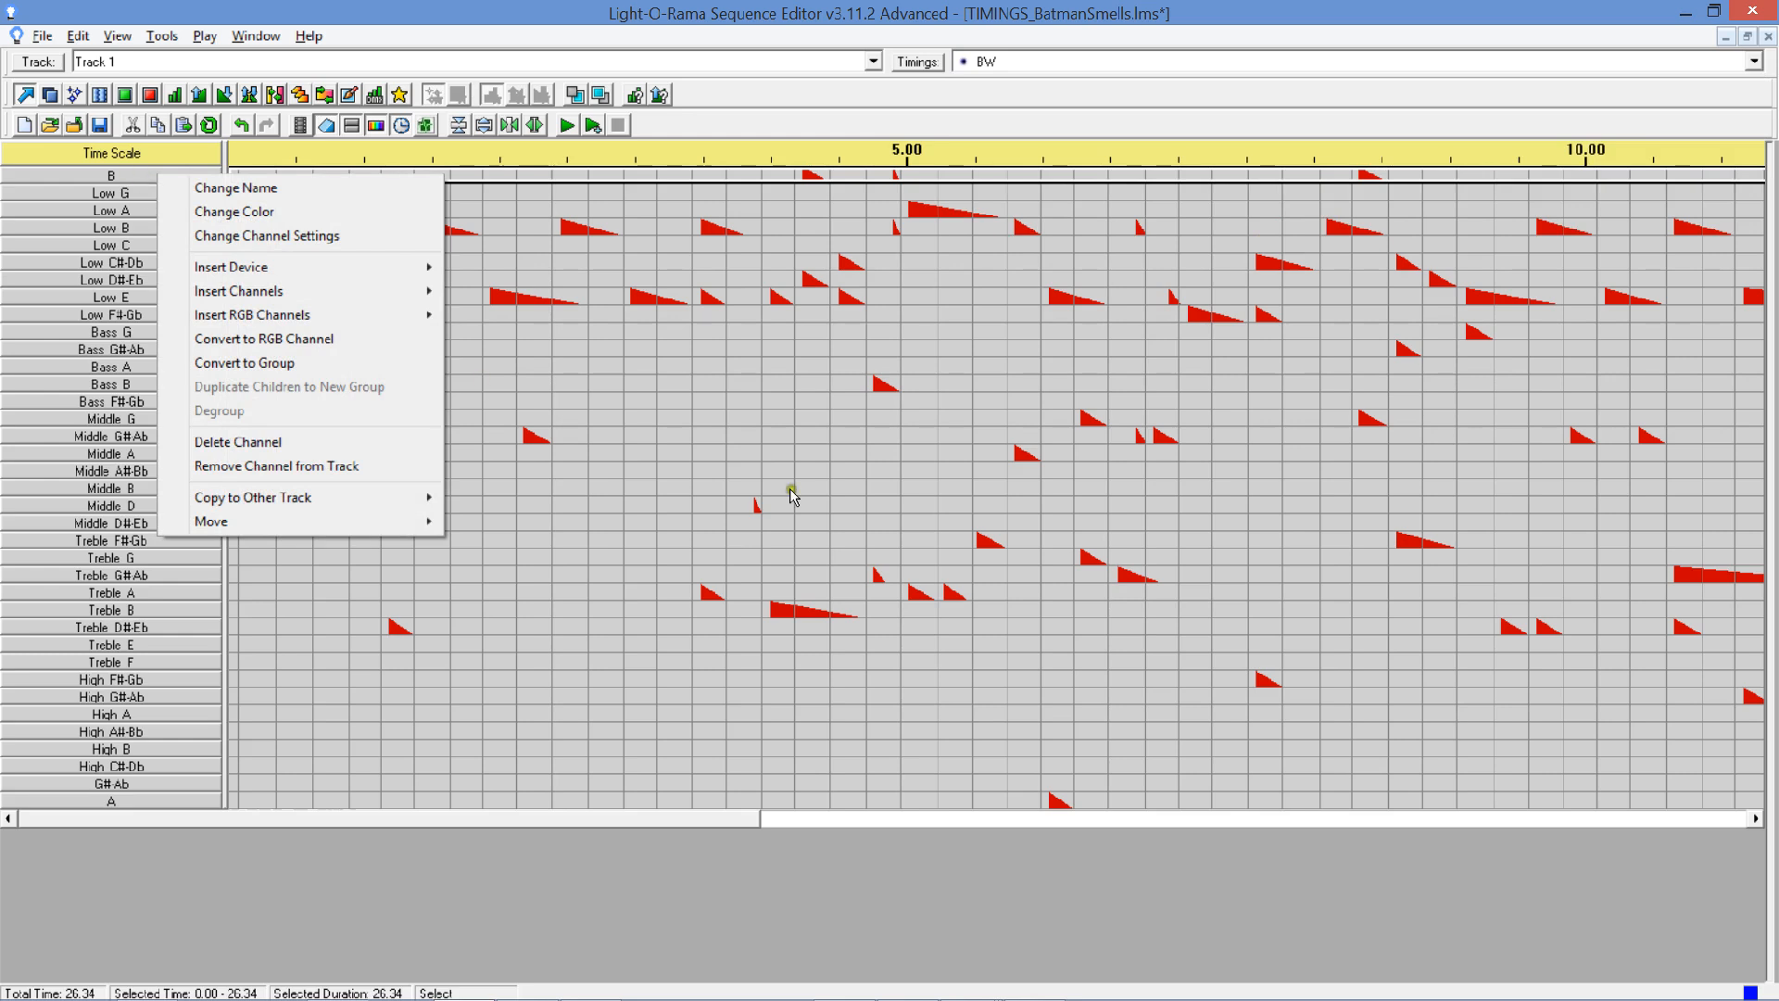
{"action": "left_click", "coordinate": [848, 505]}
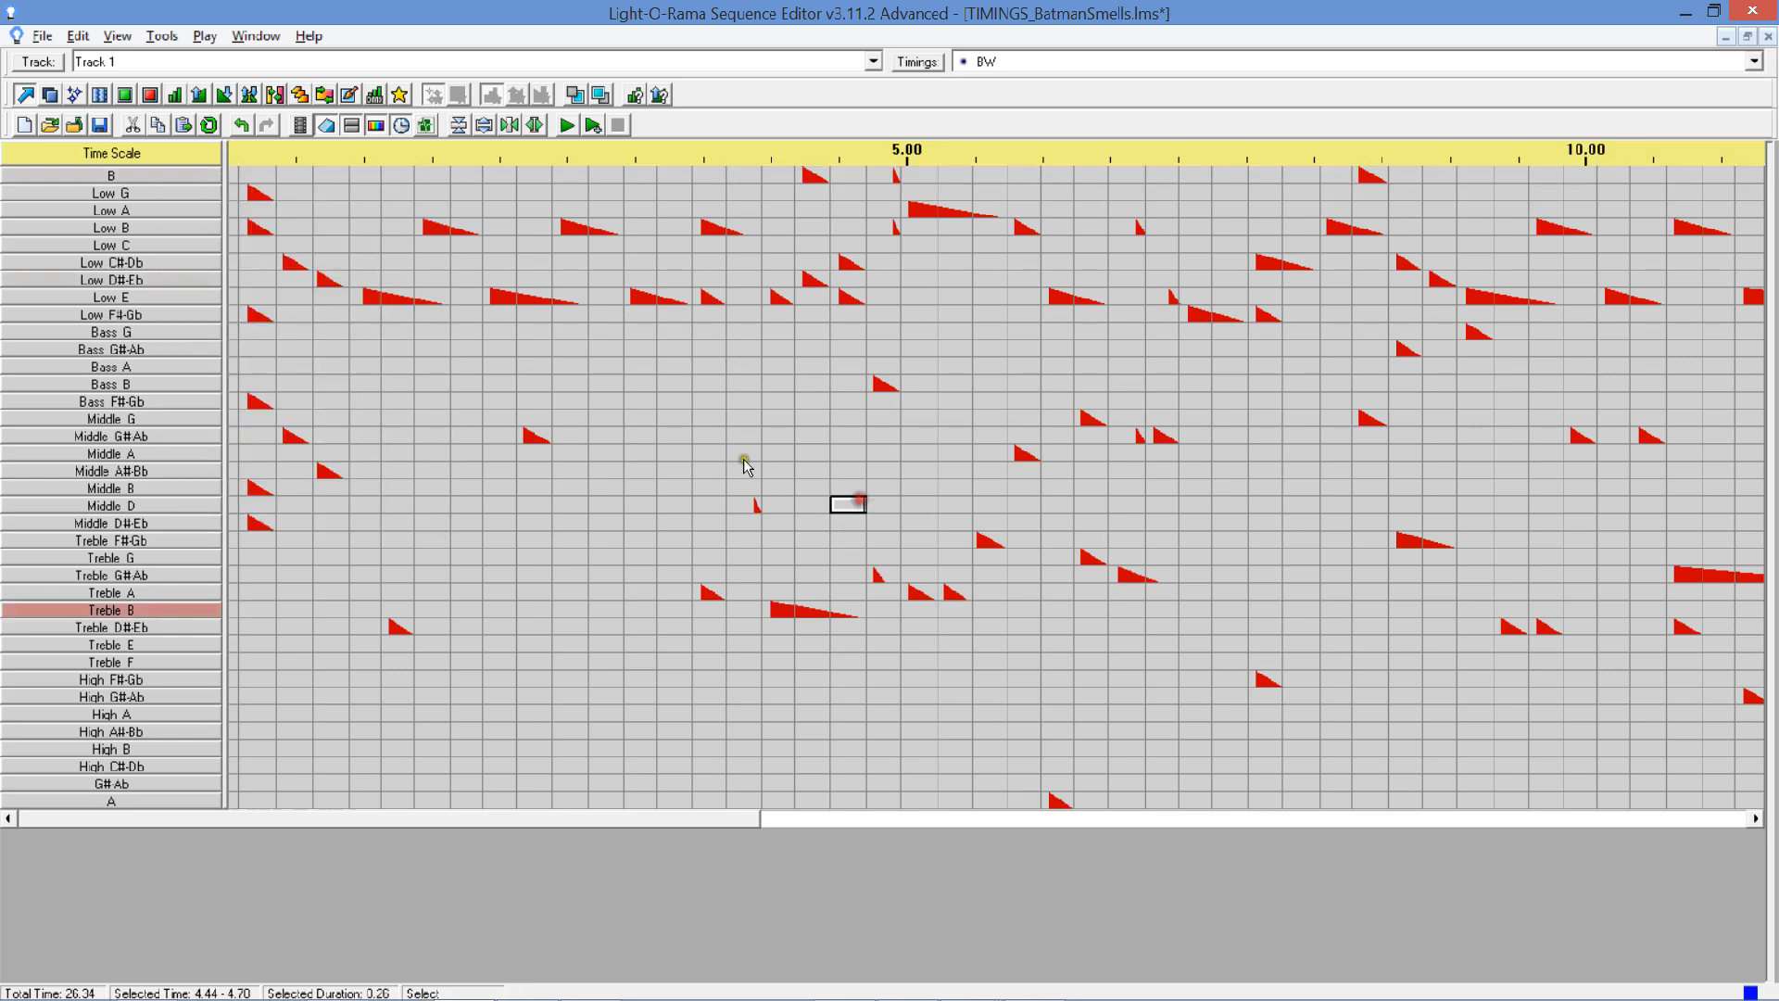
{"action": "right_click", "coordinate": [139, 179]}
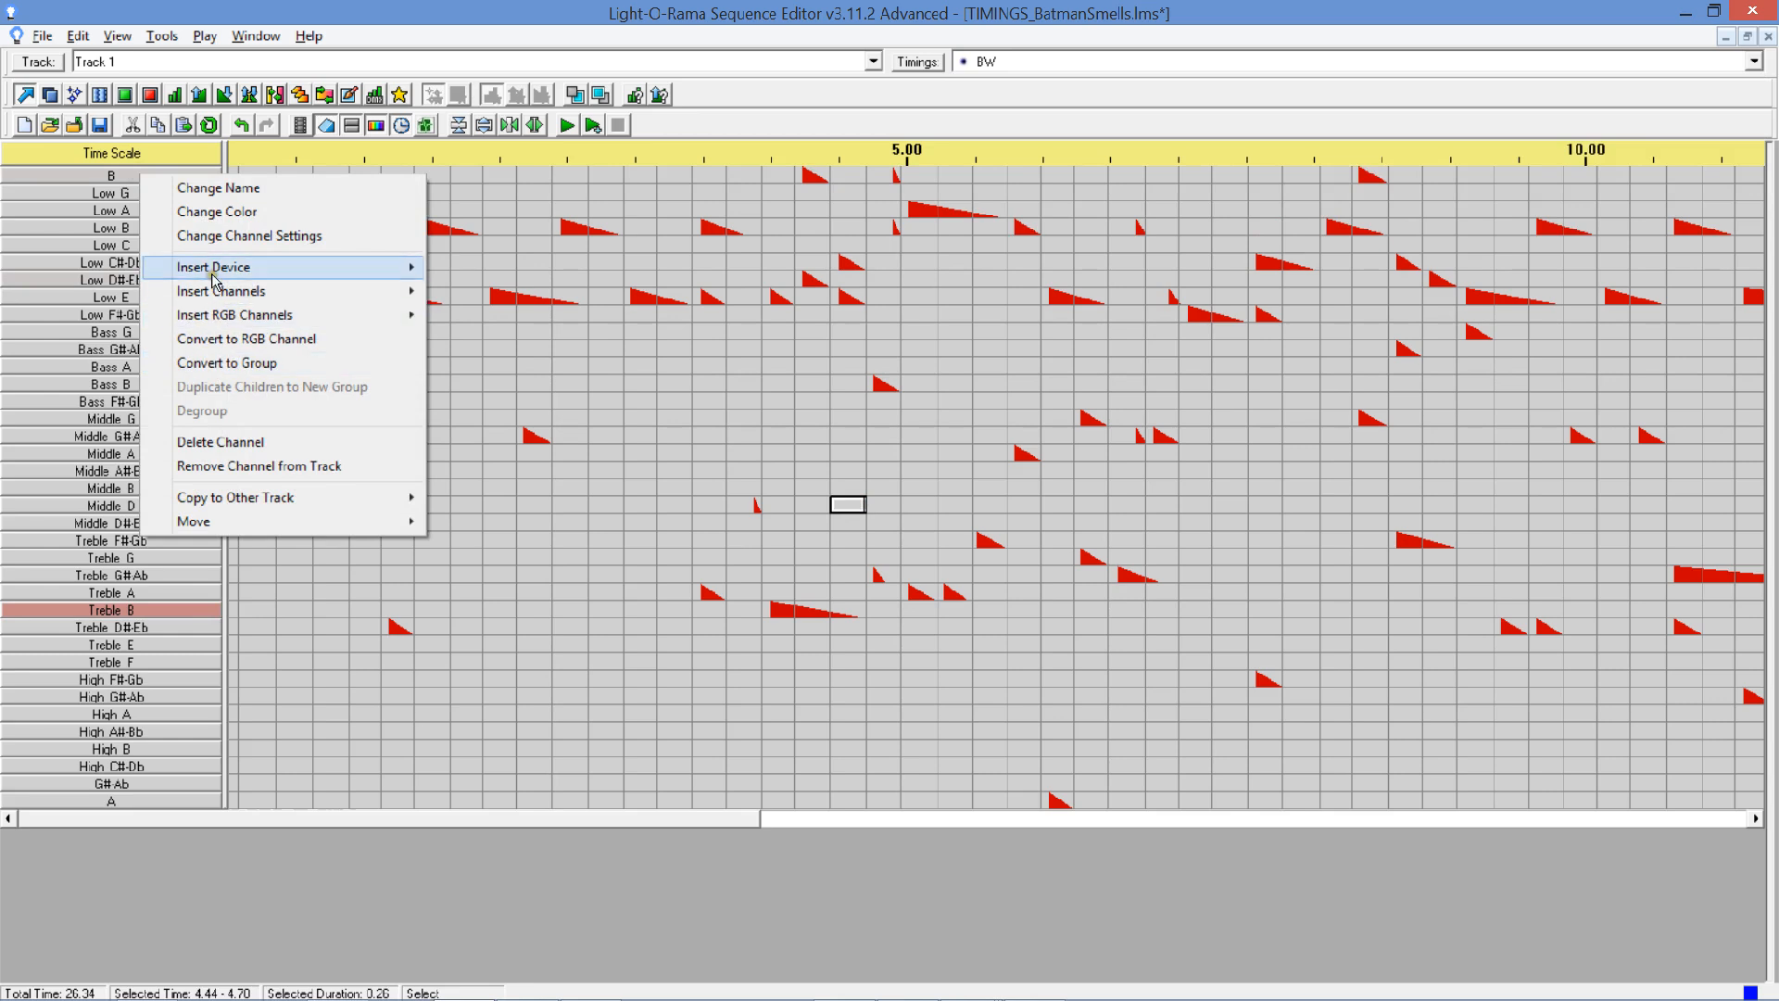
{"action": "mouse_move", "coordinate": [221, 291]}
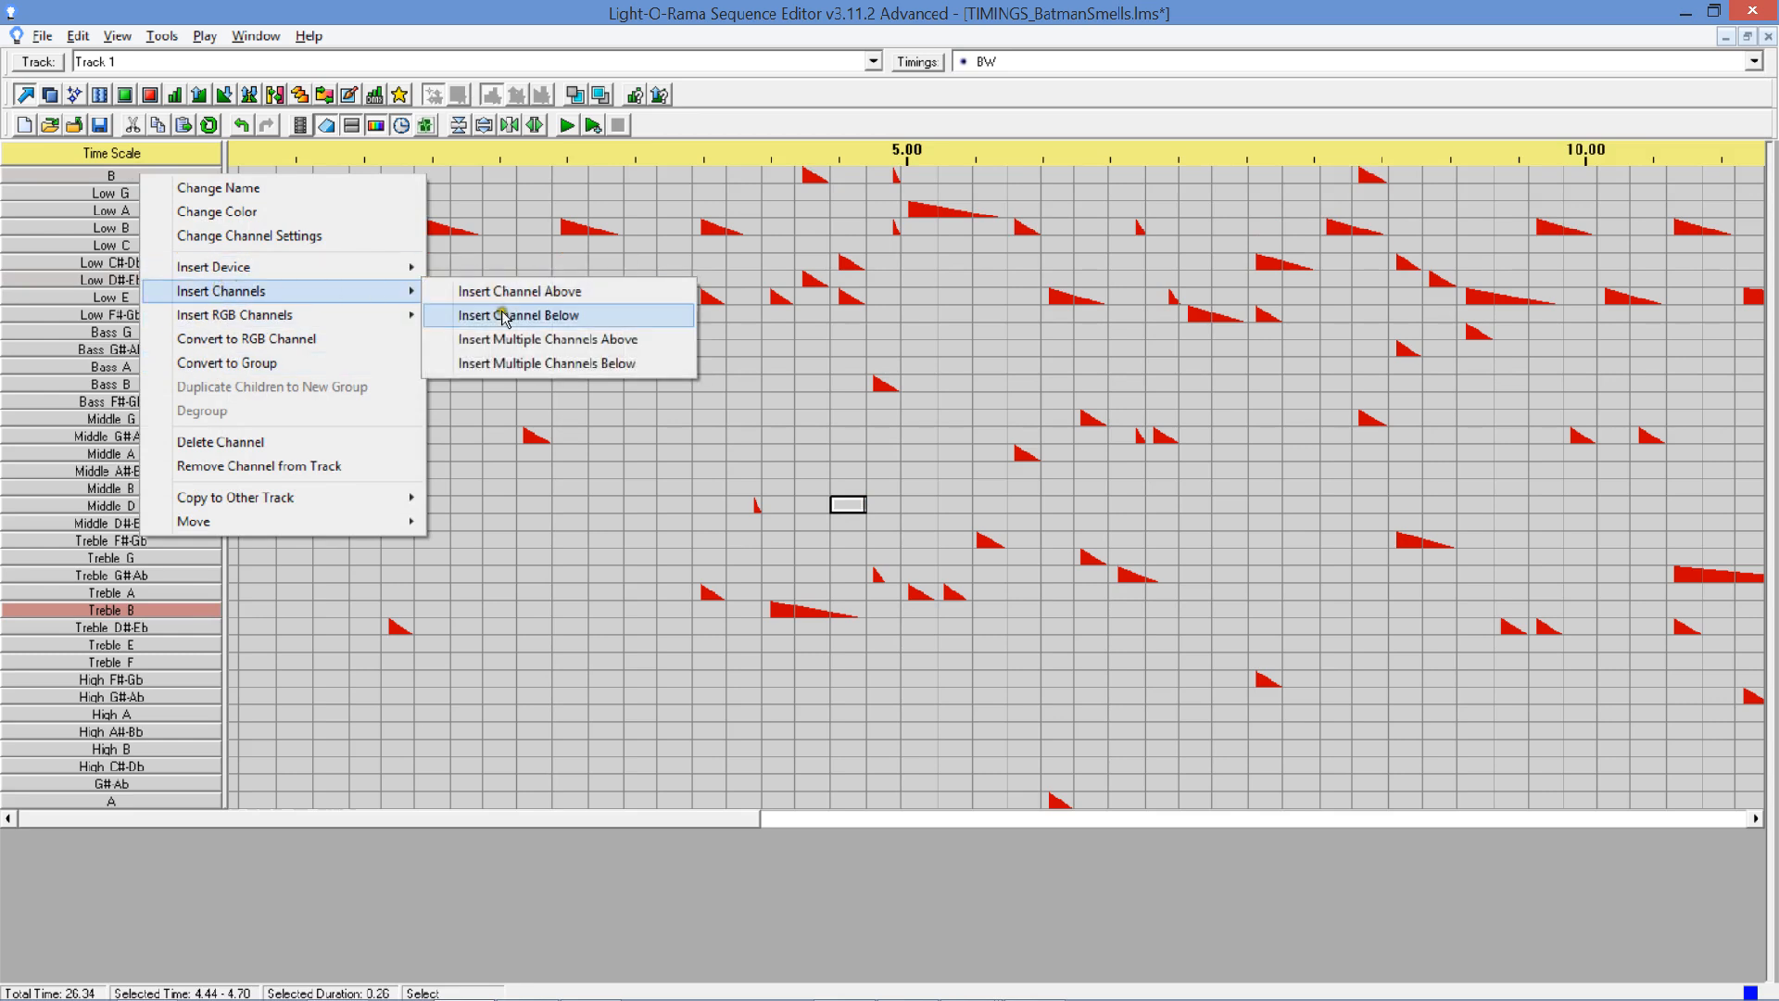
{"action": "left_click", "coordinate": [537, 339]}
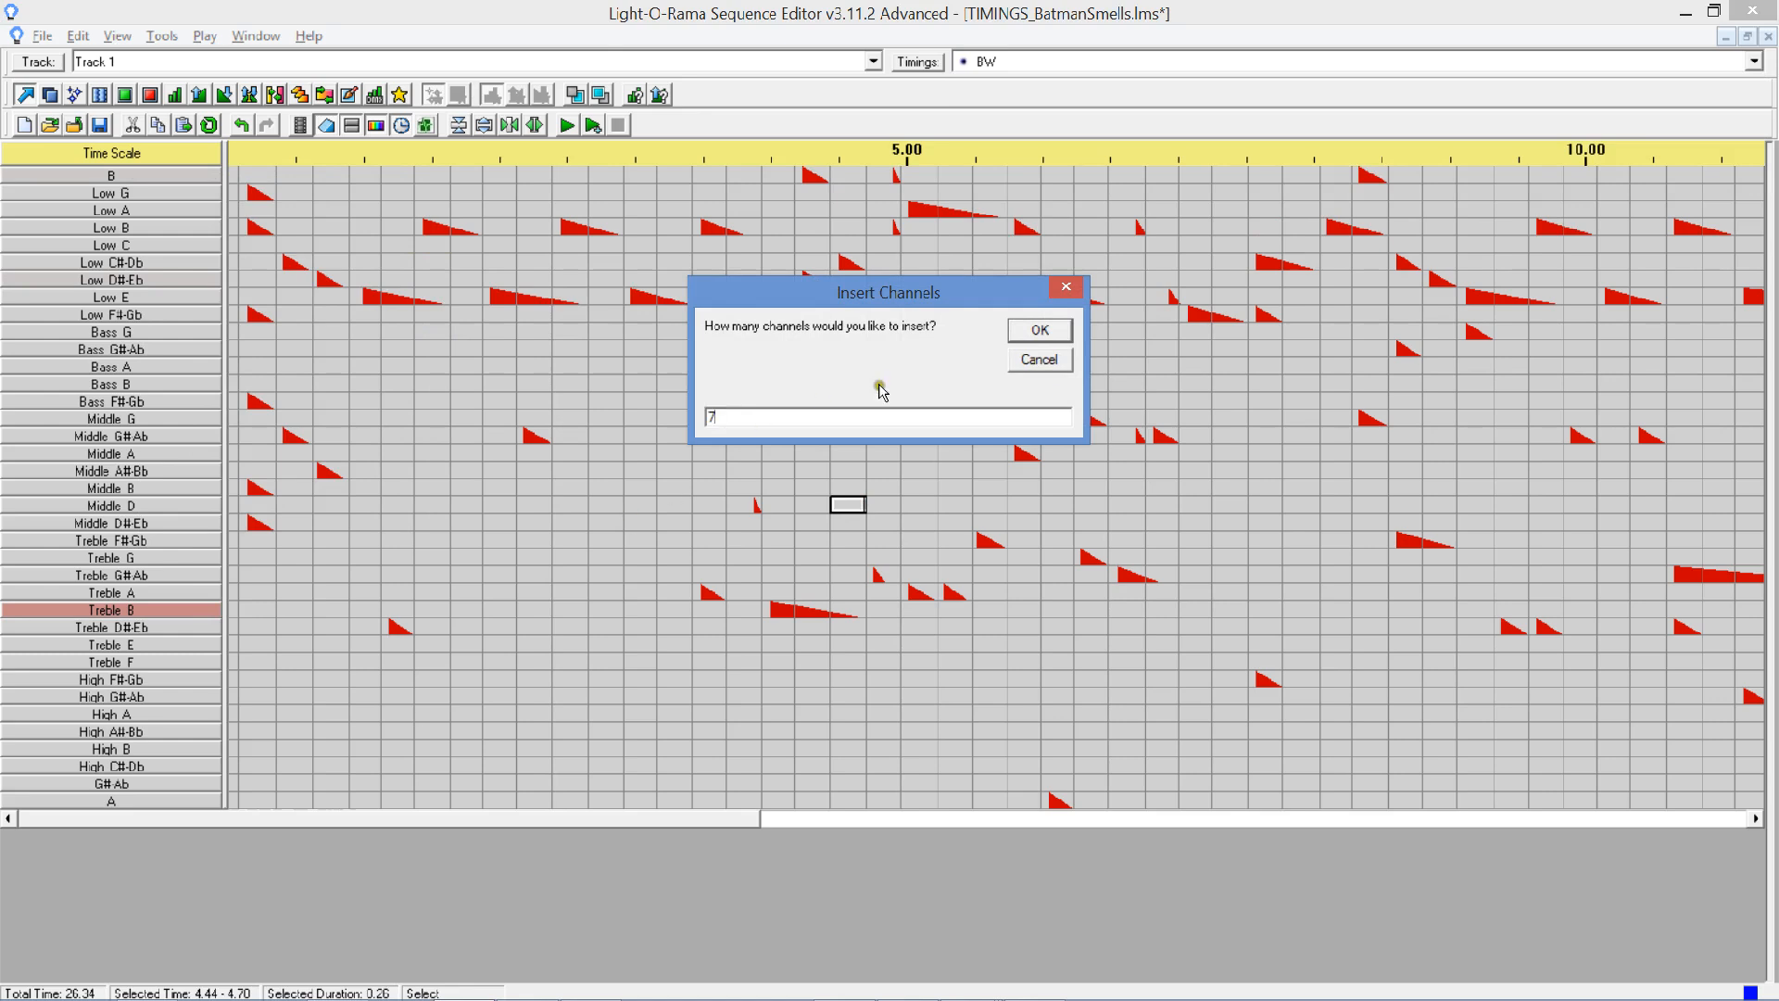
{"action": "left_click", "coordinate": [1023, 331]}
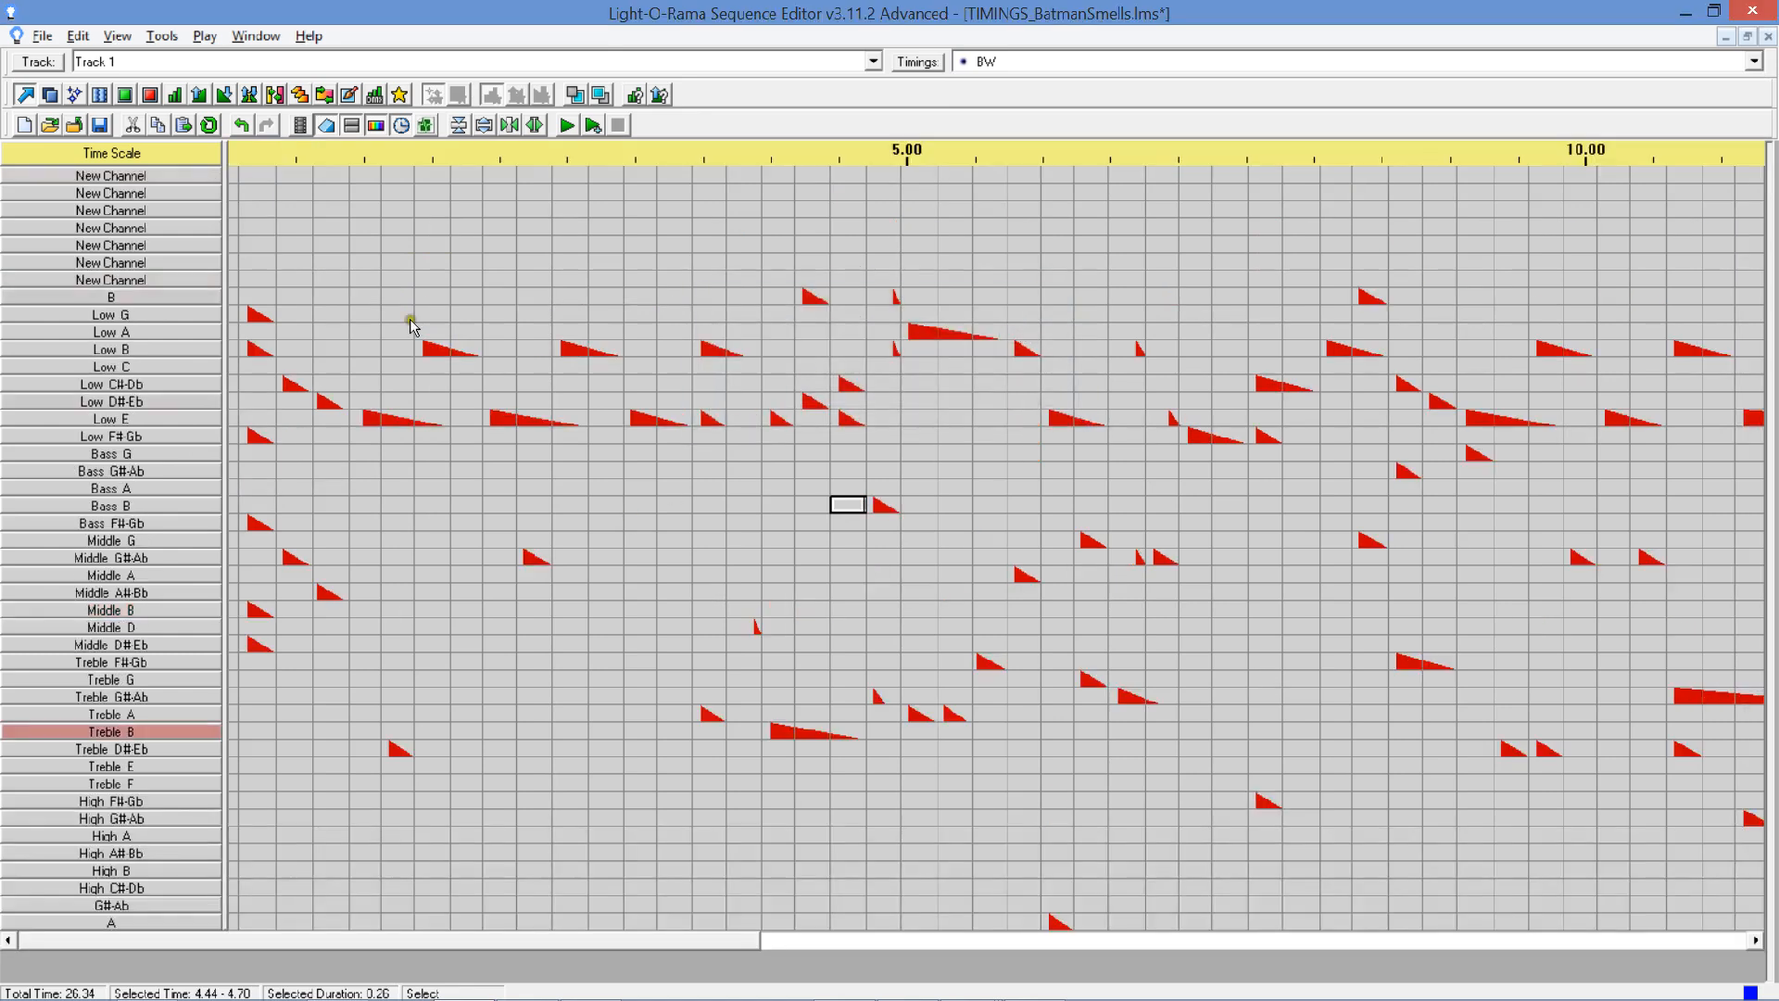
{"action": "left_click", "coordinate": [331, 314]}
{"action": "key", "text": "Up"}
{"action": "key", "text": "Up"}
{"action": "key", "text": "Up"}
{"action": "key", "text": "Up"}
{"action": "key", "text": "Up"}
{"action": "key", "text": "Up"}
{"action": "key", "text": "Up"}
{"action": "key", "text": "Up"}
{"action": "key", "text": "Down"}
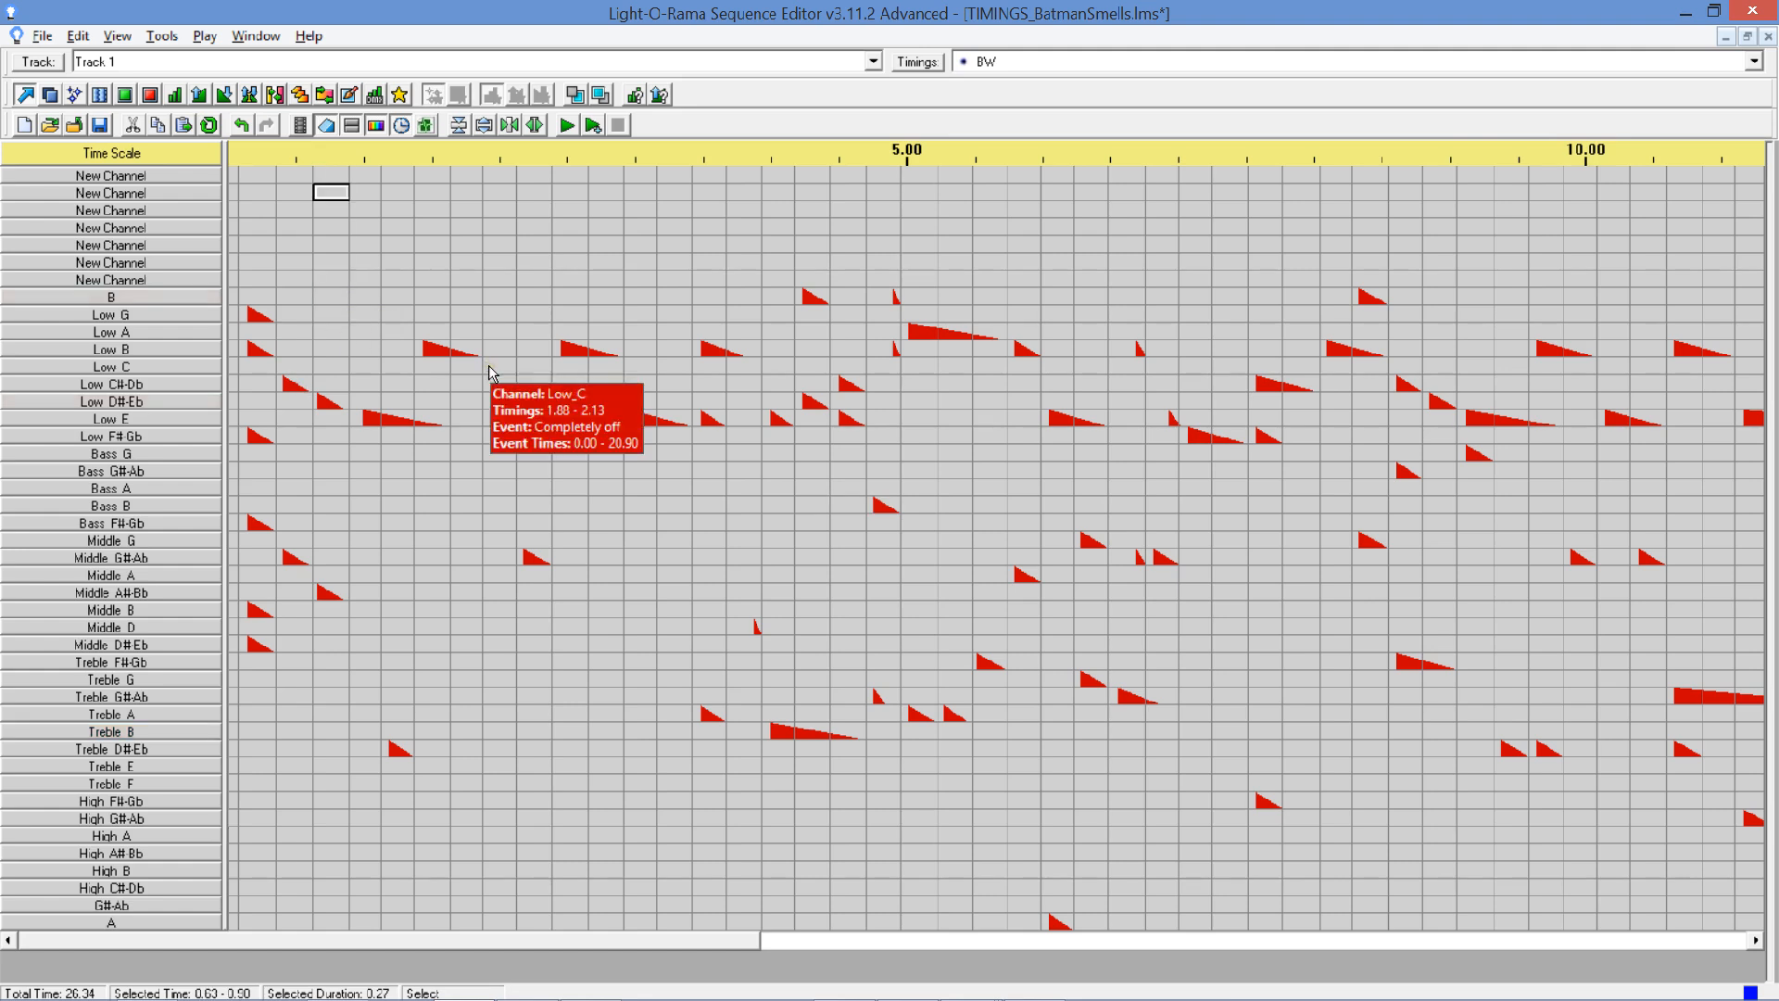
{"action": "key", "text": "Right"}
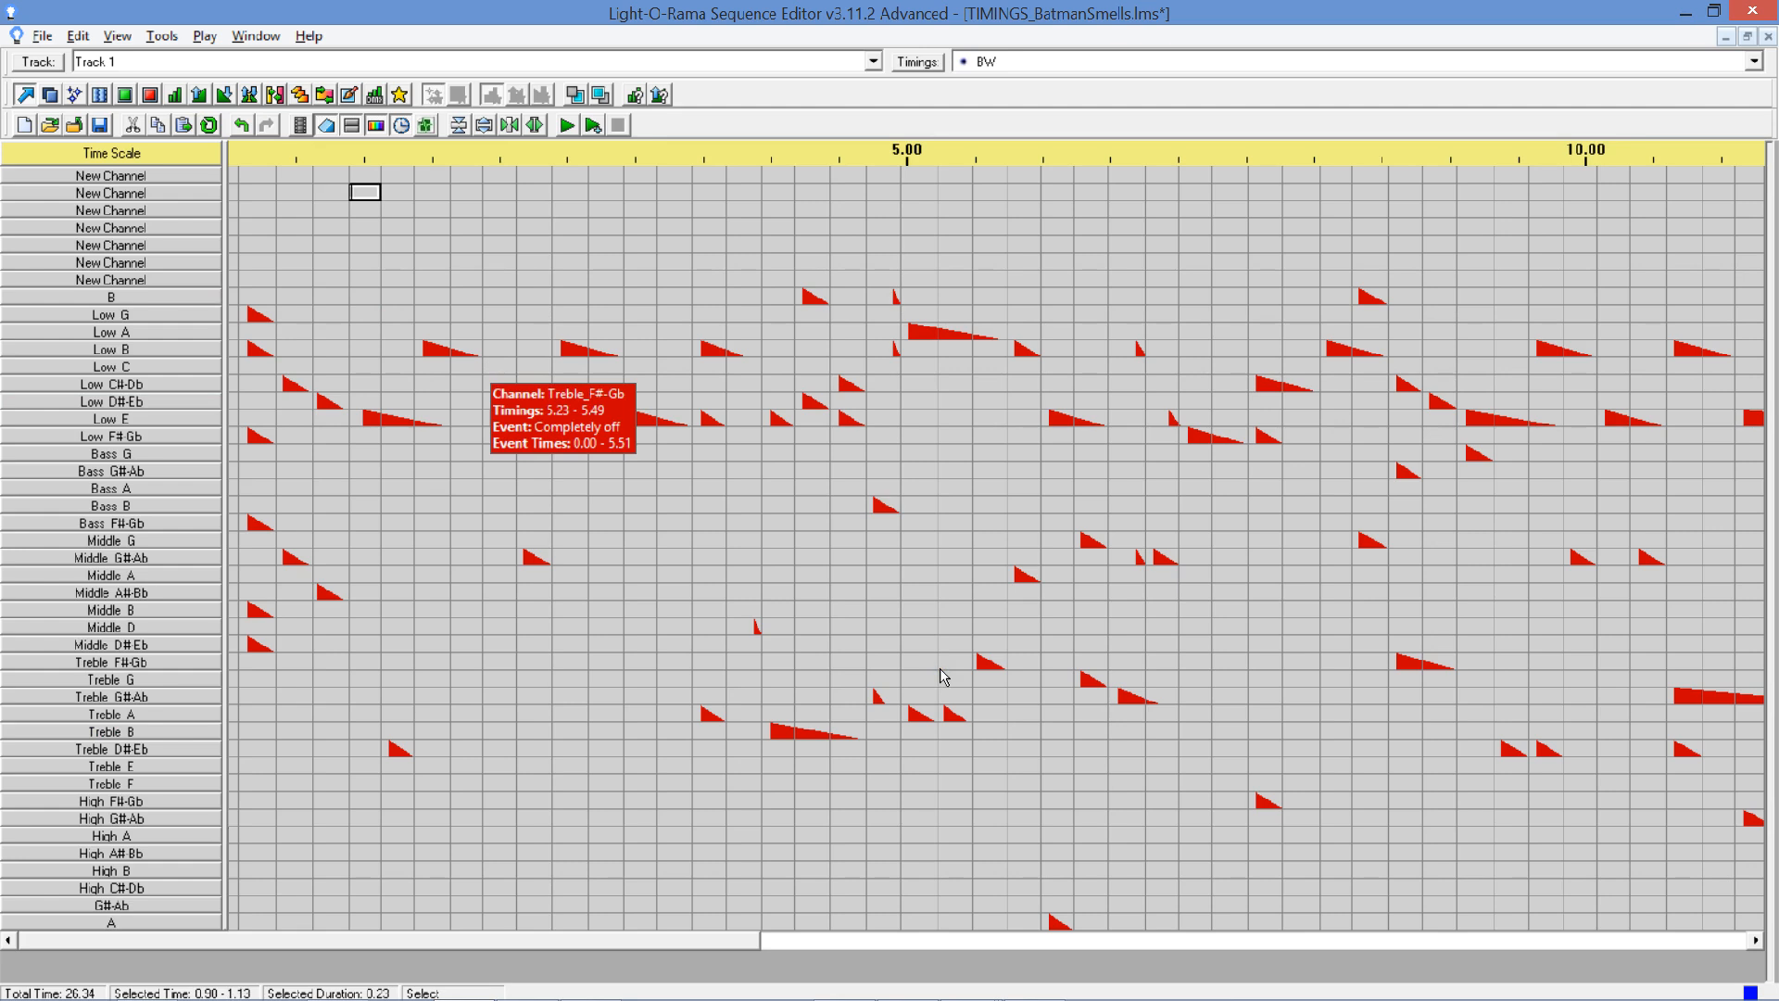
{"action": "key", "text": "Right"}
{"action": "key", "text": "Right"}
{"action": "key", "text": "Right"}
{"action": "key", "text": "Right"}
{"action": "key", "text": "Right"}
{"action": "key", "text": "Right"}
{"action": "key", "text": "Right"}
{"action": "key", "text": "Down"}
{"action": "key", "text": "Down"}
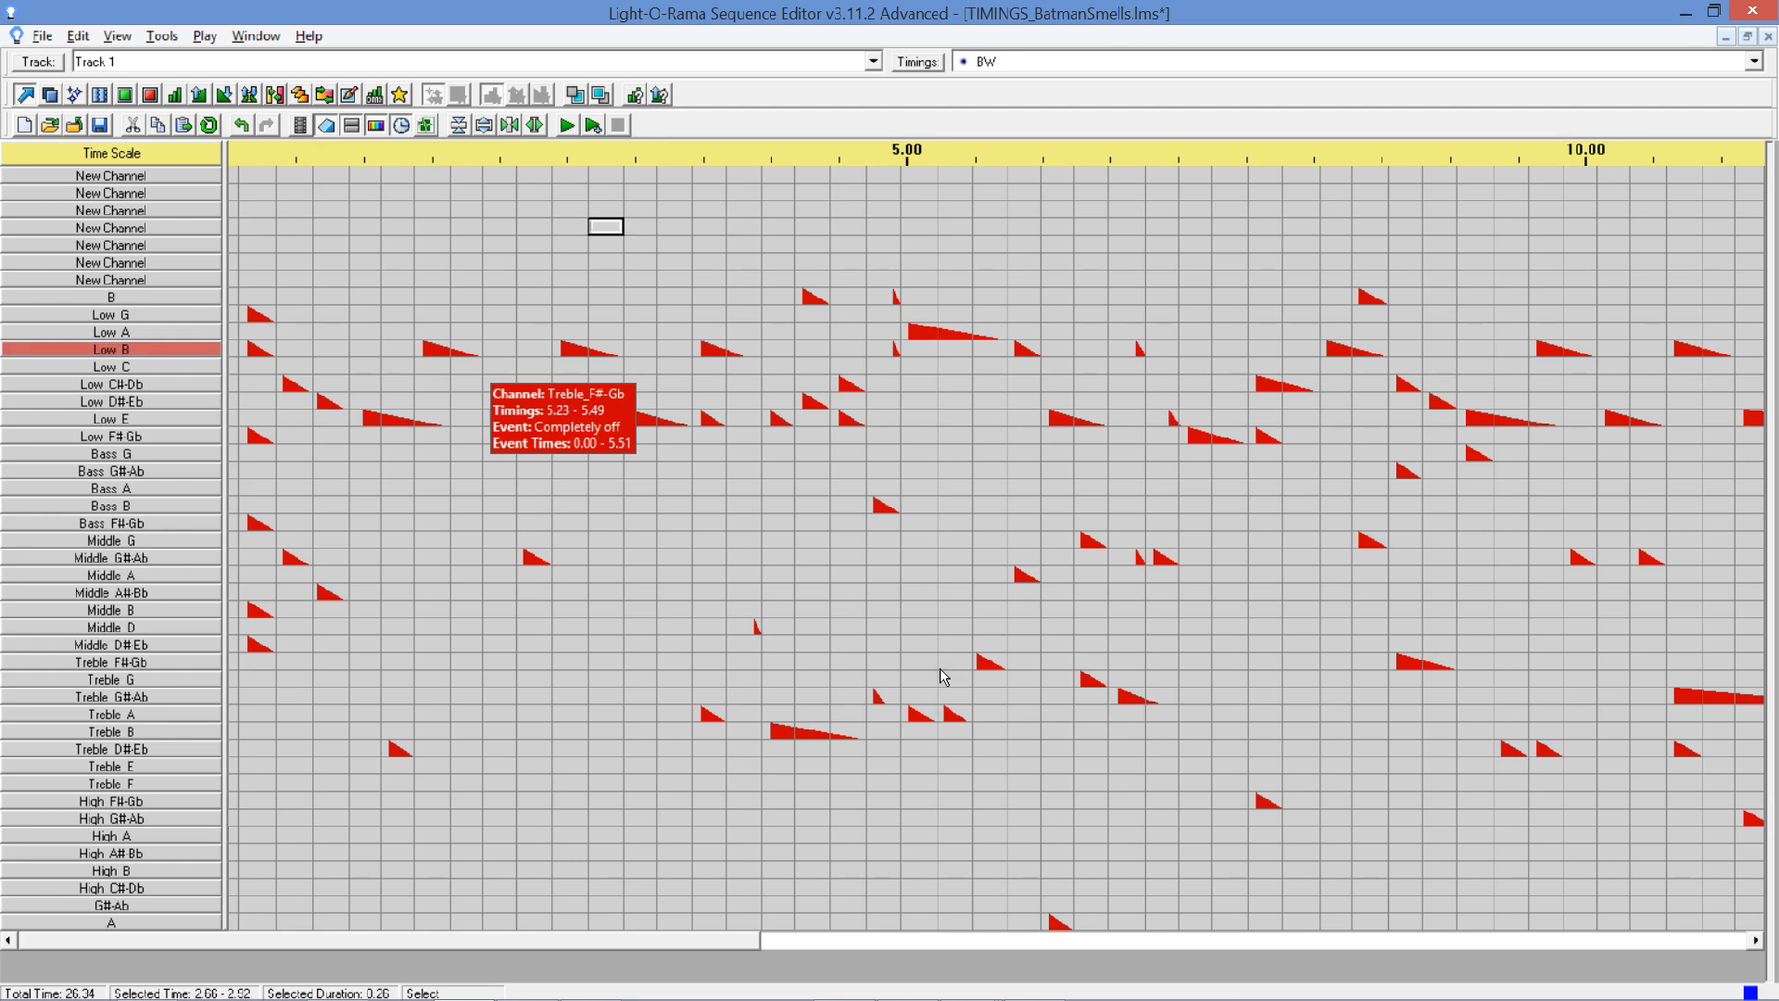
Try to select the Low G row cell by cell from the start of the sequence on the BW grid.
{"action": "left_click", "coordinate": [235, 317]}
{"action": "mouse_move", "coordinate": [349, 536]}
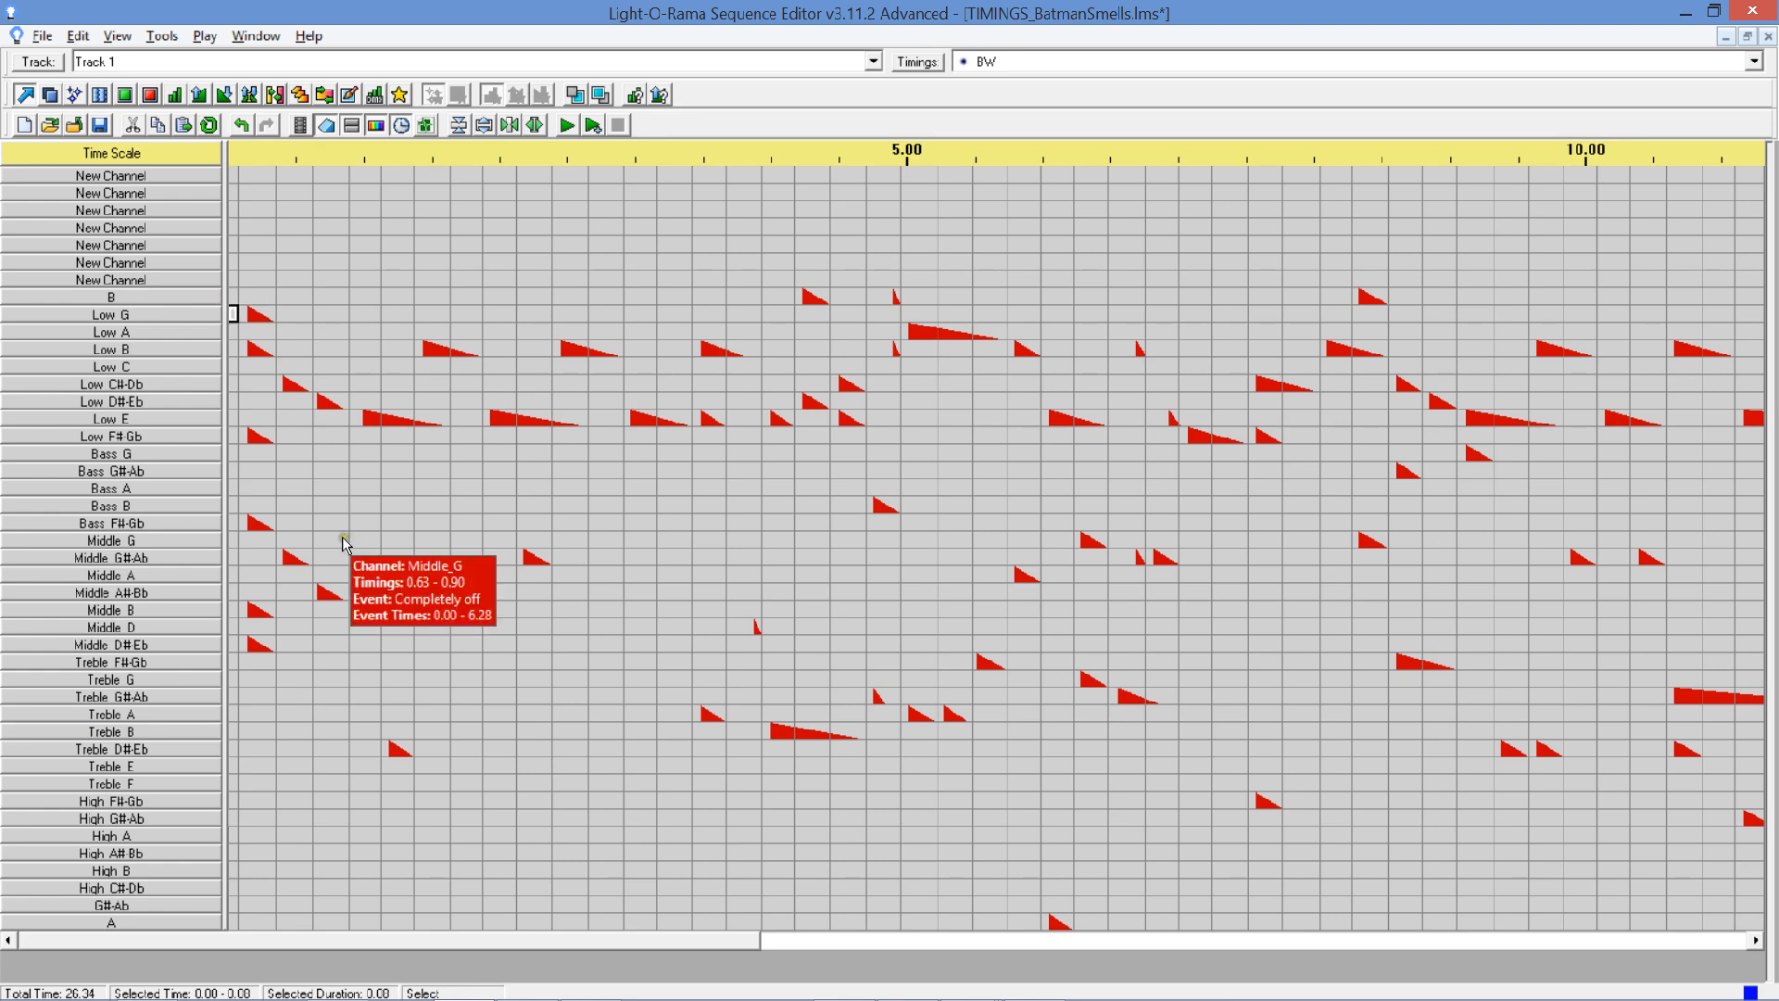
{"action": "key", "text": "shift+Right"}
{"action": "key", "text": "shift+Right"}
{"action": "key", "text": "shift+Right"}
{"action": "key", "text": "shift+Right"}
{"action": "key", "text": "shift+Right"}
{"action": "key", "text": "shift+Right"}
{"action": "key", "text": "shift+Right"}
{"action": "key", "text": "shift+Right"}
{"action": "key", "text": "shift+Right"}
{"action": "key", "text": "shift+Right"}
{"action": "key", "text": "shift+Right"}
{"action": "key", "text": "shift+Right"}
{"action": "key", "text": "shift+Right"}
{"action": "key", "text": "shift+Right"}
{"action": "key", "text": "shift+Right"}
{"action": "key", "text": "shift+Right"}
{"action": "key", "text": "shift+Right"}
{"action": "key", "text": "shift+Right"}
{"action": "key", "text": "shift+Right"}
{"action": "key", "text": "shift+Right"}
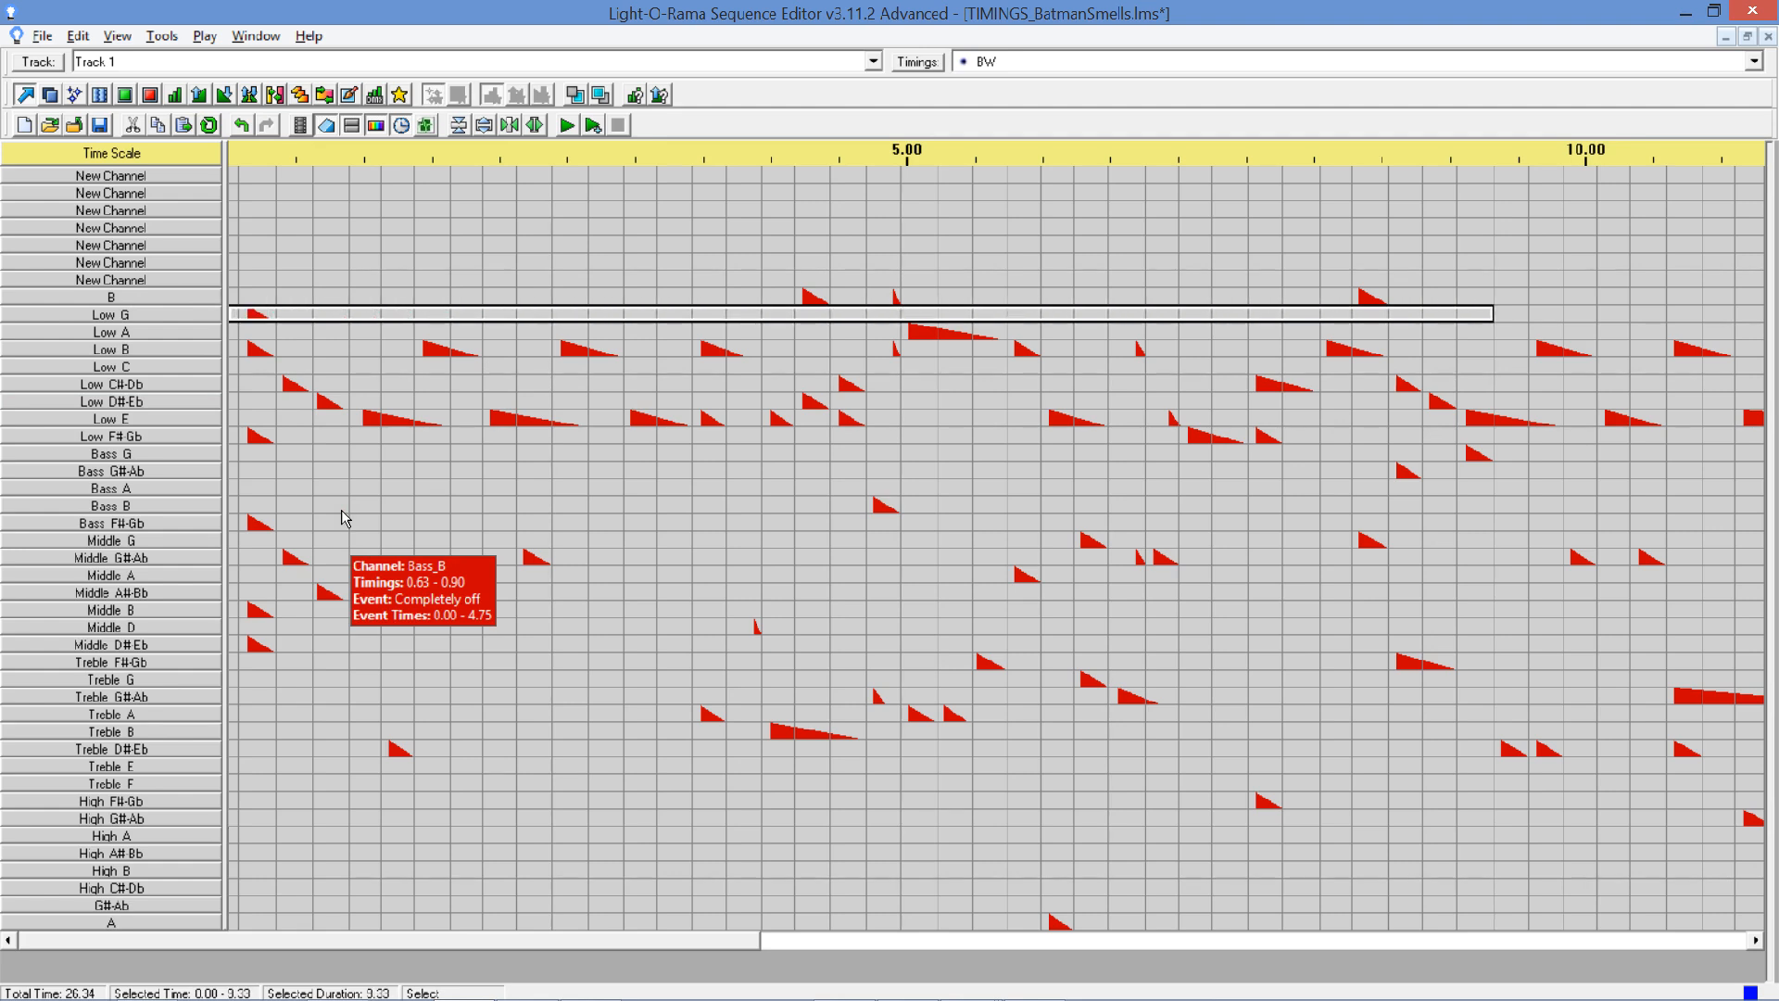
{"action": "key", "text": "shift+Right"}
{"action": "key", "text": "shift+Right"}
{"action": "key", "text": "shift+Right"}
{"action": "key", "text": "shift+Right"}
{"action": "key", "text": "shift+Right"}
{"action": "key", "text": "shift+Right"}
{"action": "key", "text": "shift+Right"}
{"action": "key", "text": "shift+Right"}
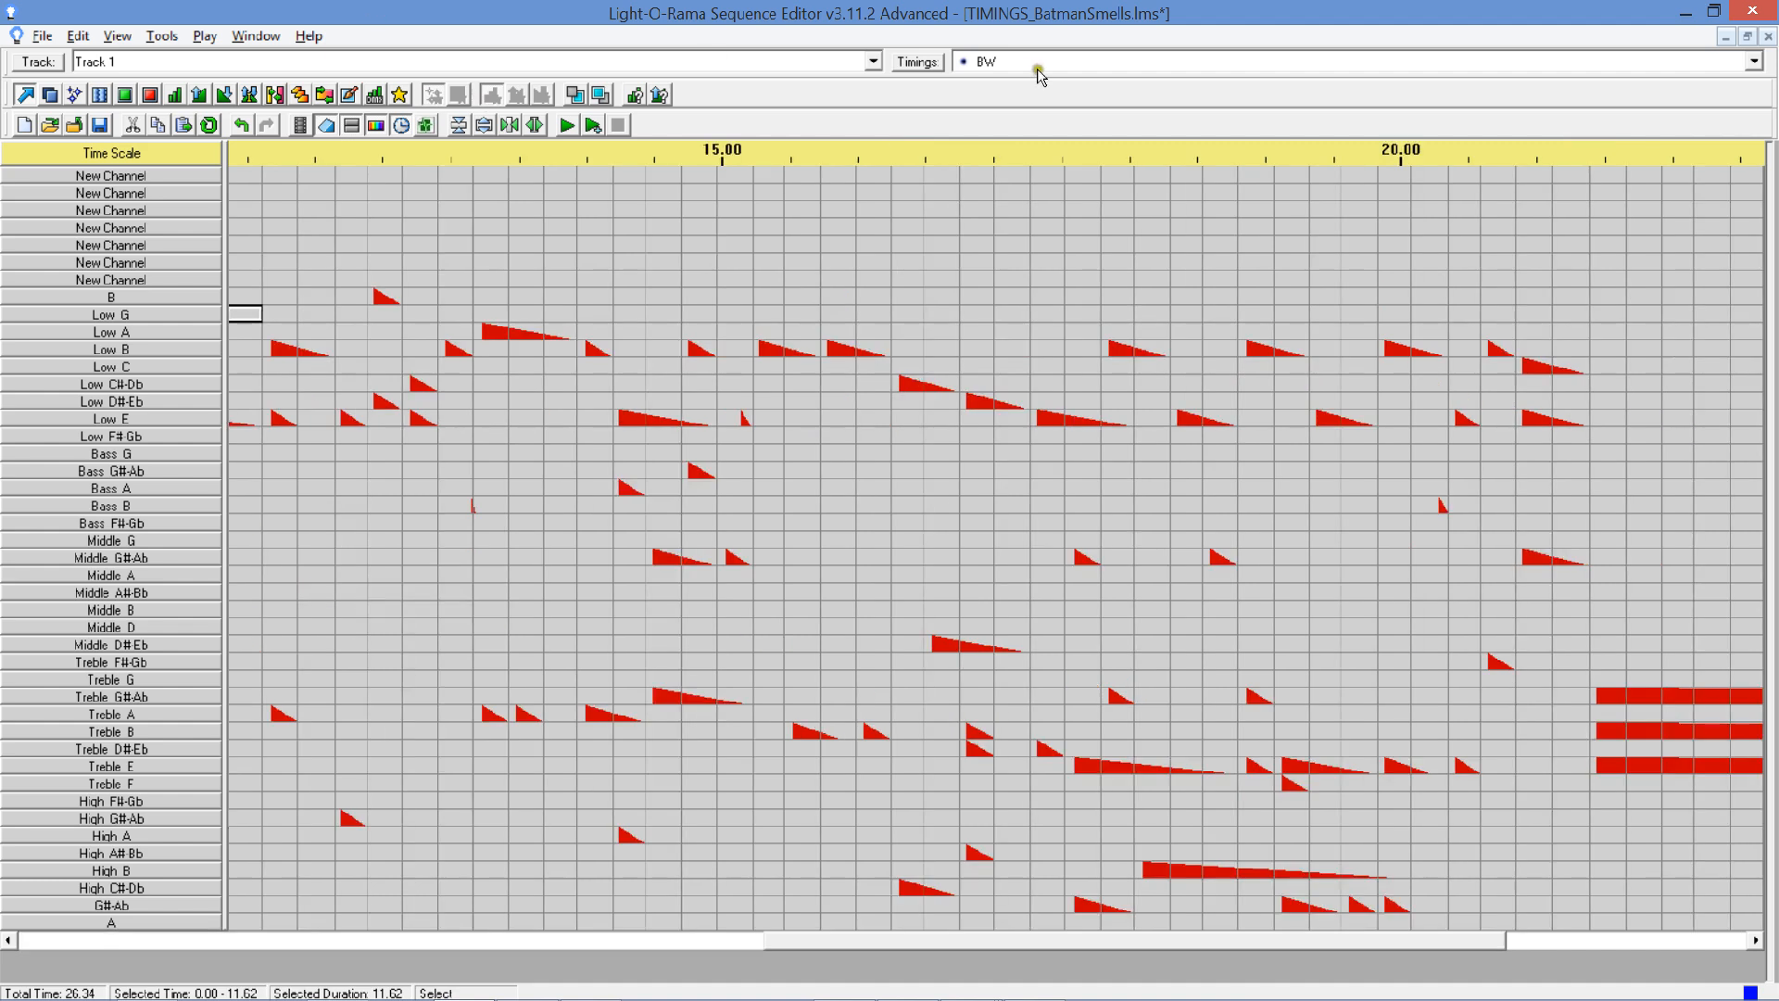
Add a new freeform timing grid named work and switch the track to it.
{"action": "left_click", "coordinate": [915, 66]}
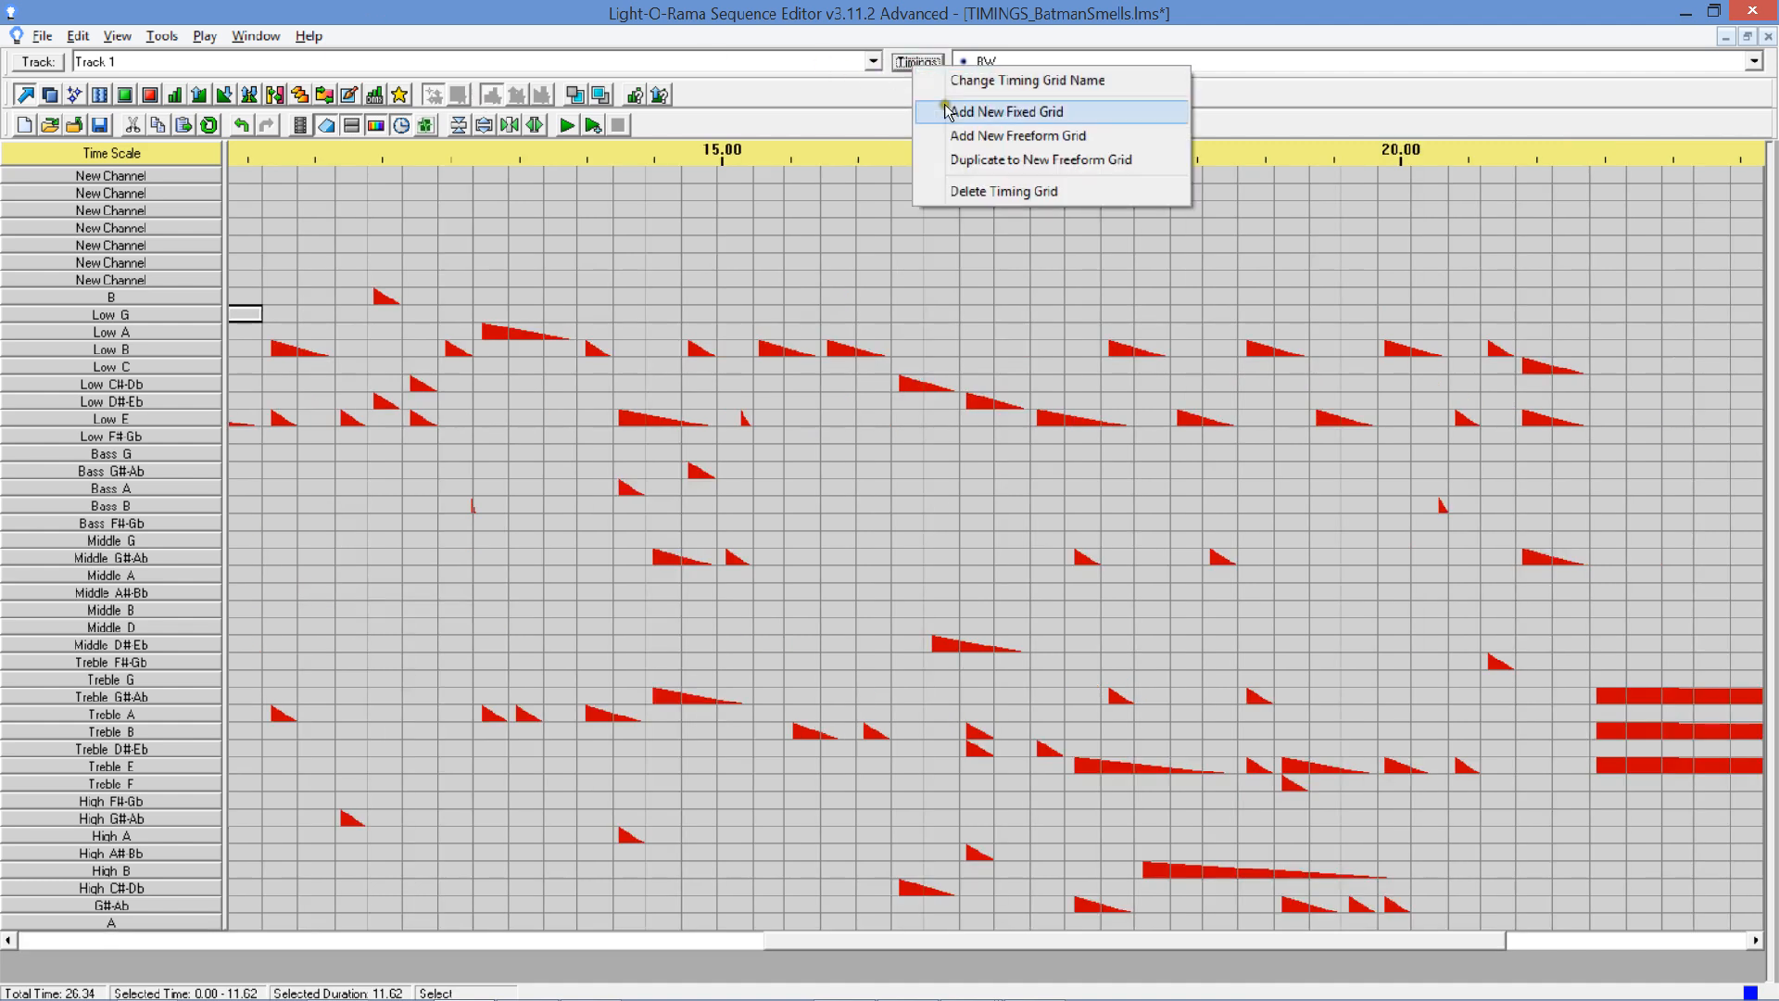
{"action": "left_click", "coordinate": [983, 135]}
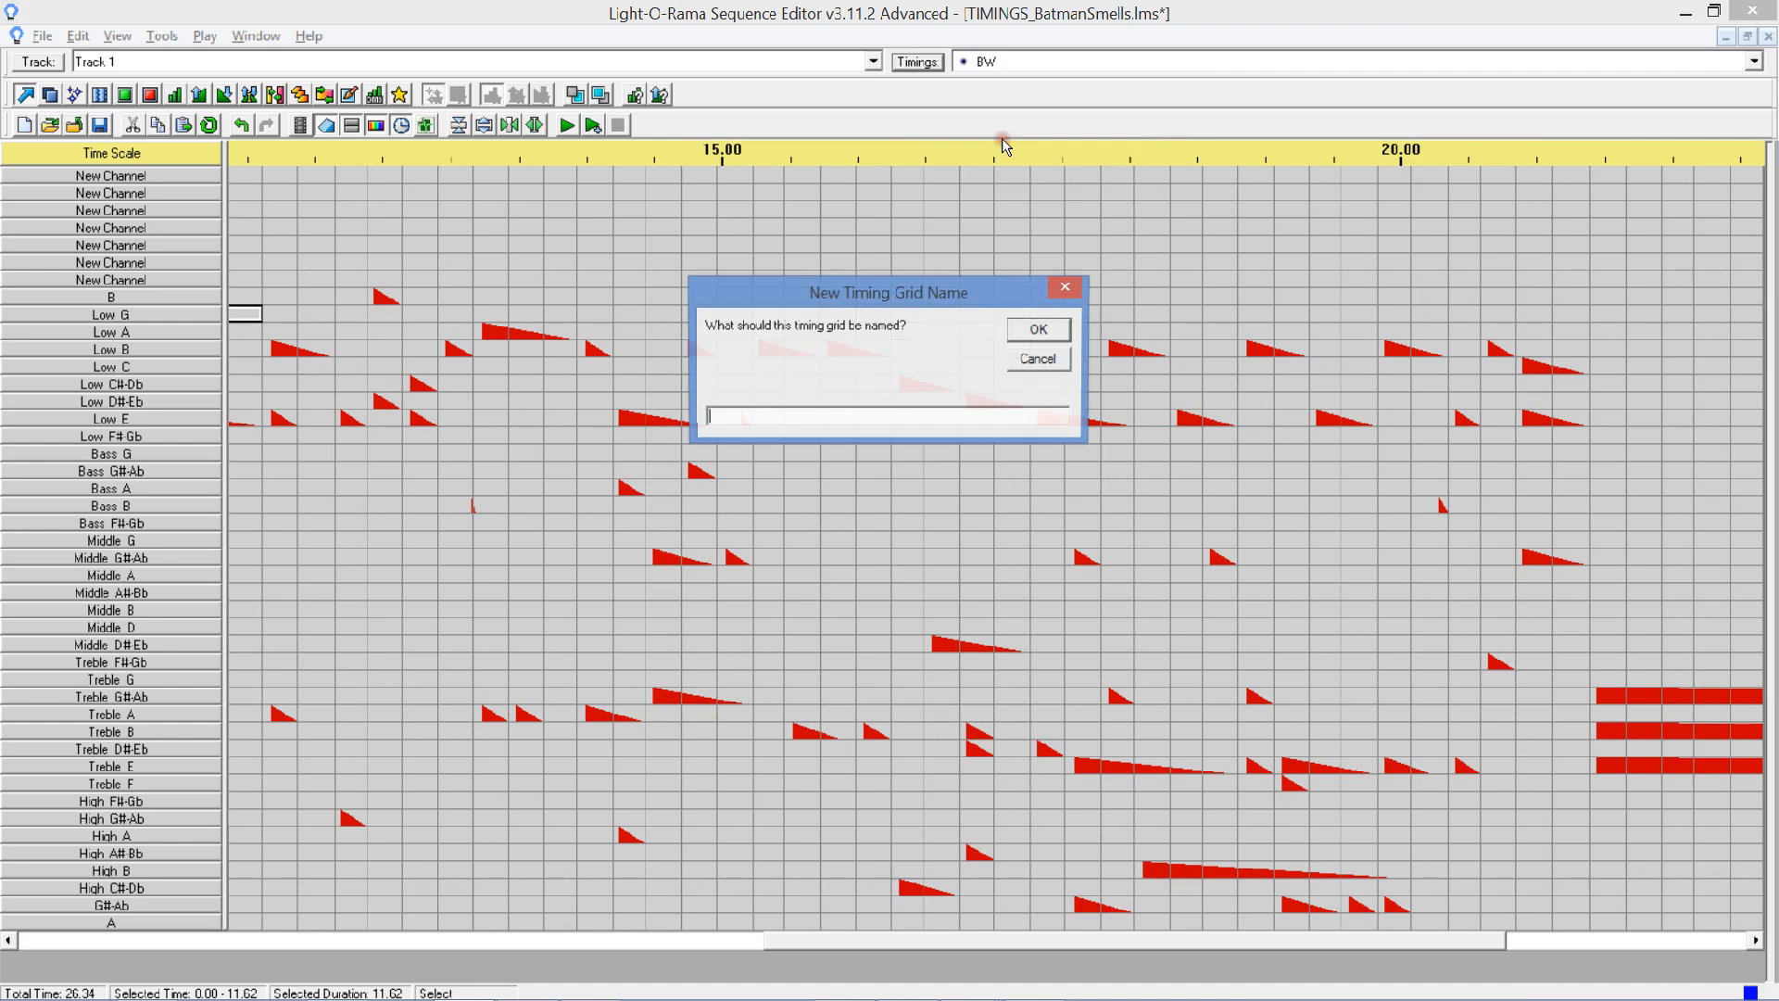
{"action": "type", "text": "work"}
{"action": "left_click", "coordinate": [1020, 330]}
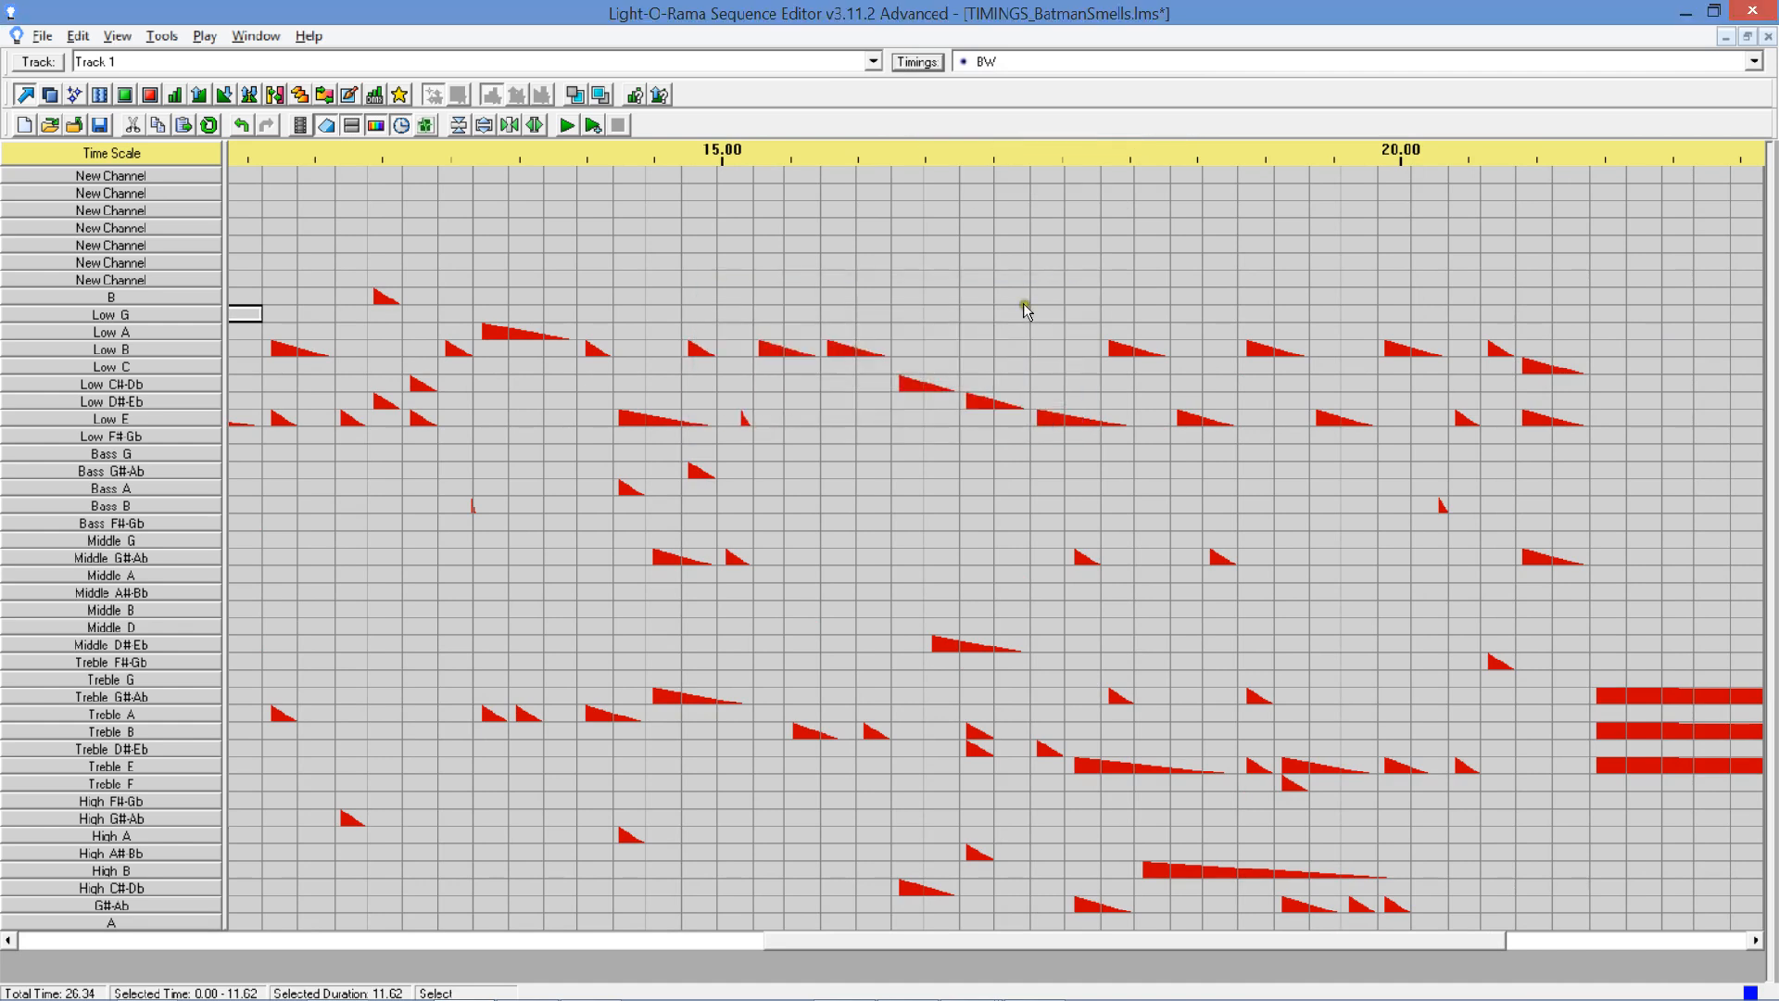
{"action": "left_click", "coordinate": [1752, 61]}
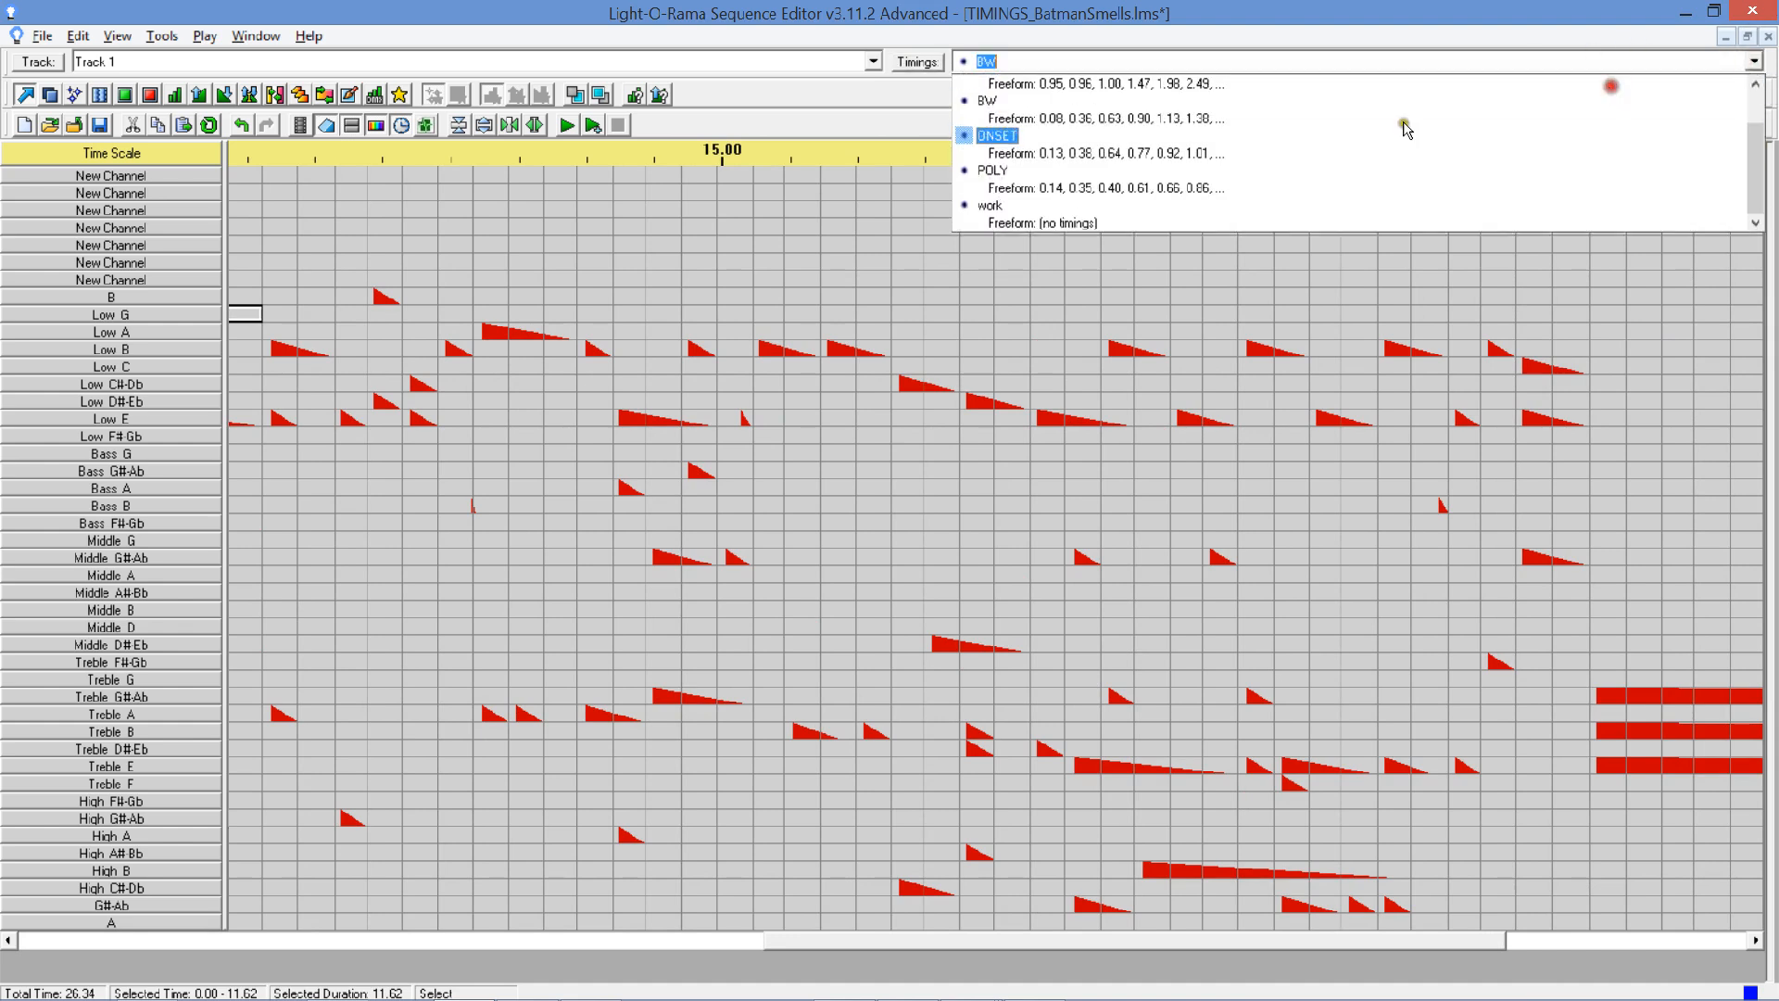
{"action": "left_click", "coordinate": [1082, 204]}
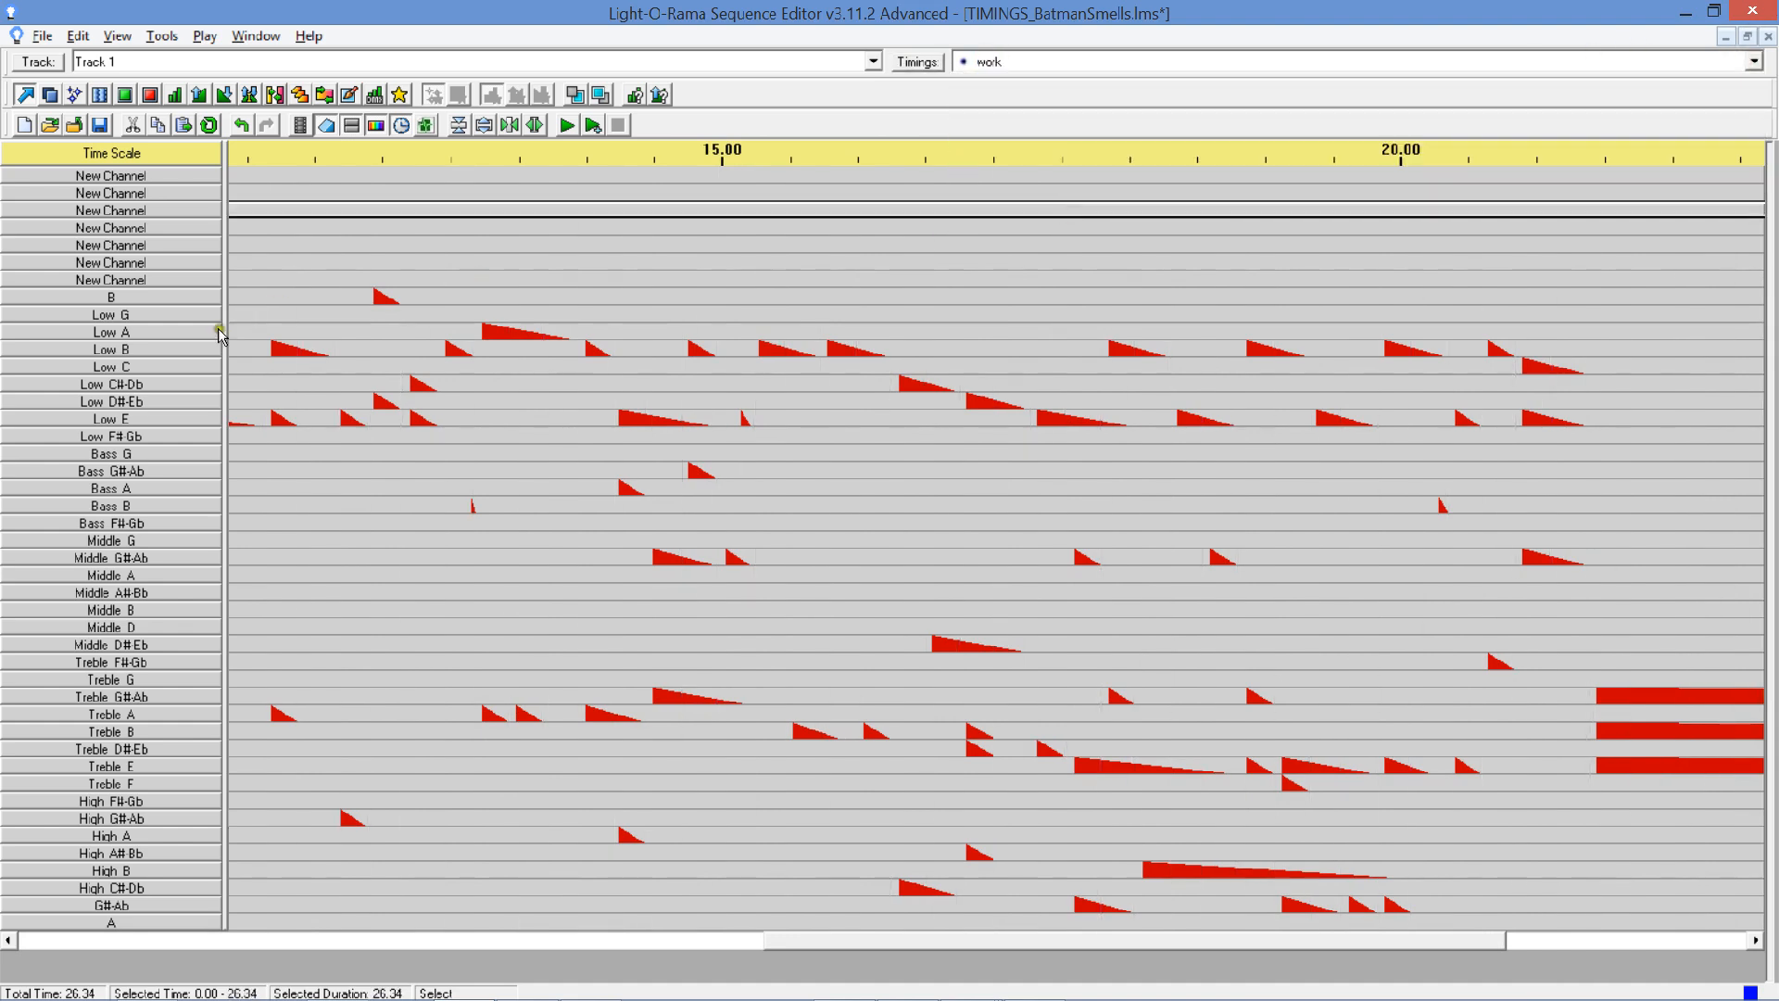
Copy the whole Low G row from the start of the sequence into the first new channel.
{"action": "left_click", "coordinate": [30, 941]}
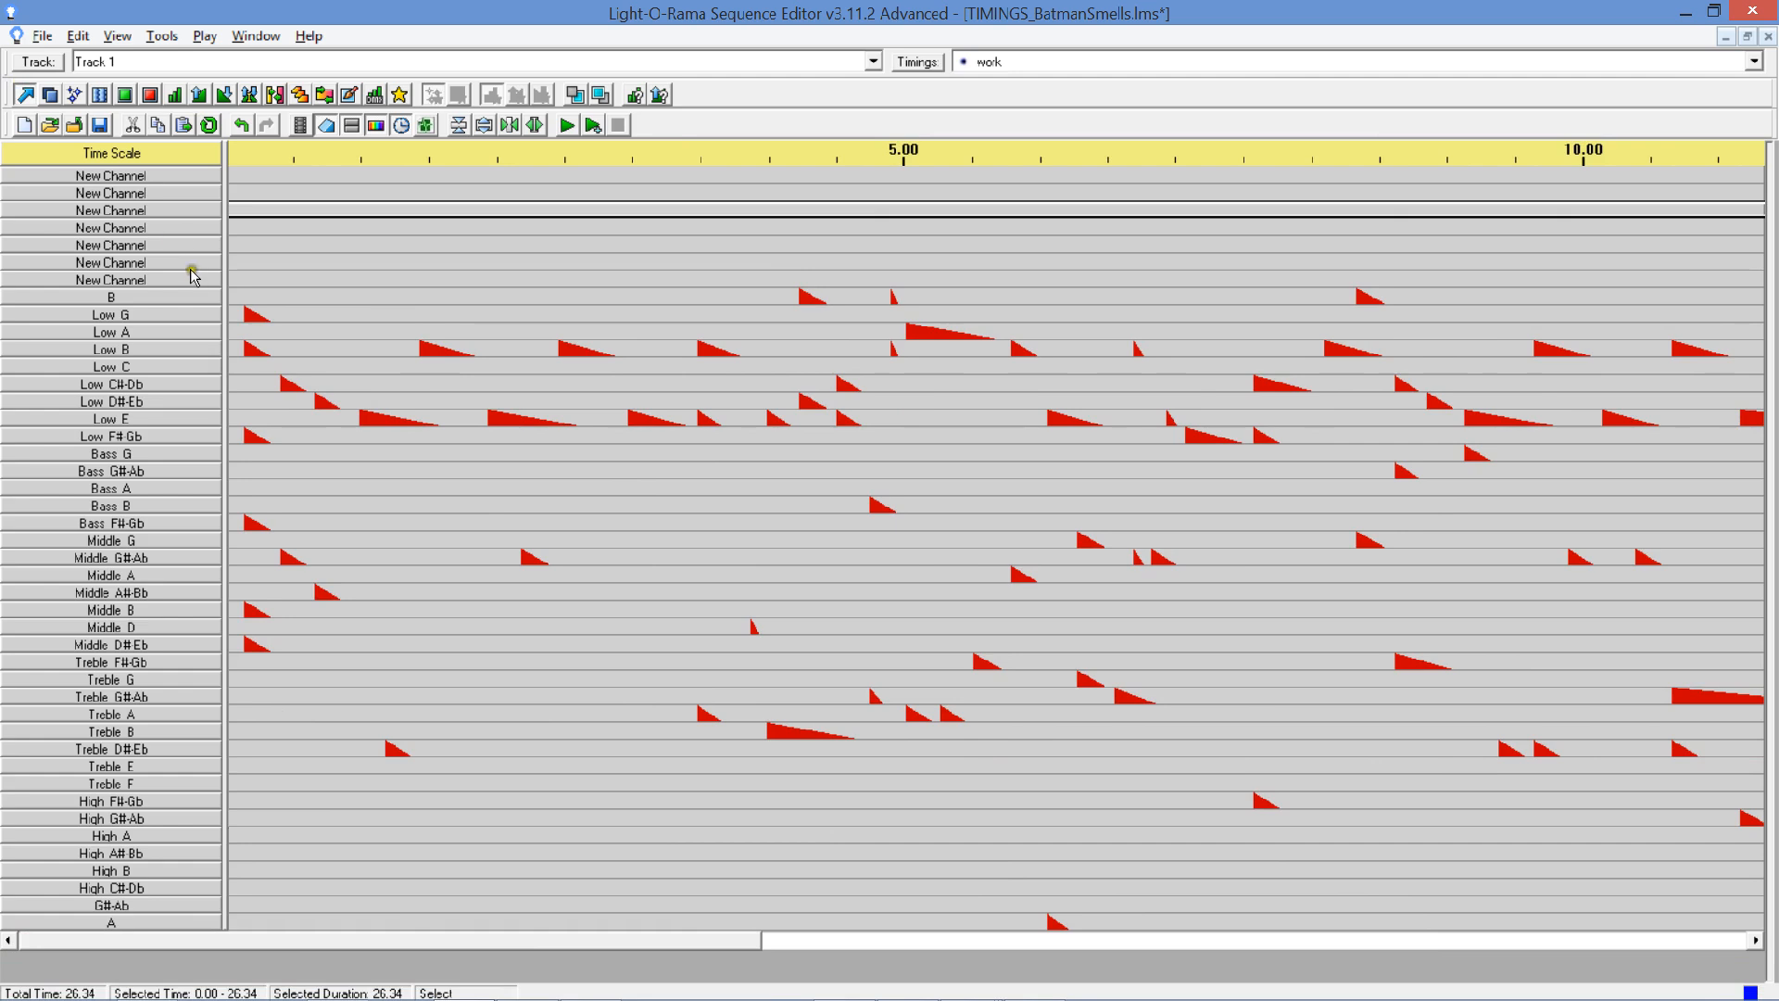
{"action": "left_click", "coordinate": [238, 319]}
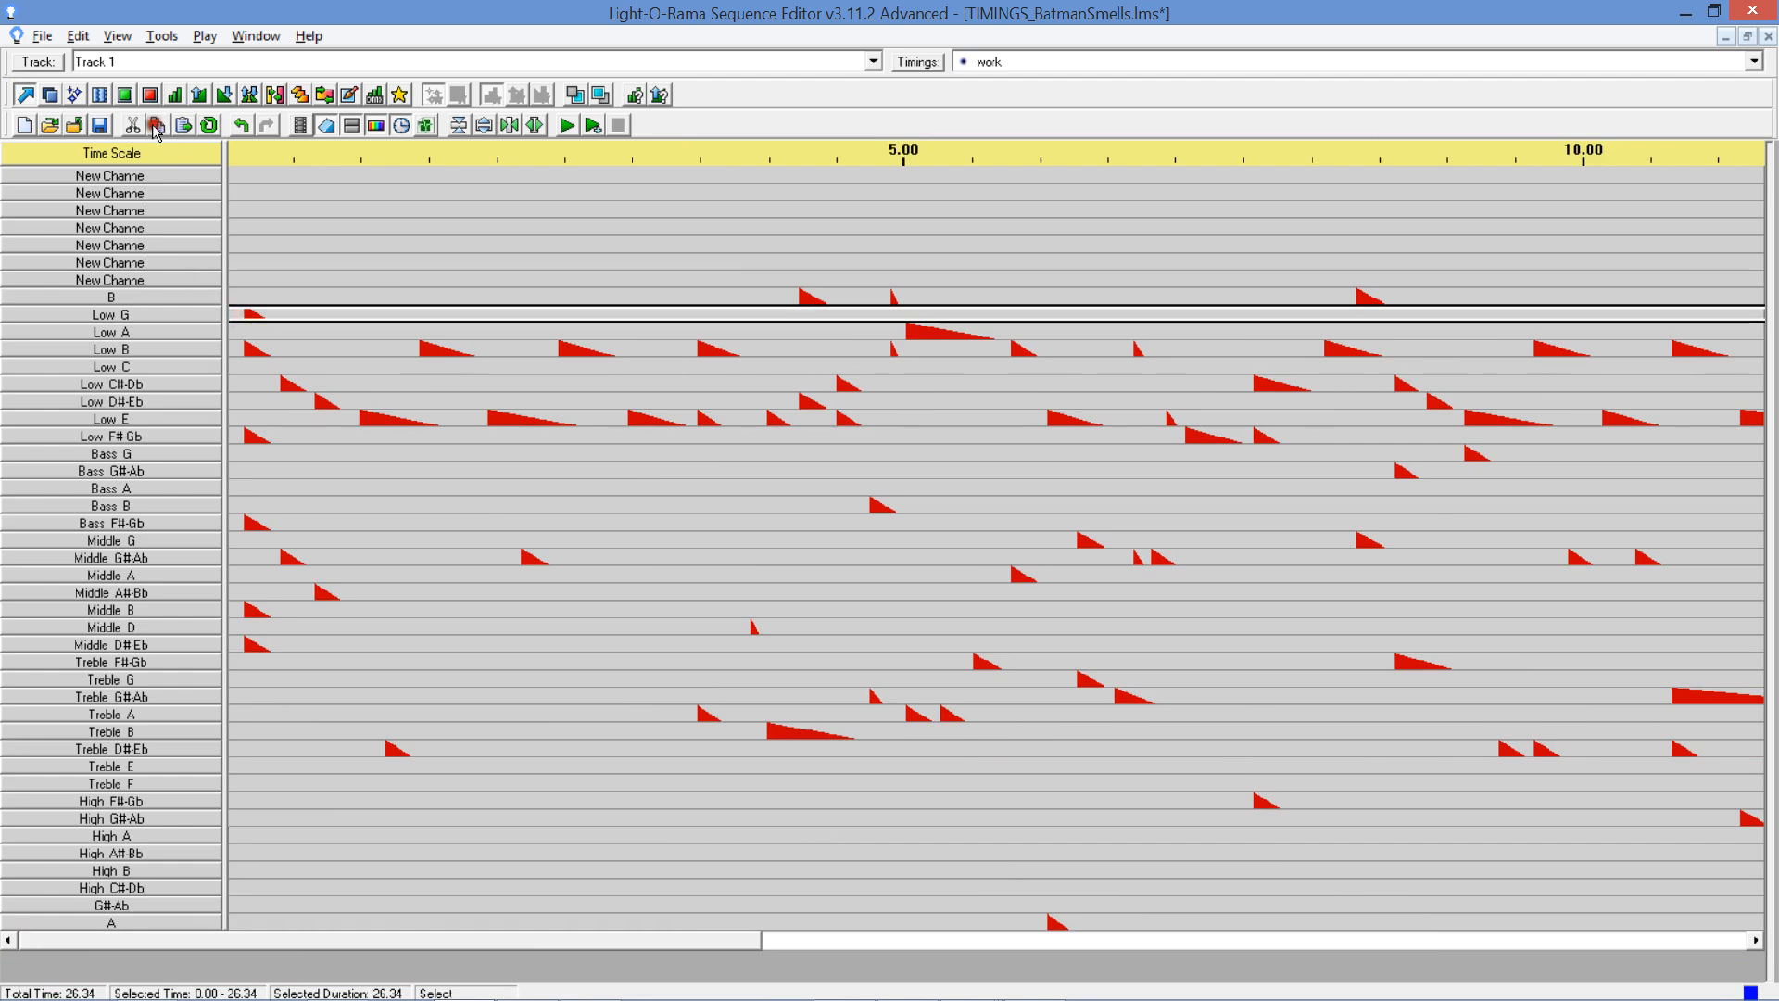
{"action": "left_click", "coordinate": [239, 177]}
{"action": "left_click", "coordinate": [185, 125]}
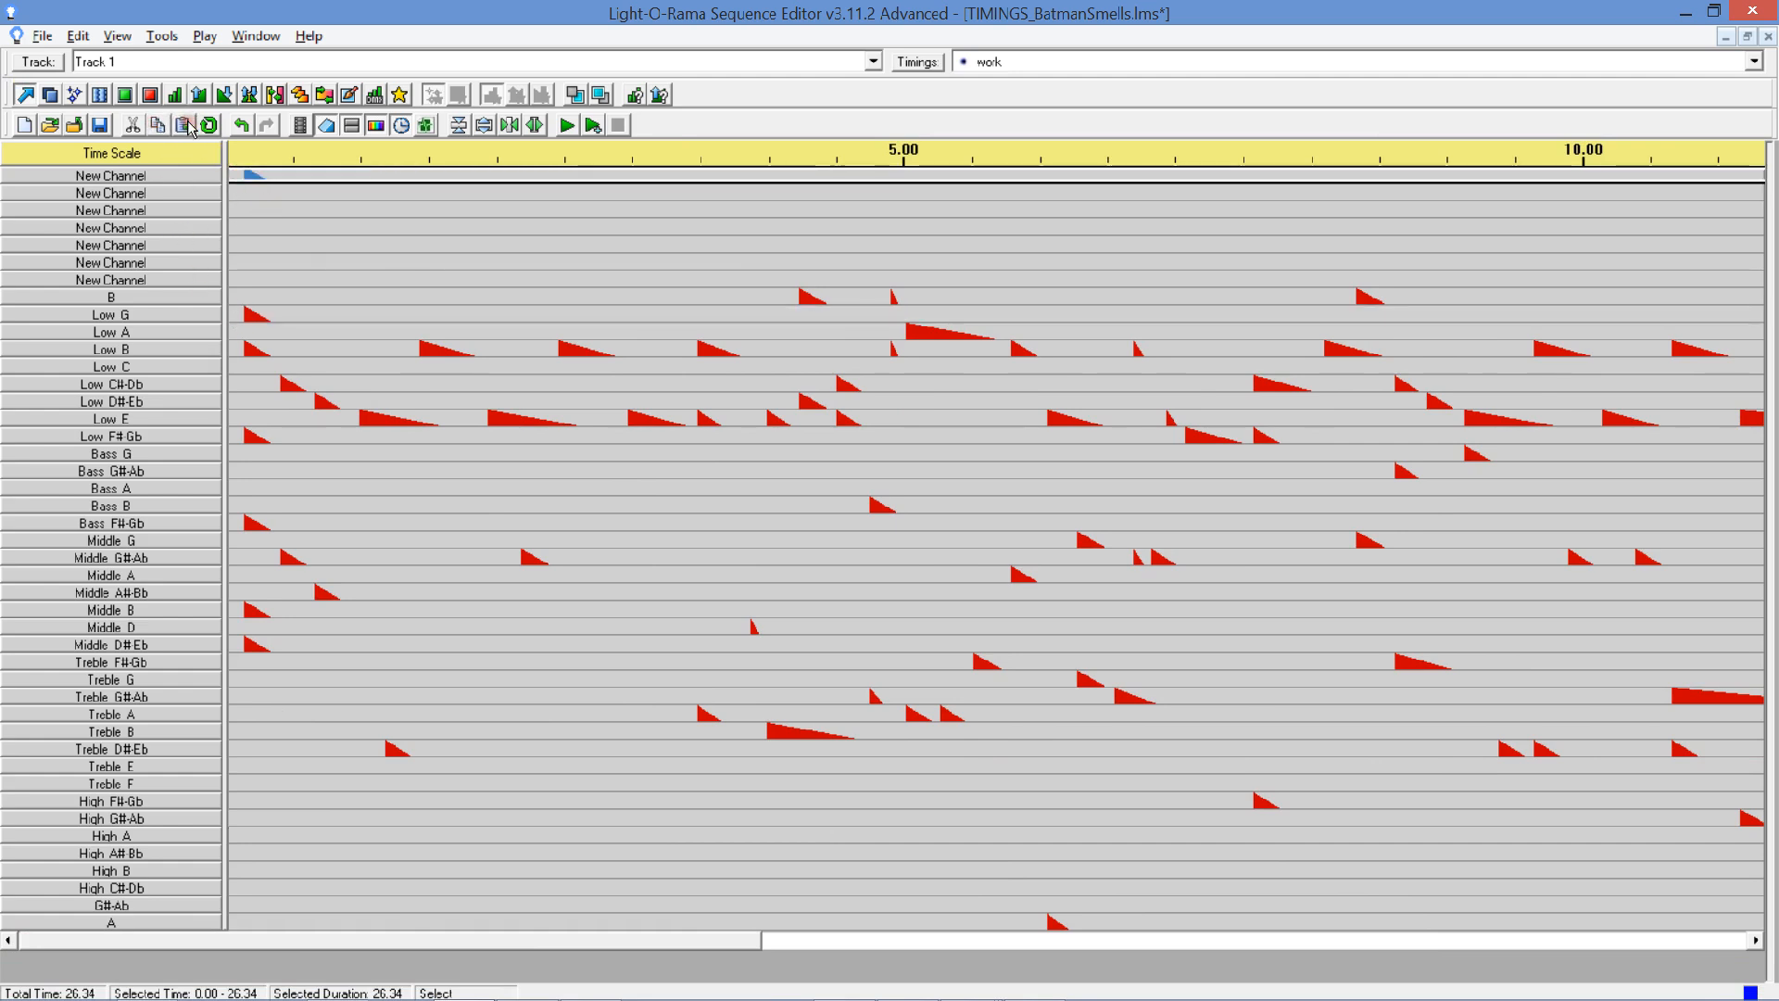
Turn on the Paste from Foreground paste mode.
{"action": "left_click", "coordinate": [102, 36]}
{"action": "left_click", "coordinate": [84, 35]}
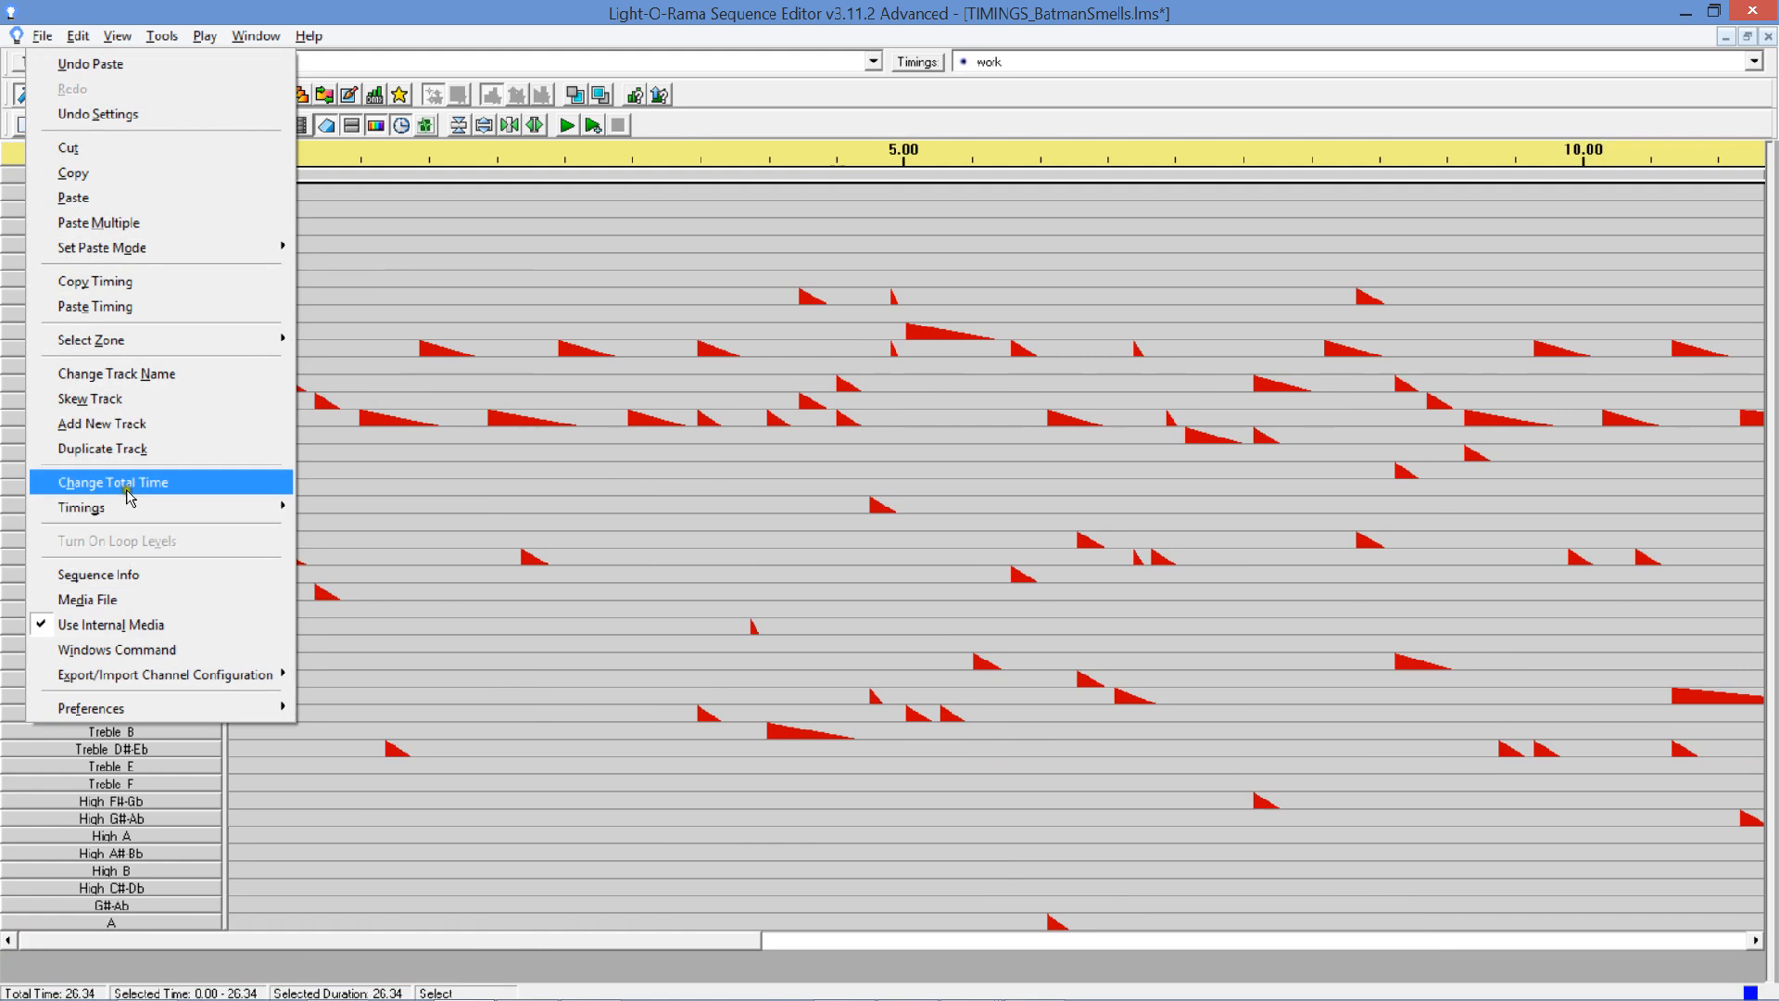
{"action": "left_click", "coordinate": [112, 249]}
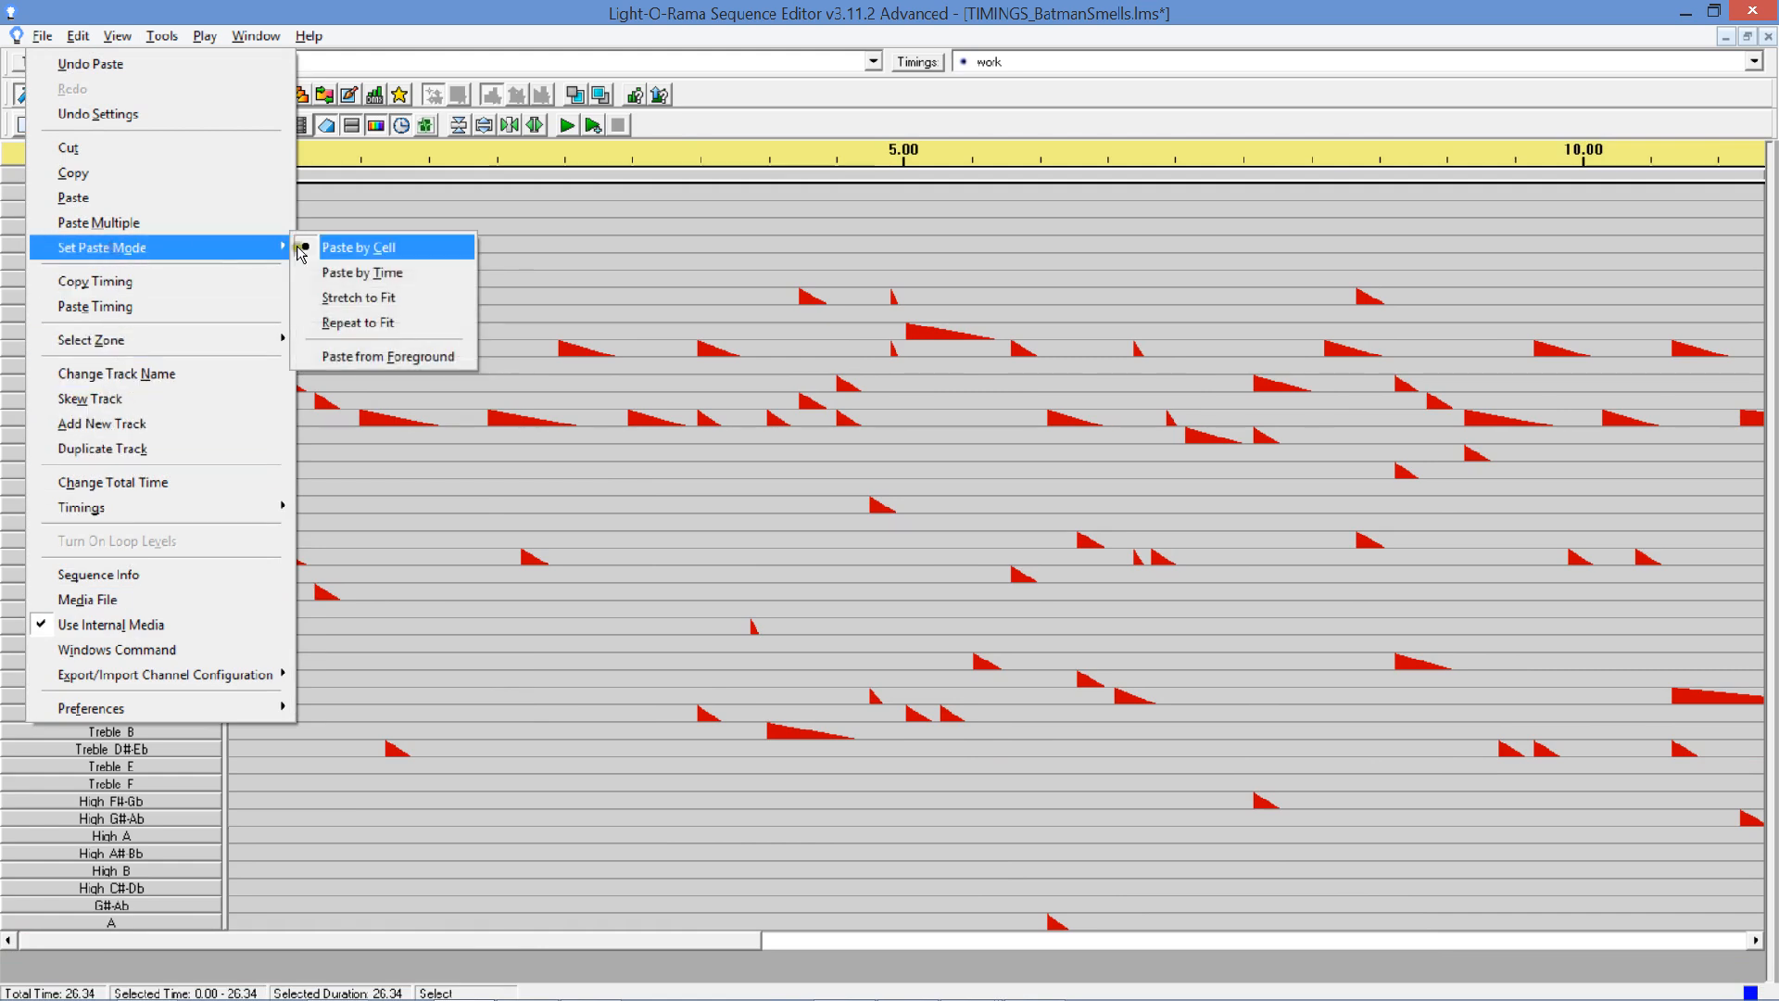
{"action": "left_click", "coordinate": [375, 356]}
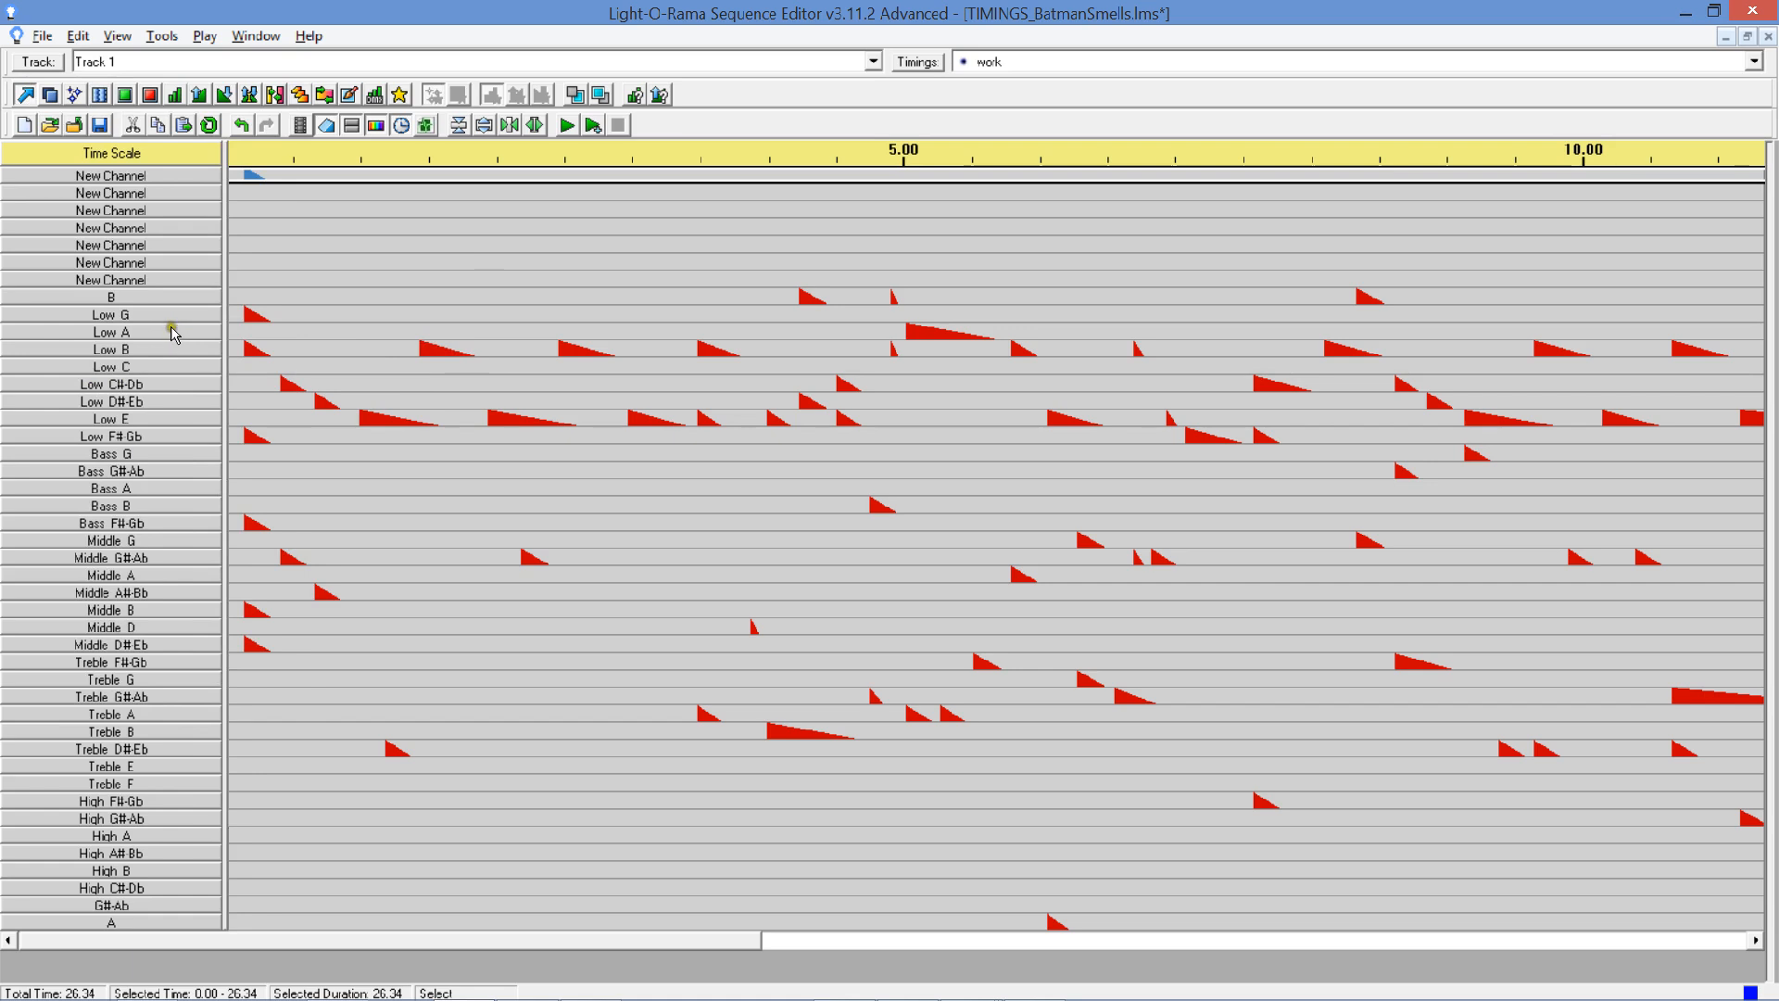
Copy the Low A and Low B rows one after the other into the first new channel.
{"action": "left_click", "coordinate": [231, 332]}
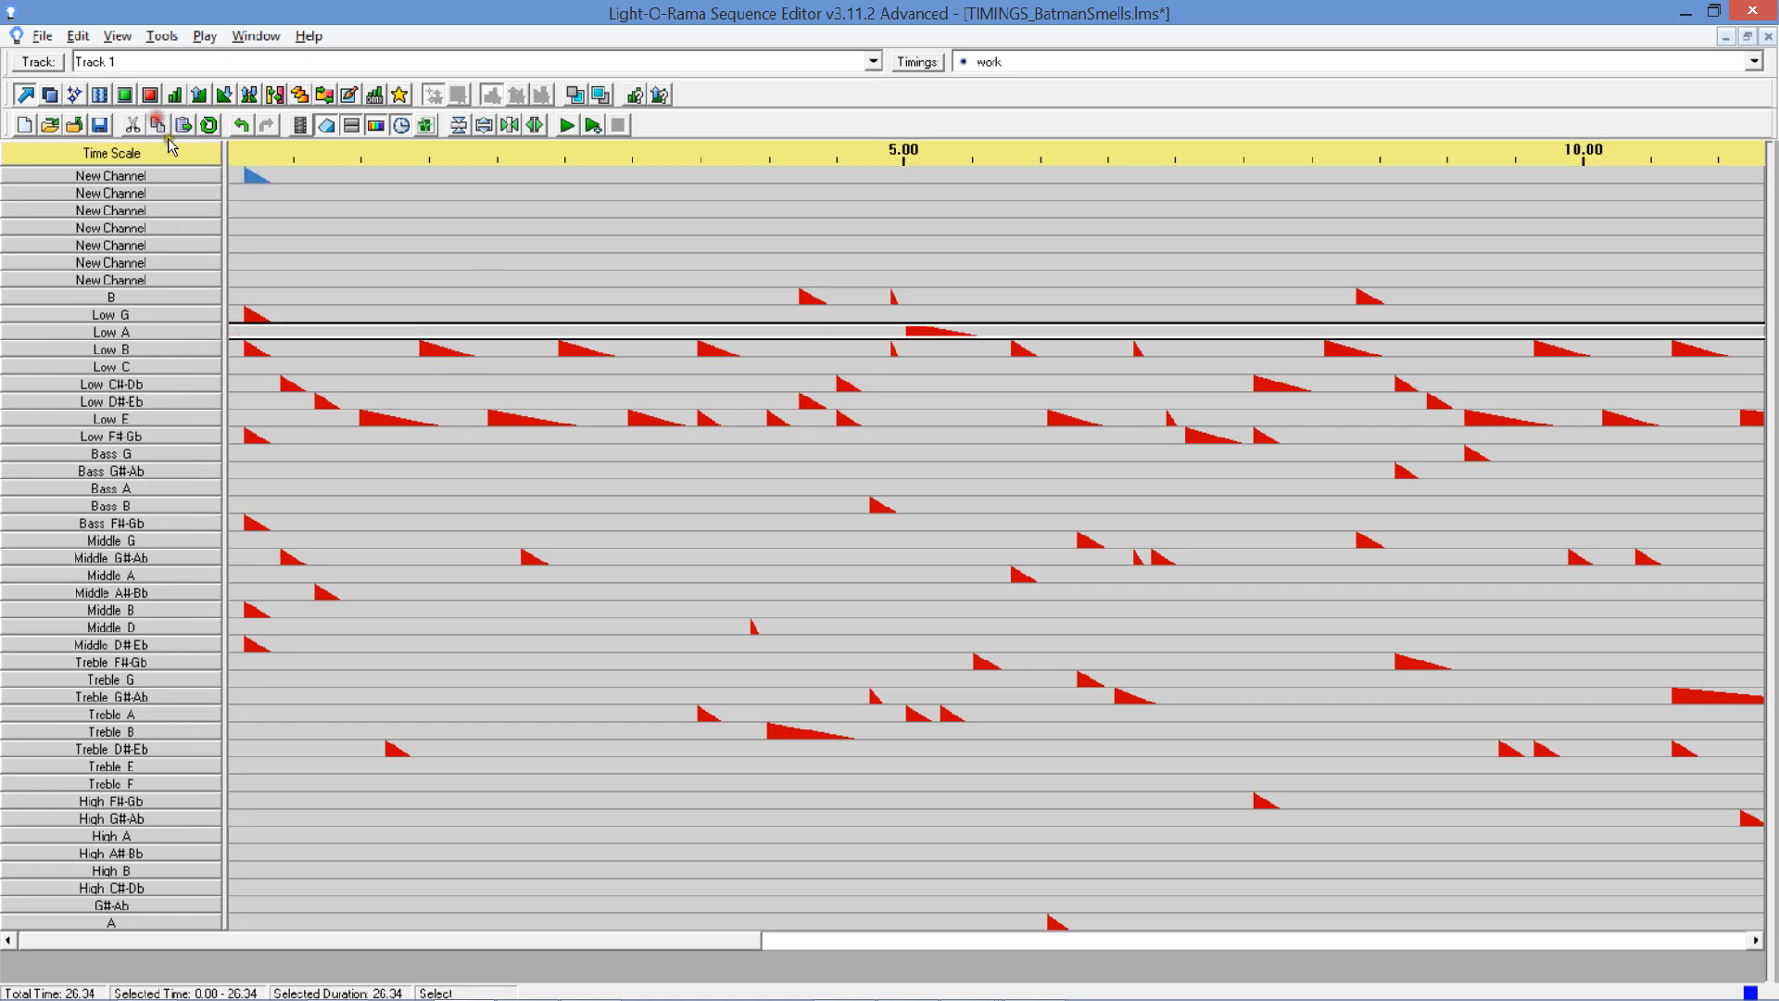
{"action": "left_click", "coordinate": [238, 180]}
{"action": "left_click", "coordinate": [182, 125]}
{"action": "left_click", "coordinate": [231, 350]}
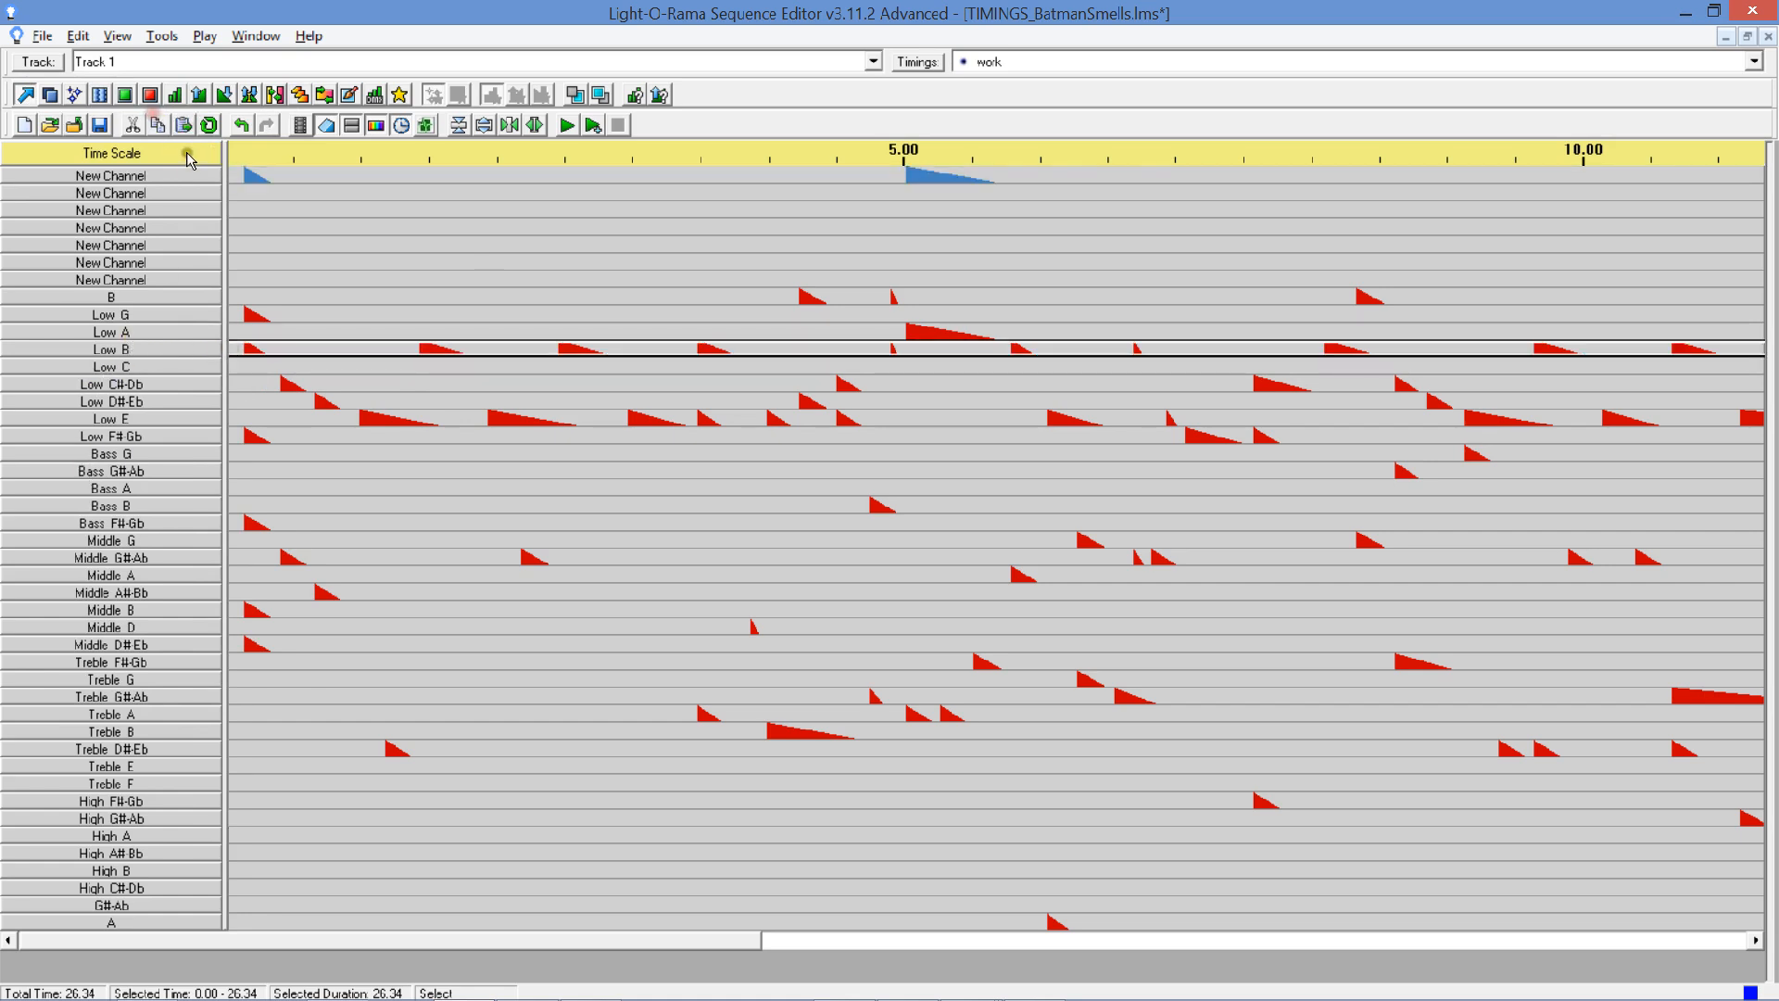
{"action": "left_click", "coordinate": [233, 180]}
{"action": "left_click", "coordinate": [183, 125]}
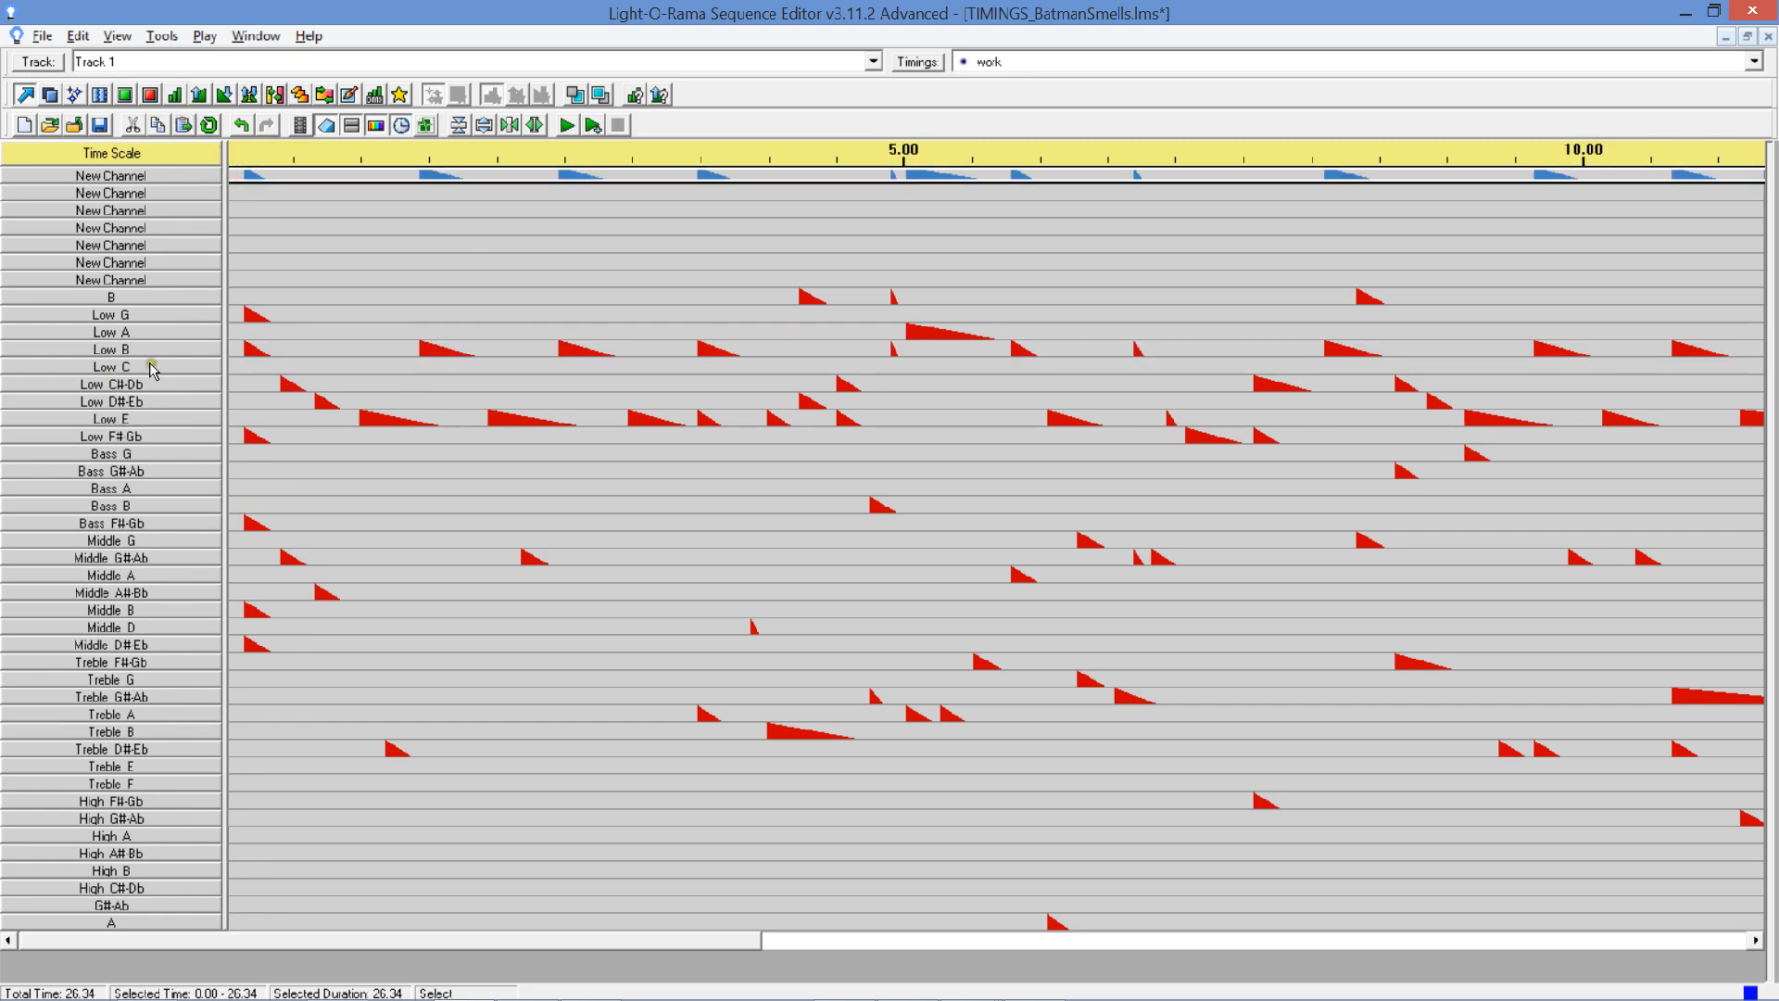
Copy the Low C and Low C#-Db rows one after the other into the first new channel.
{"action": "left_click", "coordinate": [239, 367]}
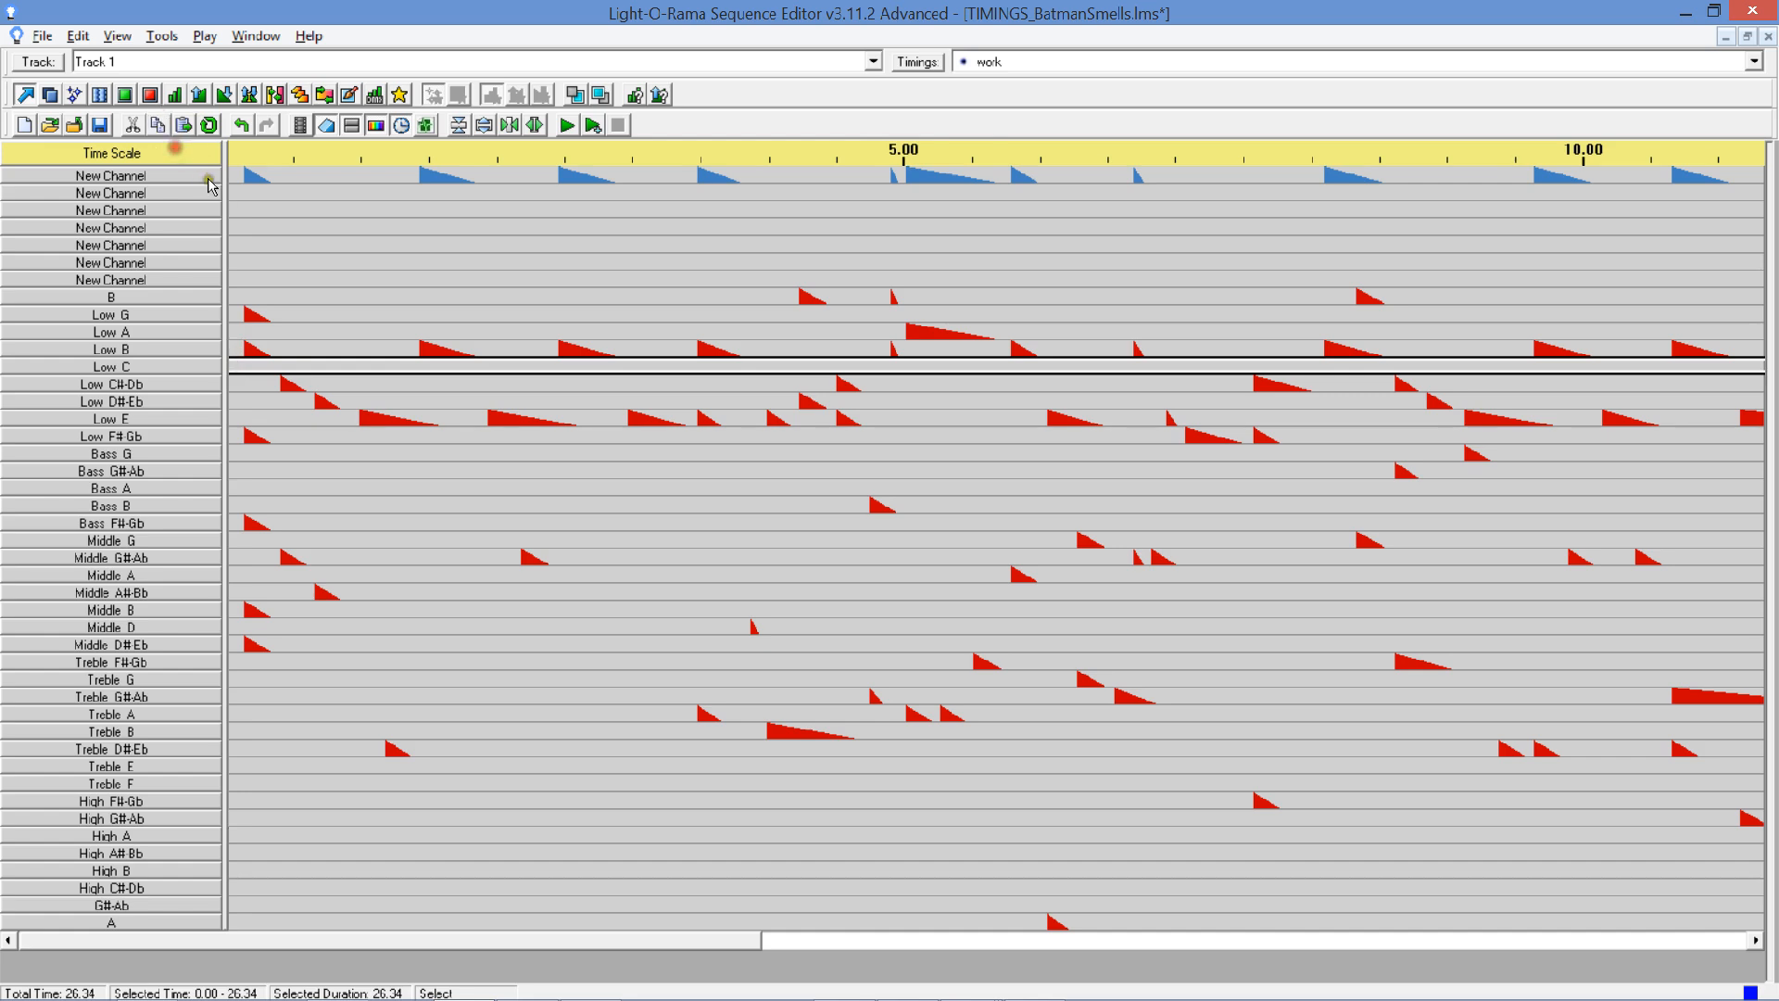
{"action": "left_click", "coordinate": [236, 180]}
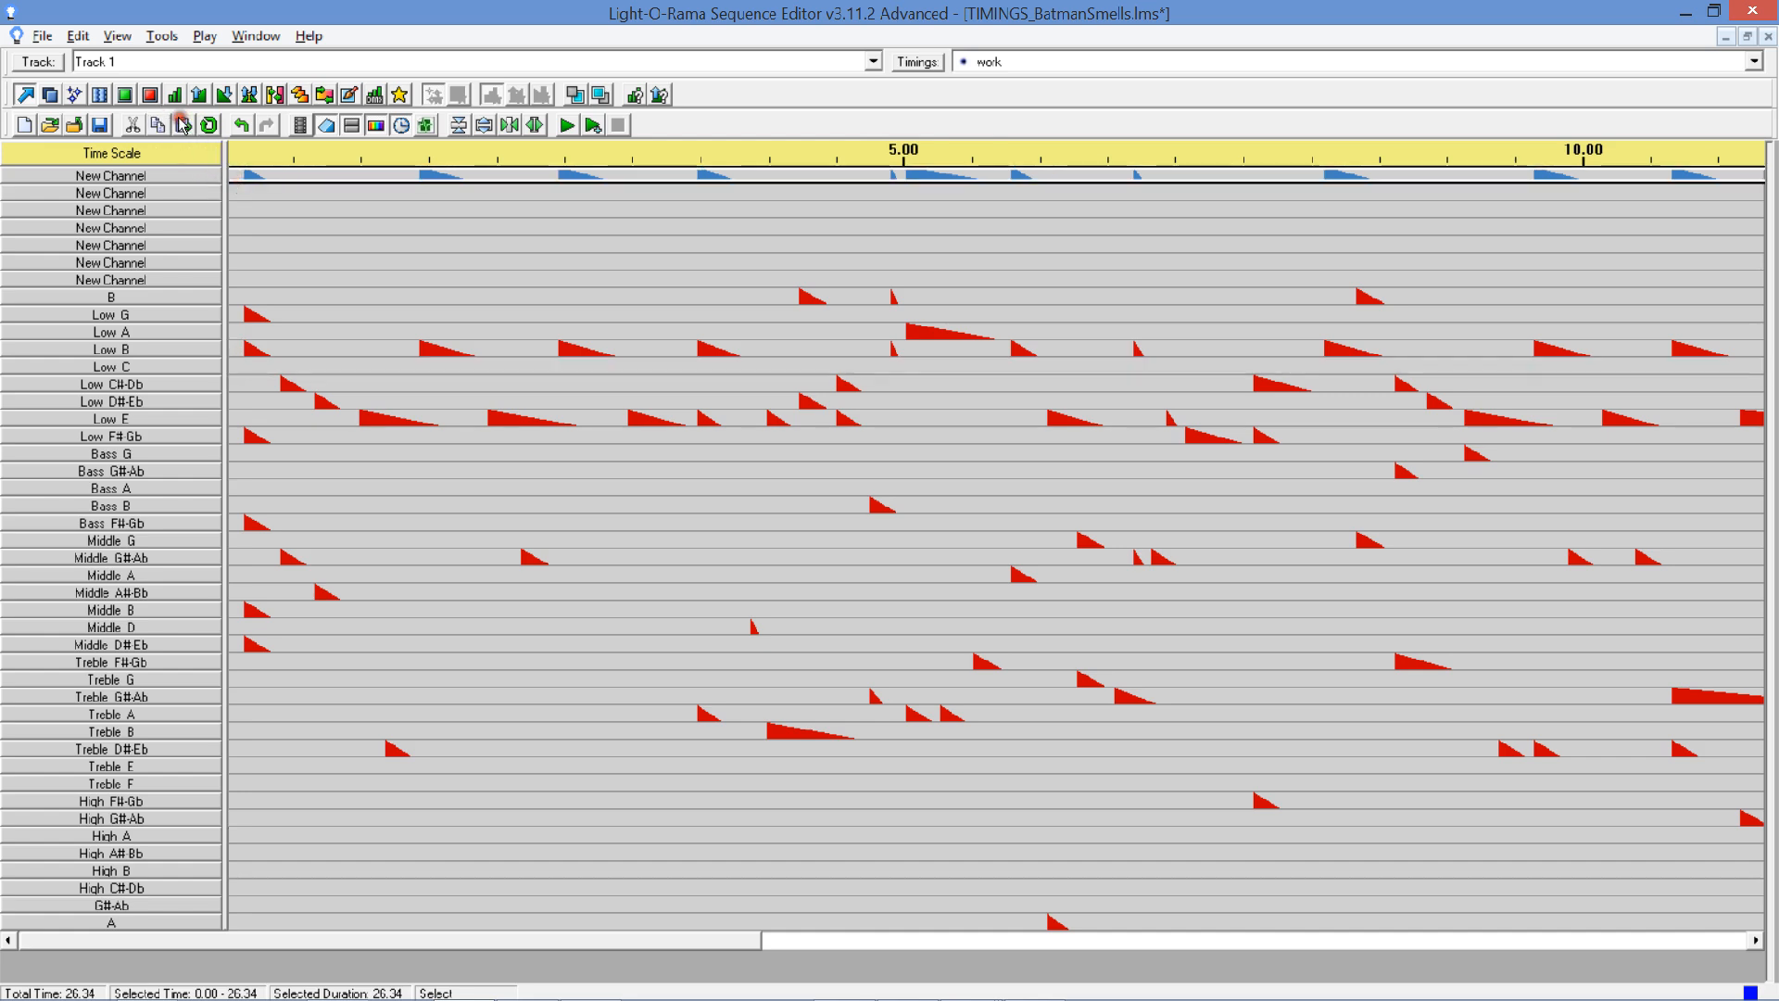
{"action": "left_click", "coordinate": [232, 385]}
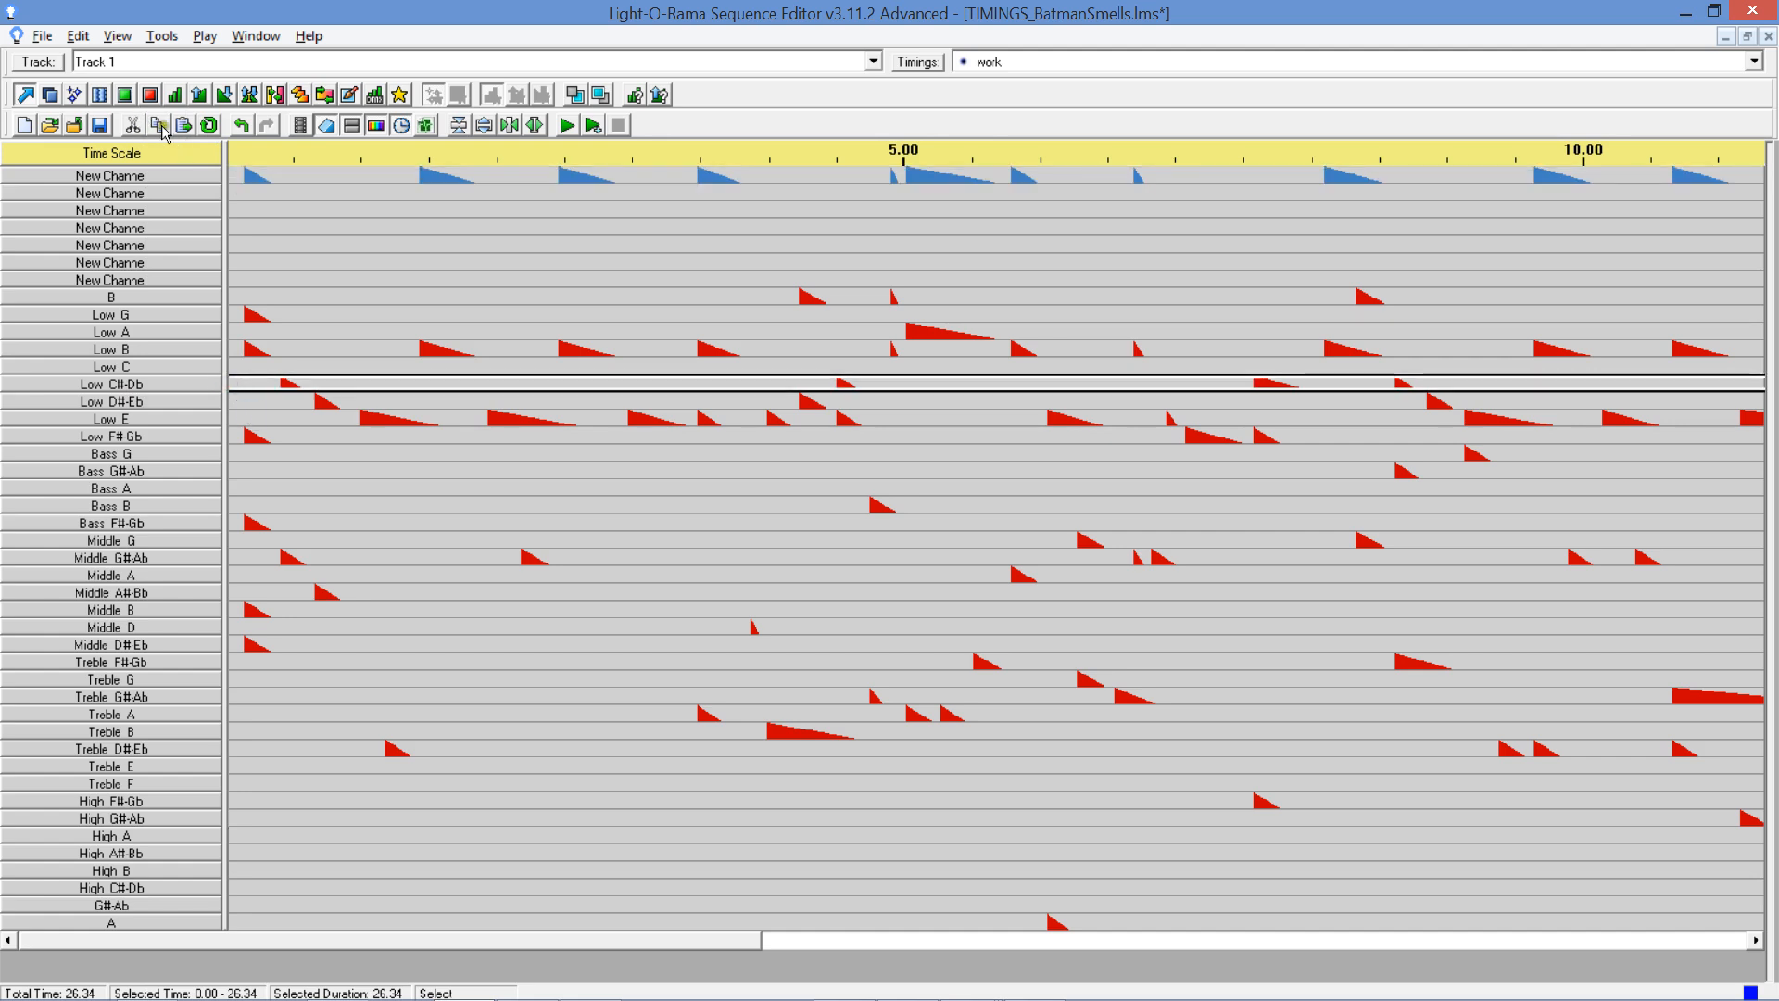
{"action": "left_click", "coordinate": [234, 179]}
{"action": "left_click", "coordinate": [181, 126]}
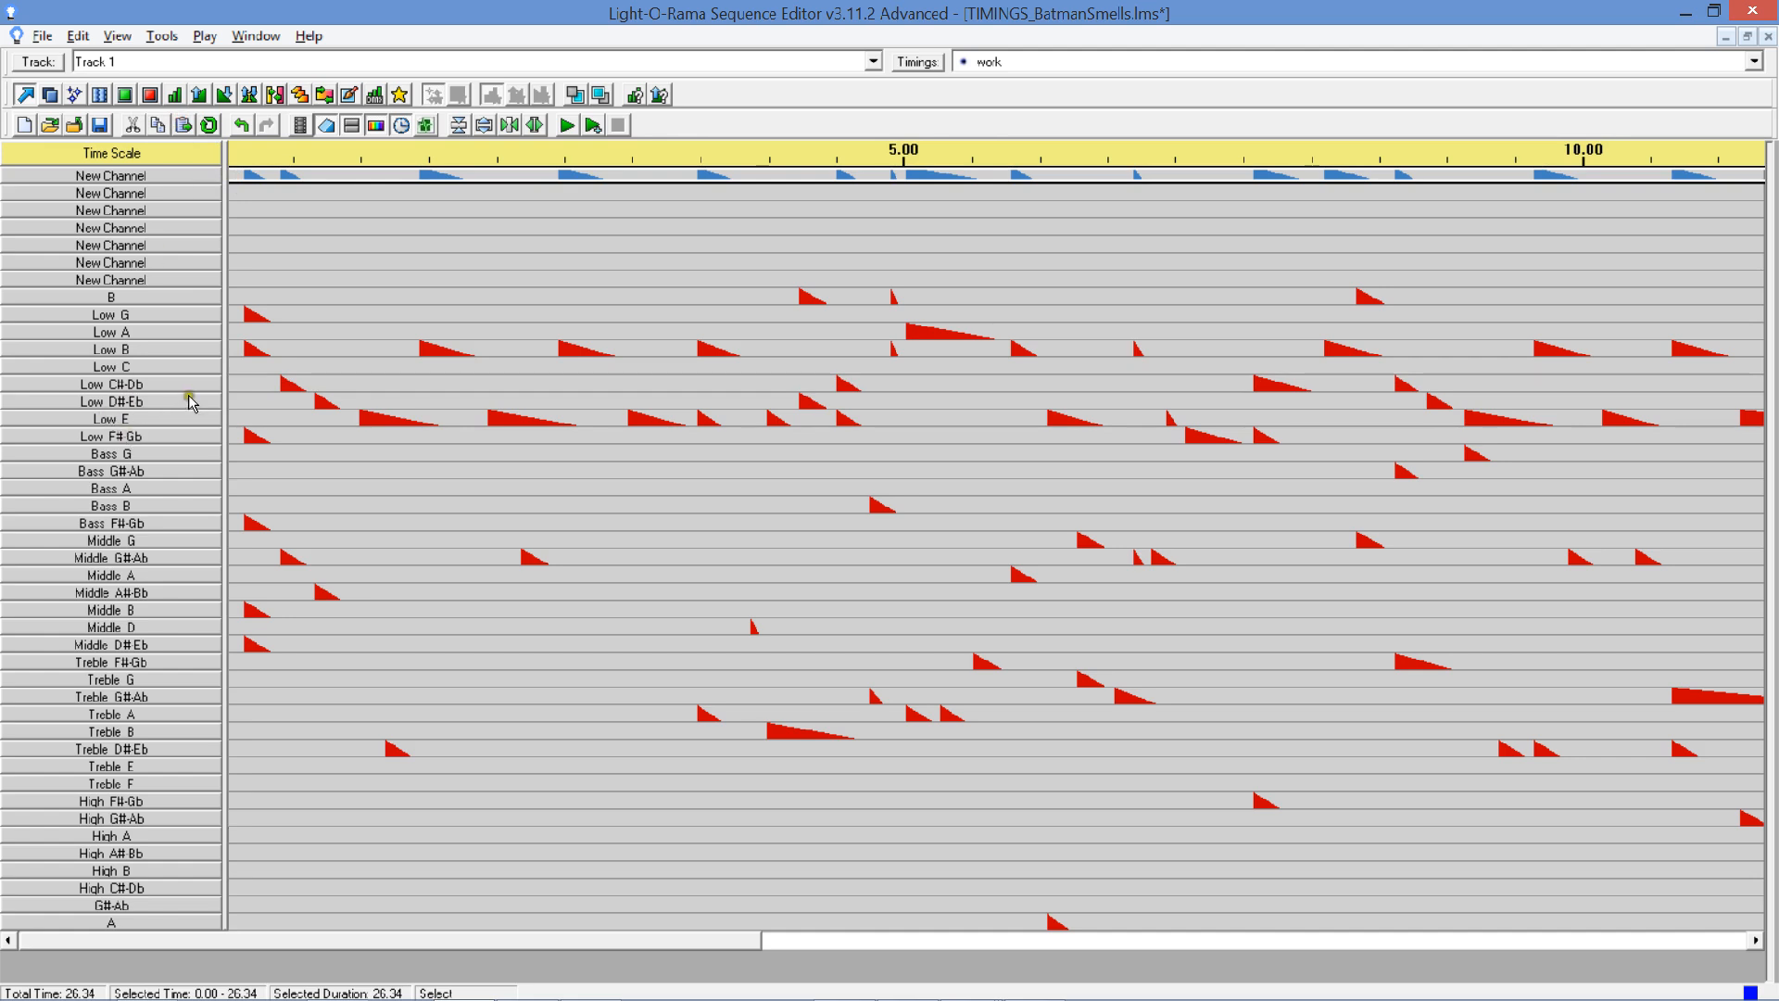
Copy the Low D#-Eb and Low E rows one after the other into the first new channel.
{"action": "left_click", "coordinate": [232, 401]}
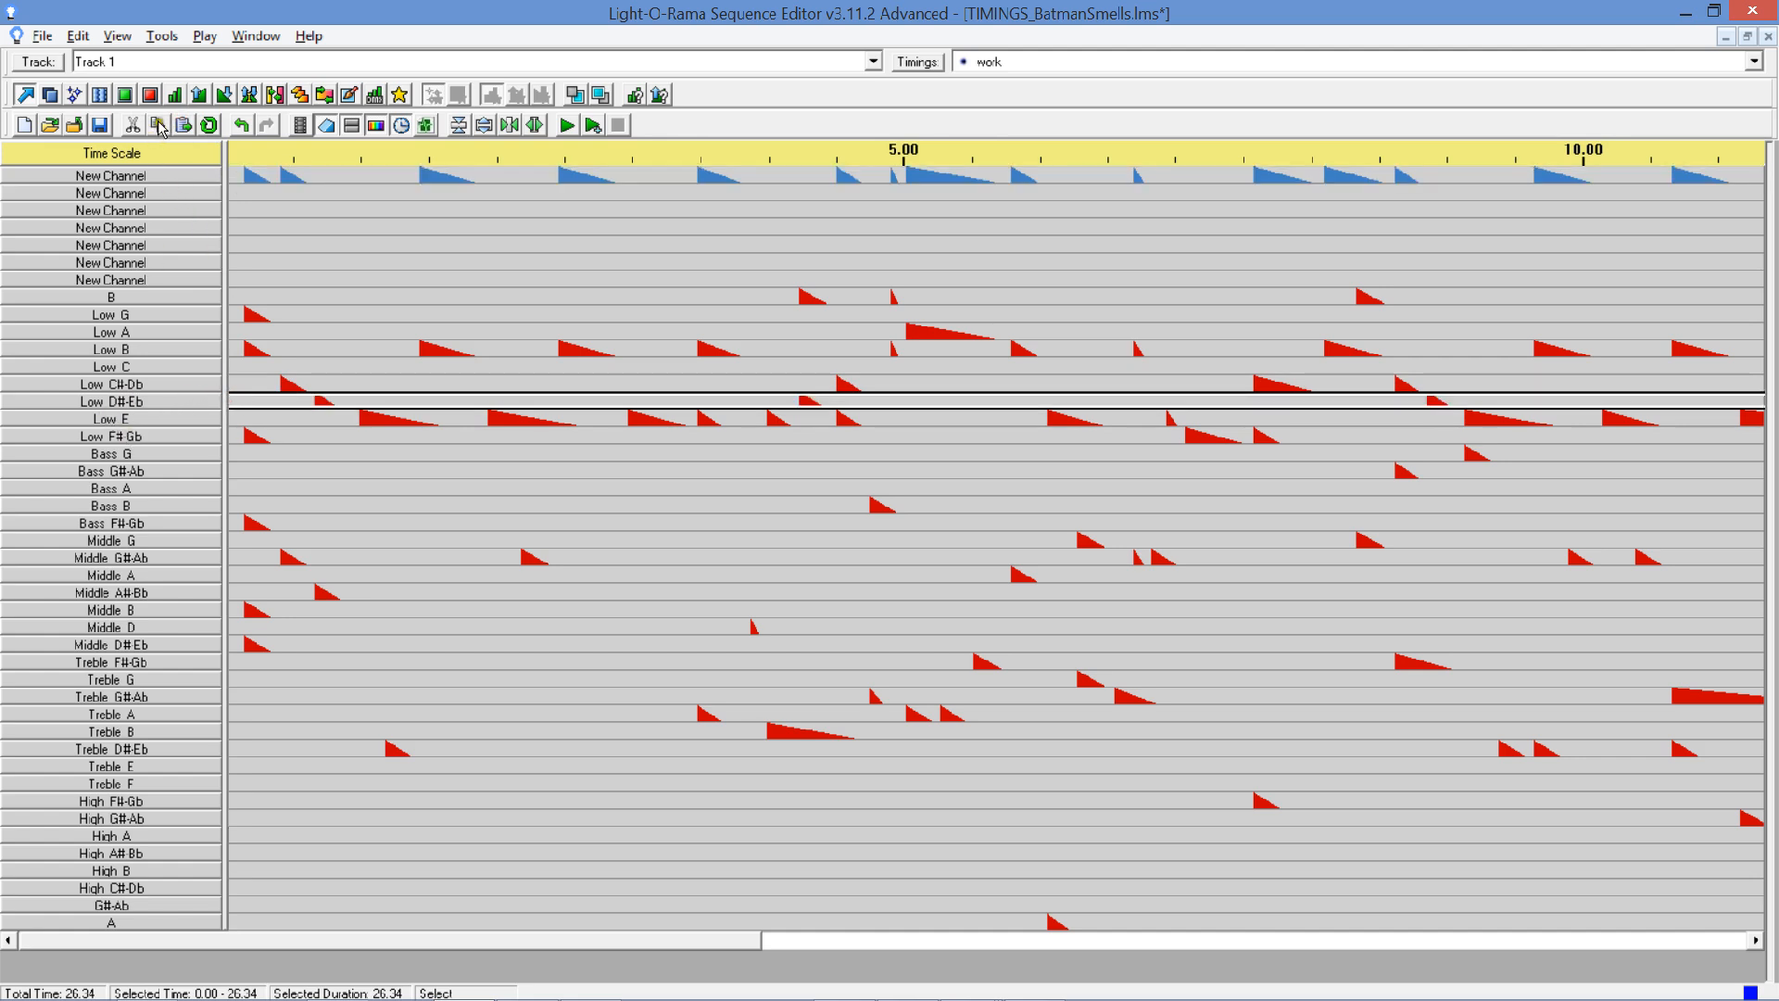
{"action": "left_click", "coordinate": [234, 180]}
{"action": "left_click", "coordinate": [192, 125]}
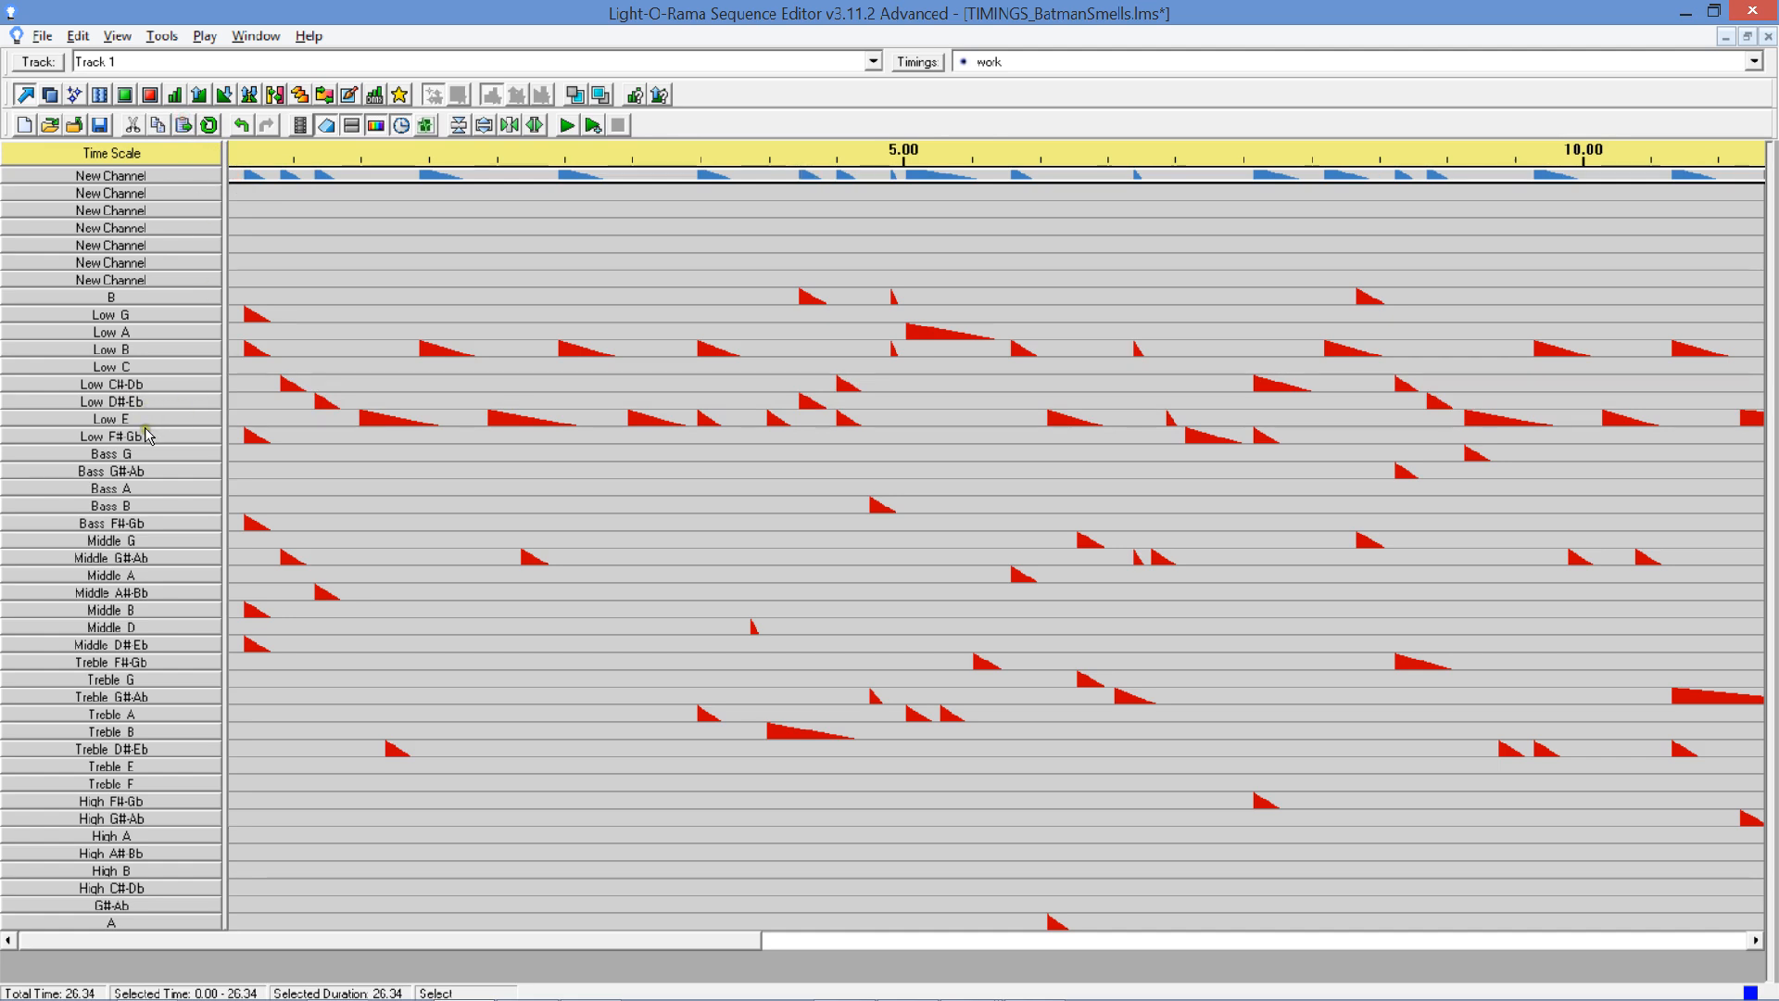
{"action": "left_click", "coordinate": [257, 424]}
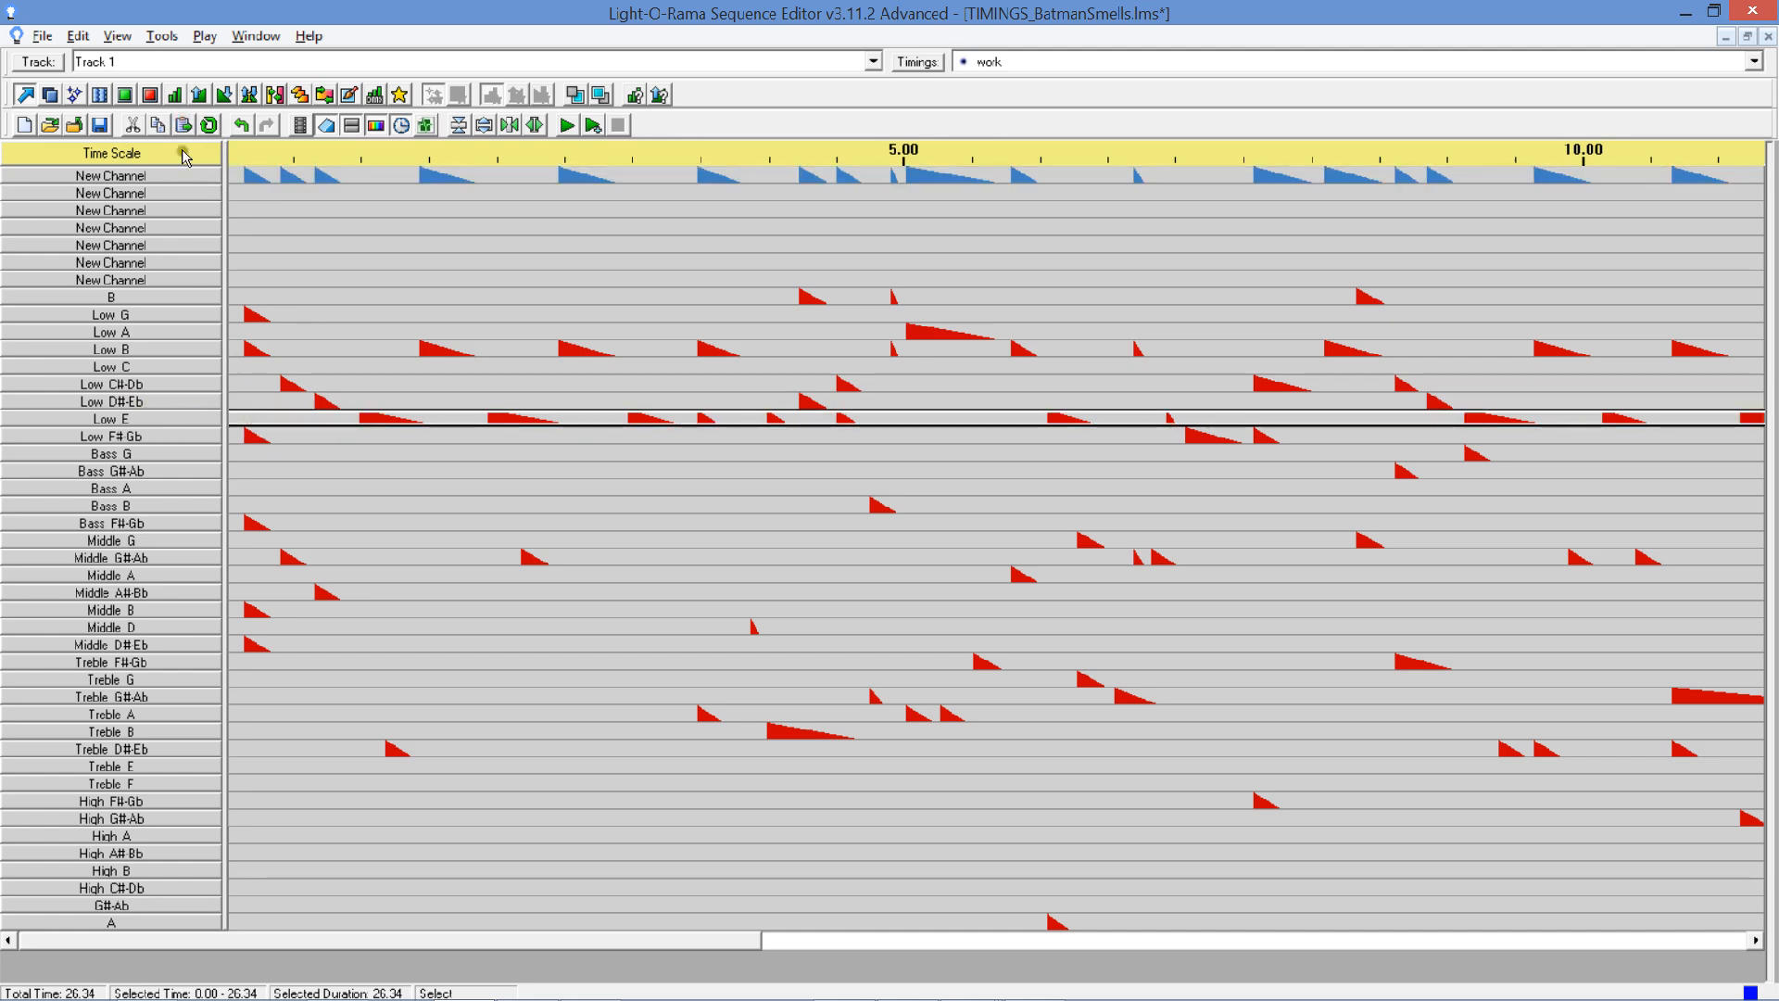
{"action": "left_click", "coordinate": [151, 117]}
{"action": "left_click", "coordinate": [230, 174]}
{"action": "left_click", "coordinate": [184, 123]}
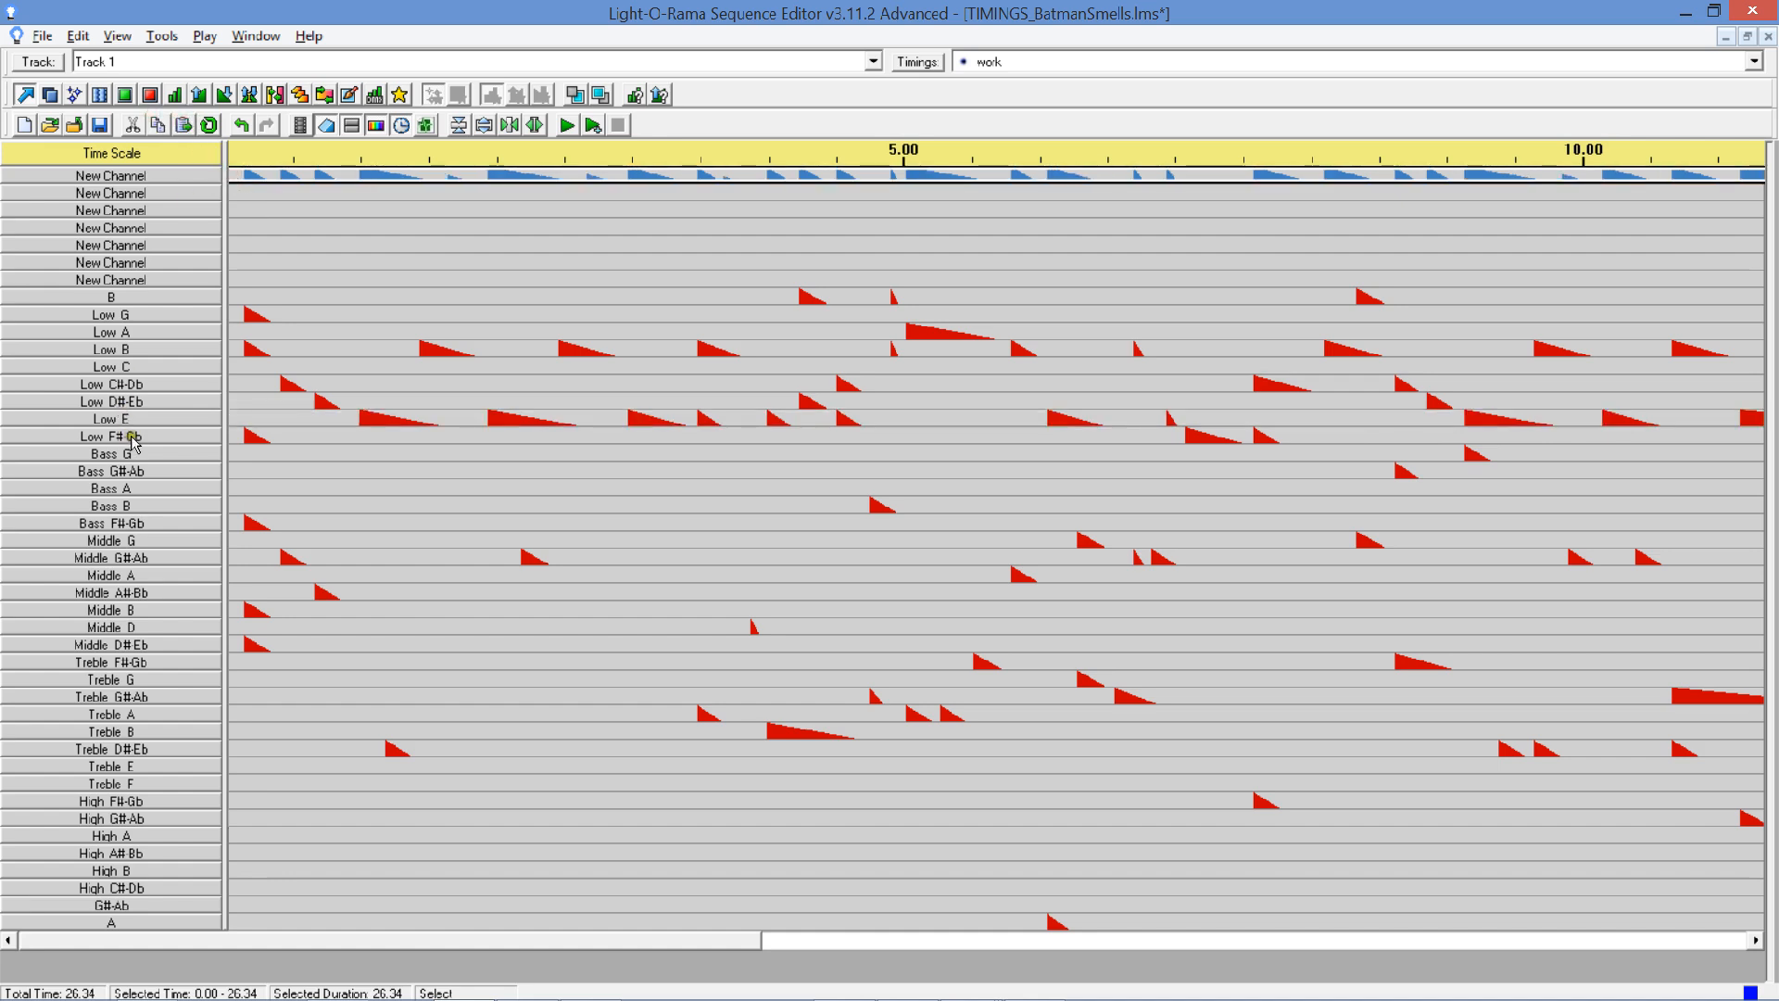
Copy the Low F#-Gb row into the first new channel.
{"action": "left_click", "coordinate": [241, 438]}
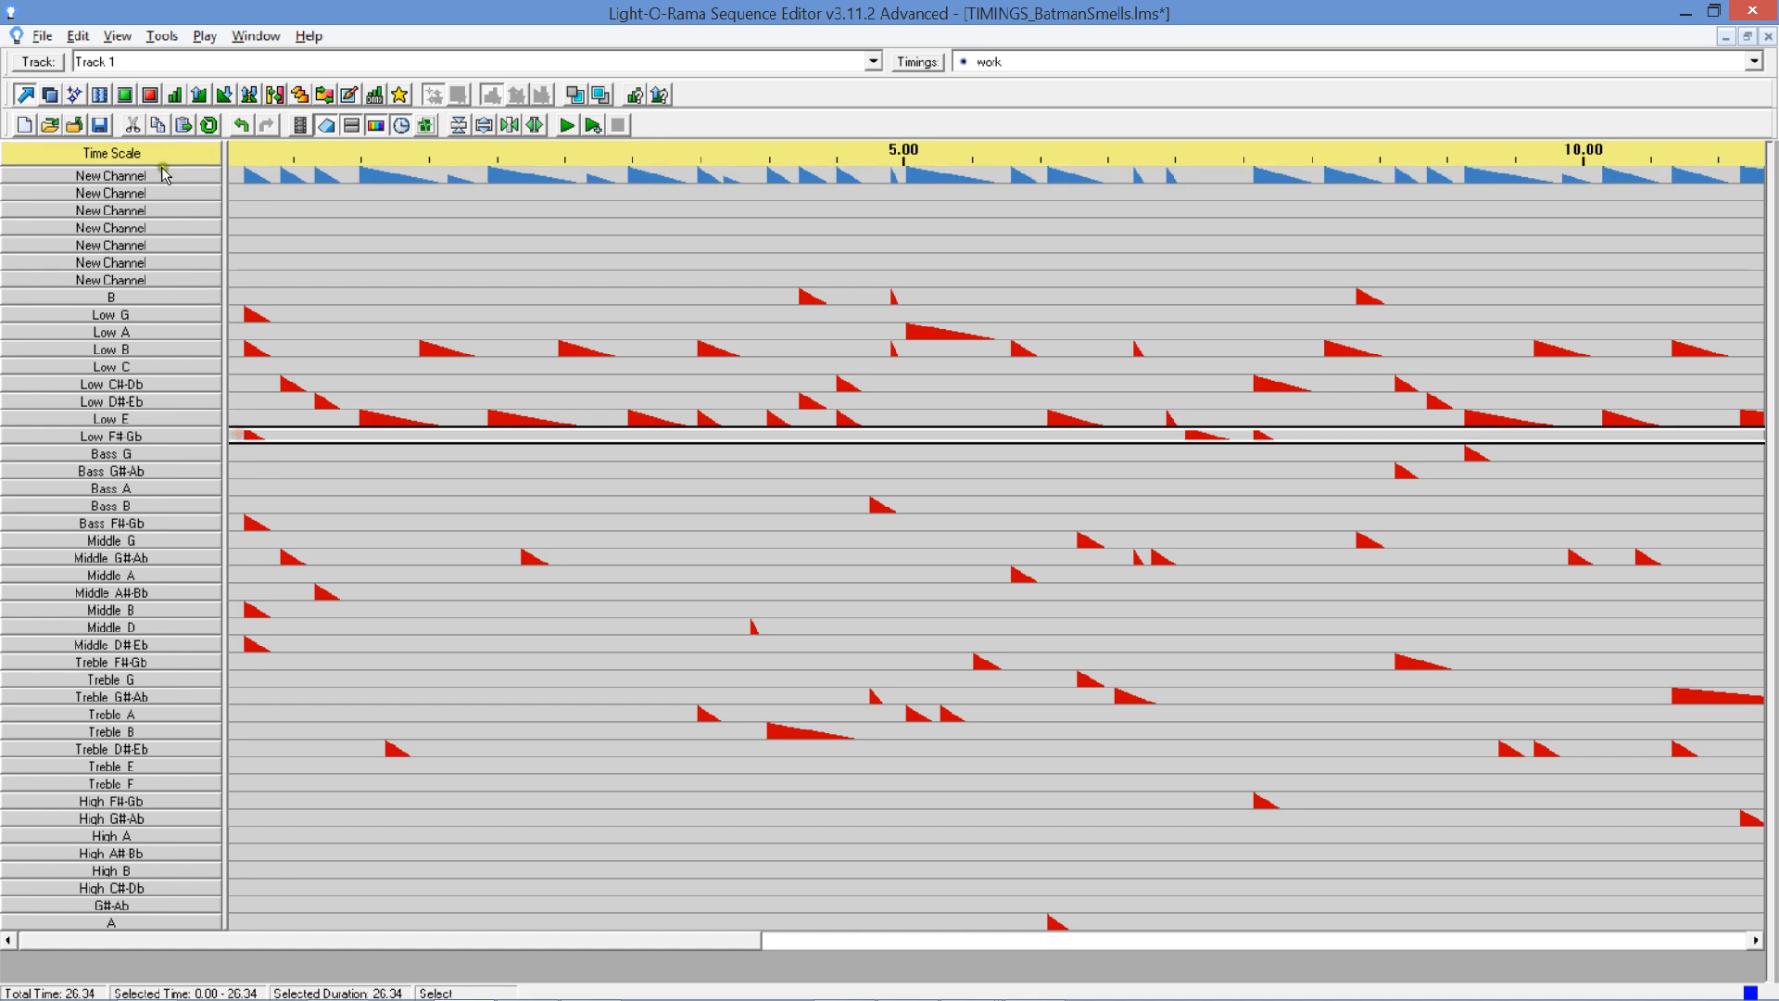
{"action": "left_click", "coordinate": [247, 176]}
{"action": "left_click", "coordinate": [185, 125]}
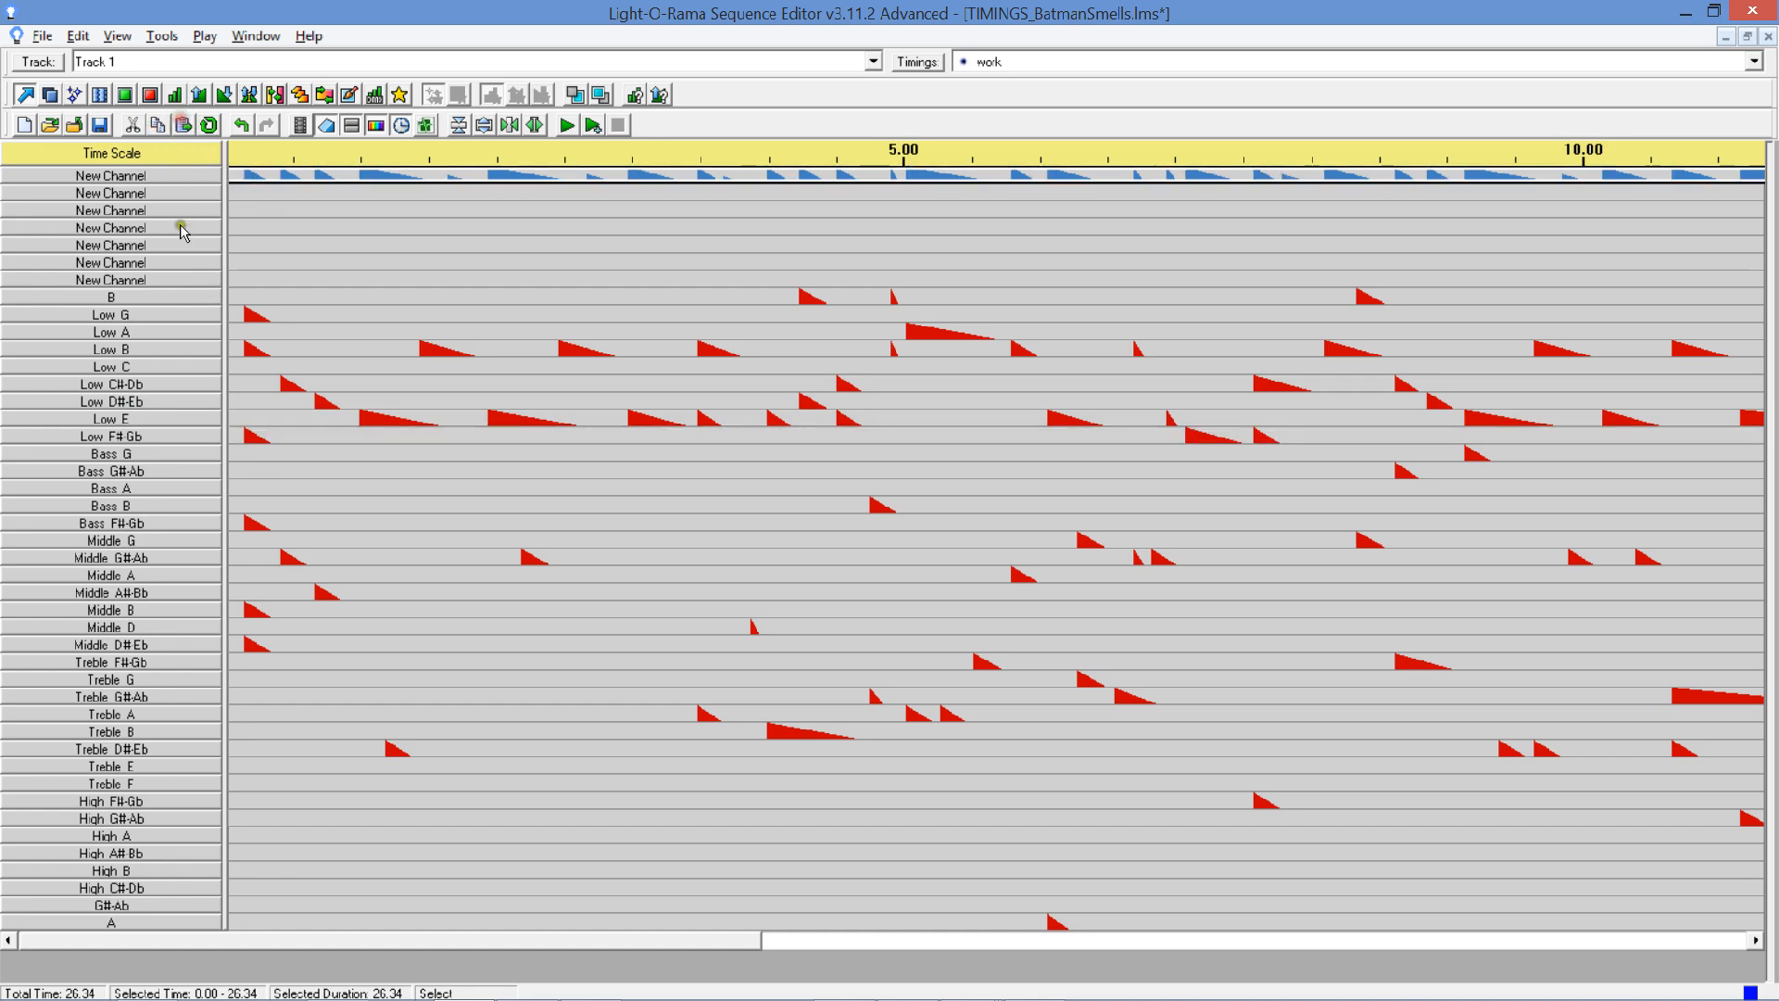
Play the first few seconds of the sequence to check the merged channel against the music, and stop playback.
{"action": "left_click", "coordinate": [563, 127]}
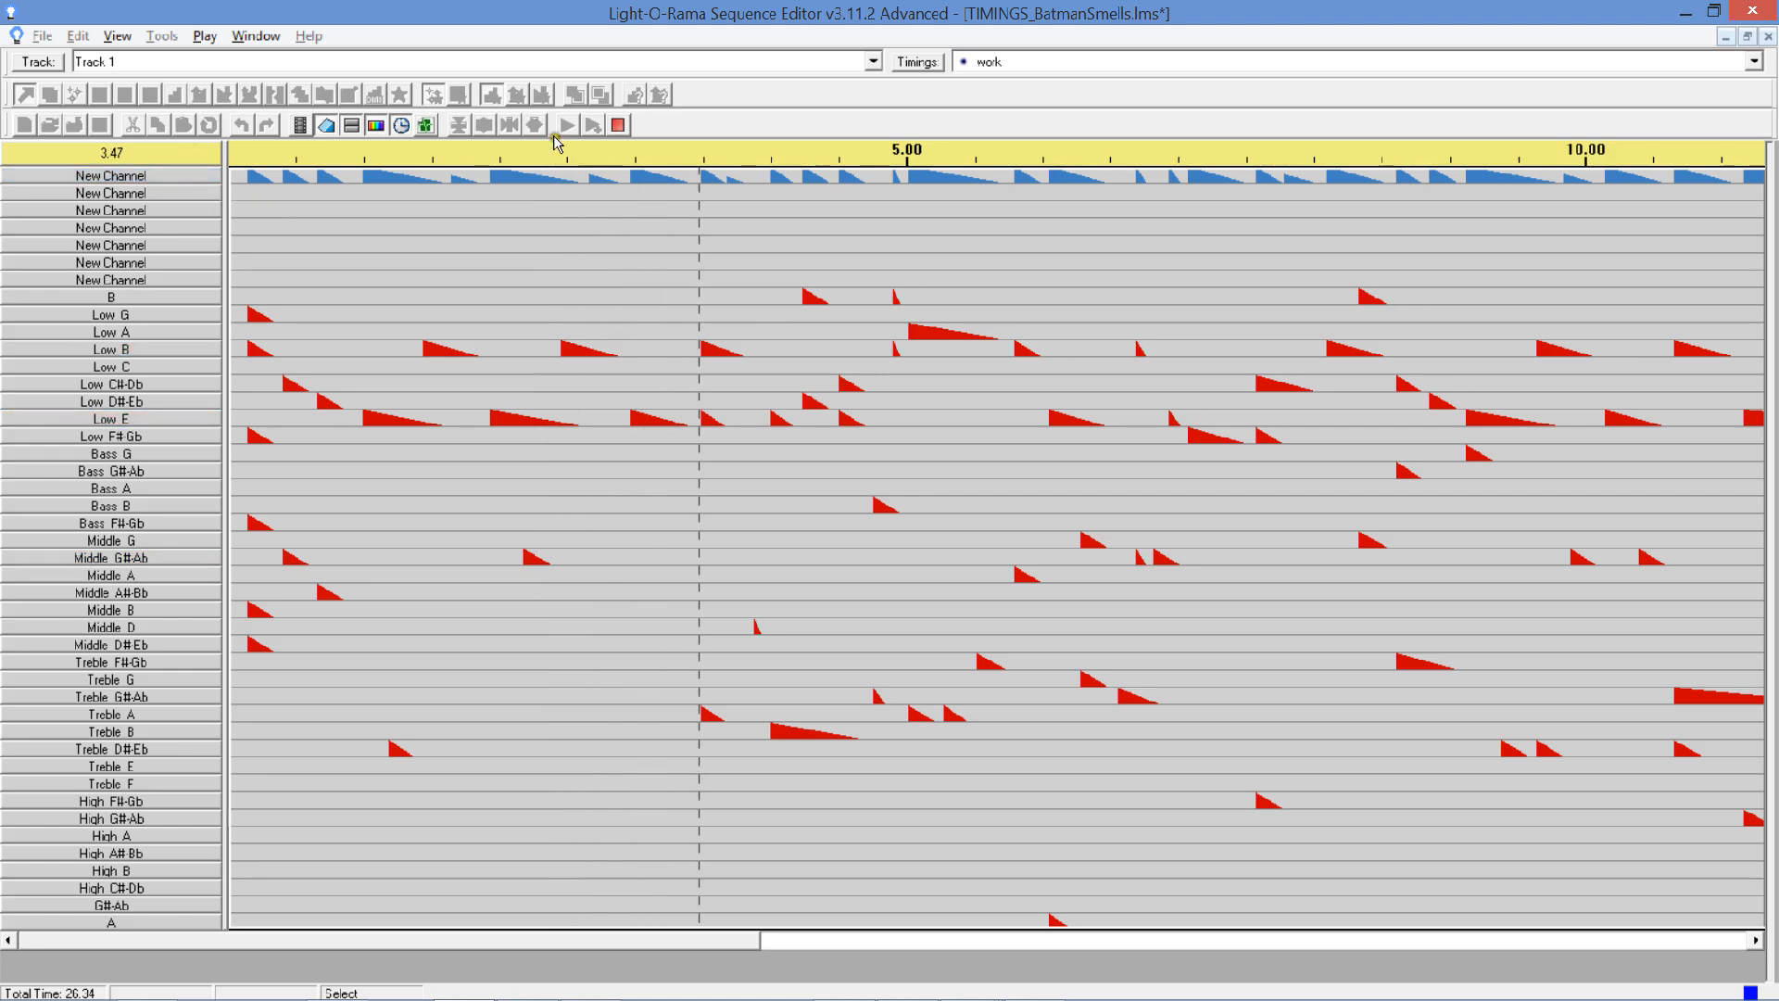
{"action": "left_click", "coordinate": [618, 126]}
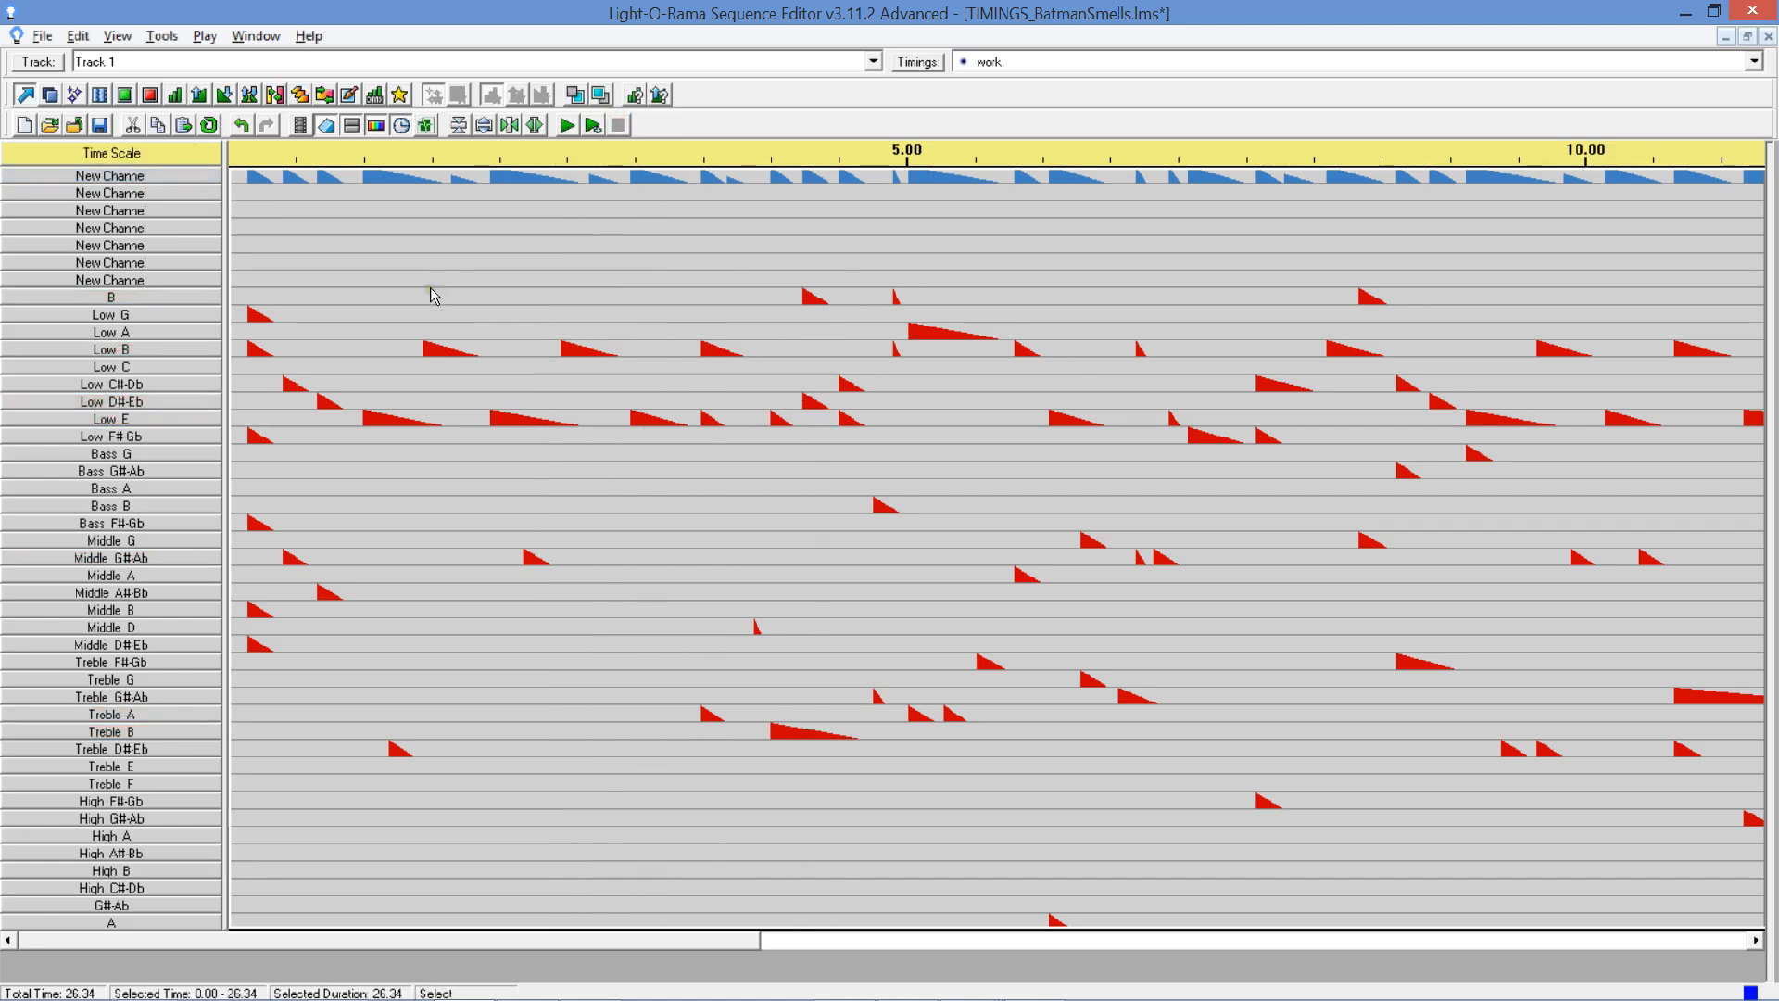
{"action": "mouse_move", "coordinate": [434, 296]}
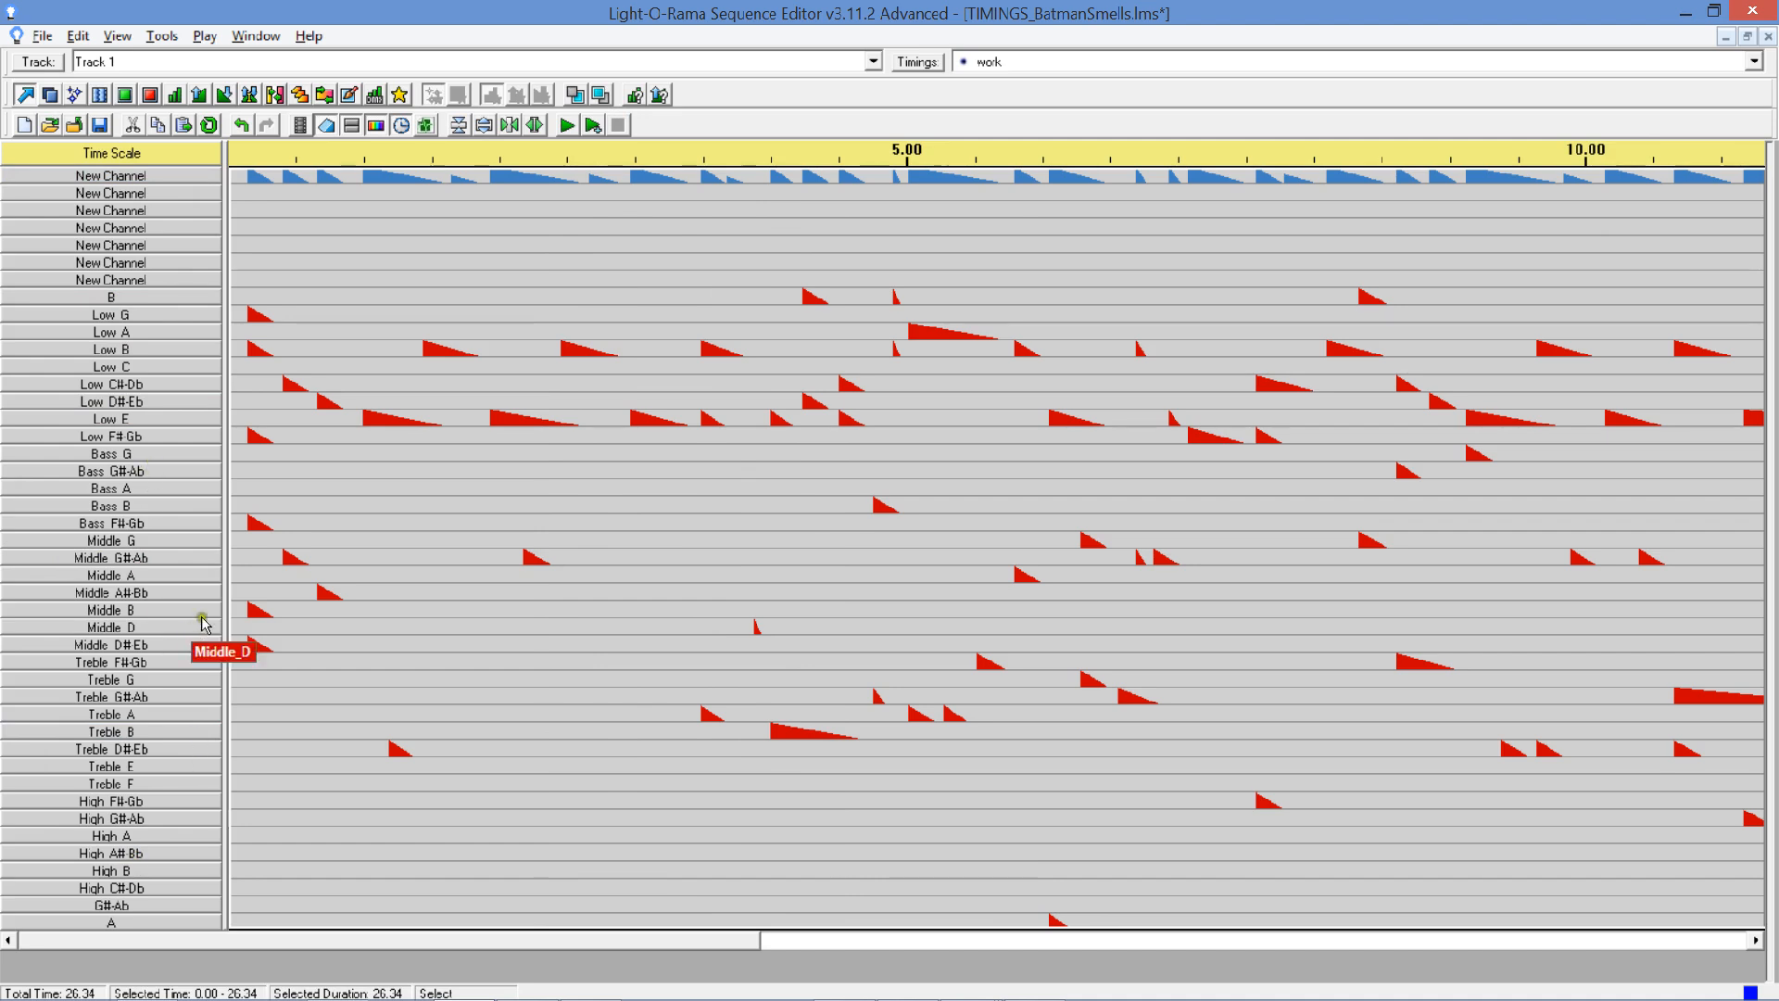
{"action": "mouse_move", "coordinate": [249, 431]}
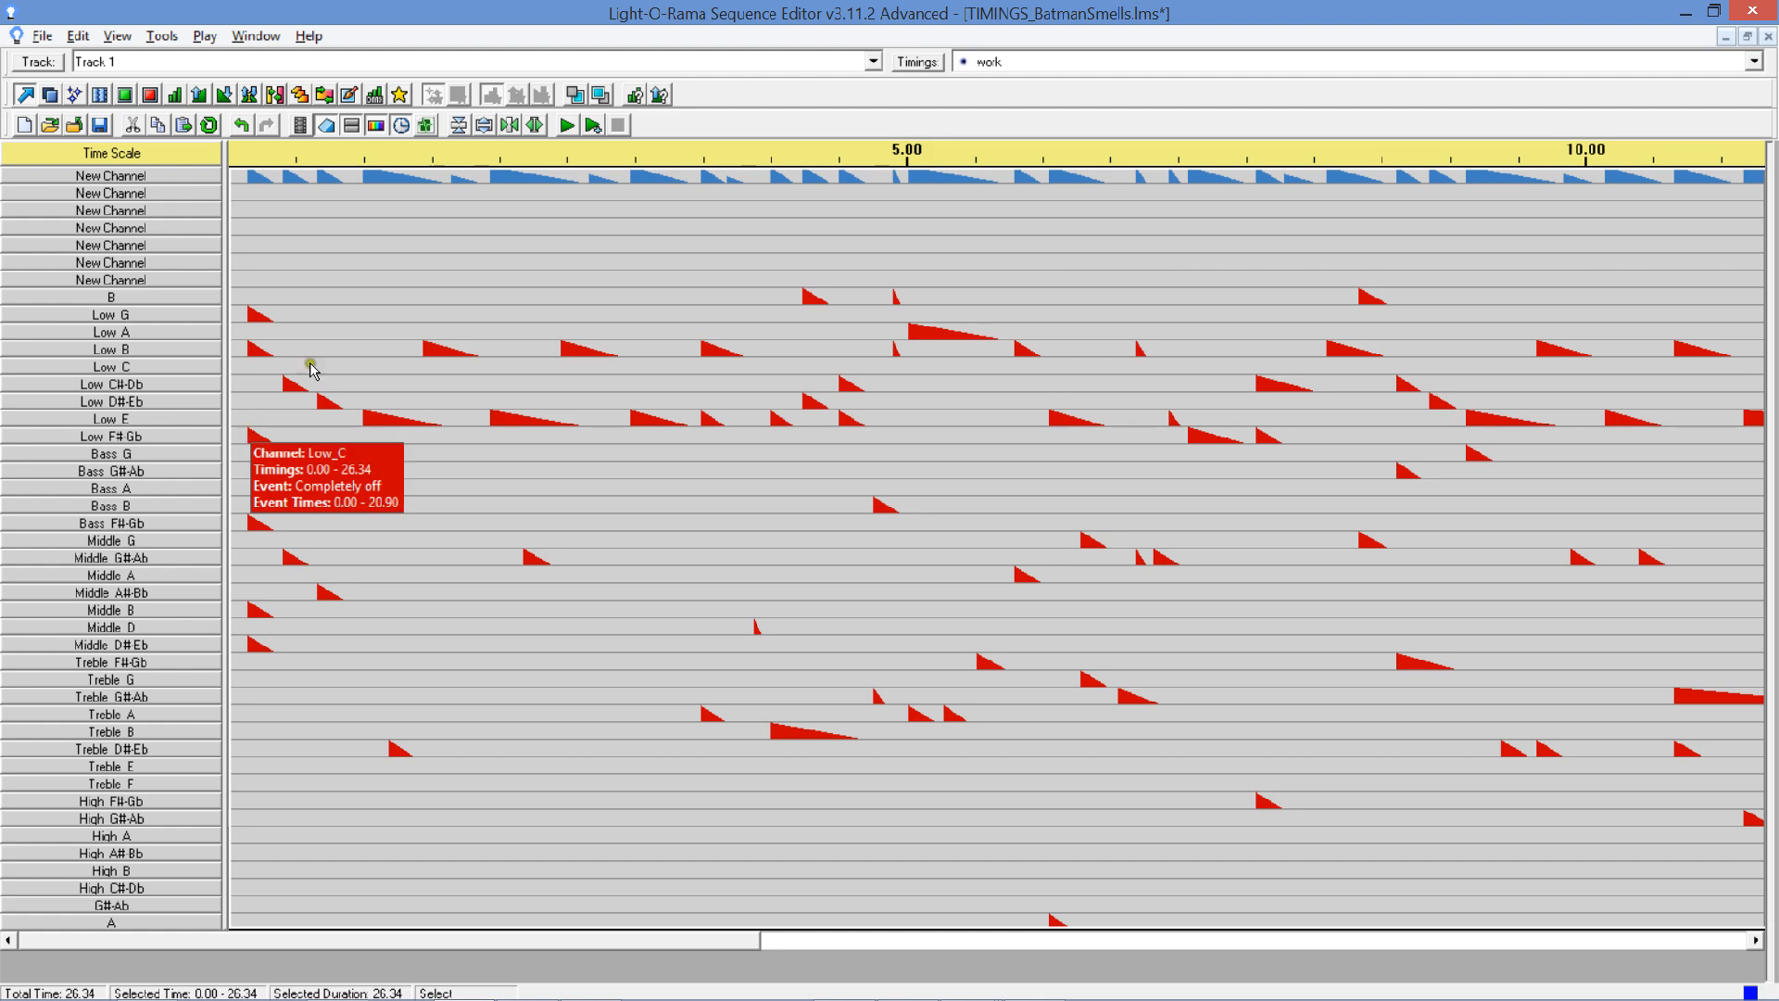
{"action": "mouse_move", "coordinate": [582, 188]}
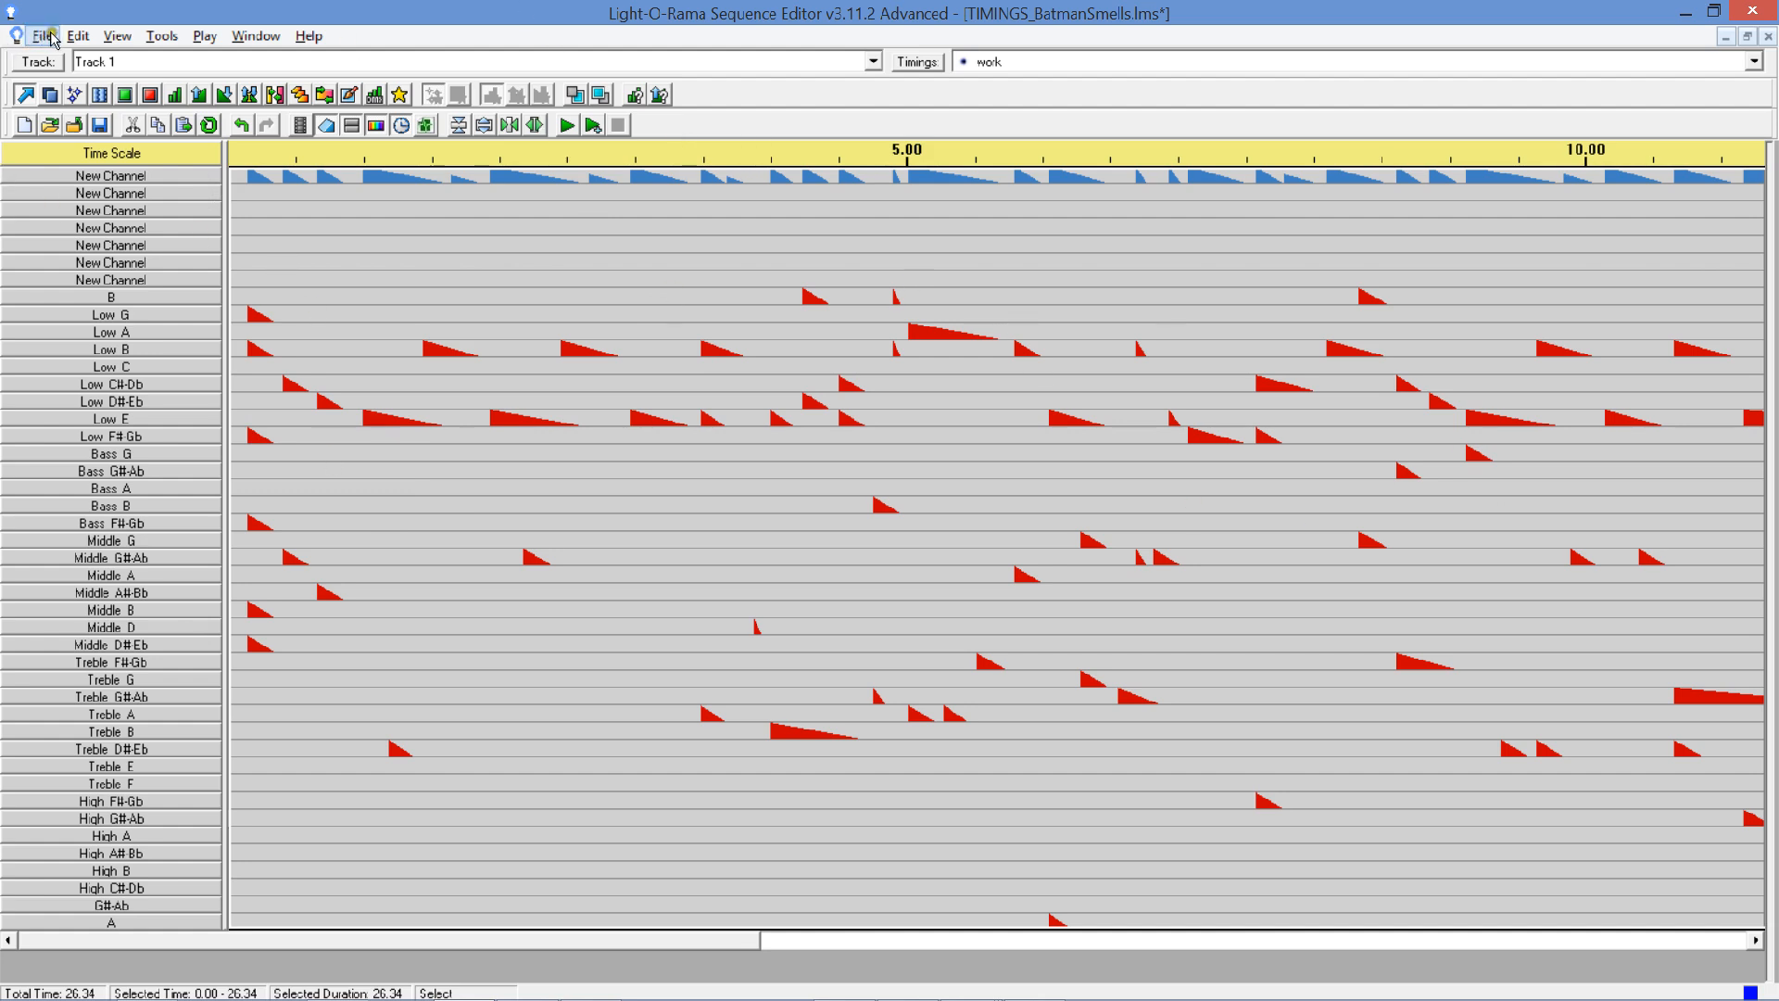
Import the channel configuration from Arrowwood 2_8.lcc into the sequence.
{"action": "left_click", "coordinate": [78, 36]}
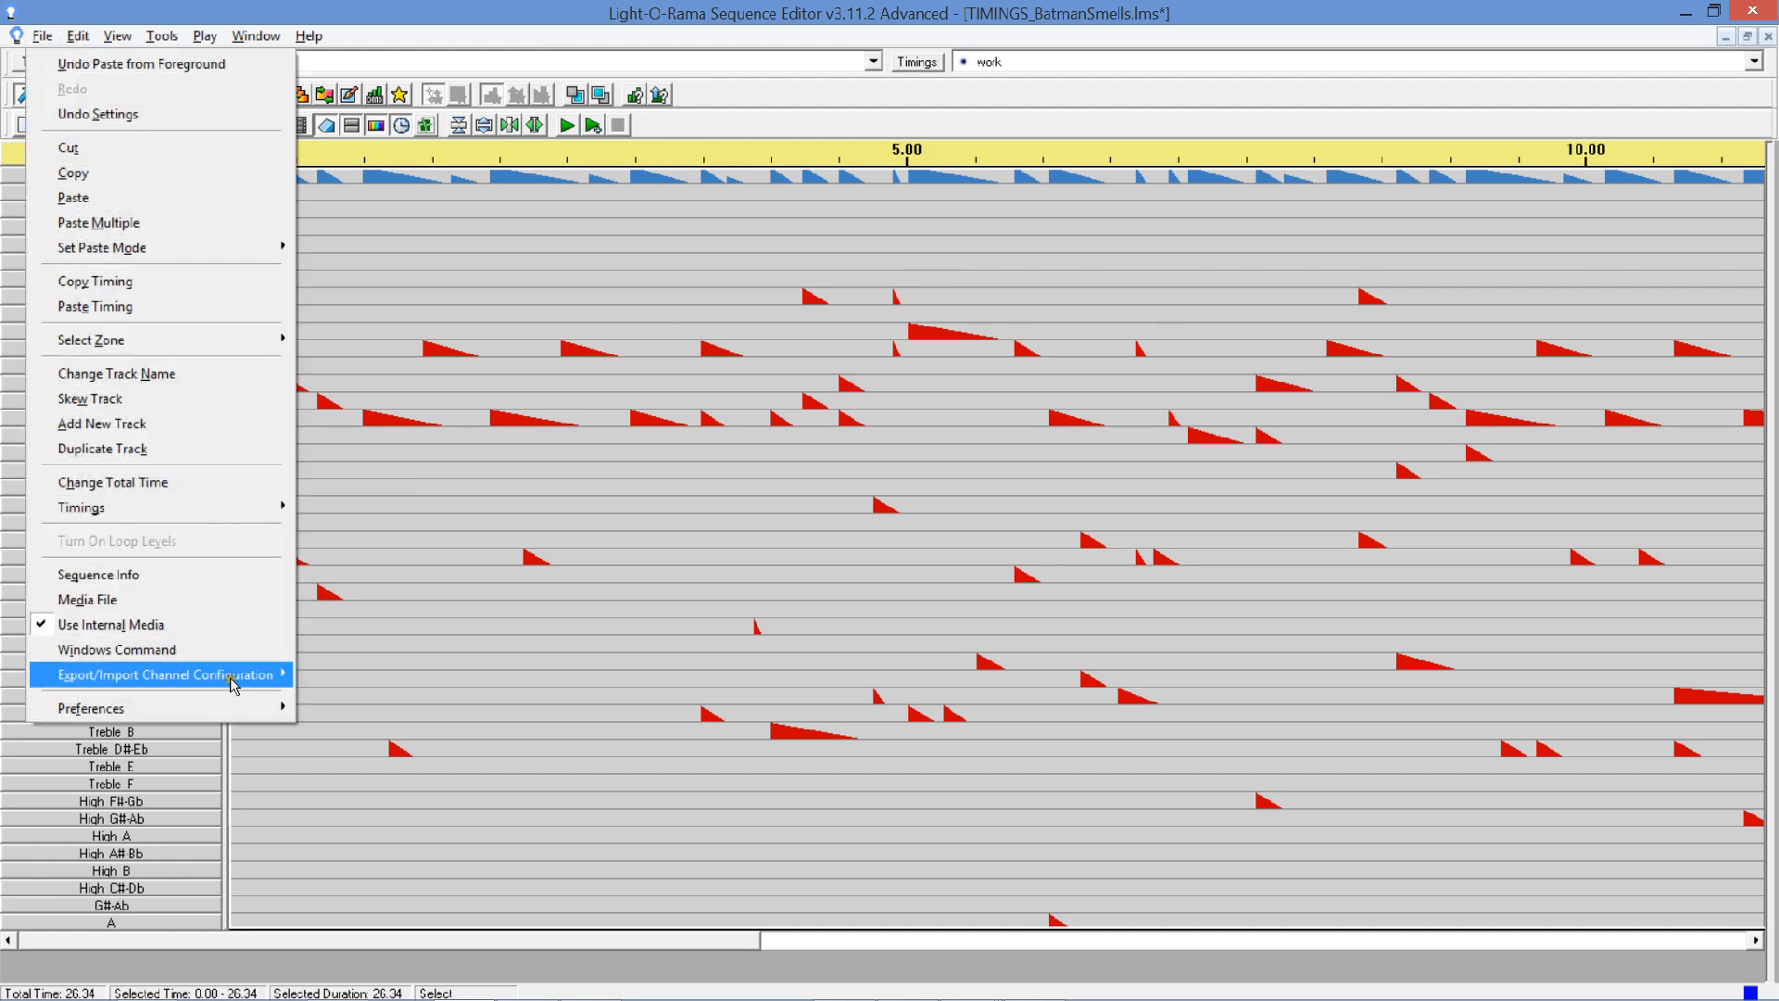
{"action": "mouse_move", "coordinate": [232, 684]}
{"action": "left_click", "coordinate": [419, 703]}
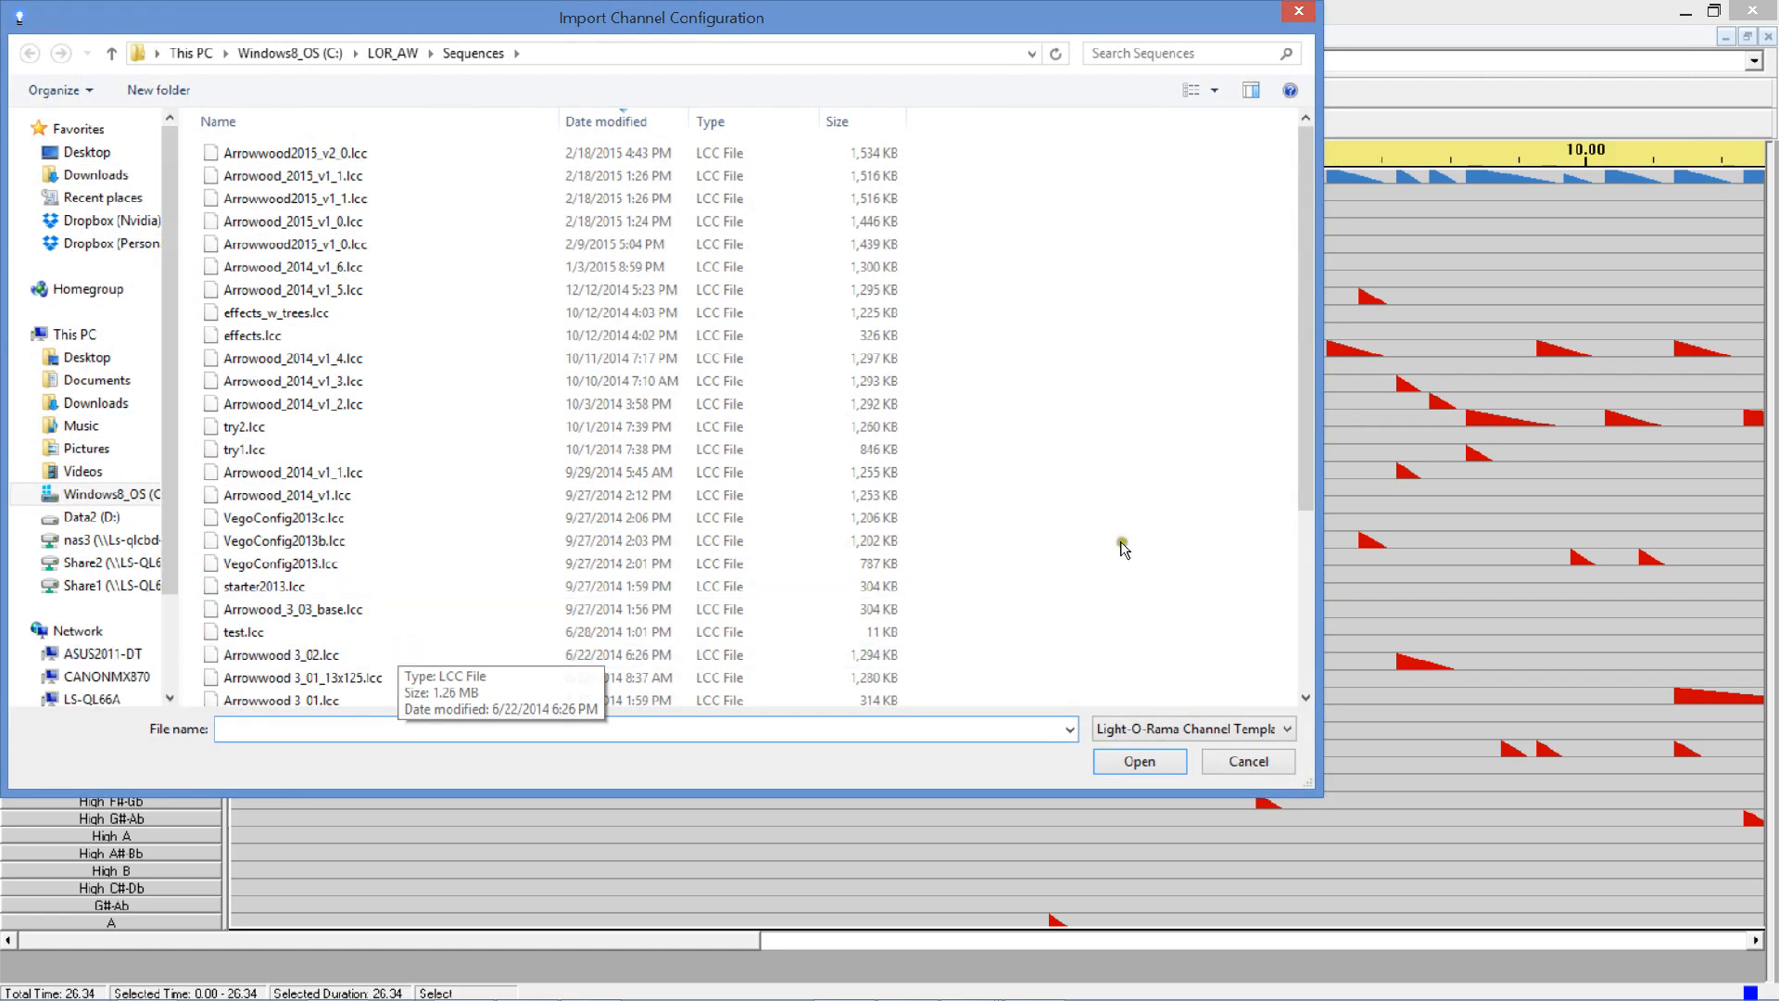
{"action": "left_click_drag", "start_coordinate": [1310, 464], "coordinate": [1314, 663]}
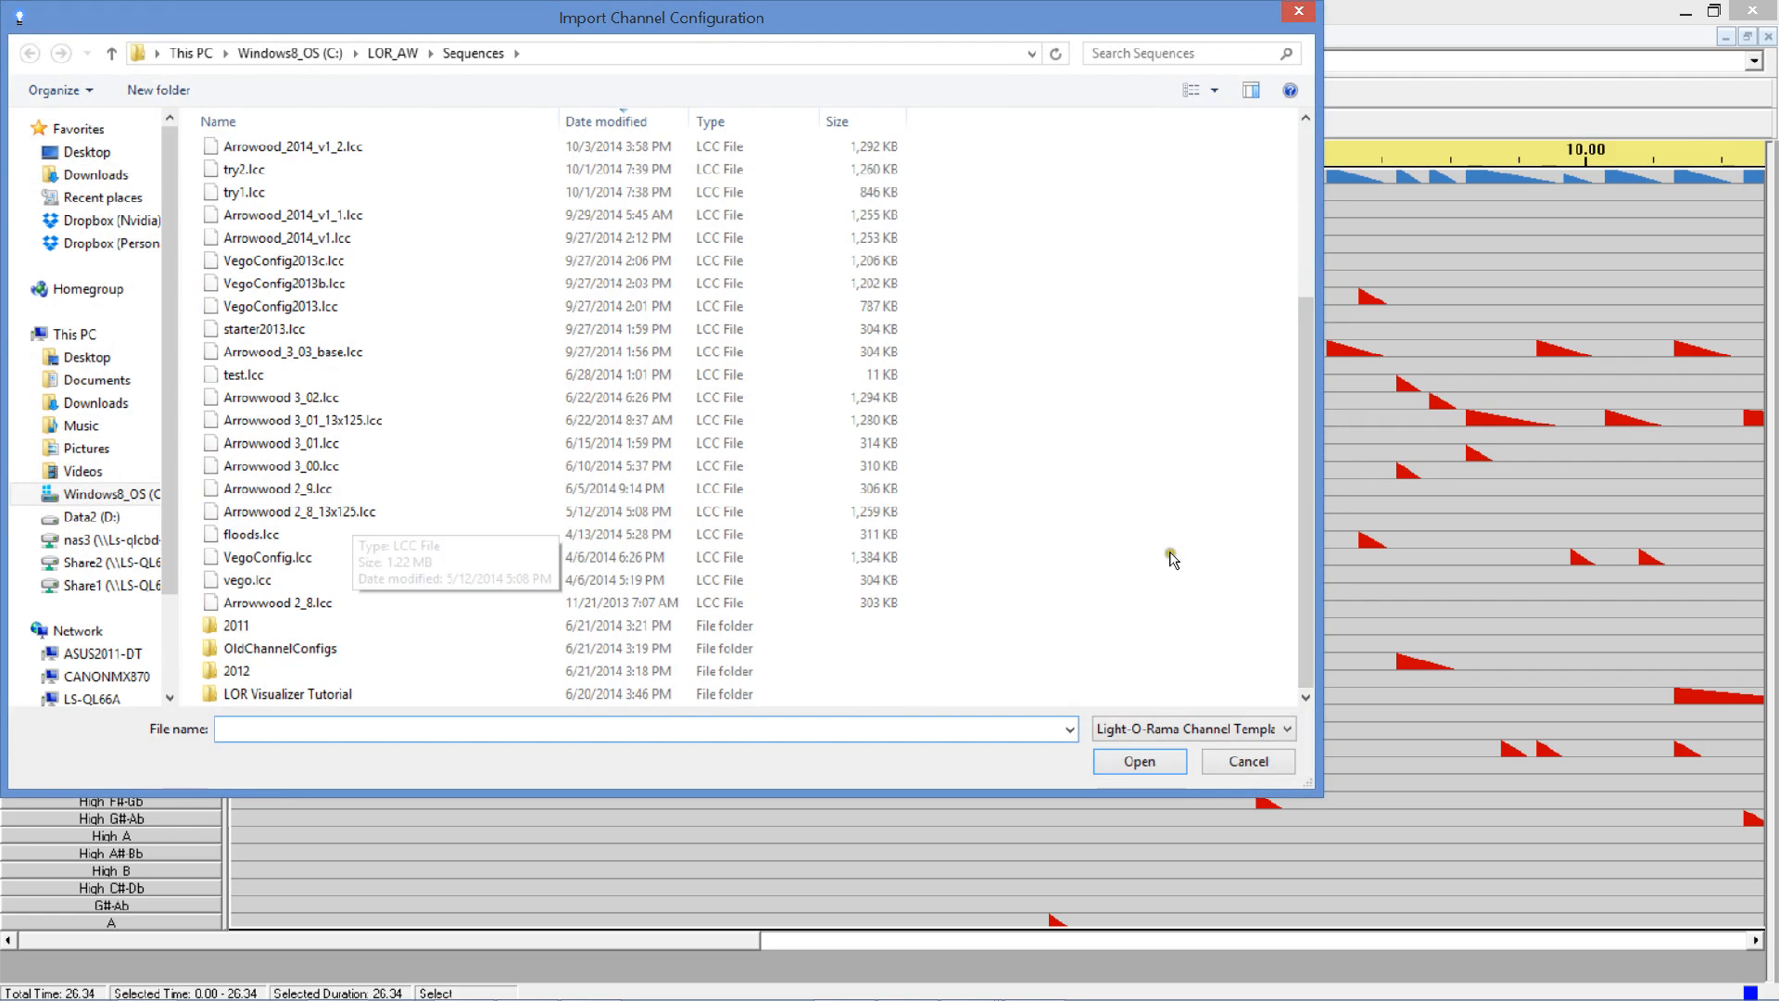
{"action": "left_click", "coordinate": [238, 605]}
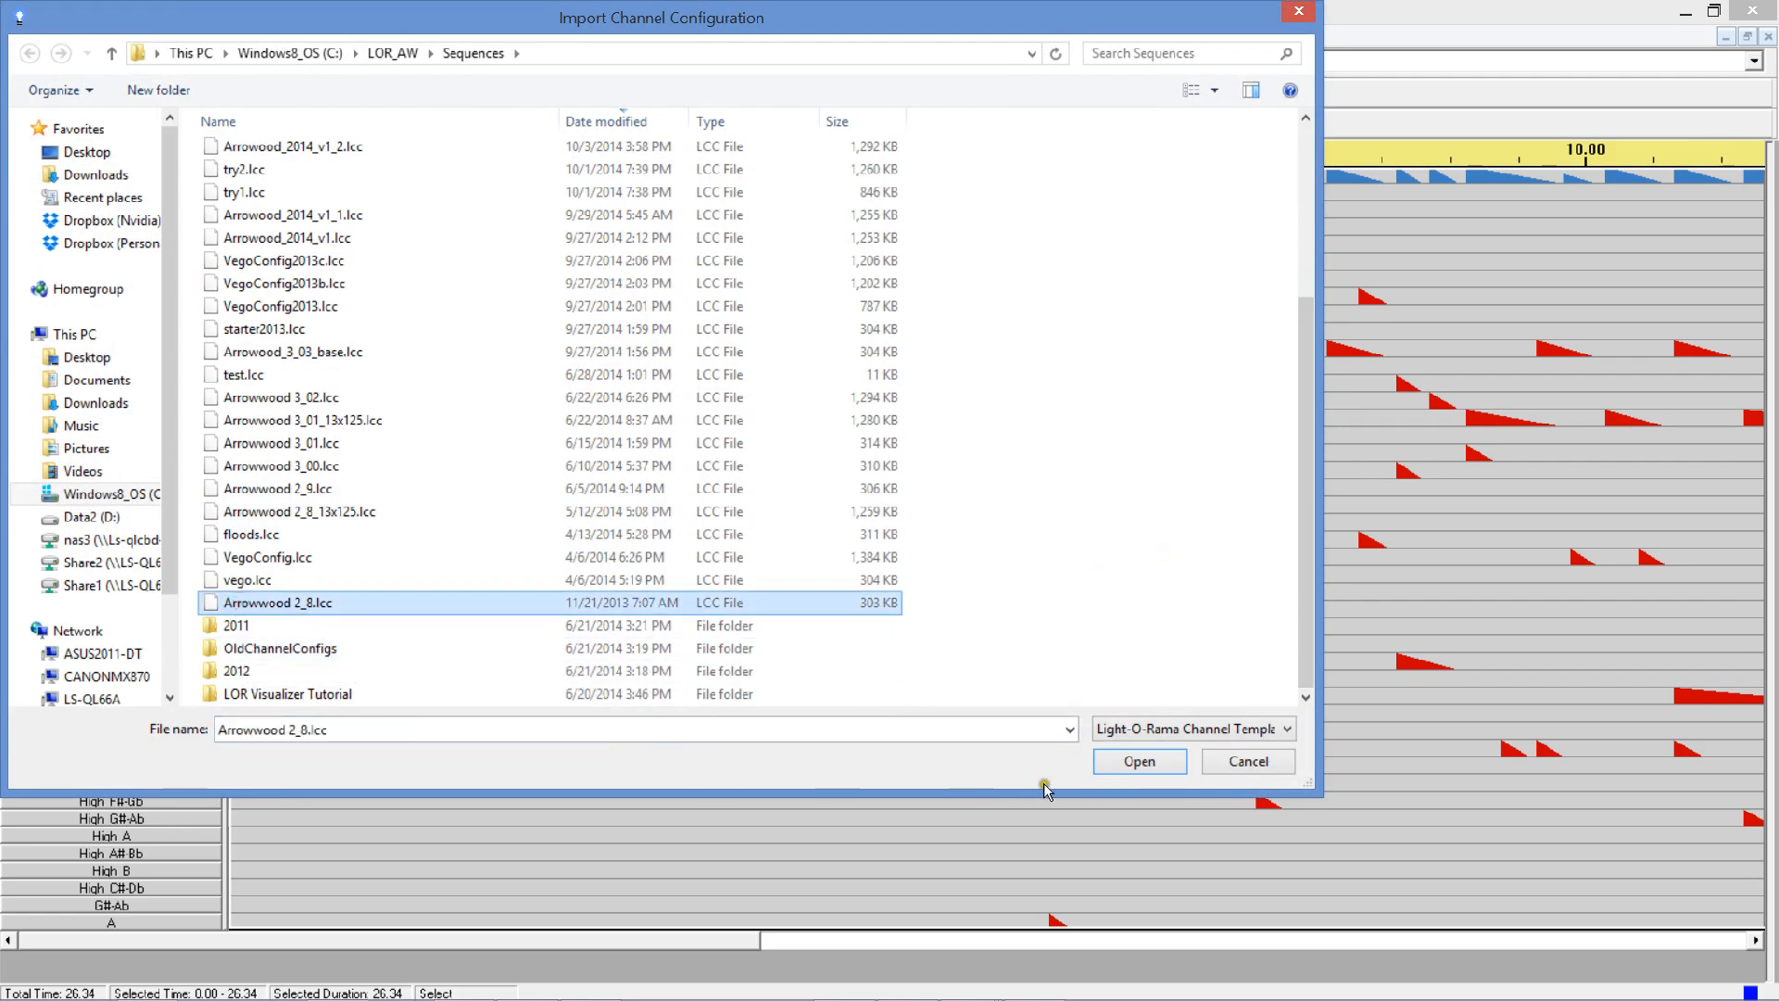
{"action": "left_click", "coordinate": [1140, 759]}
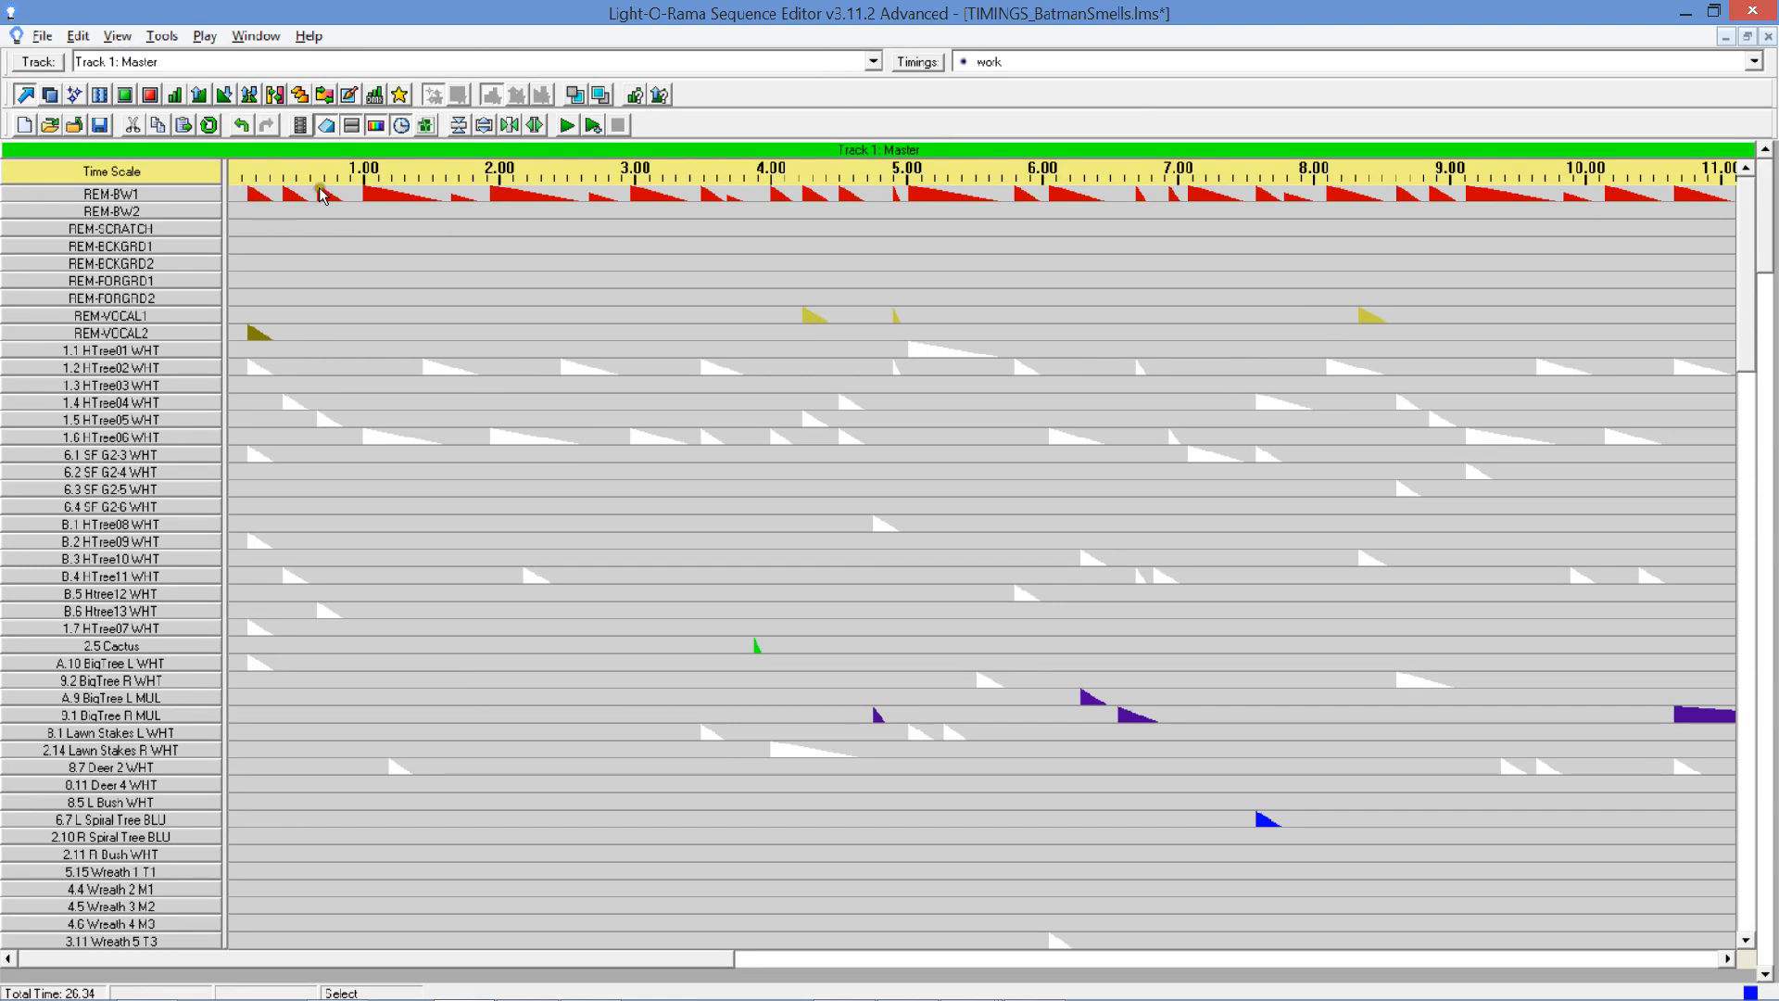
Copy the whole REM-BW1 row into REM-FORGRD1 and turn off all effects in REM-BW1.
{"action": "left_click", "coordinate": [211, 196]}
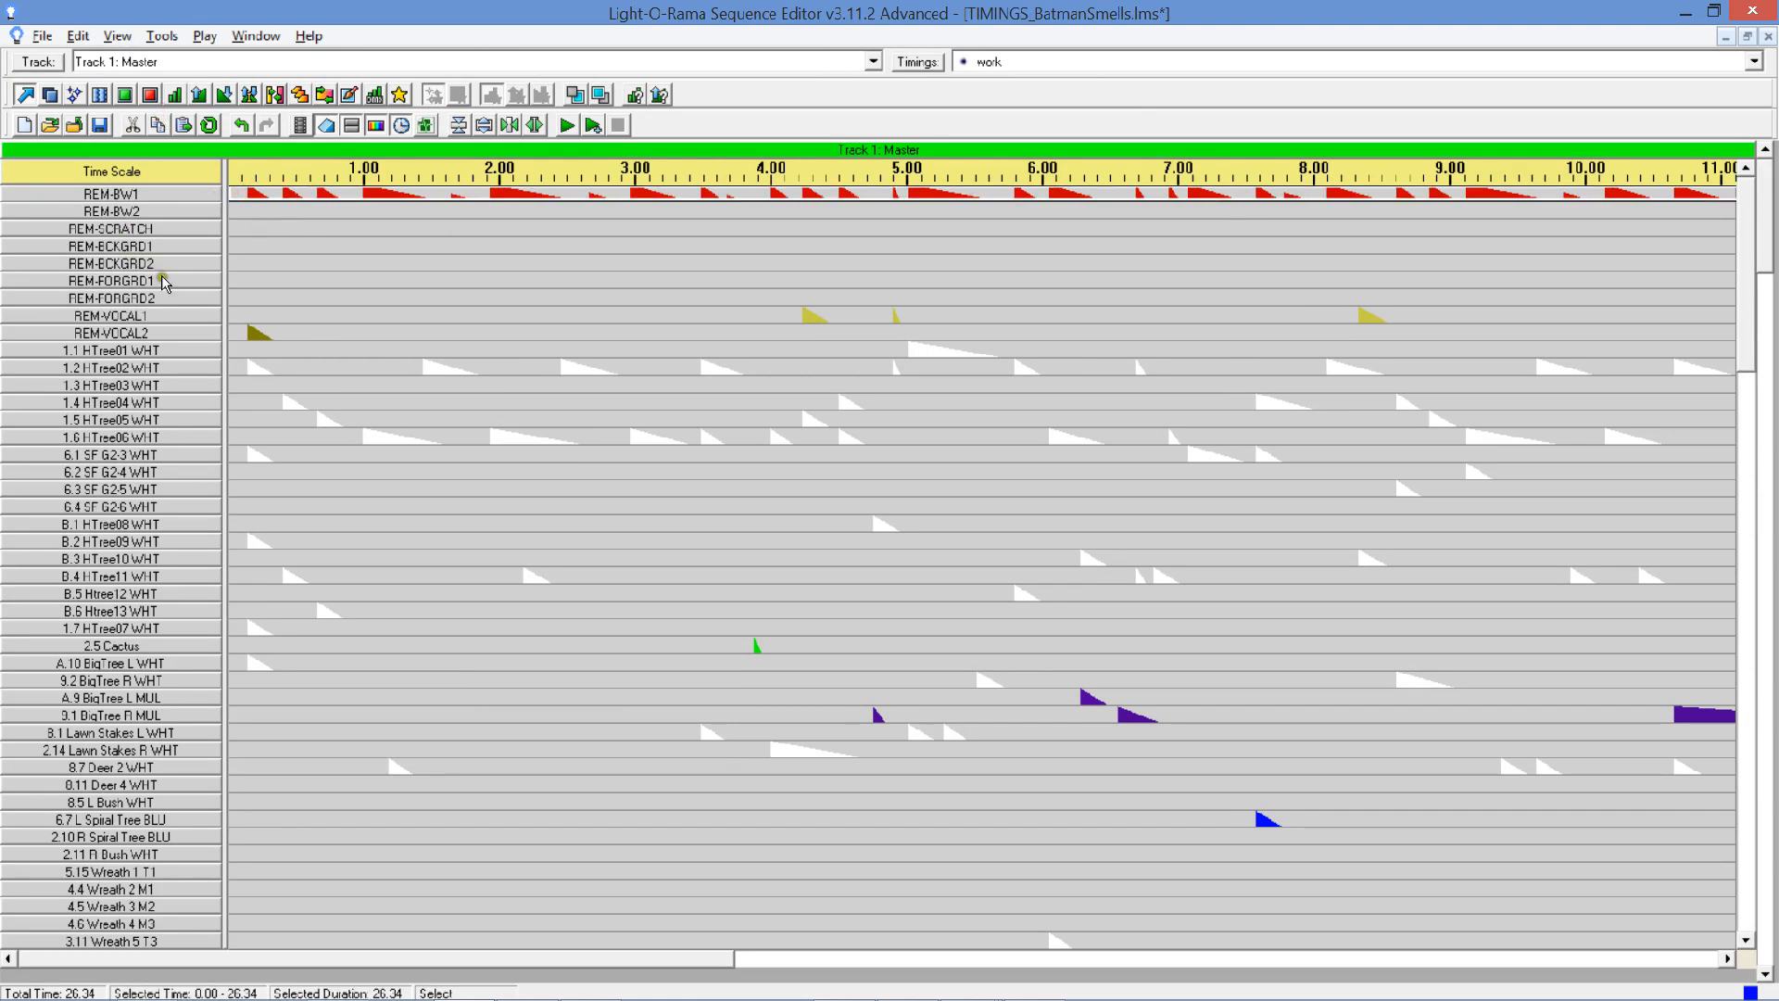
{"action": "left_click", "coordinate": [238, 281]}
{"action": "left_click", "coordinate": [182, 126]}
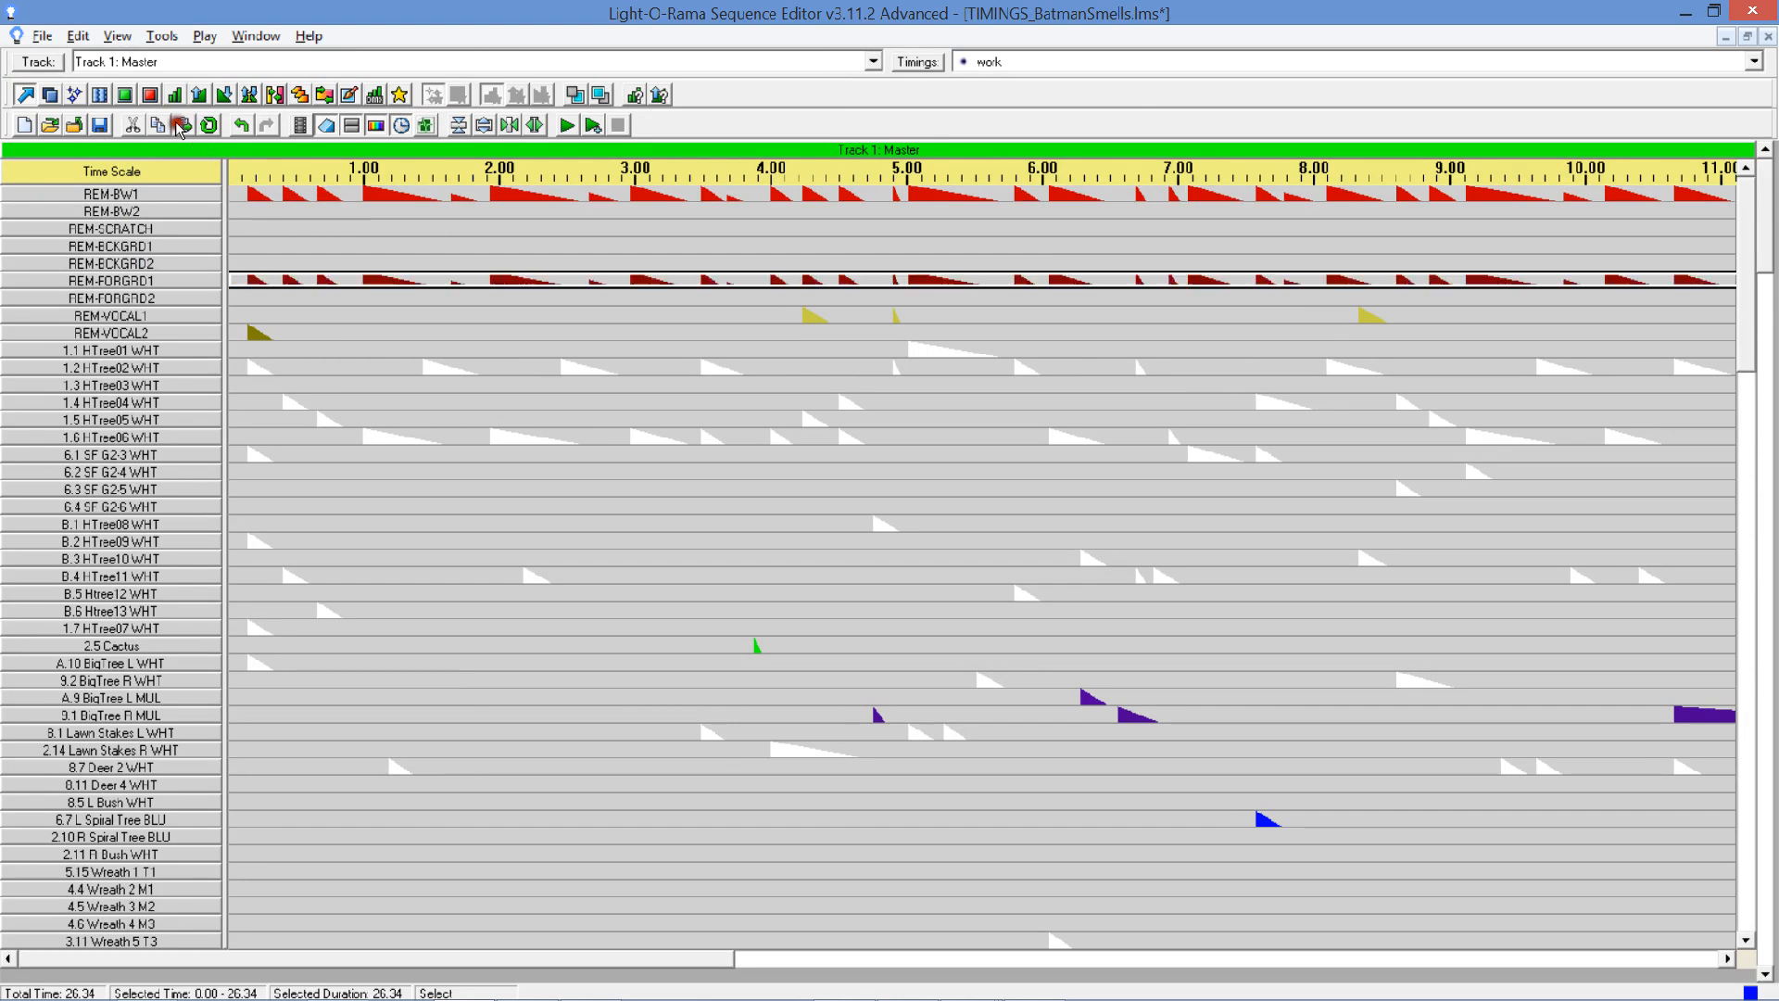
{"action": "left_click", "coordinate": [150, 94]}
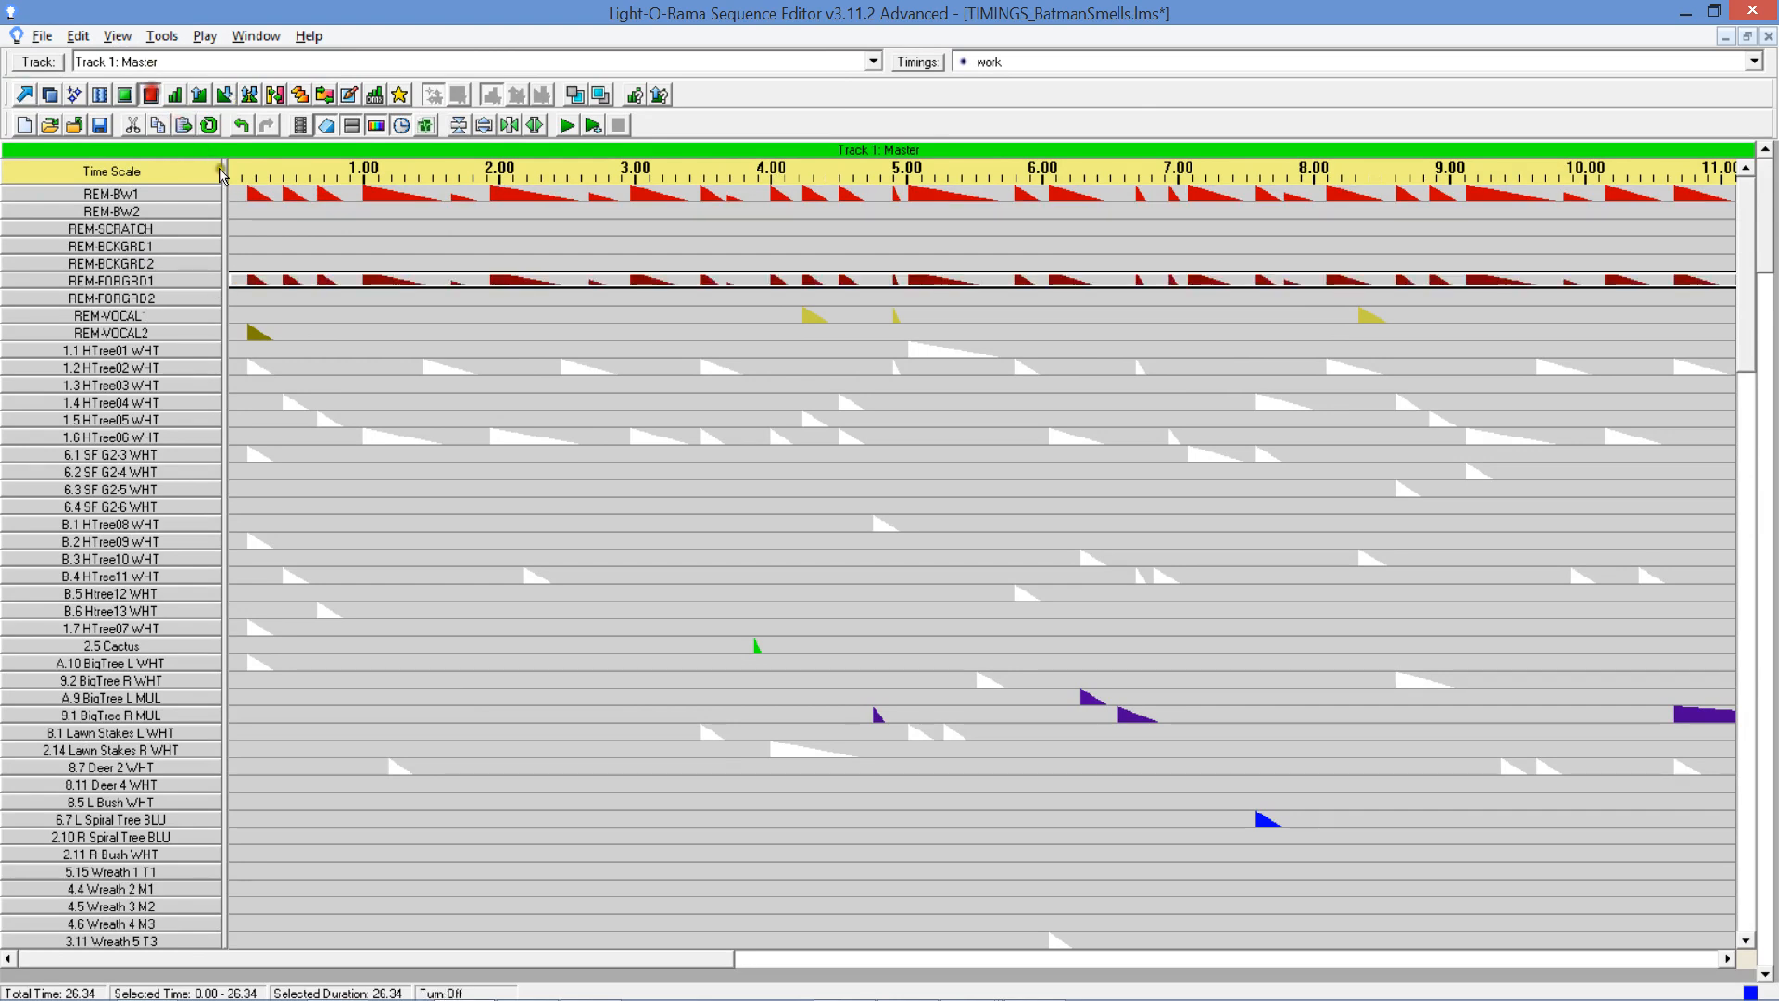
{"action": "left_click", "coordinate": [287, 189]}
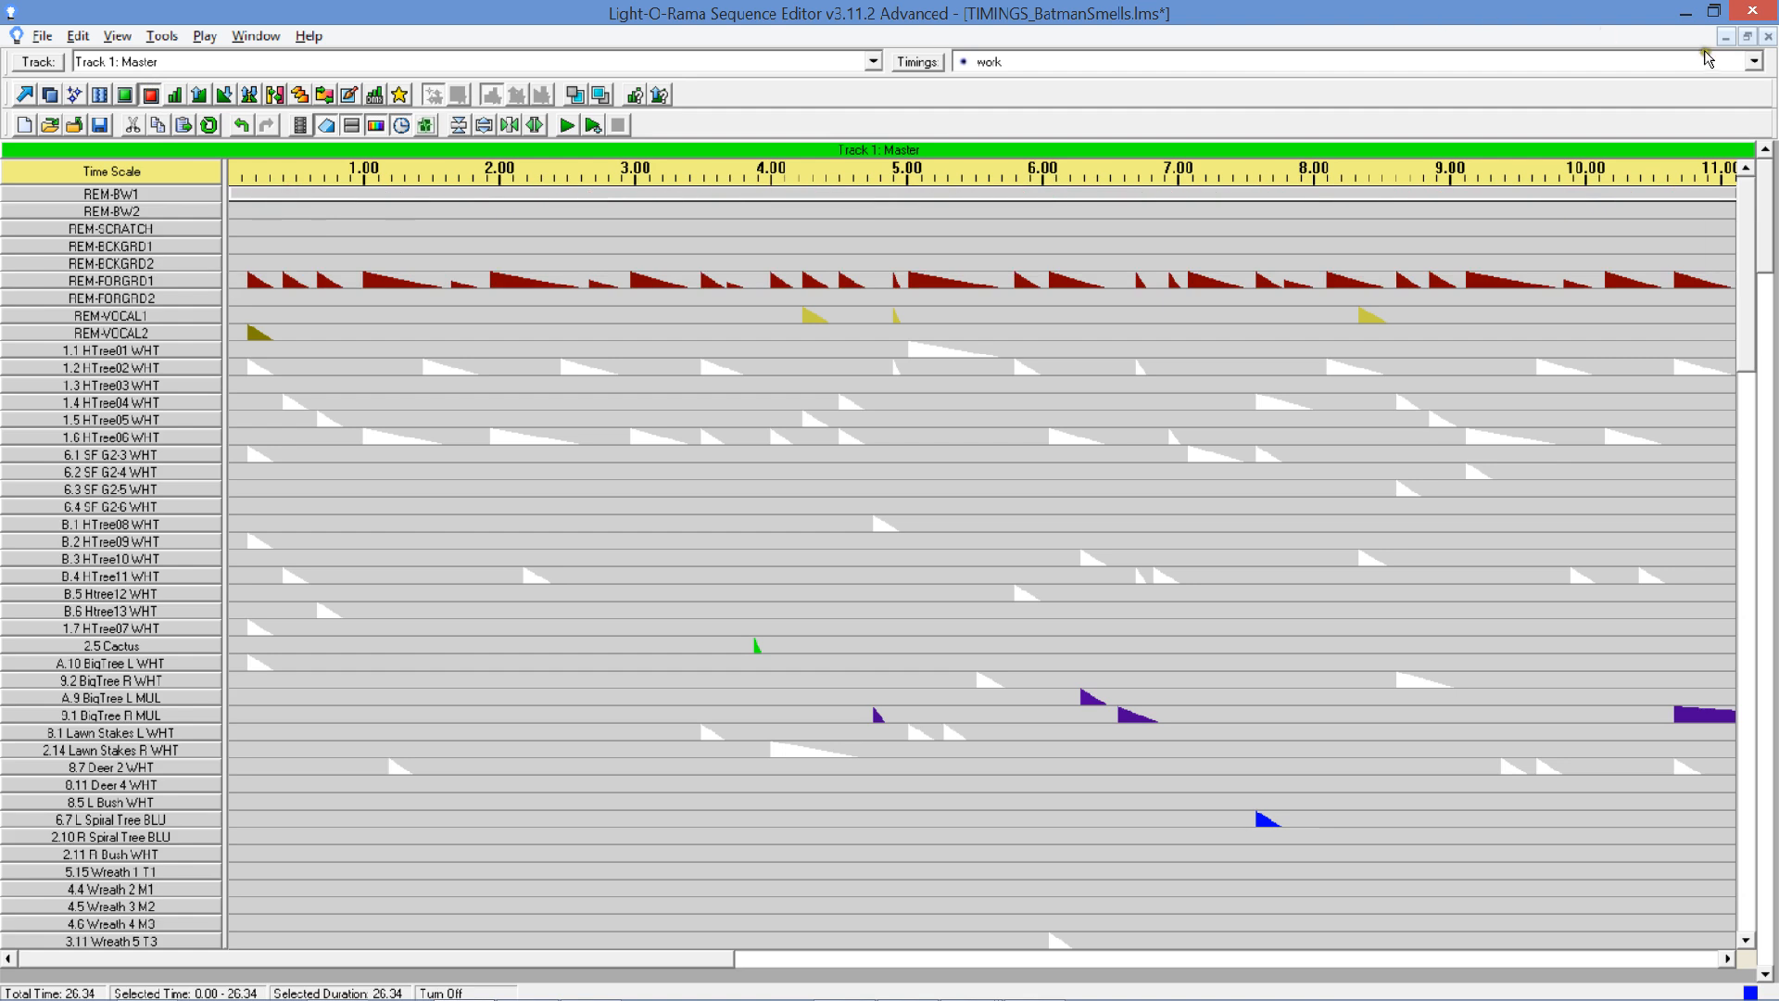
Switch the active timing grid to BW.
{"action": "left_click", "coordinate": [1752, 61]}
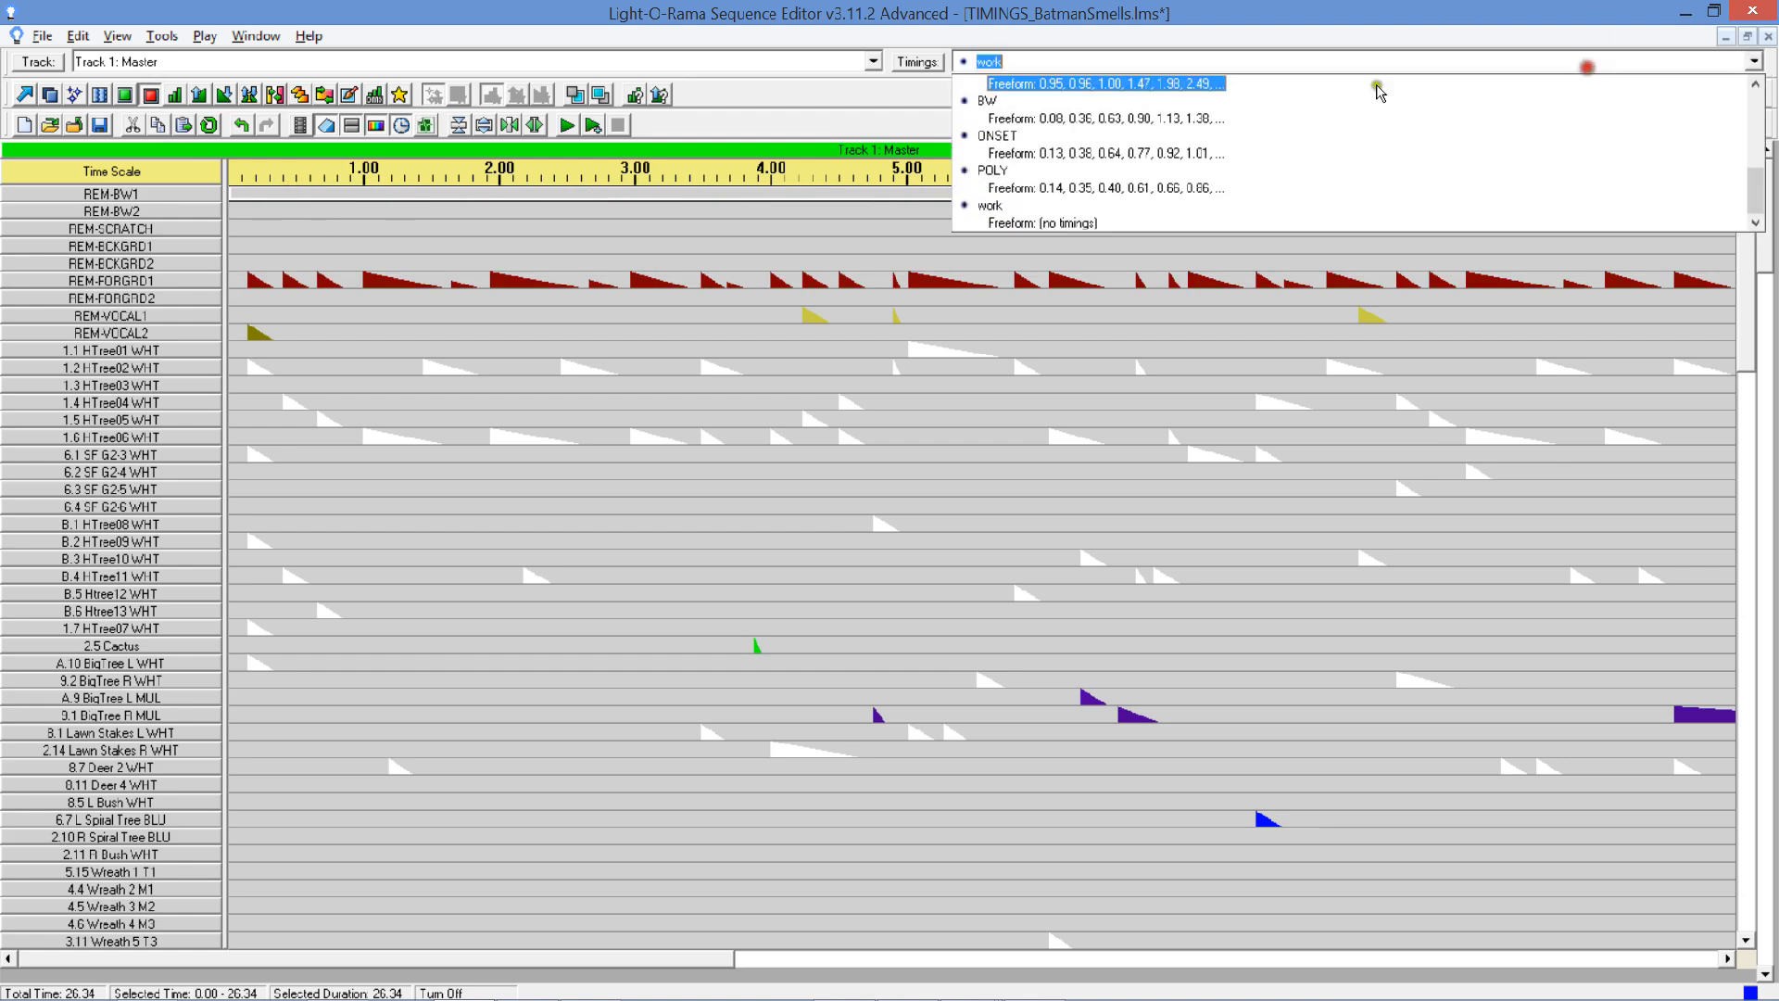
{"action": "left_click", "coordinate": [1052, 116]}
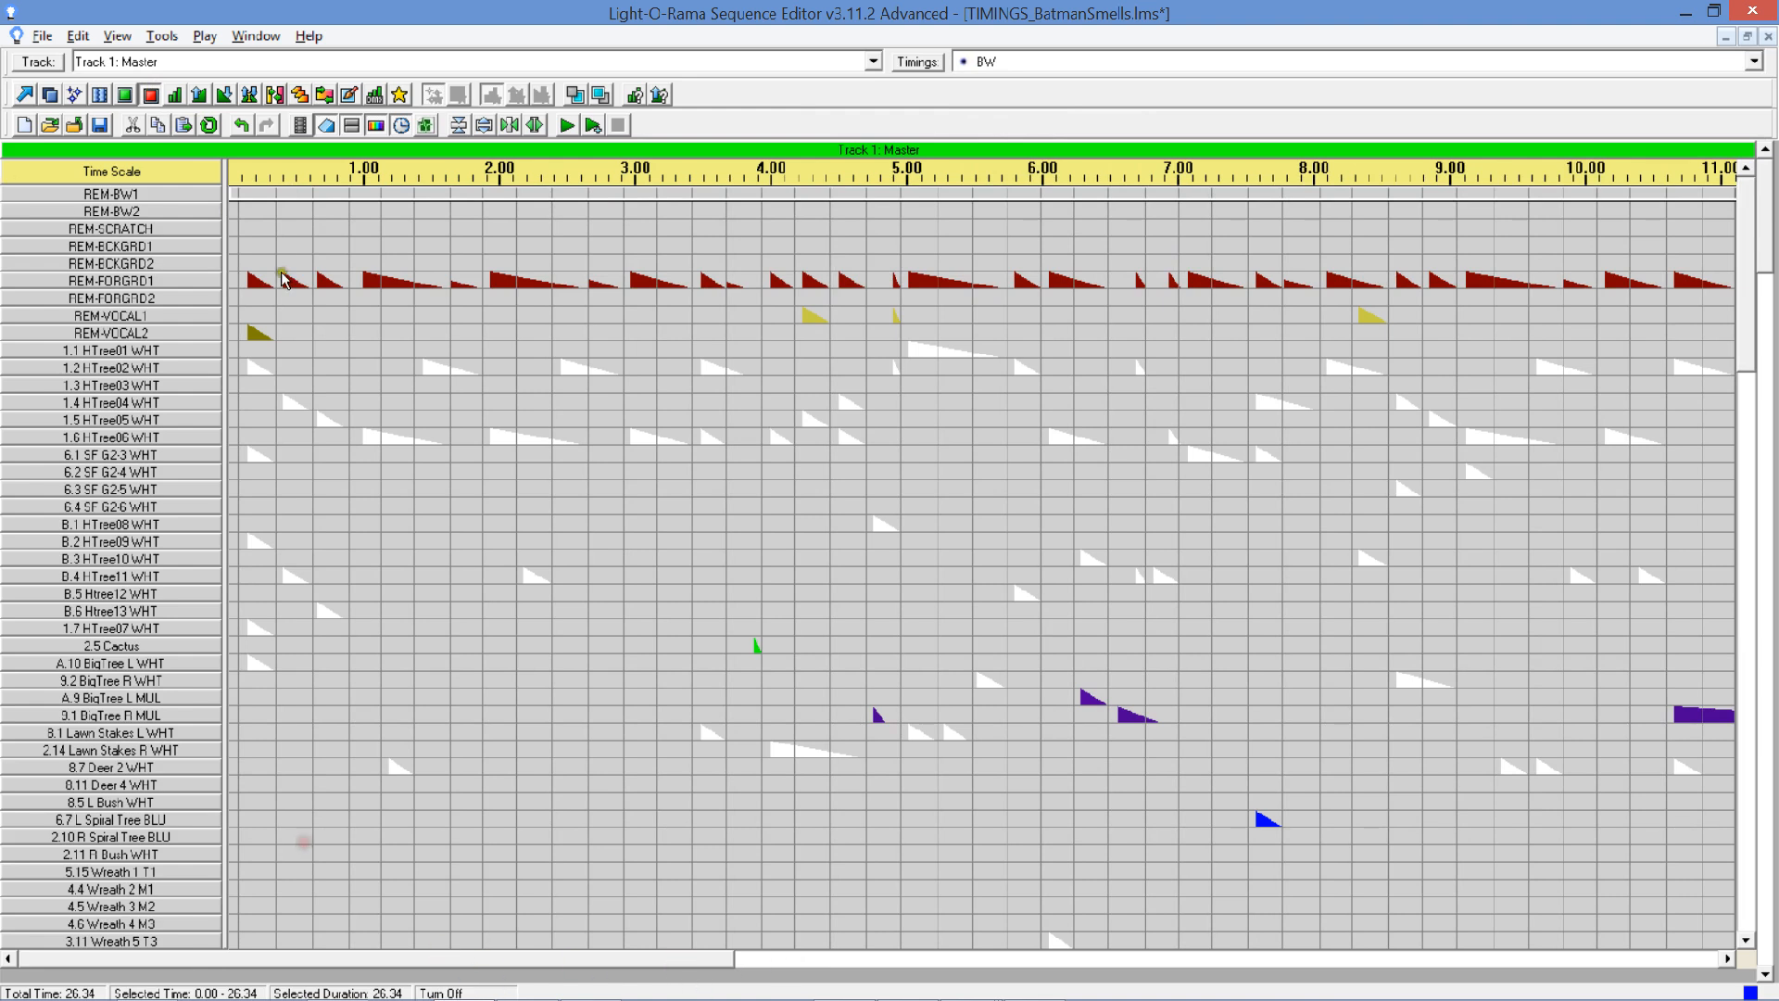
{"action": "left_click", "coordinate": [264, 214]}
{"action": "double_click", "coordinate": [128, 229]}
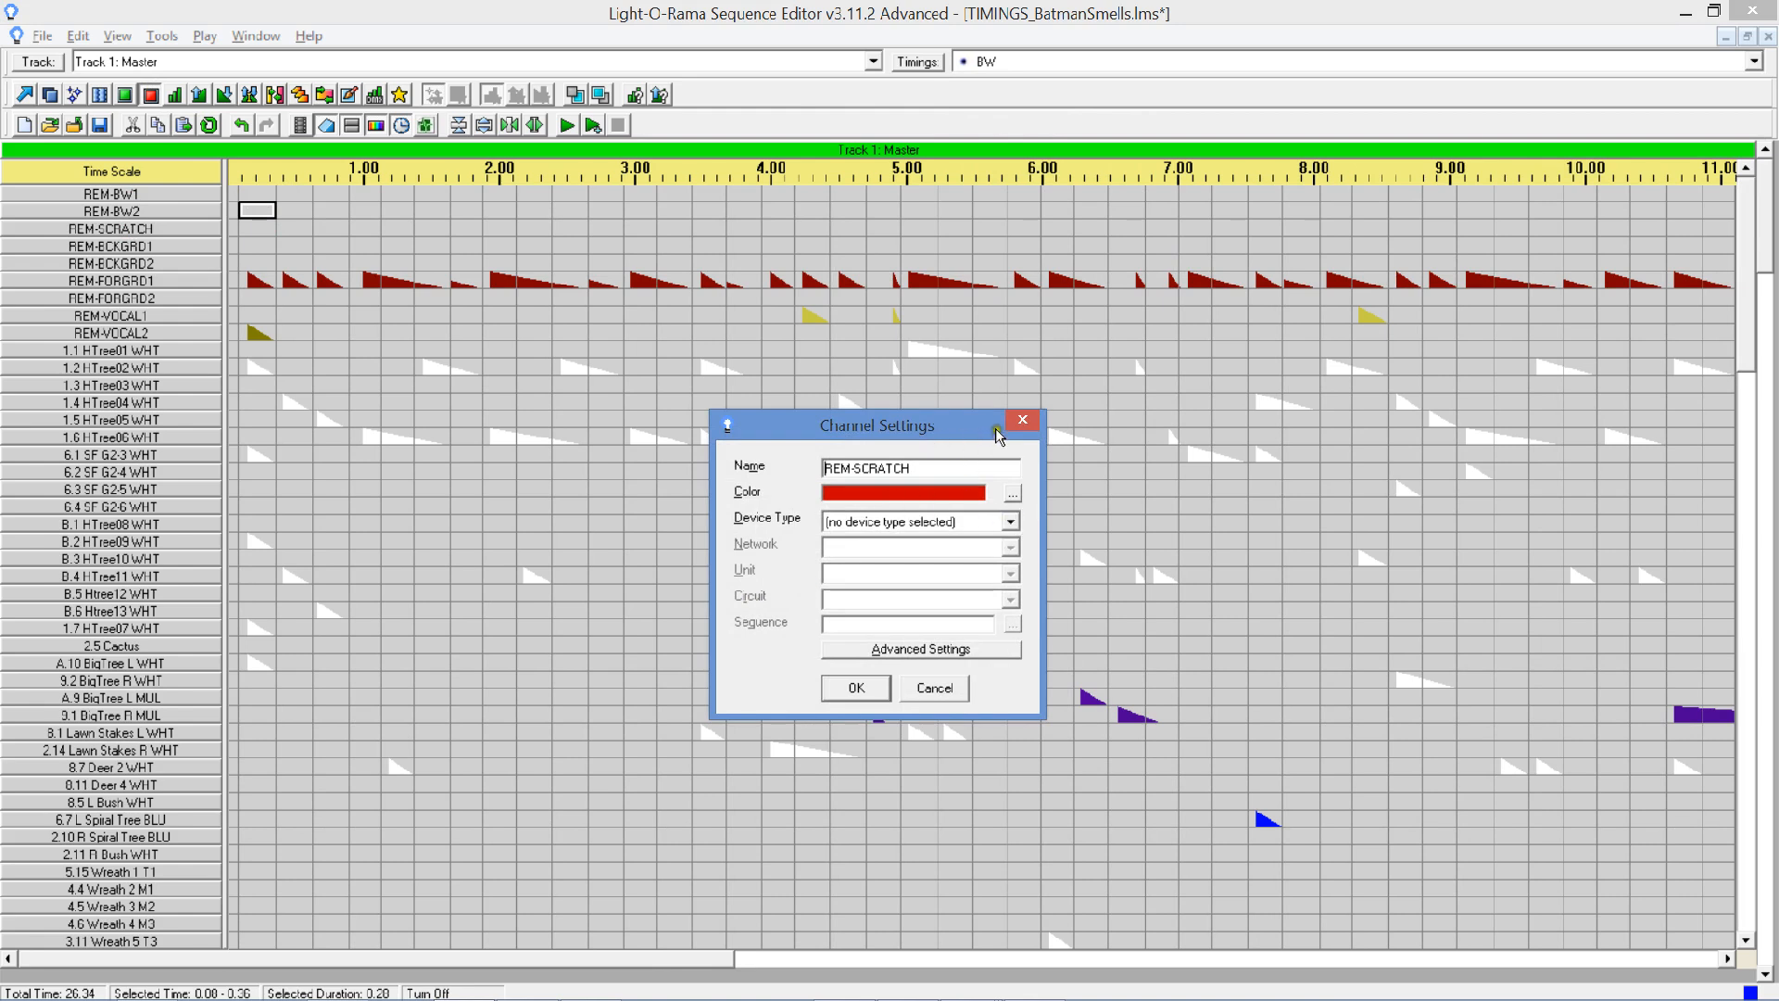
{"action": "left_click", "coordinate": [1025, 418]}
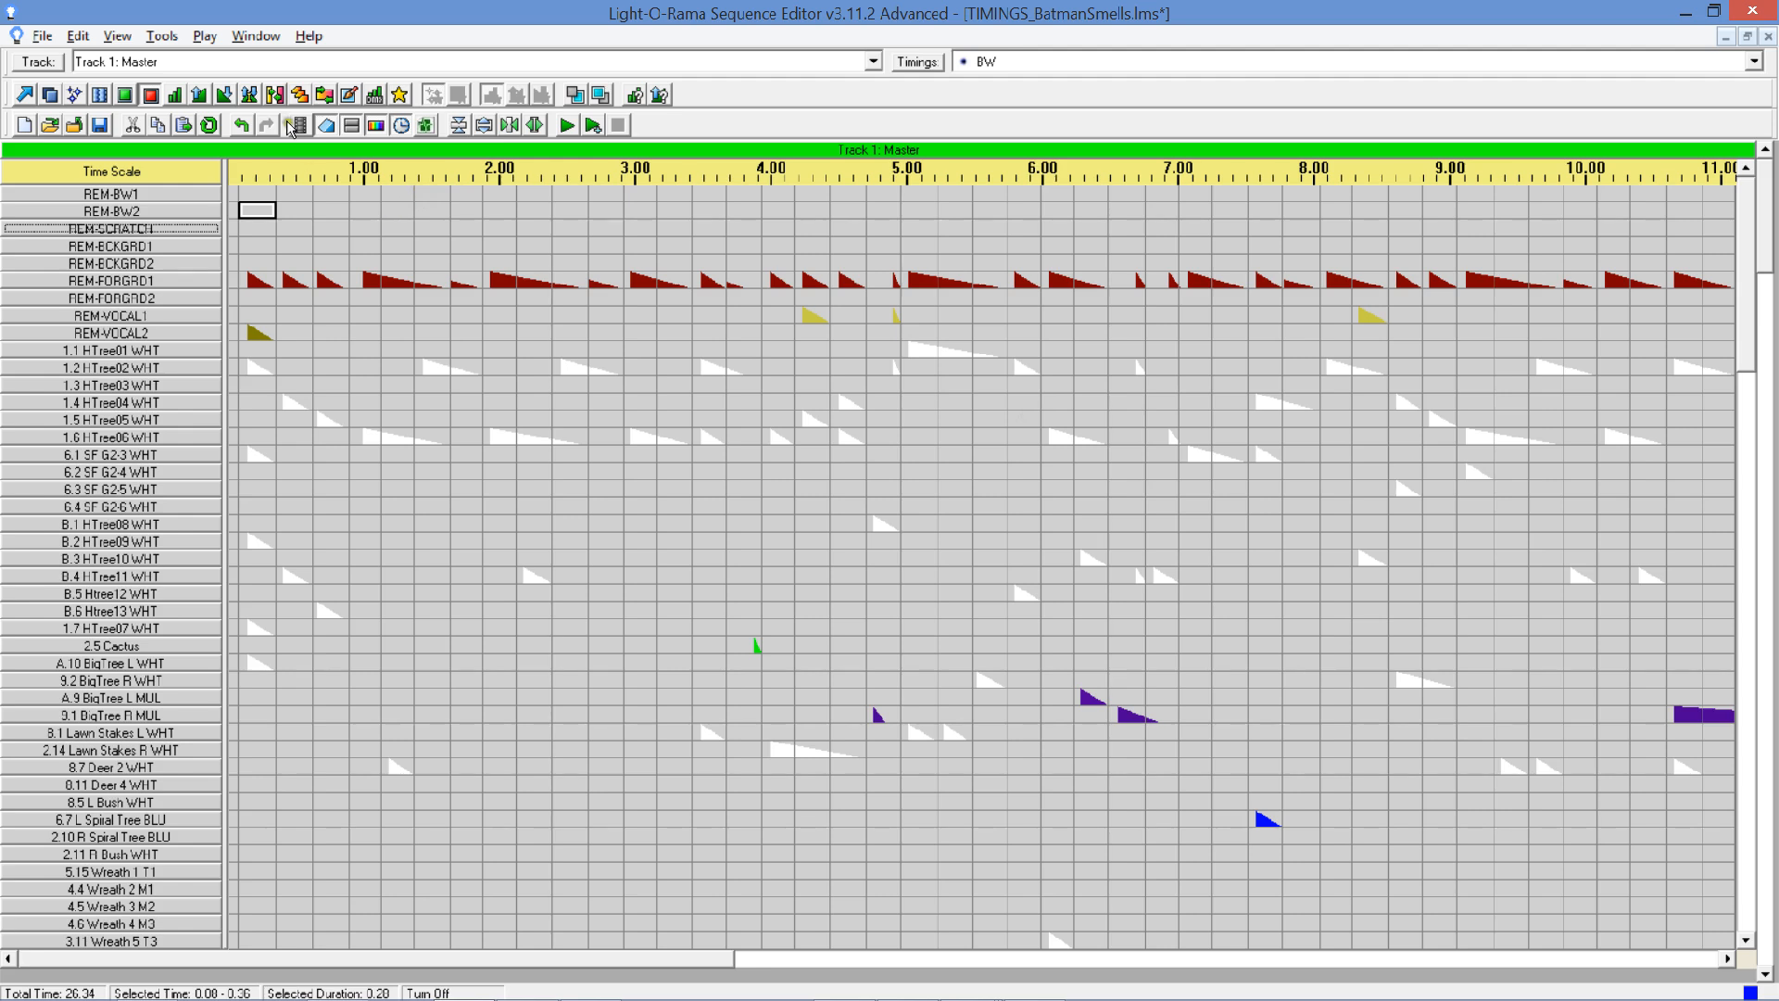
Fill every BW timing cell of REM-BW1 from the first beat to 11.10 s with a 100% to 0% fade down.
{"action": "left_click", "coordinate": [223, 95]}
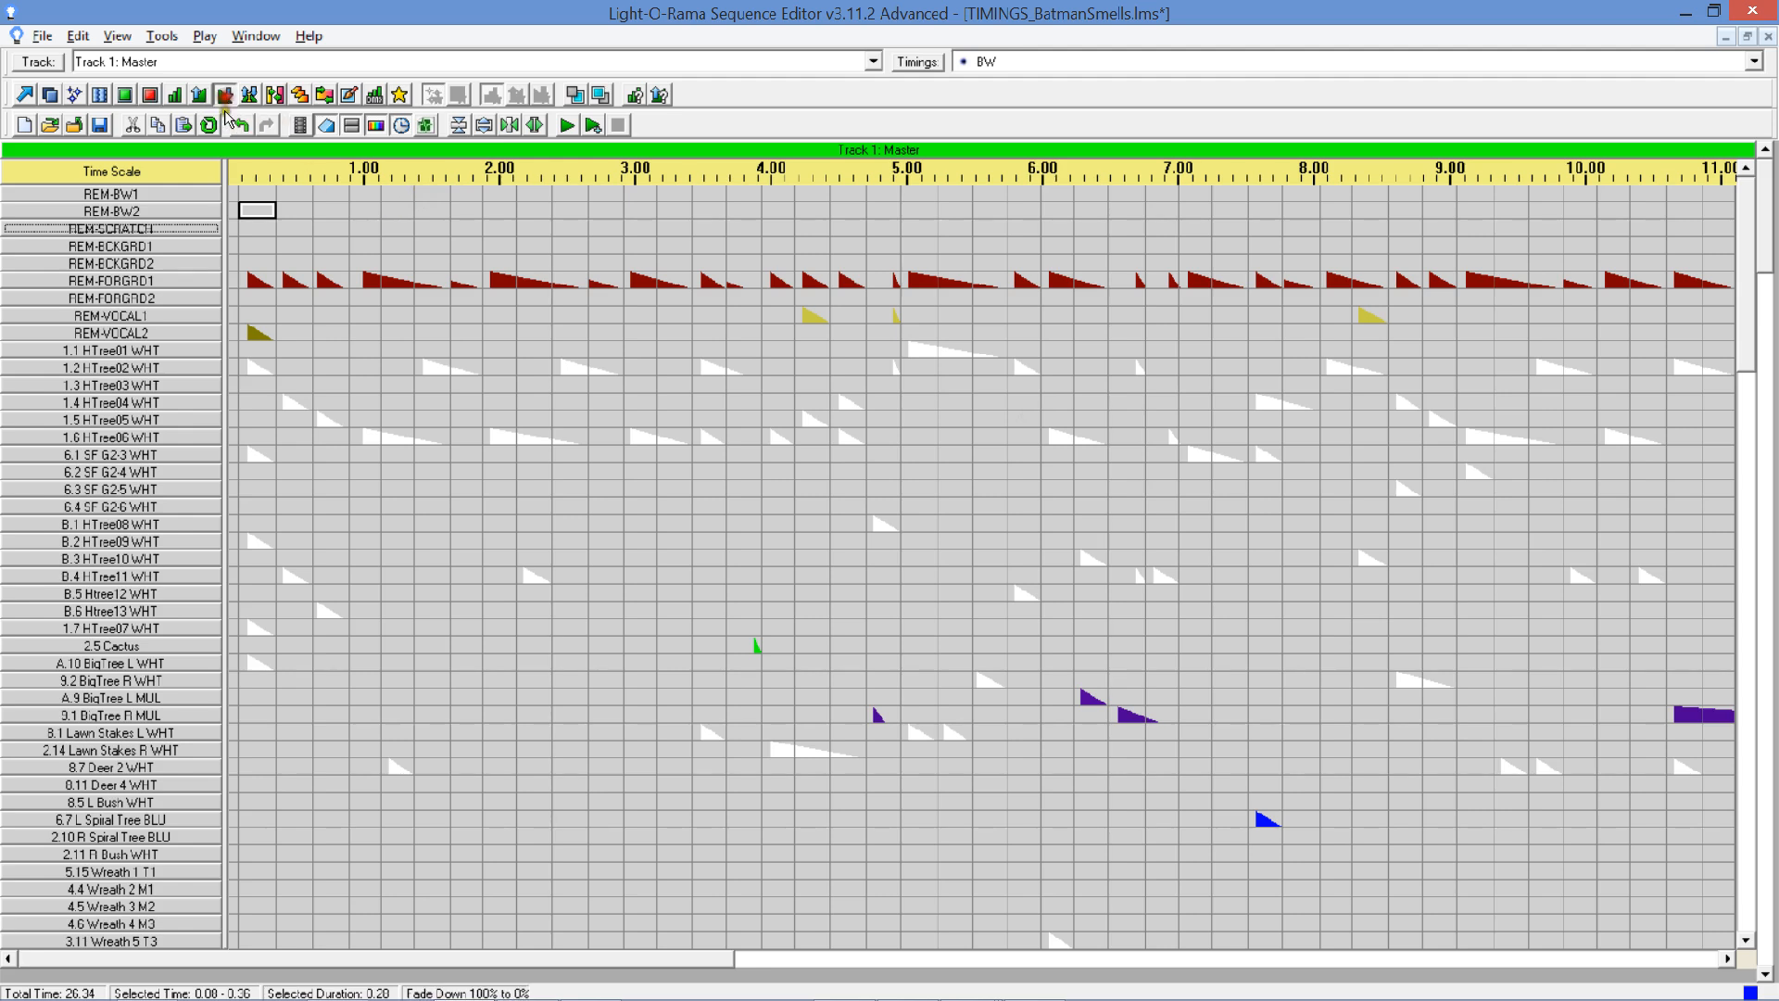
{"action": "left_click", "coordinate": [263, 196]}
{"action": "key", "text": "Right"}
{"action": "key", "text": "space"}
{"action": "key", "text": "Right"}
{"action": "key", "text": "space"}
{"action": "key", "text": "Right"}
{"action": "key", "text": "space"}
{"action": "key", "text": "Right"}
{"action": "key", "text": "space"}
{"action": "key", "text": "Right"}
{"action": "key", "text": "space"}
{"action": "key", "text": "Right"}
{"action": "key", "text": "space"}
{"action": "key", "text": "Right"}
{"action": "key", "text": "space"}
{"action": "key", "text": "Right"}
{"action": "key", "text": "space"}
{"action": "key", "text": "Right"}
{"action": "key", "text": "space"}
{"action": "key", "text": "Right"}
{"action": "key", "text": "space"}
{"action": "key", "text": "Right"}
{"action": "key", "text": "space"}
{"action": "key", "text": "Right"}
{"action": "key", "text": "space"}
{"action": "key", "text": "Right"}
{"action": "key", "text": "space"}
{"action": "key", "text": "Right"}
{"action": "key", "text": "space"}
{"action": "key", "text": "Right"}
{"action": "key", "text": "space"}
{"action": "key", "text": "Right"}
{"action": "key", "text": "space"}
{"action": "key", "text": "Right"}
{"action": "key", "text": "space"}
{"action": "key", "text": "Right"}
{"action": "key", "text": "space"}
{"action": "key", "text": "Right"}
{"action": "key", "text": "space"}
{"action": "key", "text": "Right"}
{"action": "key", "text": "space"}
{"action": "key", "text": "Right"}
{"action": "key", "text": "space"}
{"action": "key", "text": "Right"}
{"action": "key", "text": "space"}
{"action": "key", "text": "Right"}
{"action": "key", "text": "space"}
{"action": "key", "text": "Right"}
{"action": "key", "text": "space"}
{"action": "key", "text": "Right"}
{"action": "key", "text": "space"}
{"action": "key", "text": "Right"}
{"action": "key", "text": "space"}
{"action": "key", "text": "Right"}
{"action": "key", "text": "space"}
{"action": "key", "text": "Right"}
{"action": "key", "text": "space"}
{"action": "key", "text": "Right"}
{"action": "key", "text": "space"}
{"action": "key", "text": "Right"}
{"action": "key", "text": "space"}
{"action": "key", "text": "Right"}
{"action": "key", "text": "space"}
{"action": "key", "text": "Right"}
{"action": "key", "text": "space"}
{"action": "key", "text": "Right"}
{"action": "key", "text": "space"}
{"action": "key", "text": "Right"}
{"action": "key", "text": "space"}
{"action": "key", "text": "Right"}
{"action": "key", "text": "space"}
{"action": "key", "text": "Right"}
{"action": "key", "text": "space"}
{"action": "key", "text": "Right"}
{"action": "key", "text": "space"}
{"action": "key", "text": "Right"}
{"action": "key", "text": "space"}
{"action": "key", "text": "Right"}
{"action": "key", "text": "space"}
{"action": "key", "text": "Right"}
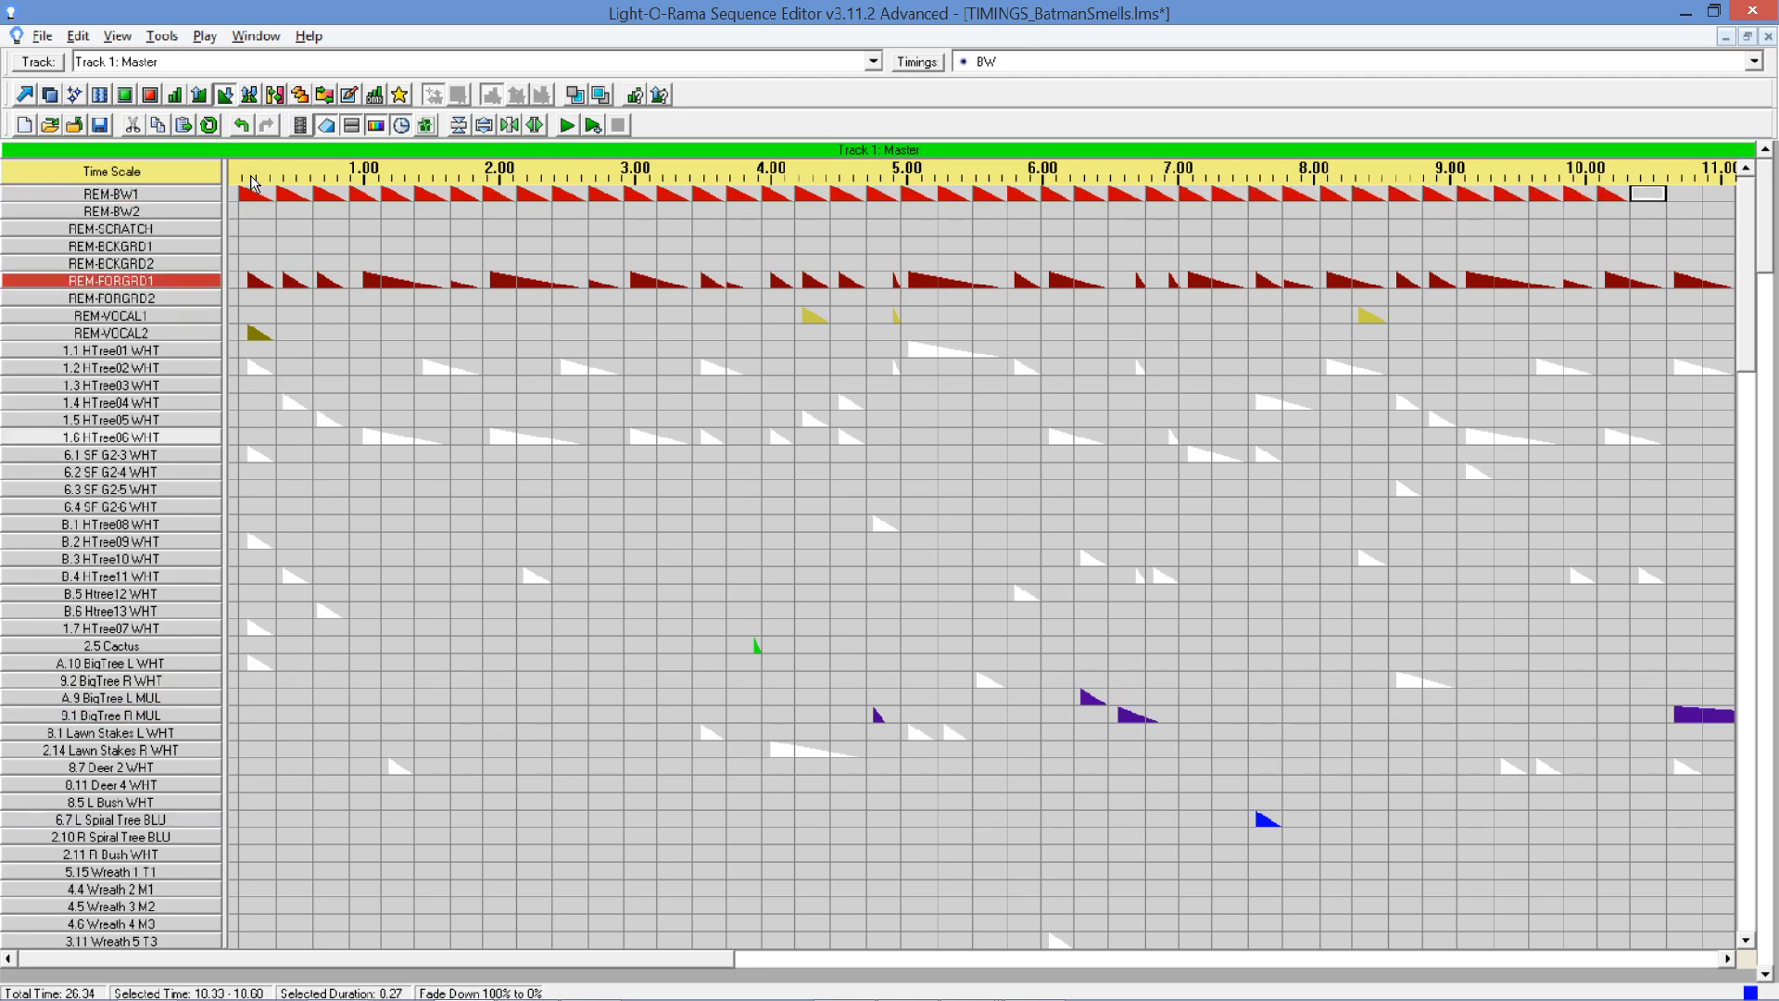
{"action": "key", "text": "space"}
{"action": "key", "text": "Right"}
{"action": "key", "text": "space"}
{"action": "key", "text": "Right"}
{"action": "key", "text": "space"}
{"action": "key", "text": "Right"}
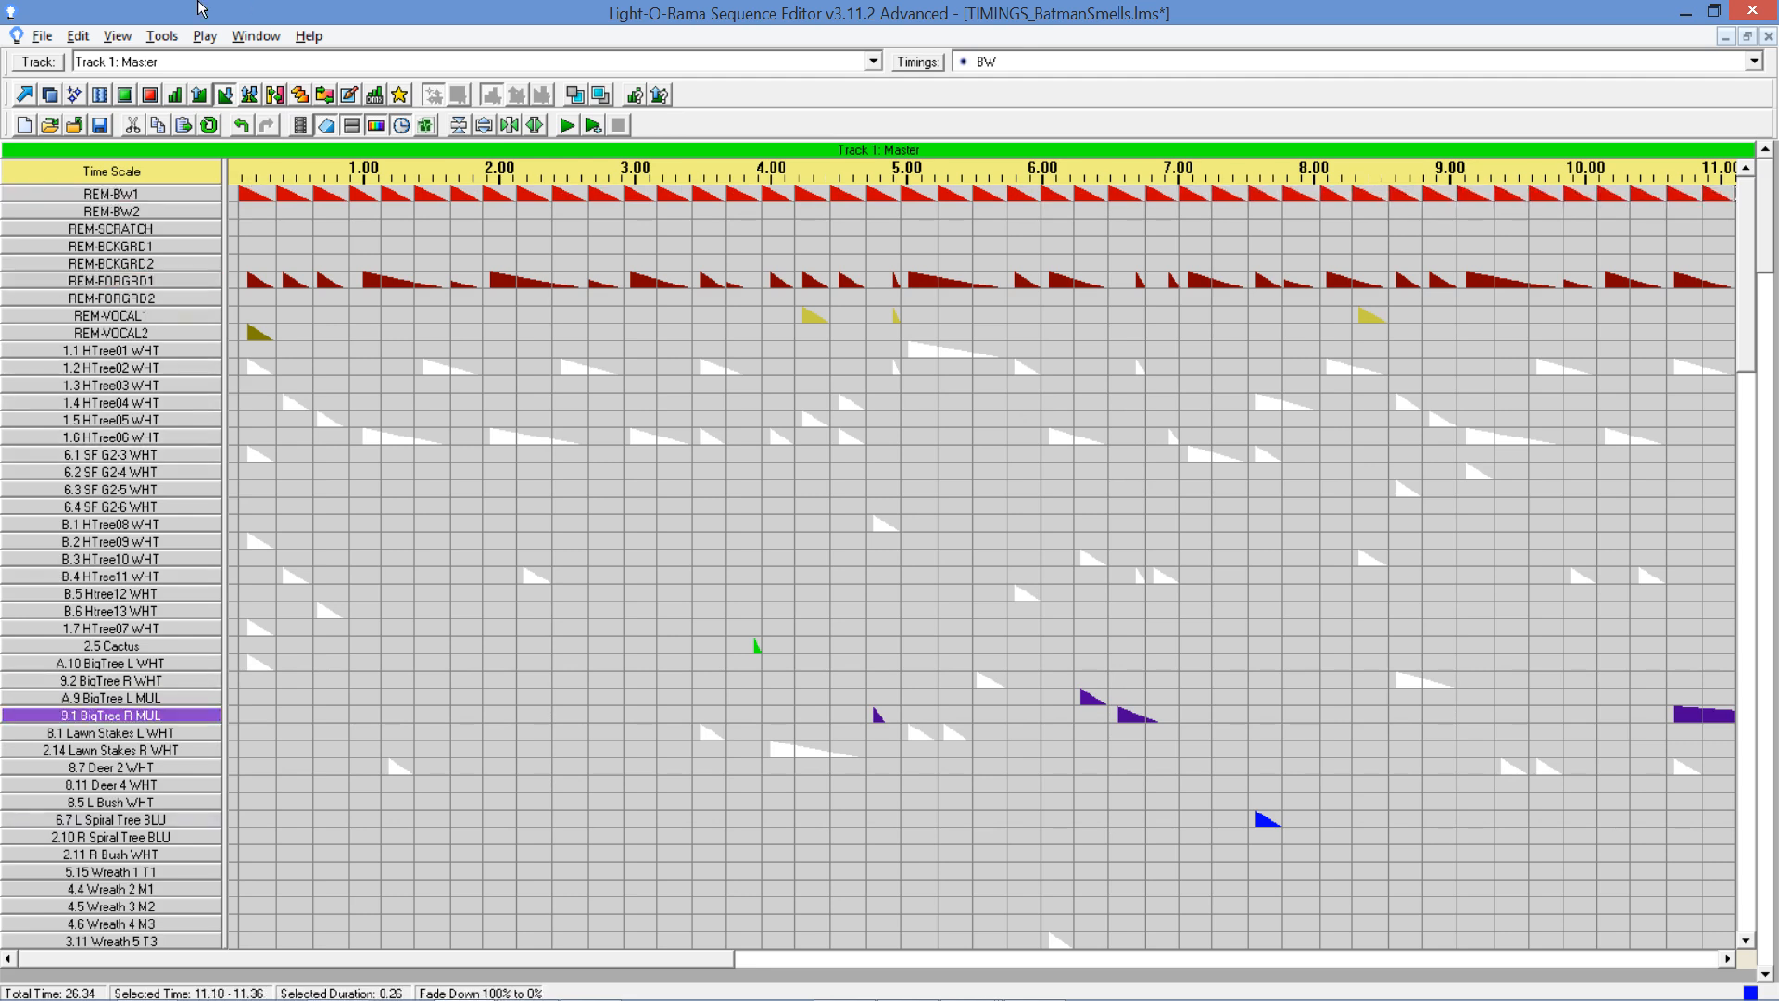
Copy the REM-BW1 fades from 0.08 to 11.10 s and paste them into the same channel starting at 11.10 s.
{"action": "left_click", "coordinate": [24, 94]}
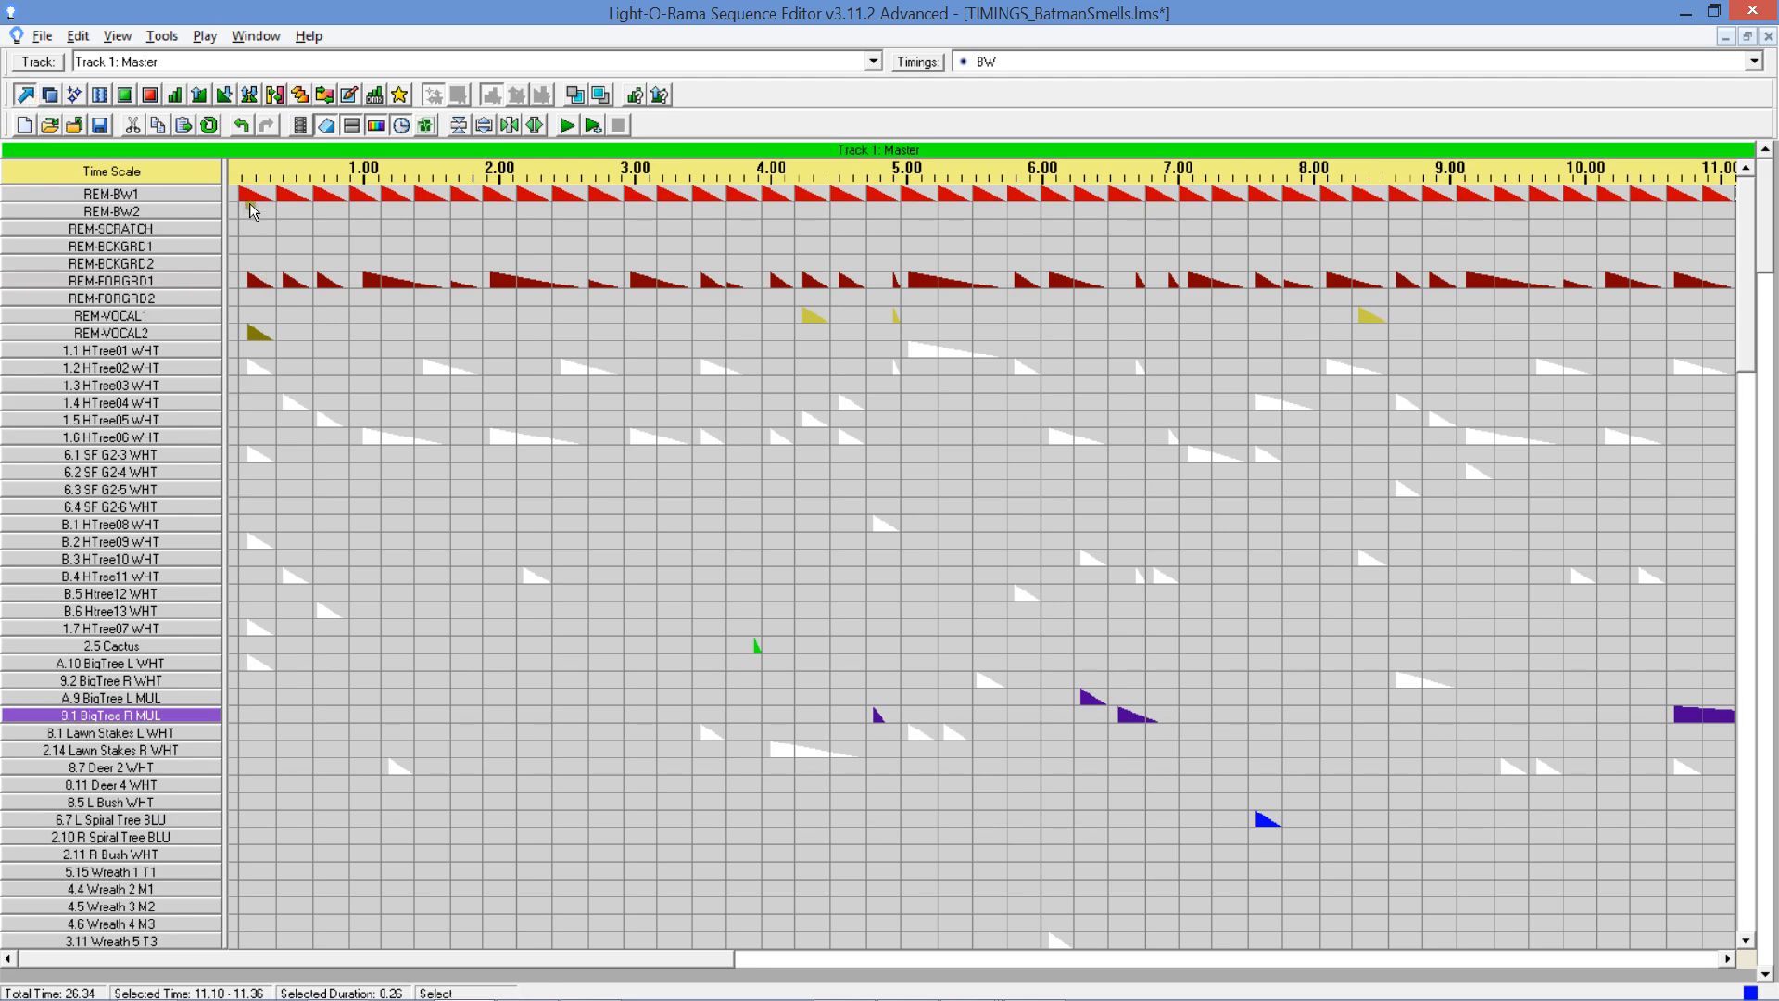
{"action": "left_click_drag", "start_coordinate": [248, 196], "coordinate": [311, 196]}
{"action": "left_click_drag", "start_coordinate": [472, 217], "coordinate": [1710, 197]}
{"action": "left_click", "coordinate": [157, 123]}
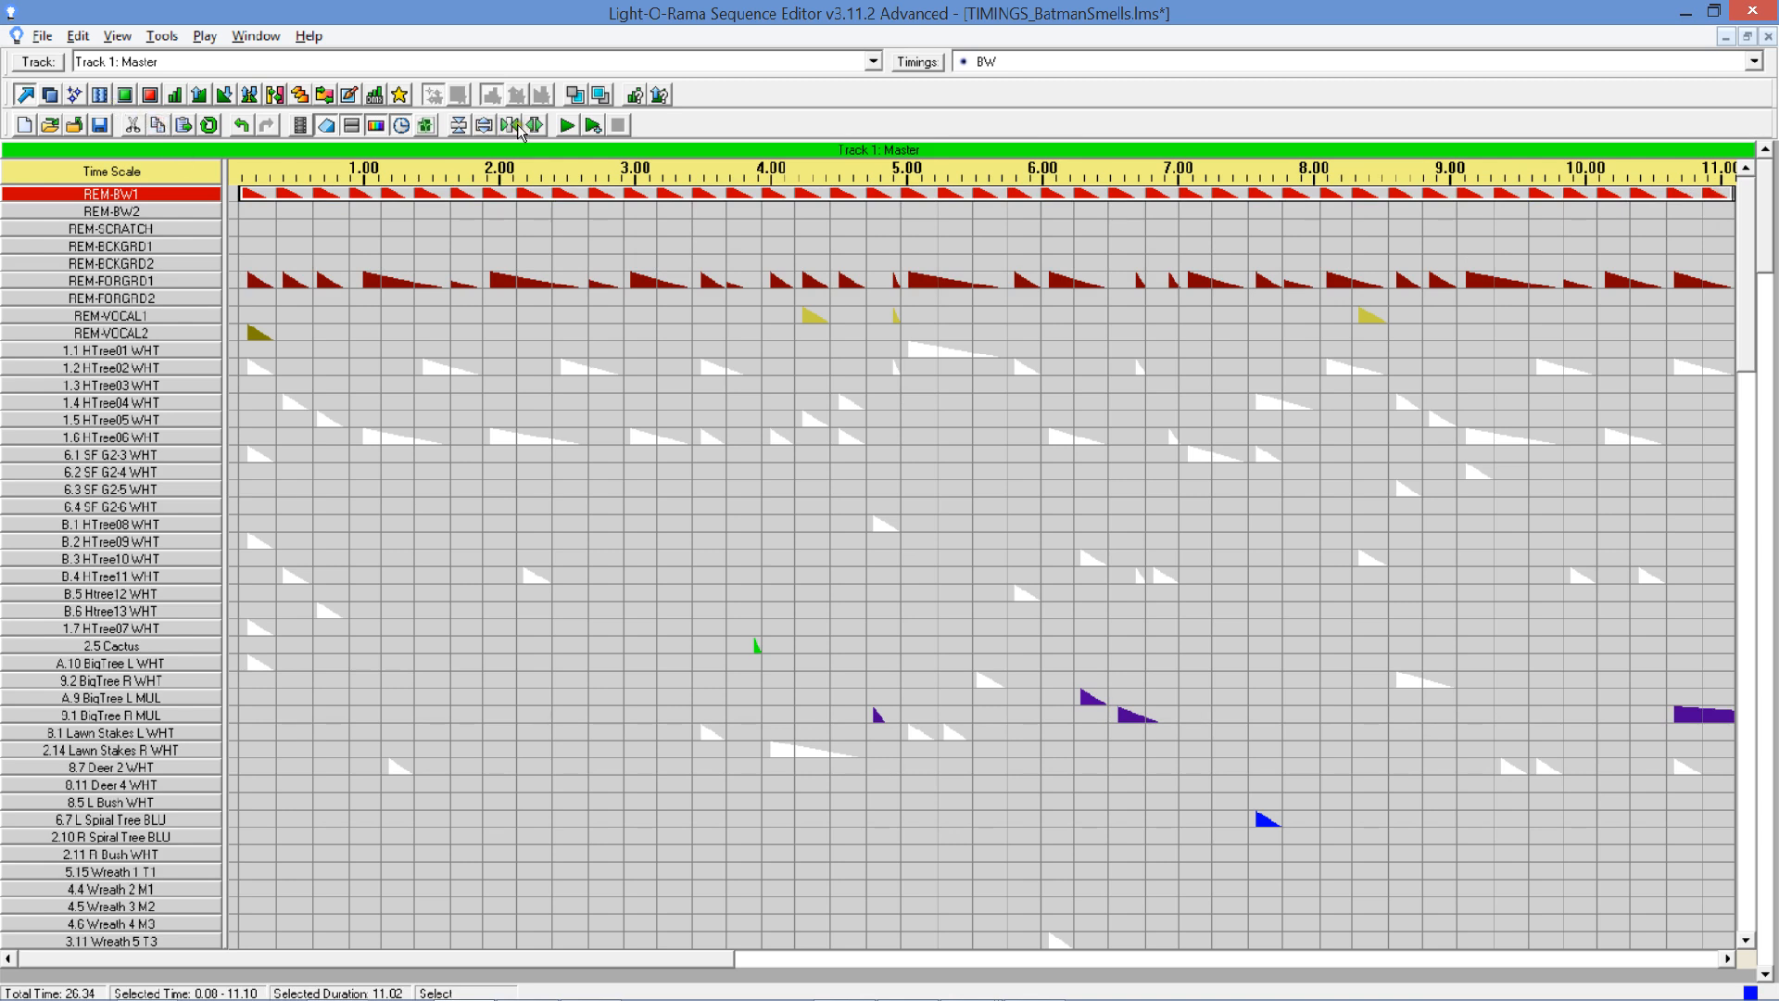
{"action": "left_click", "coordinate": [508, 125]}
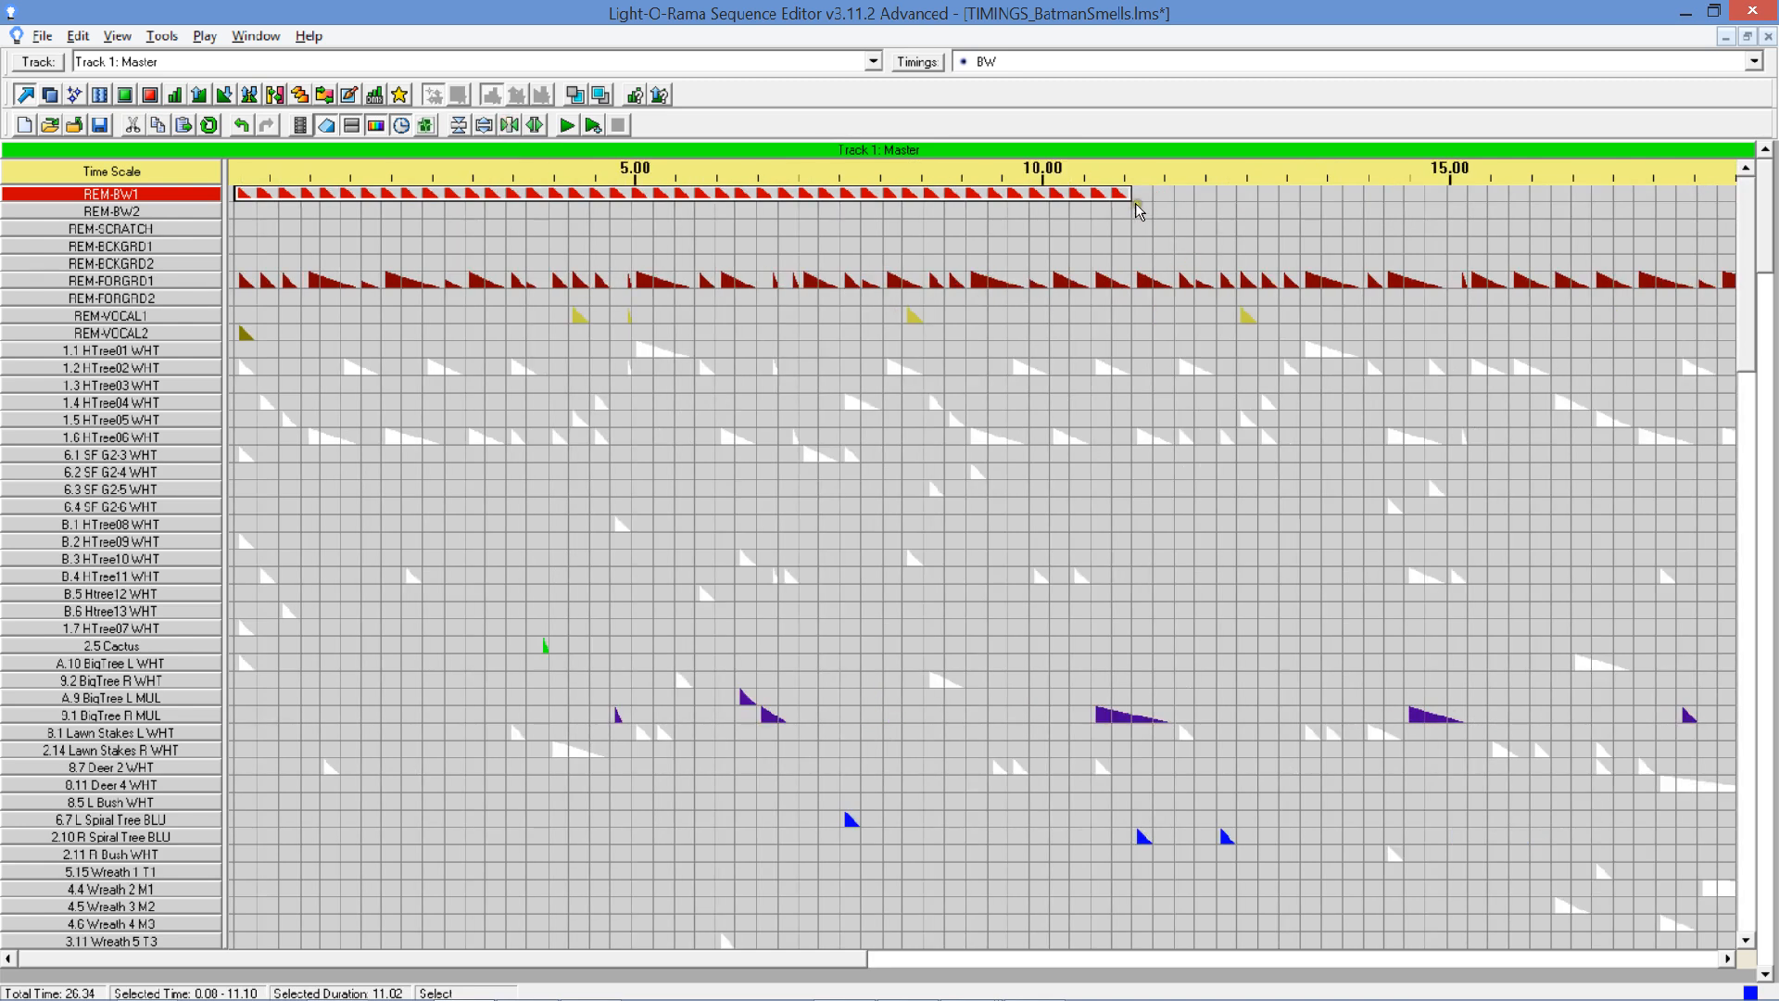
{"action": "left_click", "coordinate": [1142, 194]}
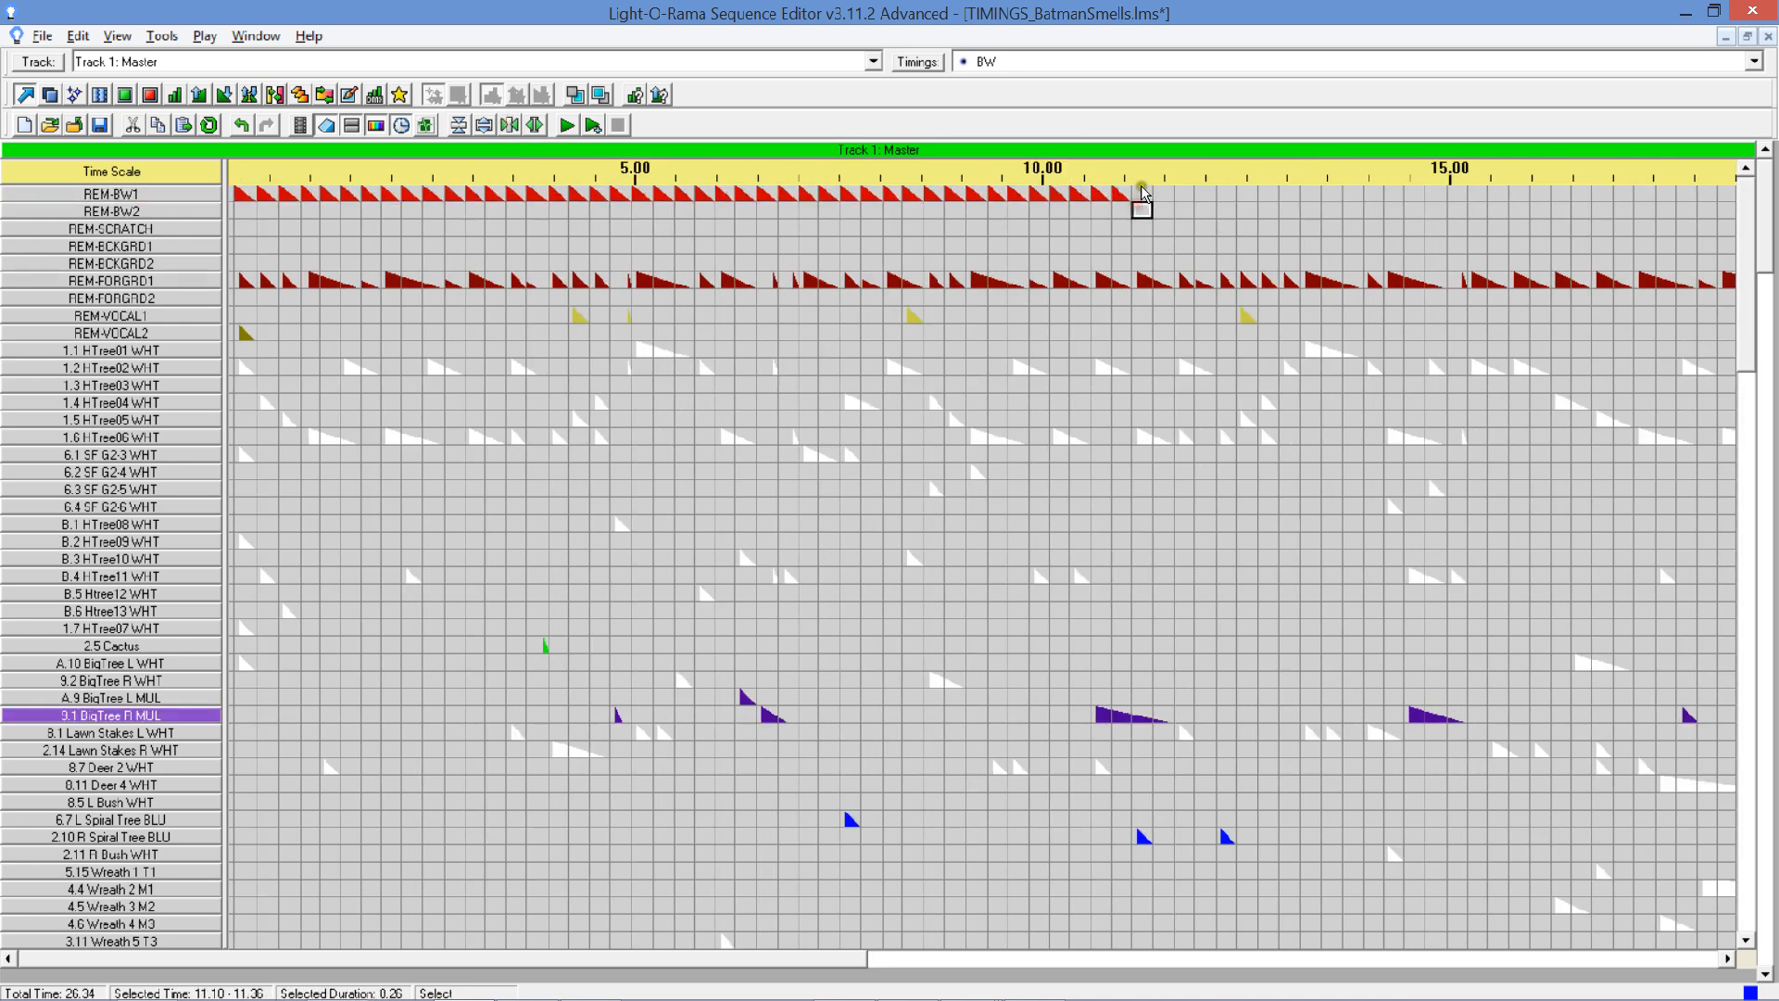
{"action": "left_click", "coordinate": [193, 128]}
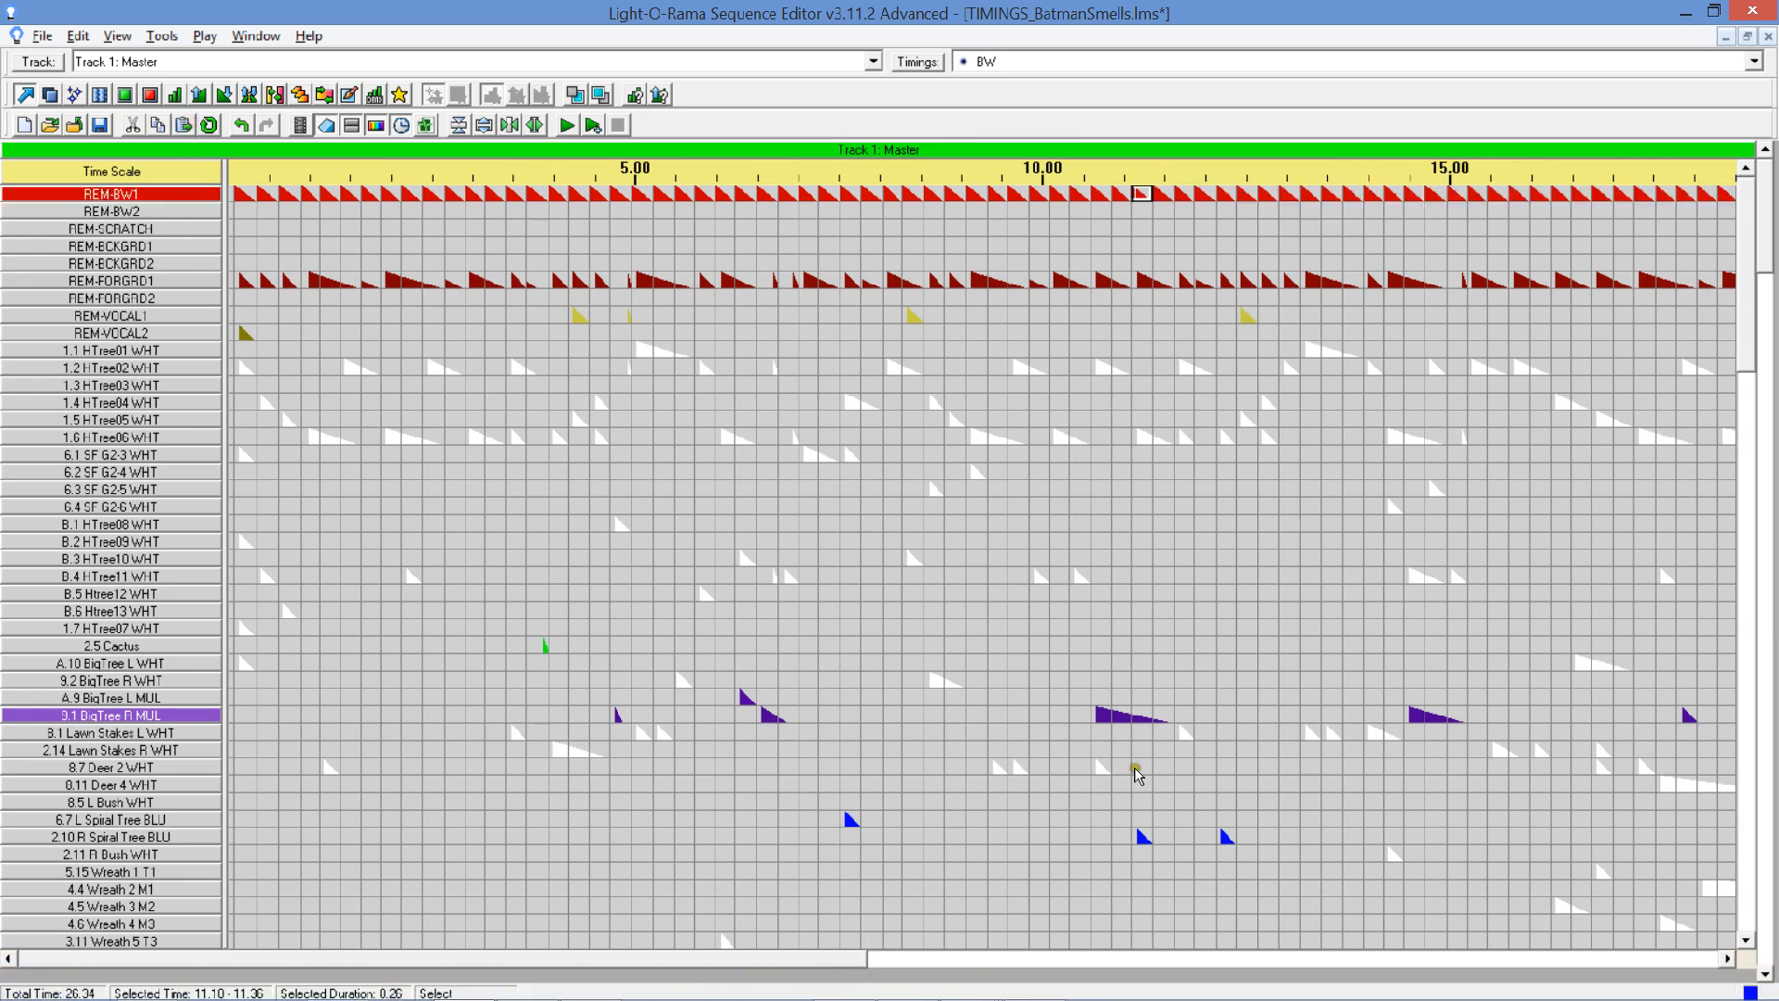
Paste the copied fades into REM-BW1 again at 22.16 s to fill the rest of the channel.
{"action": "left_click", "coordinate": [1112, 960]}
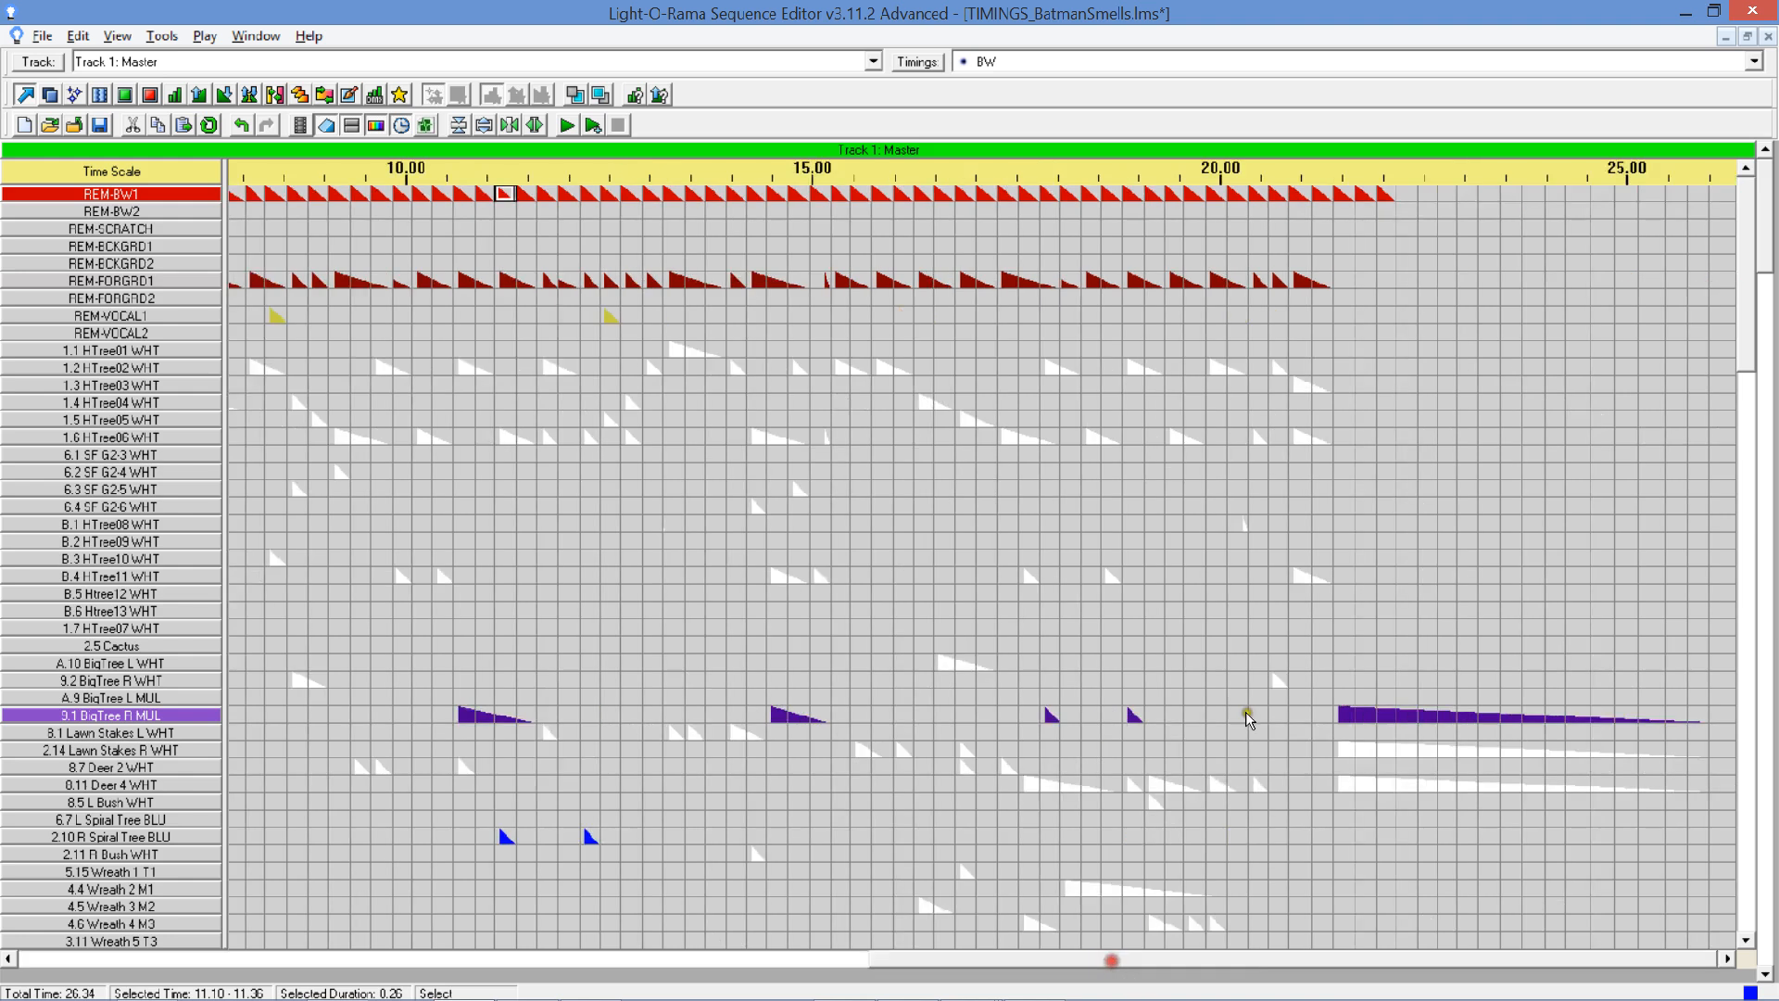
{"action": "left_click", "coordinate": [1401, 194]}
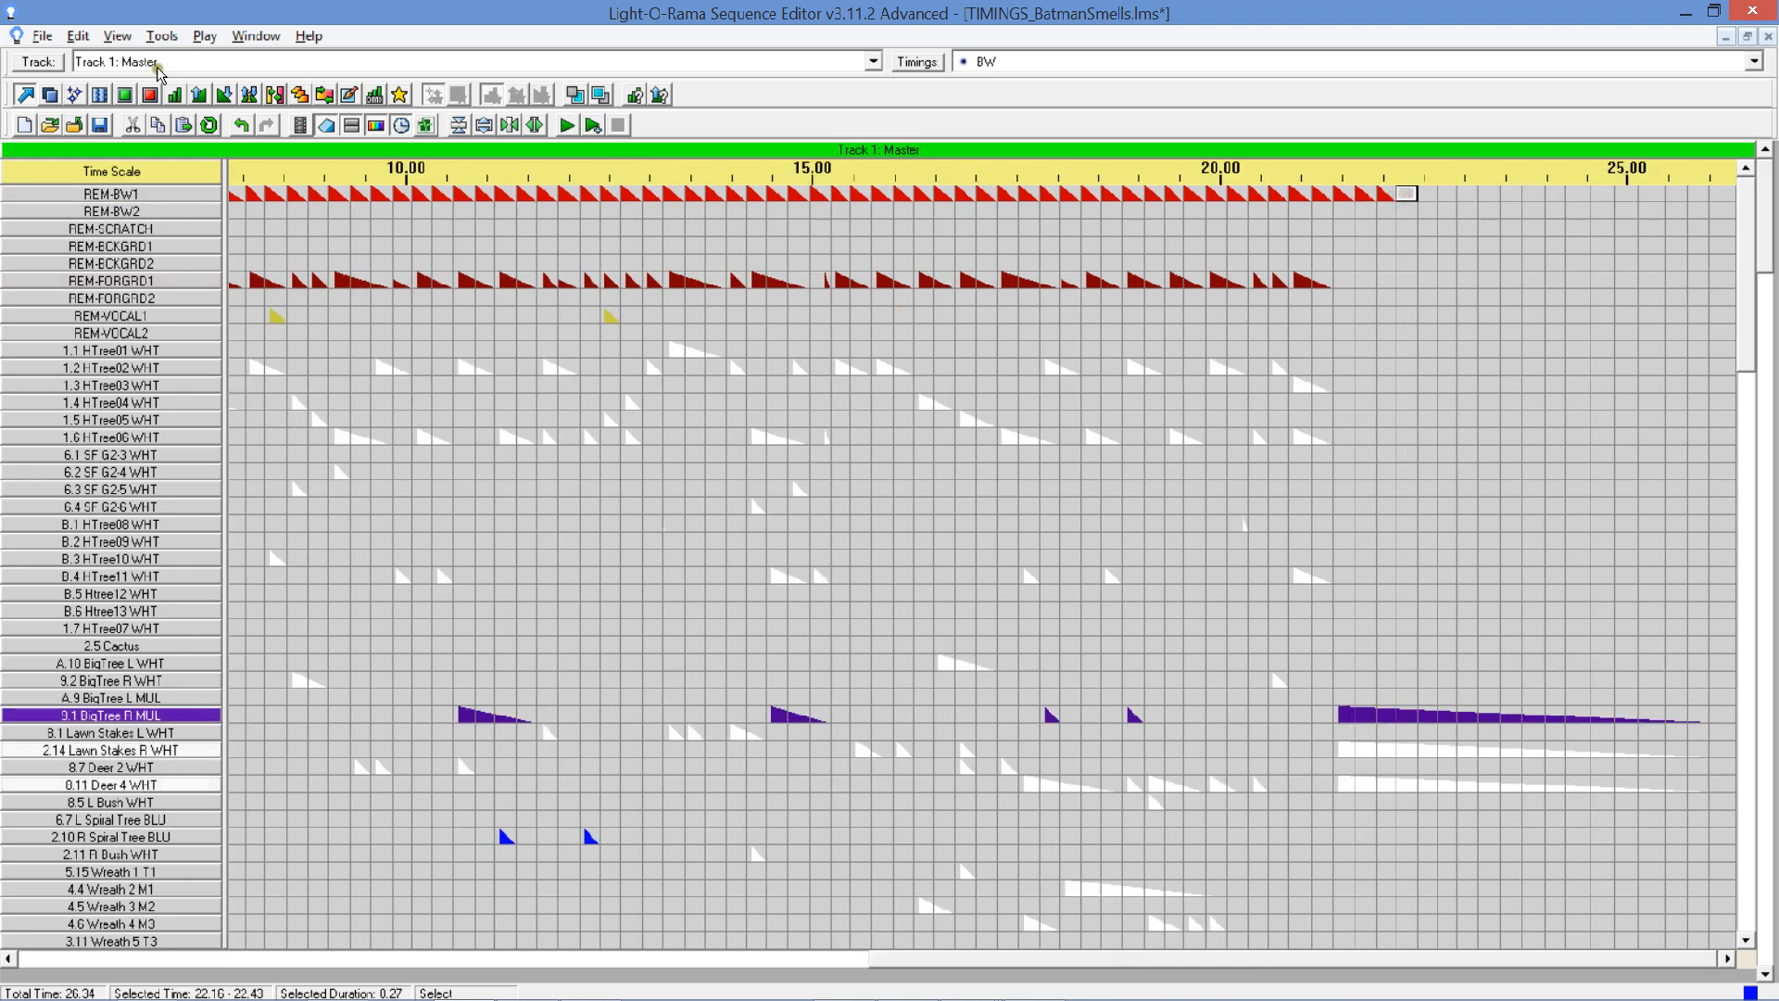
{"action": "left_click", "coordinate": [183, 121]}
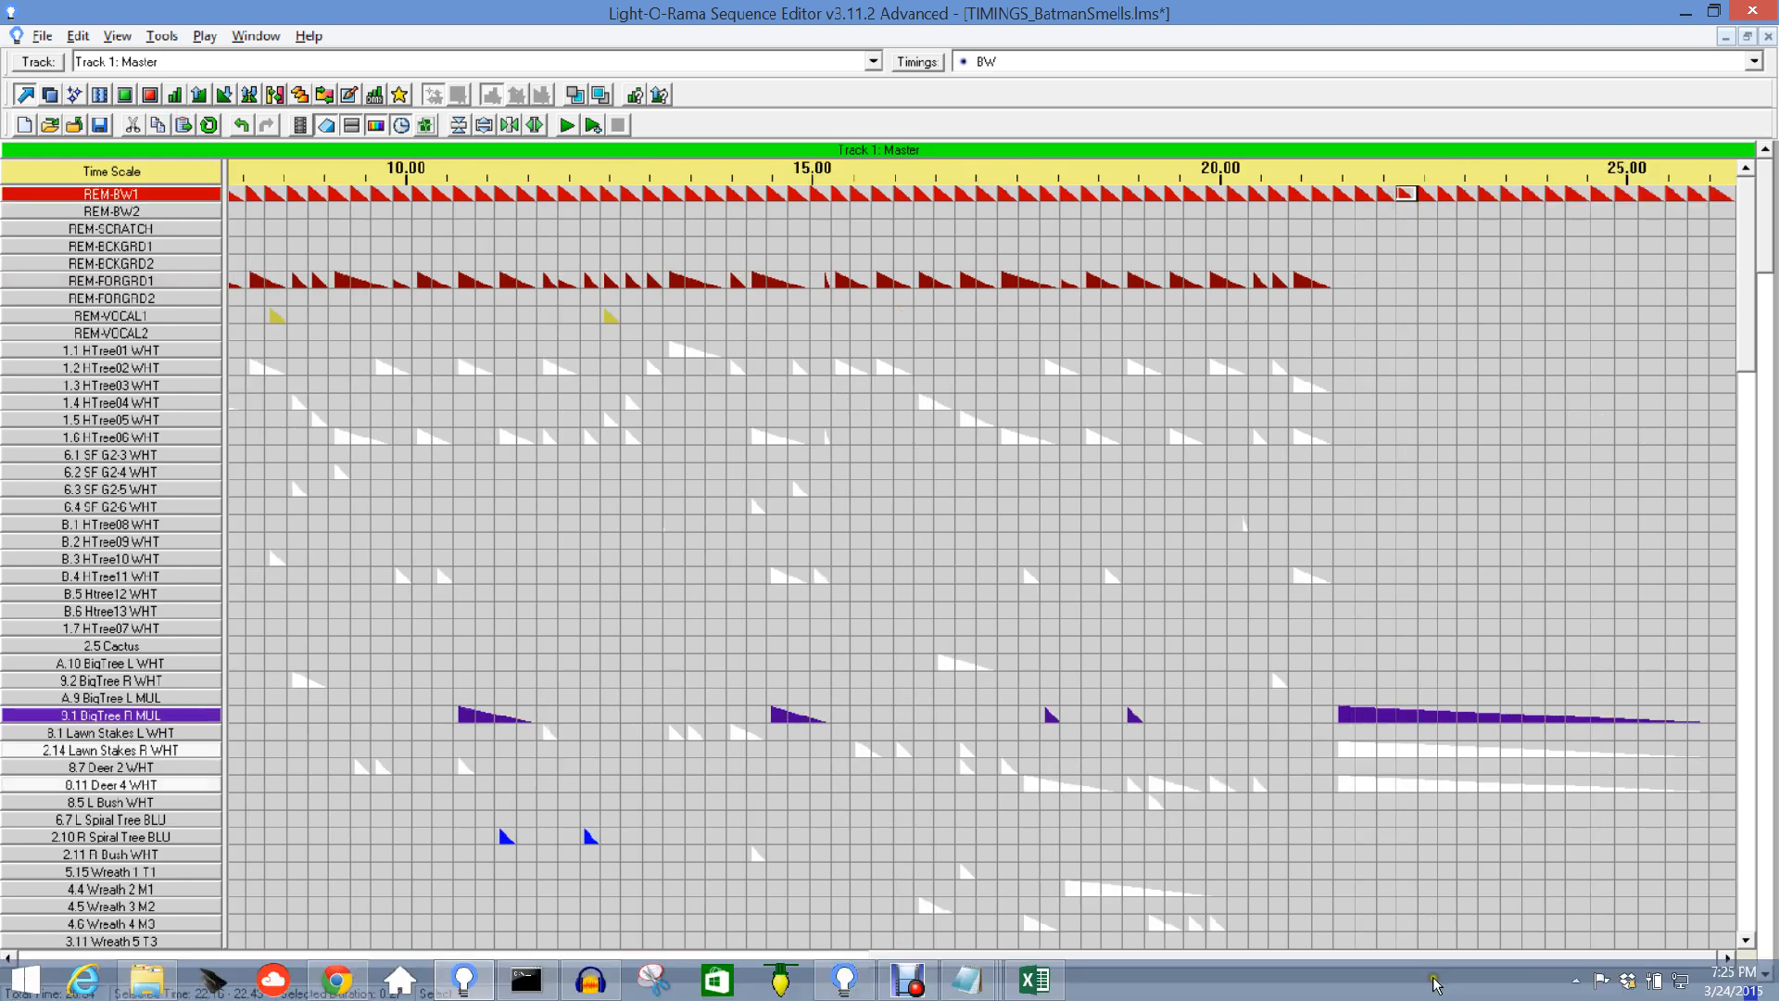
{"action": "left_click_drag", "start_coordinate": [1602, 960], "coordinate": [574, 950]}
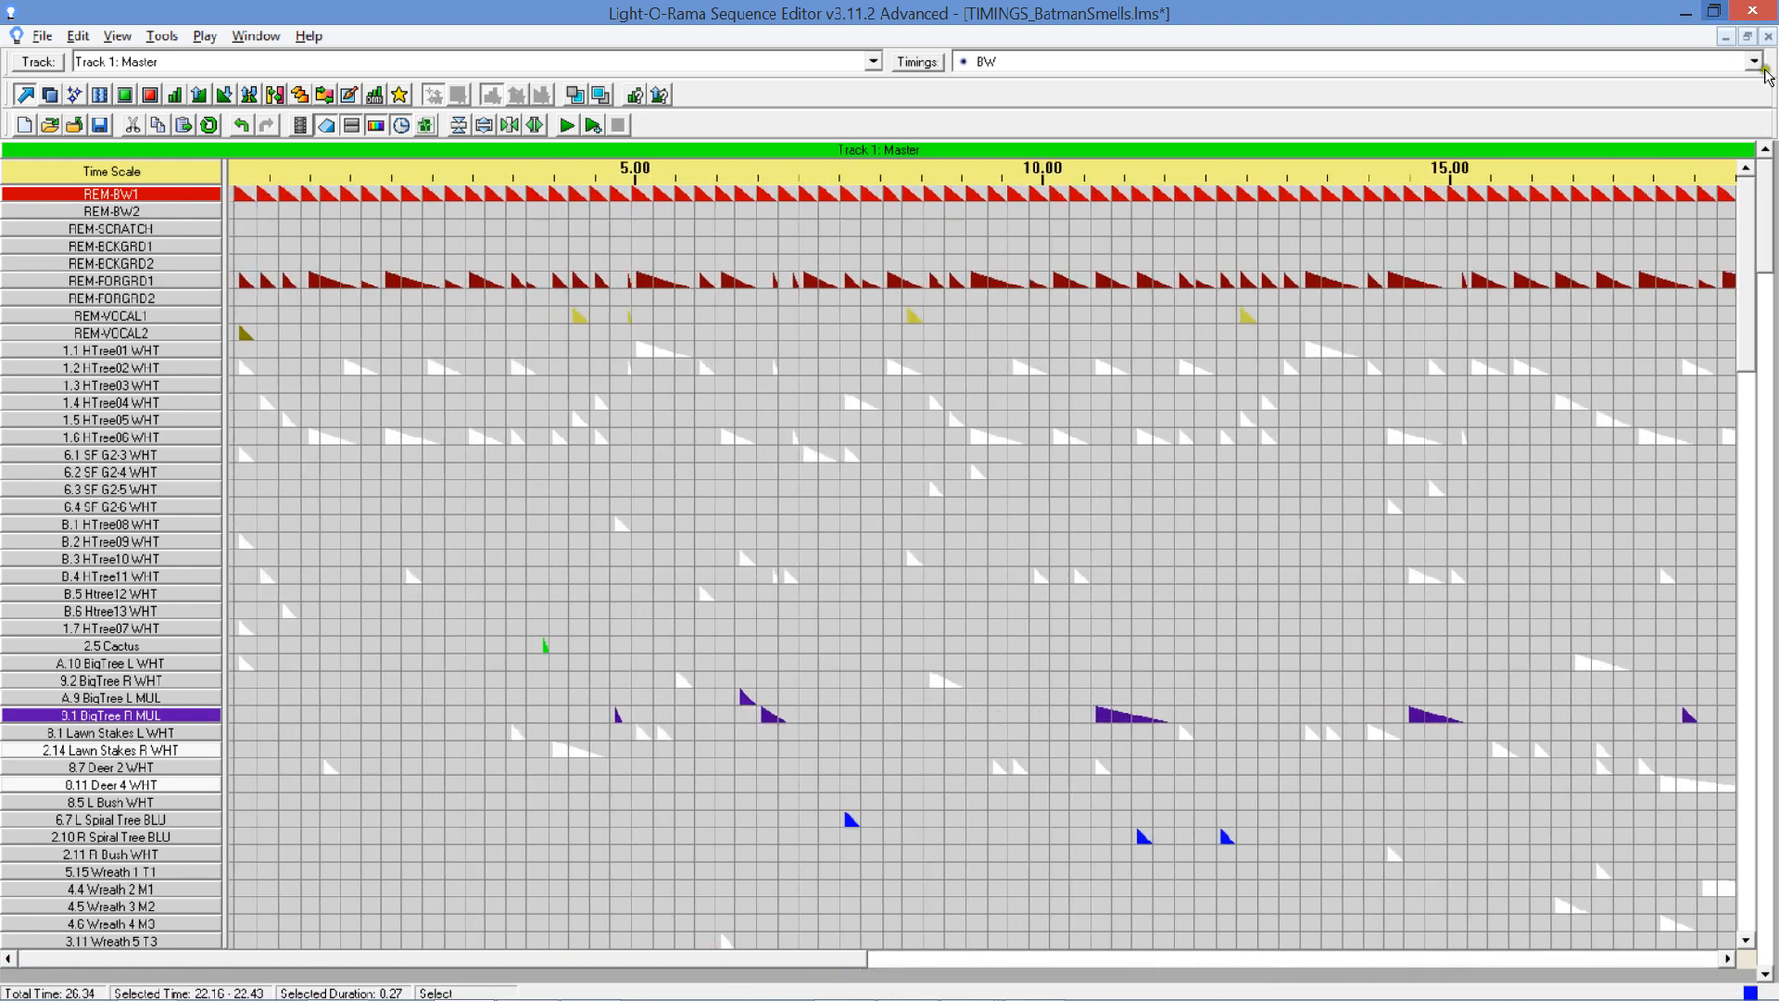
Compare the REM-BW1 fades with the ONSET timing grid, and return to the BW grid.
{"action": "left_click", "coordinate": [1742, 61]}
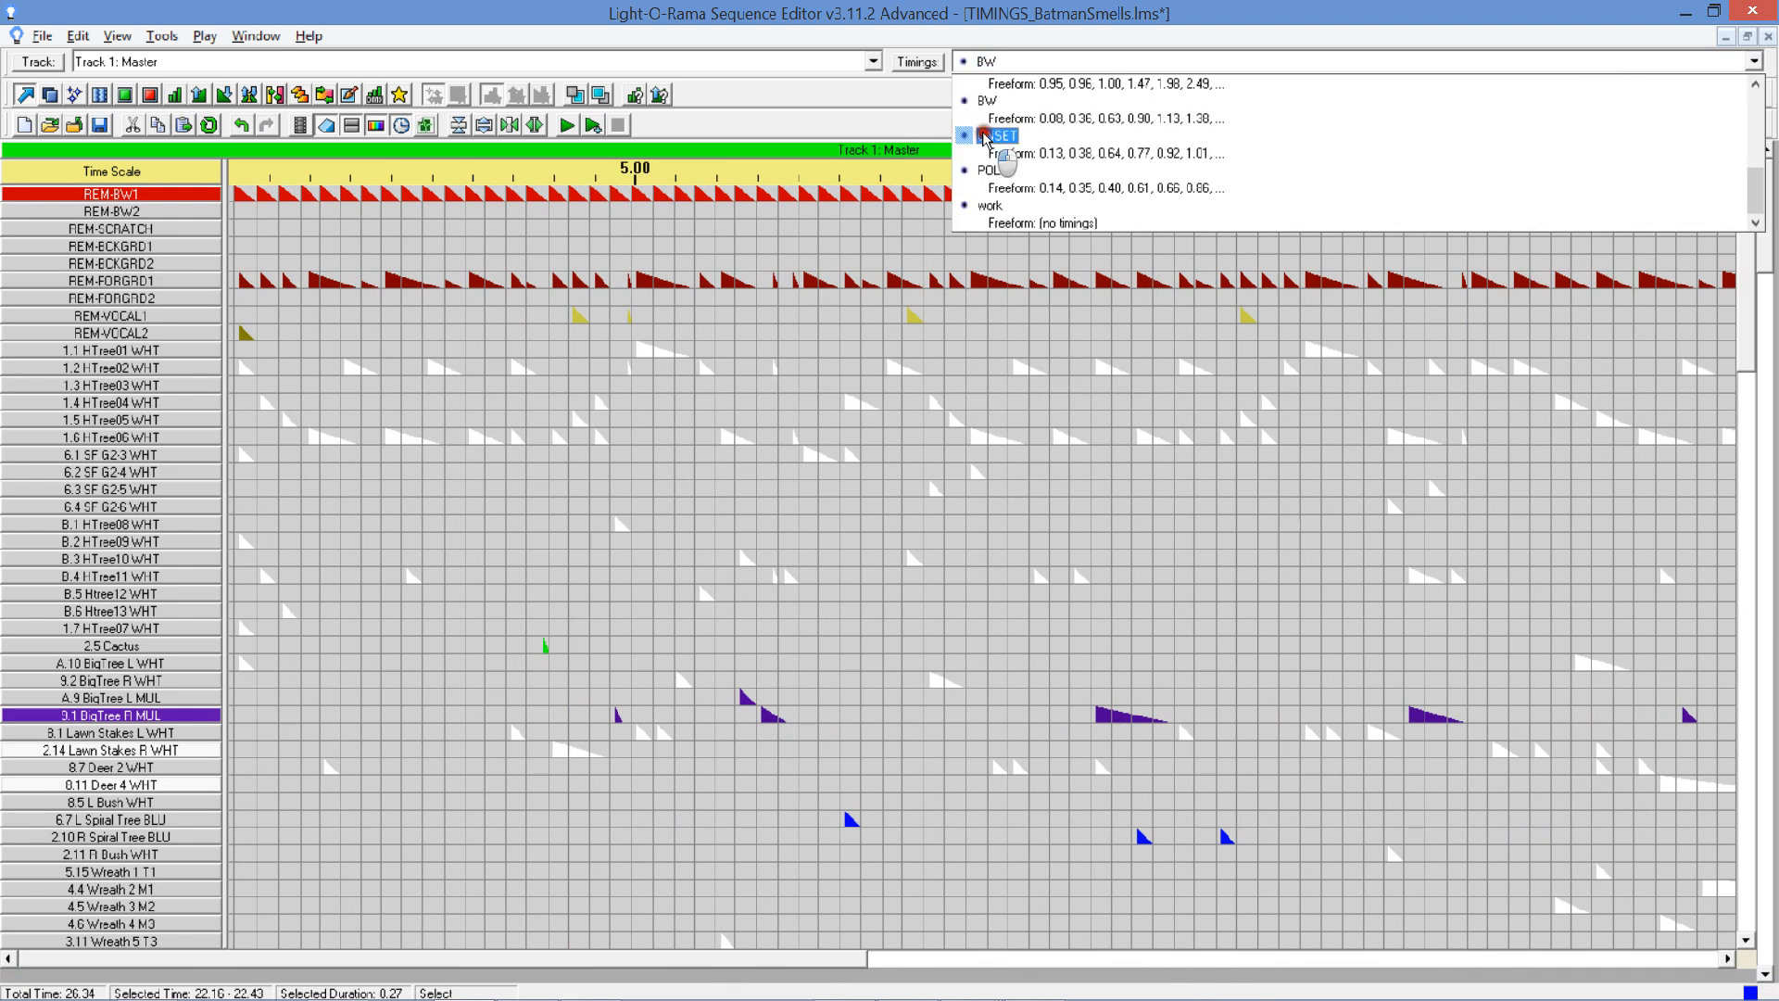
{"action": "left_click", "coordinate": [984, 131]}
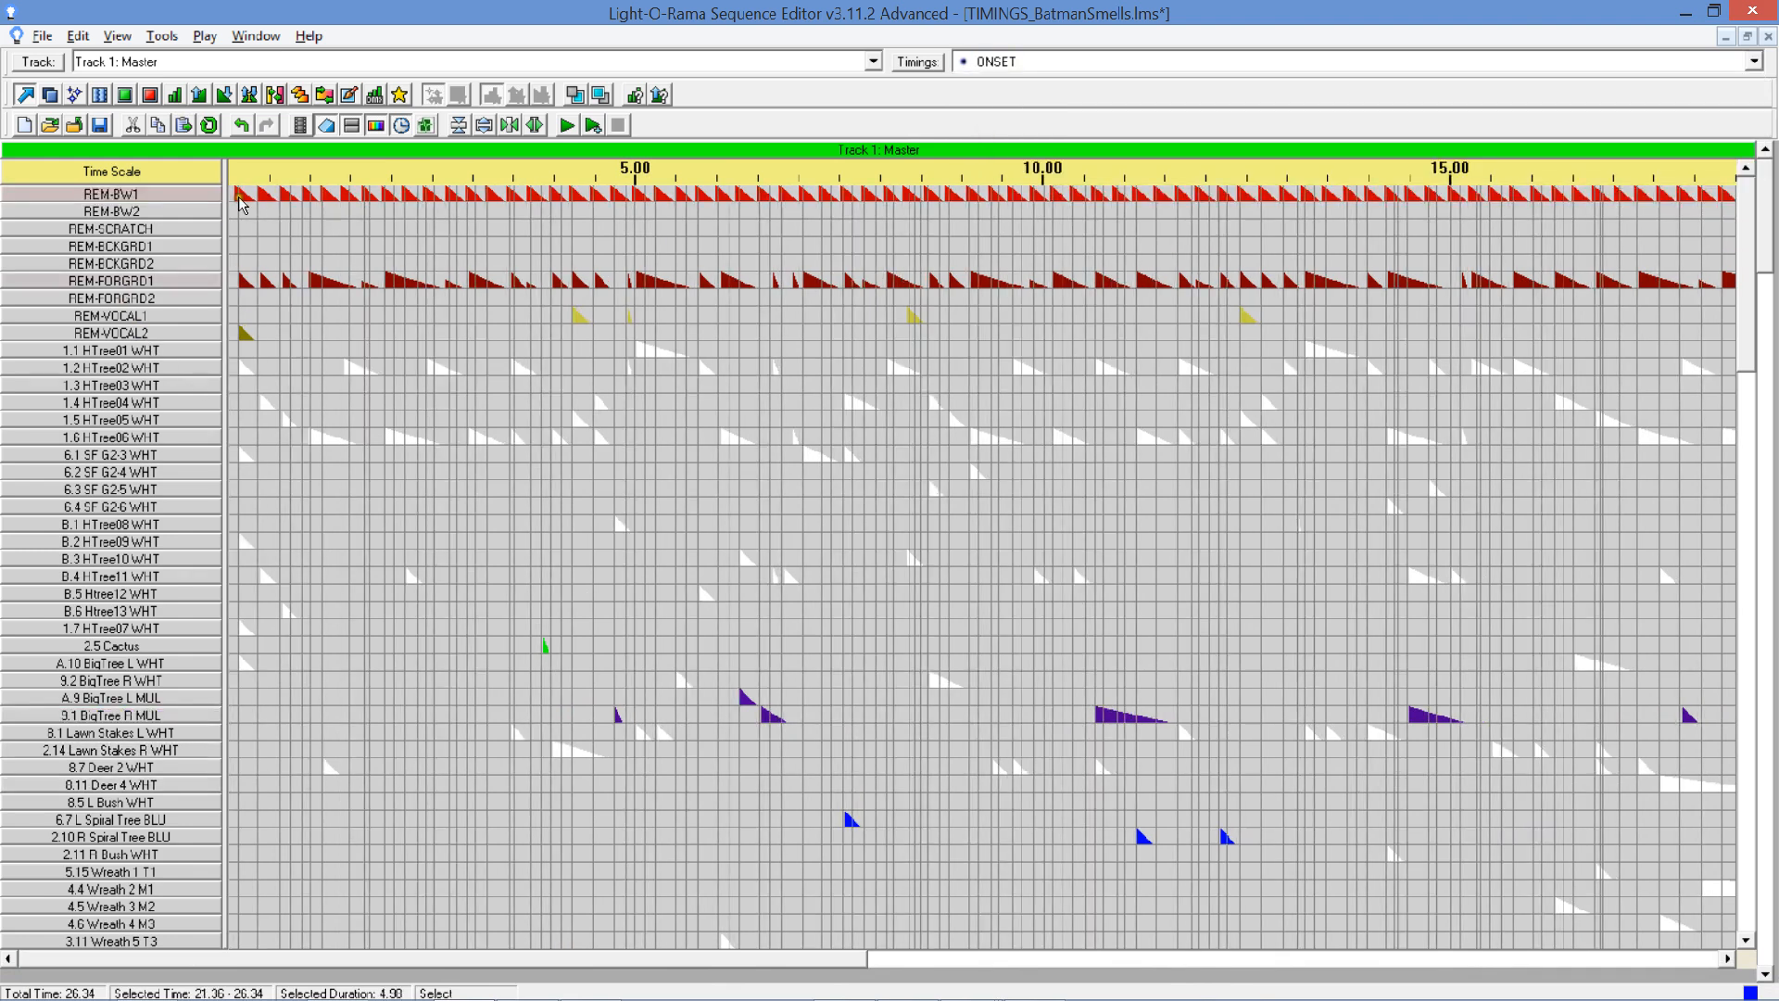
{"action": "left_click", "coordinate": [1750, 61]}
{"action": "left_click", "coordinate": [1097, 111]}
{"action": "left_click", "coordinate": [244, 194]}
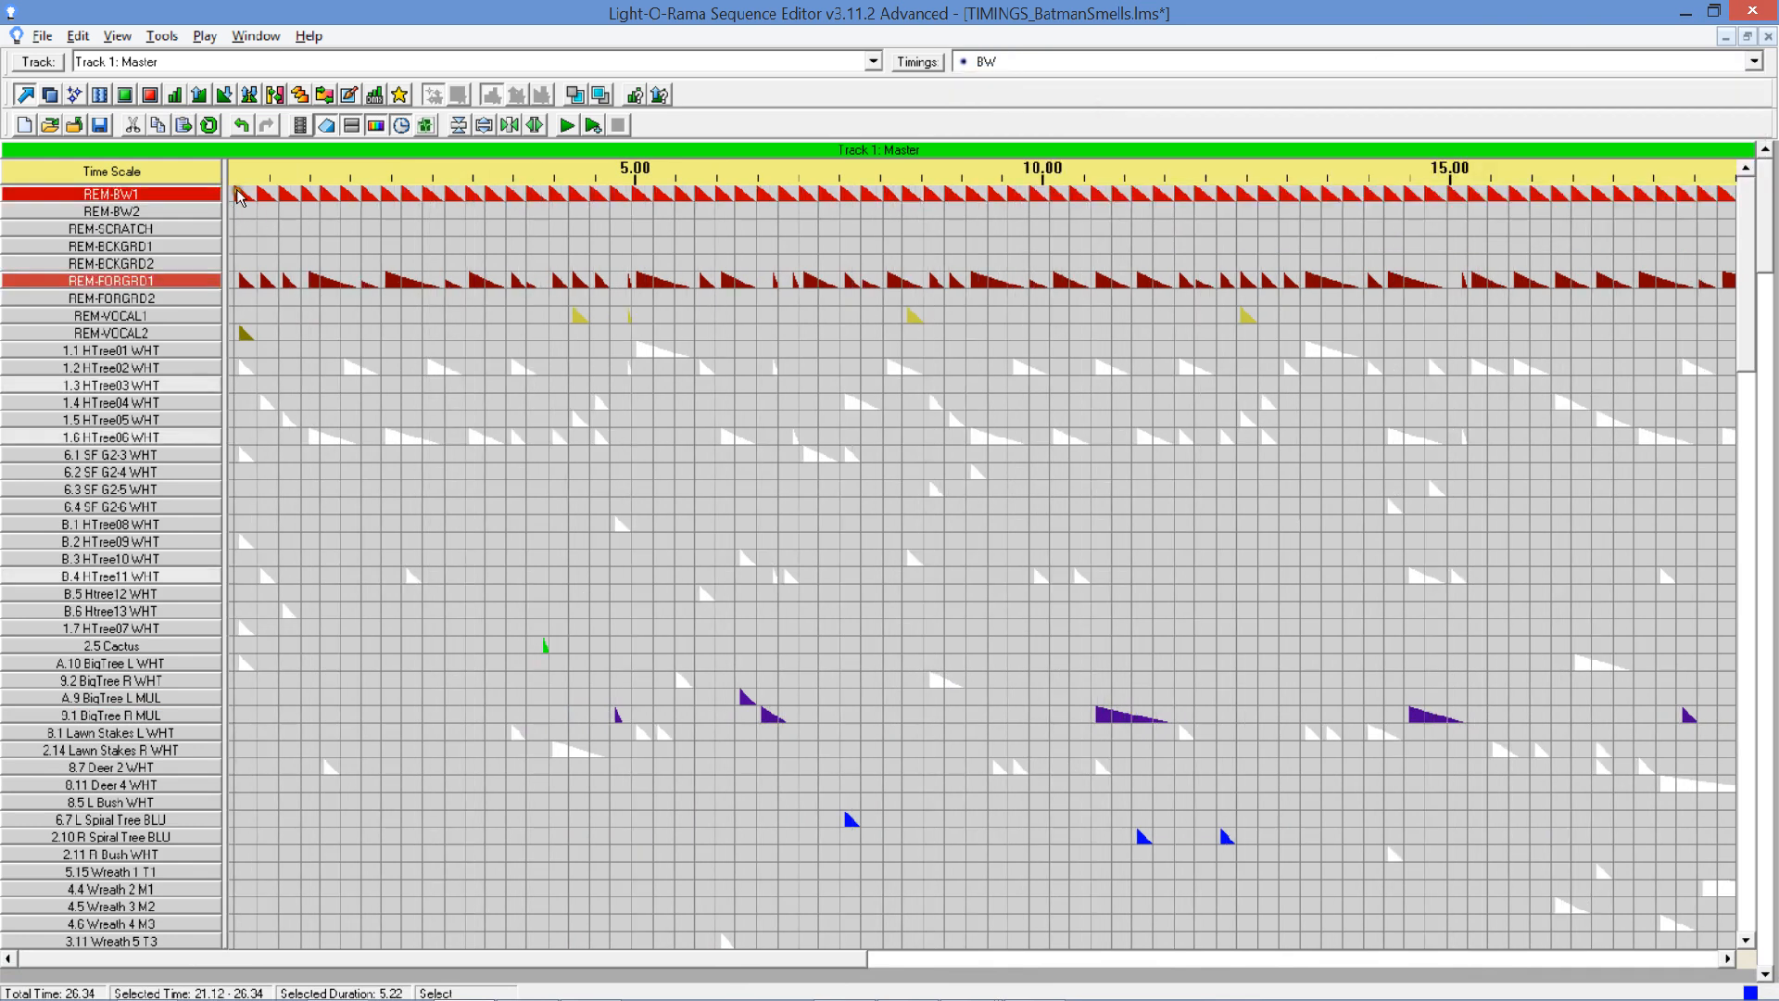
Copy all REM-BW1 fades from the first BW timing at 0.08 s through the end at 26.34 s.
{"action": "key", "text": "Left"}
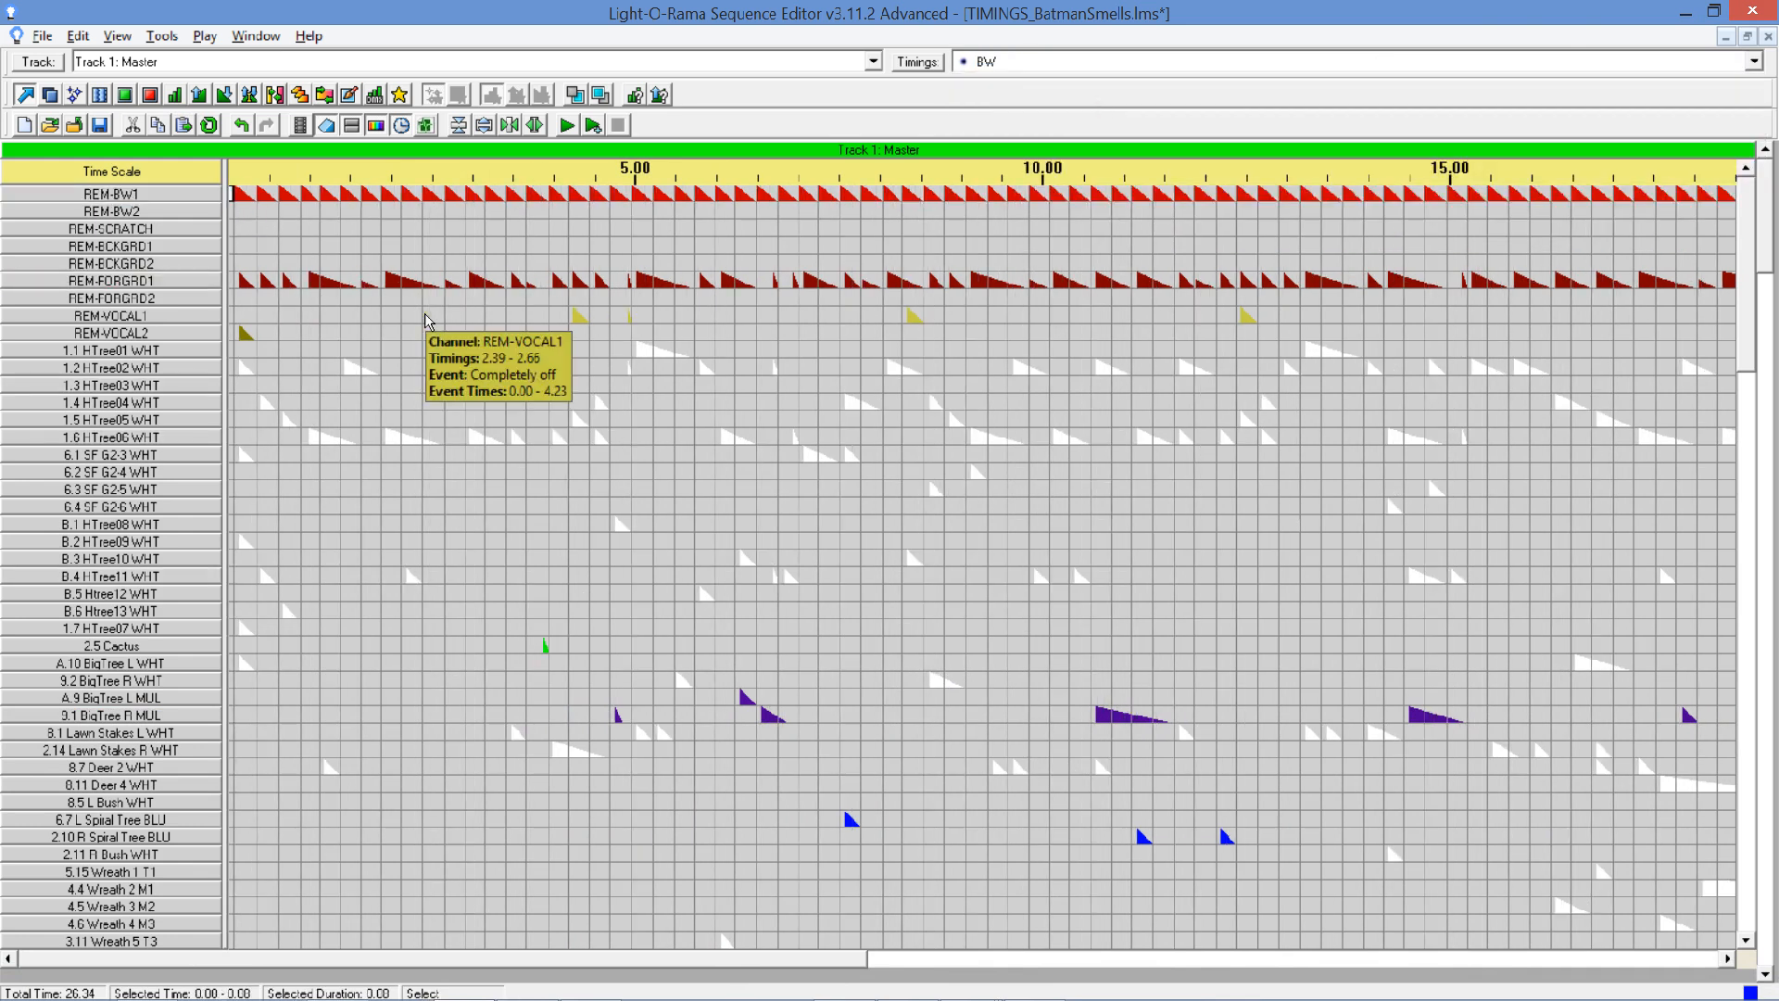
{"action": "key", "text": "Right"}
{"action": "key", "text": "shift+Right"}
{"action": "key", "text": "shift+Right"}
{"action": "key", "text": "shift+Right"}
{"action": "key", "text": "shift+Right"}
{"action": "key", "text": "shift+End"}
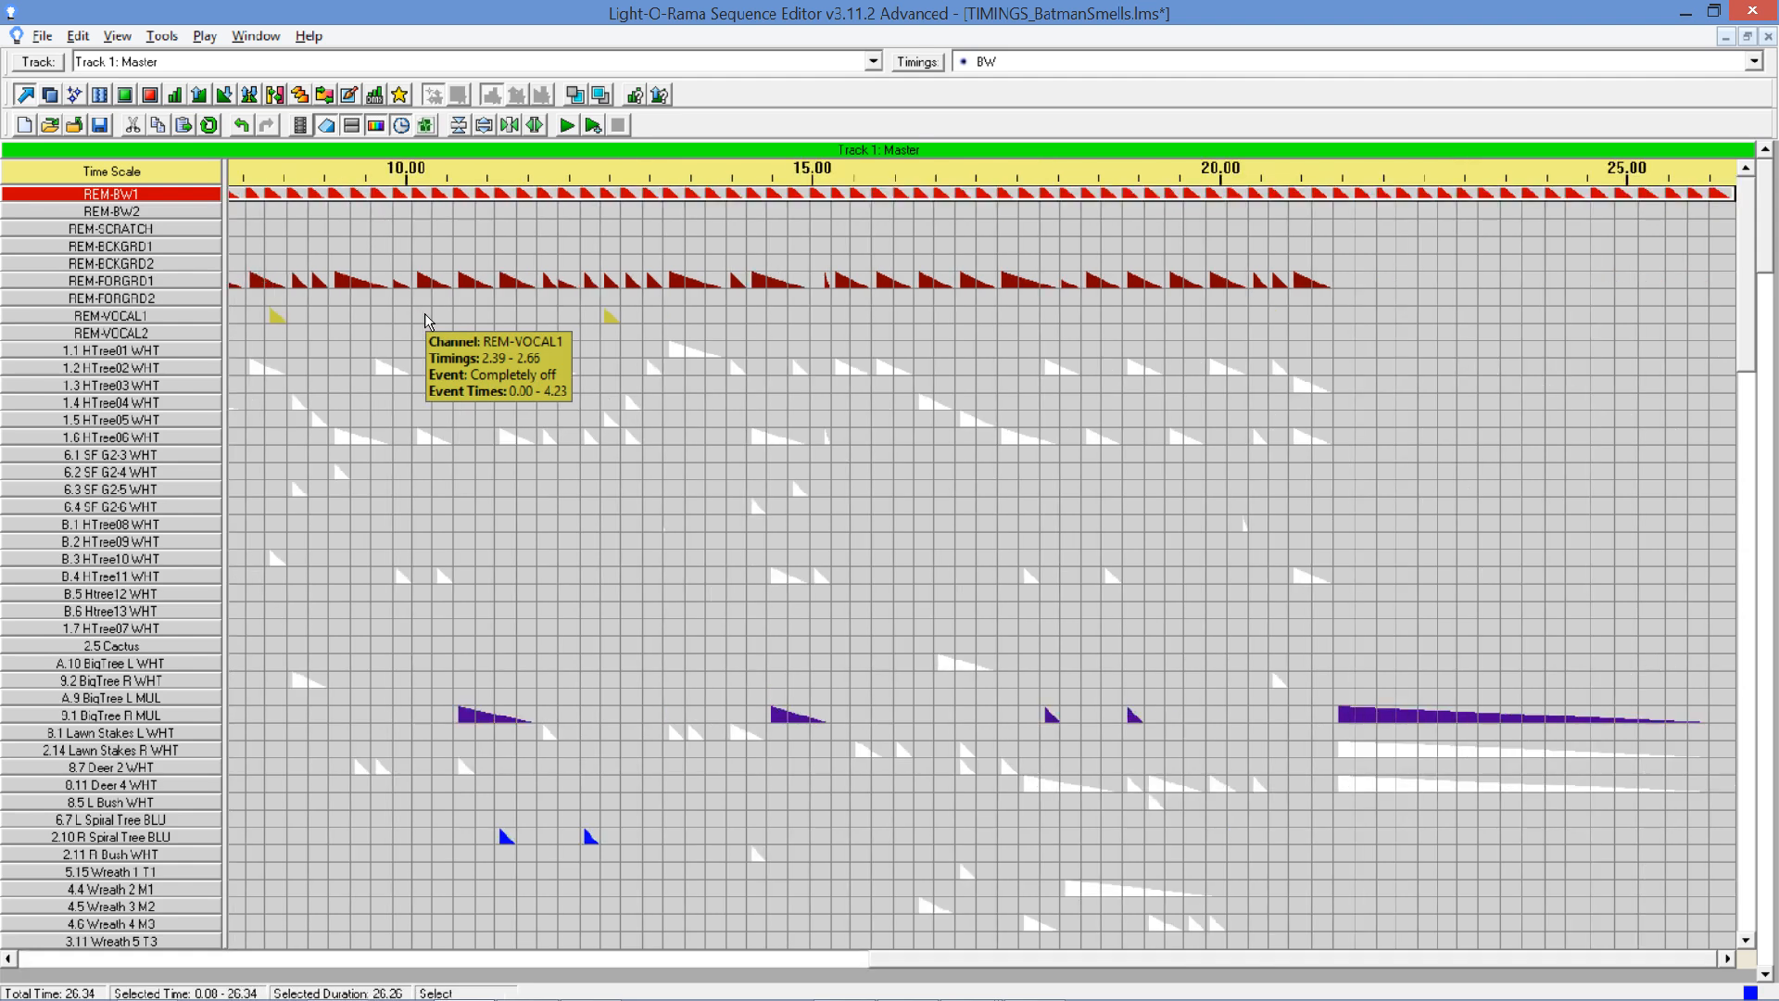
{"action": "key", "text": "Home"}
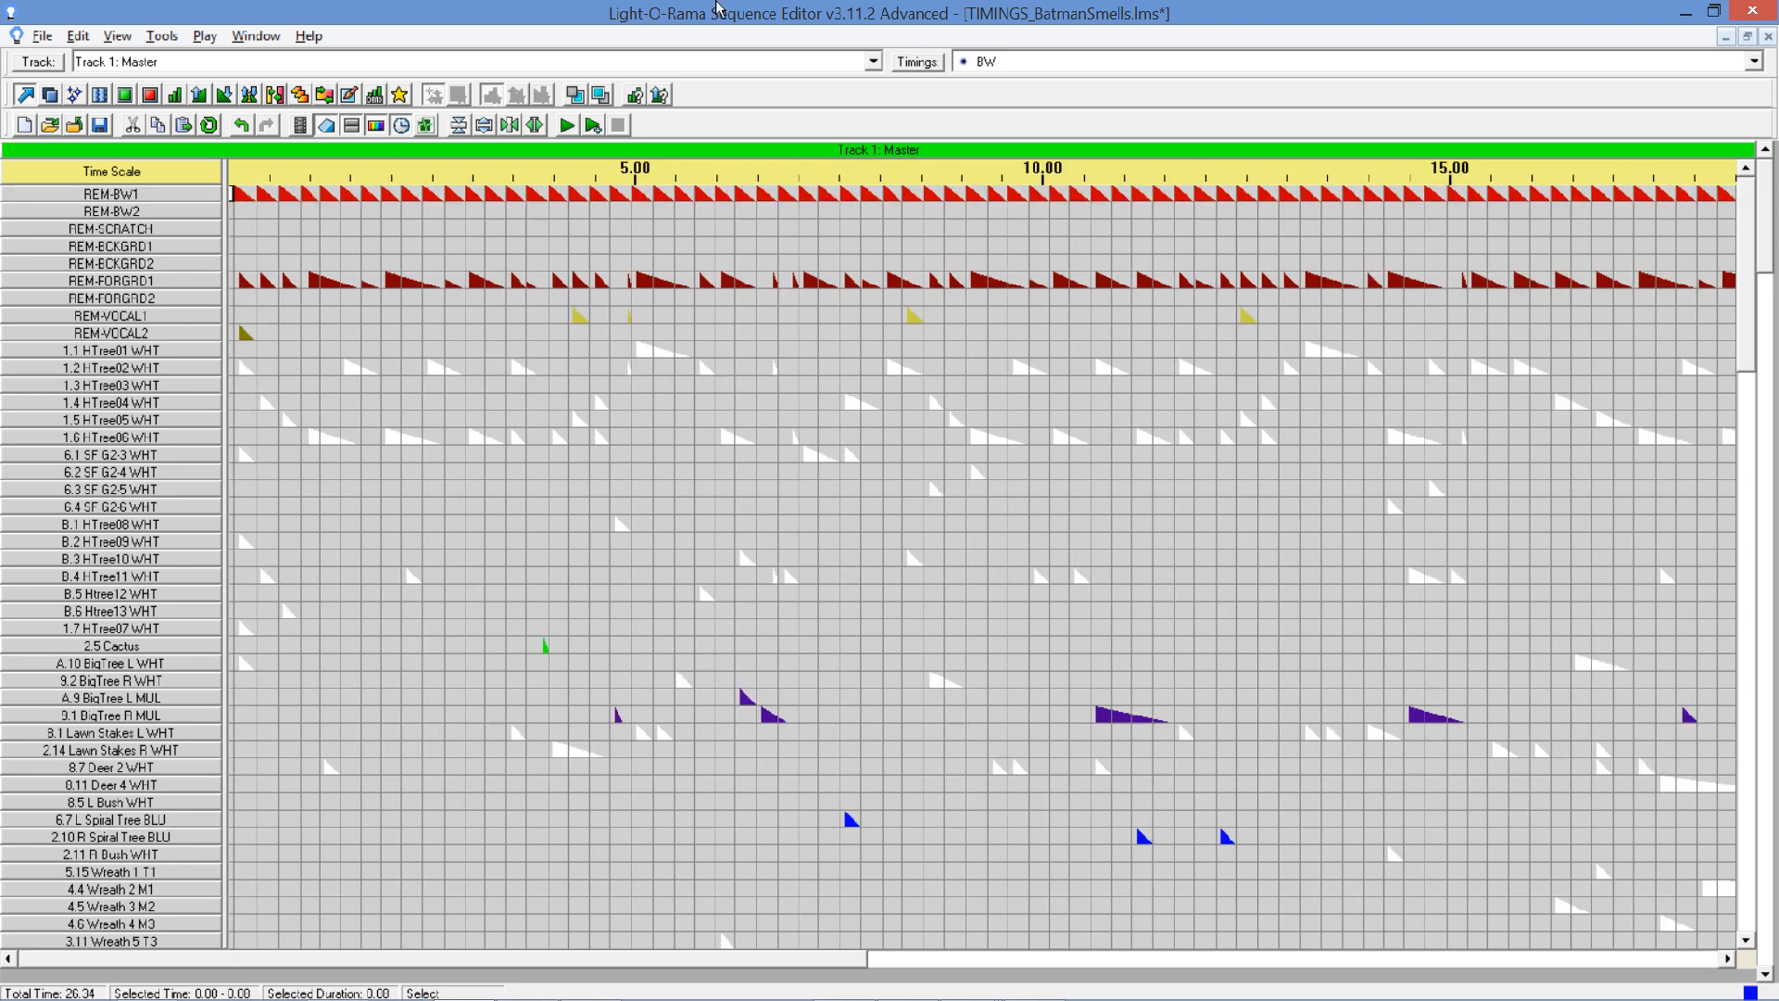
Switch to the ONSET timing grid and paste the copied fades into REM-FORGRD2 starting at 0.13 s.
{"action": "left_click", "coordinate": [1754, 61]}
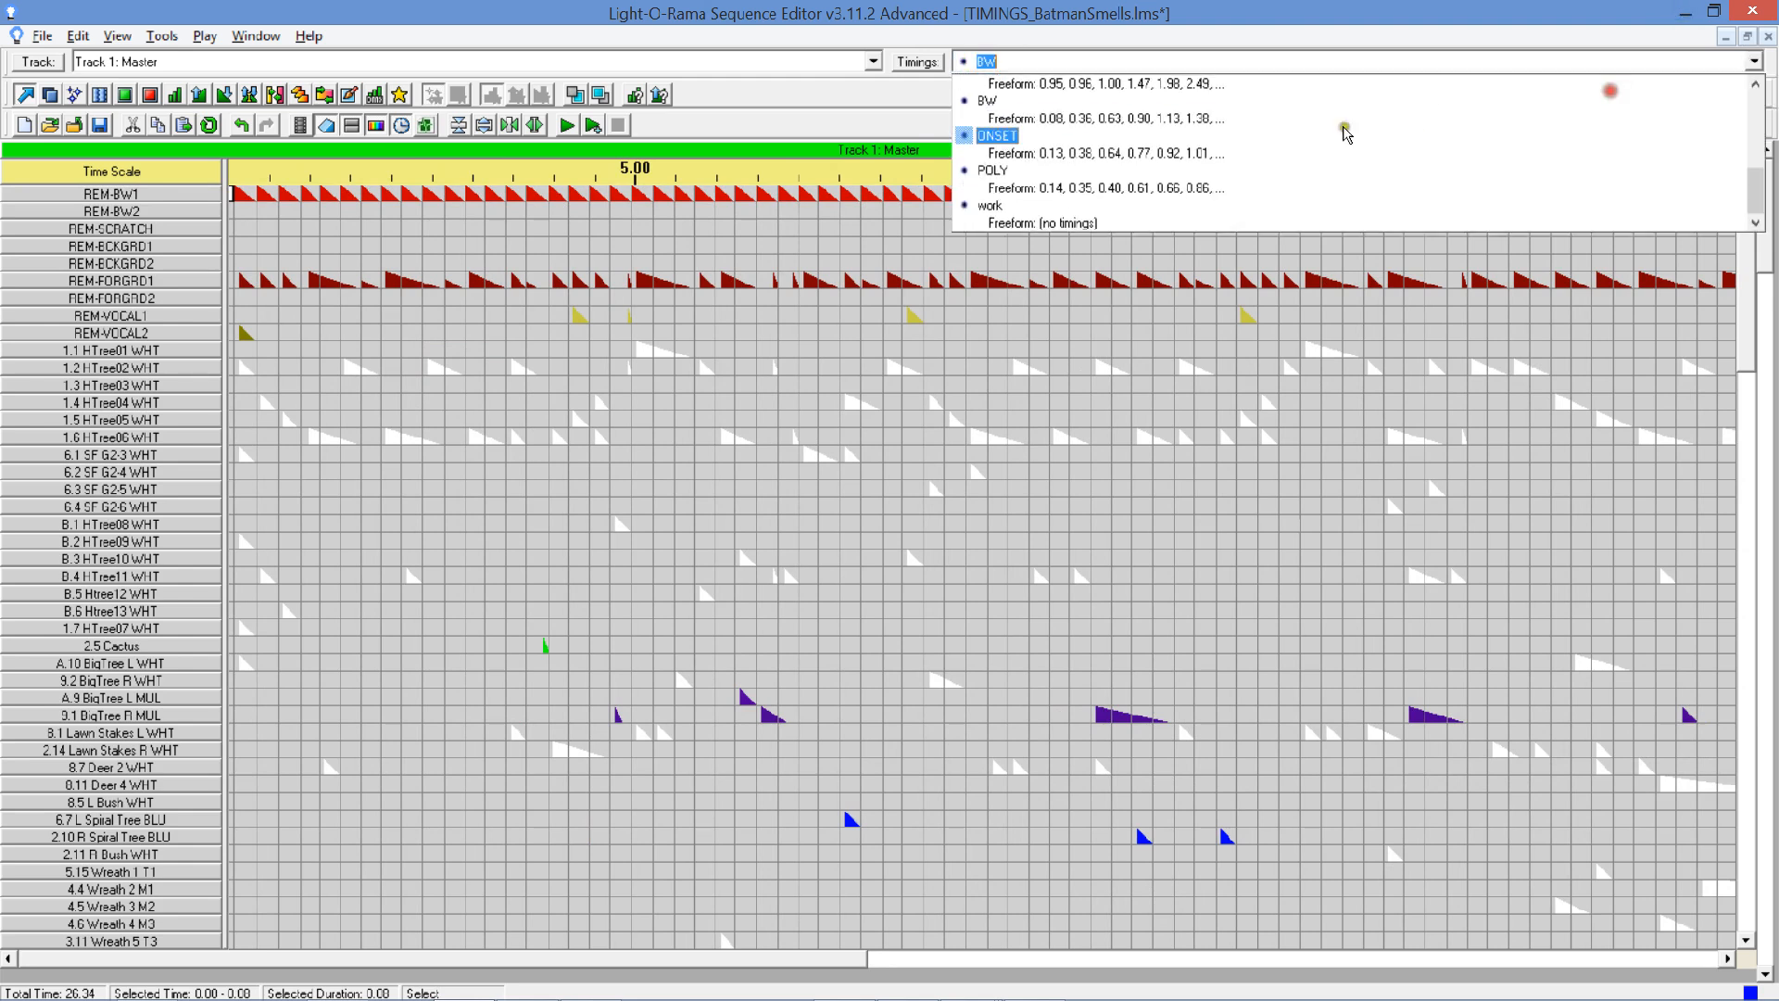
{"action": "left_click", "coordinate": [1202, 154]}
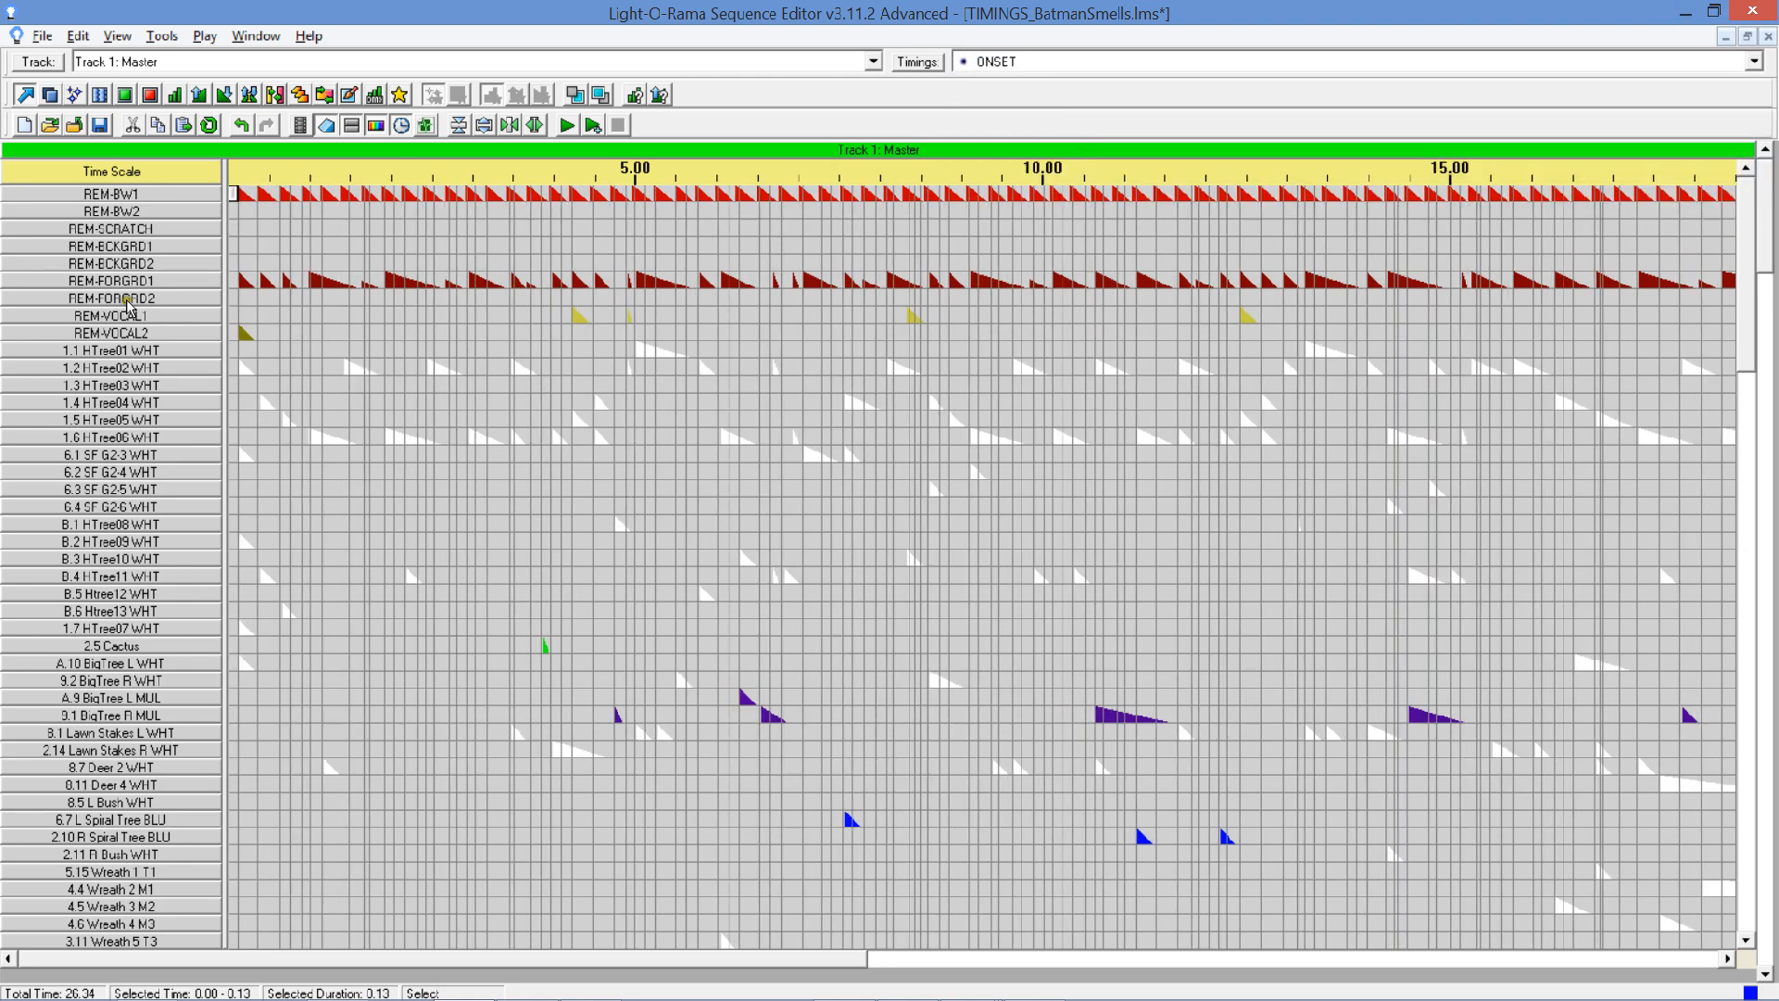
{"action": "left_click", "coordinate": [245, 264]}
{"action": "left_click", "coordinate": [248, 297]}
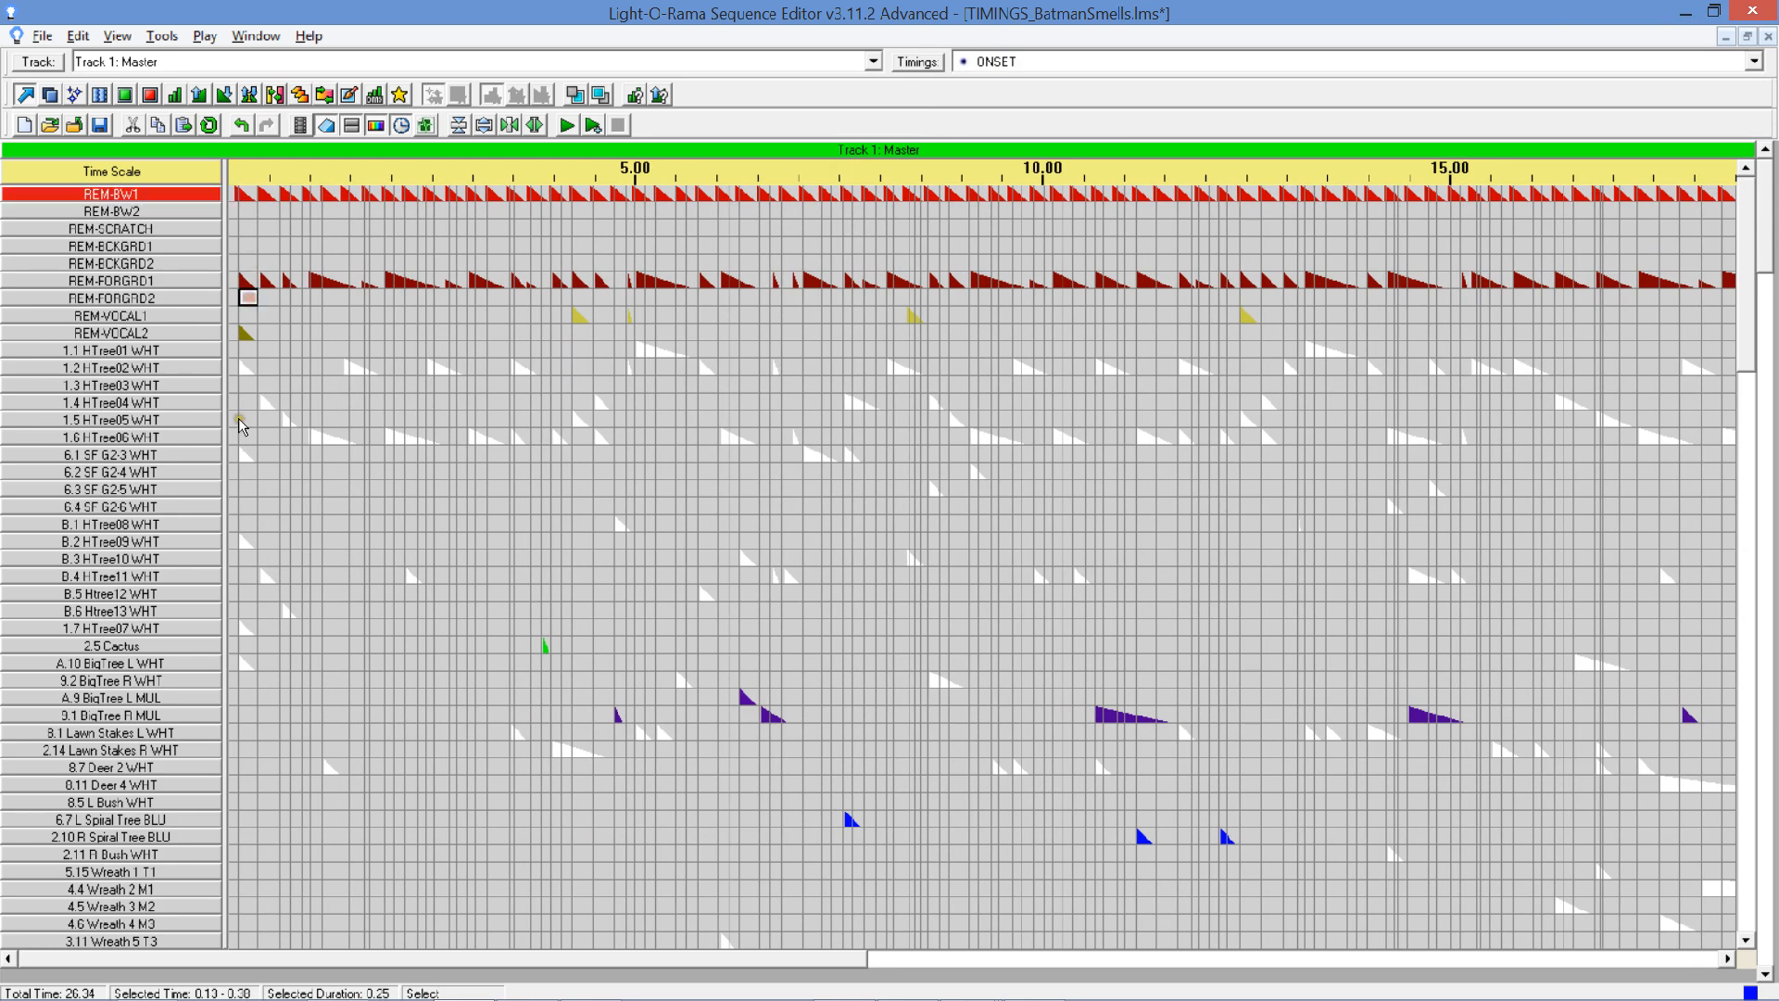
{"action": "left_click", "coordinate": [184, 130]}
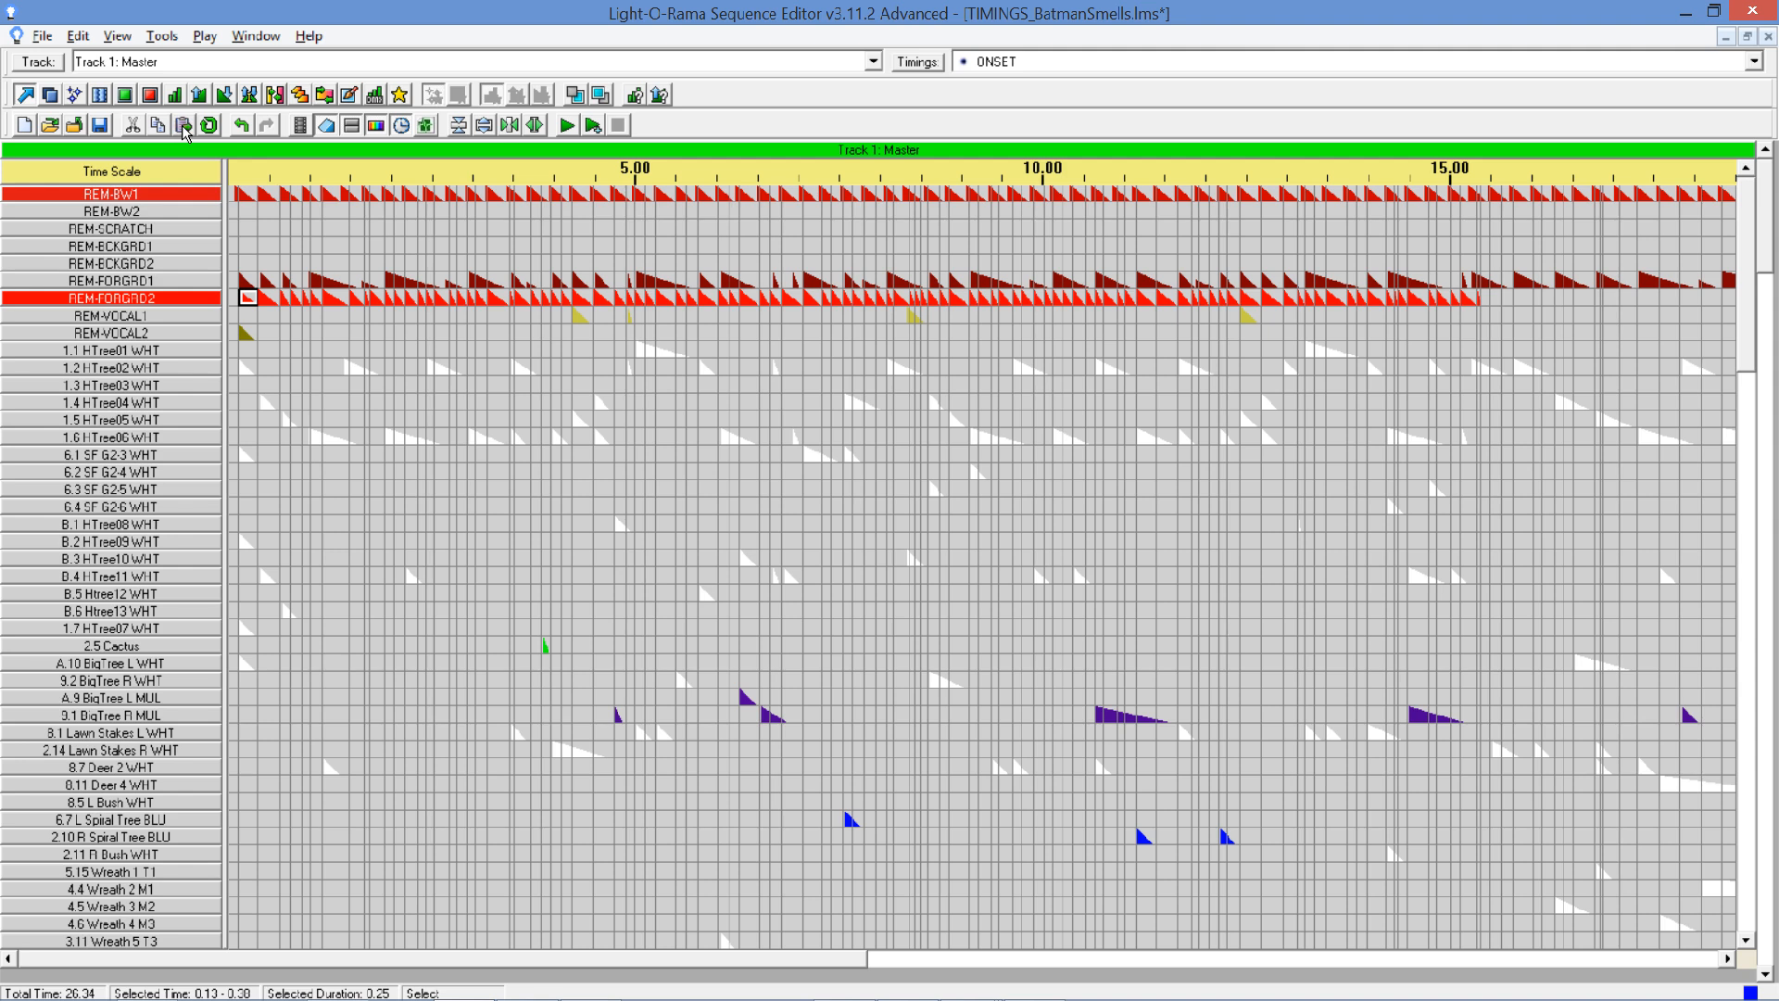
Paste the copied fades into REM-FORGRD2 again at 15.38 s to fill the rest of the channel.
{"action": "left_click", "coordinate": [1485, 297]}
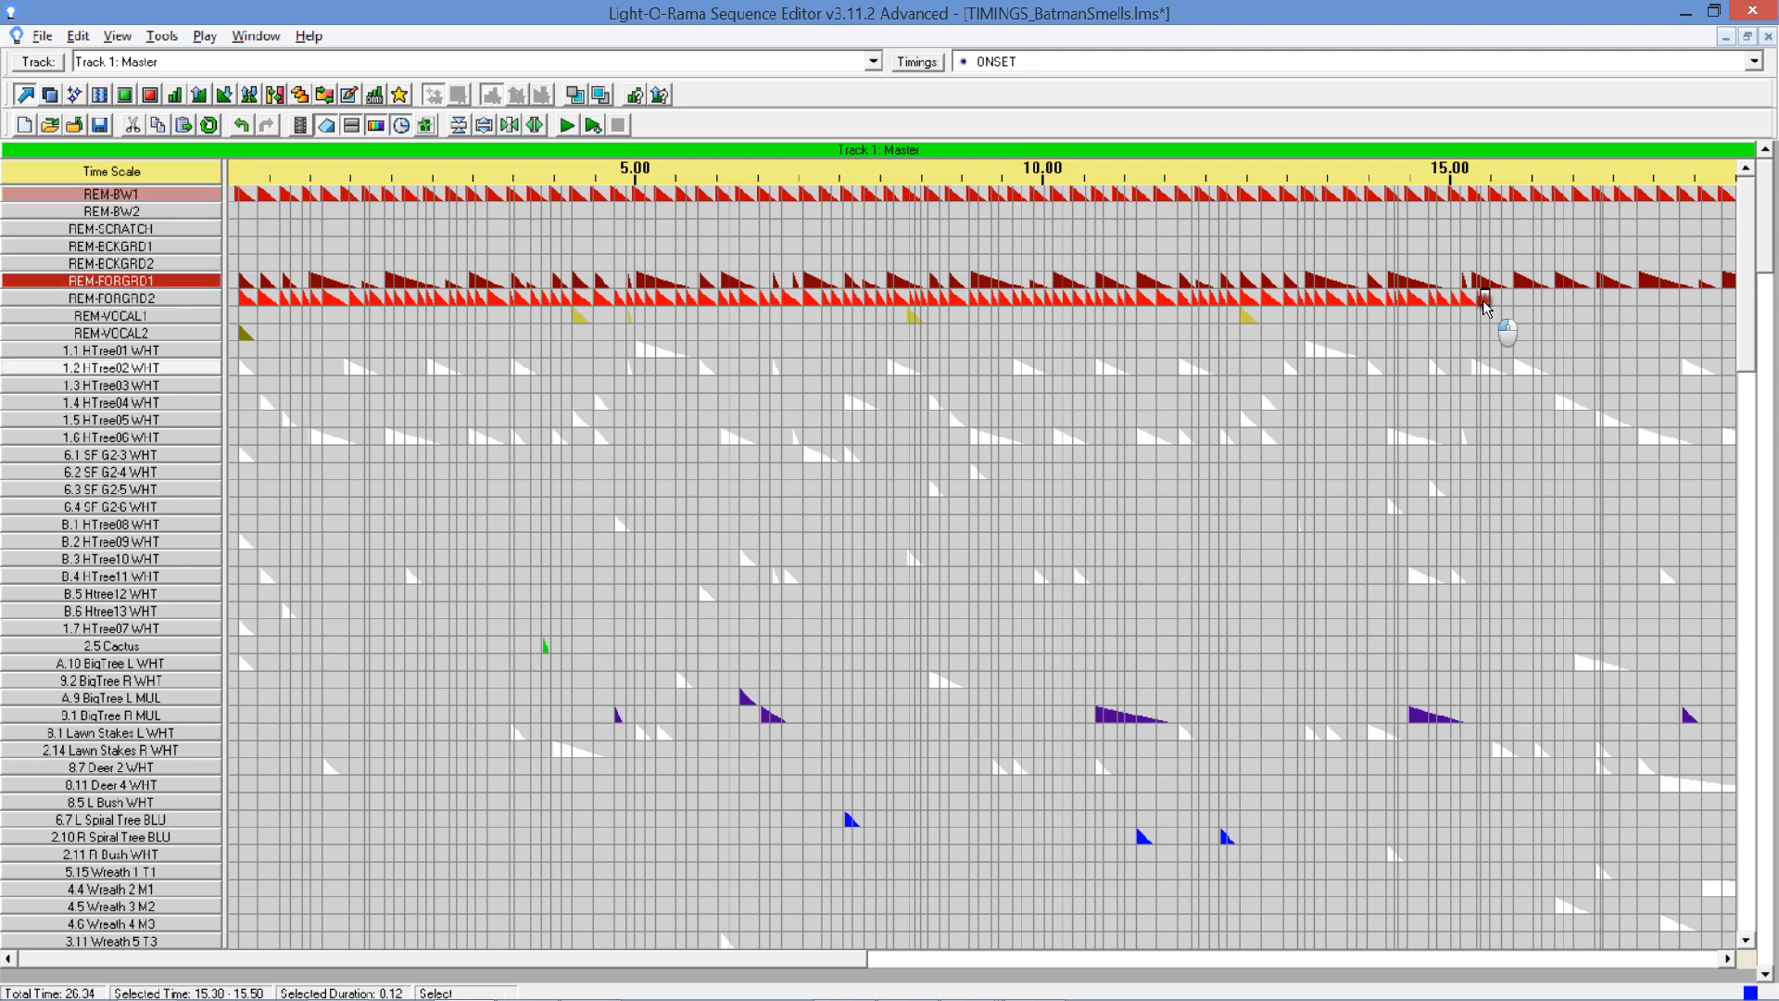
{"action": "left_click", "coordinate": [183, 124]}
{"action": "left_click", "coordinate": [1603, 961]}
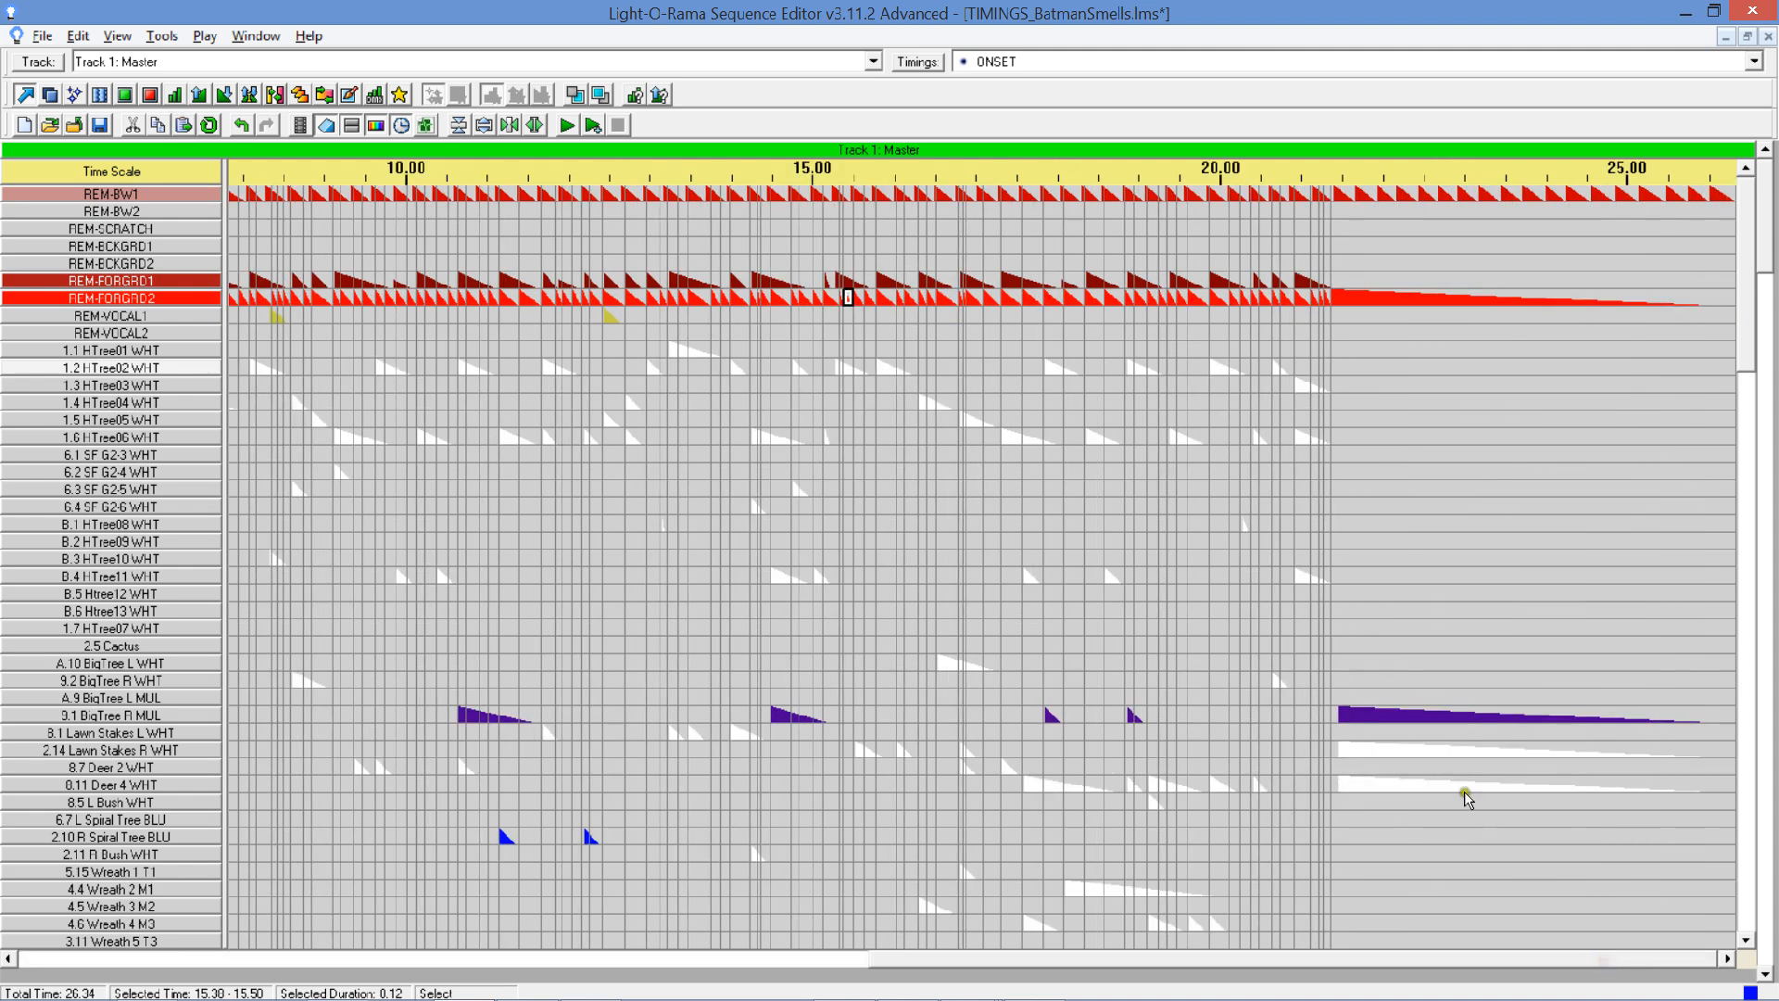
{"action": "left_click_drag", "start_coordinate": [1015, 961], "coordinate": [33, 915]}
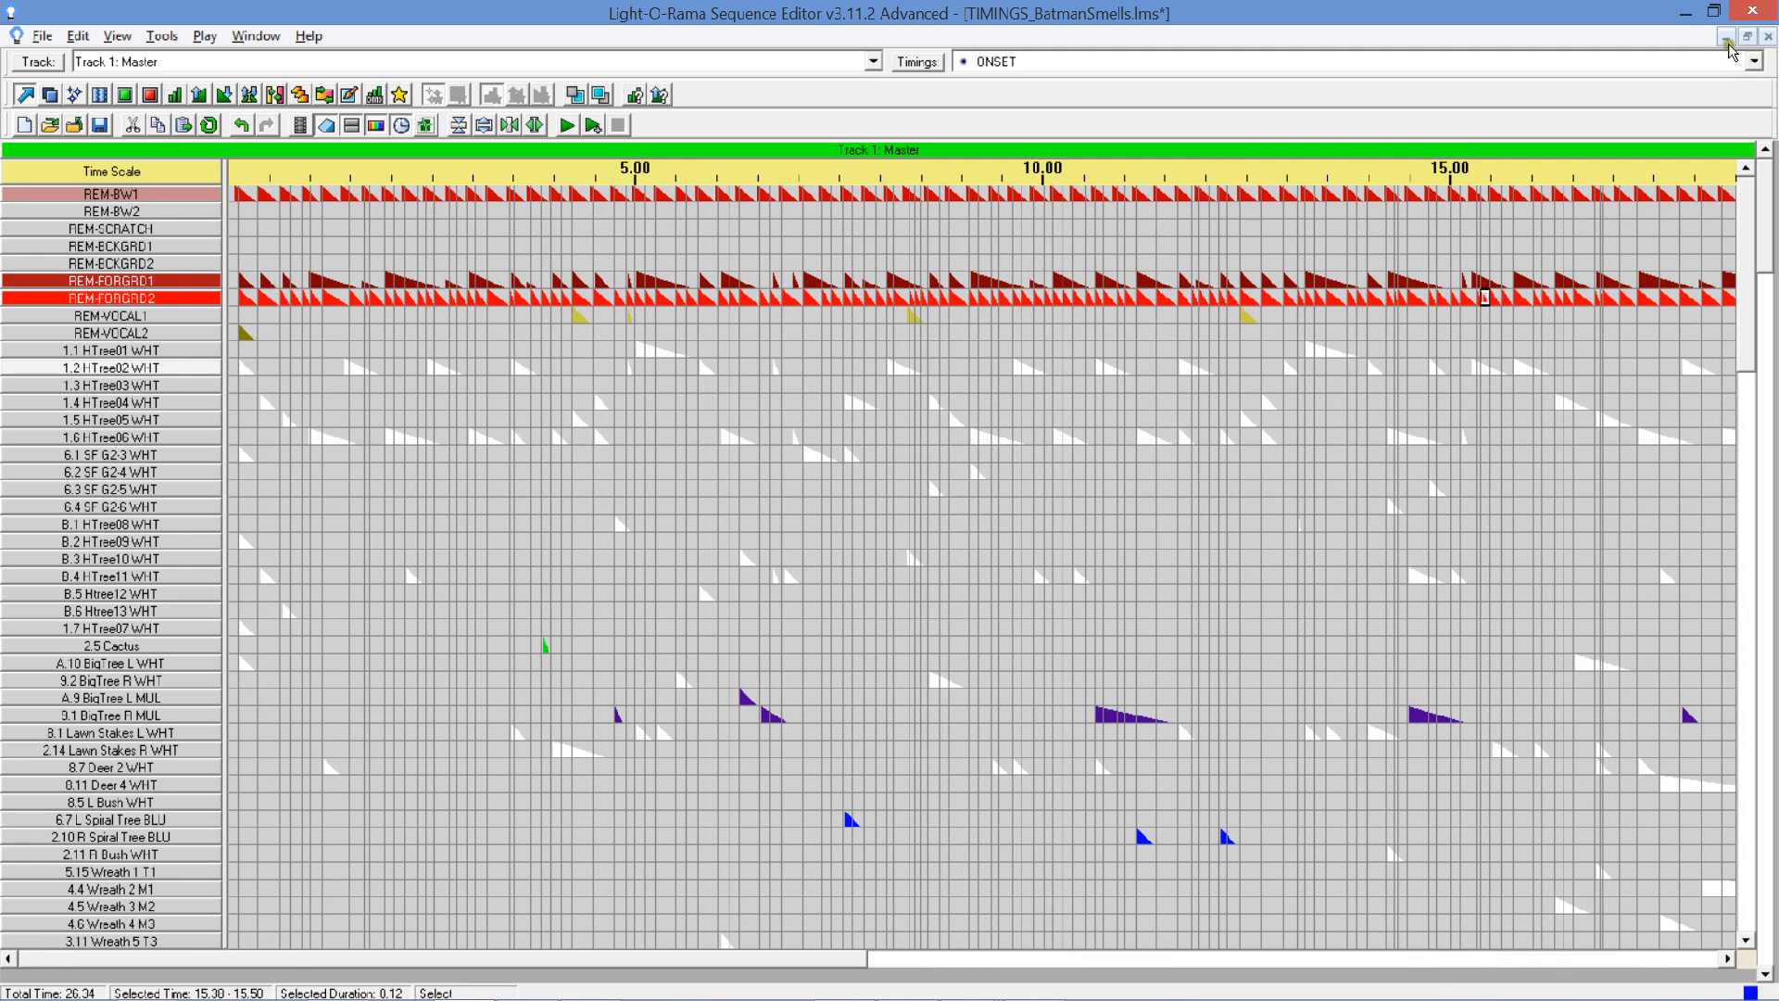
On the BEAT timing grid, paste the copied fades into REM-BCKGRD1 from 1.00 s, and again from 0.96 s.
{"action": "left_click", "coordinate": [1751, 61]}
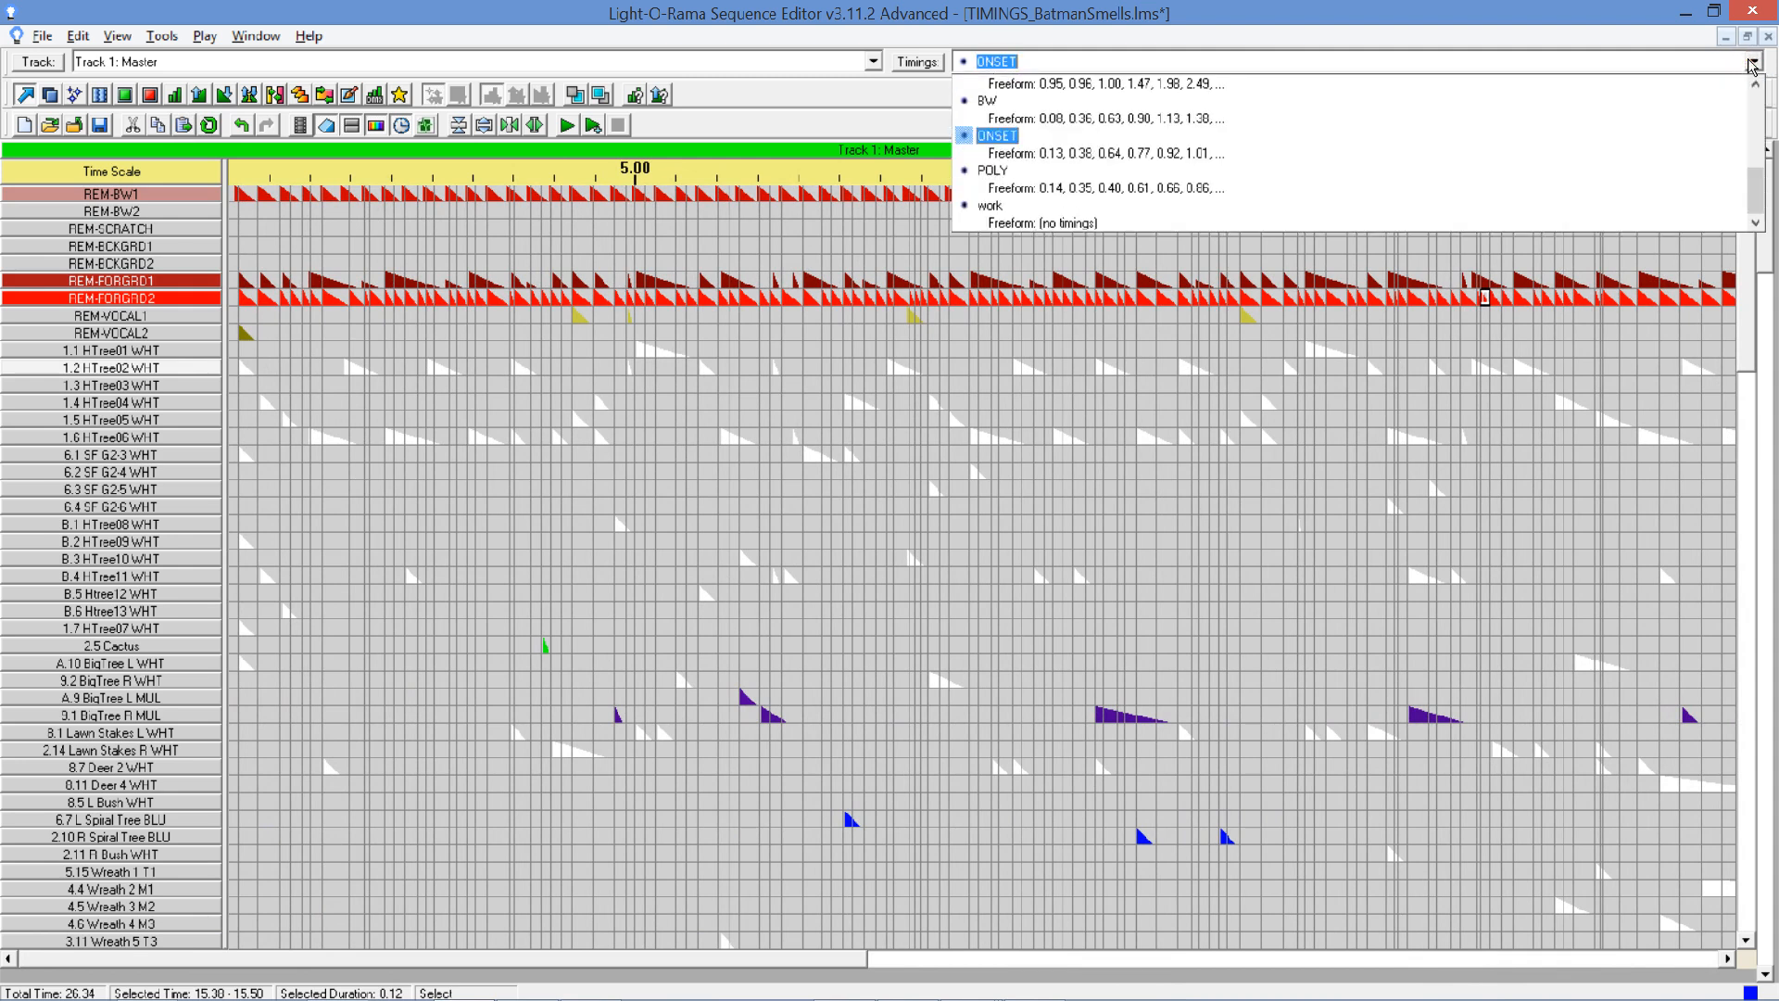
{"action": "left_click", "coordinate": [1754, 104]}
{"action": "left_click", "coordinate": [1071, 210]}
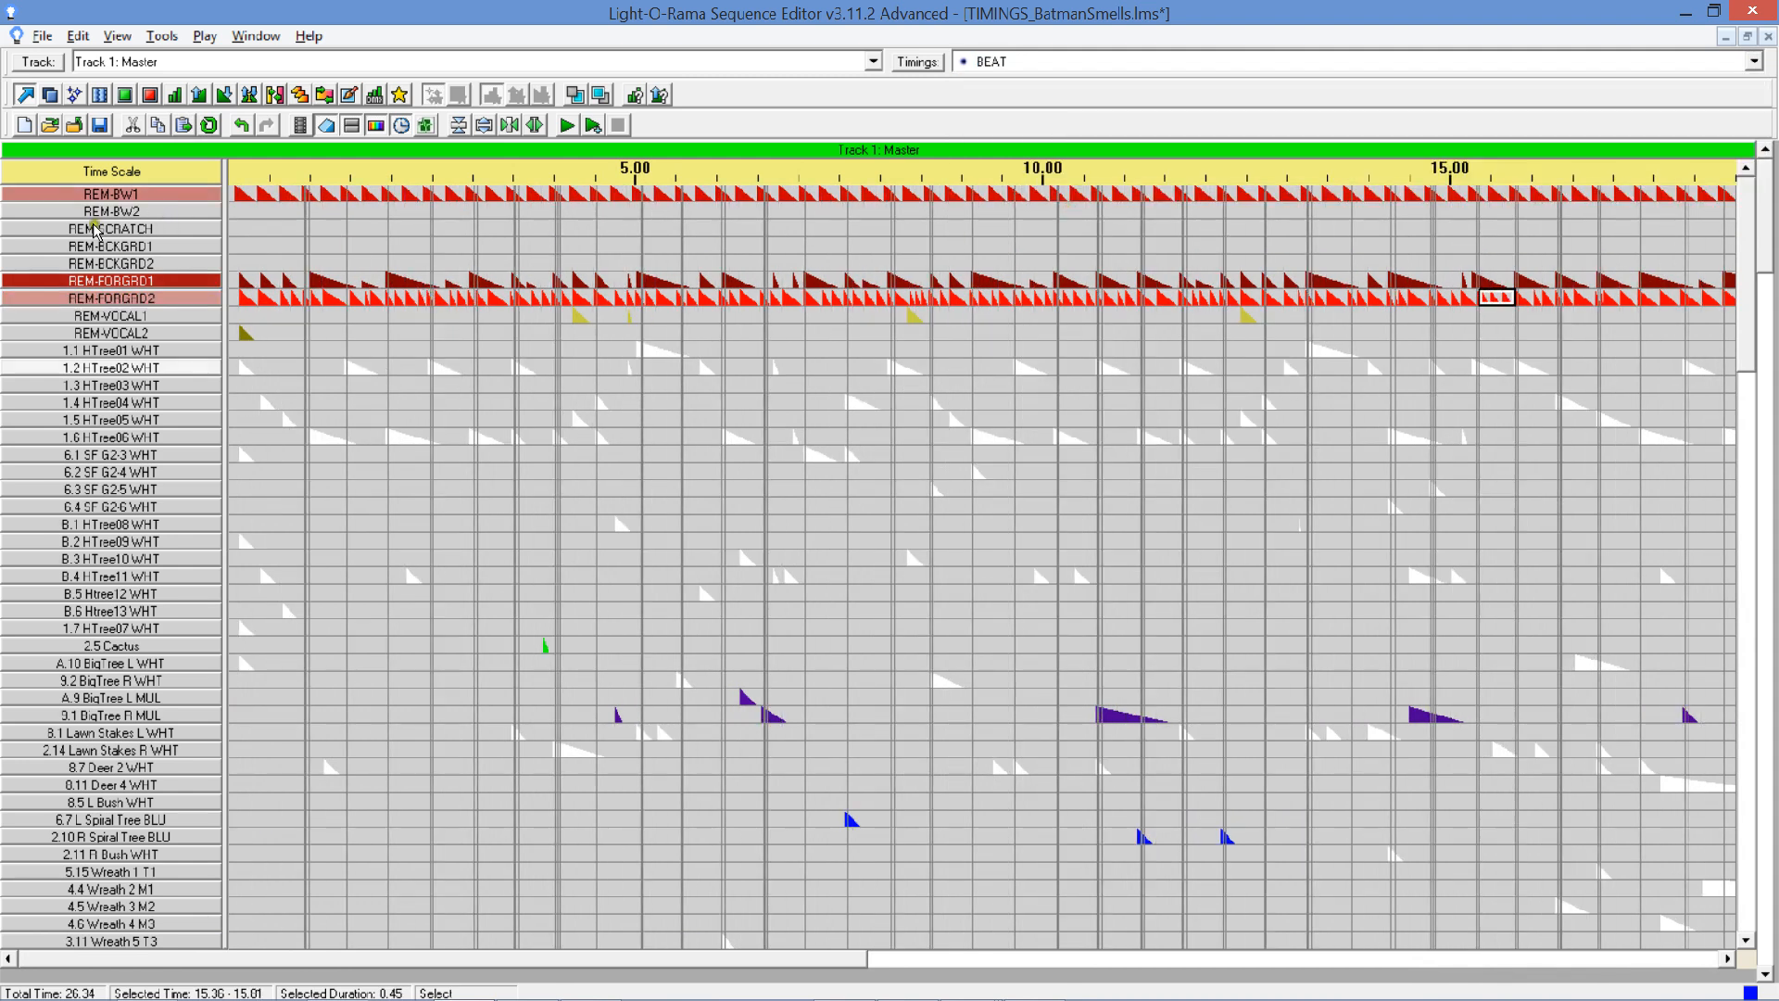
{"action": "left_click", "coordinate": [323, 247]}
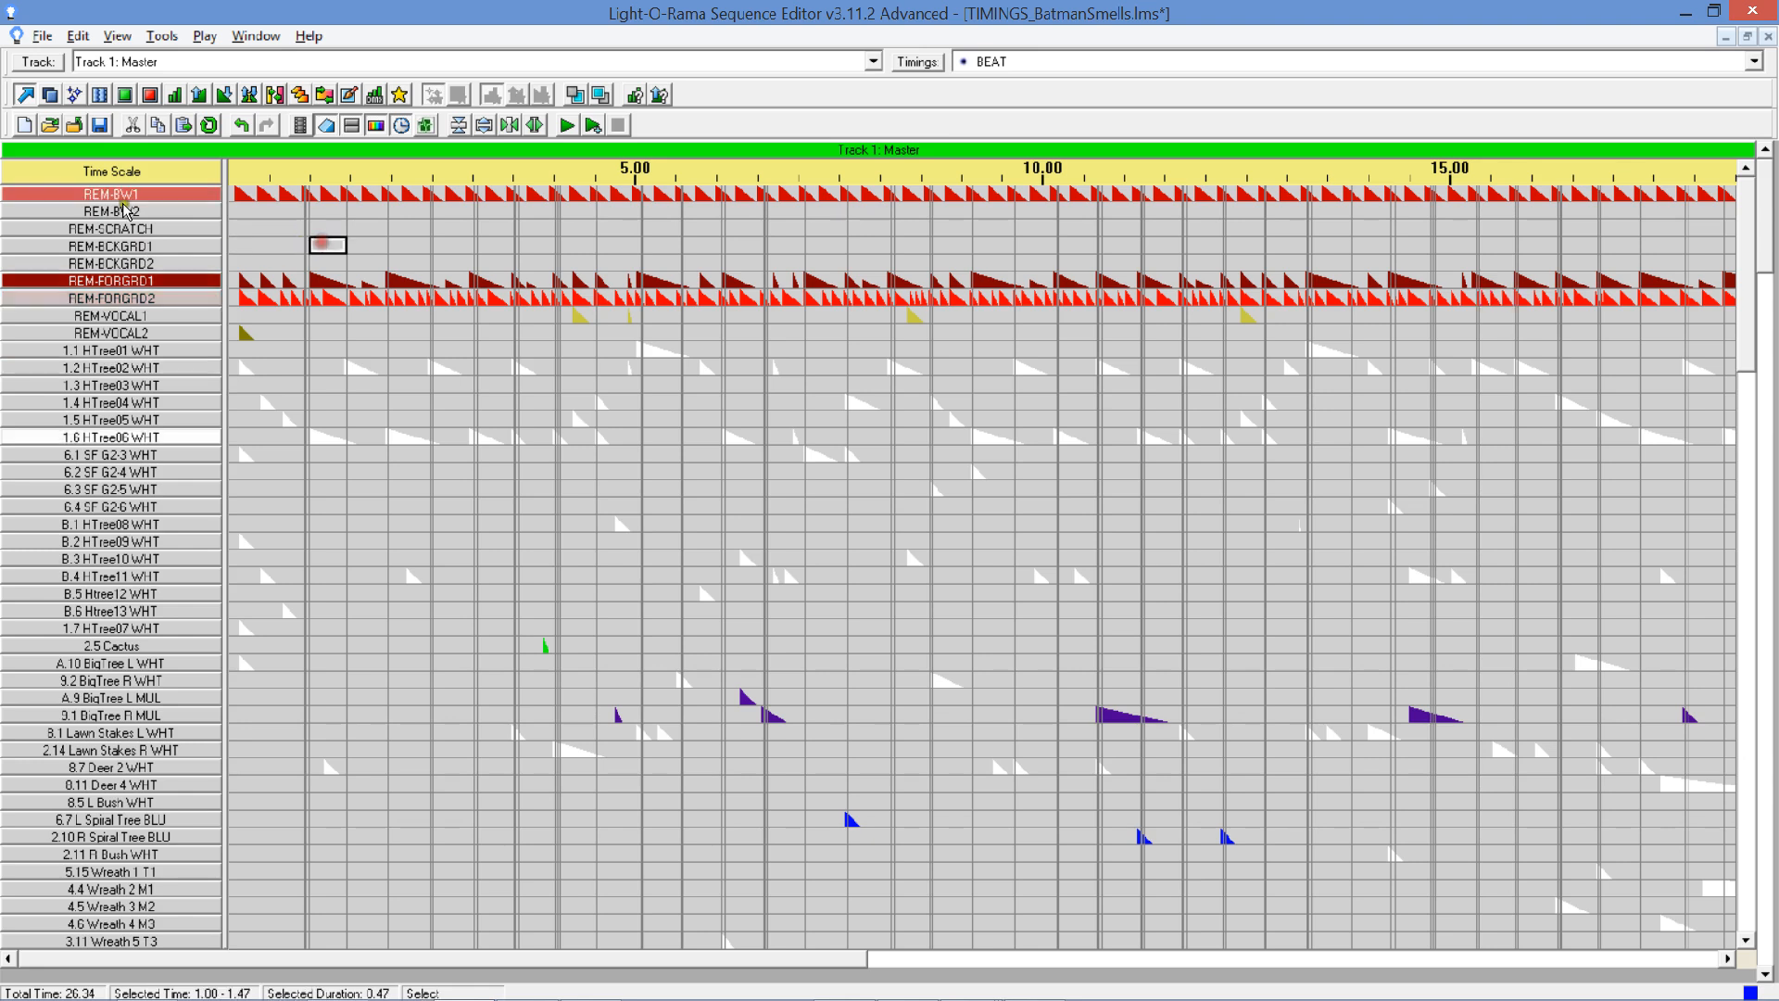
{"action": "left_click", "coordinate": [184, 124]}
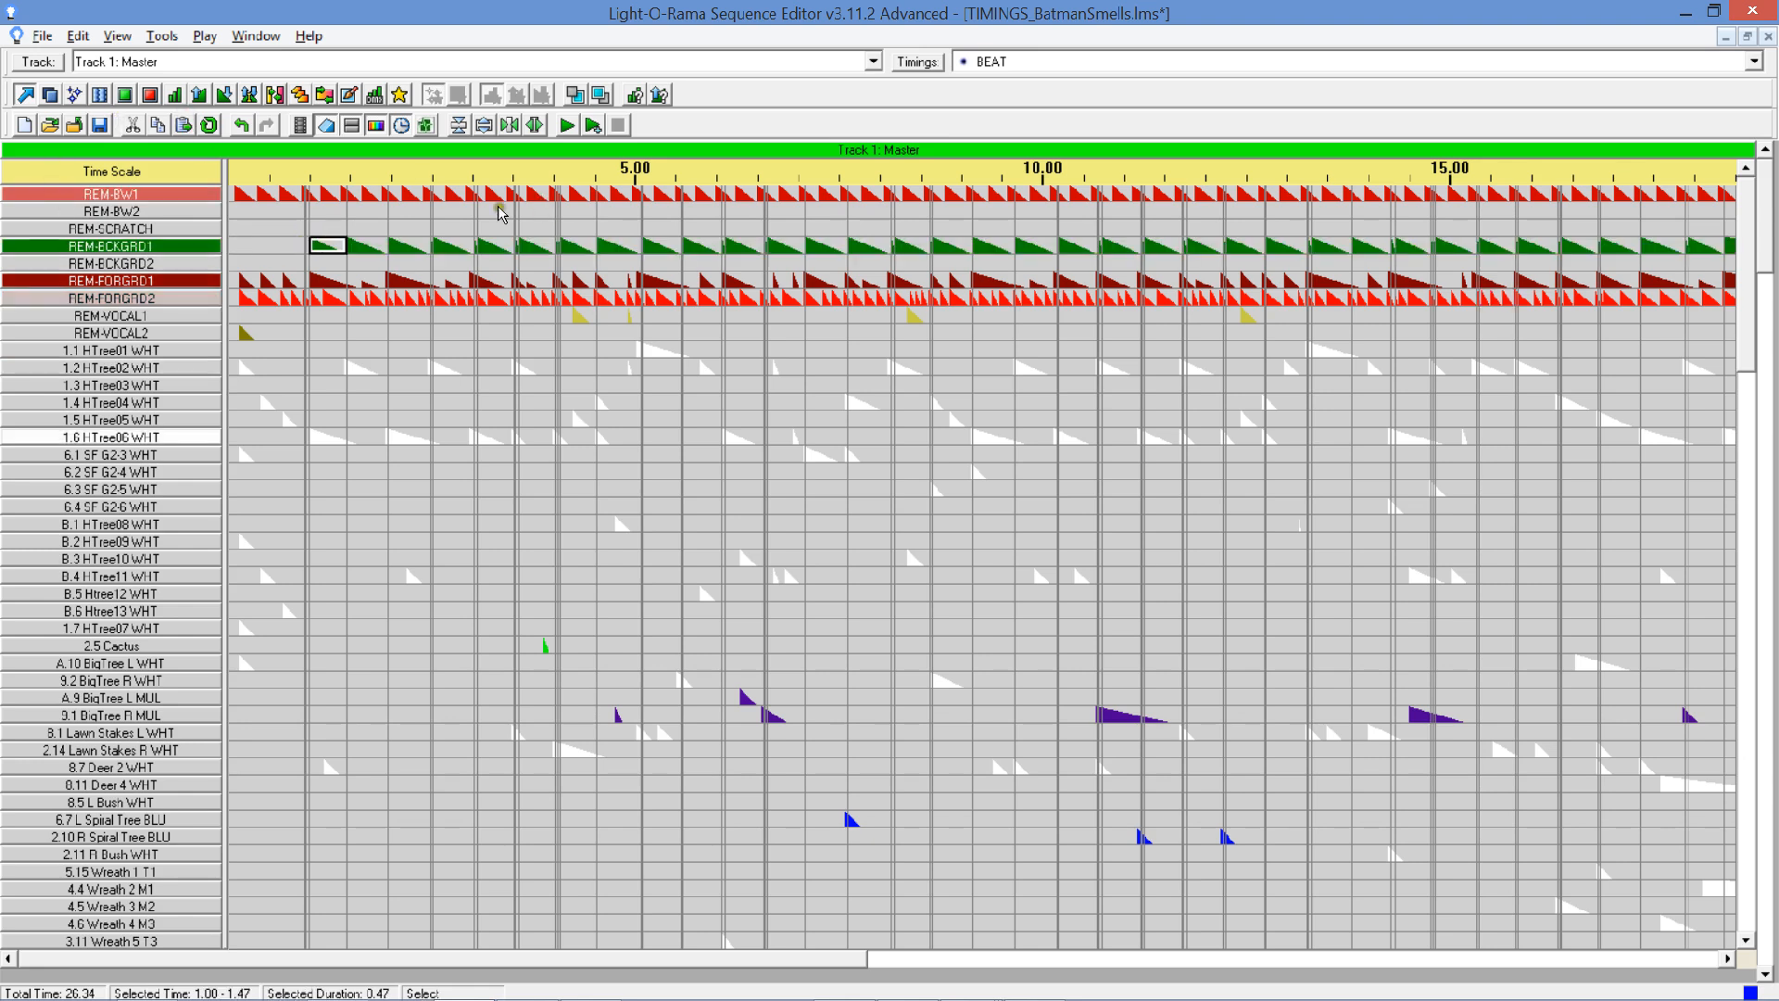
{"action": "left_click", "coordinate": [307, 247]}
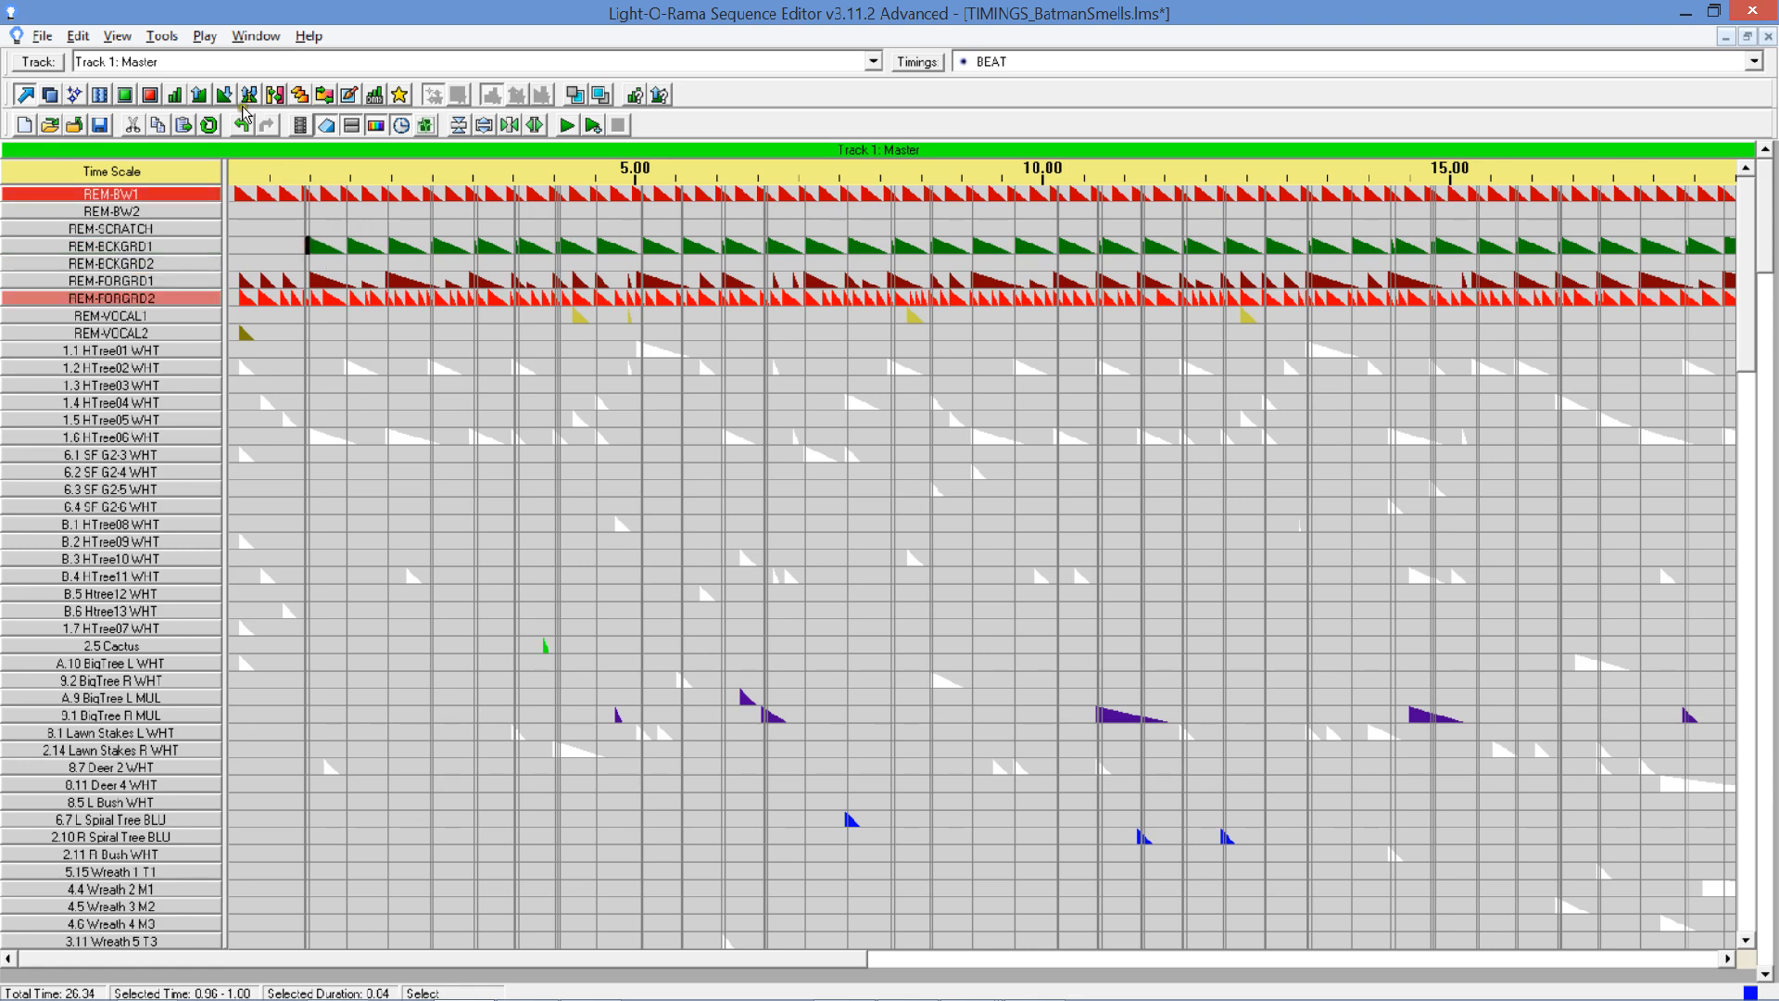
{"action": "left_click", "coordinate": [197, 121]}
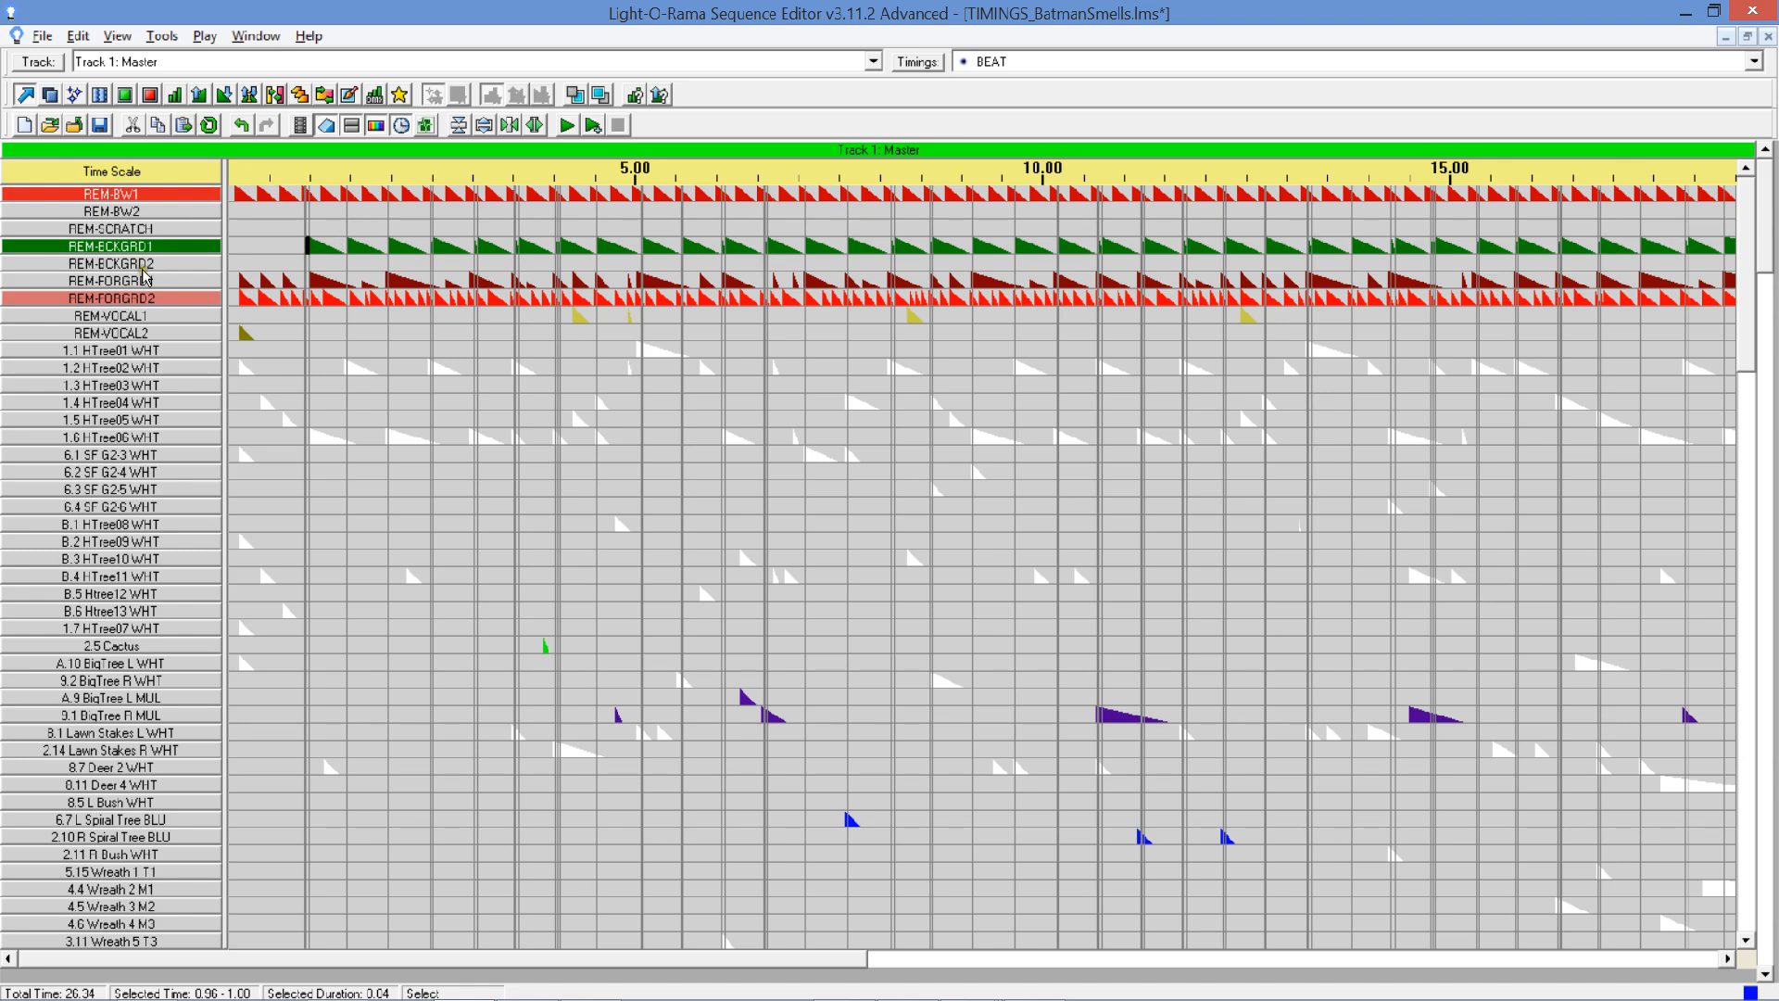
Switch to the BAR timing grid and paste the copied fades into REM-BCKGRD2 starting at 0.89 s.
{"action": "left_click", "coordinate": [1754, 61]}
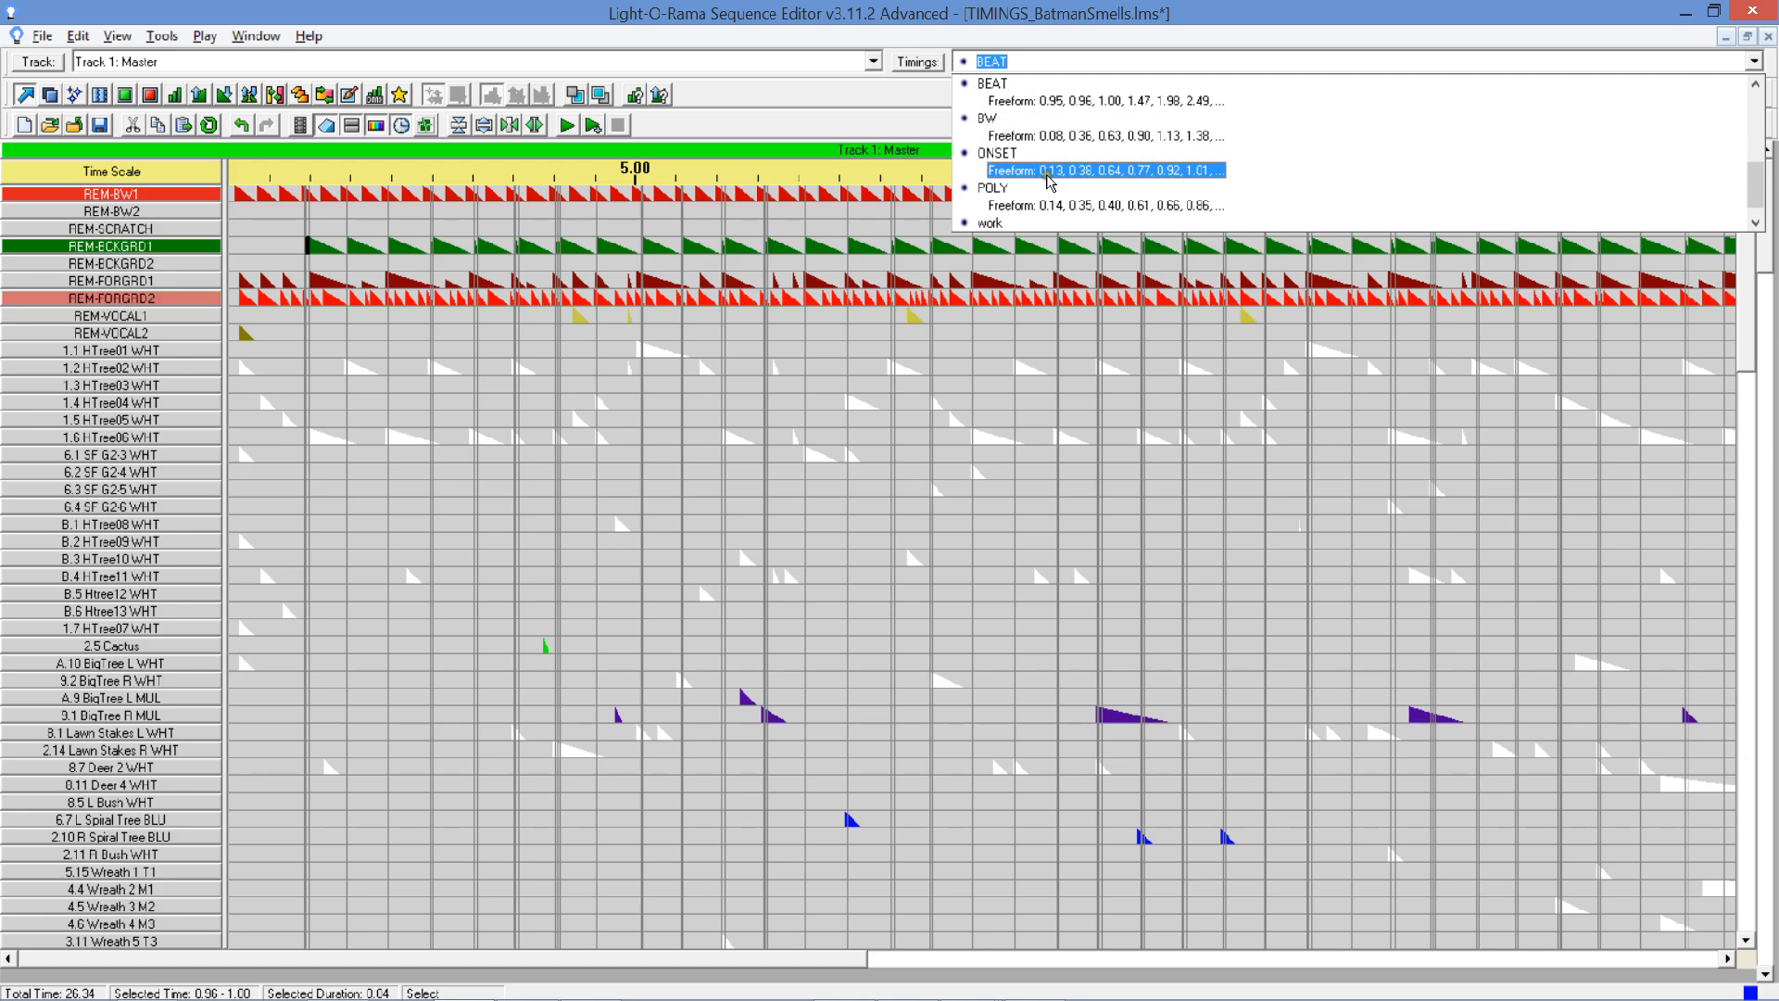
{"action": "left_click_drag", "start_coordinate": [1752, 180], "coordinate": [1751, 139]}
{"action": "scroll", "coordinate": [1094, 259], "scroll_direction": "down", "scroll_amount": 1}
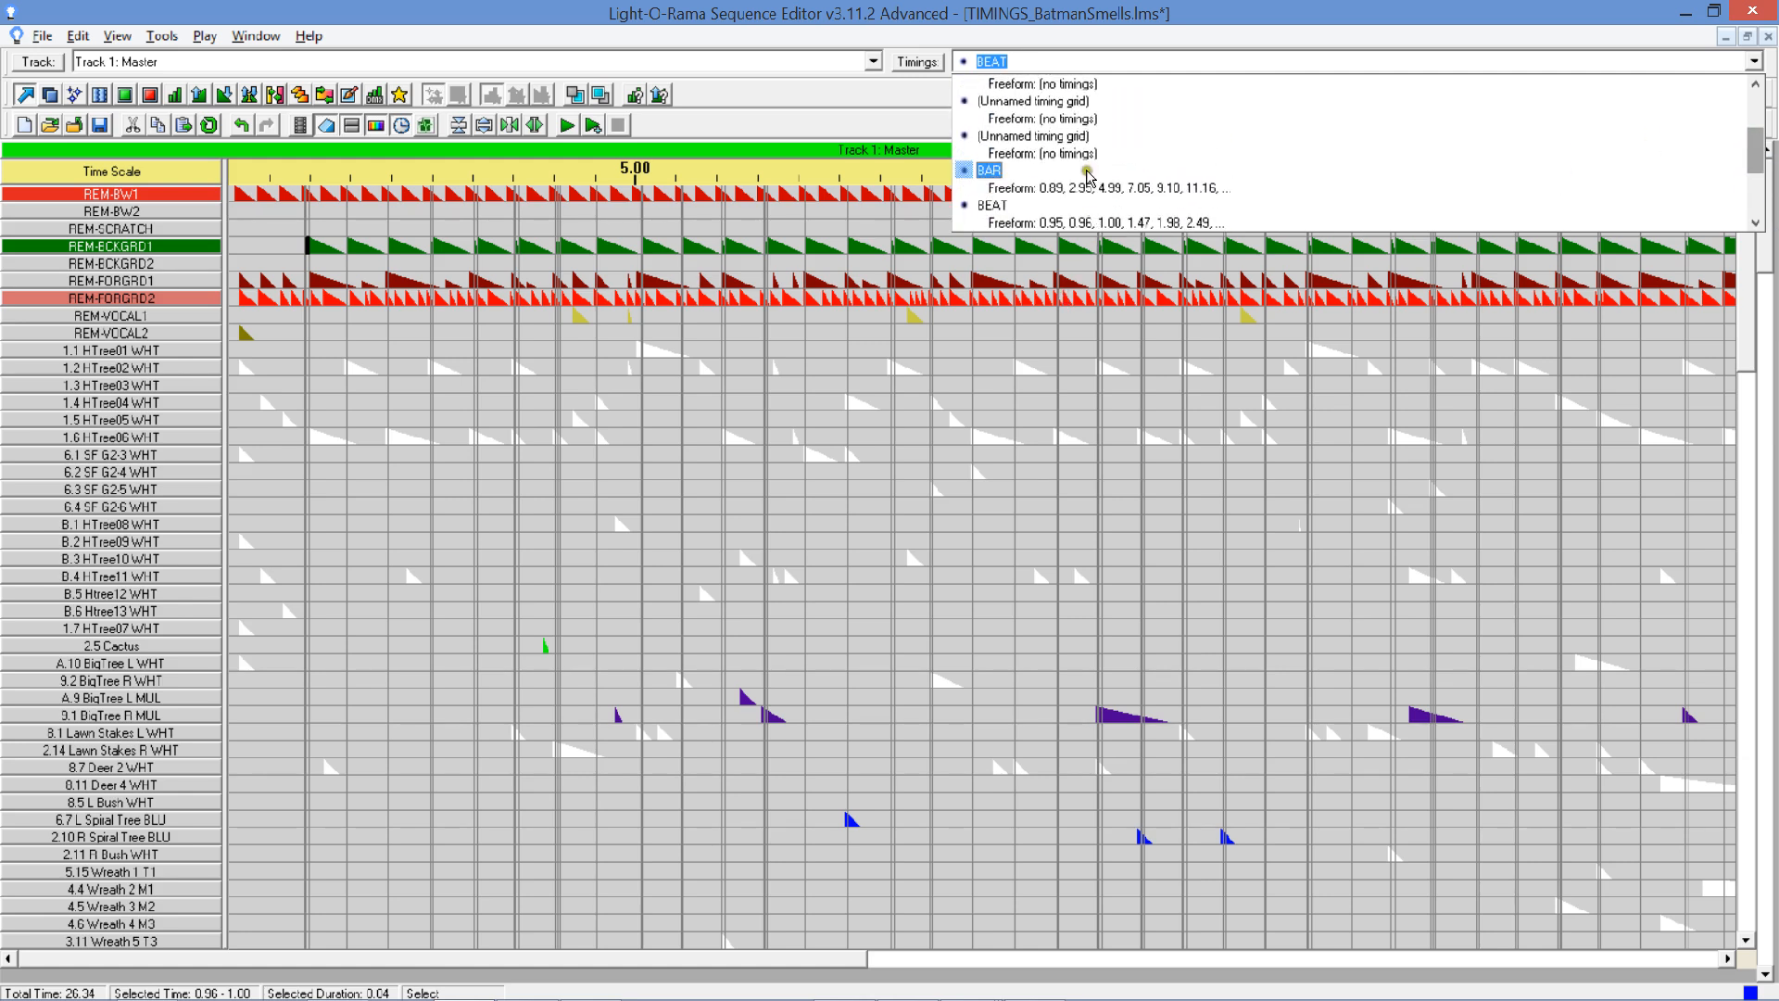
{"action": "left_click", "coordinate": [1089, 176]}
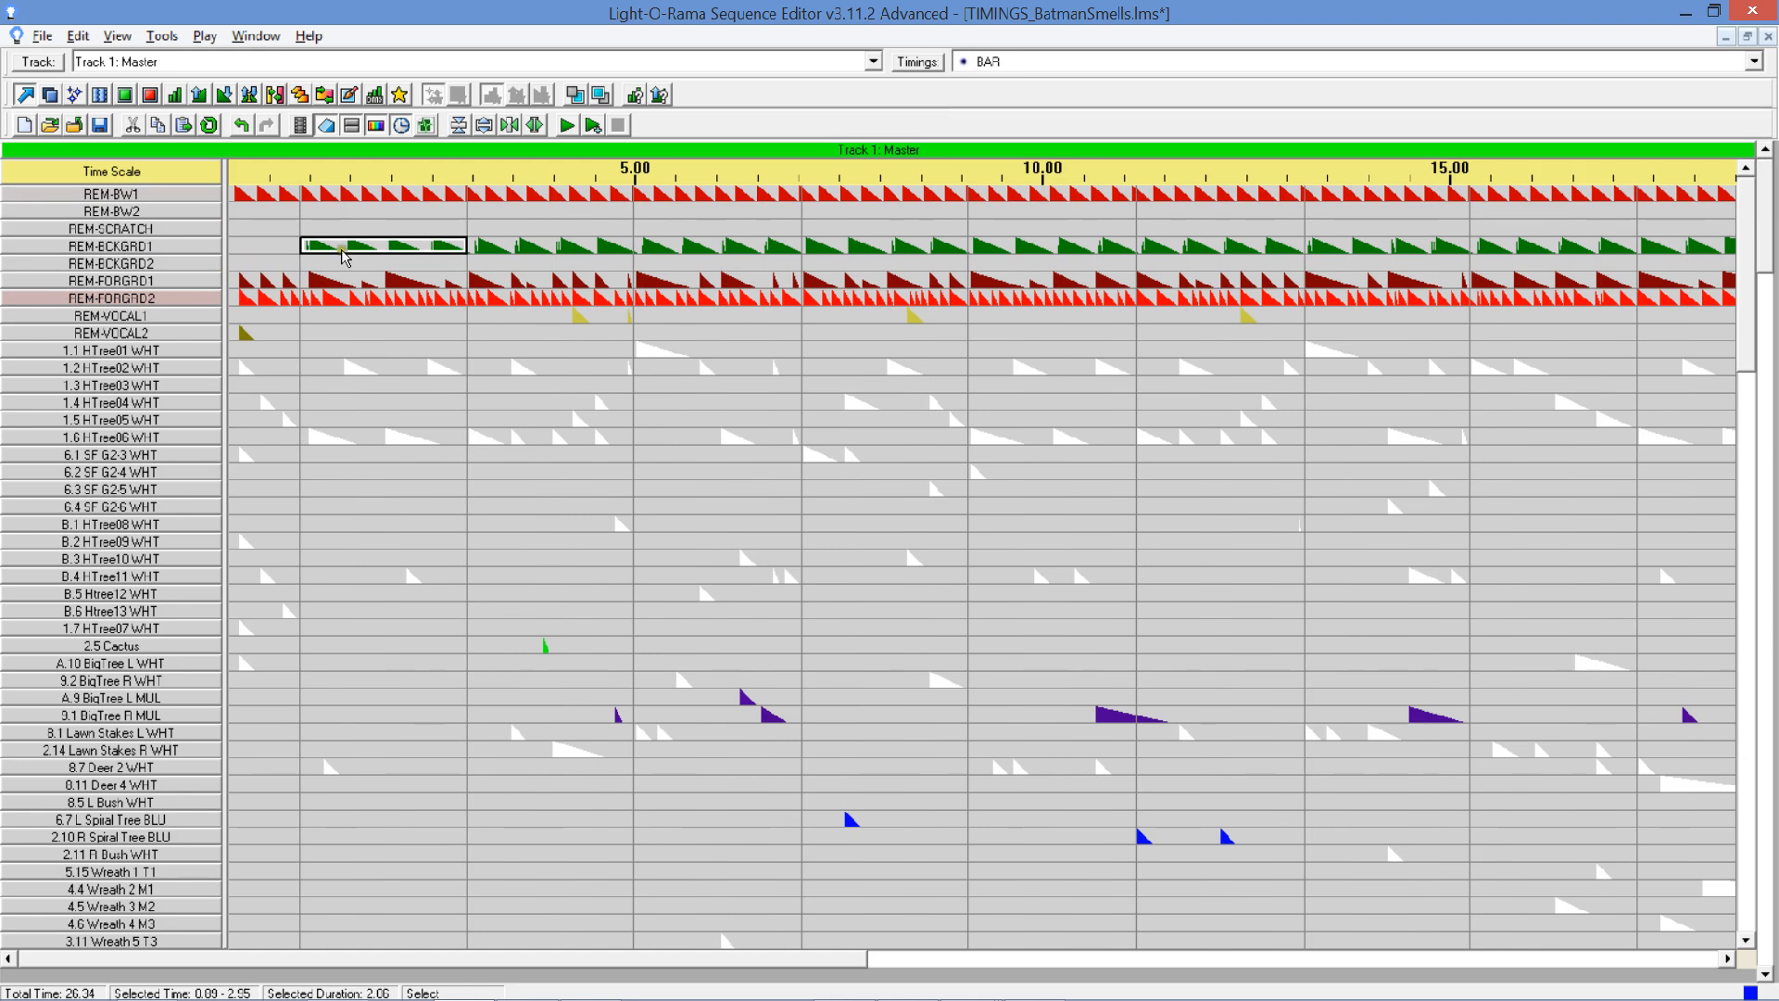
{"action": "key", "text": "Down"}
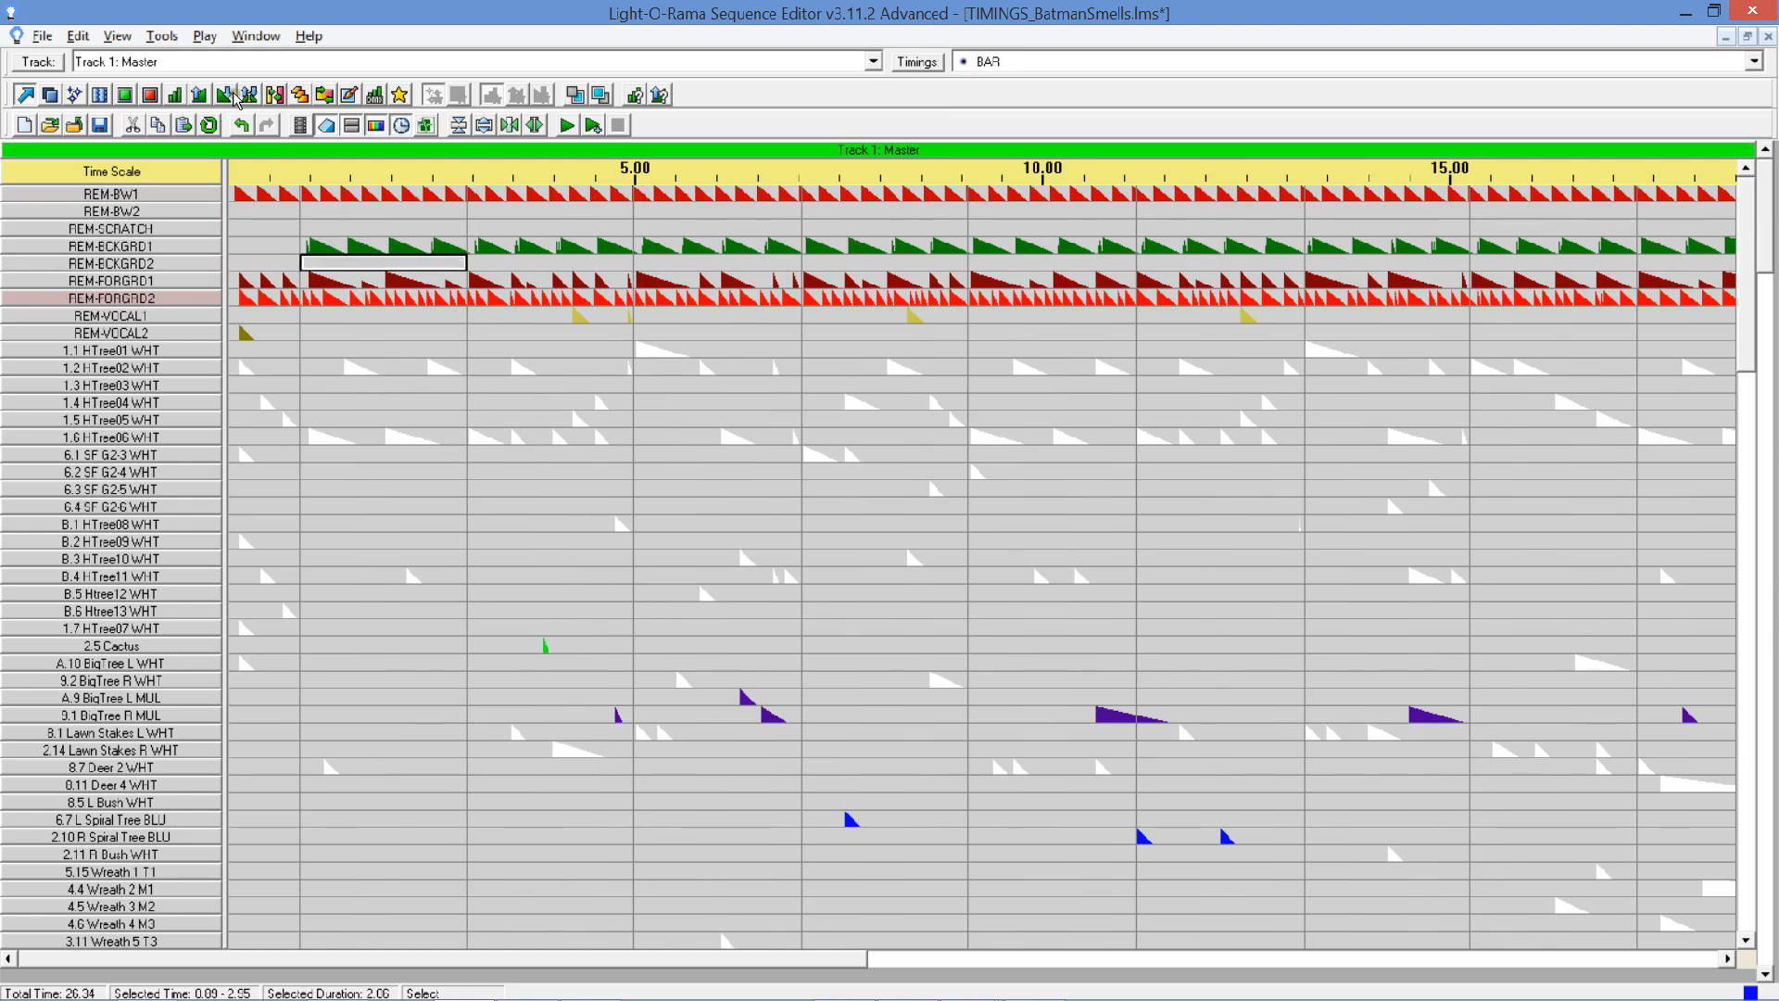
{"action": "left_click", "coordinate": [184, 126]}
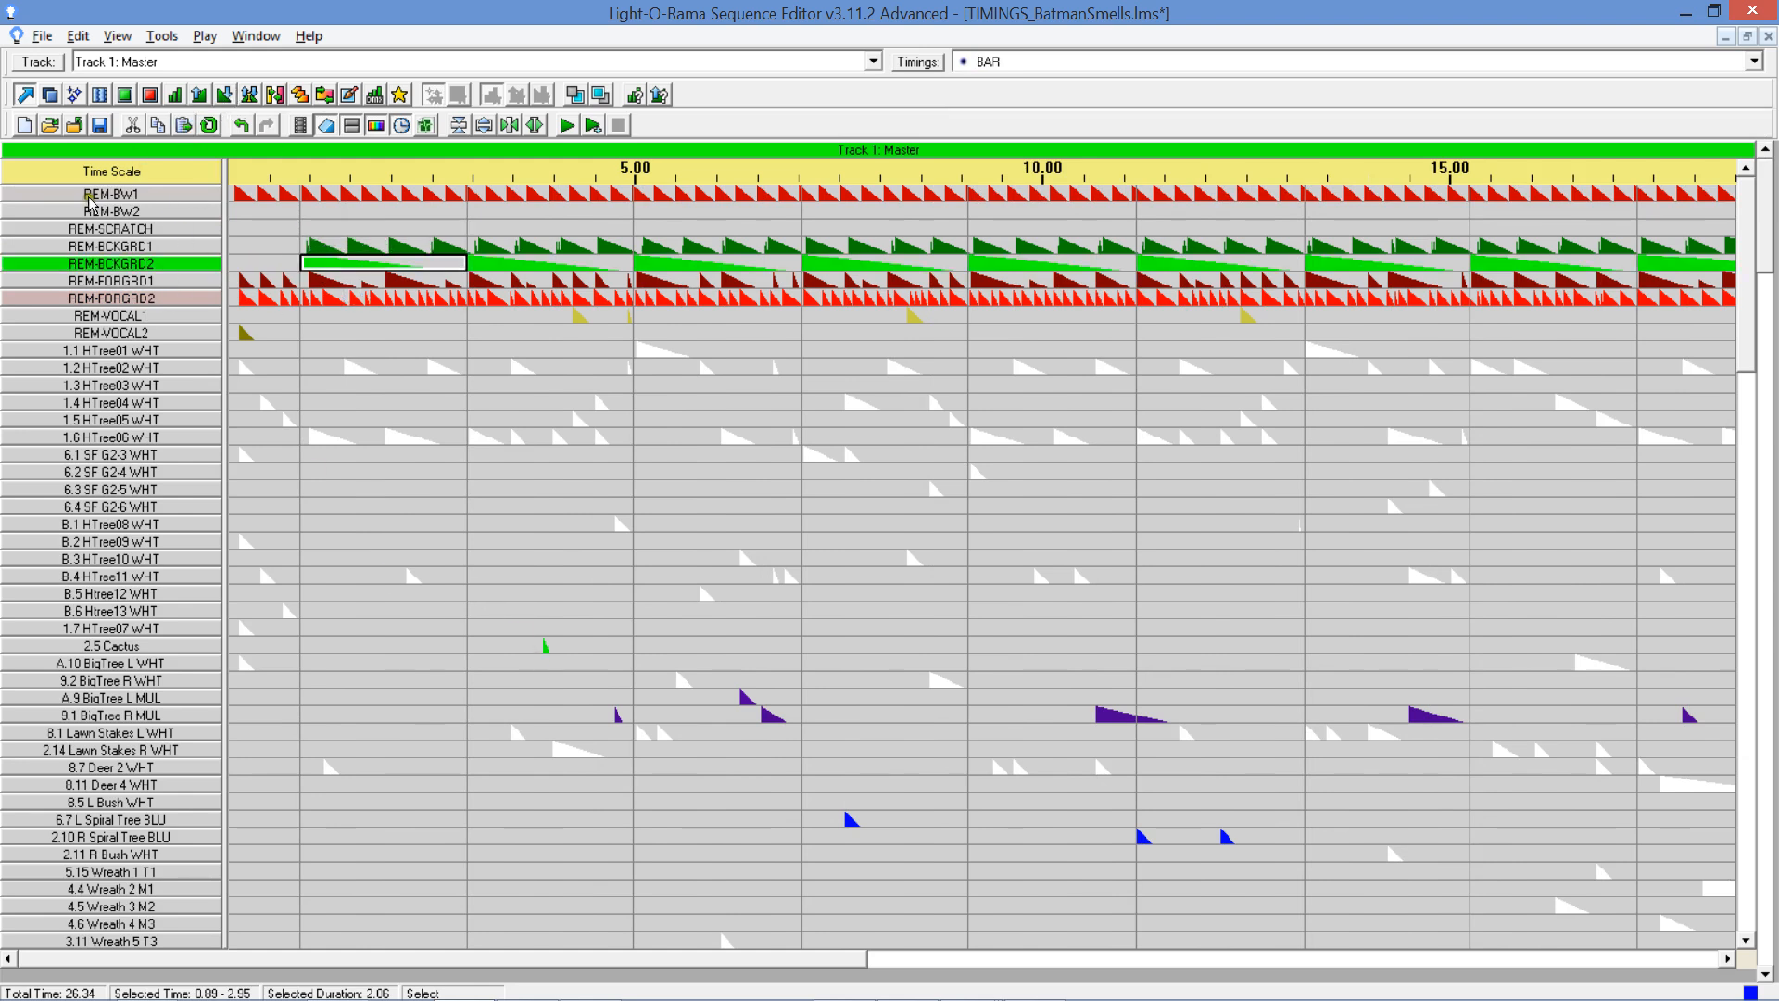
Show the sequence's animation preview with night time simulated, enlarged and zoomed out to fit the whole house.
{"action": "left_click", "coordinate": [303, 126]}
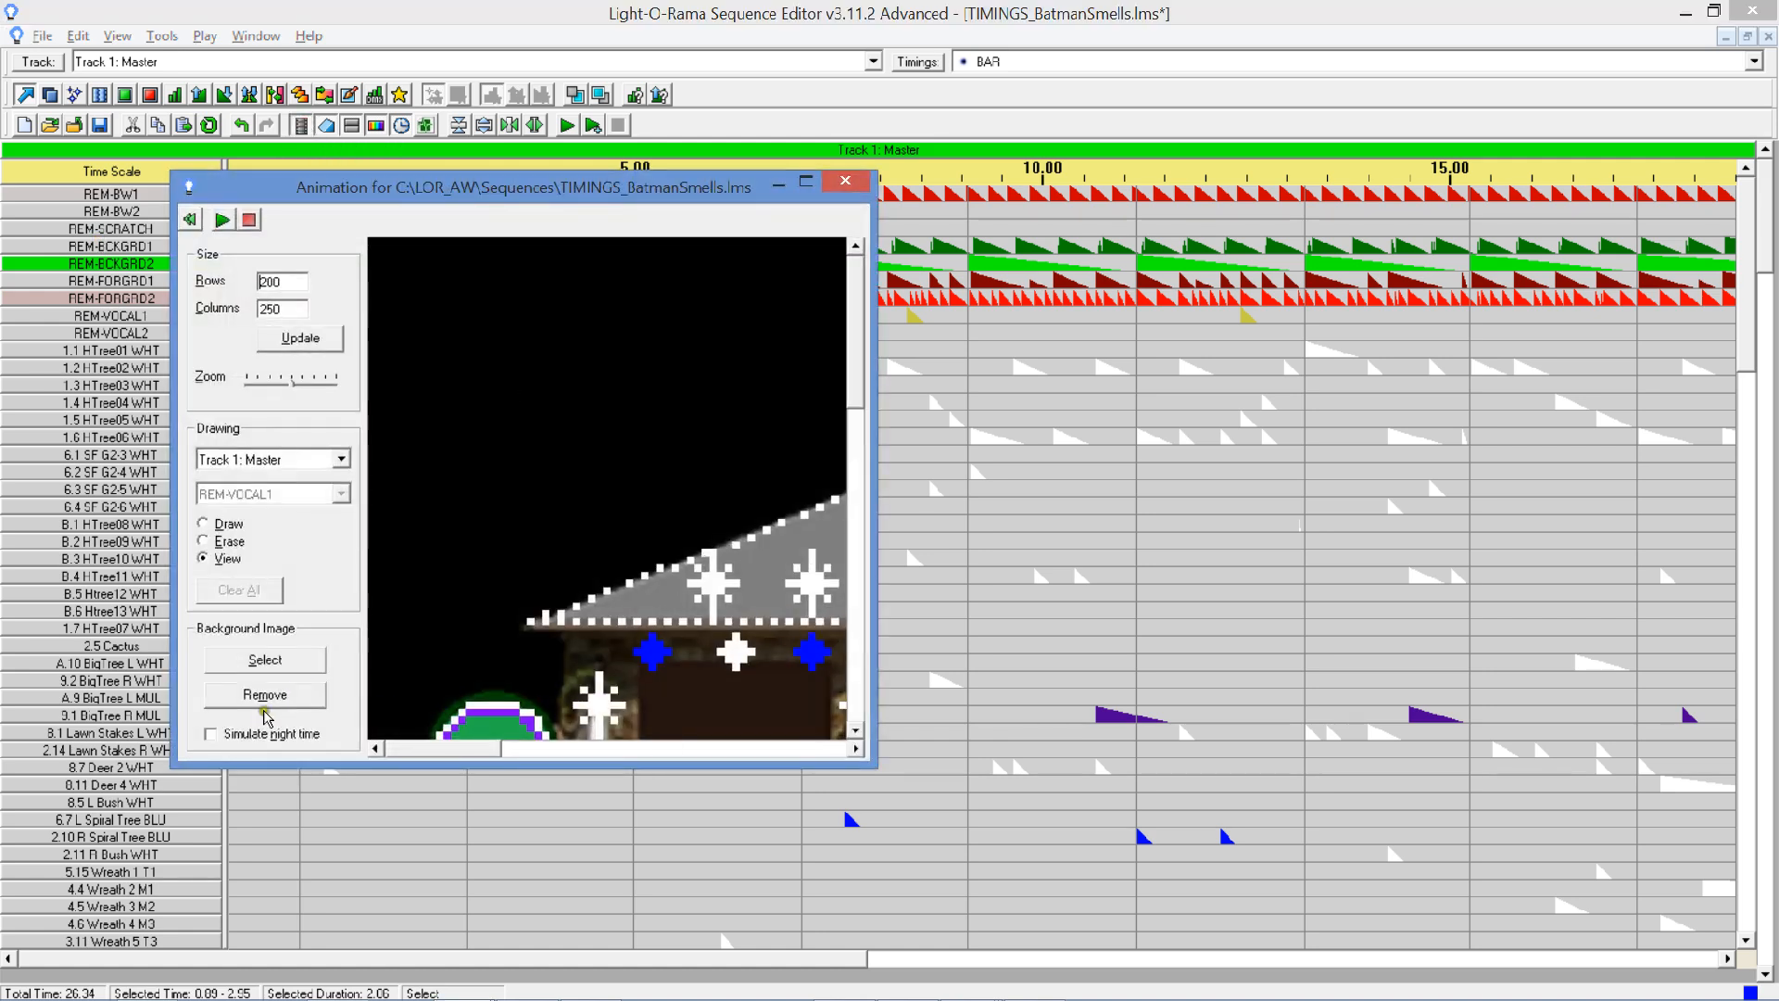
{"action": "left_click", "coordinate": [271, 734]}
{"action": "left_click_drag", "start_coordinate": [869, 766], "coordinate": [1703, 997]}
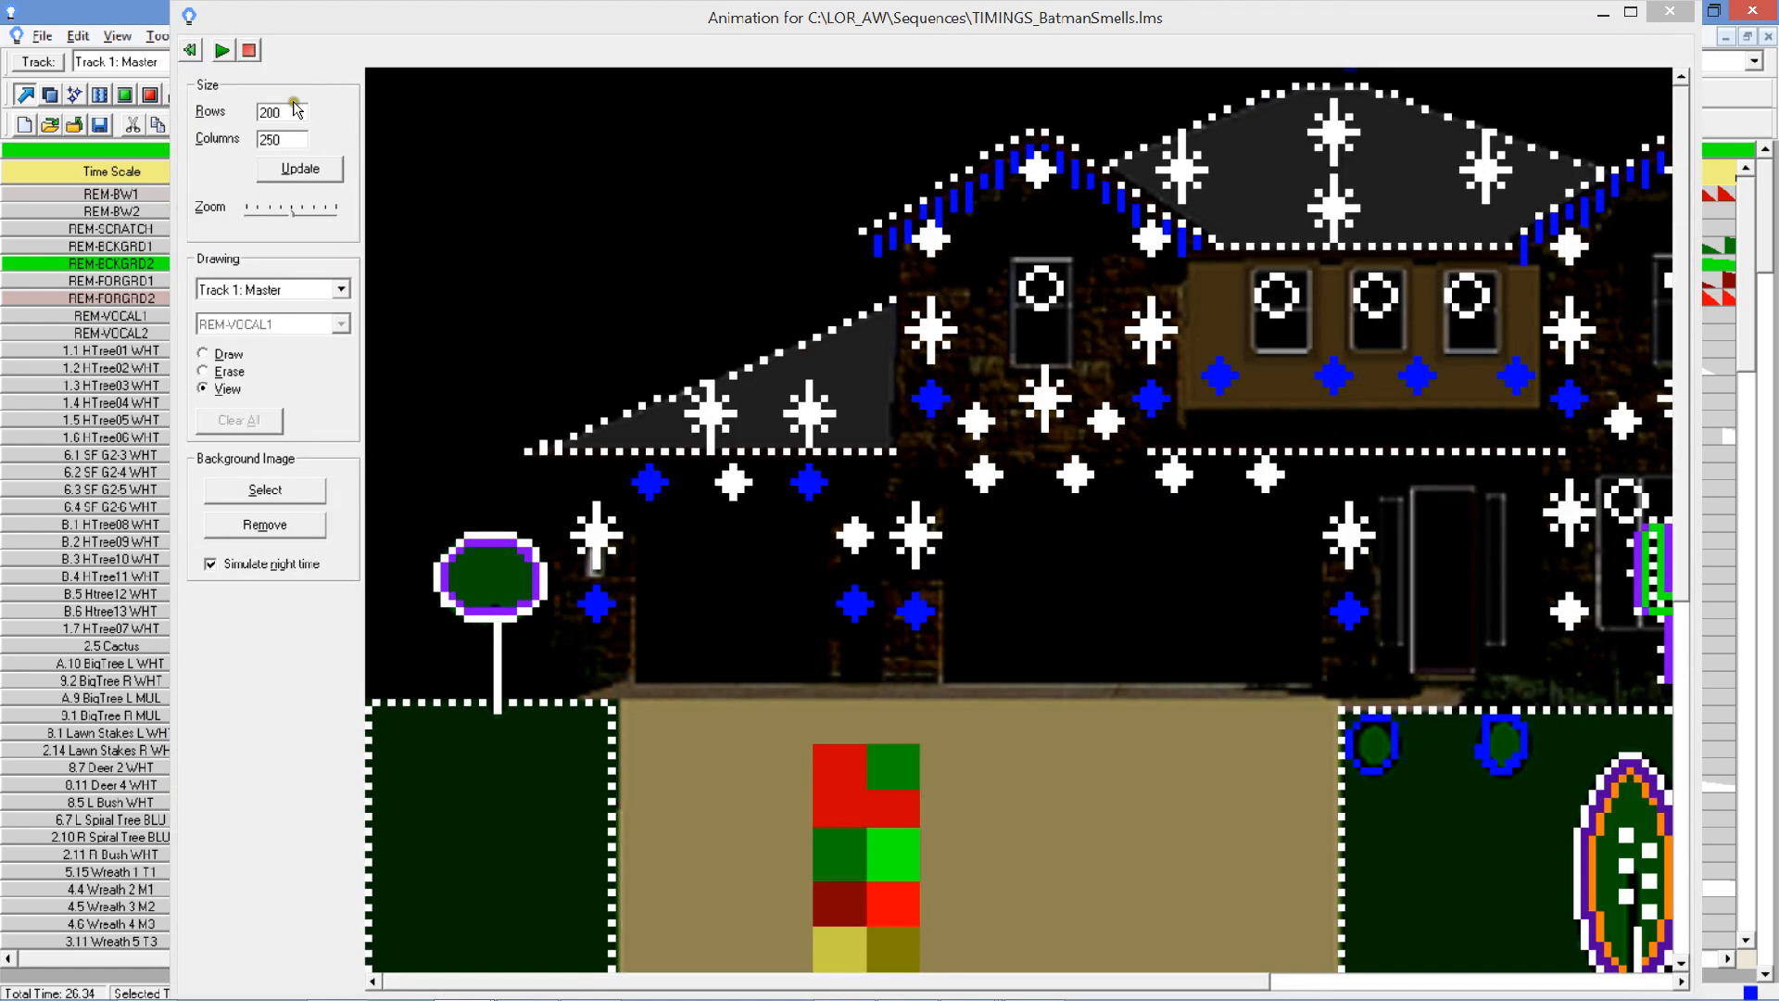
{"action": "left_click_drag", "start_coordinate": [260, 225], "coordinate": [257, 219]}
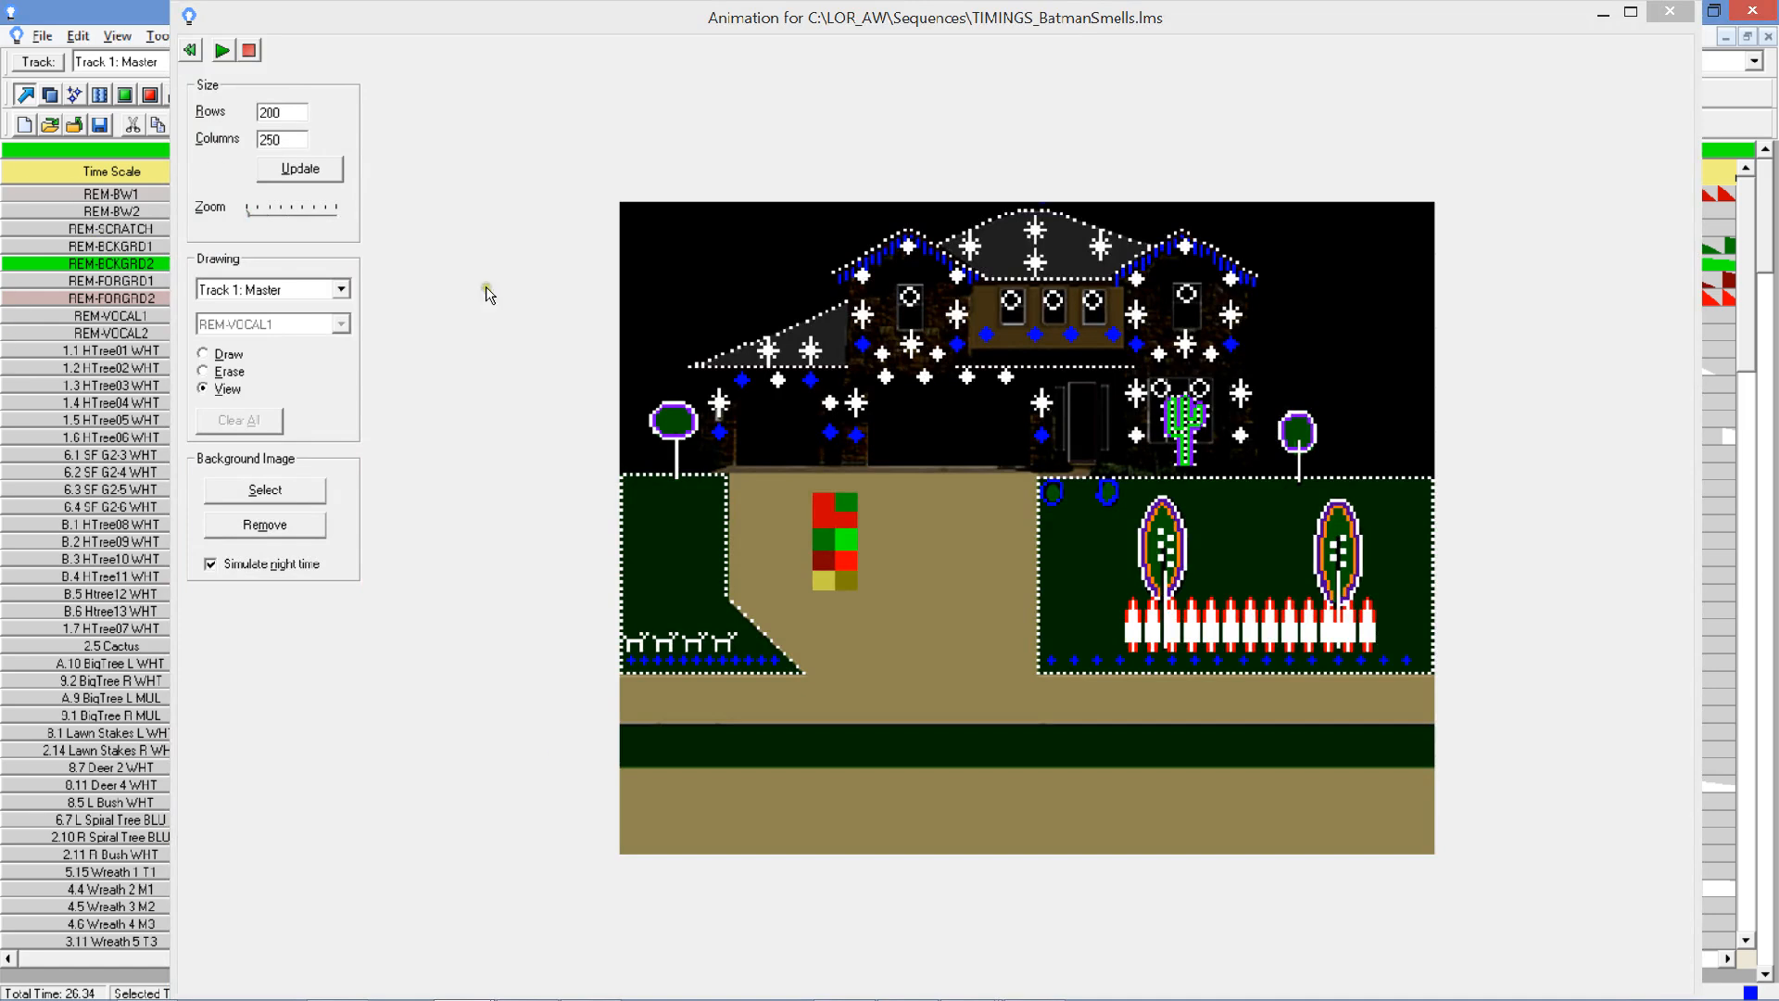
Play the sequence in the animation preview, restart it to watch it through, and close the preview.
{"action": "left_click", "coordinate": [222, 51]}
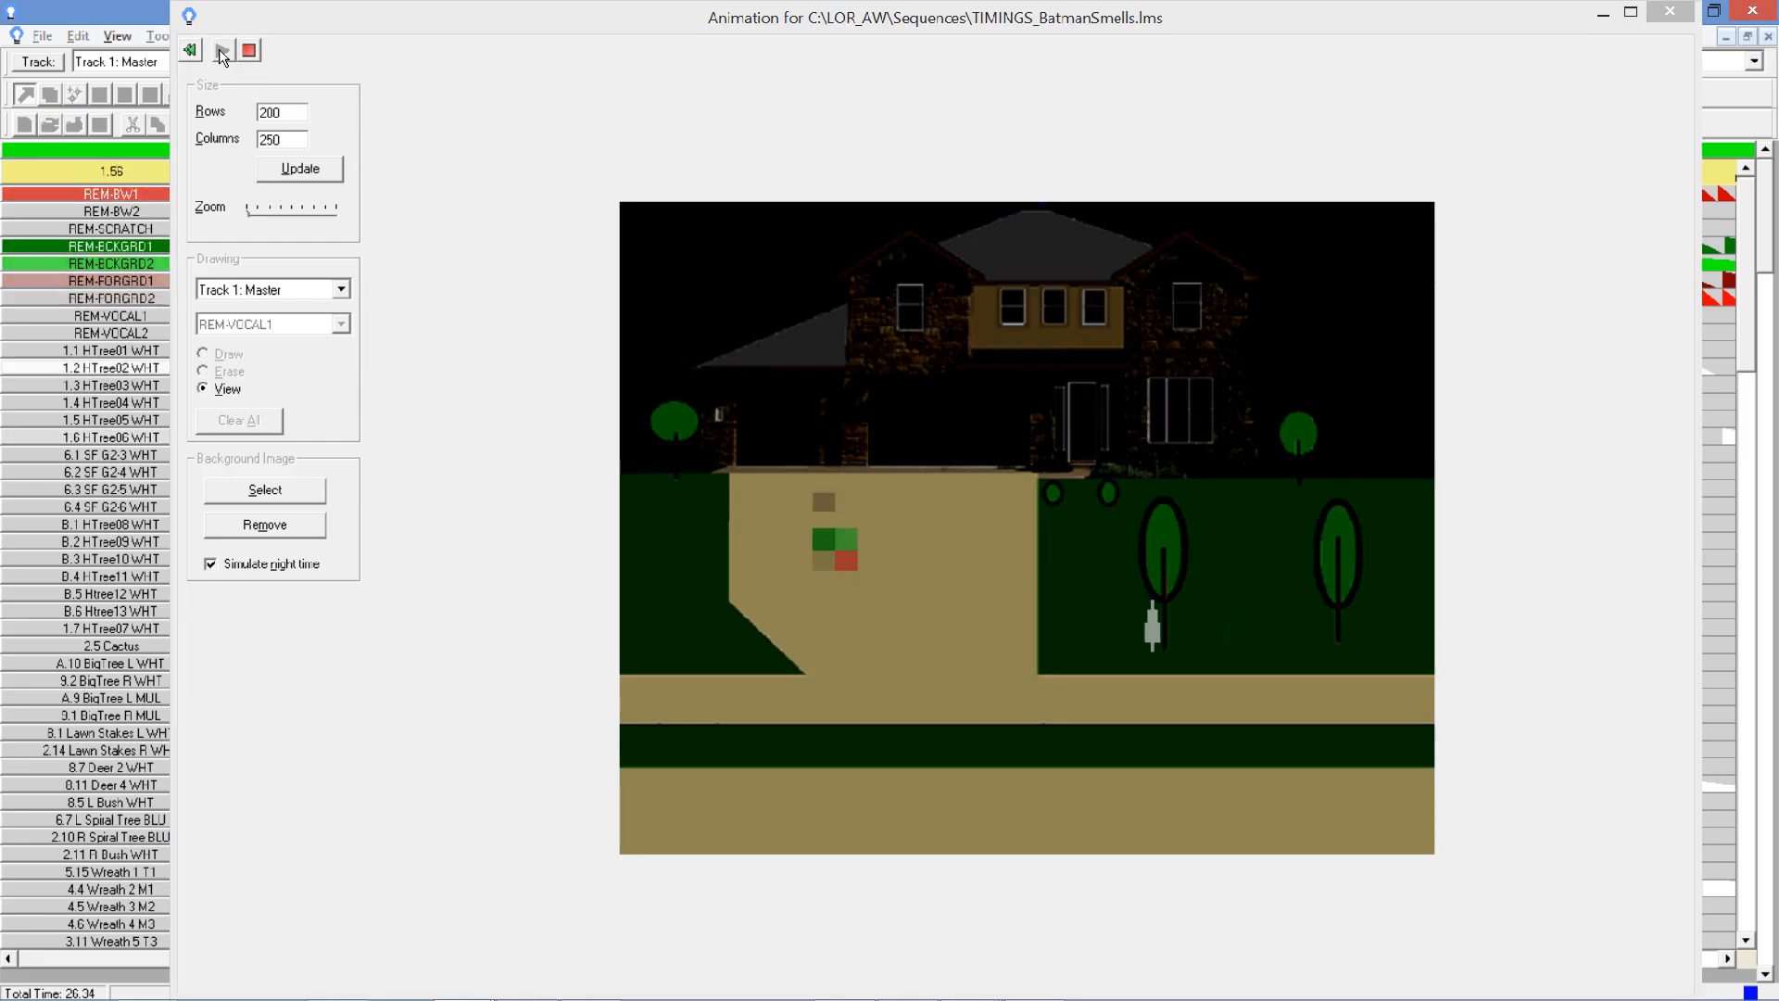
{"action": "left_click", "coordinate": [249, 51]}
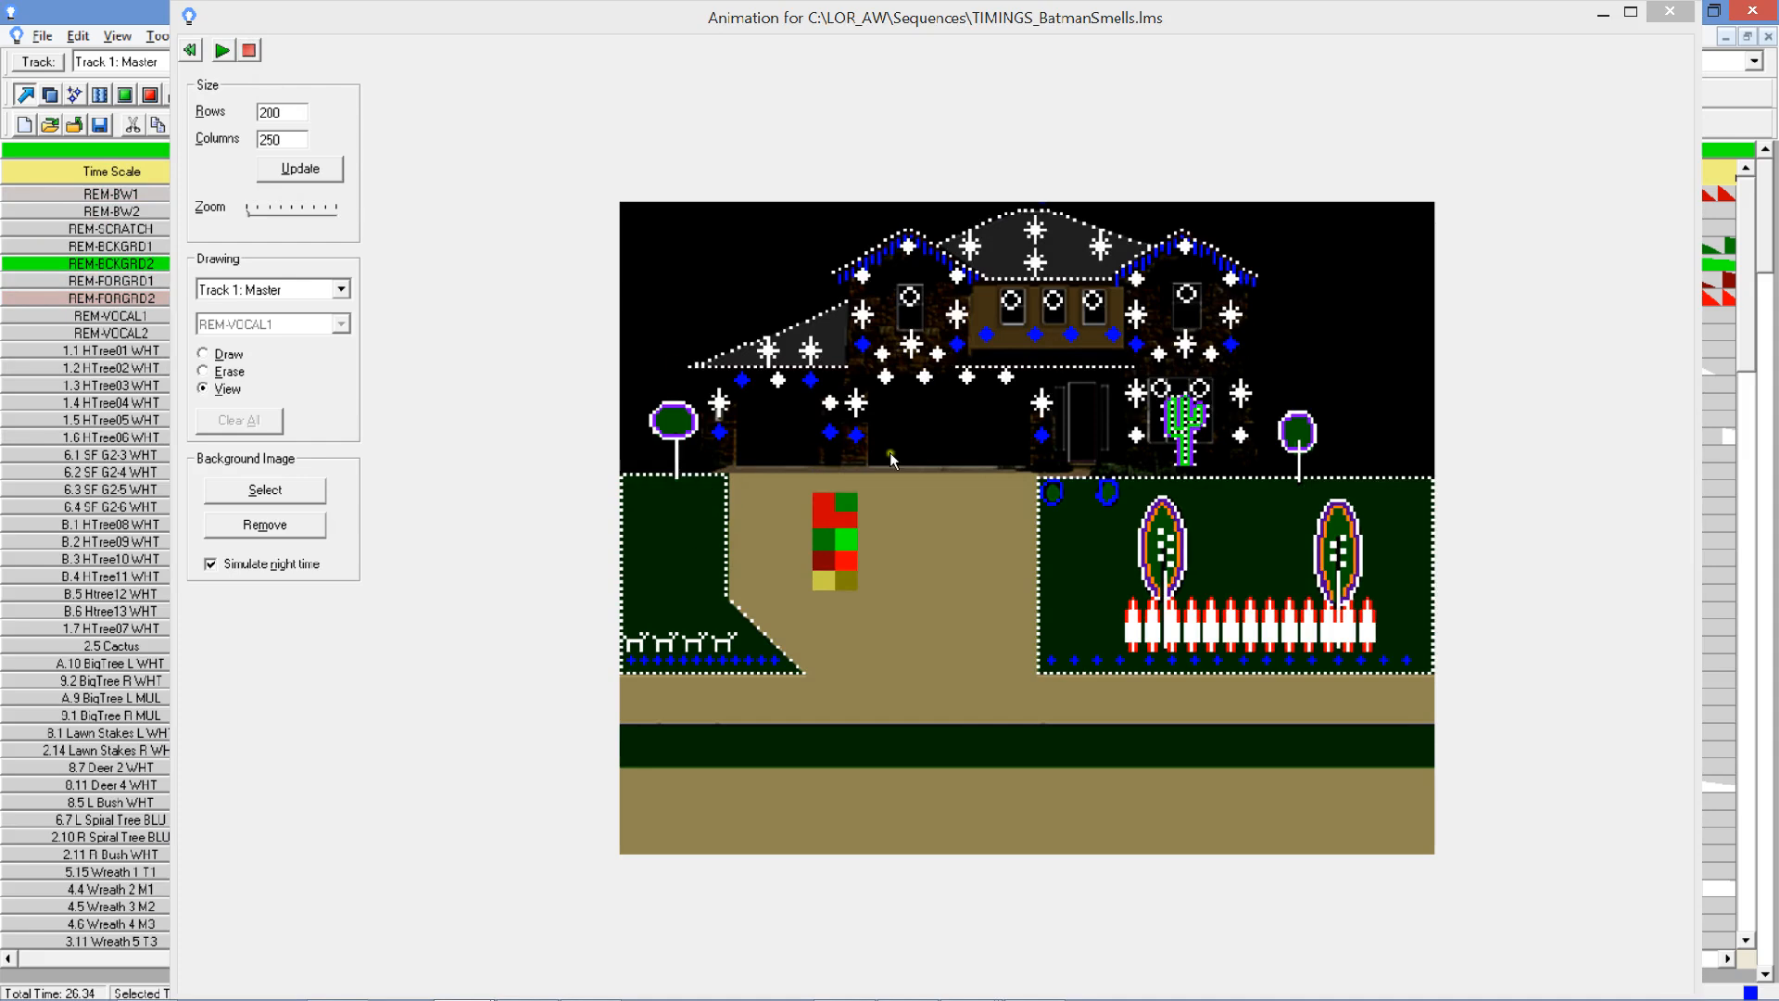
{"action": "left_click", "coordinate": [223, 52]}
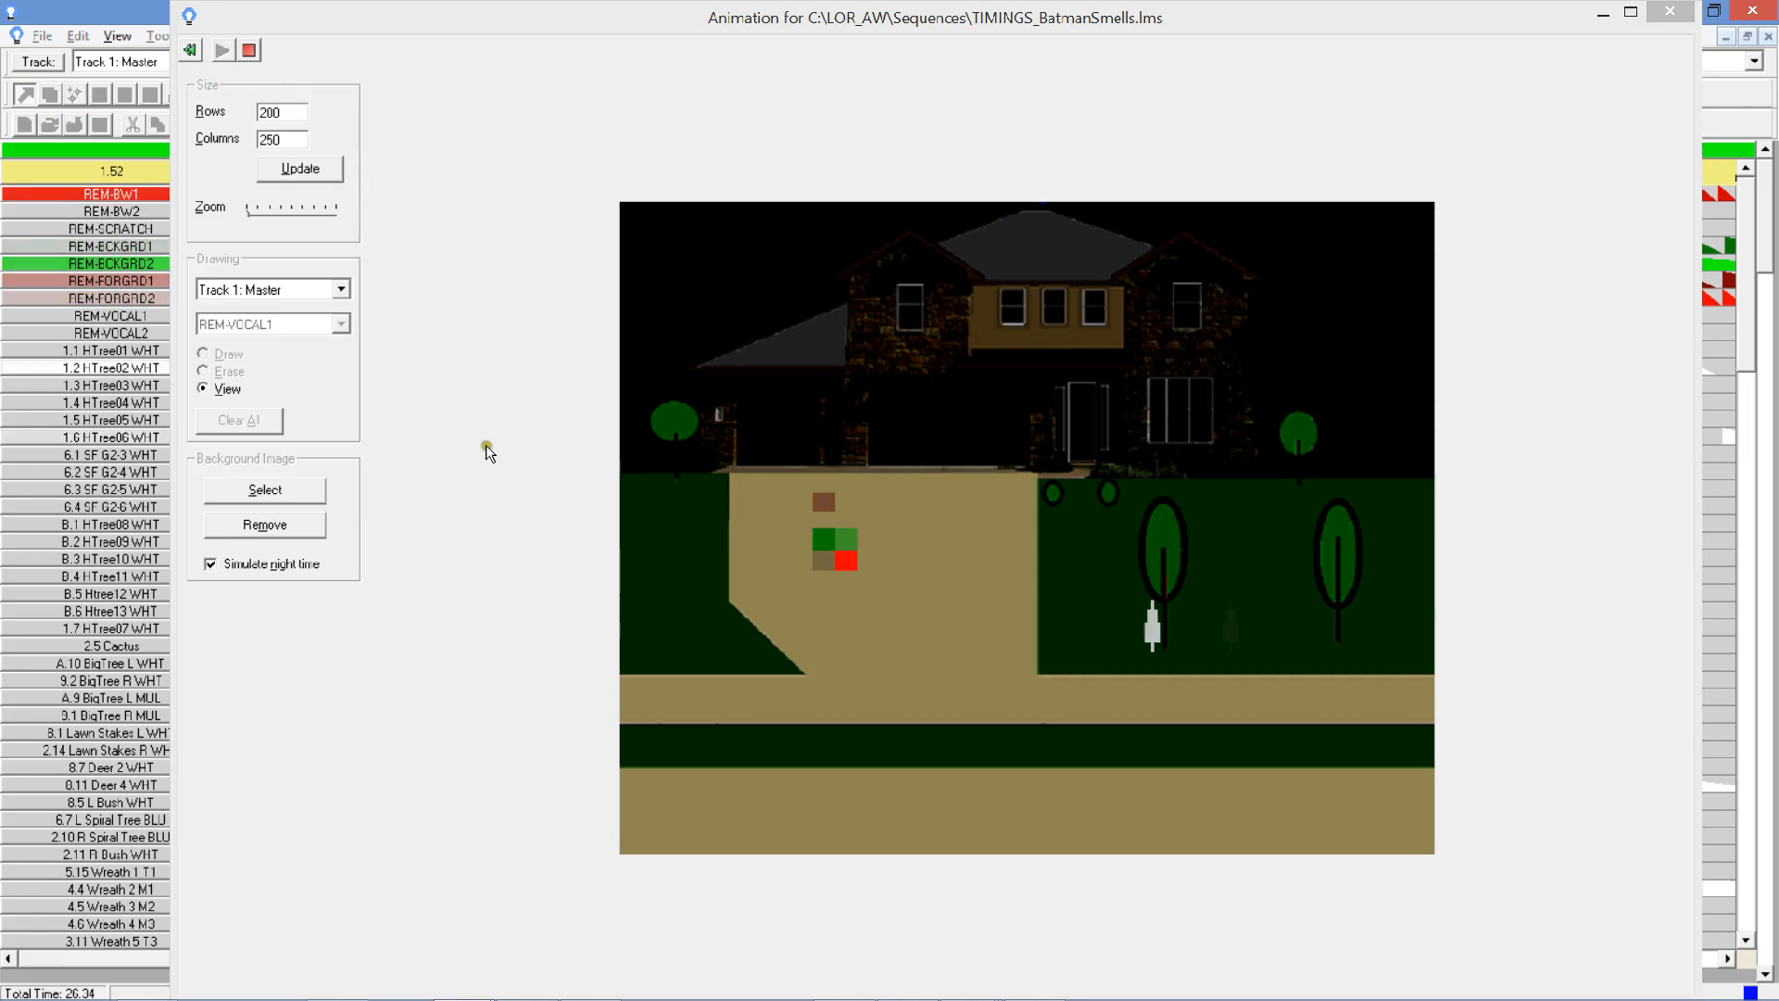
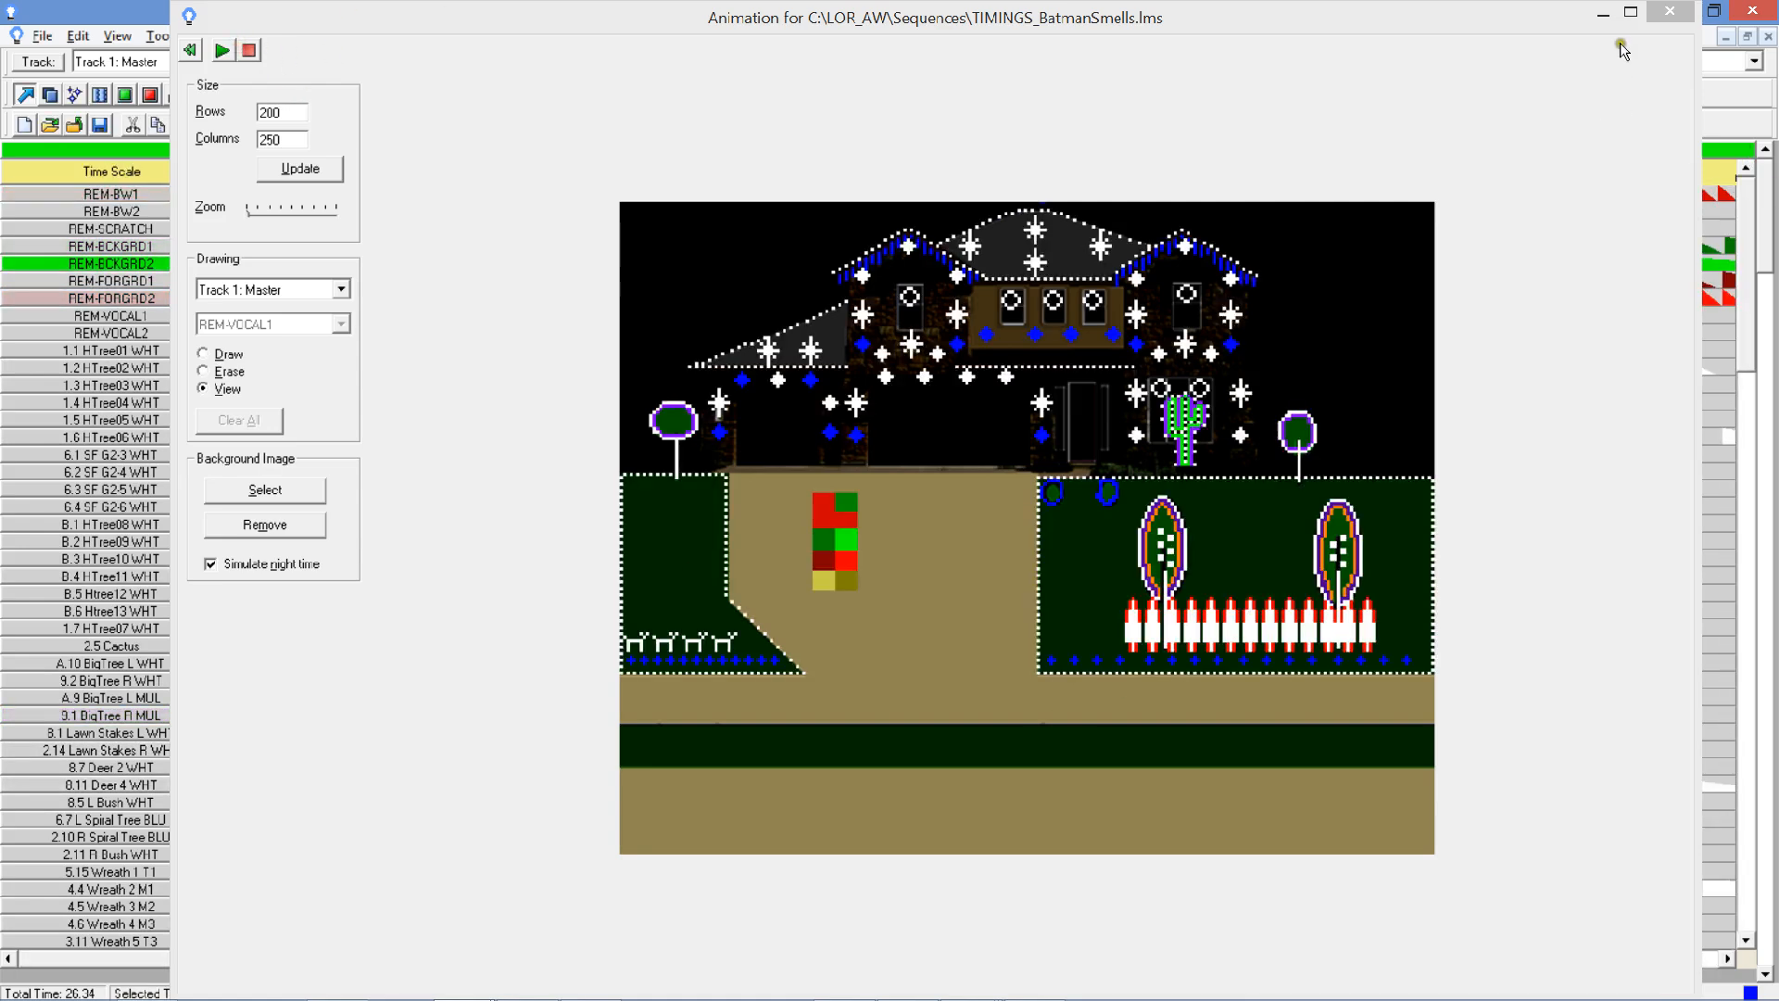
{"action": "left_click", "coordinate": [1670, 11]}
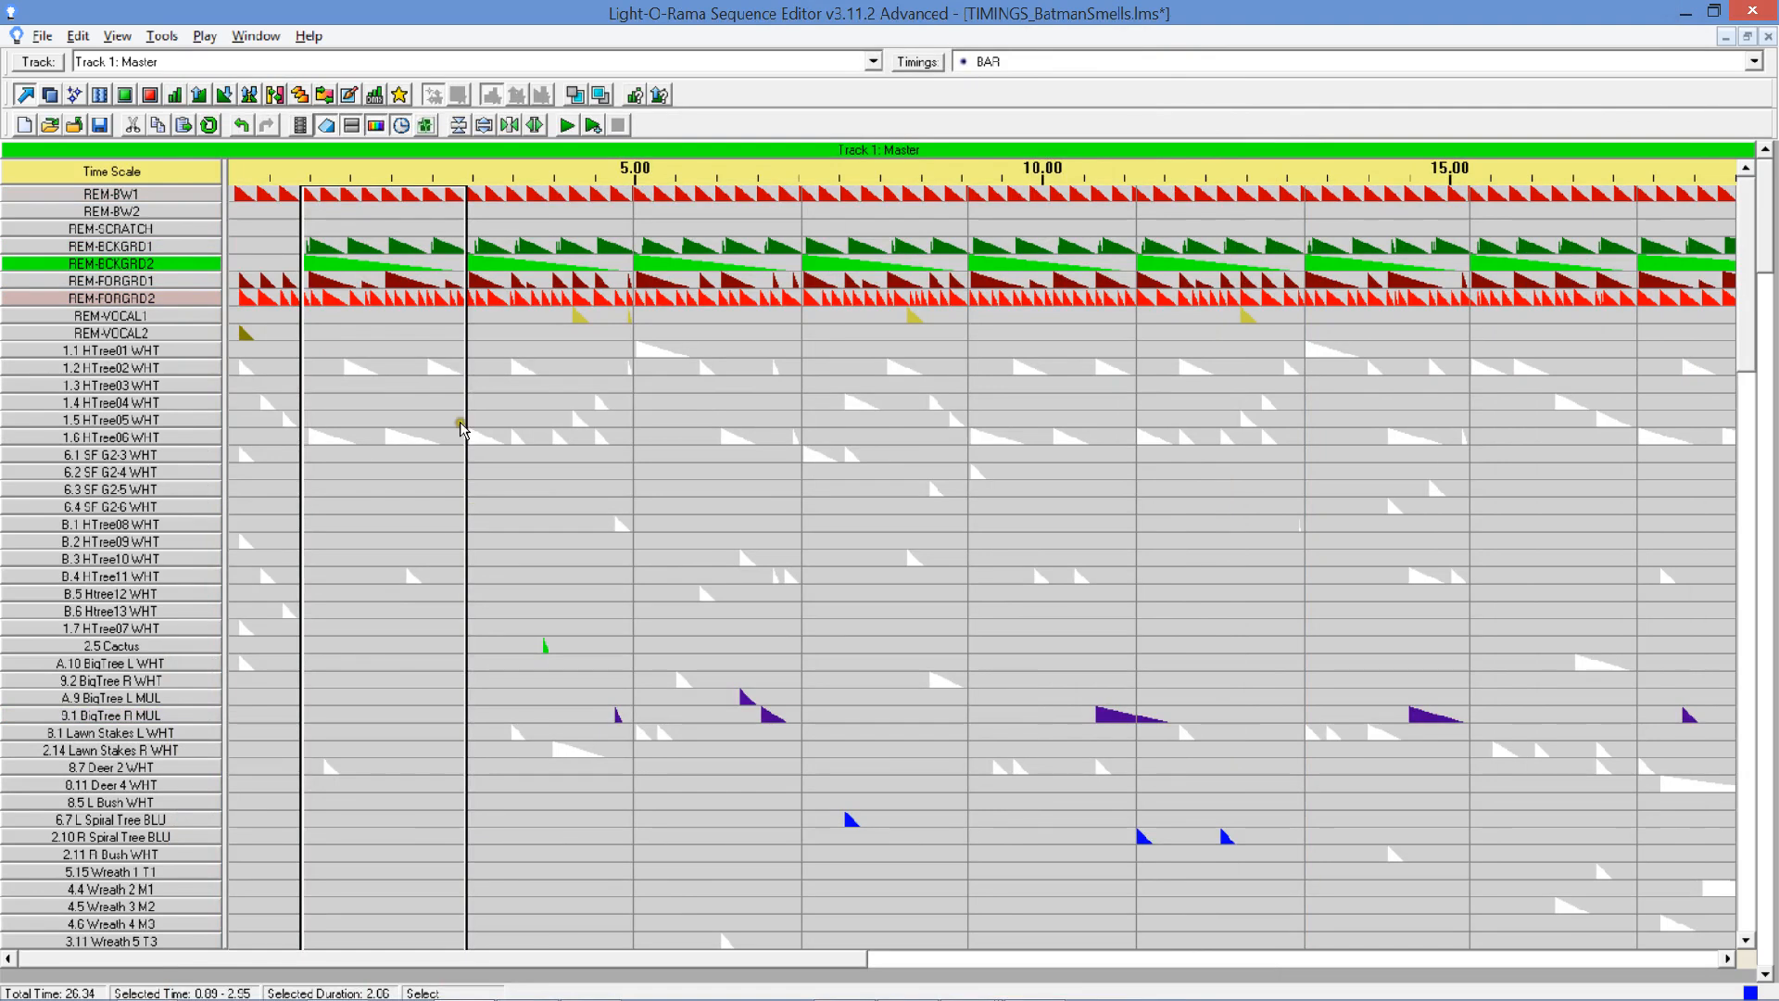
Compare the REM-FORGRD2 fades on the BAR and ONSET timing grids, and return to the BAR grid.
{"action": "left_click", "coordinate": [401, 366]}
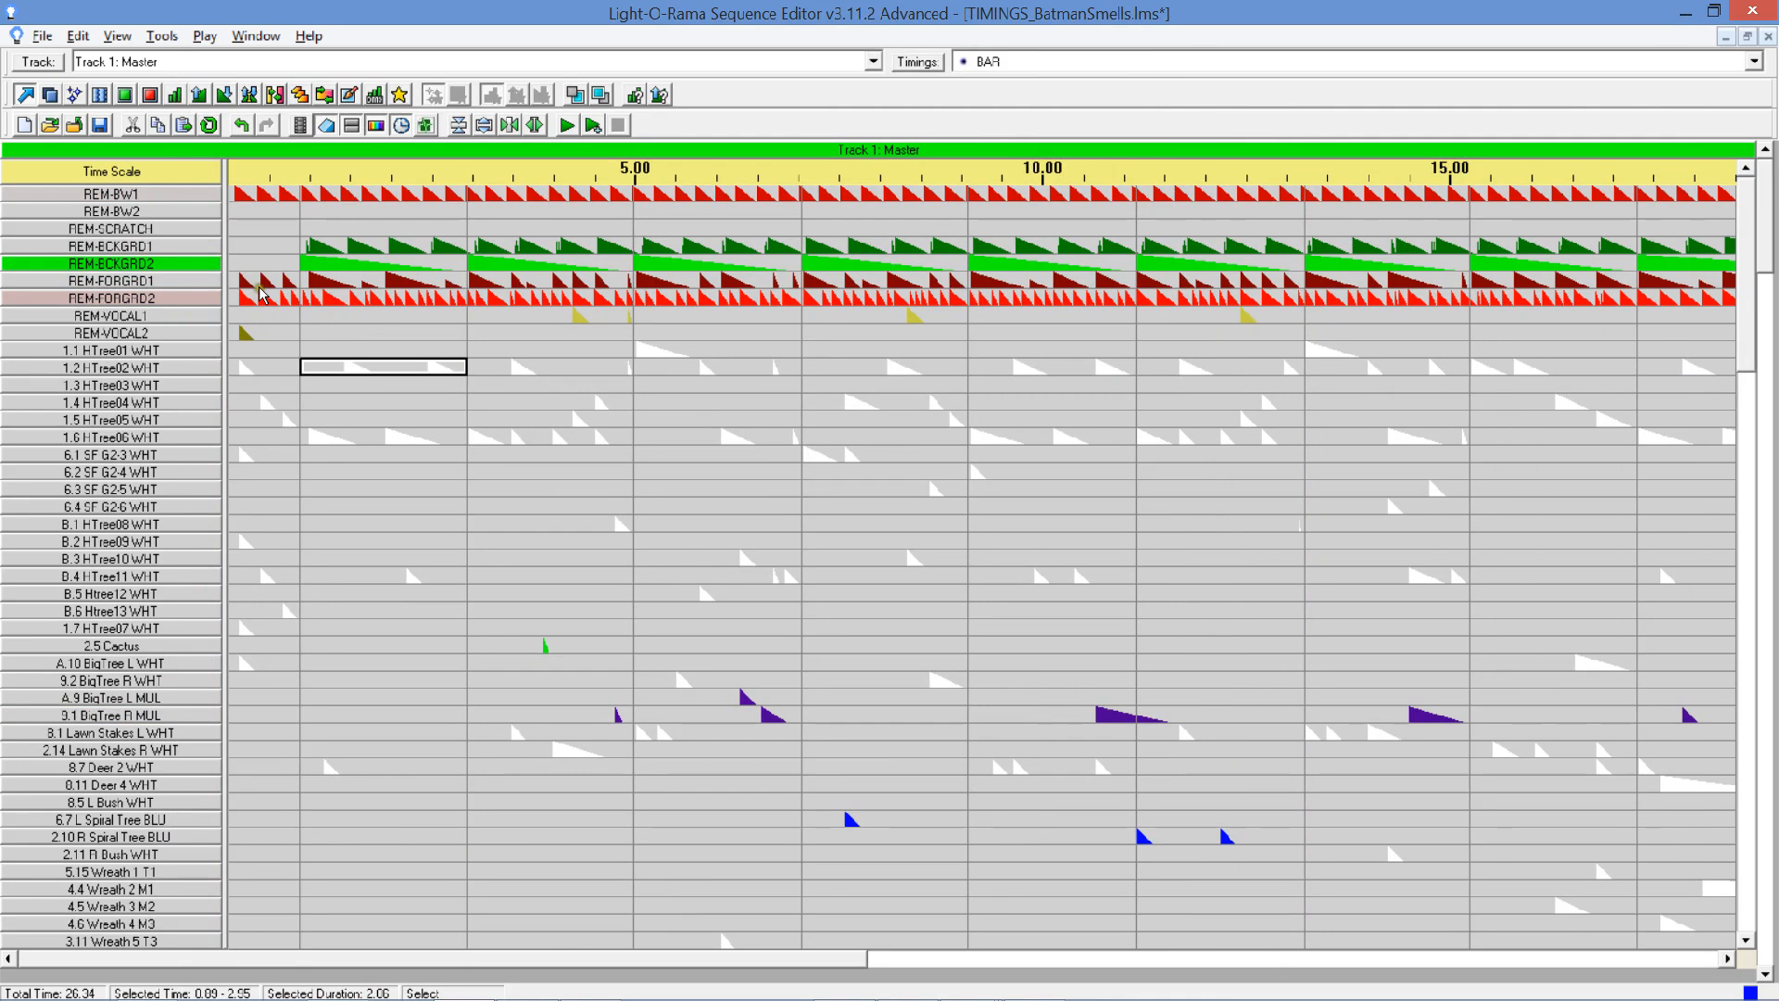
{"action": "left_click", "coordinate": [252, 298]}
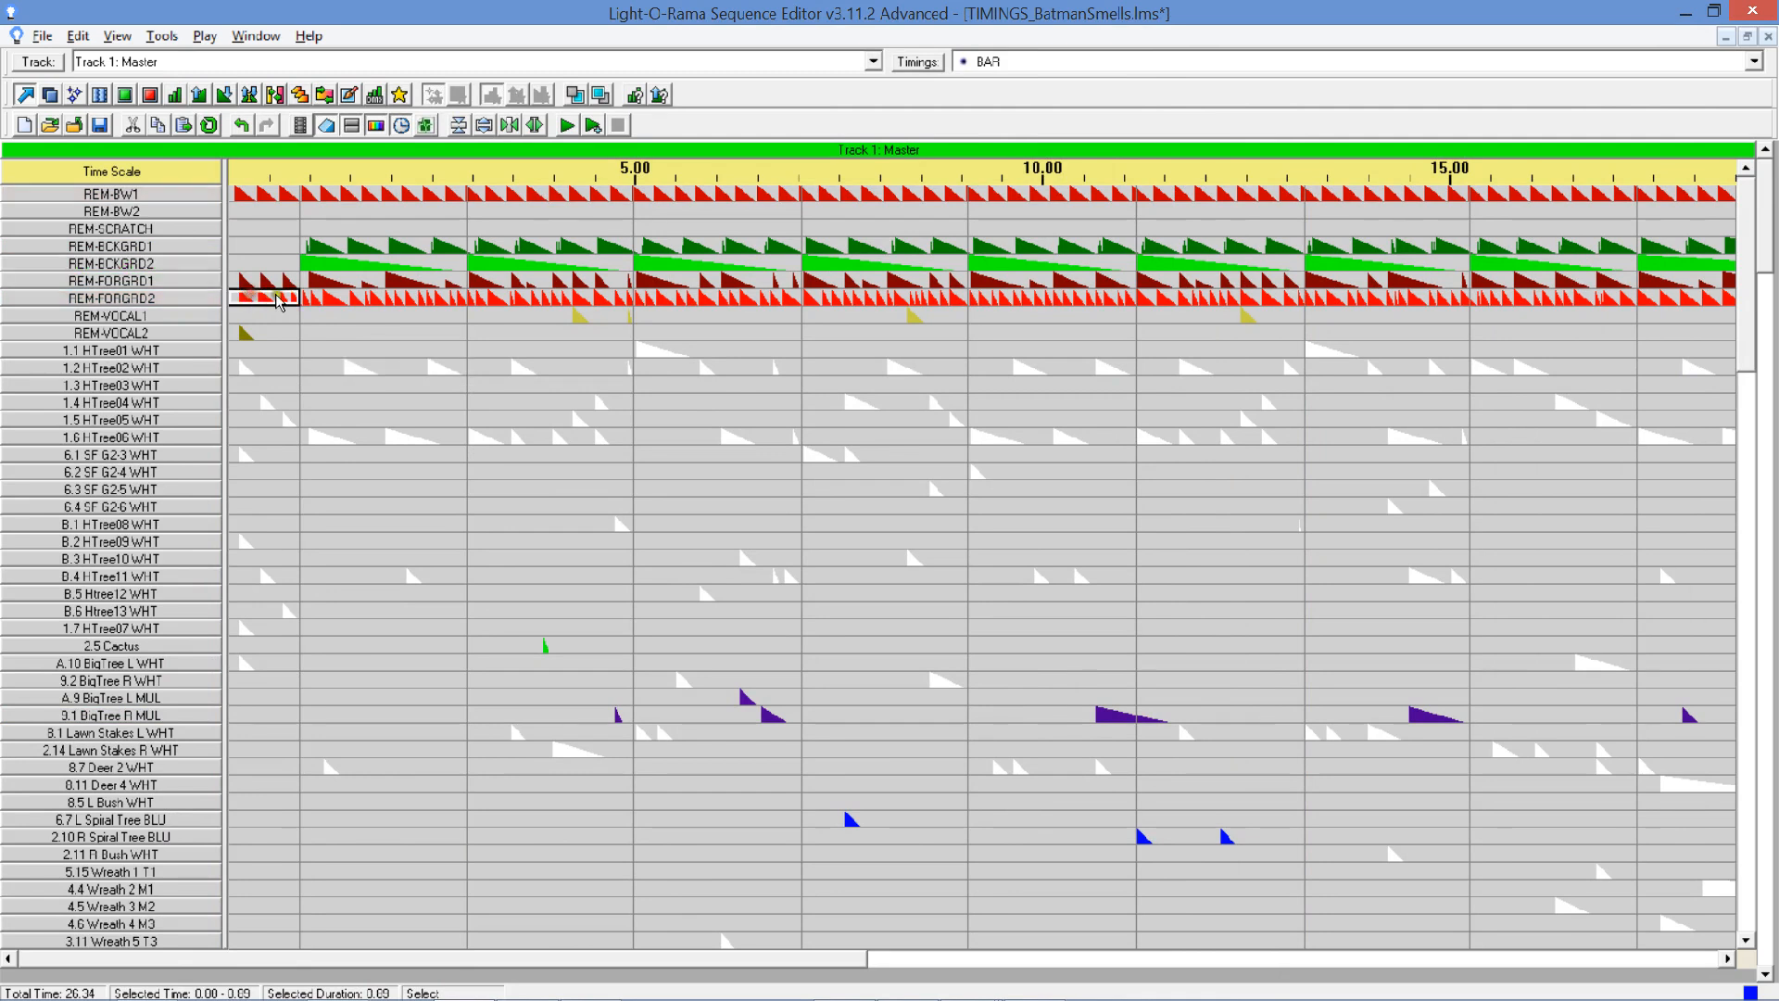
{"action": "left_click", "coordinate": [1754, 62]}
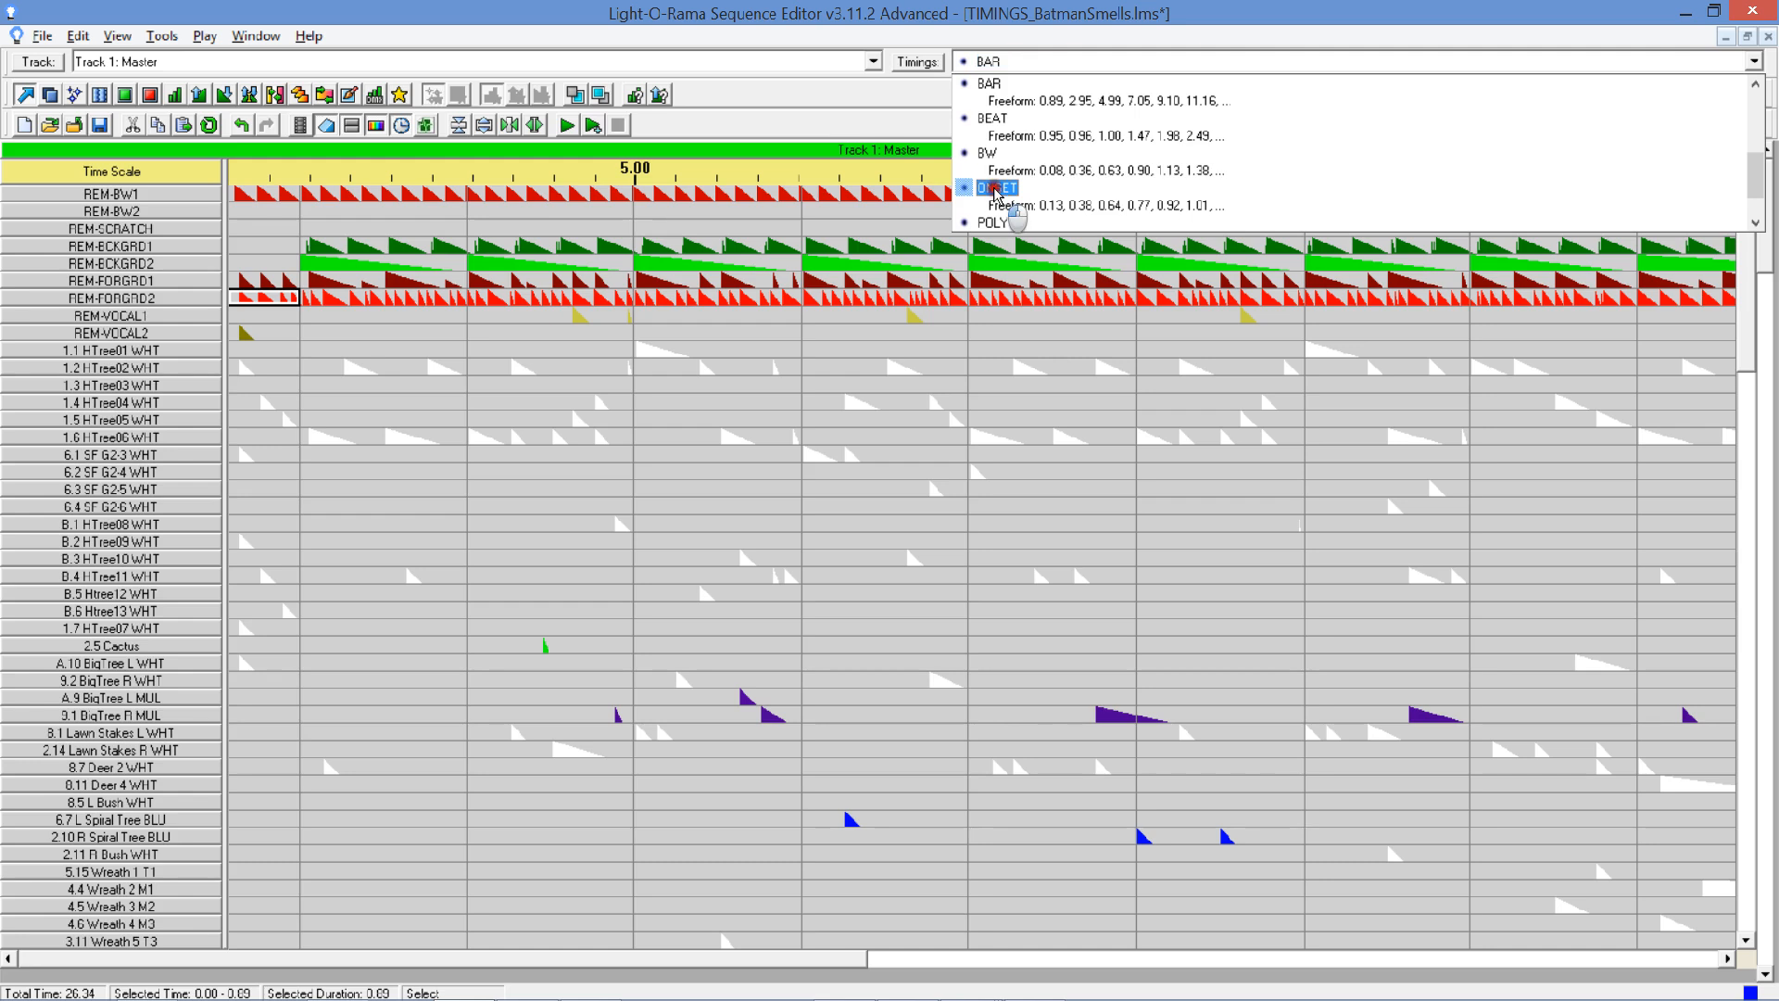
{"action": "left_click", "coordinate": [996, 189]}
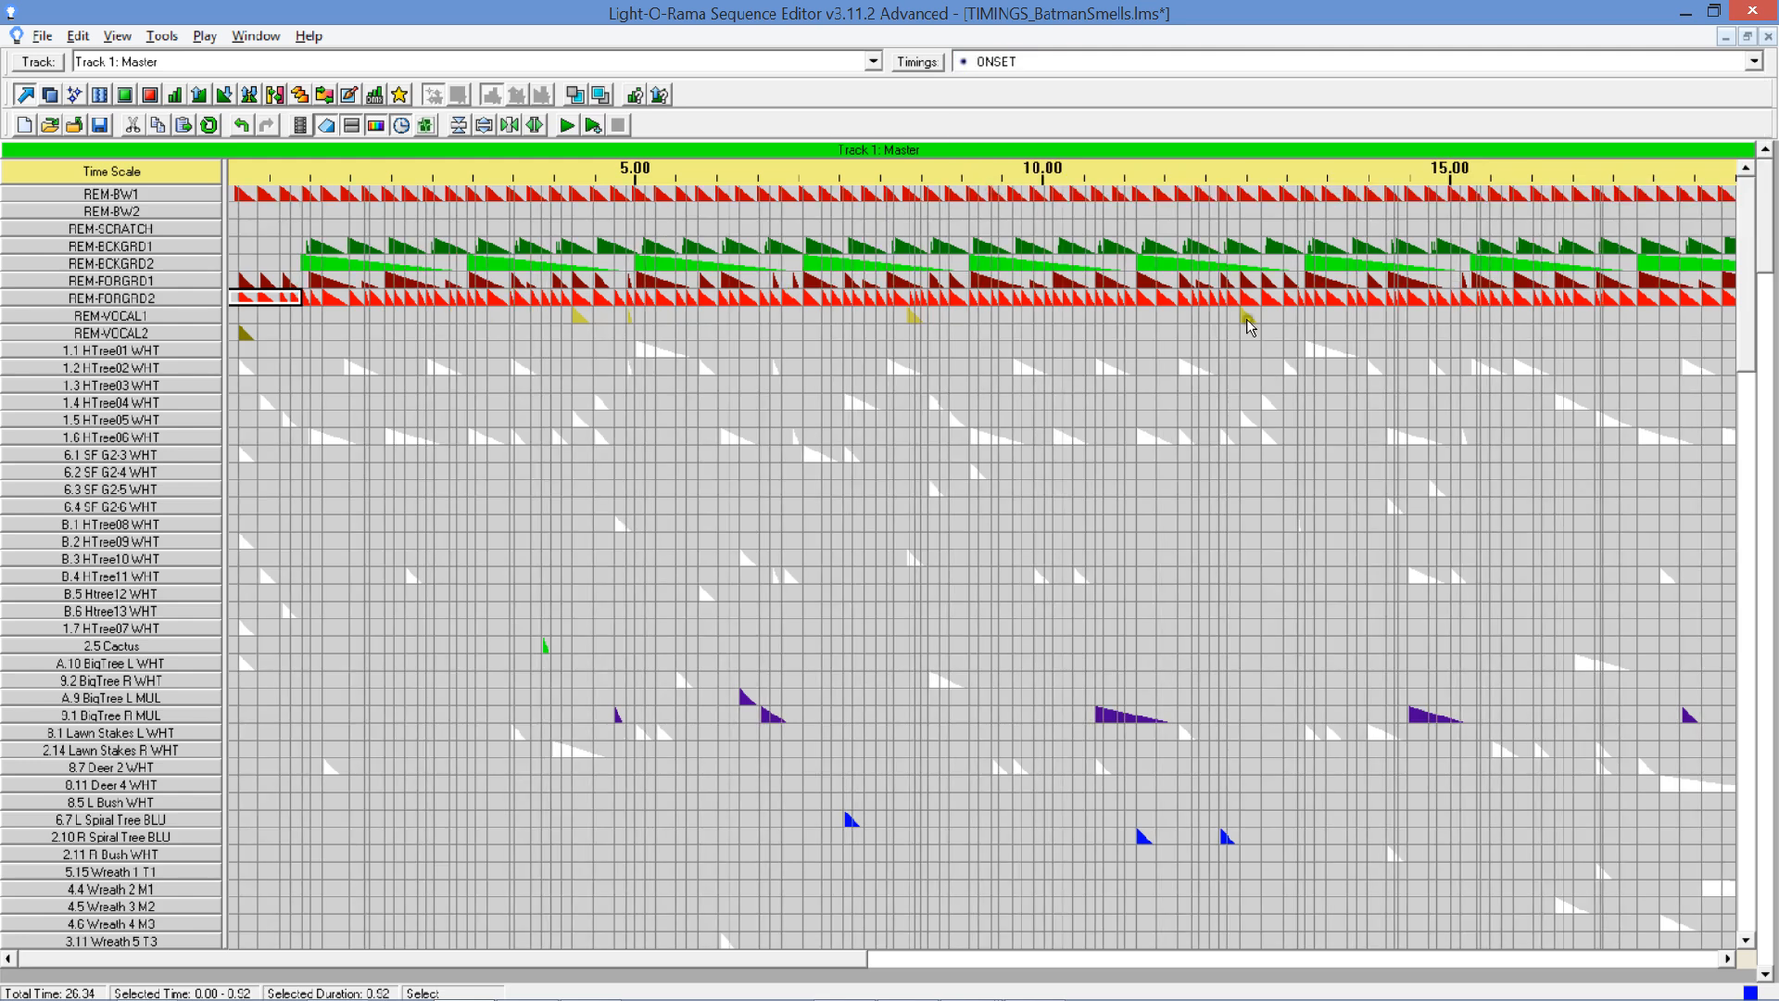
{"action": "left_click", "coordinate": [1753, 63]}
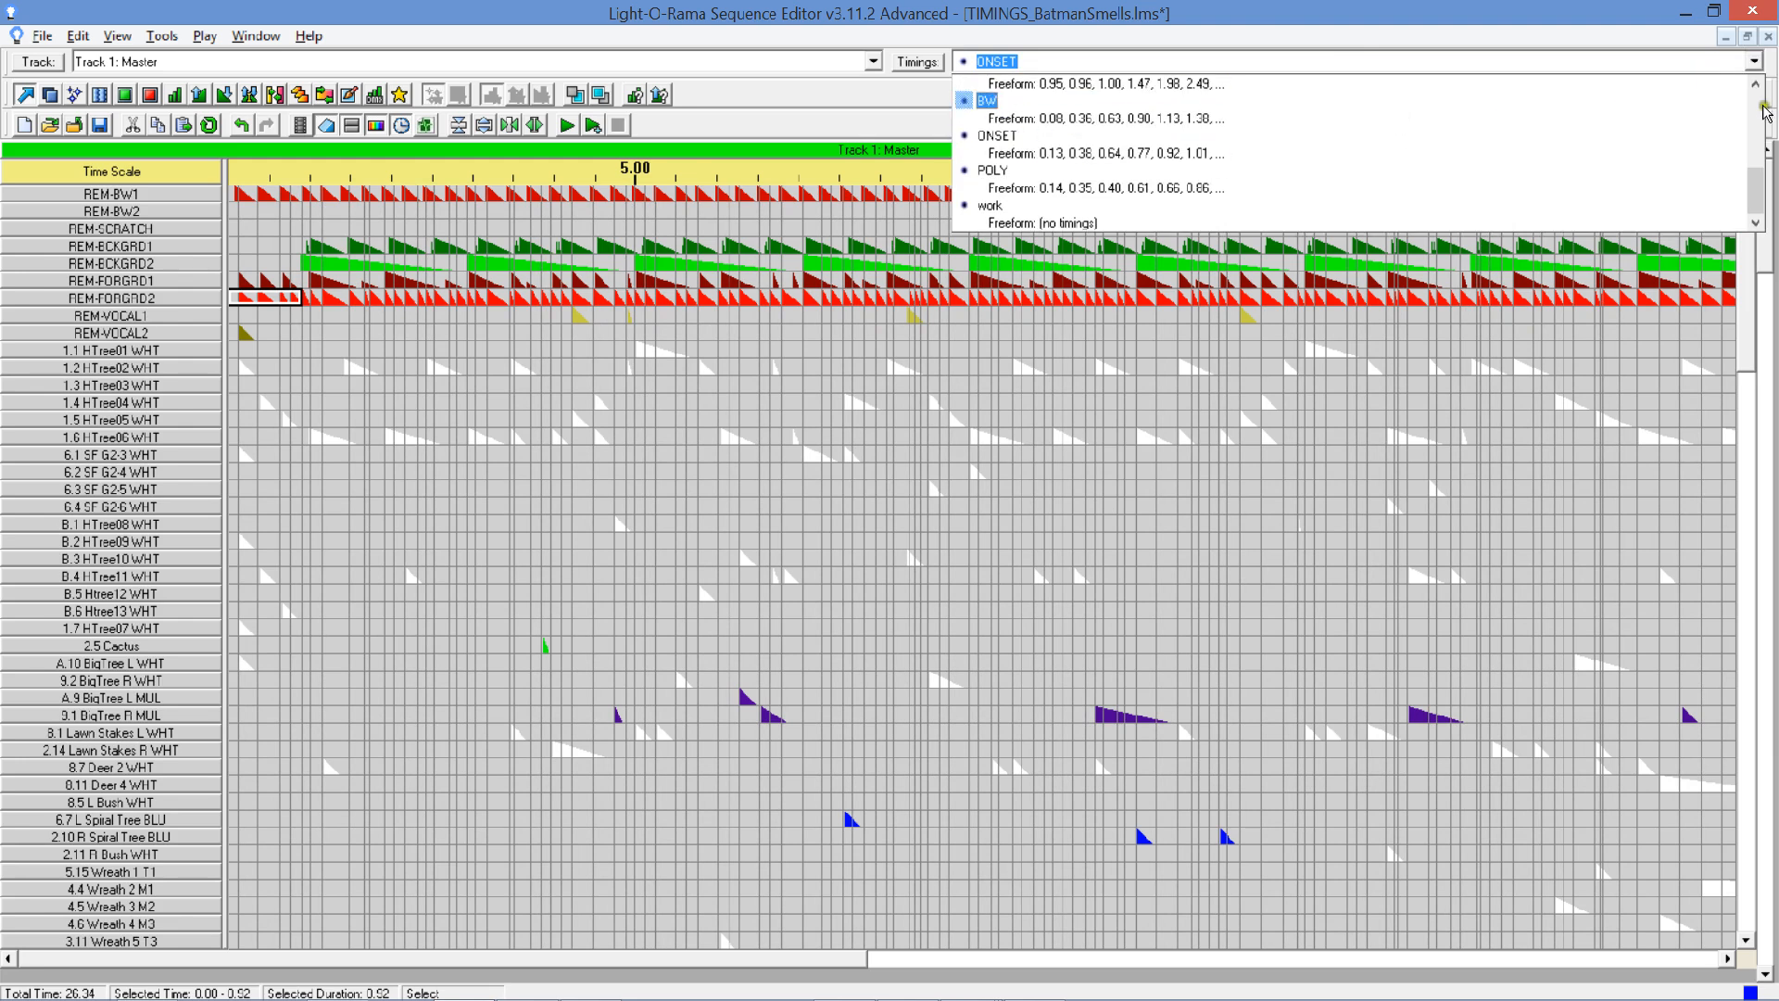
{"action": "scroll", "coordinate": [1766, 111], "scroll_direction": "up", "scroll_amount": 3}
{"action": "left_click", "coordinate": [1224, 171]}
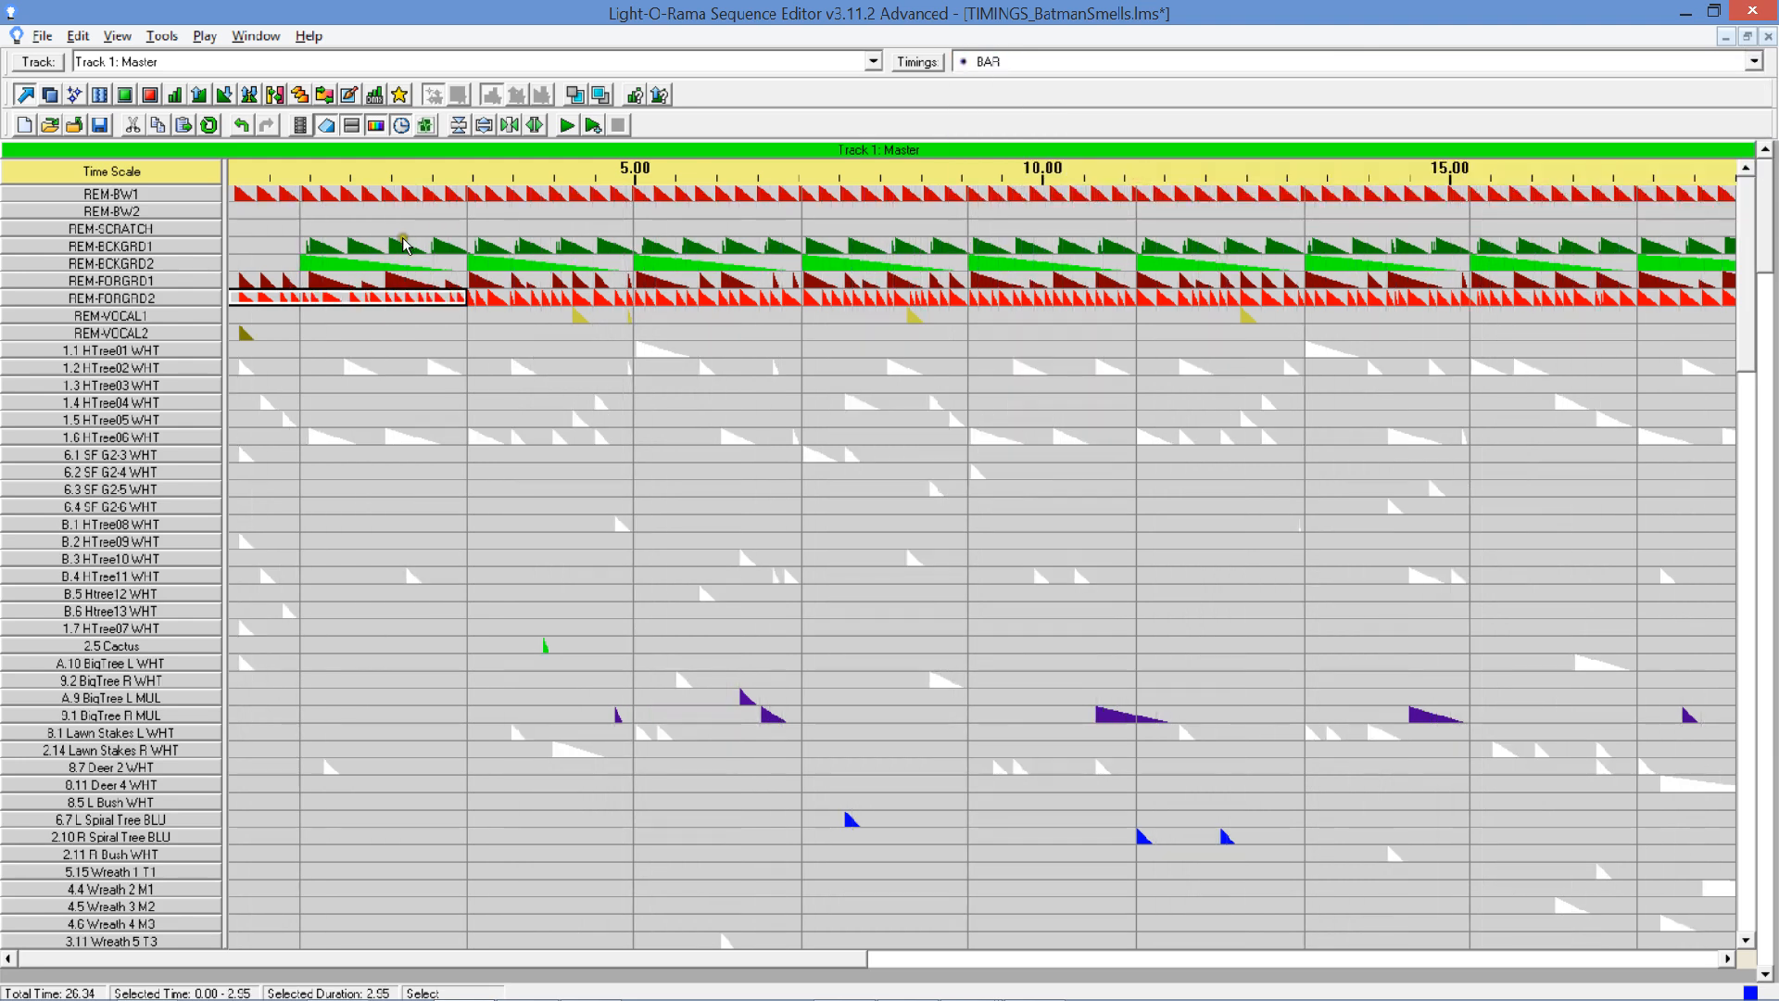
Switch to the first unnamed, empty timing grid and turn off all effects in the REM-VOCAL1 and REM-VOCAL2 channels.
{"action": "mouse_move", "coordinate": [844, 474]}
{"action": "left_click", "coordinate": [1755, 61]}
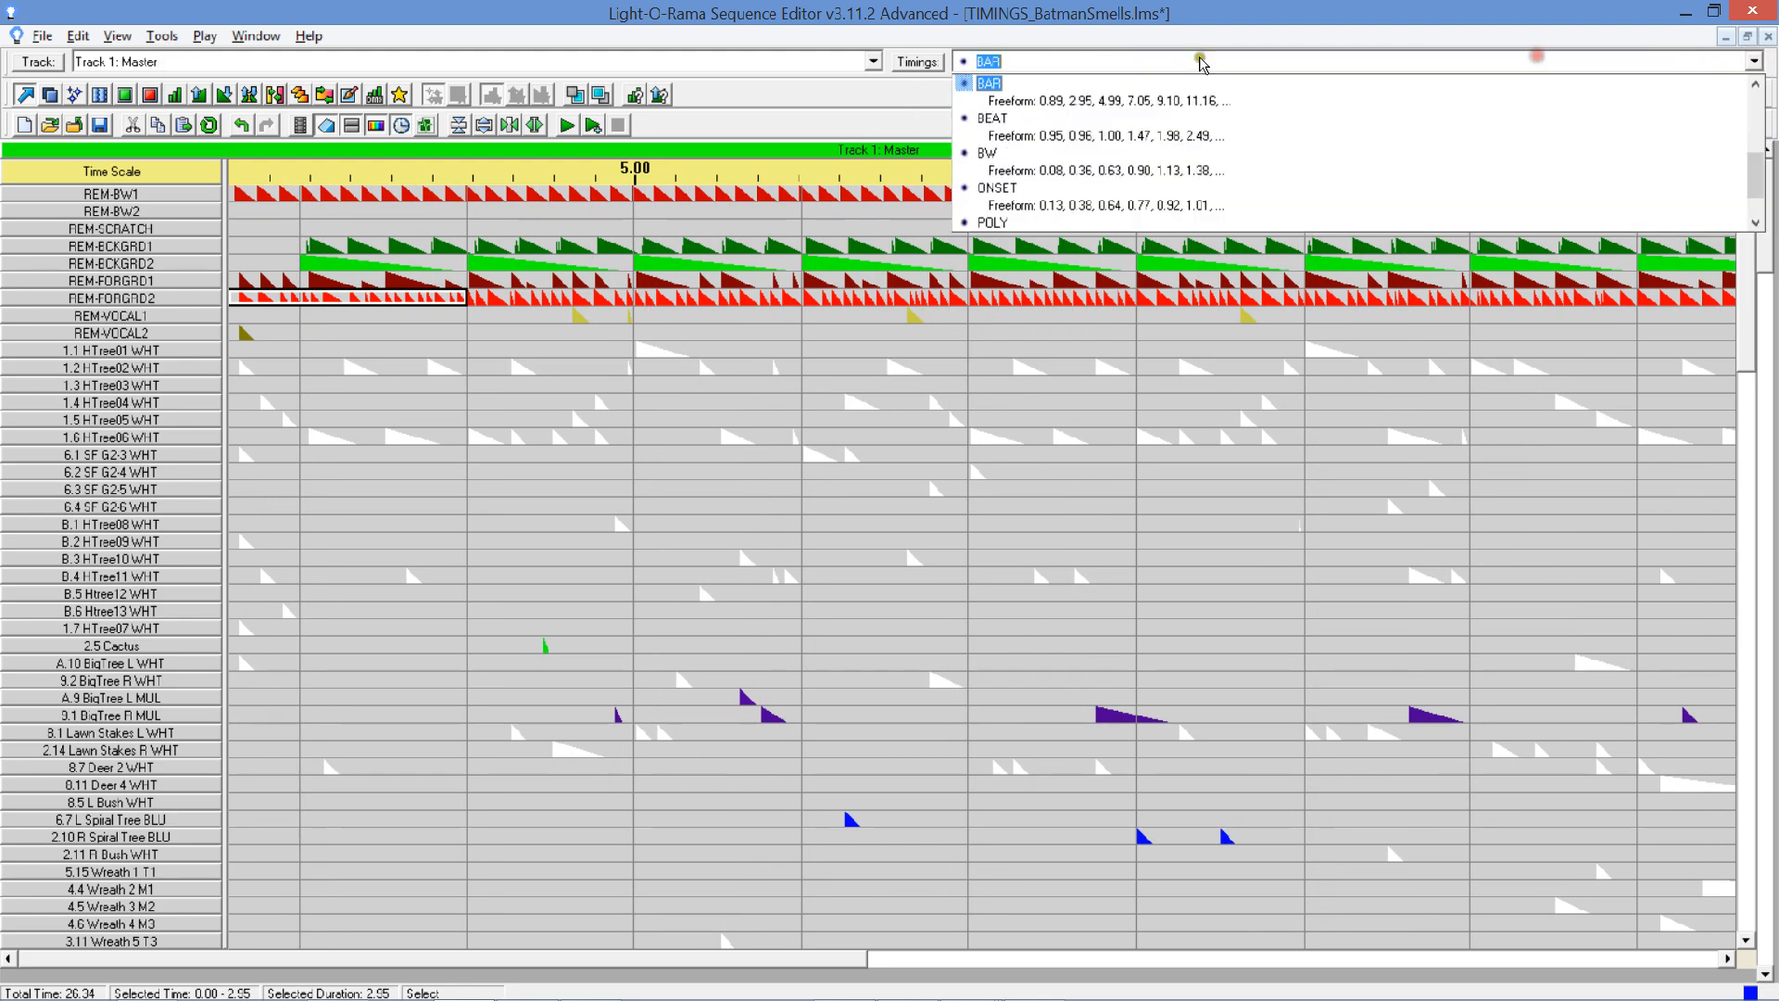
{"action": "scroll", "coordinate": [1758, 185], "scroll_direction": "up", "scroll_amount": 5}
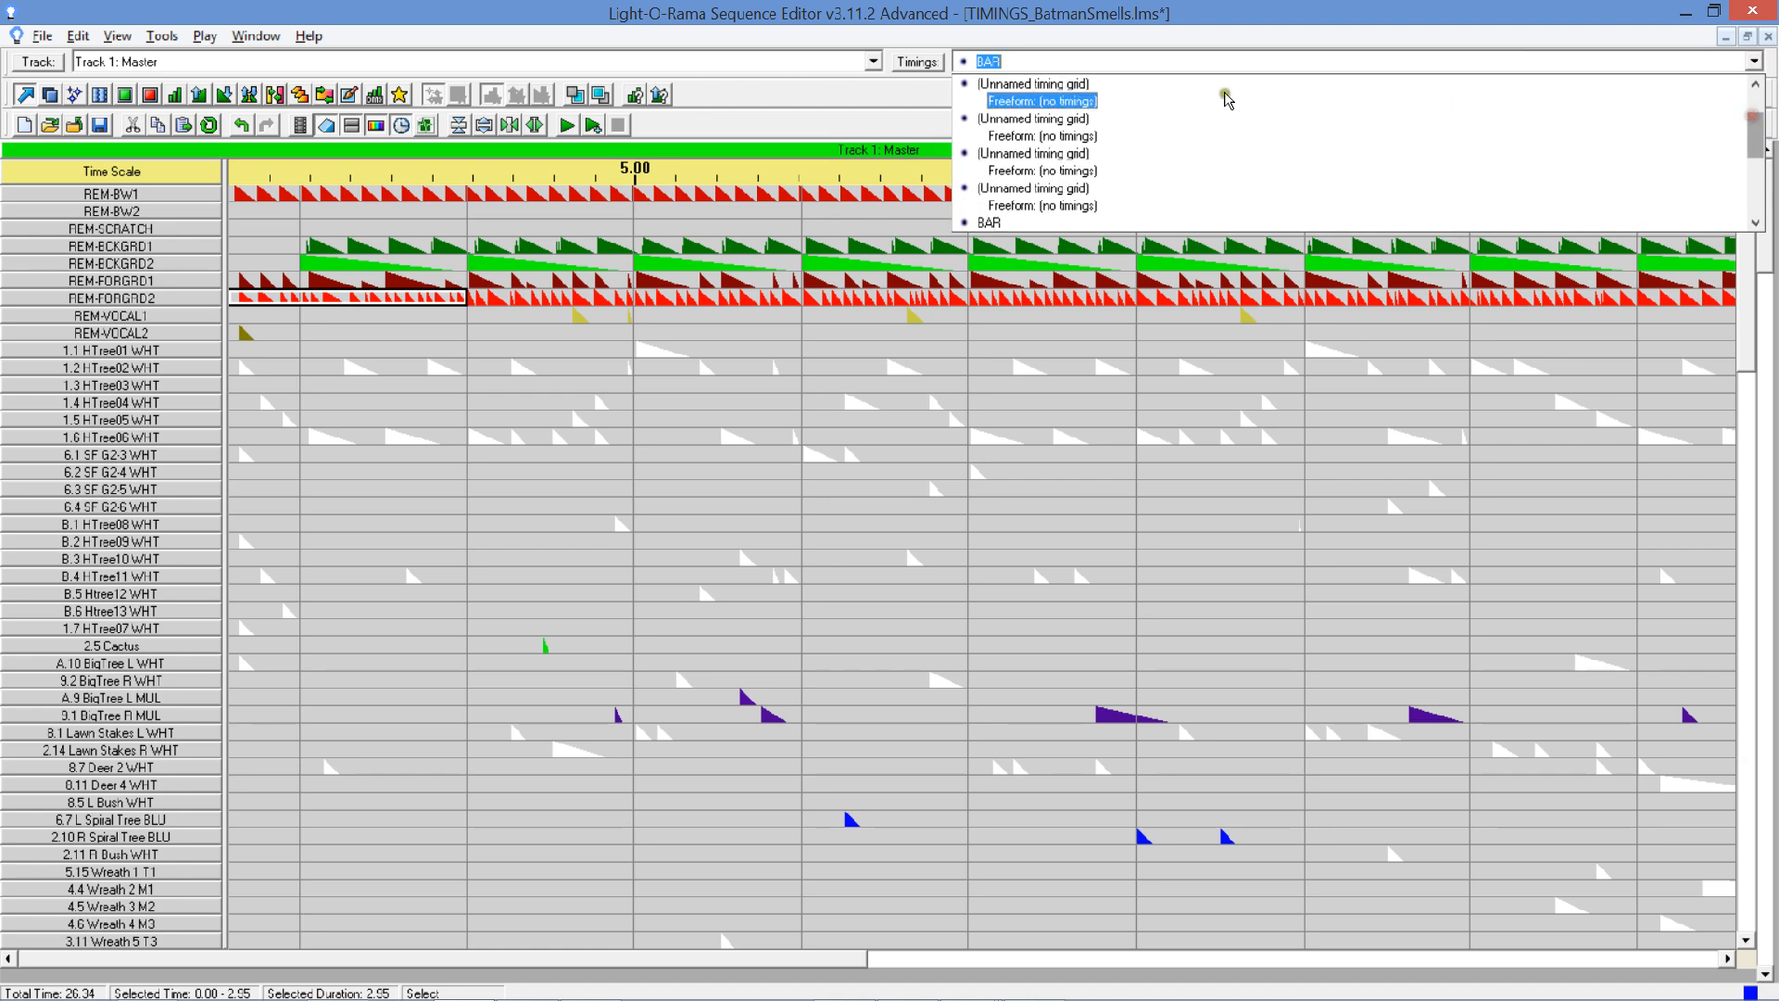
{"action": "left_click", "coordinate": [1105, 108]}
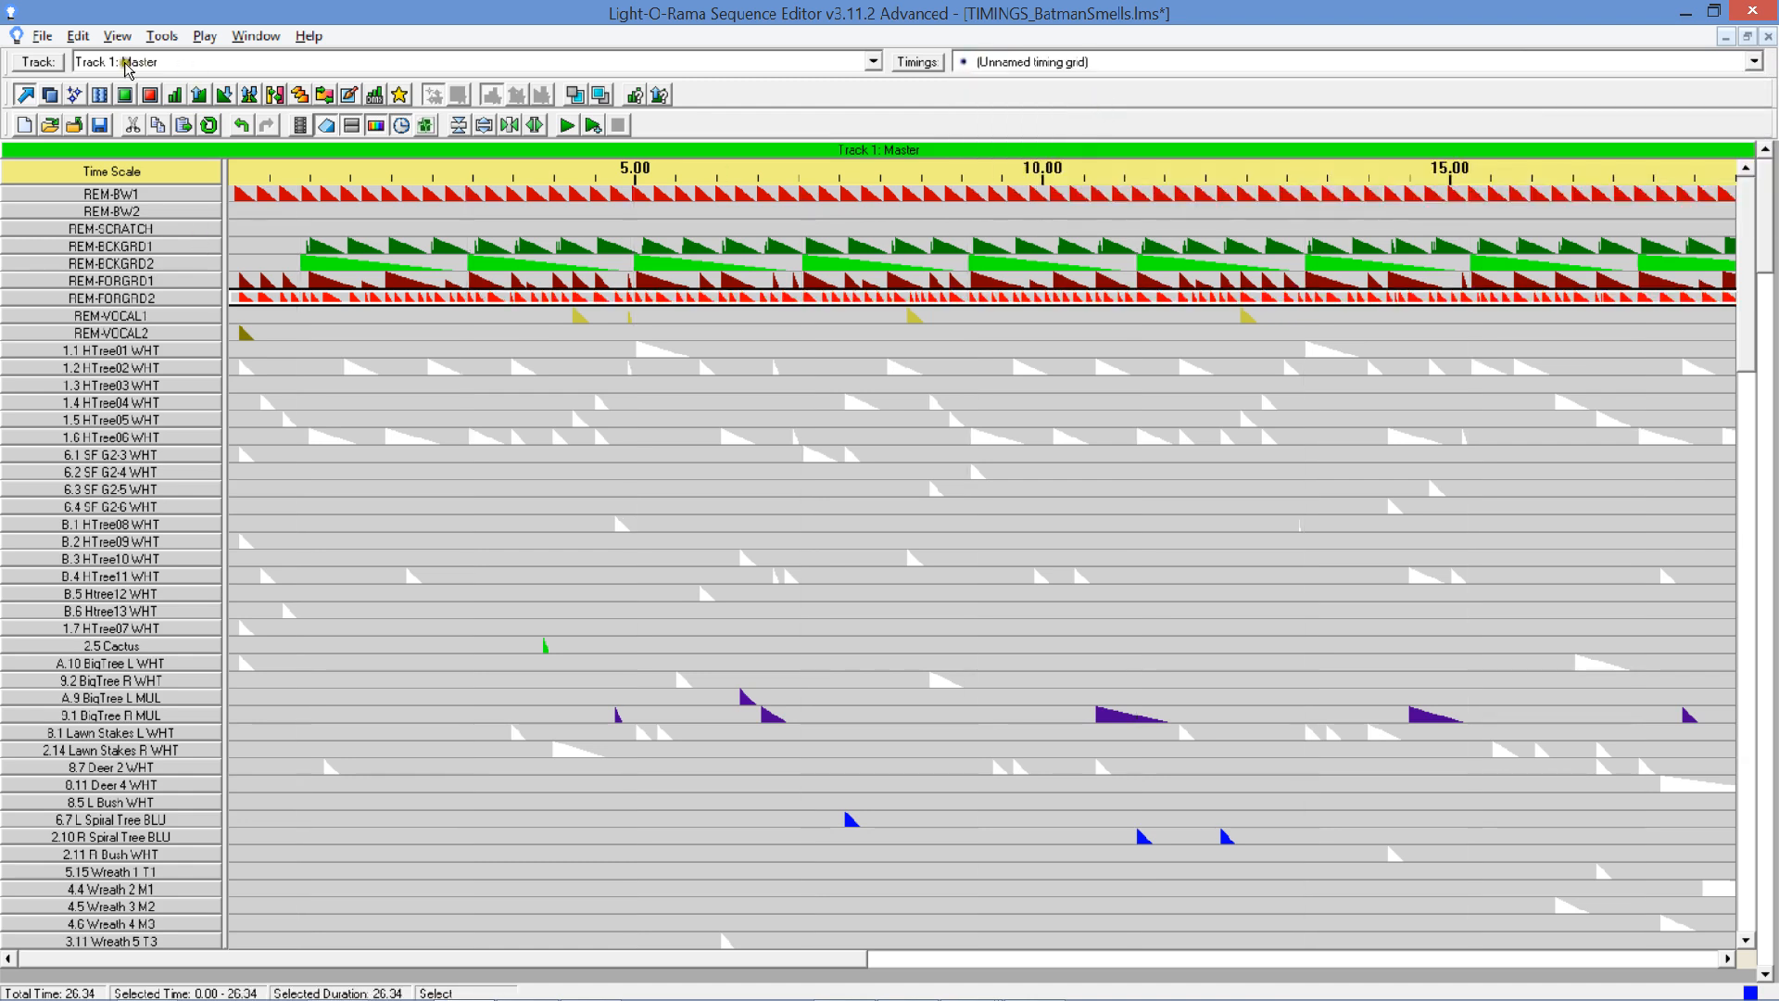
{"action": "left_click", "coordinate": [149, 94]}
{"action": "left_click_drag", "start_coordinate": [231, 315], "coordinate": [236, 325]}
{"action": "left_click", "coordinate": [239, 313]}
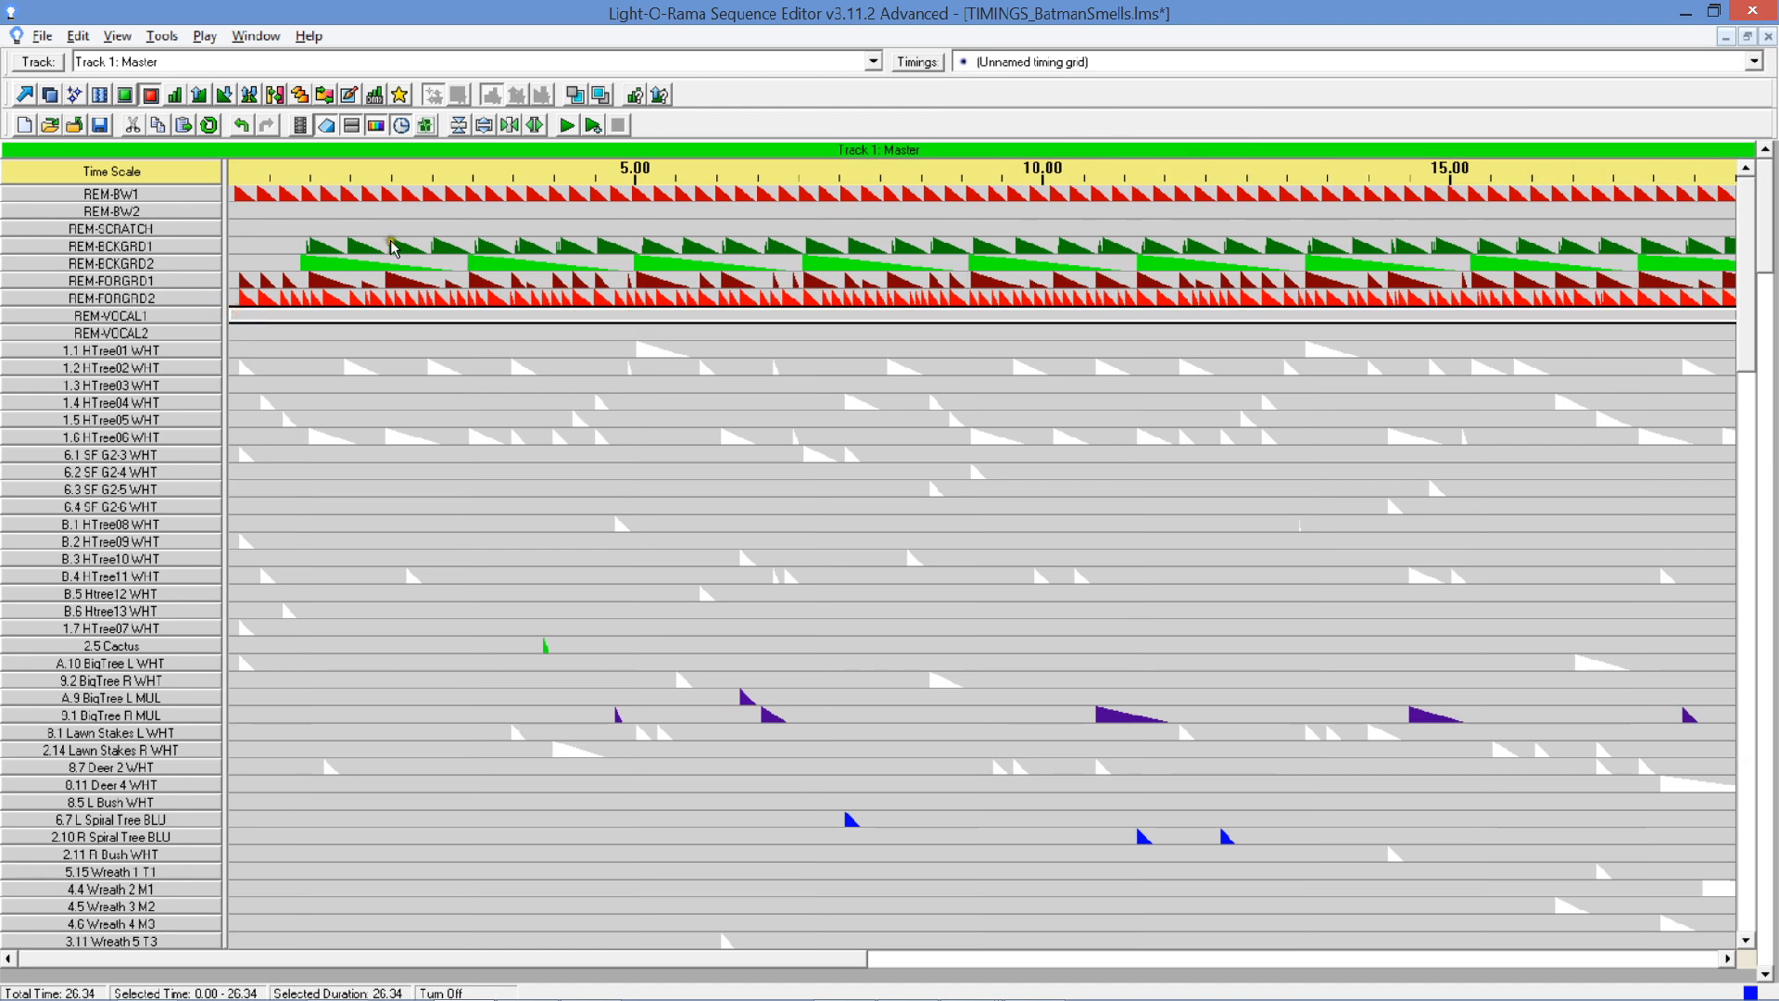
Add a new freeform timing grid named VOCAL and open the Tapper Wizard.
{"action": "left_click", "coordinate": [937, 64]}
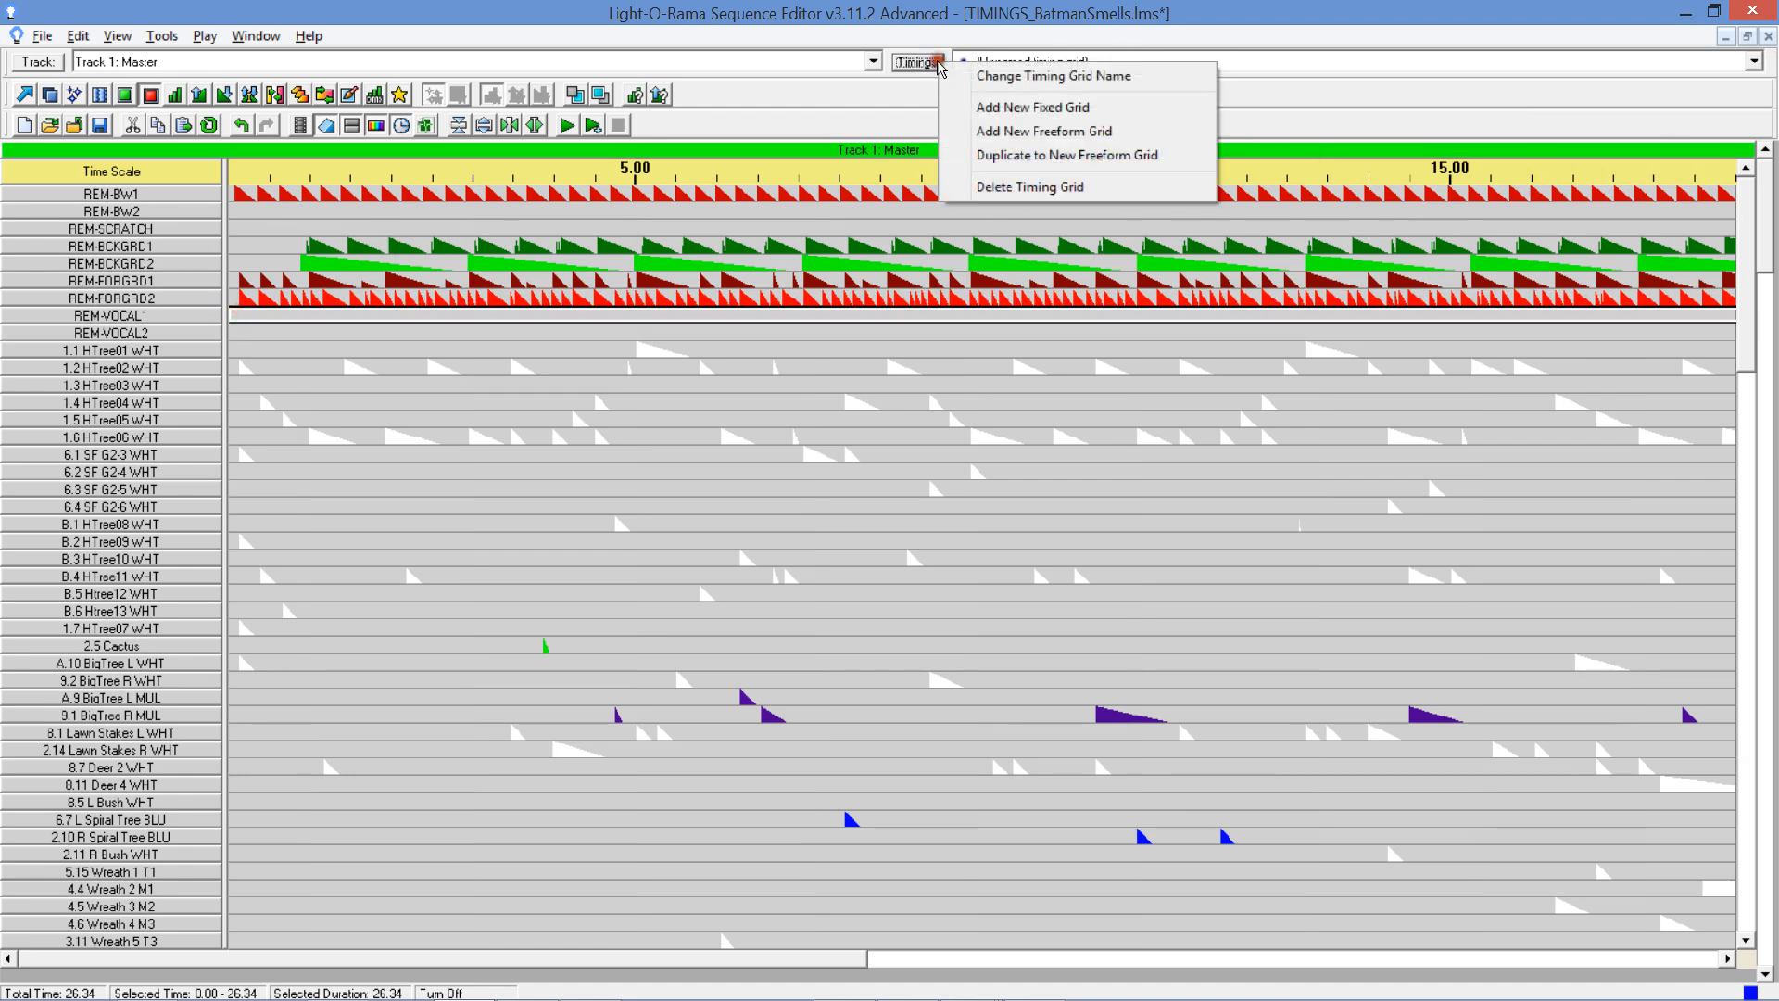
{"action": "left_click", "coordinate": [1045, 130]}
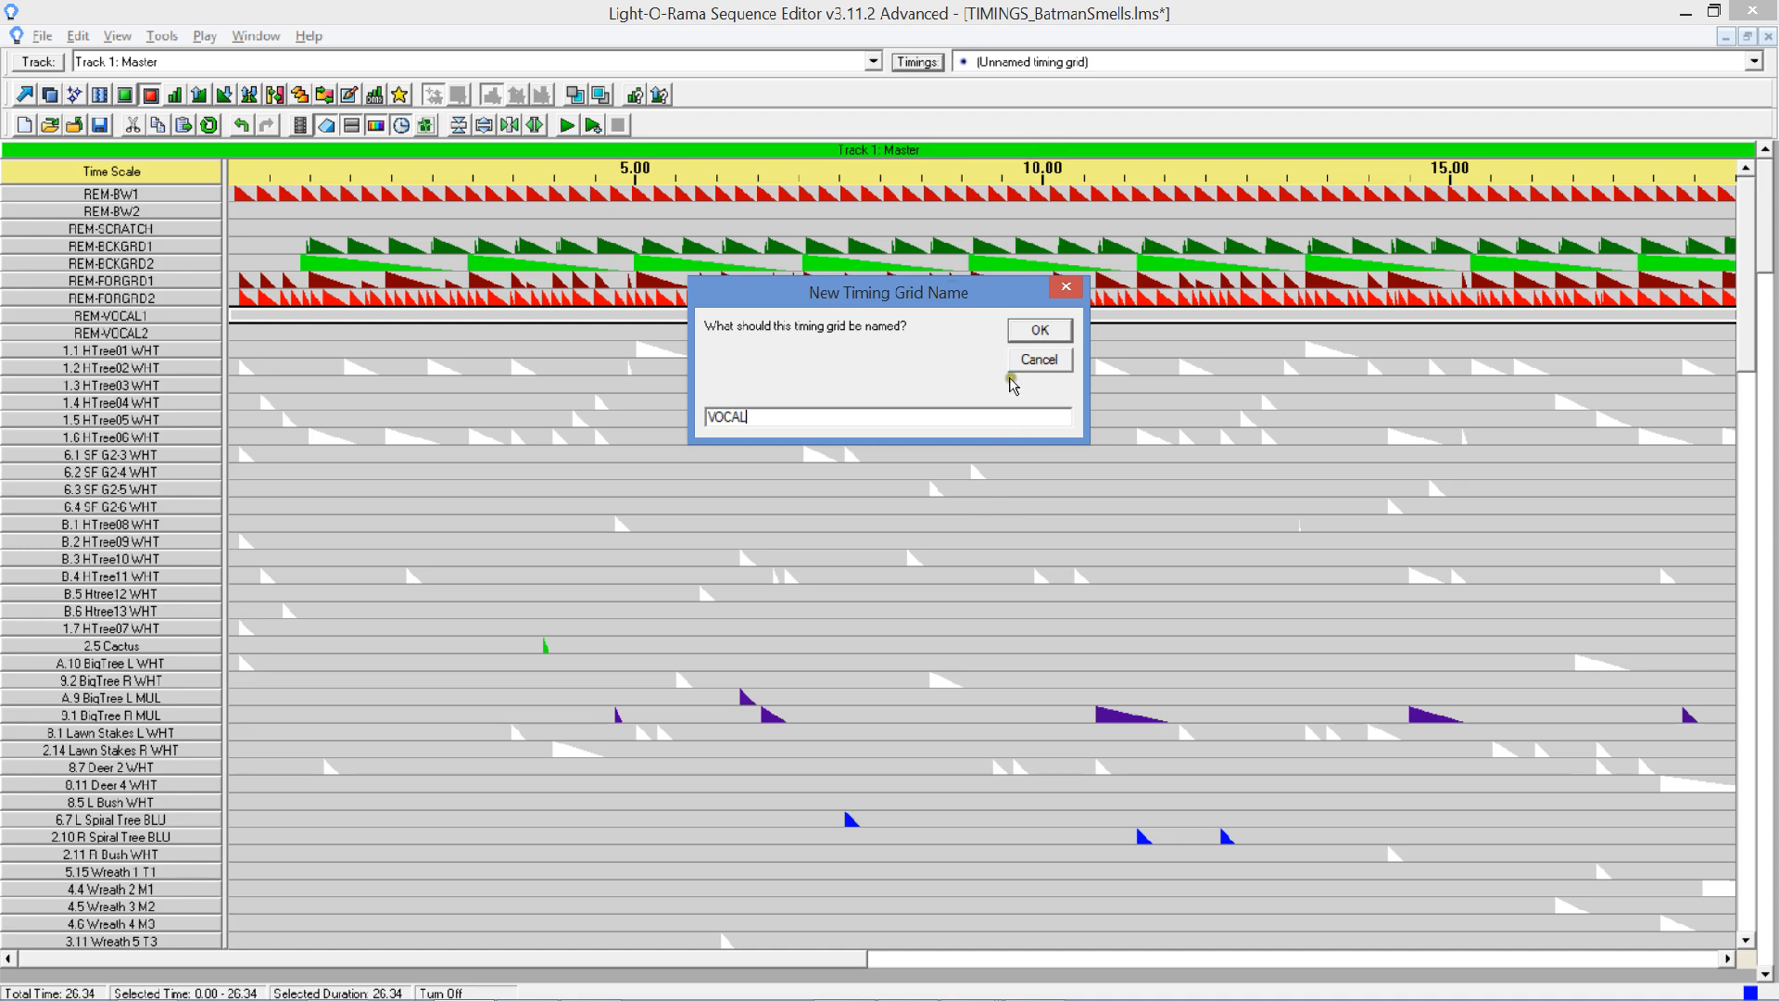
{"action": "left_click", "coordinate": [1034, 331]}
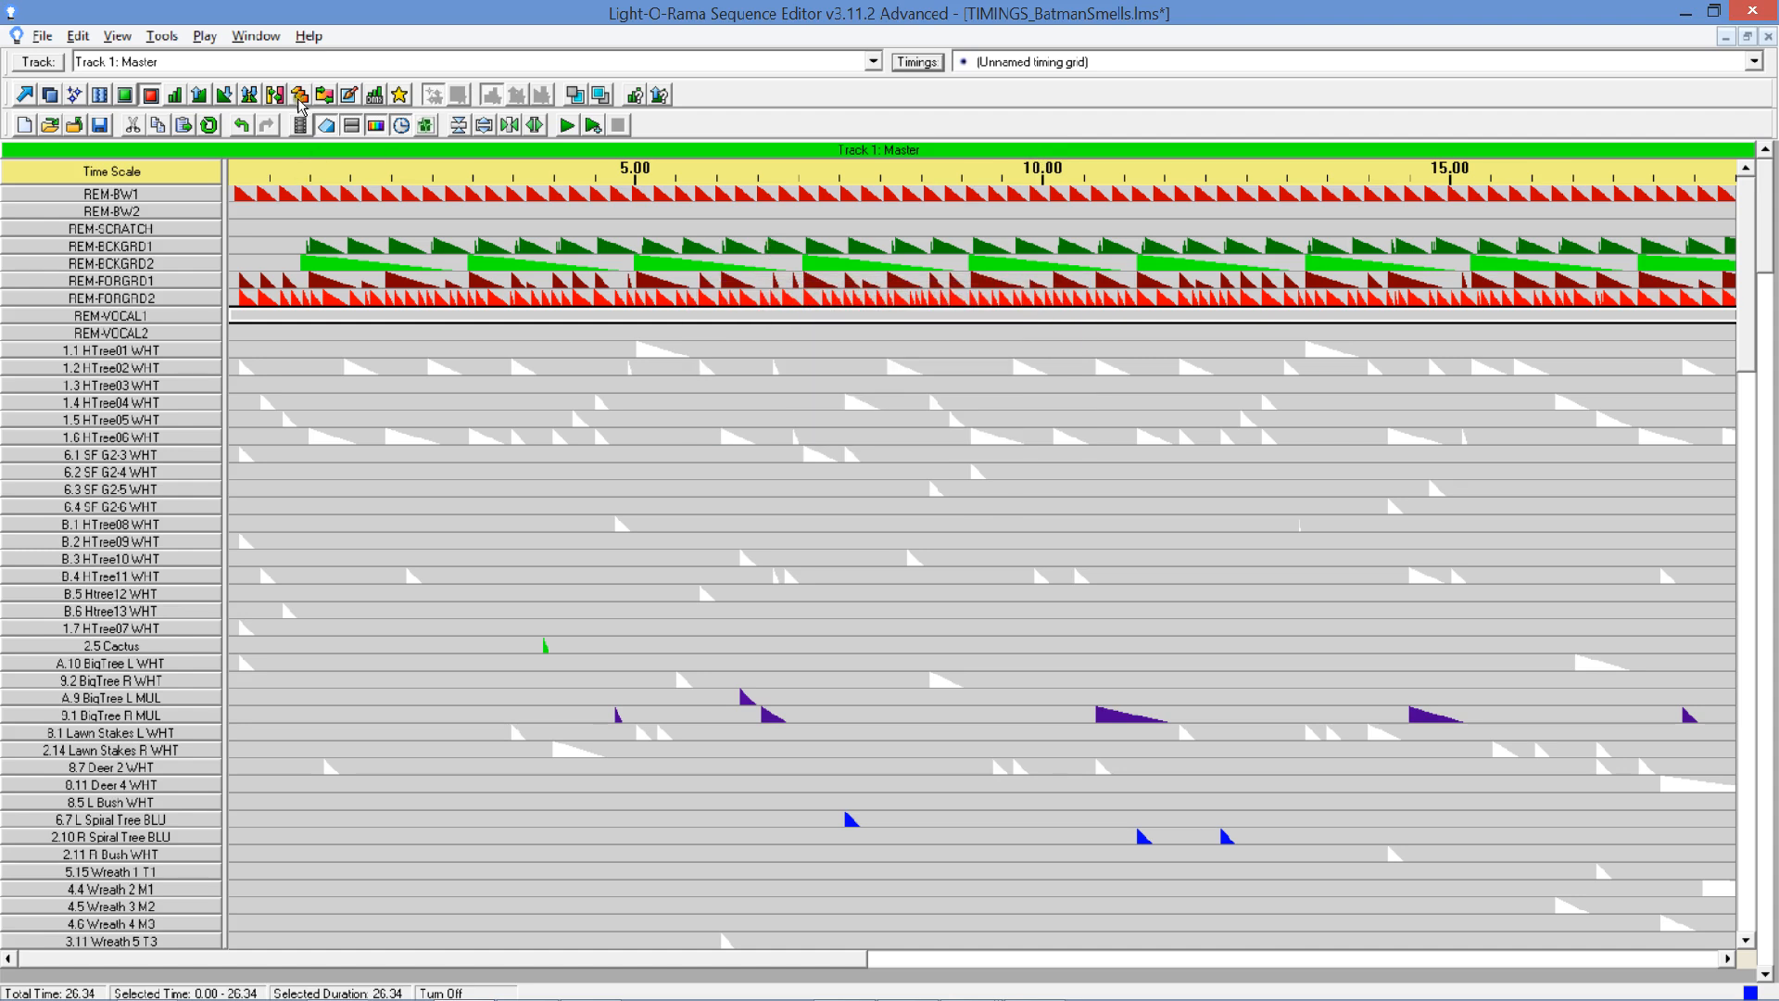
{"action": "left_click", "coordinate": [161, 36]}
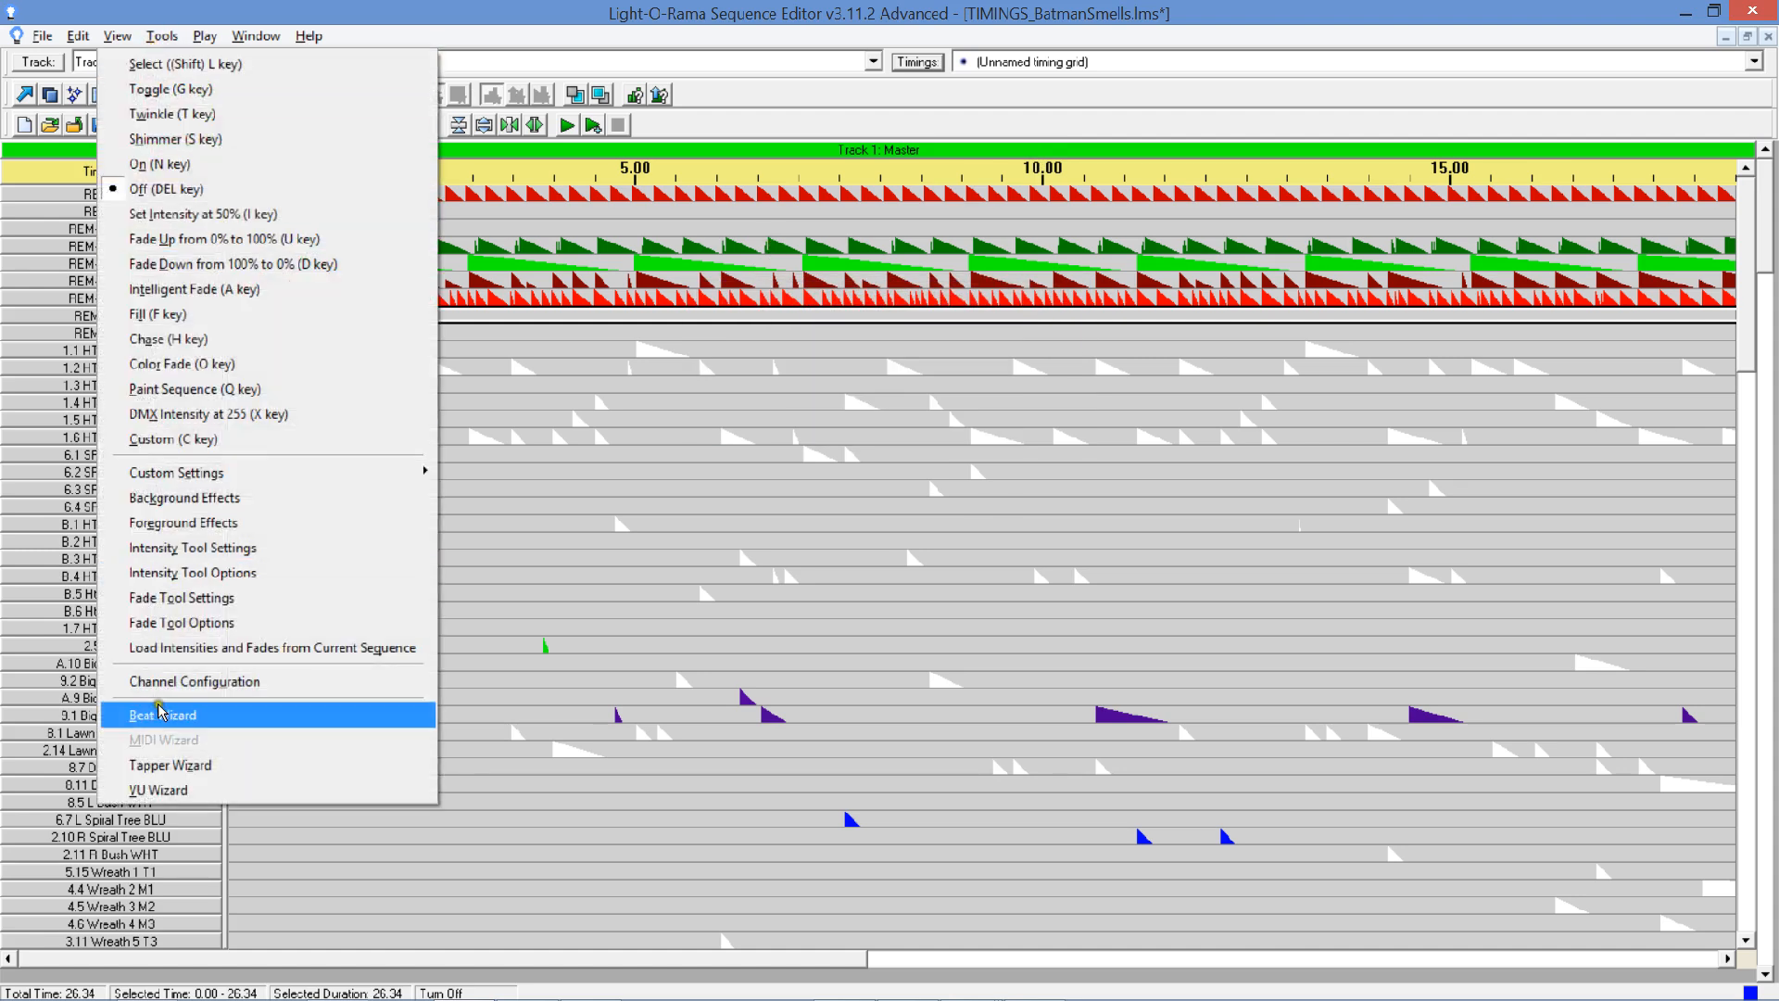
{"action": "left_click", "coordinate": [170, 764]}
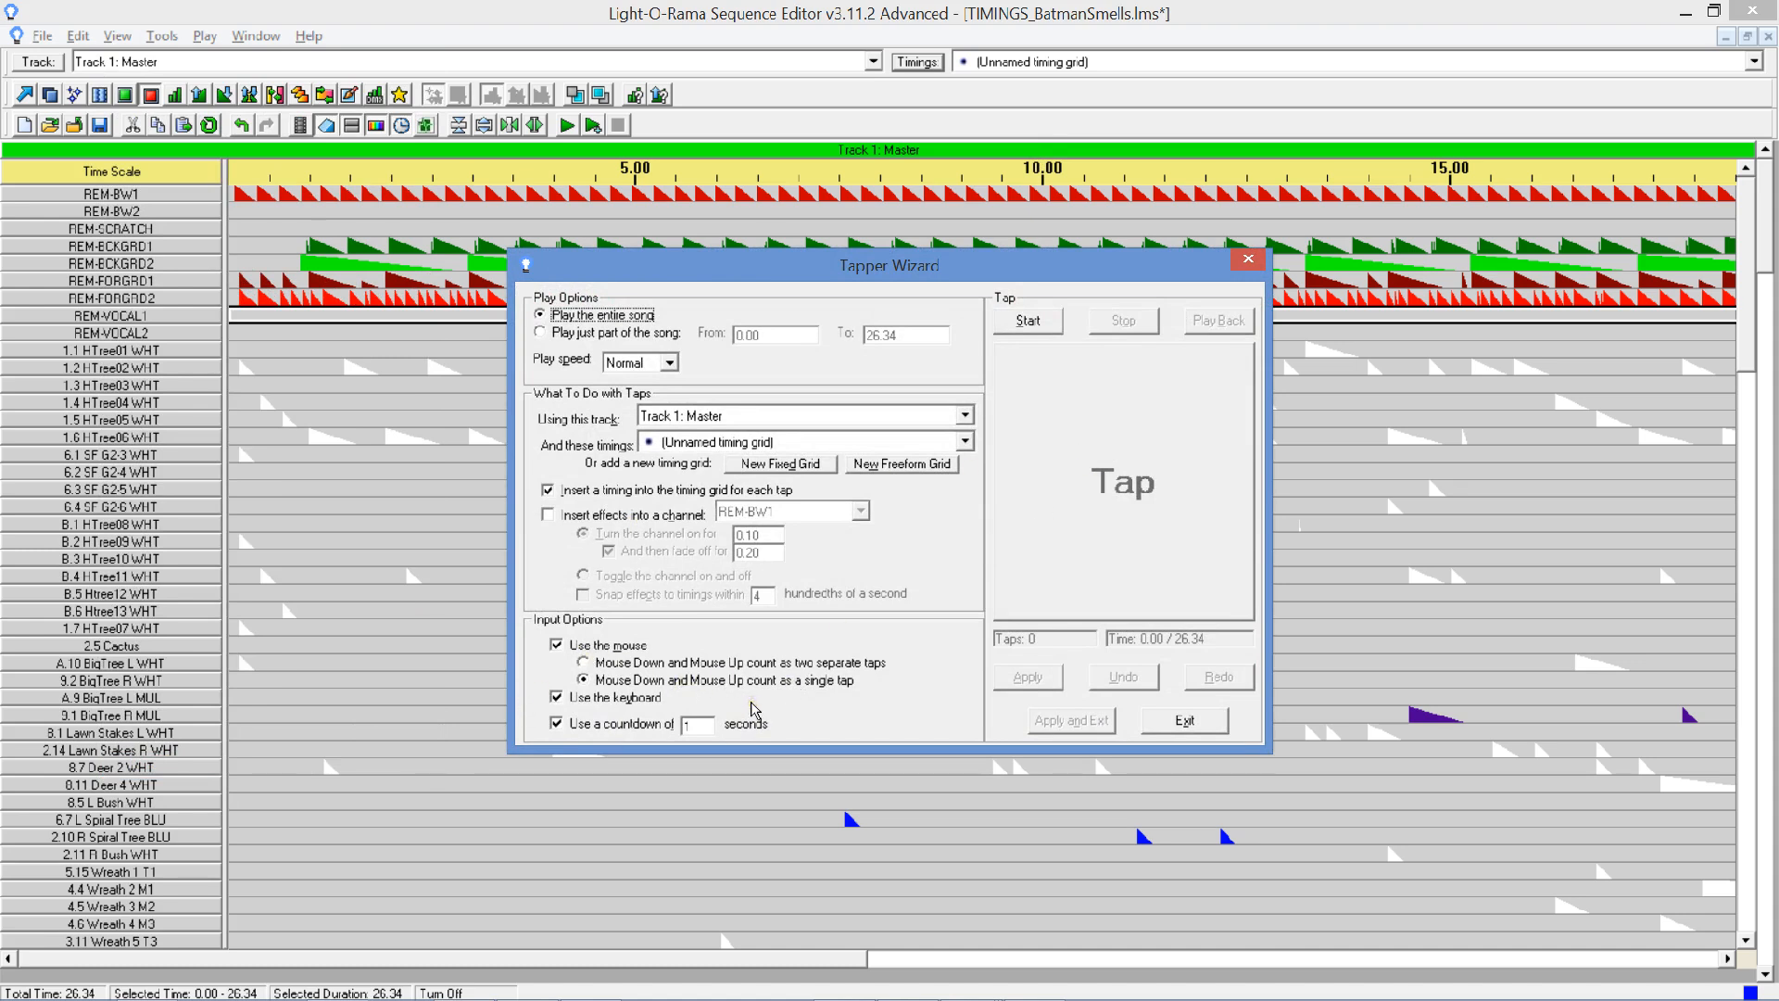
{"action": "left_click", "coordinate": [1025, 332]}
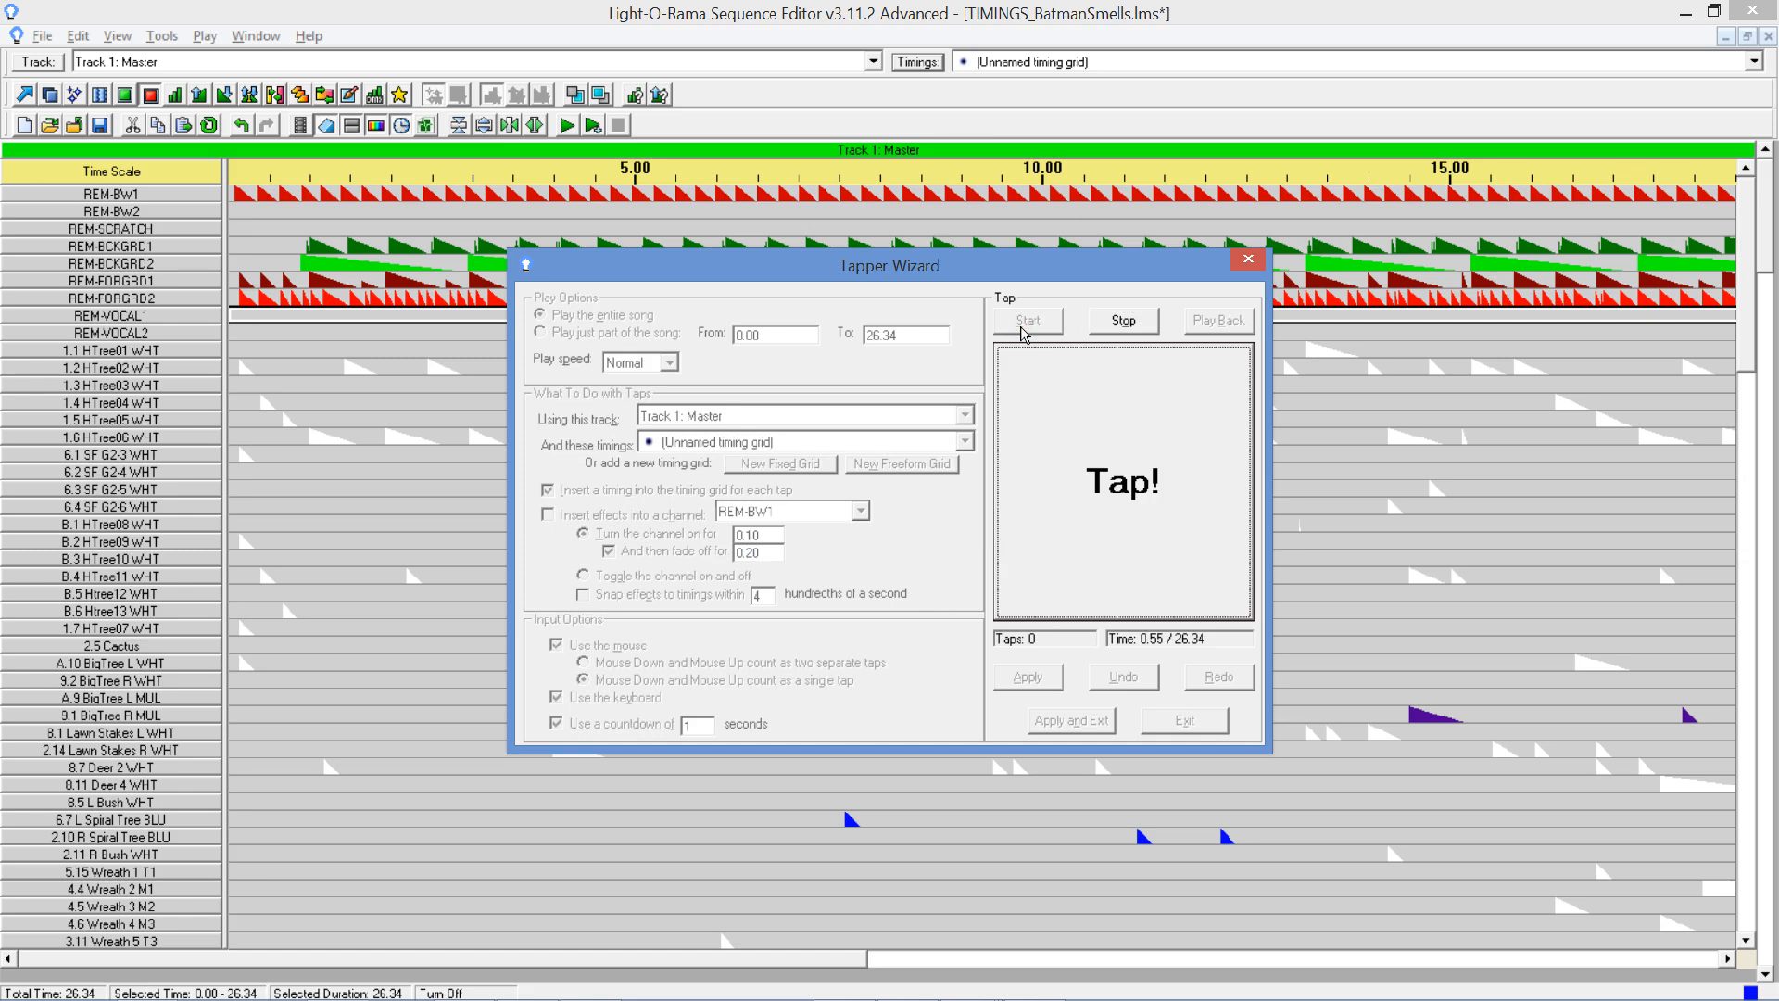
{"action": "key", "text": "space"}
{"action": "key", "text": "space"}
{"action": "key", "text": "space"}
{"action": "key", "text": "space"}
{"action": "key", "text": "space"}
{"action": "key", "text": "space"}
{"action": "key", "text": "space"}
{"action": "key", "text": "space"}
{"action": "key", "text": "space"}
{"action": "key", "text": "space"}
{"action": "key", "text": "space"}
{"action": "key", "text": "space"}
{"action": "key", "text": "space"}
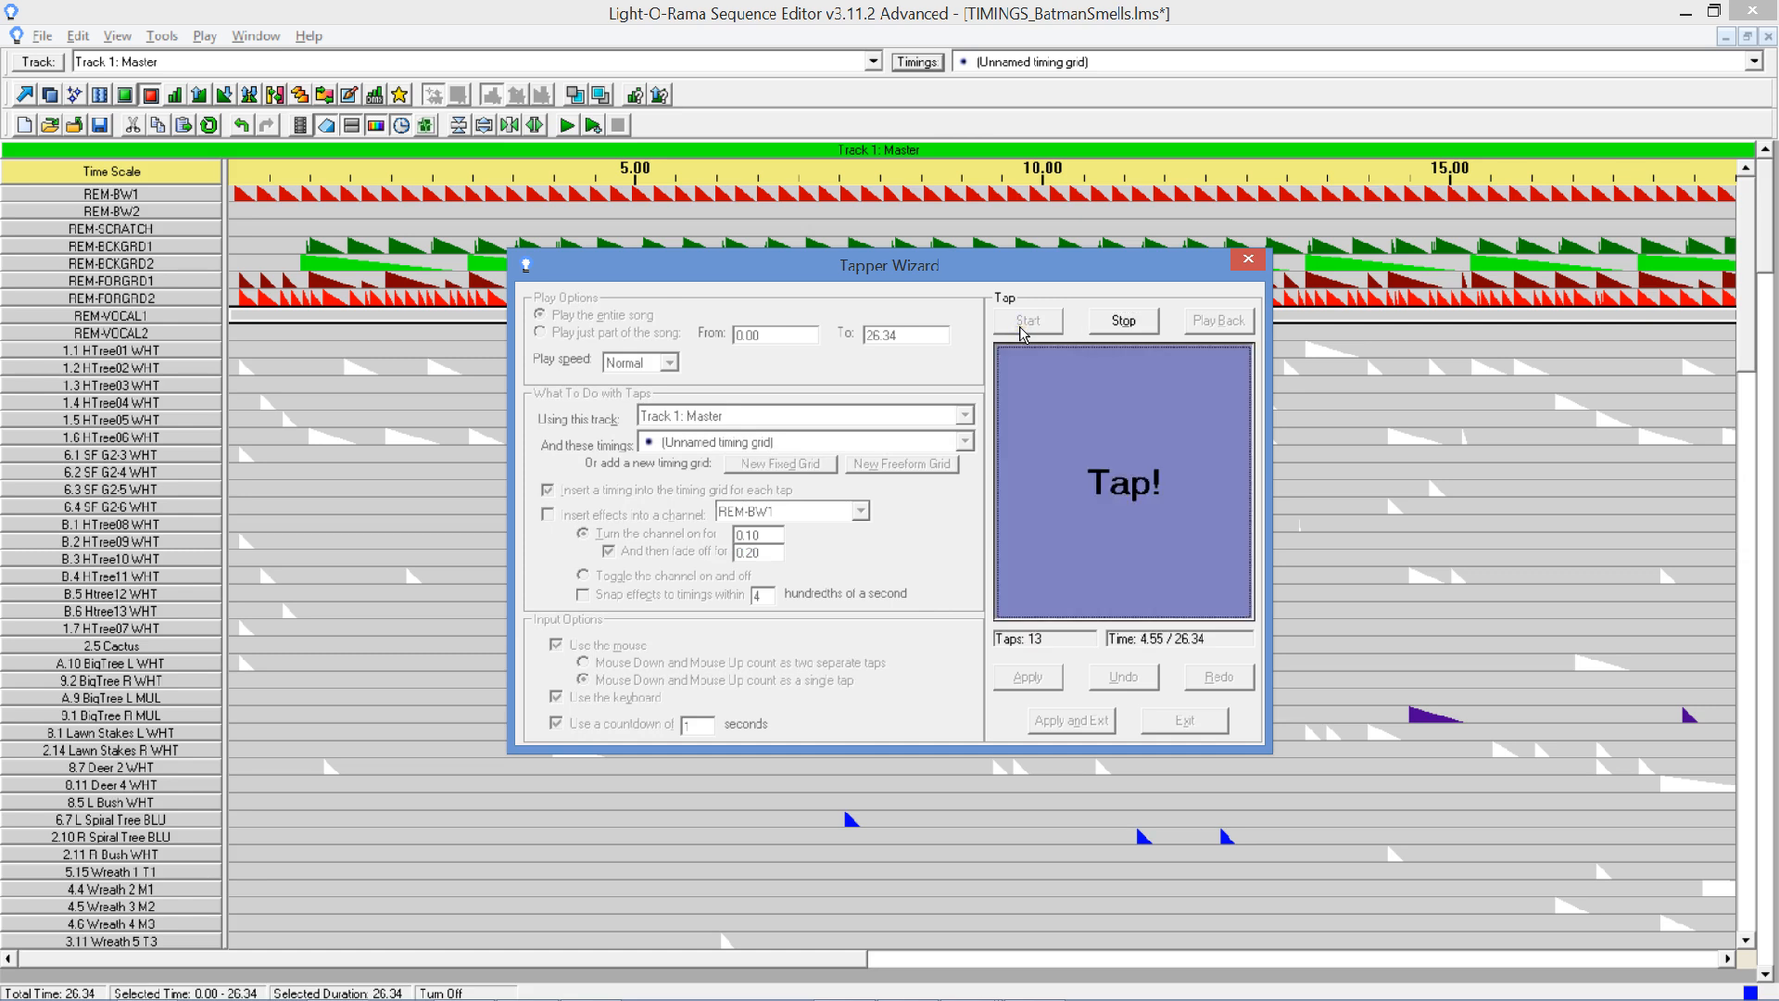
{"action": "key", "text": "space"}
{"action": "key", "text": "space"}
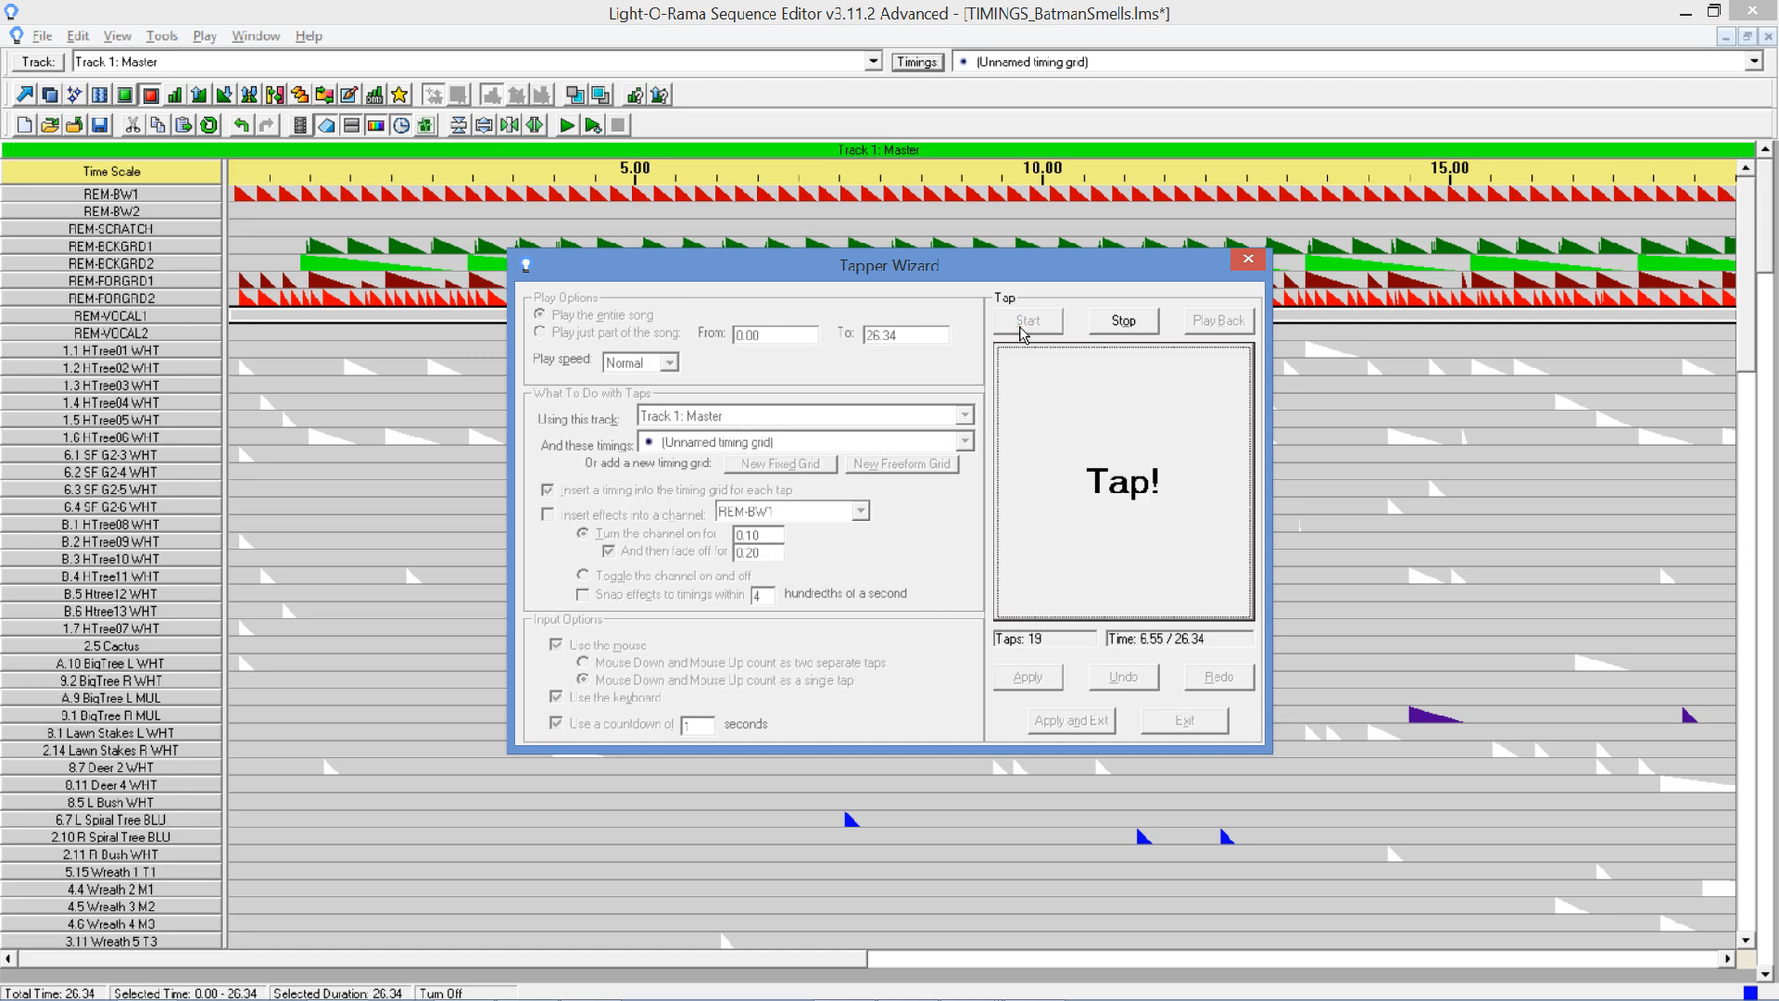
{"action": "left_click", "coordinate": [1101, 331]}
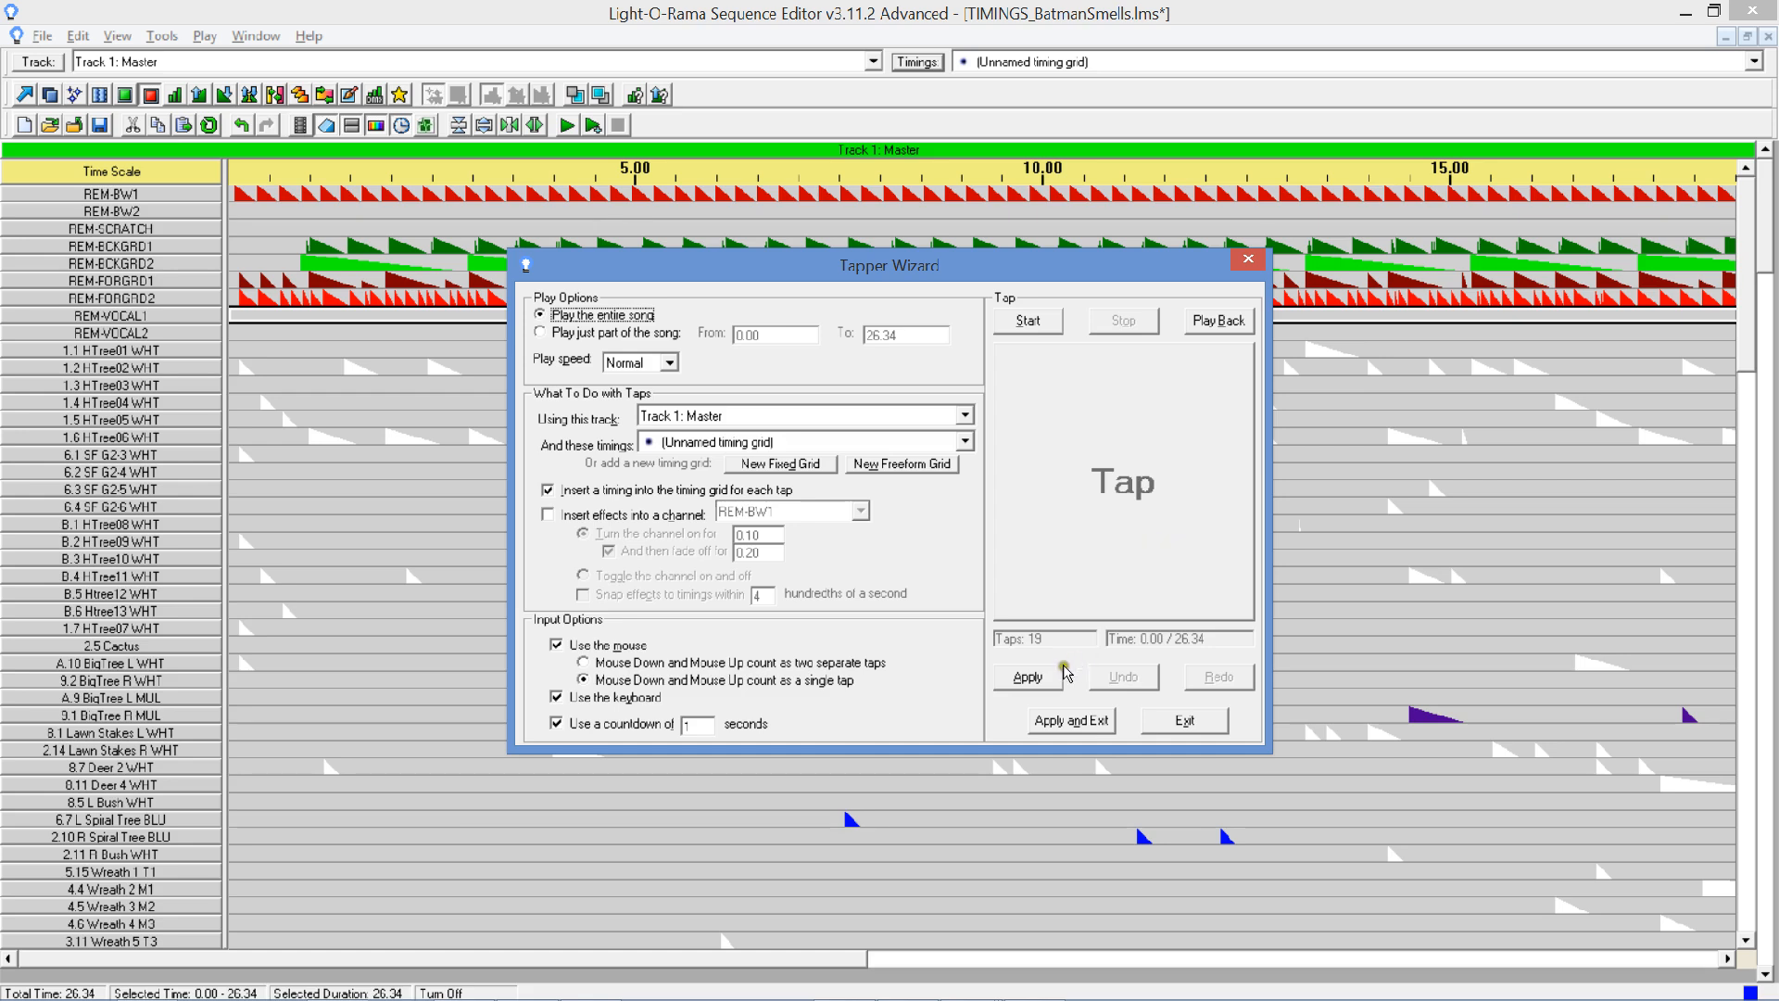
Discard the earlier taps, tap out the vocal timings again at normal speed, and apply them to the unnamed timing grid, closing the wizard.
{"action": "left_click", "coordinate": [1052, 339]}
{"action": "left_click", "coordinate": [959, 600]}
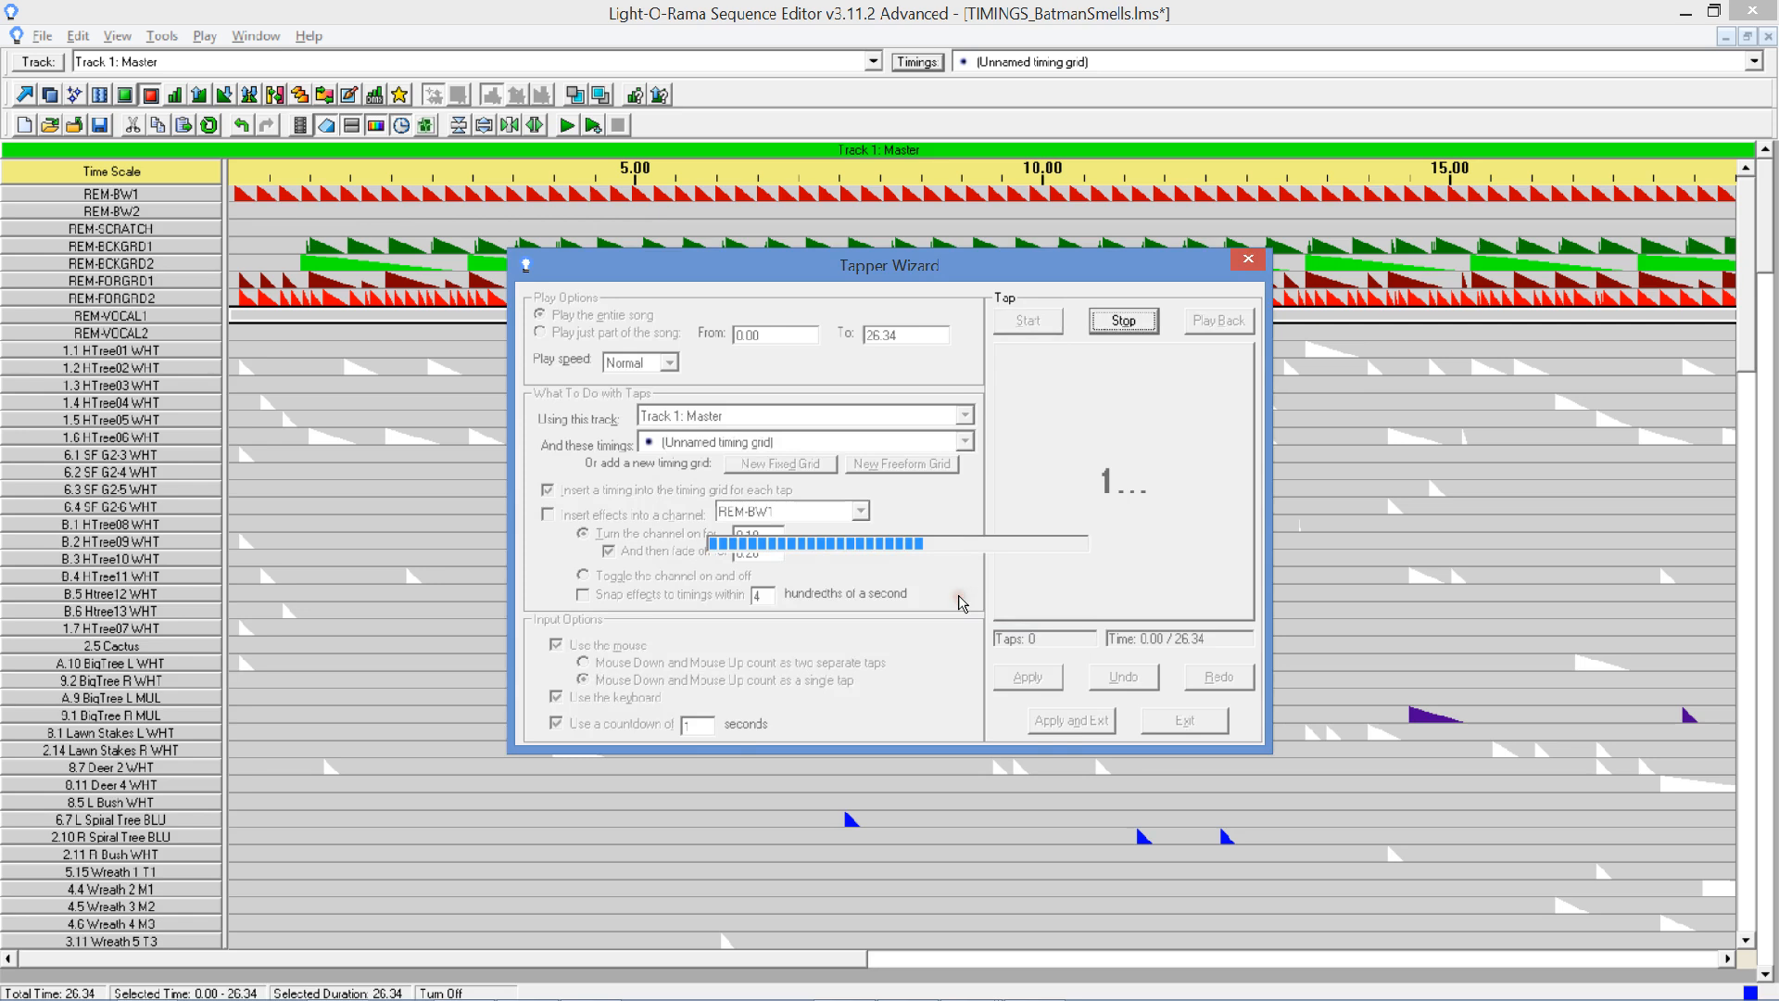
{"action": "key", "text": "space"}
{"action": "key", "text": "space"}
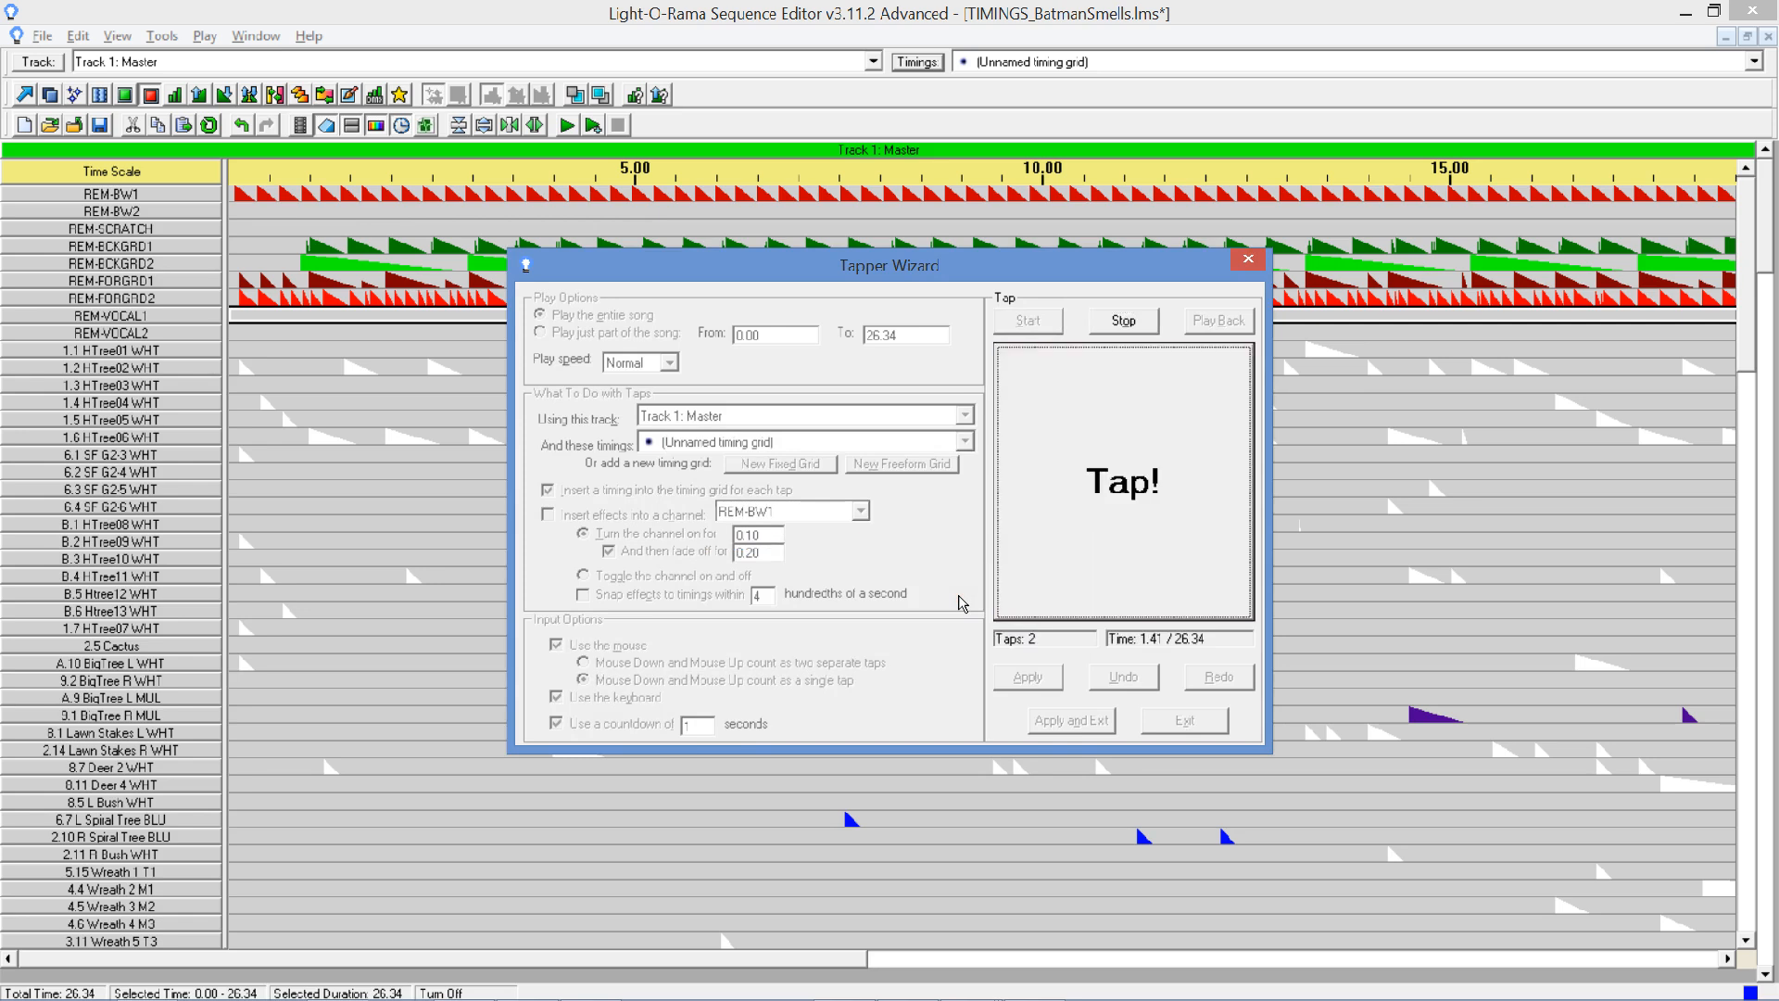
{"action": "key", "text": "space"}
{"action": "key", "text": "space"}
{"action": "key", "text": "space"}
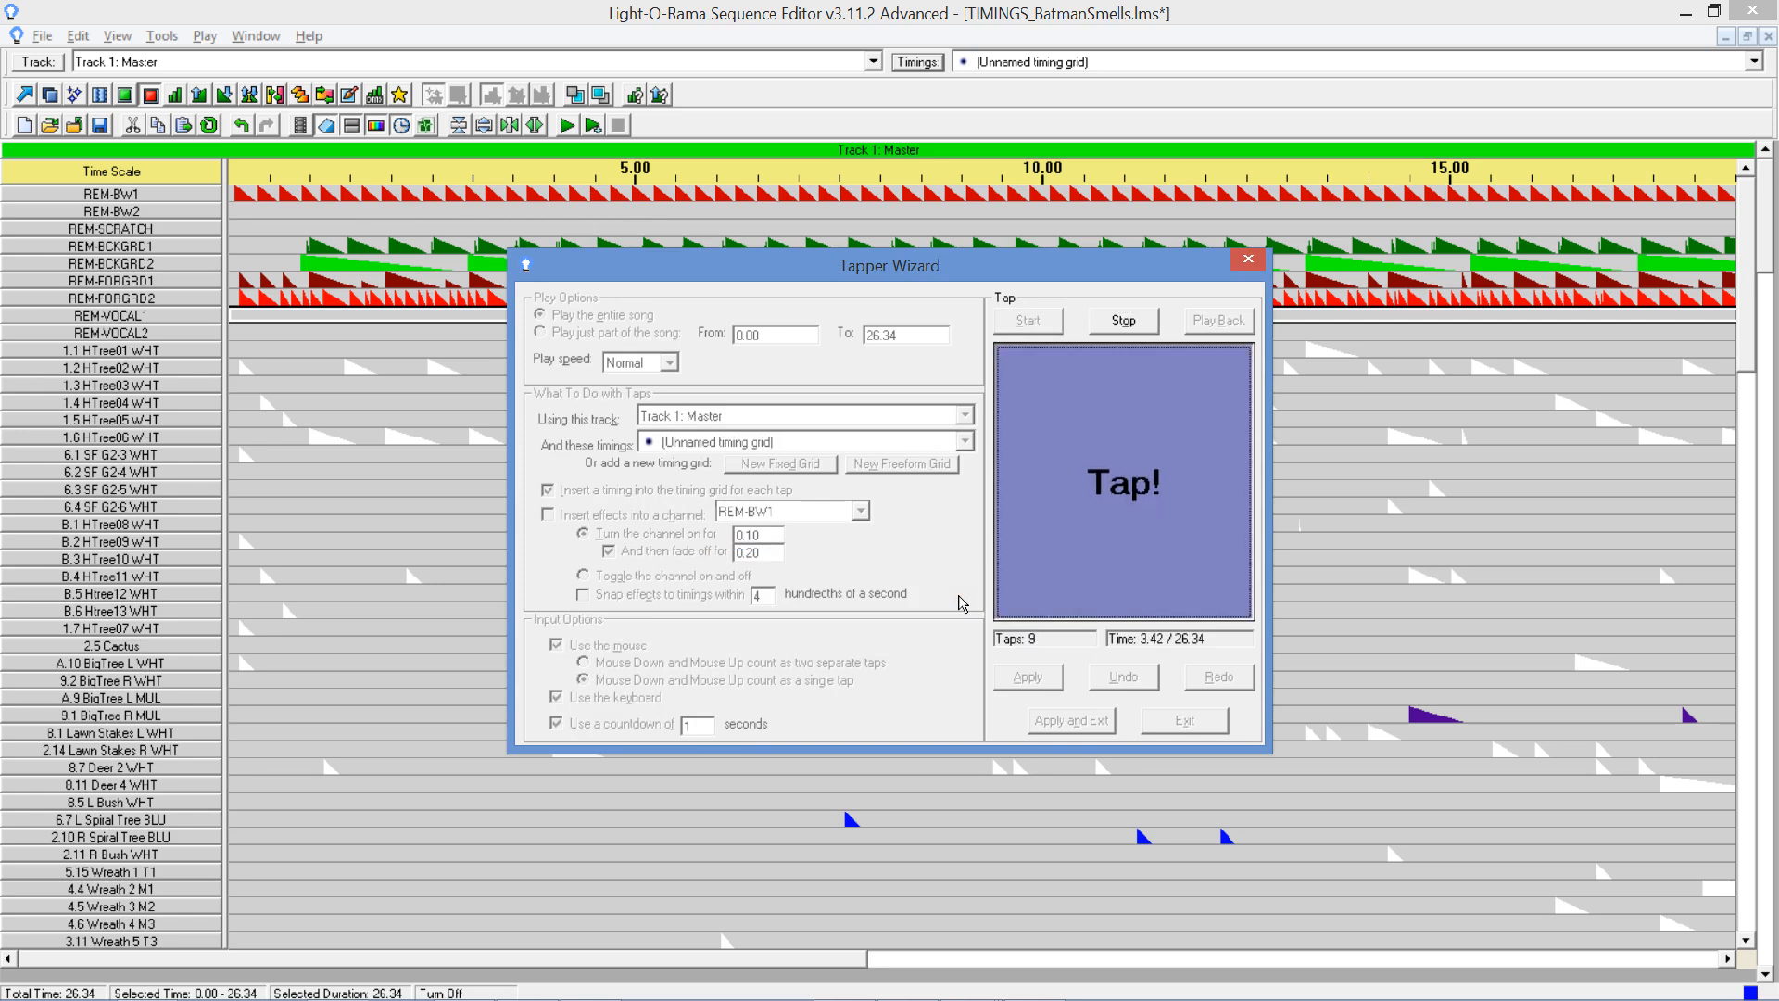
{"action": "key", "text": "space"}
{"action": "key", "text": "space"}
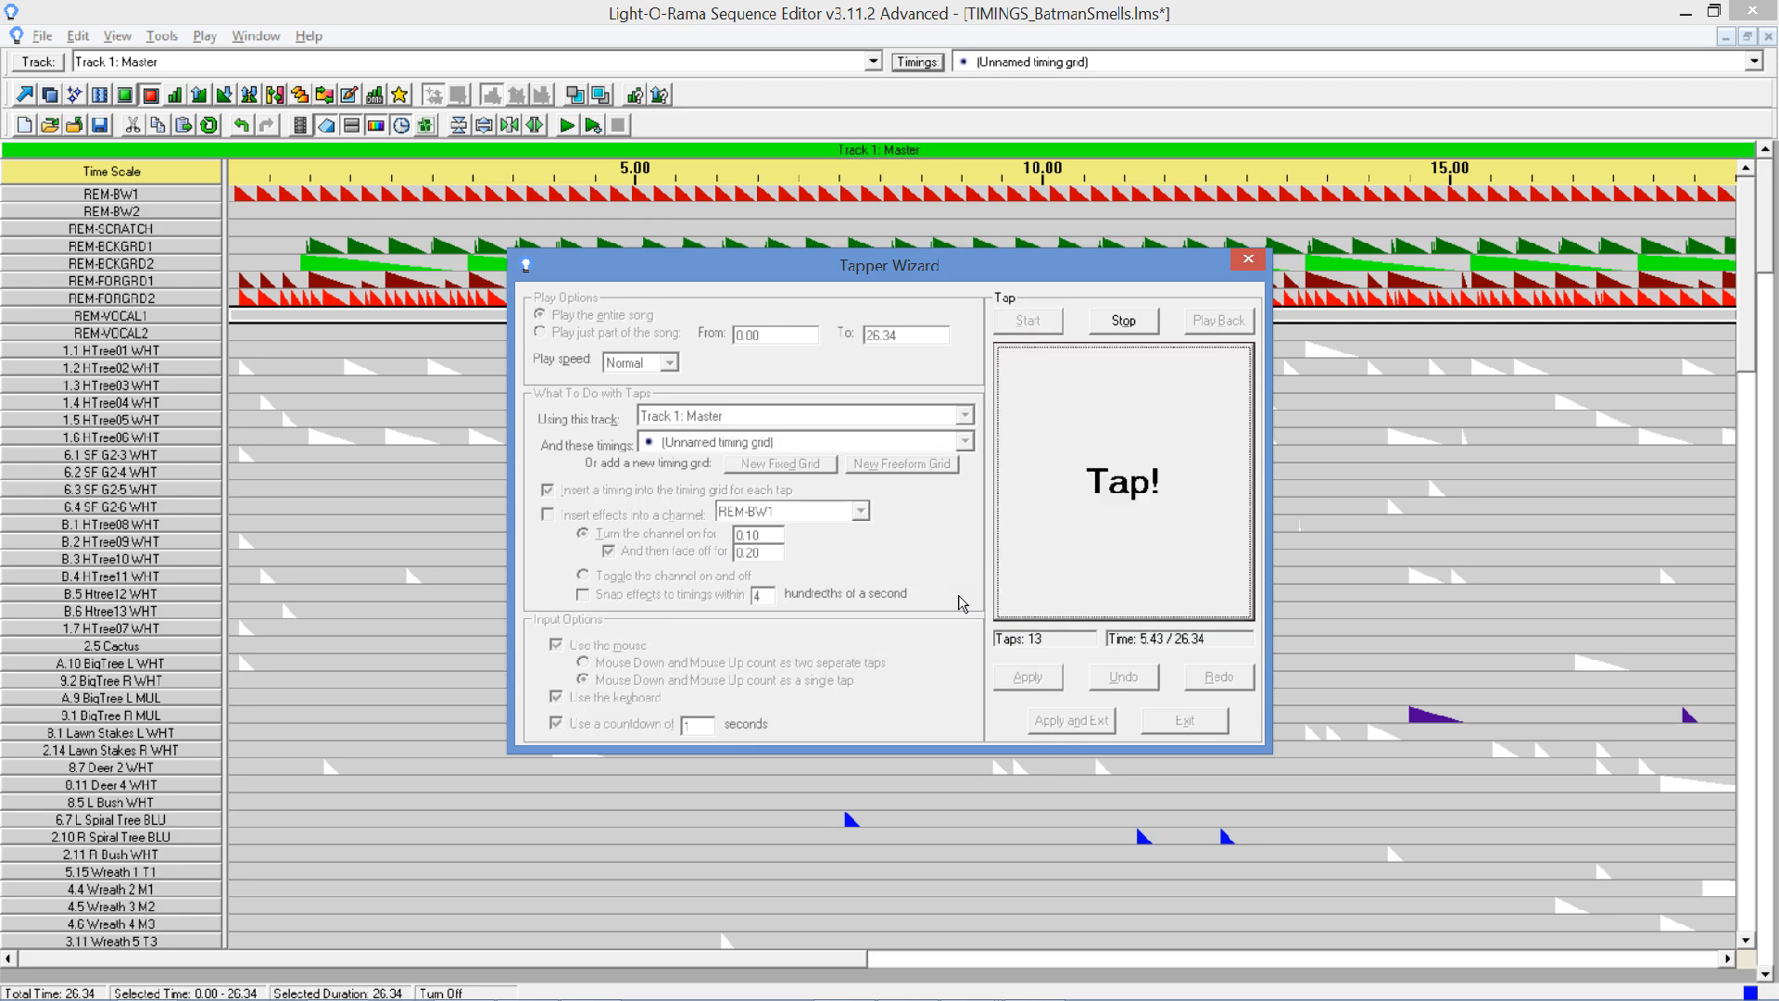
{"action": "key", "text": "space"}
{"action": "key", "text": "space"}
{"action": "key", "text": "space"}
{"action": "key", "text": "space"}
{"action": "key", "text": "space"}
{"action": "key", "text": "space"}
{"action": "key", "text": "space"}
{"action": "key", "text": "space"}
{"action": "key", "text": "space"}
{"action": "key", "text": "space"}
{"action": "key", "text": "space"}
{"action": "key", "text": "space"}
{"action": "key", "text": "space"}
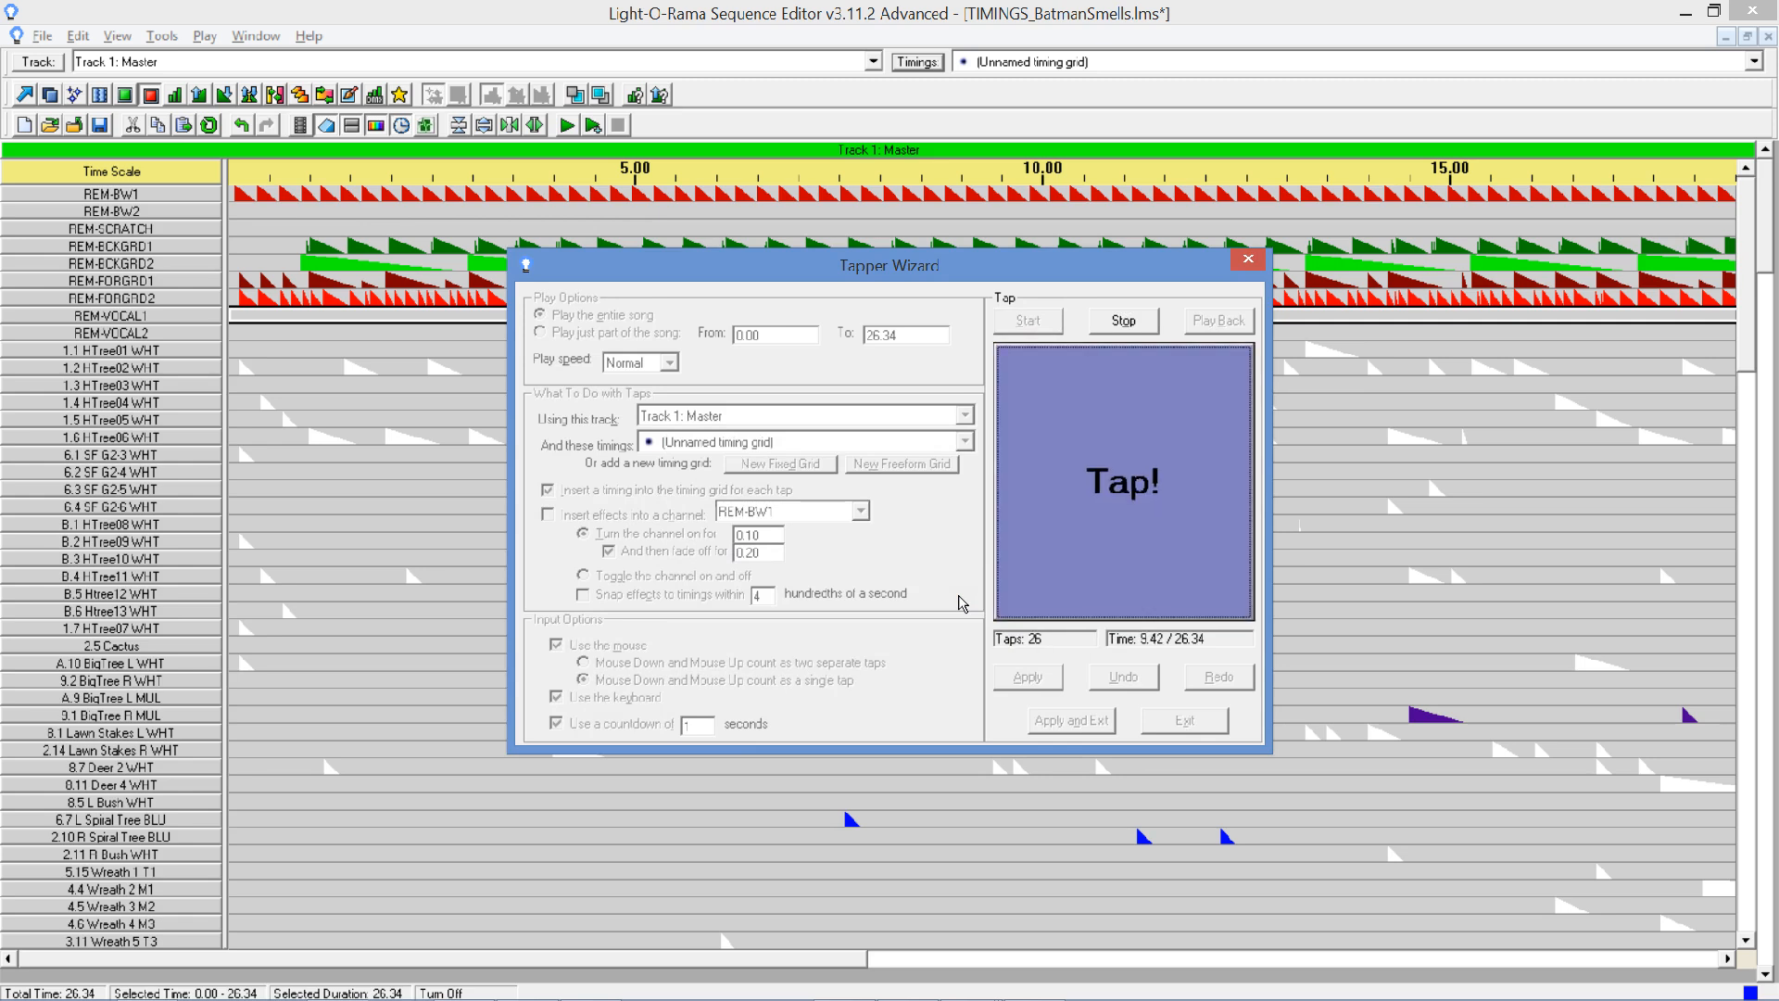
{"action": "key", "text": "space"}
{"action": "key", "text": "space"}
{"action": "key", "text": "space"}
{"action": "key", "text": "space"}
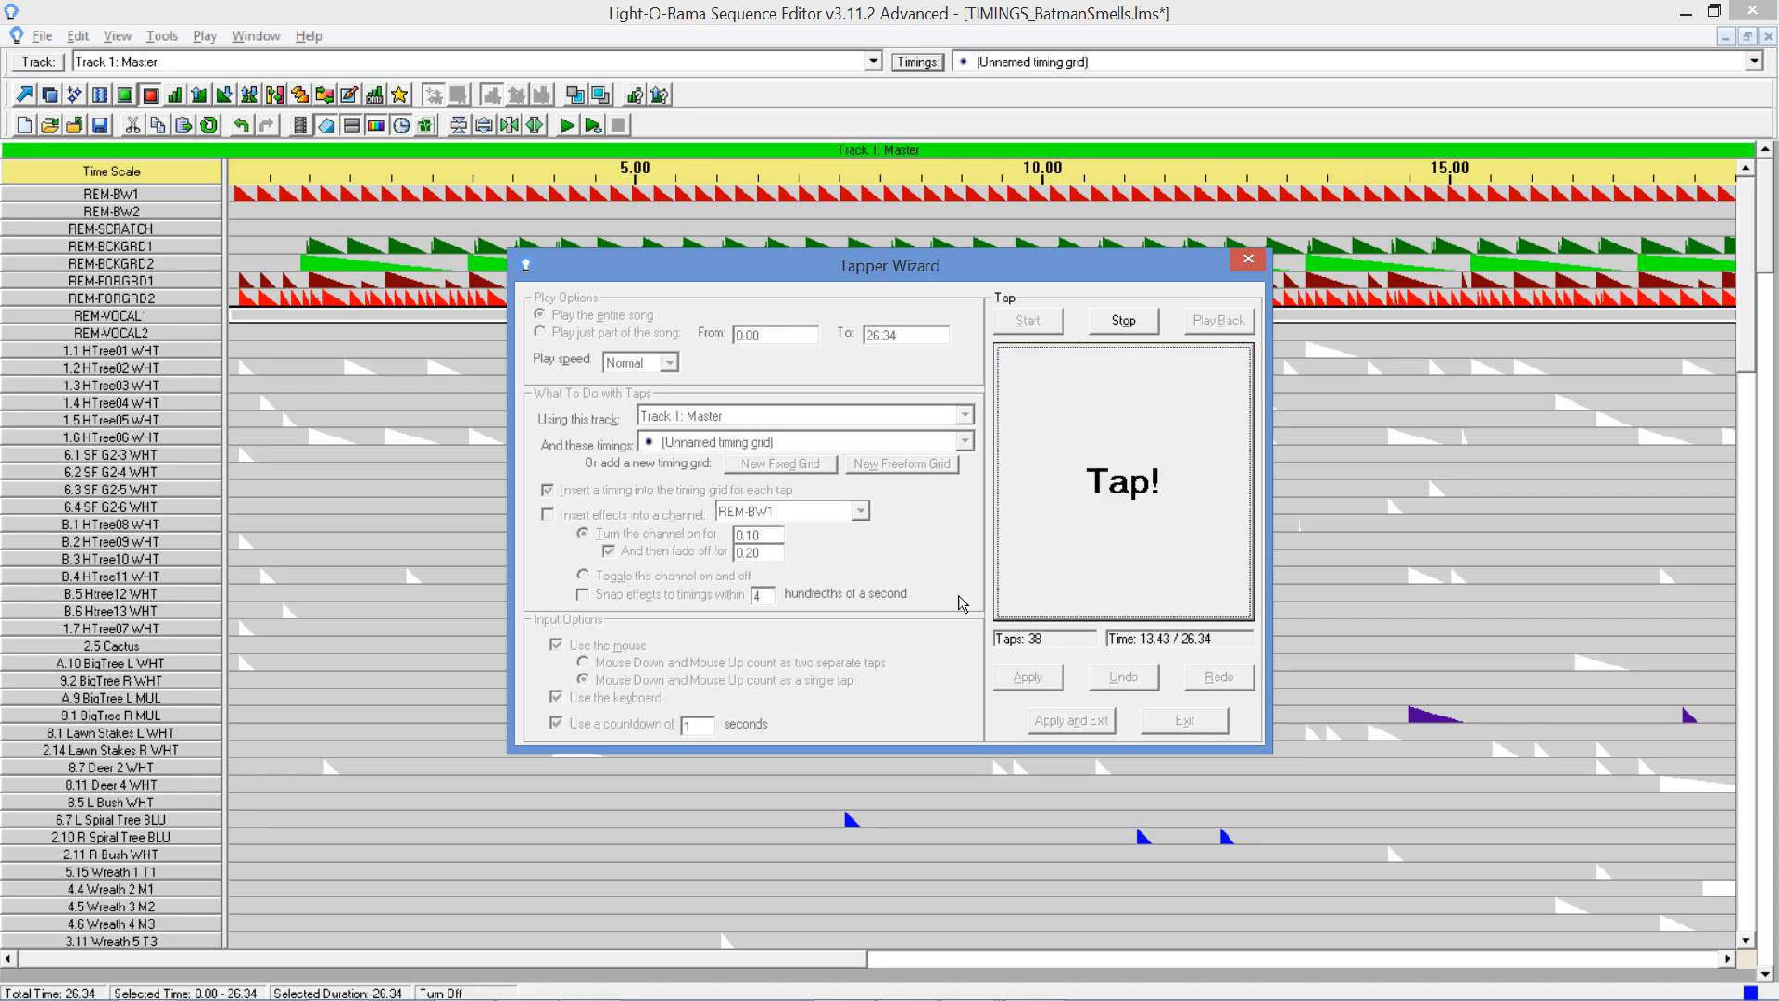
{"action": "key", "text": "space"}
{"action": "key", "text": "space"}
{"action": "key", "text": "space"}
{"action": "key", "text": "space"}
{"action": "left_click", "coordinate": [1147, 326]}
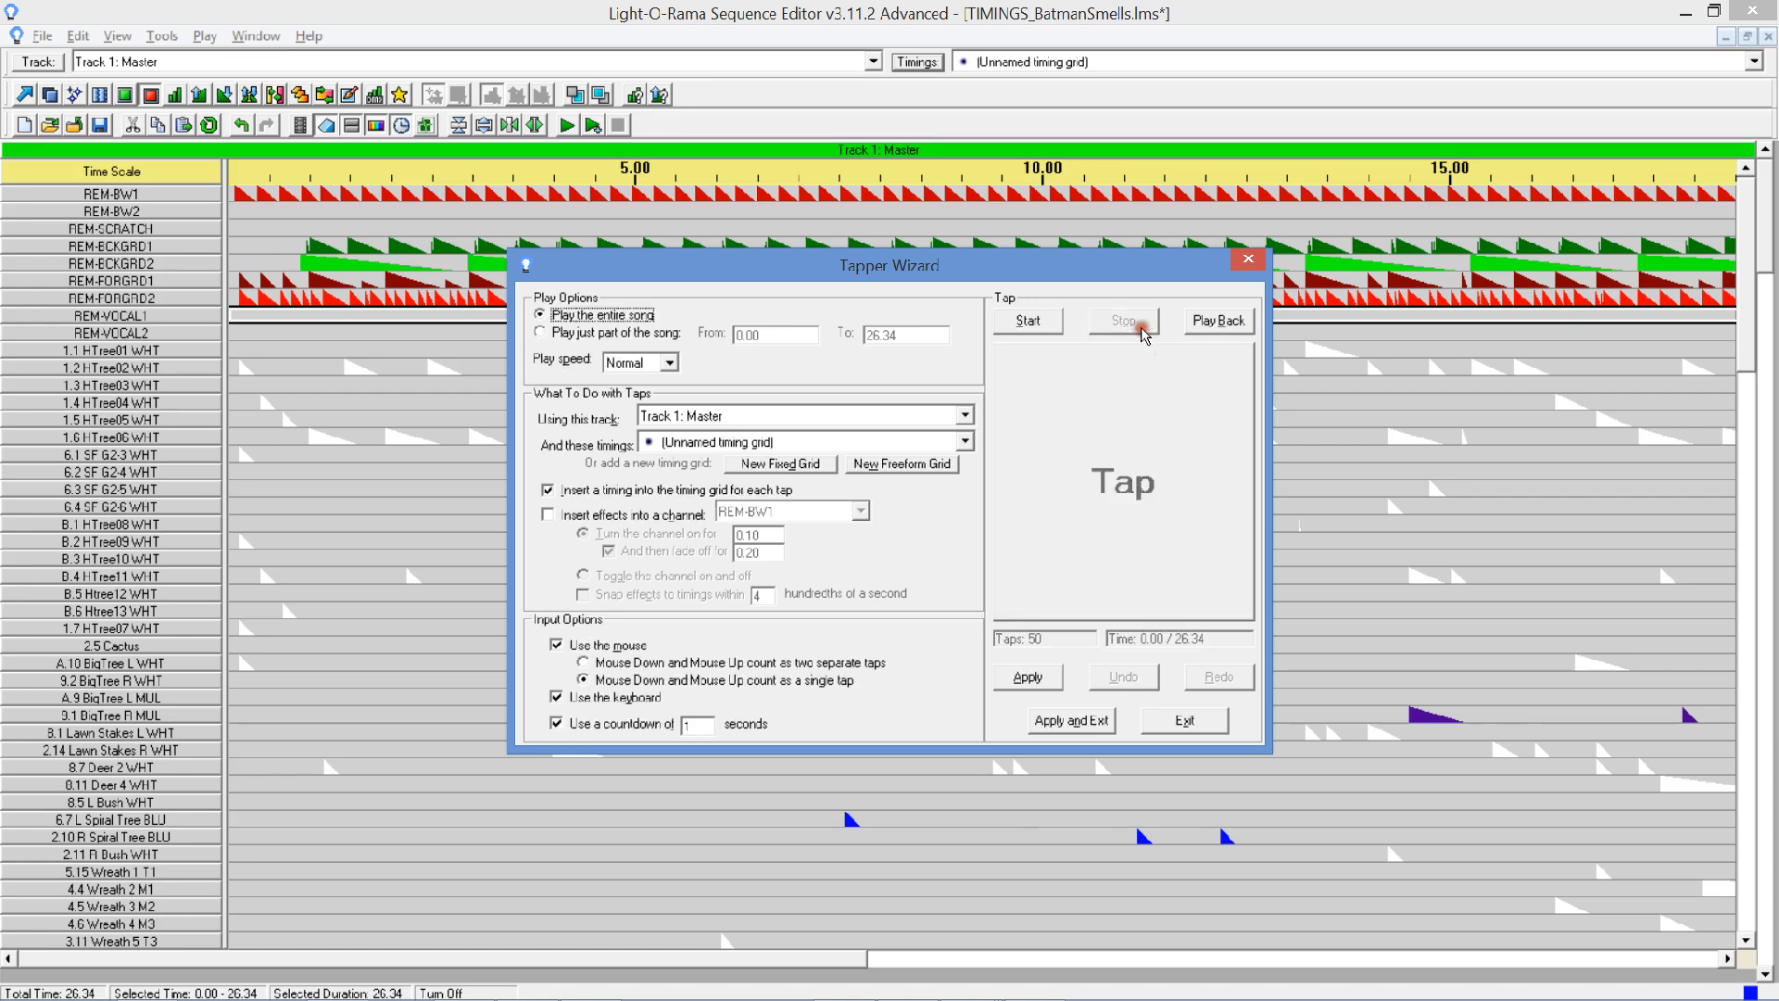
{"action": "left_click", "coordinate": [1073, 720]}
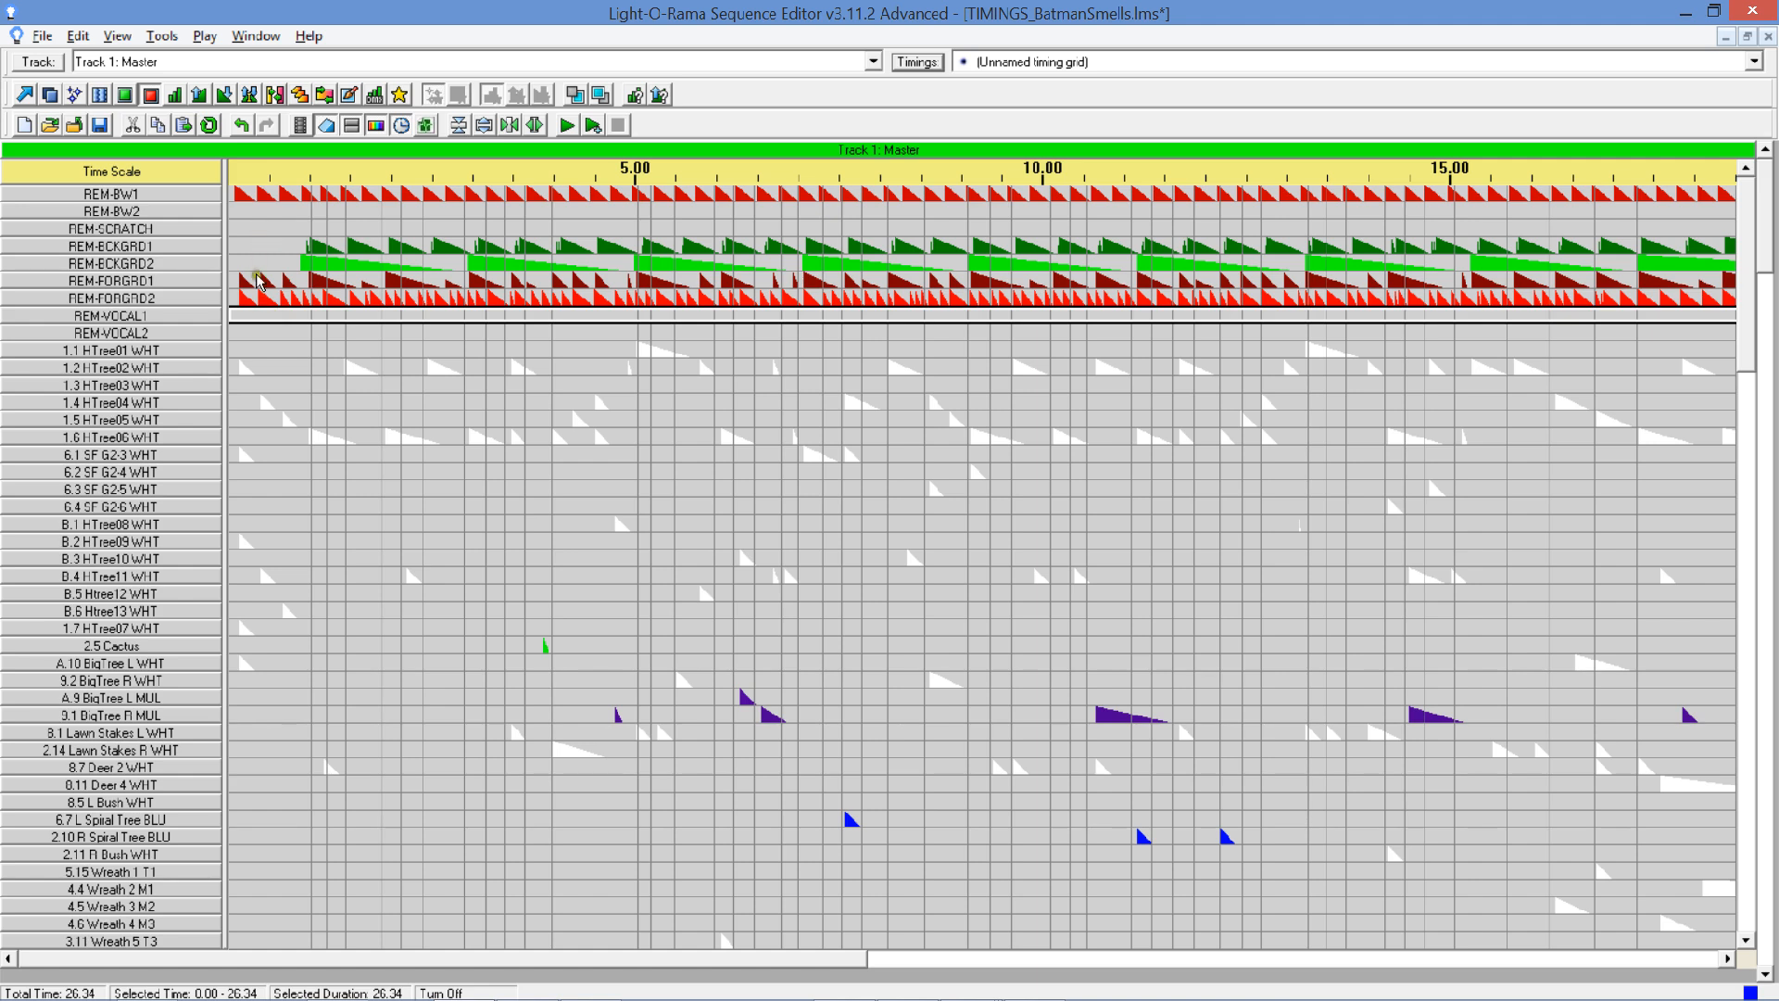
Fill REM-VOCAL1 with fades down across the tapped timings from 1.03 s onward and briefly play the sequence.
{"action": "left_click", "coordinate": [319, 316]}
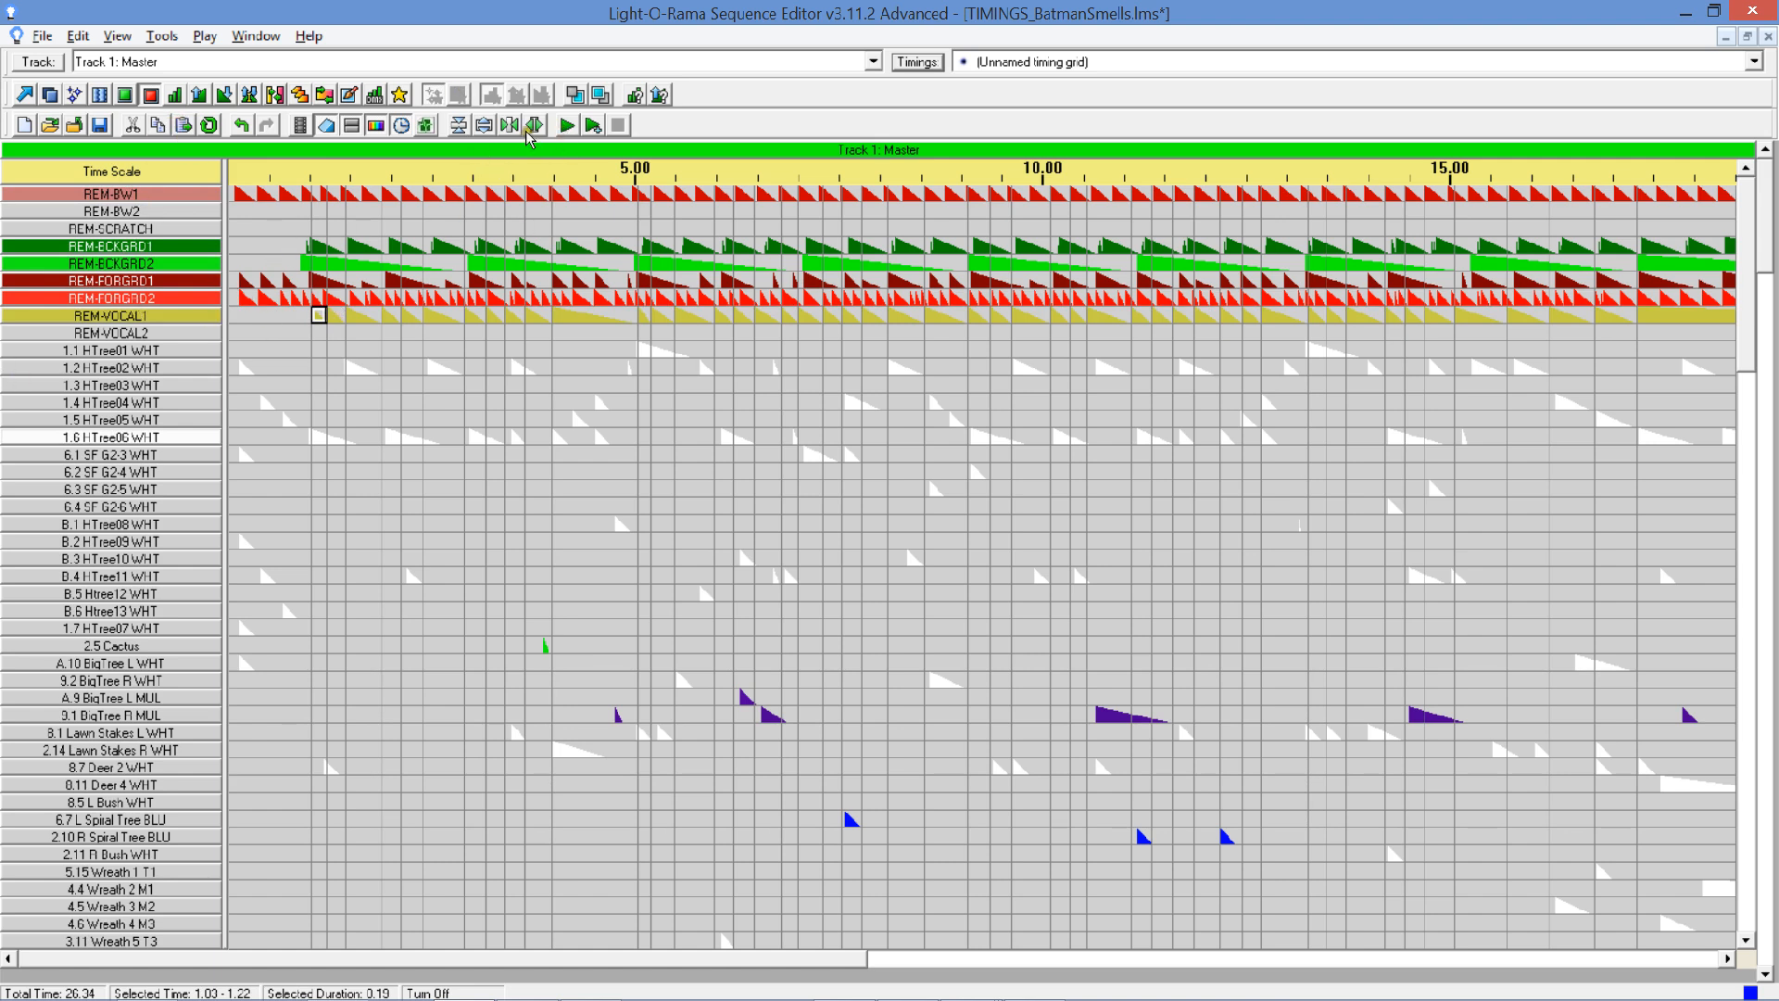
{"action": "left_click", "coordinate": [561, 127]}
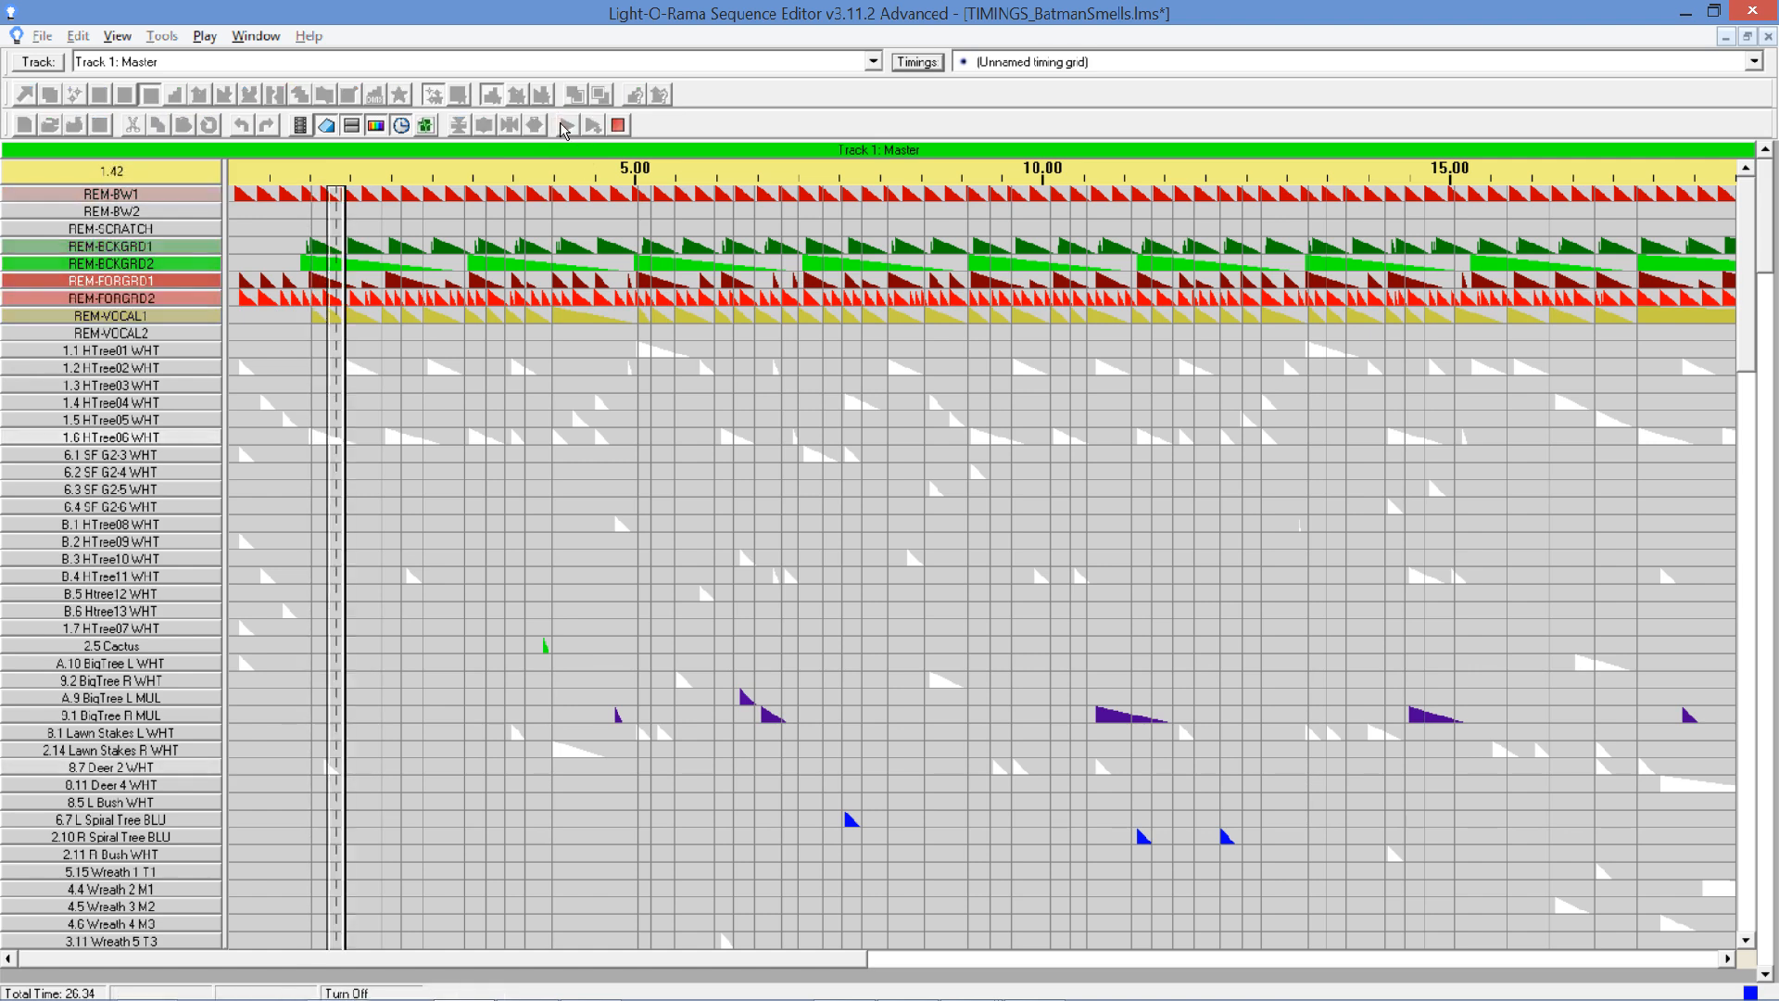
{"action": "left_click", "coordinate": [617, 127]}
Change the REM-VOCAL1 channel's color to blue (0, 0, 255).
{"action": "double_click", "coordinate": [181, 316]}
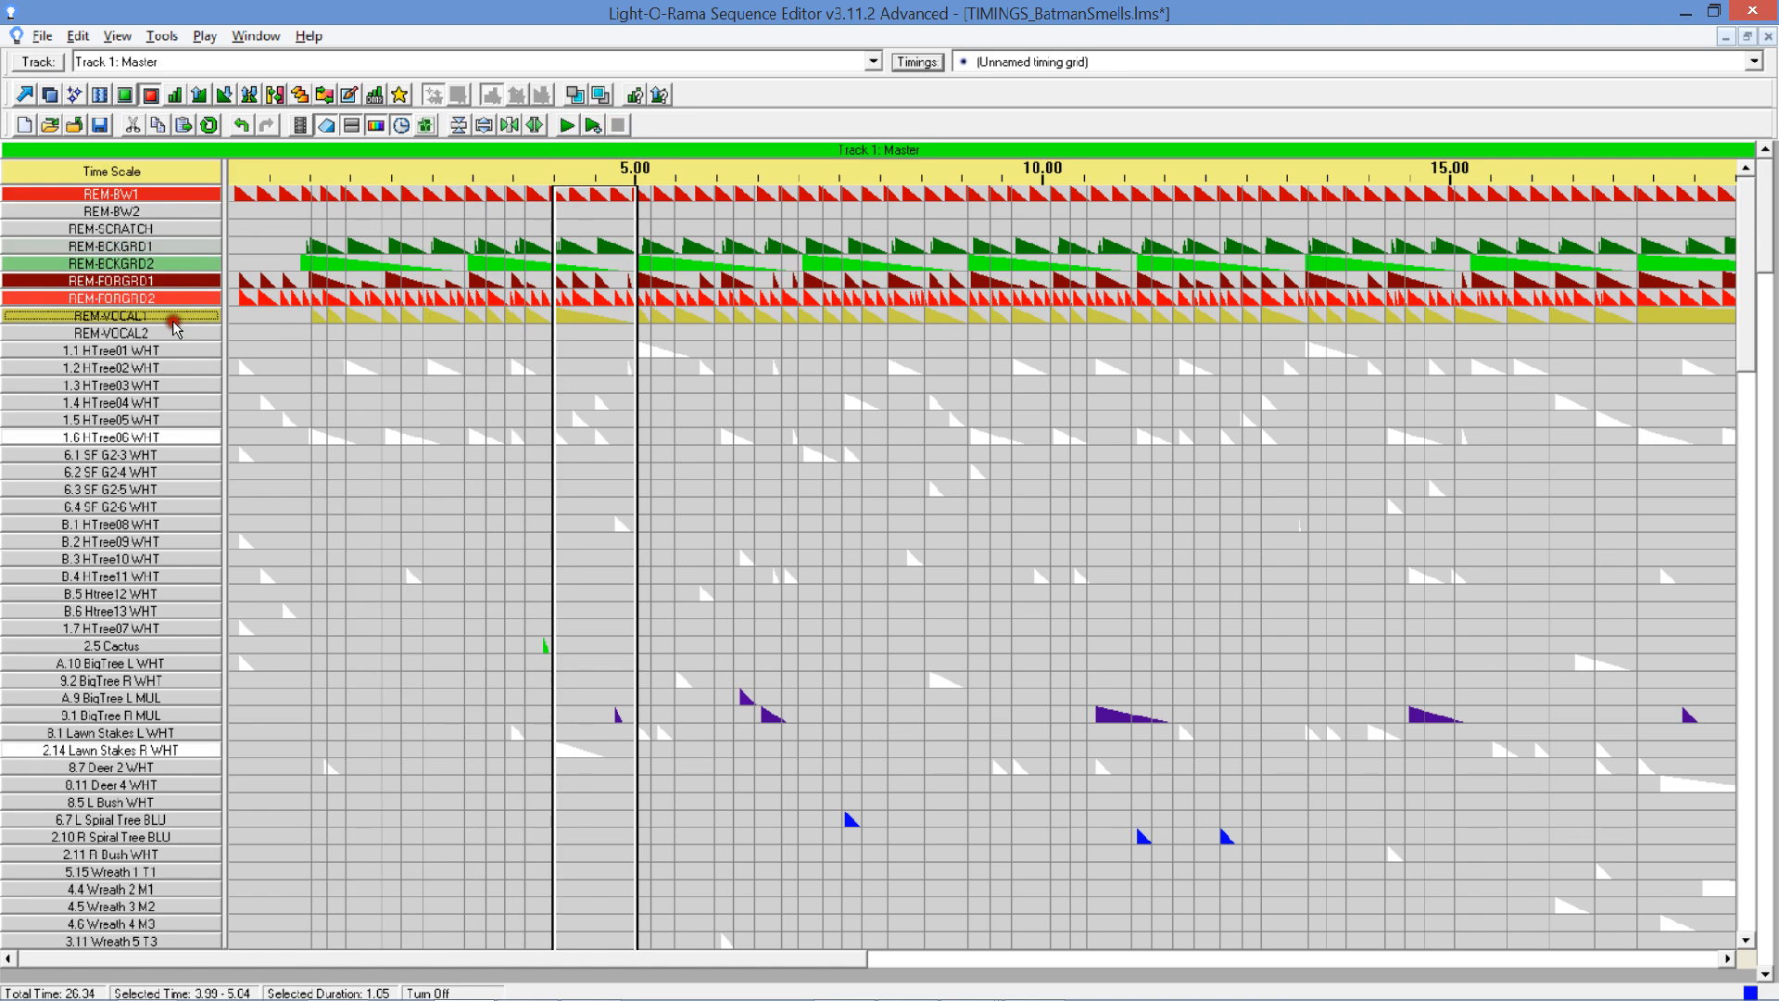
{"action": "left_click", "coordinate": [1016, 491]}
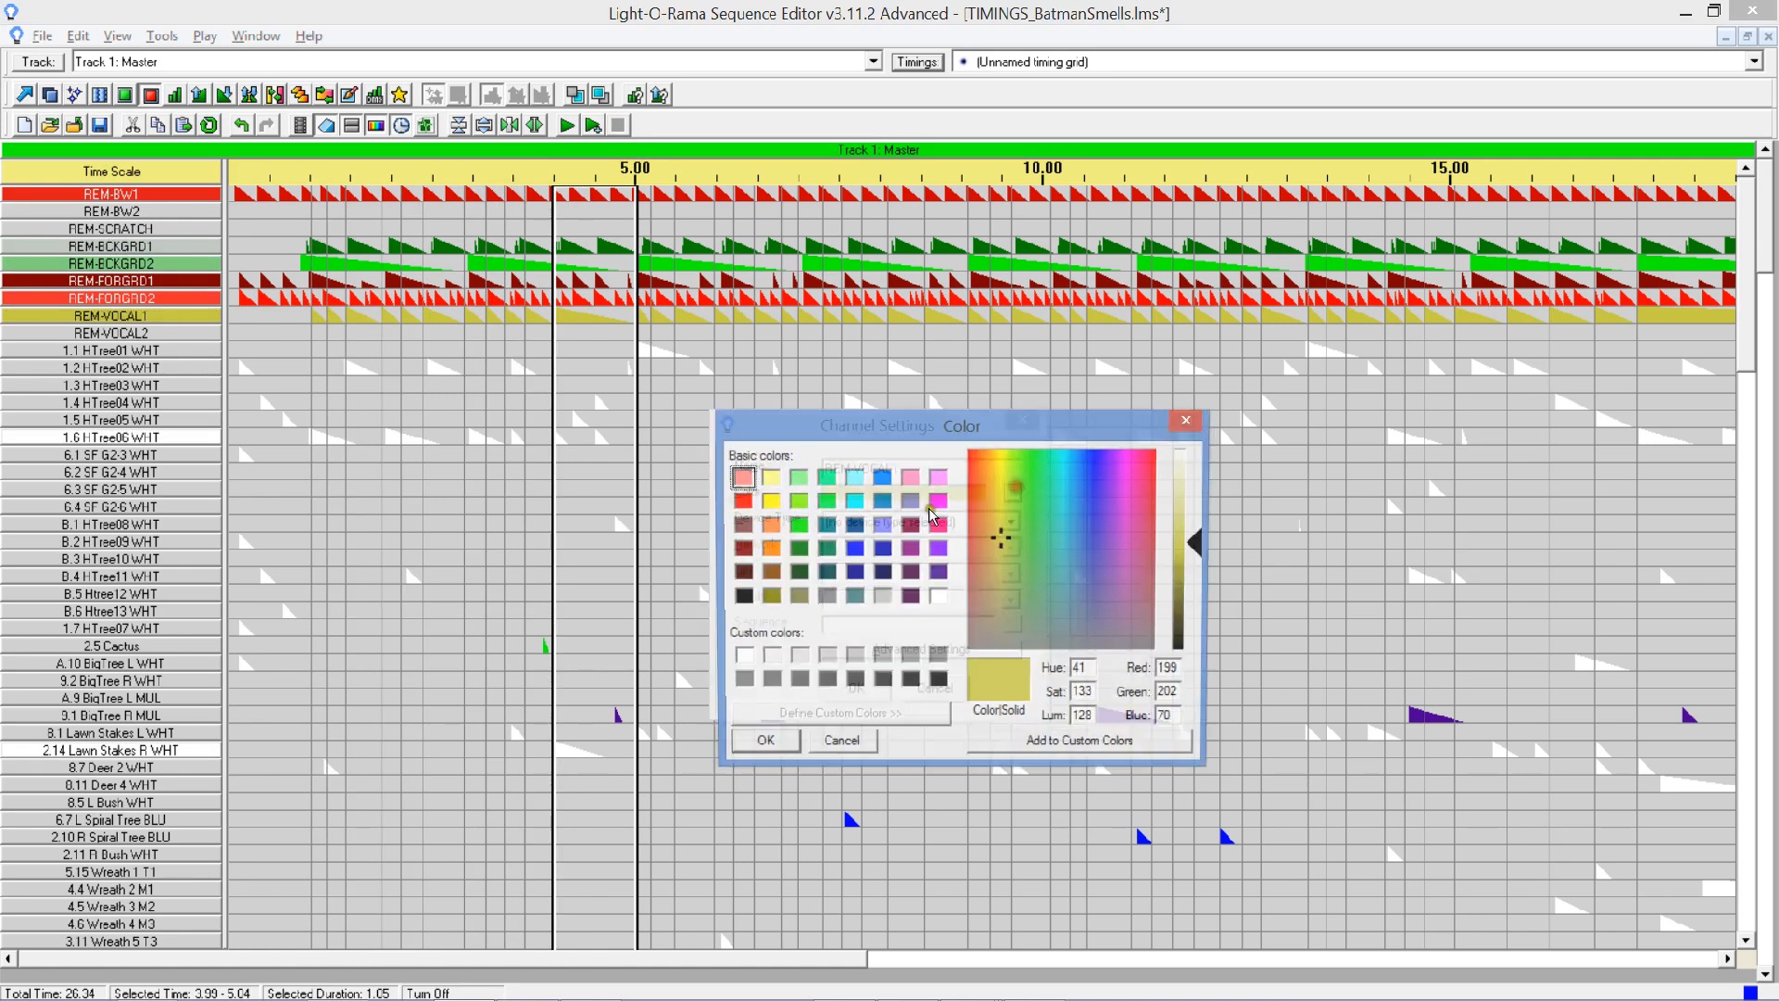
{"action": "left_click", "coordinate": [853, 549]}
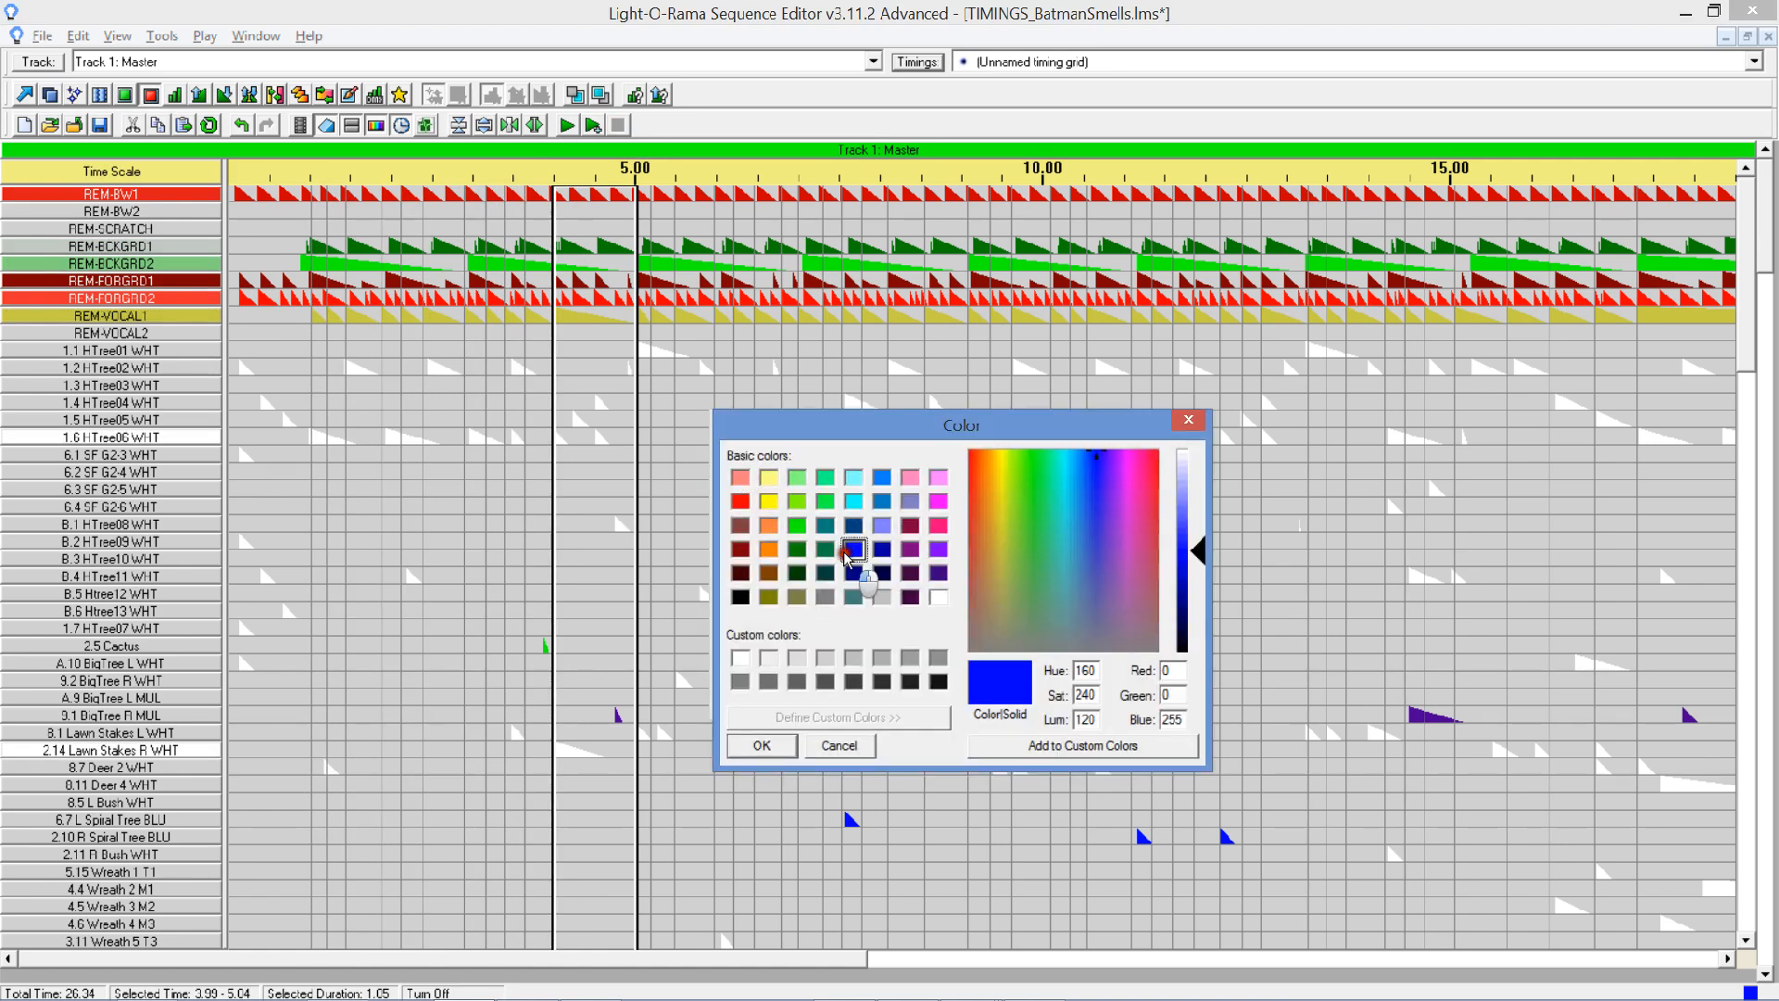
{"action": "left_click", "coordinate": [764, 745]}
{"action": "left_click", "coordinate": [854, 688]}
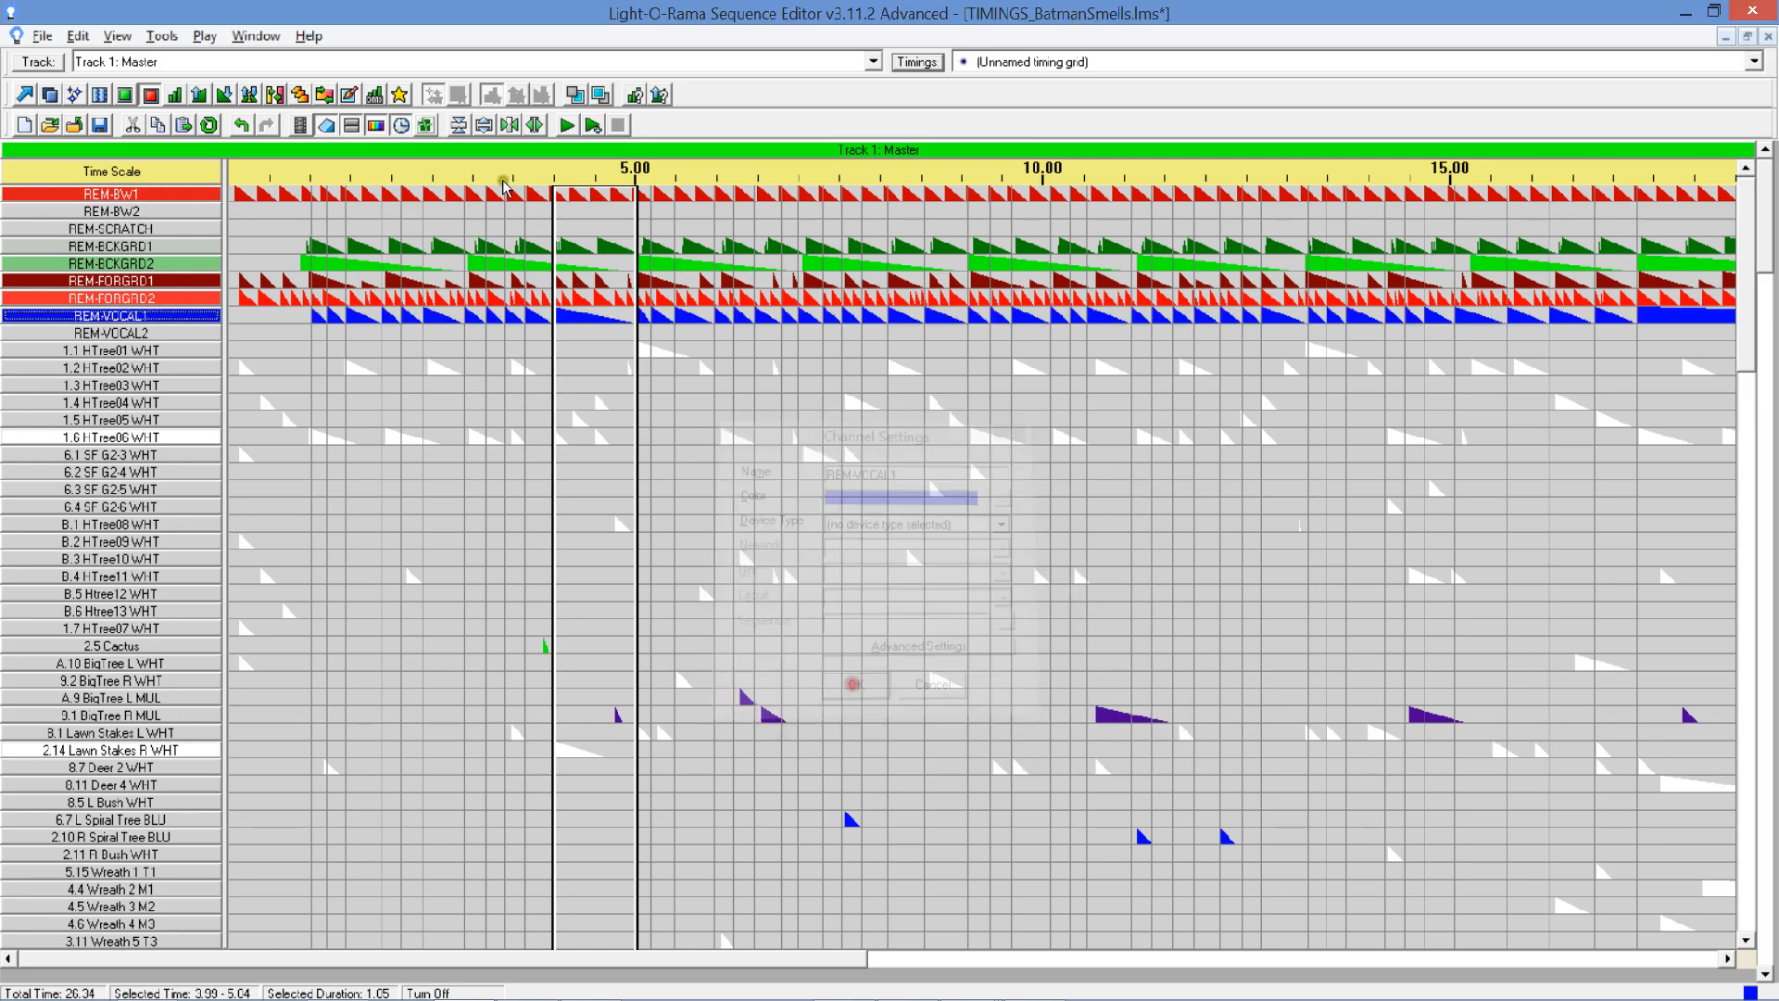
Play the sequence to check the REM-VOCAL1 fades against the vocals, stop playback, and inspect the tapped timings.
{"action": "left_click", "coordinate": [566, 126]}
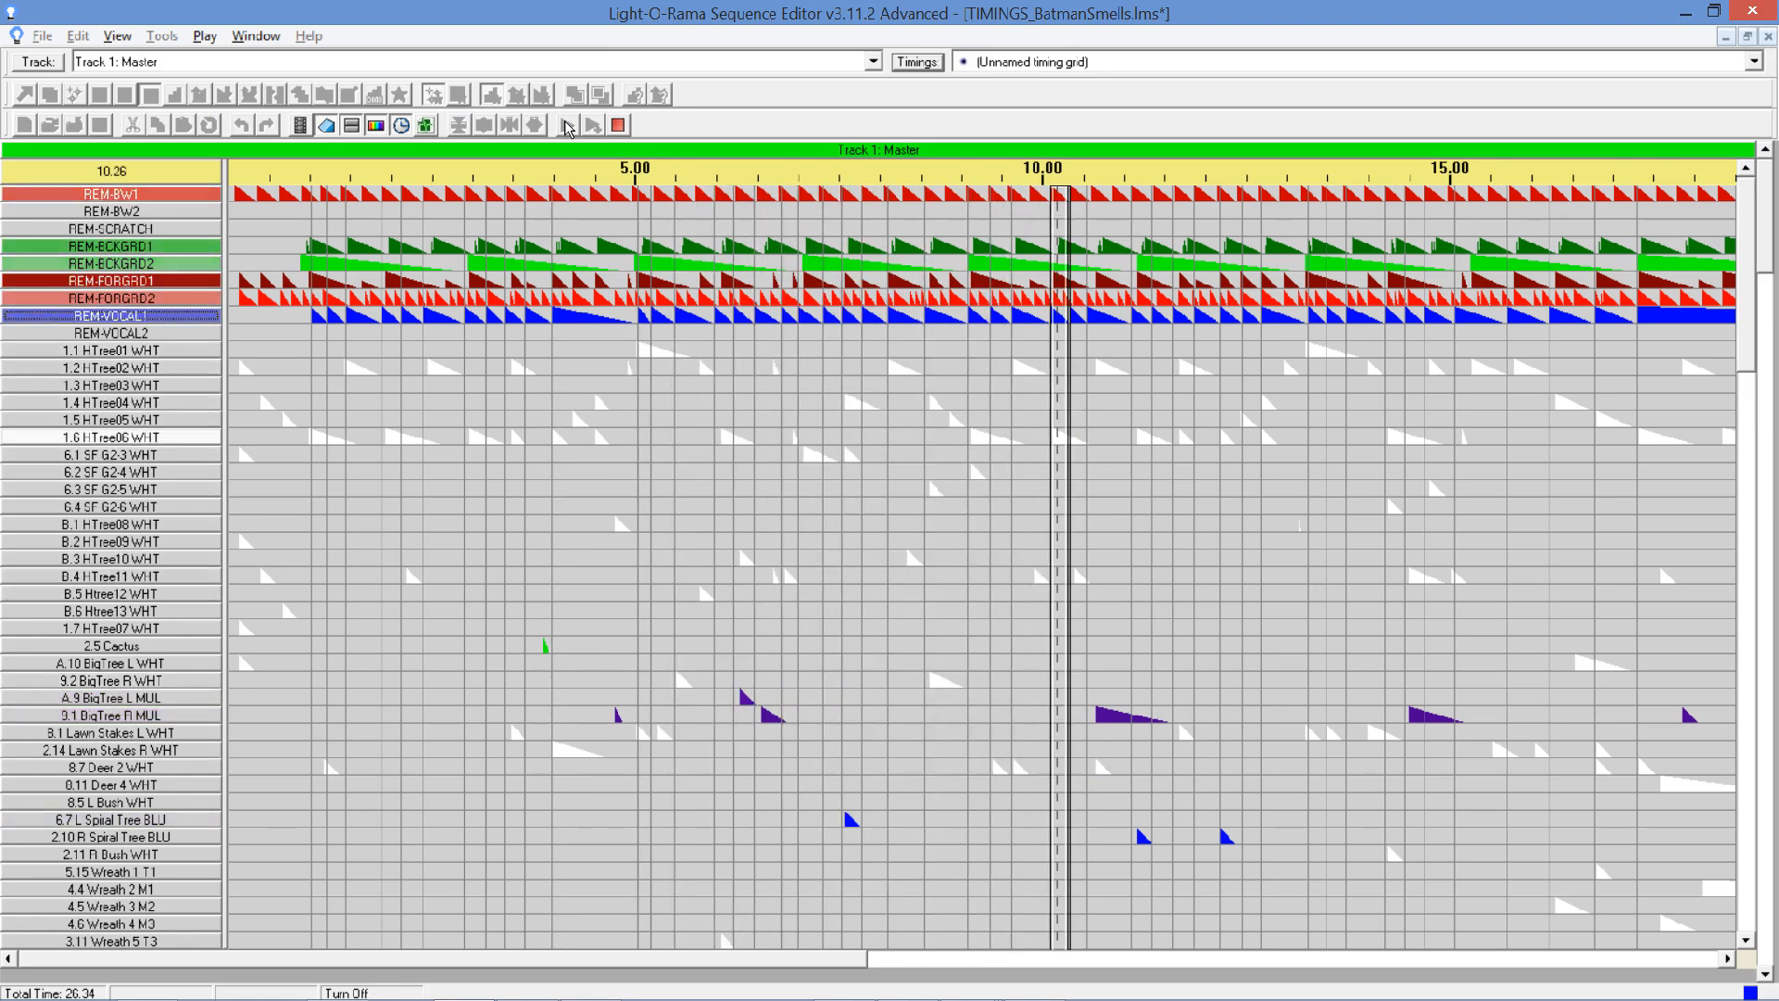
{"action": "left_click", "coordinate": [619, 125]}
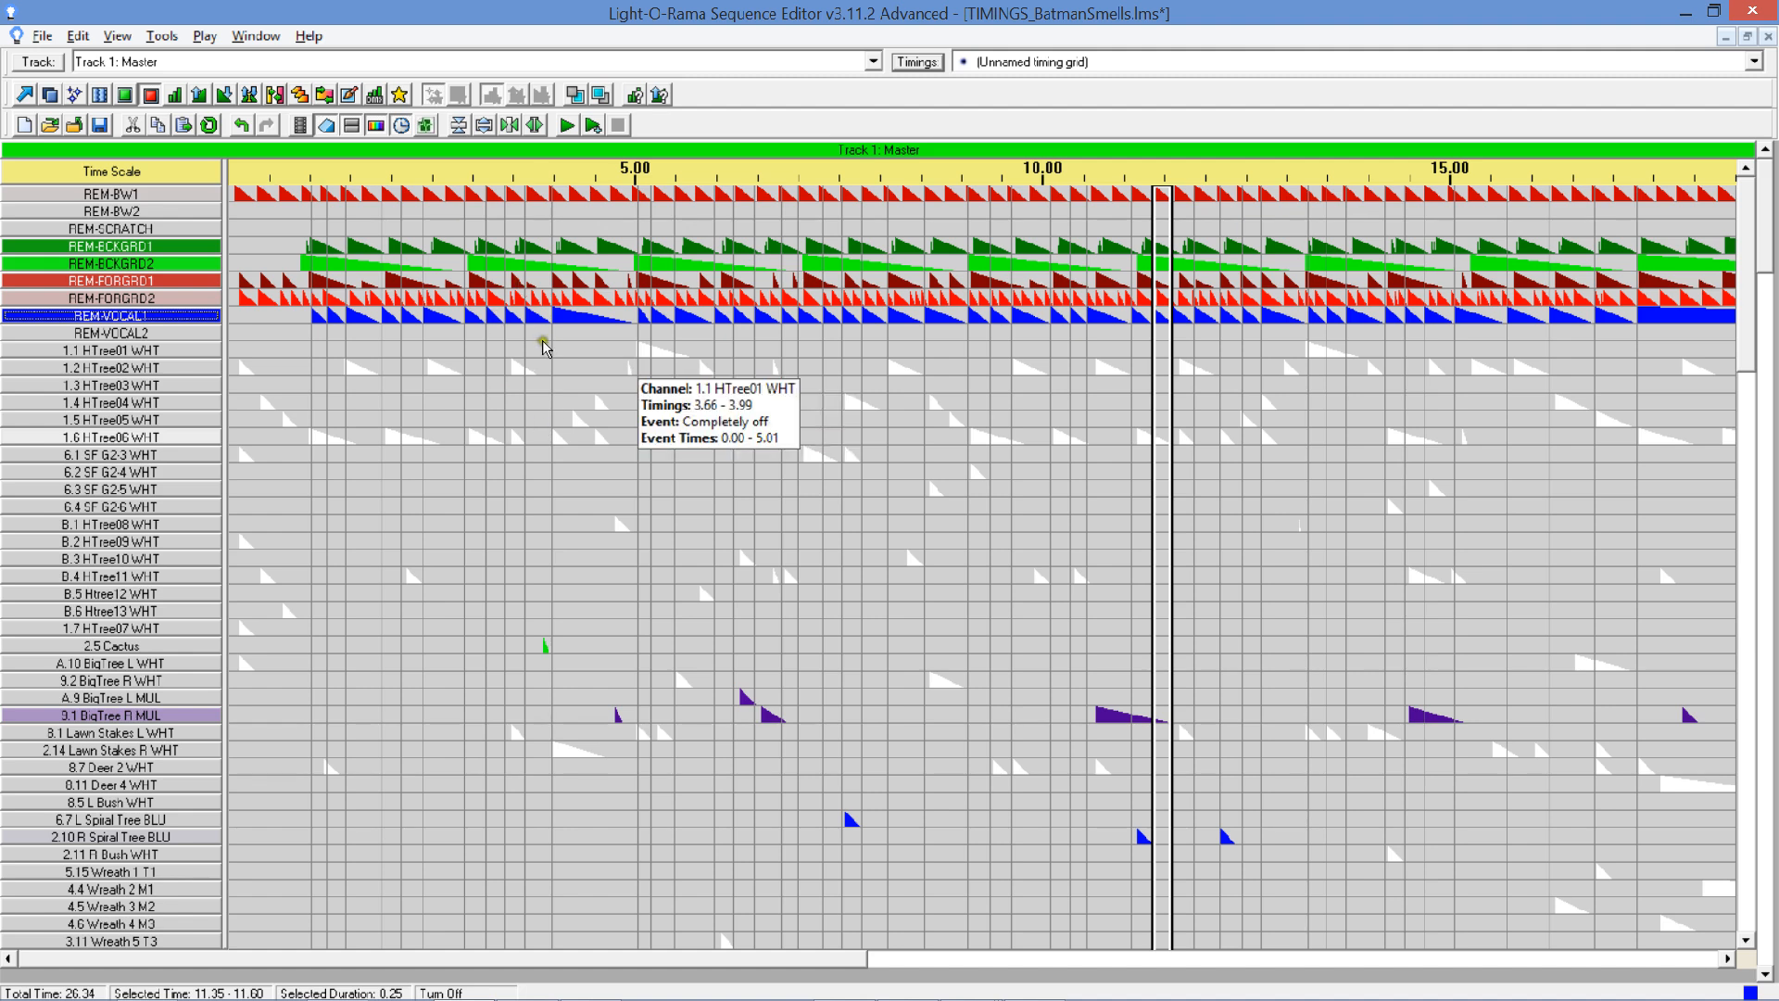
{"action": "left_click_drag", "start_coordinate": [551, 331], "coordinate": [554, 335]}
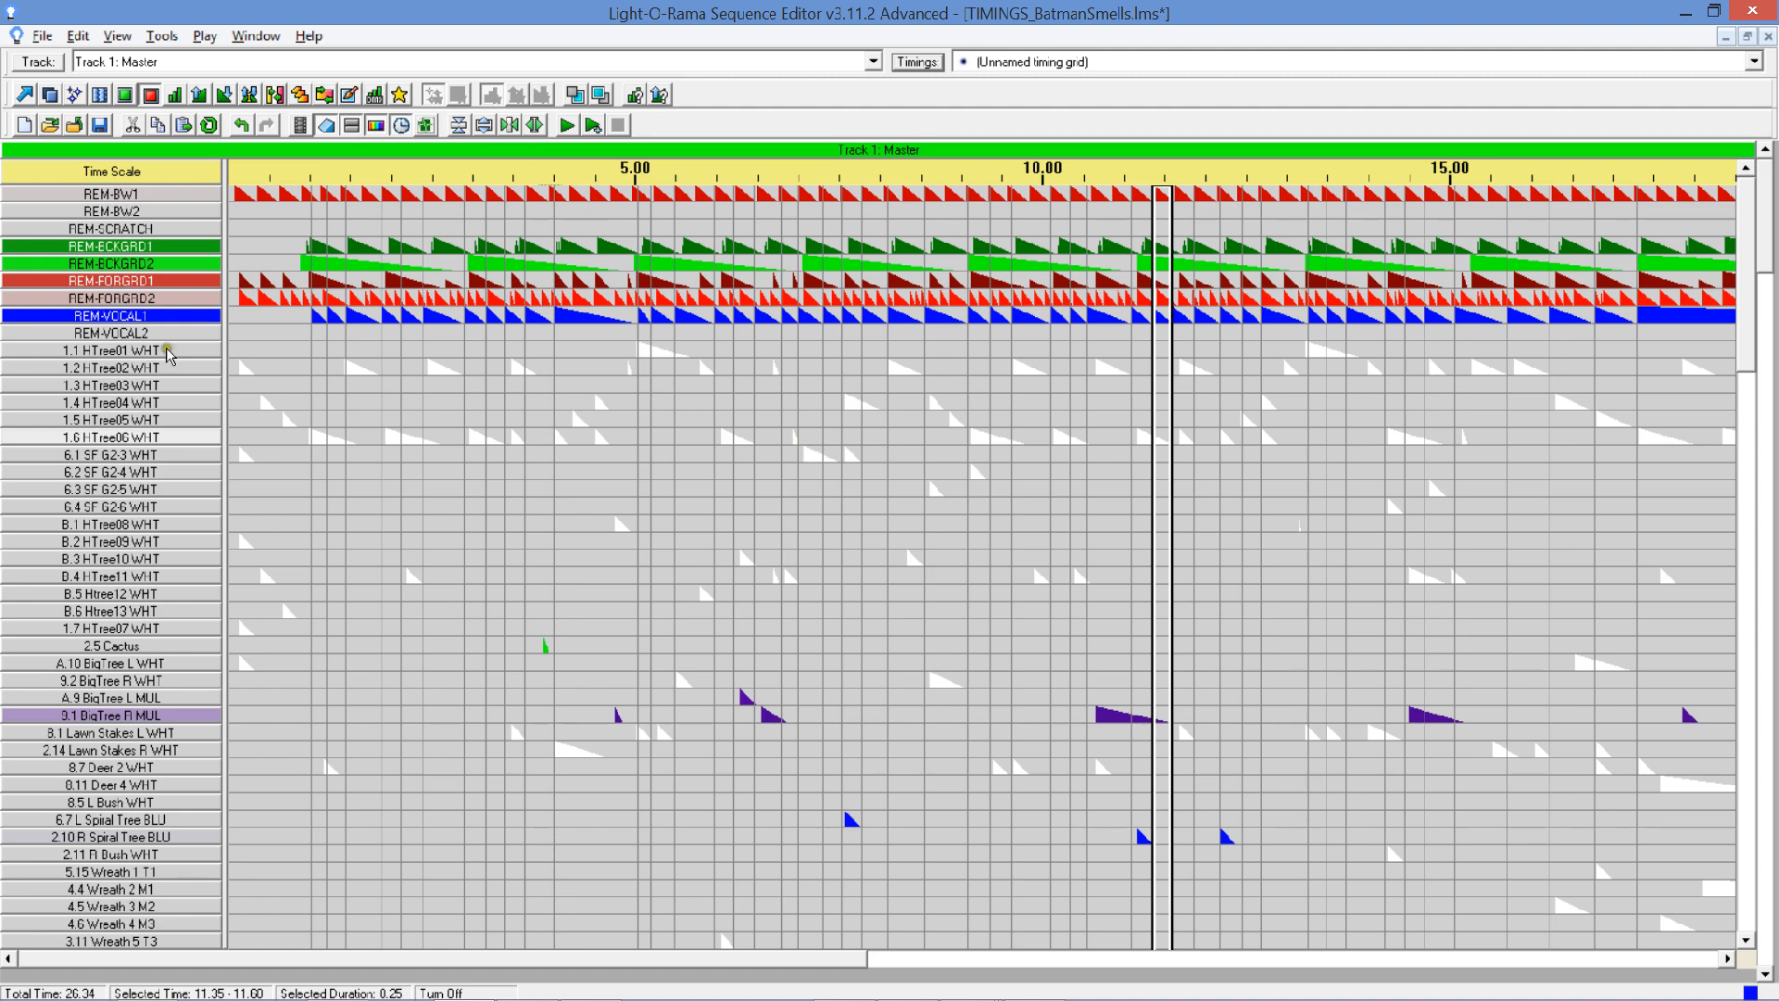
{"action": "mouse_move", "coordinate": [309, 318]}
{"action": "mouse_move", "coordinate": [611, 304]}
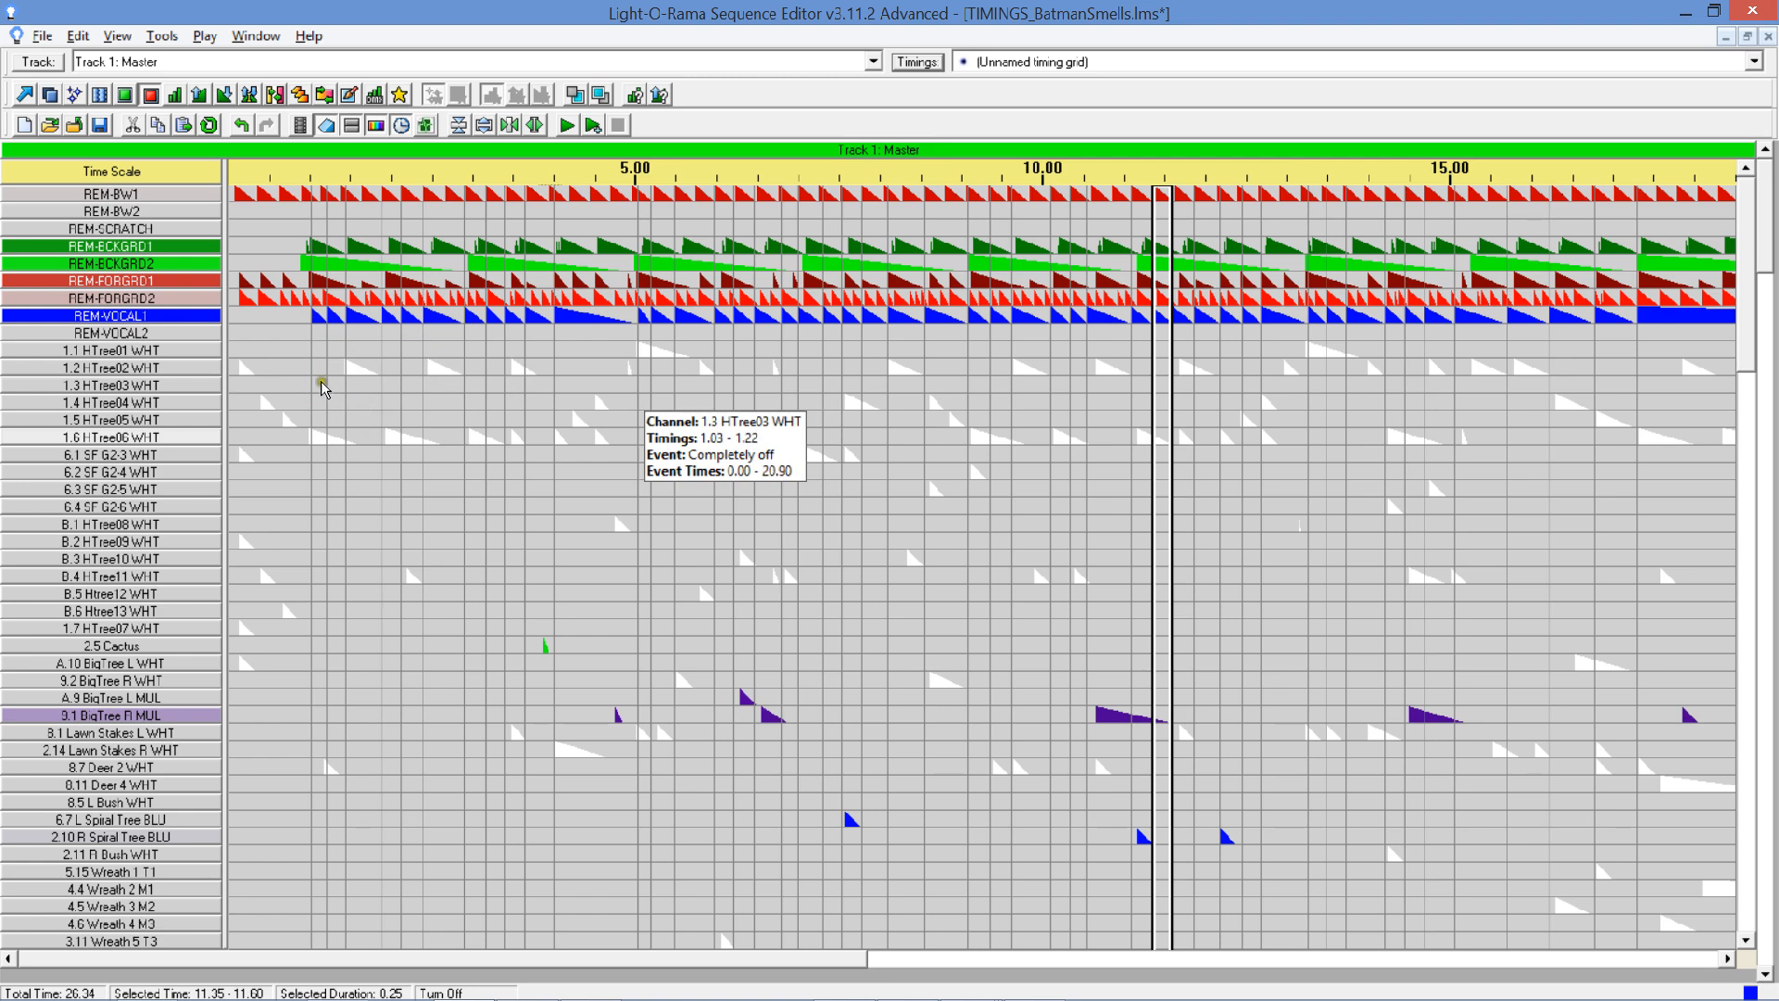
Select the empty REM-VOCAL1 cell from 0.00 to 1.03 s and dismiss any sequence-opening dialog.
{"action": "left_click", "coordinate": [19, 92]}
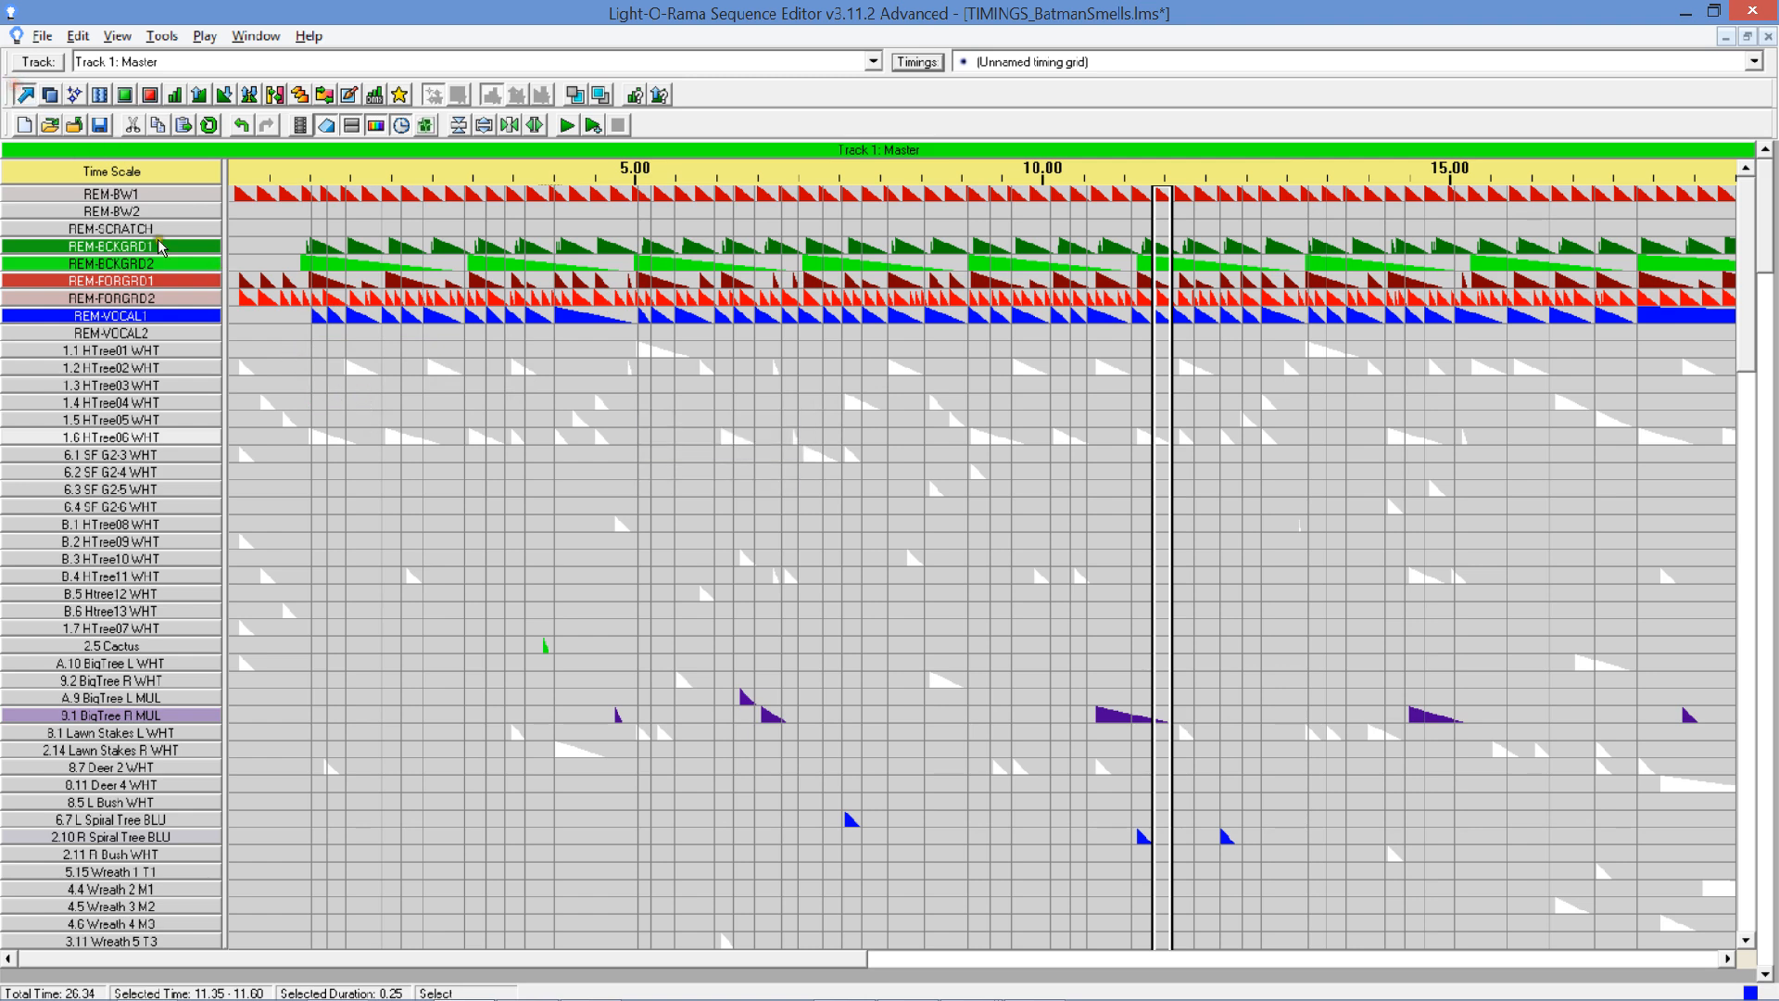
{"action": "left_click", "coordinate": [239, 316]}
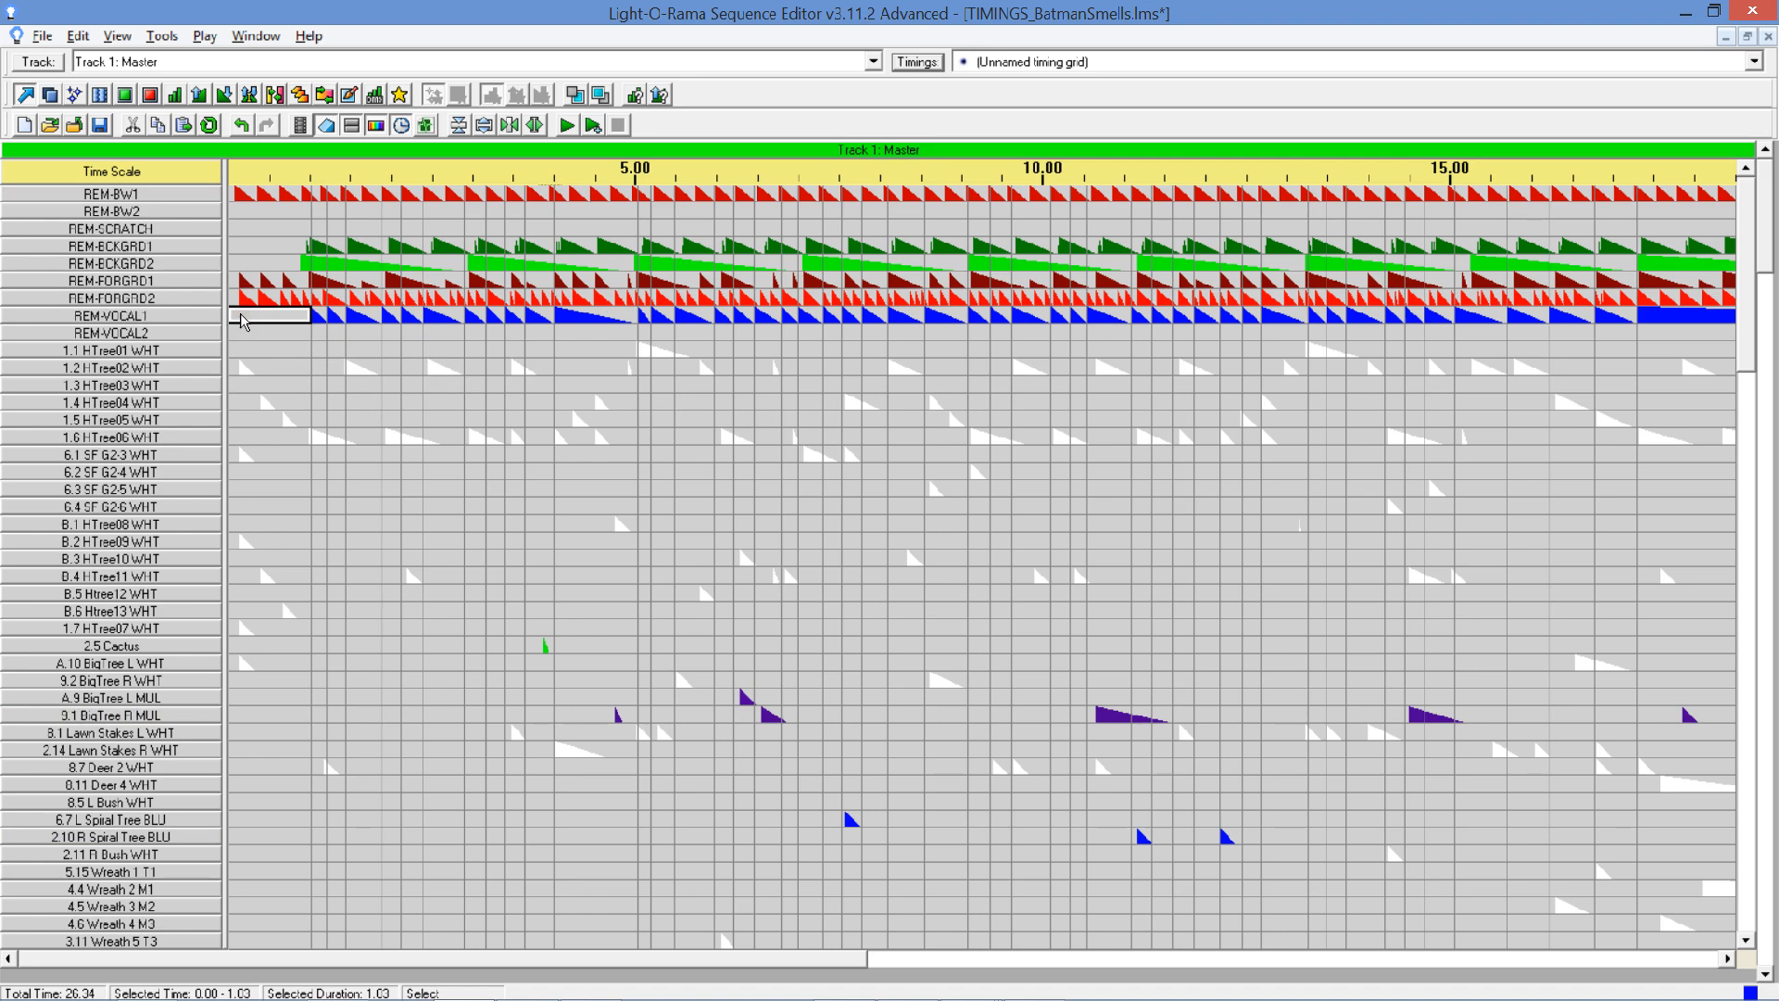
{"action": "key", "text": "ctrl+r"}
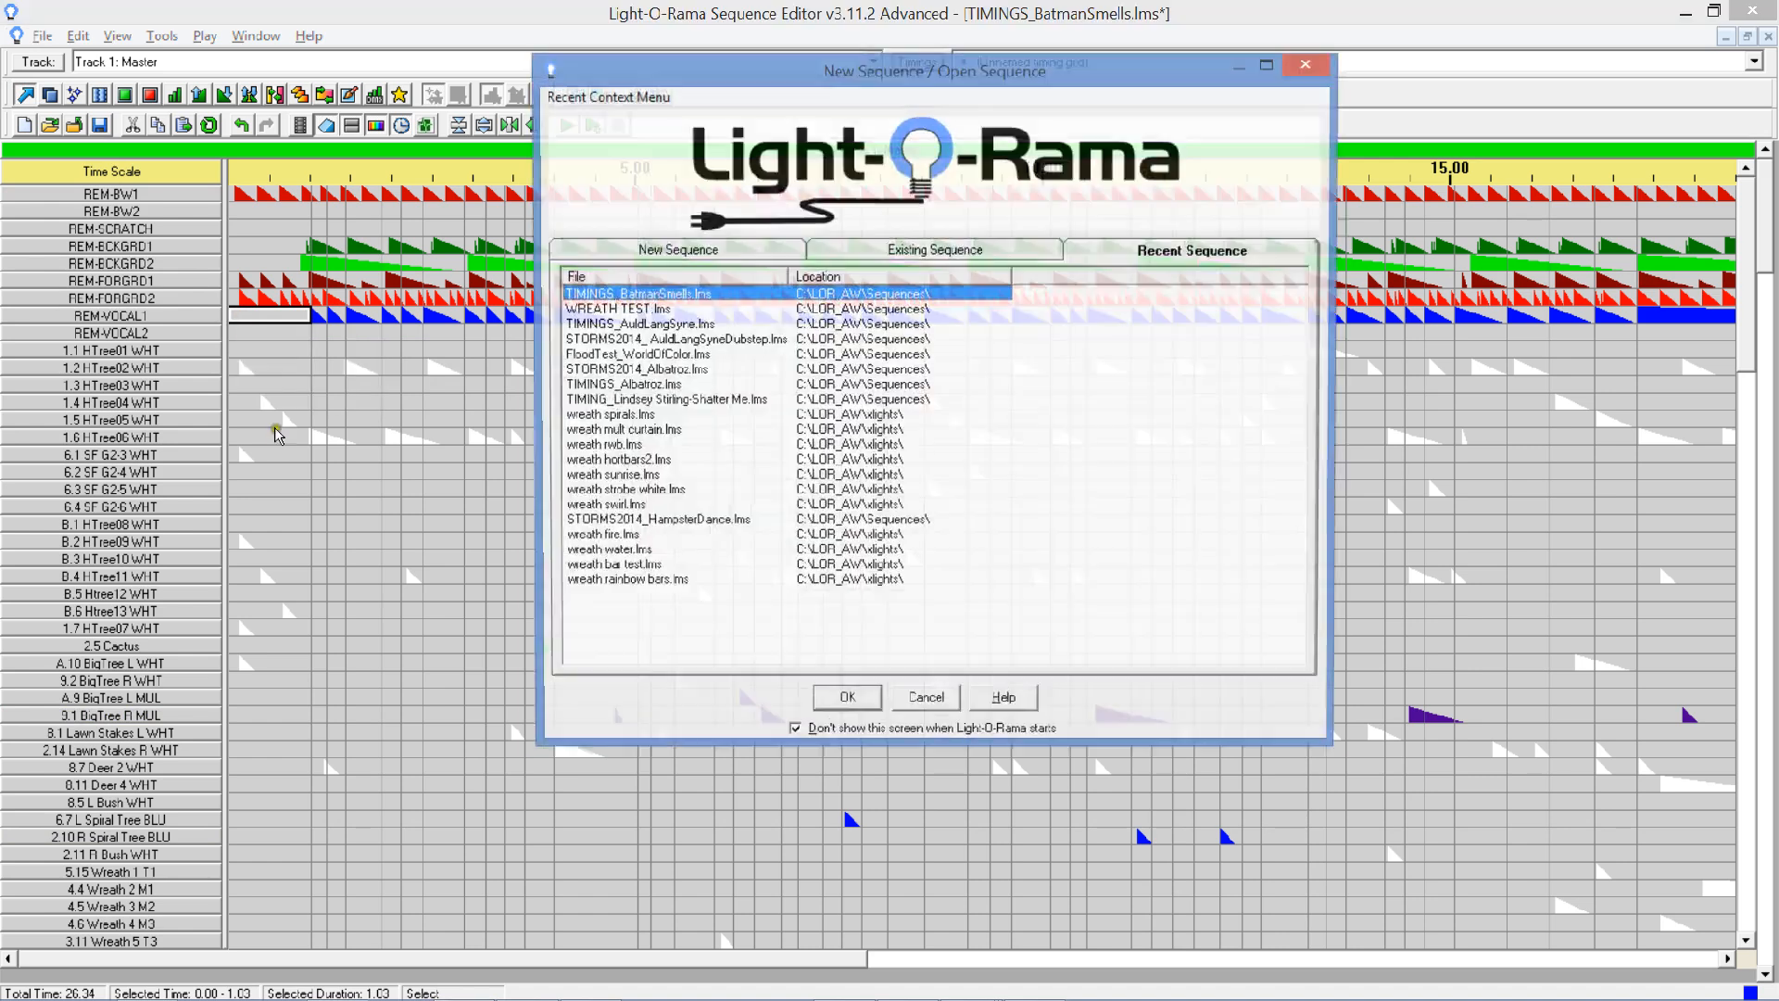
{"action": "left_click", "coordinate": [933, 697]}
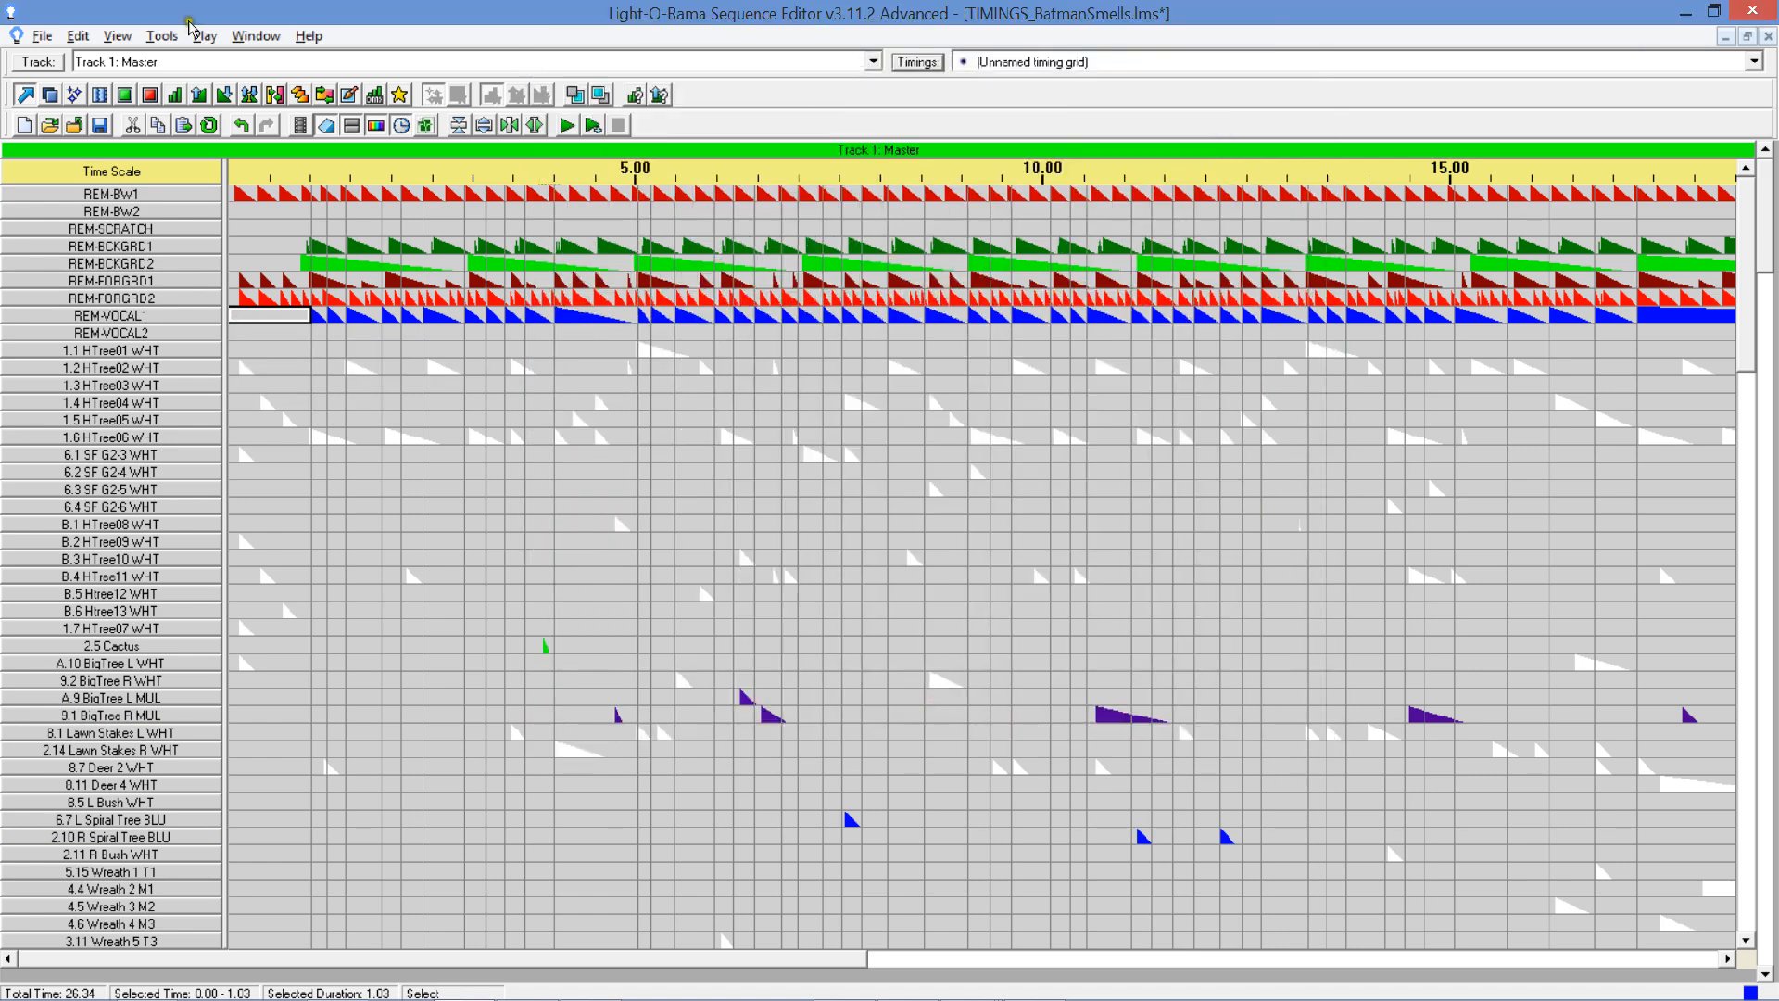
Copy the entire REM-VOCAL1 row and paste its fades onto the 2.5 Cactus channel starting at 0.00.
{"action": "left_click", "coordinate": [78, 35]}
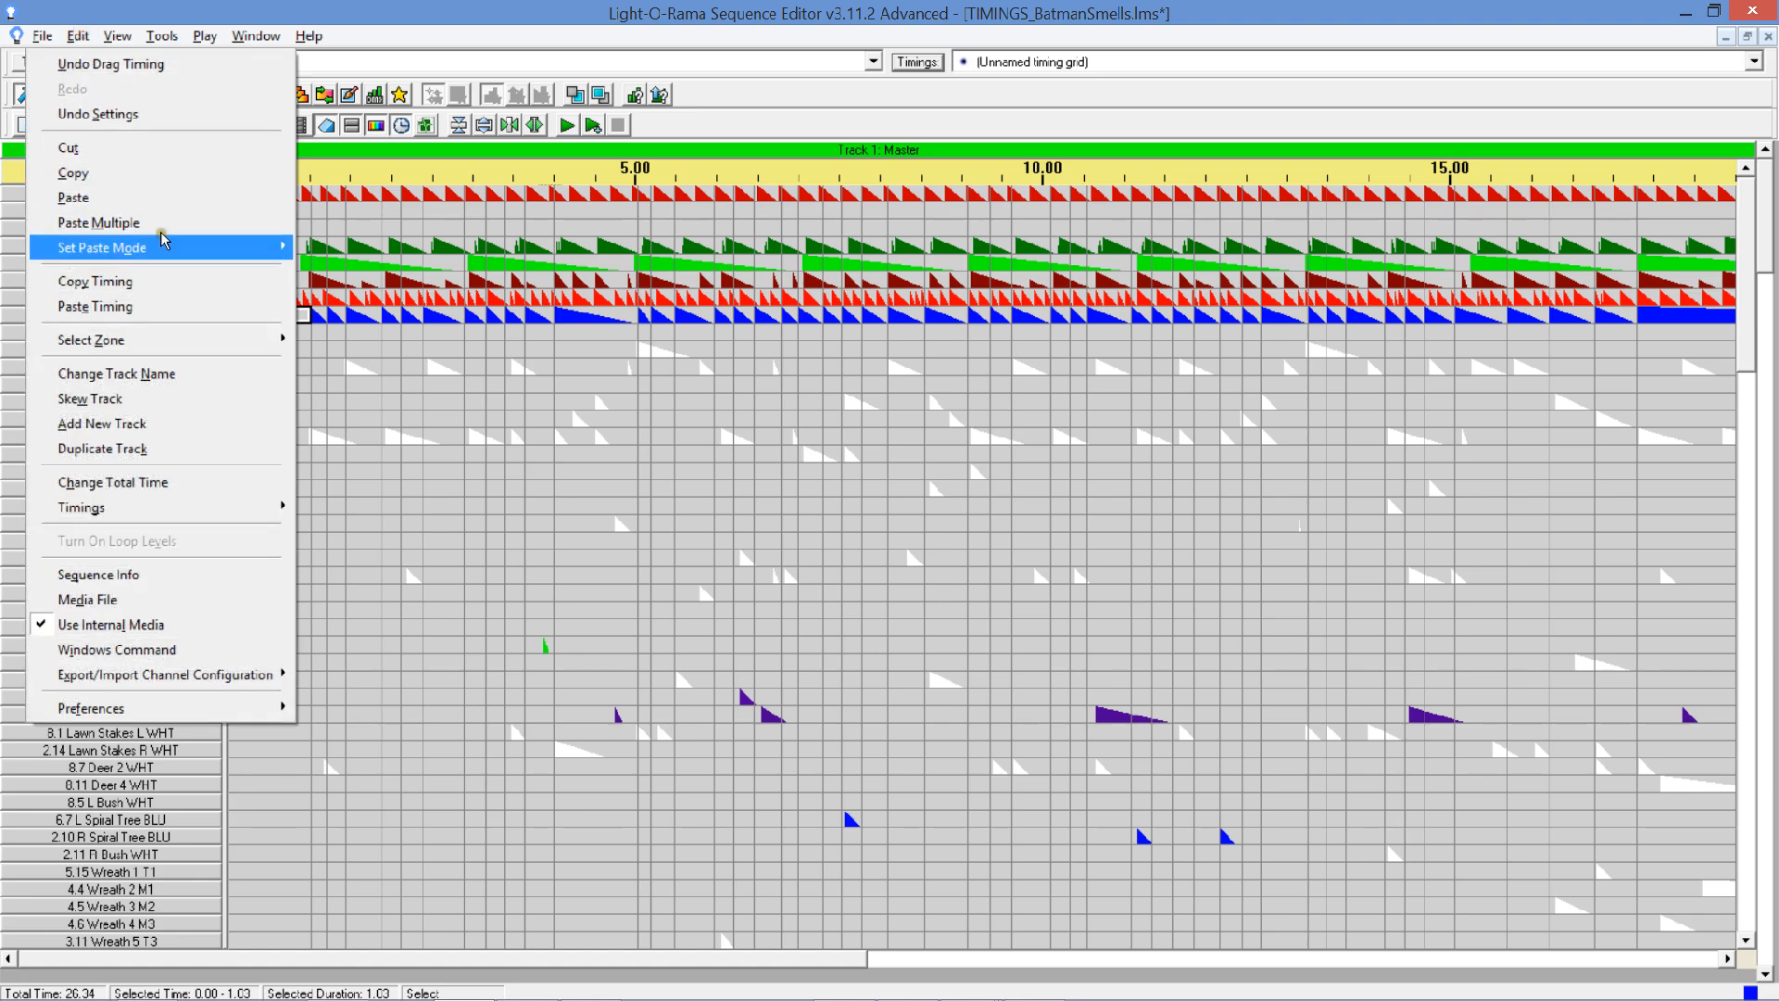
{"action": "mouse_move", "coordinate": [220, 337]}
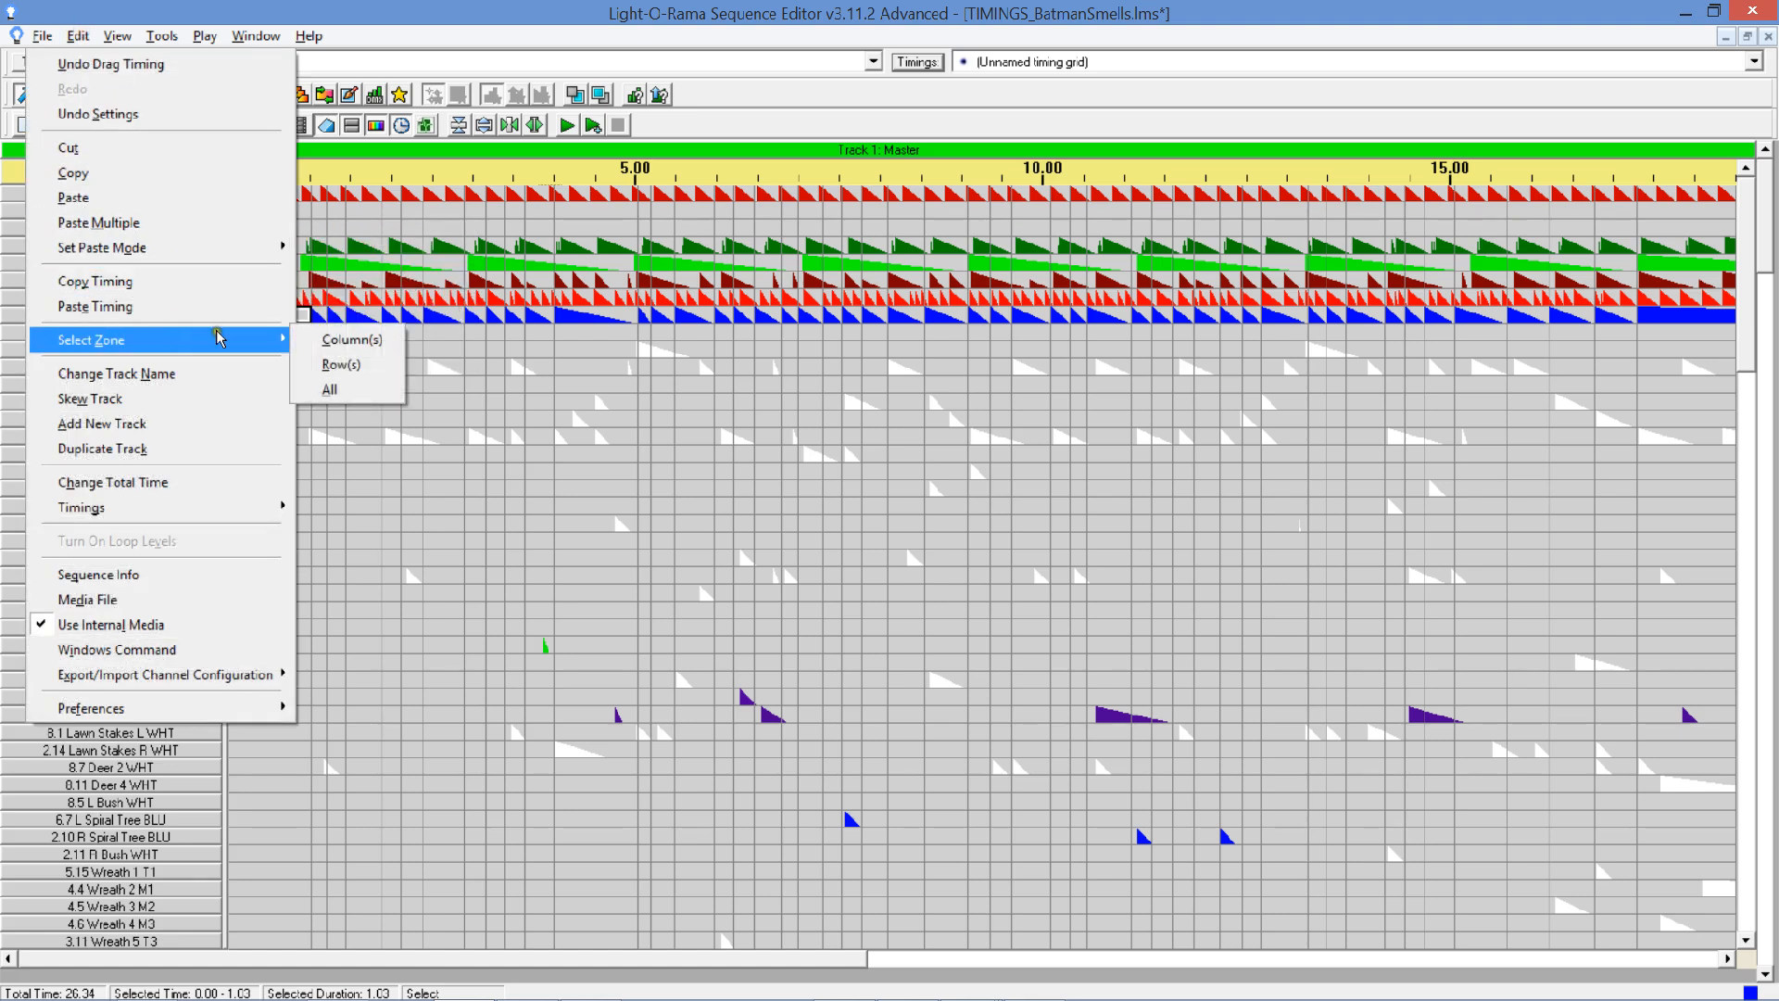
{"action": "left_click", "coordinate": [340, 368]}
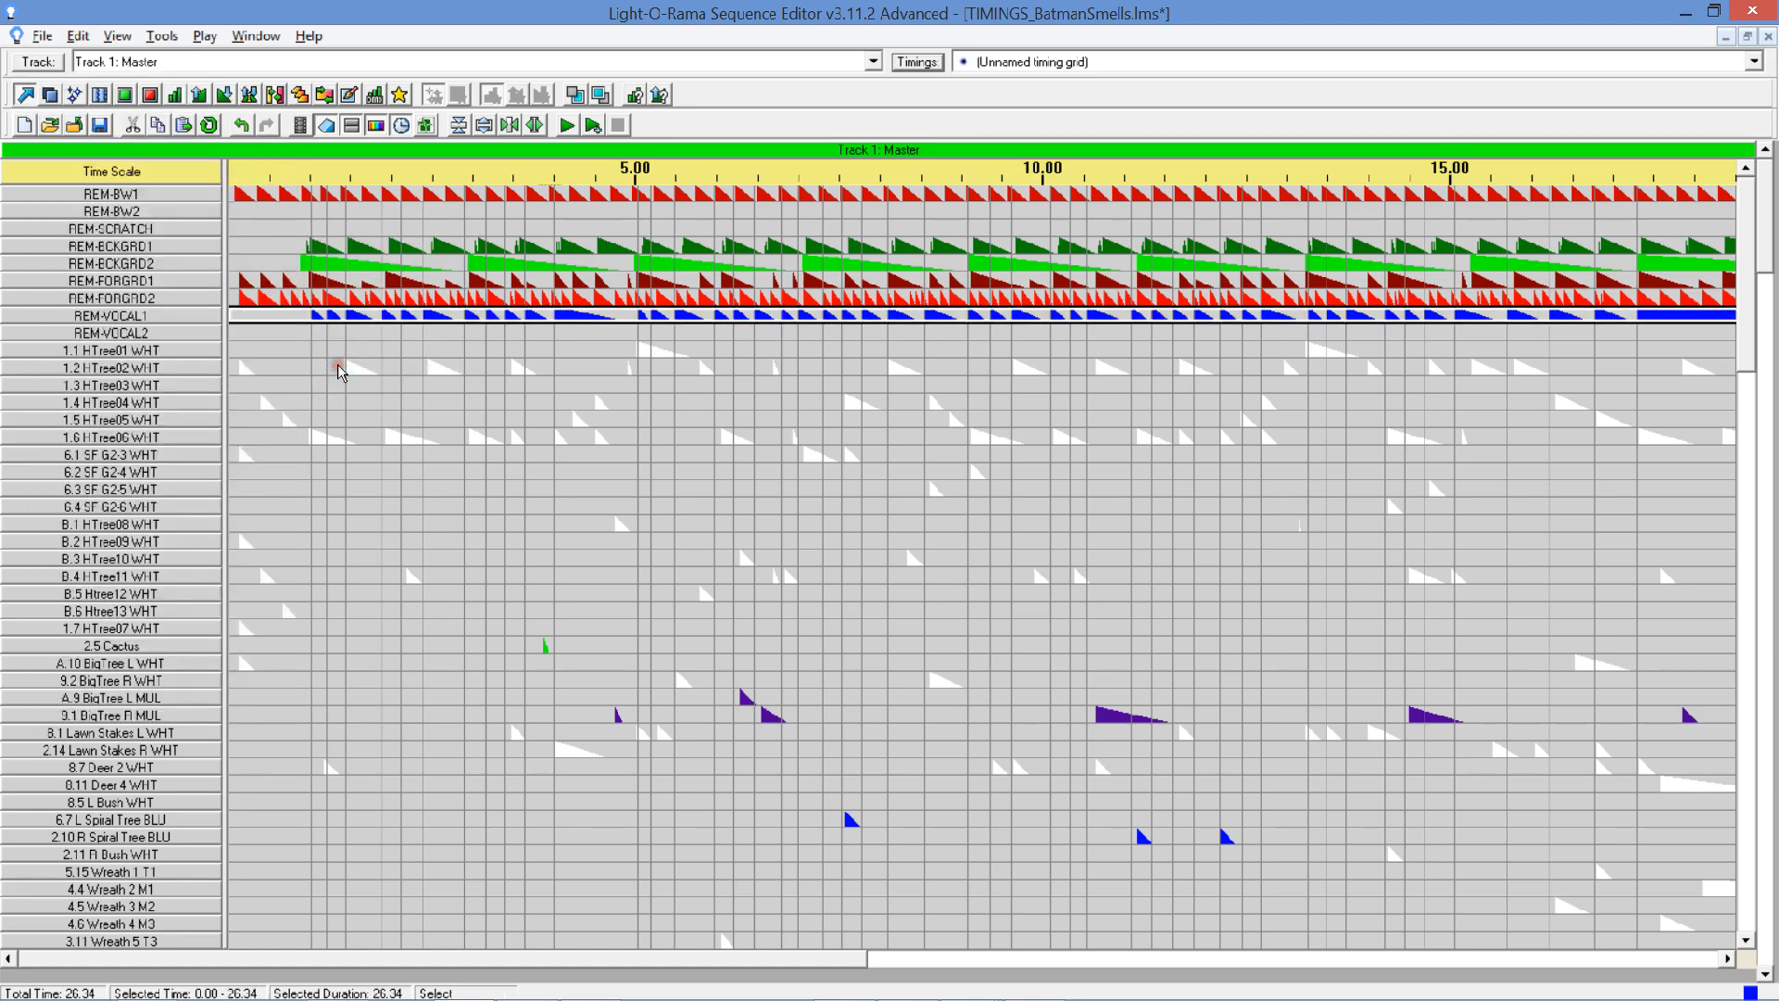
{"action": "left_click", "coordinate": [156, 120]}
{"action": "left_click", "coordinate": [246, 647]}
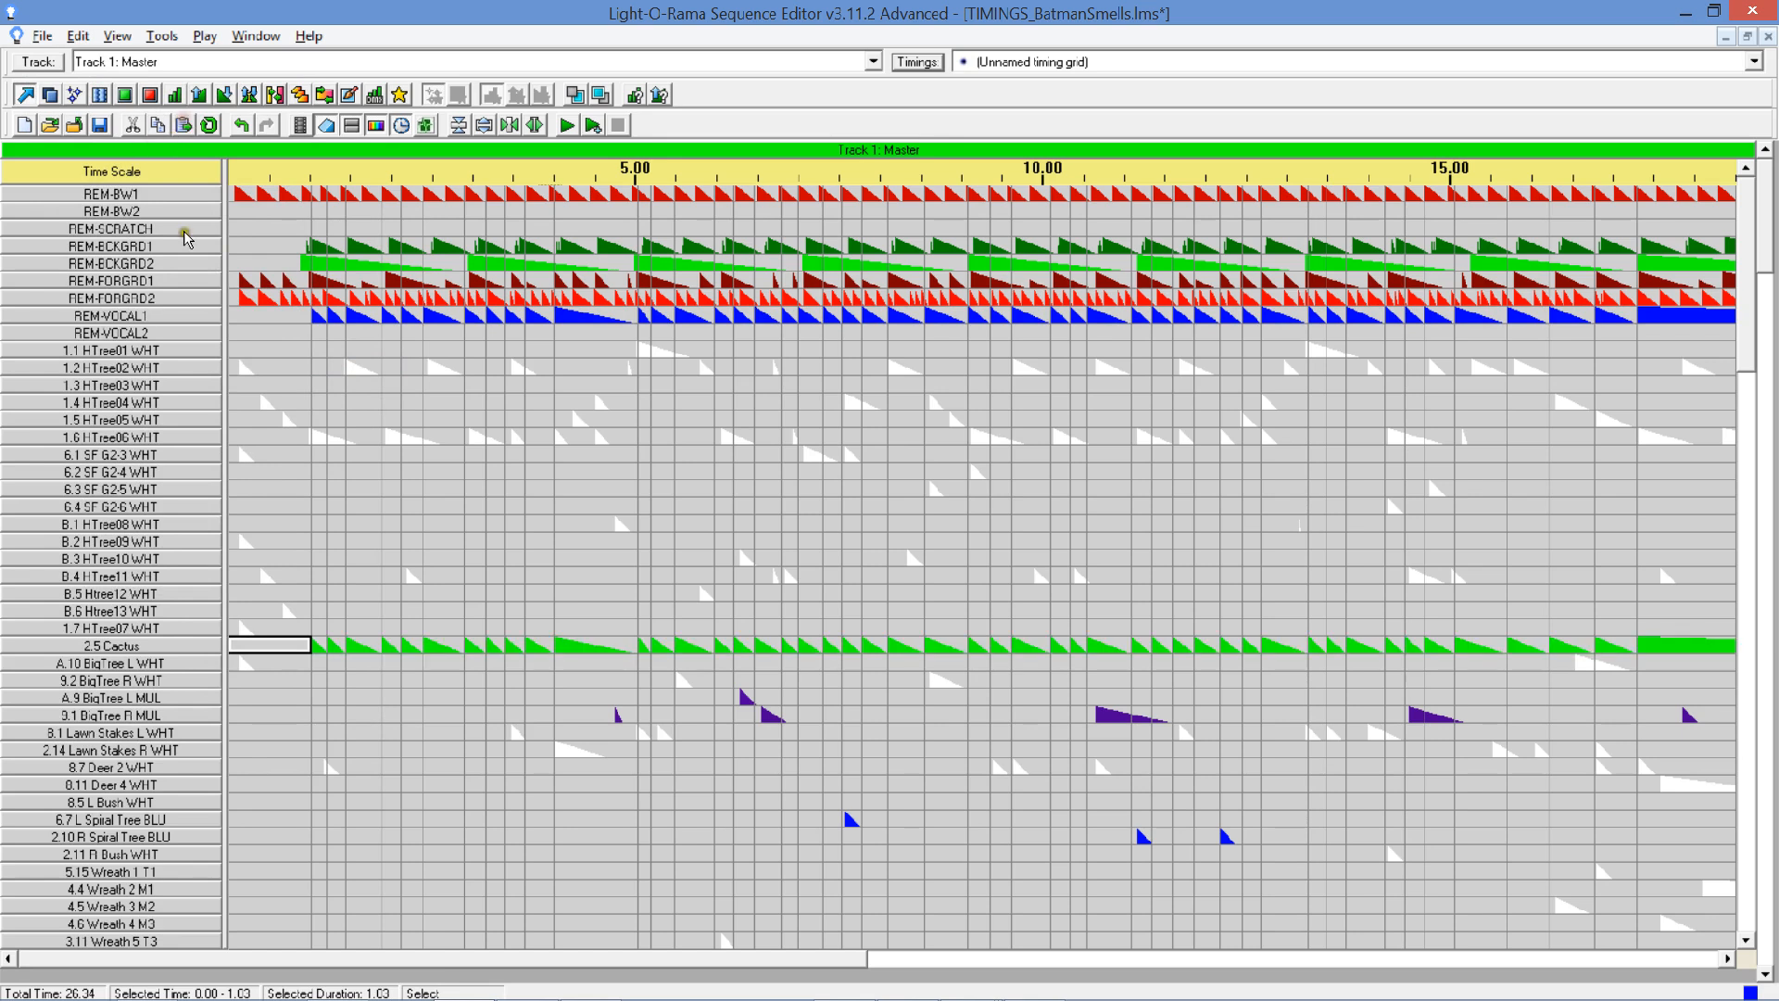
Copy the entire REM-BCKGRD2 row onto the Lawn Stakes L WHT and Lawn Stakes R WHT channels, starting at 0.00.
{"action": "left_click", "coordinate": [238, 268]}
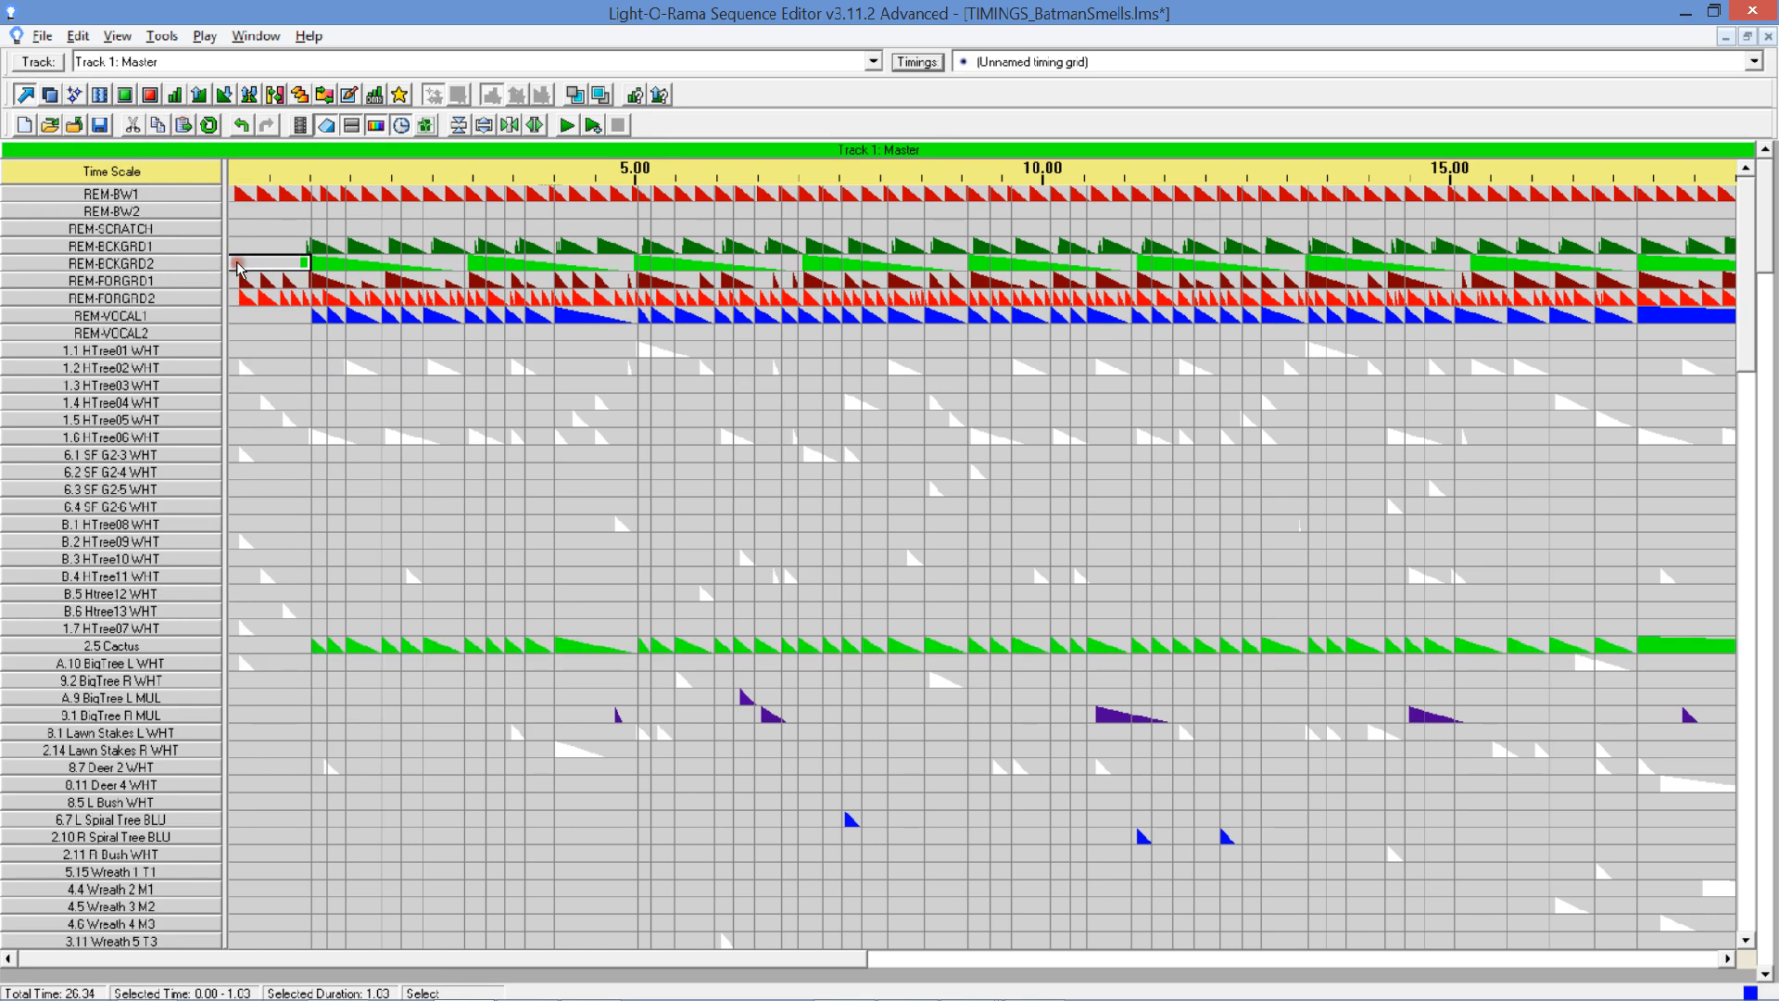
{"action": "right_click", "coordinate": [238, 268]}
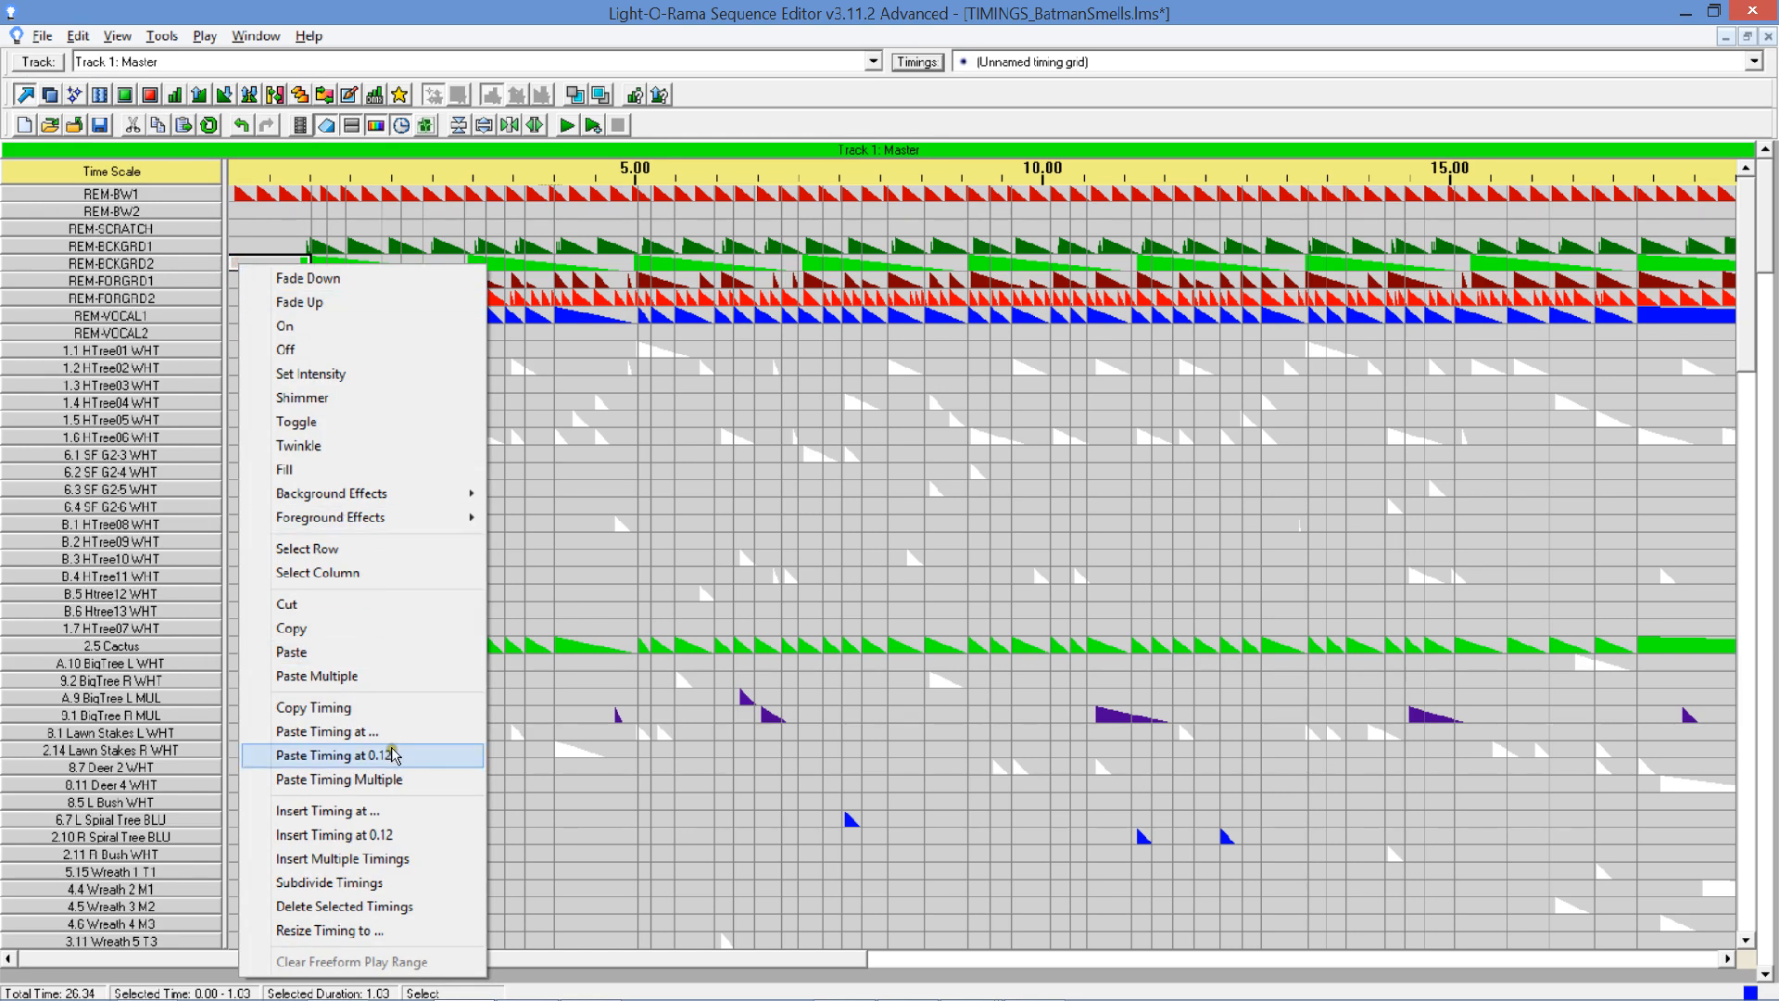
{"action": "left_click", "coordinate": [330, 554]}
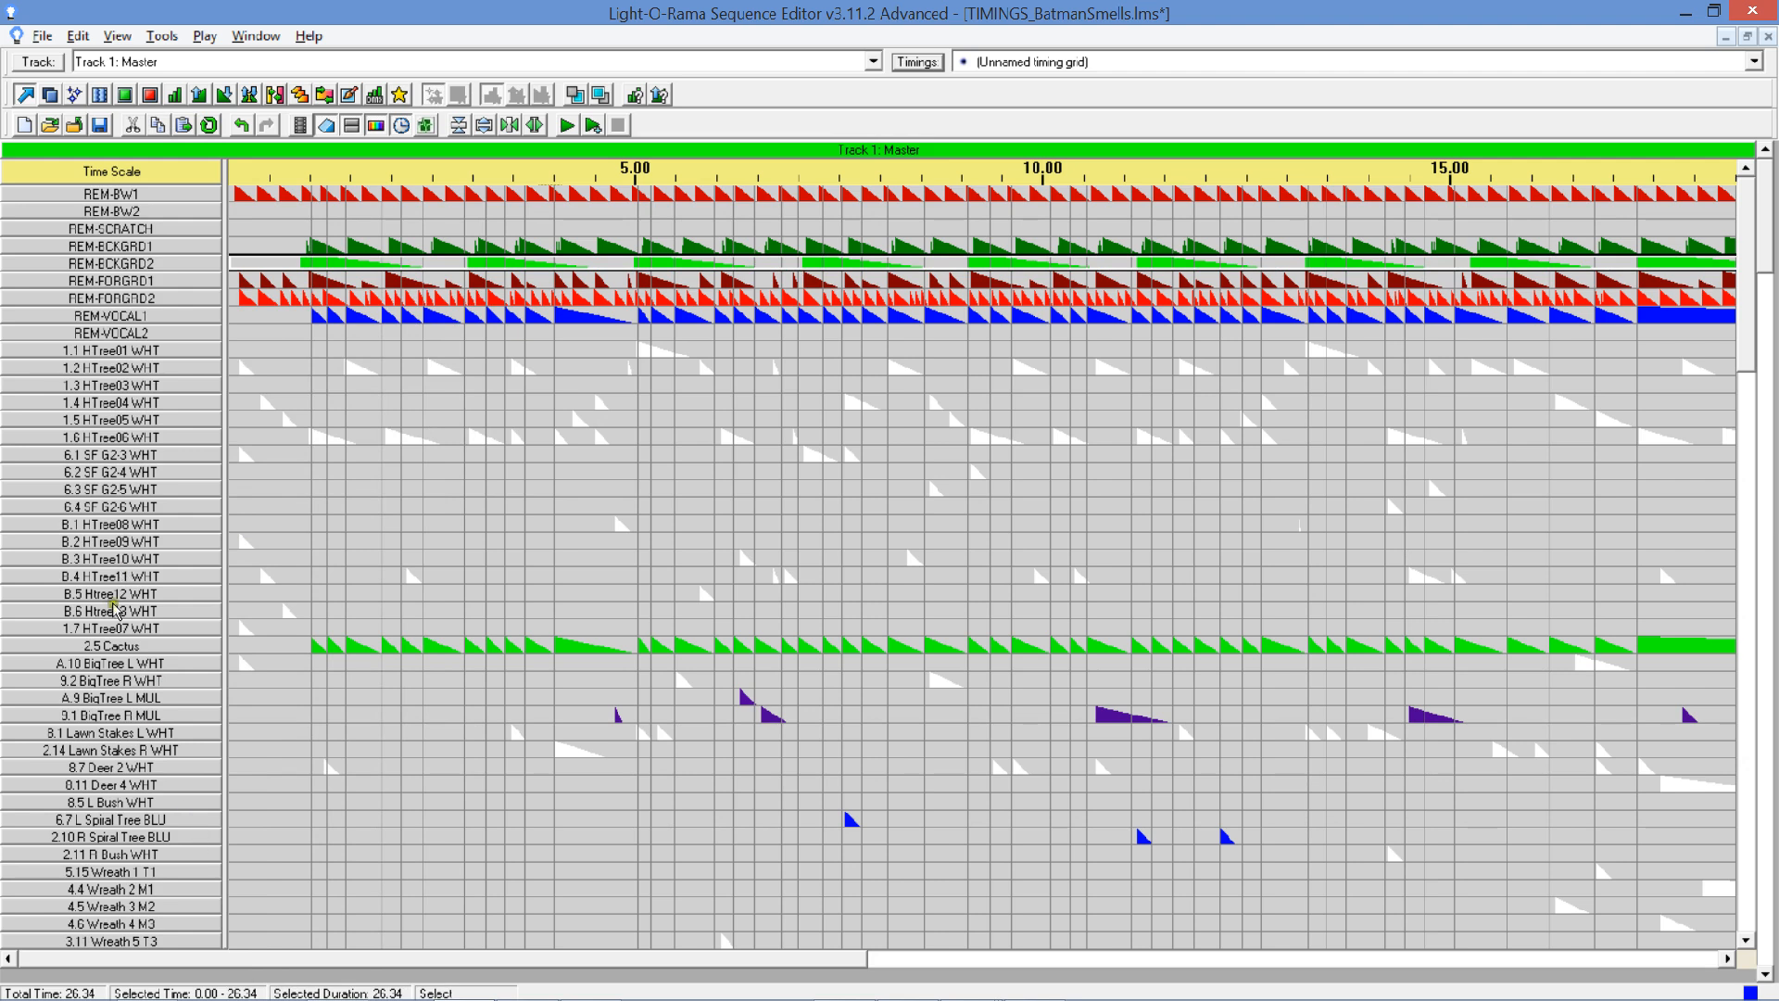
{"action": "left_click", "coordinate": [232, 734]}
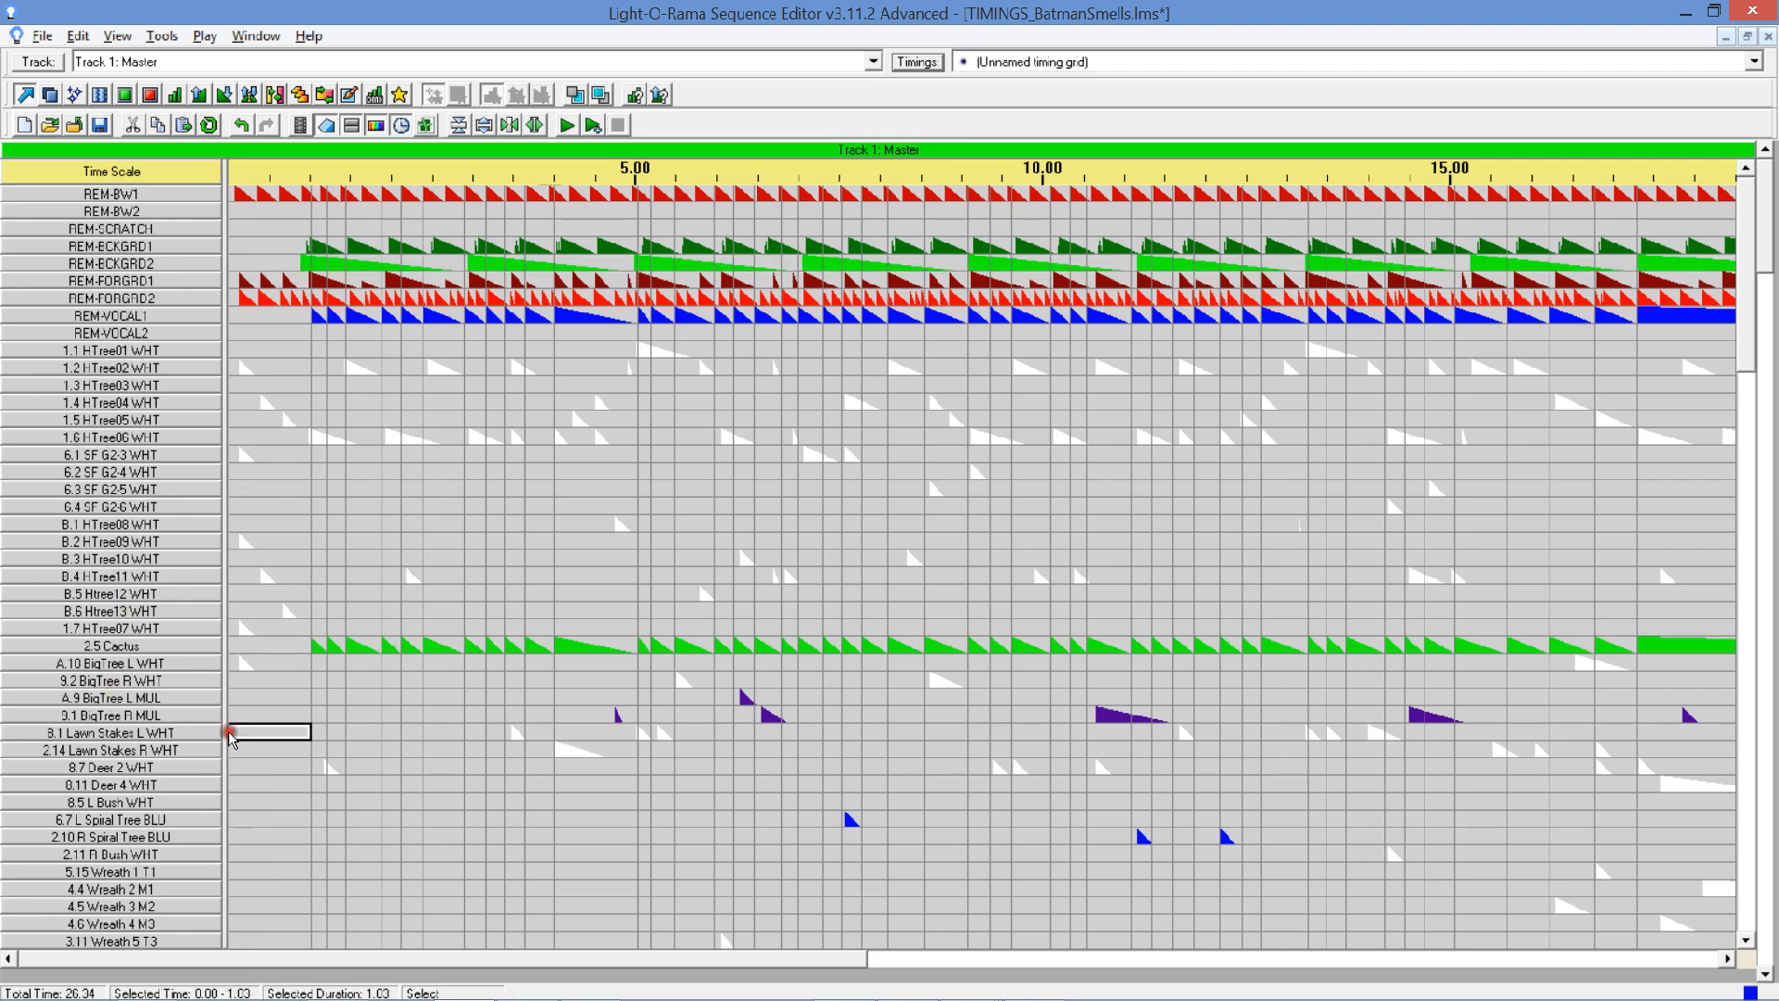
{"action": "key", "text": "ctrl+v"}
{"action": "key", "text": "Down"}
{"action": "key", "text": "ctrl+v"}
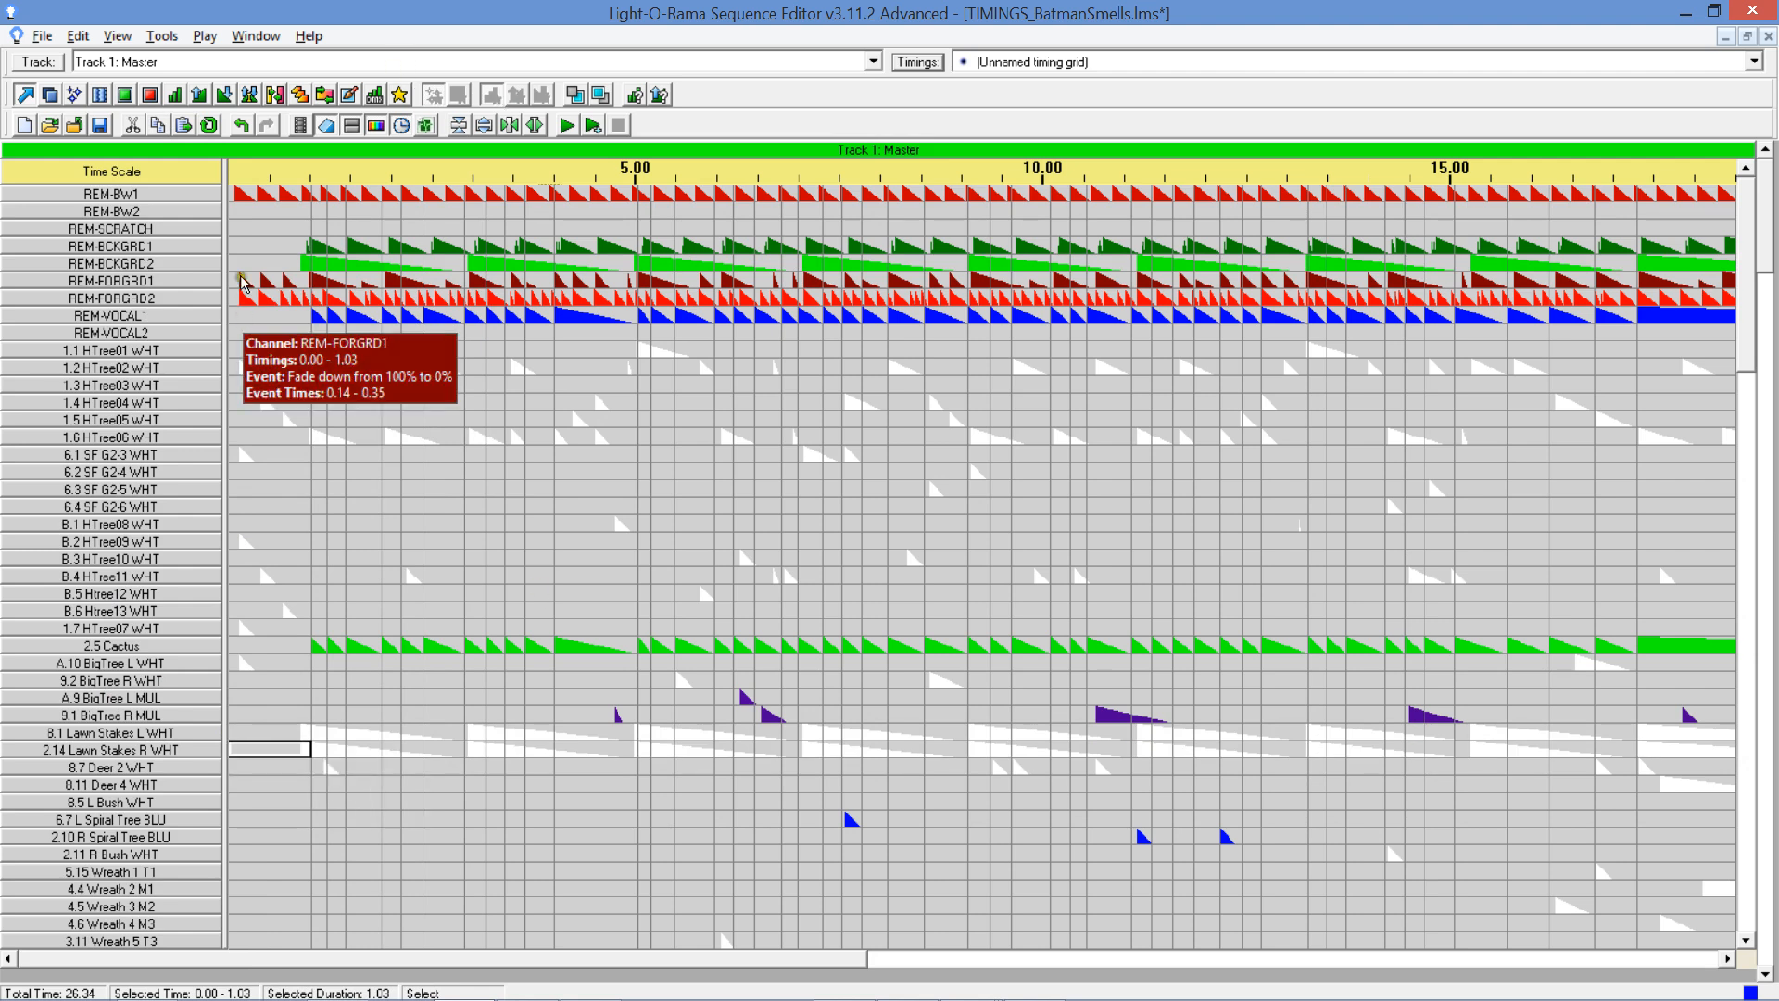
Copy the entire REM-BCKGRD1 row onto the BigTree L WHT and BigTree R WHT channels, starting at 0.00.
{"action": "left_click", "coordinate": [240, 247]}
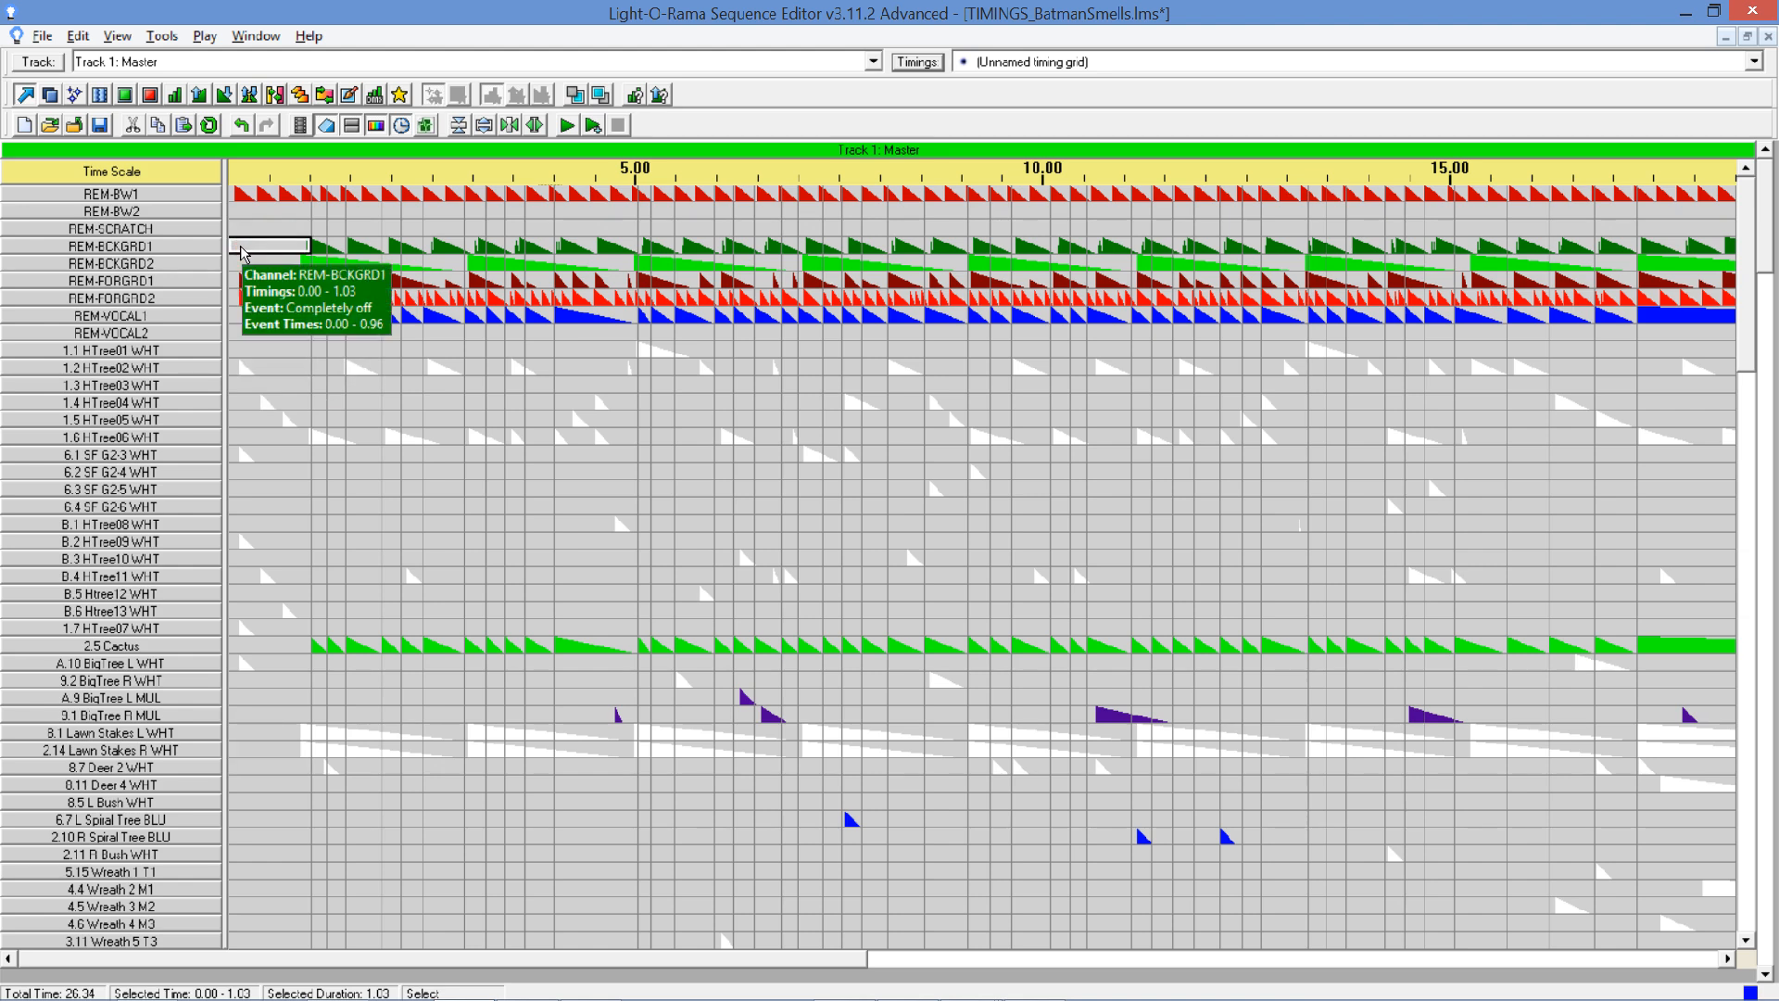
{"action": "right_click", "coordinate": [243, 252]}
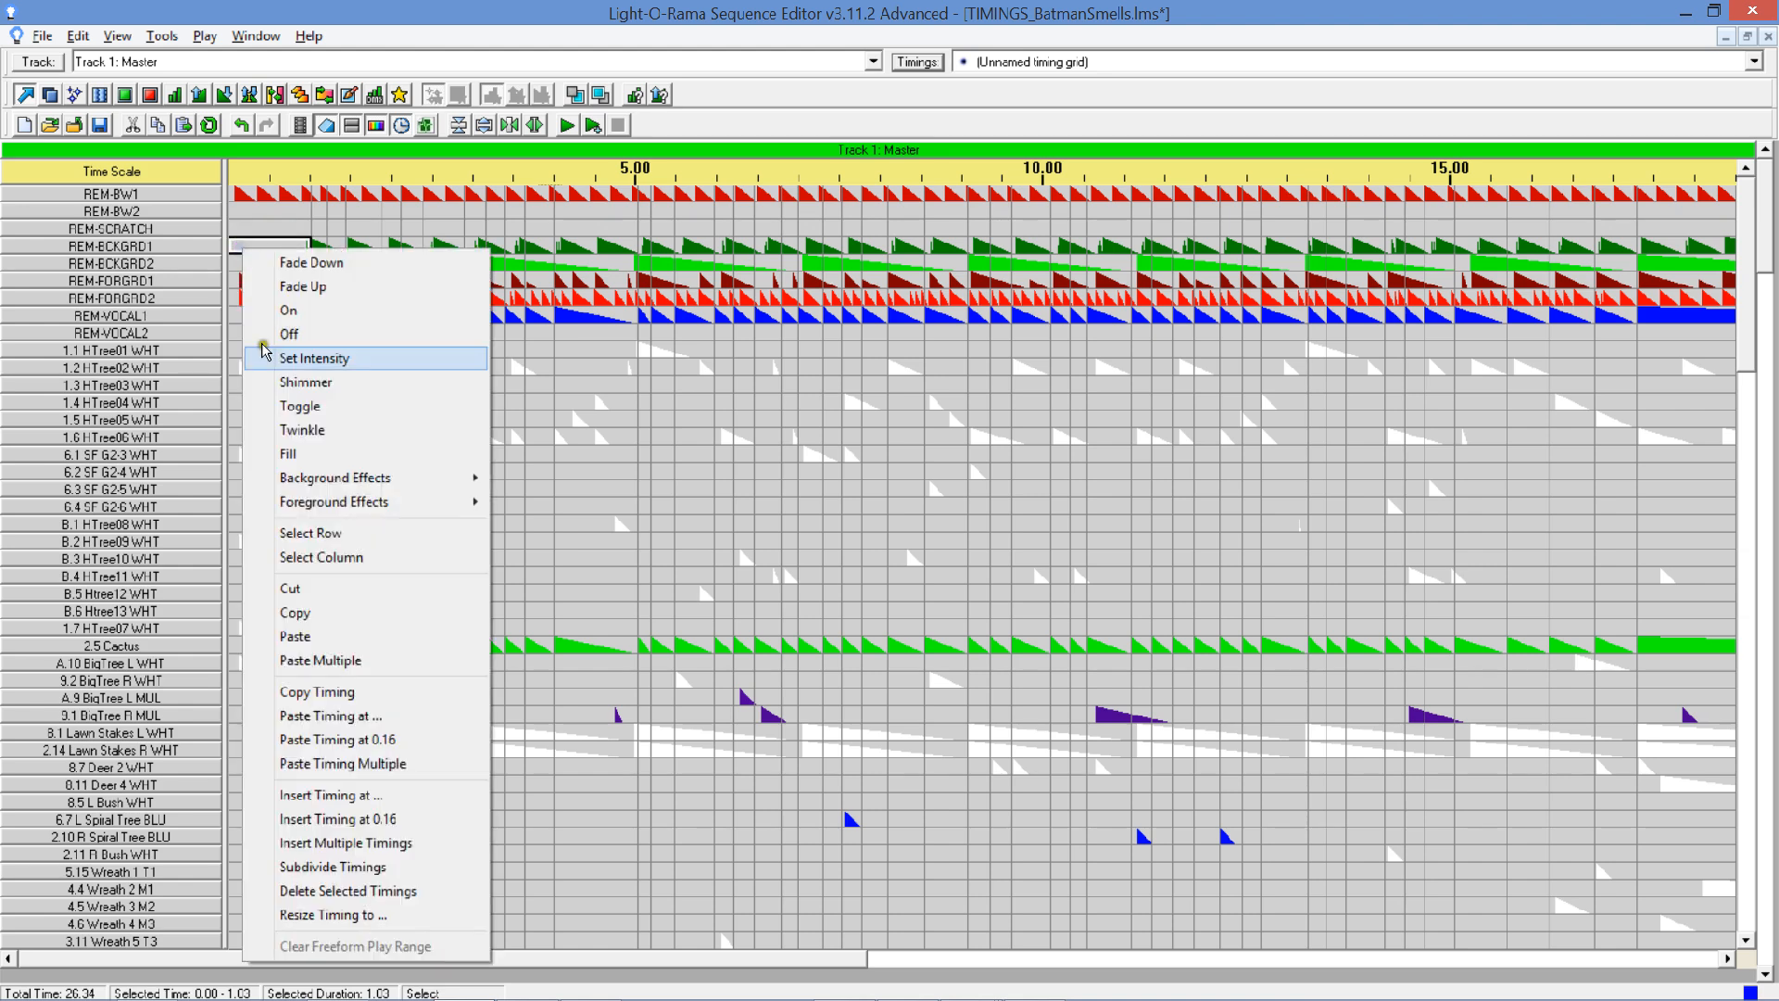
{"action": "left_click", "coordinate": [315, 534]}
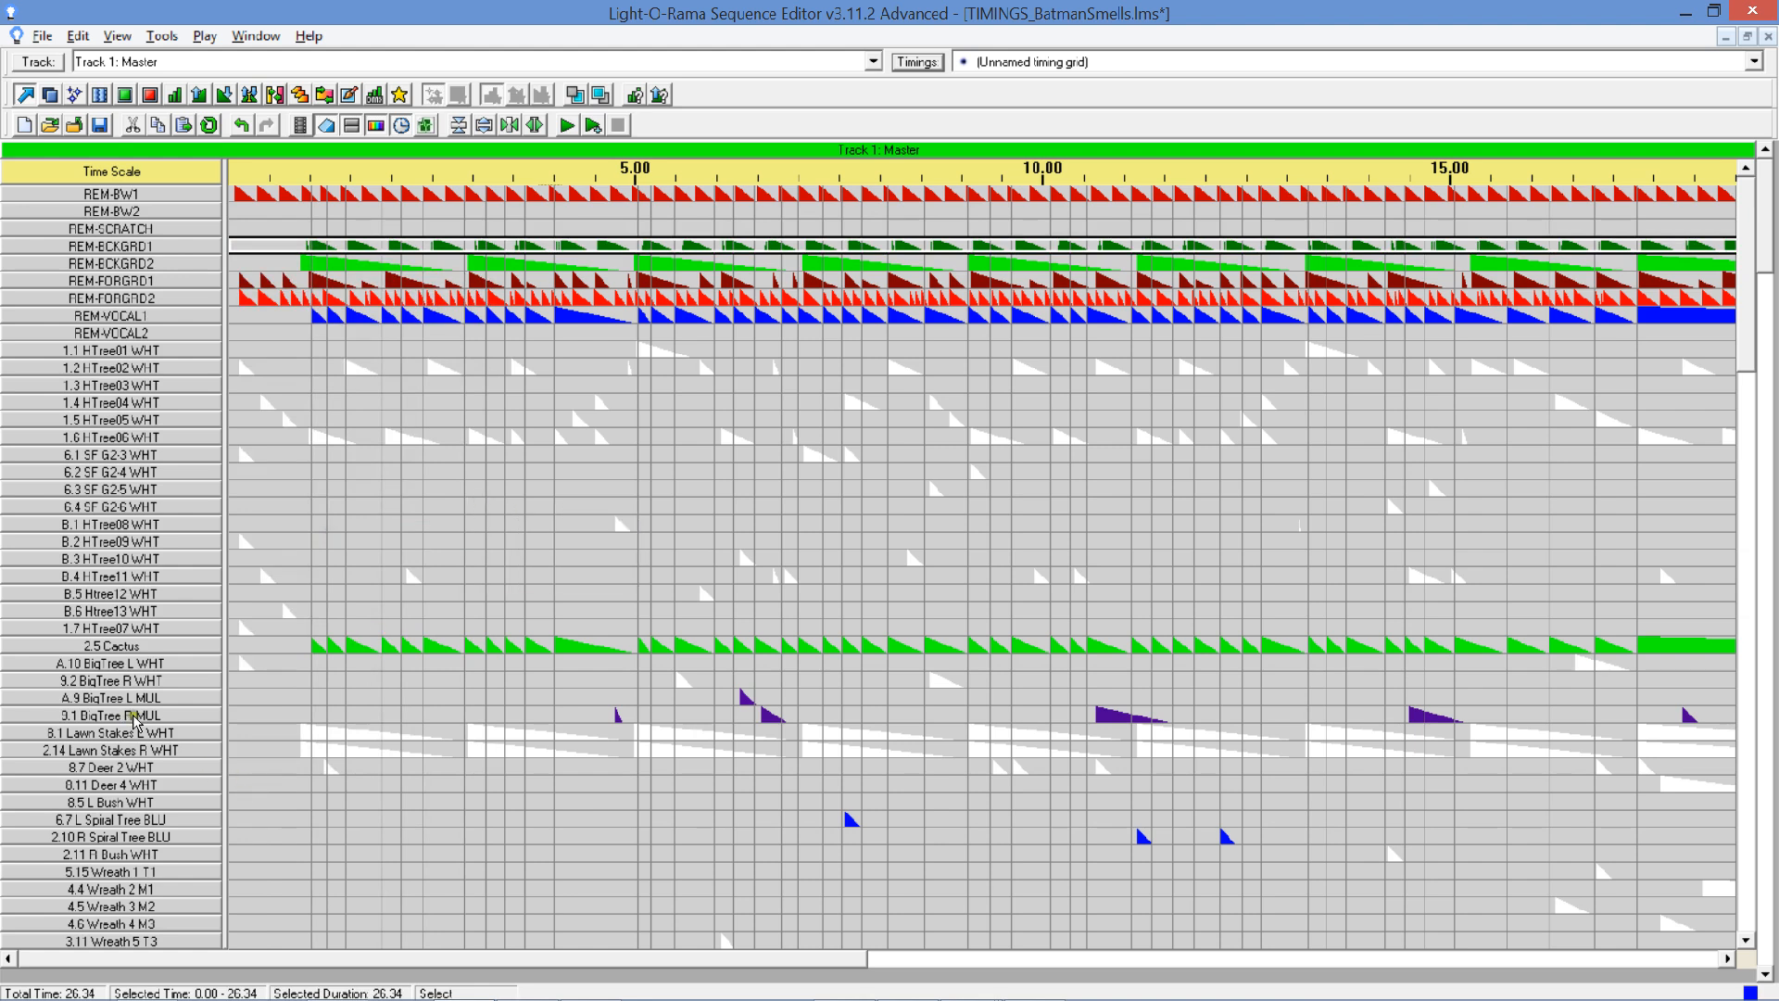
{"action": "left_click", "coordinate": [236, 664]}
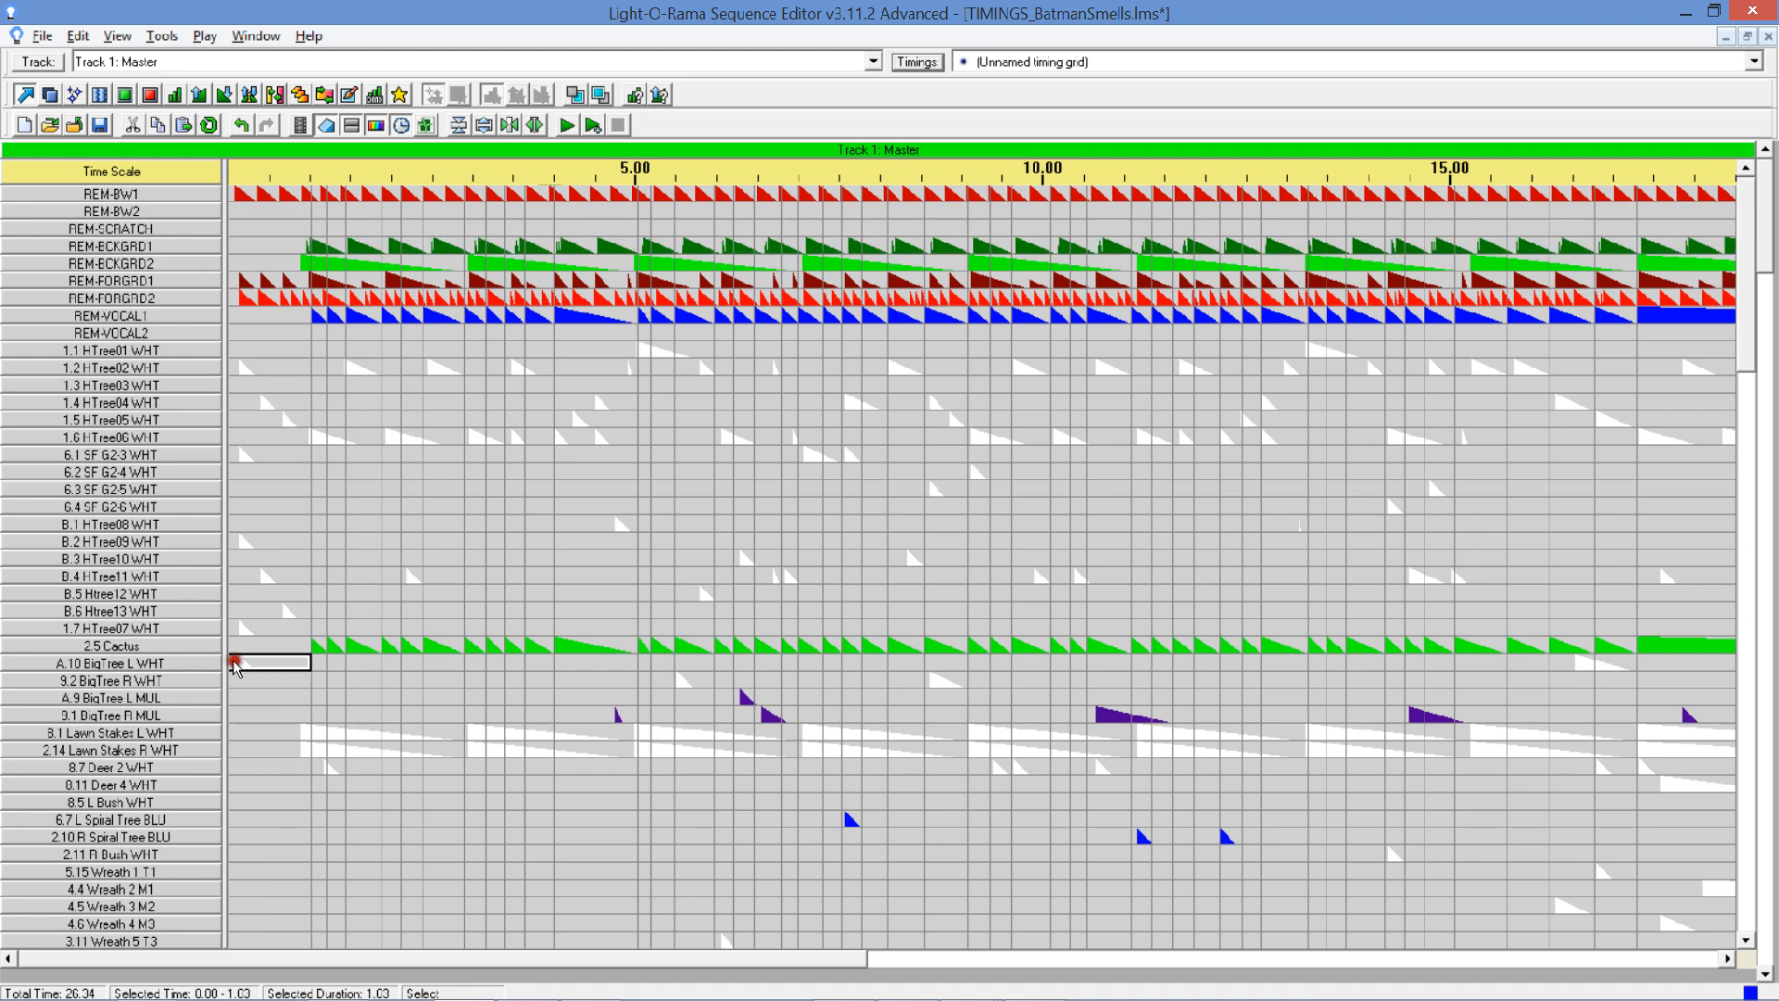
{"action": "key", "text": "ctrl+v"}
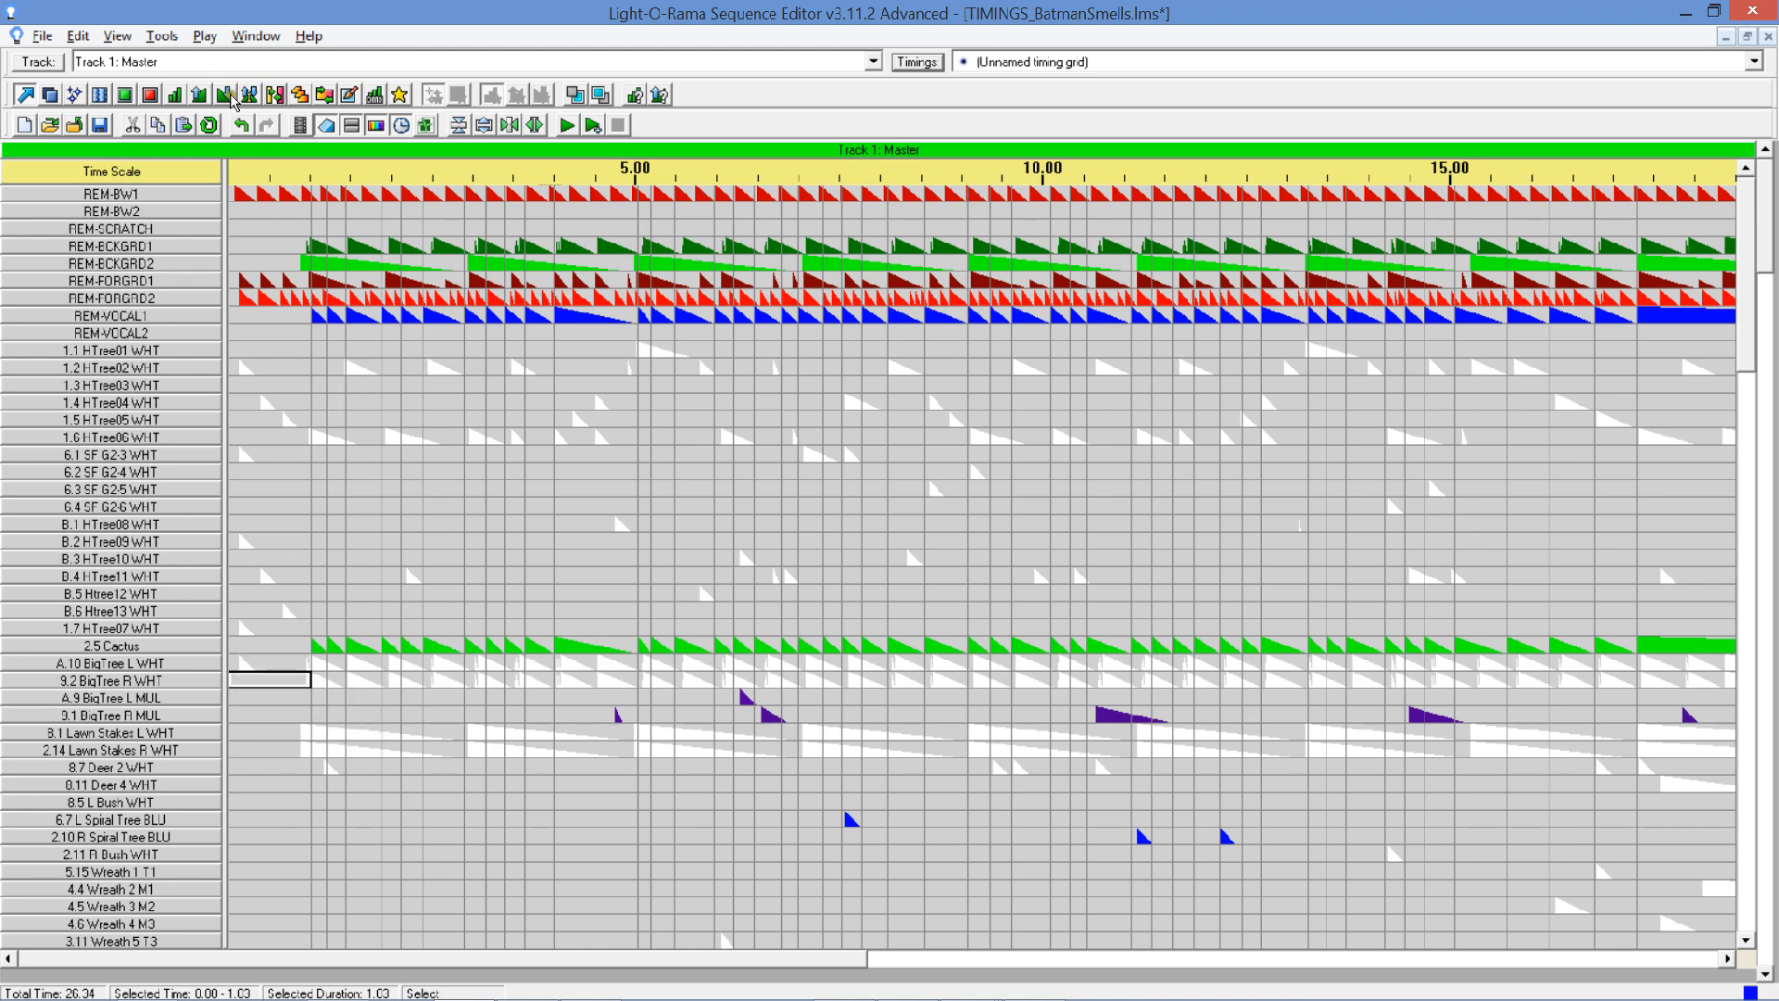
Turn off the Paste from Foreground option of the paste mode.
{"action": "left_click", "coordinate": [78, 36]}
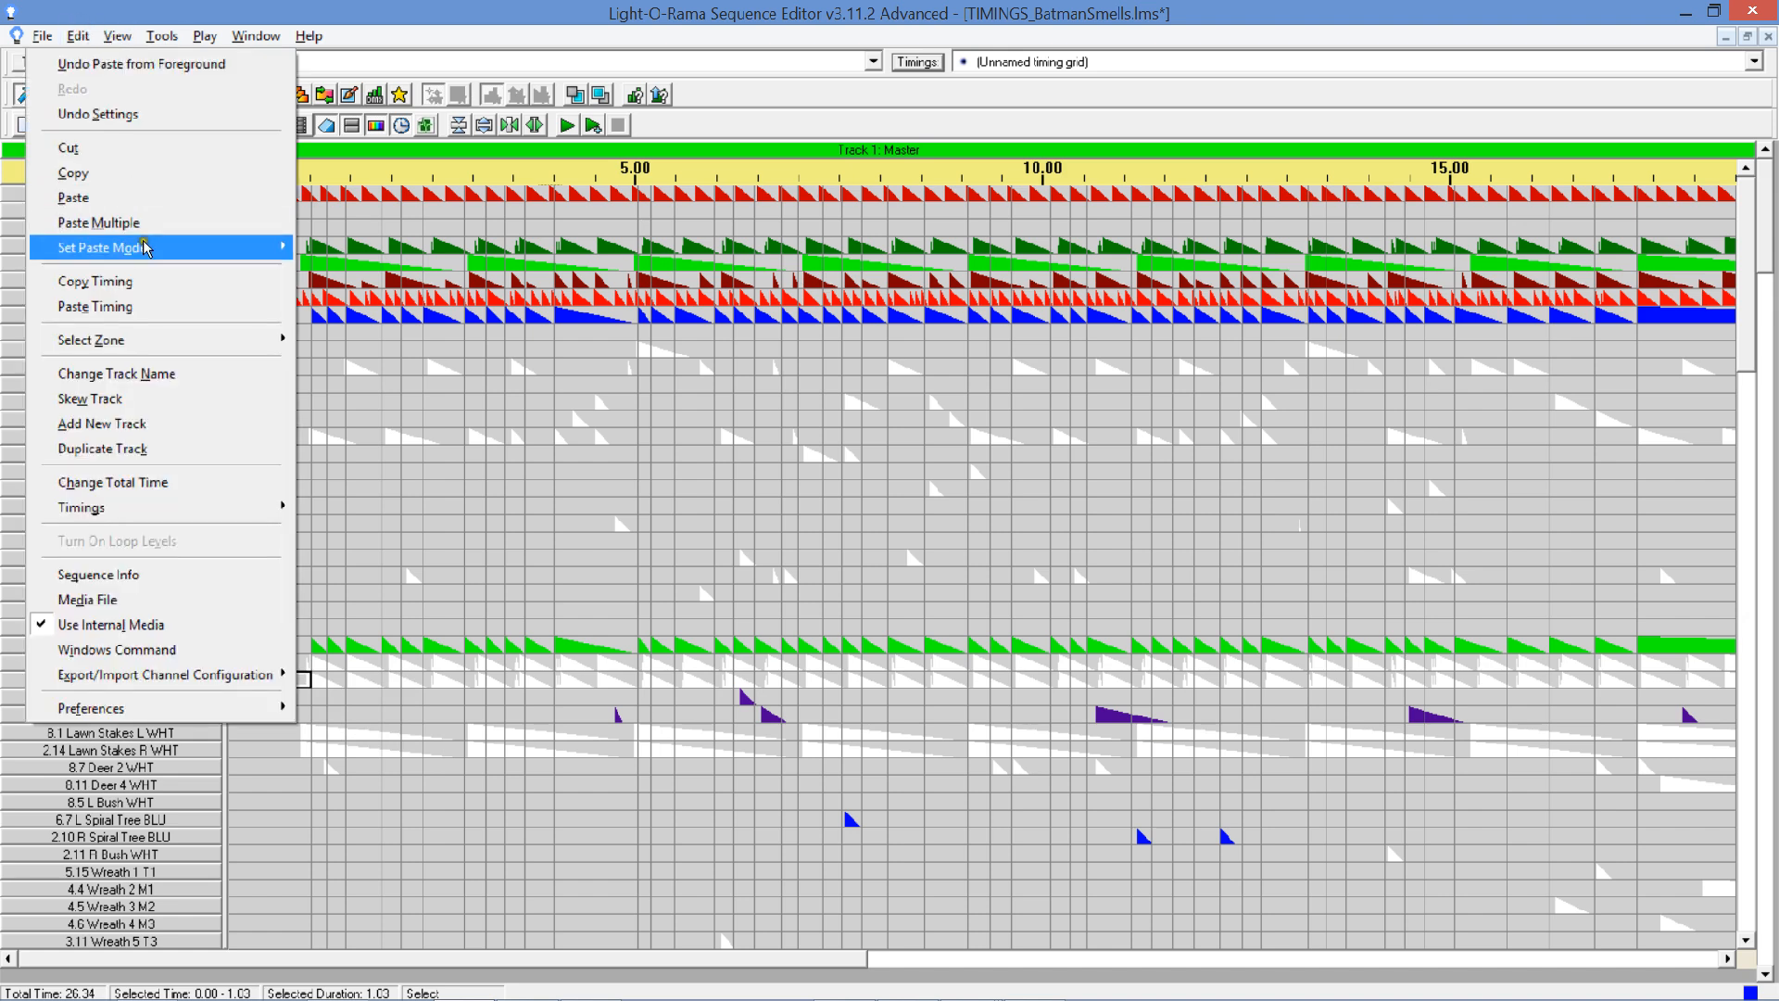
{"action": "mouse_move", "coordinate": [145, 248]}
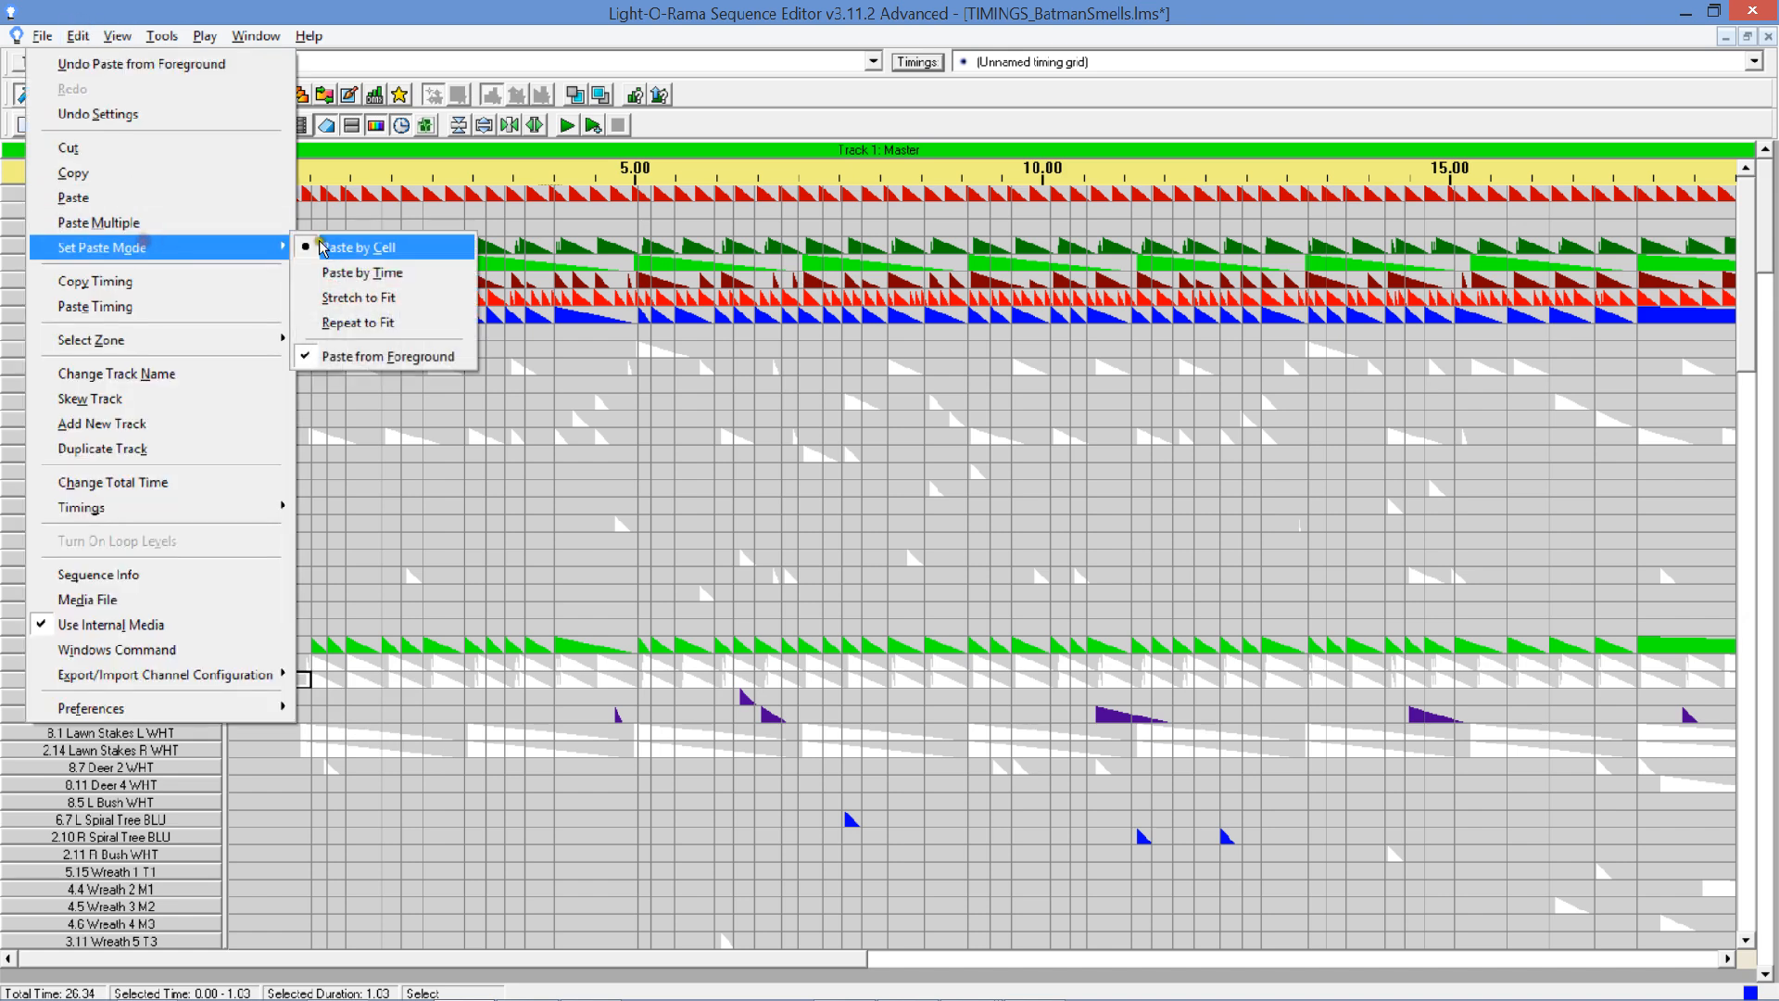
{"action": "left_click", "coordinate": [353, 361]}
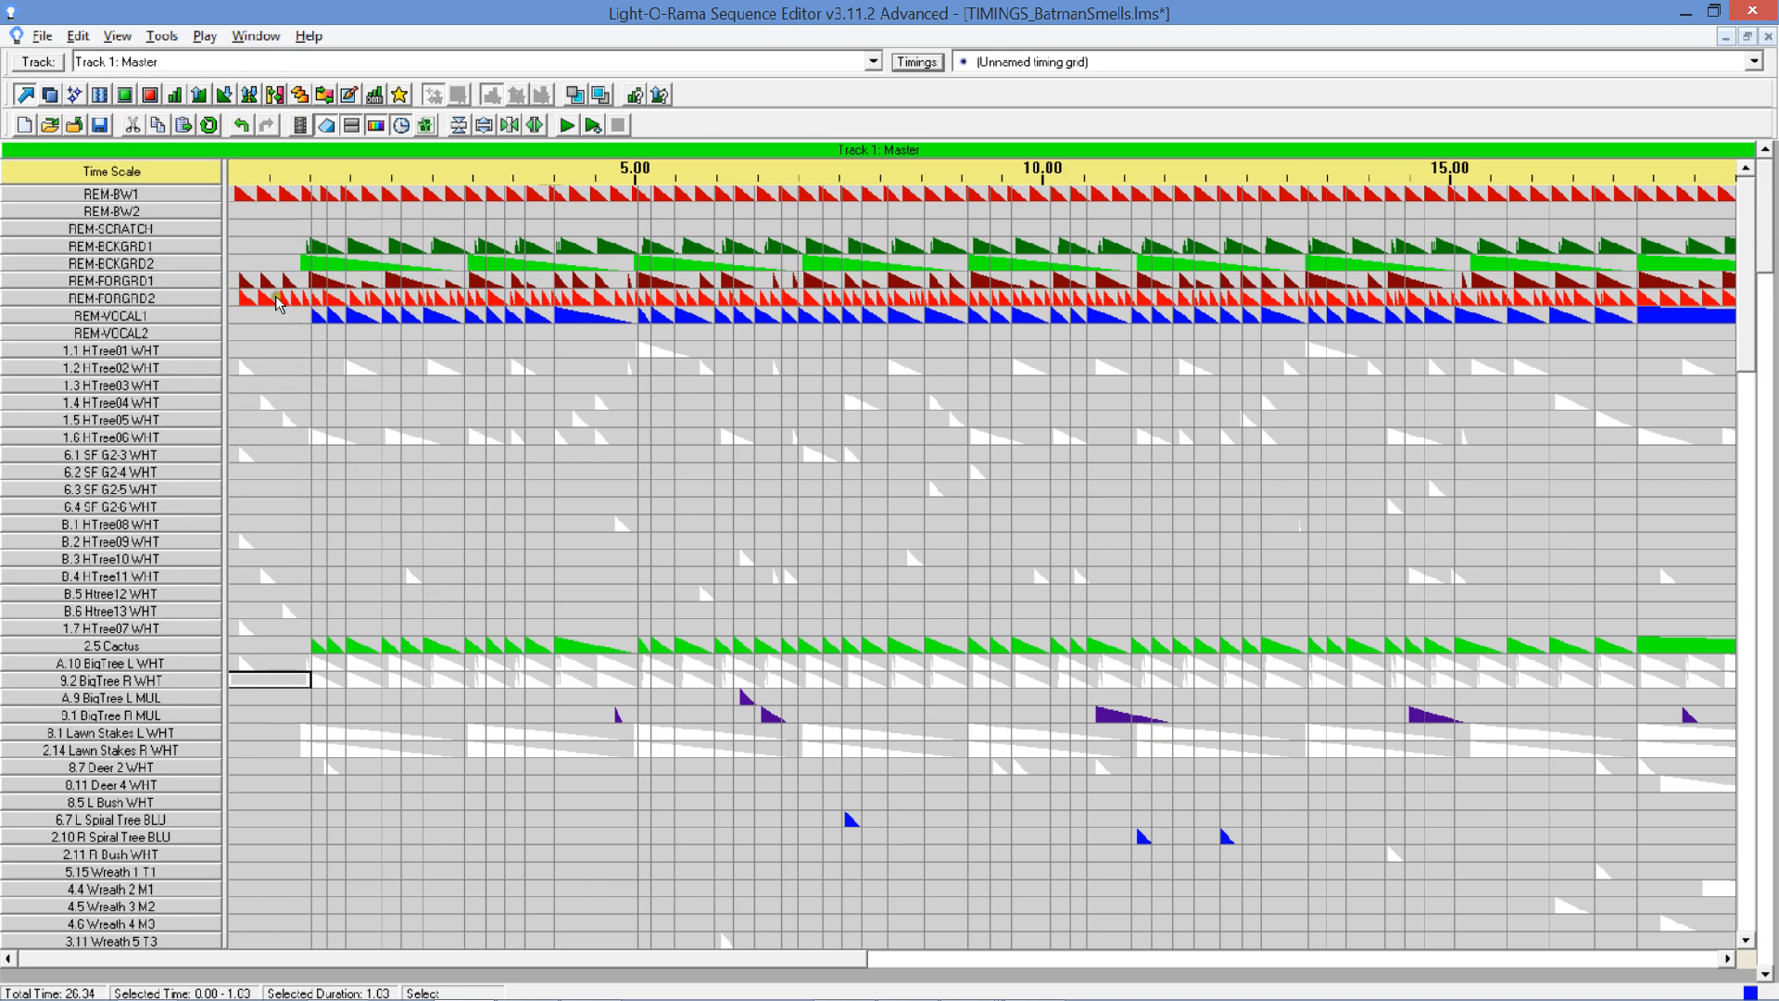
Copy the entire REM-FORGRD2 row onto the six channels from HTree01 WHT through HTree06 WHT, starting at 0.00.
{"action": "left_click", "coordinate": [239, 303]}
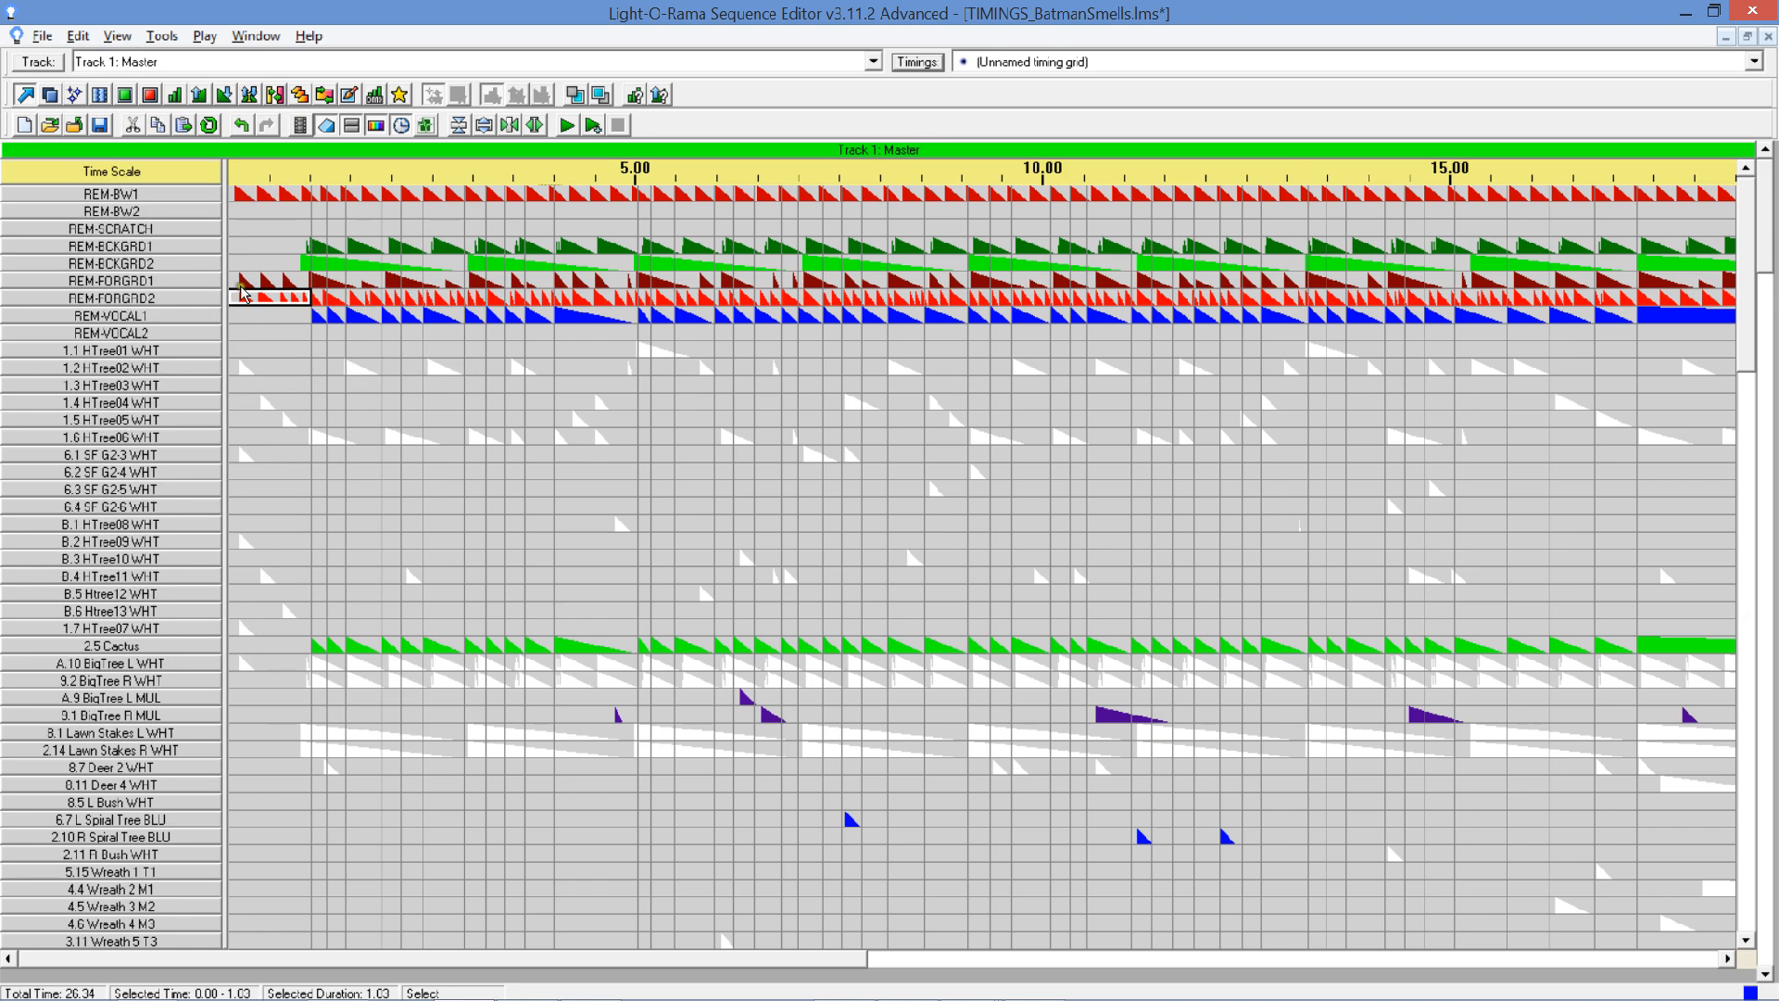
{"action": "right_click", "coordinate": [241, 303]}
{"action": "left_click", "coordinate": [358, 574]}
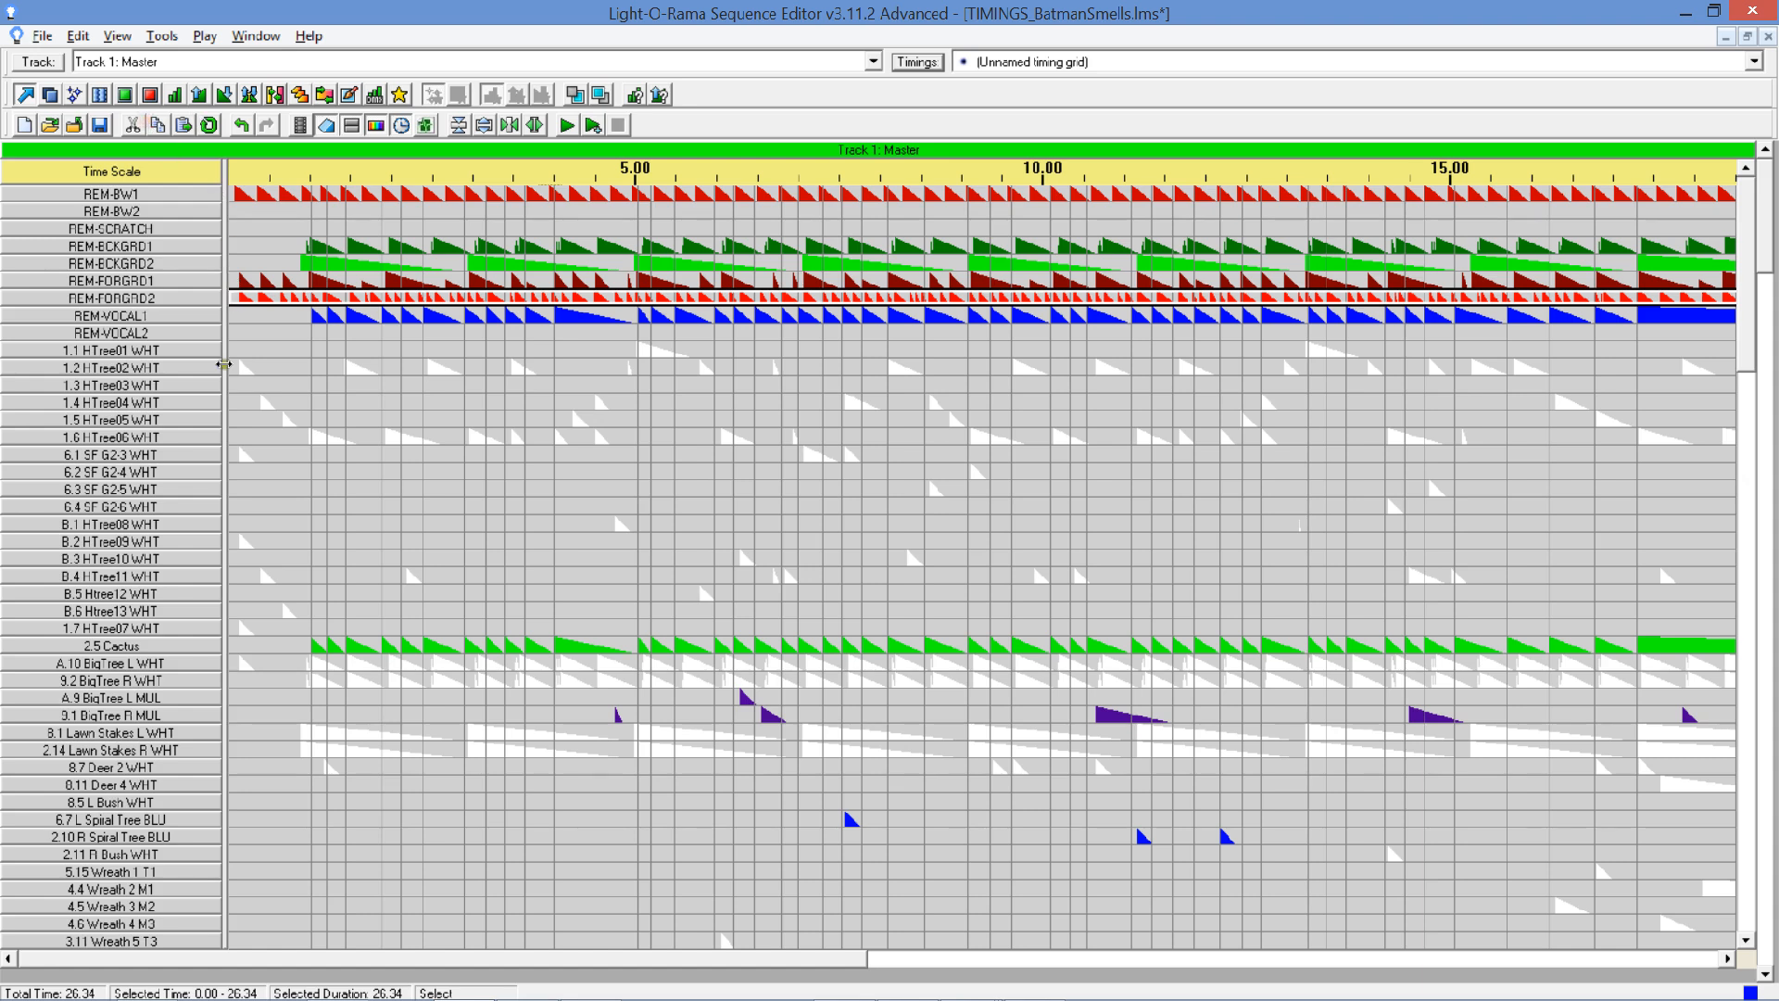
{"action": "left_click", "coordinate": [238, 352]}
{"action": "key", "text": "ctrl+v"}
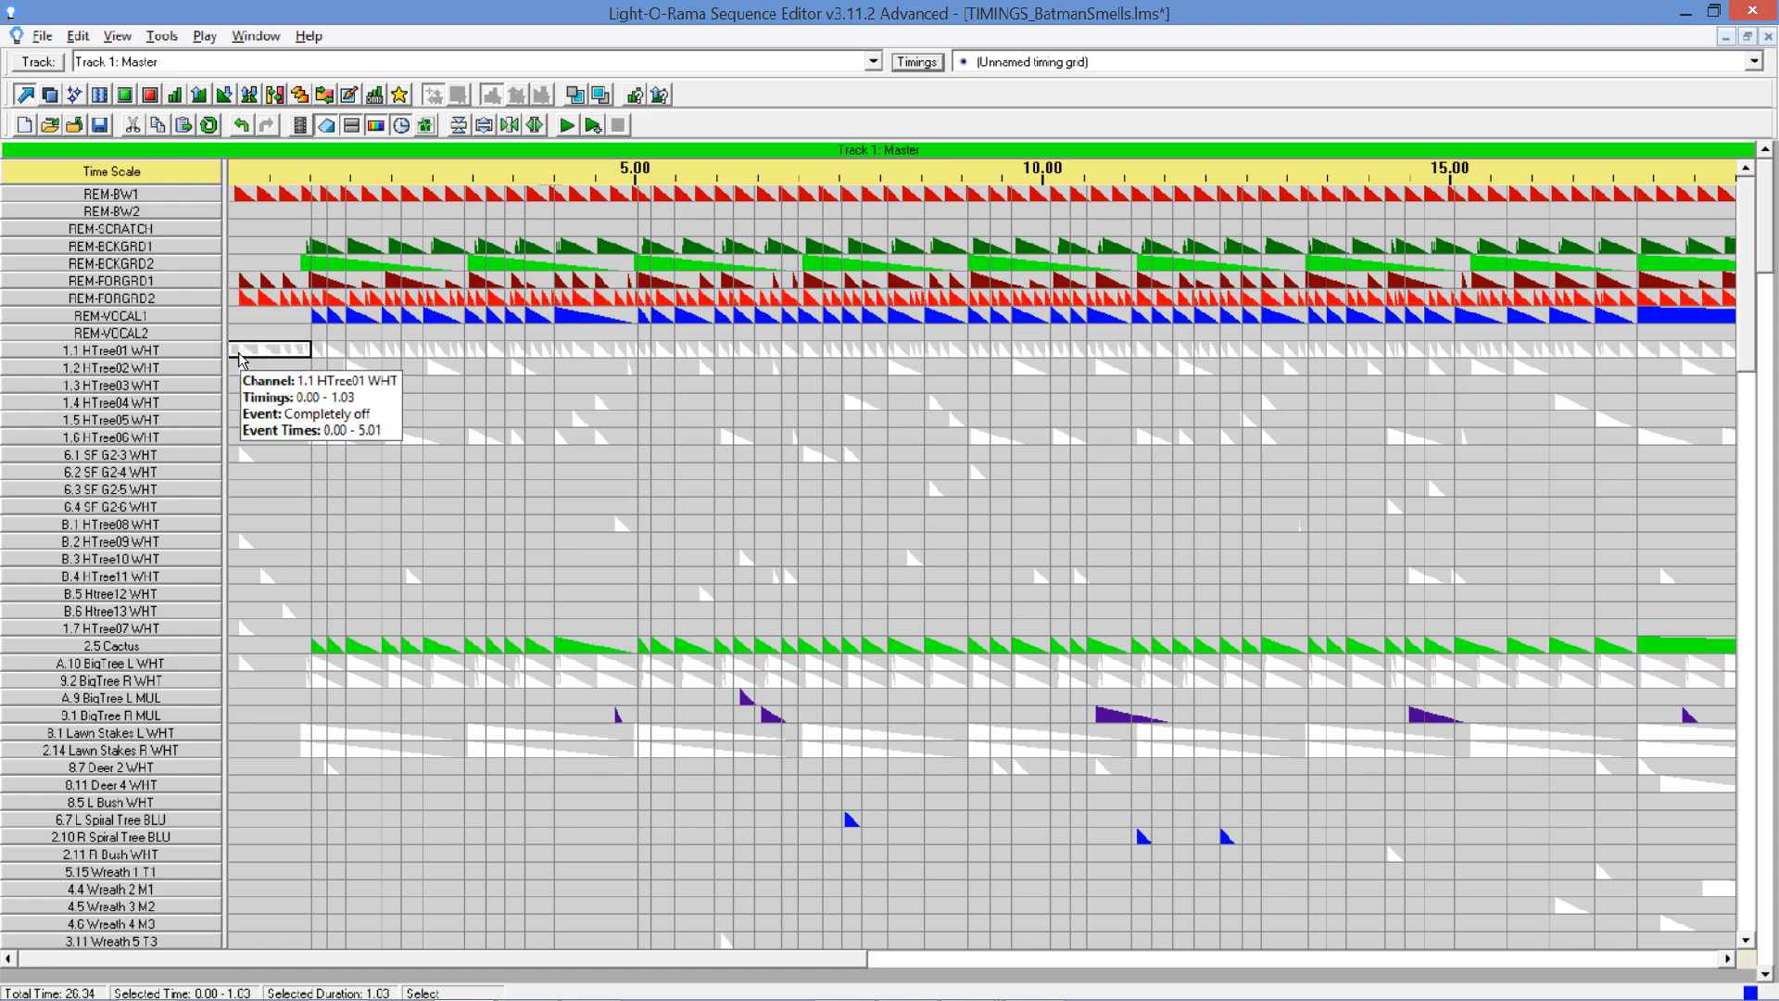
{"action": "key", "text": "Down"}
{"action": "key", "text": "ctrl+v"}
{"action": "key", "text": "Down"}
{"action": "key", "text": "ctrl+v"}
{"action": "key", "text": "Down"}
{"action": "key", "text": "ctrl+v"}
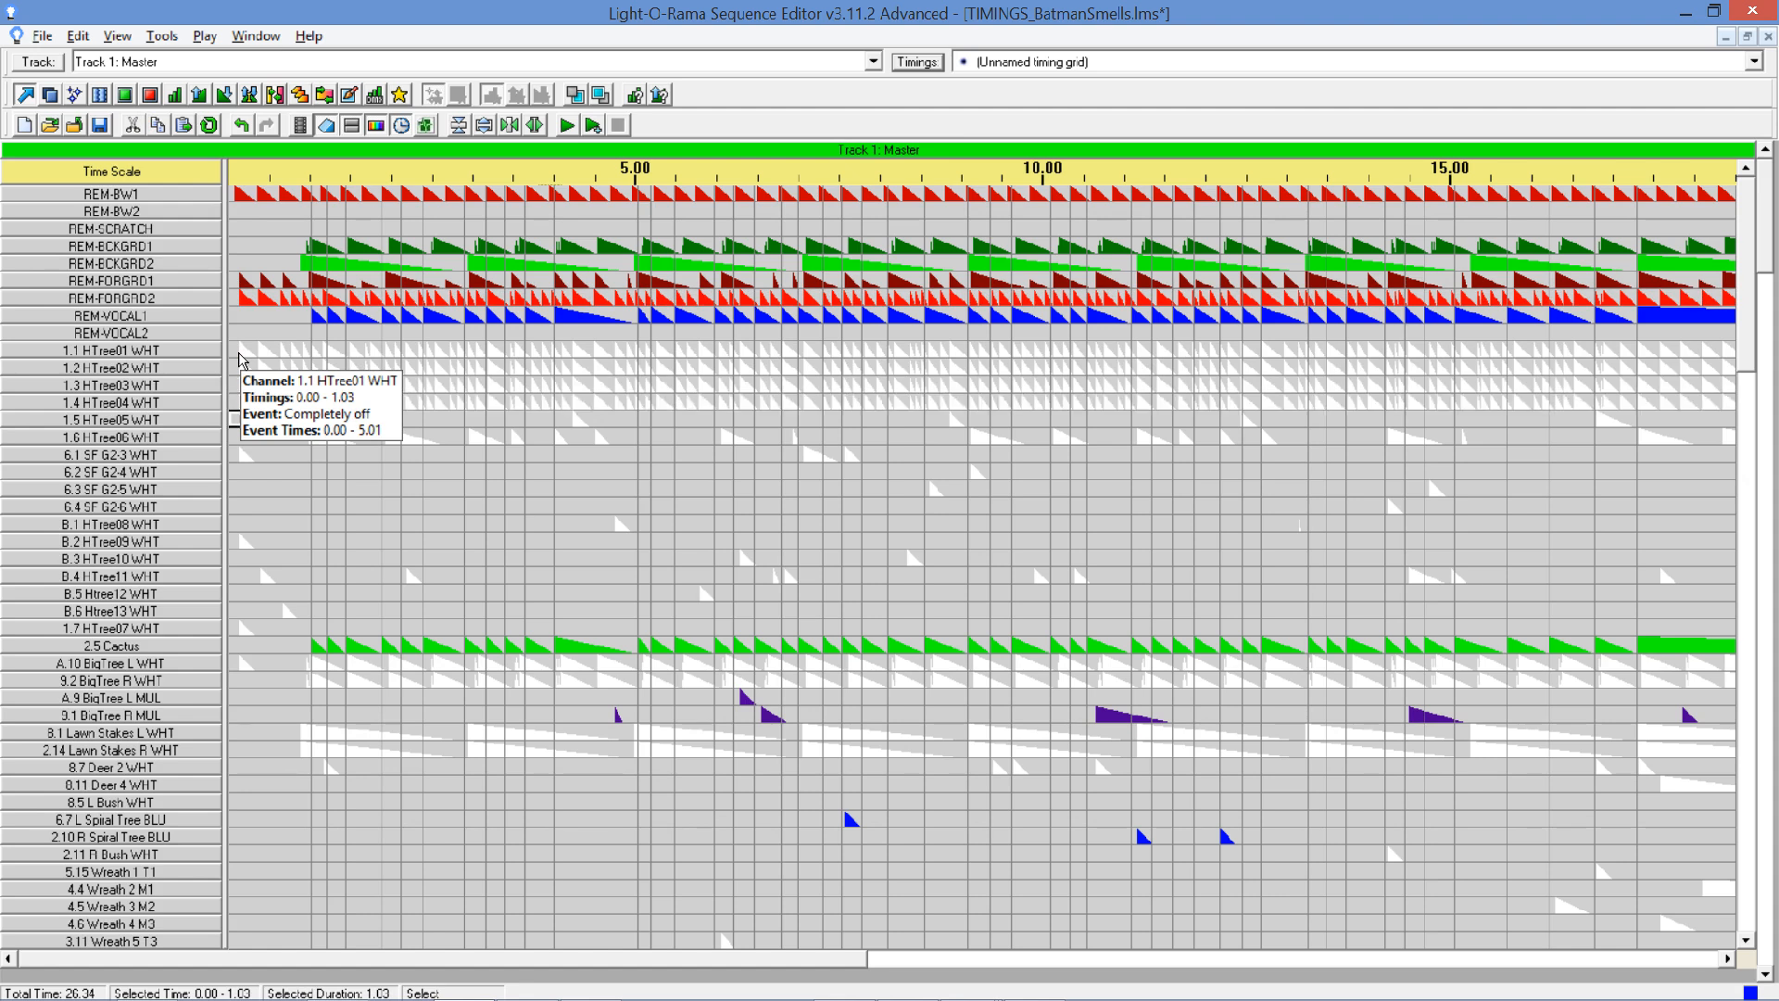
{"action": "key", "text": "Down"}
{"action": "key", "text": "ctrl+v"}
{"action": "key", "text": "Down"}
{"action": "key", "text": "ctrl+v"}
{"action": "key", "text": "Down"}
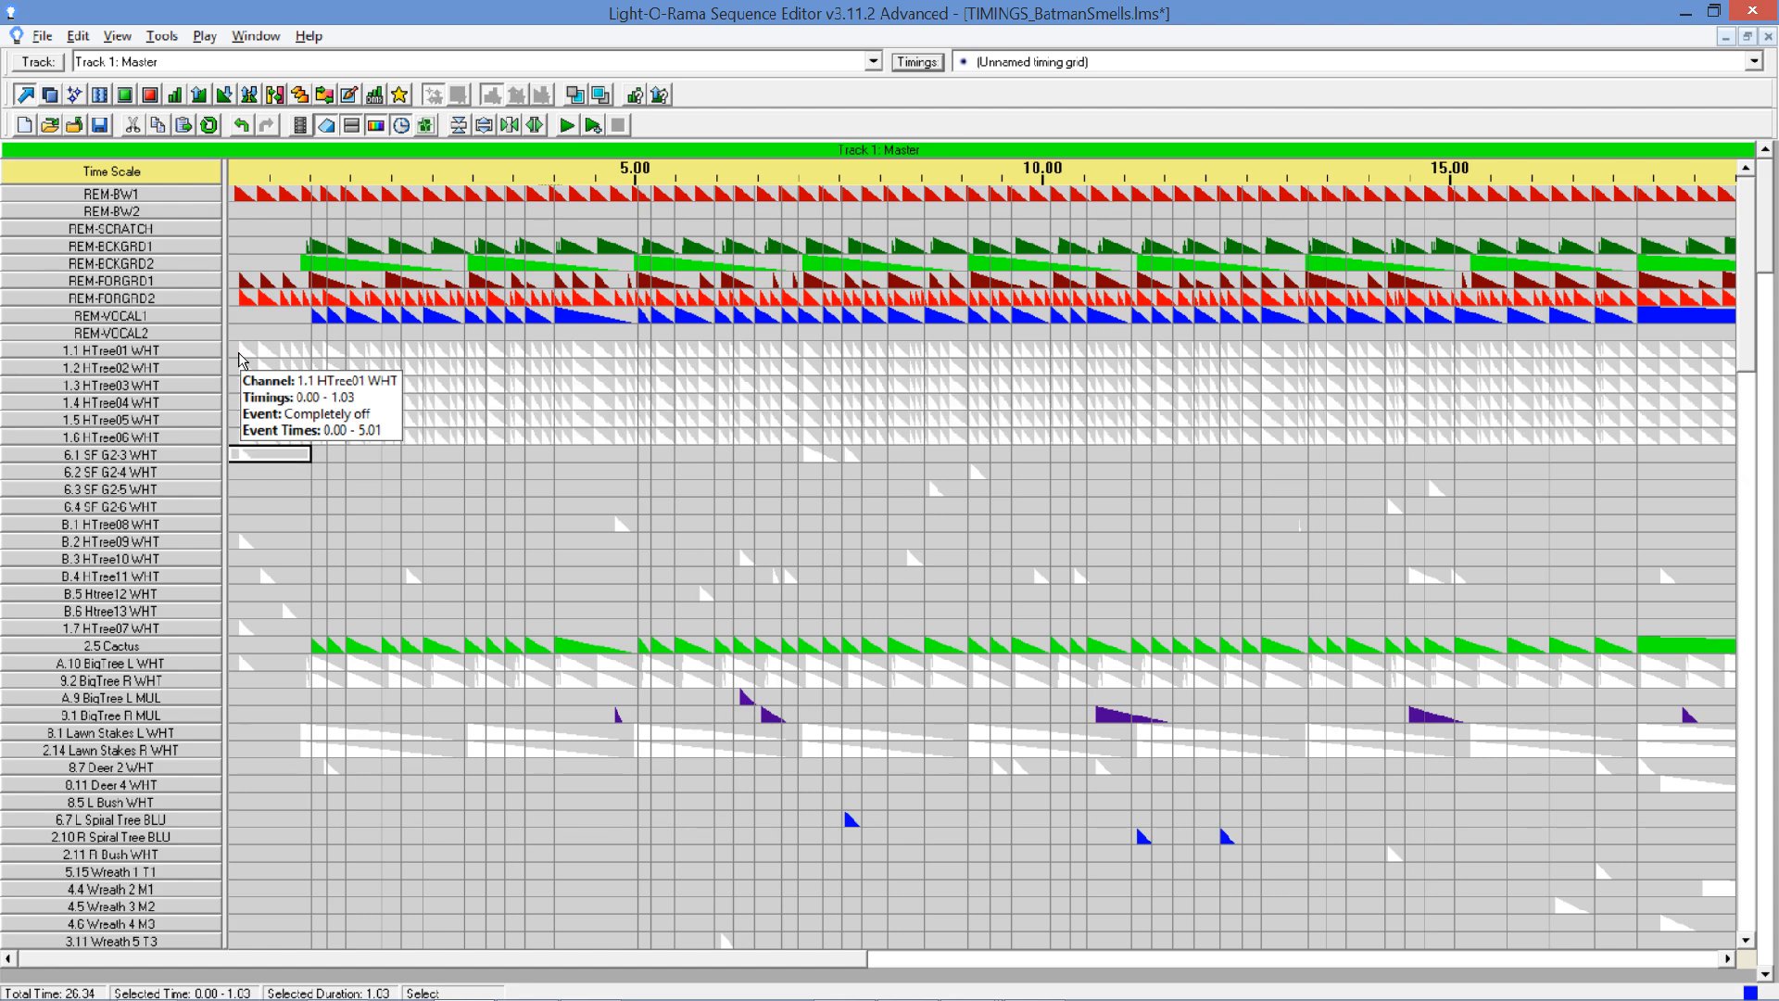
Copy the entire REM-FORGRD1 row onto the HTree08 through HTree13 channels and HTree07 WHT, starting at 0.00.
{"action": "left_click", "coordinate": [243, 283]}
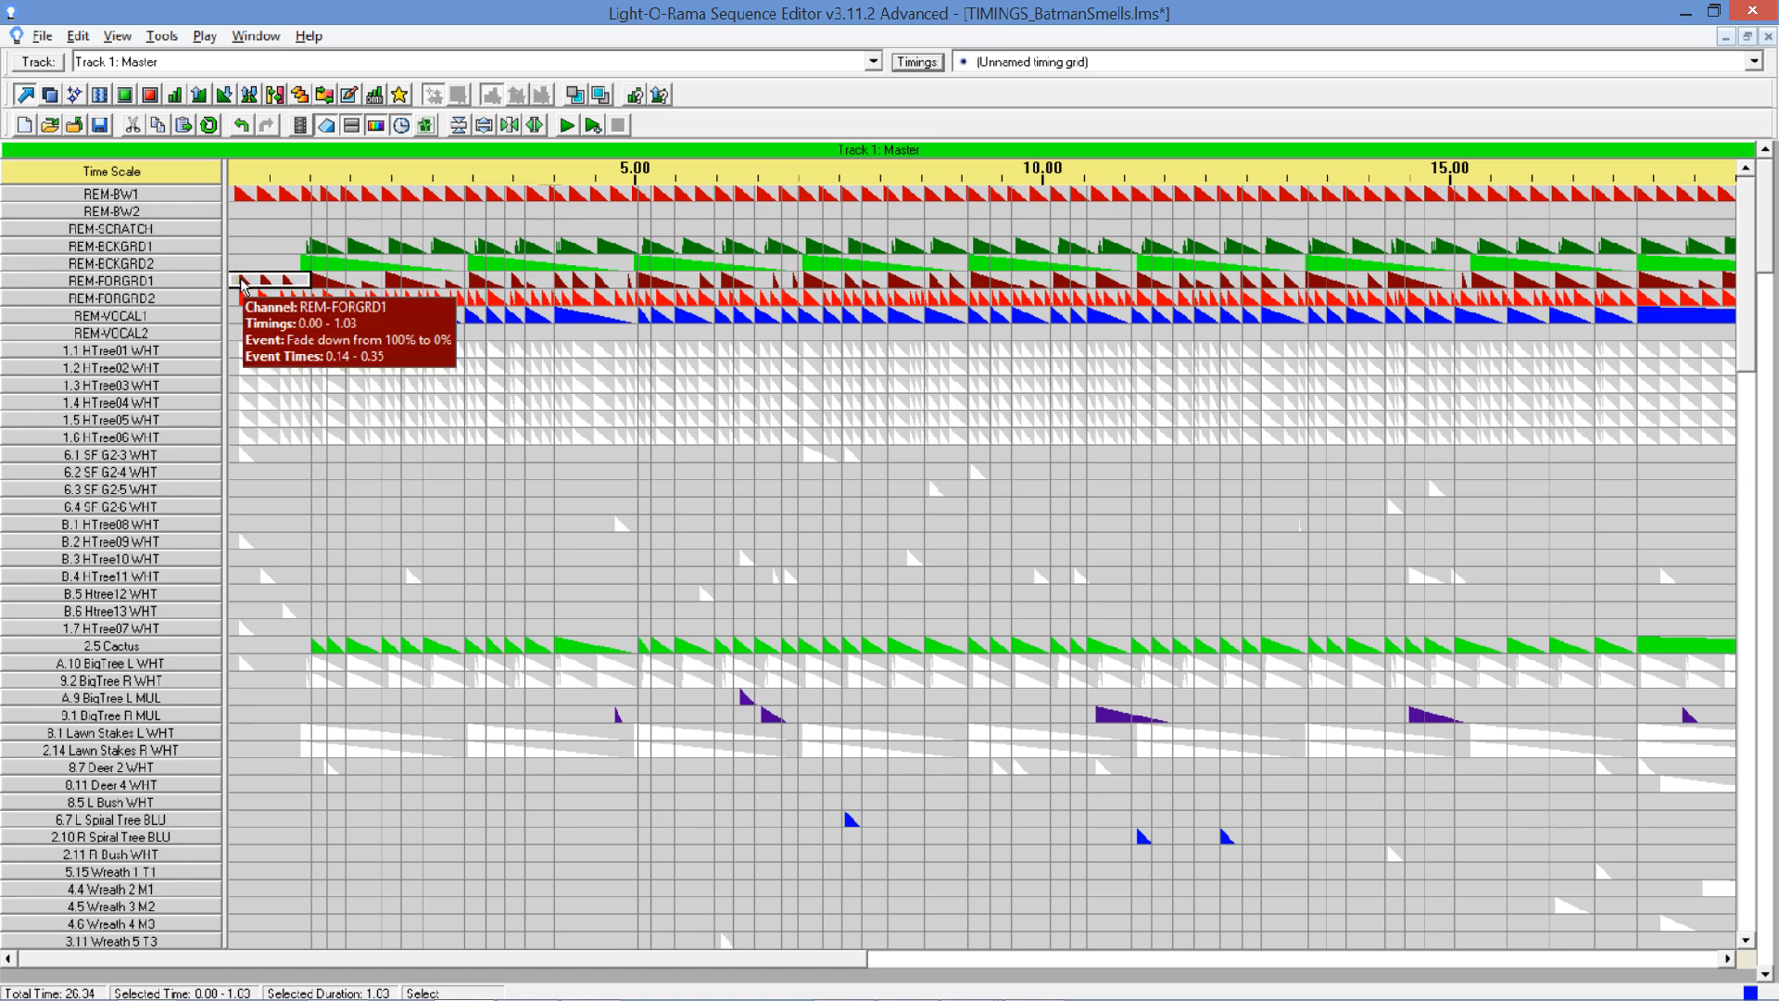
{"action": "right_click", "coordinate": [242, 283]}
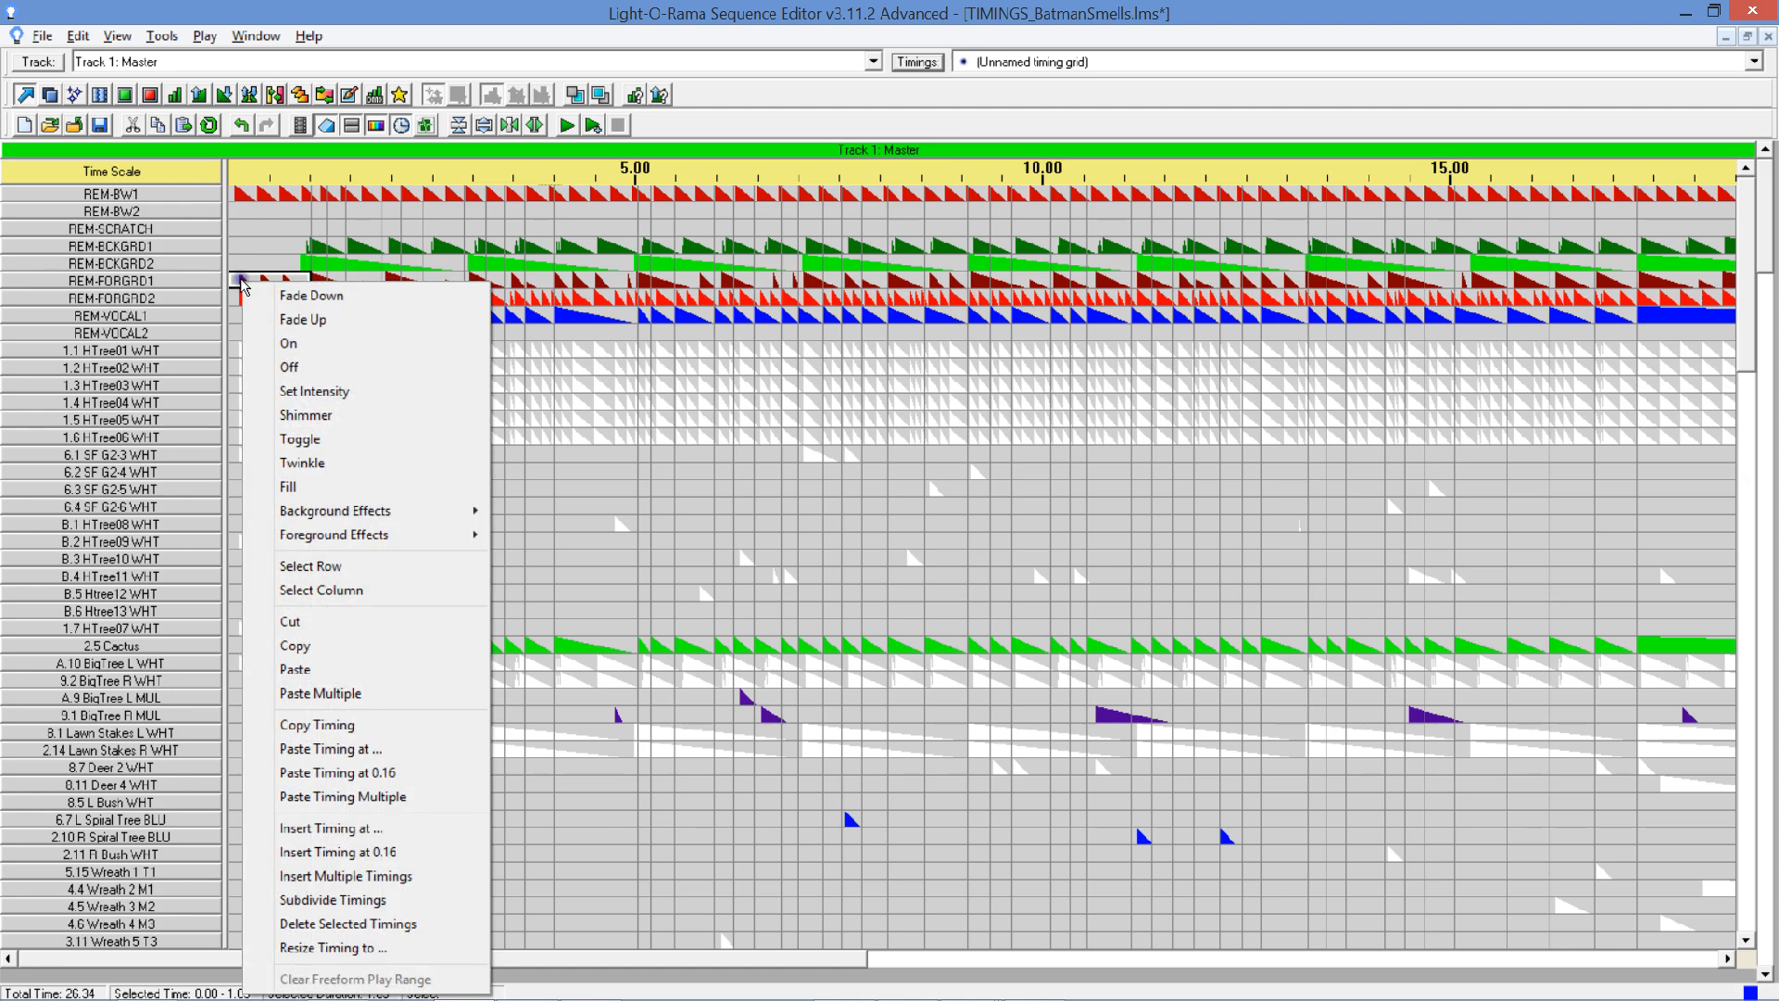
{"action": "left_click", "coordinate": [312, 642]}
{"action": "right_click", "coordinate": [269, 277]}
{"action": "left_click", "coordinate": [343, 562]}
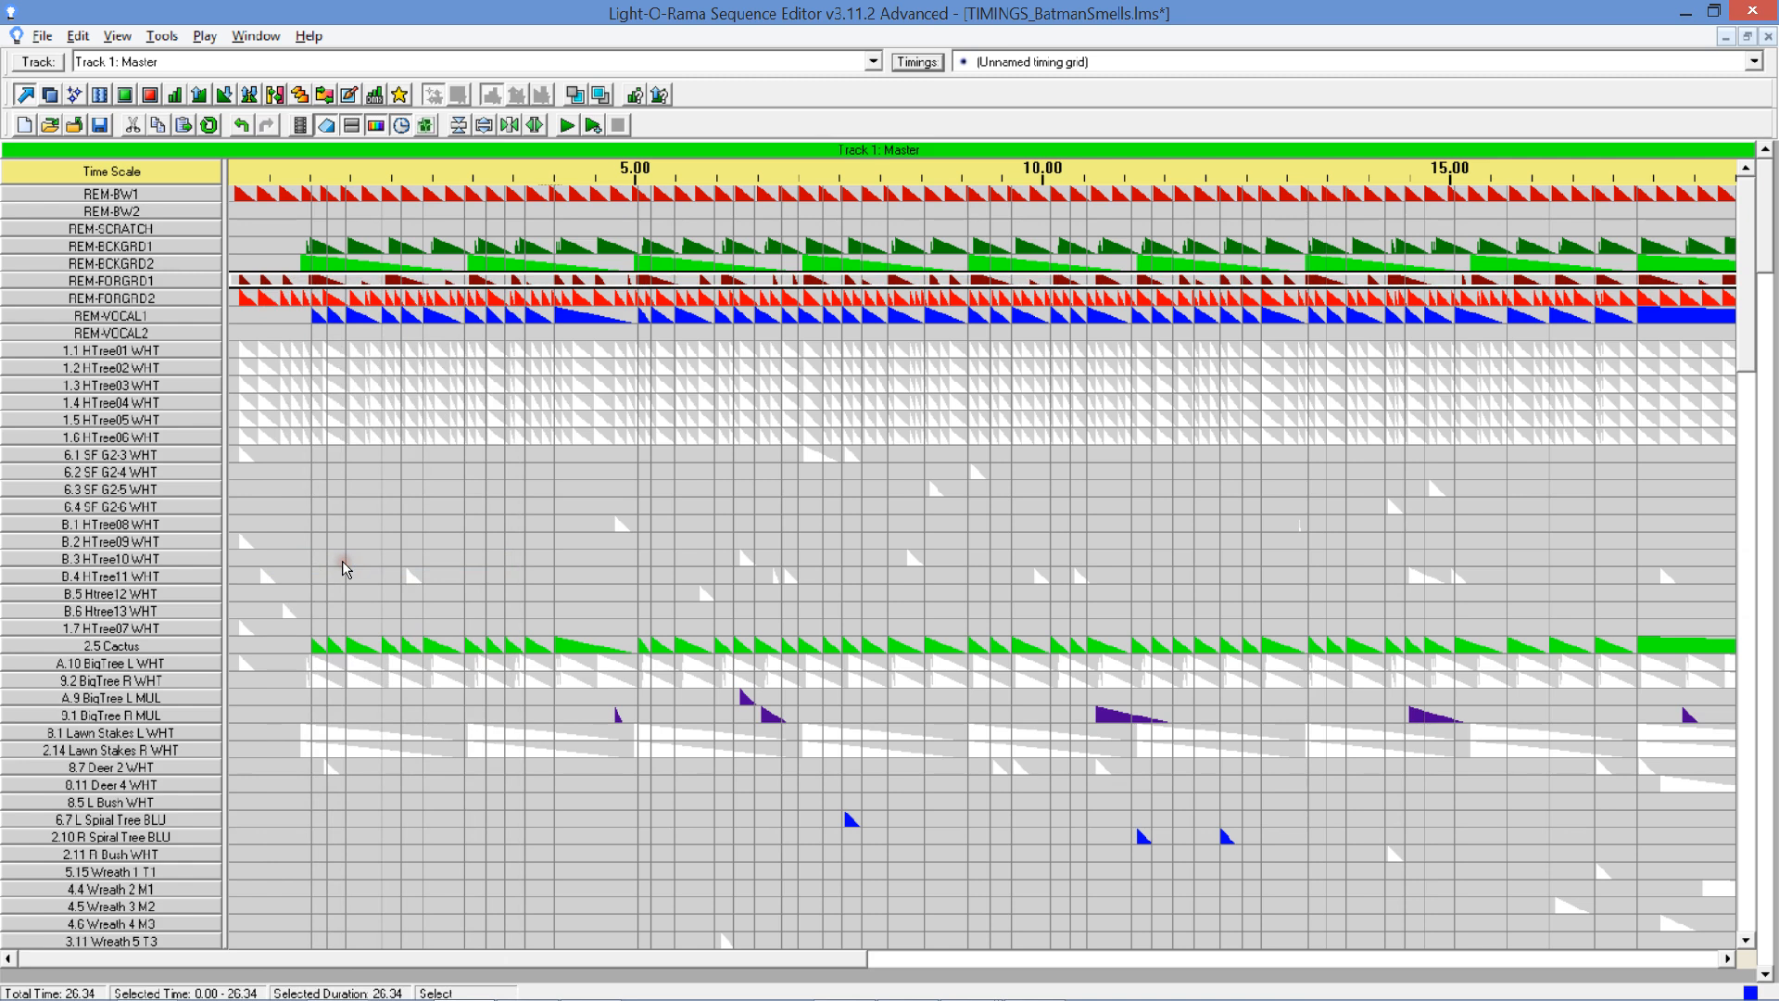
{"action": "left_click", "coordinate": [233, 524]}
{"action": "key", "text": "ctrl+v"}
{"action": "key", "text": "Down"}
{"action": "key", "text": "ctrl+v"}
{"action": "key", "text": "Down"}
{"action": "key", "text": "ctrl+v"}
{"action": "key", "text": "Down"}
{"action": "key", "text": "ctrl+v"}
{"action": "key", "text": "Down"}
{"action": "key", "text": "ctrl+v"}
{"action": "key", "text": "Down"}
{"action": "key", "text": "ctrl+v"}
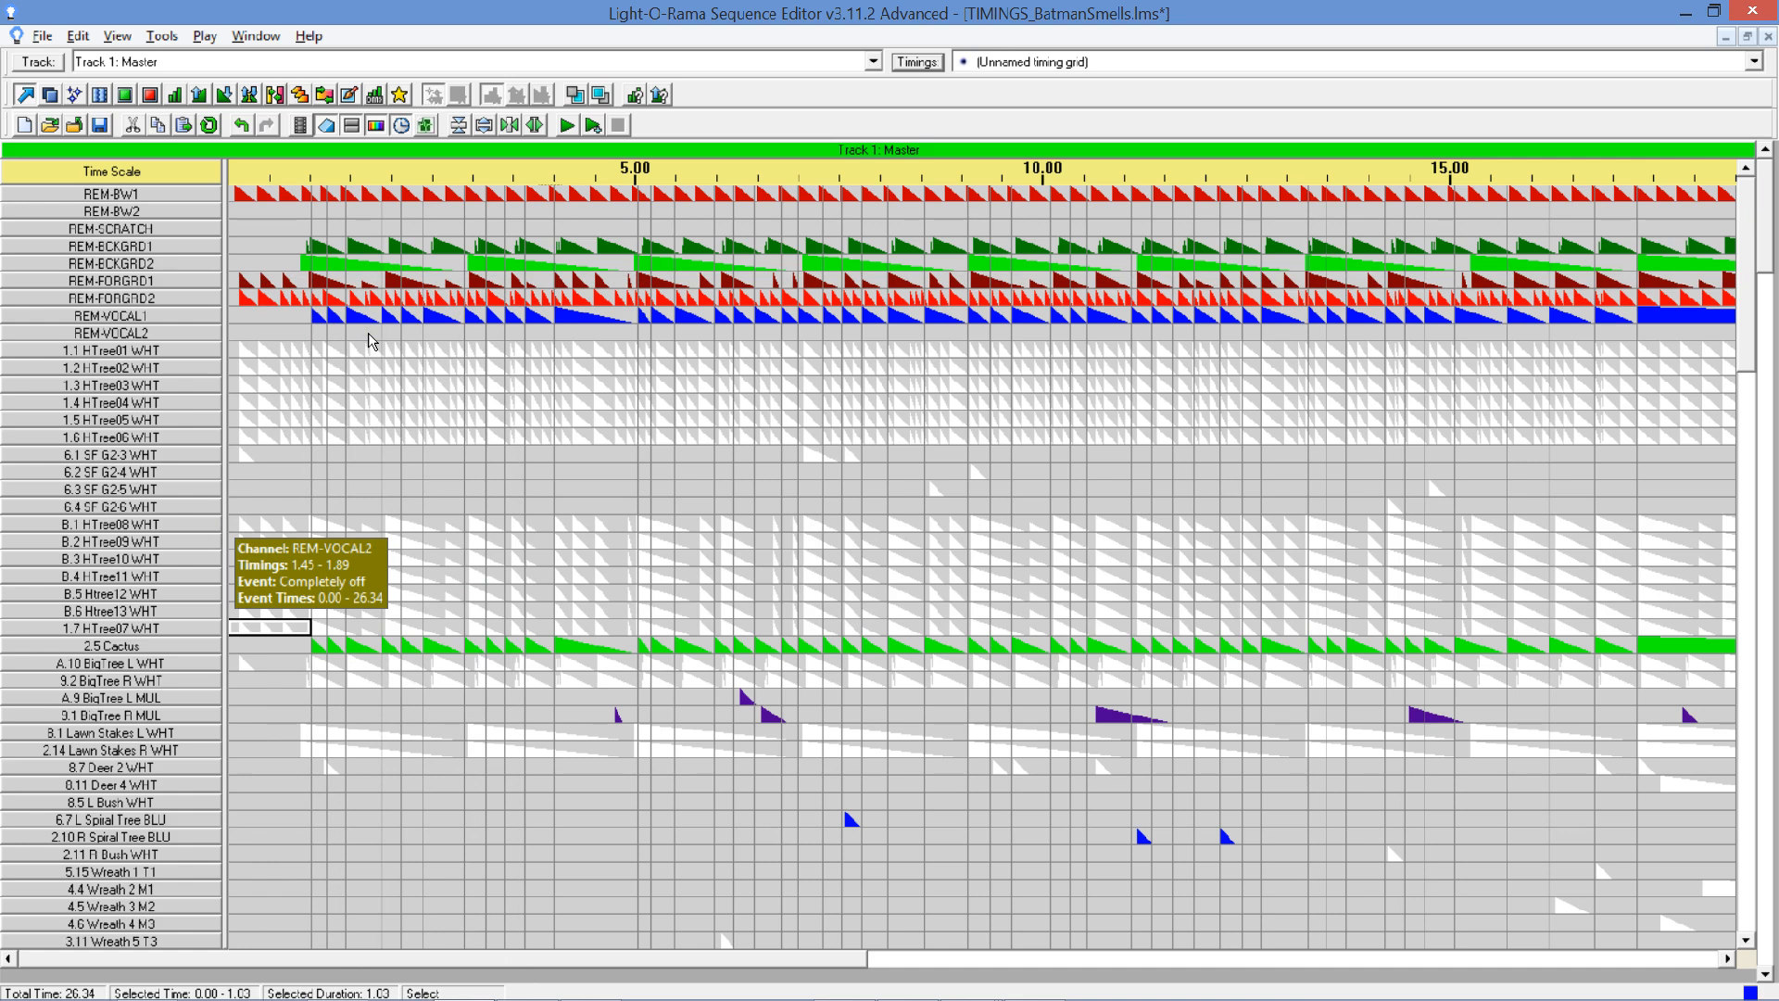
Copy the entire REM-BW1 row onto the seven wreath channels from Wreath 1 T1 through Wreath 7 T3-R, starting at 0.00.
{"action": "left_click", "coordinate": [242, 192]}
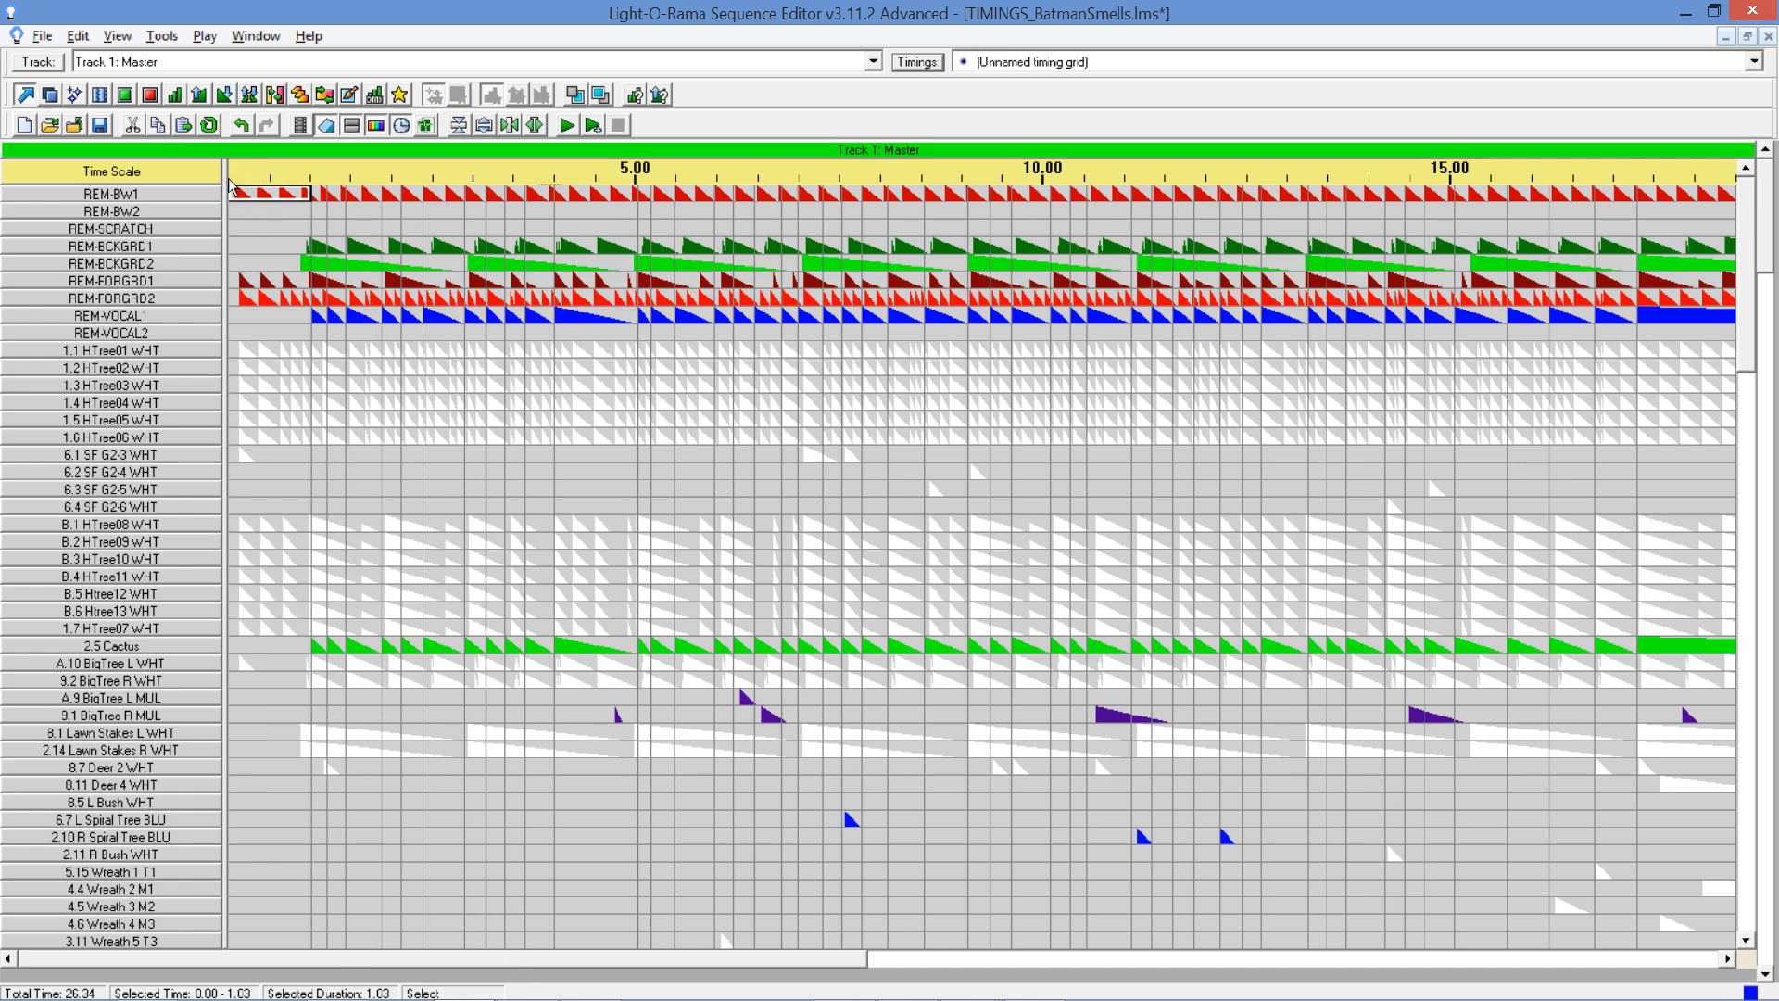
{"action": "right_click", "coordinate": [231, 192]}
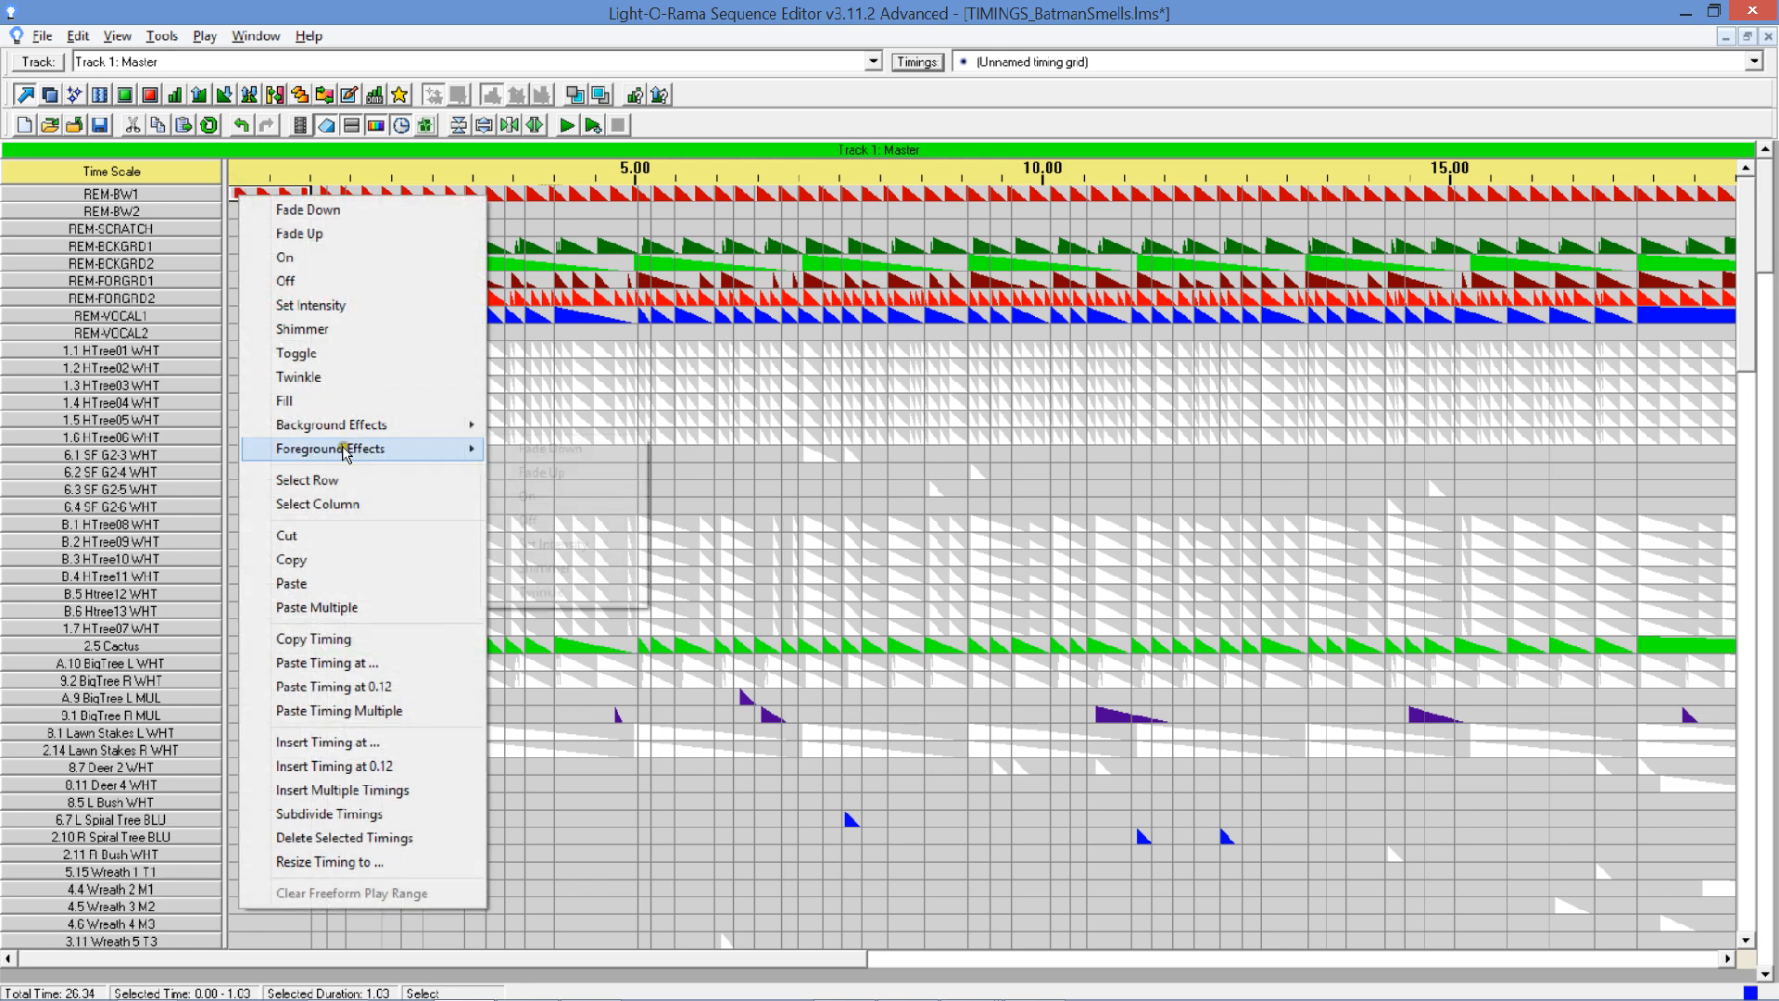
{"action": "left_click", "coordinate": [314, 483]}
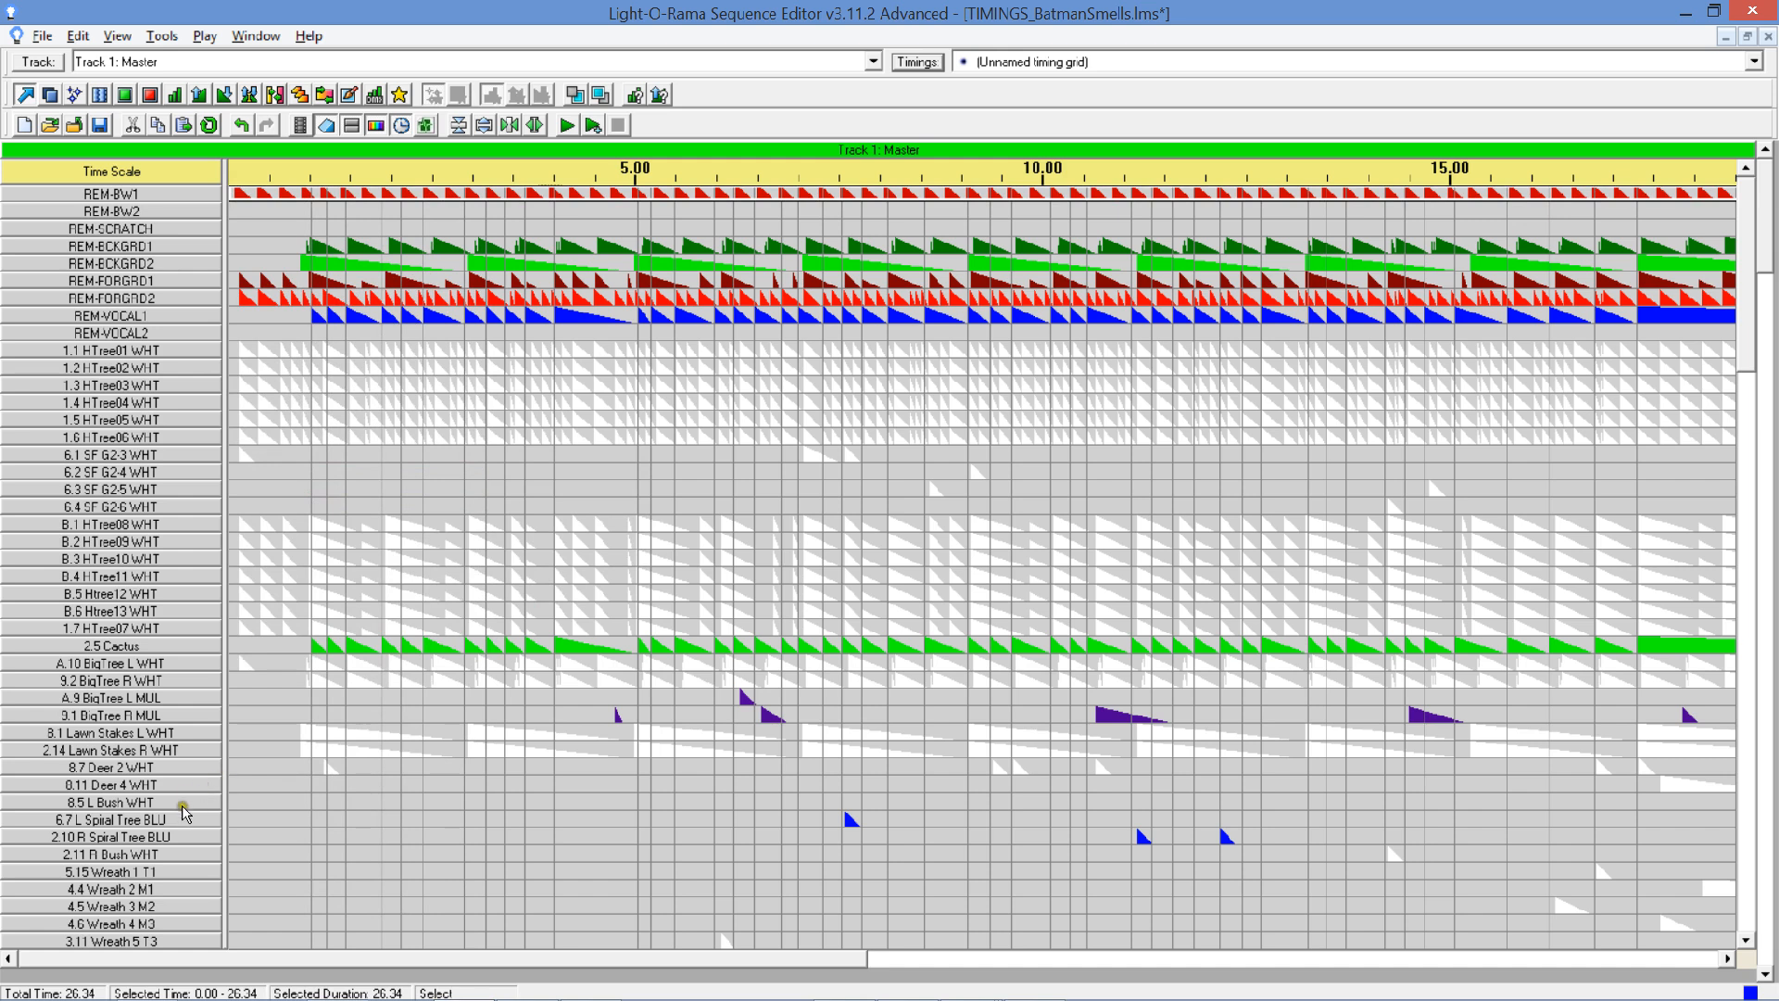
{"action": "left_click", "coordinate": [267, 872]}
{"action": "key", "text": "ctrl+v"}
{"action": "key", "text": "ctrl+v"}
{"action": "key", "text": "ctrl+v"}
{"action": "key", "text": "ctrl+v"}
{"action": "key", "text": "ctrl+v"}
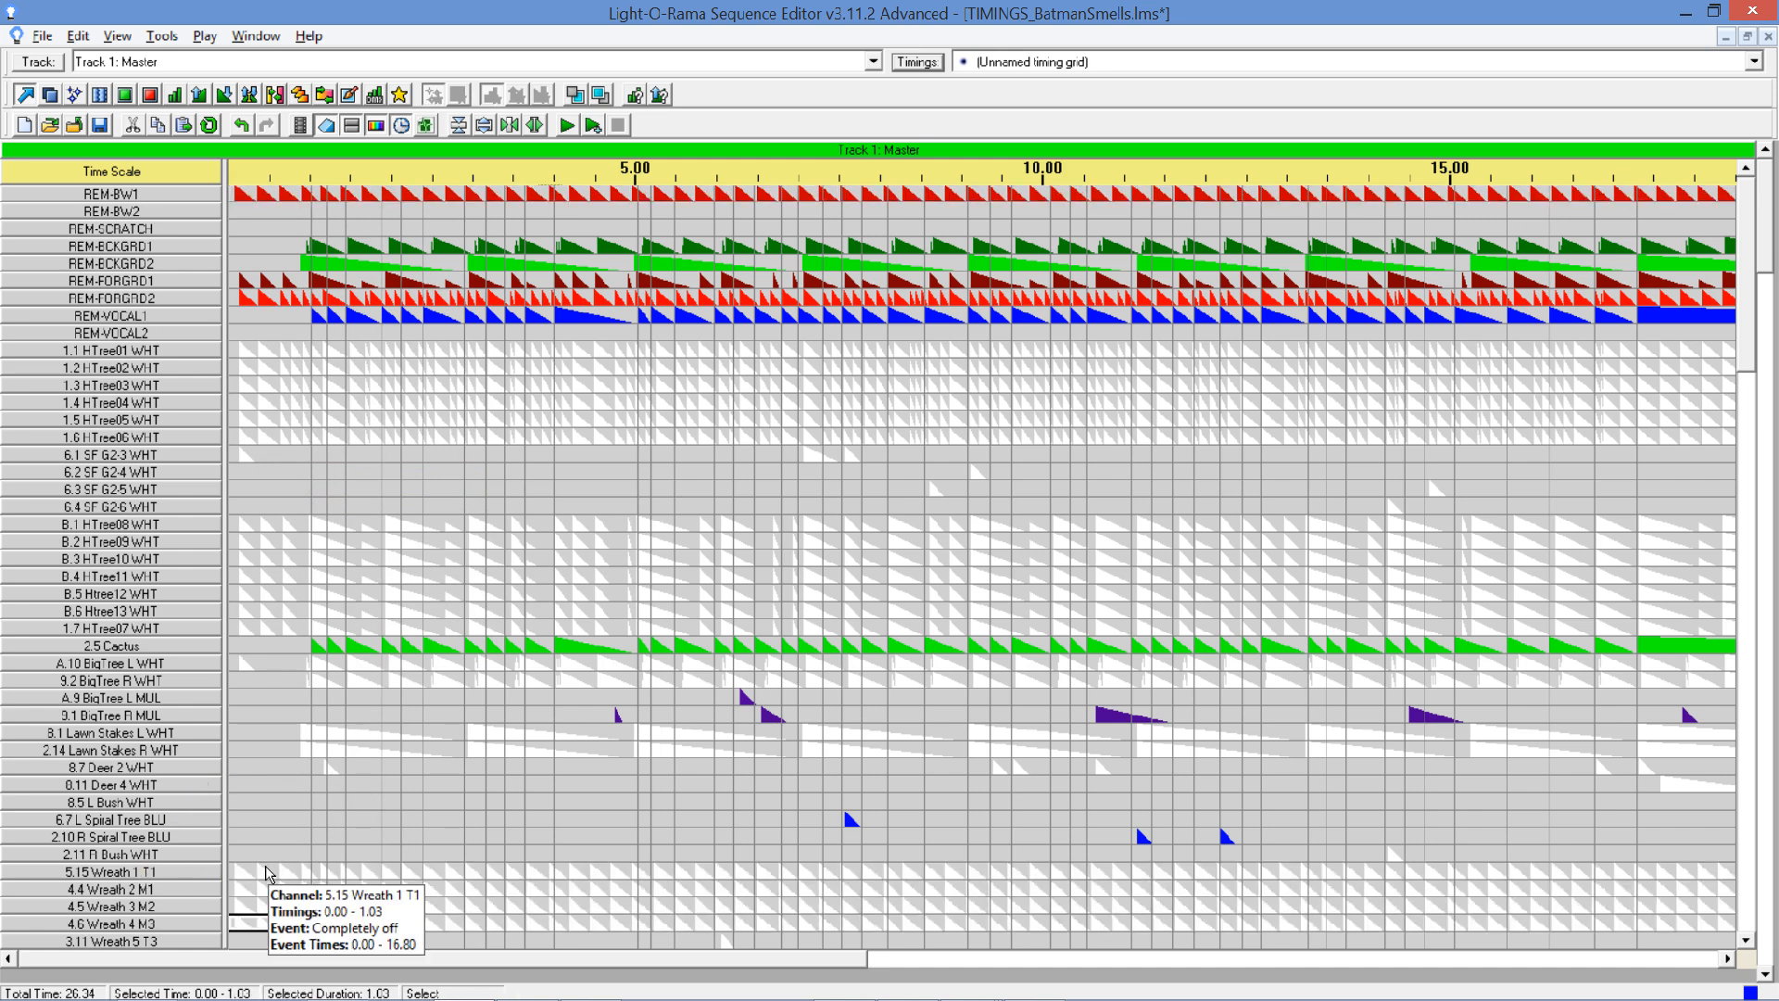
{"action": "key", "text": "ctrl+v"}
{"action": "key", "text": "ctrl+v"}
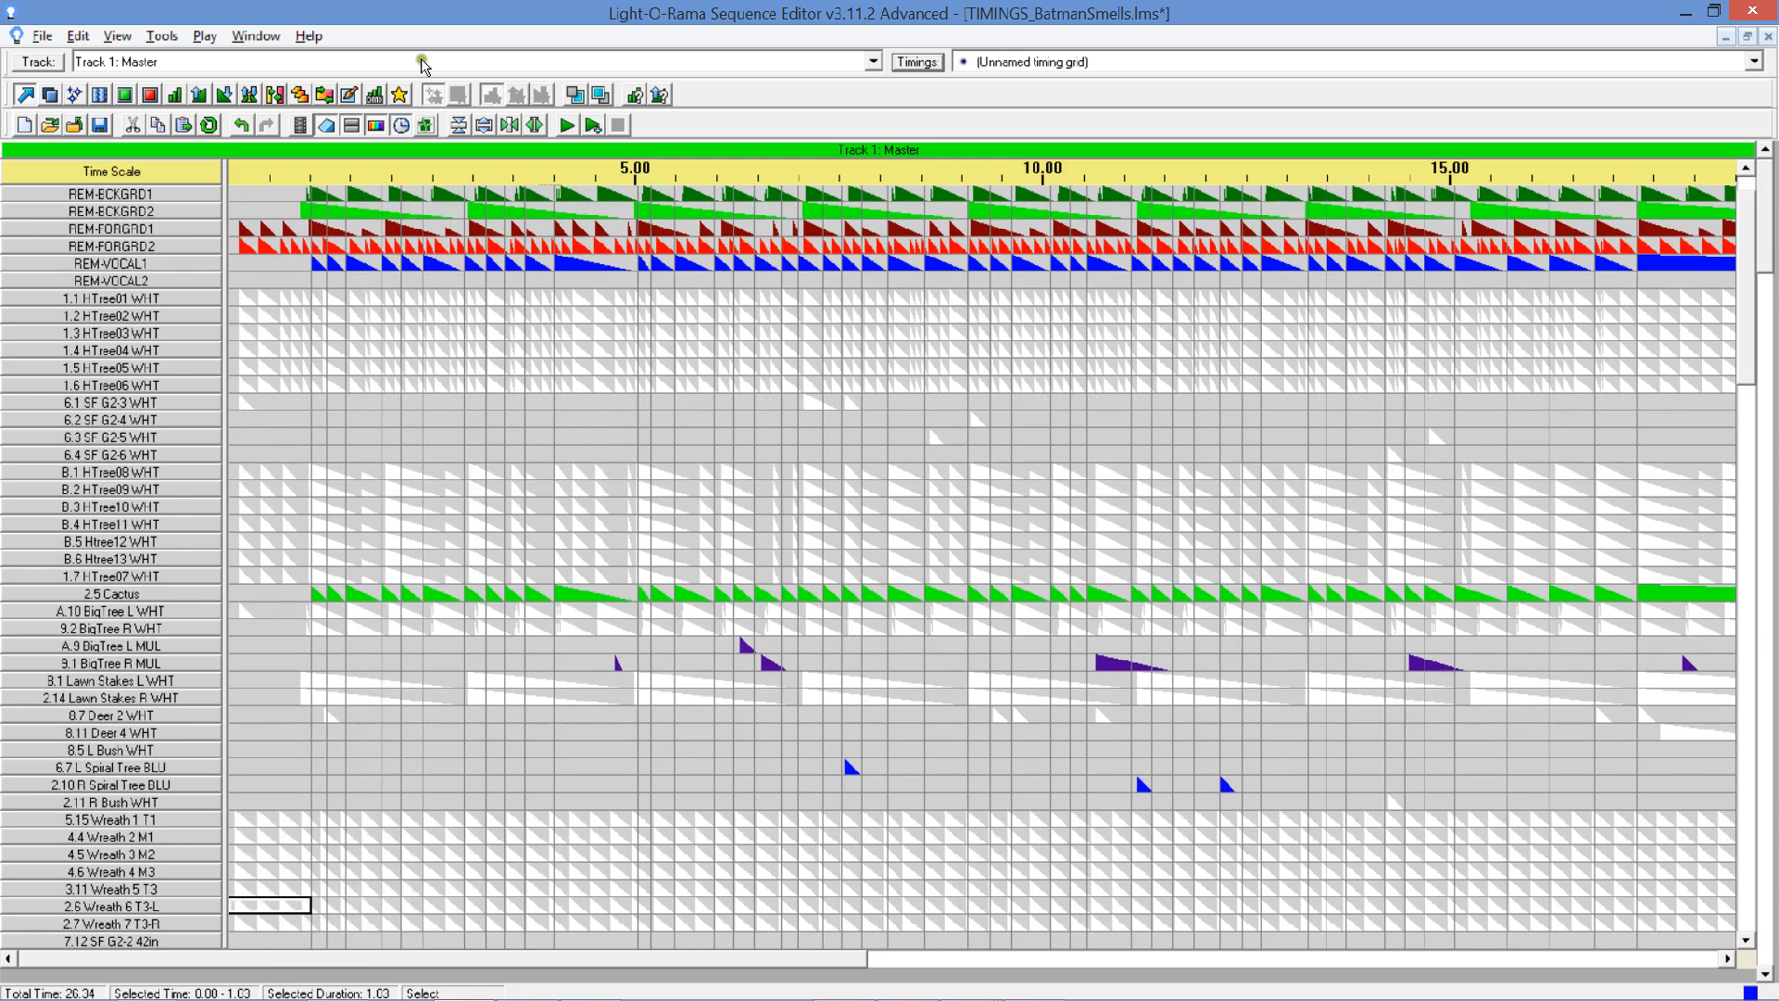
Preview the sequence in an enlarged animation window showing the whole house, stop playback, and close the window.
{"action": "left_click", "coordinate": [326, 126]}
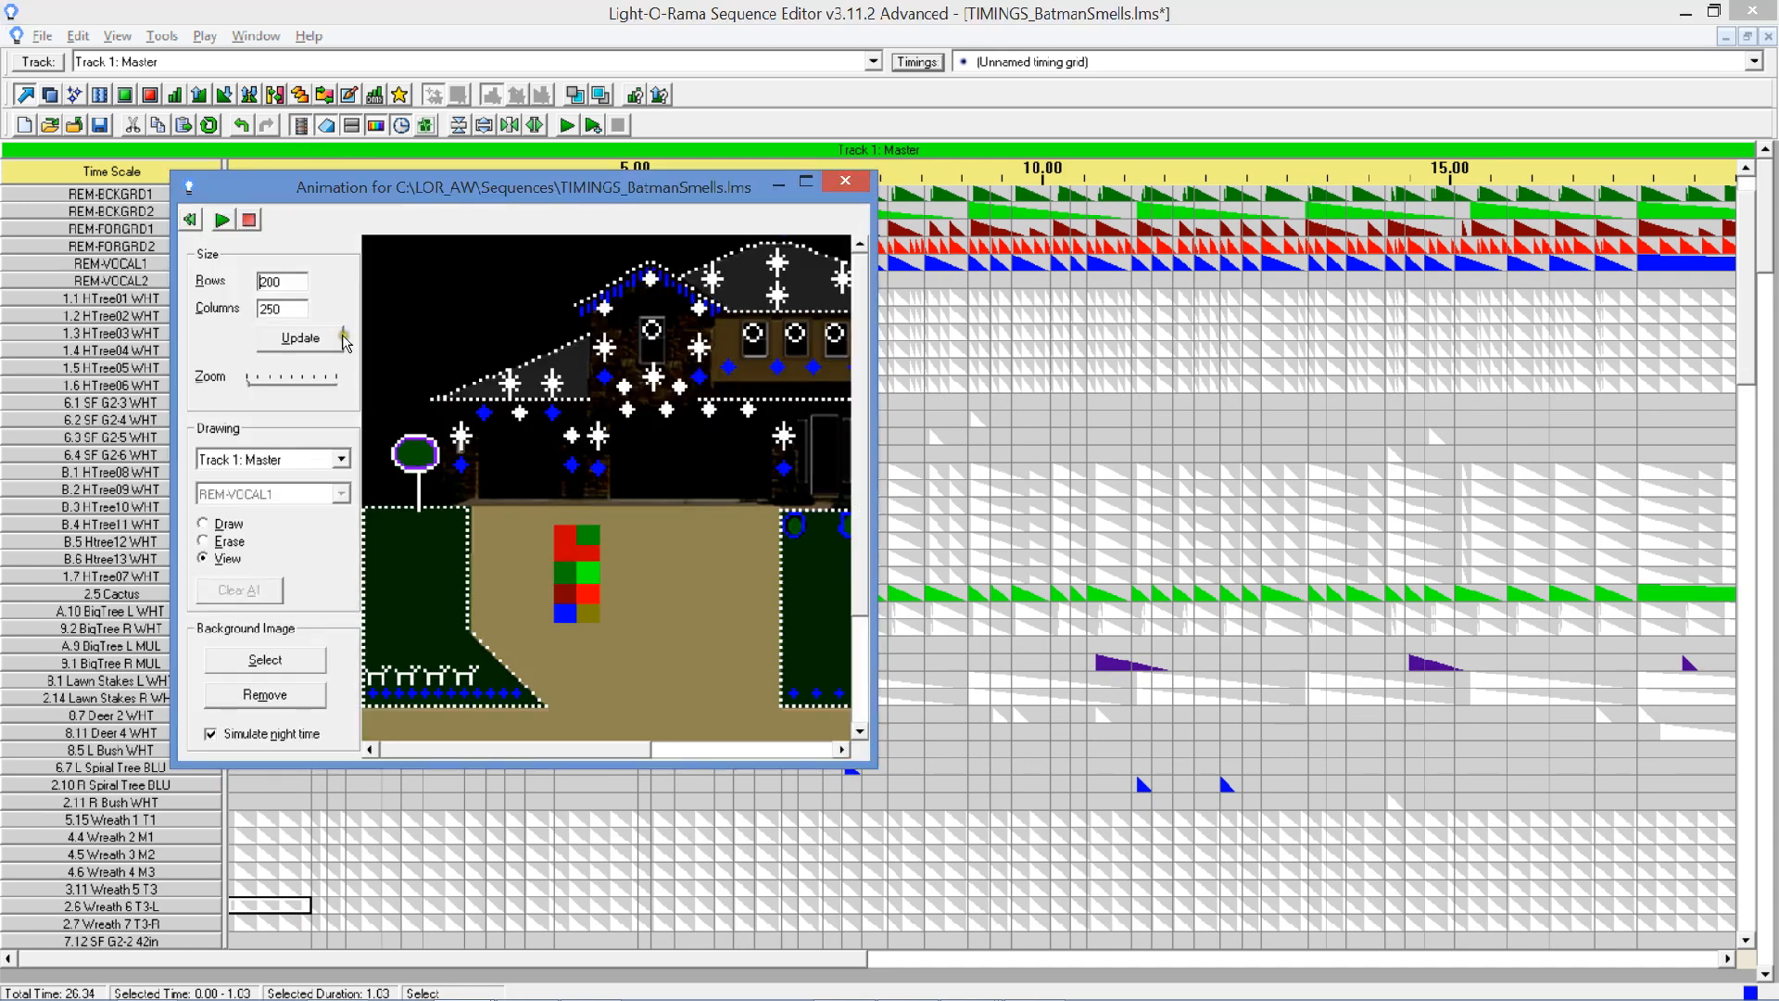
{"action": "left_click_drag", "start_coordinate": [871, 762], "coordinate": [1361, 858]}
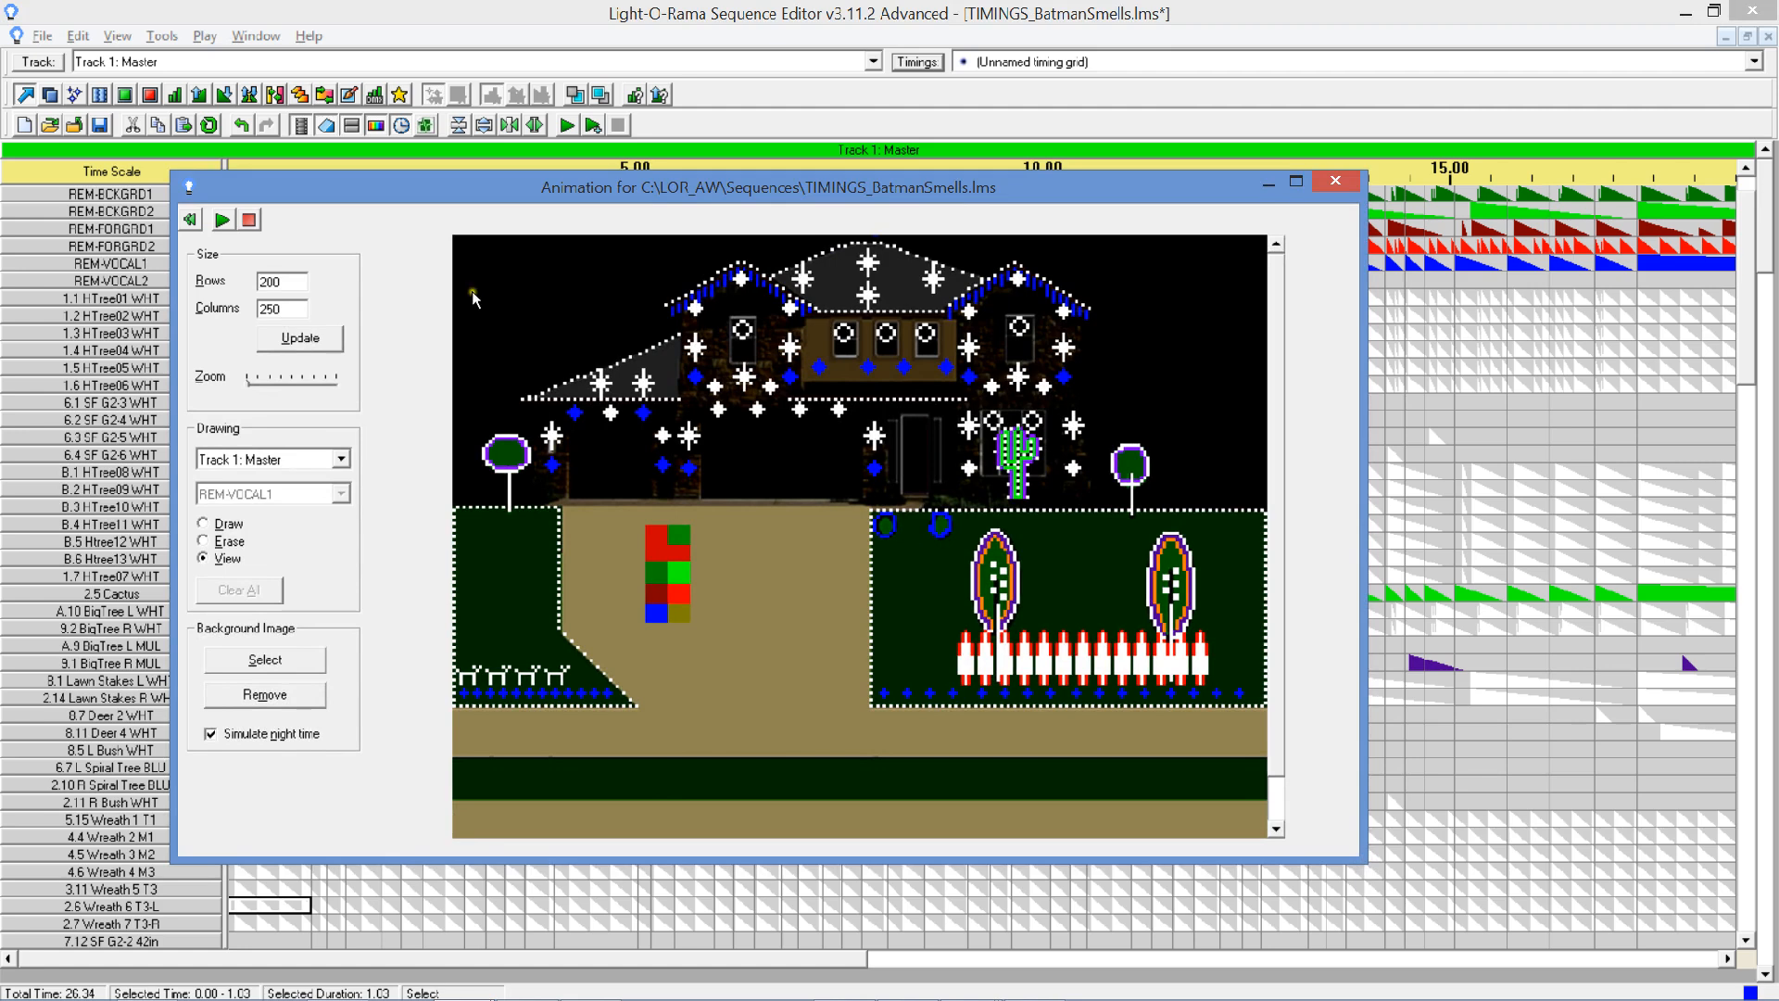
{"action": "left_click", "coordinate": [223, 221]}
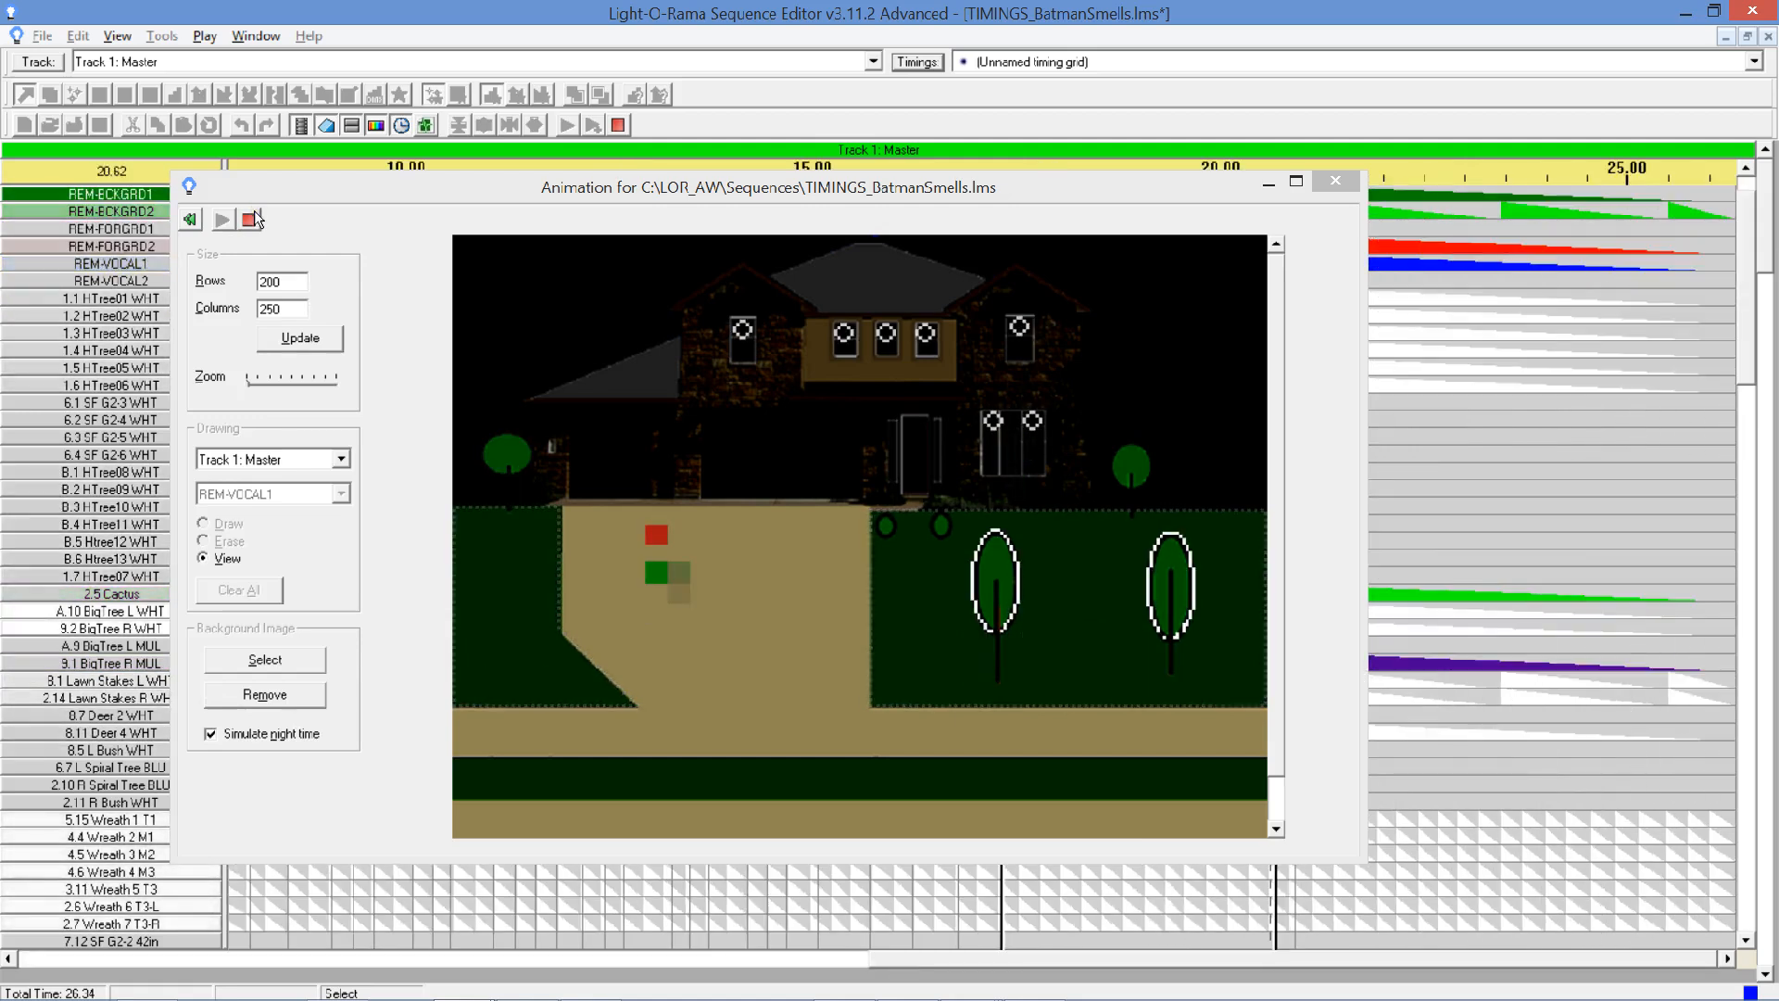
{"action": "left_click", "coordinate": [254, 212]}
{"action": "left_click", "coordinate": [1335, 181]}
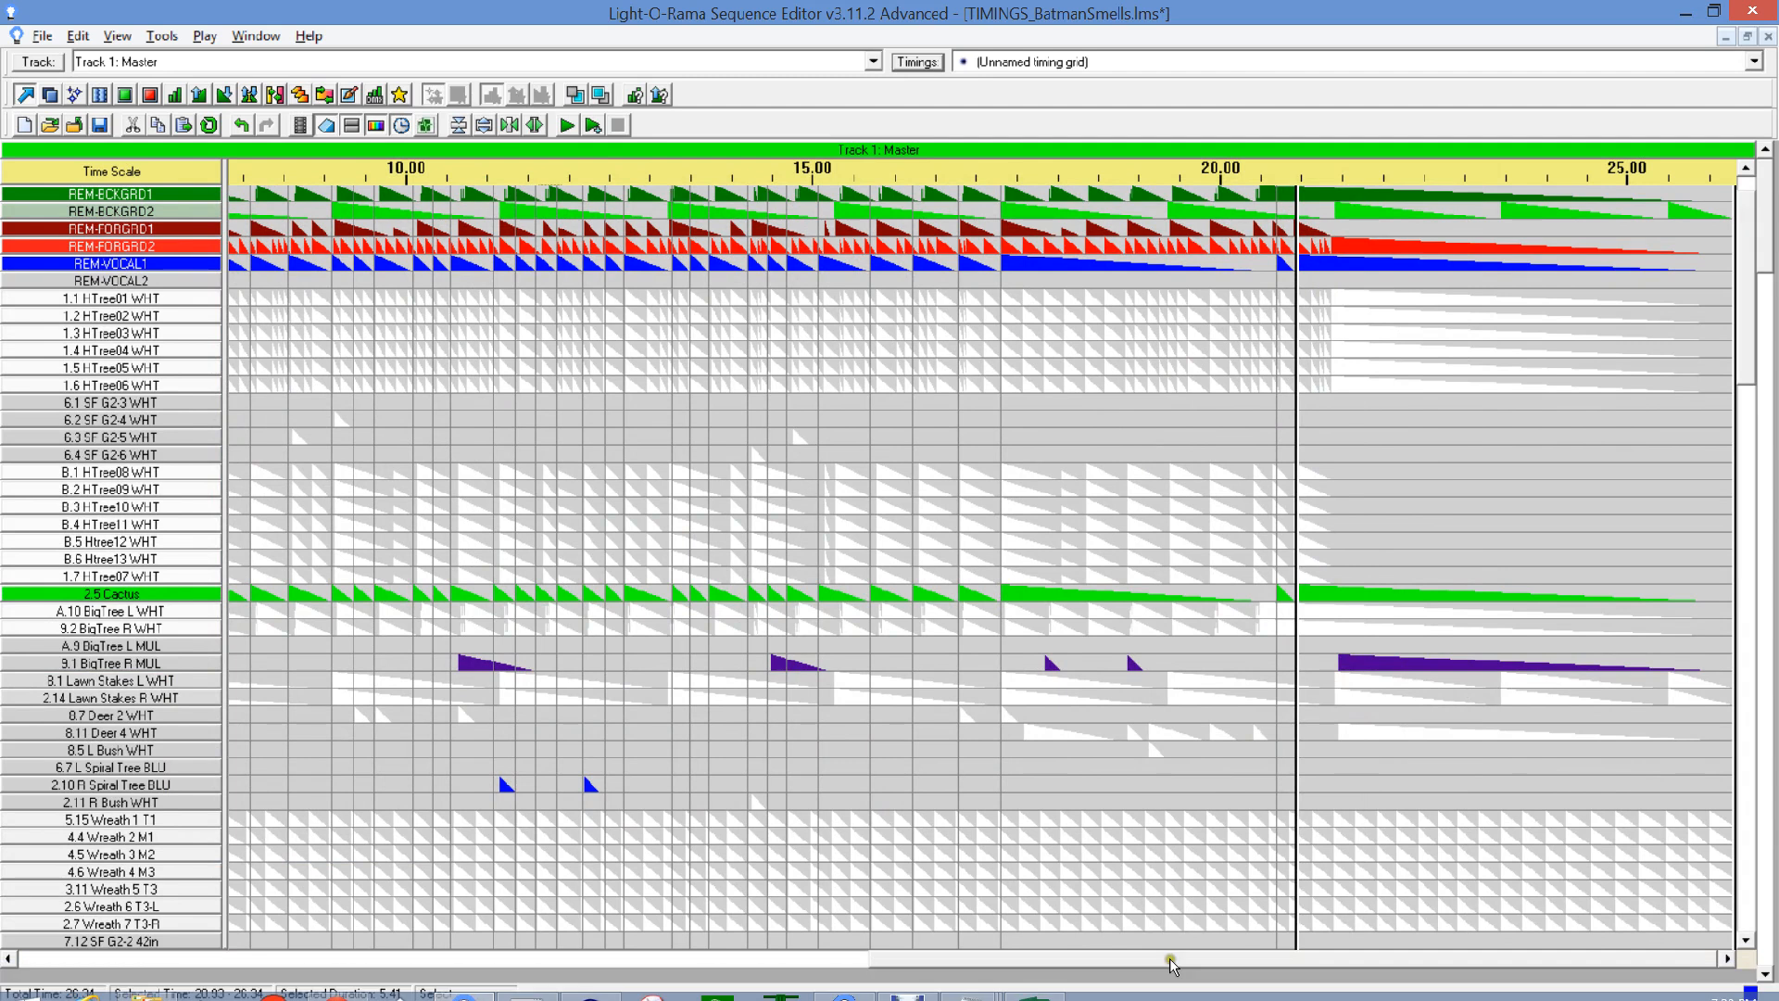
Switch the sequence view to Track 6: Tricks and use the ONSET timing grid.
{"action": "left_click_drag", "start_coordinate": [1171, 959], "coordinate": [290, 910]}
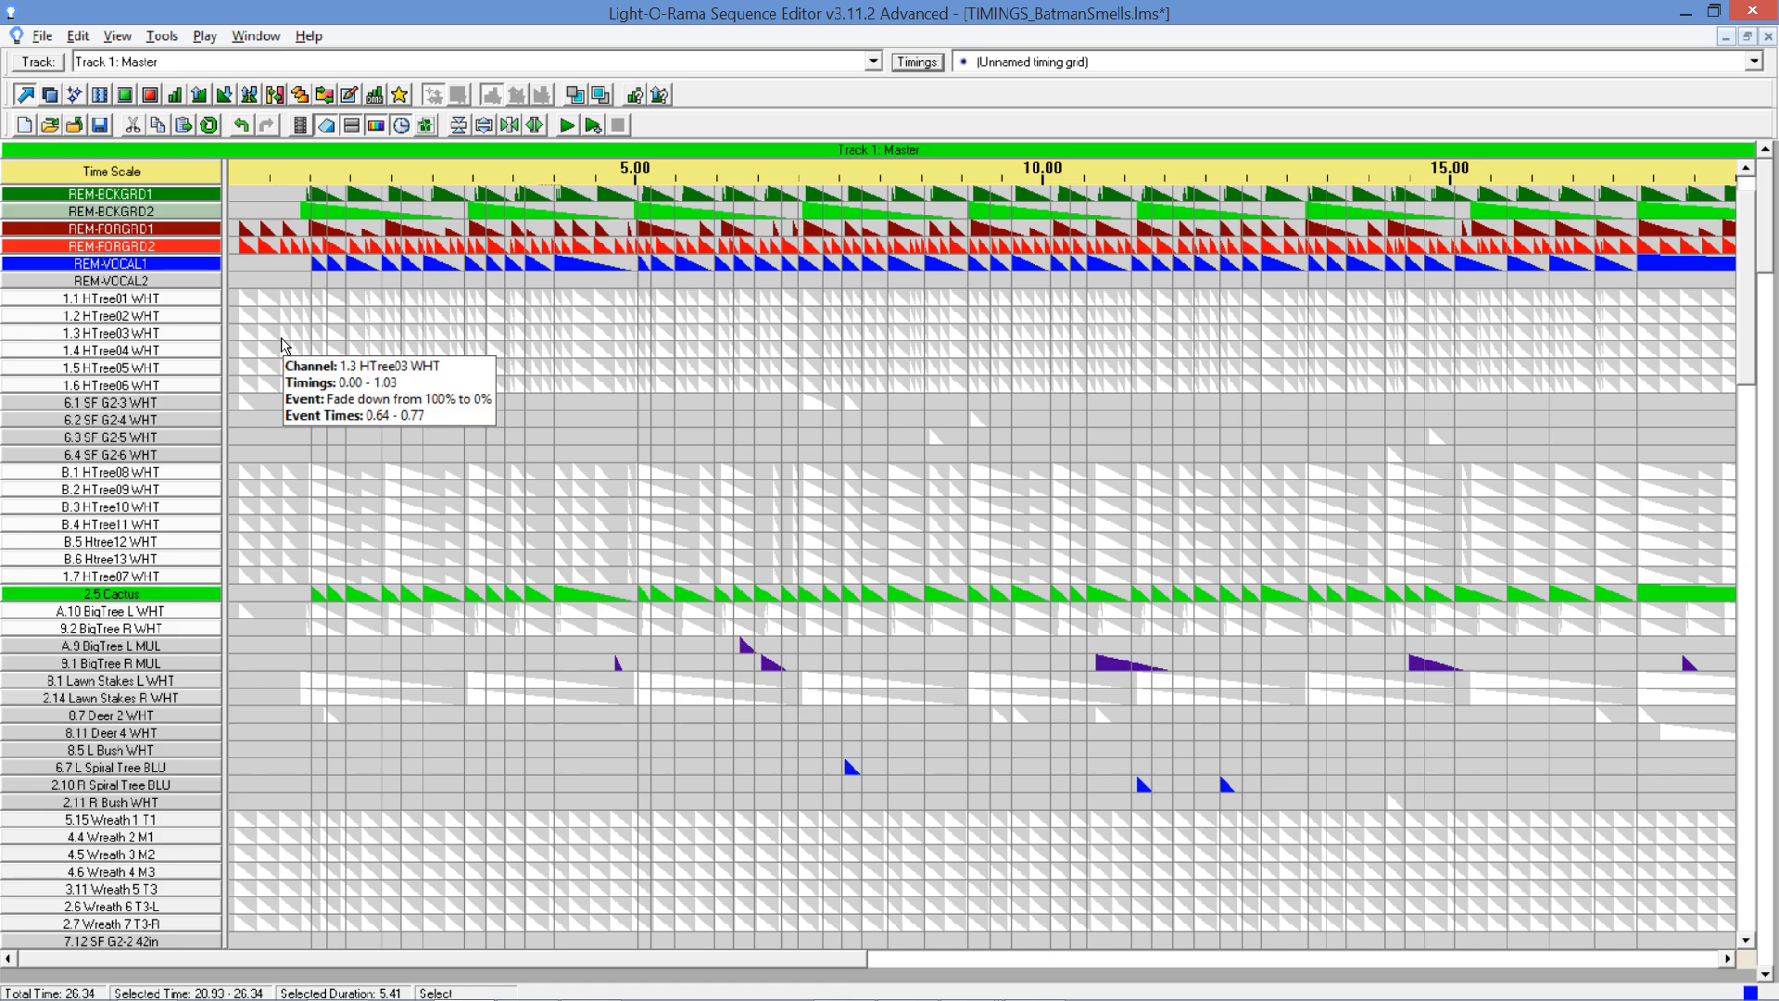
{"action": "left_click_drag", "start_coordinate": [654, 961], "coordinate": [1733, 996]}
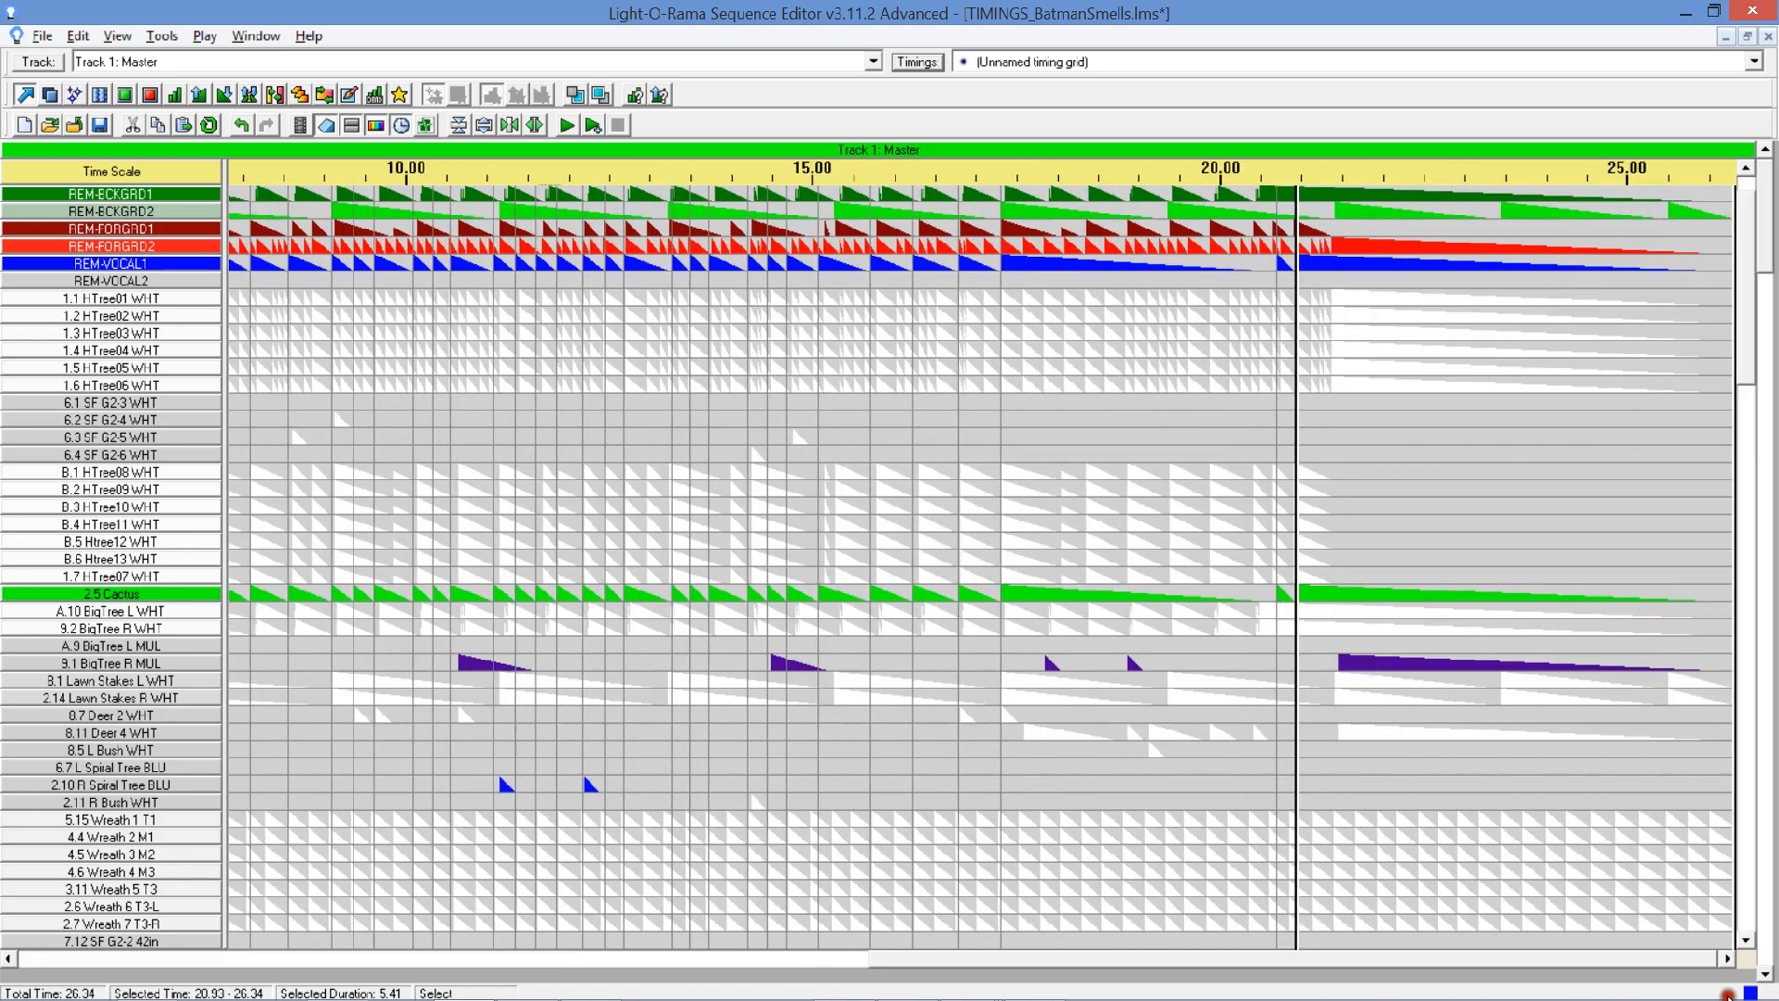
{"action": "left_click", "coordinate": [875, 61]}
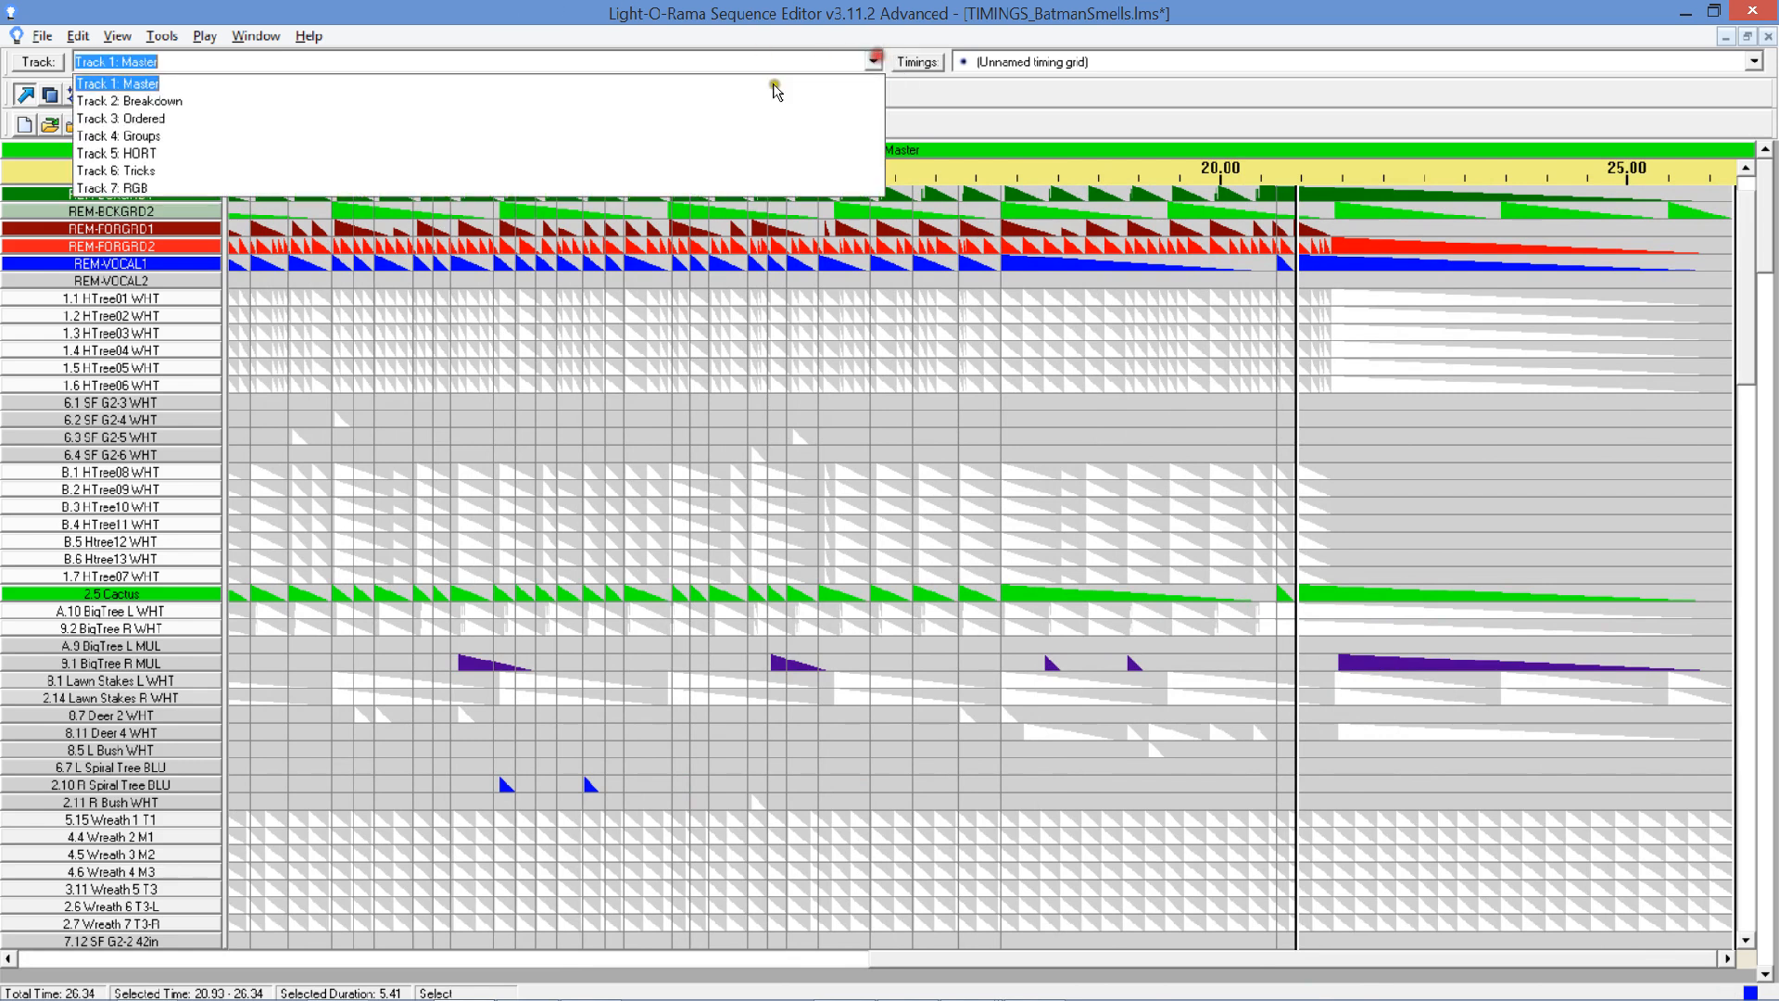
{"action": "left_click", "coordinate": [151, 171]}
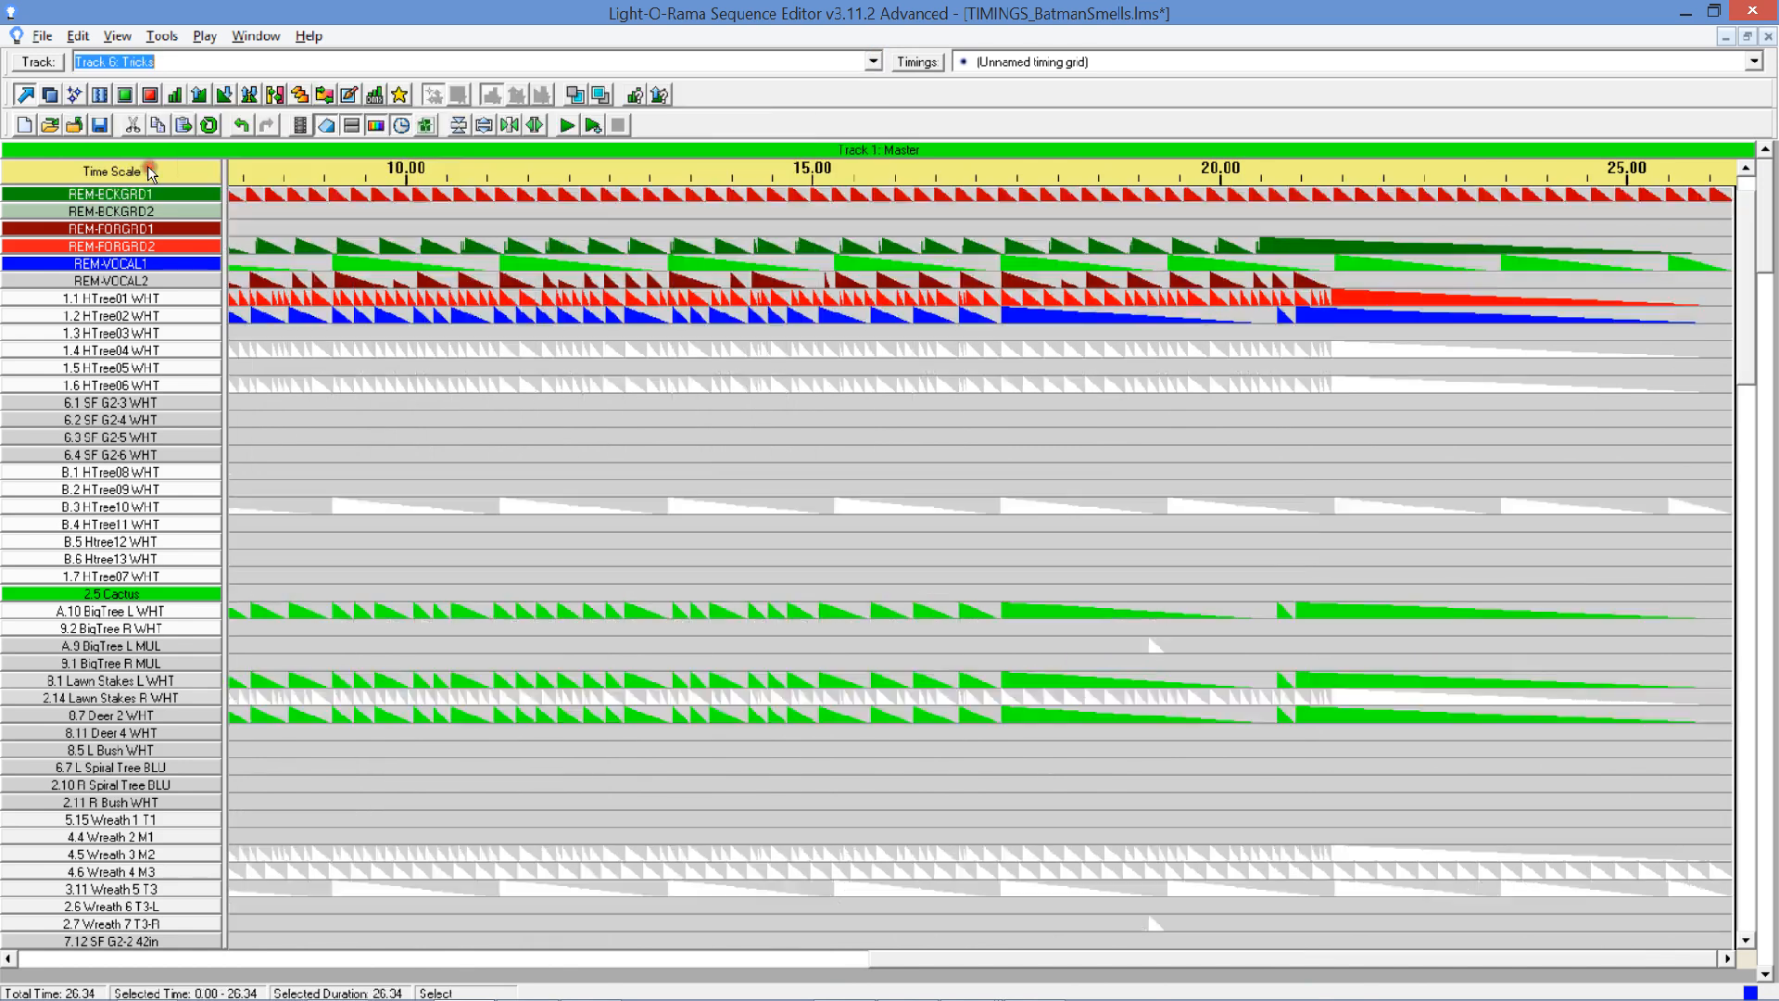
{"action": "left_click", "coordinate": [1754, 61]}
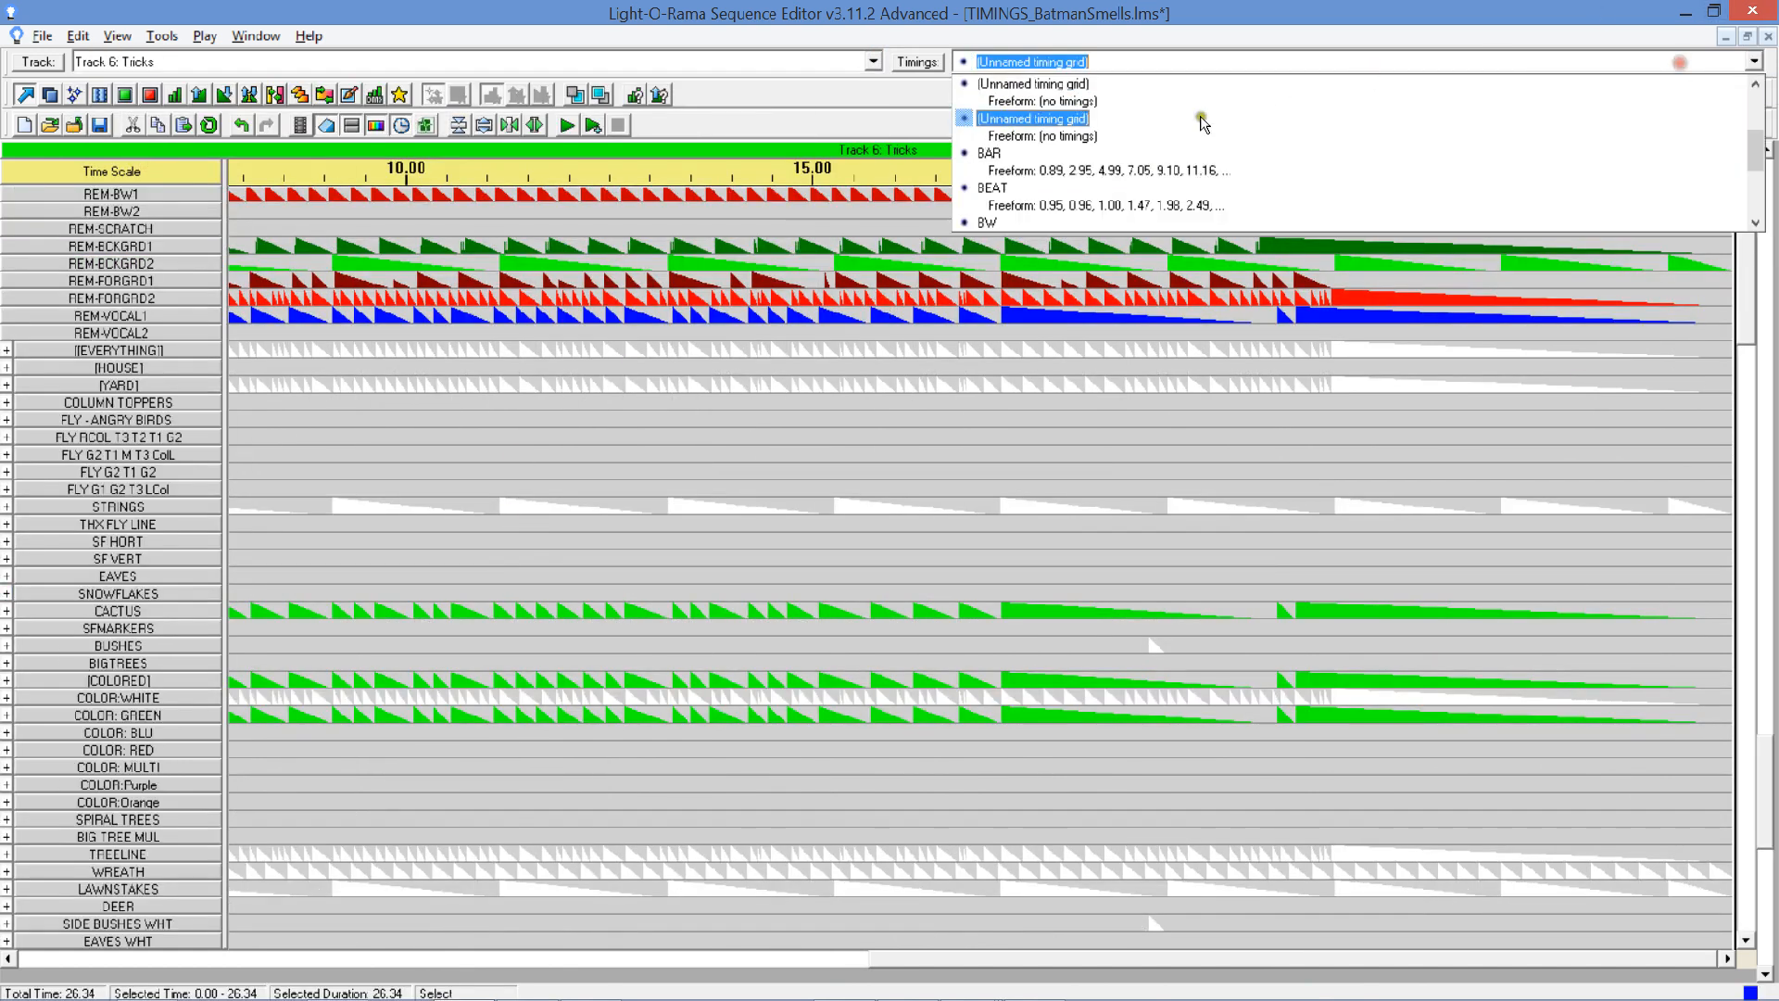
{"action": "scroll", "coordinate": [1029, 176], "scroll_direction": "down", "scroll_amount": 3}
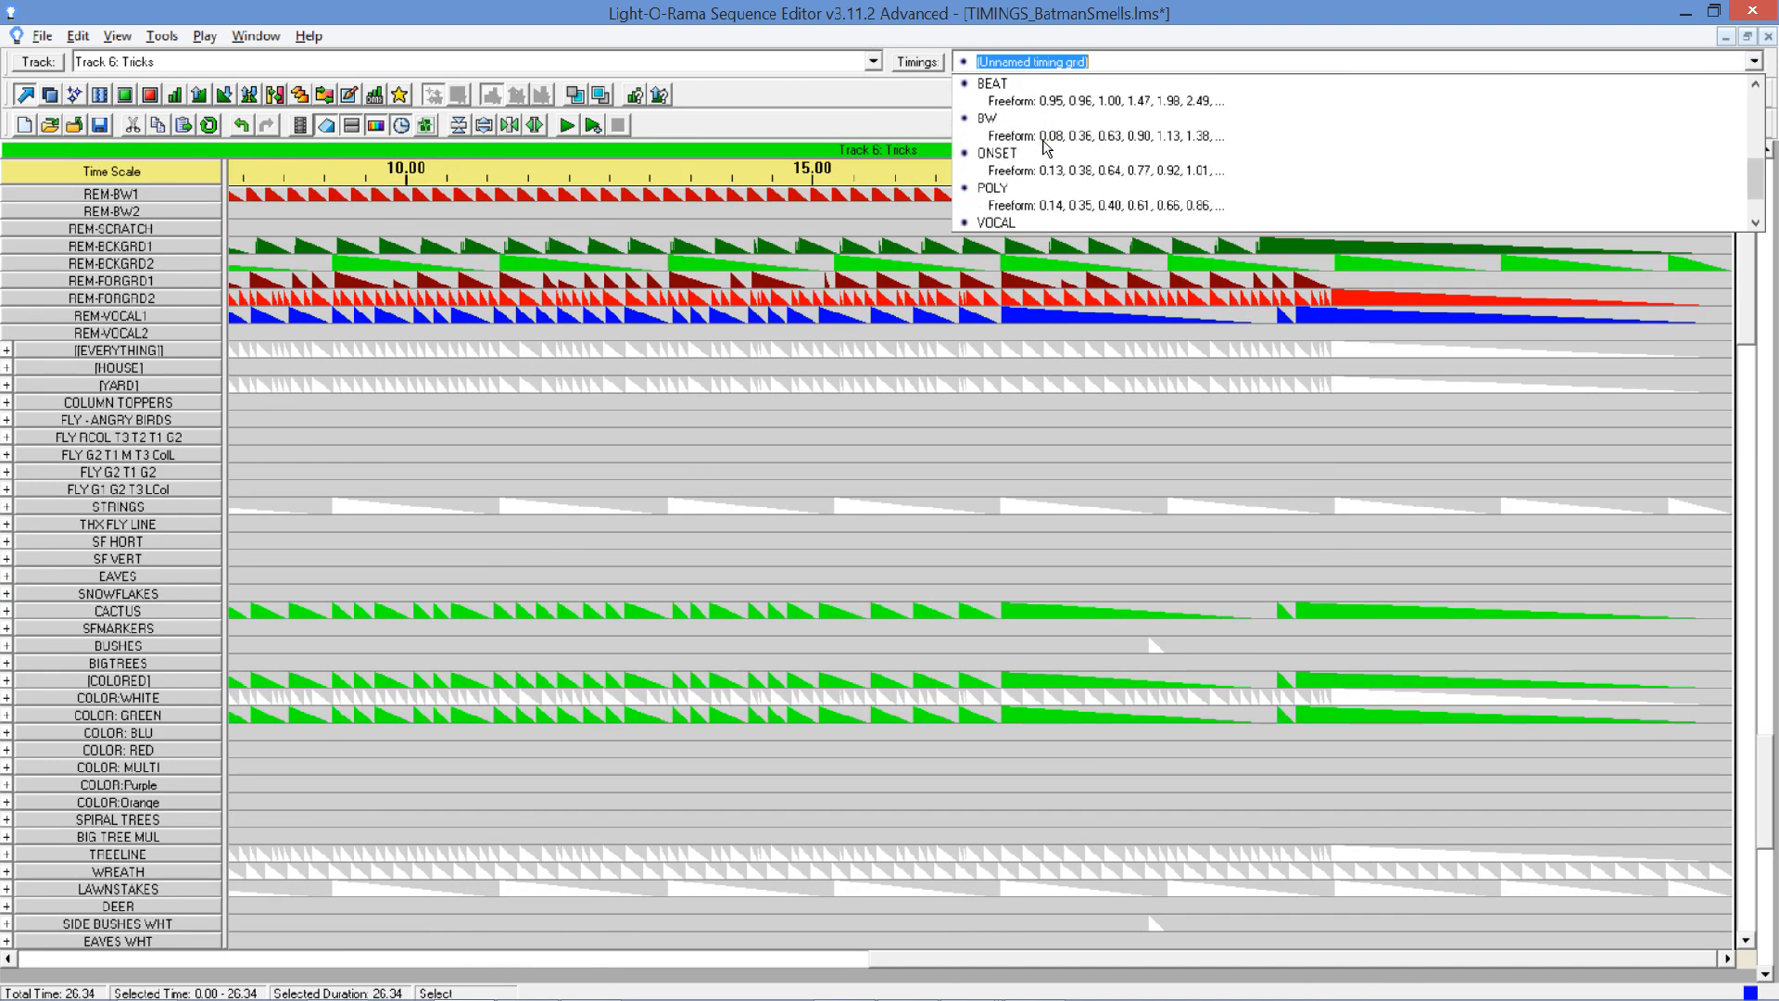
{"action": "left_click", "coordinate": [1017, 156]}
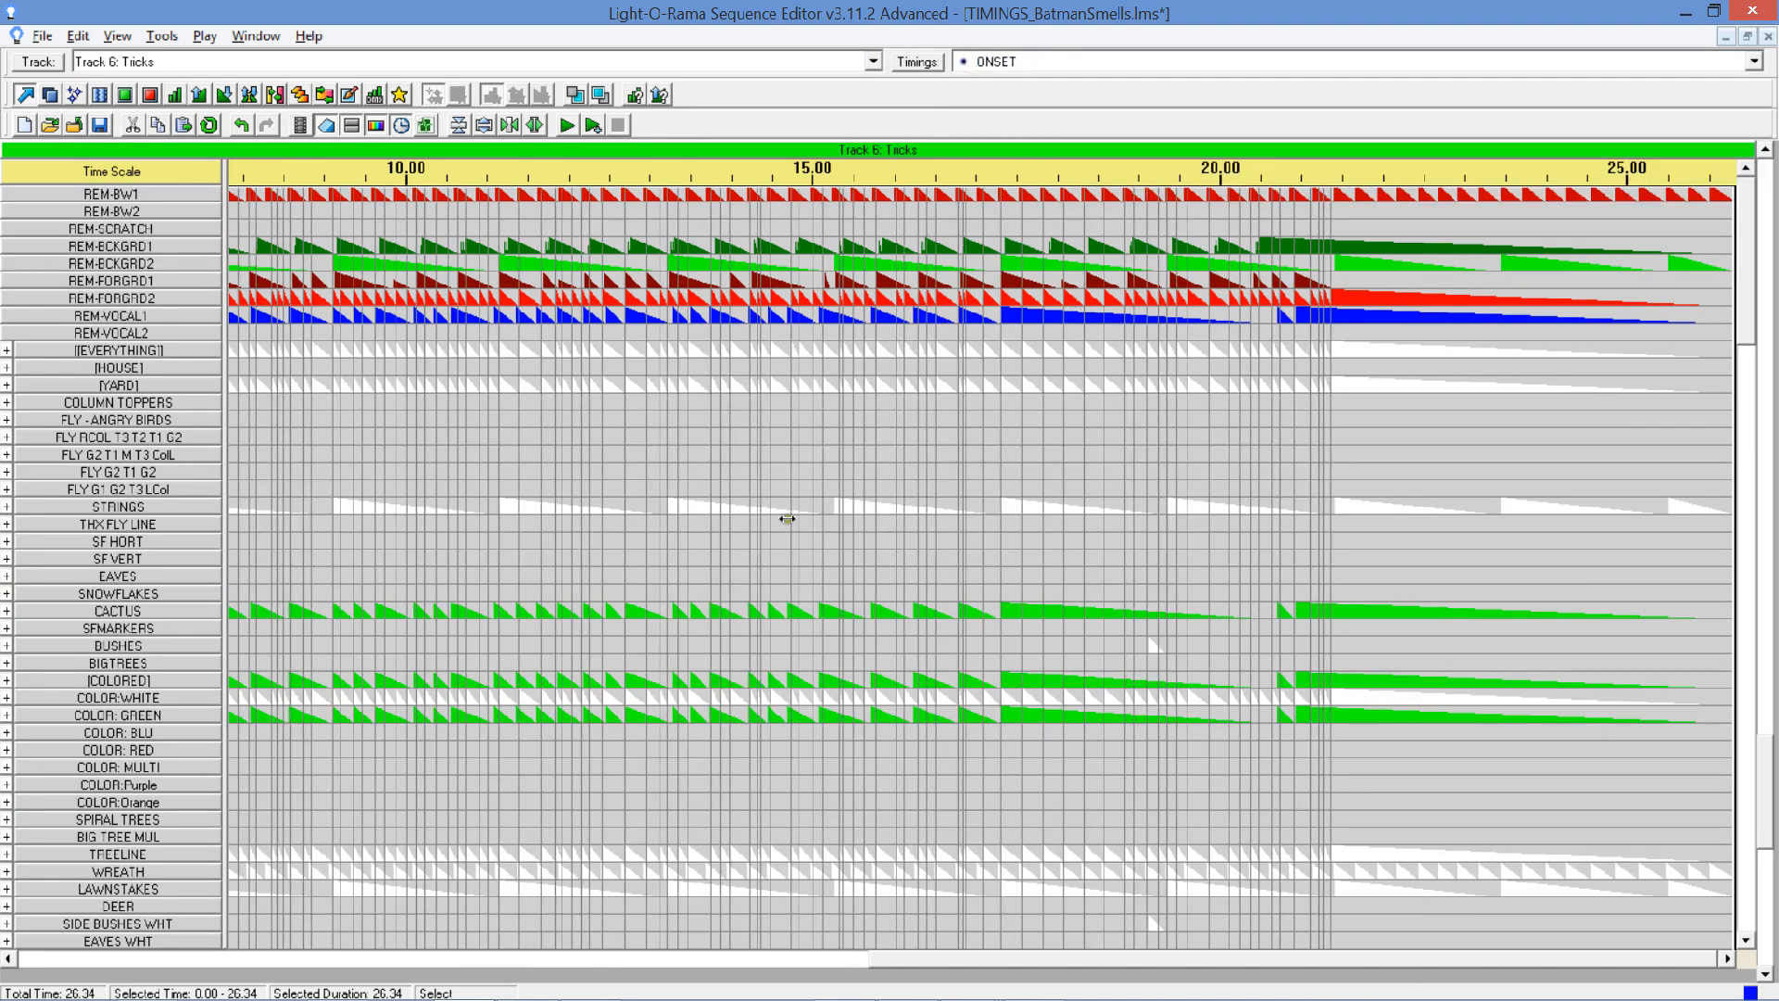
Apply a twinkle effect to the SNOWFLAKES group over the final cell, from 21.36 to 26.34.
{"action": "left_click", "coordinate": [1397, 452]}
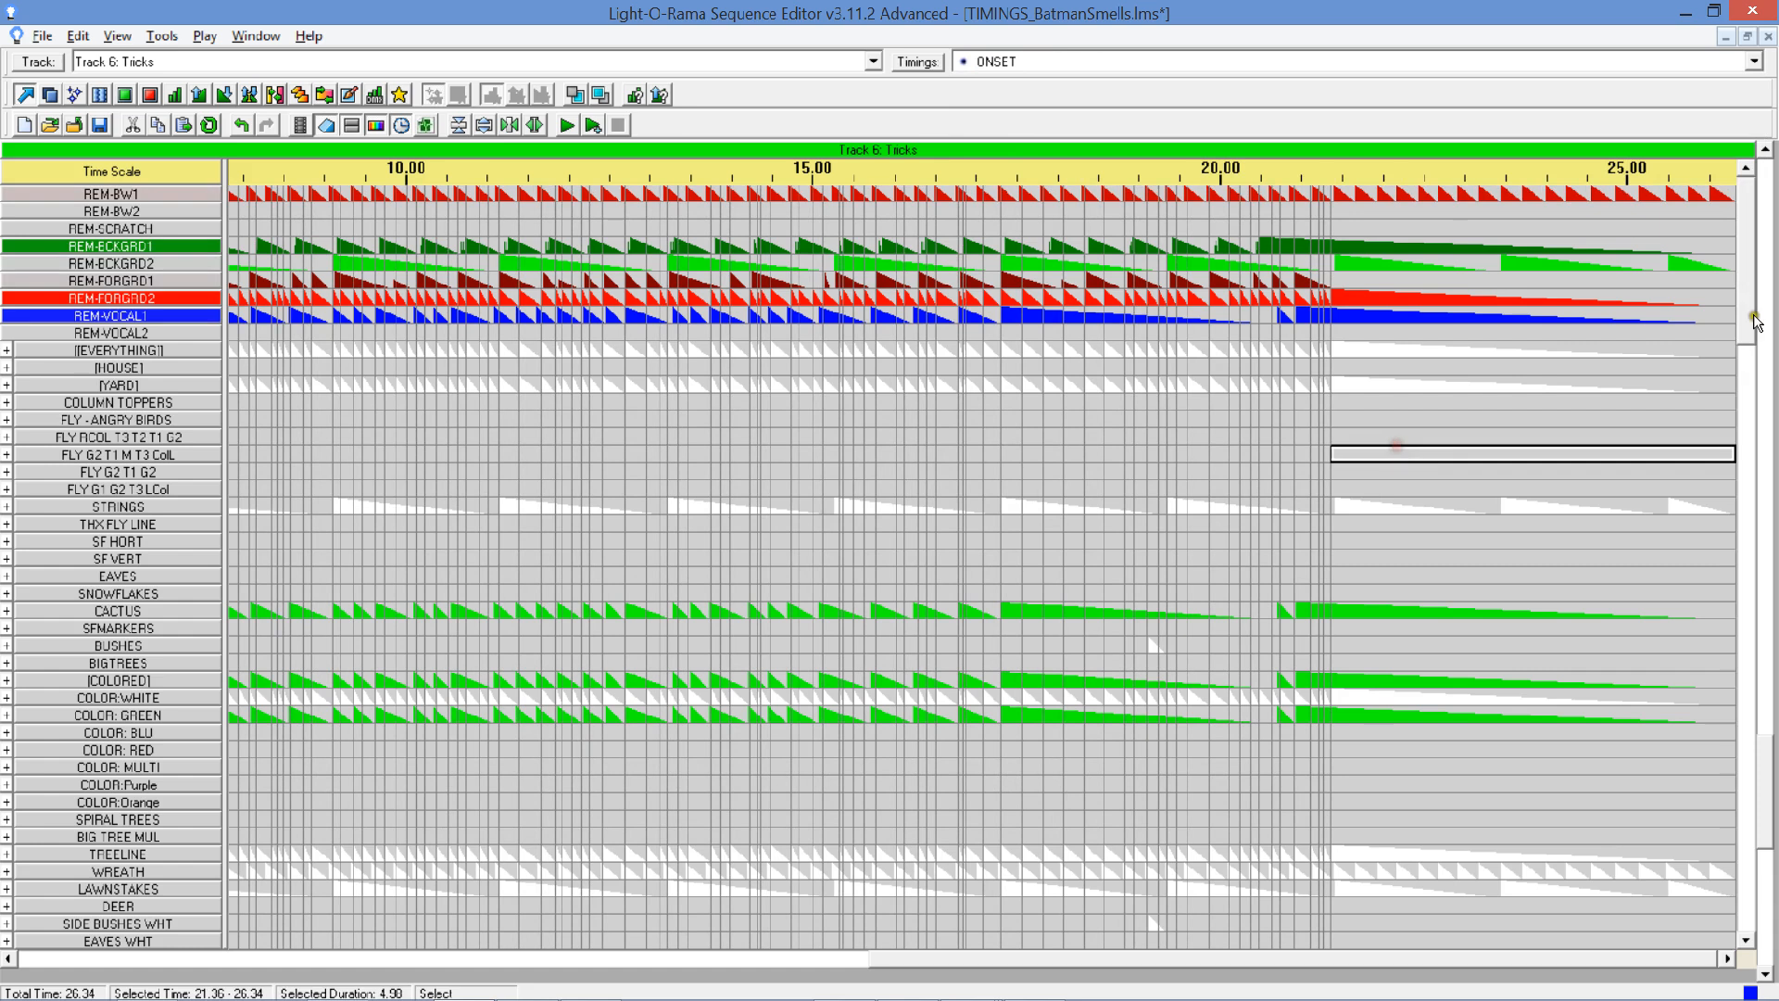
{"action": "left_click_drag", "start_coordinate": [1745, 276], "coordinate": [1744, 315]}
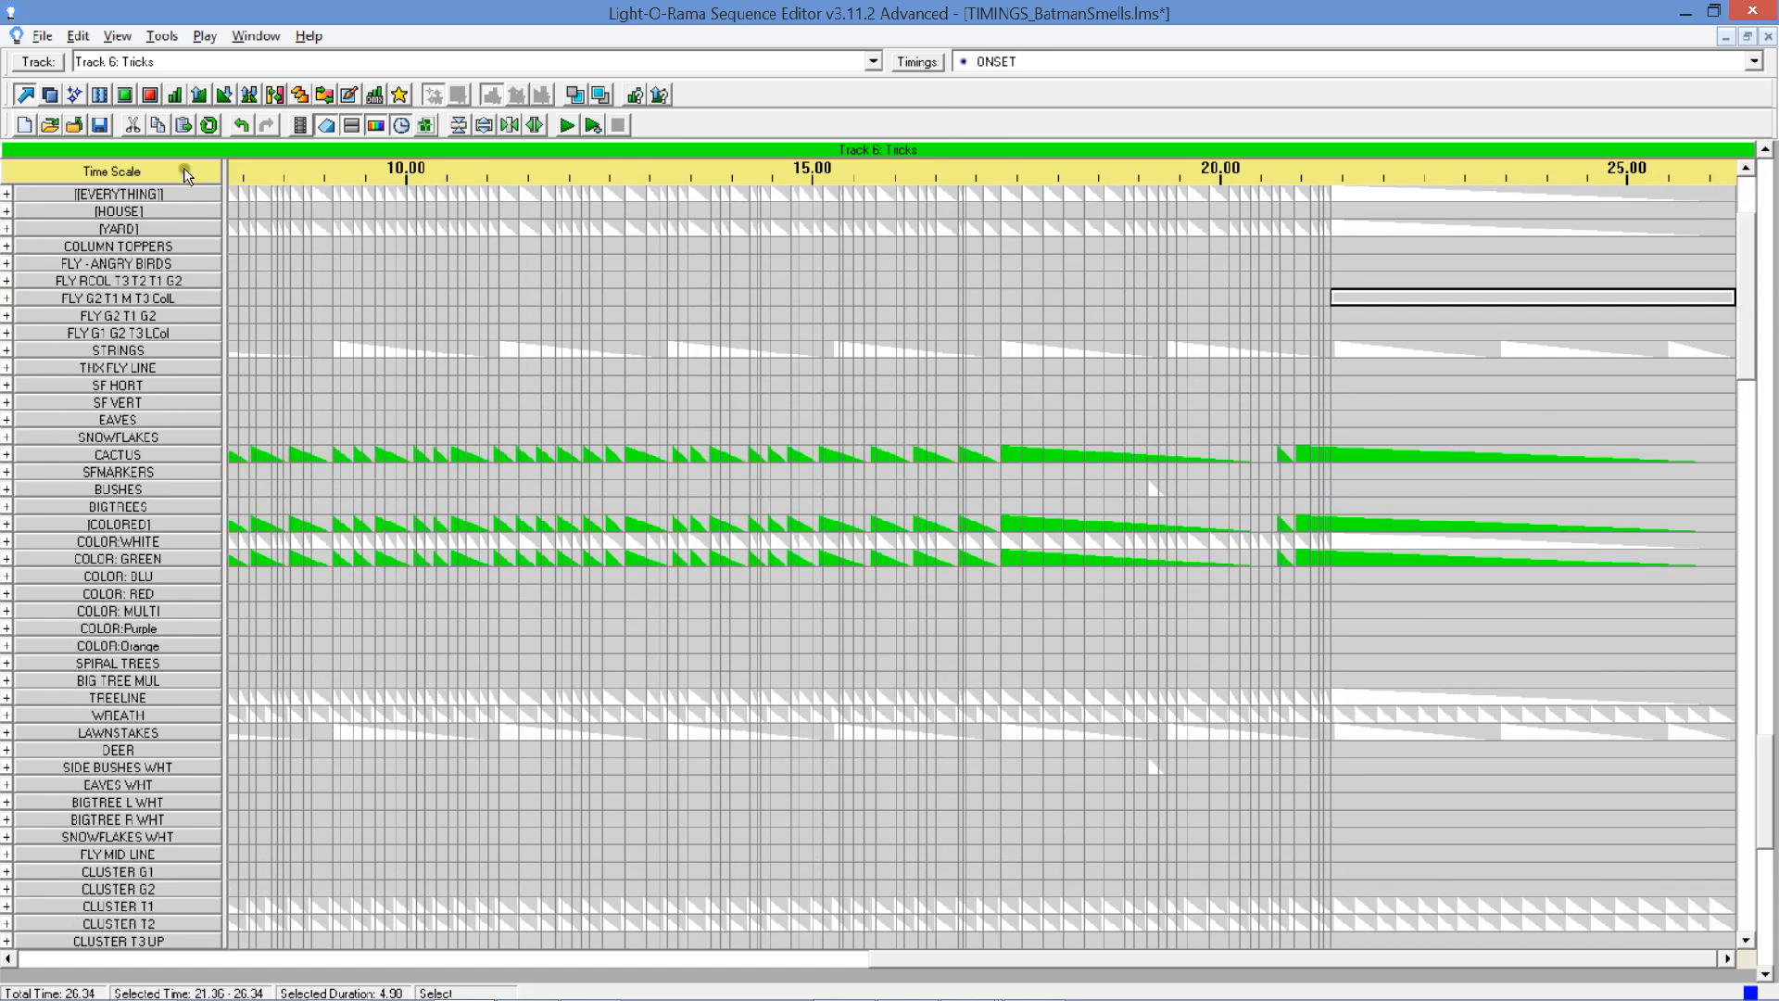
{"action": "left_click", "coordinate": [74, 93]}
{"action": "left_click", "coordinate": [1336, 434]}
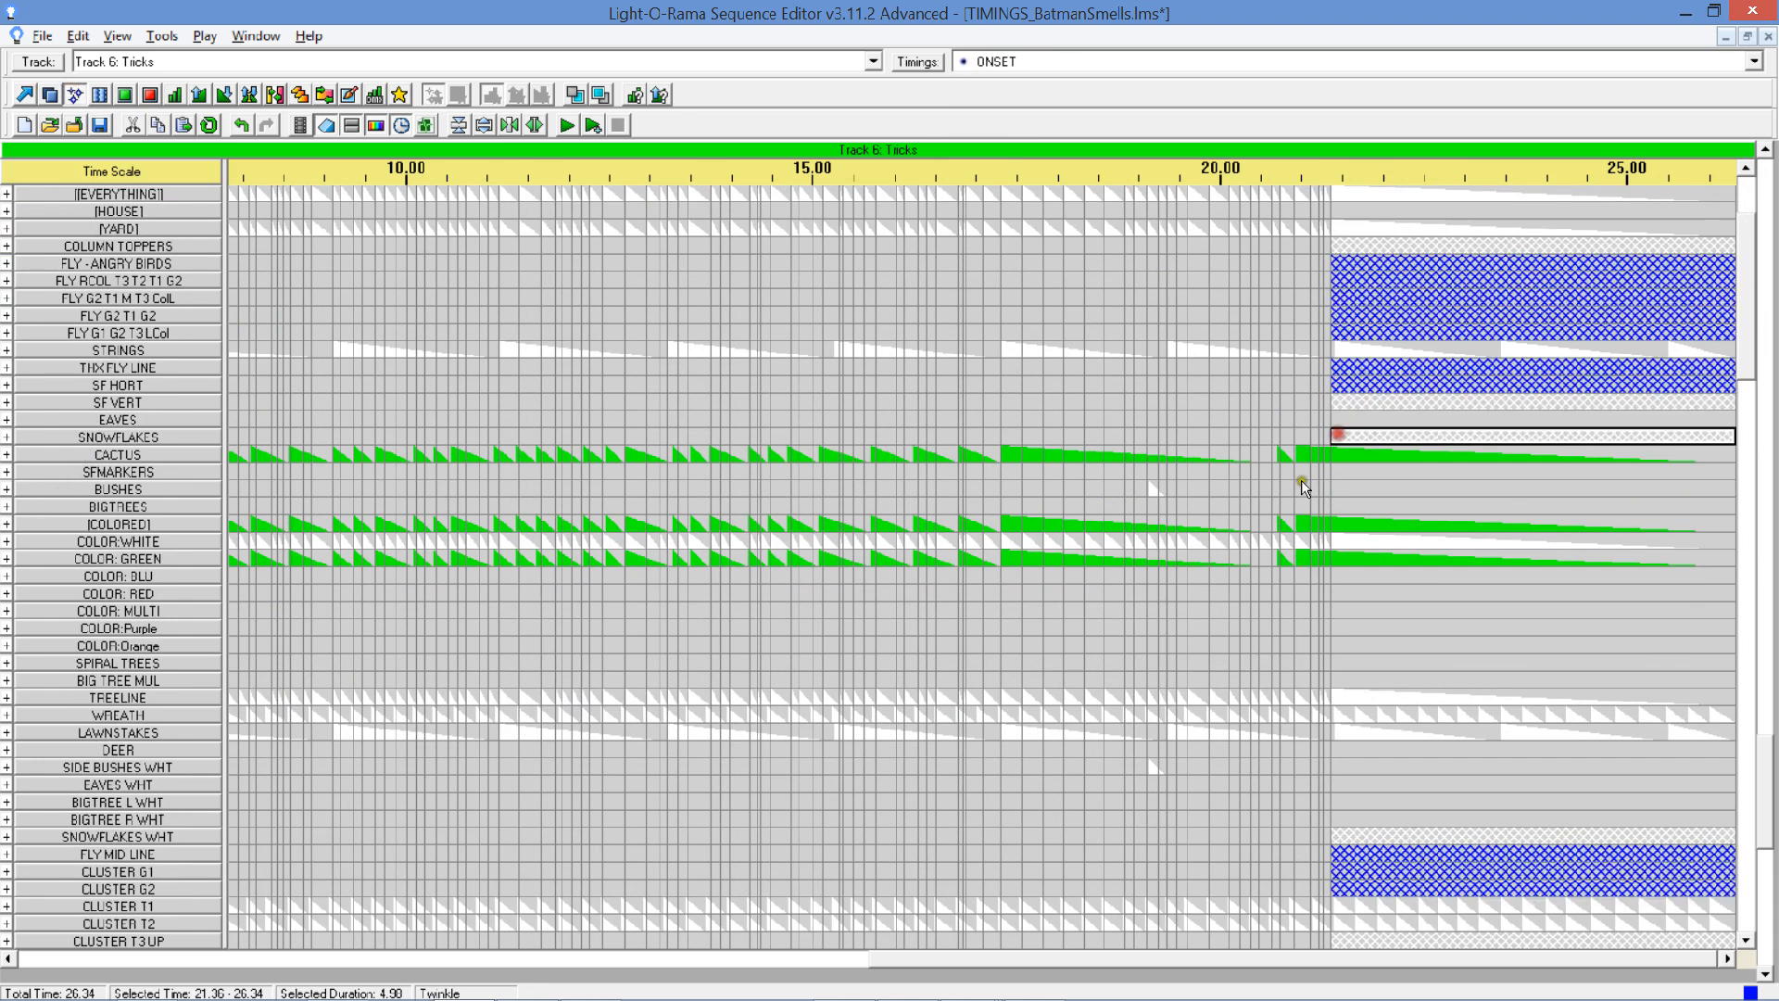
Preview the animation with the play range From Selection, stop playback, and close the animation window.
{"action": "left_click", "coordinate": [298, 122]}
{"action": "left_click", "coordinate": [248, 220]}
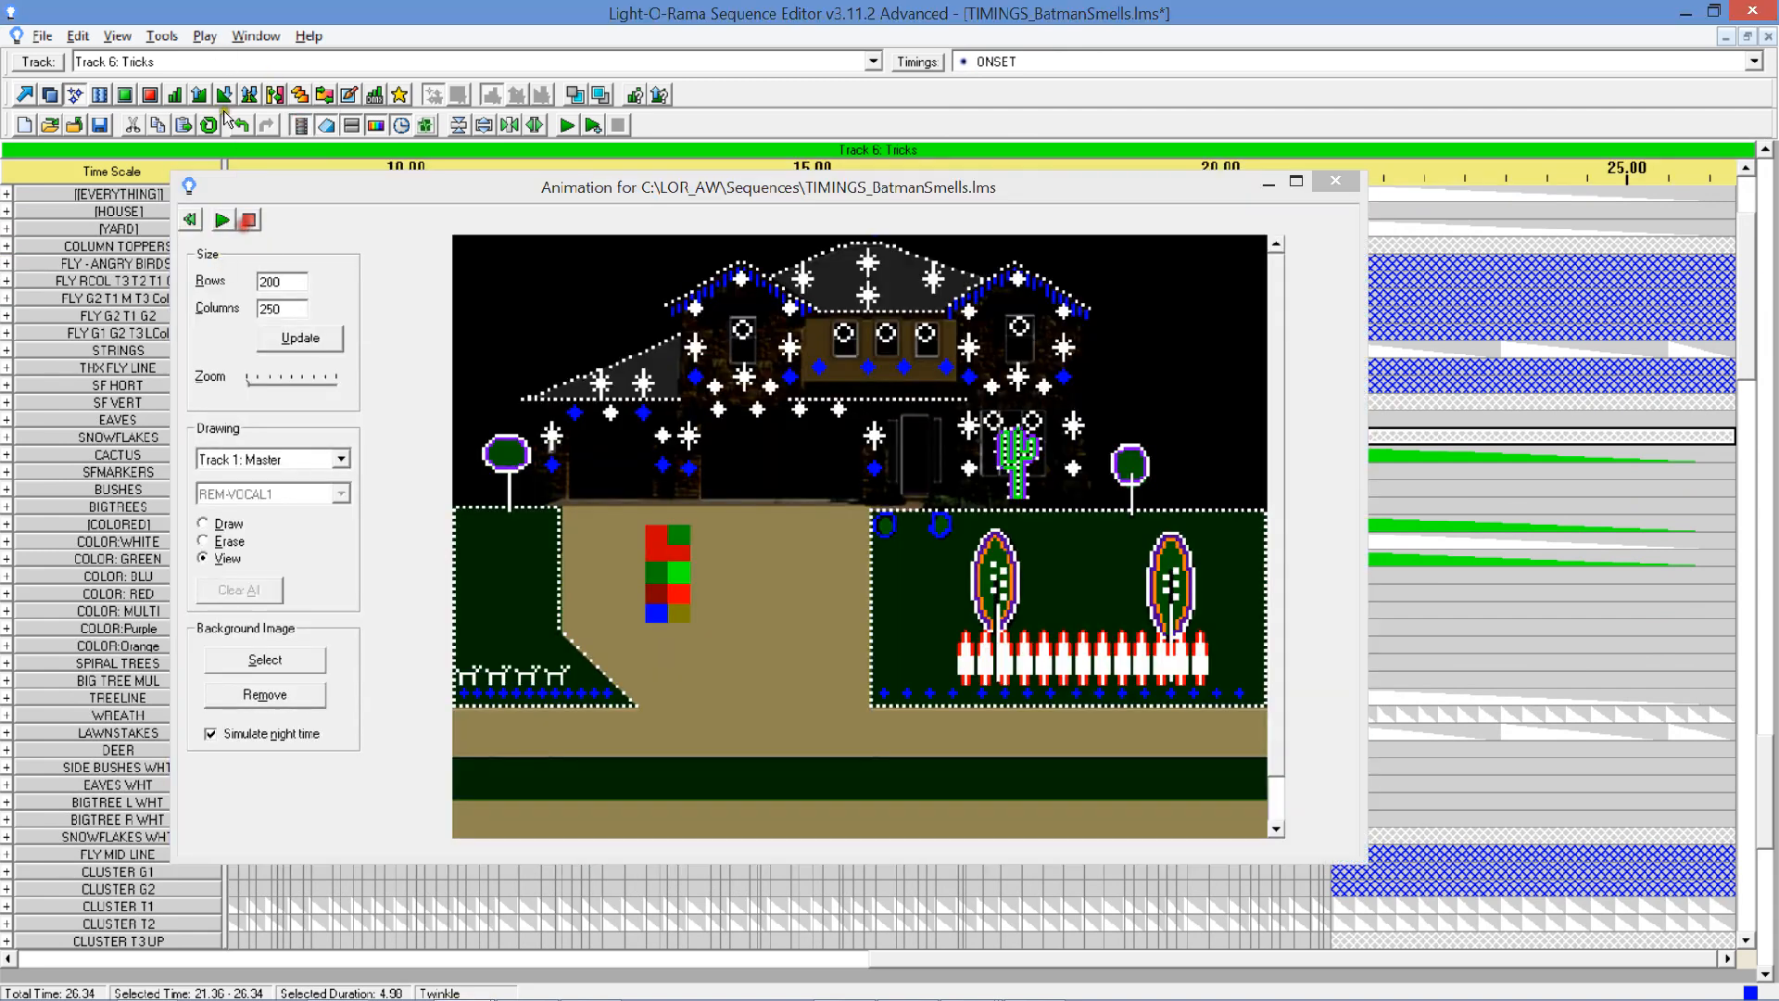
{"action": "left_click", "coordinate": [205, 35]}
{"action": "mouse_move", "coordinate": [230, 200]}
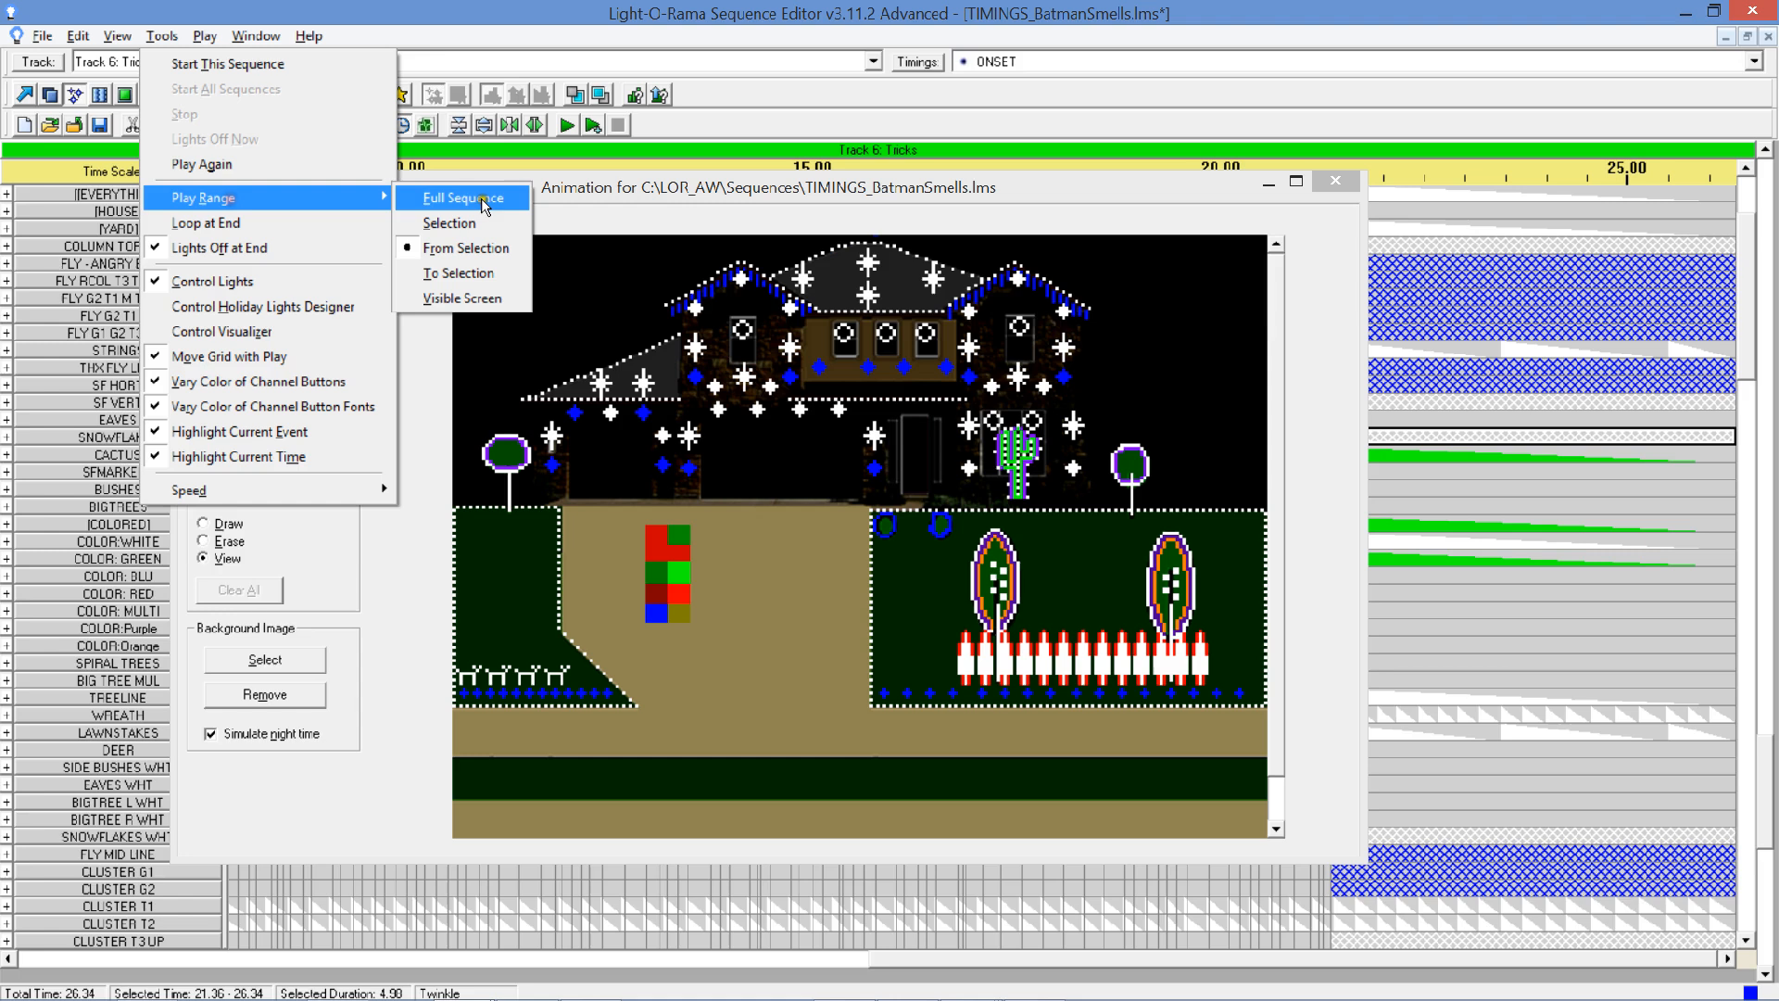
{"action": "left_click", "coordinate": [474, 248]}
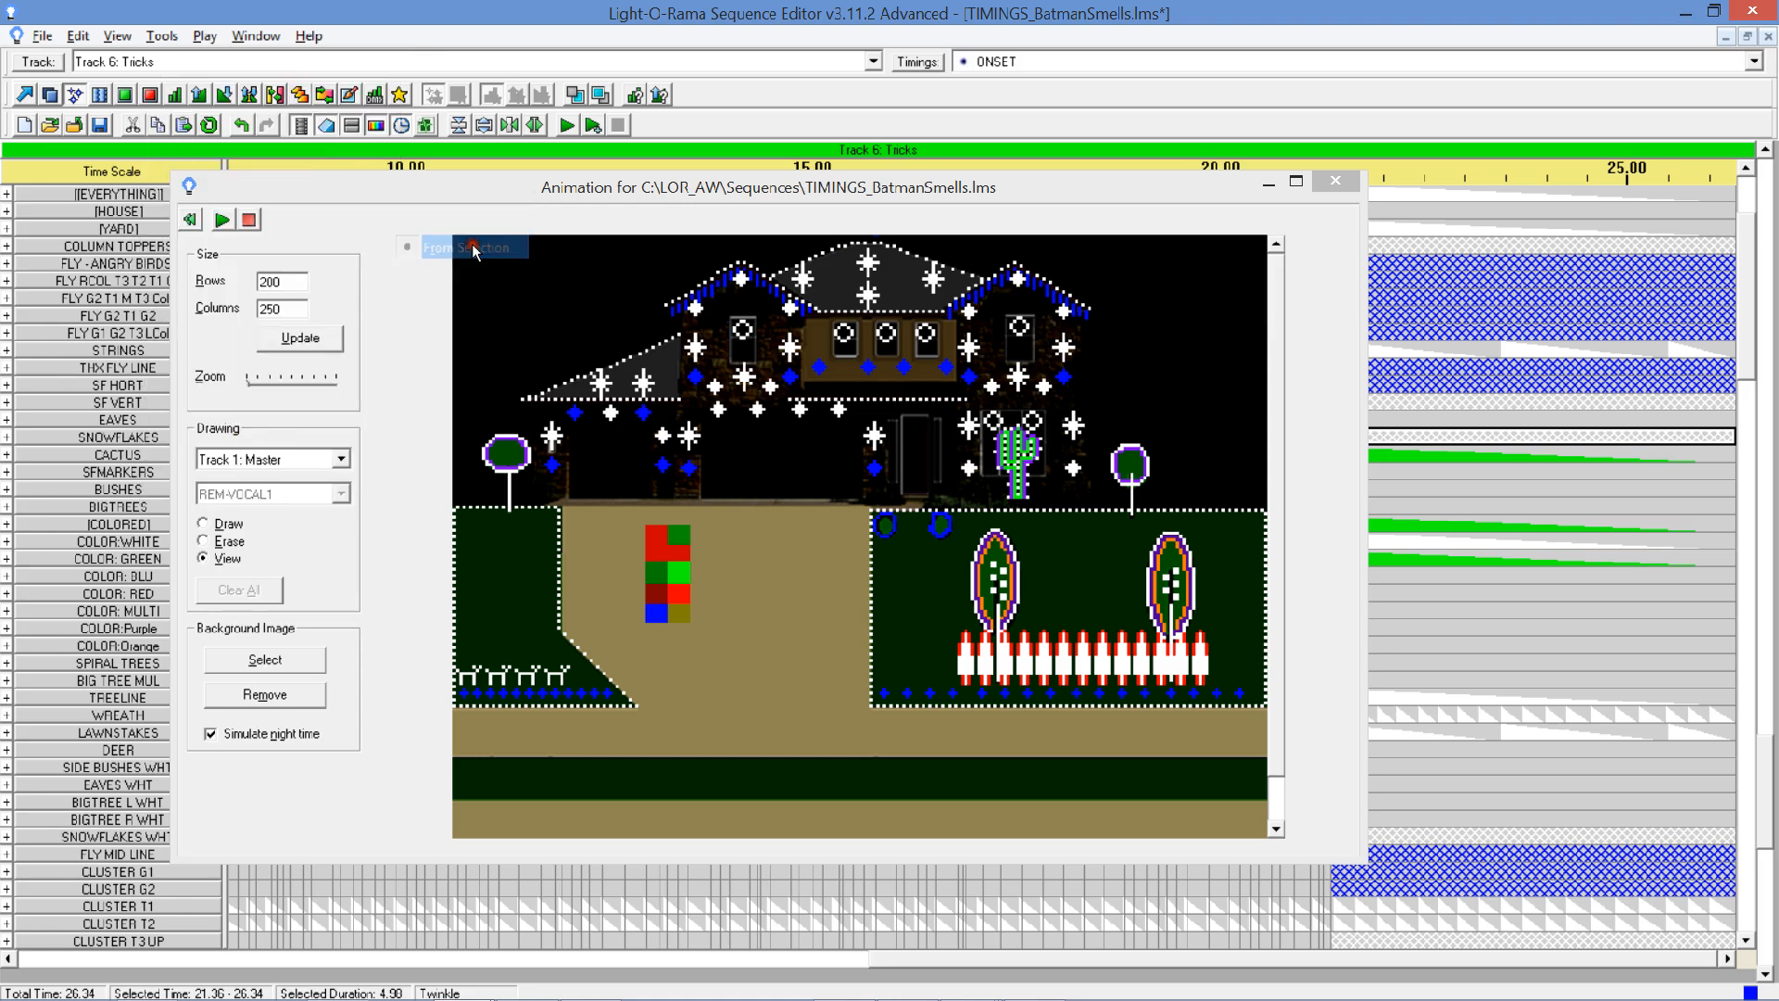
{"action": "left_click", "coordinate": [225, 221]}
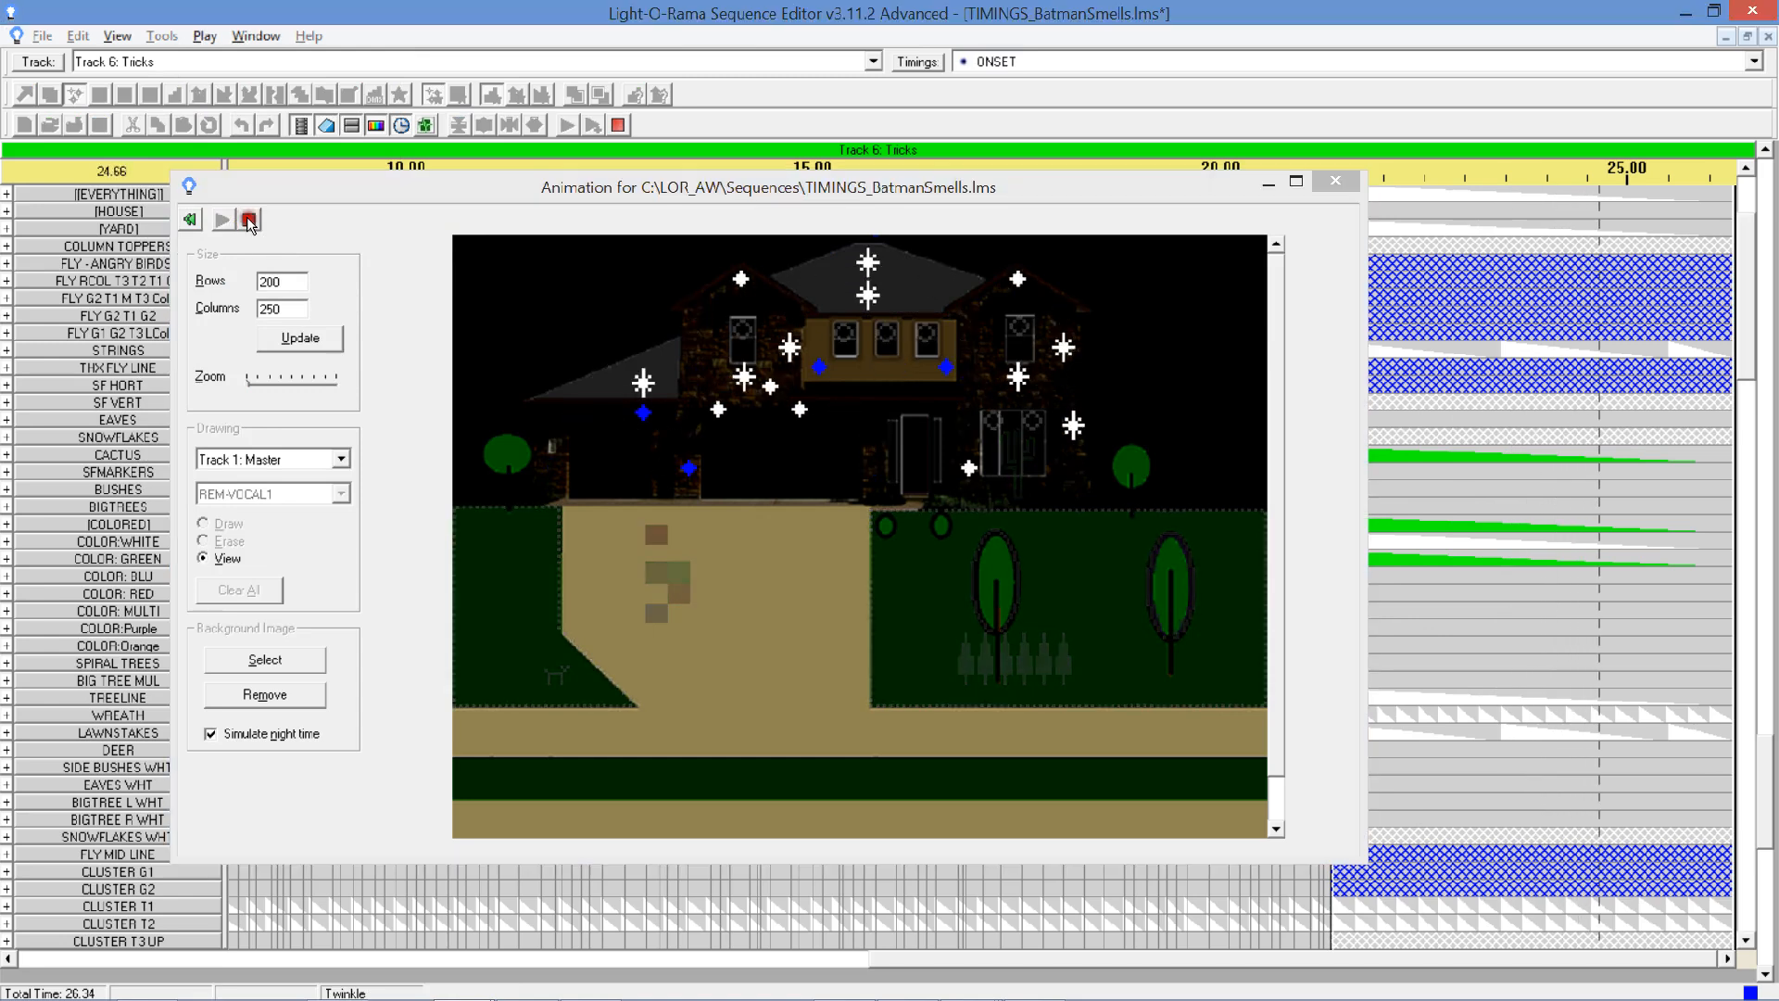
{"action": "left_click", "coordinate": [248, 221]}
{"action": "left_click", "coordinate": [1332, 179]}
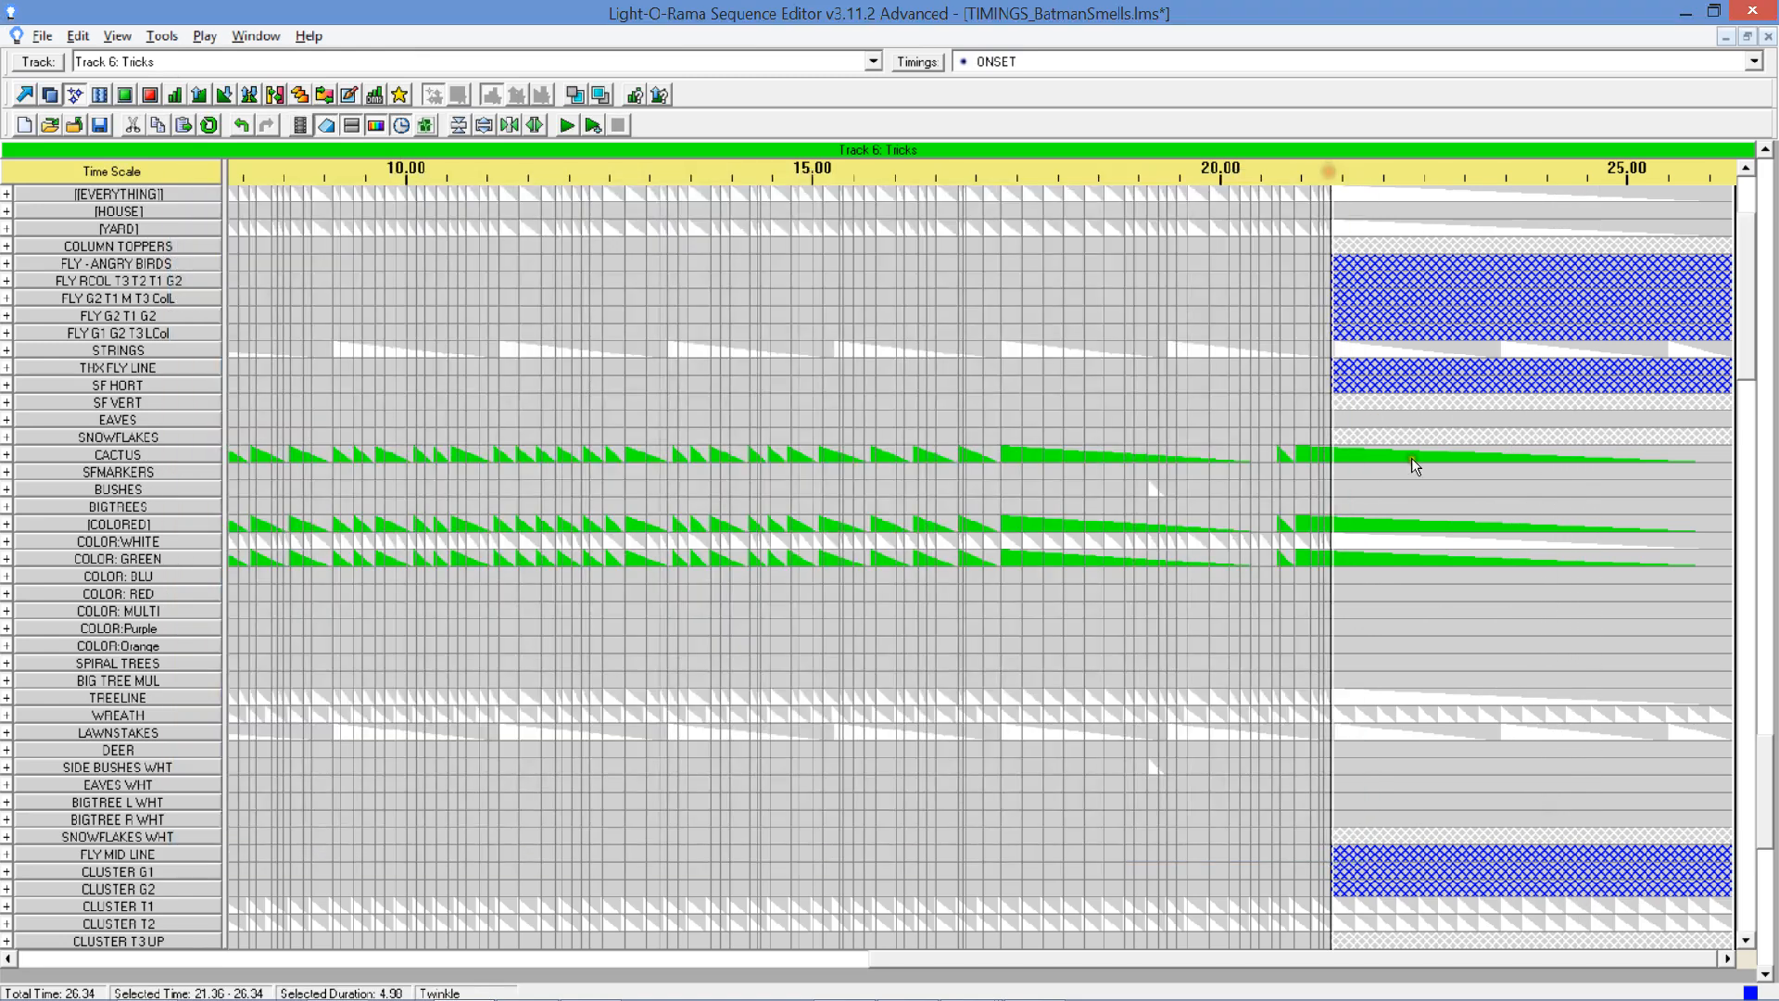
Subdivide the final timing cell from 21.36 to 26.34 into 8 cells.
{"action": "right_click", "coordinate": [1470, 276]}
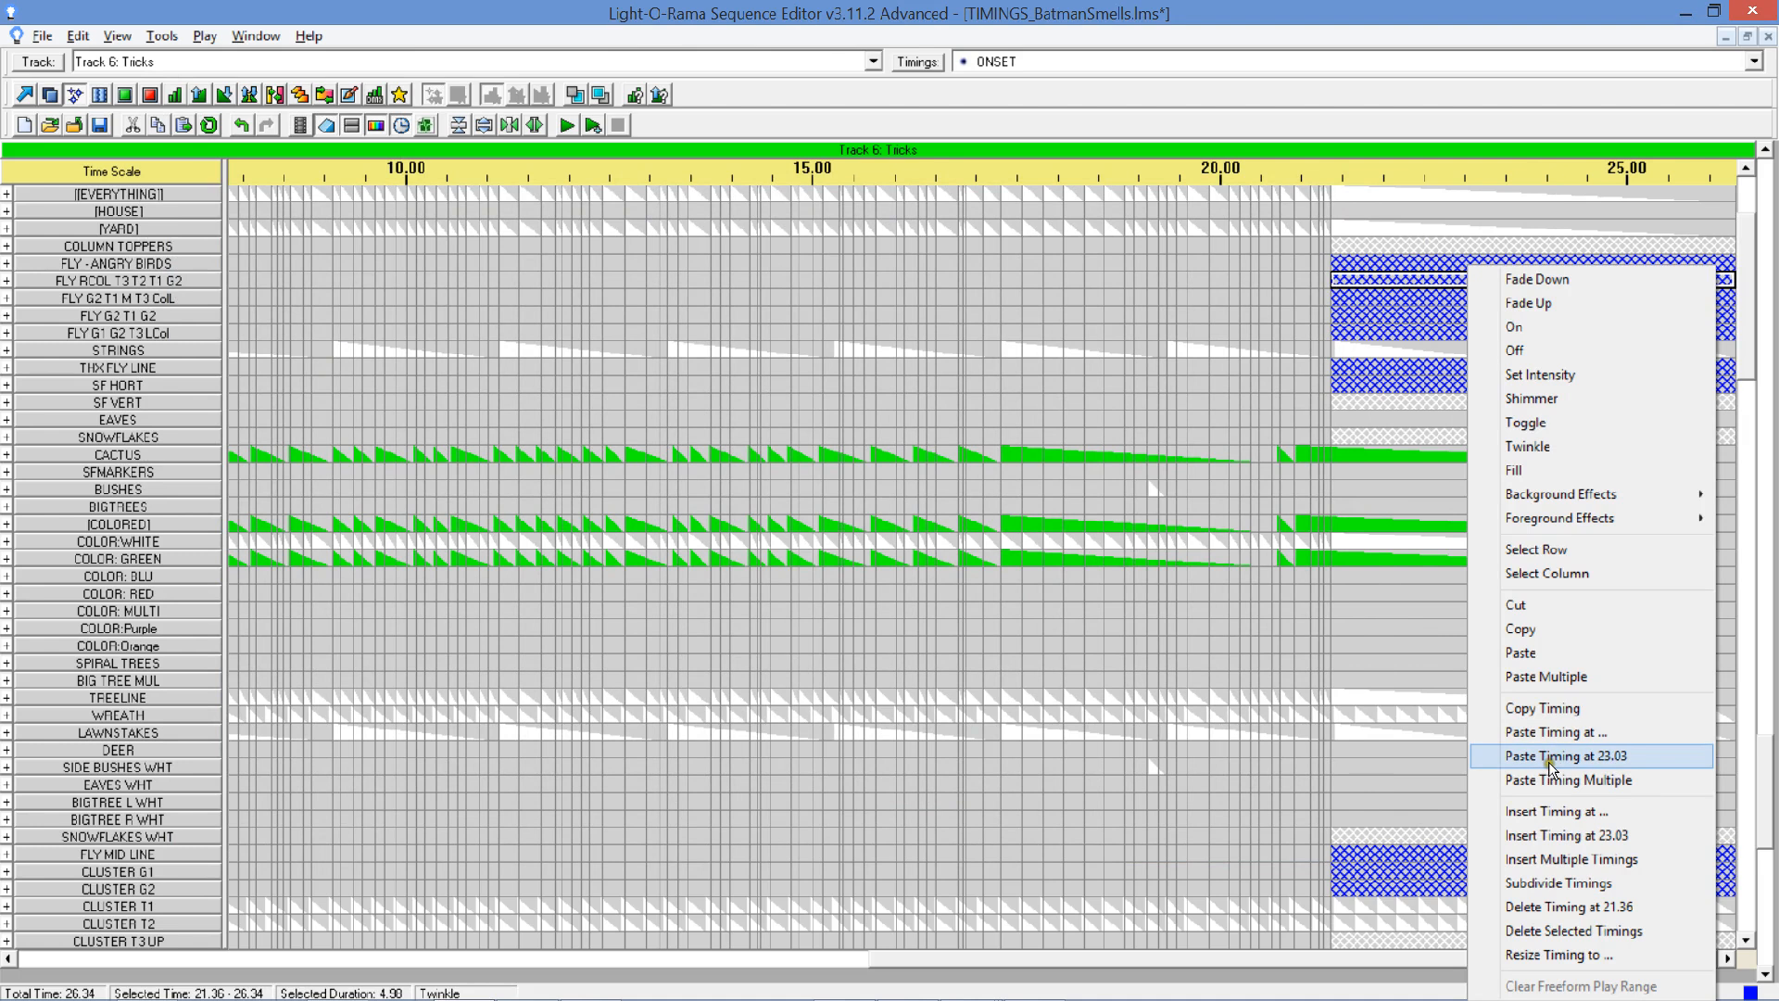
{"action": "left_click", "coordinate": [1543, 880]}
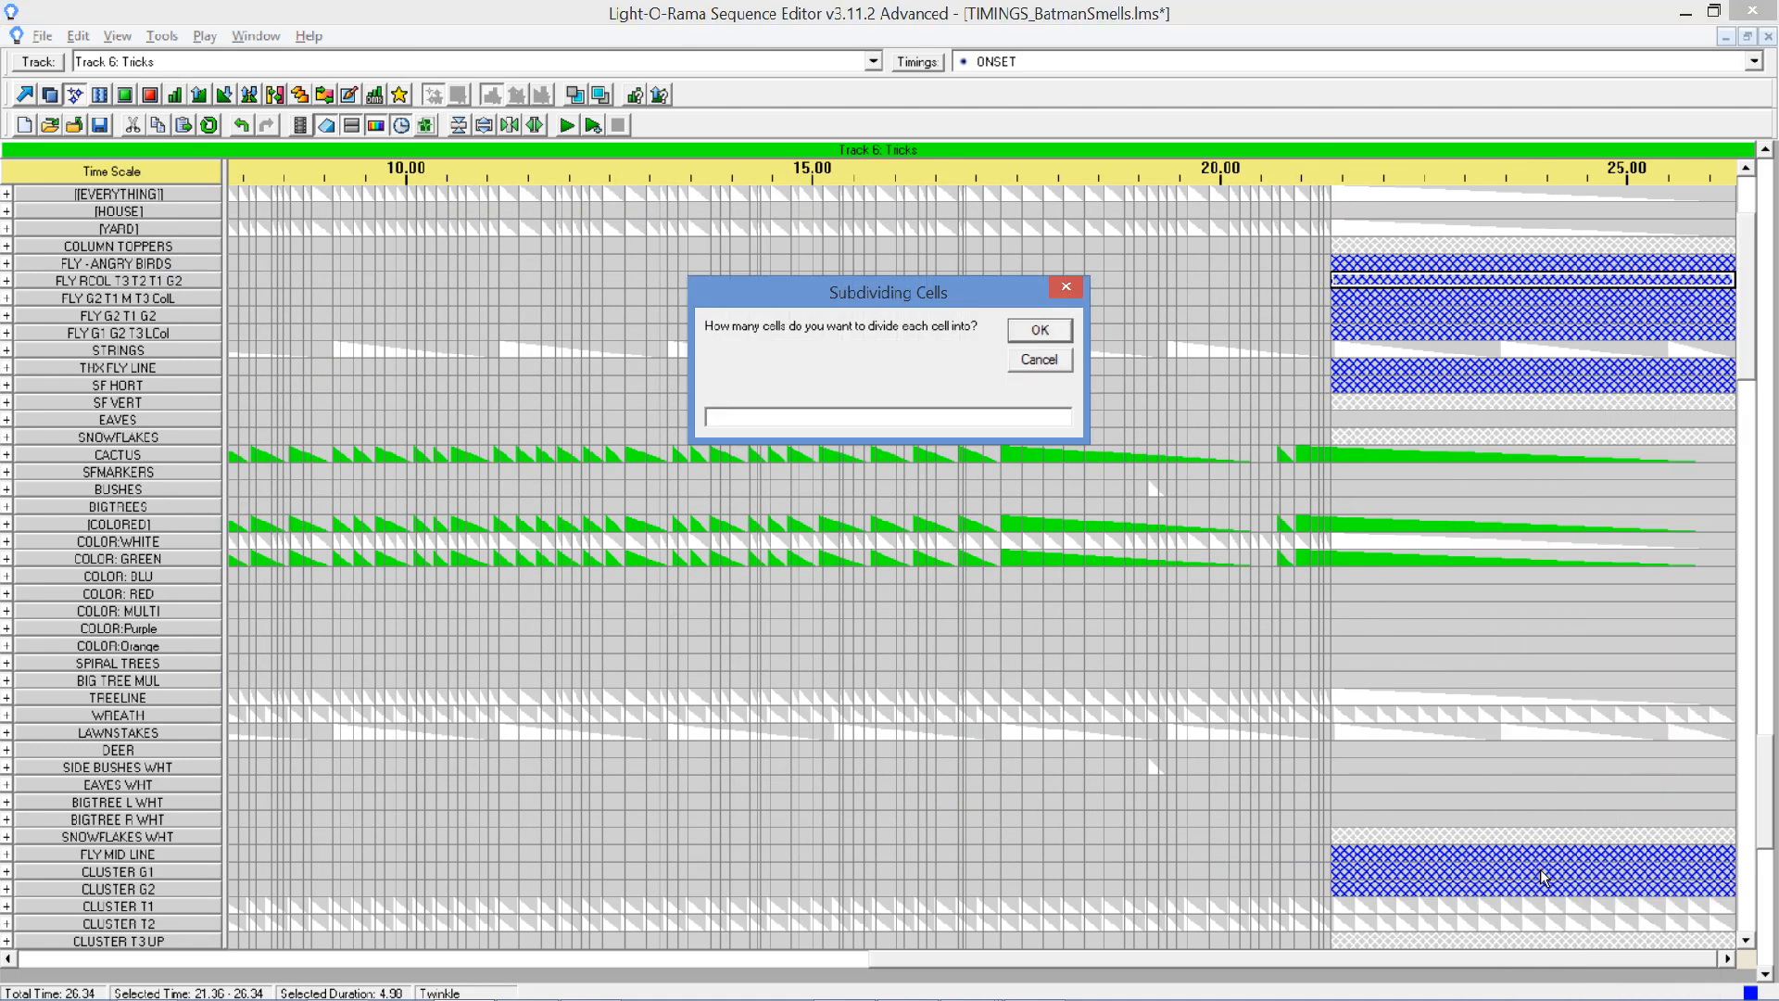
{"action": "type", "text": "8"}
{"action": "key", "text": "Return"}
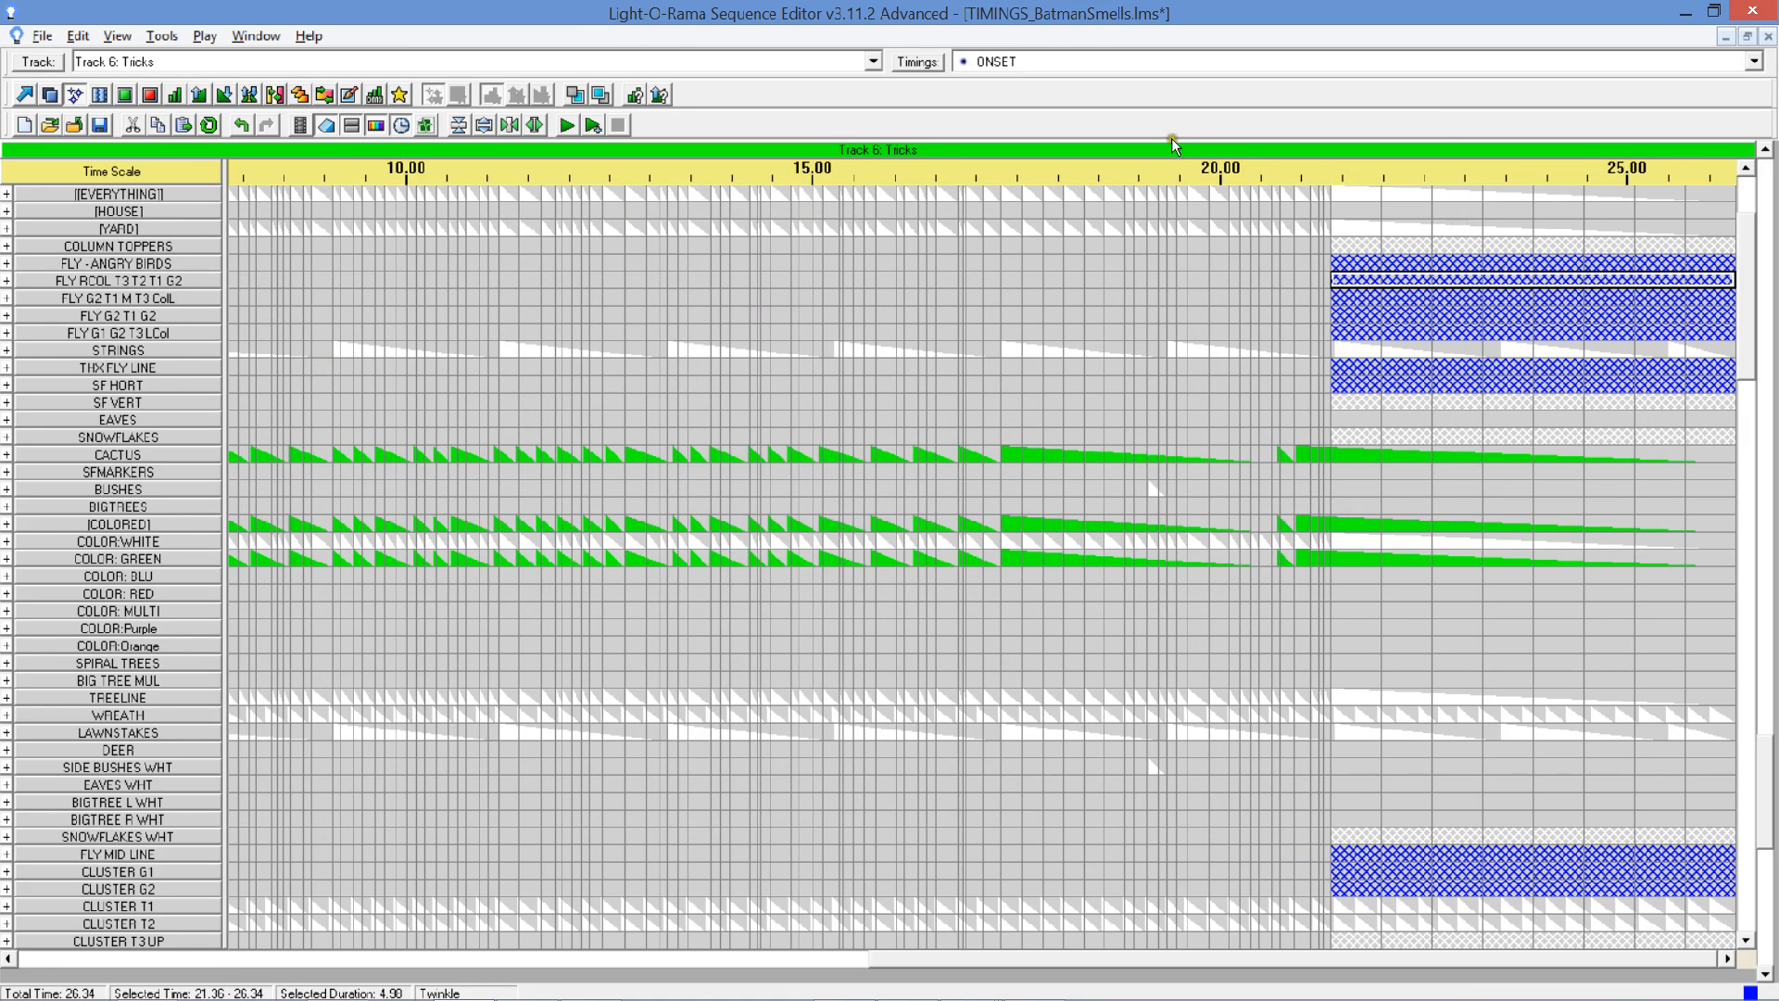
Expand the SF VERT group and apply twinkle to ROW 4 through ROW 6 from 21.36 to 26.34.
{"action": "scroll", "coordinate": [341, 425], "scroll_direction": "up", "scroll_amount": 1}
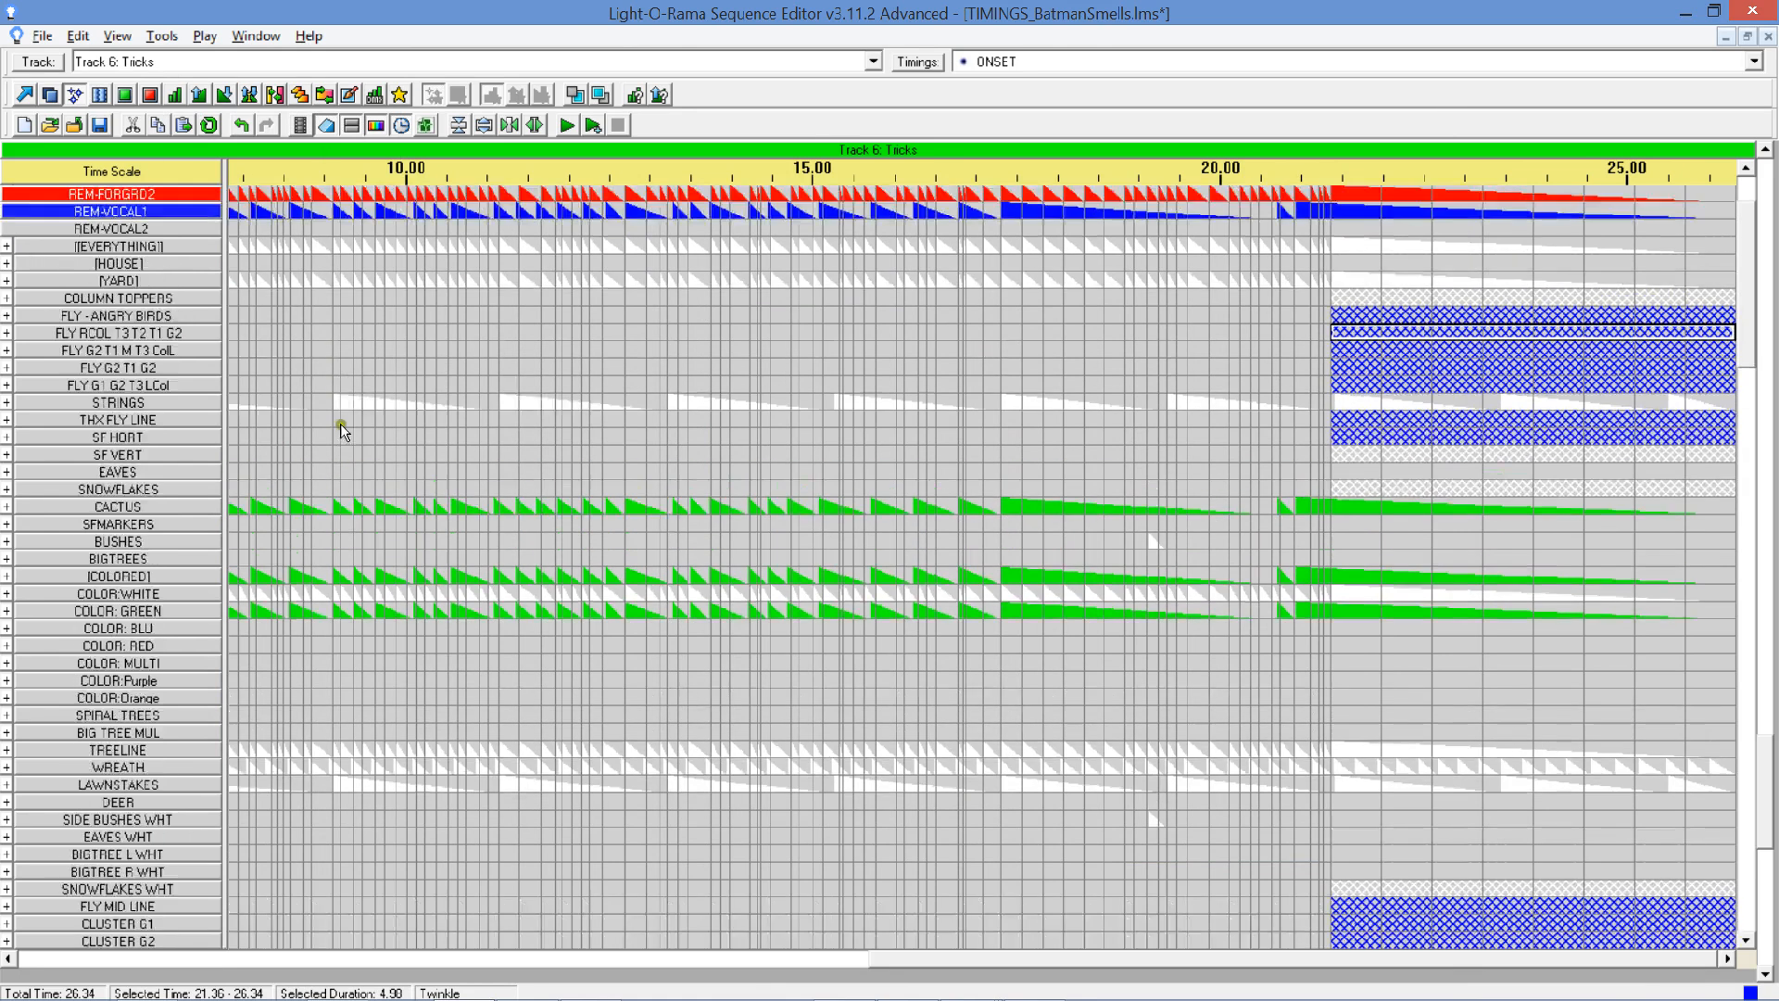
{"action": "left_click", "coordinate": [7, 454]}
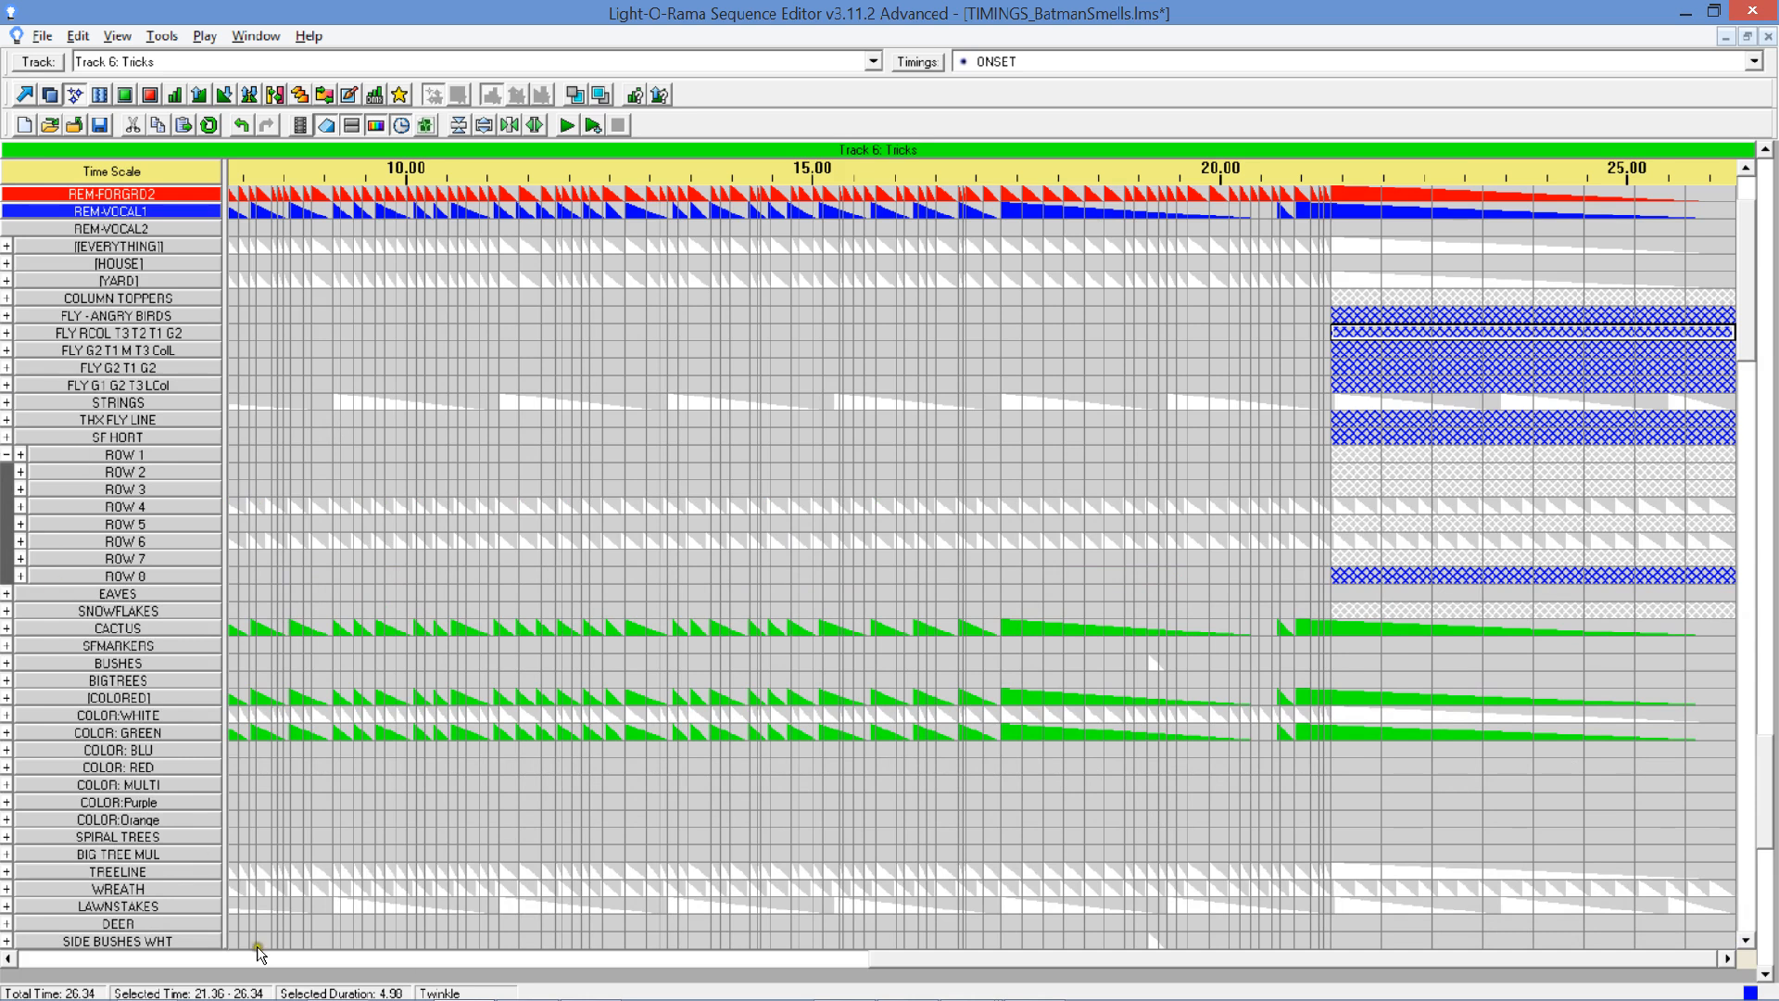
{"action": "mouse_move", "coordinate": [947, 965]}
{"action": "left_mouse_down"}
{"action": "mouse_move", "coordinate": [1247, 958]}
{"action": "mouse_move", "coordinate": [1212, 956]}
{"action": "left_mouse_up"}
{"action": "left_click", "coordinate": [150, 94]}
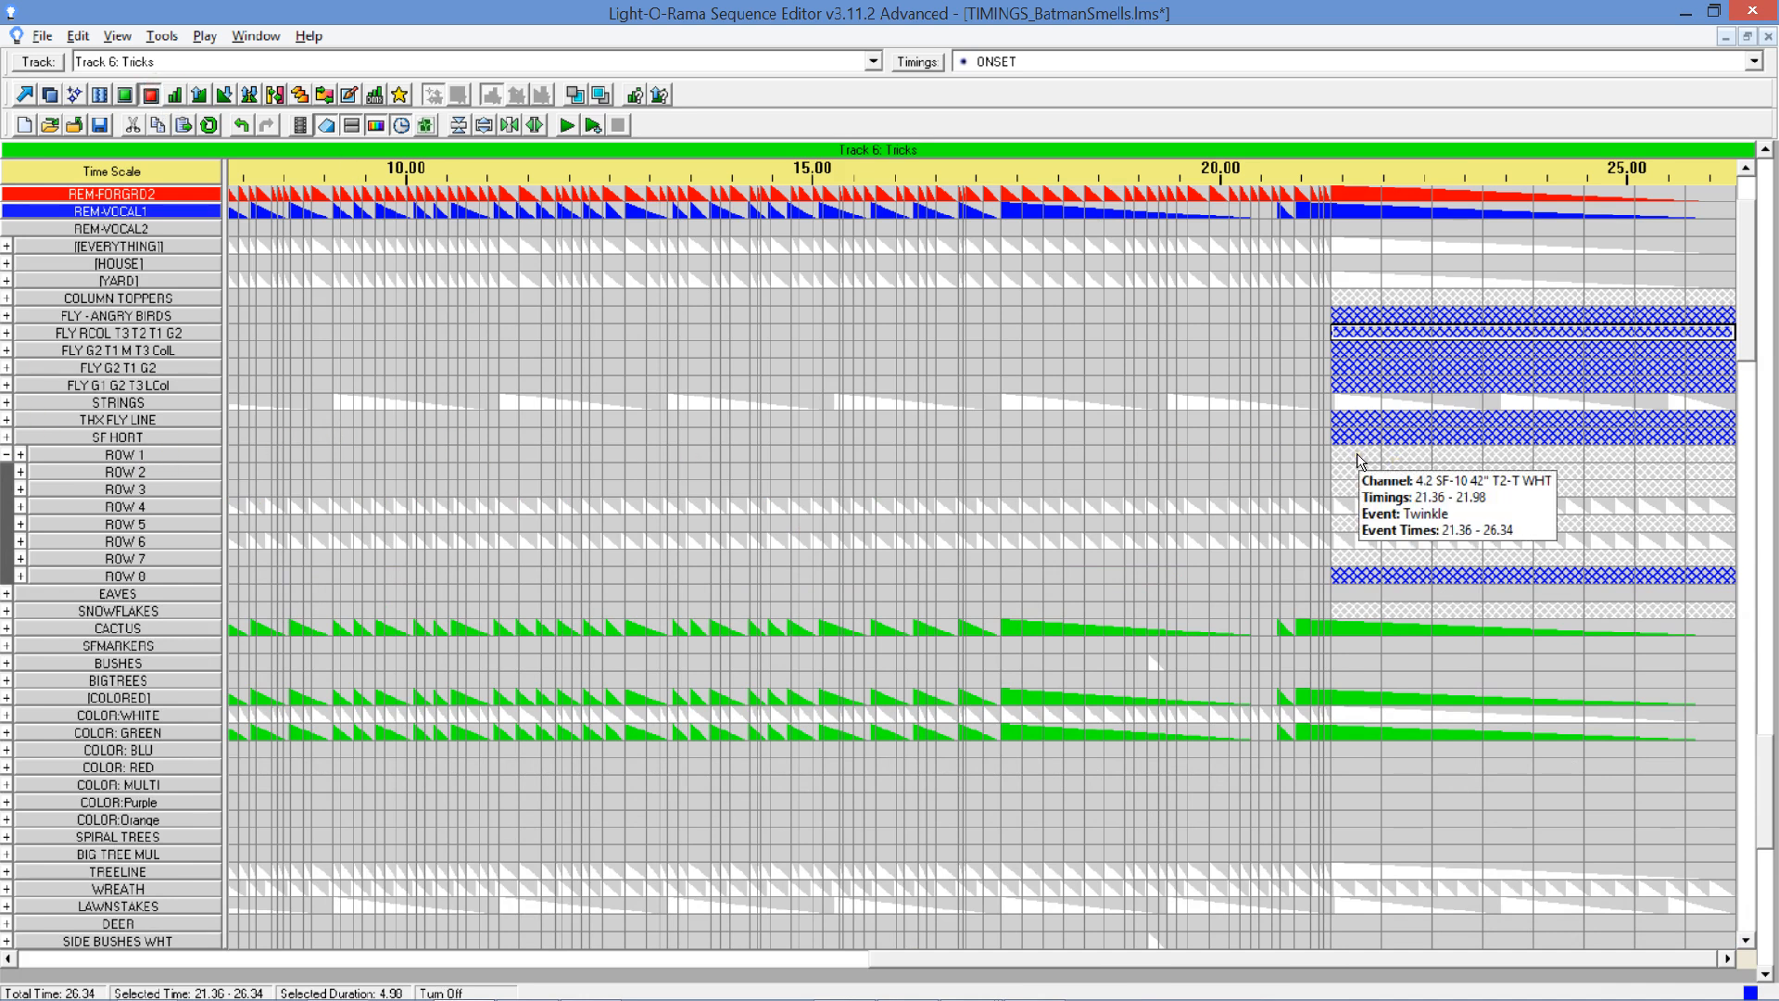
{"action": "left_click", "coordinate": [72, 94]}
{"action": "left_click_drag", "start_coordinate": [1353, 508], "coordinate": [1359, 543]}
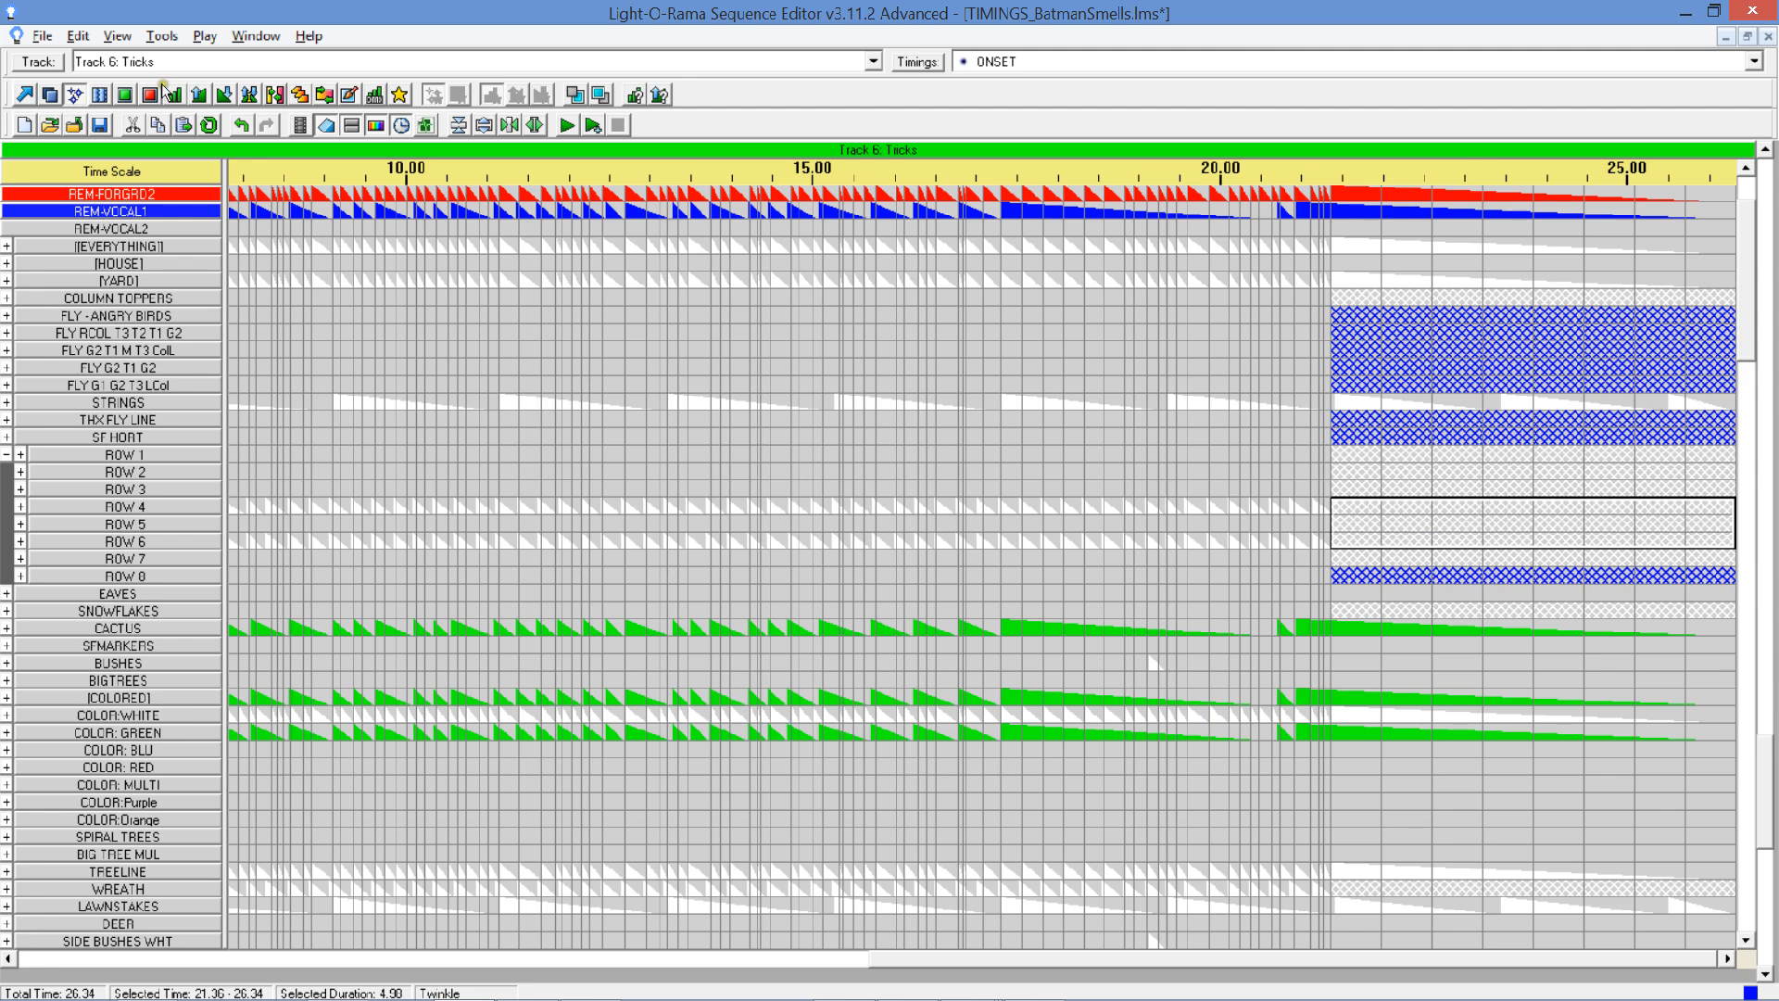
Turn off one cell per row in a descending diagonal from ROW 1 to ROW 7, between 21.36 and 25.72.
{"action": "left_click", "coordinate": [152, 95]}
{"action": "left_click", "coordinate": [1344, 449]}
{"action": "left_click", "coordinate": [1417, 472]}
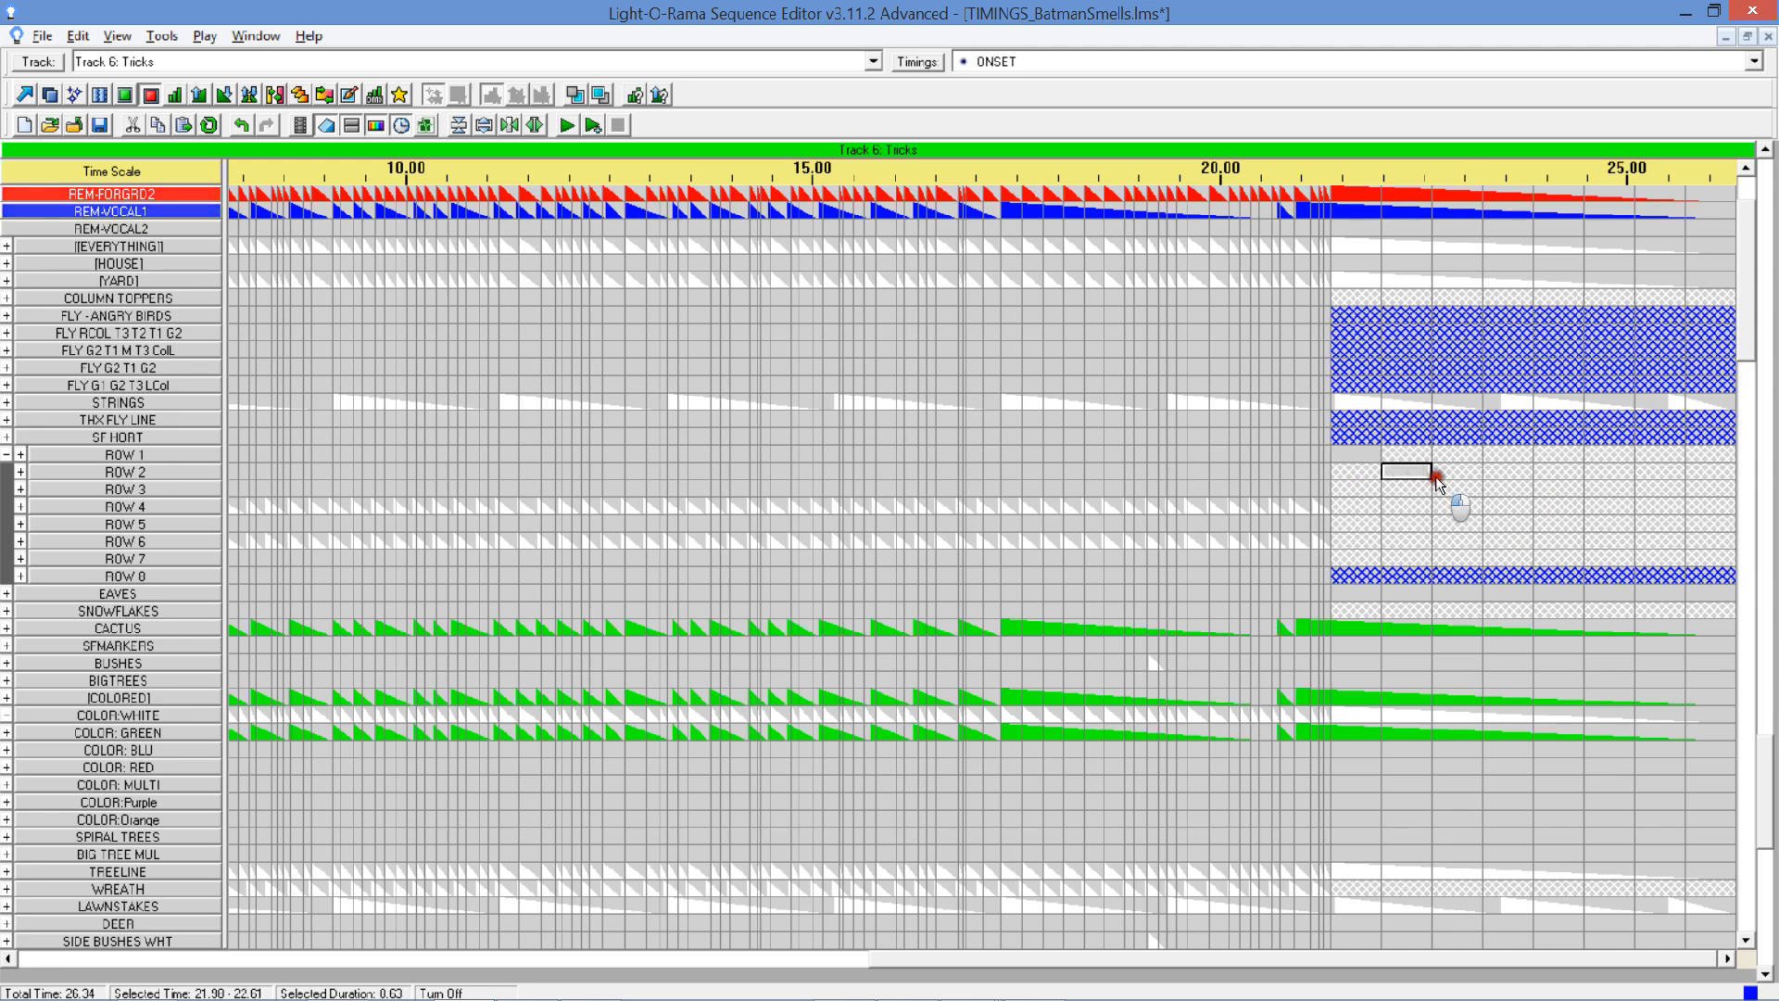
{"action": "left_click", "coordinate": [1478, 491]}
{"action": "left_click", "coordinate": [1529, 509]}
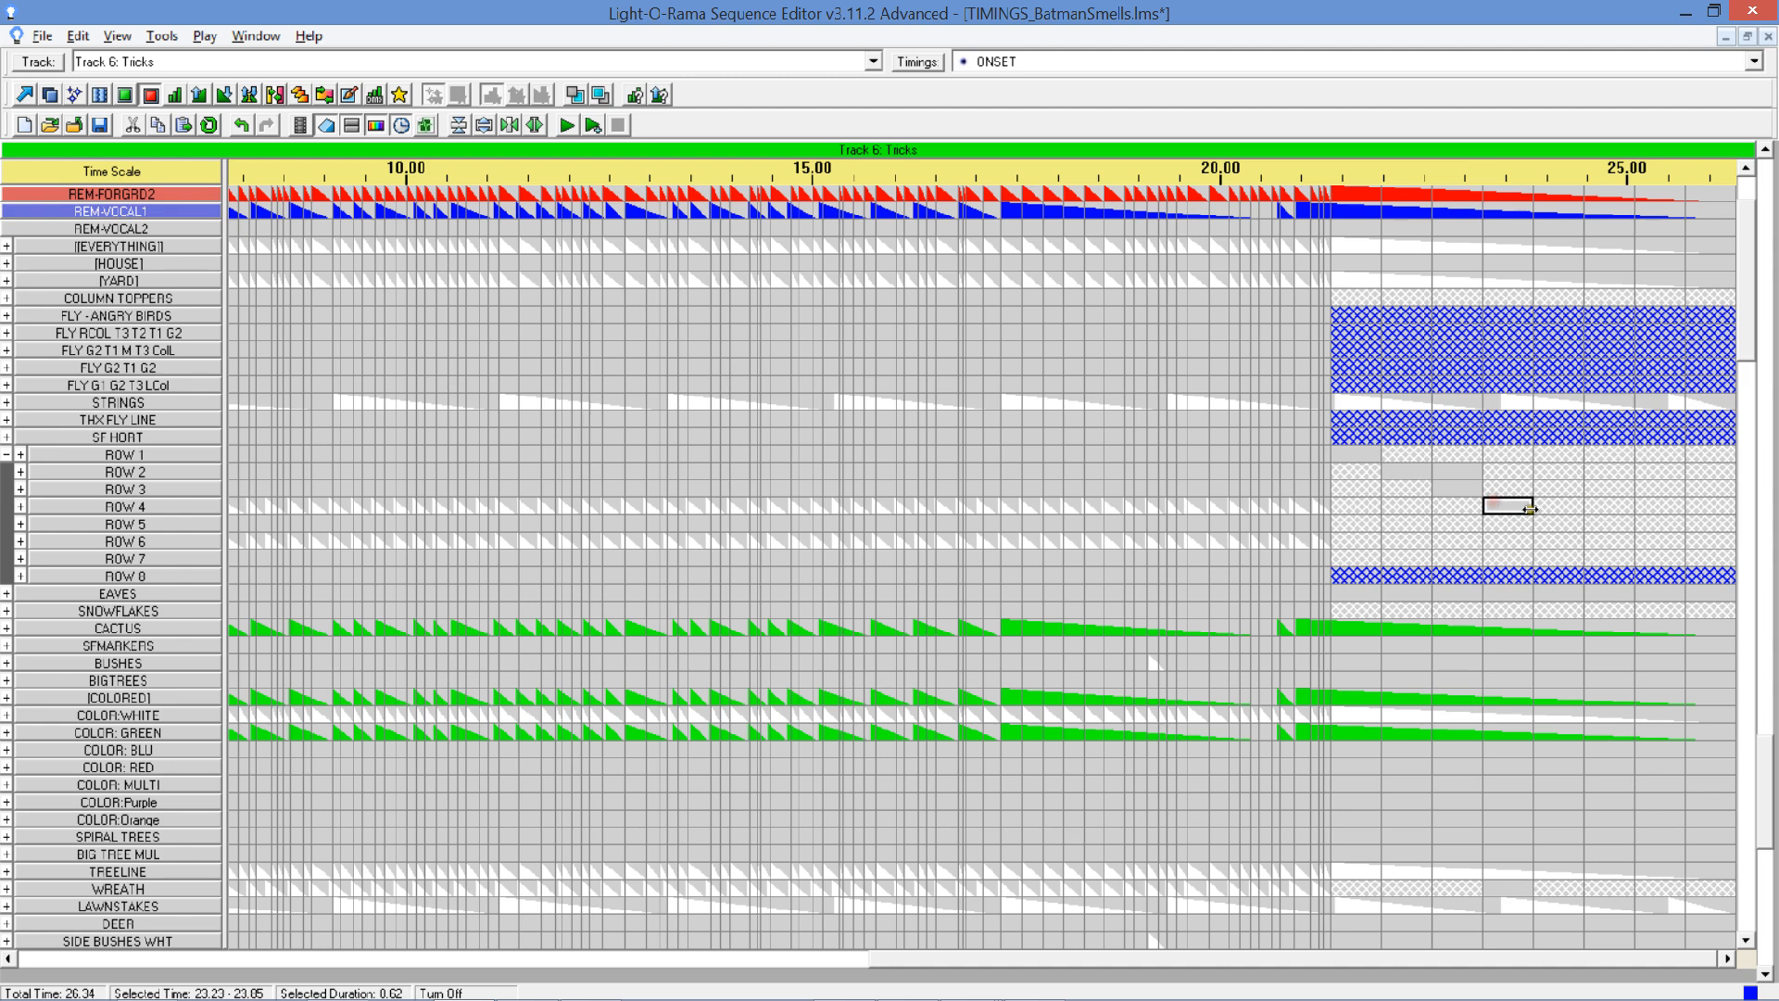
{"action": "left_click", "coordinate": [1559, 525]}
{"action": "left_click", "coordinate": [1609, 542]}
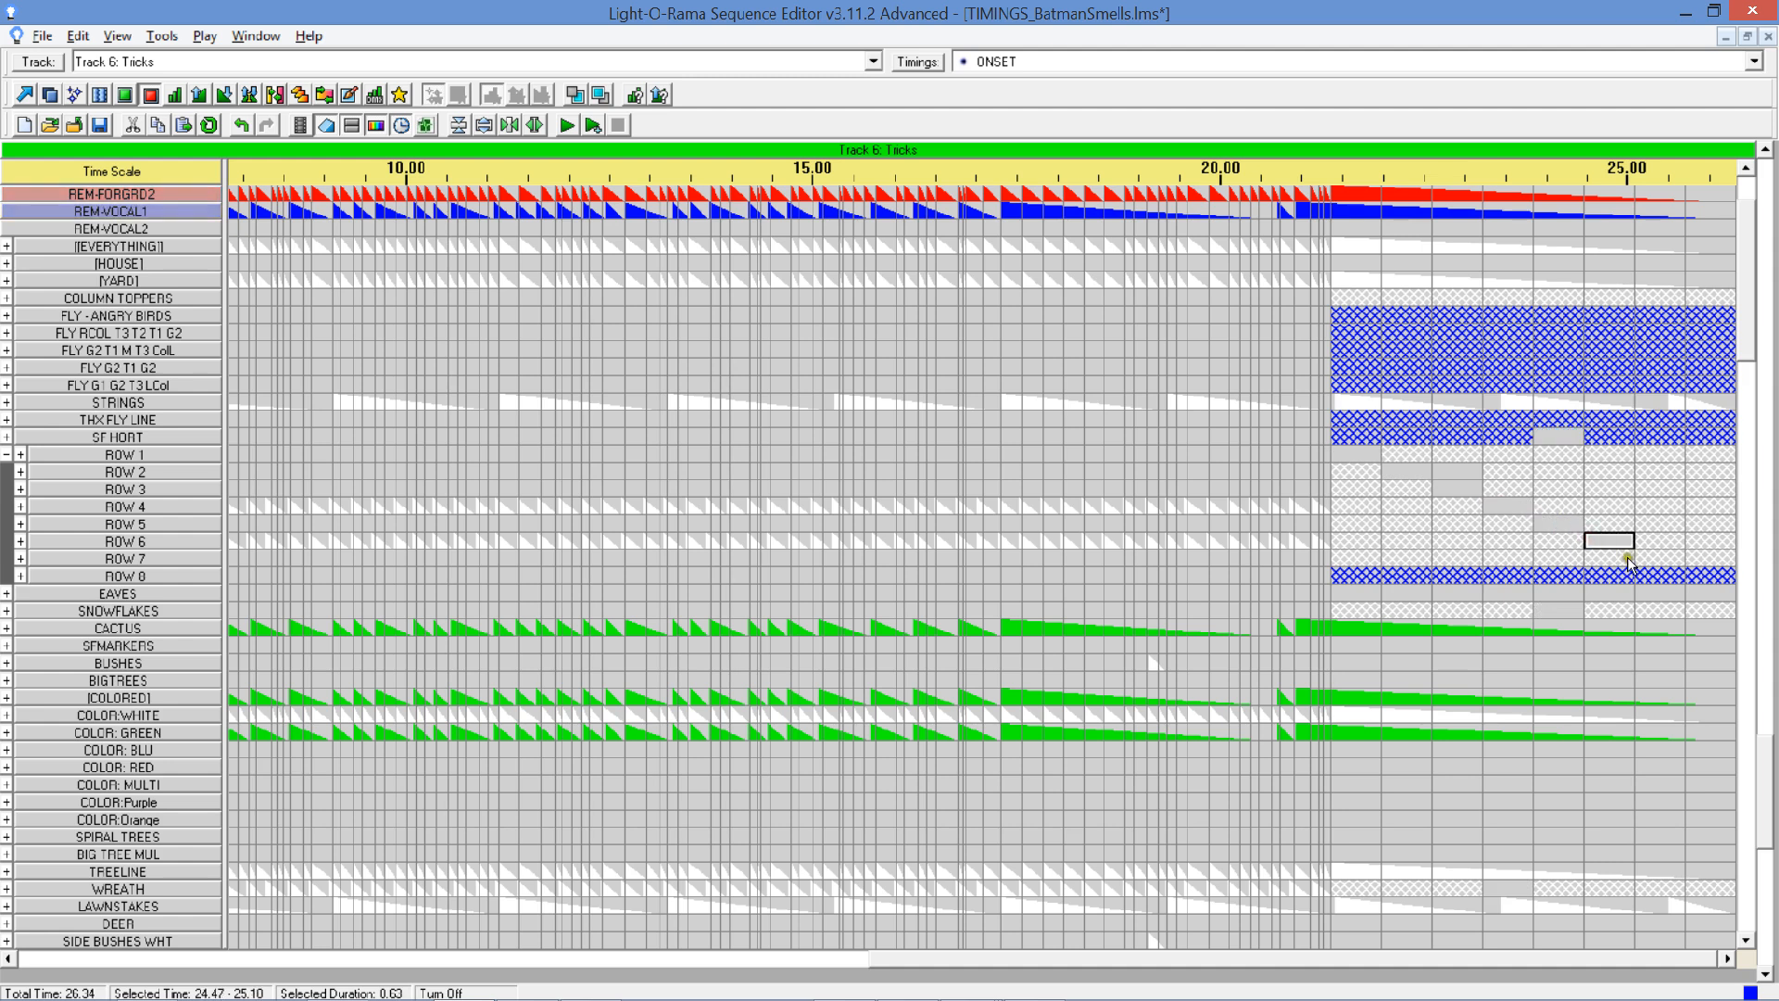
{"action": "left_click", "coordinate": [1658, 558]}
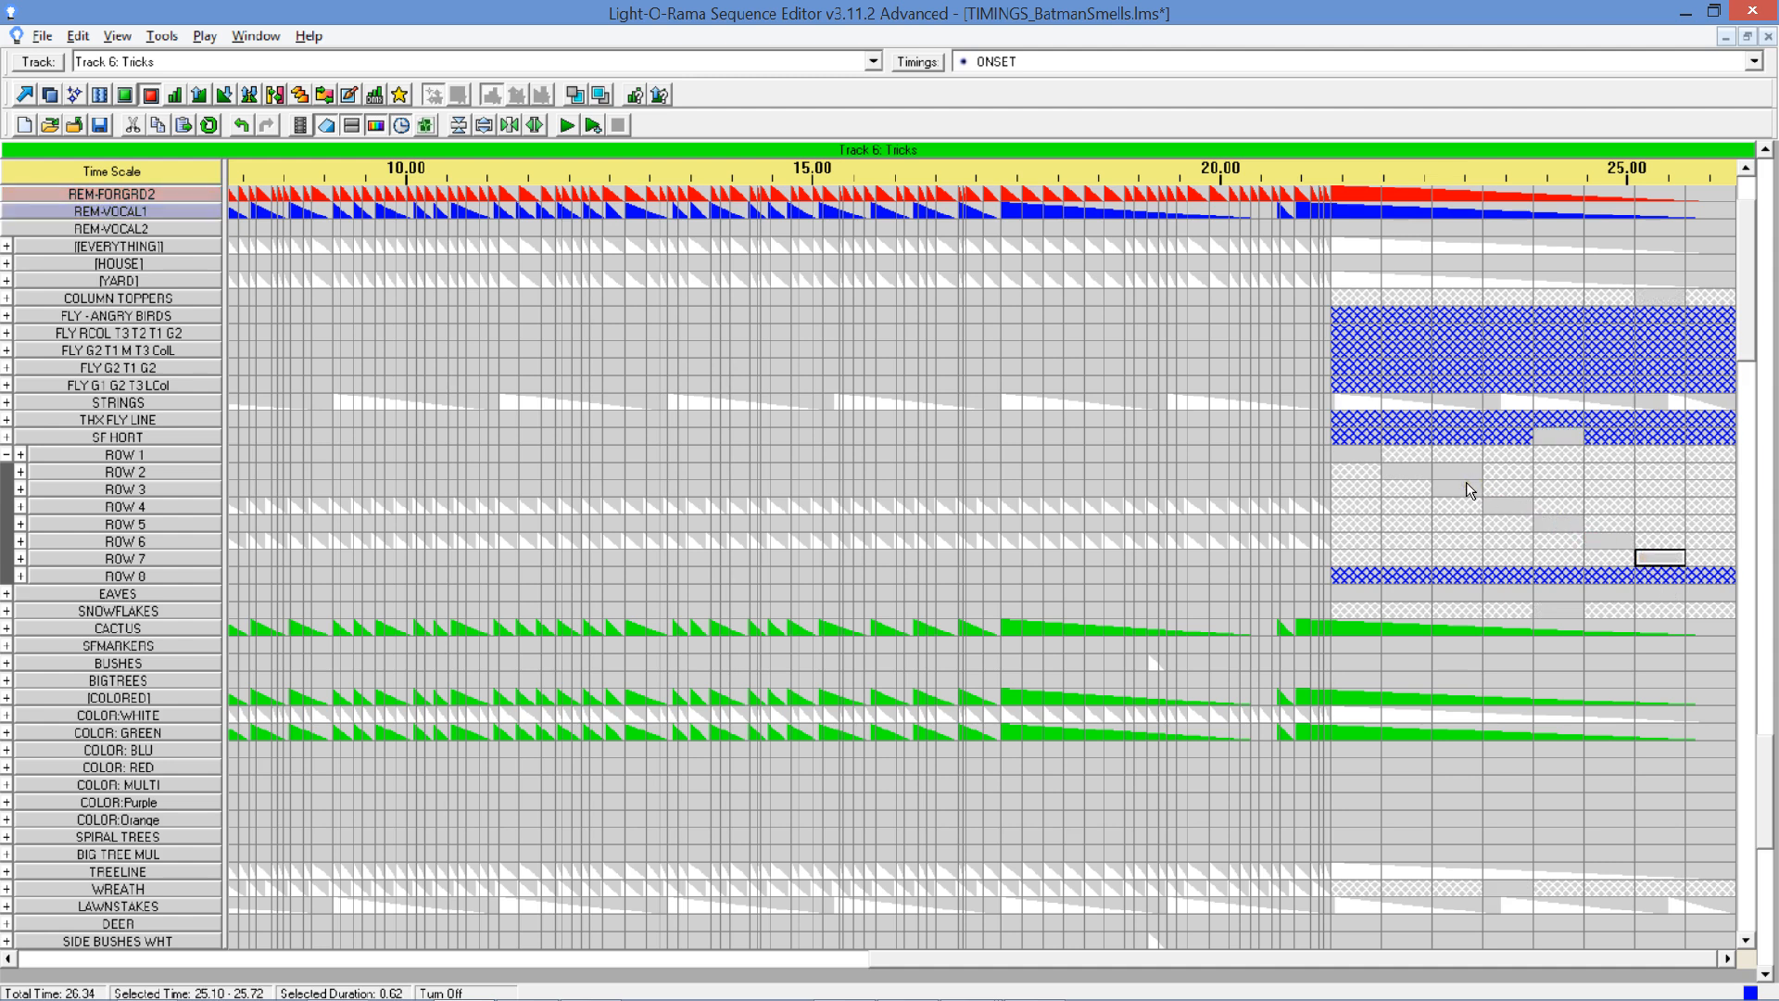
Reapply twinkle to the snowflake rows from 21.36 to 26.34 and subdivide each timing cell there into two.
{"action": "left_click", "coordinate": [74, 95]}
{"action": "left_click_drag", "start_coordinate": [1355, 448], "coordinate": [1393, 547]}
{"action": "right_click", "coordinate": [1395, 547]}
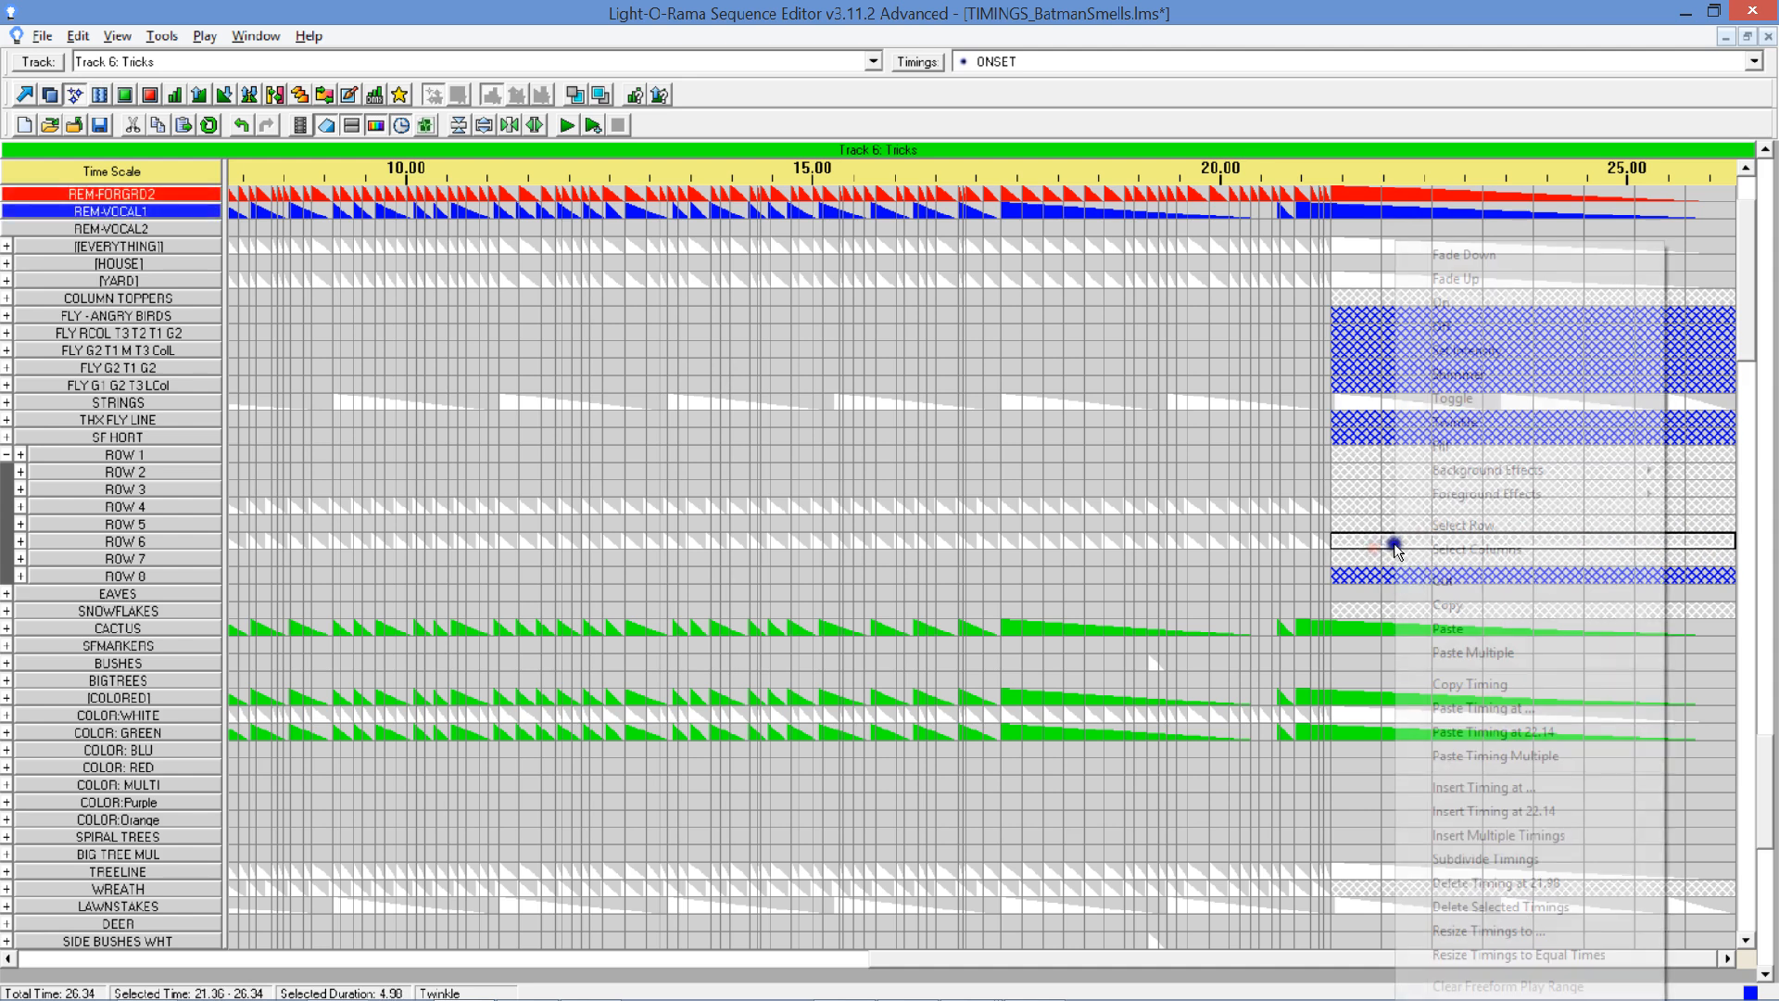
{"action": "left_click", "coordinate": [1508, 857]}
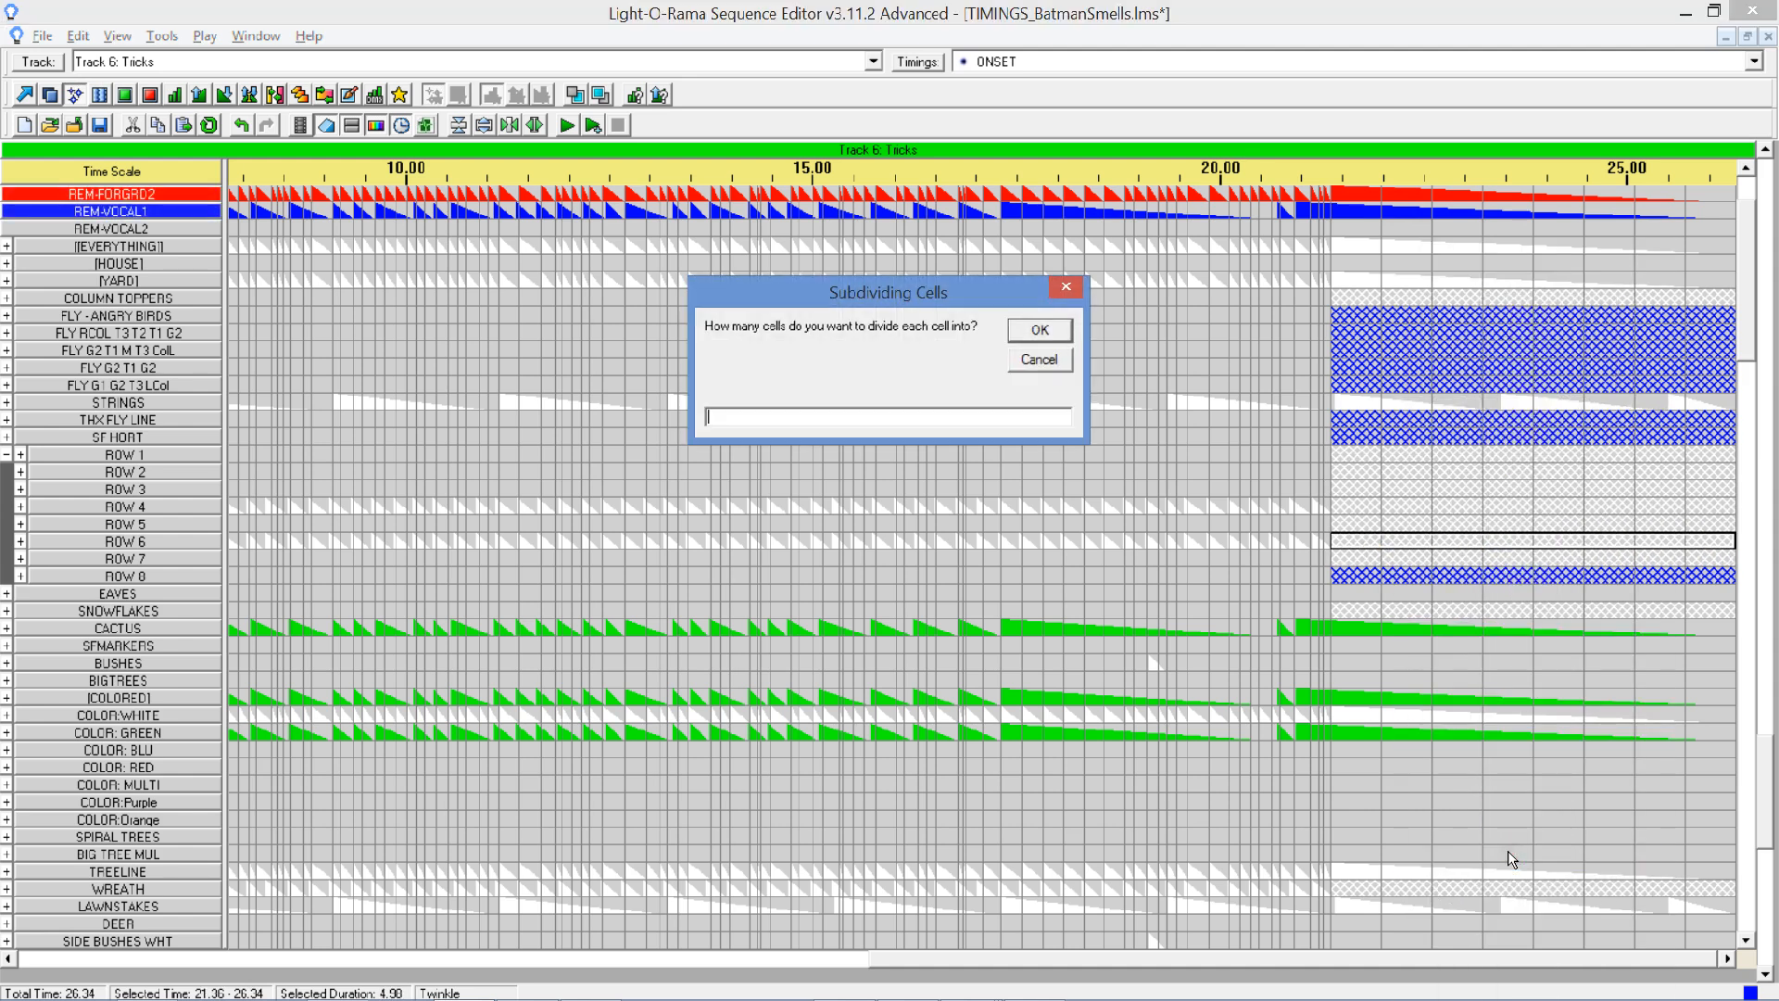
{"action": "left_click", "coordinate": [1038, 334]}
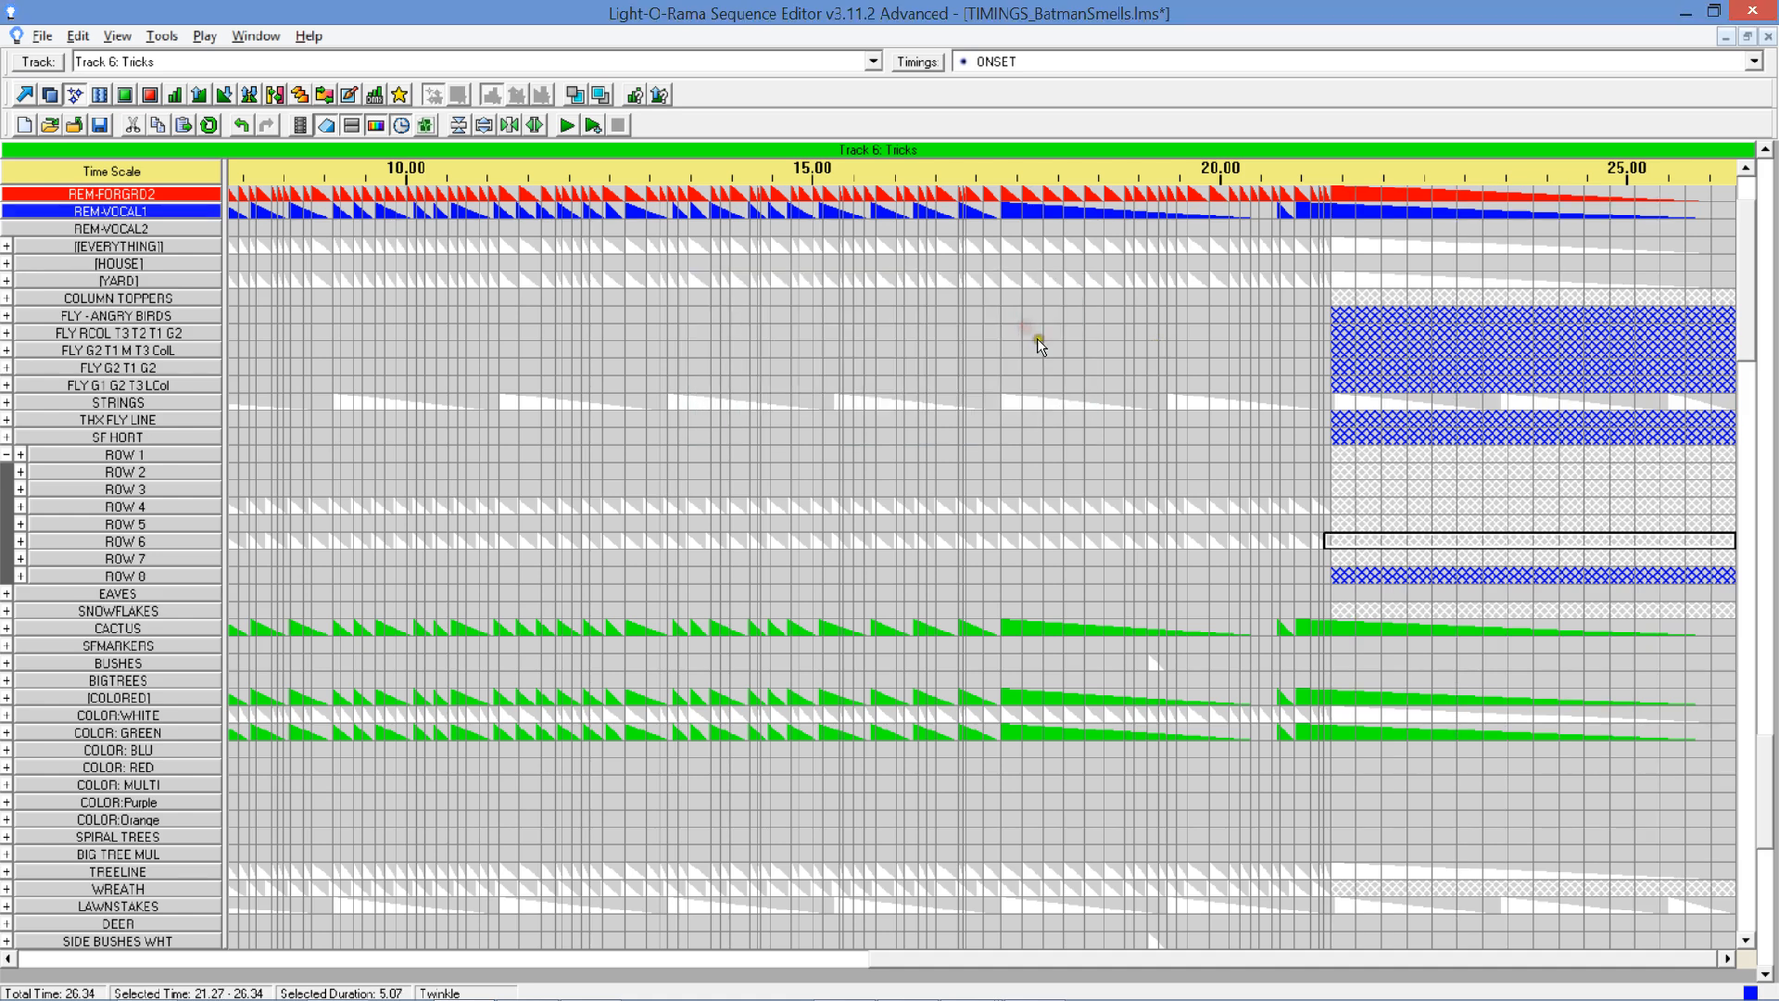
Turn off one half-width cell per row in a descending diagonal from ROW 1 at 21.67 to ROW 7 at 23.85.
{"action": "left_click", "coordinate": [150, 95]}
{"action": "left_click", "coordinate": [1370, 453]}
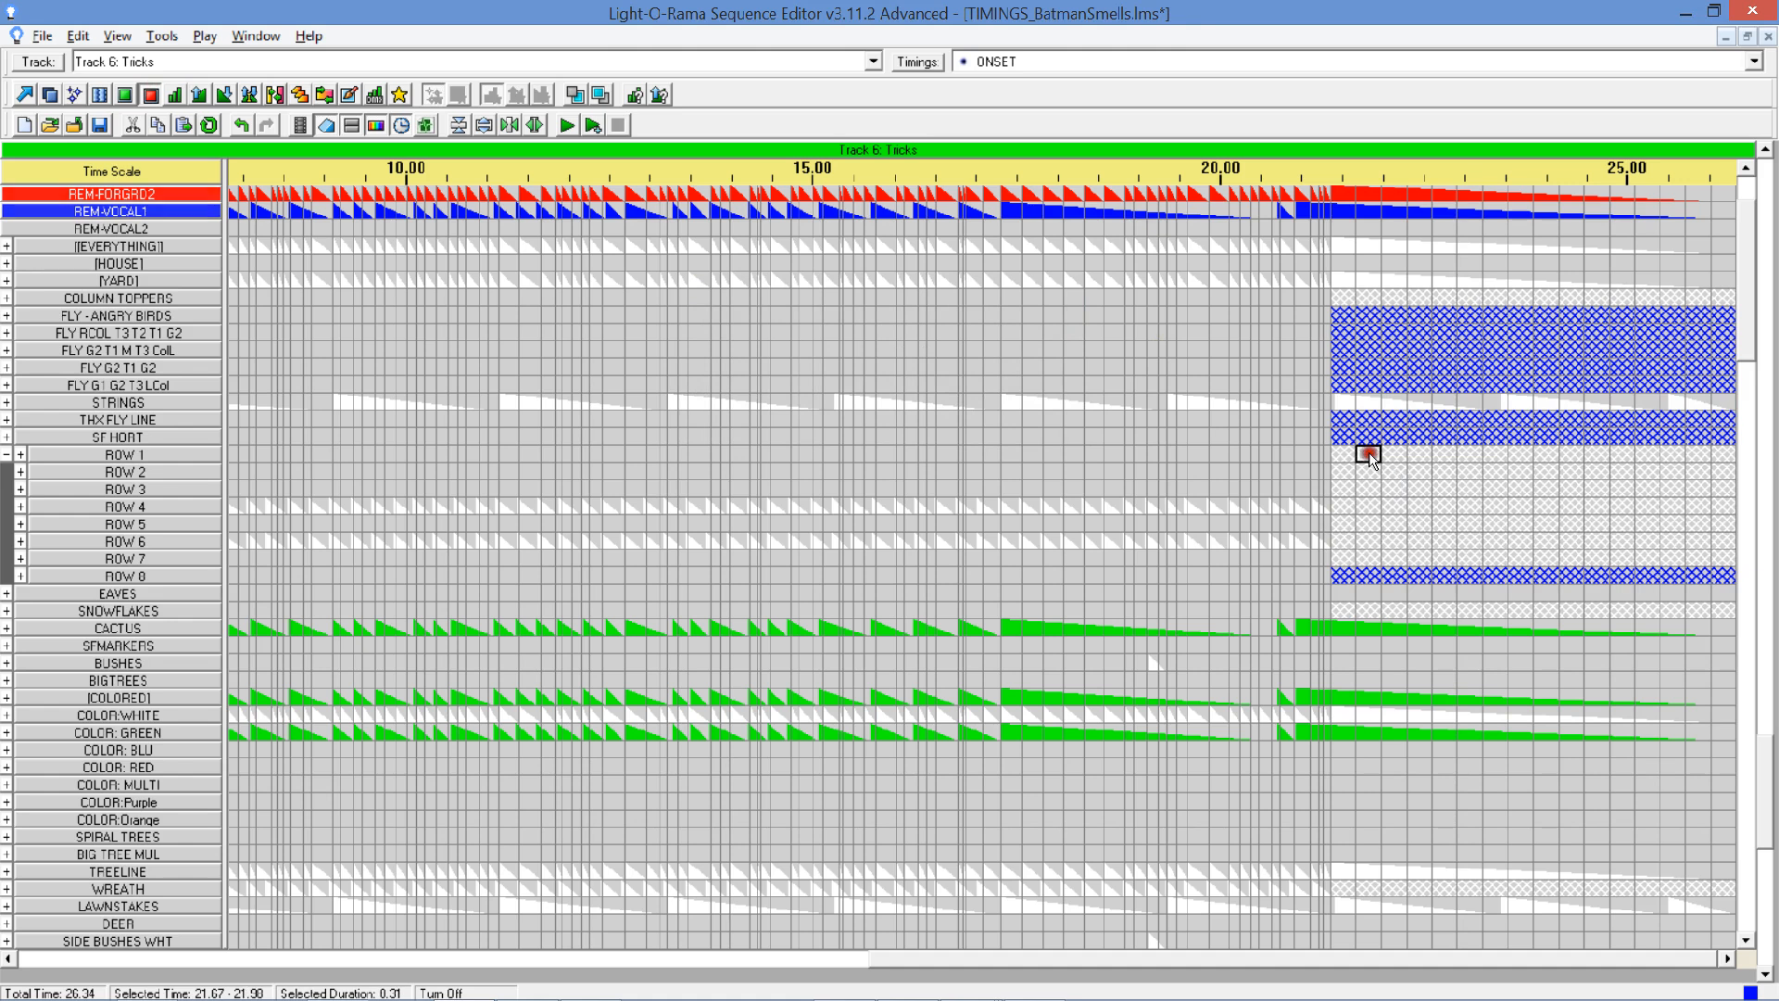
{"action": "left_click", "coordinate": [1400, 473]}
{"action": "left_click", "coordinate": [1422, 488]}
{"action": "left_click", "coordinate": [1444, 505]}
{"action": "left_click", "coordinate": [1468, 522]}
{"action": "left_click", "coordinate": [1493, 539]}
{"action": "left_click", "coordinate": [1521, 557]}
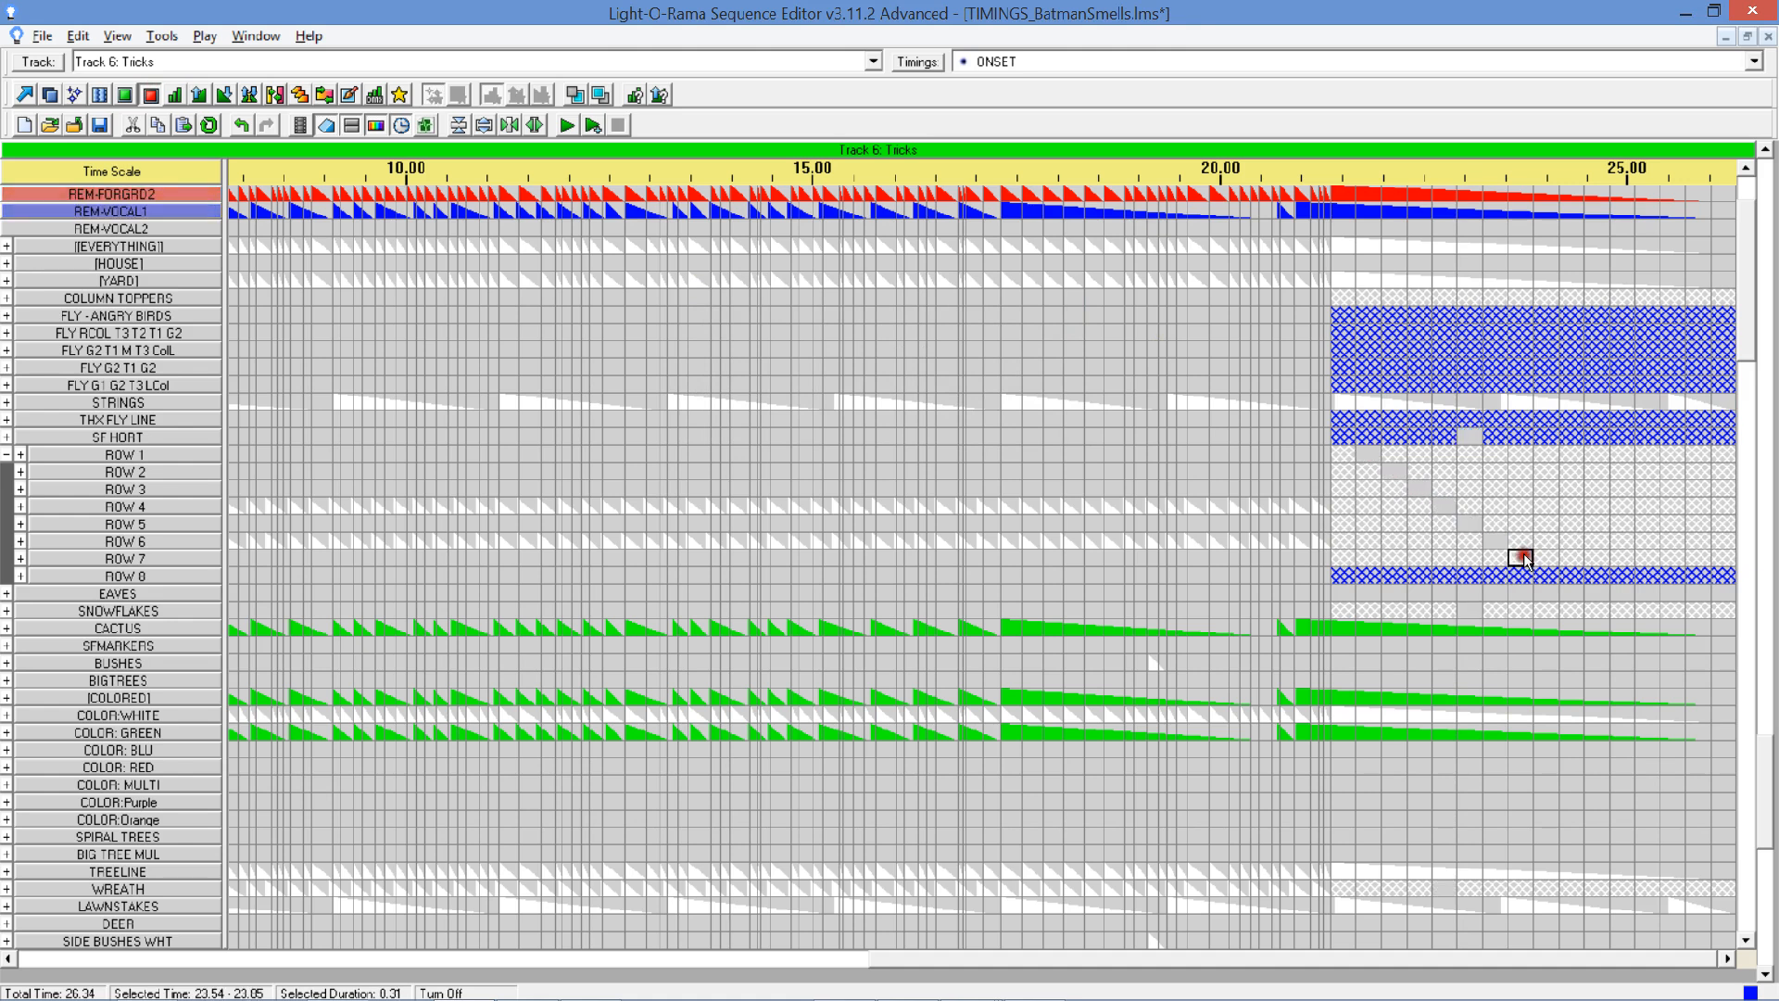
Turn off the cells between the diagonal and 23.85 in the snowflake rows, forming a solid off triangle.
{"action": "left_click_drag", "start_coordinate": [1394, 455], "coordinate": [1516, 507]}
{"action": "left_click_drag", "start_coordinate": [1491, 522], "coordinate": [1517, 523]}
{"action": "left_click", "coordinate": [1518, 540]}
{"action": "left_click", "coordinate": [1521, 557]}
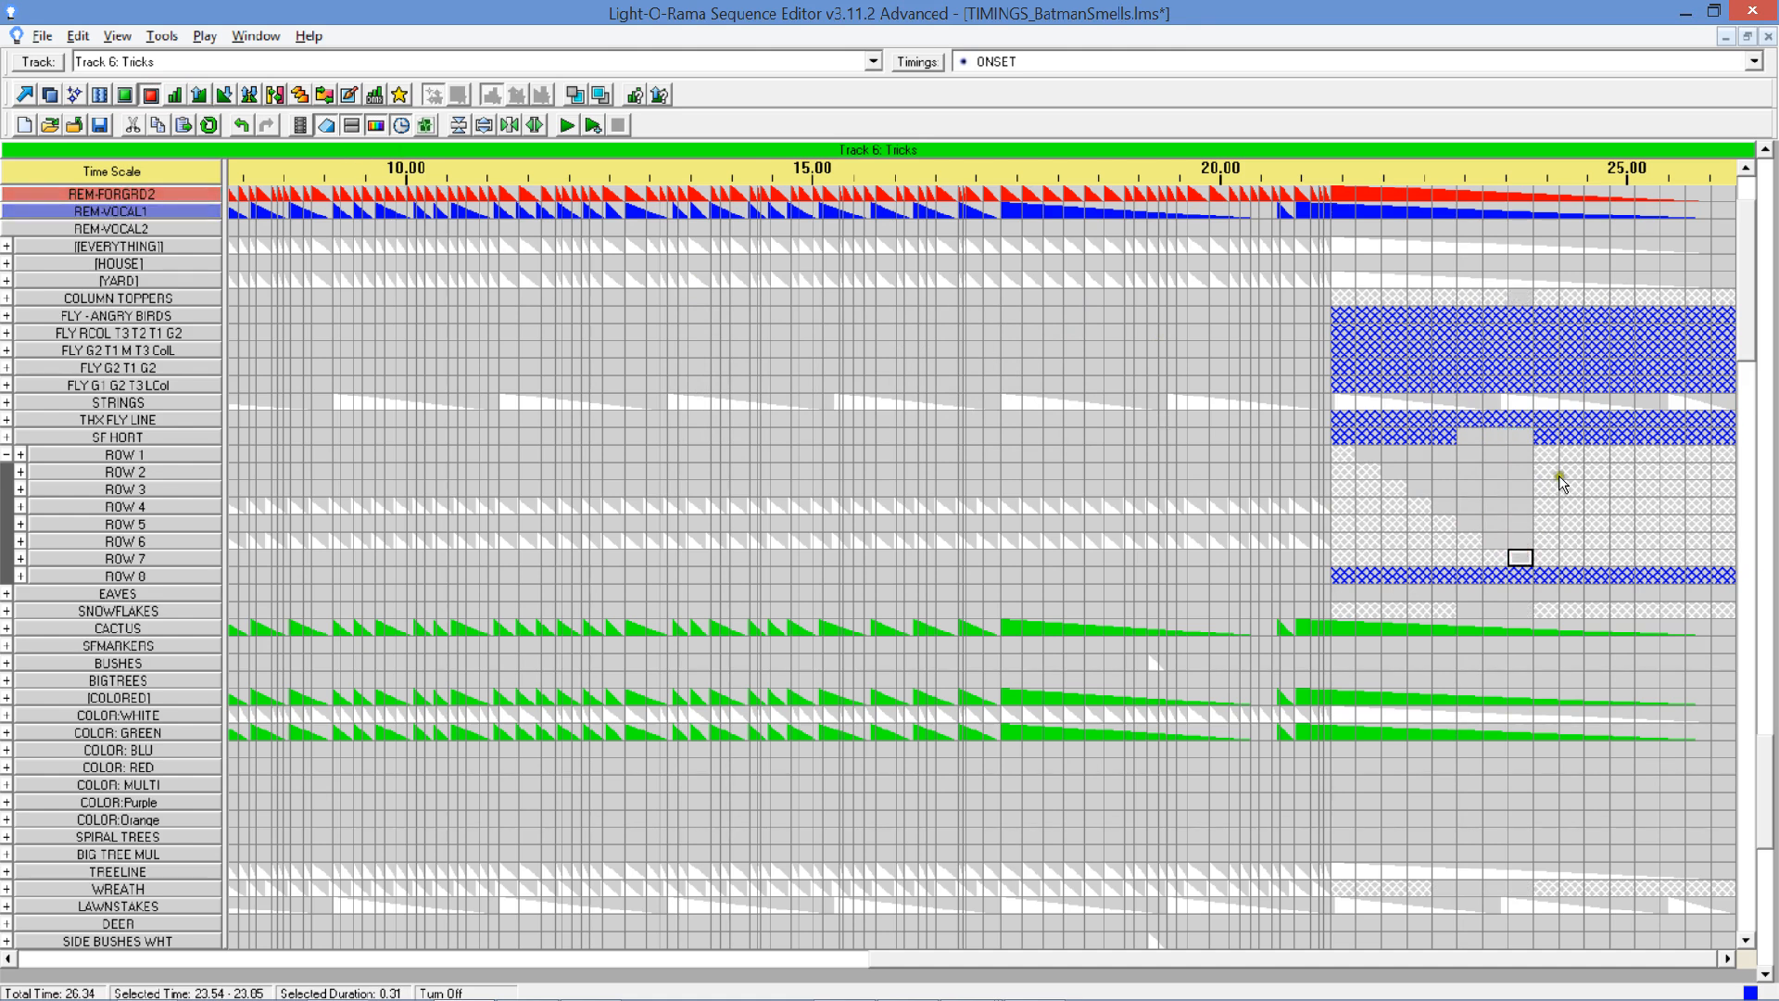
Copy the stepped twinkle pattern of ROW 1 to ROW 8 from 21.36 to 23.85 and paste it at 23.85 on ROW 1.
{"action": "left_click", "coordinate": [25, 95]}
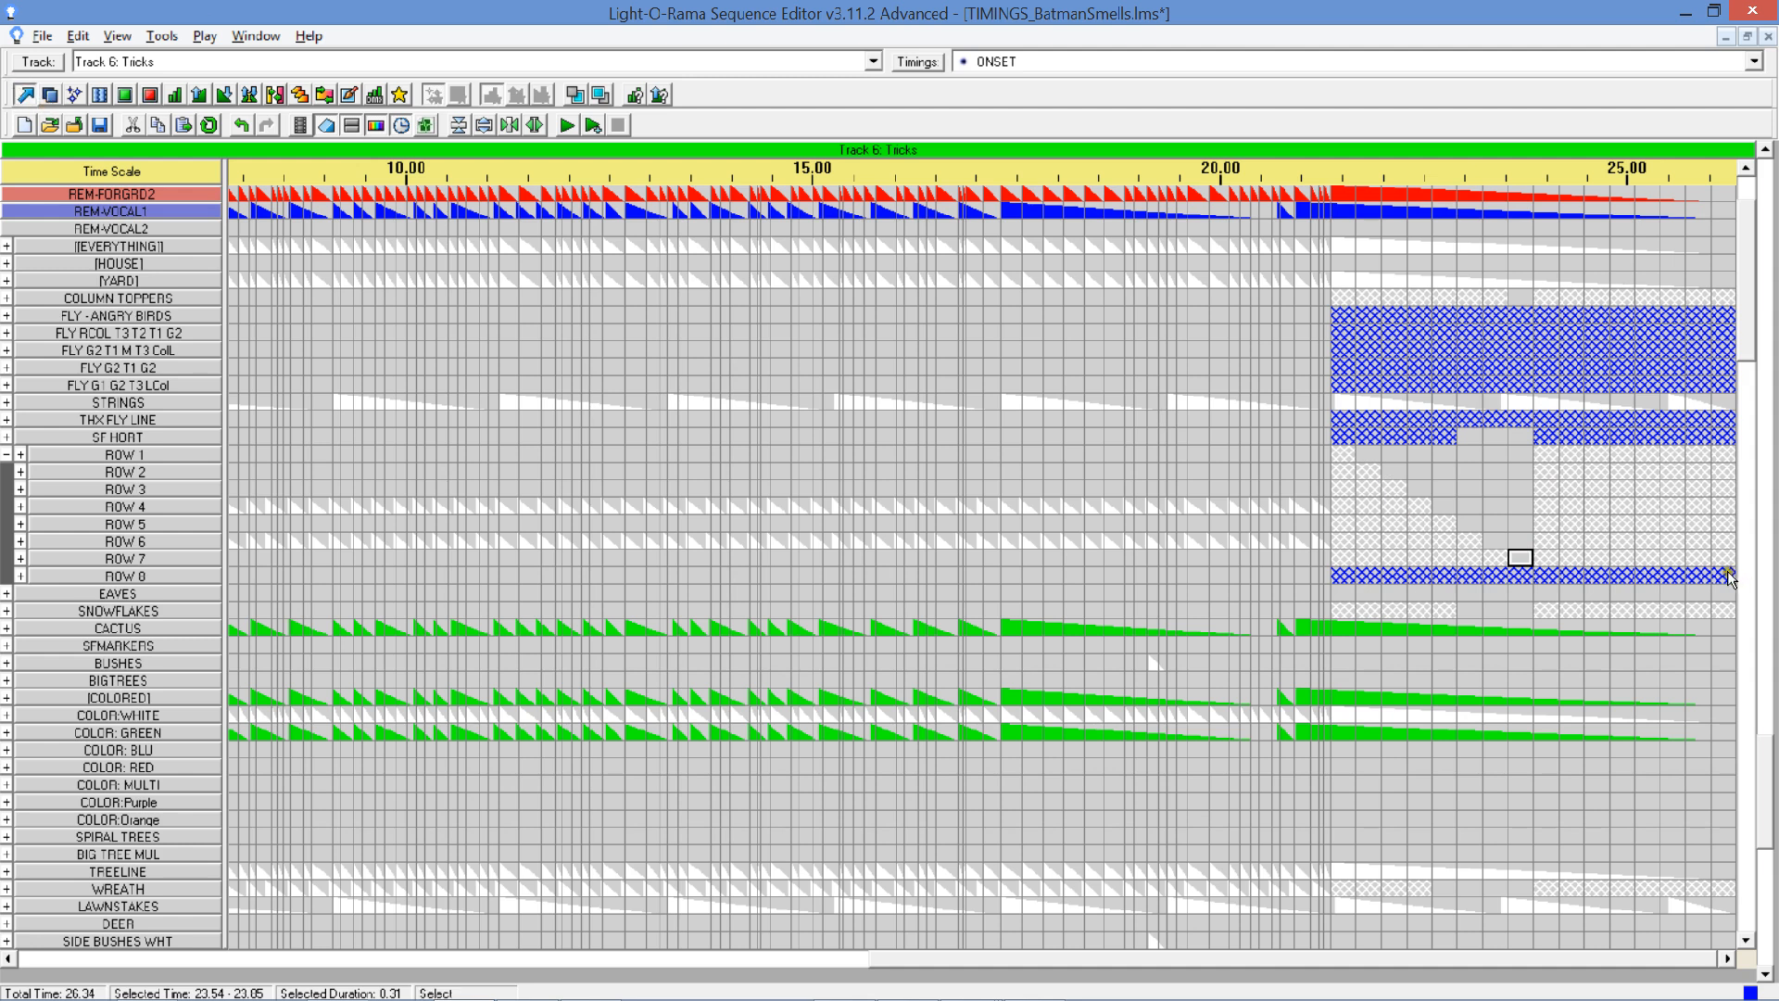
{"action": "left_click_drag", "start_coordinate": [1342, 447], "coordinate": [1499, 556]}
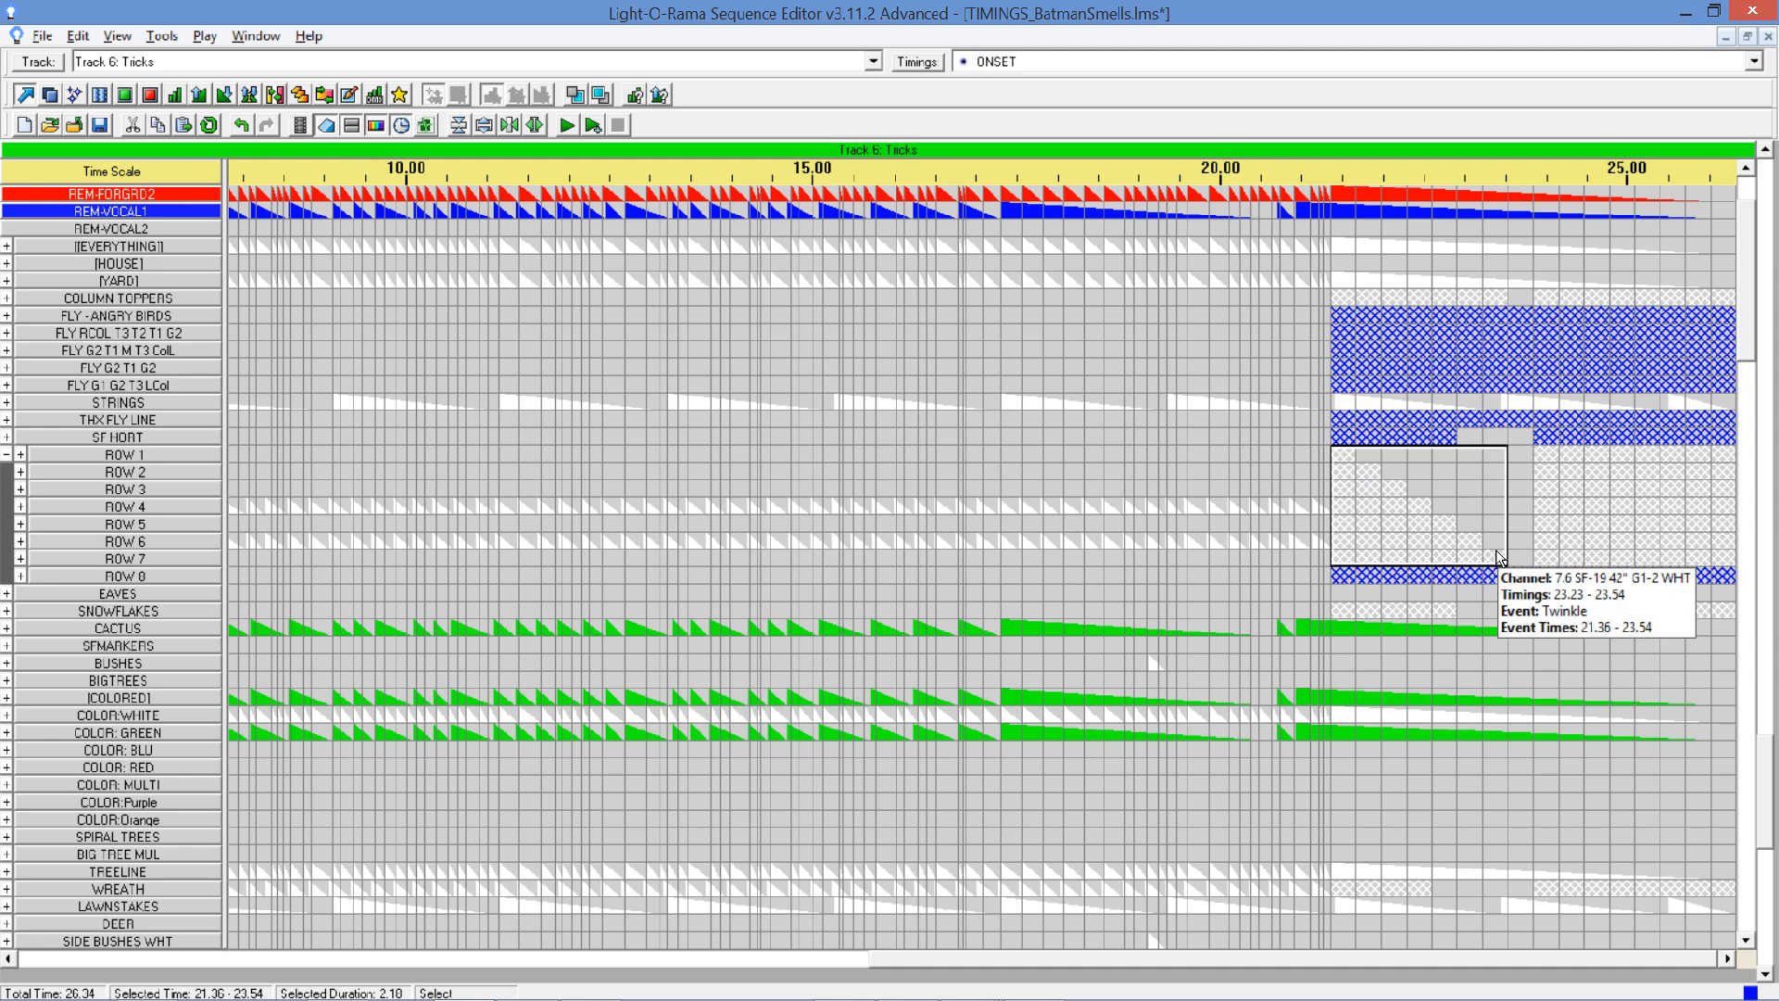
{"action": "left_click", "coordinate": [74, 95]}
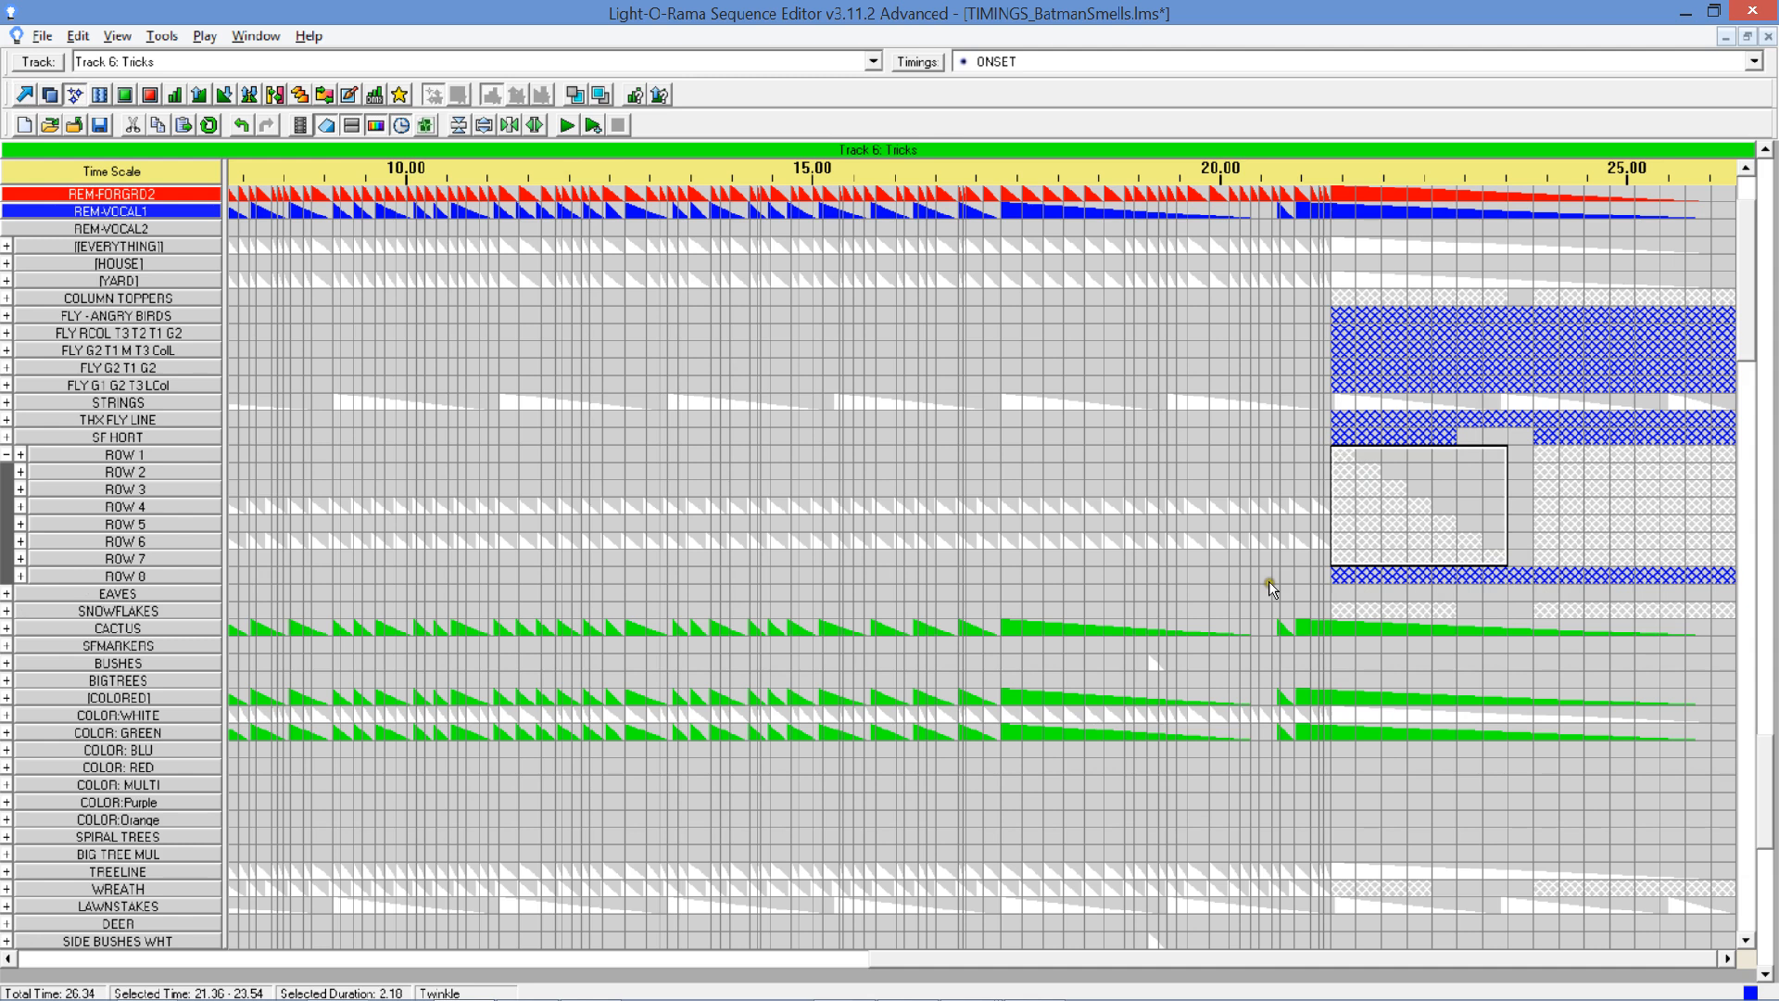
{"action": "left_click", "coordinate": [144, 95]}
{"action": "left_click", "coordinate": [24, 95]}
{"action": "left_click_drag", "start_coordinate": [1351, 448], "coordinate": [1523, 572]}
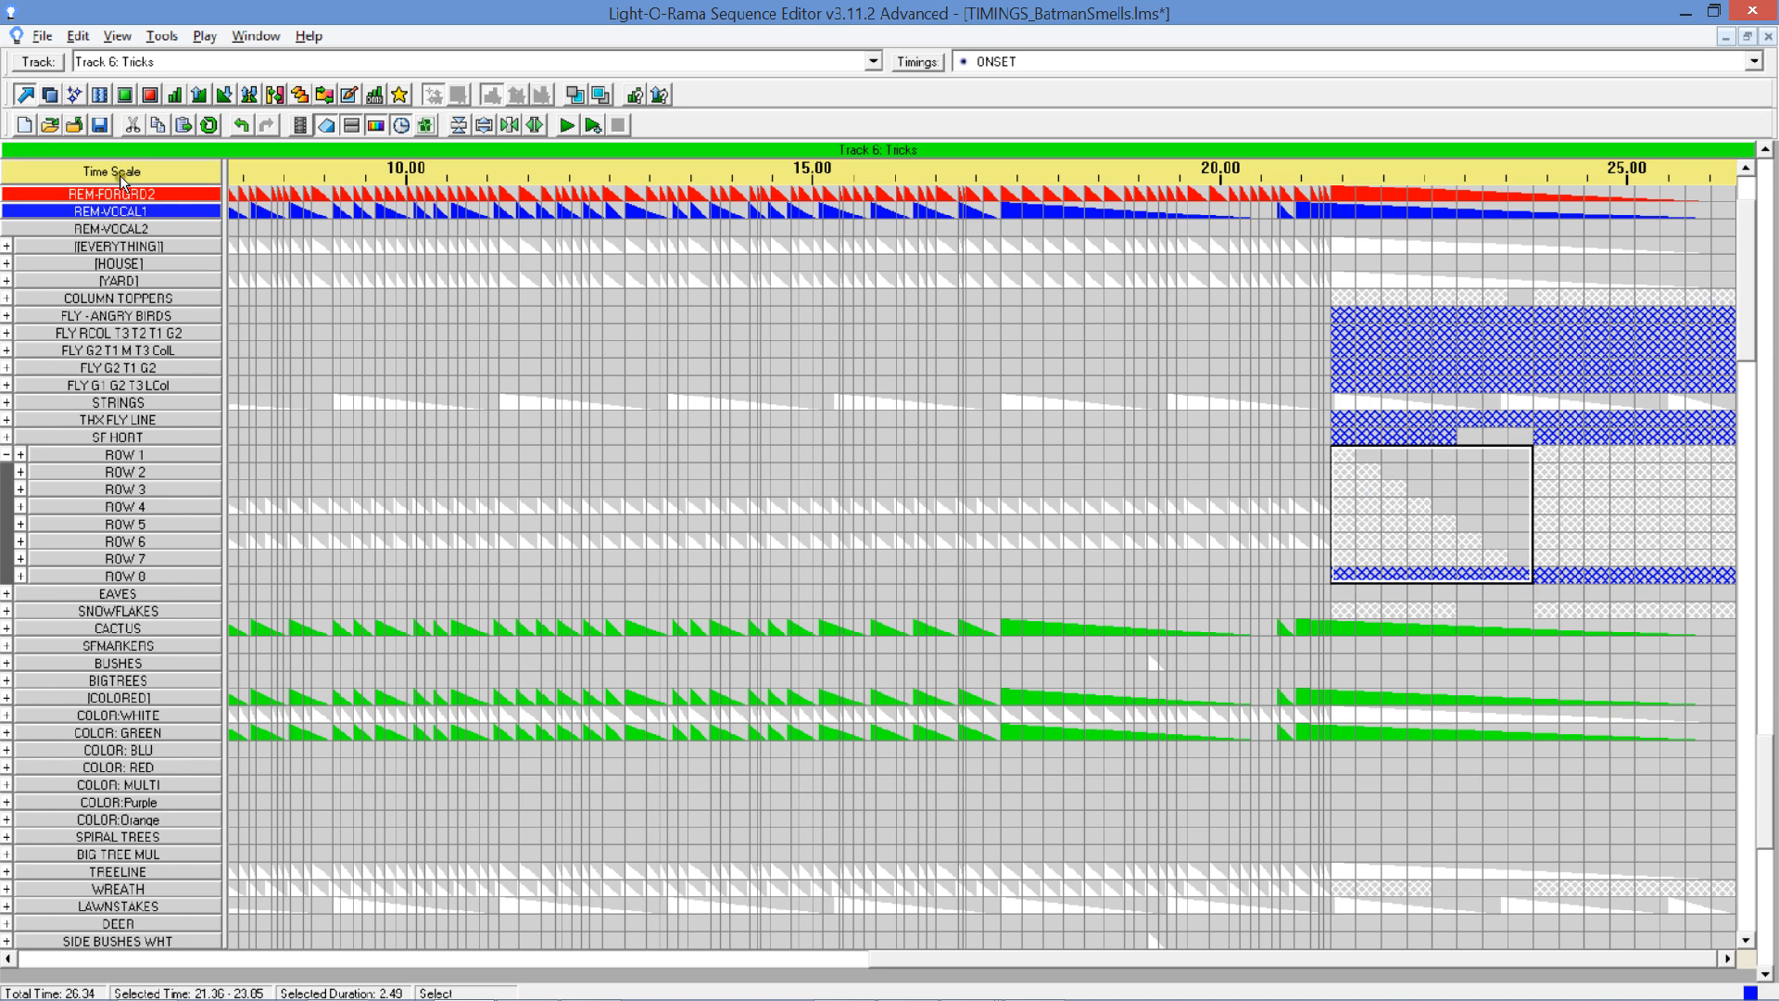
{"action": "left_click", "coordinate": [1545, 453]}
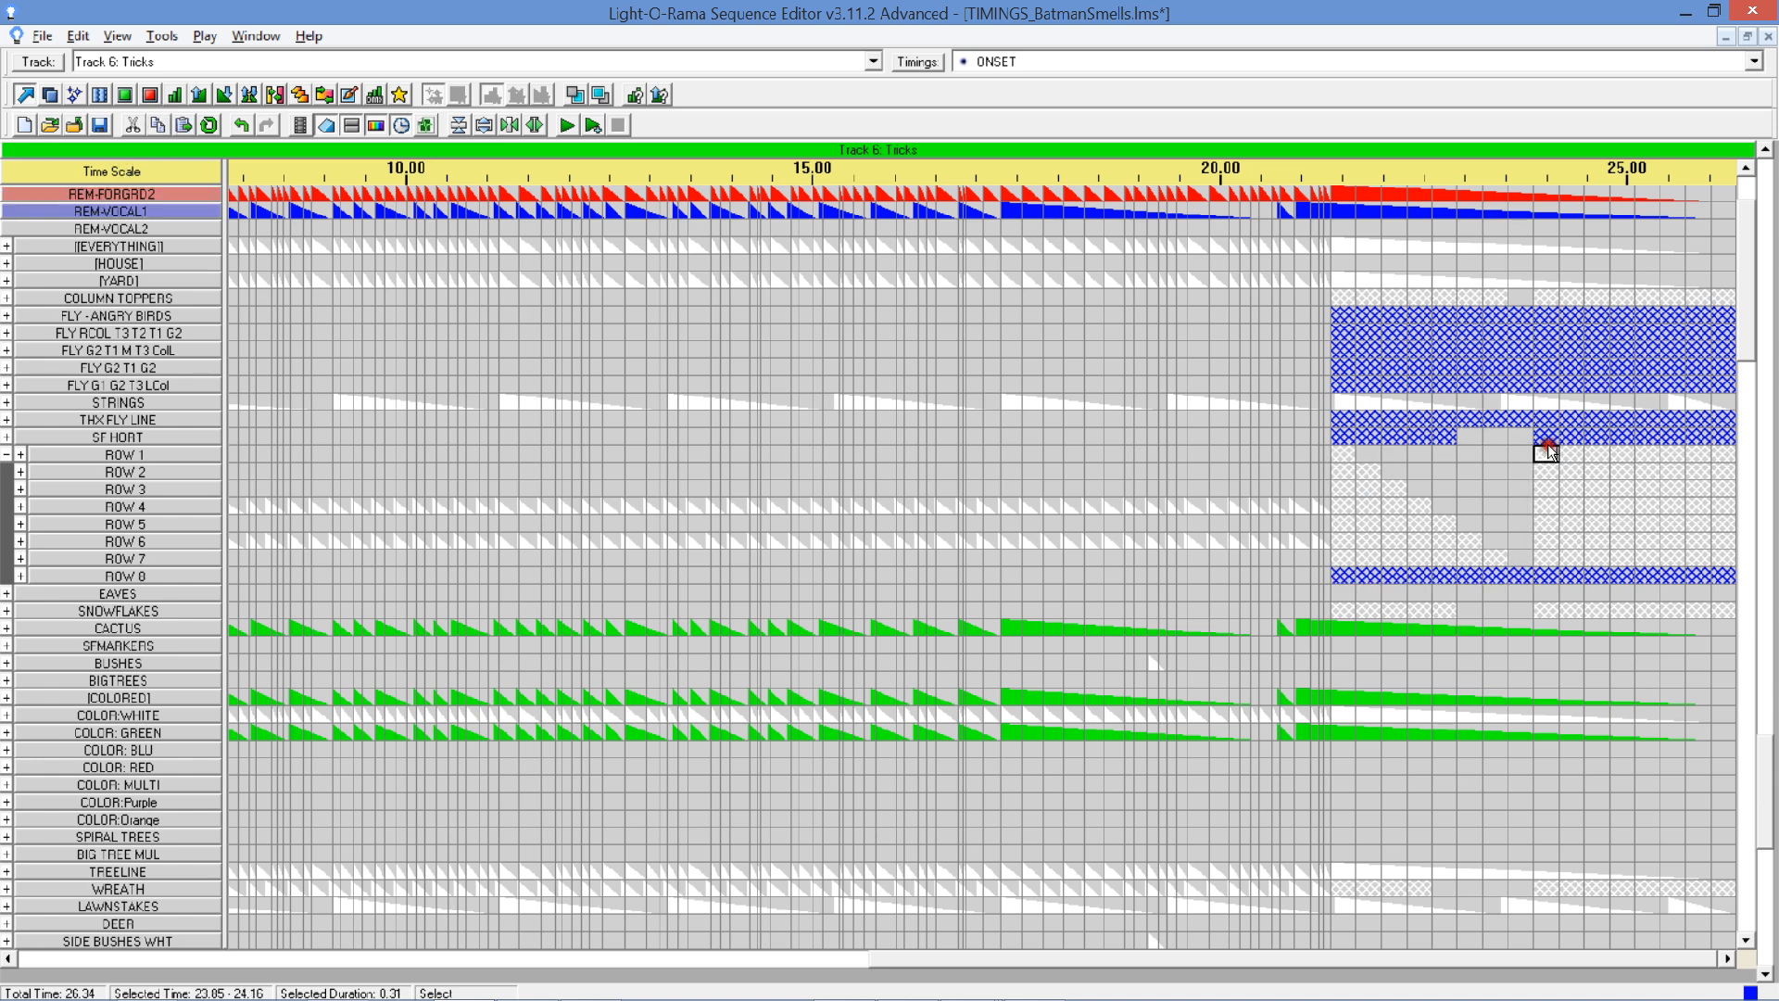
{"action": "left_click", "coordinate": [178, 119]}
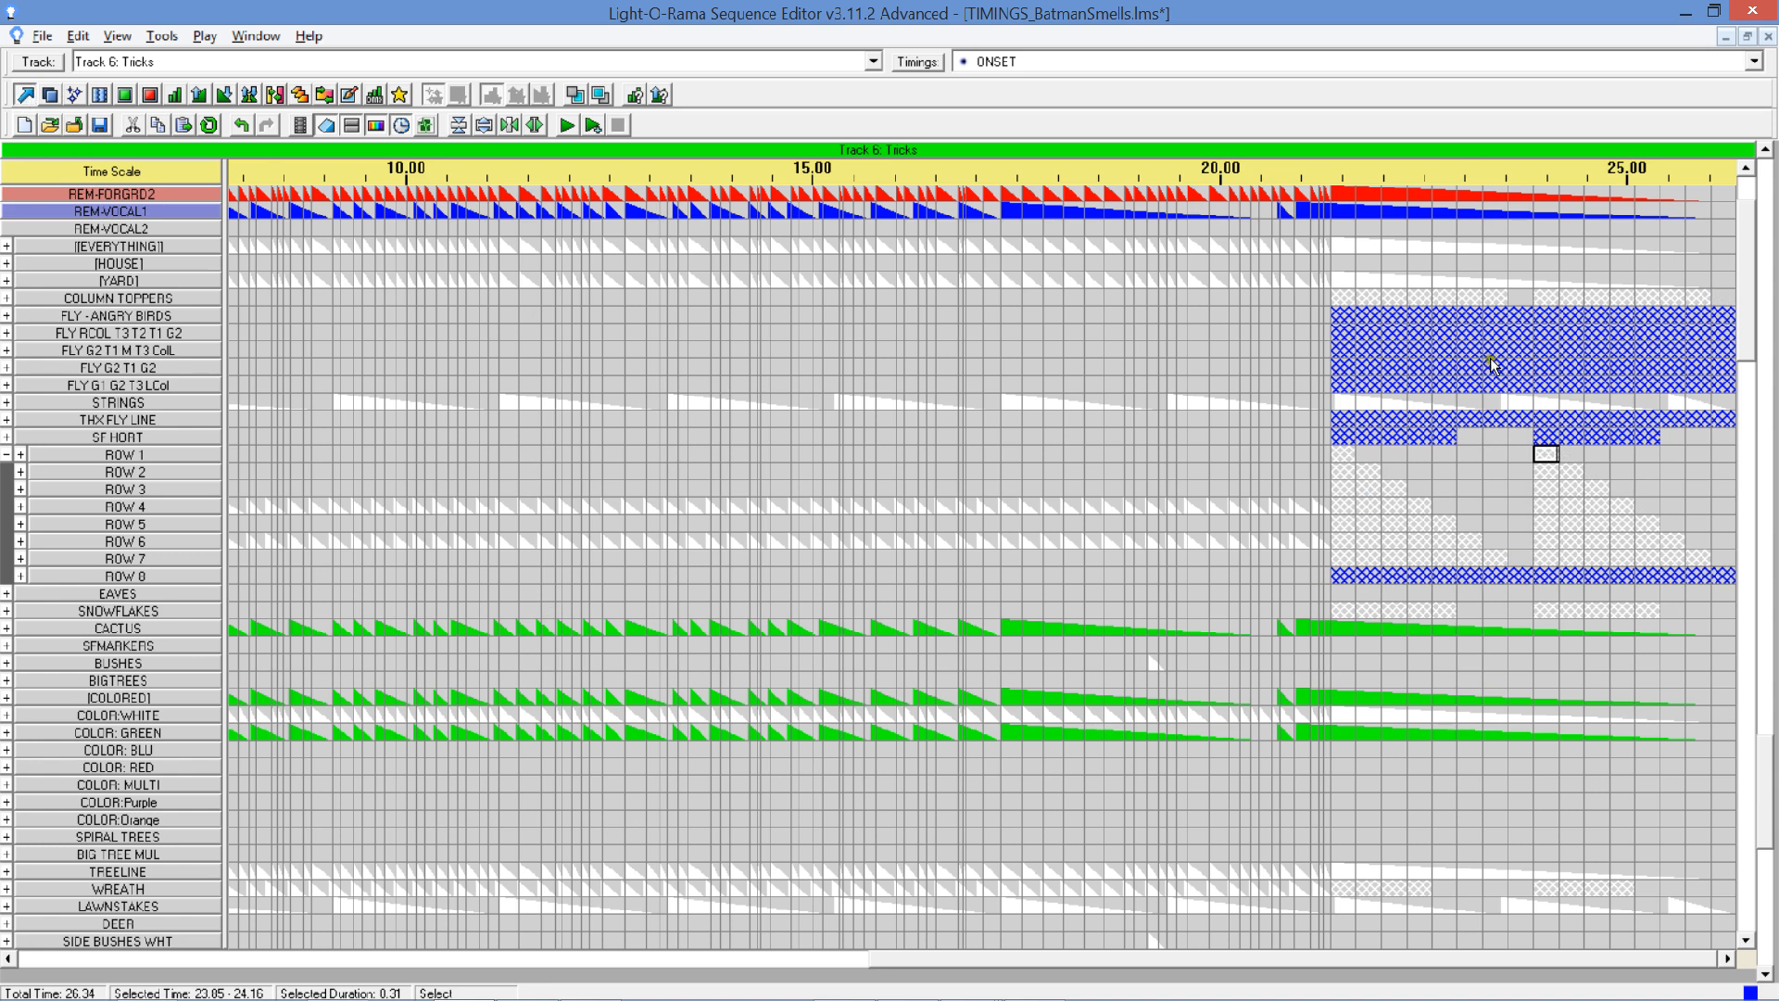
Select ROW 1 to ROW 3 from 21.36 to 26.34, play the sequence in the animation preview, stop playback and close the preview.
{"action": "left_click", "coordinate": [1350, 446]}
{"action": "left_click_drag", "start_coordinate": [1350, 445], "coordinate": [1775, 498]}
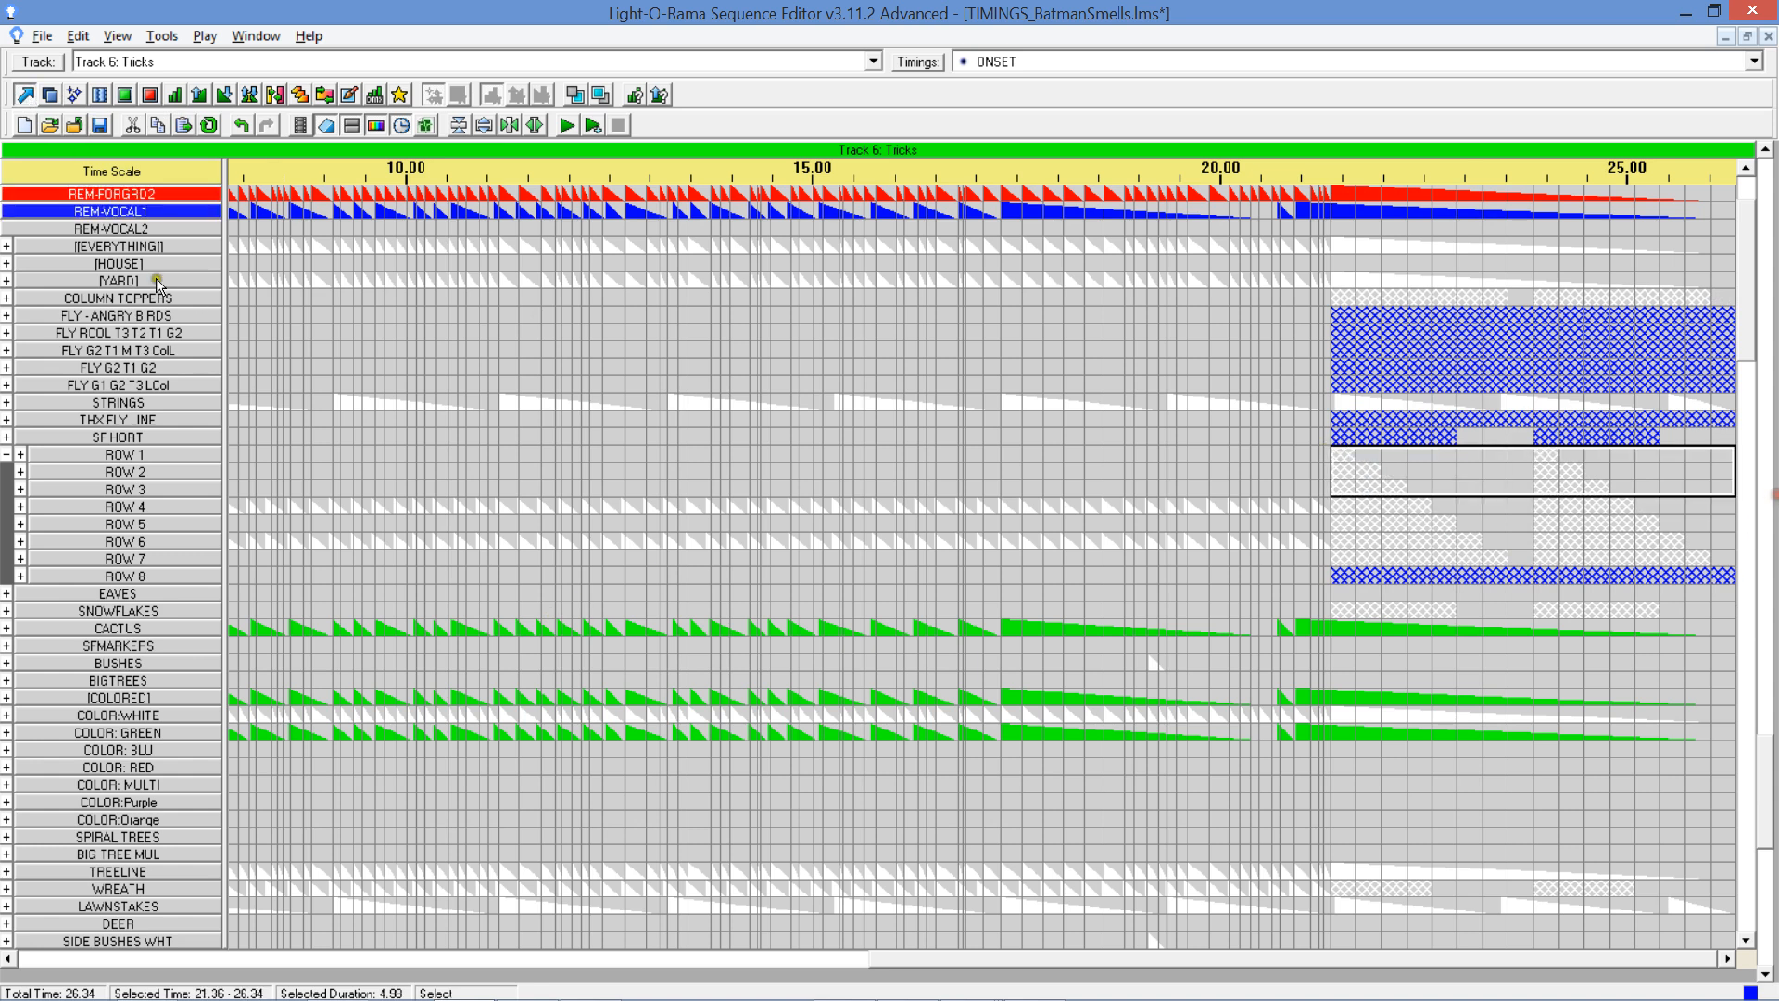
{"action": "left_click", "coordinate": [291, 126]}
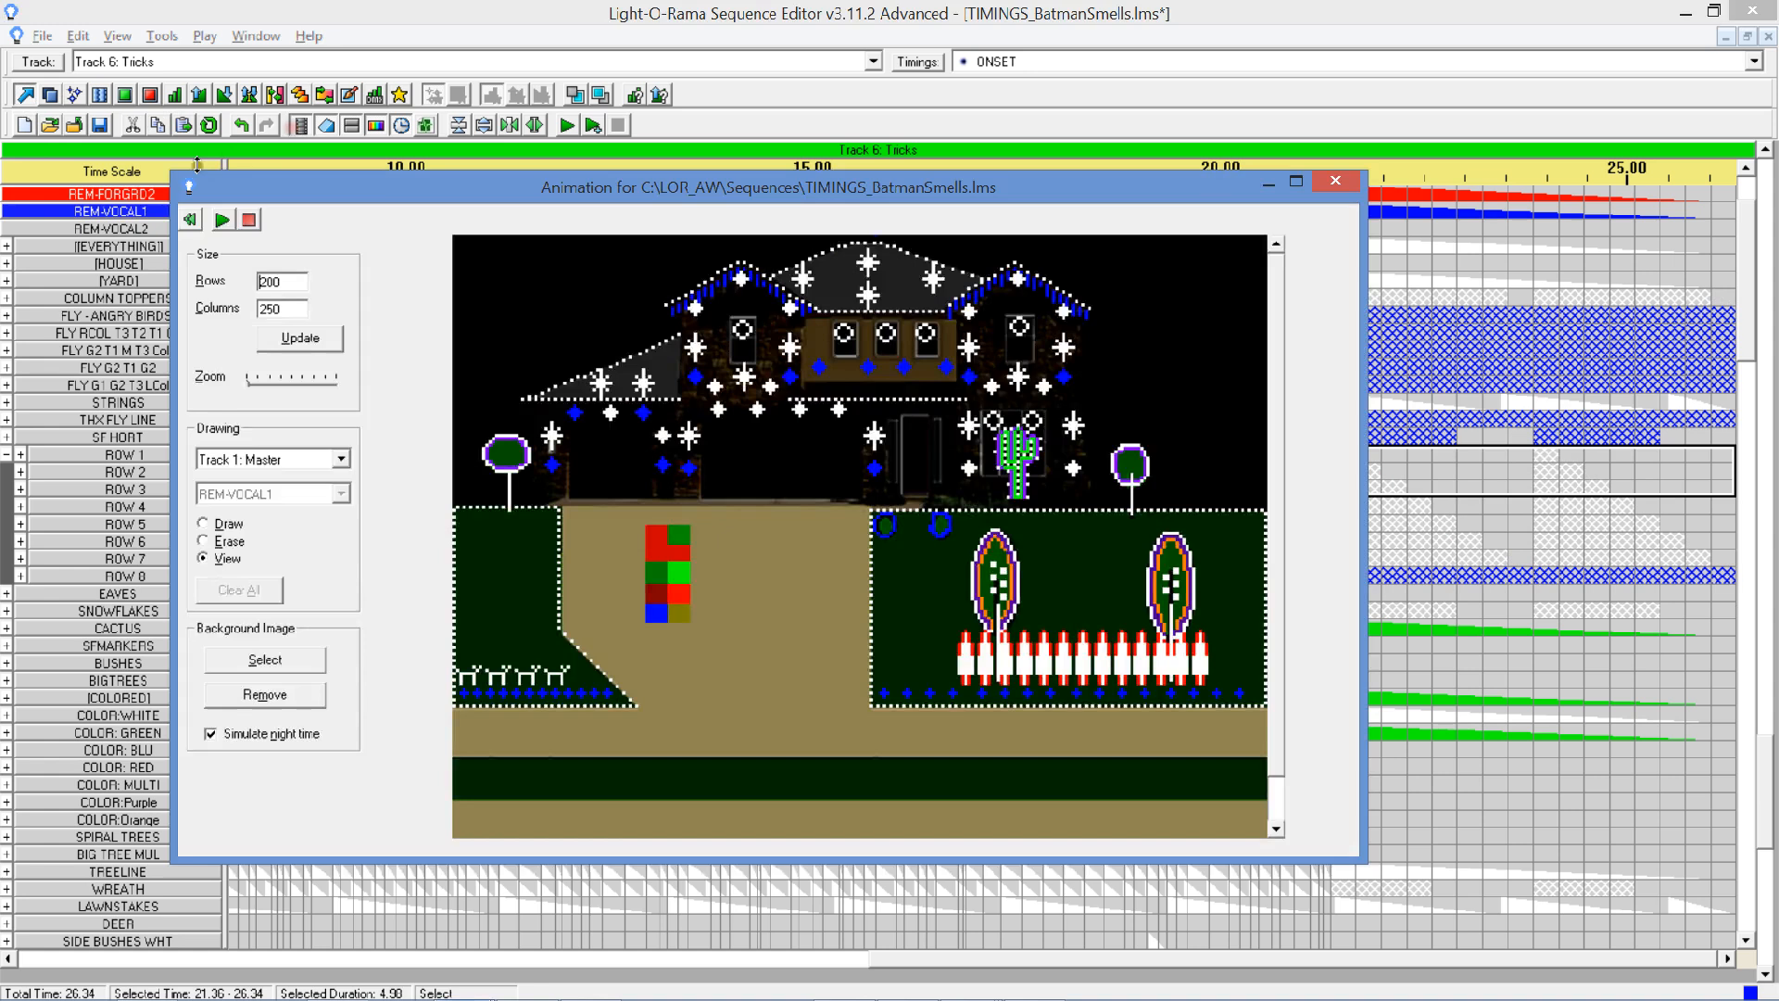
{"action": "left_click", "coordinate": [222, 221]}
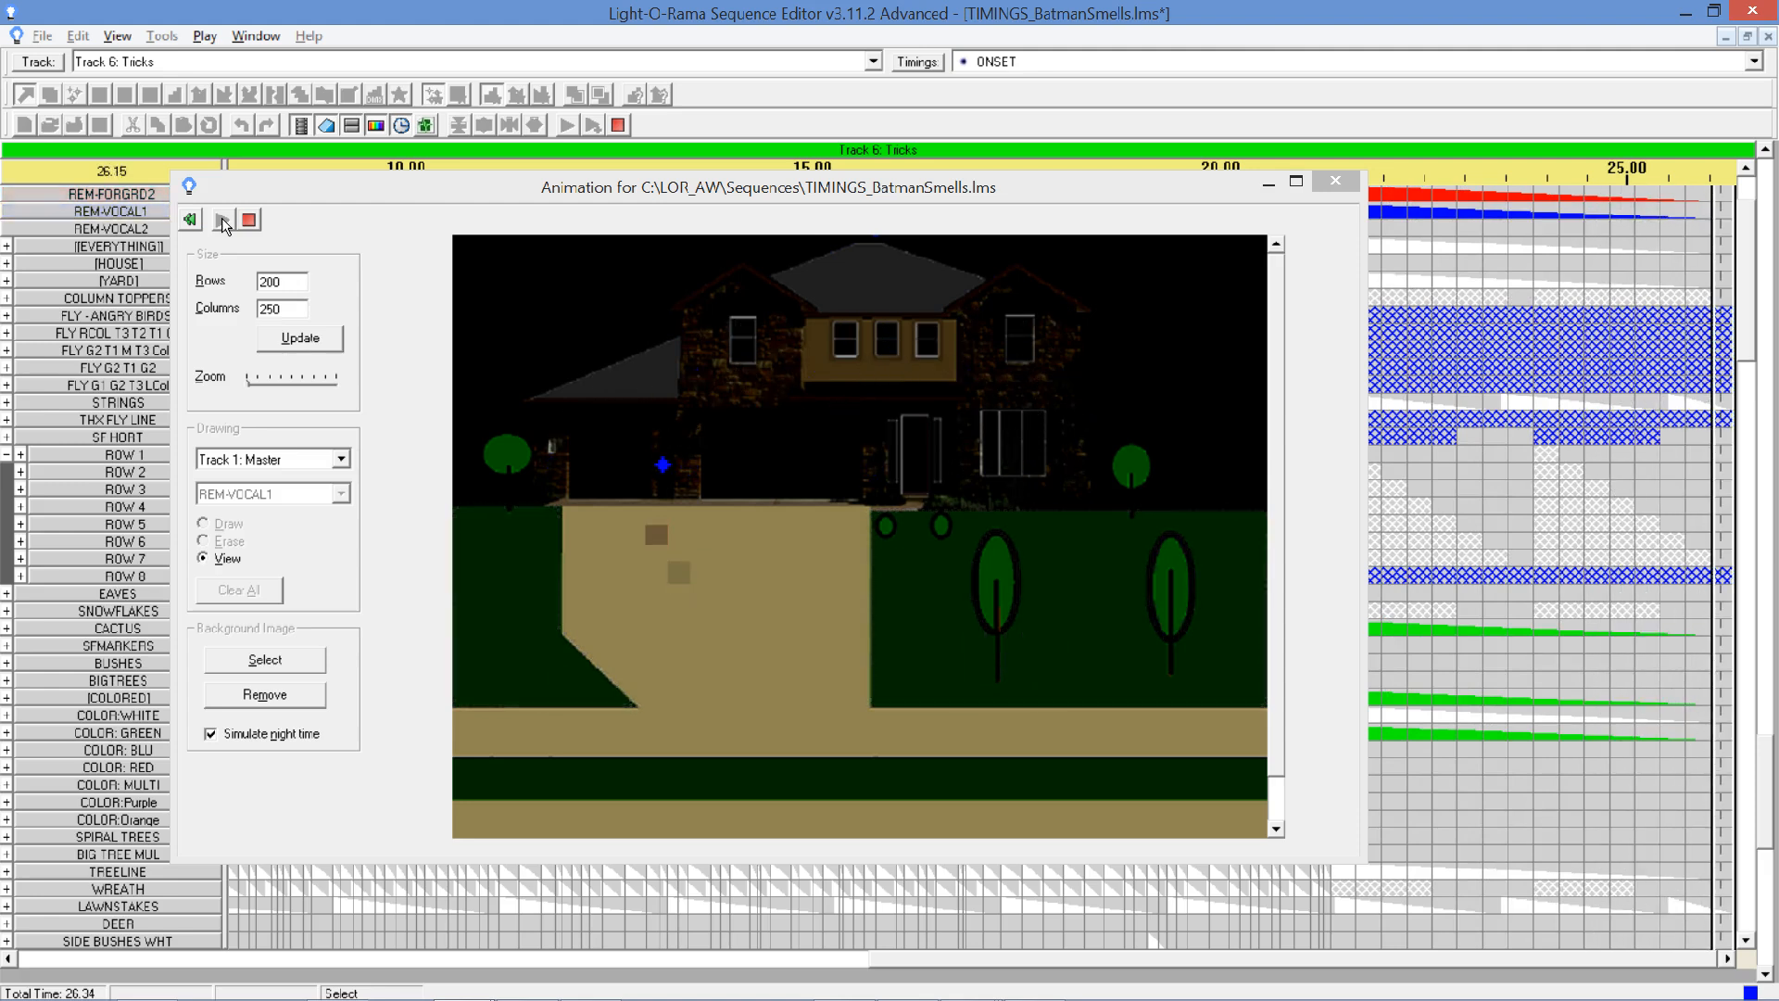
{"action": "left_click", "coordinate": [248, 221]}
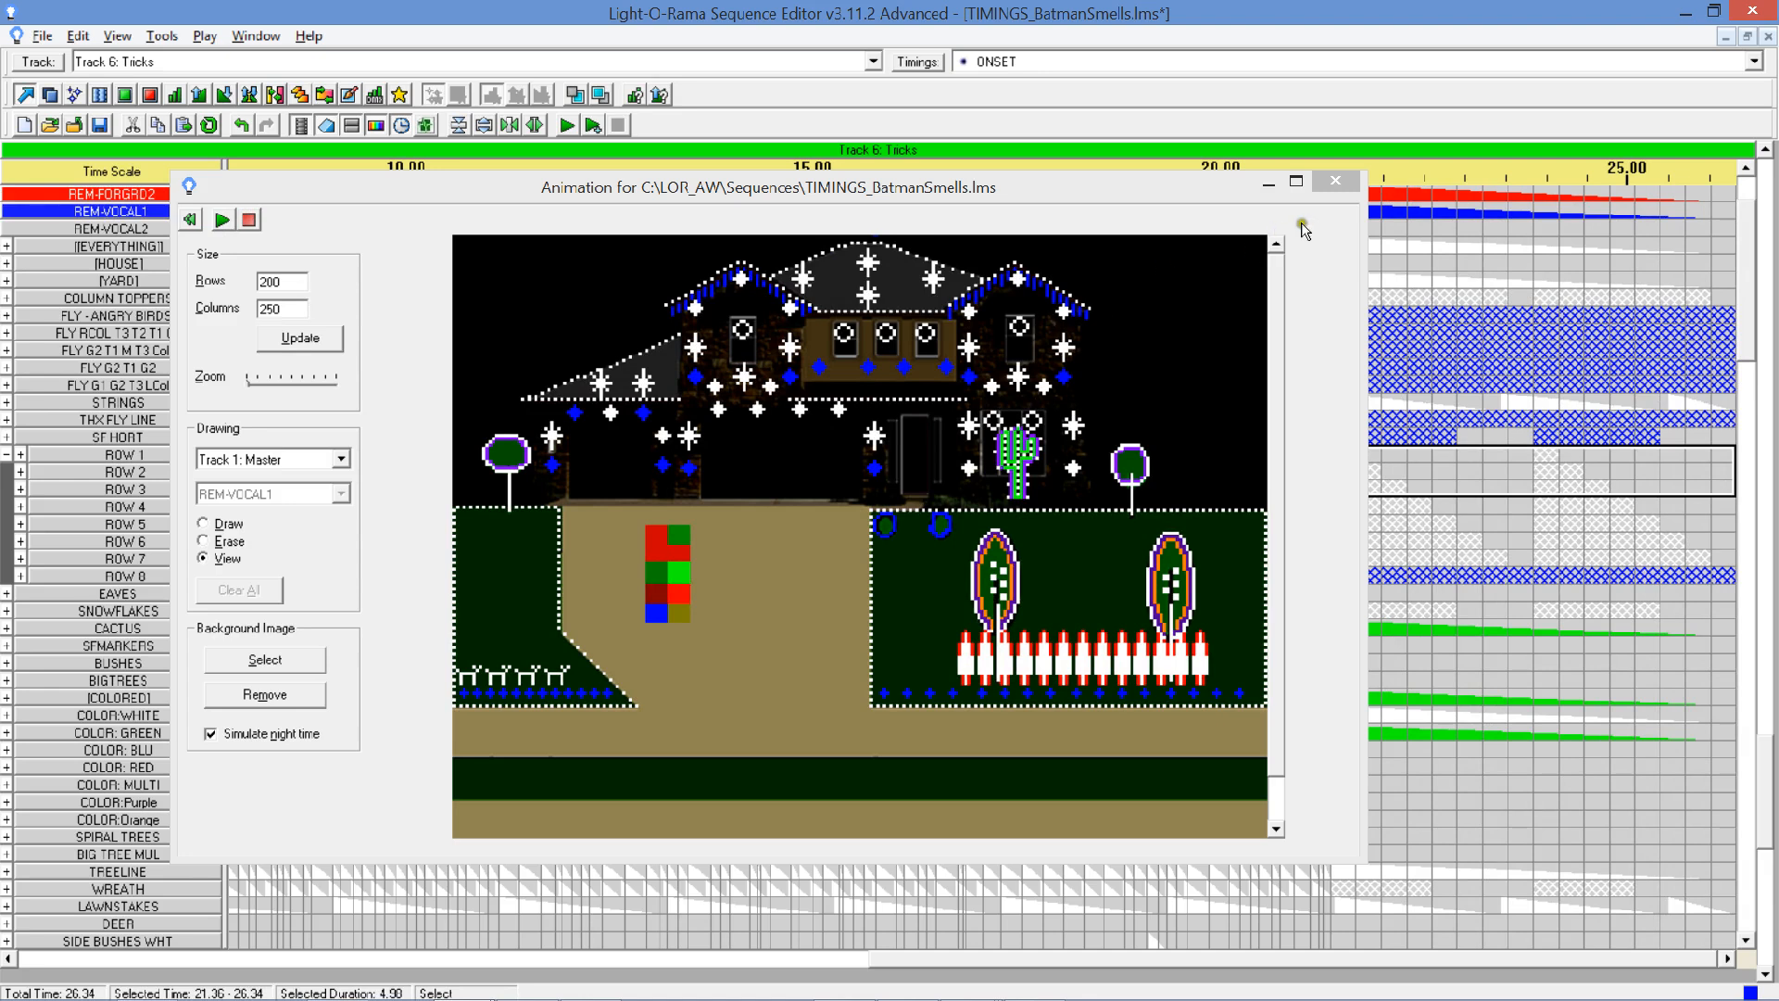
{"action": "left_click", "coordinate": [1331, 186]}
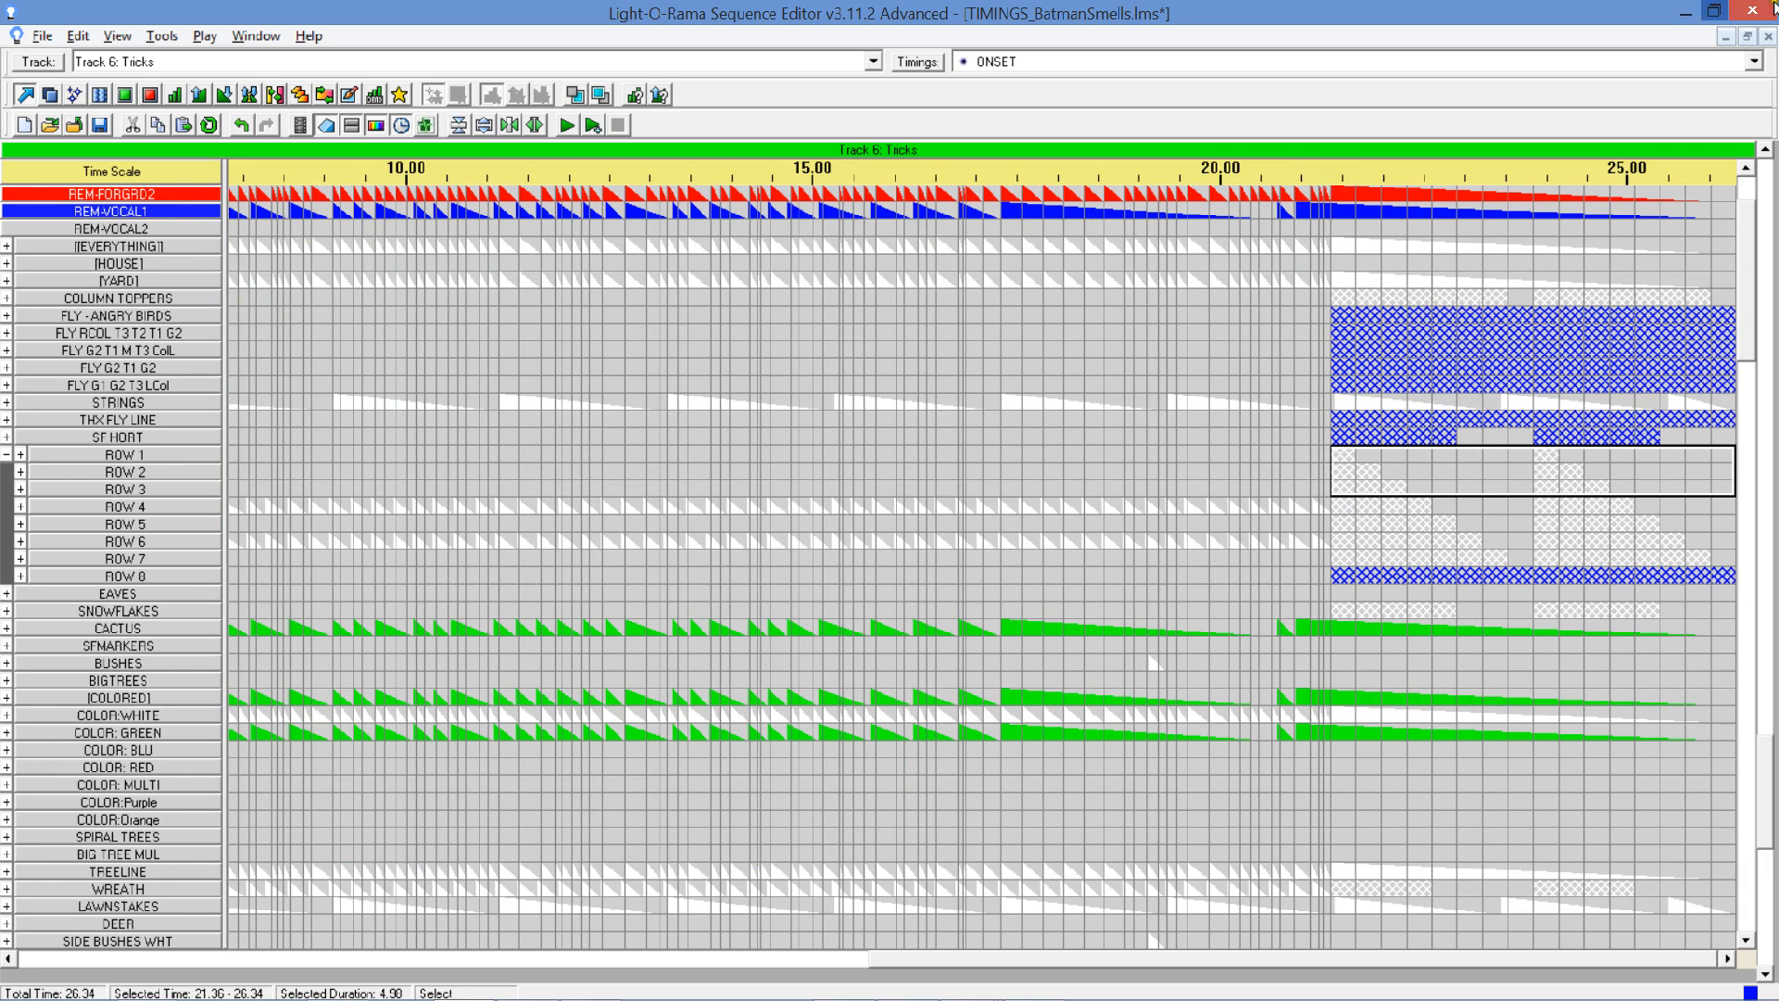
Delete the timings between 22.30 and 23.85.
{"action": "left_click_drag", "start_coordinate": [1411, 455], "coordinate": [1498, 448]}
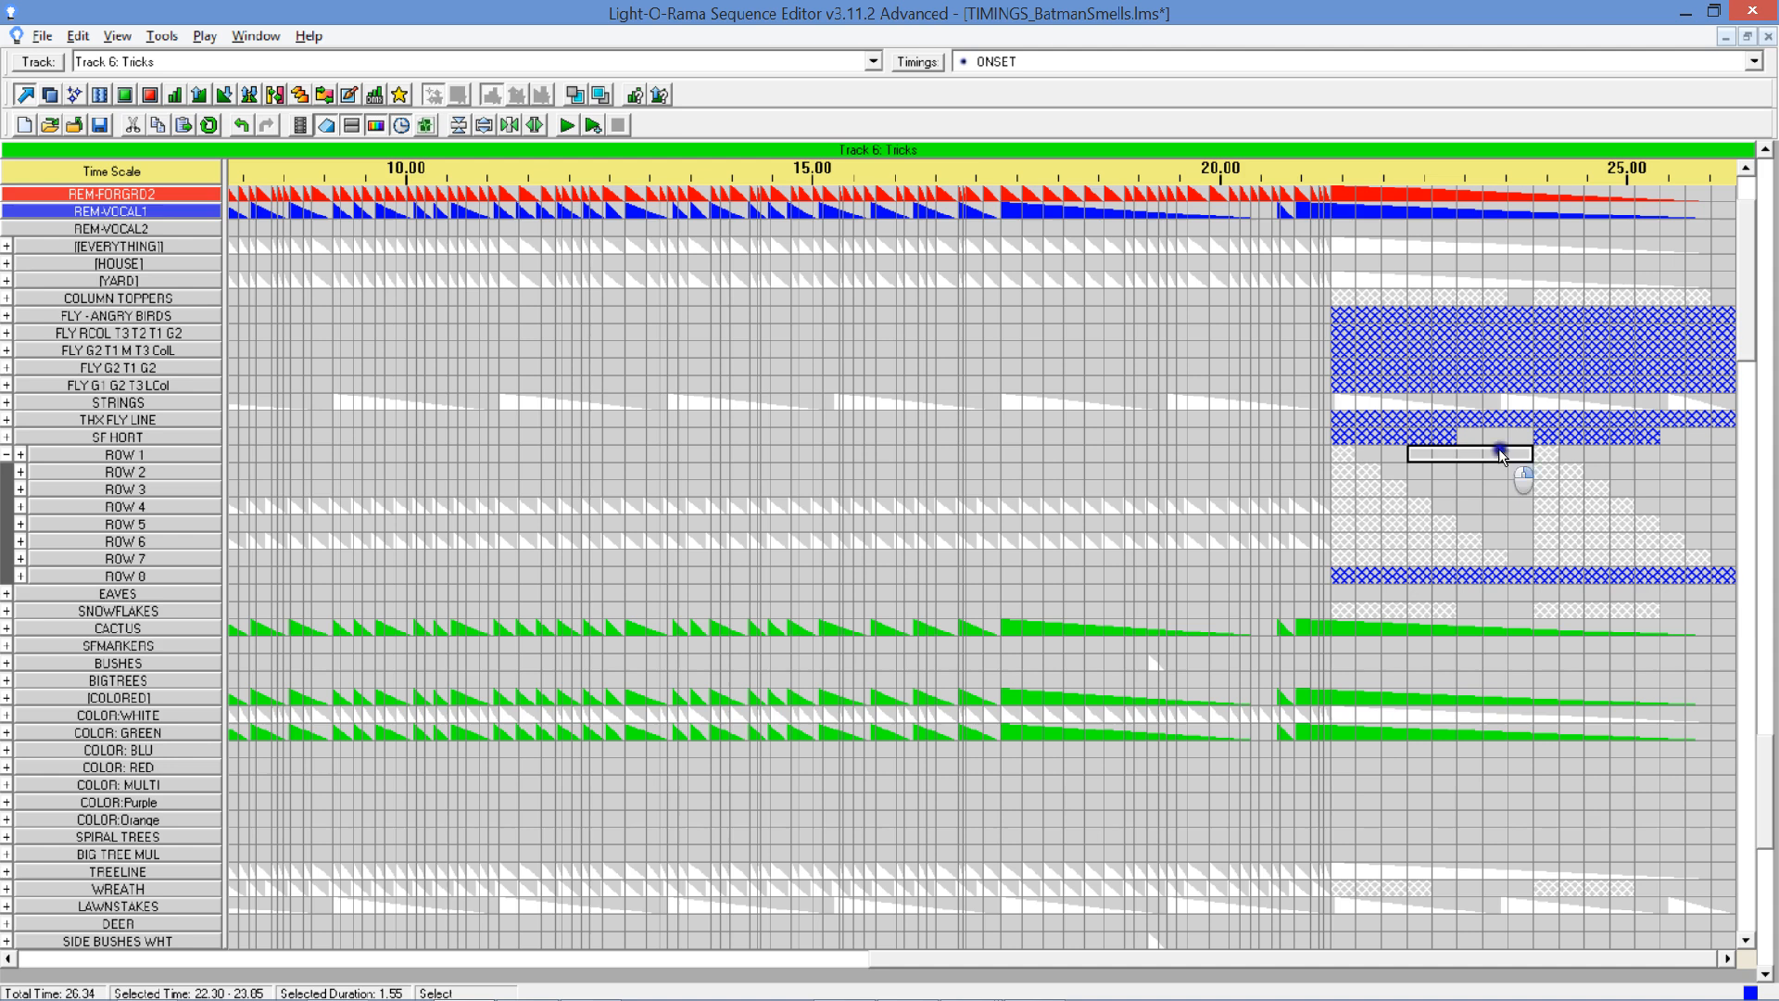
{"action": "right_click", "coordinate": [1499, 448]}
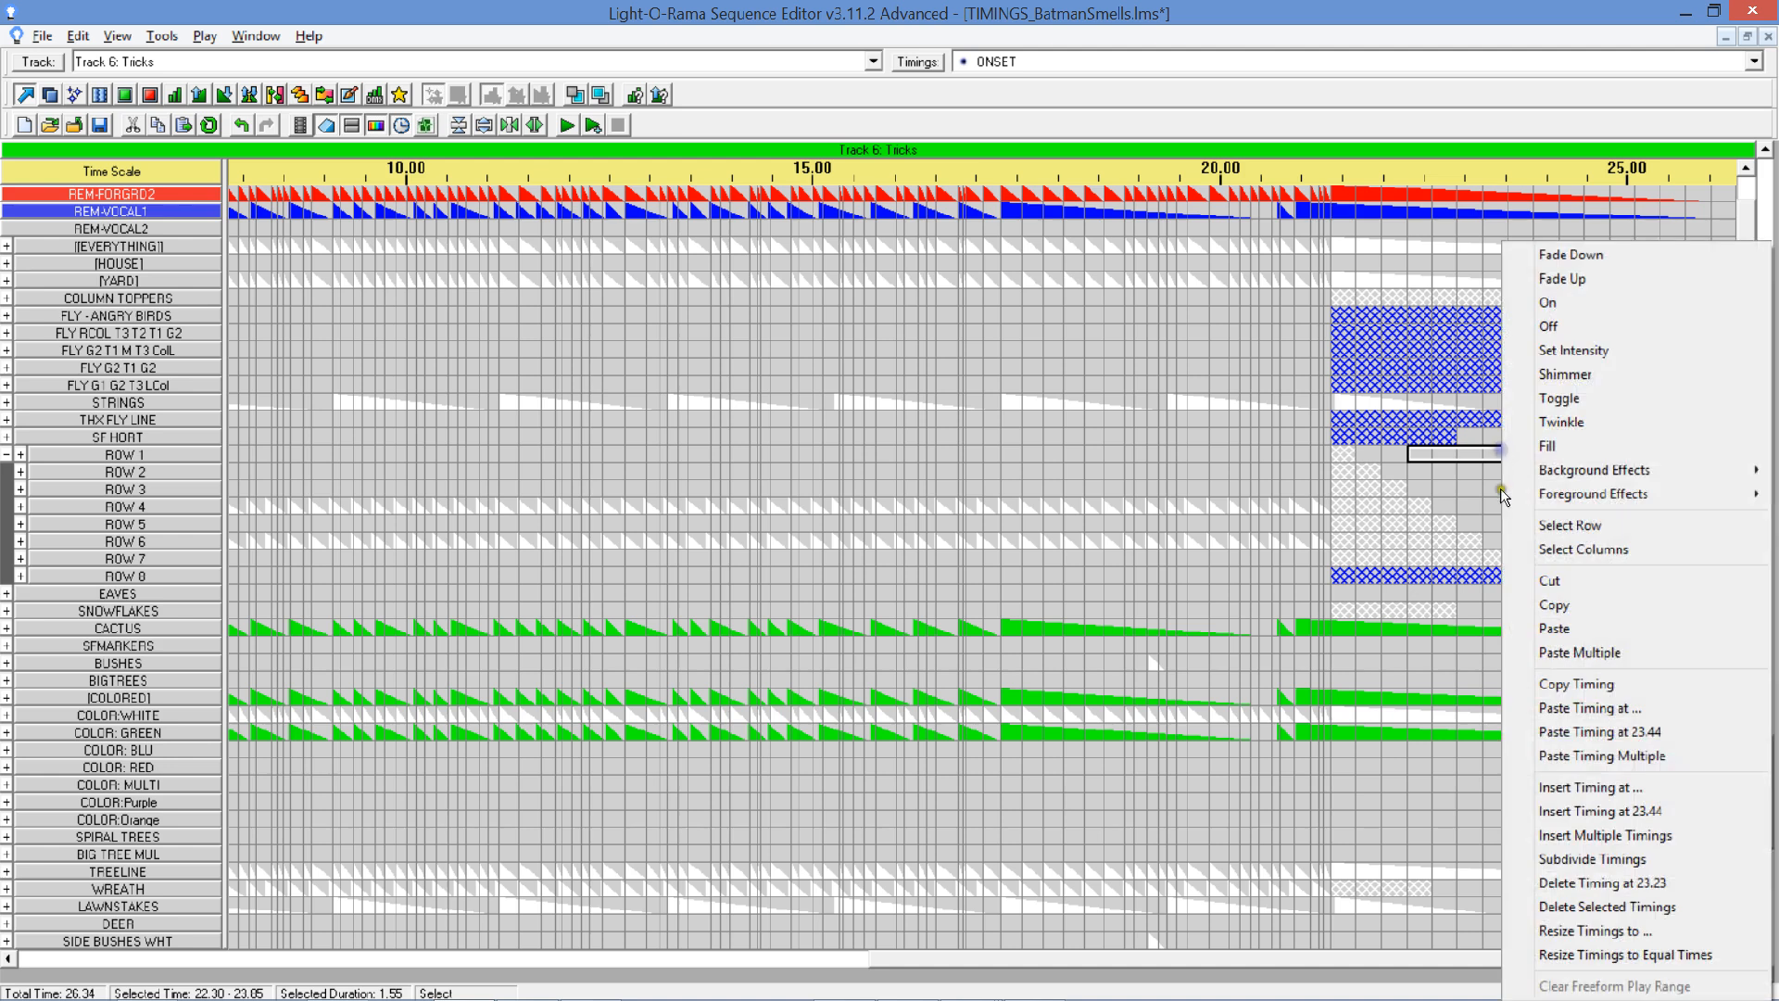
{"action": "left_click", "coordinate": [1598, 903]}
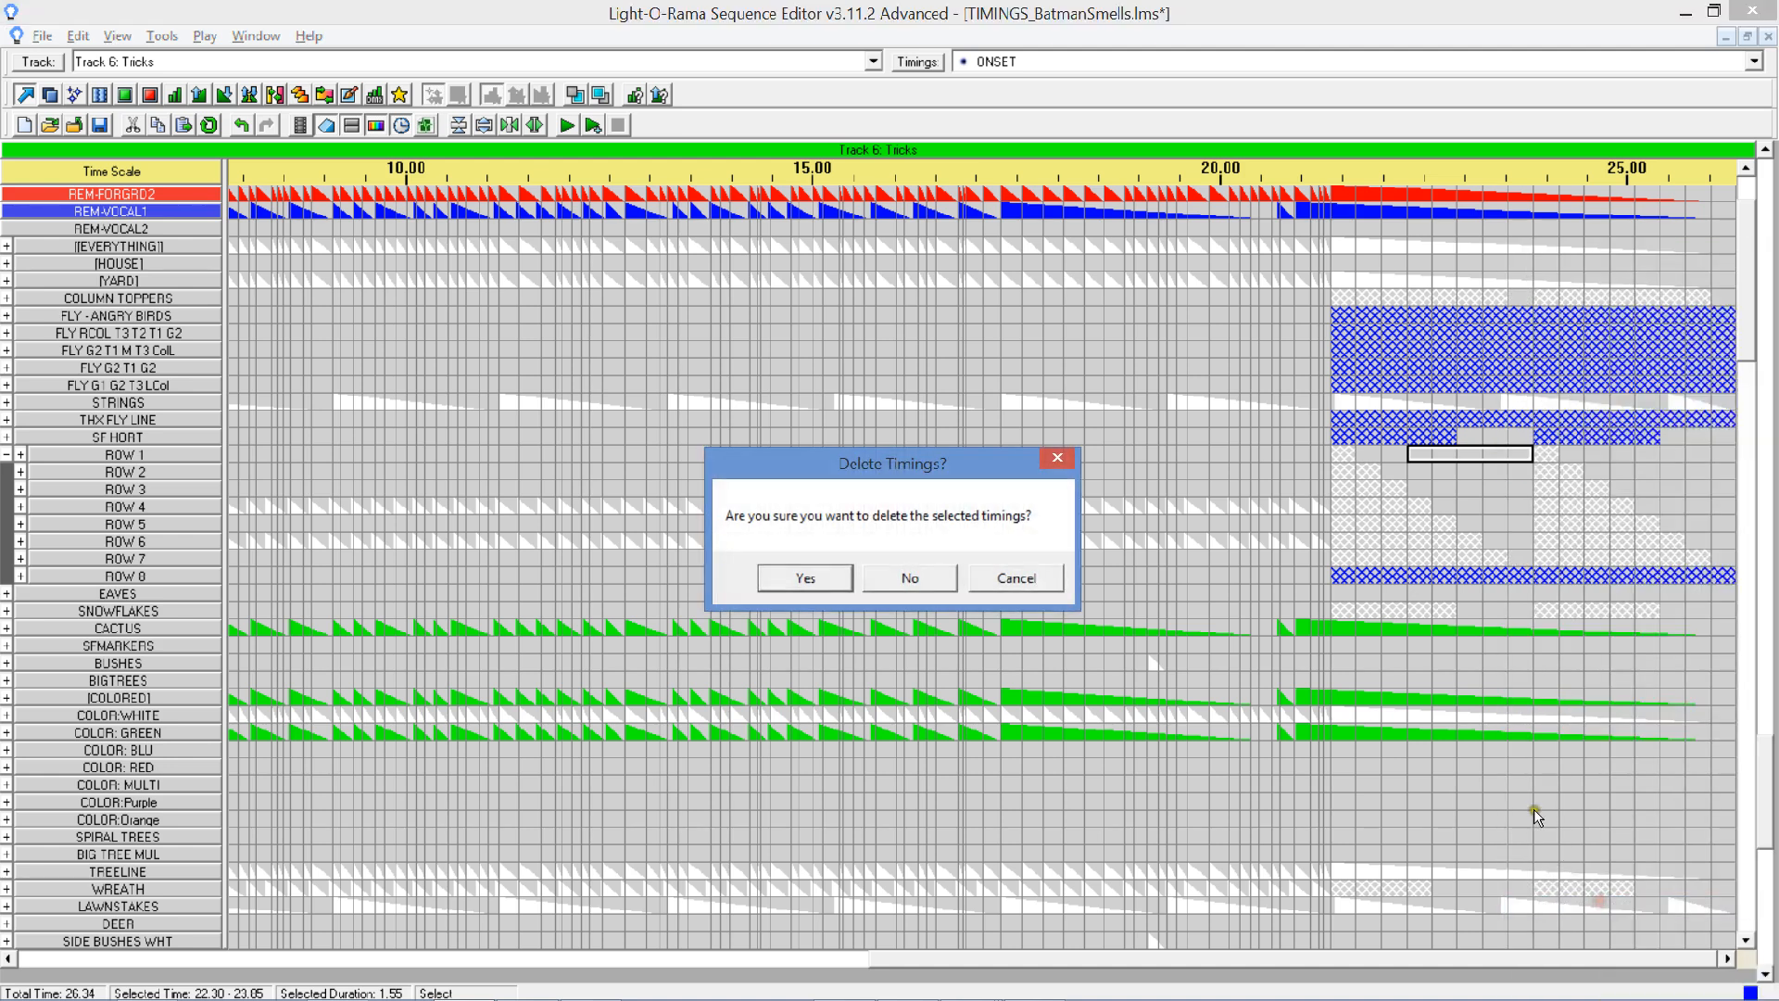
{"action": "left_click", "coordinate": [788, 580]}
Insert a timing at 22.75 within the cell that starts at 22.30.
{"action": "left_click", "coordinate": [1445, 491]}
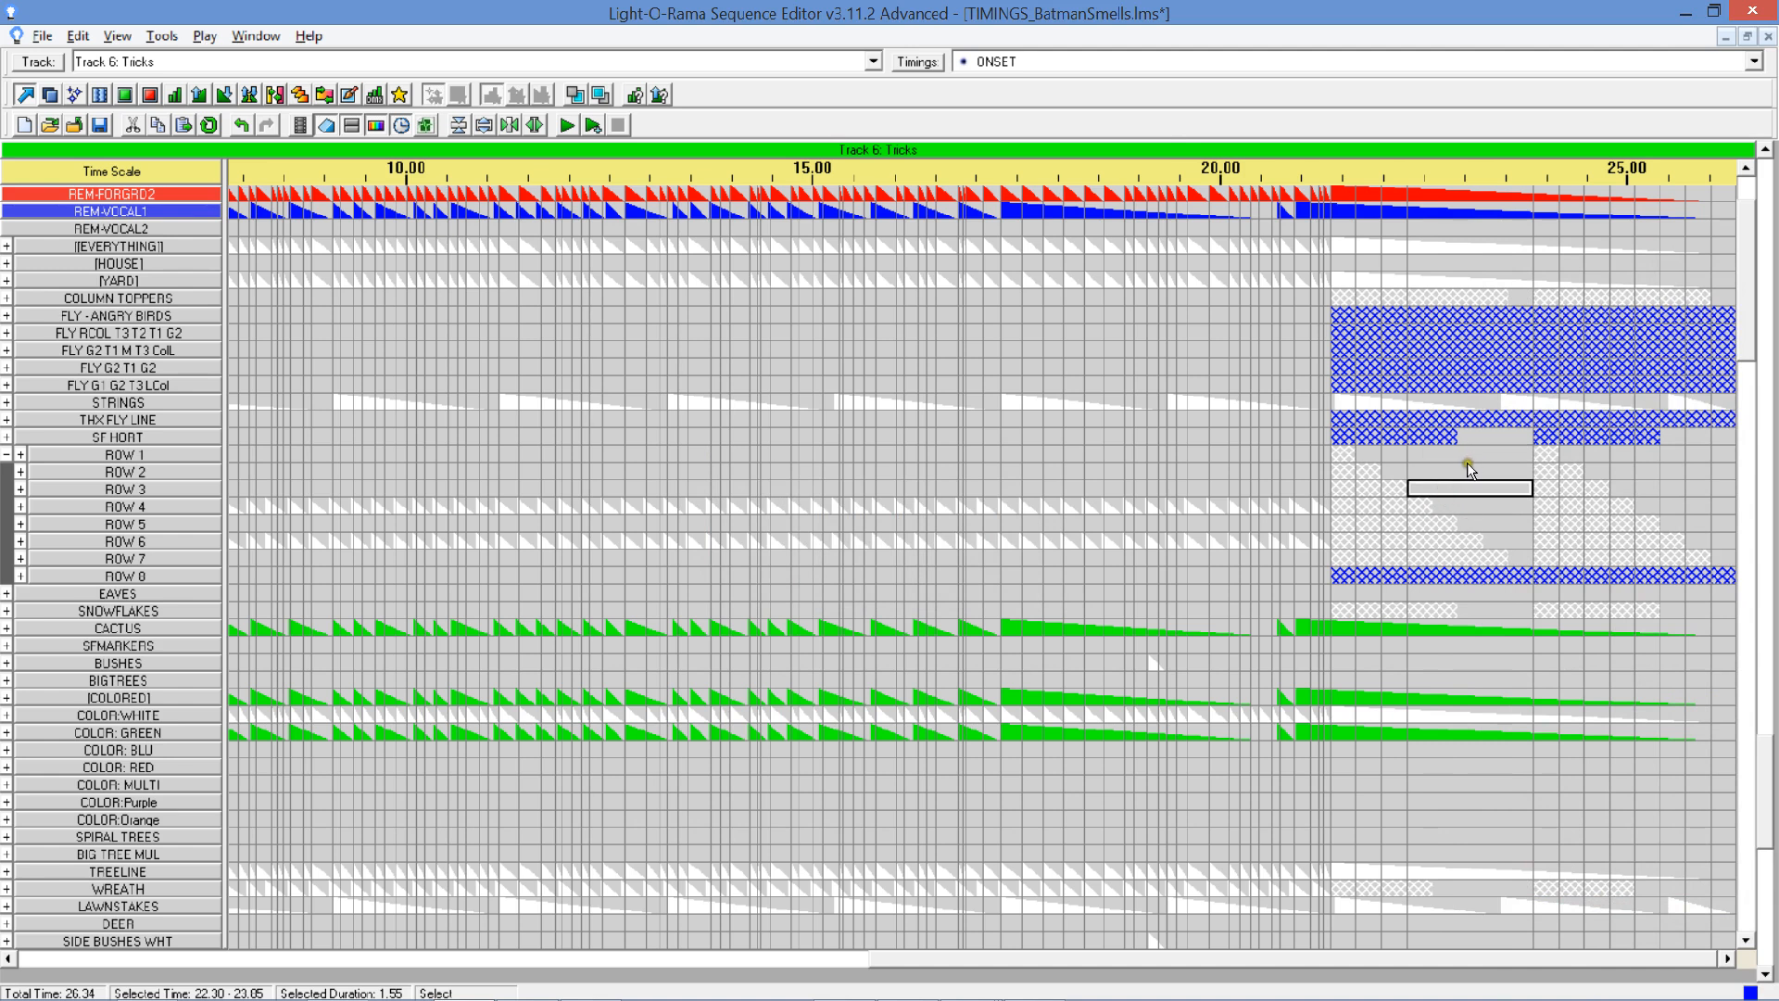
{"action": "right_click", "coordinate": [1442, 467]}
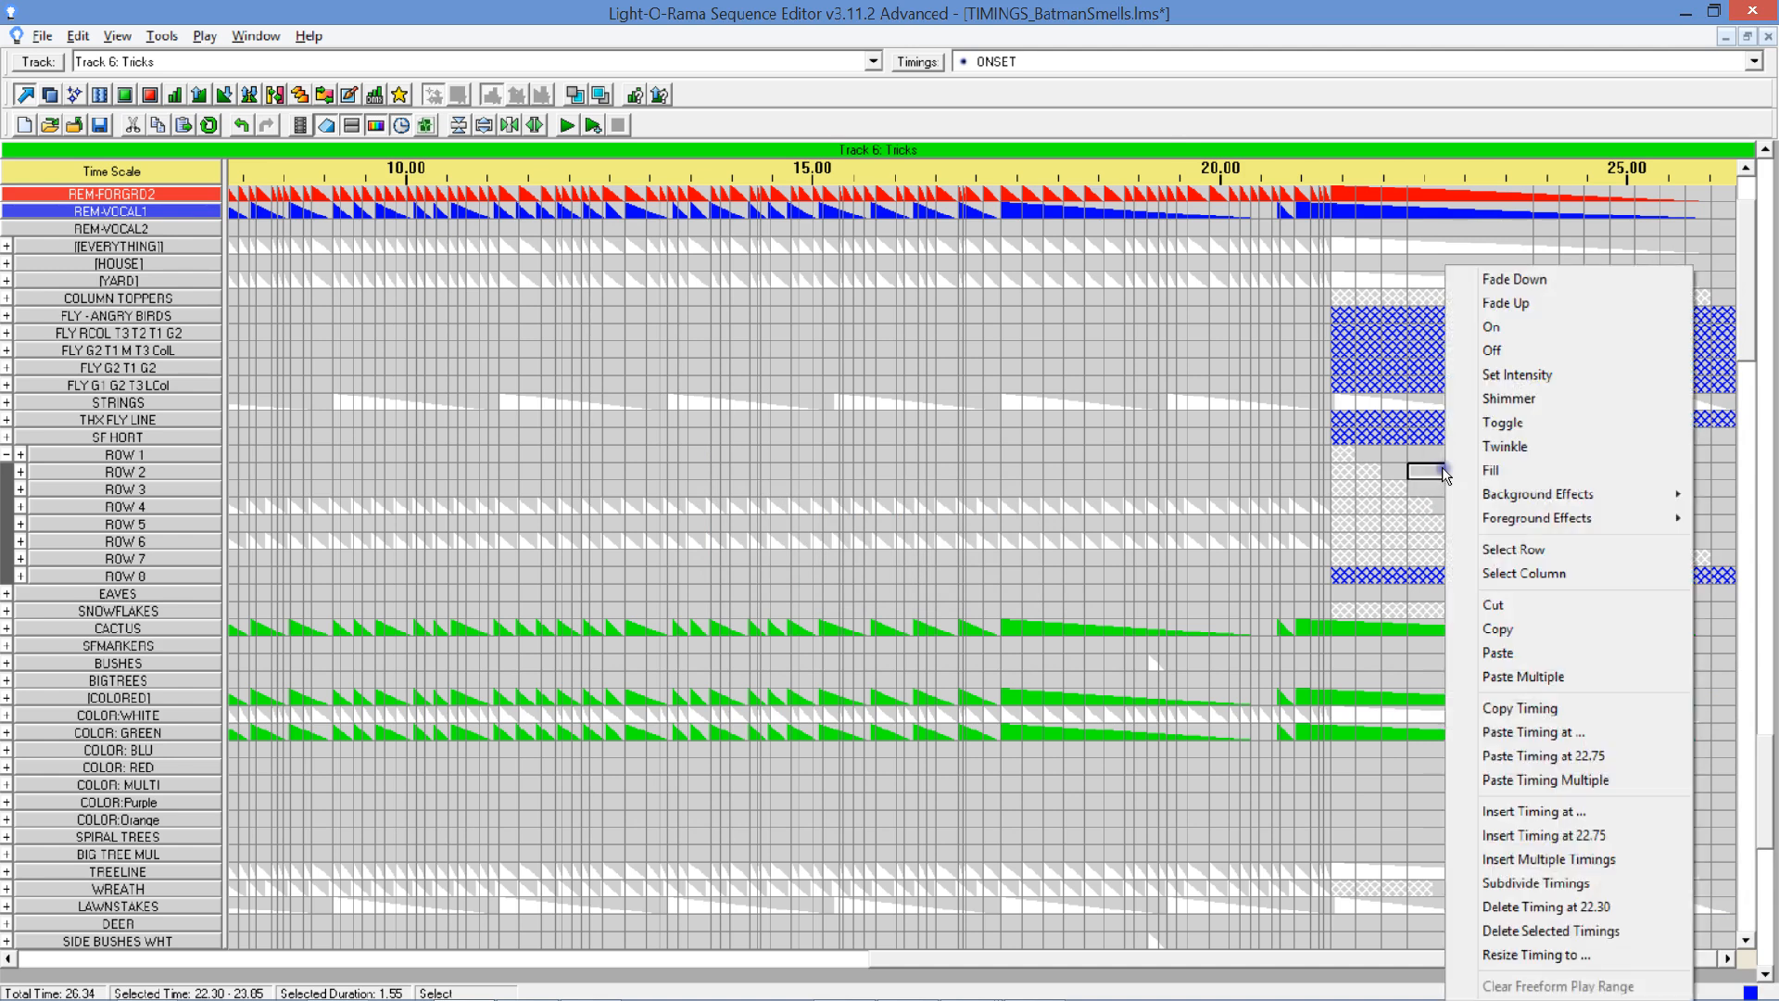
{"action": "left_click", "coordinate": [1606, 834]}
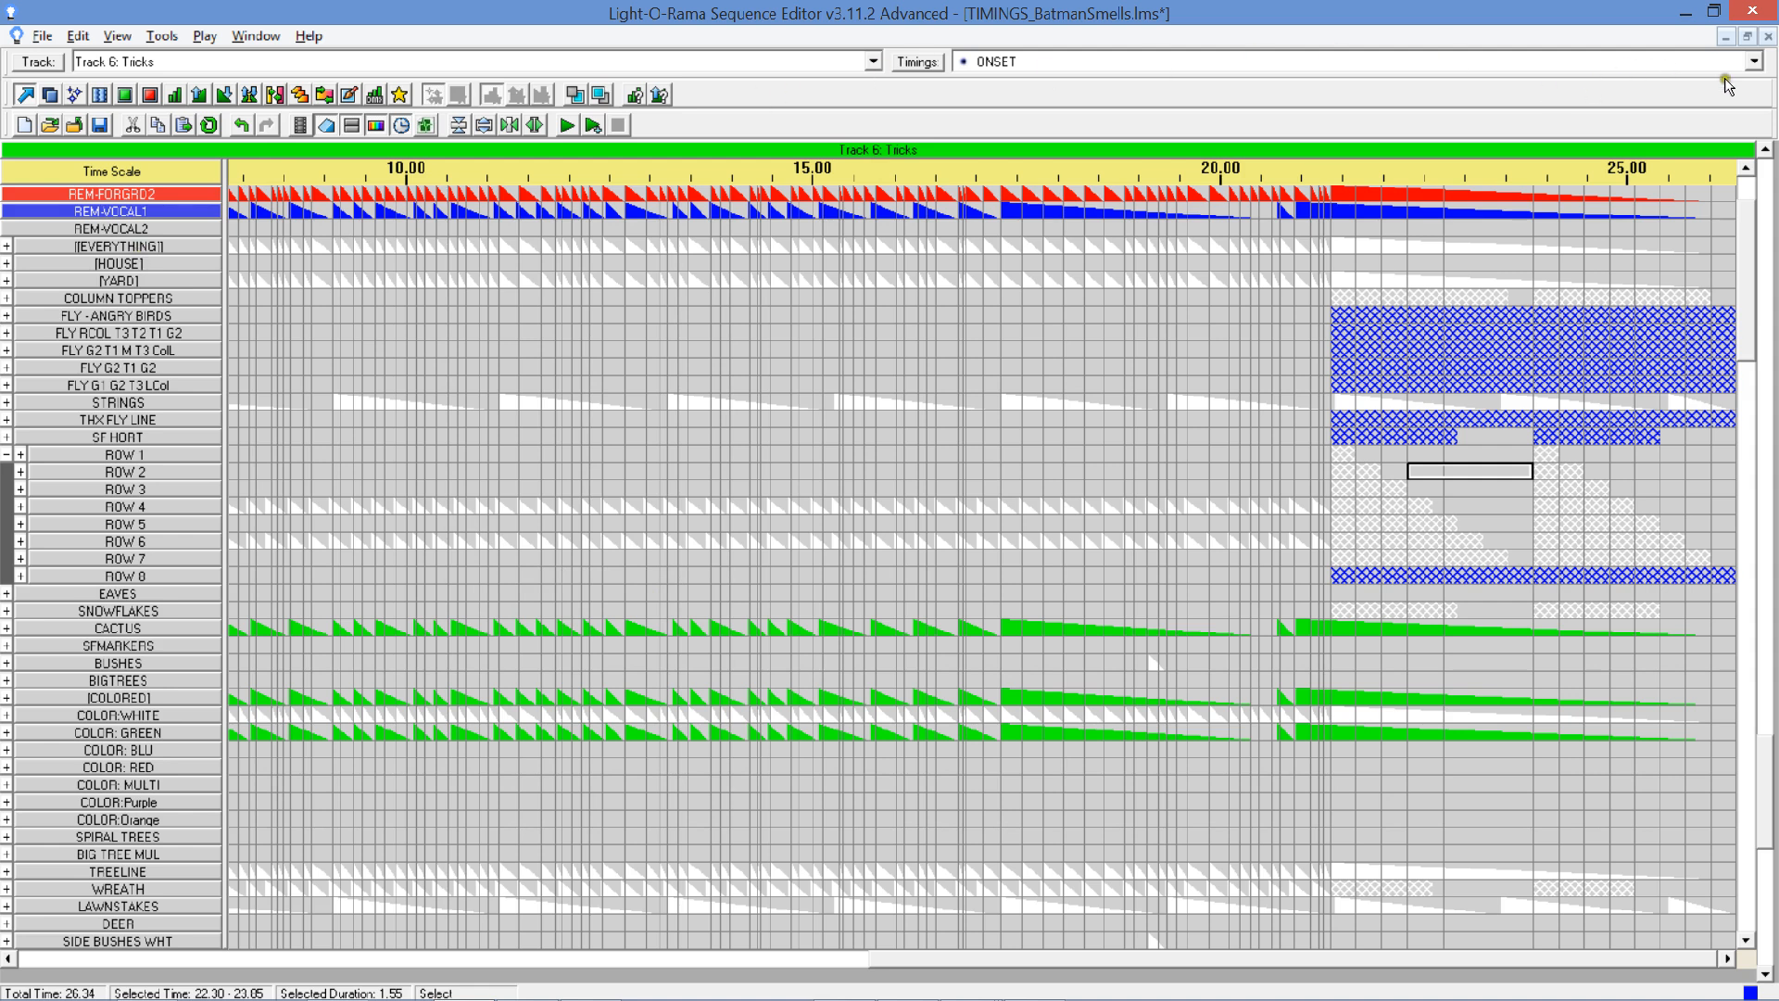
Look through the list of available timing grids, up to the unnamed ones at its start.
{"action": "left_click", "coordinate": [1753, 63]}
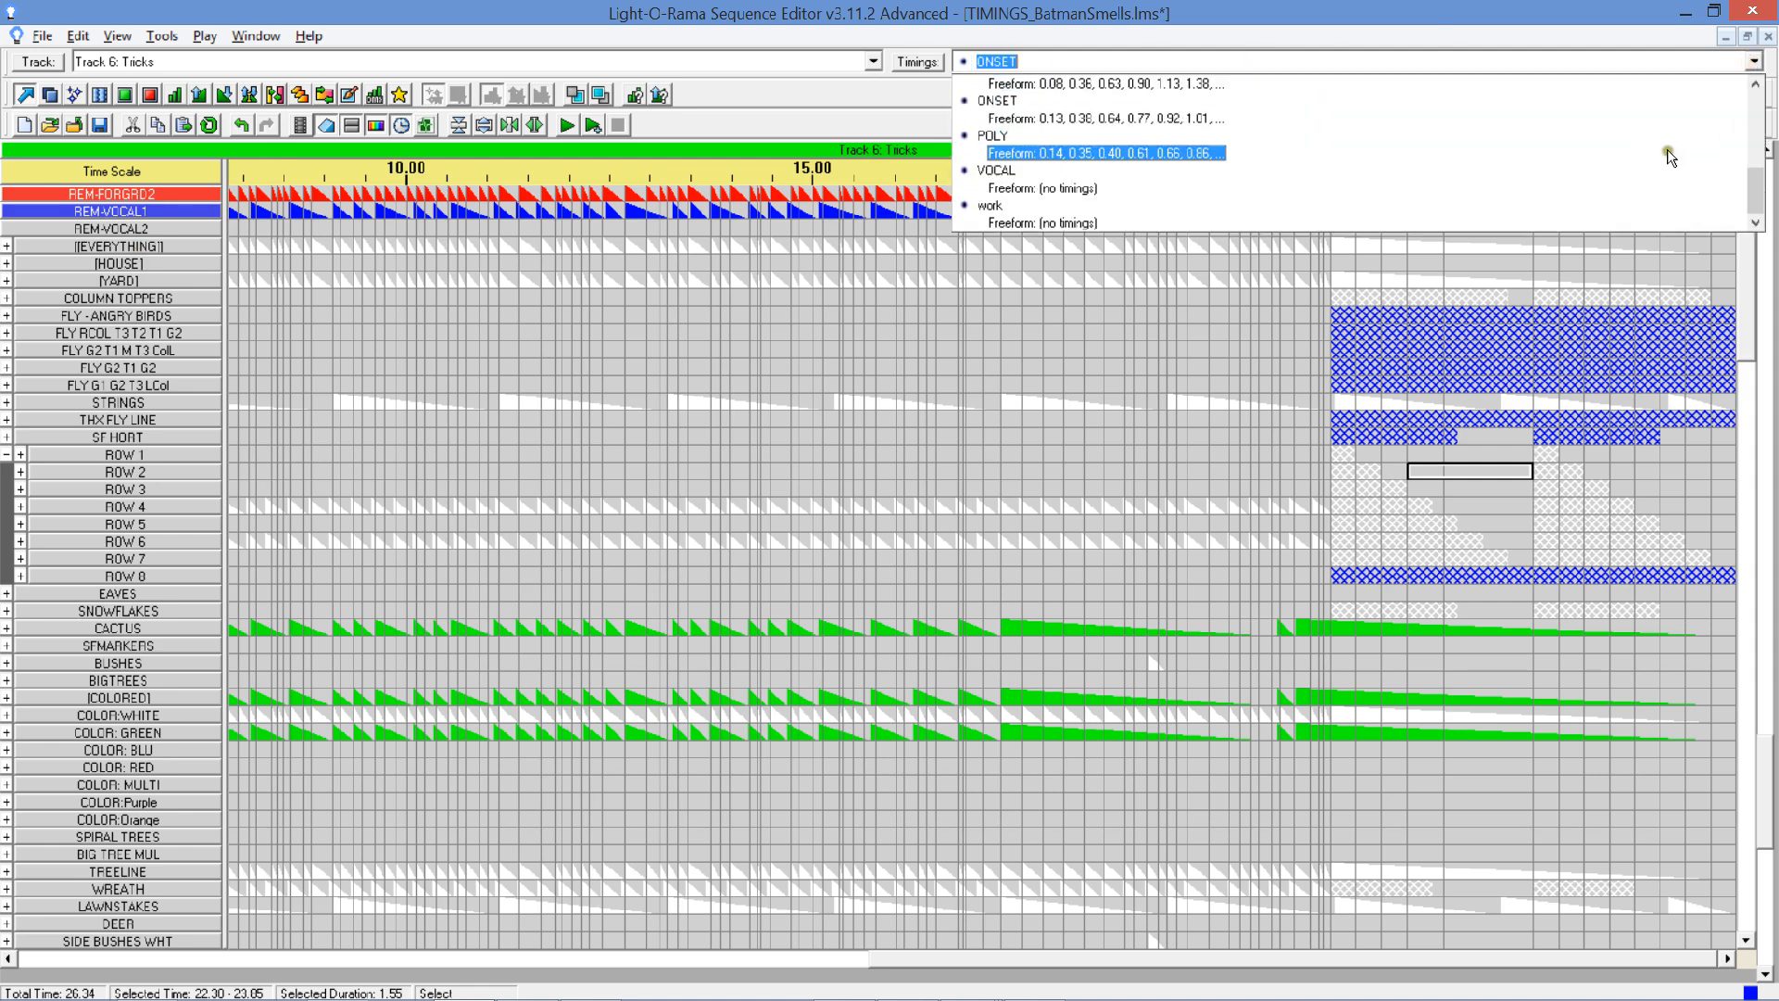
{"action": "left_click", "coordinate": [1764, 183]}
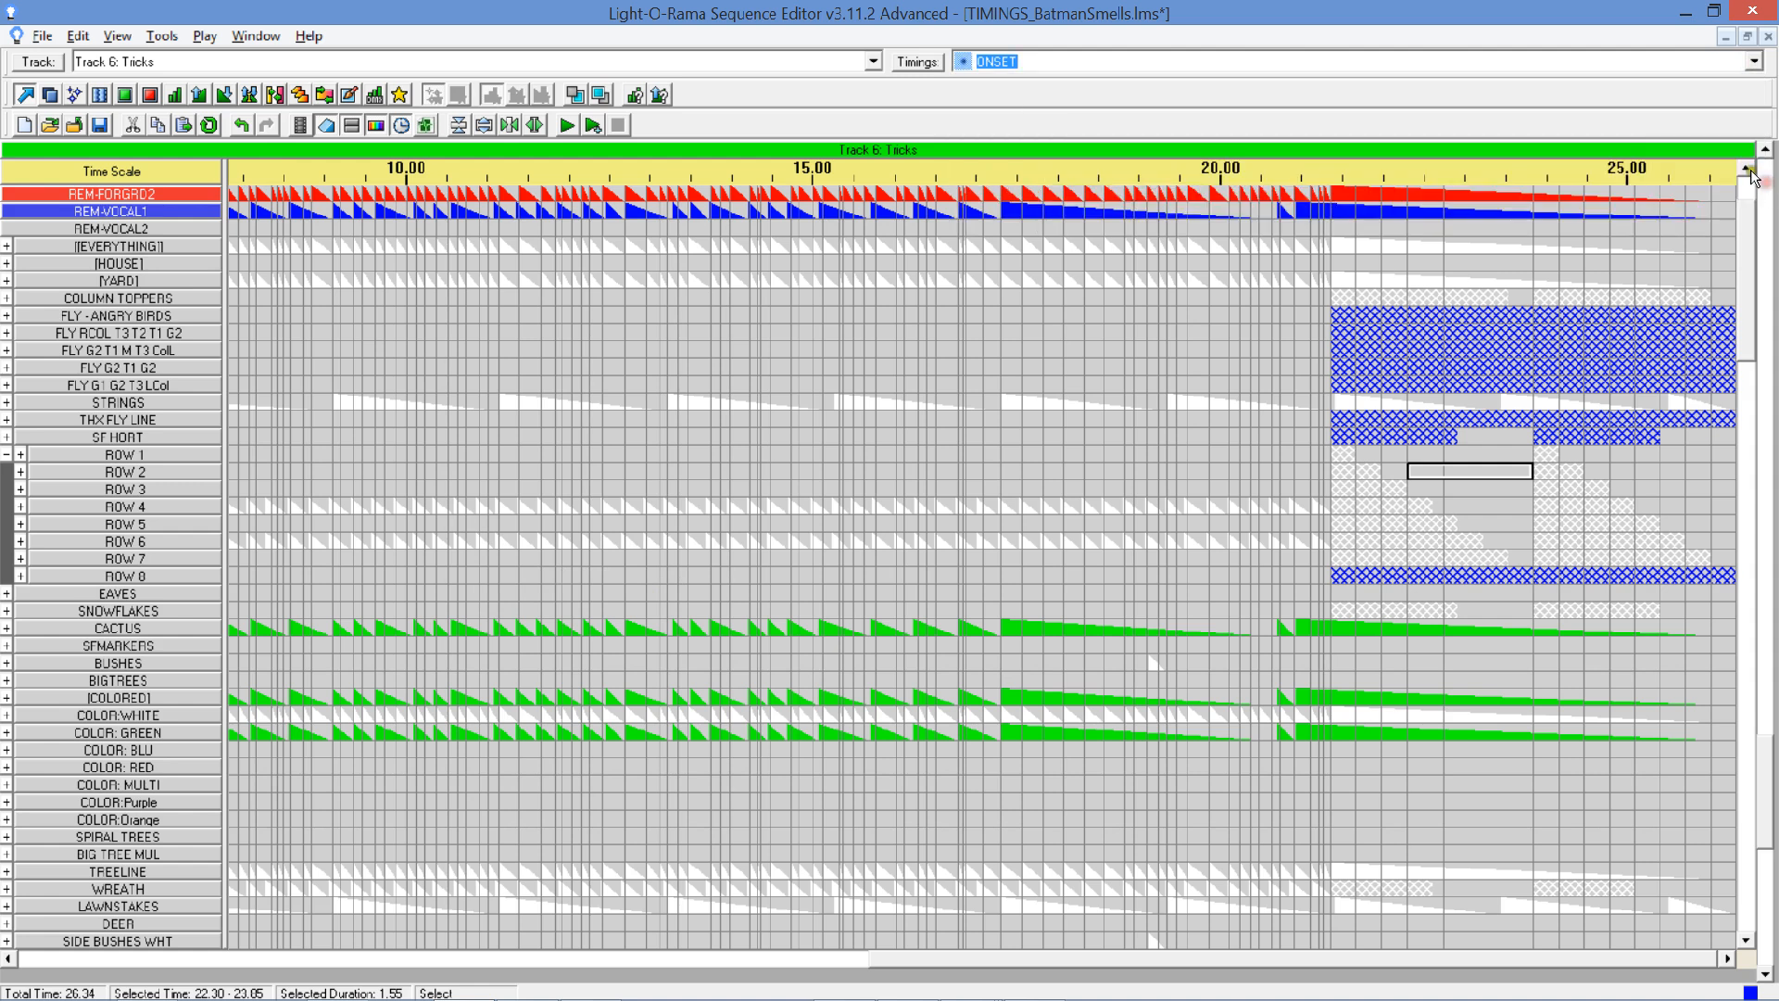
{"action": "left_click", "coordinate": [1756, 63]}
{"action": "left_click_drag", "start_coordinate": [1756, 184], "coordinate": [1756, 88]}
Switch to the audacity2lor script in Notepad and examine the lines reading the filename, savedindex and splitbylabel arguments.
{"action": "mouse_move", "coordinate": [358, 995]}
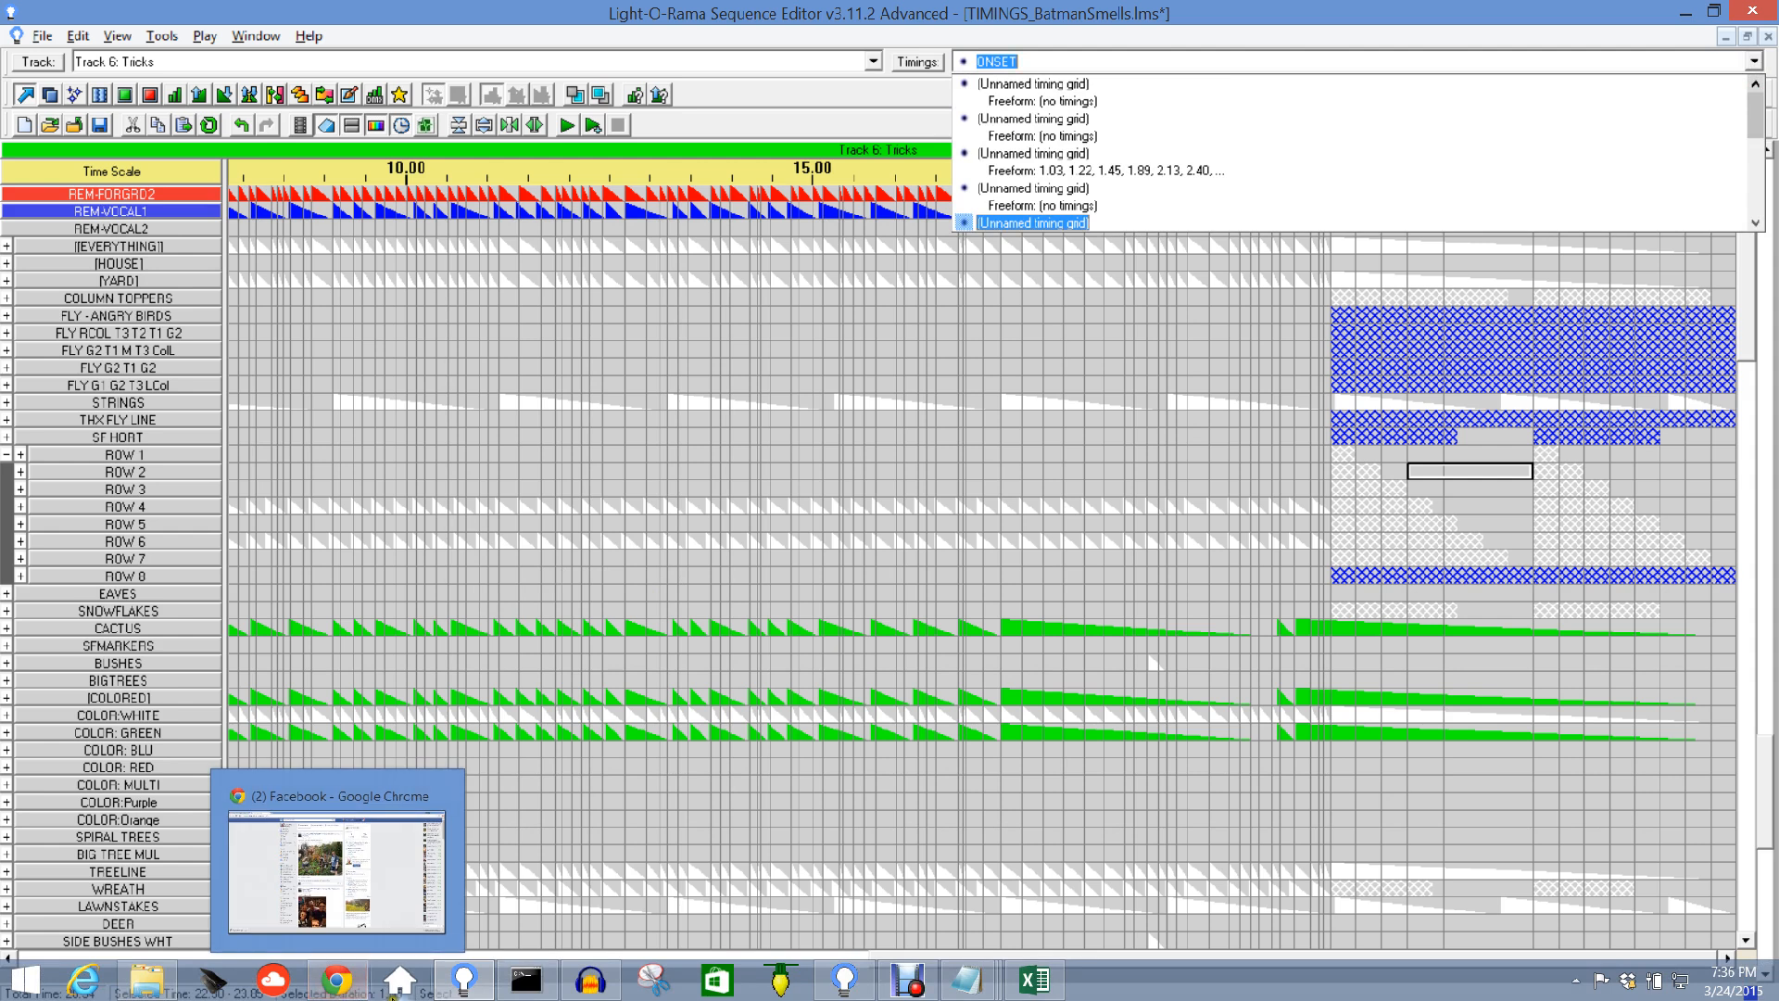
{"action": "mouse_move", "coordinate": [976, 989]}
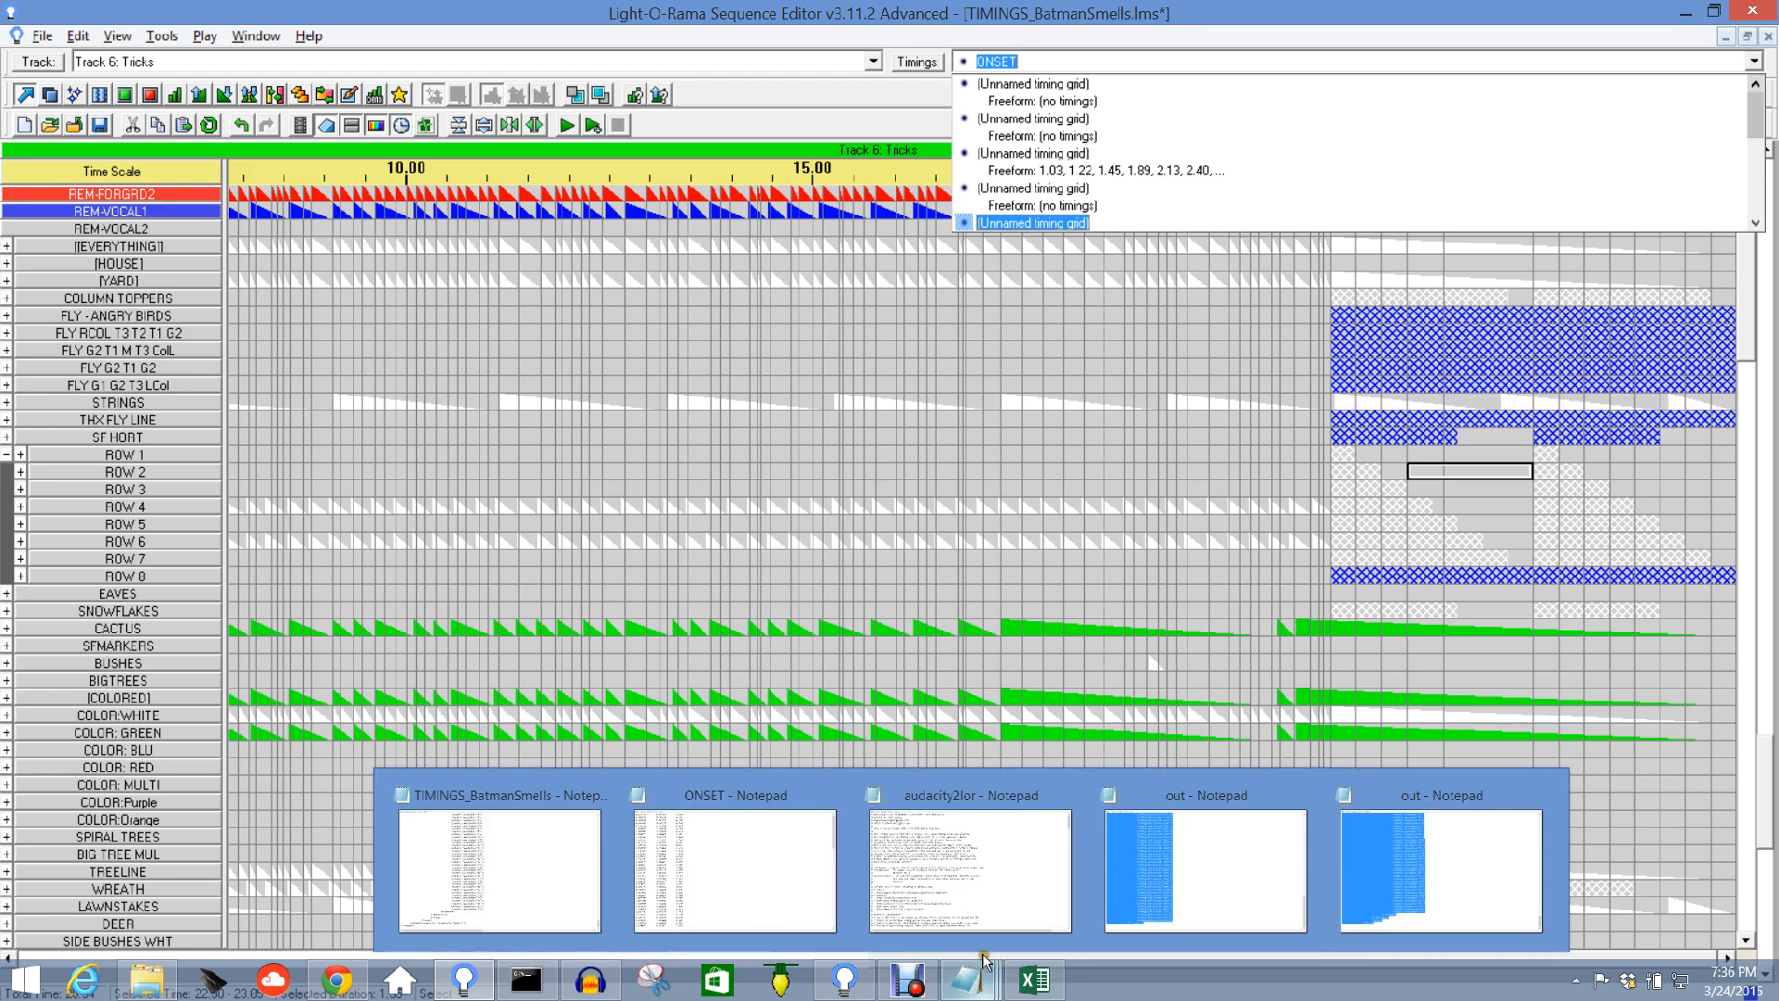
{"action": "left_click", "coordinate": [955, 908]}
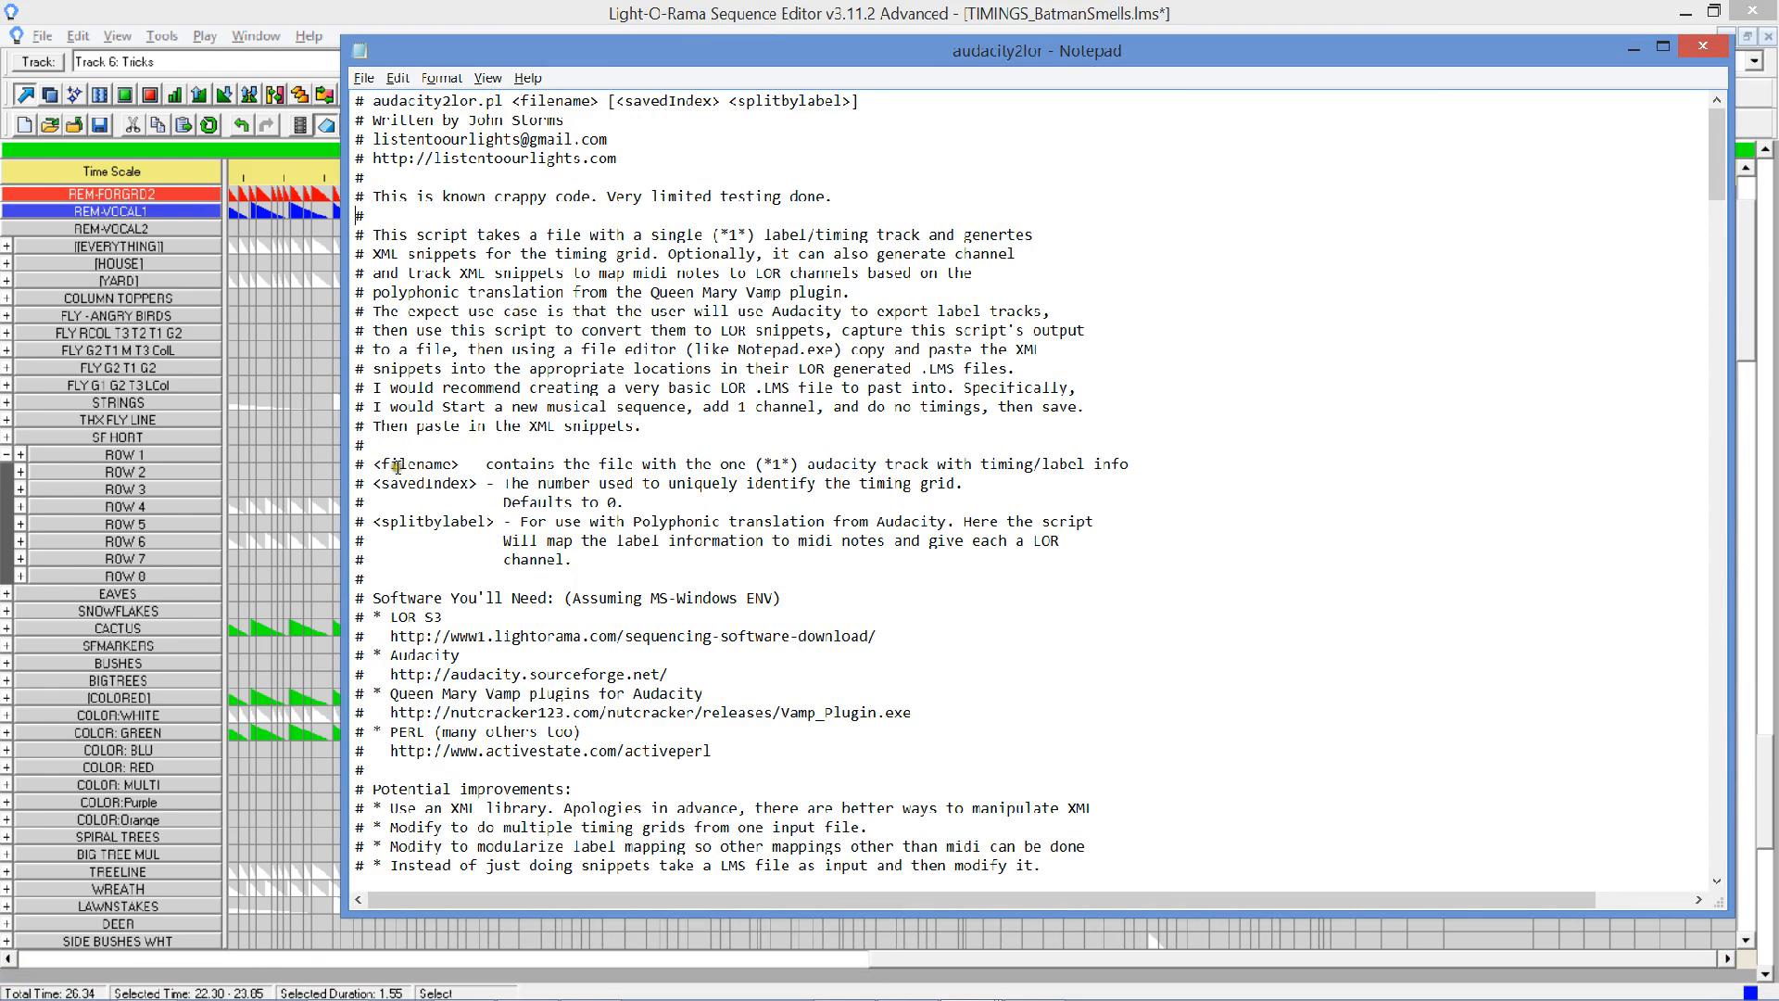
{"action": "left_click", "coordinate": [357, 458]}
{"action": "key", "text": "Down"}
{"action": "key", "text": "Down"}
{"action": "key", "text": "Down"}
{"action": "key", "text": "Down"}
{"action": "key", "text": "Down"}
{"action": "key", "text": "Down"}
{"action": "key", "text": "Down"}
{"action": "key", "text": "Down"}
{"action": "key", "text": "Down"}
{"action": "key", "text": "Down"}
{"action": "key", "text": "Down"}
{"action": "key", "text": "Down"}
{"action": "key", "text": "Down"}
{"action": "key", "text": "Down"}
{"action": "key", "text": "Down"}
{"action": "key", "text": "Down"}
{"action": "key", "text": "Down"}
{"action": "key", "text": "Down"}
{"action": "key", "text": "Down"}
{"action": "key", "text": "Down"}
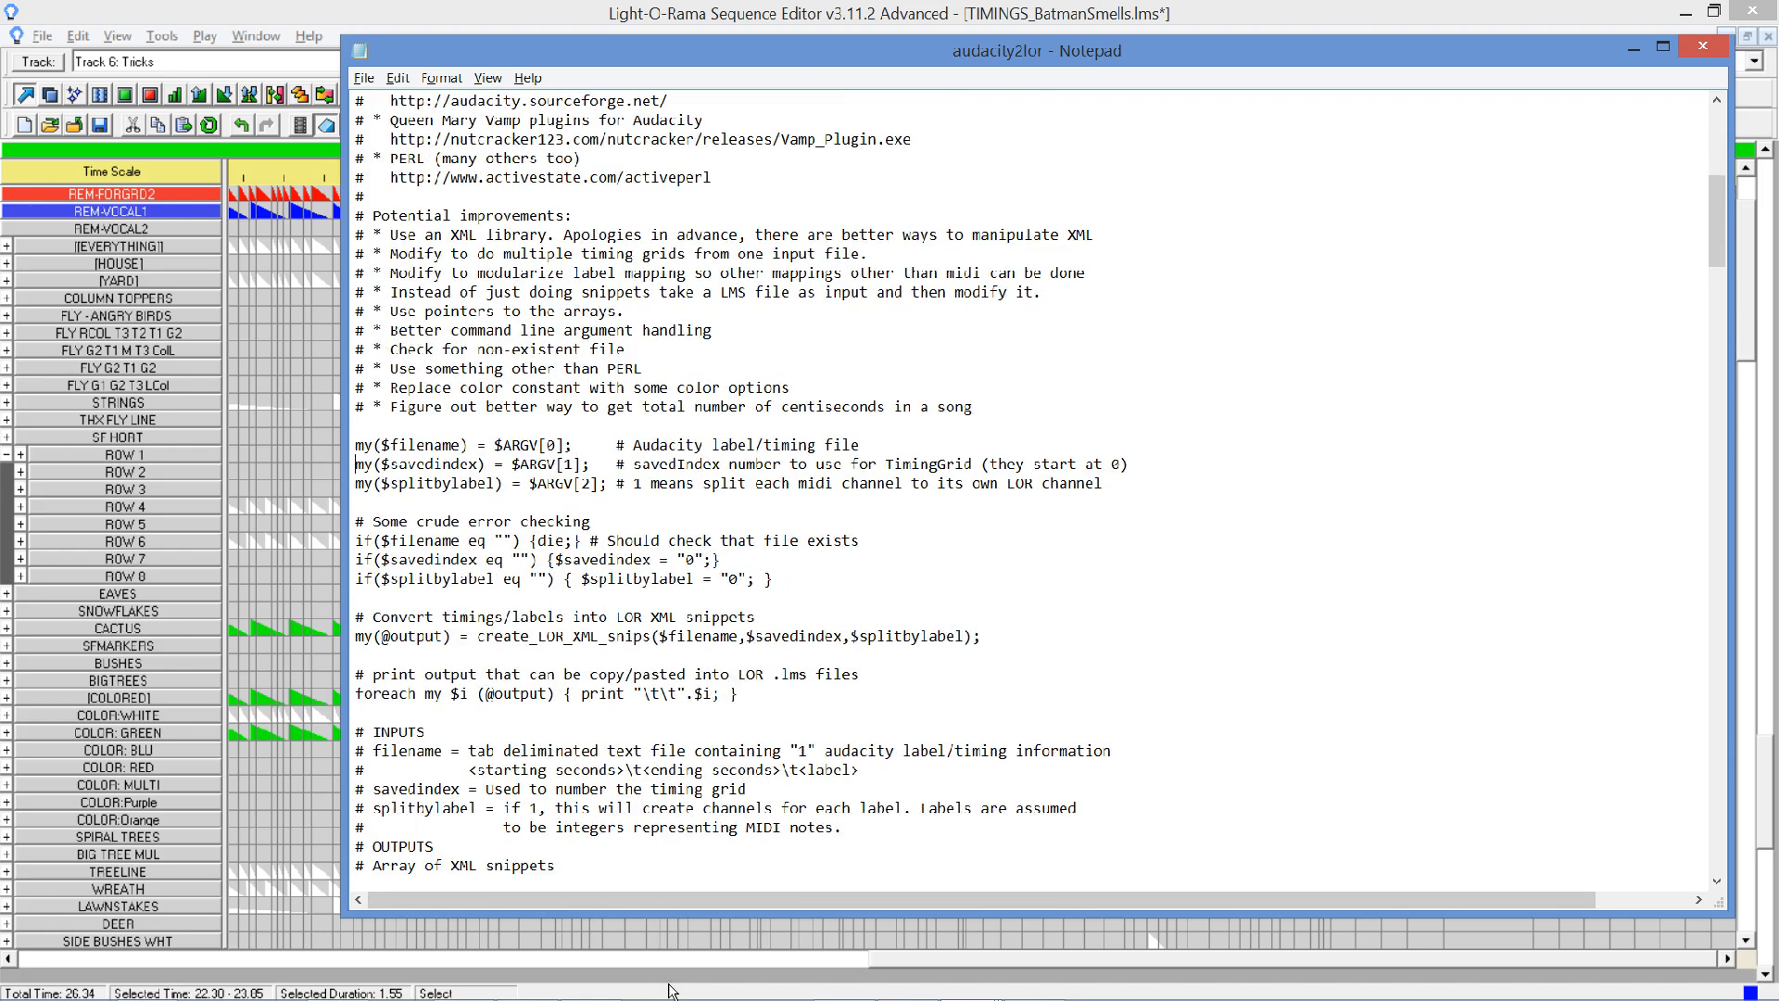
{"action": "key", "text": "Up"}
{"action": "key", "text": "shift+Down"}
{"action": "key", "text": "shift+Down"}
{"action": "key", "text": "shift+Down"}
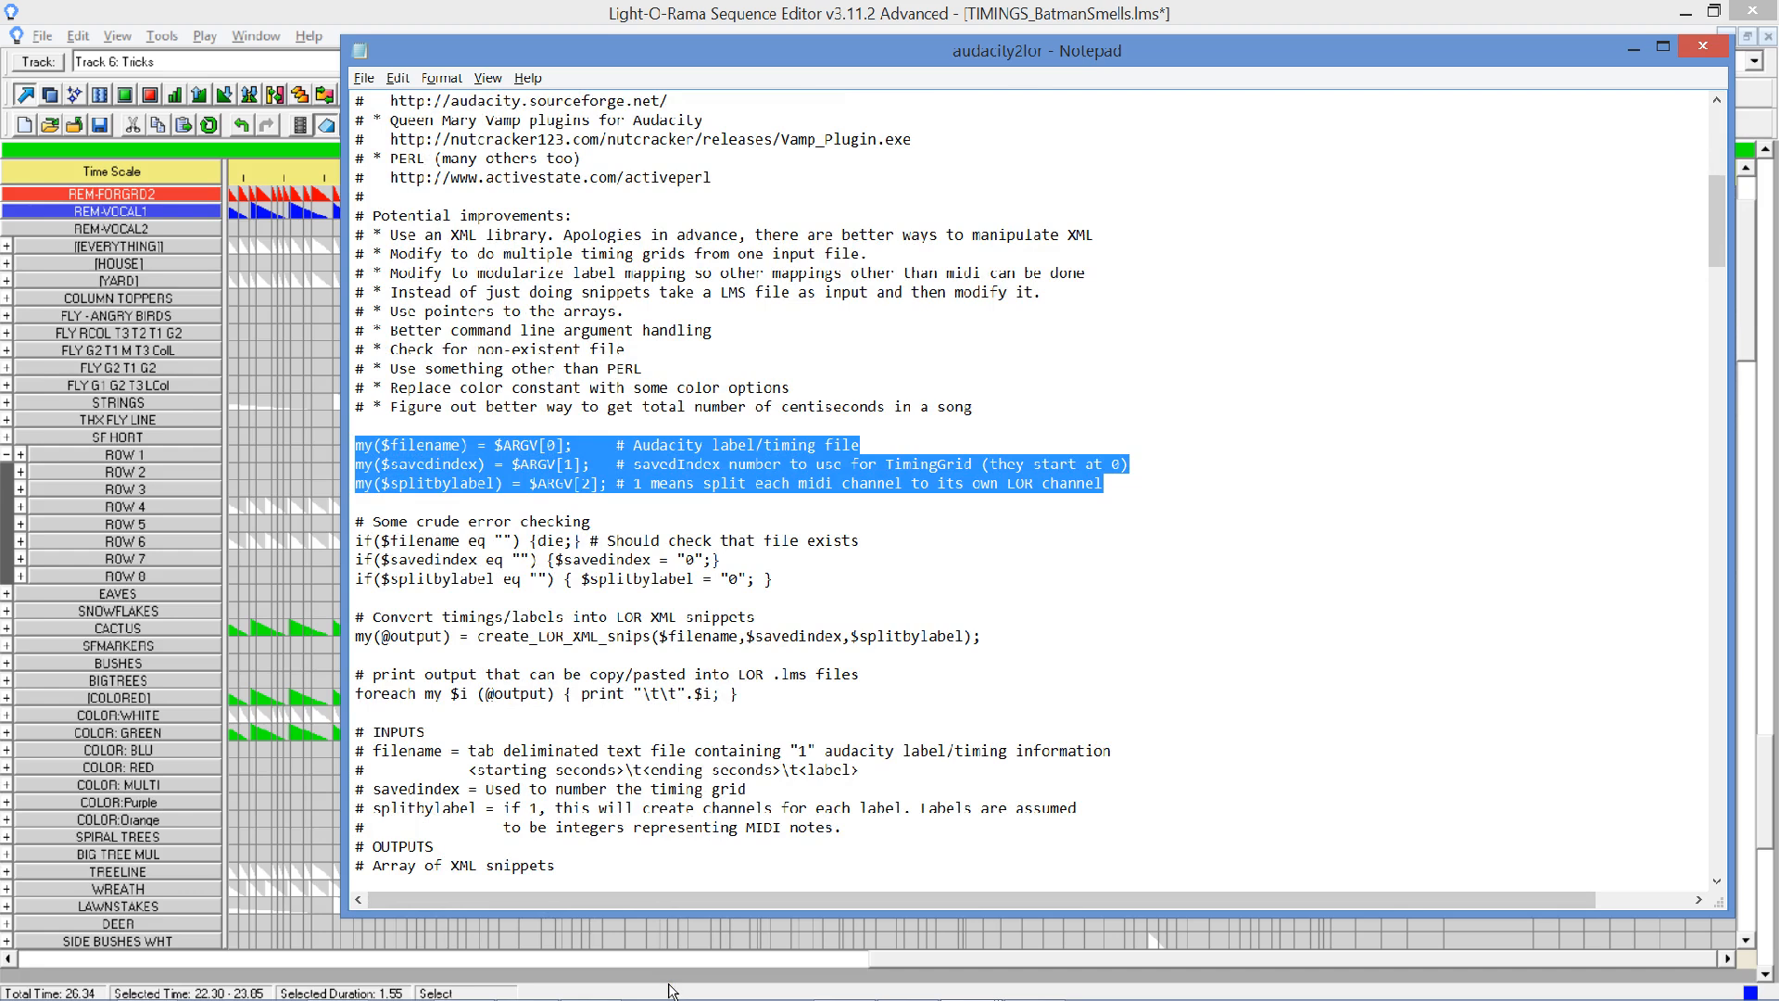
{"action": "double_click", "coordinate": [476, 484]}
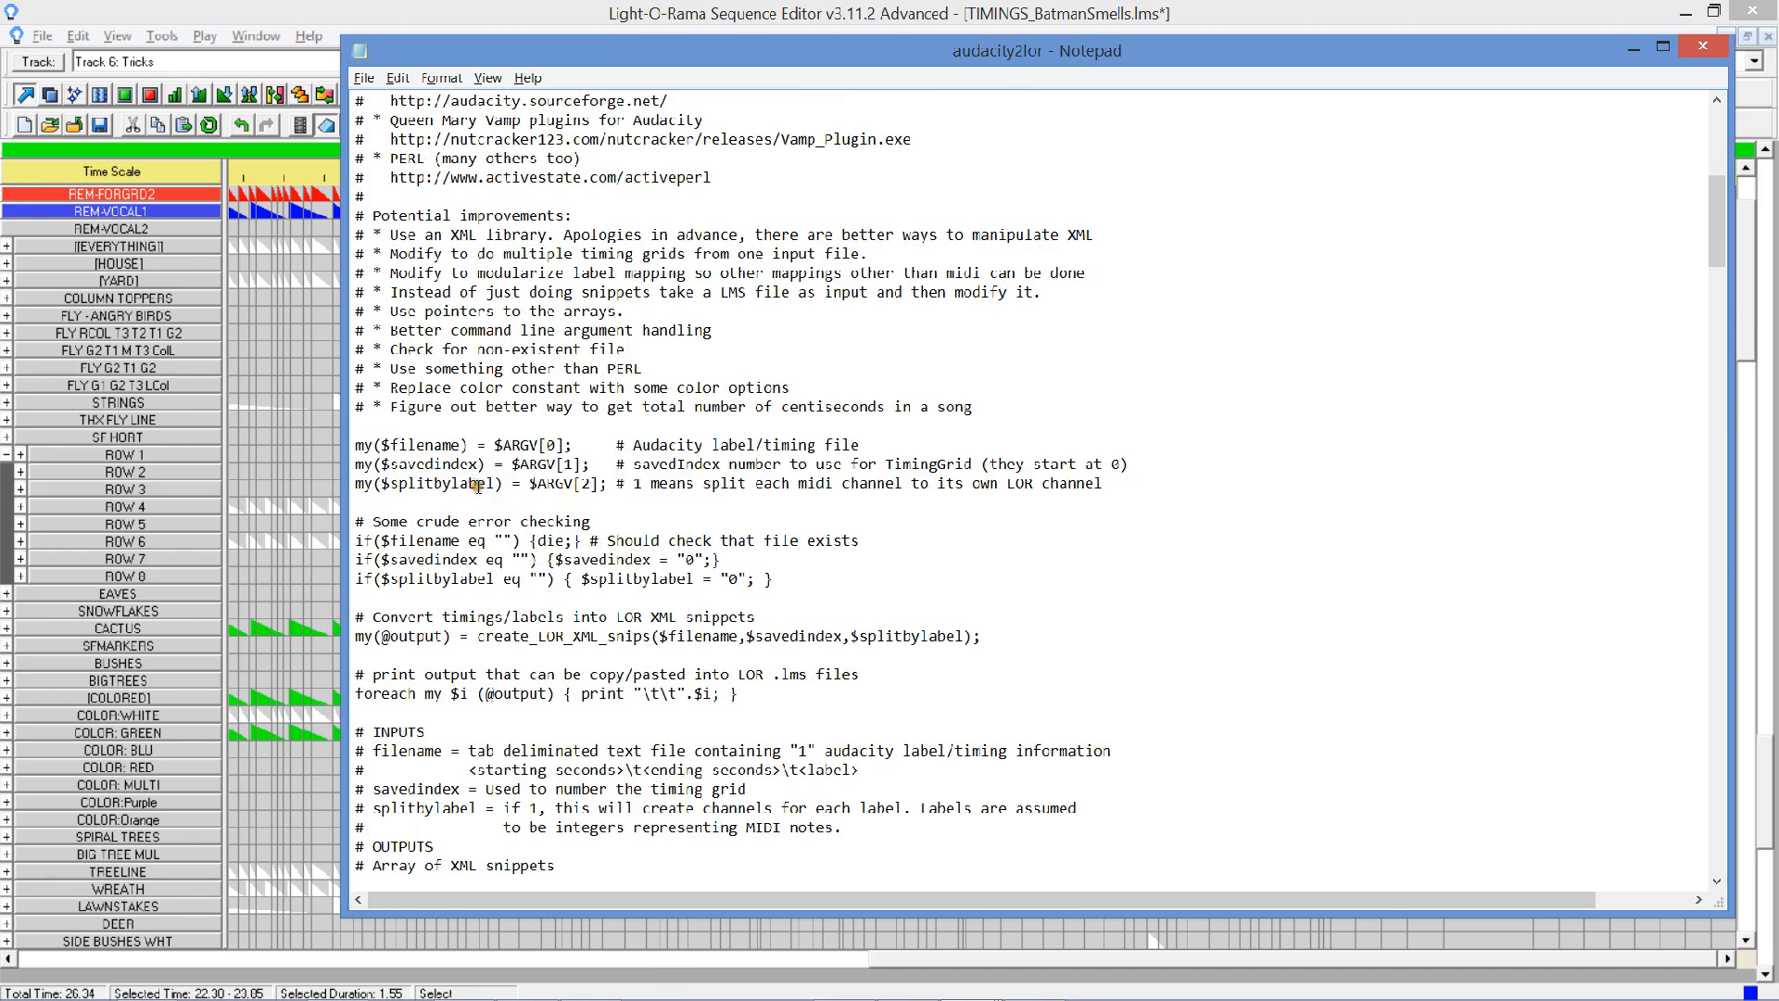
Highlight the create_LOR_XML_snips call in the script's timing conversion line to examine it.
{"action": "mouse_move", "coordinate": [1629, 996]}
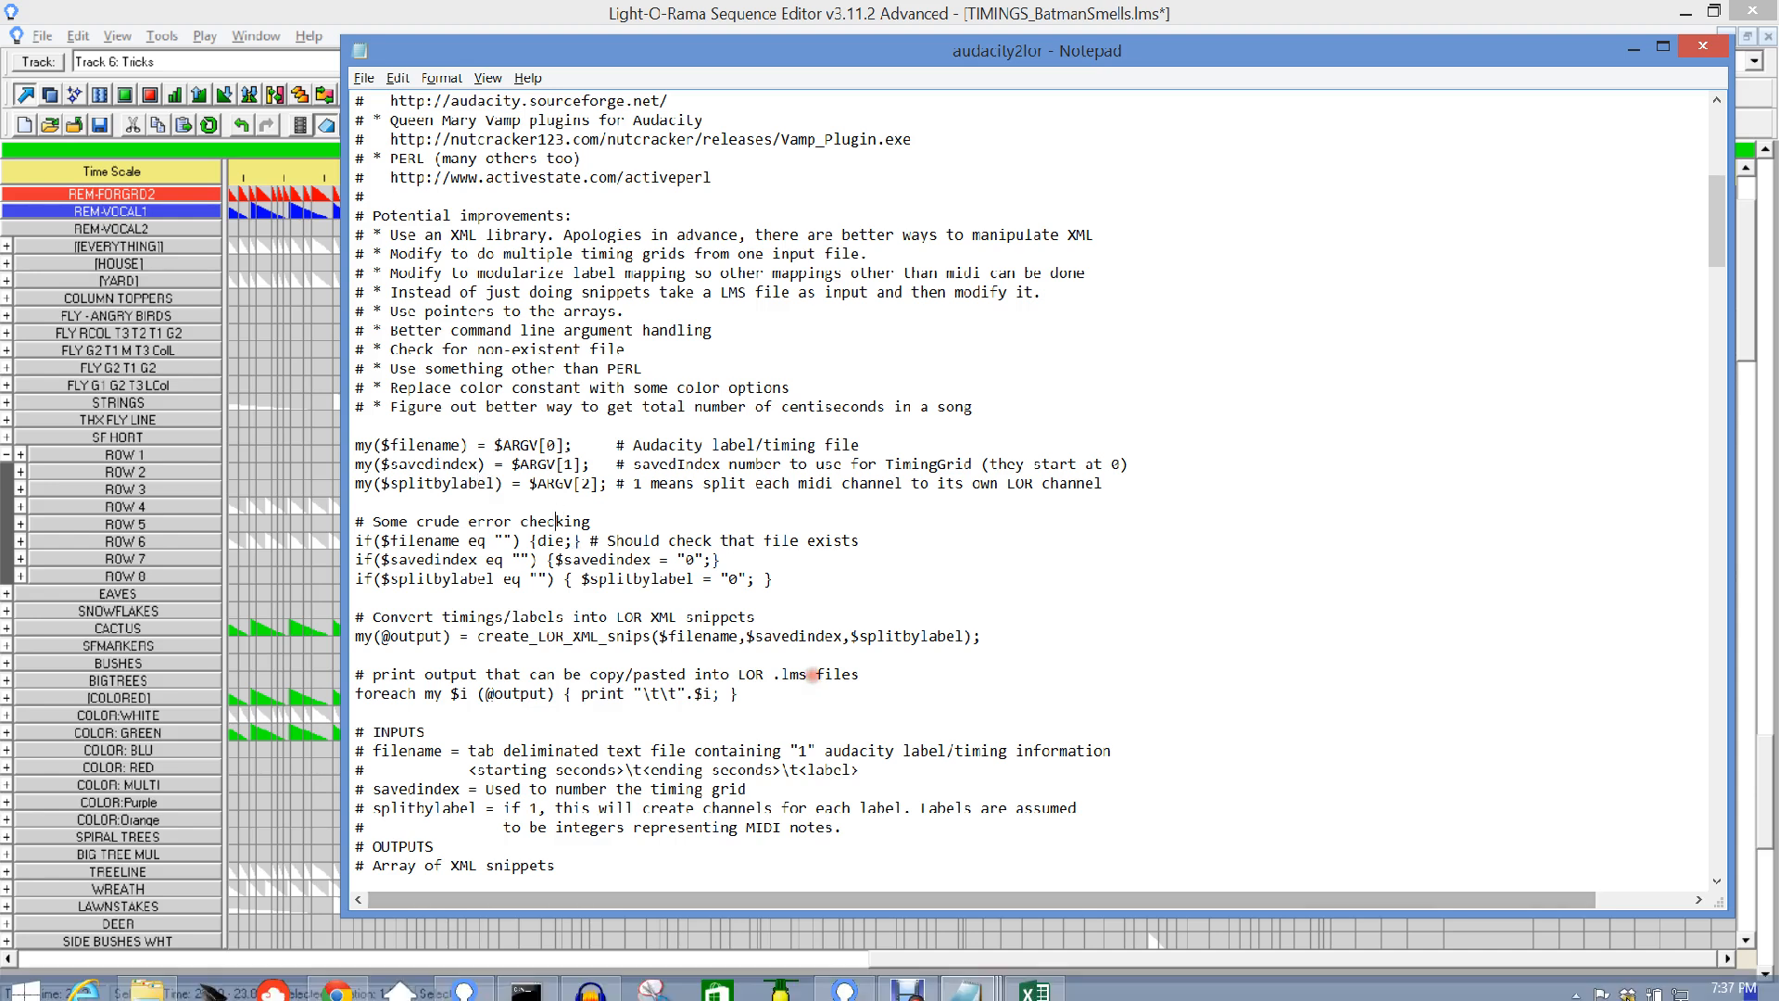
{"action": "key", "text": "Down"}
{"action": "key", "text": "Down"}
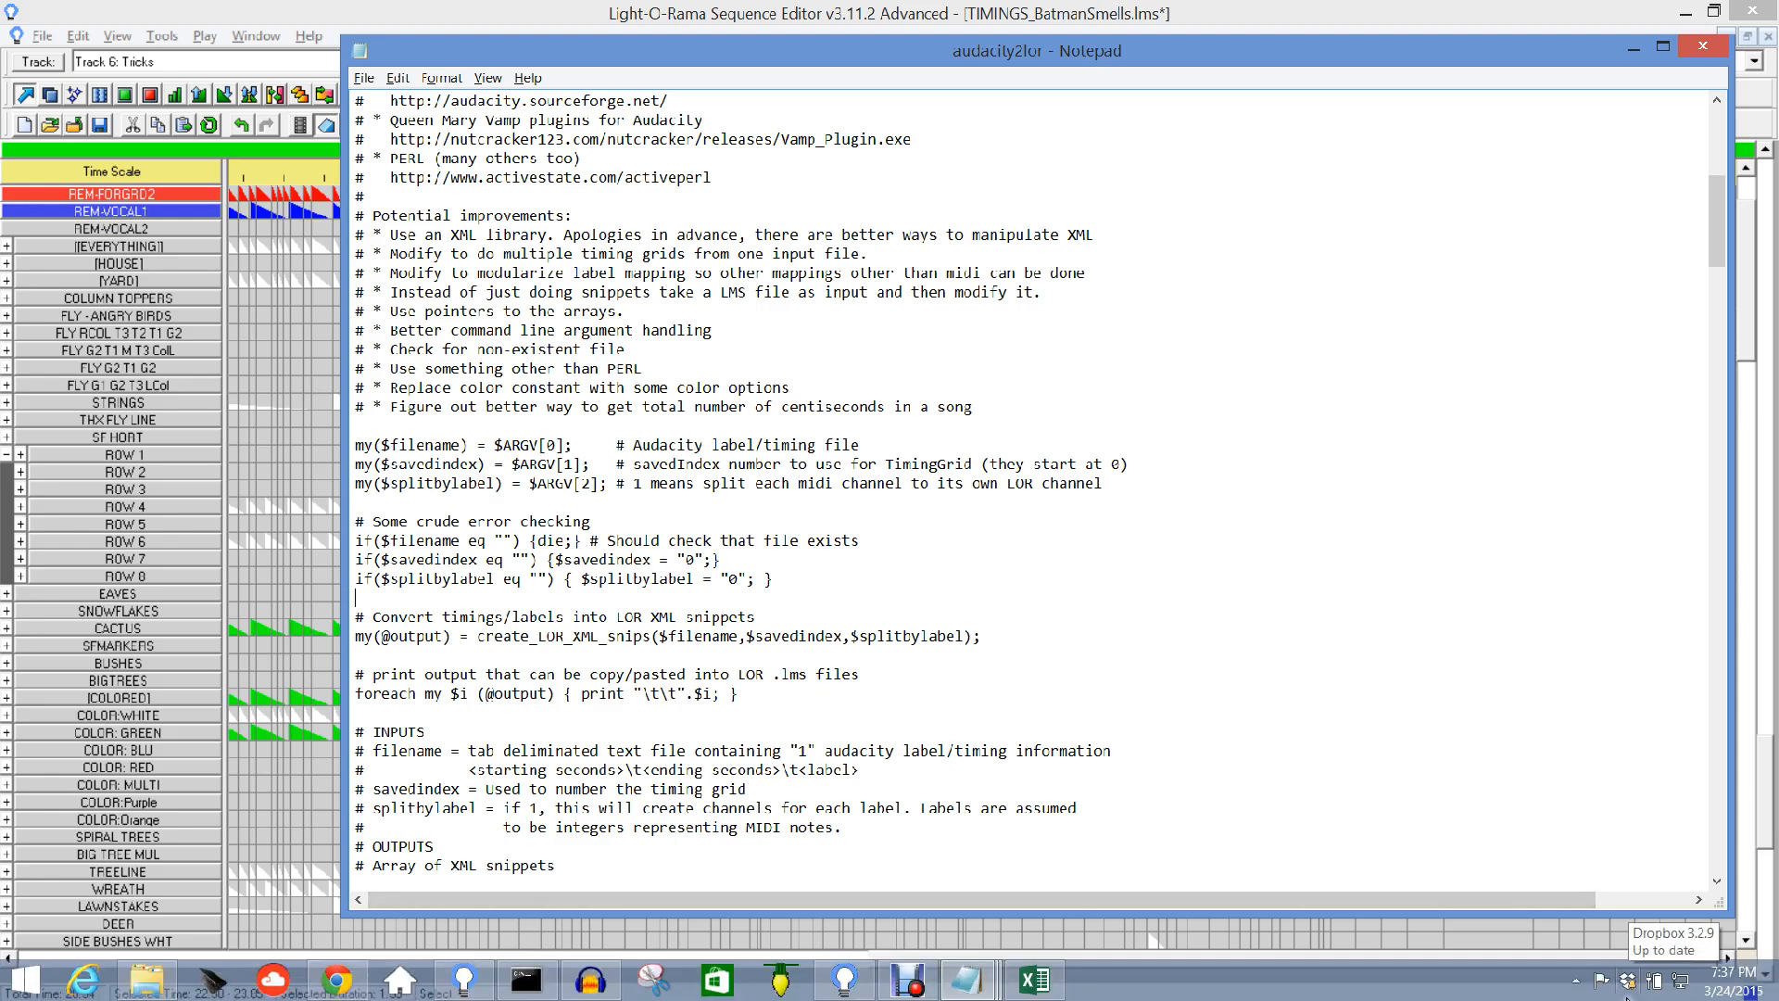
{"action": "key", "text": "Right"}
{"action": "key", "text": "Down"}
{"action": "key", "text": "Right"}
{"action": "key", "text": "Right"}
{"action": "key", "text": "Right"}
{"action": "key", "text": "Right"}
{"action": "key", "text": "shift+Right"}
{"action": "key", "text": "shift+Right"}
{"action": "key", "text": "shift+Right"}
{"action": "key", "text": "shift+Right"}
{"action": "key", "text": "shift+Right"}
{"action": "key", "text": "shift+Right"}
{"action": "key", "text": "shift+Right"}
{"action": "key", "text": "shift+Right"}
{"action": "key", "text": "shift+Right"}
{"action": "key", "text": "shift+Right"}
{"action": "key", "text": "shift+Right"}
{"action": "key", "text": "shift+Right"}
{"action": "key", "text": "shift+Right"}
{"action": "key", "text": "shift+Right"}
{"action": "key", "text": "shift+Right"}
{"action": "key", "text": "shift+Right"}
{"action": "key", "text": "shift+Right"}
{"action": "key", "text": "shift+Right"}
{"action": "key", "text": "shift+Right"}
{"action": "key", "text": "shift+Right"}
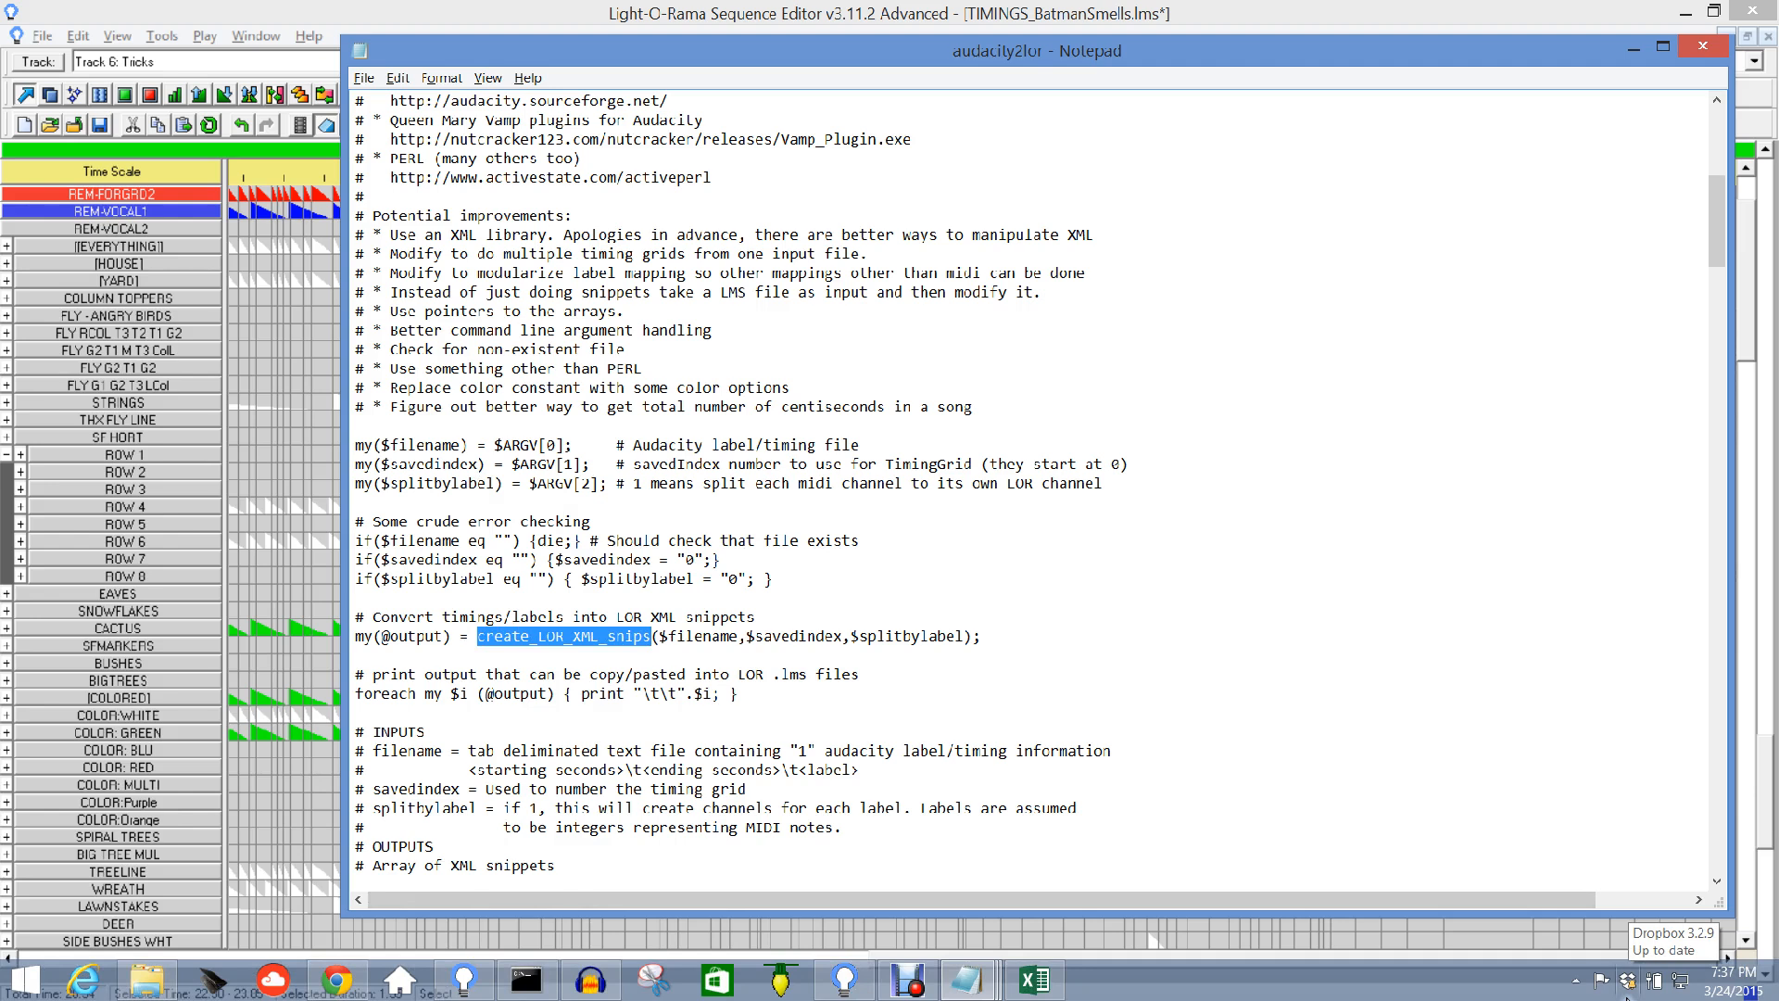
{"action": "key", "text": "Up"}
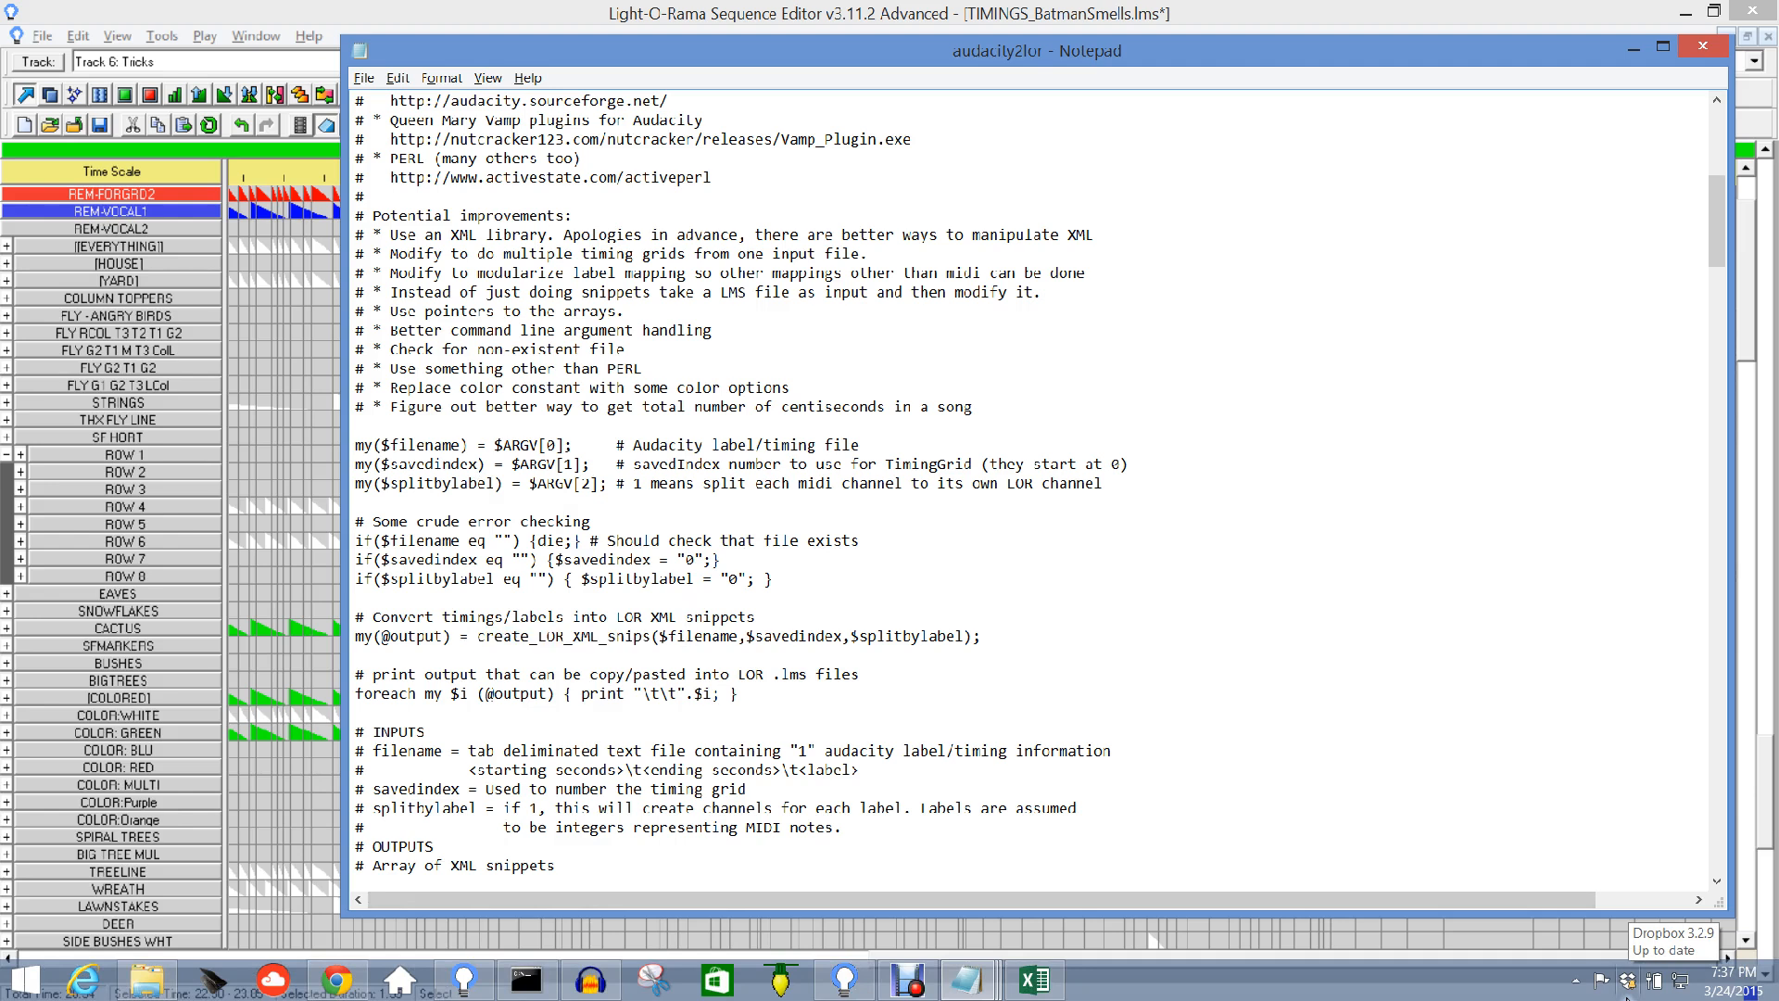
Read on through the output-printing code and the input and output comments to the create_LOR_XML_snips subroutine.
{"action": "key", "text": "Home"}
{"action": "key", "text": "Down"}
{"action": "key", "text": "Down"}
{"action": "key", "text": "Down"}
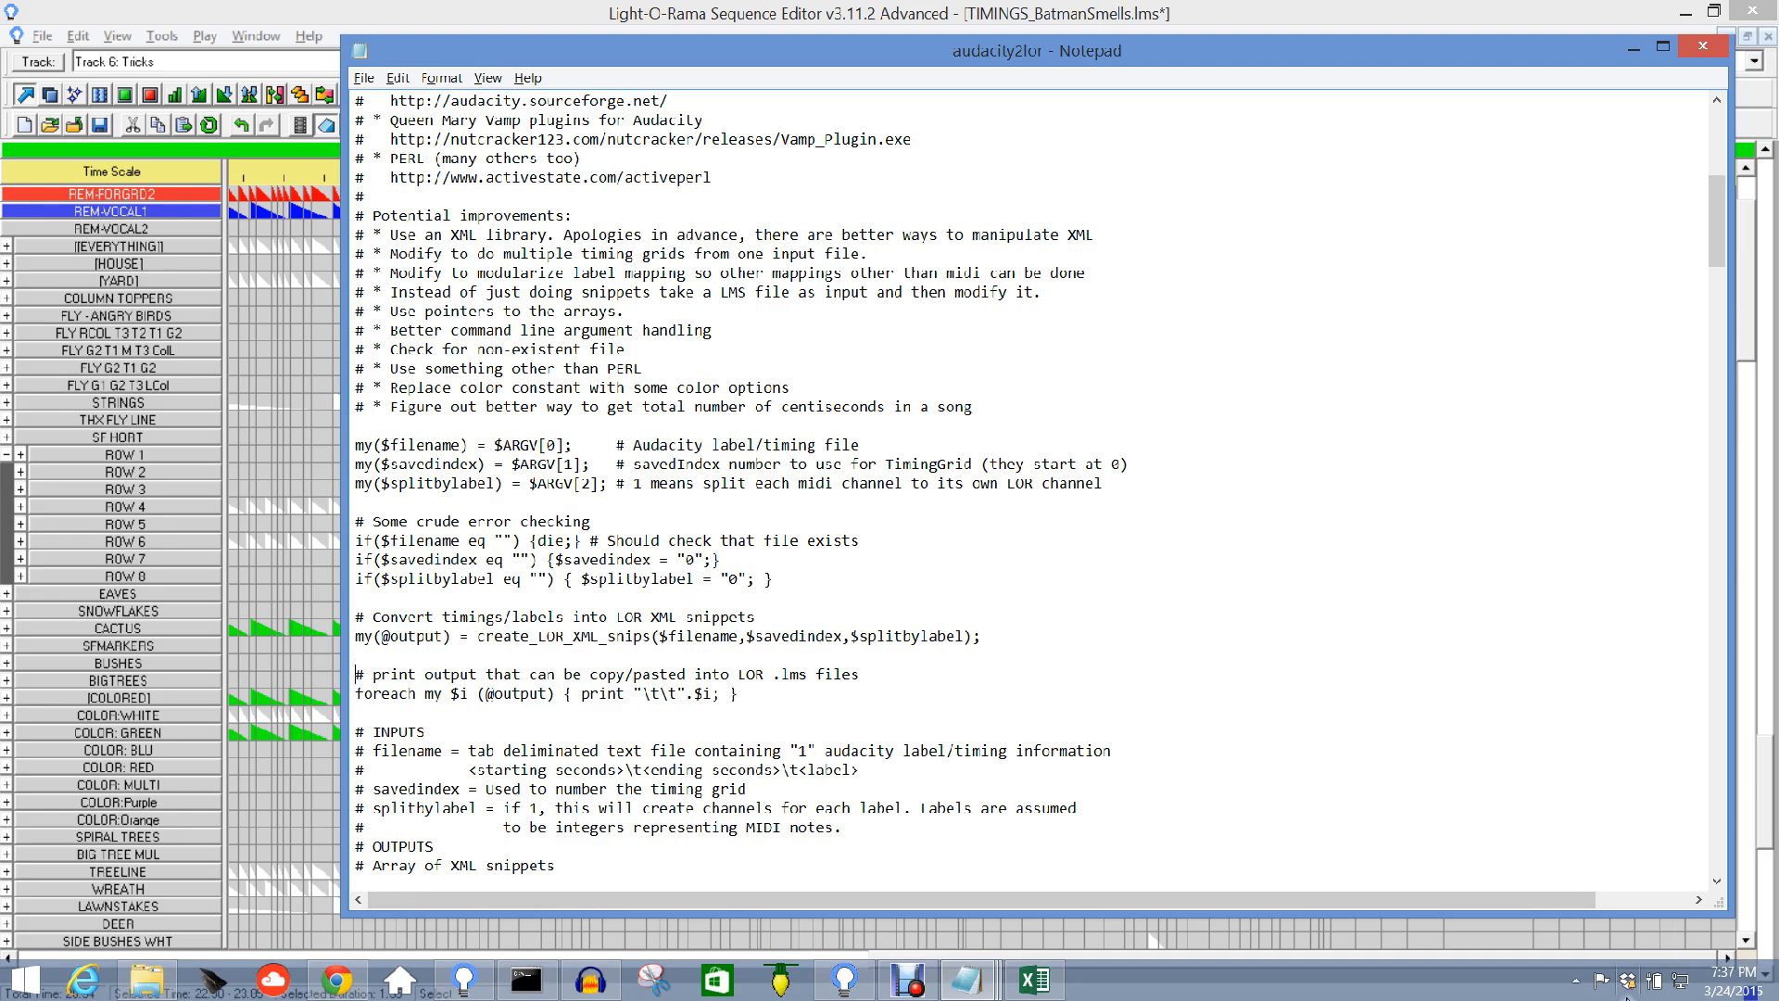
{"action": "key", "text": "Down"}
{"action": "key", "text": "Down"}
{"action": "key", "text": "Down"}
{"action": "key", "text": "Down"}
{"action": "key", "text": "Down"}
{"action": "key", "text": "Down"}
{"action": "key", "text": "Down"}
{"action": "key", "text": "Down"}
{"action": "key", "text": "Down"}
{"action": "key", "text": "Down"}
{"action": "key", "text": "Down"}
{"action": "key", "text": "Down"}
{"action": "key", "text": "Down"}
{"action": "key", "text": "Down"}
{"action": "key", "text": "Down"}
{"action": "key", "text": "Down"}
{"action": "key", "text": "Down"}
{"action": "key", "text": "Down"}
{"action": "key", "text": "Down"}
{"action": "key", "text": "Down"}
{"action": "key", "text": "Down"}
{"action": "key", "text": "Down"}
{"action": "key", "text": "Down"}
{"action": "key", "text": "Down"}
{"action": "key", "text": "Down"}
{"action": "key", "text": "Down"}
{"action": "key", "text": "Down"}
{"action": "key", "text": "Up"}
{"action": "key", "text": "Up"}
{"action": "key", "text": "Up"}
{"action": "key", "text": "Up"}
{"action": "key", "text": "Up"}
{"action": "key", "text": "Up"}
{"action": "key", "text": "Up"}
{"action": "key", "text": "Up"}
{"action": "key", "text": "Up"}
{"action": "key", "text": "Up"}
{"action": "key", "text": "Up"}
{"action": "key", "text": "Up"}
{"action": "key", "text": "Up"}
{"action": "key", "text": "Up"}
{"action": "key", "text": "Up"}
{"action": "key", "text": "Up"}
{"action": "key", "text": "Up"}
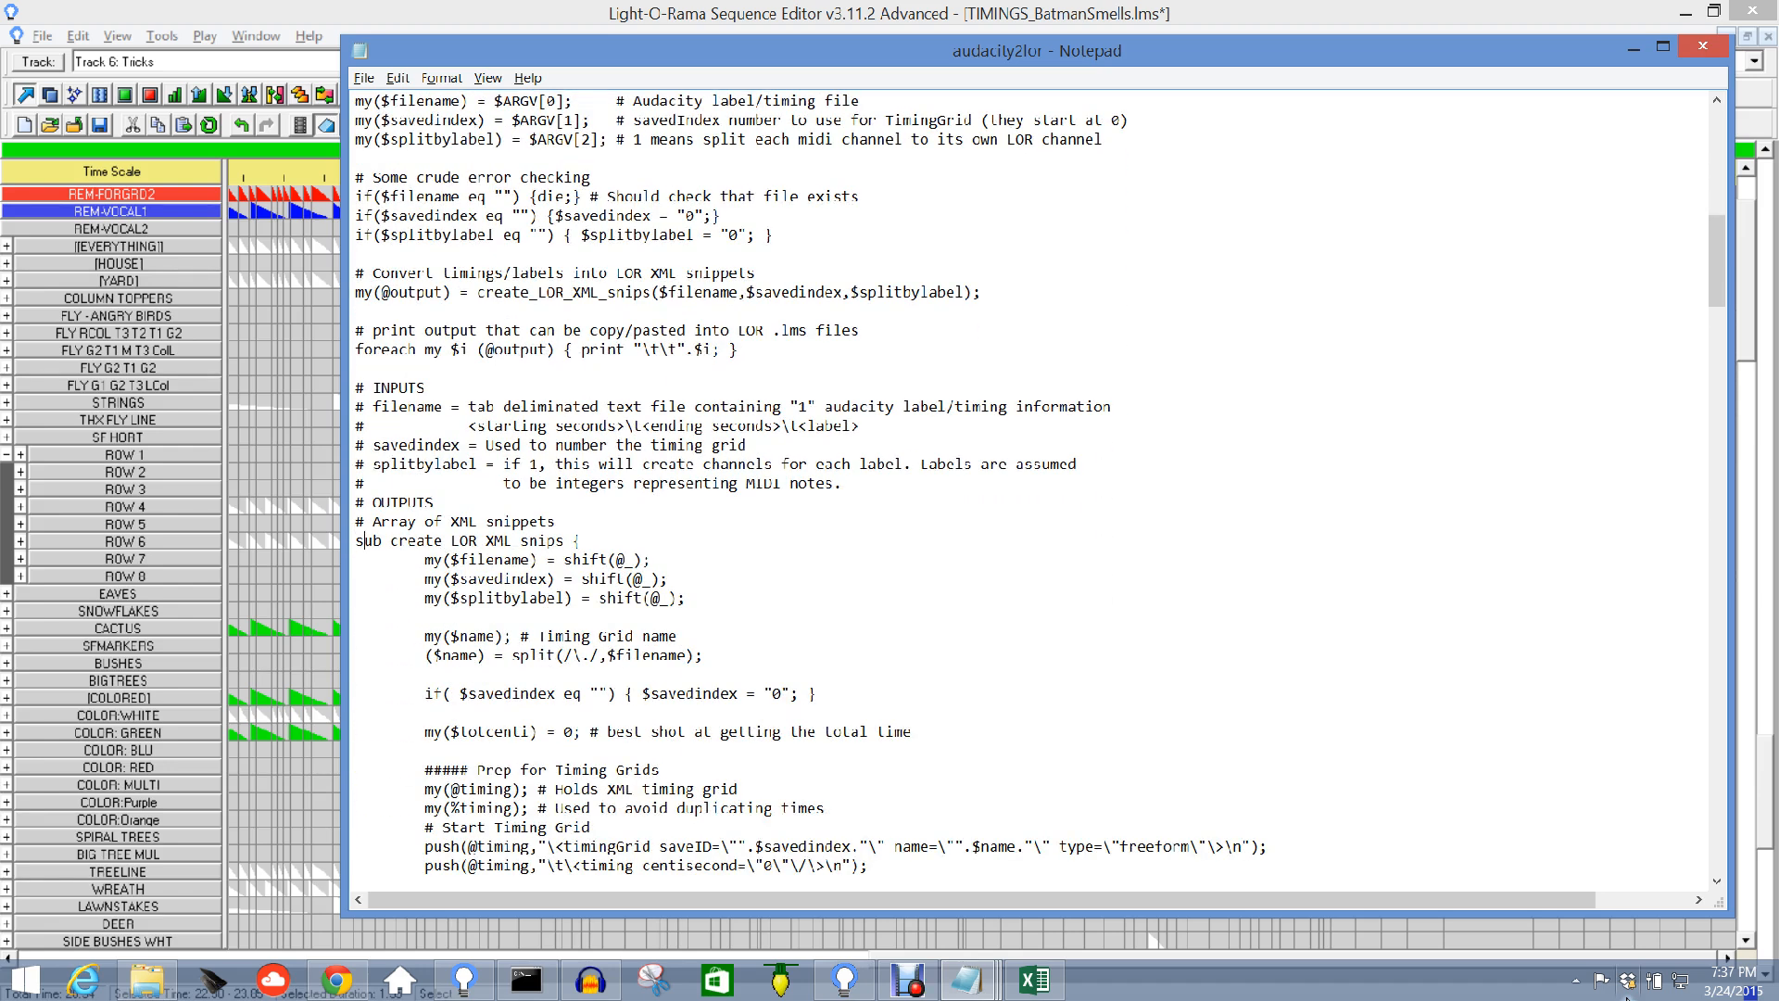
Examine the argument shifts and grid name lines at the start of the create_LOR_XML_snips subroutine.
{"action": "key", "text": "Down"}
{"action": "key", "text": "Down"}
{"action": "key", "text": "Right"}
{"action": "key", "text": "Right"}
{"action": "key", "text": "Right"}
{"action": "key", "text": "Right"}
{"action": "key", "text": "Right"}
{"action": "key", "text": "Right"}
{"action": "key", "text": "Down"}
{"action": "key", "text": "Down"}
{"action": "key", "text": "Down"}
{"action": "key", "text": "Home"}
{"action": "key", "text": "Right"}
{"action": "key", "text": "Right"}
{"action": "key", "text": "Right"}
{"action": "key", "text": "Right"}
{"action": "key", "text": "Right"}
{"action": "key", "text": "Right"}
{"action": "key", "text": "Right"}
{"action": "key", "text": "Right"}
{"action": "key", "text": "Left"}
{"action": "key", "text": "Left"}
{"action": "key", "text": "Left"}
{"action": "key", "text": "Left"}
{"action": "key", "text": "Left"}
{"action": "key", "text": "Left"}
{"action": "key", "text": "Left"}
{"action": "key", "text": "Left"}
{"action": "key", "text": "Left"}
{"action": "key", "text": "Left"}
{"action": "key", "text": "Left"}
{"action": "key", "text": "Left"}
Read on through the savedindex default and total time lines around the timing grid preparation code.
{"action": "key", "text": "Down"}
{"action": "key", "text": "Down"}
{"action": "key", "text": "Down"}
{"action": "key", "text": "Down"}
{"action": "key", "text": "Down"}
{"action": "key", "text": "Down"}
{"action": "key", "text": "Down"}
{"action": "key", "text": "Down"}
{"action": "key", "text": "Down"}
{"action": "key", "text": "Down"}
{"action": "key", "text": "Down"}
{"action": "key", "text": "Down"}
{"action": "key", "text": "Down"}
{"action": "key", "text": "Down"}
{"action": "key", "text": "Down"}
{"action": "key", "text": "Down"}
{"action": "key", "text": "Down"}
{"action": "key", "text": "Up"}
{"action": "key", "text": "Up"}
{"action": "key", "text": "Up"}
{"action": "key", "text": "Up"}
{"action": "key", "text": "Up"}
{"action": "key", "text": "Up"}
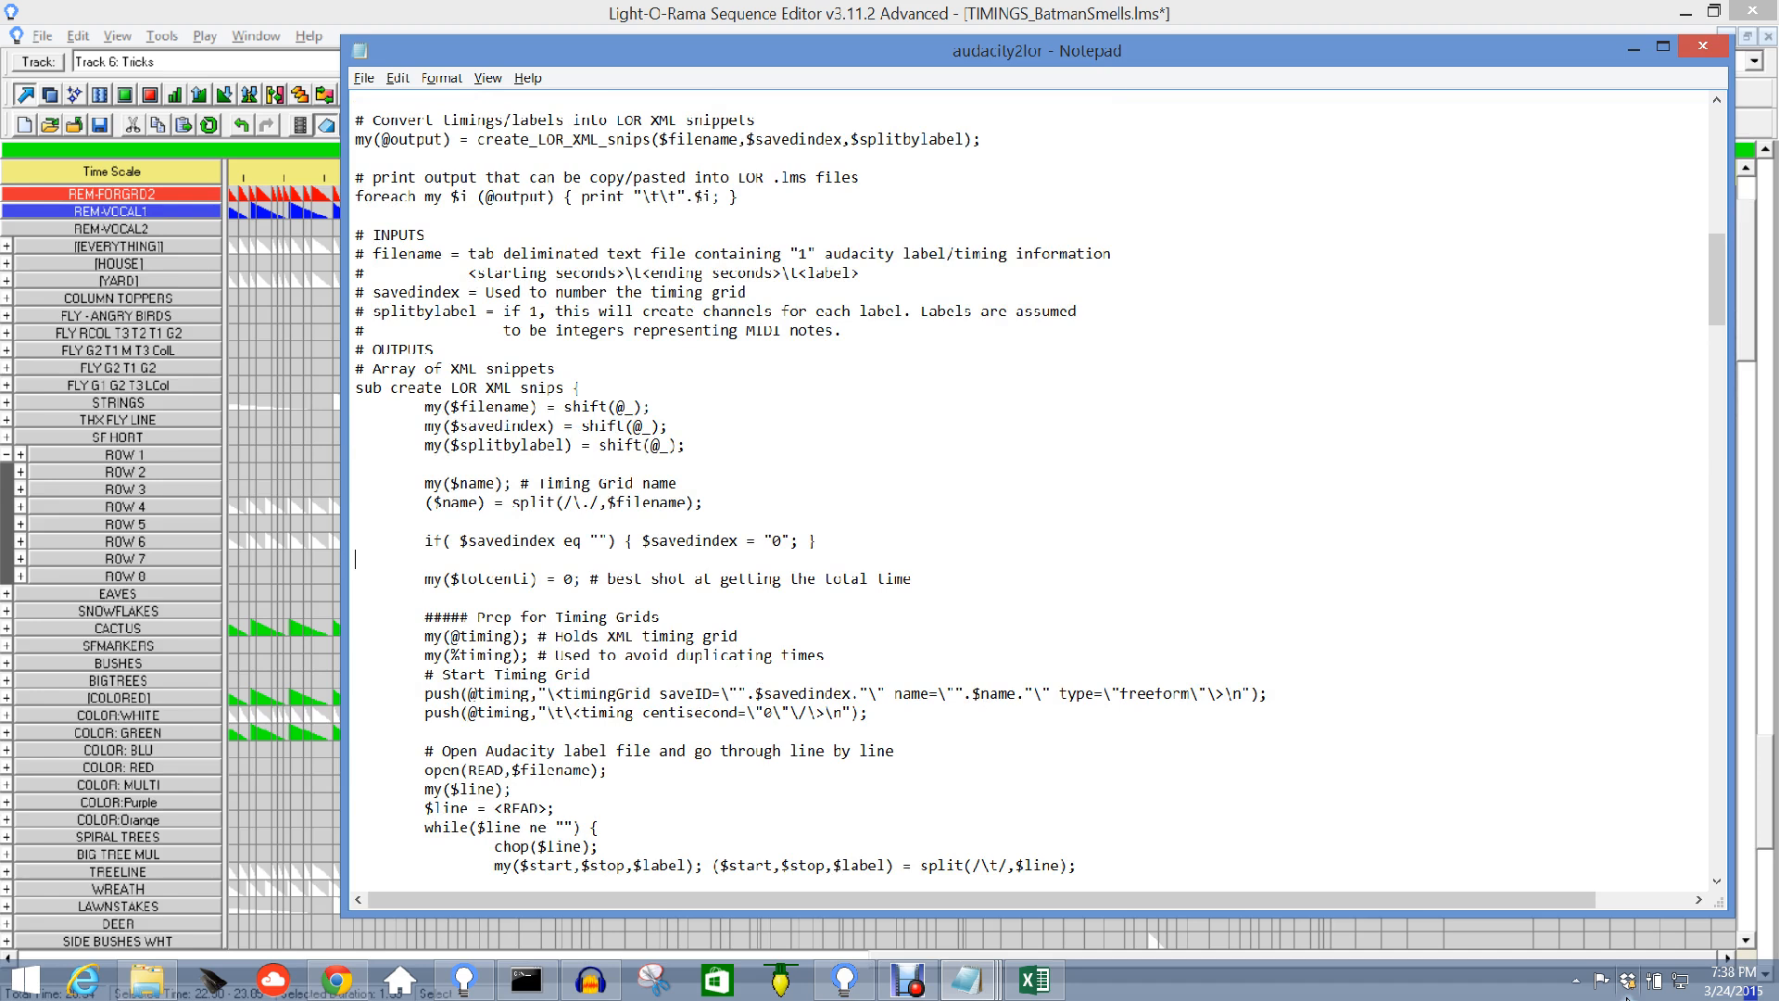
{"action": "key", "text": "Down"}
{"action": "key", "text": "Down"}
{"action": "key", "text": "Down"}
{"action": "key", "text": "shift+Down"}
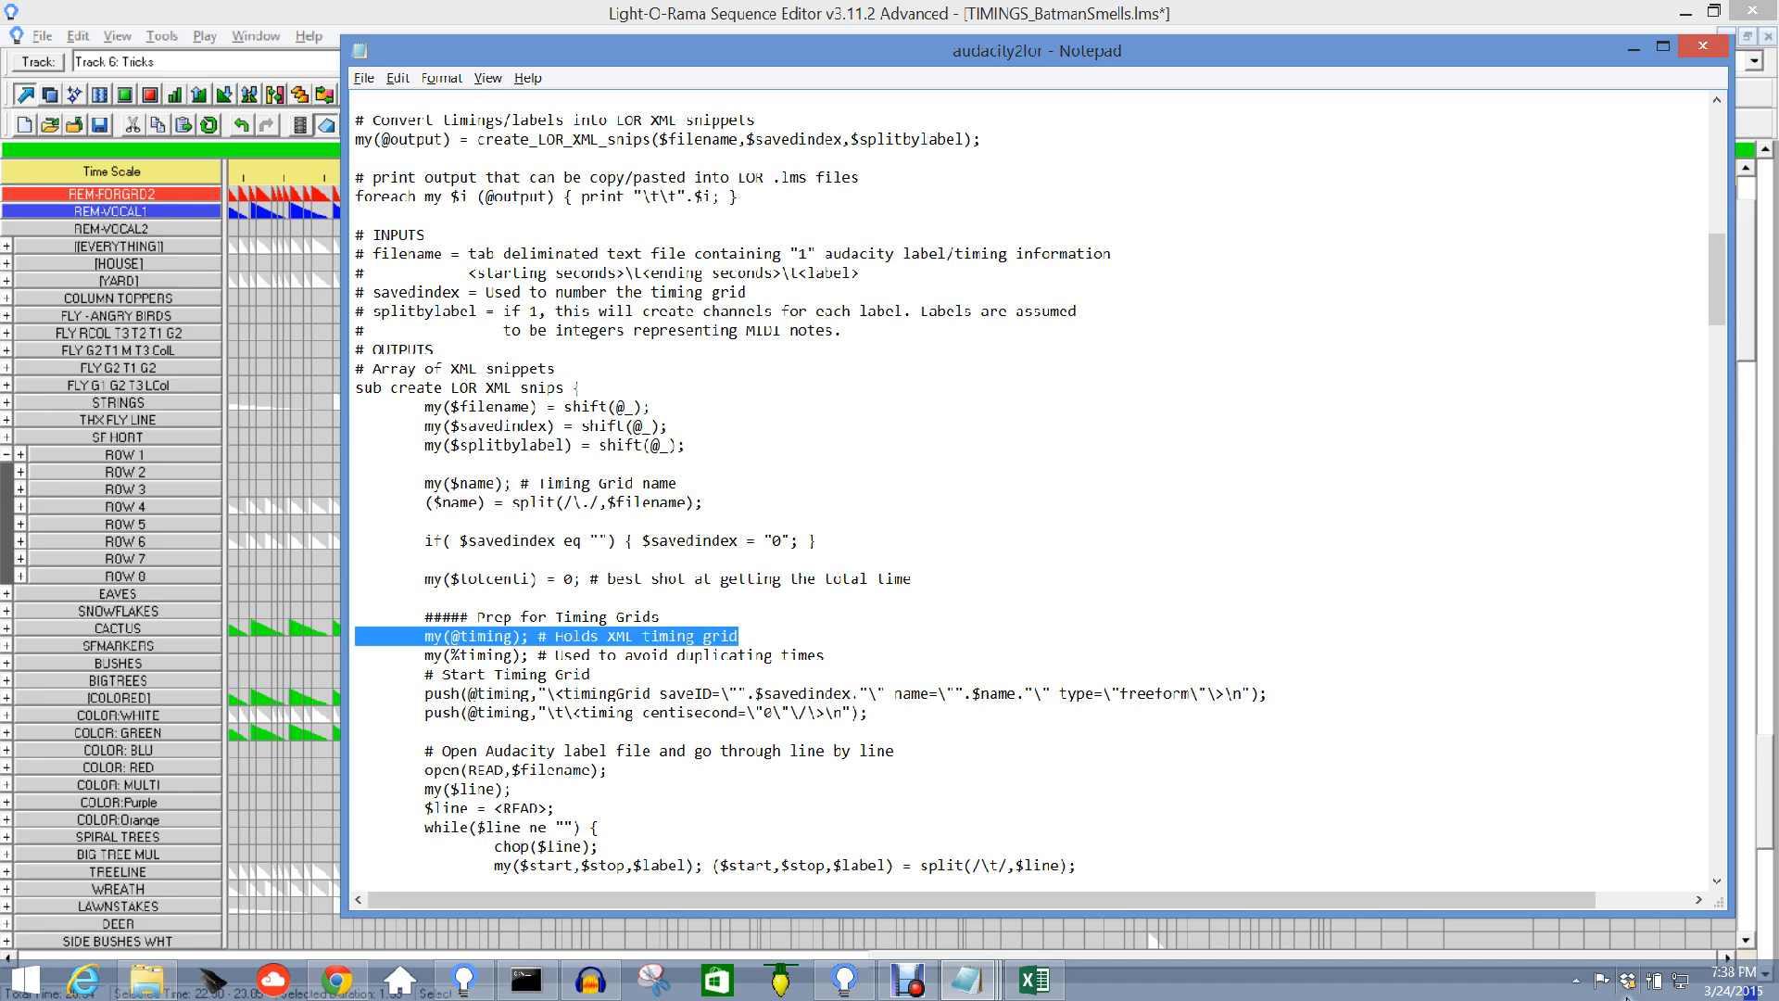
{"action": "key", "text": "Down"}
{"action": "key", "text": "shift+Down"}
{"action": "key", "text": "shift+Up"}
{"action": "key", "text": "shift+Down"}
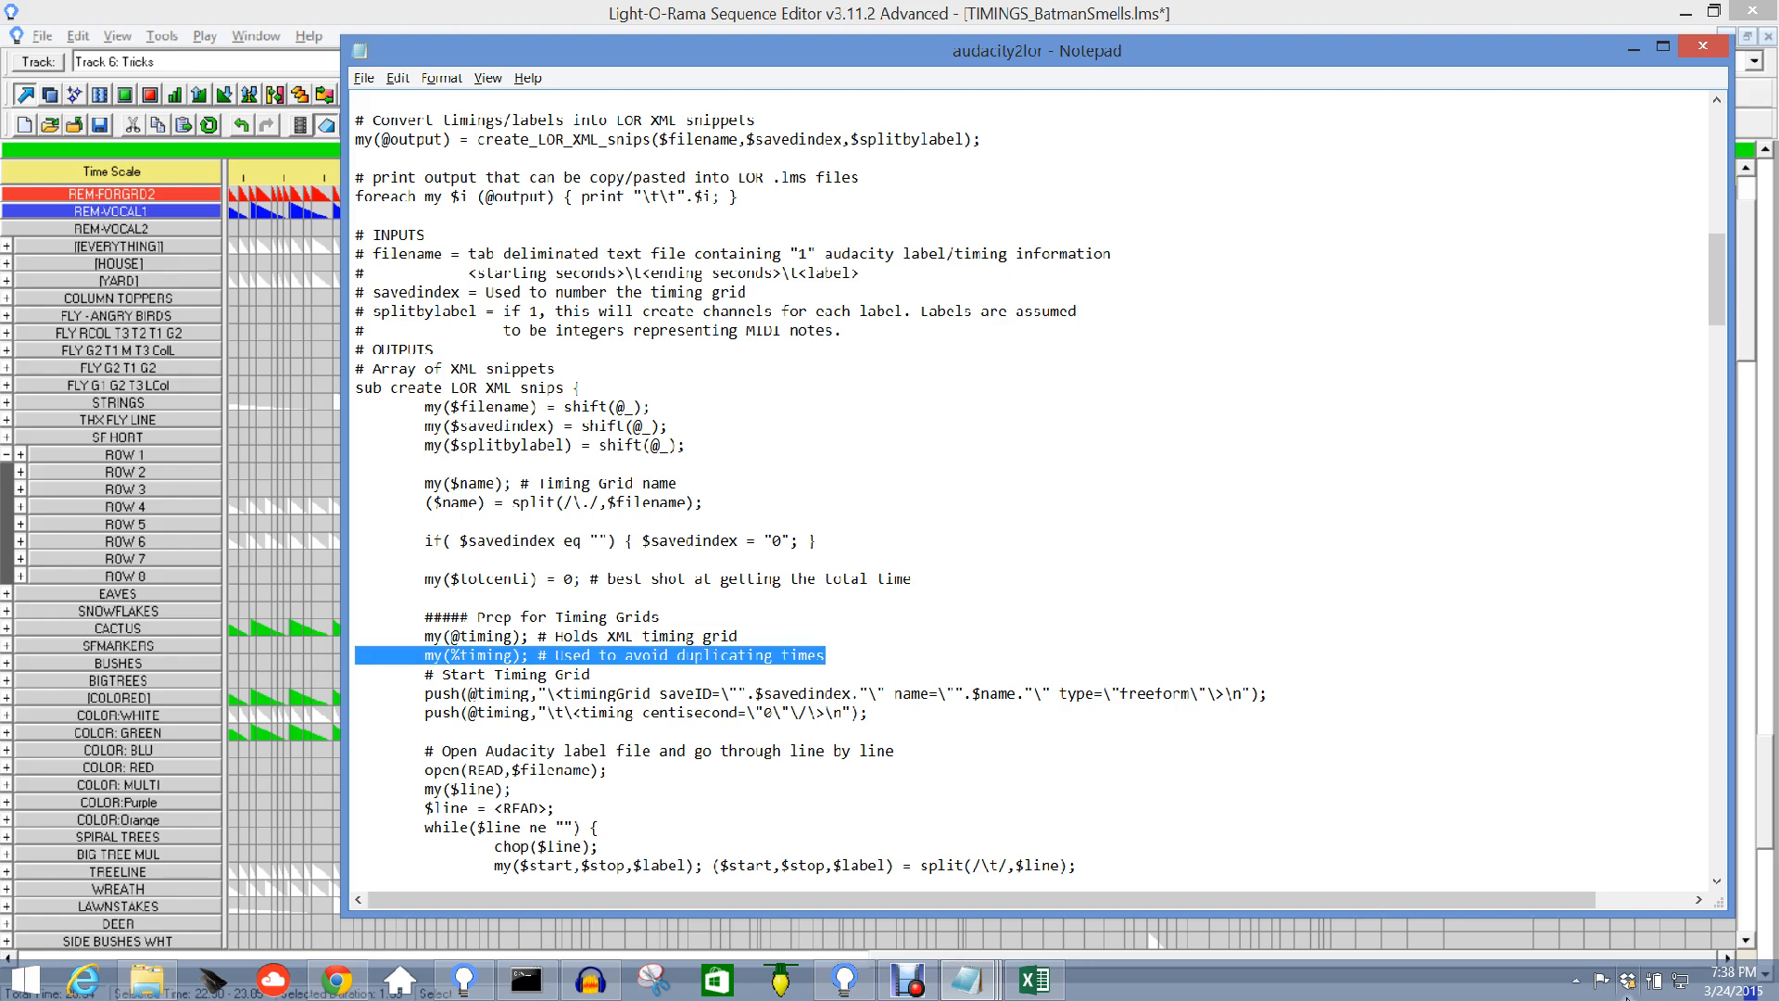
{"action": "key", "text": "Down"}
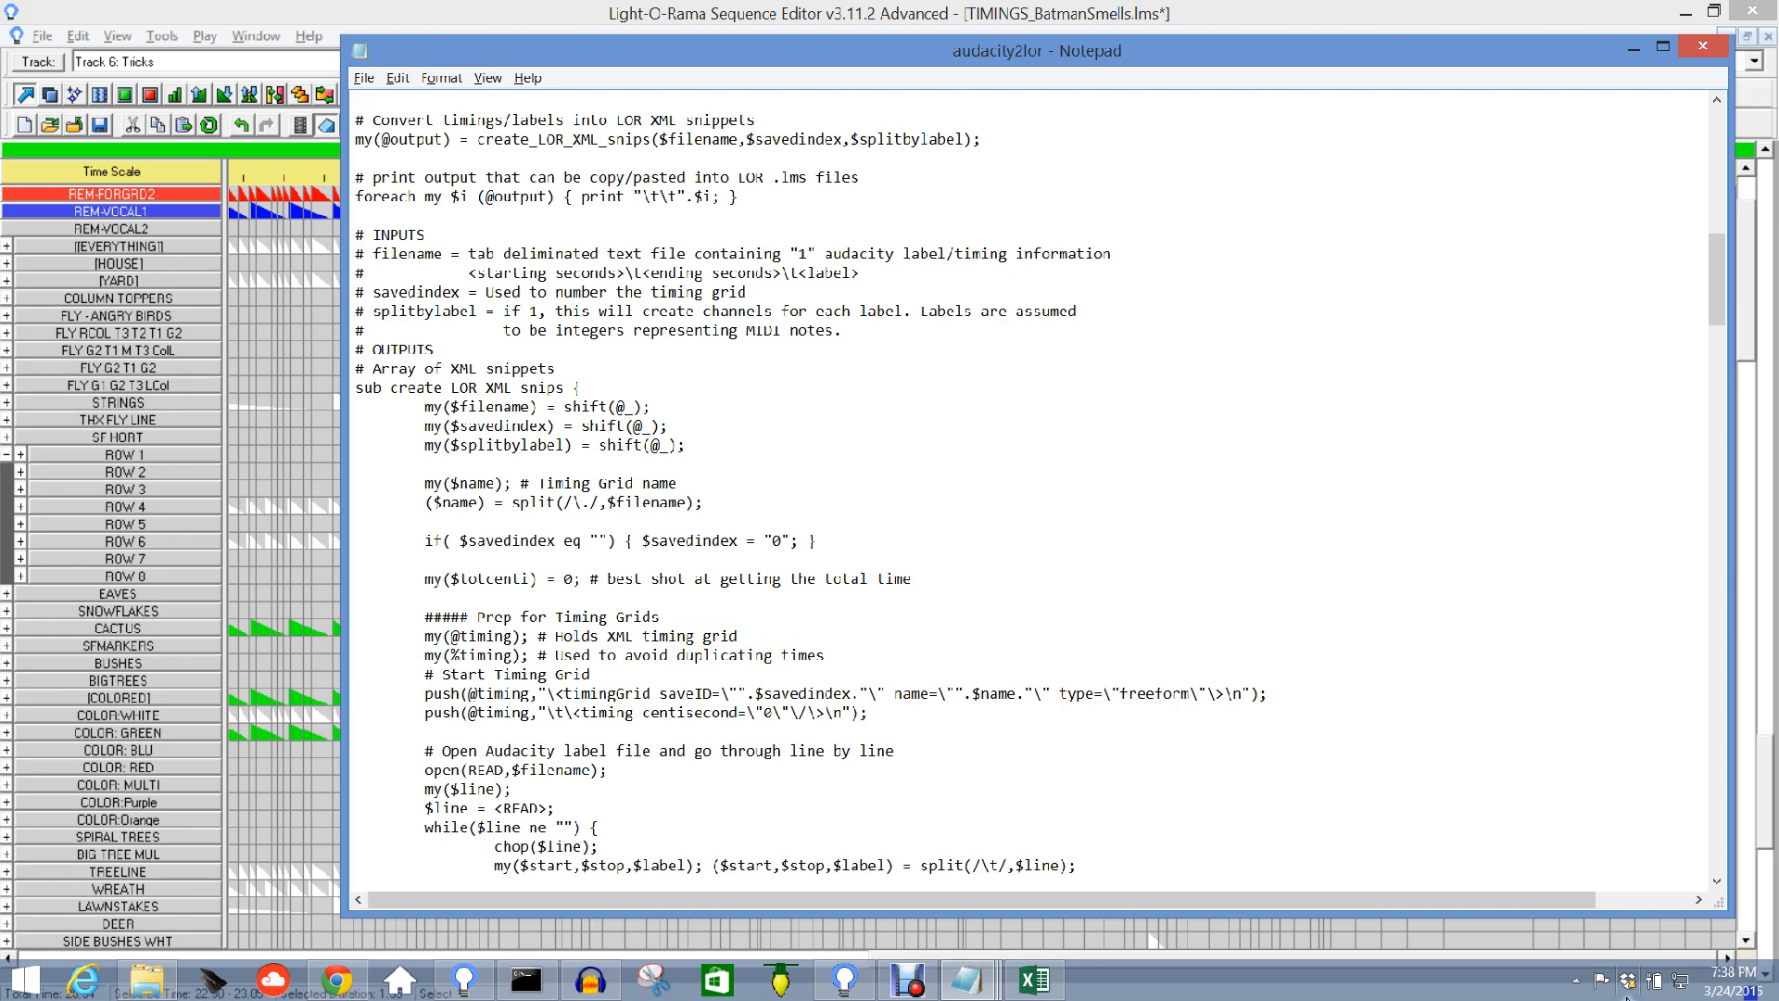
{"action": "key", "text": "shift+Down"}
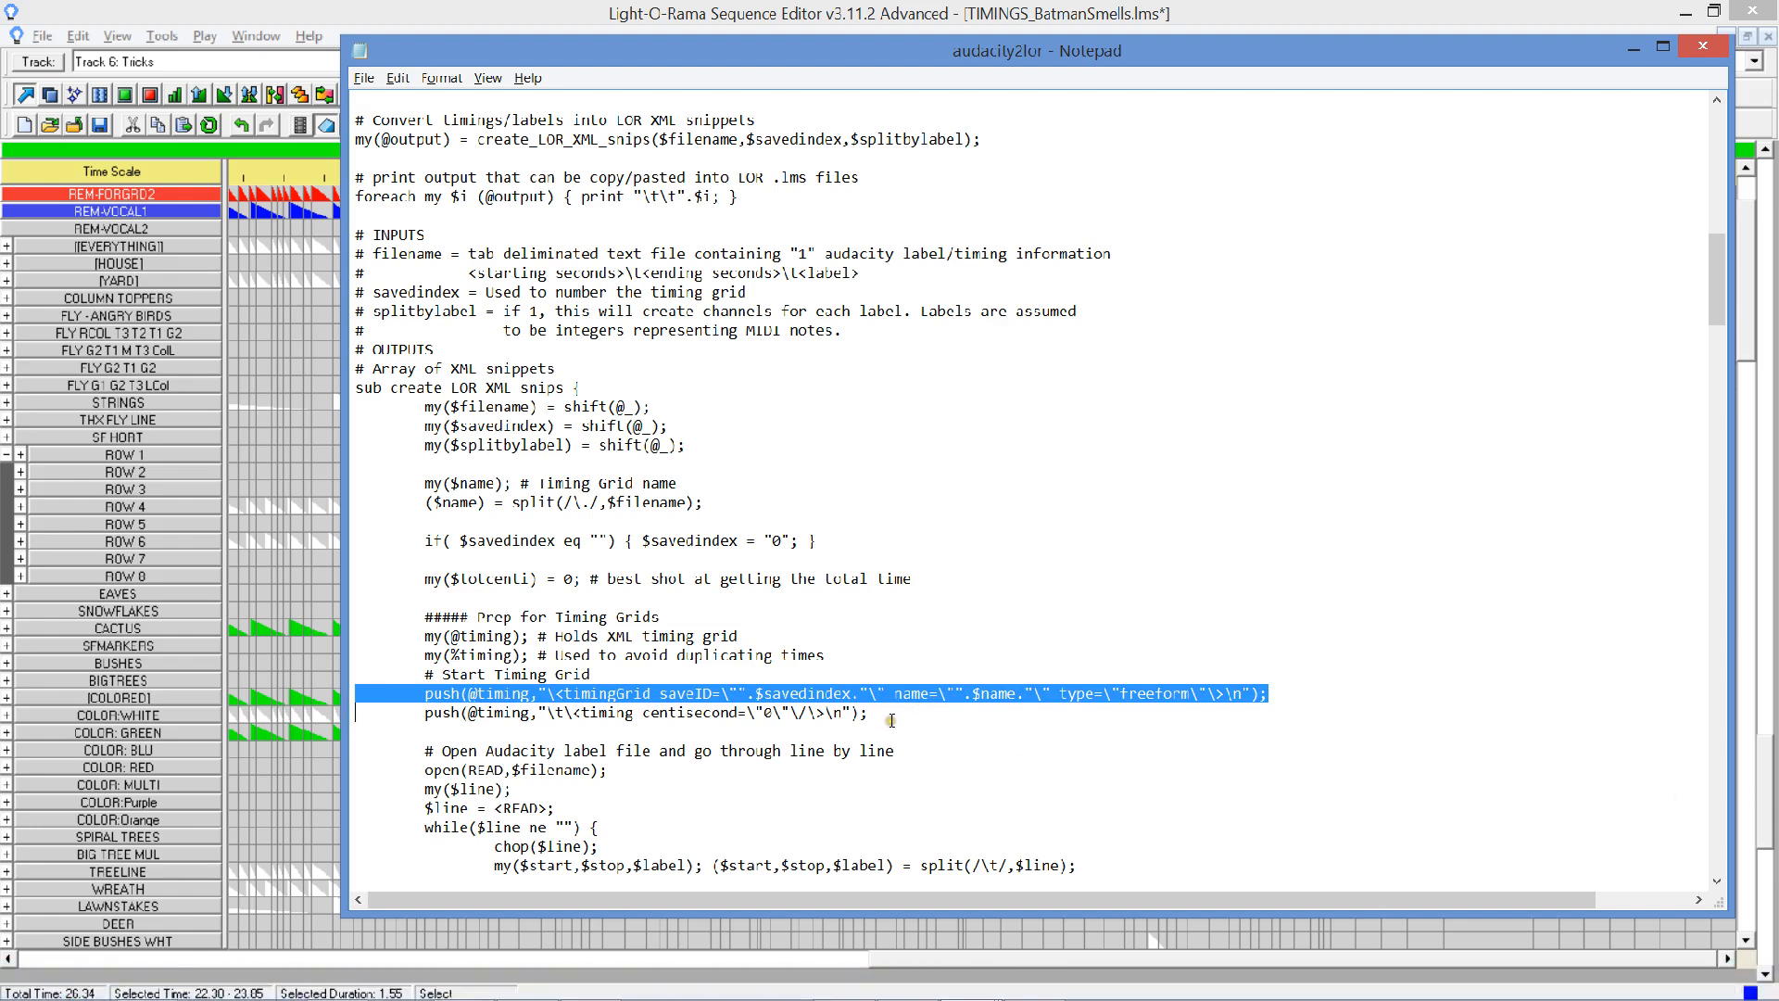
{"action": "left_click", "coordinate": [490, 707]}
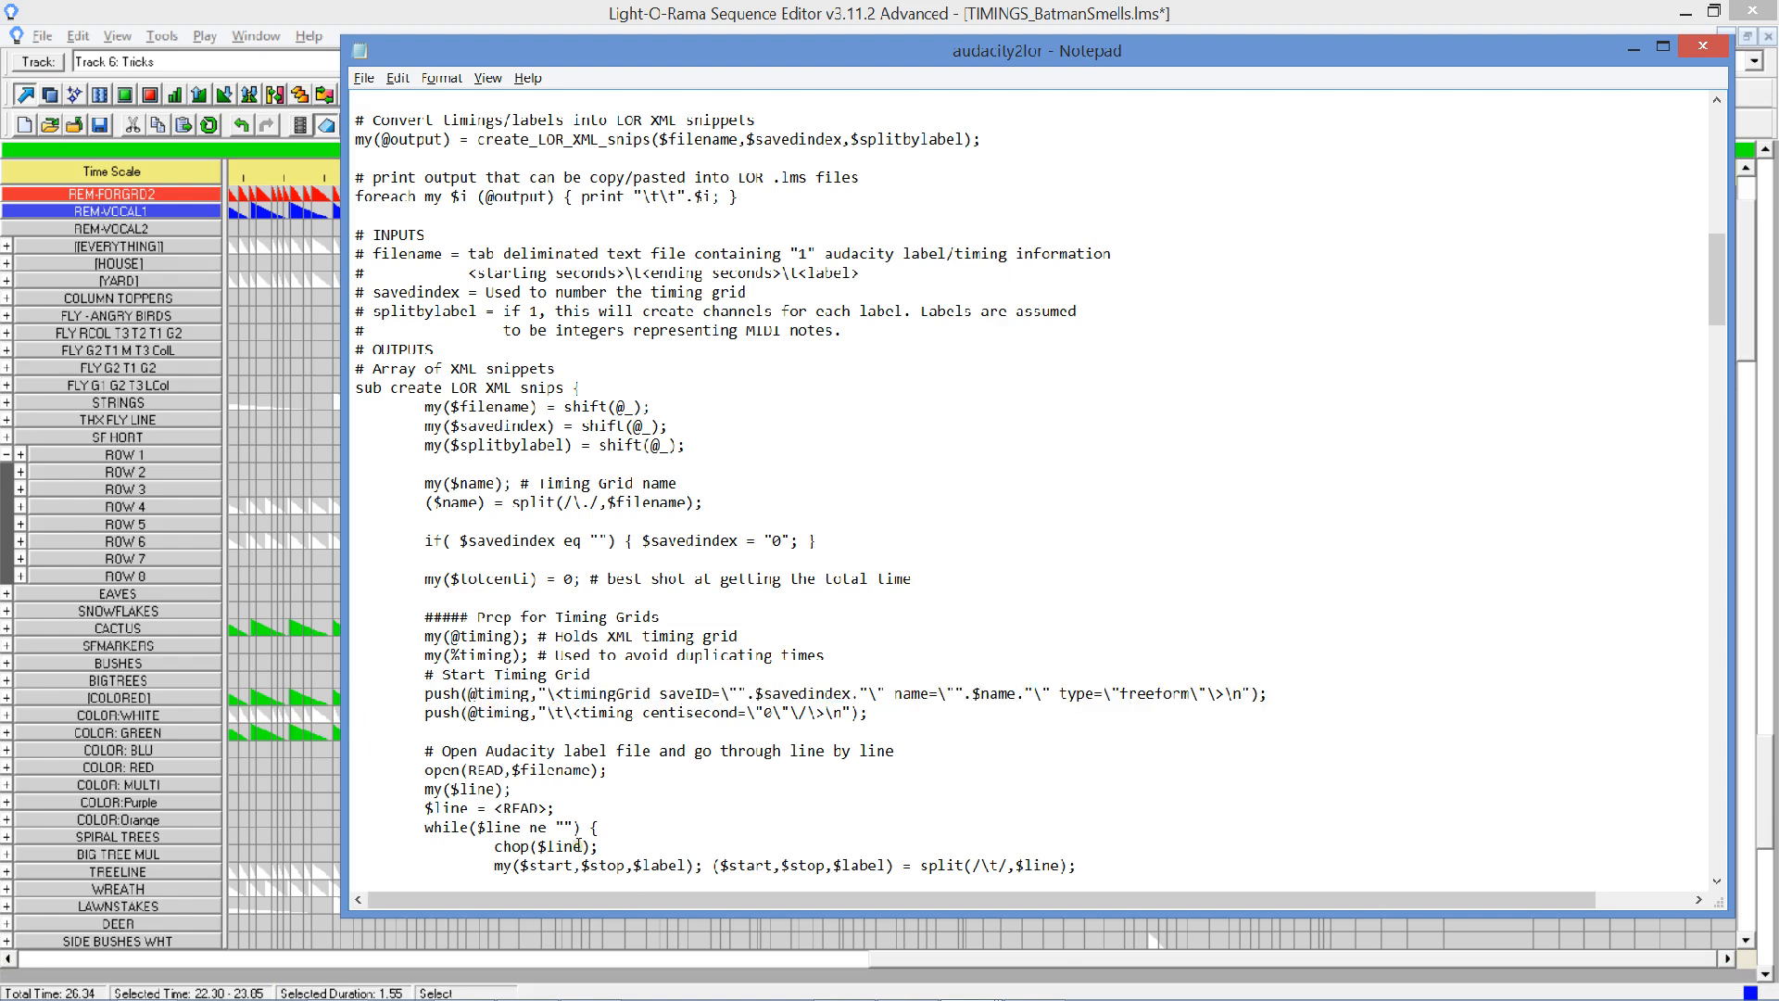
Highlight the open(READ,$filename) line and the line splitting each label row into start, stop and label.
{"action": "key", "text": "shift+Down"}
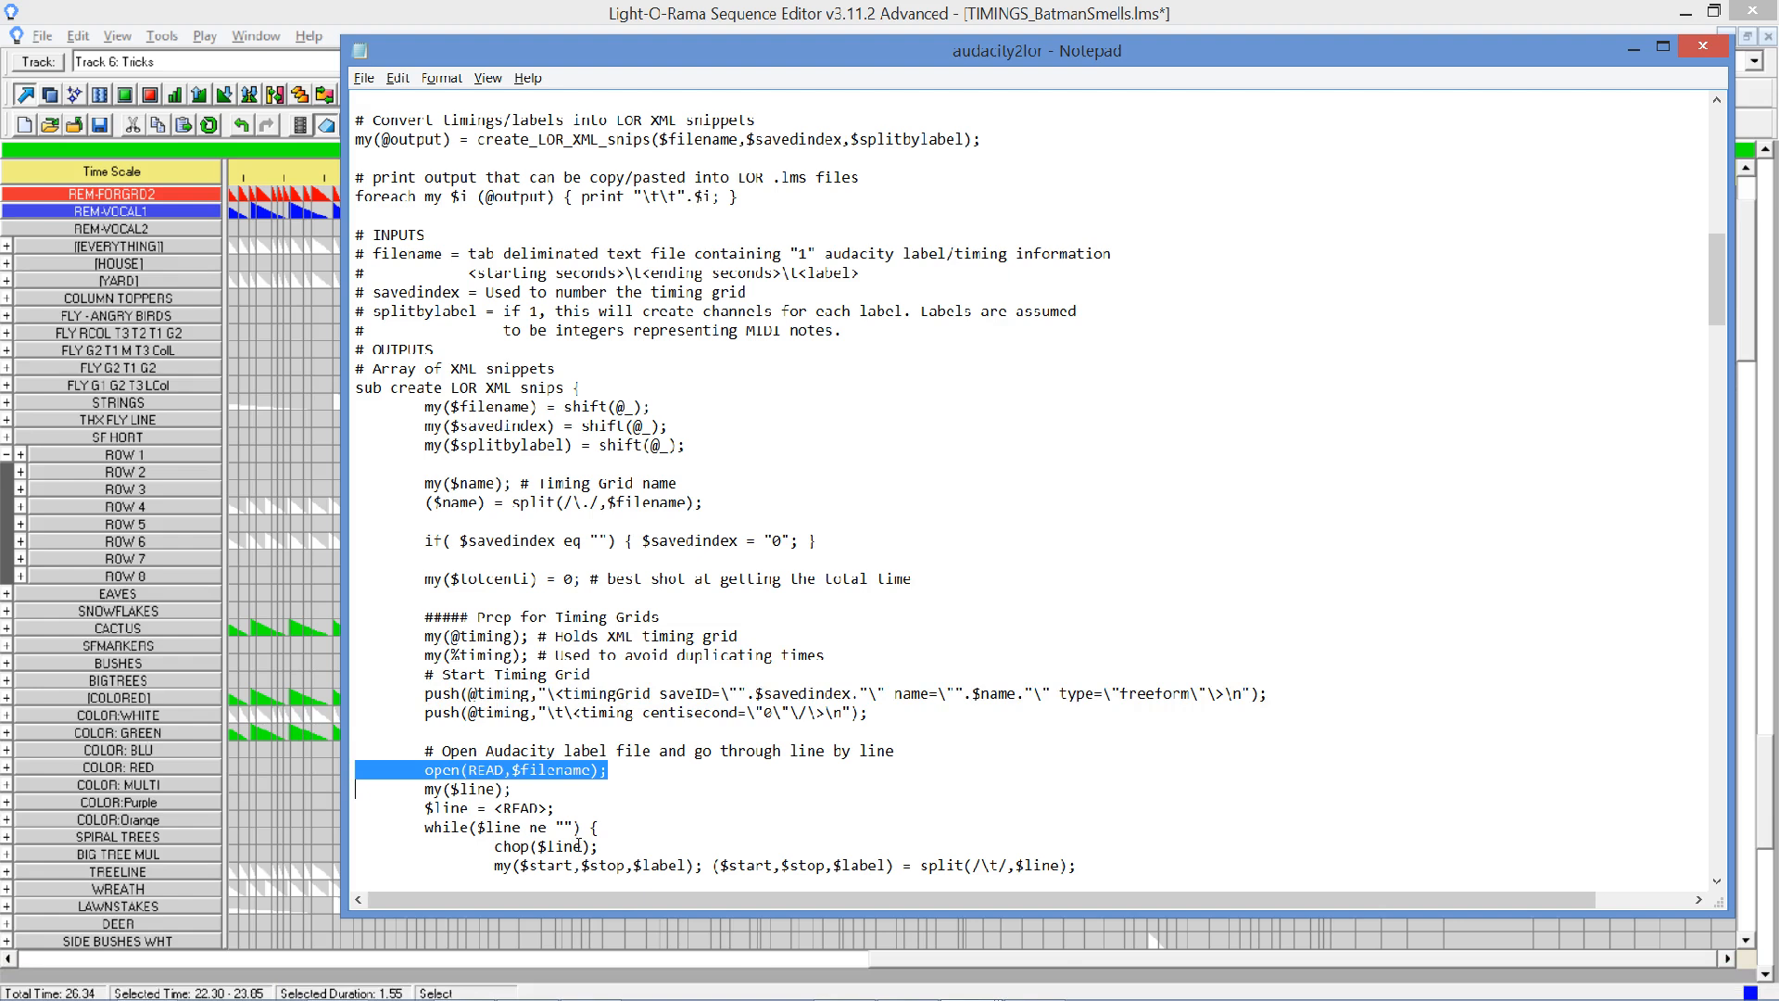
{"action": "scroll", "coordinate": [617, 832], "scroll_direction": "down", "scroll_amount": 3}
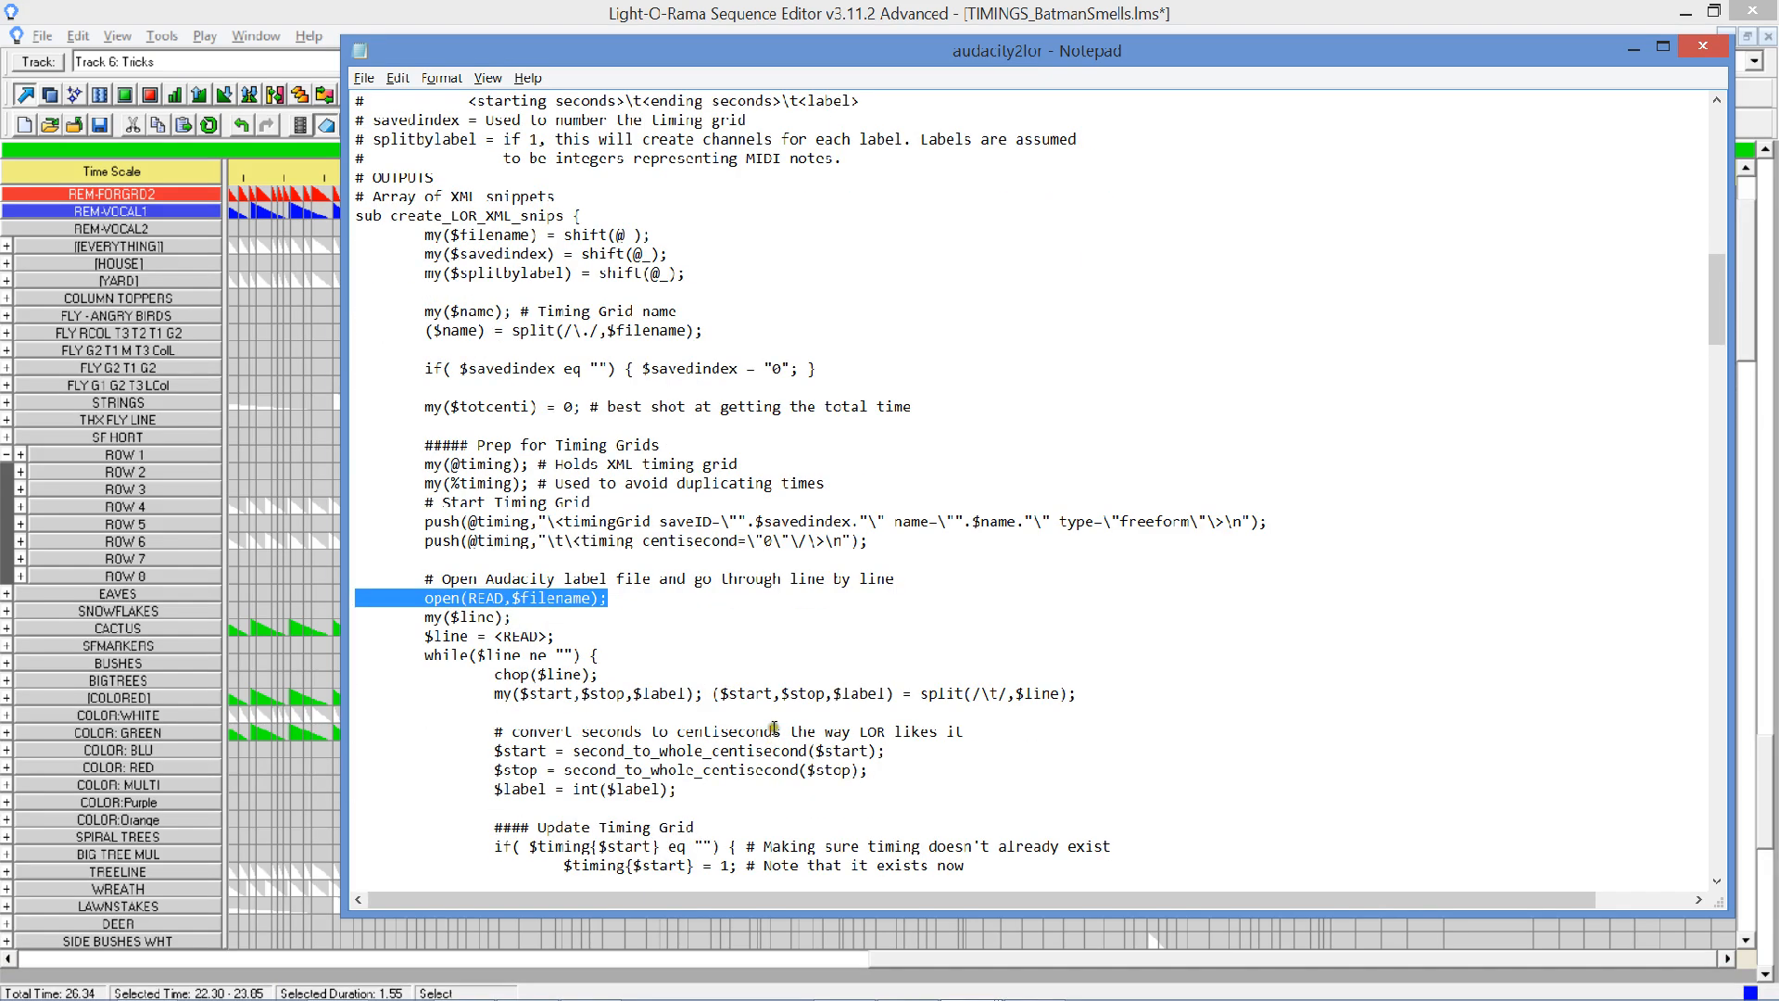
{"action": "left_click", "coordinate": [781, 697]}
{"action": "key", "text": "Up"}
{"action": "key", "text": "shift+End"}
{"action": "key", "text": "Down"}
{"action": "key", "text": "shift+End"}
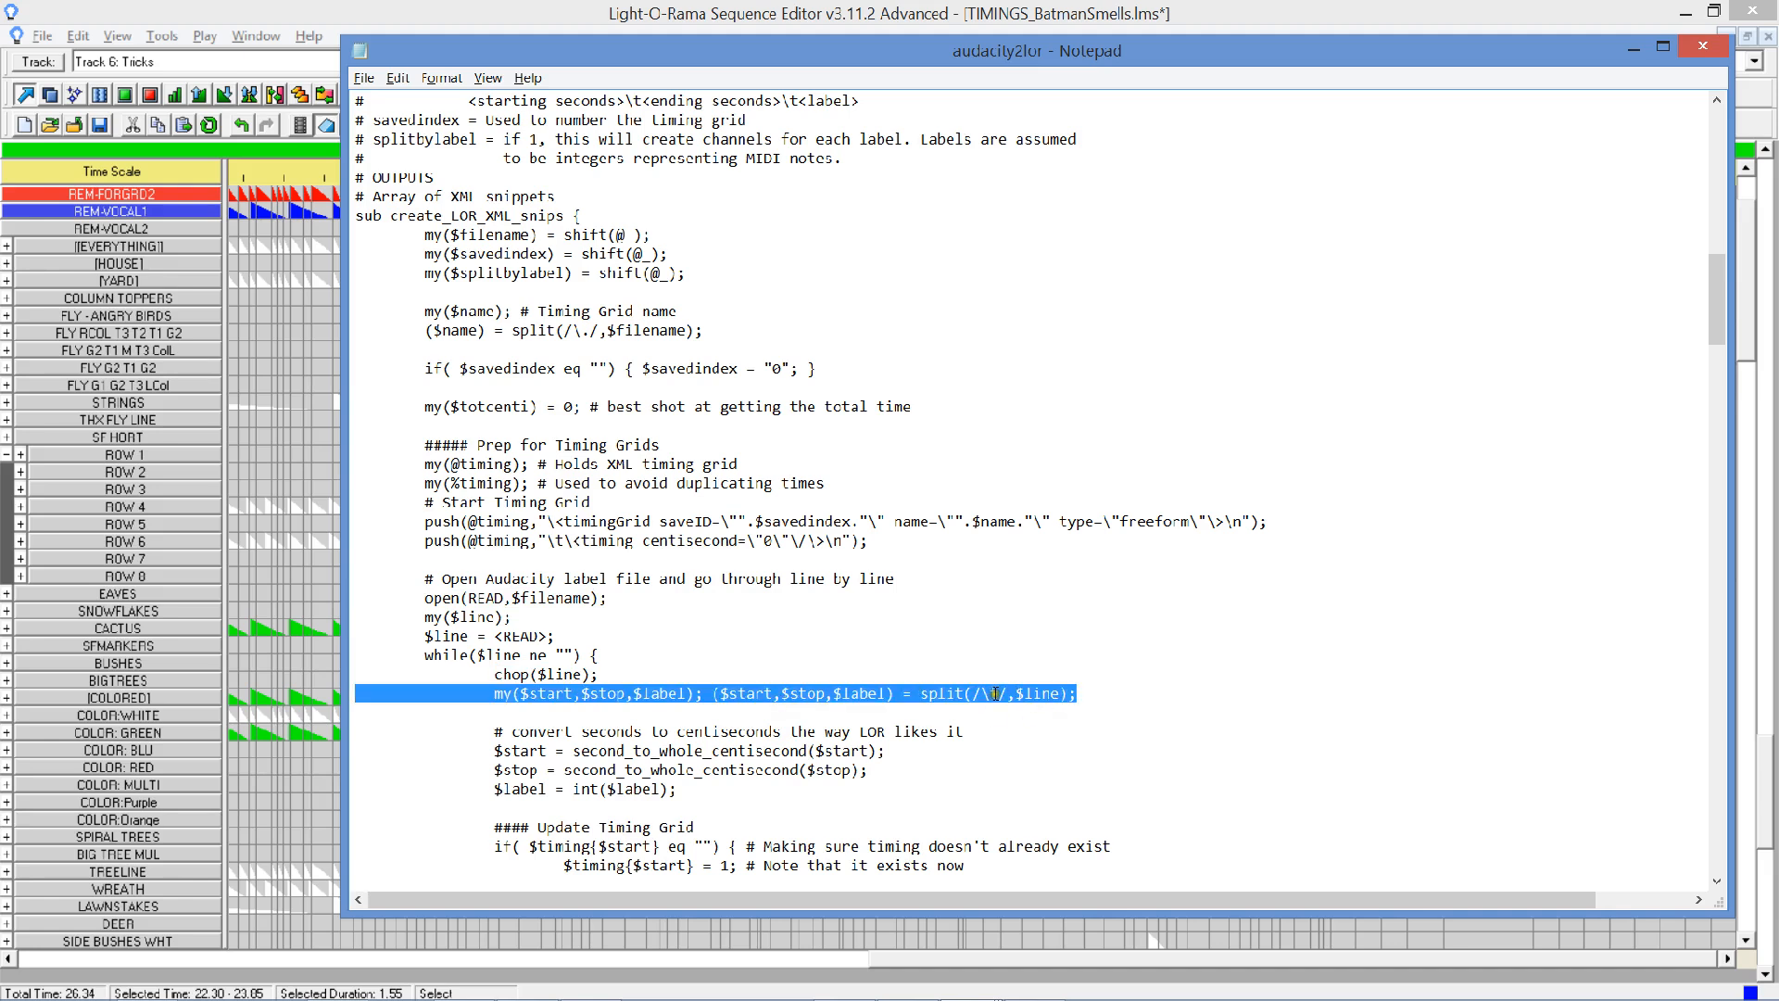
Highlight the two second_to_whole_centisecond conversion lines and the $label = int($label) line.
{"action": "left_click", "coordinate": [653, 744]}
{"action": "key", "text": "shift+Down"}
{"action": "key", "text": "shift+Down"}
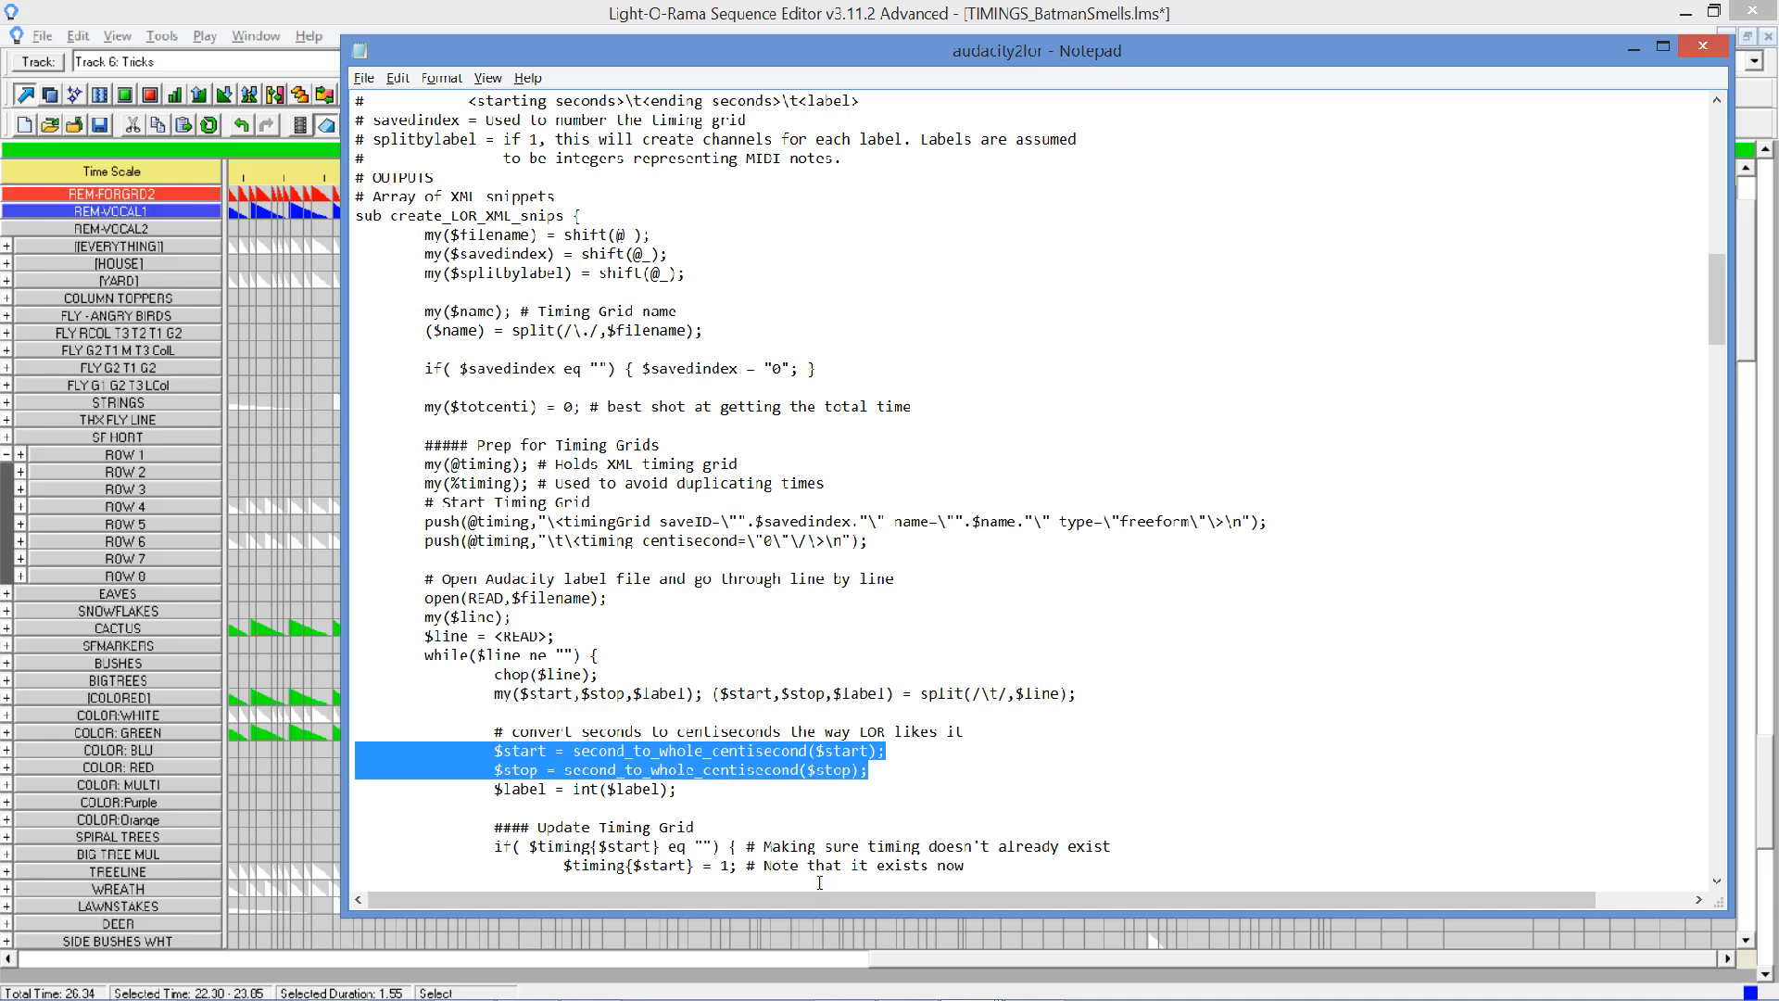
{"action": "key", "text": "Home"}
{"action": "key", "text": "shift+End"}
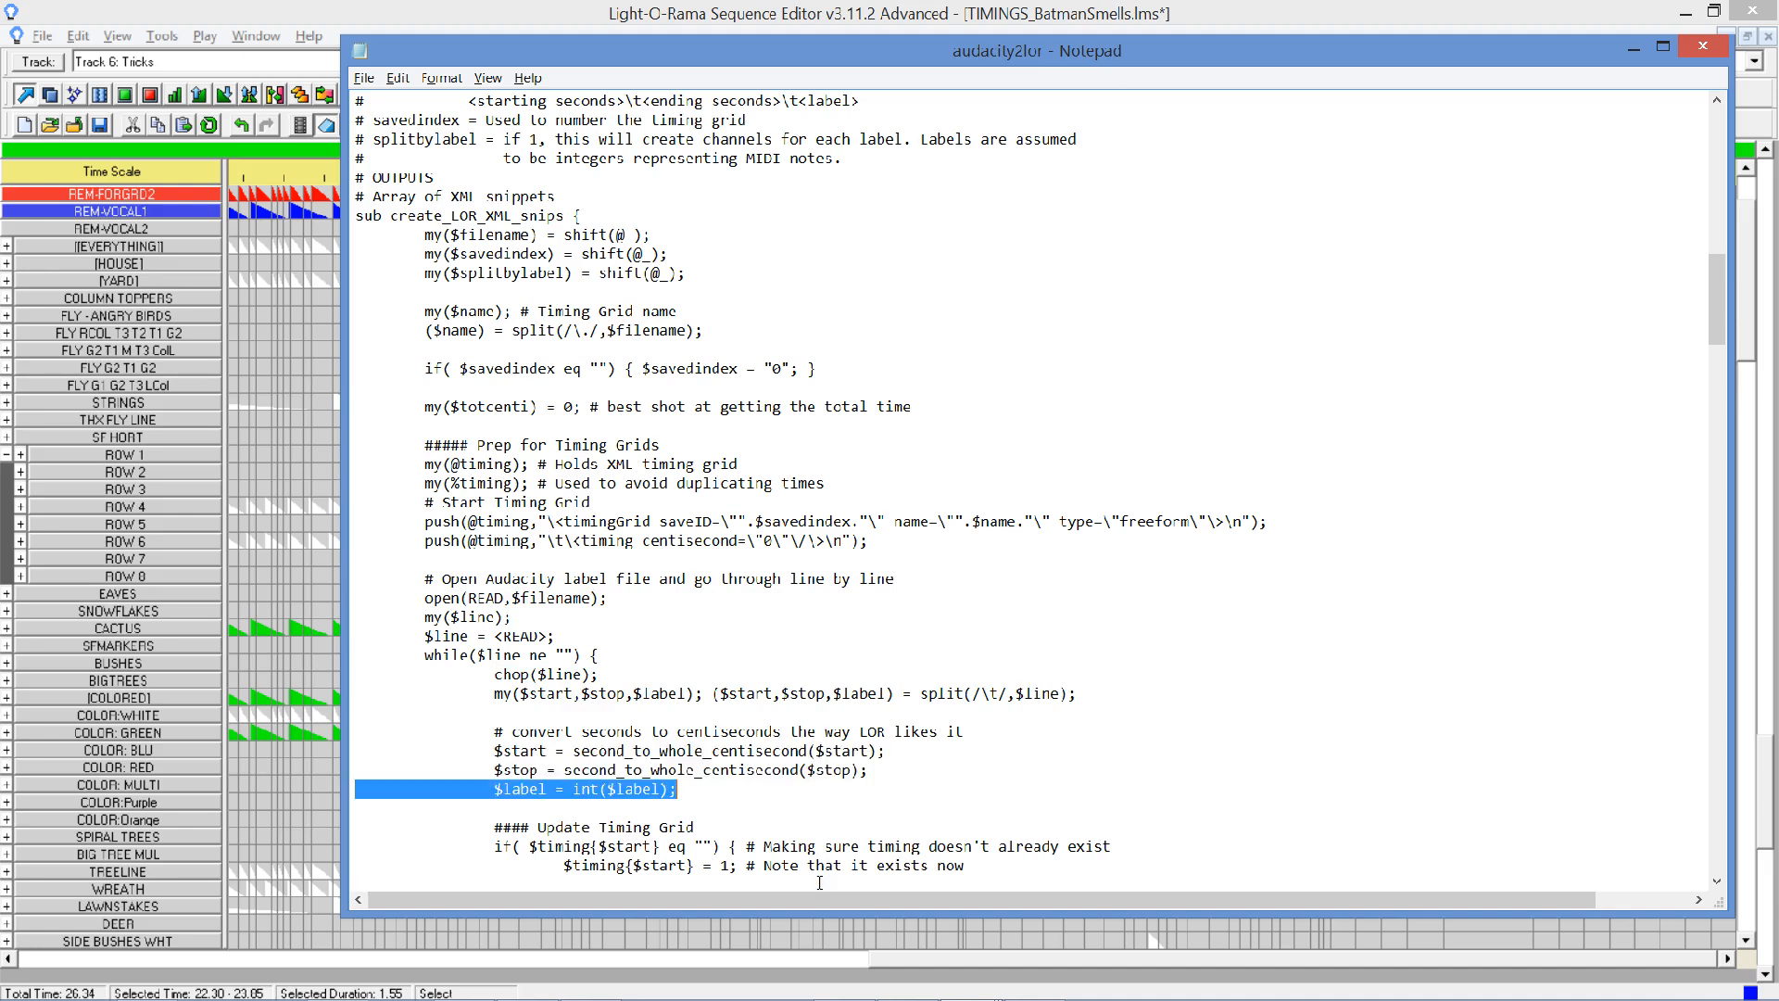
{"action": "key", "text": "Down"}
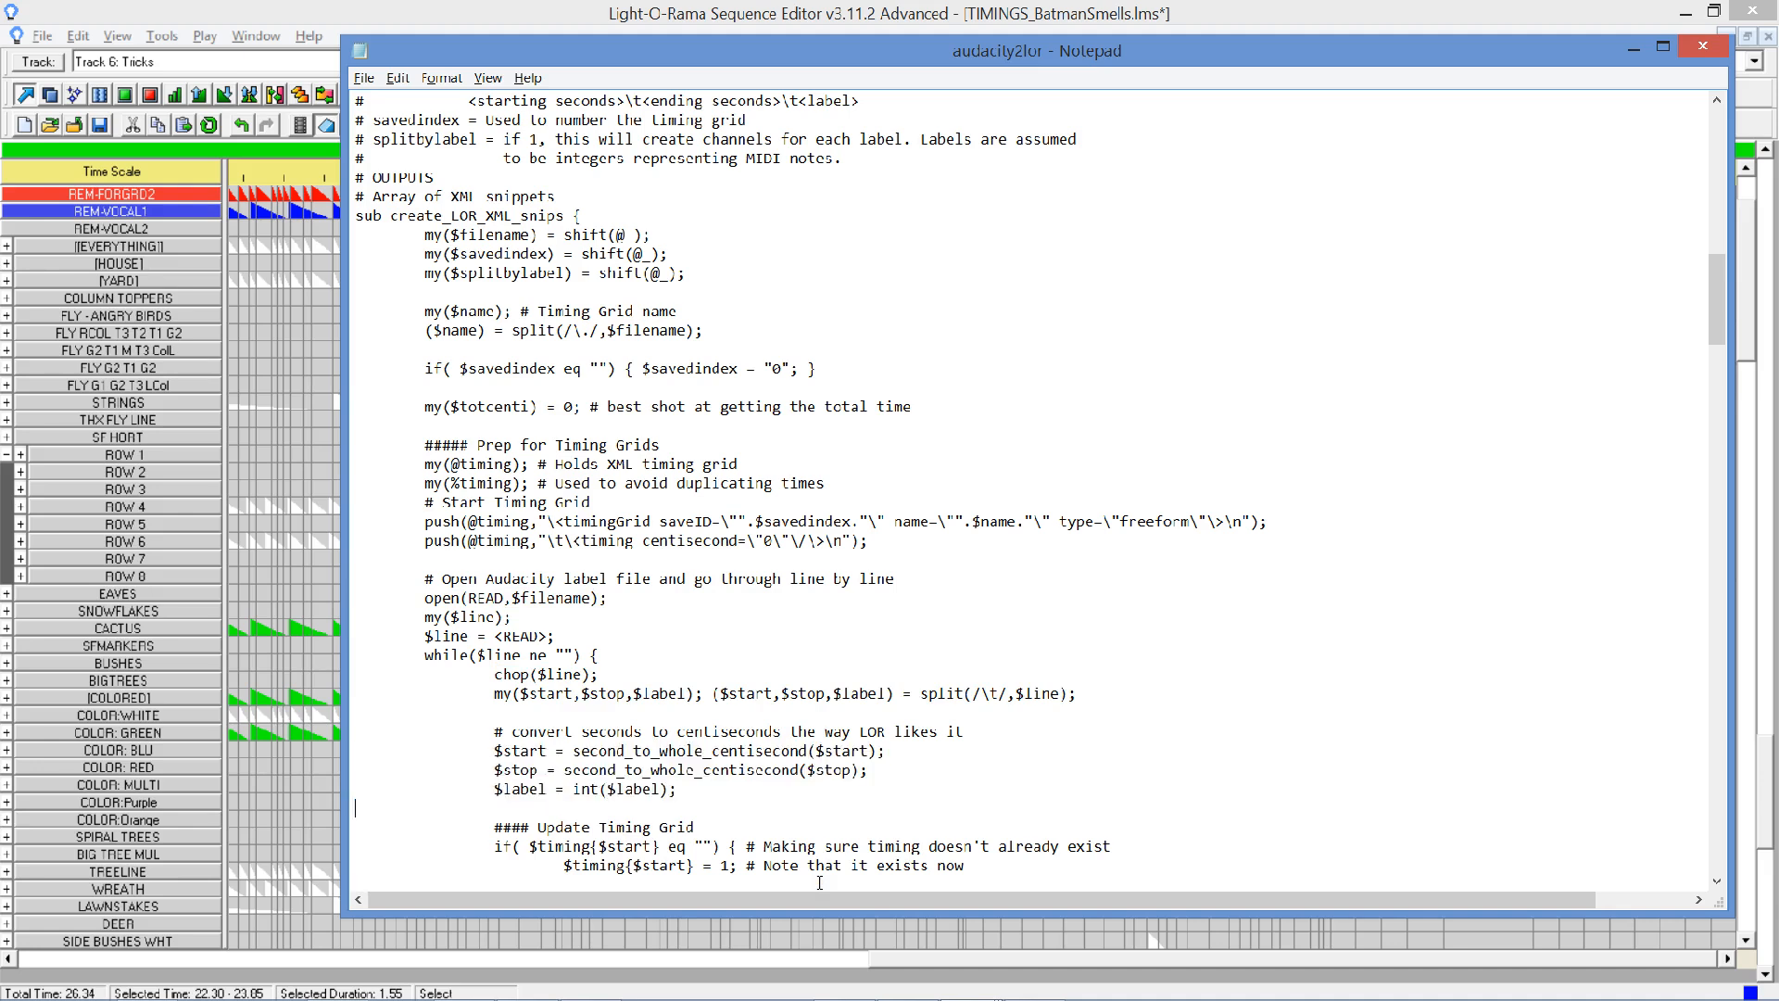
Highlight the Update Timing Grid comment and the lines under the $timing{$start} duplicate check.
{"action": "key", "text": "Down"}
{"action": "key", "text": "Down"}
{"action": "key", "text": "Down"}
{"action": "key", "text": "Down"}
{"action": "key", "text": "Down"}
{"action": "key", "text": "Down"}
{"action": "key", "text": "Down"}
{"action": "key", "text": "Down"}
{"action": "key", "text": "Down"}
{"action": "key", "text": "Down"}
{"action": "key", "text": "Down"}
{"action": "key", "text": "Down"}
{"action": "key", "text": "Down"}
{"action": "key", "text": "Down"}
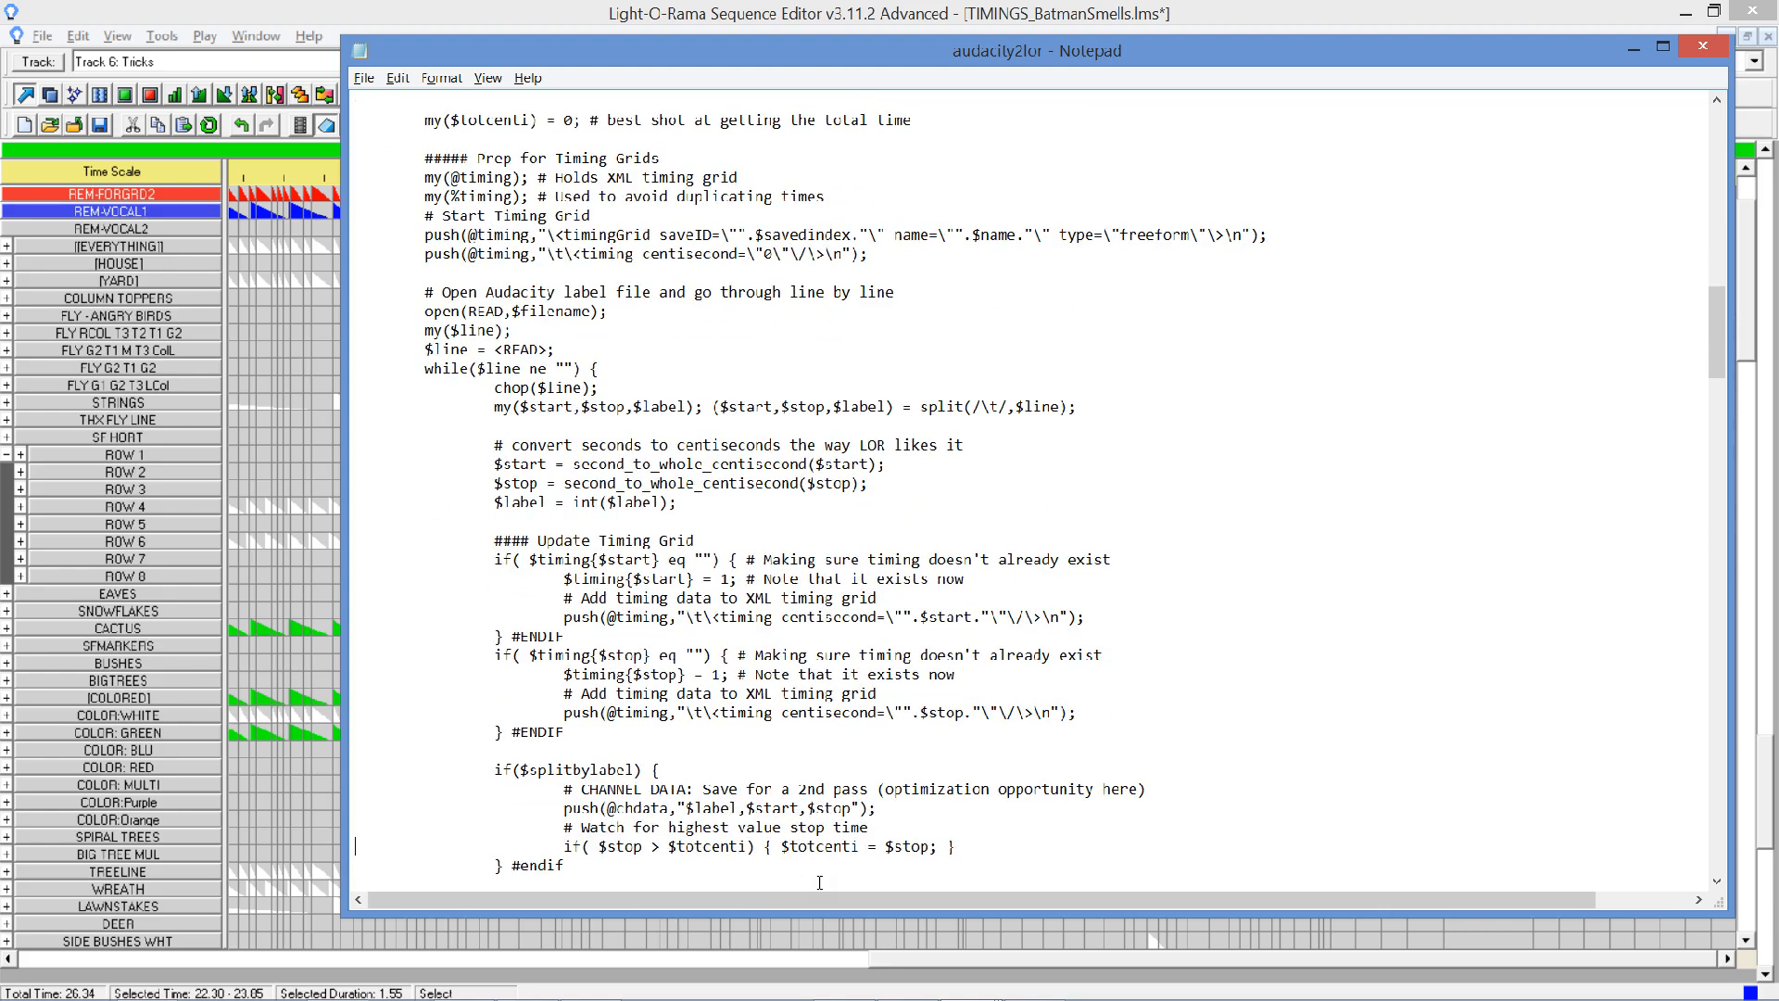
{"action": "key", "text": "Up"}
{"action": "key", "text": "Up"}
{"action": "key", "text": "Up"}
{"action": "key", "text": "Up"}
{"action": "key", "text": "Up"}
{"action": "key", "text": "Up"}
{"action": "key", "text": "shift+Down"}
{"action": "key", "text": "shift+Down"}
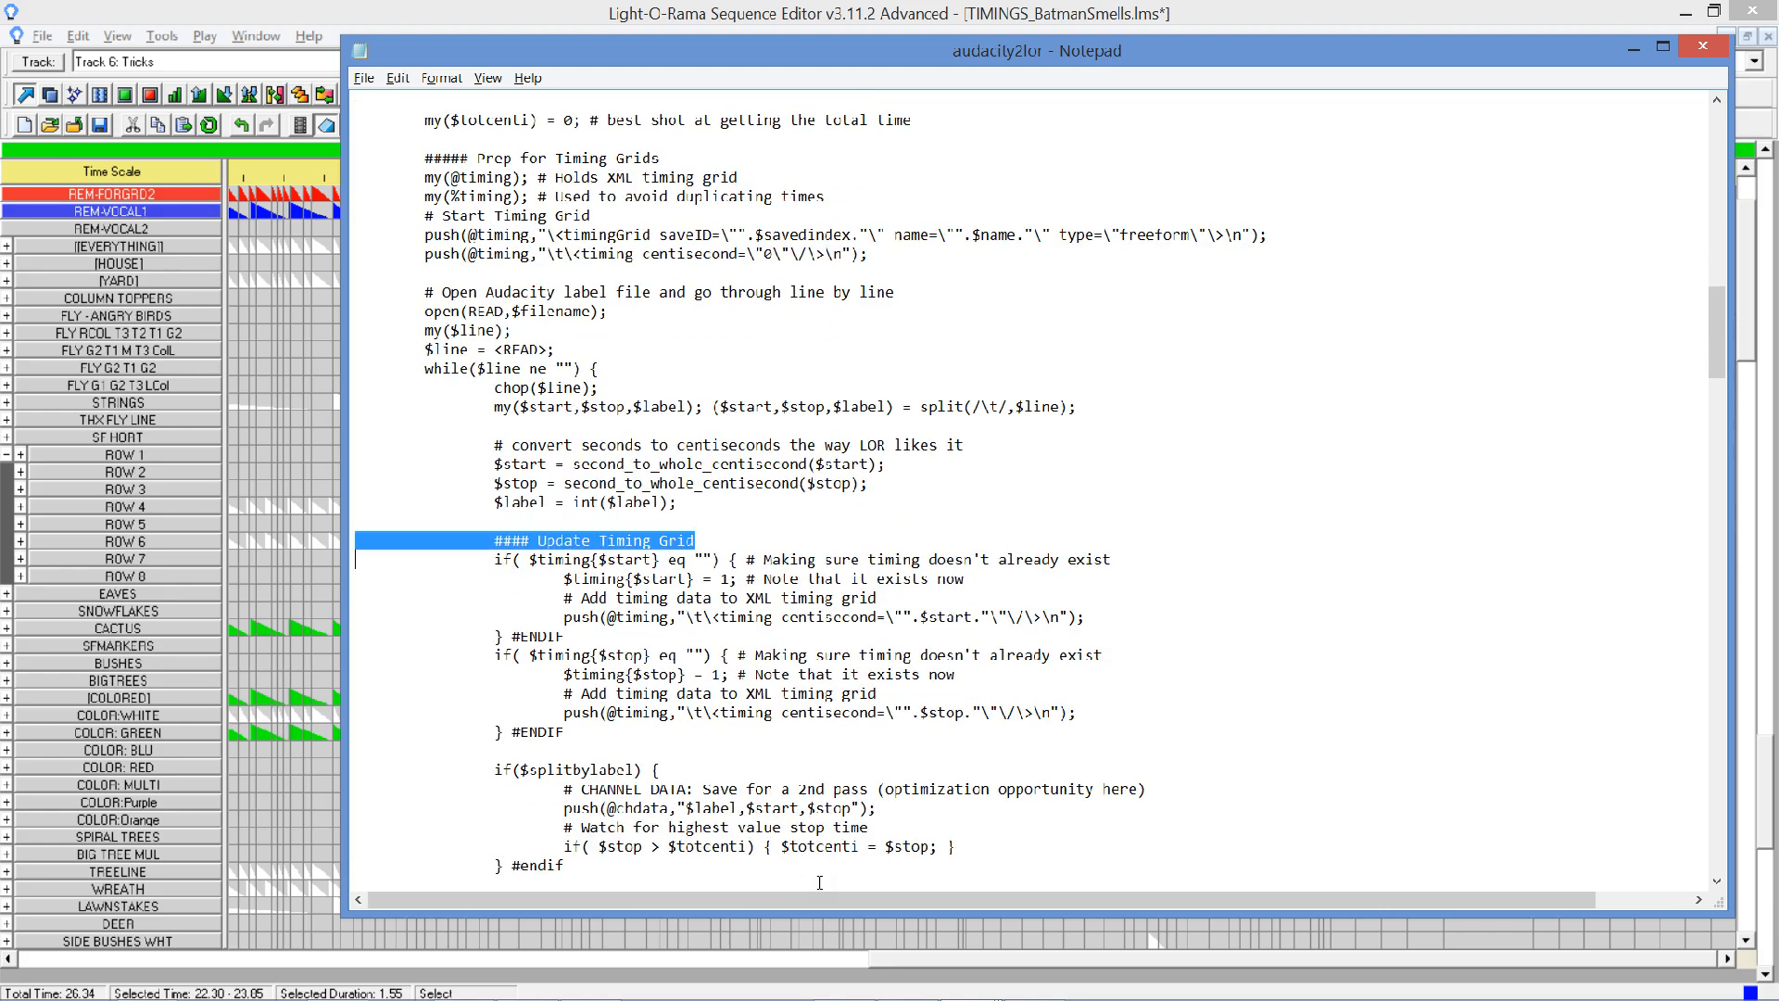
{"action": "key", "text": "Up"}
{"action": "key", "text": "Down"}
{"action": "key", "text": "shift+Down"}
{"action": "key", "text": "shift+Down"}
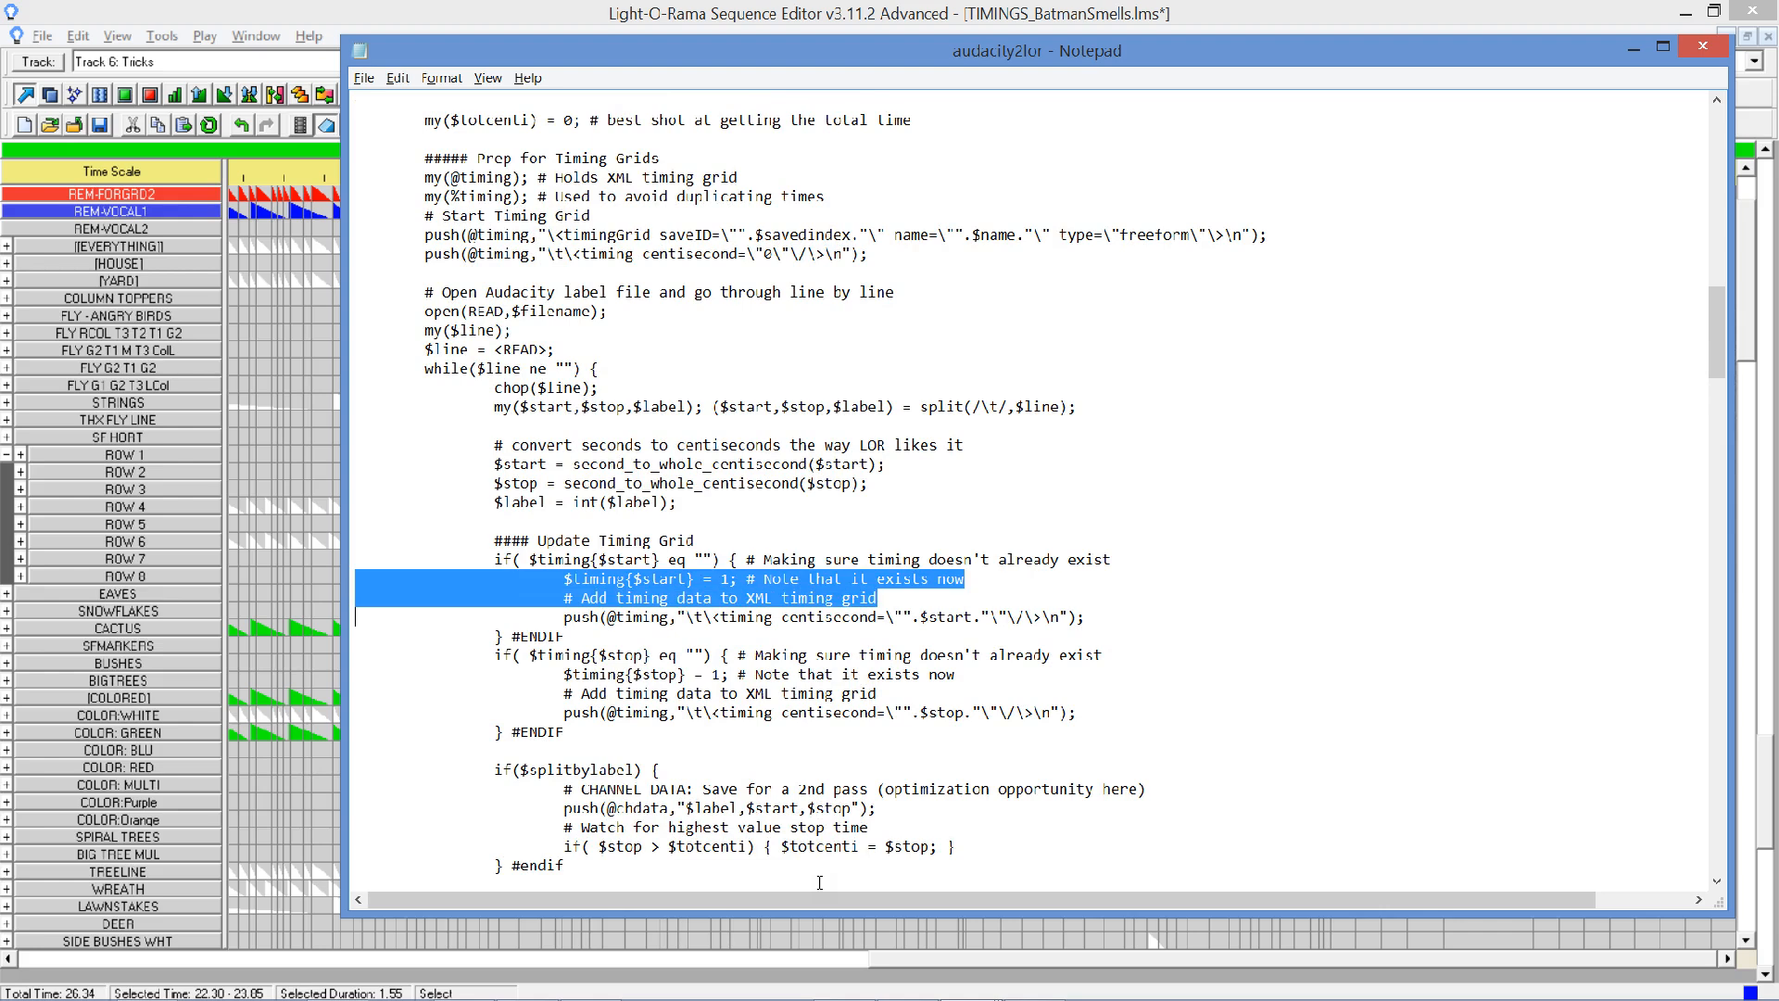
Read on past the timing grid update and highlight the if($splitbylabel) block that saves the channel data.
{"action": "key", "text": "Down"}
{"action": "key", "text": "Down"}
{"action": "key", "text": "Down"}
{"action": "key", "text": "Down"}
{"action": "key", "text": "Down"}
{"action": "key", "text": "Down"}
{"action": "key", "text": "Down"}
{"action": "key", "text": "Down"}
{"action": "key", "text": "Down"}
{"action": "key", "text": "Down"}
{"action": "key", "text": "Down"}
{"action": "key", "text": "Down"}
{"action": "key", "text": "Down"}
{"action": "key", "text": "Down"}
{"action": "key", "text": "Down"}
{"action": "key", "text": "Down"}
{"action": "key", "text": "Down"}
{"action": "key", "text": "Up"}
{"action": "key", "text": "Up"}
{"action": "key", "text": "Up"}
{"action": "key", "text": "Up"}
{"action": "key", "text": "Up"}
{"action": "key", "text": "Up"}
{"action": "key", "text": "Up"}
{"action": "key", "text": "Up"}
{"action": "key", "text": "Up"}
{"action": "key", "text": "Up"}
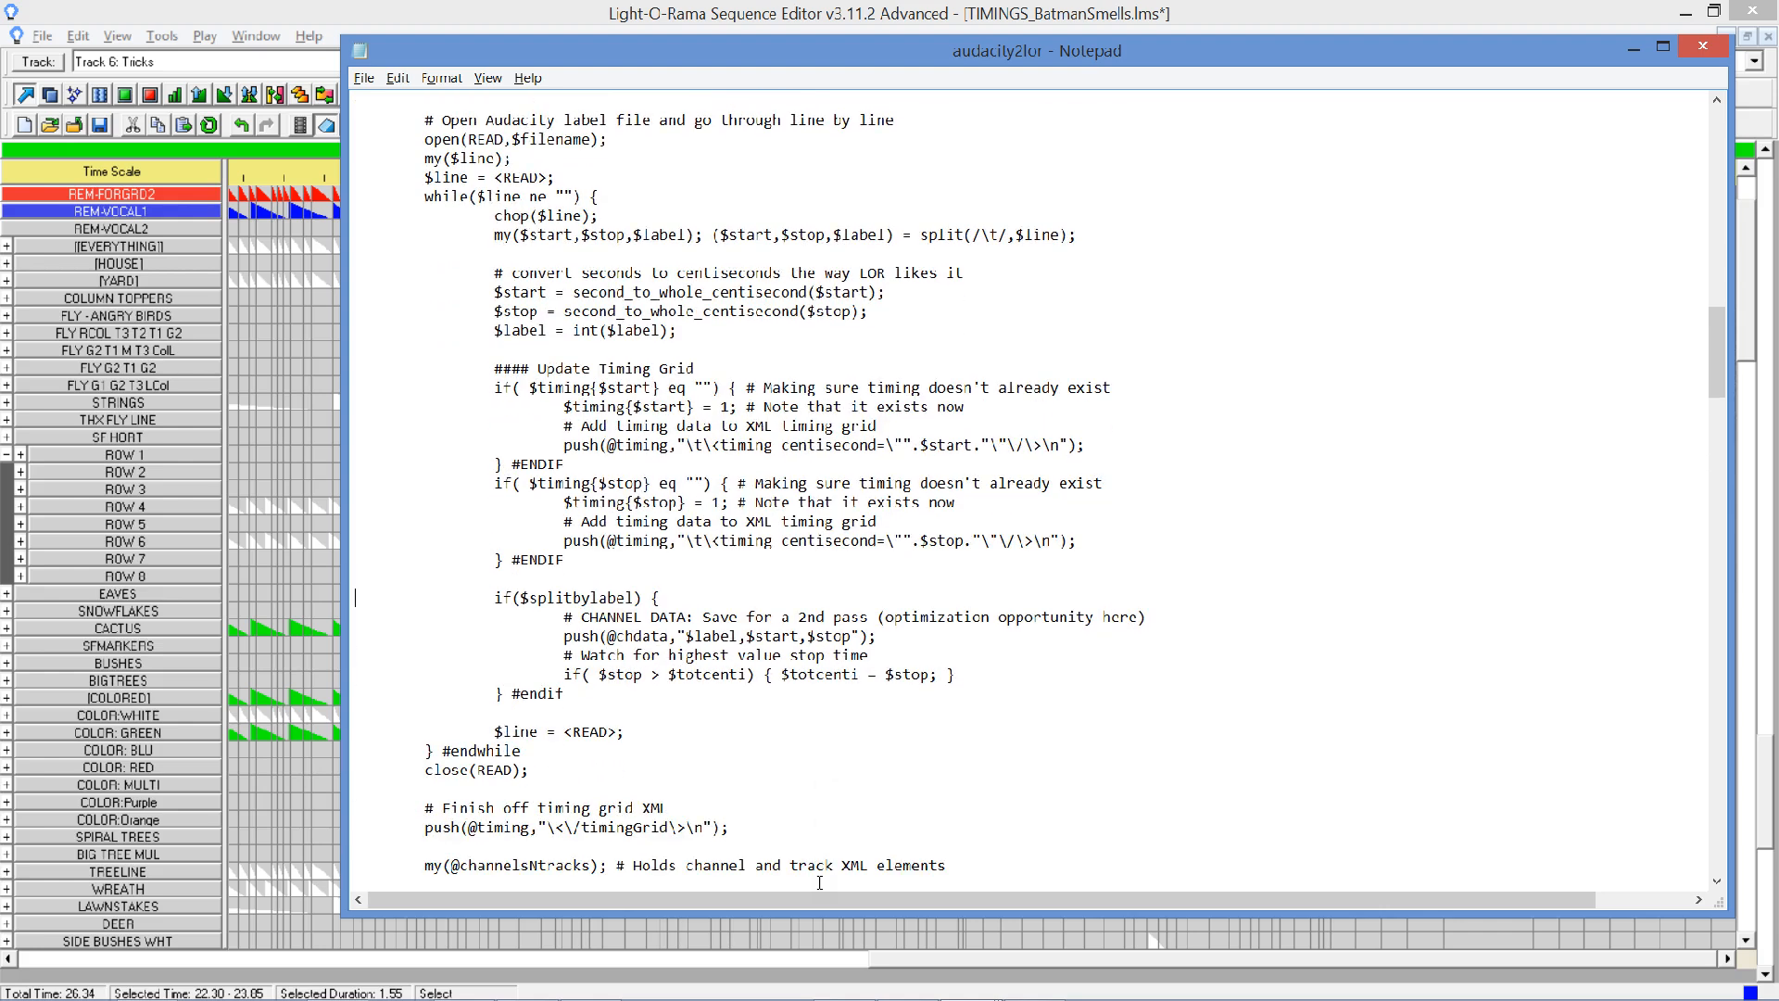
{"action": "key", "text": "shift+Down"}
{"action": "key", "text": "shift+Down"}
{"action": "key", "text": "shift+Down"}
{"action": "key", "text": "shift+Down"}
{"action": "key", "text": "shift+Down"}
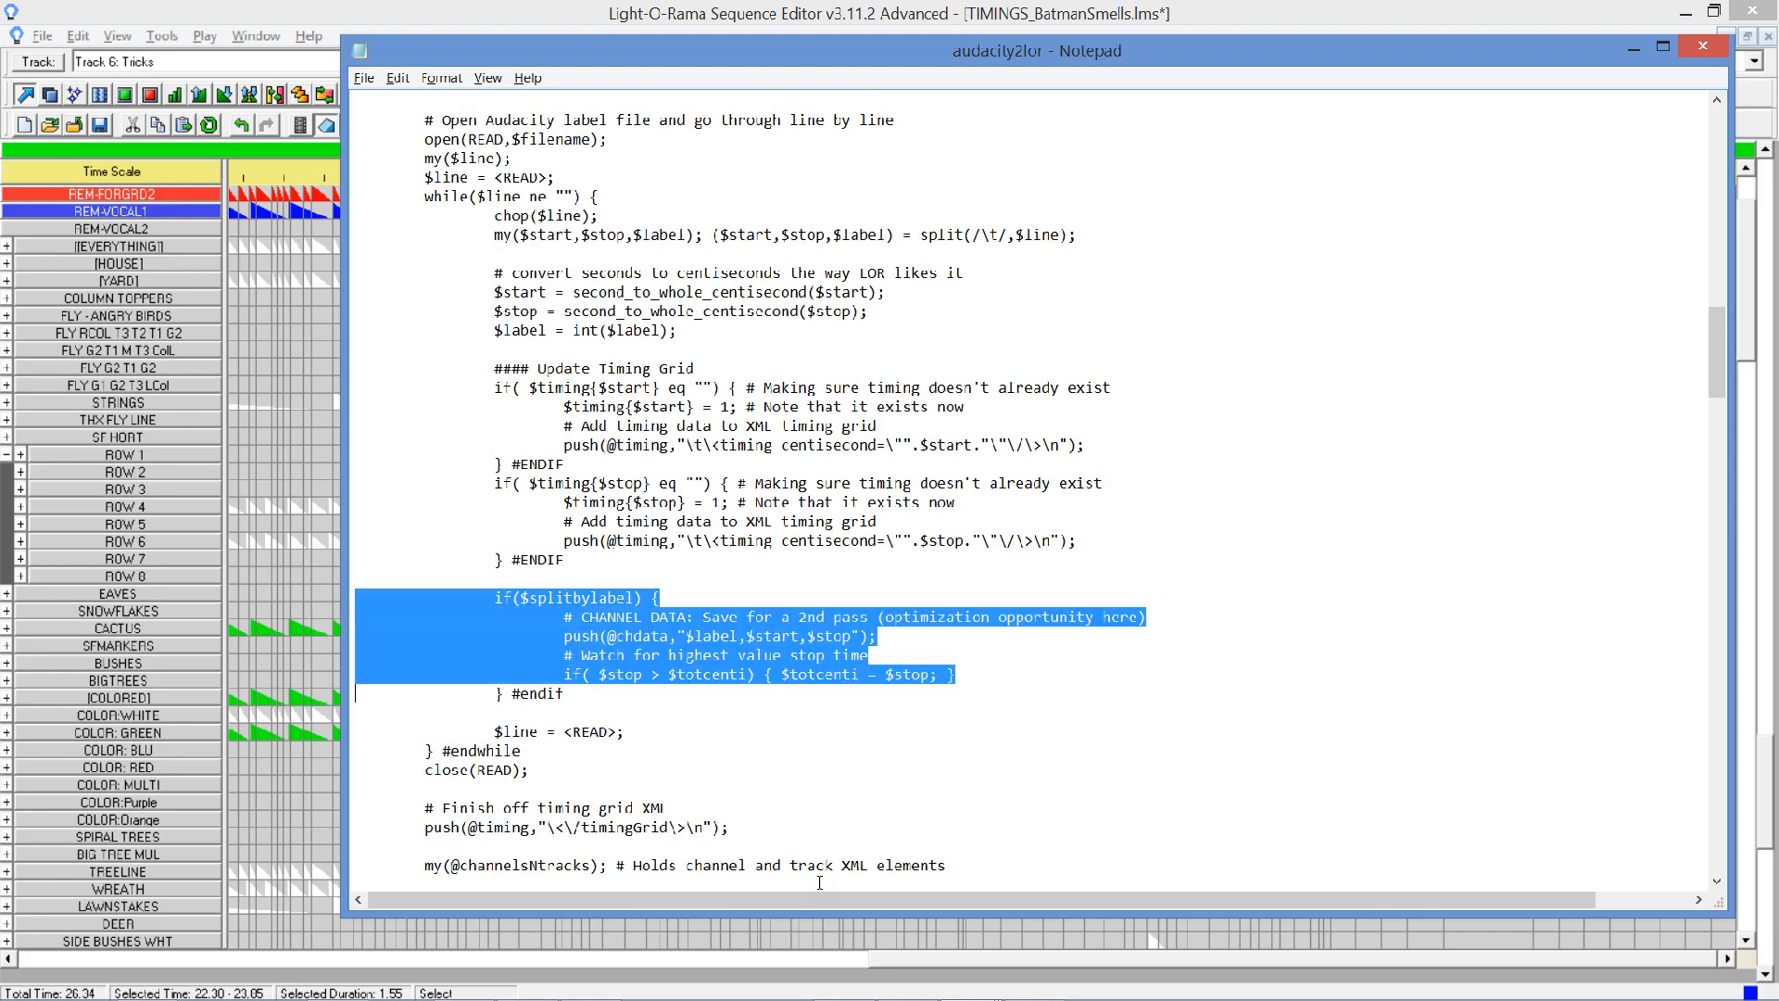
{"action": "key", "text": "Down"}
{"action": "key", "text": "Down"}
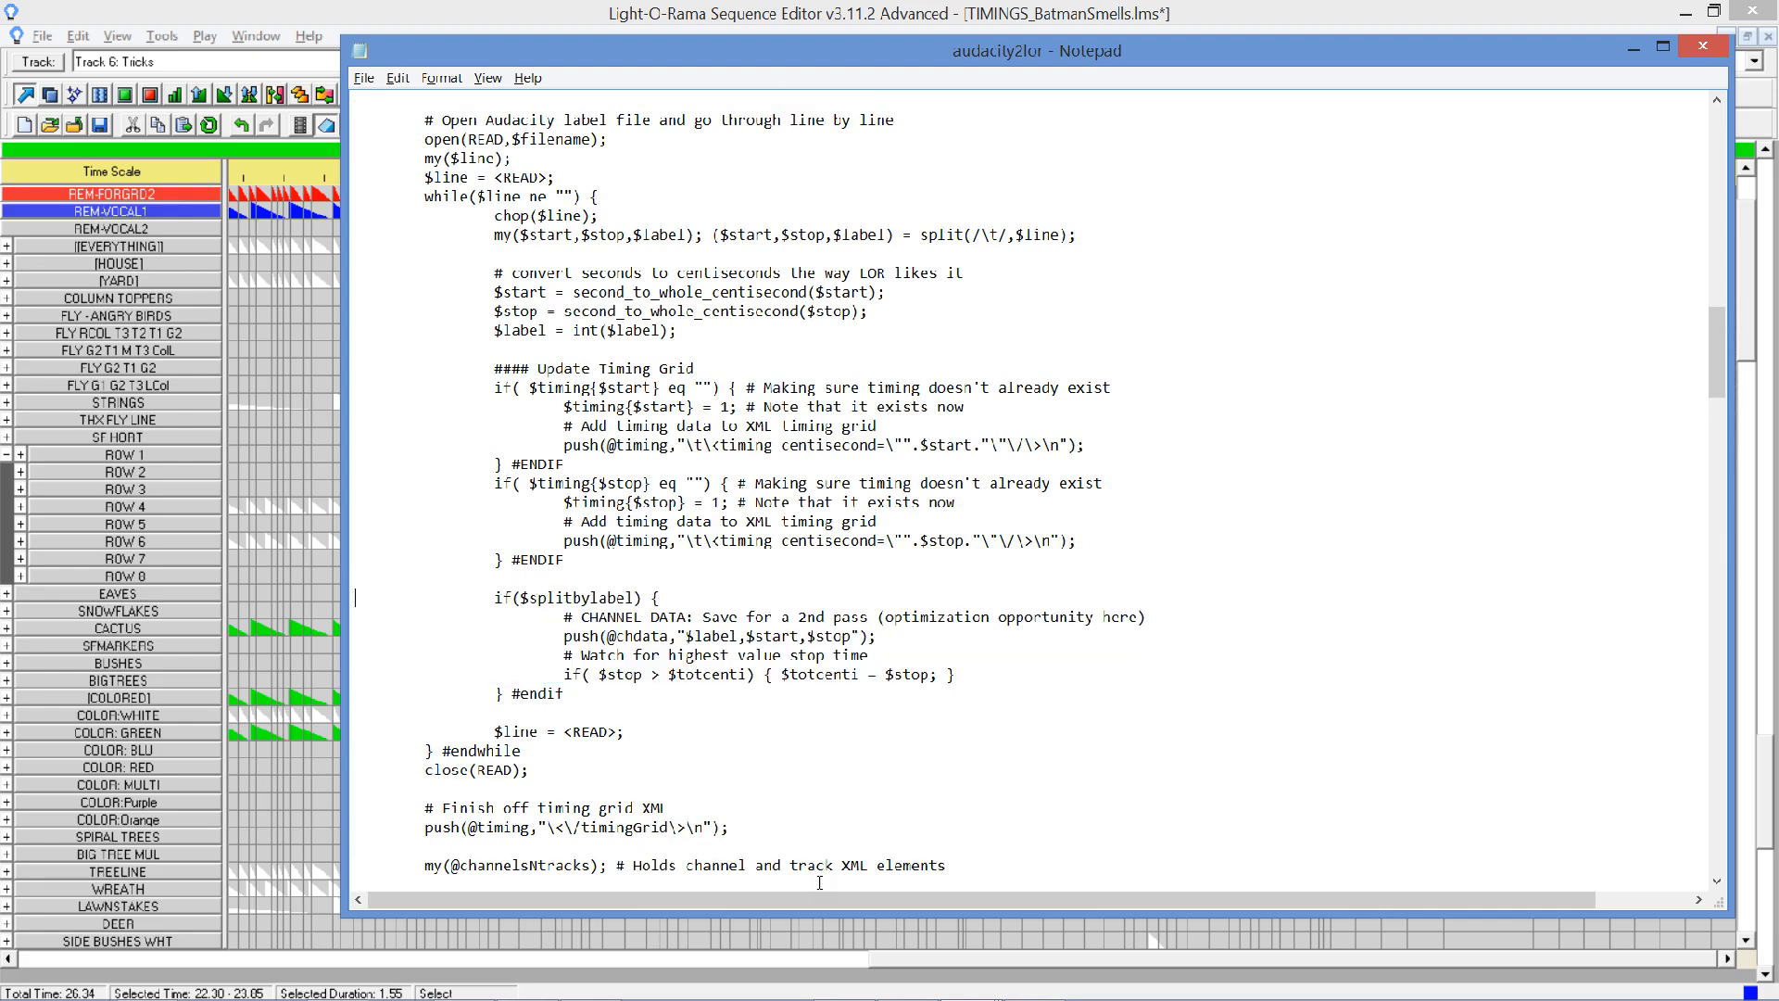
{"action": "key", "text": "shift+Down"}
{"action": "key", "text": "shift+Up"}
{"action": "key", "text": "shift+Down"}
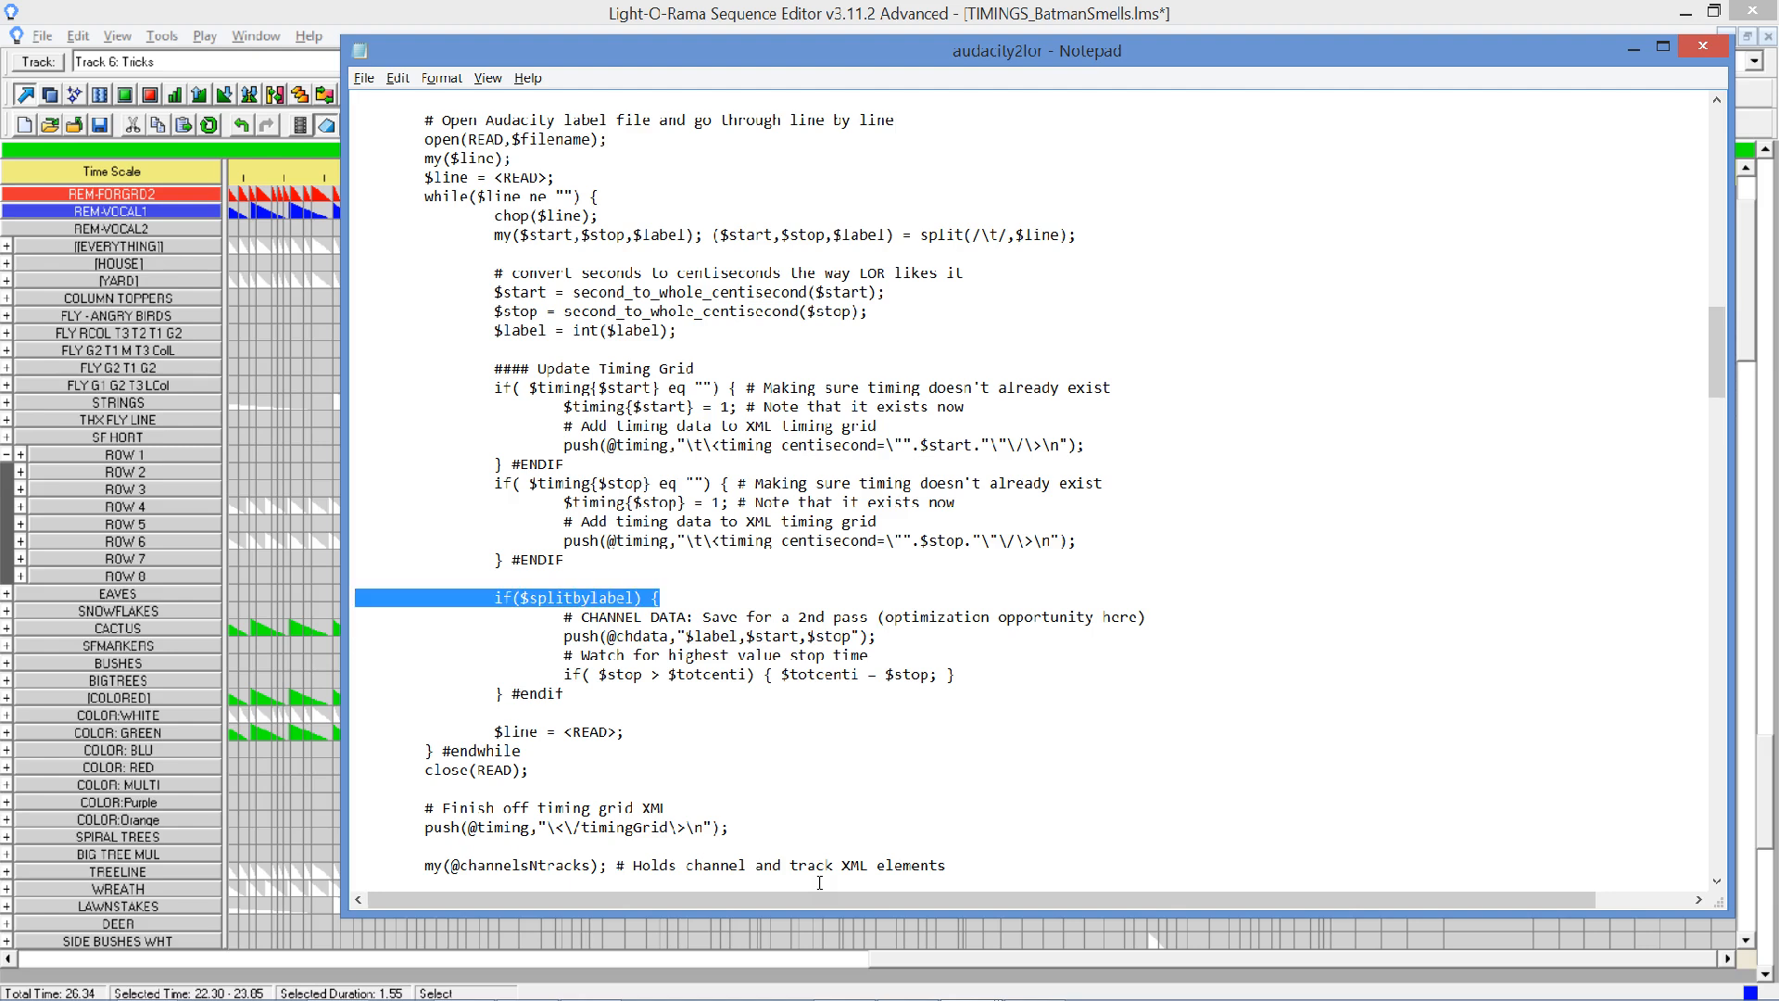
{"action": "key", "text": "shift+Up"}
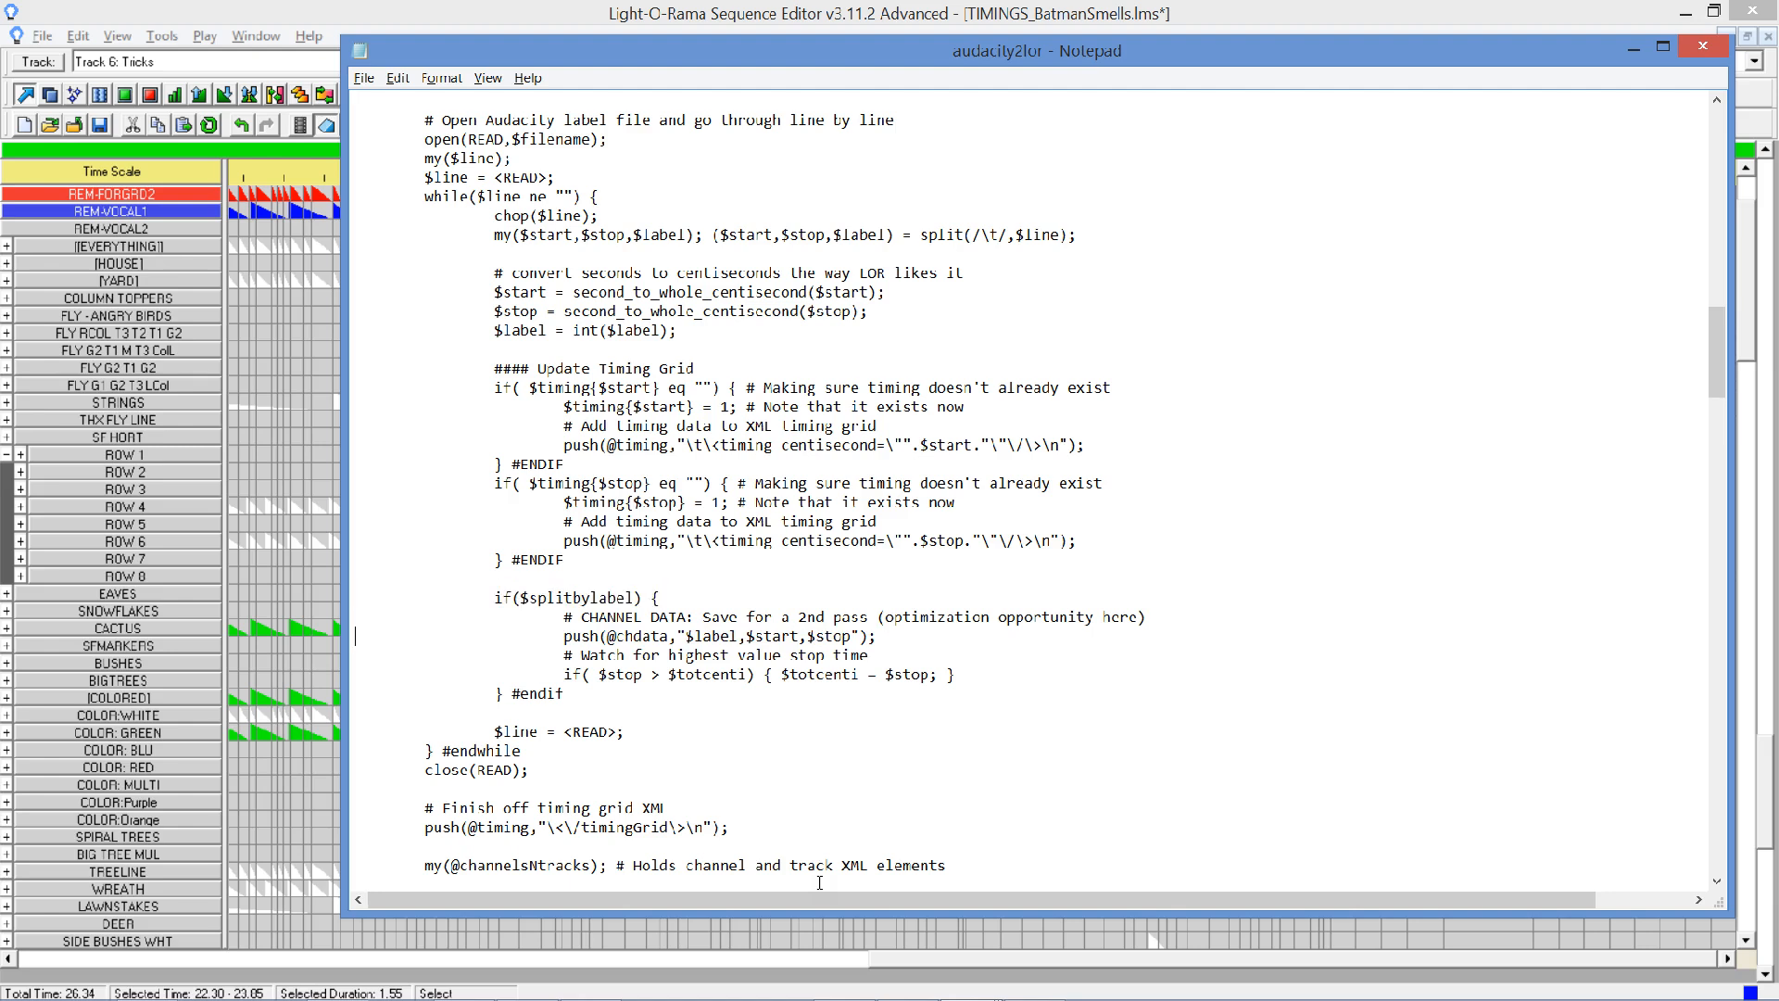
{"action": "key", "text": "shift+Down"}
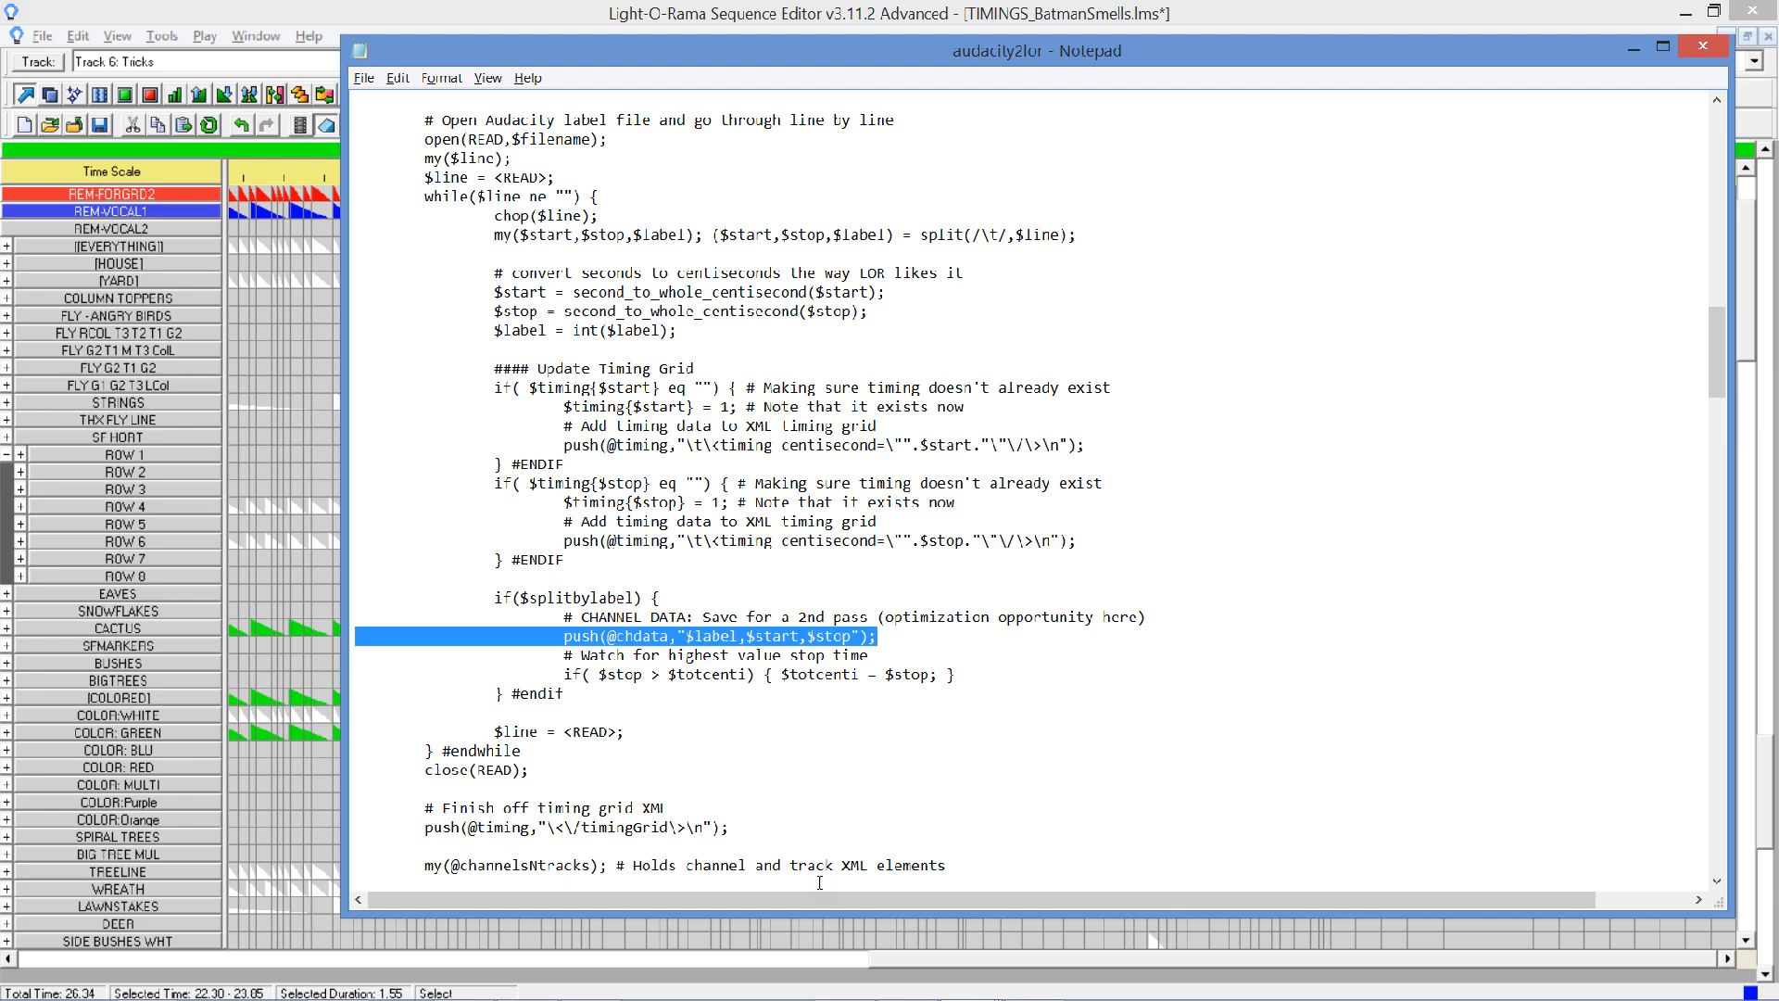
{"action": "key", "text": "shift+Up"}
{"action": "key", "text": "Down"}
{"action": "key", "text": "Down"}
{"action": "key", "text": "Down"}
{"action": "key", "text": "Down"}
{"action": "key", "text": "Down"}
{"action": "key", "text": "Down"}
{"action": "key", "text": "Down"}
{"action": "key", "text": "Down"}
{"action": "key", "text": "Down"}
{"action": "key", "text": "Down"}
{"action": "key", "text": "Down"}
{"action": "key", "text": "Down"}
{"action": "key", "text": "Down"}
{"action": "key", "text": "Down"}
{"action": "key", "text": "Down"}
{"action": "key", "text": "Down"}
{"action": "key", "text": "Down"}
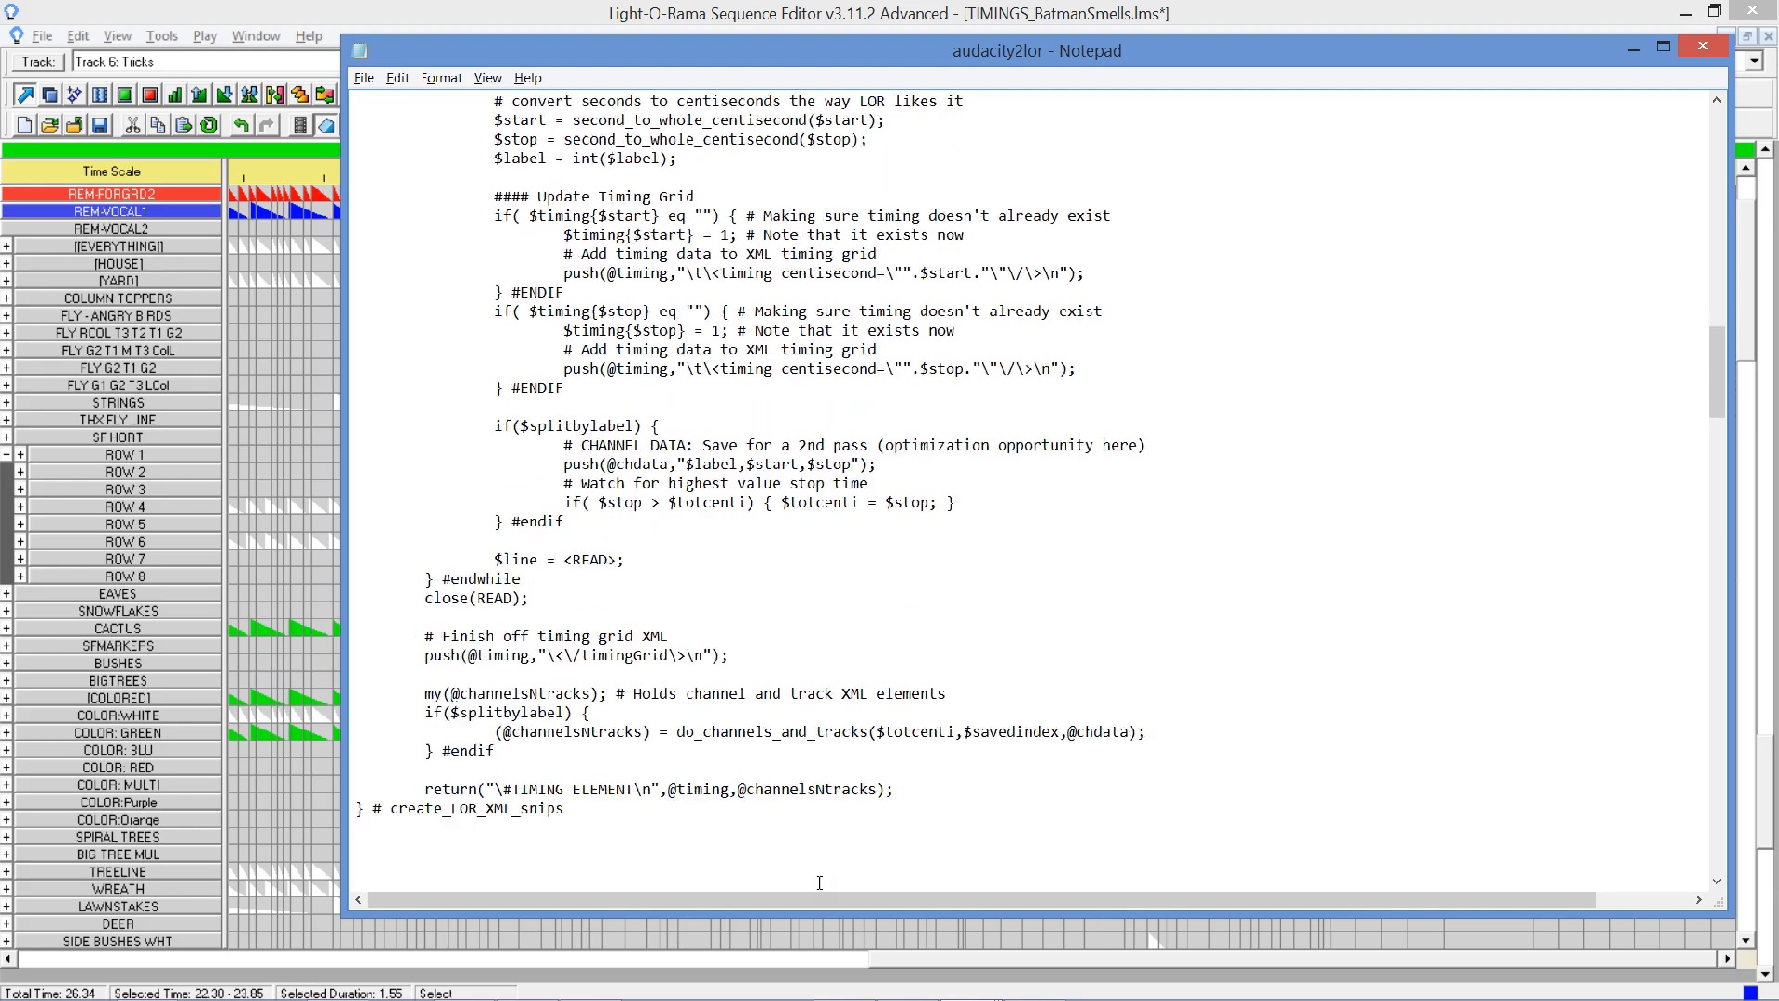
{"action": "key", "text": "Up"}
{"action": "key", "text": "Up"}
{"action": "key", "text": "Up"}
{"action": "key", "text": "Up"}
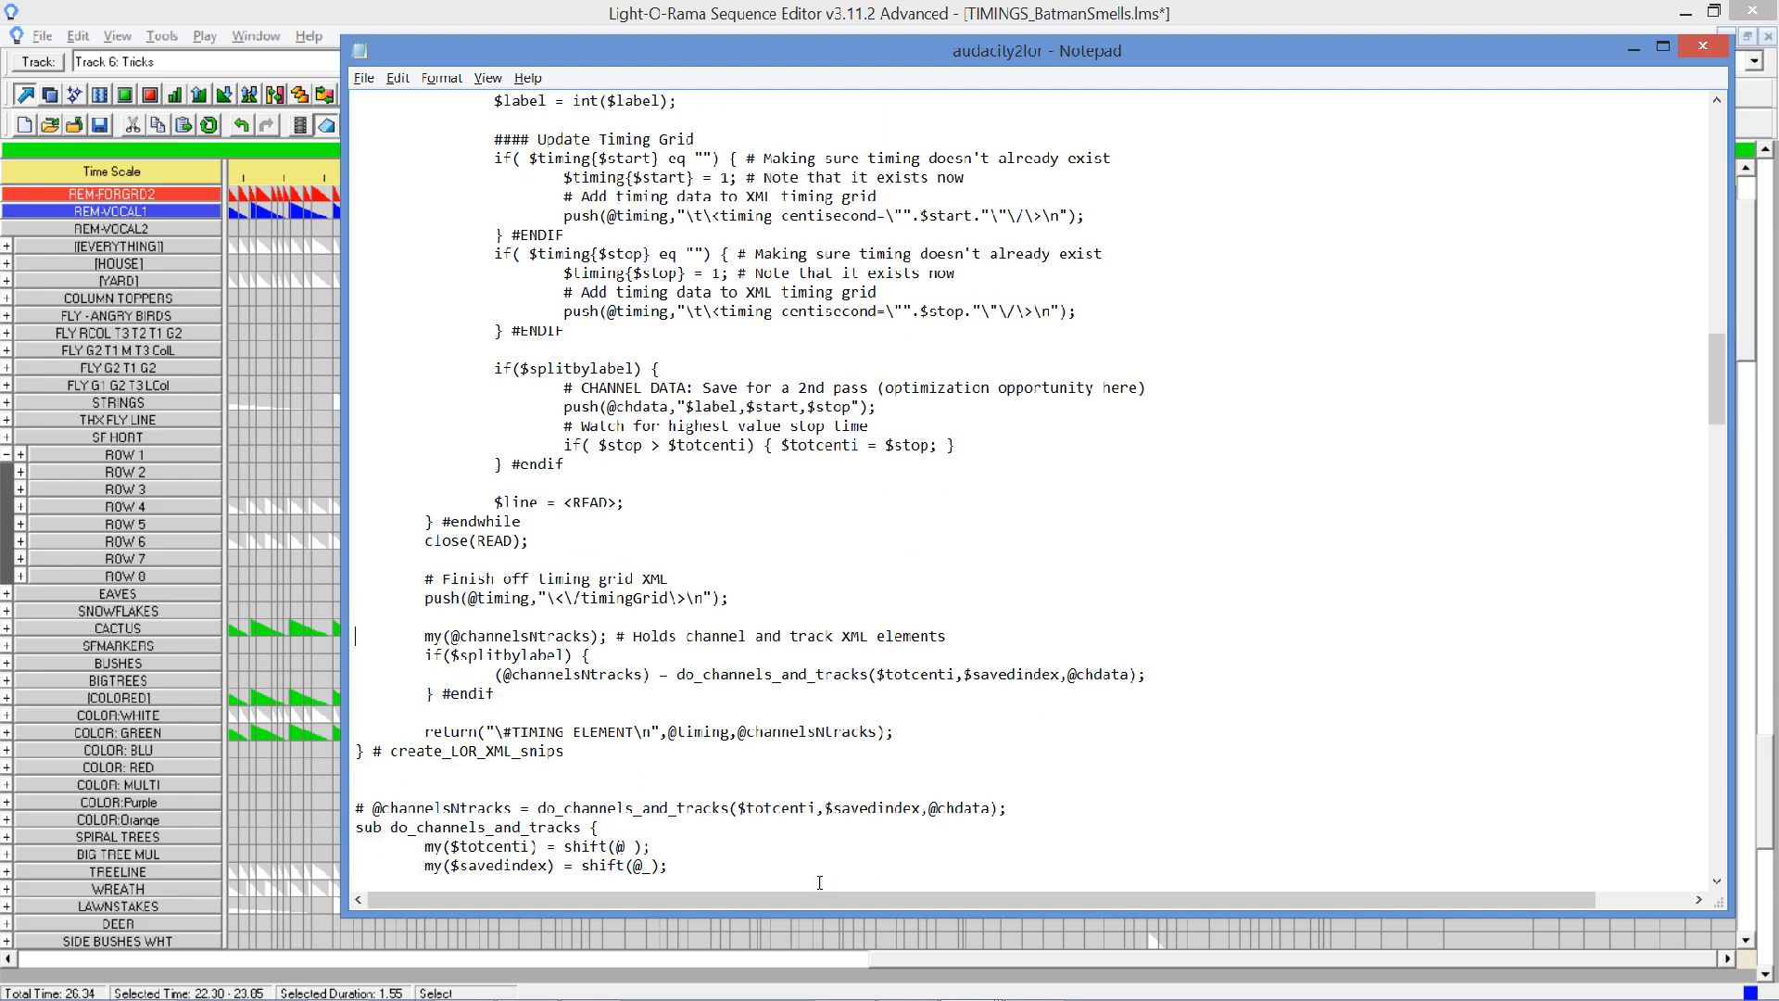
{"action": "key", "text": "shift+Down"}
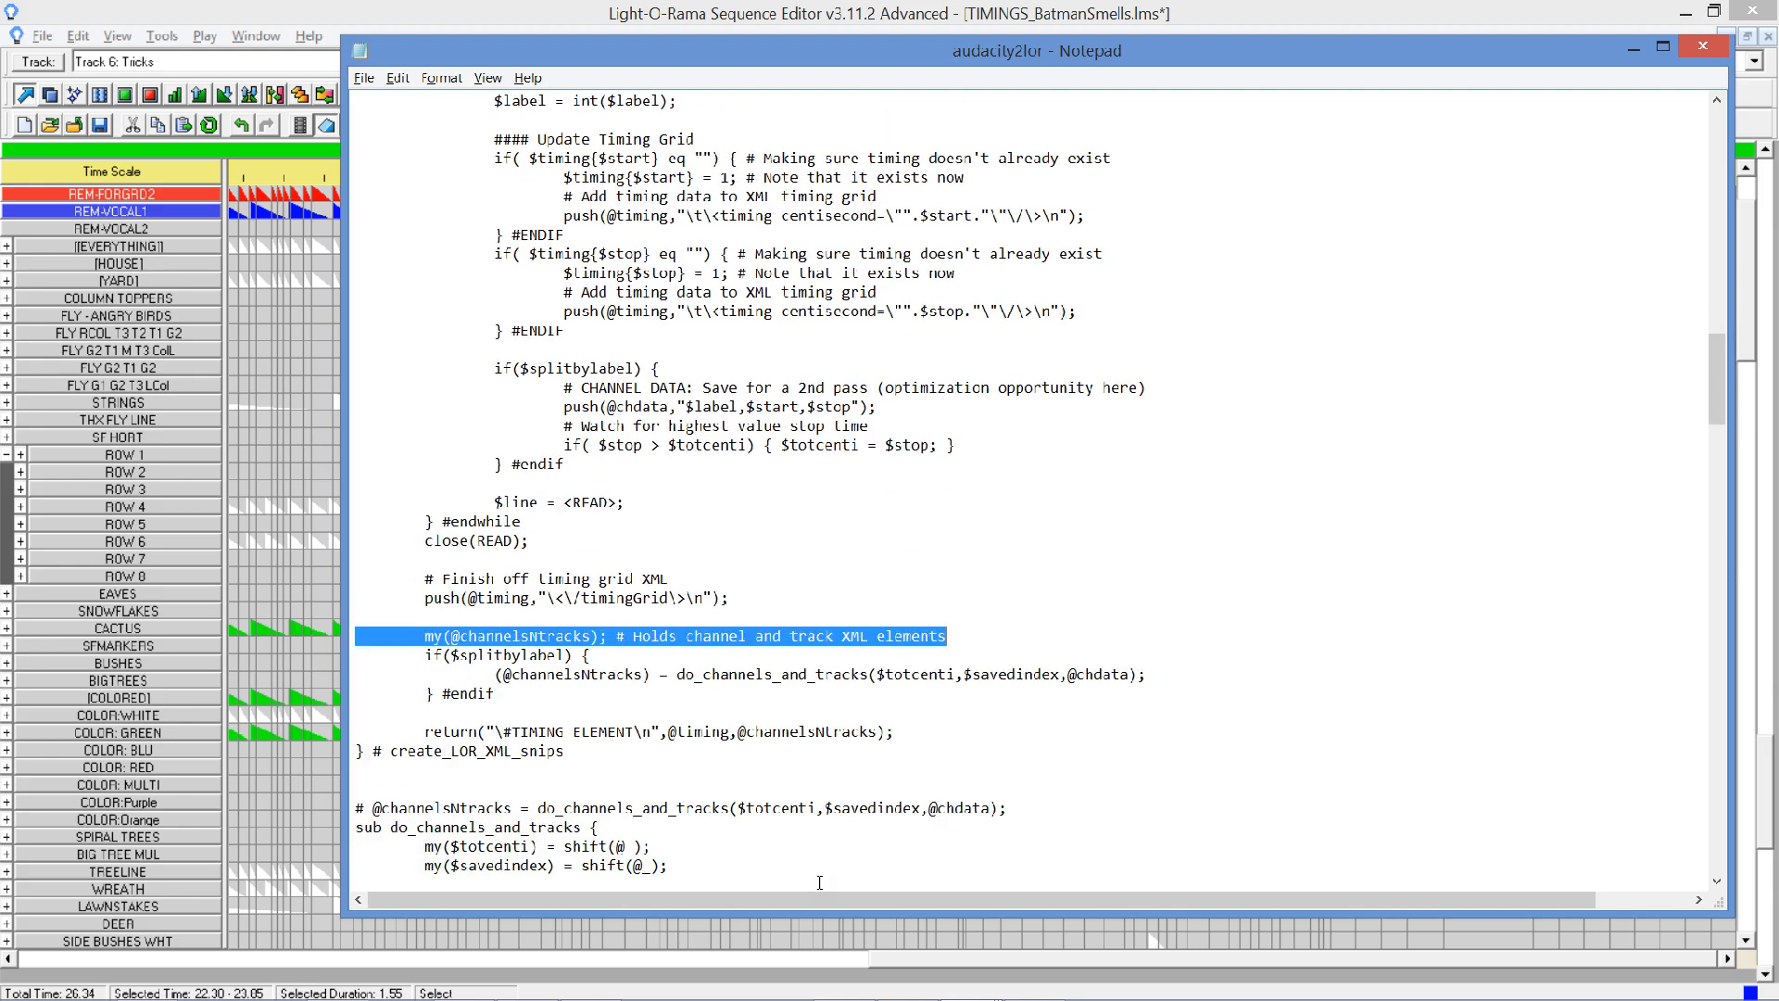
{"action": "key", "text": "shift+Down"}
{"action": "key", "text": "shift+Down"}
{"action": "key", "text": "shift+Down"}
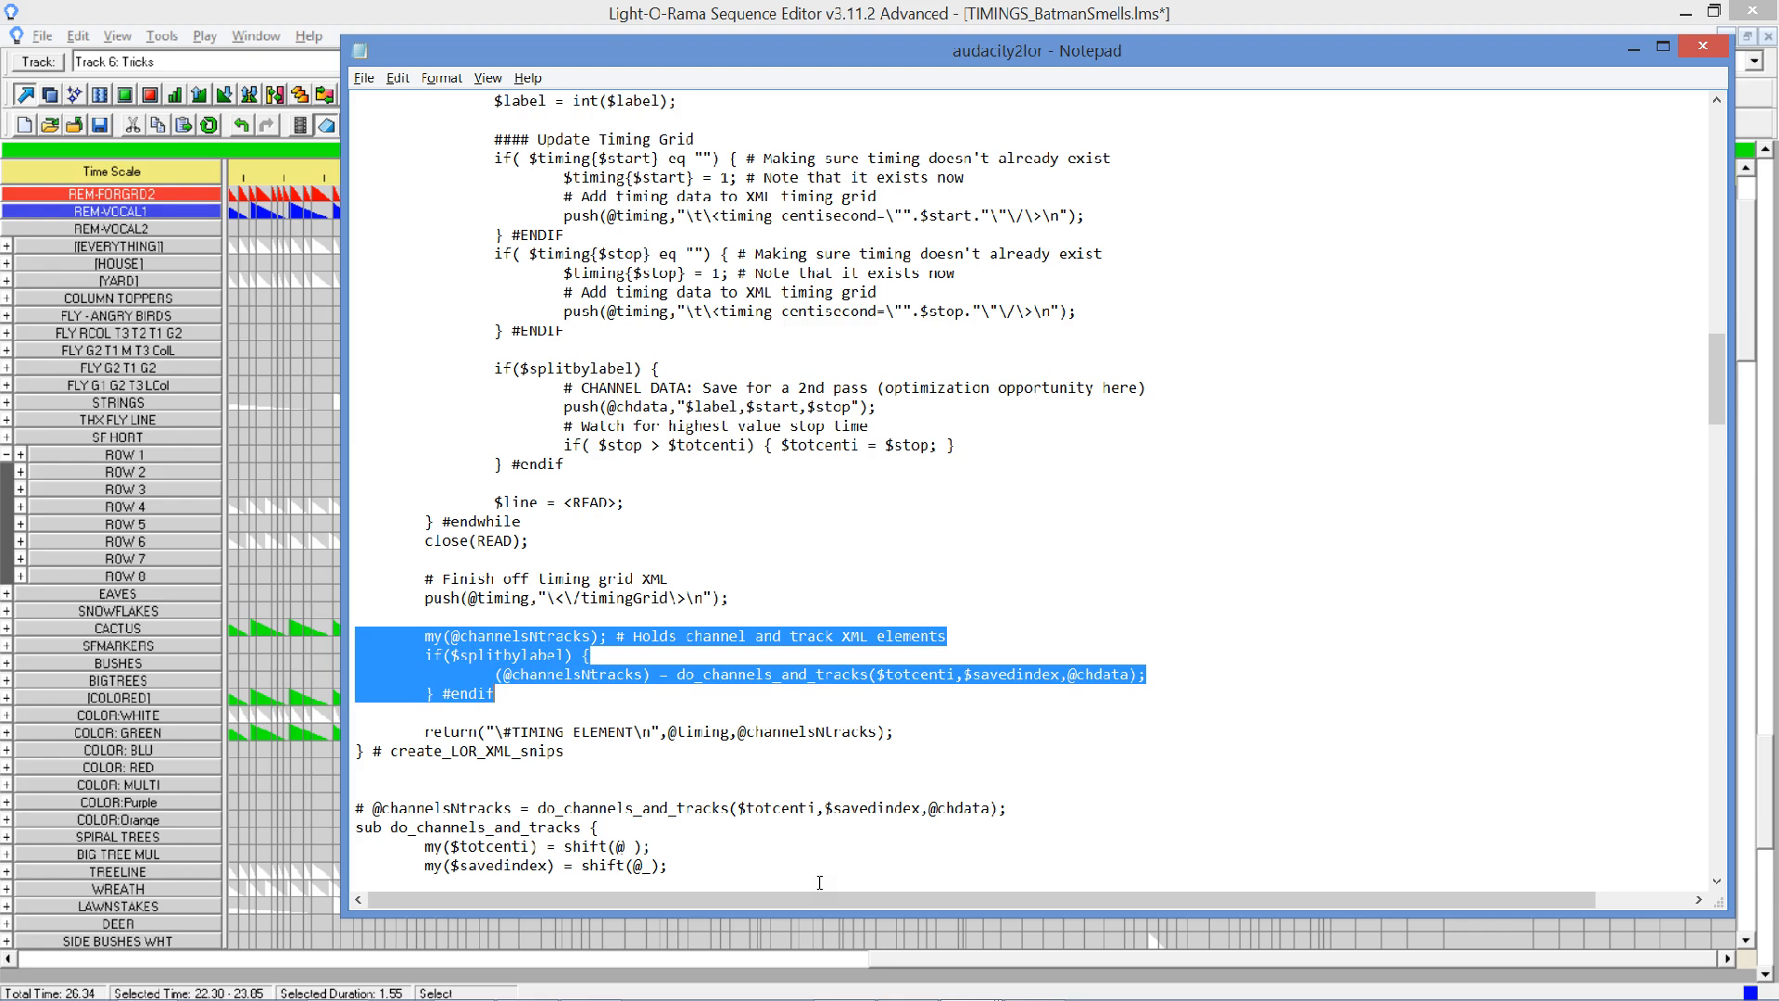
Read through the do_channels_and_tracks subroutine and place the text cursor in the push line under the Add to channel XML comment.
{"action": "key", "text": "Down"}
{"action": "key", "text": "Down"}
{"action": "key", "text": "Down"}
{"action": "key", "text": "Down"}
{"action": "key", "text": "Down"}
{"action": "key", "text": "Down"}
{"action": "key", "text": "Down"}
{"action": "key", "text": "Down"}
{"action": "key", "text": "Down"}
{"action": "key", "text": "Down"}
{"action": "key", "text": "Down"}
{"action": "key", "text": "Down"}
{"action": "key", "text": "Down"}
{"action": "key", "text": "Down"}
{"action": "key", "text": "Down"}
{"action": "key", "text": "Down"}
{"action": "key", "text": "Down"}
{"action": "key", "text": "Down"}
{"action": "key", "text": "Down"}
{"action": "key", "text": "Down"}
{"action": "key", "text": "Down"}
{"action": "key", "text": "Down"}
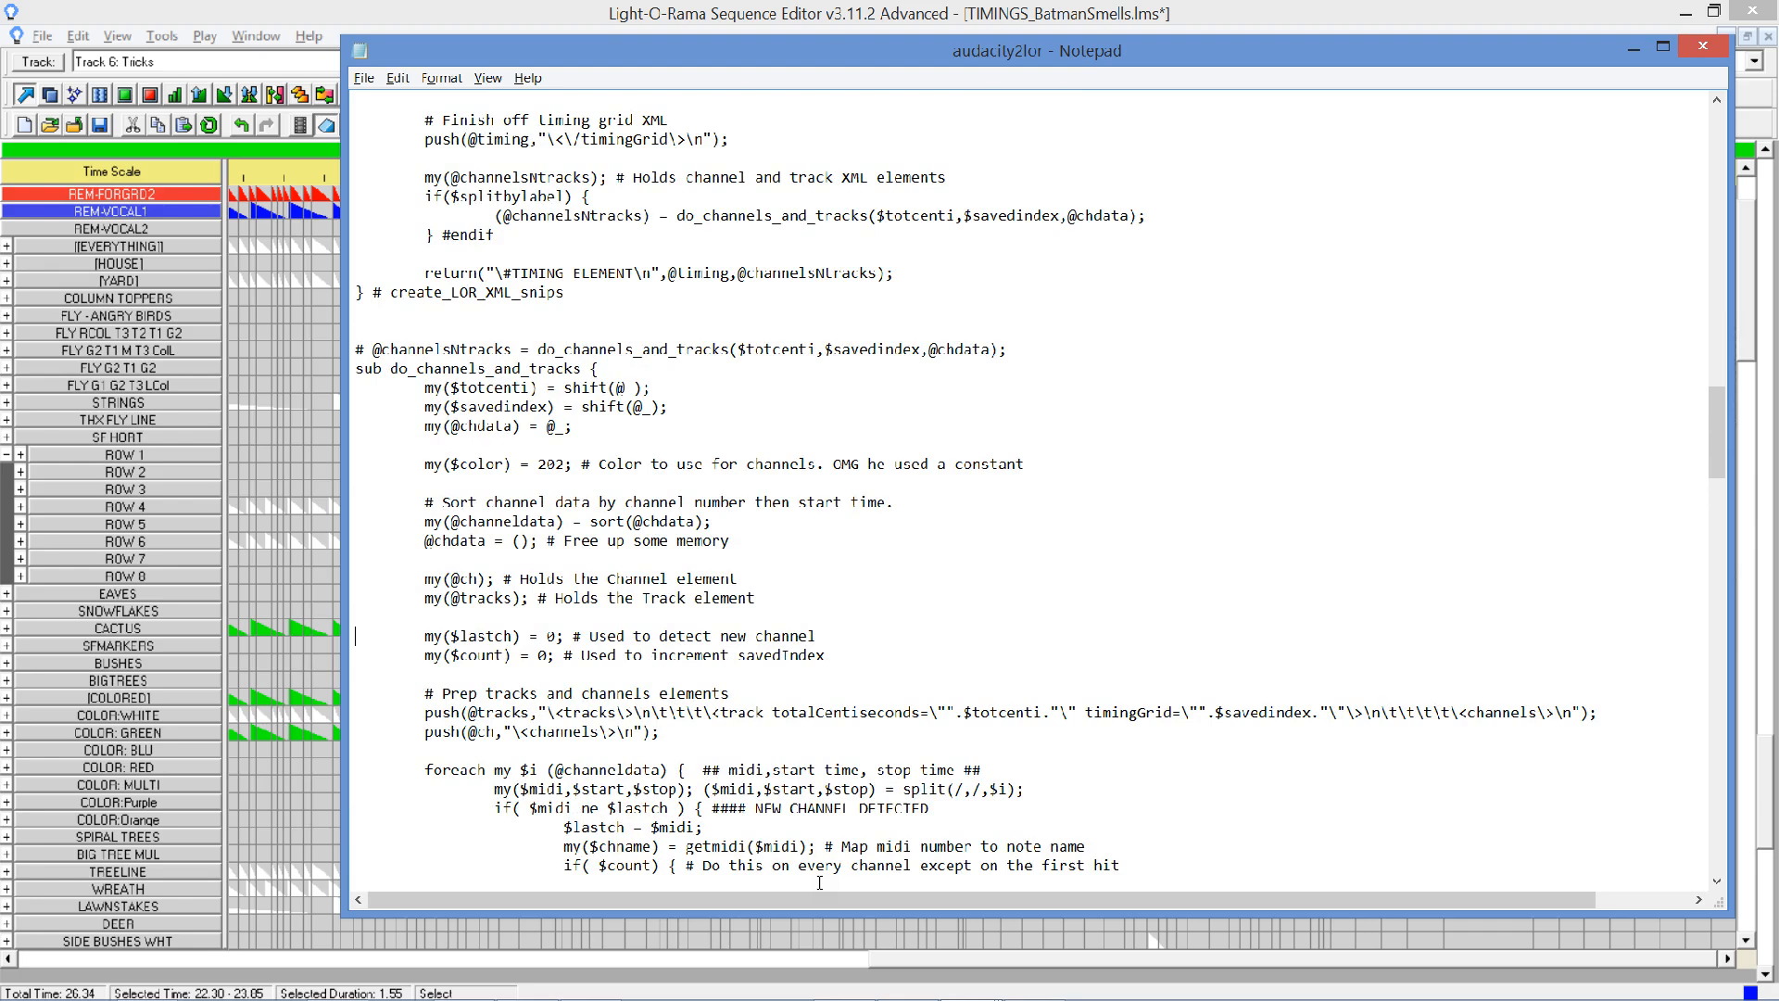
{"action": "key", "text": "Up"}
{"action": "key", "text": "Up"}
{"action": "key", "text": "Up"}
{"action": "scroll", "coordinate": [819, 882], "scroll_direction": "down", "scroll_amount": 11}
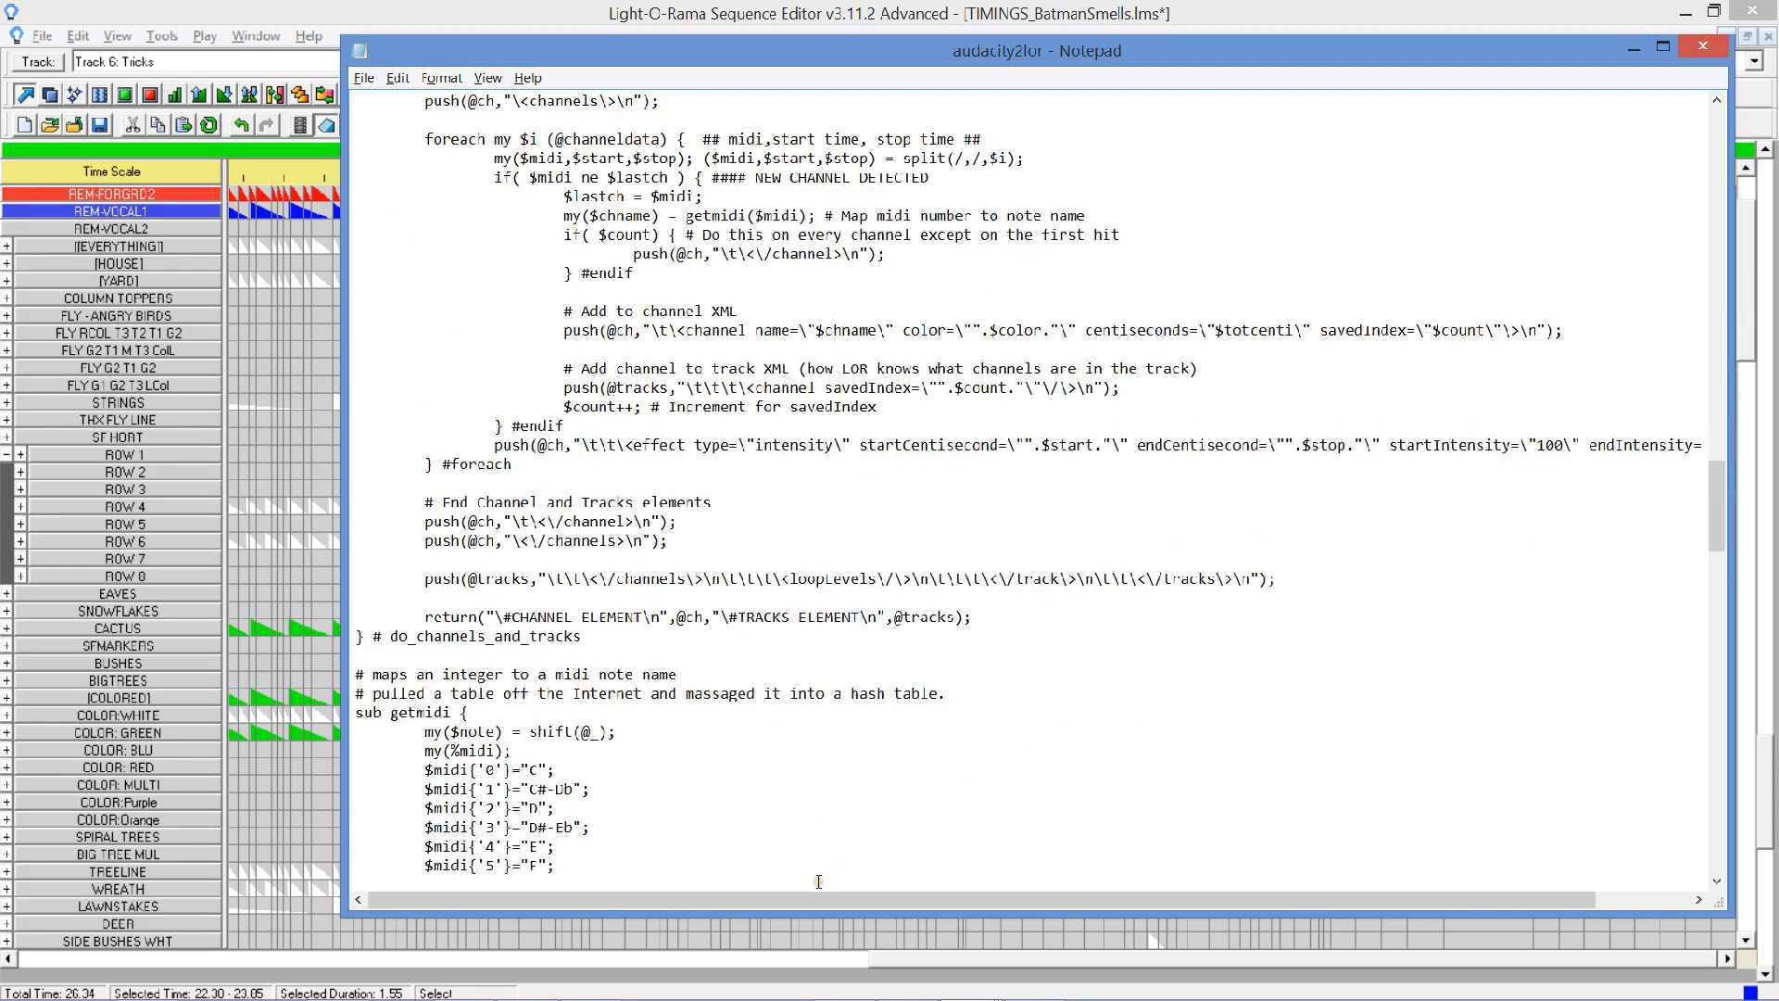
{"action": "scroll", "coordinate": [824, 842], "scroll_direction": "up", "scroll_amount": 4}
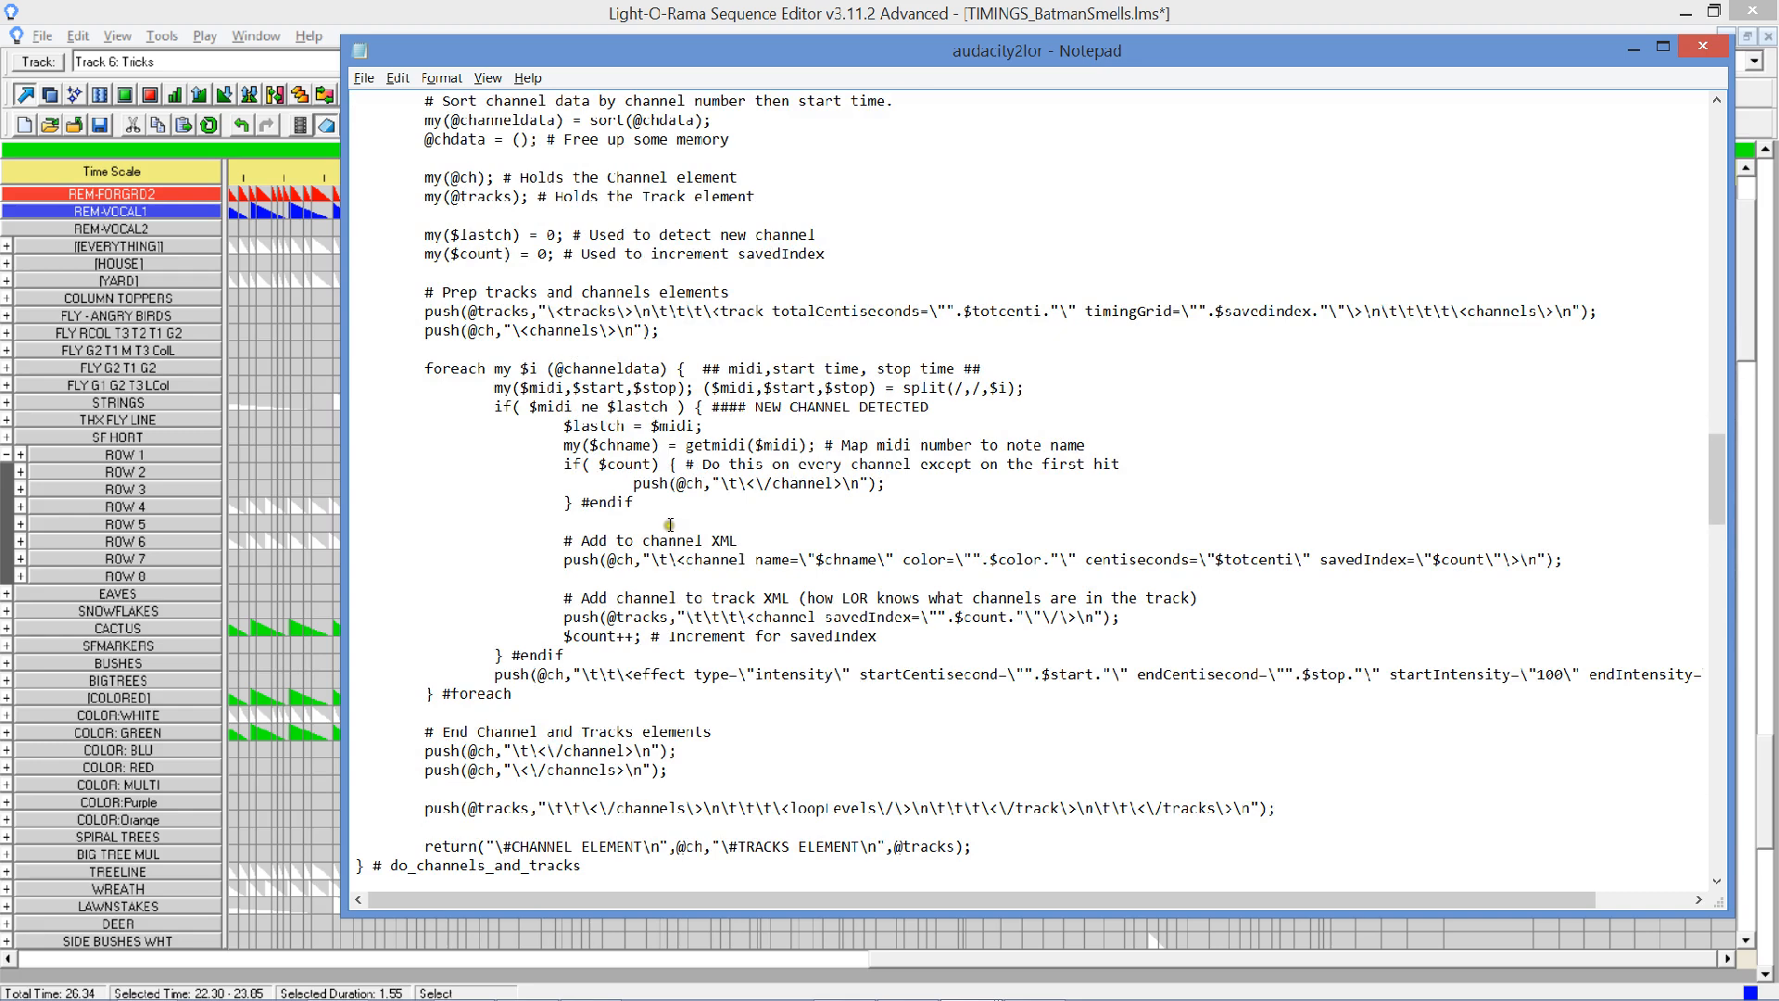
{"action": "left_click", "coordinate": [849, 541]}
{"action": "left_click", "coordinate": [833, 559]}
Read on to the getmidi subroutine and highlight the table entry that maps midi number 9 to note A.
{"action": "scroll", "coordinate": [700, 531], "scroll_direction": "down", "scroll_amount": 1}
{"action": "scroll", "coordinate": [701, 531], "scroll_direction": "down", "scroll_amount": 7}
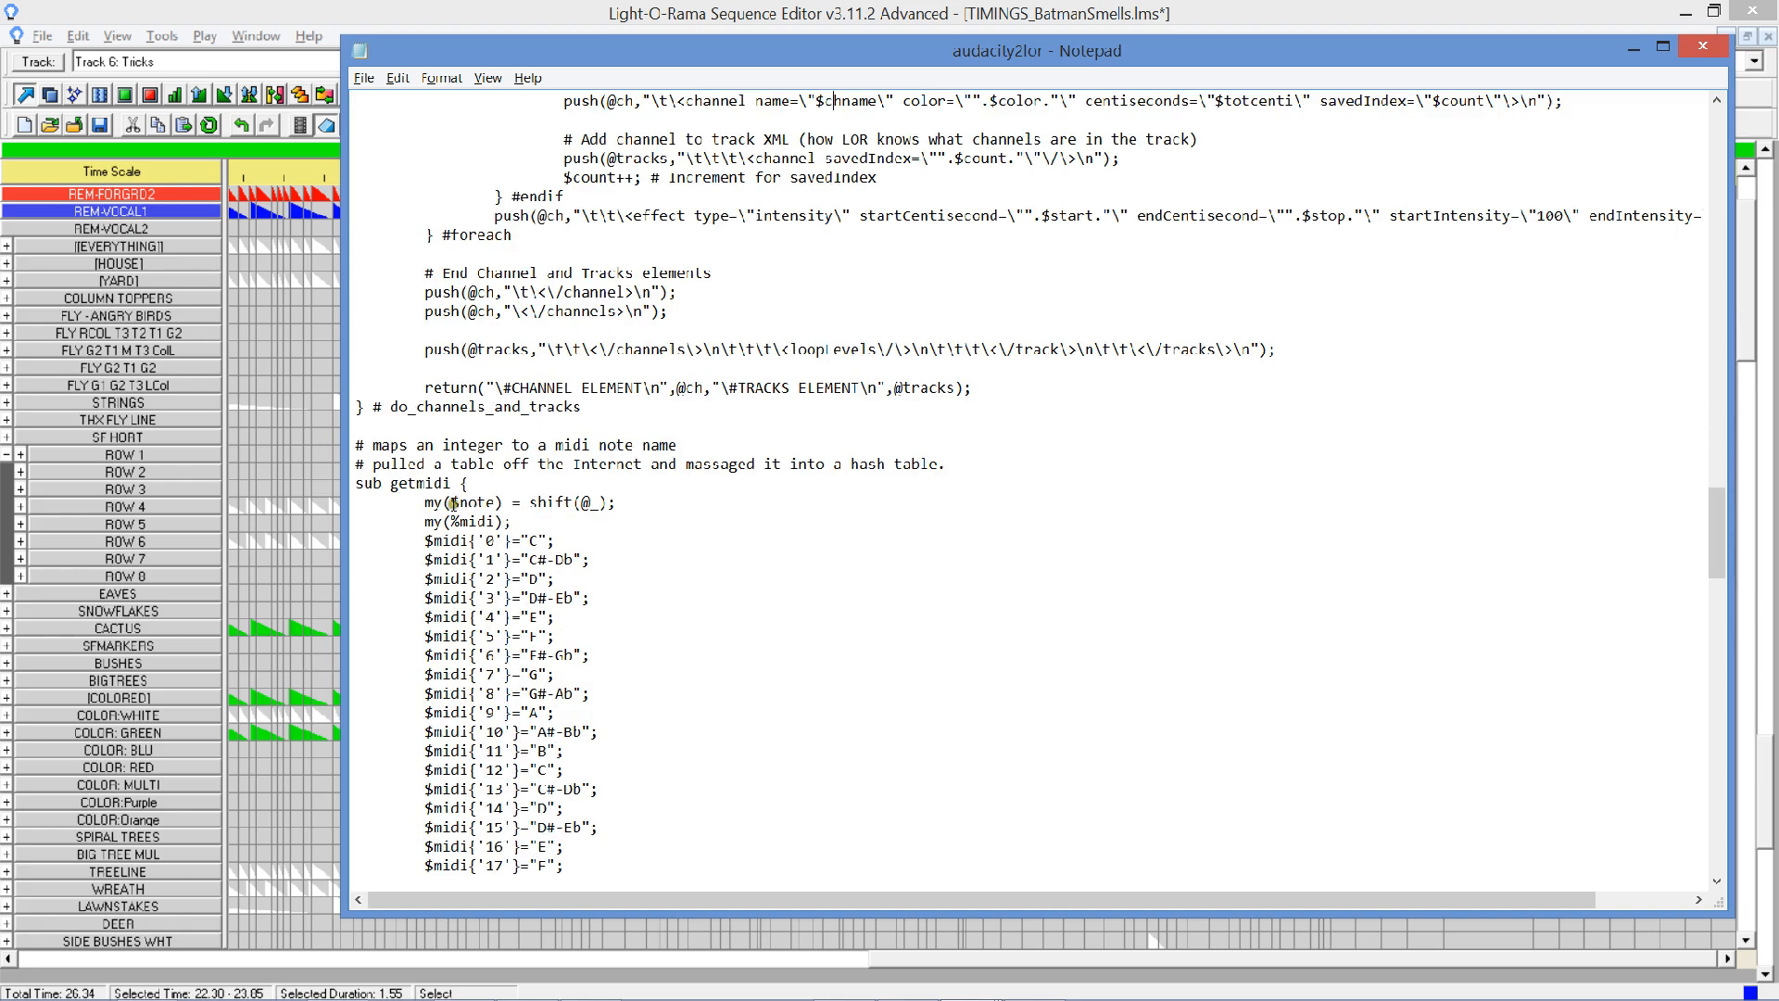
{"action": "scroll", "coordinate": [520, 553], "scroll_direction": "down", "scroll_amount": 6}
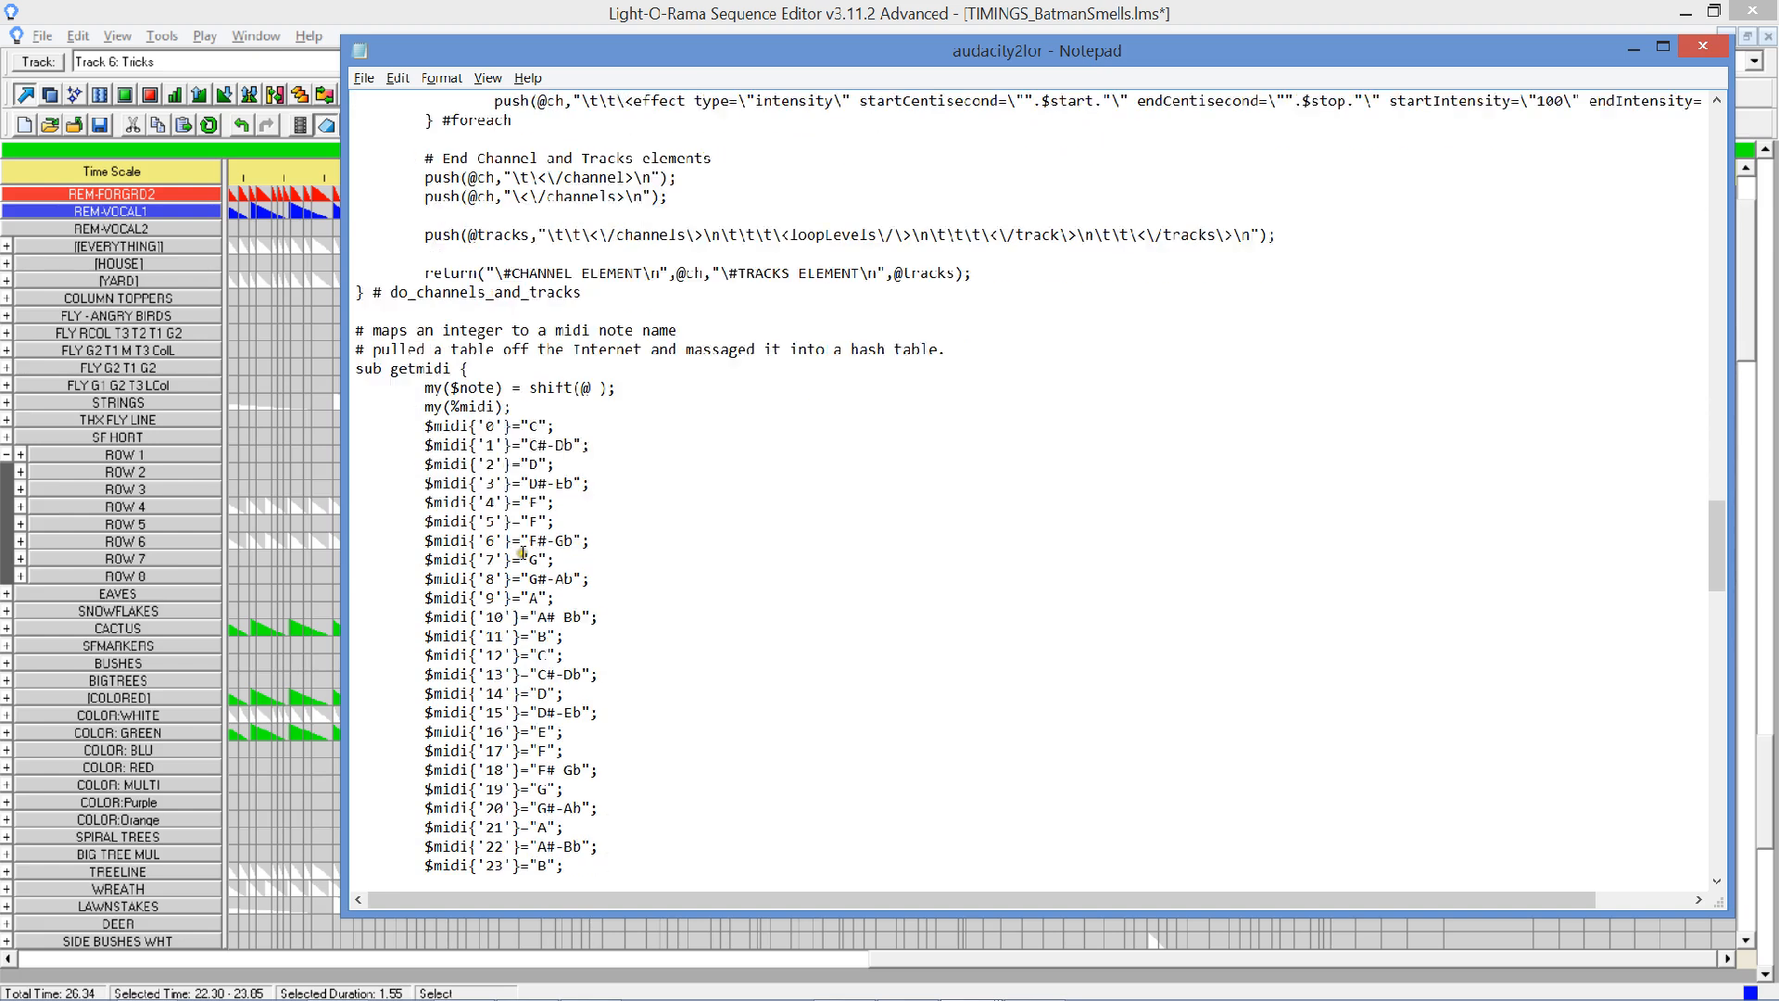
{"action": "left_click_drag", "start_coordinate": [483, 598], "coordinate": [536, 601]}
Go back over the channel-building loop and return to the header comments at the start of the script.
{"action": "scroll", "coordinate": [927, 593], "scroll_direction": "up", "scroll_amount": 14}
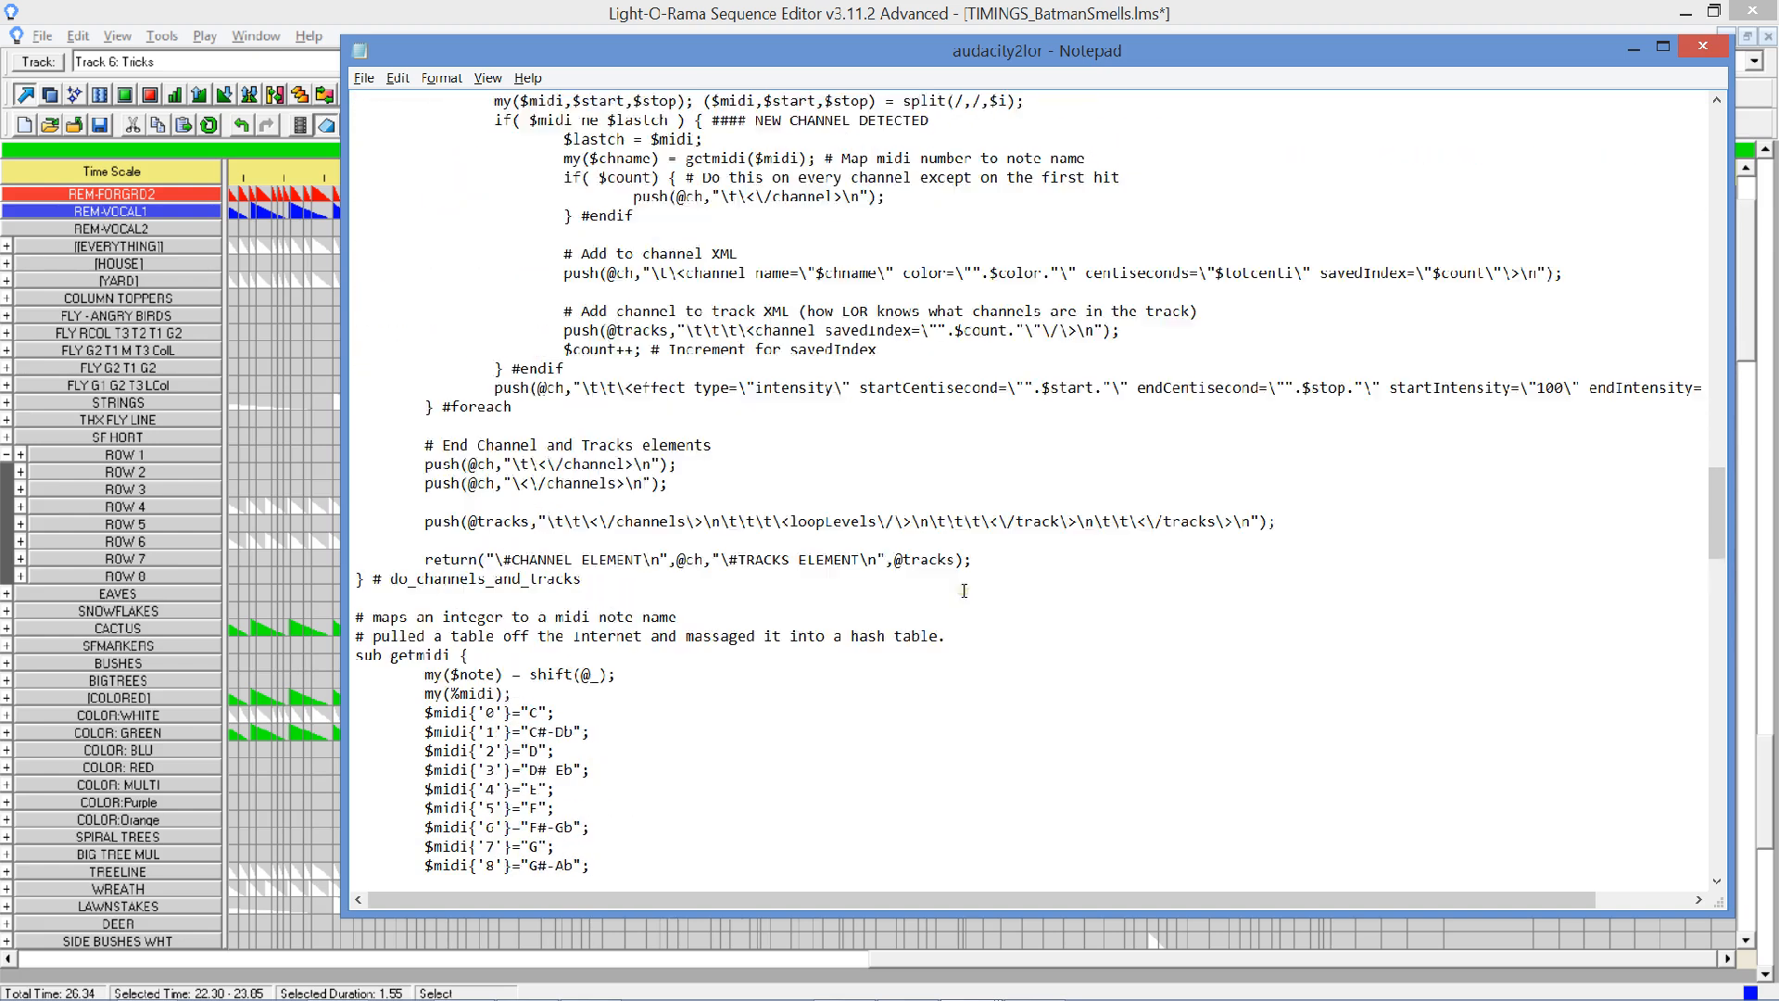
{"action": "left_click", "coordinate": [682, 475]}
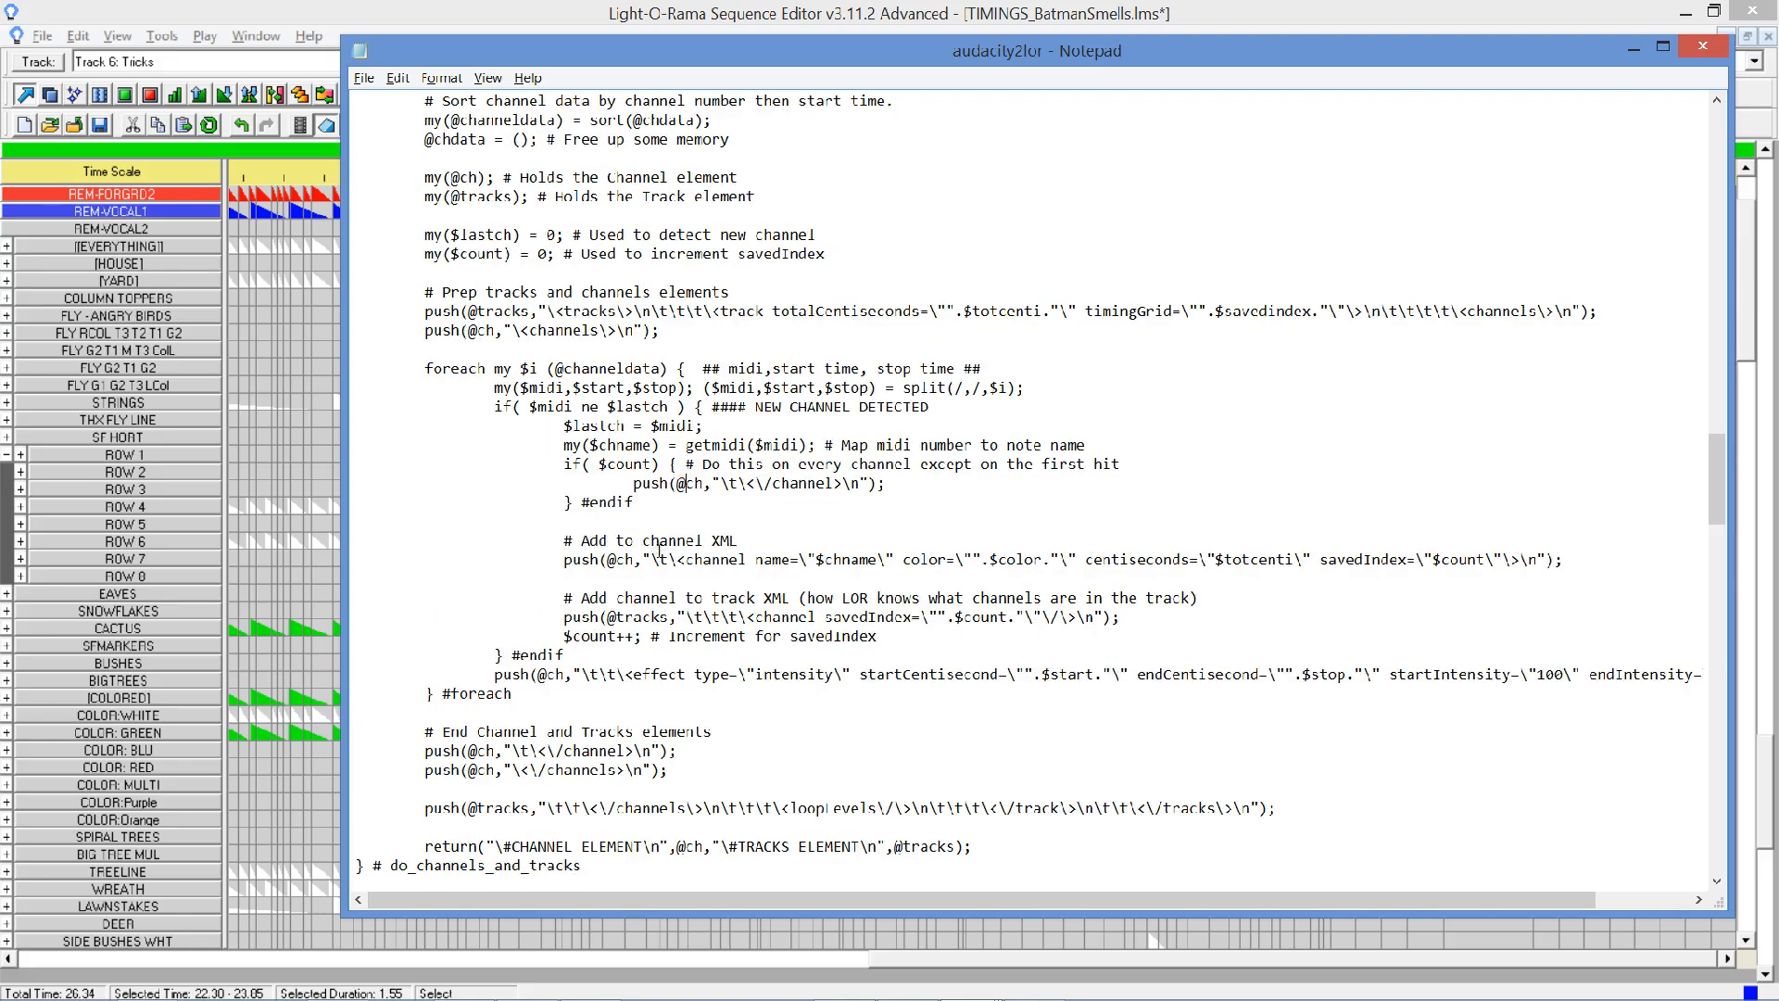
{"action": "scroll", "coordinate": [659, 548], "scroll_direction": "up", "scroll_amount": 20}
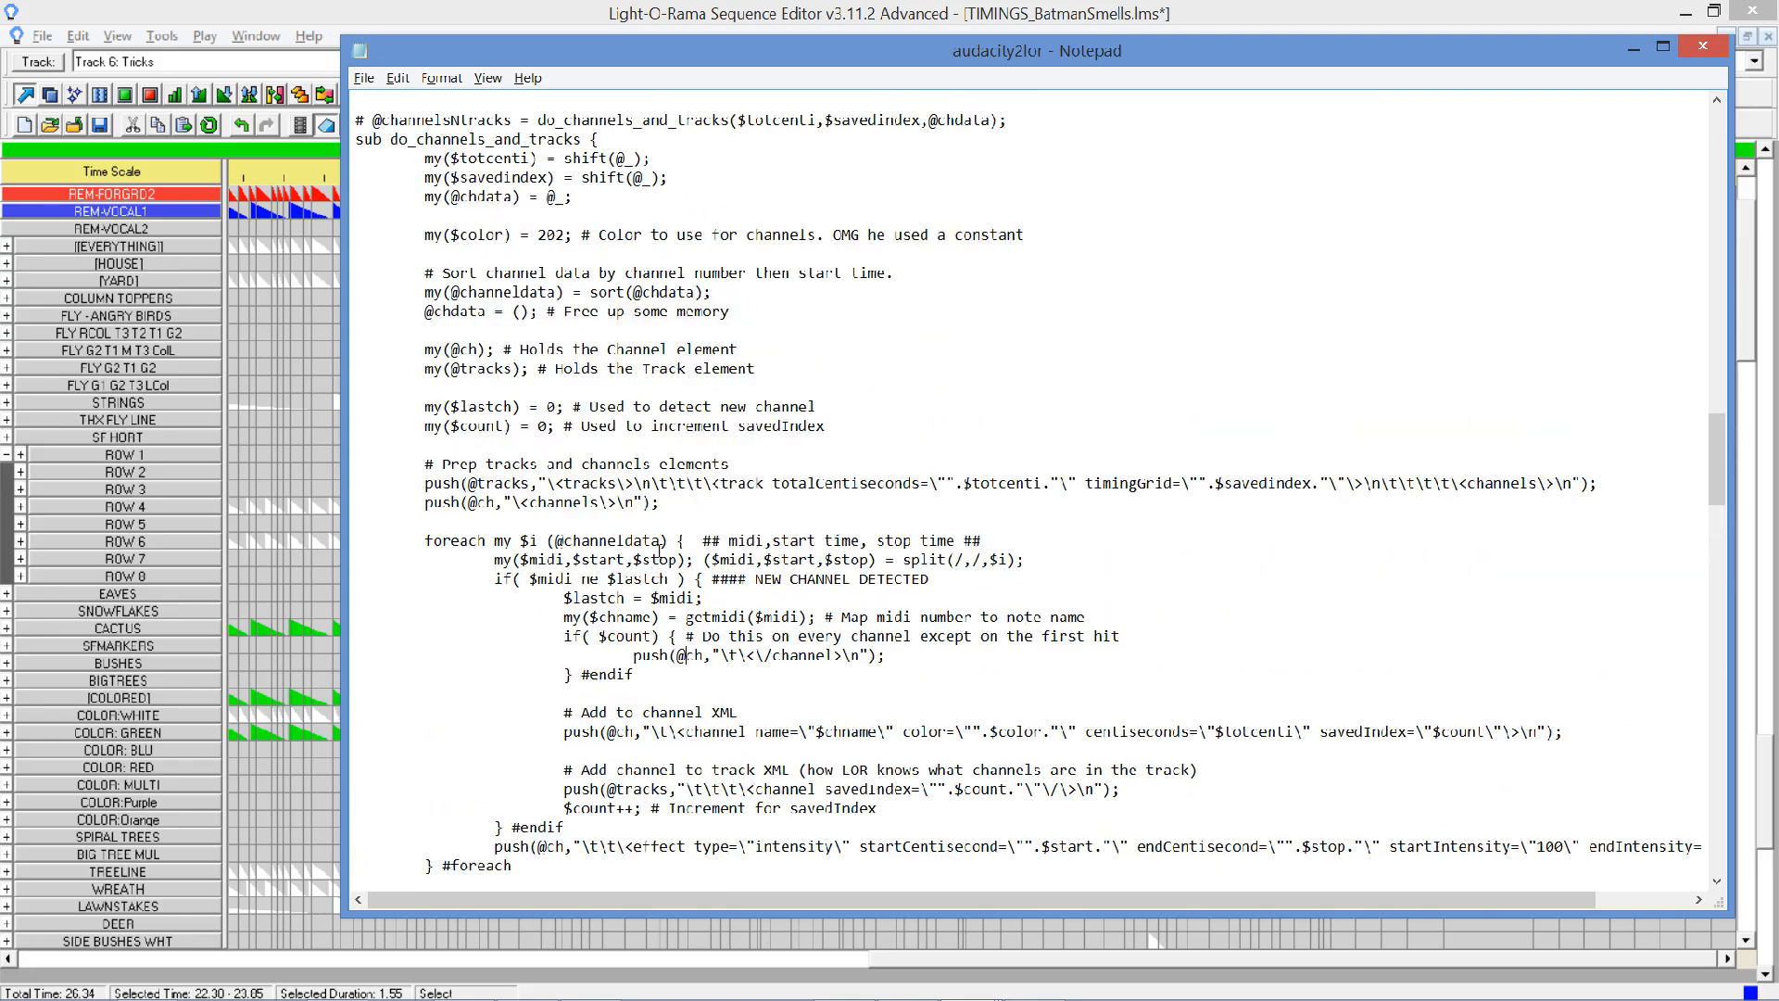
{"action": "scroll", "coordinate": [657, 551], "scroll_direction": "up", "scroll_amount": 18}
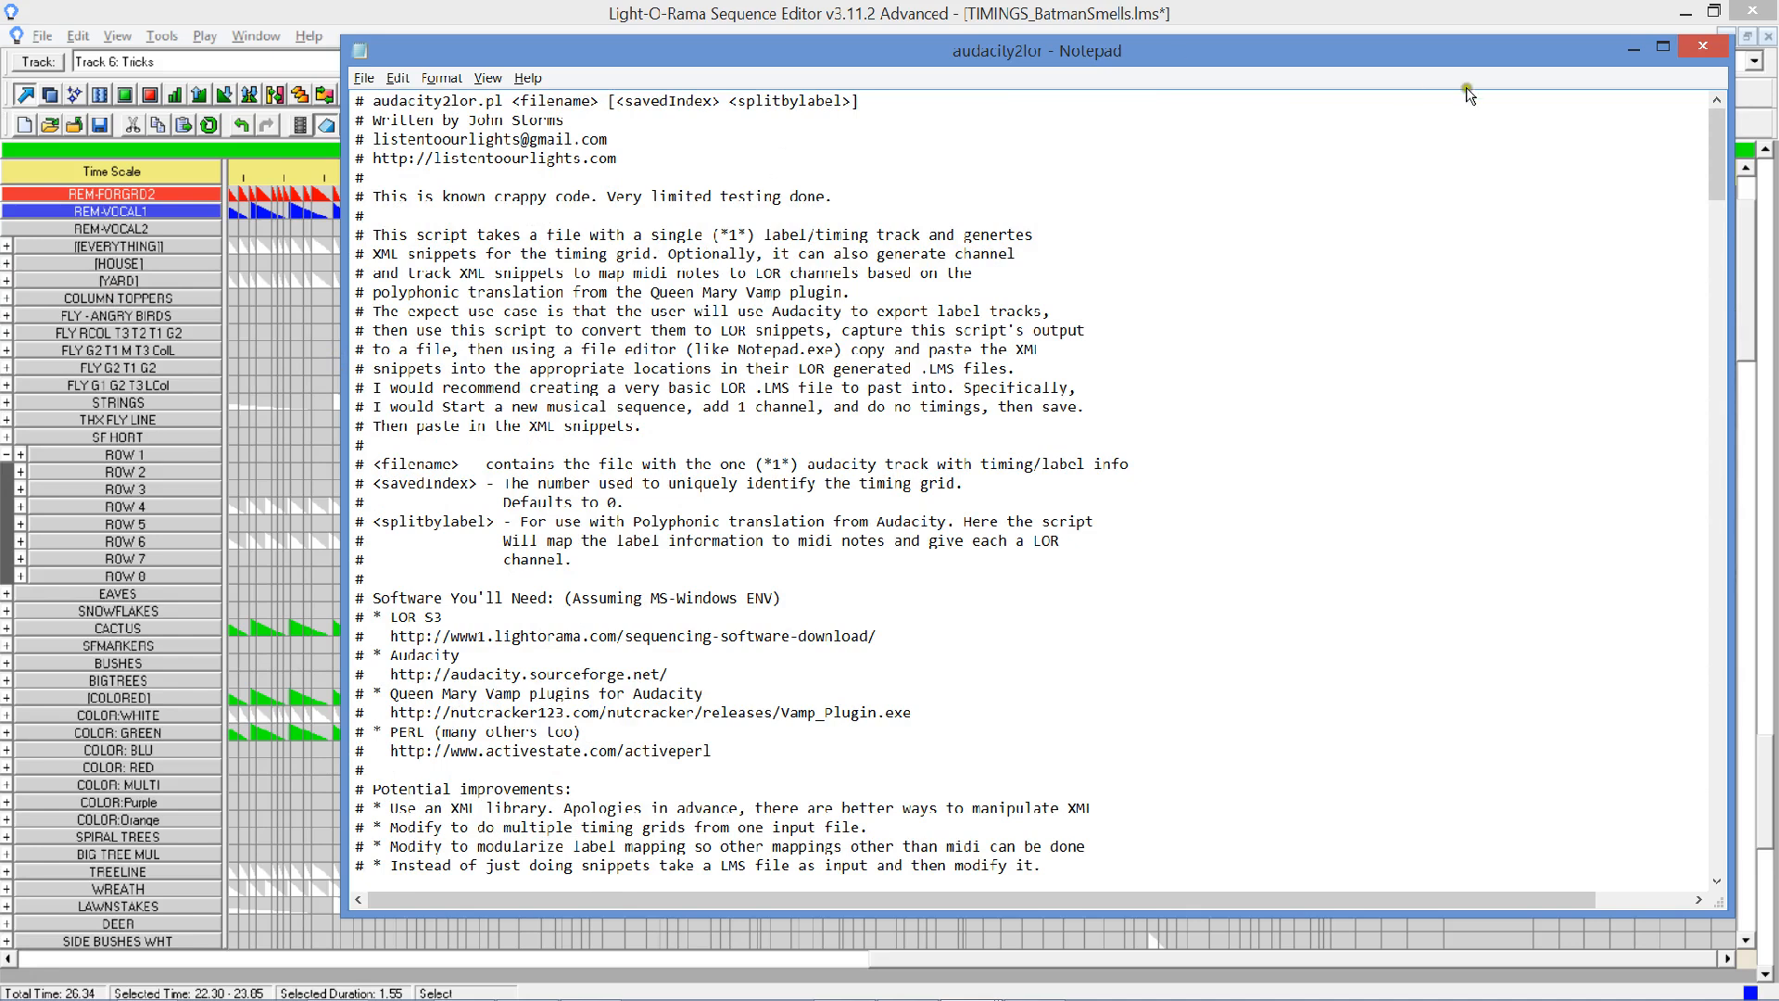
Close the audacity2lor script and collapse the SF VERT group in the sequence's channel list.
{"action": "left_click", "coordinate": [1708, 49]}
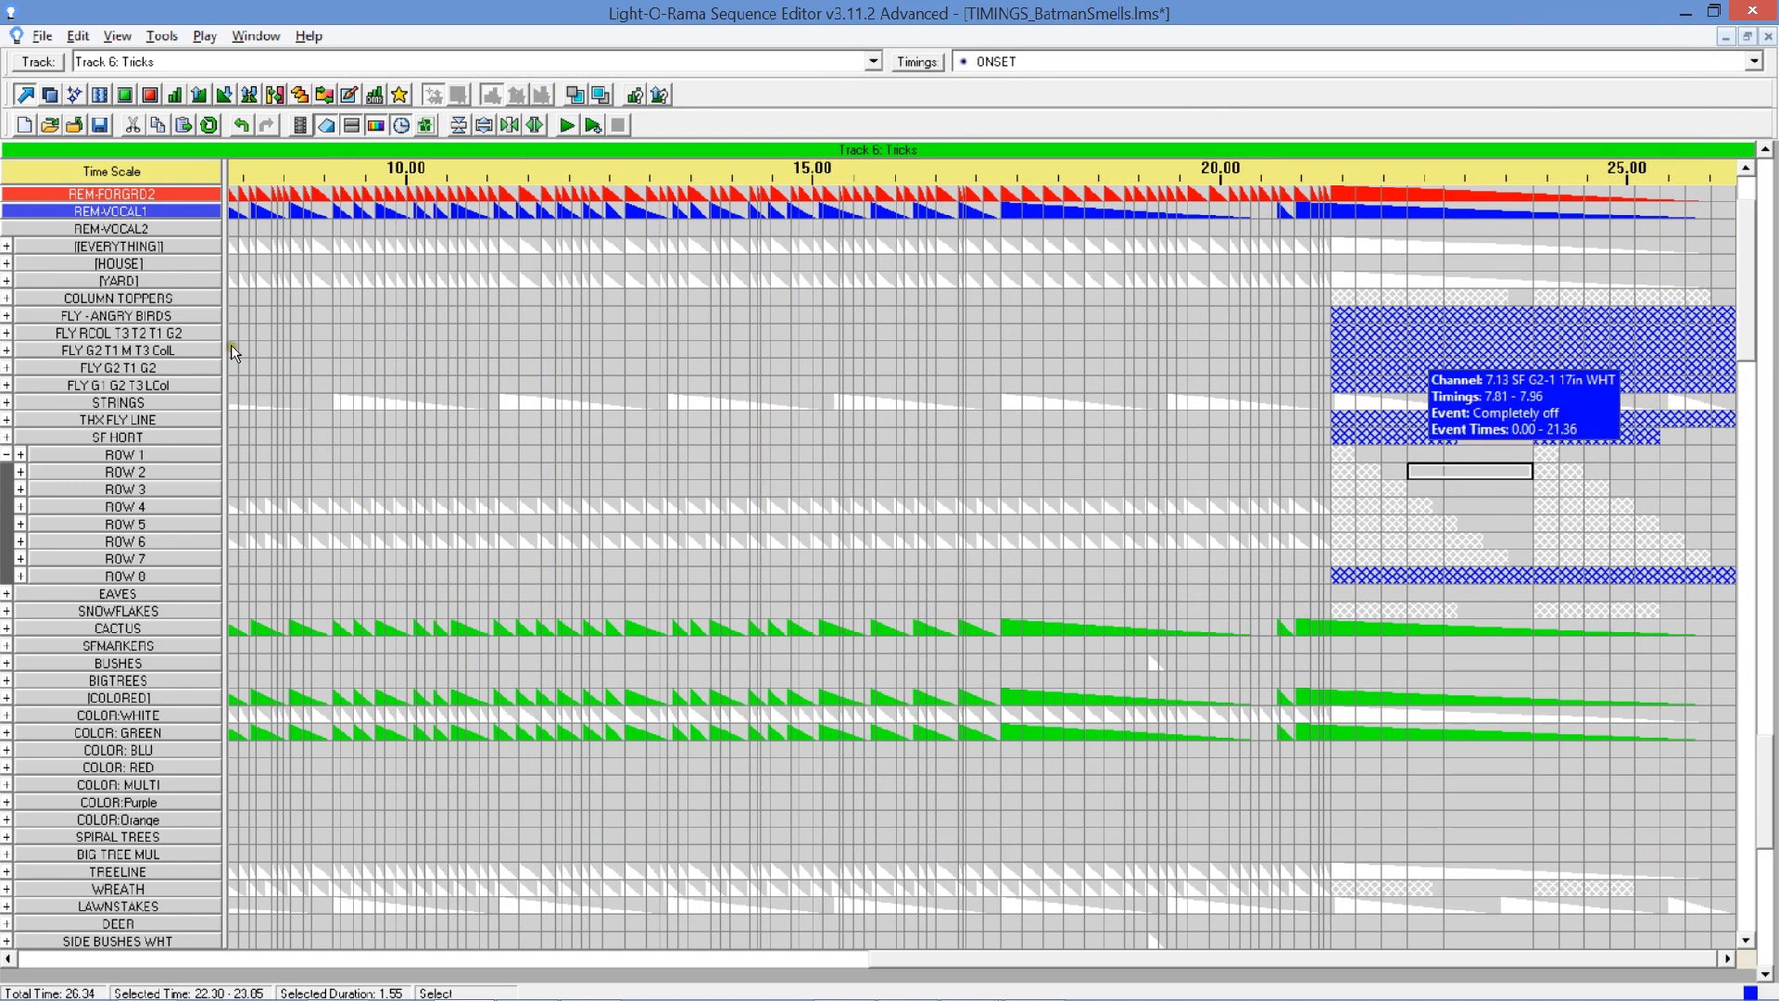
{"action": "left_click", "coordinate": [8, 455]}
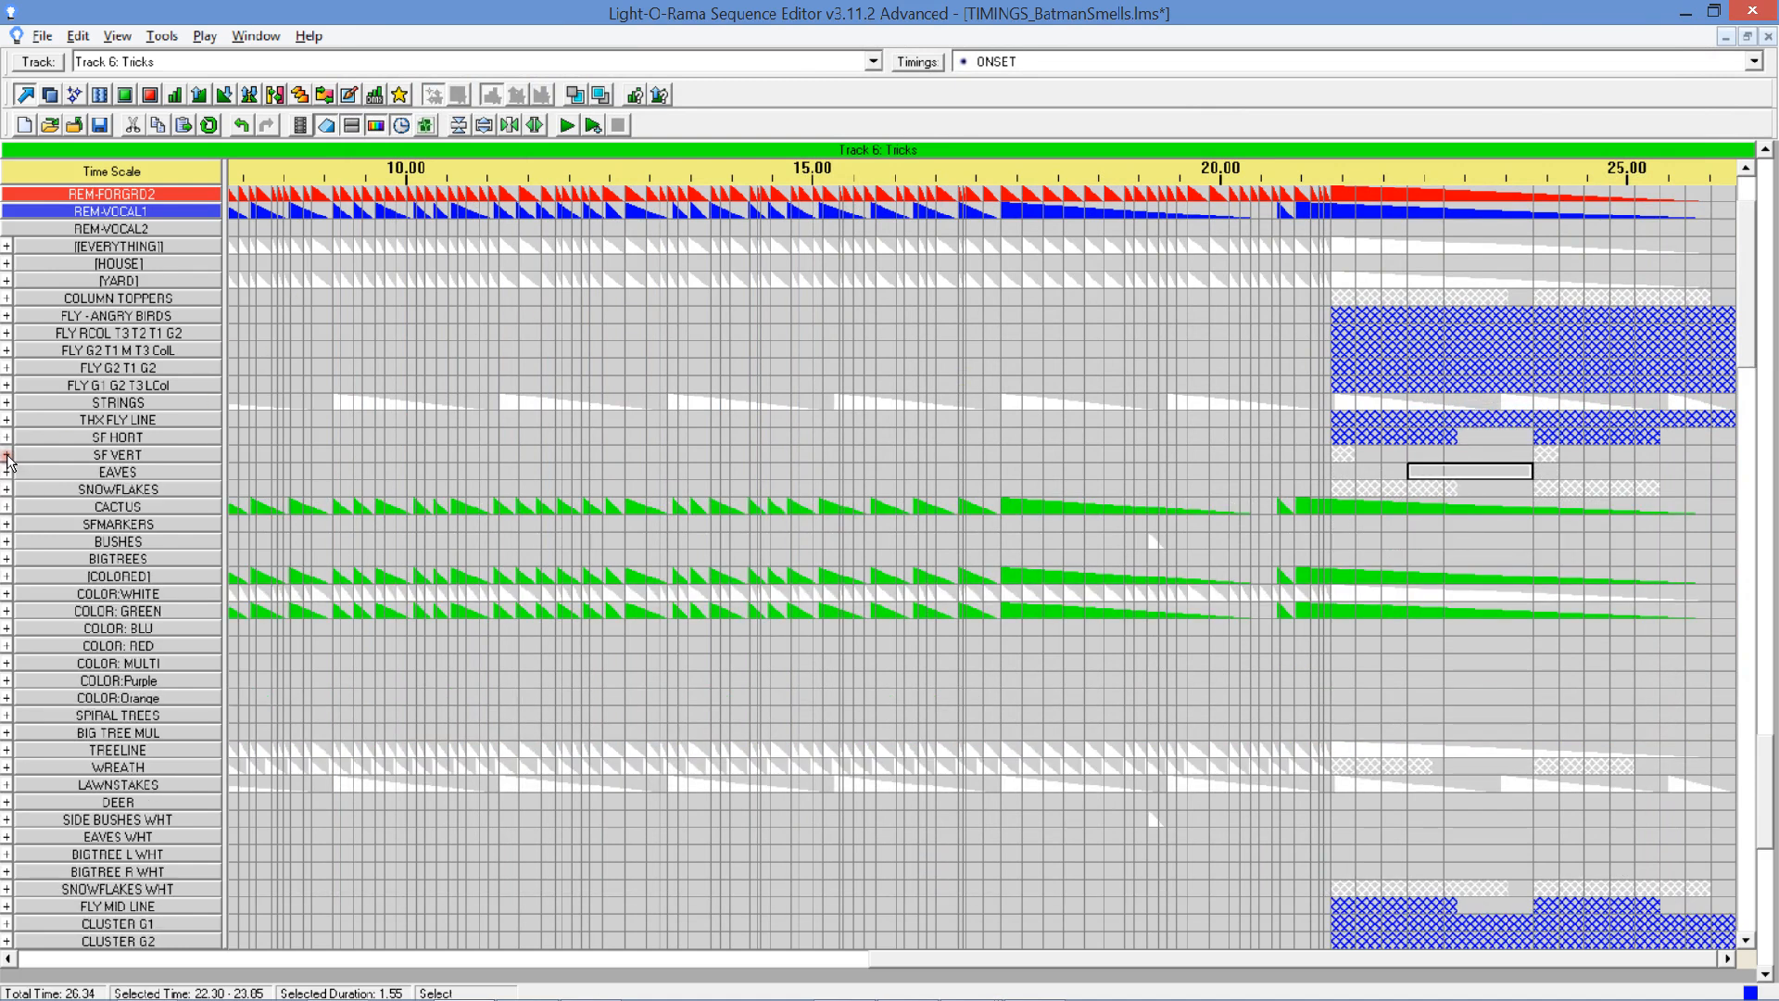
{"action": "scroll", "coordinate": [543, 384], "scroll_direction": "up", "scroll_amount": 2}
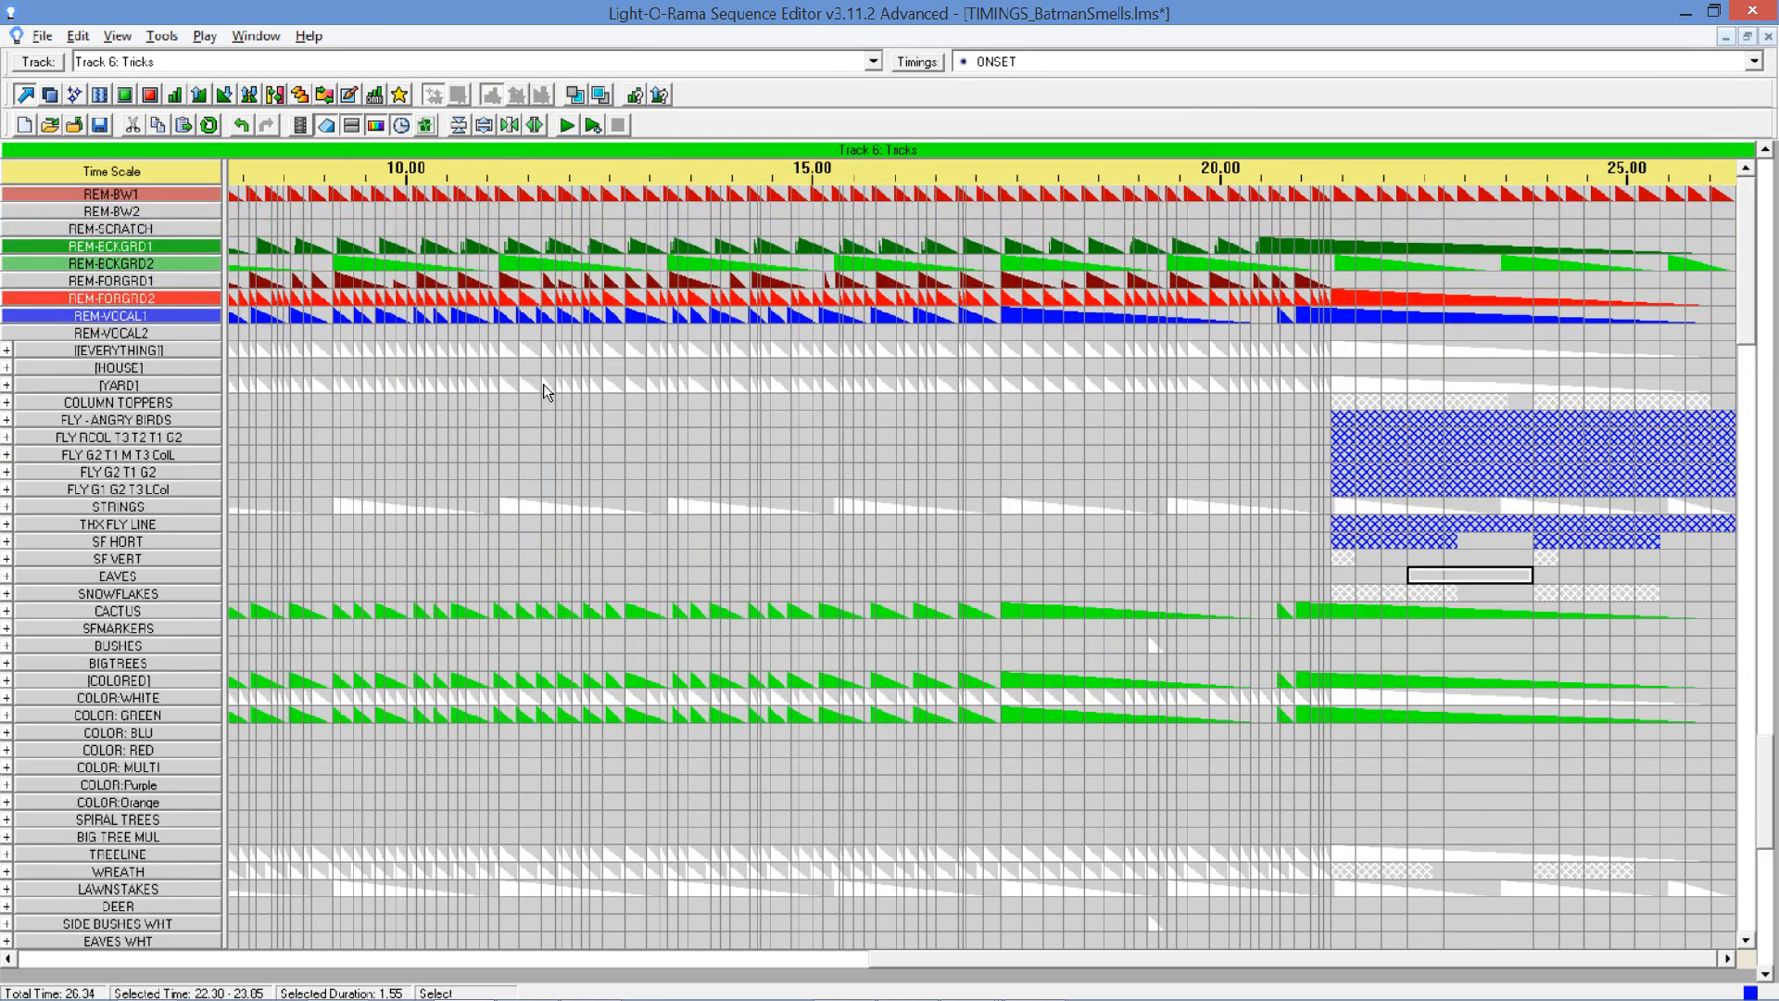
Select a cell in the REM-BW2 channel and move the selection back to the start of the sequence at 0.00.
{"action": "left_click", "coordinate": [891, 198]}
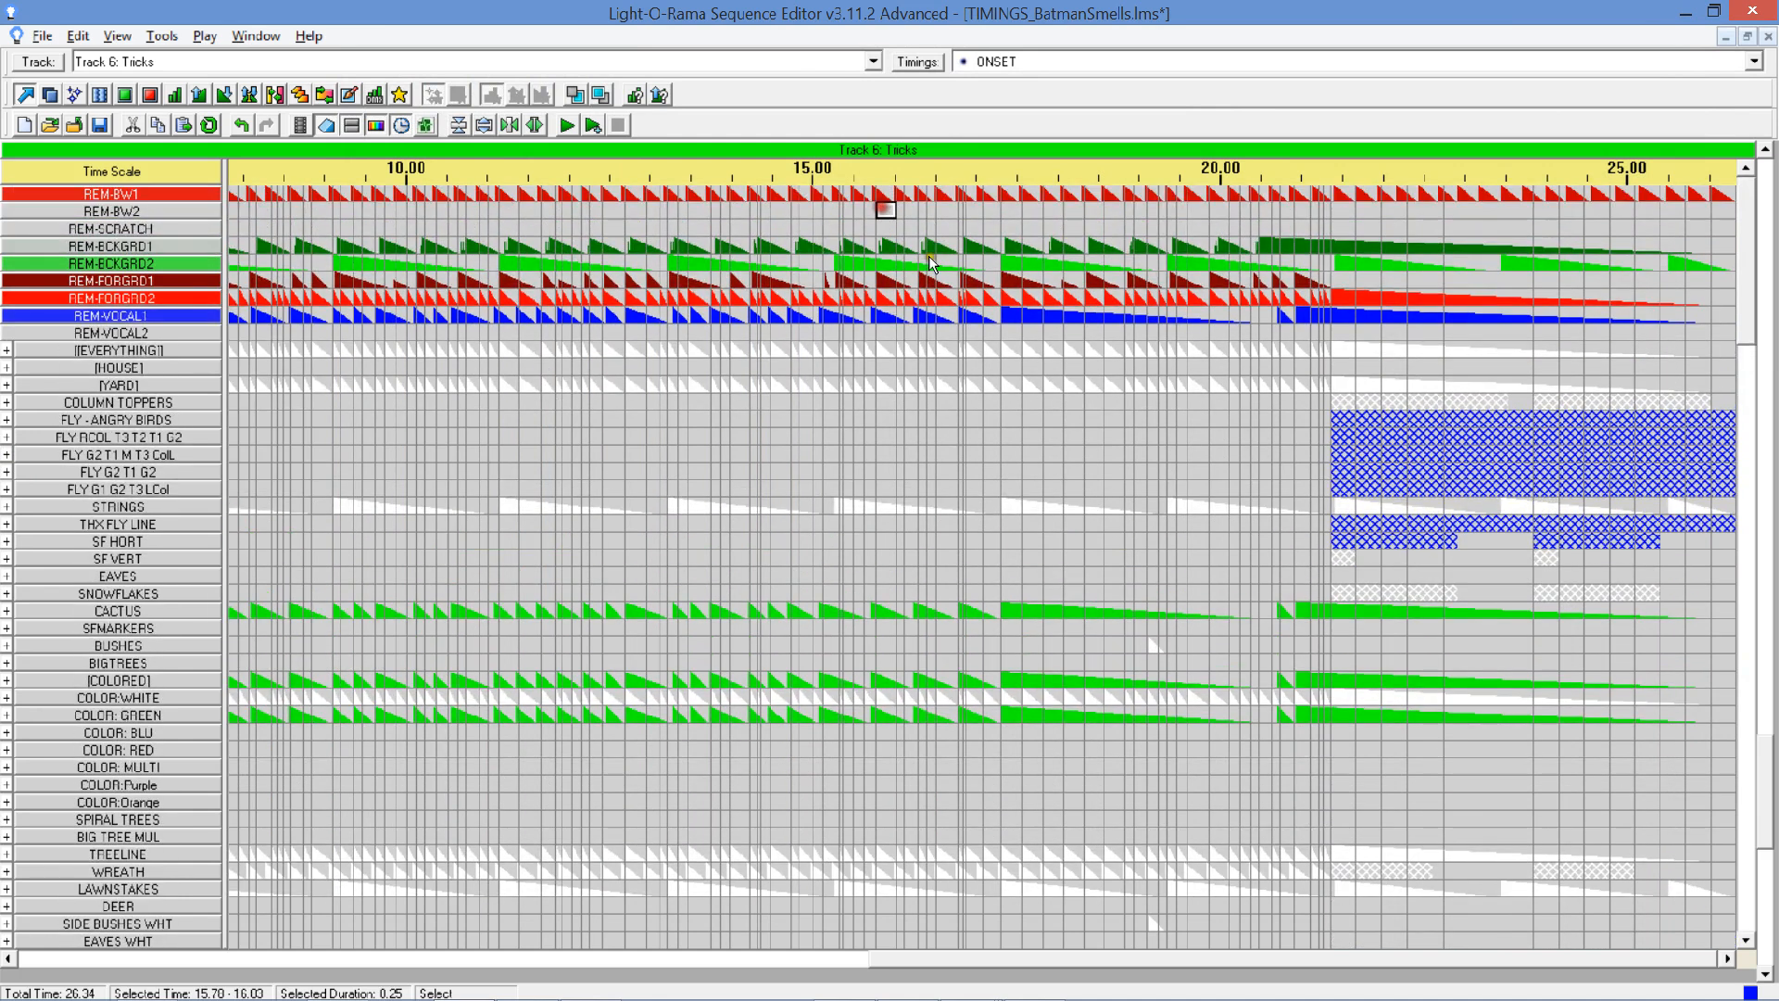
{"action": "key", "text": "Left"}
{"action": "key", "text": "Left"}
{"action": "key", "text": "Left"}
{"action": "key", "text": "Left"}
{"action": "key", "text": "Left"}
{"action": "key", "text": "Left"}
{"action": "key", "text": "Left"}
{"action": "key", "text": "Left"}
{"action": "key", "text": "Left"}
{"action": "key", "text": "Left"}
{"action": "key", "text": "Left"}
{"action": "key", "text": "Left"}
{"action": "key", "text": "Left"}
{"action": "key", "text": "Left"}
{"action": "key", "text": "Left"}
{"action": "key", "text": "Left"}
{"action": "key", "text": "Left"}
{"action": "key", "text": "Left"}
{"action": "key", "text": "Left"}
{"action": "key", "text": "Left"}
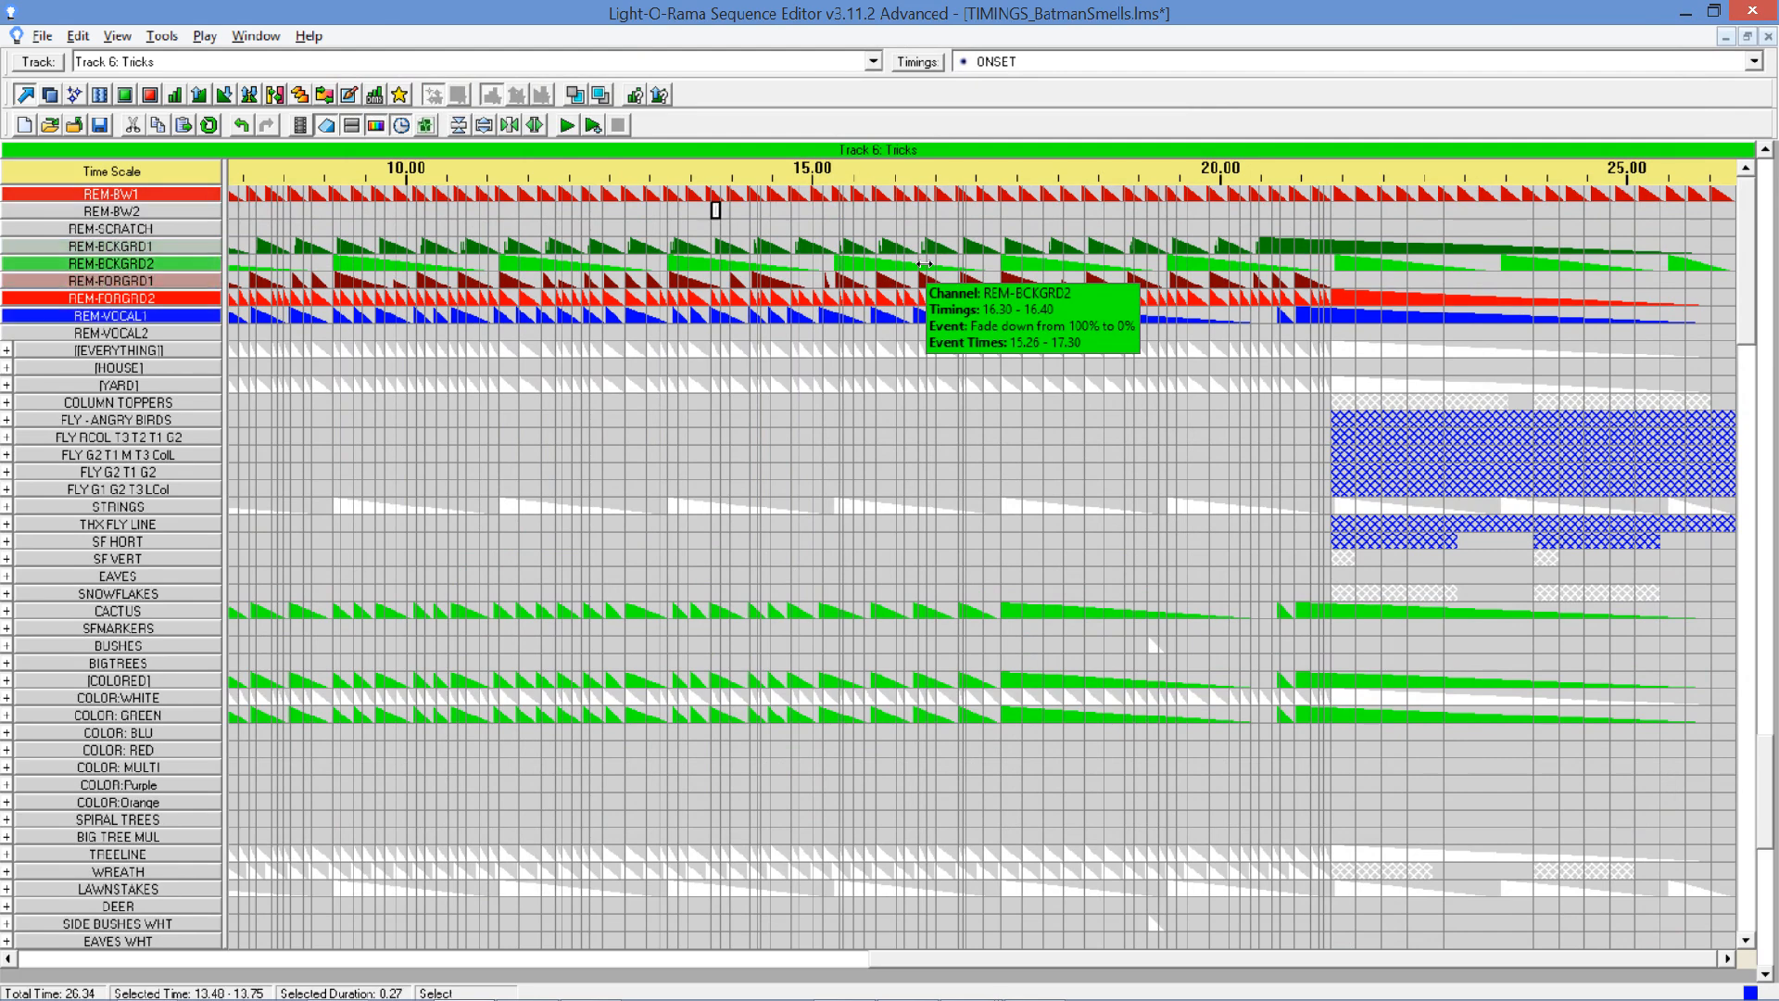
{"action": "key", "text": "Left"}
{"action": "key", "text": "Left"}
{"action": "key", "text": "Left"}
{"action": "key", "text": "Left"}
{"action": "key", "text": "Left"}
{"action": "key", "text": "Left"}
{"action": "key", "text": "Left"}
{"action": "key", "text": "Left"}
{"action": "key", "text": "Left"}
{"action": "key", "text": "Left"}
{"action": "key", "text": "Left"}
{"action": "key", "text": "Left"}
{"action": "key", "text": "Left"}
{"action": "key", "text": "Left"}
{"action": "key", "text": "Left"}
{"action": "key", "text": "Left"}
{"action": "key", "text": "Left"}
{"action": "key", "text": "Left"}
{"action": "key", "text": "Left"}
{"action": "key", "text": "Left"}
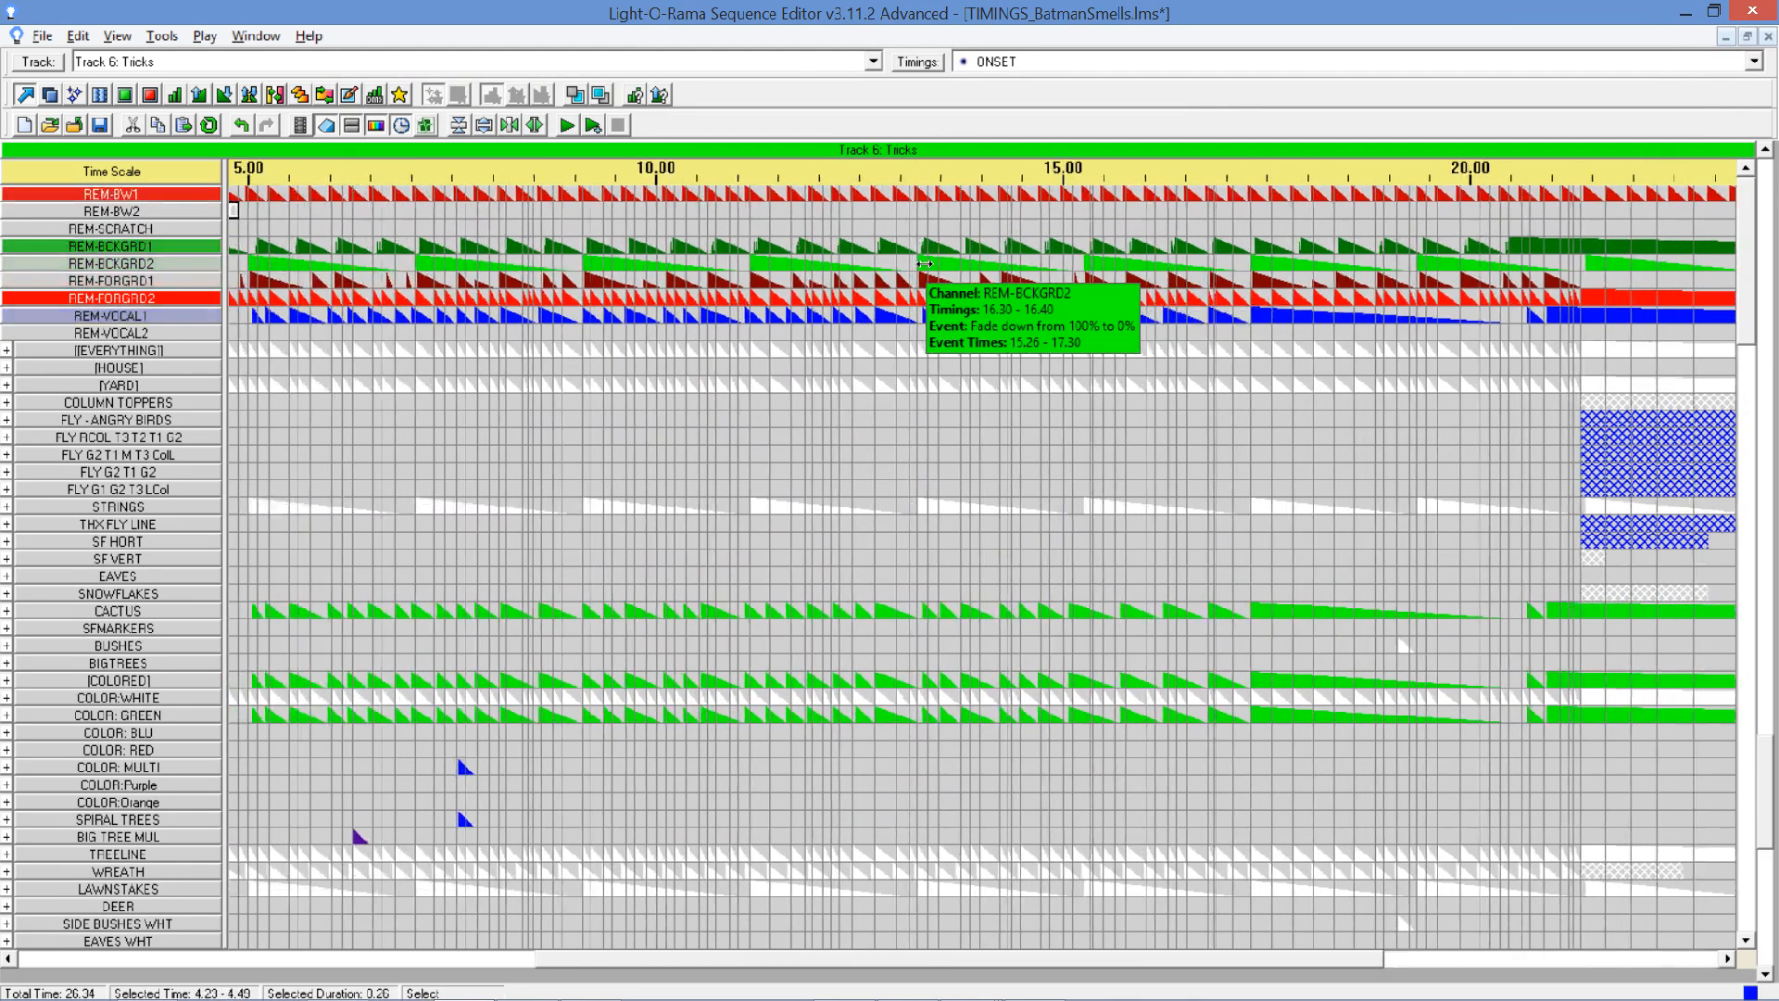
{"action": "key", "text": "Left"}
{"action": "key", "text": "Left"}
{"action": "key", "text": "Left"}
Step the selected cell up and down through the REM channels from REM-BW1 to REM-VOCAL2, ending on REM-BW1.
{"action": "key", "text": "Up"}
{"action": "key", "text": "Down"}
{"action": "key", "text": "Down"}
{"action": "key", "text": "Down"}
{"action": "key", "text": "Down"}
{"action": "key", "text": "Down"}
{"action": "key", "text": "Down"}
{"action": "key", "text": "Down"}
{"action": "key", "text": "Down"}
{"action": "key", "text": "Up"}
{"action": "key", "text": "Up"}
{"action": "key", "text": "Up"}
{"action": "key", "text": "Up"}
{"action": "key", "text": "Up"}
{"action": "key", "text": "Up"}
{"action": "key", "text": "Up"}
{"action": "key", "text": "Up"}
{"action": "key", "text": "Down"}
{"action": "key", "text": "Down"}
{"action": "key", "text": "Down"}
{"action": "key", "text": "Down"}
{"action": "key", "text": "Down"}
{"action": "key", "text": "Down"}
{"action": "key", "text": "Down"}
{"action": "key", "text": "Down"}
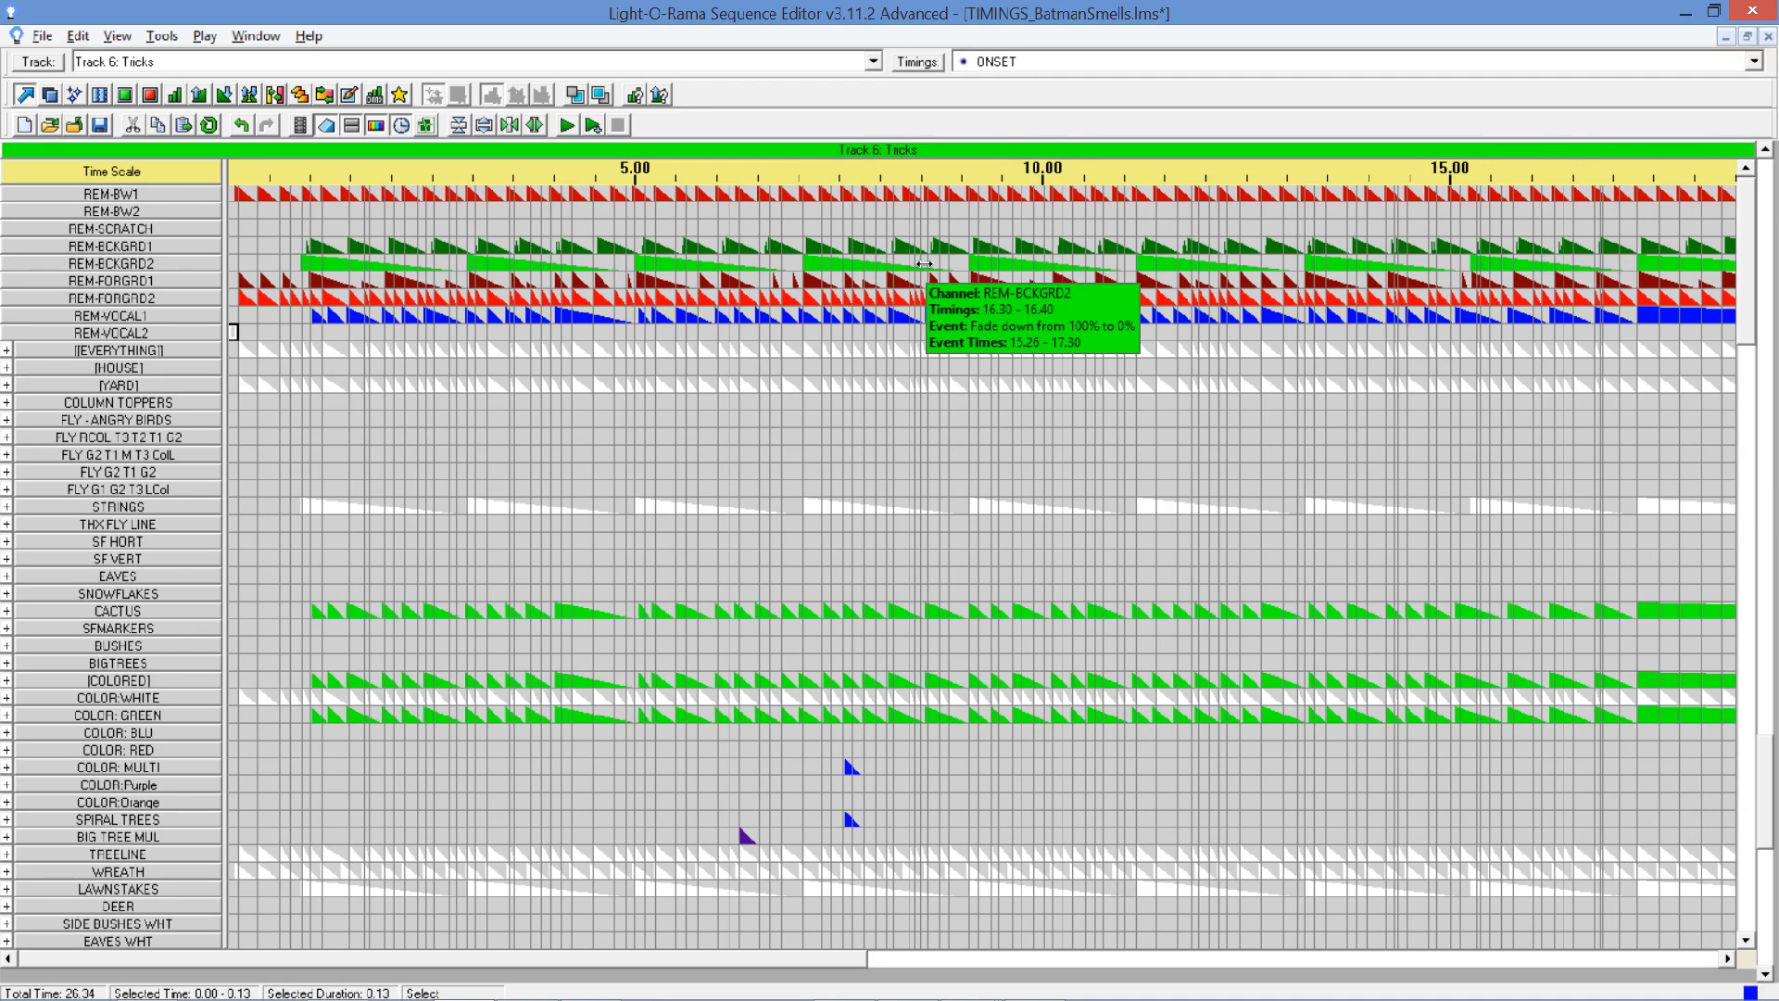
{"action": "key", "text": "Up"}
{"action": "key", "text": "Up"}
{"action": "key", "text": "Up"}
{"action": "key", "text": "Up"}
{"action": "key", "text": "Up"}
{"action": "key", "text": "Up"}
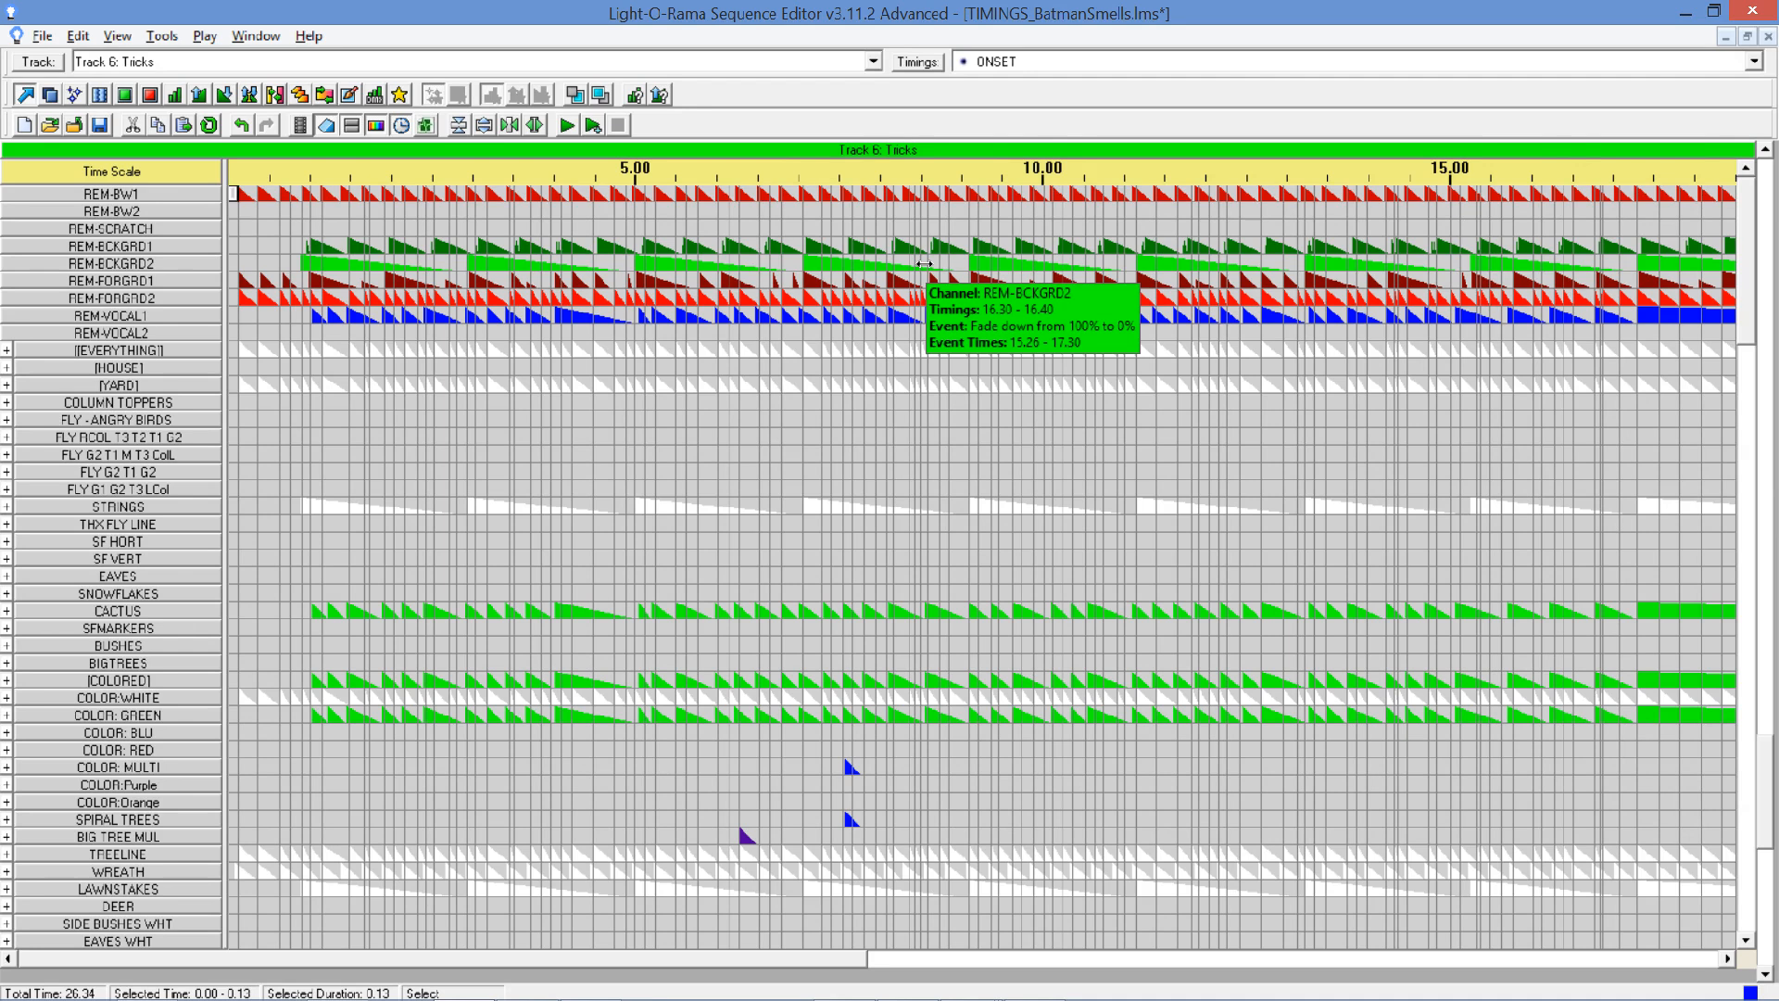